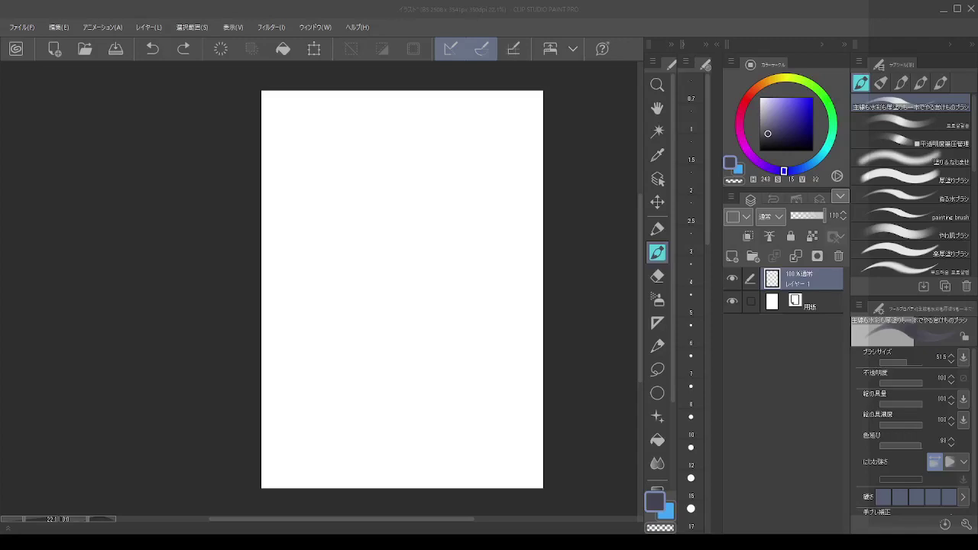
click(632, 9)
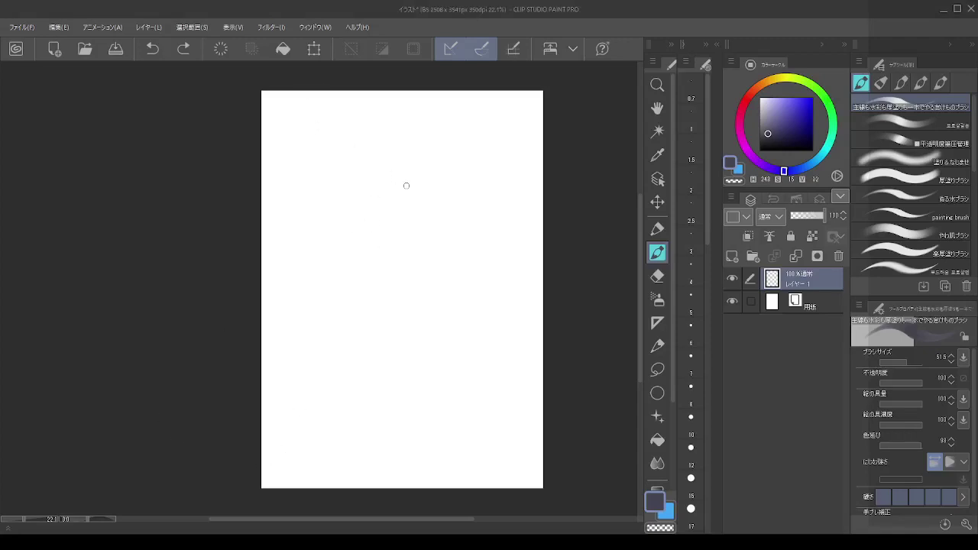
drag(407, 186, 407, 218)
key(ctrl+z)
key(bracketright)
mouse_move(411, 177)
mouse_down()
mouse_move(411, 233)
mouse_move(412, 204)
mouse_up()
key(ctrl+z)
key(ctrl+z)
key(ctrl+z)
key(ctrl+z)
drag(403, 179, 405, 235)
key(ctrl+z)
key(ctrl+z)
- Sketch the face's side and chin contour in the upper canvas, with broken curves above it for the hat brim
mouse_move(407, 184)
mouse_down()
mouse_move(409, 238)
mouse_move(429, 257)
mouse_move(487, 241)
mouse_up()
mouse_move(369, 164)
mouse_down()
mouse_move(388, 151)
mouse_move(427, 156)
mouse_move(550, 220)
mouse_move(578, 248)
mouse_up()
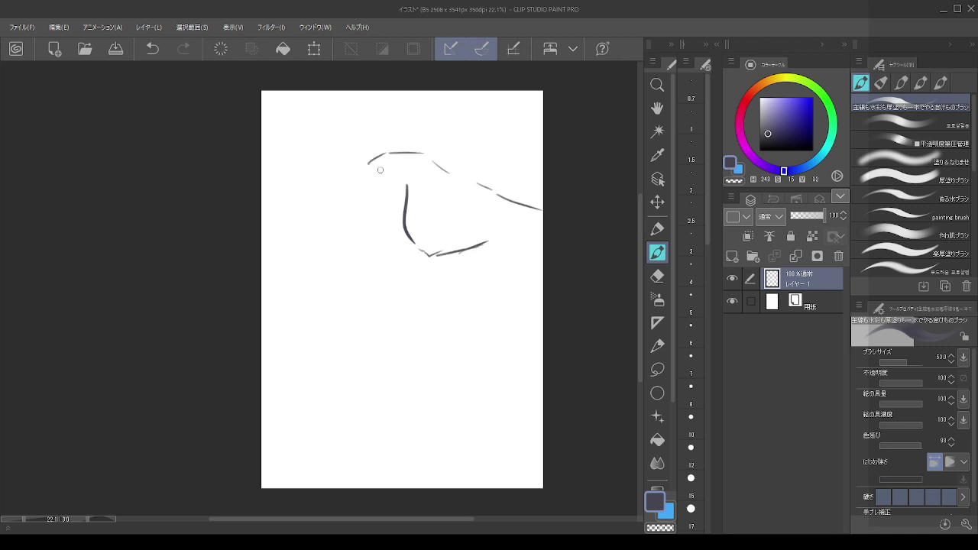
drag(327, 167, 378, 186)
drag(505, 238, 537, 246)
drag(213, 432, 333, 339)
key(ctrl+z)
drag(226, 461, 342, 379)
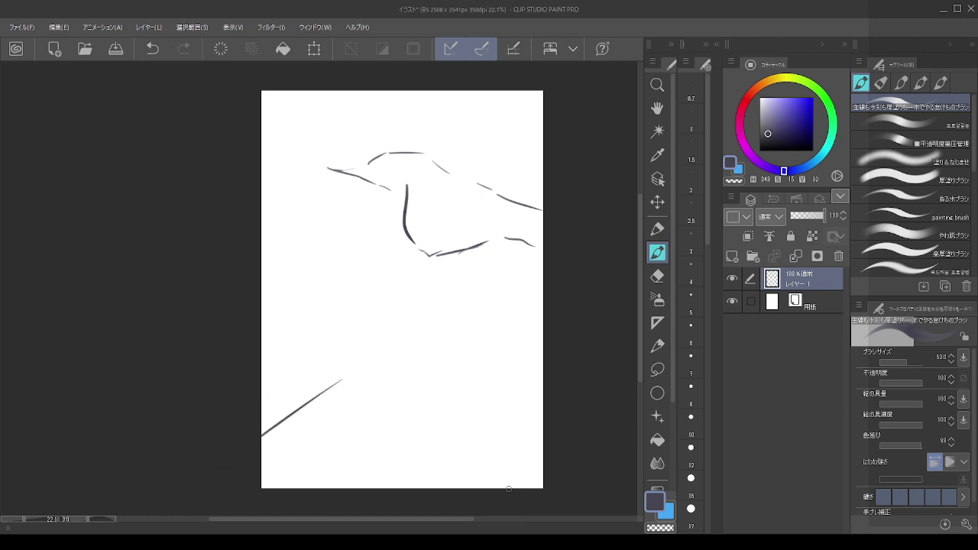
scroll(509, 490, right, 5)
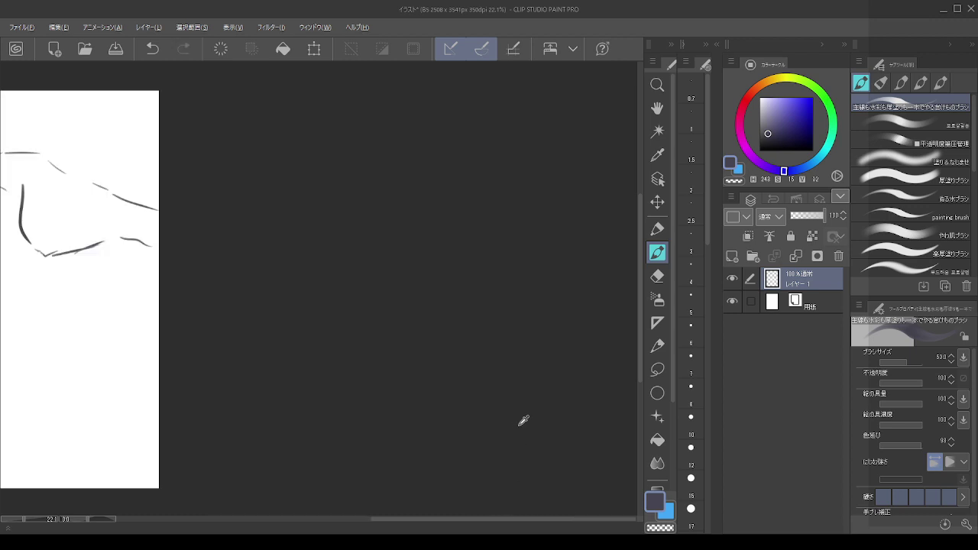
scroll(524, 420, down, 5)
scroll(510, 365, down, 6)
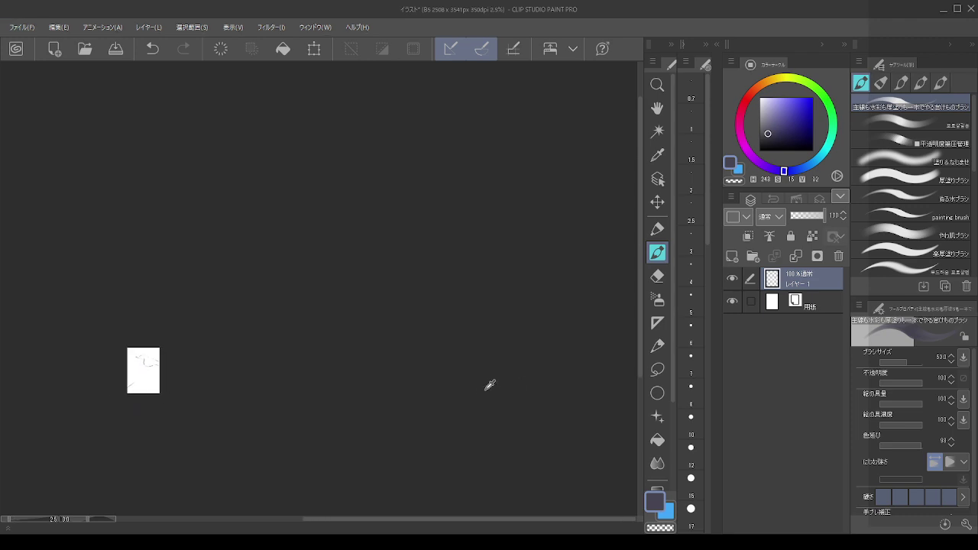
key(ctrl+0)
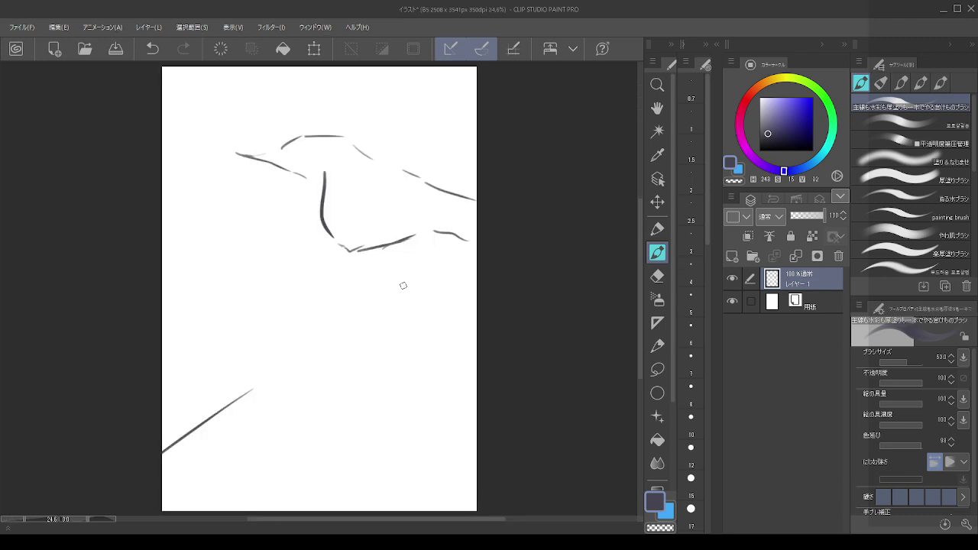
scroll(344, 366, up, 1)
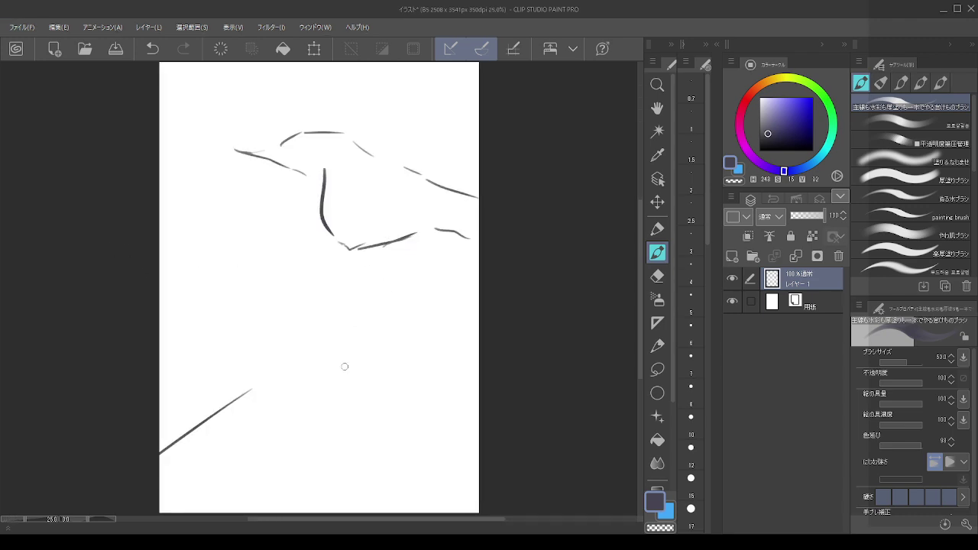
mouse_move(363, 328)
mouse_down()
mouse_move(474, 298)
mouse_move(468, 317)
mouse_up()
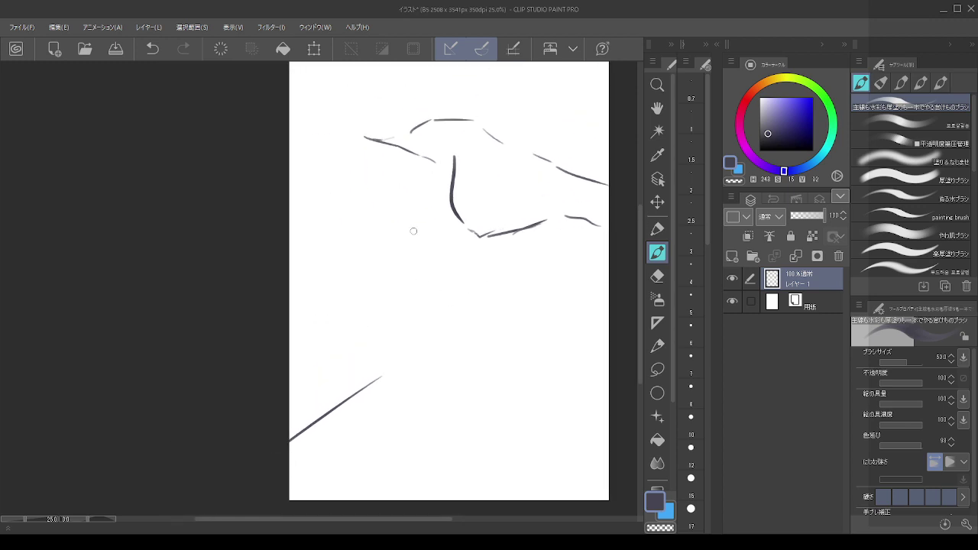
key(ctrl+z)
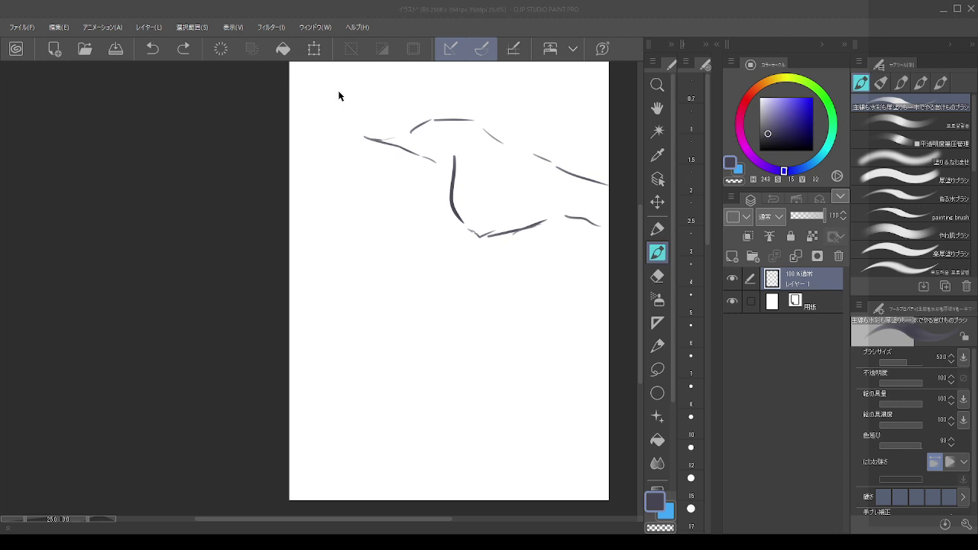
- Draw a darker continuous curve over the front of the hat brim, ending in a point beyond the face
click(450, 86)
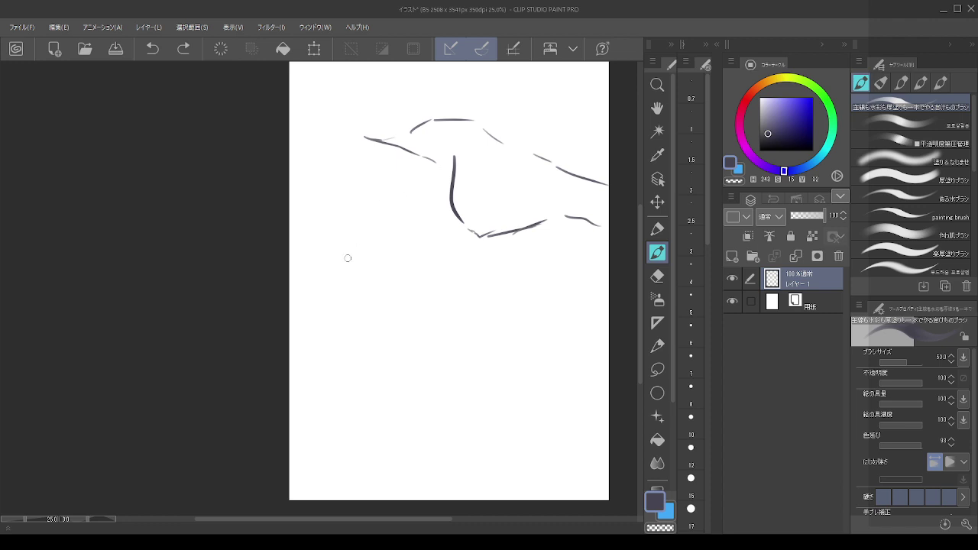
scroll(299, 240, down, 5)
scroll(441, 204, up, 4)
key(alt)
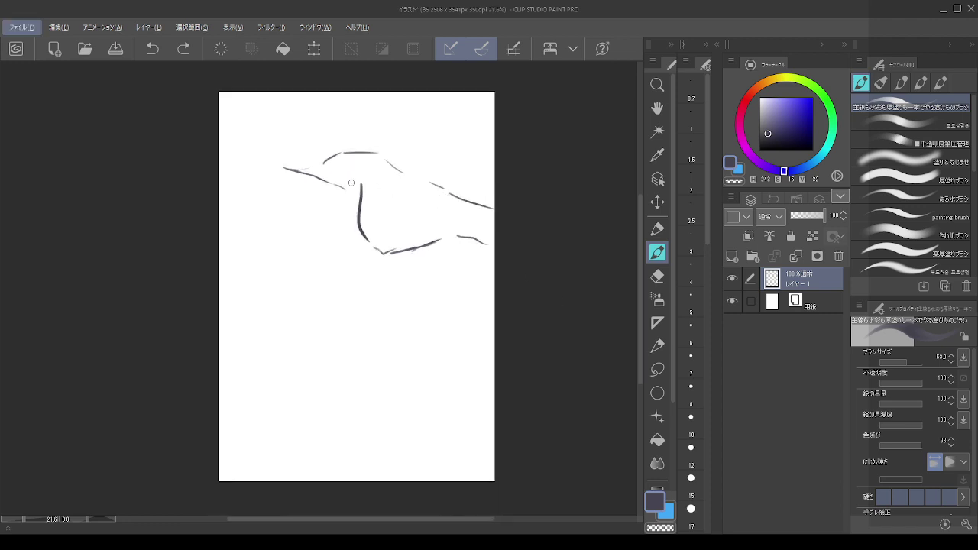
mouse_move(408, 172)
mouse_down()
mouse_move(341, 155)
mouse_move(381, 155)
mouse_move(282, 166)
mouse_move(303, 176)
mouse_up()
key(ctrl+z)
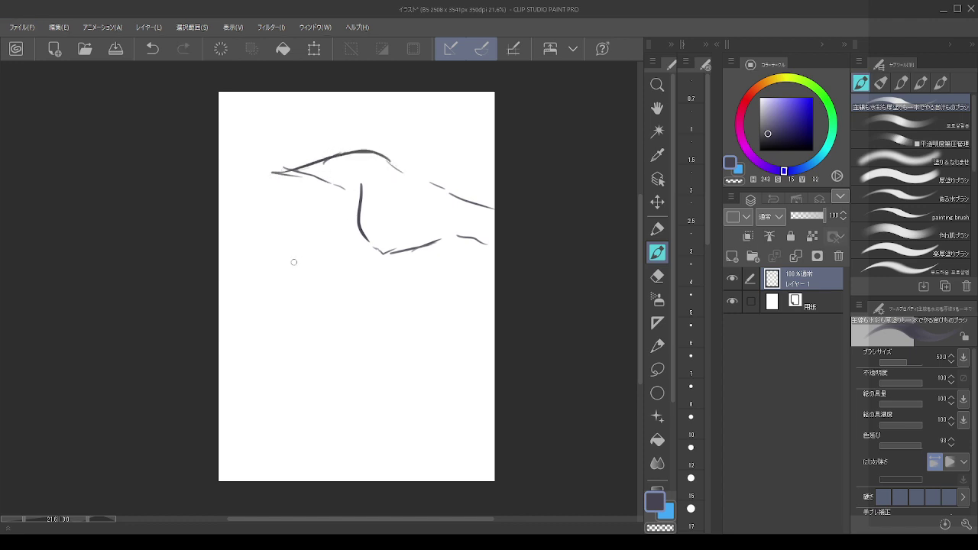
- Sketch small overlapping curls and loops beside the chin, outside the face outline
drag(295, 249, 304, 233)
mouse_move(309, 234)
mouse_down()
mouse_move(320, 254)
mouse_move(341, 246)
mouse_move(317, 271)
mouse_up()
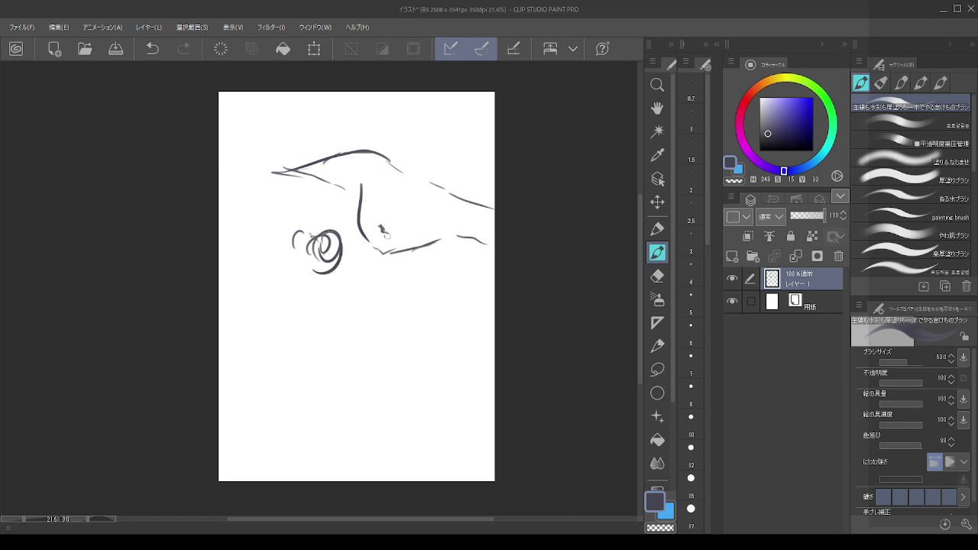
key(ctrl+z)
key(ctrl+z)
- Sketch a small mouth inside the lower part of the face, undoing and redrawing the marks
drag(371, 225, 383, 232)
key(ctrl+z)
key(ctrl+z)
key(ctrl+z)
key(ctrl+z)
drag(383, 231, 373, 229)
- Sketch two short neck lines beneath the chin and undo the surplus strokes
drag(387, 257, 388, 277)
mouse_move(382, 269)
mouse_down()
mouse_move(387, 276)
mouse_move(380, 262)
mouse_move(354, 279)
mouse_move(378, 261)
mouse_move(425, 269)
mouse_up()
key(ctrl+z)
key(ctrl+z)
key(ctrl+z)
key(ctrl+z)
key(ctrl+z)
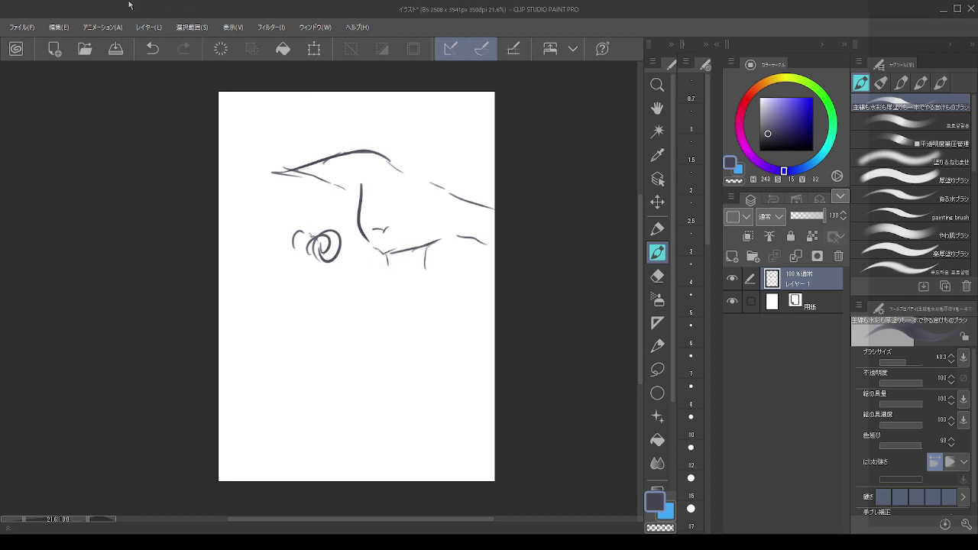
- Scale the whole sketch down to 62% with a free transform and apply it
click(59, 30)
key(ctrl+t)
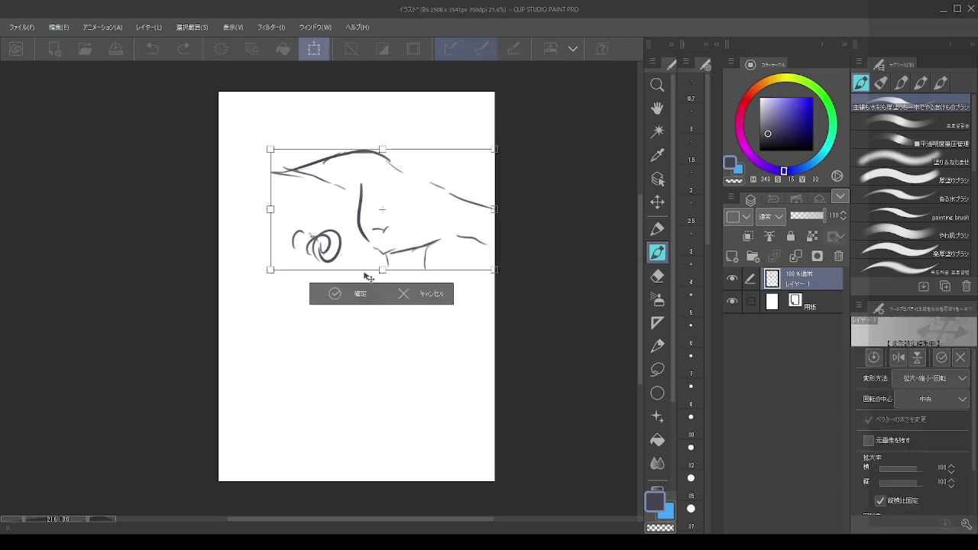
mouse_move(384, 272)
mouse_down()
mouse_move(382, 223)
mouse_move(396, 243)
mouse_move(391, 254)
mouse_move(393, 245)
mouse_move(382, 249)
mouse_up()
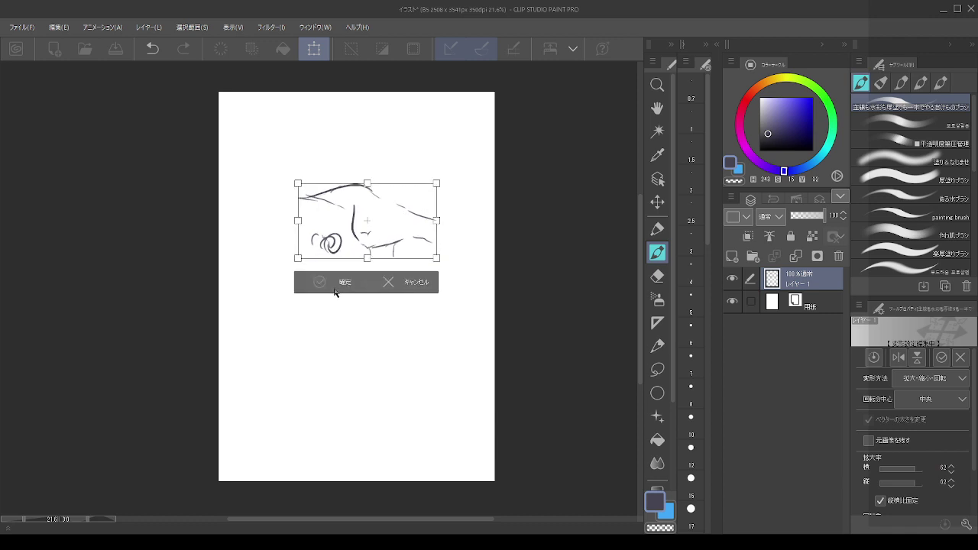
click(336, 289)
- Add outer edge lines above the hat brim and extend its back end into a drooping rounded tip
mouse_move(359, 160)
mouse_down()
mouse_move(399, 111)
mouse_move(450, 126)
mouse_up()
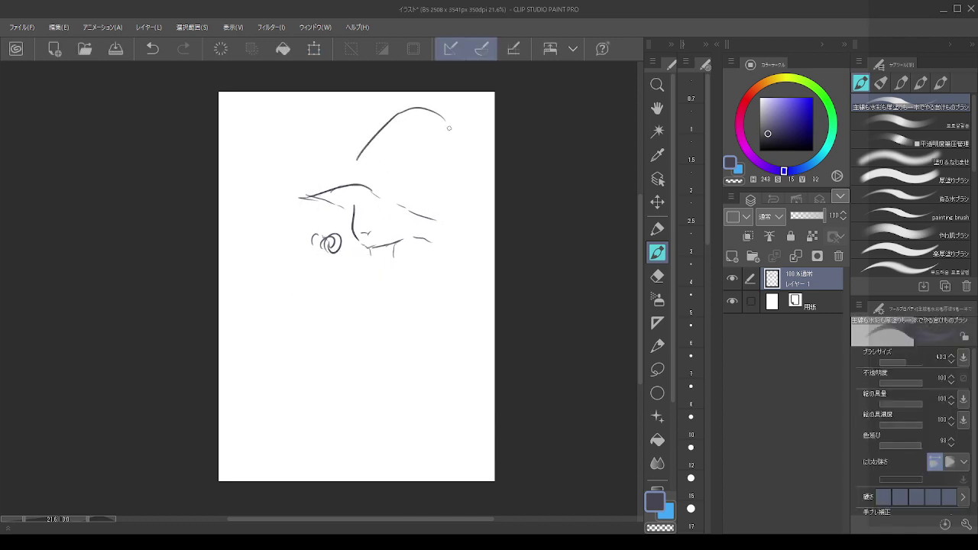
key(ctrl+z)
mouse_move(326, 178)
mouse_down()
mouse_move(297, 197)
mouse_move(340, 179)
mouse_up()
mouse_move(344, 174)
mouse_down()
mouse_move(420, 194)
mouse_move(413, 190)
mouse_move(447, 214)
mouse_up()
key(ctrl+z)
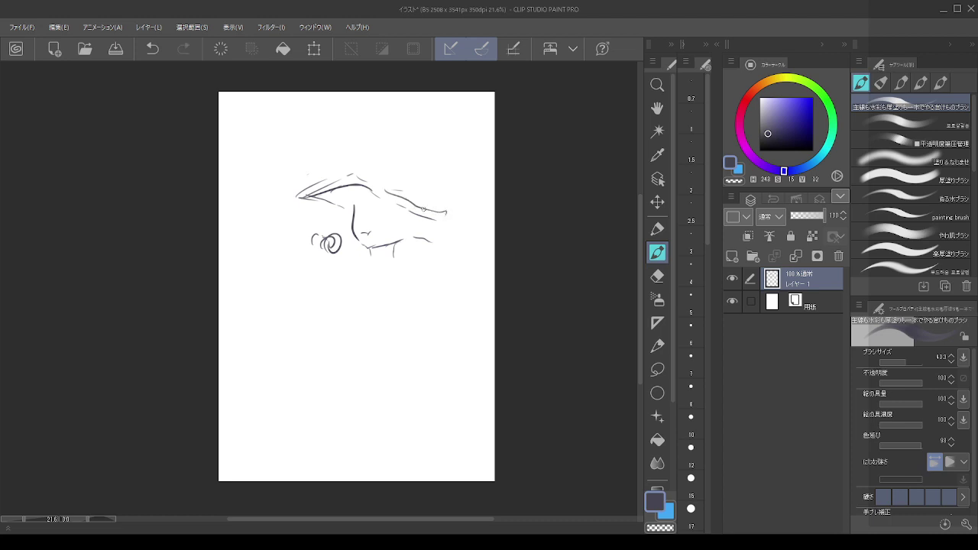
key(ctrl+z)
mouse_move(397, 196)
mouse_down()
mouse_move(468, 221)
mouse_move(439, 224)
mouse_up()
- Sketch the tall hat crown rising from the brim, with a bent tip near the page's upper corner and a short back side
drag(345, 166, 425, 124)
key(ctrl+z)
drag(354, 174, 390, 136)
click(22, 29)
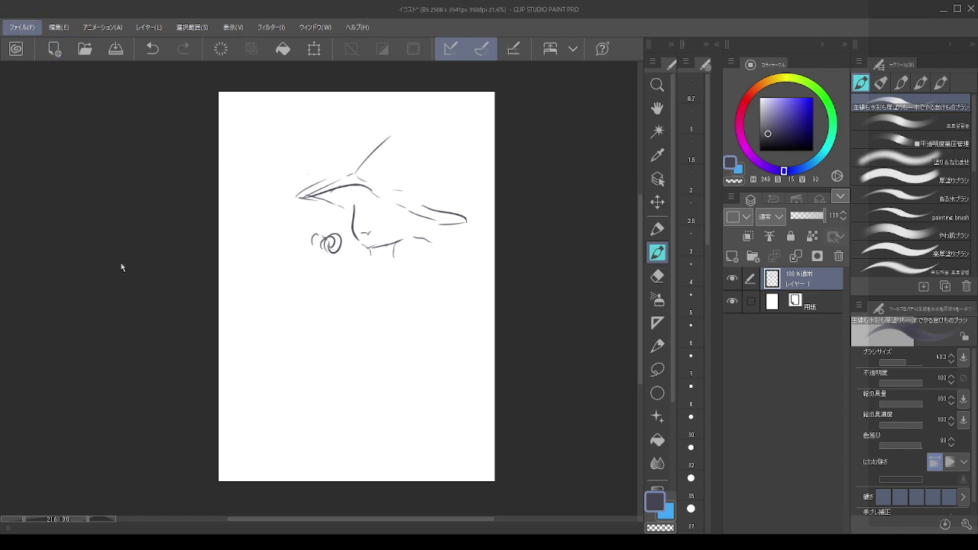
click(251, 262)
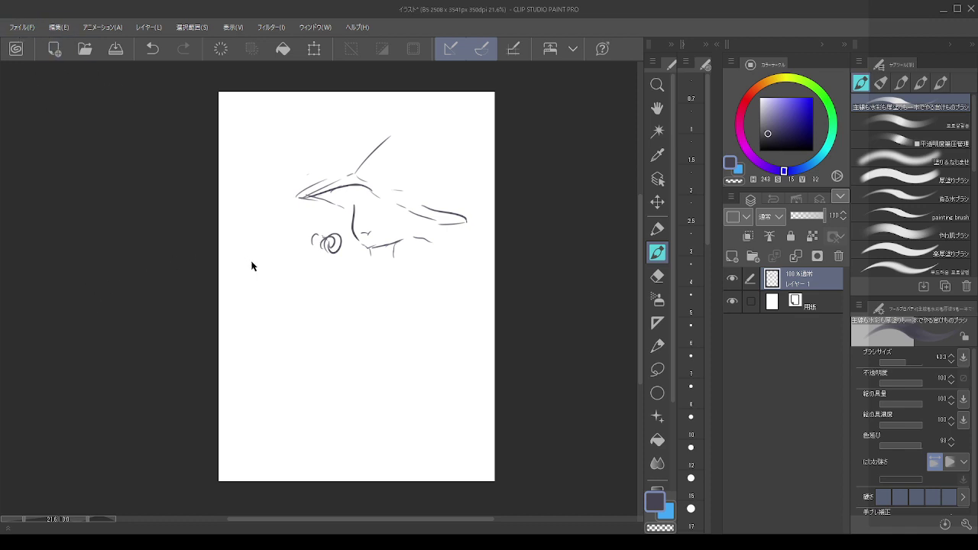
click(499, 214)
mouse_move(387, 134)
mouse_down()
mouse_move(433, 104)
mouse_move(473, 126)
mouse_move(504, 101)
mouse_up()
drag(441, 157, 447, 201)
key(ctrl+z)
drag(434, 151, 435, 209)
key(ctrl+z)
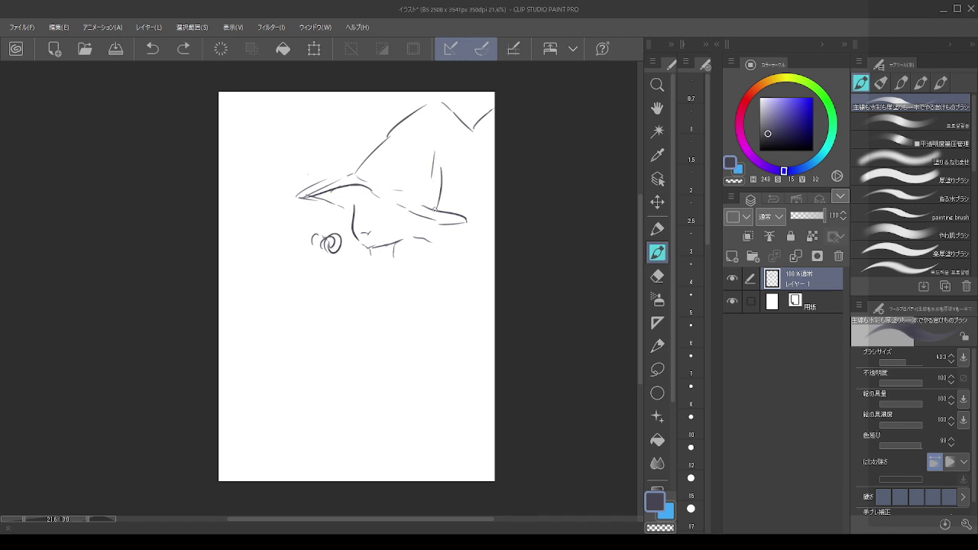
- Sketch a curved band across the hat crown and the outer curve of a folded rabbit ear at the front
mouse_move(361, 165)
mouse_down()
mouse_move(394, 152)
mouse_move(360, 173)
mouse_move(428, 171)
mouse_move(447, 188)
mouse_move(348, 122)
mouse_move(297, 135)
mouse_up()
key(ctrl+z)
key(ctrl+z)
key(ctrl+z)
drag(362, 168, 359, 140)
mouse_move(339, 107)
mouse_down()
mouse_move(302, 128)
mouse_move(336, 126)
mouse_up()
key(ctrl+z)
drag(334, 125, 346, 162)
key(ctrl+z)
key(ctrl+z)
key(ctrl+z)
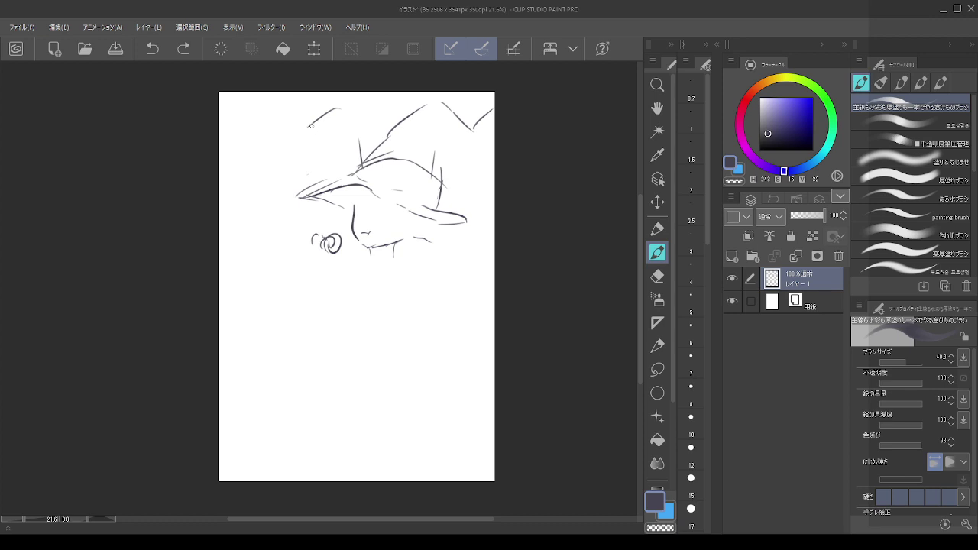
drag(310, 126, 300, 141)
- Sketch the upright pointed rabbit ear on the back half of the hat, including its inner line
mouse_move(393, 174)
mouse_down()
mouse_move(411, 123)
mouse_move(425, 132)
mouse_up()
key(ctrl+z)
key(ctrl+z)
mouse_move(387, 177)
mouse_down()
mouse_move(403, 116)
mouse_move(420, 100)
mouse_move(405, 130)
mouse_move(415, 114)
mouse_move(429, 170)
mouse_up()
key(ctrl+z)
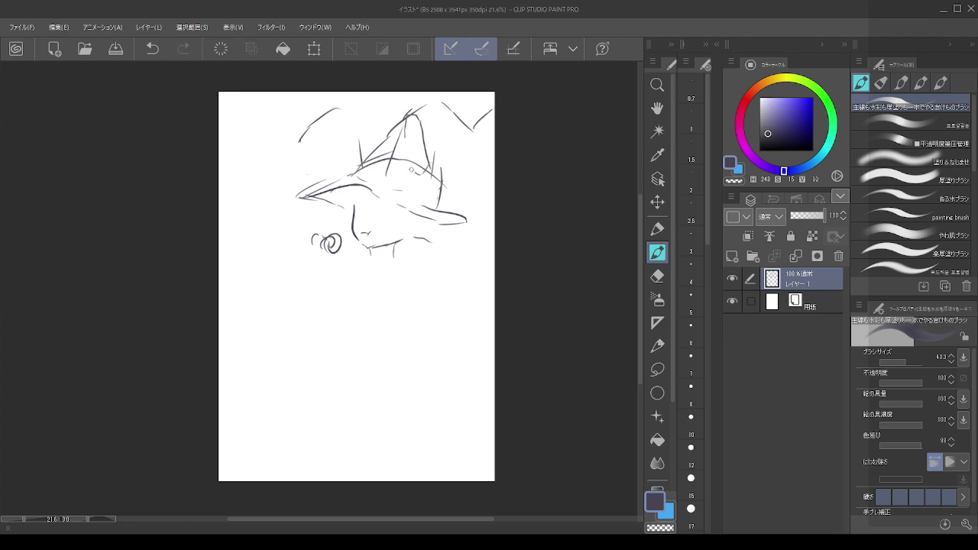
mouse_move(404, 138)
mouse_down()
mouse_move(413, 166)
mouse_move(427, 165)
mouse_up()
- Complete the folded front ear's outline down to the hat and add a wavy curve across the crown above the brim
mouse_move(301, 133)
mouse_down()
mouse_move(305, 153)
mouse_move(340, 120)
mouse_move(355, 163)
mouse_up()
drag(342, 128, 358, 172)
drag(342, 112, 363, 168)
key(ctrl+z)
key(ctrl+z)
key(ctrl+z)
key(ctrl+z)
key(ctrl+z)
key(ctrl+z)
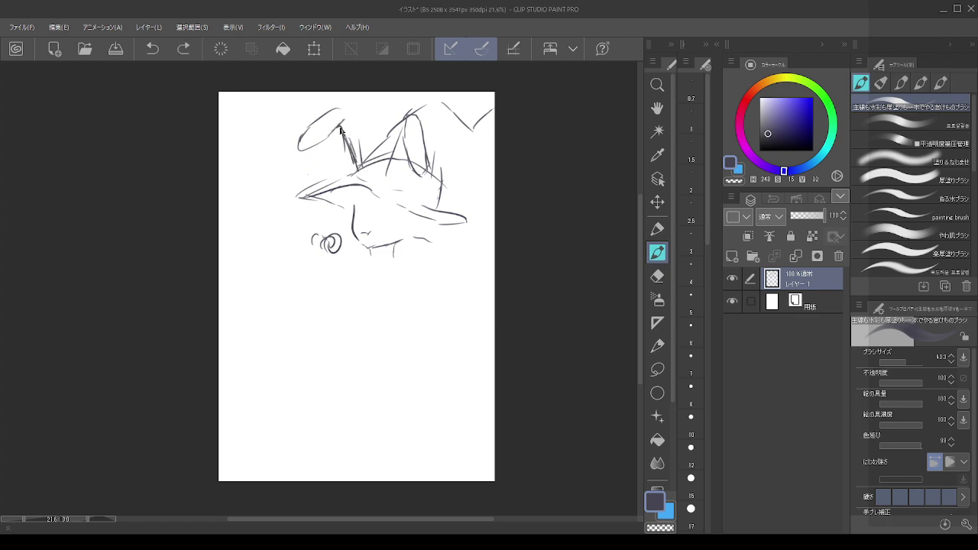
drag(338, 126, 357, 169)
mouse_move(342, 112)
mouse_down()
mouse_move(360, 164)
mouse_move(391, 163)
mouse_move(427, 201)
mouse_up()
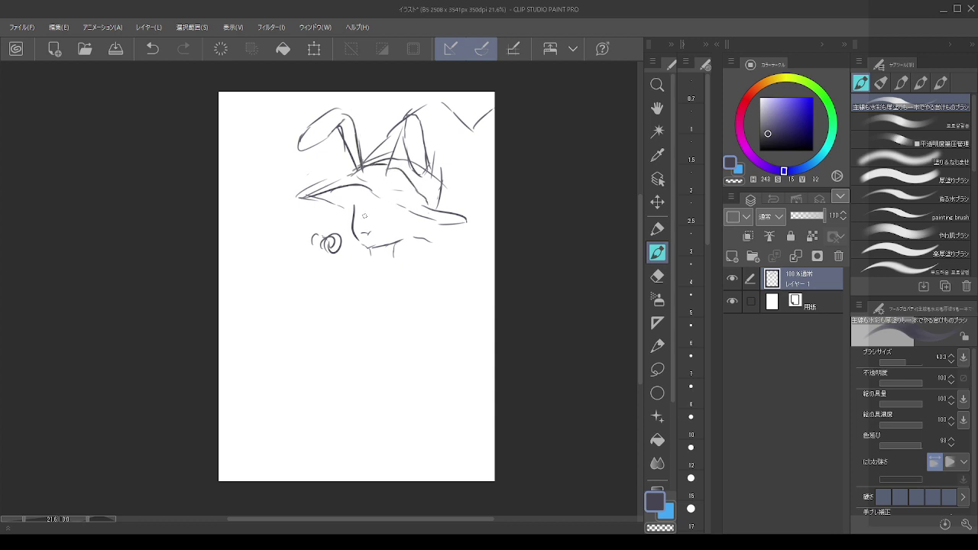
- Darken the brim's lower edge from the face to the back tip, switching to the transparent colour for corrections
key(c)
mouse_move(348, 197)
mouse_down()
mouse_move(353, 212)
mouse_move(380, 197)
mouse_move(424, 214)
mouse_up()
key(ctrl+z)
key(c)
key(ctrl+z)
key(c)
mouse_move(374, 187)
mouse_down()
mouse_move(436, 218)
mouse_move(392, 189)
mouse_up()
key(ctrl+z)
key(c)
key(ctrl+z)
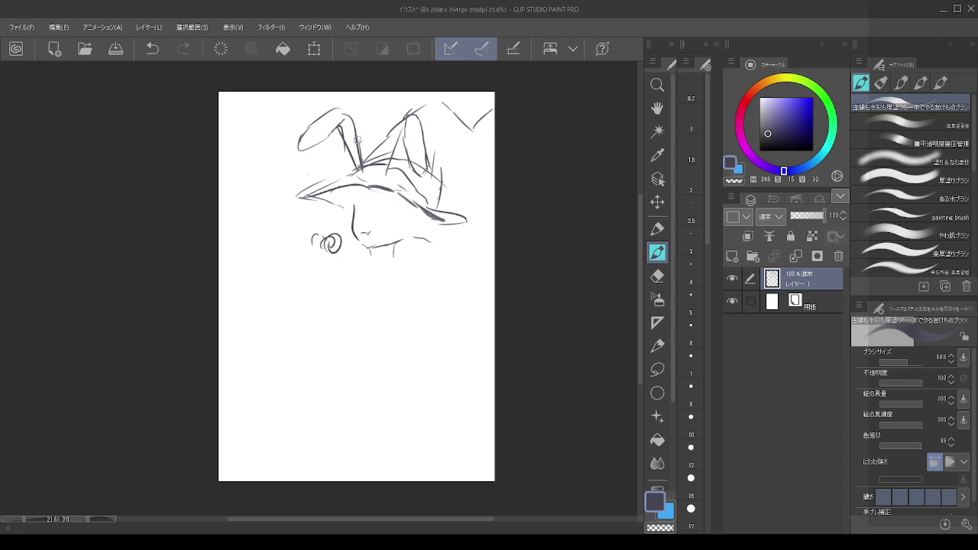
- Sketch hair locks on both sides of the face beneath the hat brim
mouse_move(350, 191)
mouse_down()
mouse_move(350, 219)
mouse_move(356, 208)
mouse_move(402, 232)
mouse_up()
key(ctrl+z)
drag(400, 194, 401, 246)
drag(417, 203, 402, 245)
key(ctrl+z)
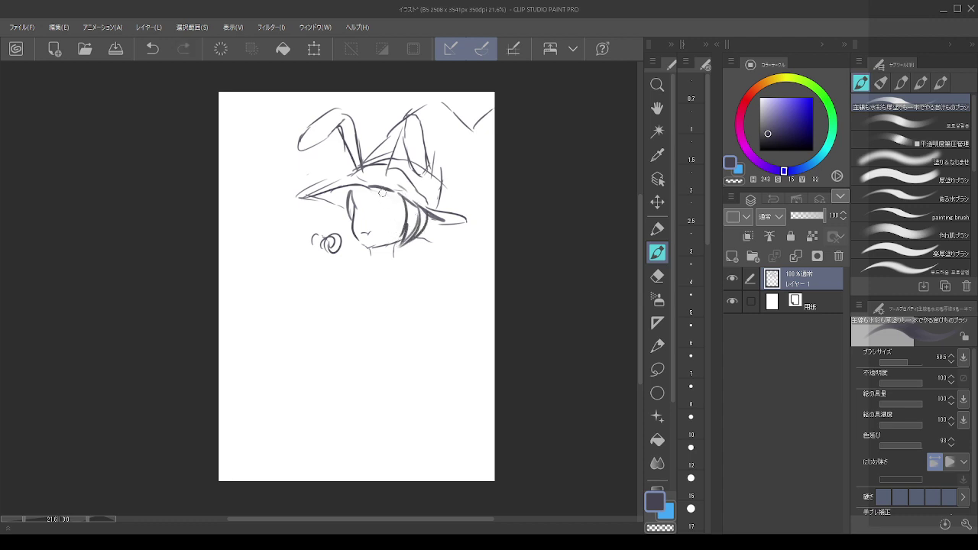
key(ctrl+z)
- Sketch the upper lids of both eyes under the hat brim, undoing the misplaced strokes
mouse_move(356, 190)
mouse_down()
mouse_move(366, 210)
mouse_move(385, 206)
mouse_up()
drag(385, 192, 401, 230)
key(ctrl+z)
key(ctrl+z)
drag(395, 191, 401, 226)
key(ctrl+z)
key(ctrl+z)
key(ctrl+z)
- Sketch oval irises in both eyes and undo the strokes that do not fit
drag(359, 200, 360, 214)
key(ctrl+z)
mouse_move(354, 193)
mouse_down()
mouse_move(357, 214)
mouse_move(354, 201)
mouse_move(362, 208)
mouse_up()
key(ctrl+z)
key(ctrl+z)
key(ctrl+z)
key(ctrl+z)
key(ctrl+z)
mouse_move(360, 208)
mouse_down()
mouse_move(356, 201)
mouse_move(393, 204)
mouse_move(391, 221)
mouse_up()
key(ctrl+z)
key(ctrl+z)
key(ctrl+z)
- Sketch a short front shoulder mark and a long curved back line for the torso below the head
drag(357, 274, 352, 284)
drag(416, 273, 401, 321)
key(ctrl+z)
mouse_move(414, 276)
mouse_down()
mouse_move(405, 313)
mouse_move(413, 331)
mouse_up()
key(ctrl+z)
mouse_move(411, 283)
mouse_down()
mouse_move(402, 312)
mouse_move(411, 352)
mouse_move(398, 379)
mouse_up()
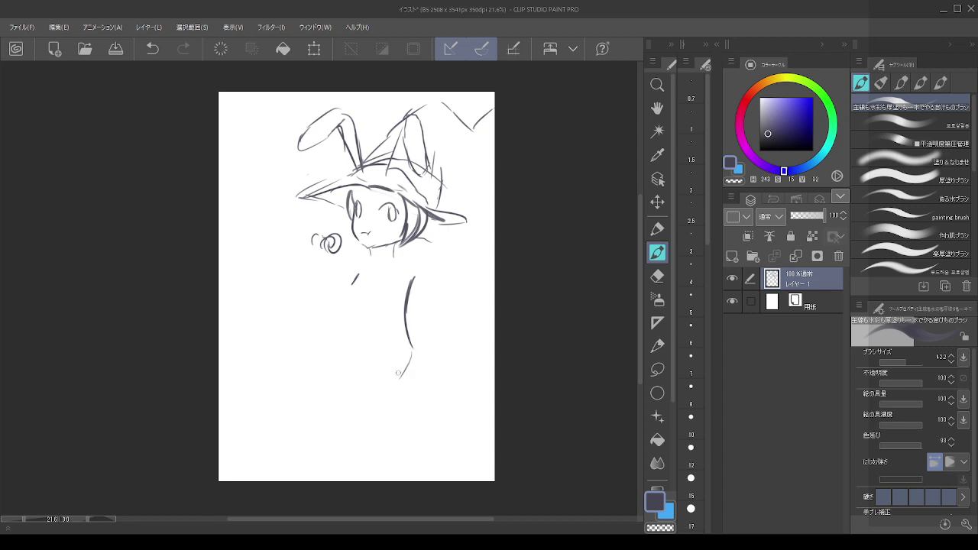
key(ctrl+z)
- Sketch the back hip, the back edge of the skirt and part of its wavy hem, undoing misplaced strokes
drag(410, 340, 409, 375)
mouse_move(409, 337)
mouse_down()
mouse_move(439, 390)
mouse_move(411, 419)
mouse_up()
drag(414, 401, 423, 431)
key(ctrl+z)
key(ctrl+z)
mouse_move(413, 348)
mouse_down()
mouse_move(432, 353)
mouse_move(445, 387)
mouse_move(423, 421)
mouse_move(376, 437)
mouse_up()
mouse_move(377, 426)
mouse_down()
mouse_move(377, 438)
mouse_move(364, 425)
mouse_up()
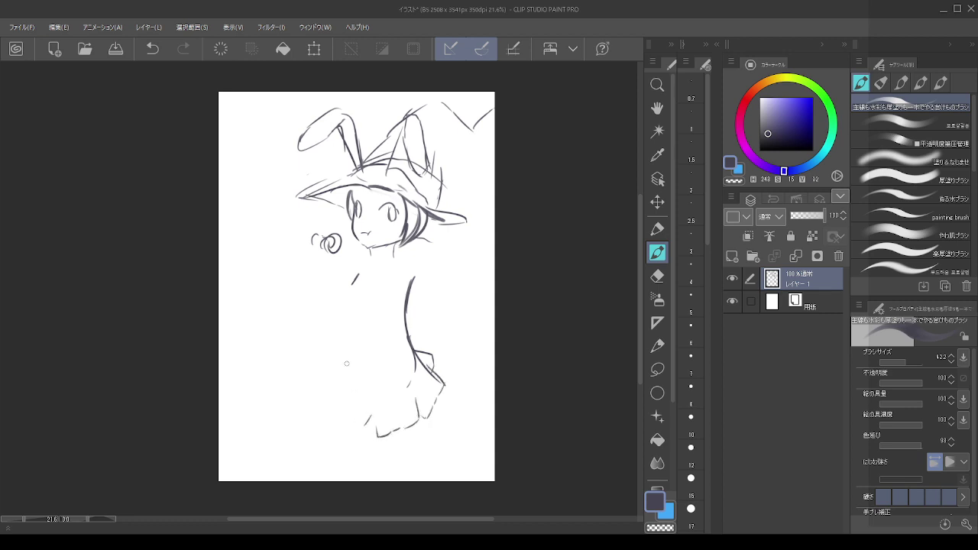
- Sketch the flared front edge of the skirt and its front hem up to the centre fold, undoing the first attempt
drag(346, 364, 329, 385)
drag(329, 385, 333, 394)
mouse_move(341, 396)
mouse_down()
mouse_move(347, 402)
mouse_move(317, 383)
mouse_move(333, 394)
mouse_up()
drag(344, 384, 332, 398)
drag(333, 394, 341, 404)
key(ctrl+z)
key(ctrl+z)
key(ctrl+z)
drag(346, 364, 323, 387)
drag(323, 387, 330, 400)
drag(331, 399, 361, 424)
mouse_move(378, 270)
mouse_down()
mouse_move(348, 285)
mouse_move(350, 301)
mouse_up()
key(ctrl+z)
key(ctrl+z)
drag(364, 268, 351, 297)
key(ctrl+z)
drag(353, 287, 352, 312)
key(ctrl+z)
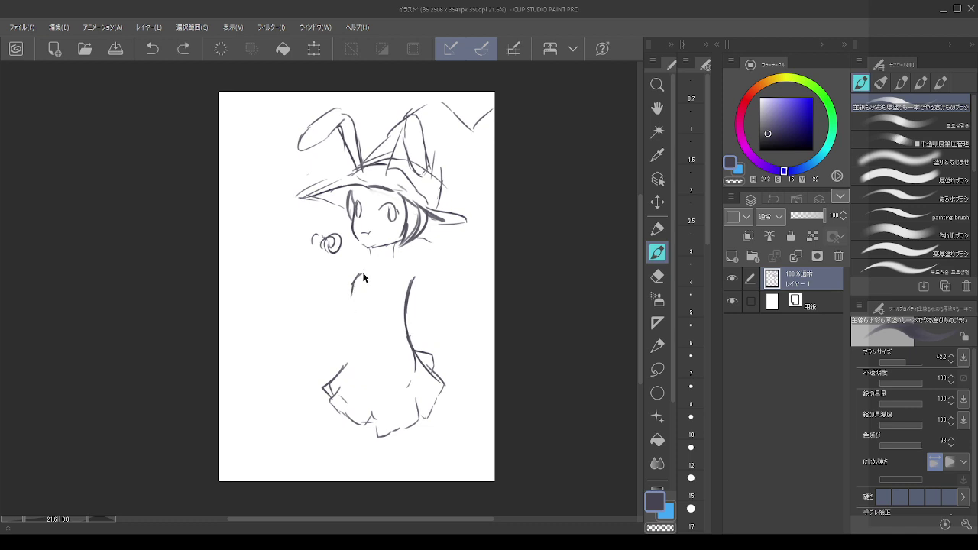
key(ctrl+z)
drag(360, 271, 345, 320)
key(ctrl+z)
key(ctrl+z)
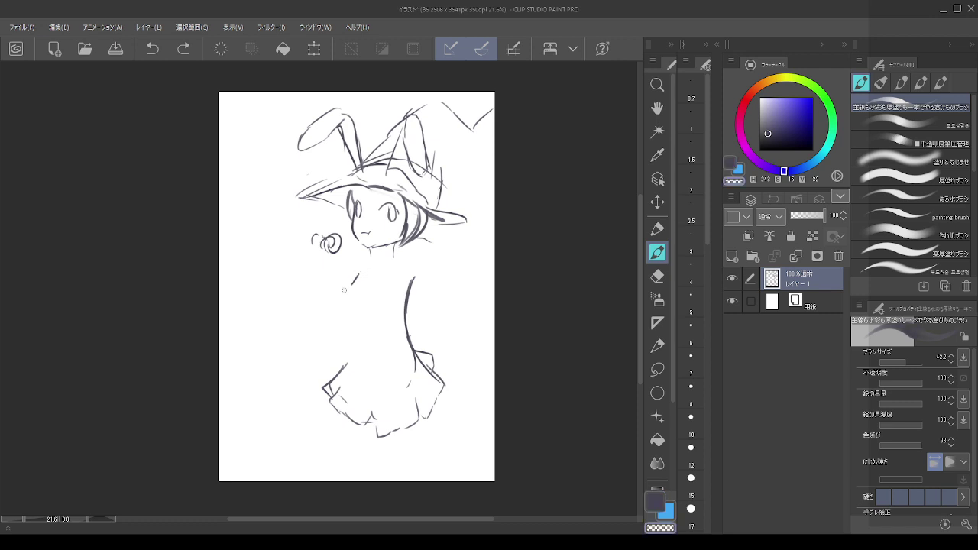
- Erase the short front shoulder mark with the transparent colour
key(ctrl+z)
key(c)
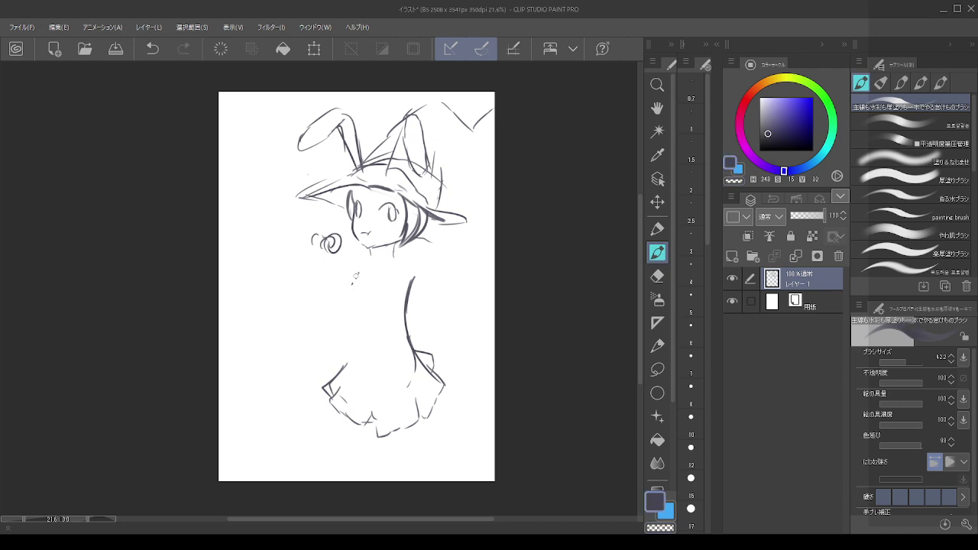
key(ctrl+z)
- Sketch the front torso contour from shoulder to waist and the curved top line of the skirt, undoing the strokes that do not fit
mouse_move(359, 273)
mouse_down()
mouse_move(352, 337)
mouse_move(349, 325)
mouse_move(338, 362)
mouse_up()
key(ctrl+z)
key(ctrl+z)
key(ctrl+z)
key(ctrl+z)
mouse_move(356, 278)
mouse_down()
mouse_move(334, 300)
mouse_move(350, 356)
mouse_up()
key(ctrl+z)
key(ctrl+z)
key(ctrl+z)
mouse_move(356, 275)
mouse_down()
mouse_move(336, 311)
mouse_move(378, 338)
mouse_move(366, 346)
mouse_up()
key(ctrl+z)
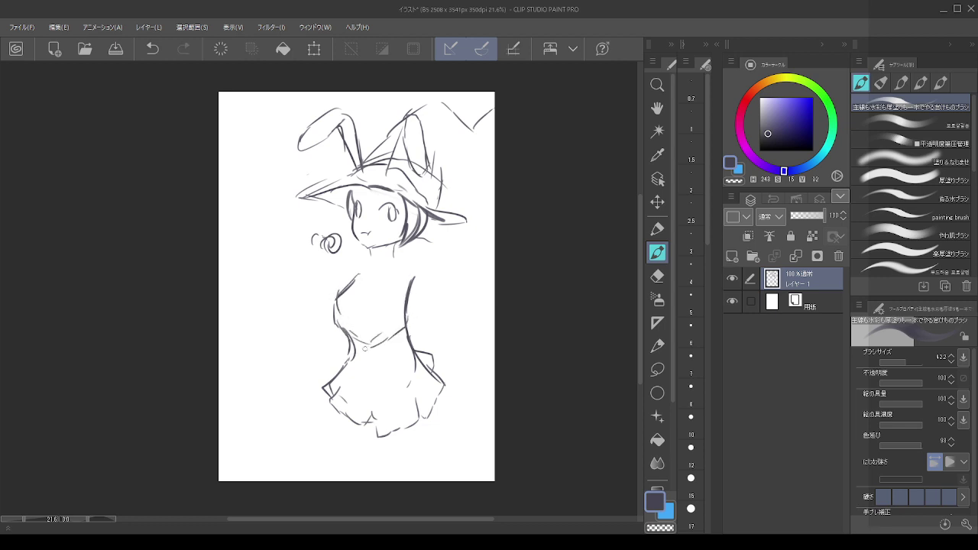
key(ctrl+z)
drag(407, 305, 376, 342)
key(ctrl+z)
- Sketch the front and back shoulder lines and the start of the front upper arm
mouse_move(363, 266)
mouse_down()
mouse_move(342, 278)
mouse_move(348, 308)
mouse_move(356, 278)
mouse_move(348, 306)
mouse_up()
key(ctrl+z)
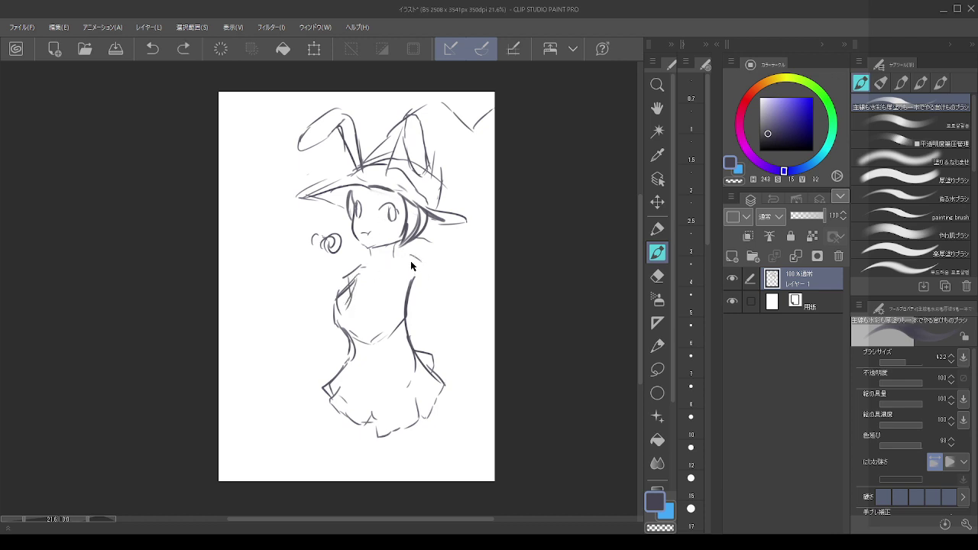
mouse_move(406, 253)
mouse_down()
mouse_move(426, 239)
mouse_move(426, 282)
mouse_up()
key(ctrl+z)
key(ctrl+z)
mouse_move(405, 244)
mouse_down()
mouse_move(411, 280)
mouse_move(405, 298)
mouse_move(406, 258)
mouse_move(398, 315)
mouse_move(411, 260)
mouse_move(416, 270)
mouse_up()
key(ctrl+z)
drag(356, 264, 337, 284)
drag(344, 278, 337, 302)
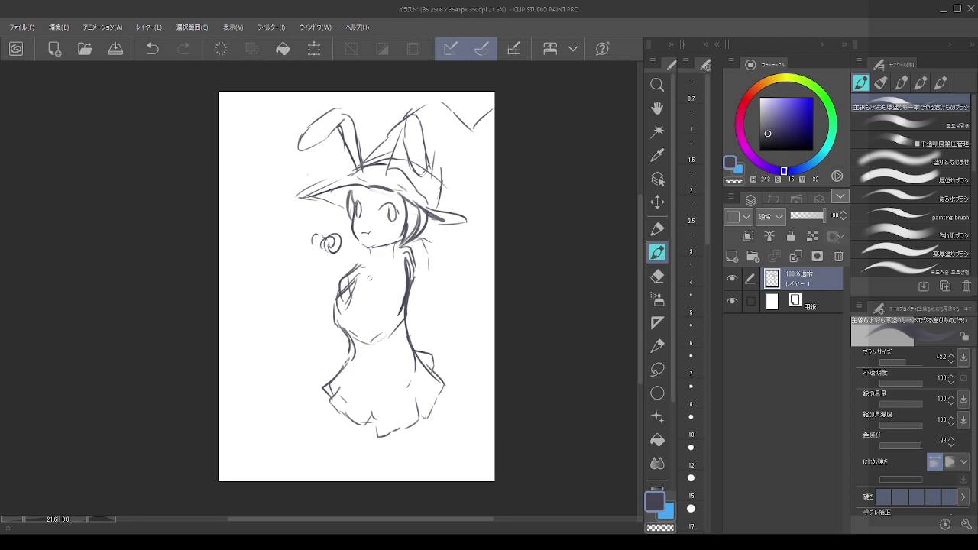
- Sketch the bent arm from shoulder to elbow and up to the hand in front of the chest
key(ctrl+z)
key(ctrl+z)
drag(366, 267, 333, 324)
key(ctrl+z)
key(ctrl+z)
key(ctrl+z)
mouse_move(366, 271)
mouse_down()
mouse_move(345, 315)
mouse_move(348, 343)
mouse_up()
mouse_move(397, 282)
mouse_down()
mouse_move(343, 348)
mouse_move(321, 336)
mouse_move(331, 314)
mouse_move(325, 344)
mouse_move(333, 290)
mouse_move(353, 259)
mouse_up()
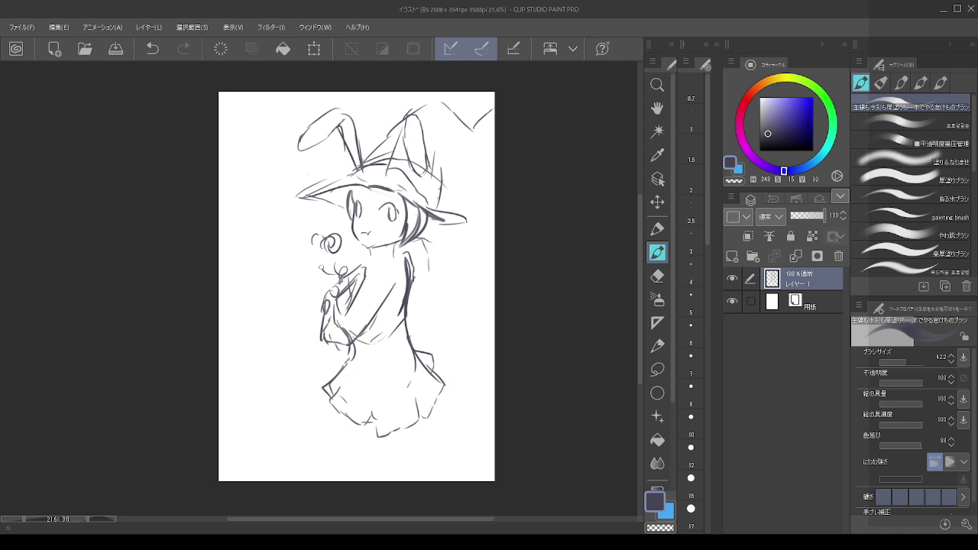
- Sketch the raised hands and their fingers beneath the spiral shape in front of the face
key(ctrl+z)
drag(341, 258, 356, 272)
key(ctrl+z)
key(ctrl+z)
mouse_move(341, 245)
mouse_down()
mouse_move(348, 256)
mouse_move(325, 256)
mouse_move(316, 285)
mouse_move(325, 310)
mouse_up()
mouse_move(314, 276)
mouse_down()
mouse_move(303, 279)
mouse_move(315, 299)
mouse_up()
key(ctrl+z)
drag(311, 275, 319, 283)
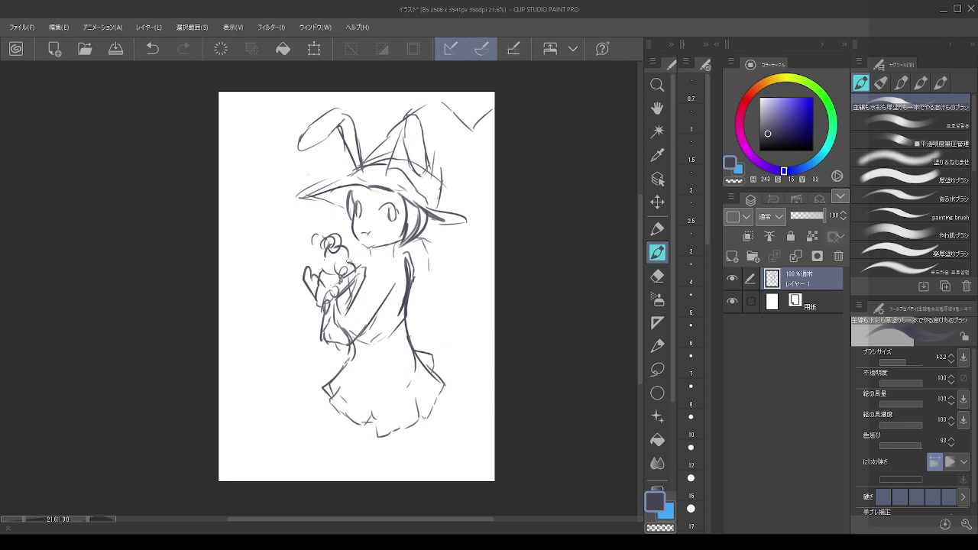
drag(356, 251, 355, 264)
- Reinforce the elbow and upper-arm outlines with darker strokes
mouse_move(328, 324)
mouse_down()
mouse_move(321, 334)
mouse_move(349, 346)
mouse_move(369, 316)
mouse_move(345, 353)
mouse_up()
key(ctrl+z)
drag(380, 307, 358, 335)
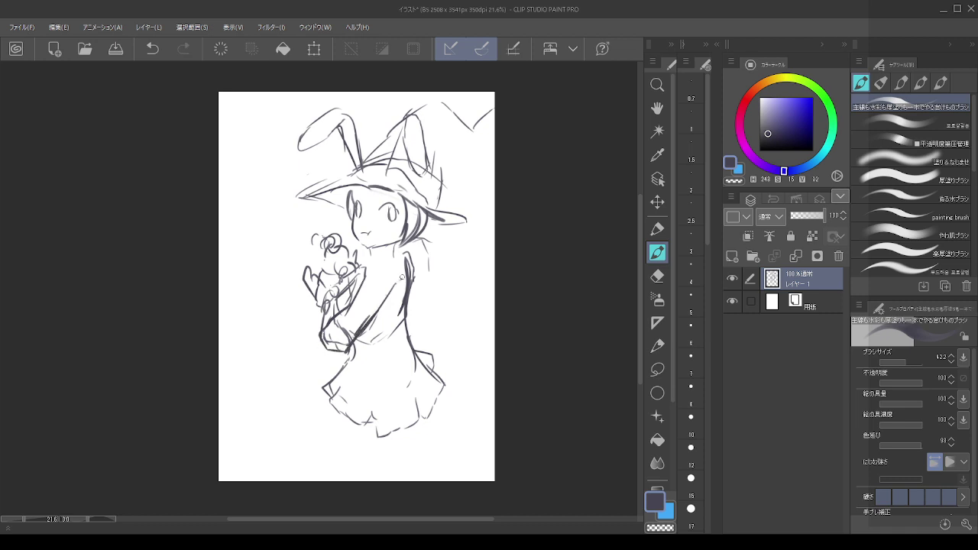
mouse_move(402, 278)
mouse_down()
mouse_move(396, 300)
mouse_move(353, 351)
mouse_up()
key(ctrl+z)
drag(327, 335, 342, 349)
key(ctrl+z)
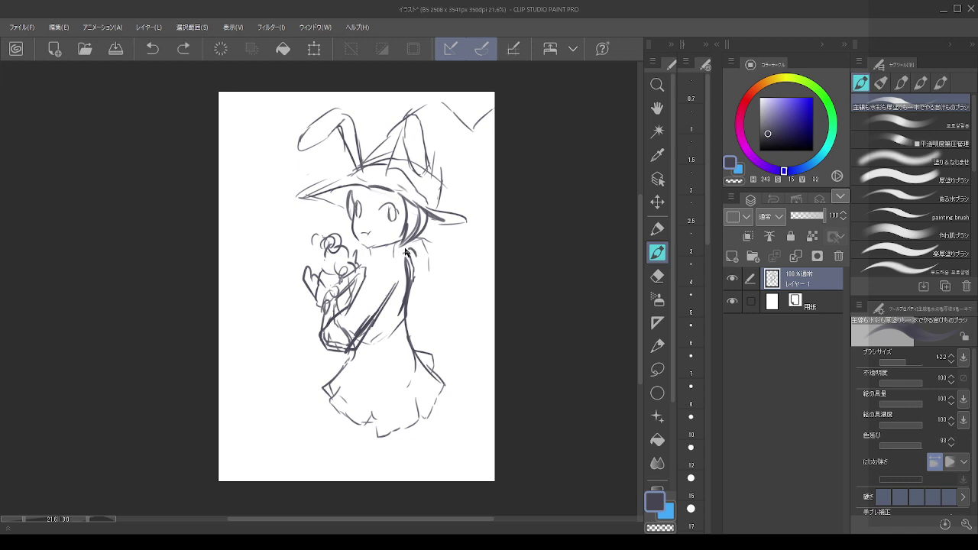
- Refine the back shoulder line and add a pointed stroke beside a darkened spiral shape near the face
drag(412, 258, 411, 304)
key(ctrl+z)
drag(413, 264, 415, 285)
mouse_move(341, 243)
mouse_down()
mouse_move(358, 261)
mouse_move(325, 262)
mouse_move(347, 224)
mouse_up()
key(ctrl+z)
key(ctrl+z)
drag(346, 225, 338, 239)
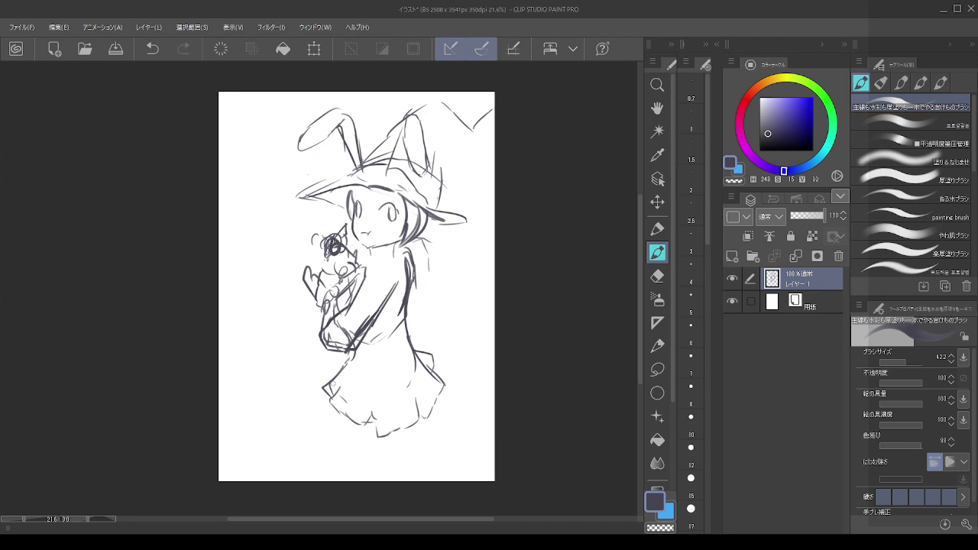
drag(335, 412, 335, 451)
key(ctrl+z)
drag(335, 413, 335, 475)
key(ctrl+z)
key(ctrl+z)
drag(338, 412, 342, 499)
drag(425, 416, 405, 482)
key(ctrl+z)
drag(421, 427, 430, 489)
key(ctrl+z)
key(ctrl+z)
key(ctrl+z)
drag(423, 416, 411, 462)
key(ctrl+z)
key(ctrl+z)
drag(344, 417, 353, 461)
mouse_move(400, 435)
mouse_down()
mouse_move(401, 460)
mouse_move(385, 481)
mouse_up()
key(ctrl+z)
key(ctrl+z)
drag(417, 418, 419, 445)
key(ctrl+z)
key(ctrl+z)
key(ctrl+z)
key(ctrl+z)
drag(359, 424, 366, 470)
key(ctrl+z)
- Sketch the legs from the skirt hem to the canvas's lower edge and add a rounded tail at the back hip
drag(356, 419, 363, 474)
drag(401, 429, 394, 481)
key(ctrl+z)
drag(396, 425, 388, 492)
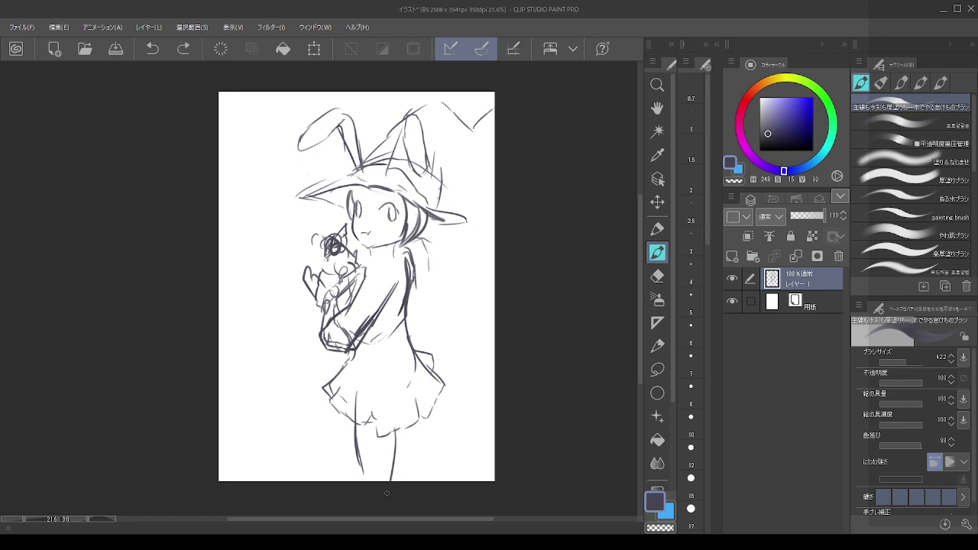
drag(421, 420, 411, 482)
key(ctrl+z)
drag(421, 422, 414, 483)
mouse_move(416, 351)
mouse_down()
mouse_move(429, 336)
mouse_move(446, 365)
mouse_move(430, 371)
mouse_up()
mouse_move(420, 333)
mouse_down()
mouse_move(439, 333)
mouse_move(444, 385)
mouse_move(417, 368)
mouse_move(413, 353)
mouse_move(433, 375)
mouse_move(414, 370)
mouse_move(421, 339)
mouse_up()
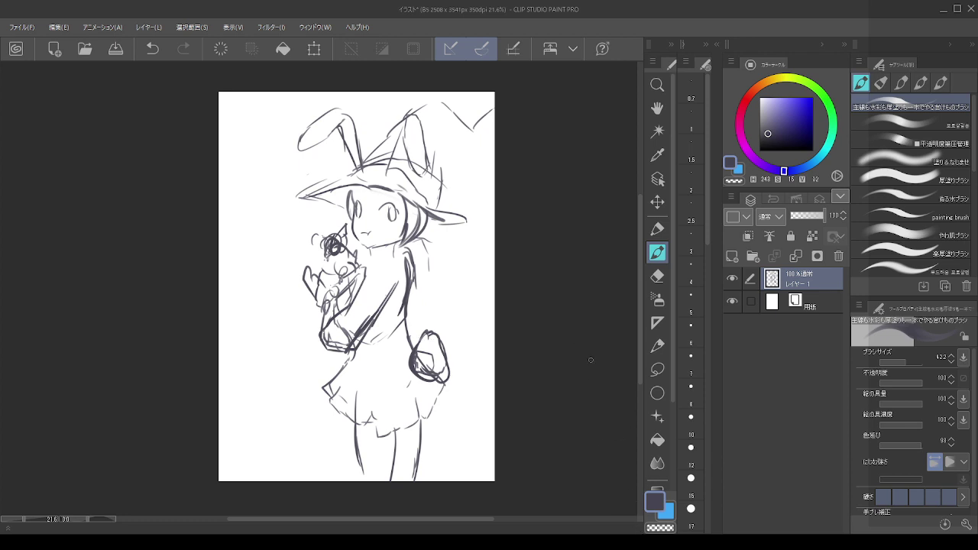
- Erase the short hair locks beside the face and redraw them longer, with long hair falling behind the back shoulder
key(c)
key(c)
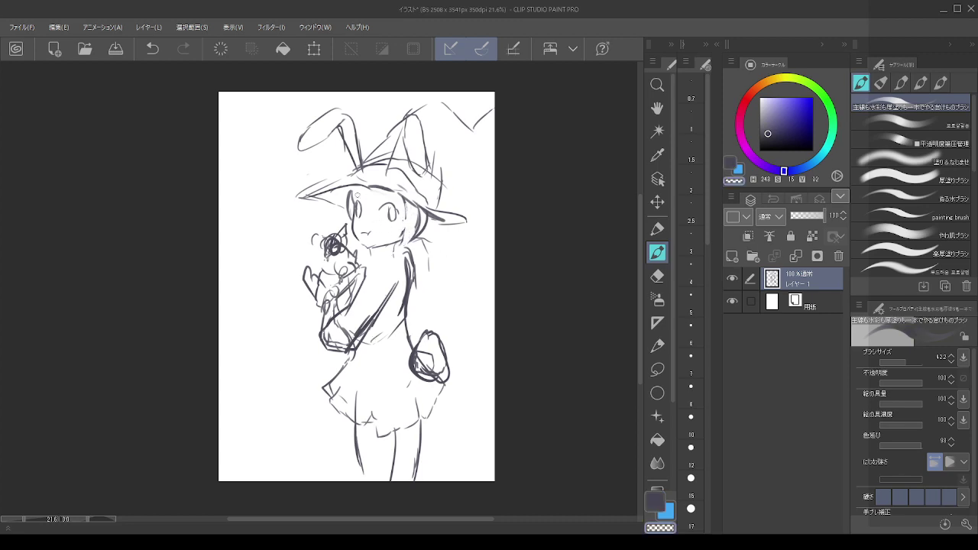
key(c)
drag(343, 214, 356, 252)
drag(405, 197, 398, 264)
mouse_move(428, 223)
mouse_down()
mouse_move(412, 253)
mouse_move(441, 266)
mouse_up()
key(ctrl+z)
mouse_move(431, 221)
mouse_down()
mouse_move(446, 280)
mouse_move(448, 272)
mouse_move(417, 312)
mouse_up()
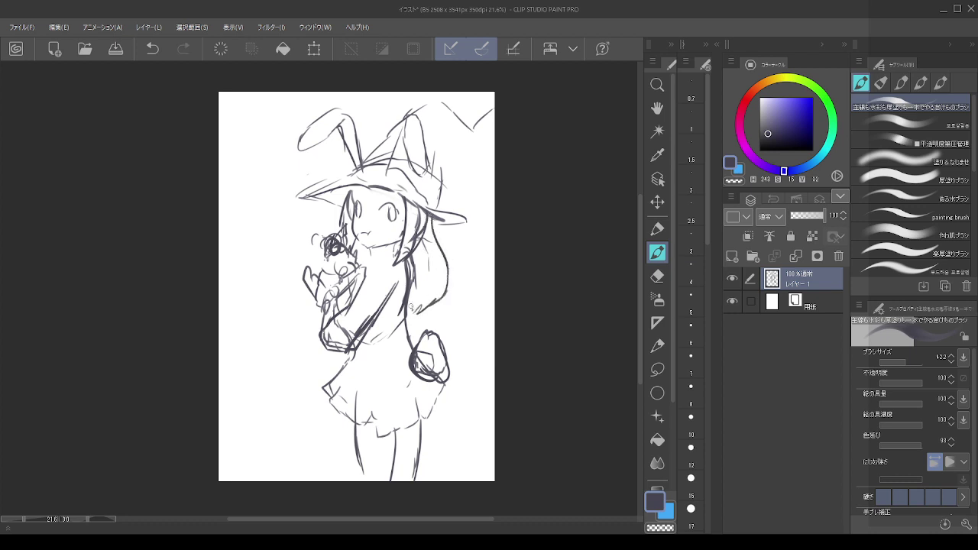
- Sketch pointed bangs across the forehead under the hat brim, undoing the strokes that do not fit
mouse_move(365, 189)
mouse_down()
mouse_move(365, 216)
mouse_move(375, 223)
mouse_move(379, 201)
mouse_move(378, 219)
mouse_move(369, 219)
mouse_move(379, 223)
mouse_up()
key(ctrl+z)
key(ctrl+z)
key(ctrl+z)
key(ctrl+z)
key(ctrl+z)
key(ctrl+z)
key(ctrl+z)
key(ctrl+z)
mouse_move(393, 192)
mouse_down()
mouse_move(396, 219)
mouse_move(408, 221)
mouse_up()
key(ctrl+z)
key(ctrl+z)
drag(356, 189, 356, 217)
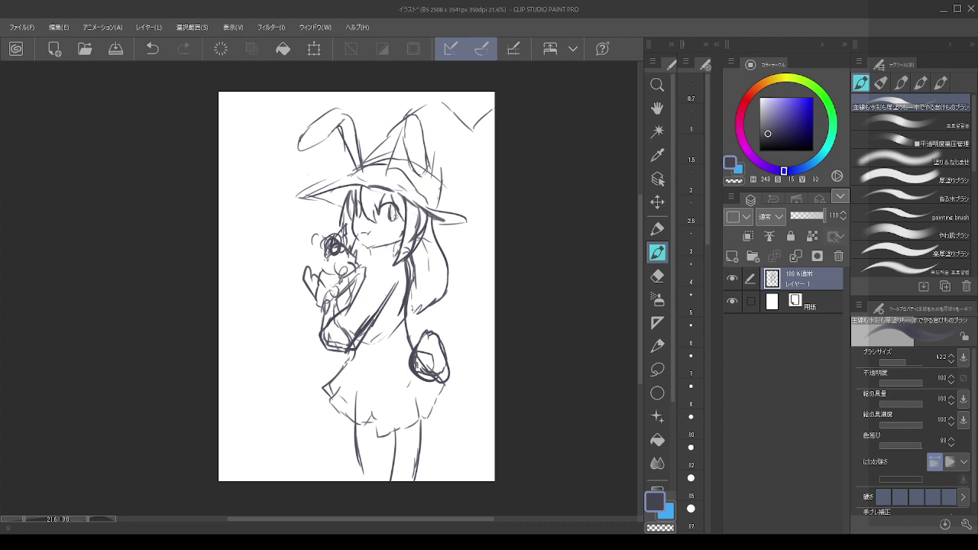
- Scale down the whole sketch and place it at the canvas's lower edge, leaving space above the ears
scroll(411, 257, down, 4)
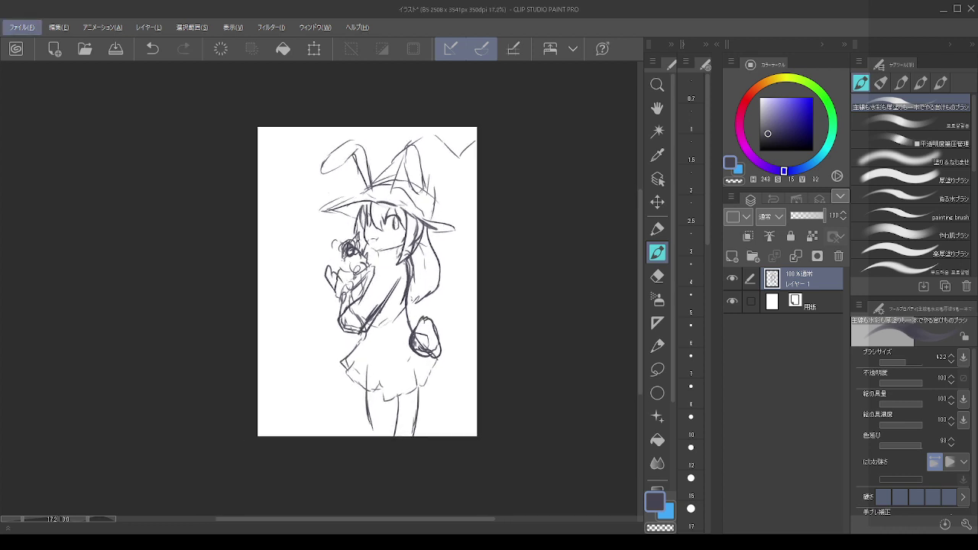
scroll(373, 243, up, 2)
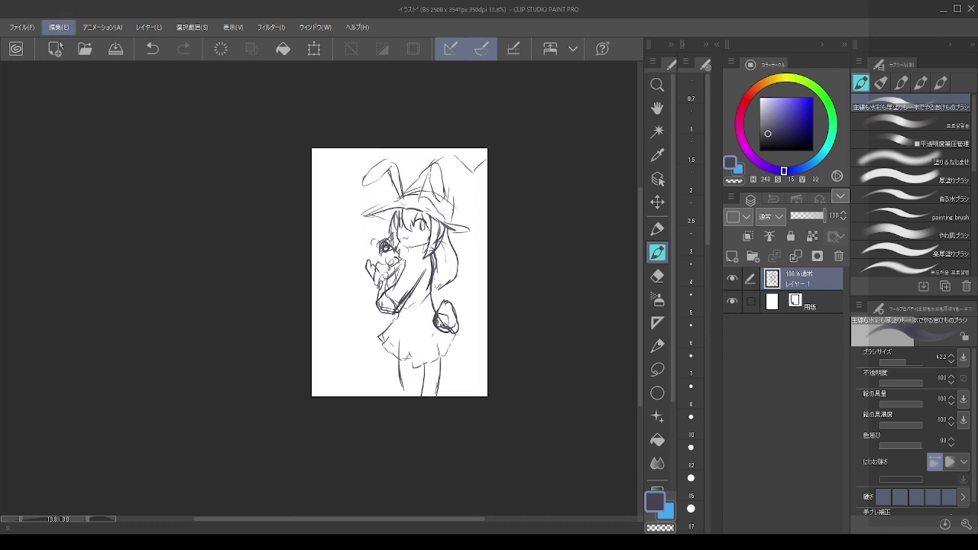
key(ctrl+t)
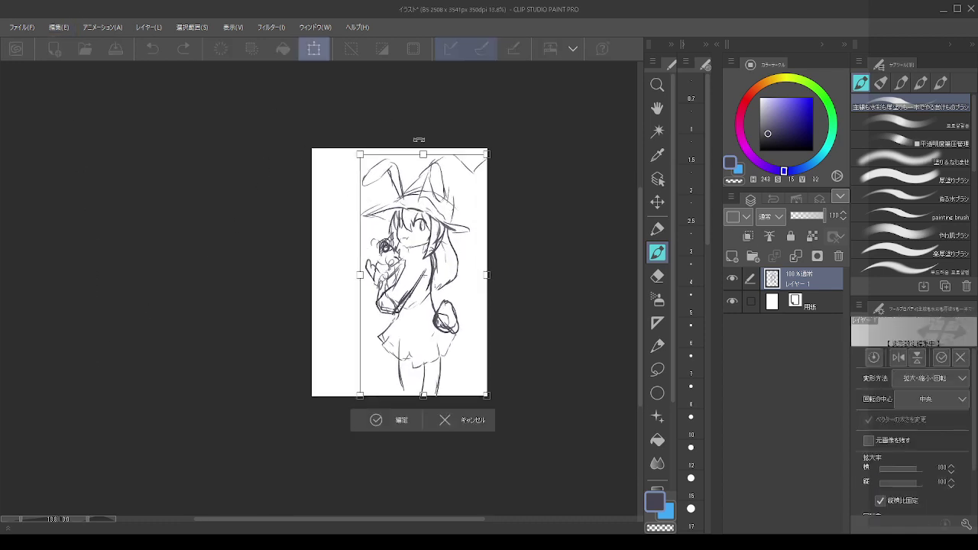
mouse_move(423, 173)
mouse_down()
mouse_move(422, 203)
mouse_move(422, 170)
mouse_move(422, 180)
mouse_up()
scroll(421, 219, up, 2)
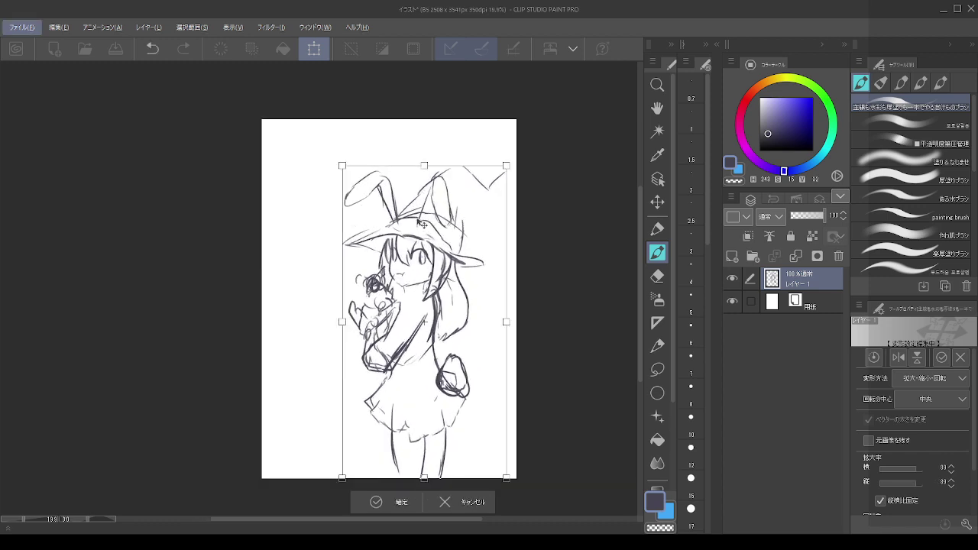
click(379, 504)
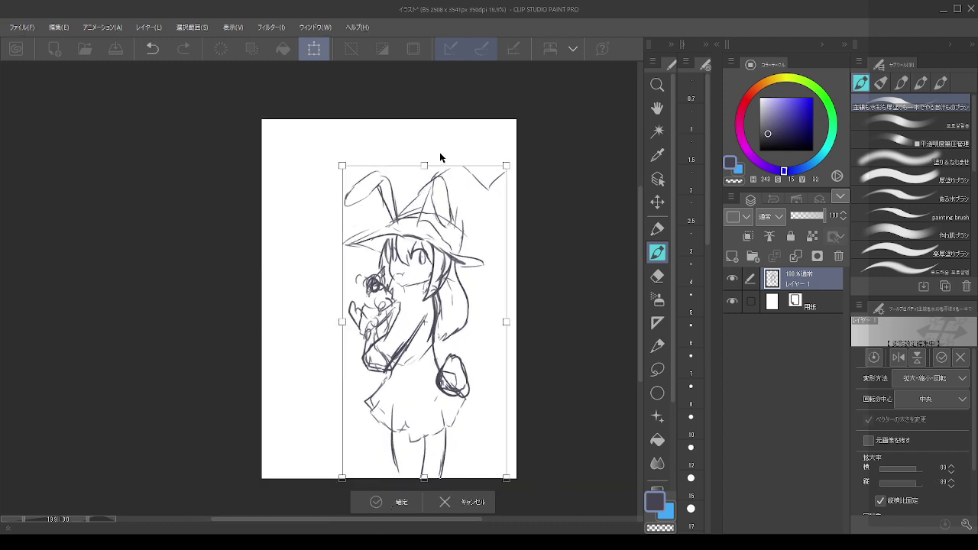
key(Return)
- Sketch the bent tip of the hat, connecting its crown to the zigzag end beside the ear
mouse_move(438, 174)
mouse_down()
mouse_move(479, 177)
mouse_move(466, 165)
mouse_move(490, 185)
mouse_up()
key(ctrl+z)
key(ctrl+z)
key(ctrl+z)
mouse_move(491, 185)
mouse_down()
mouse_move(509, 172)
mouse_move(468, 163)
mouse_up()
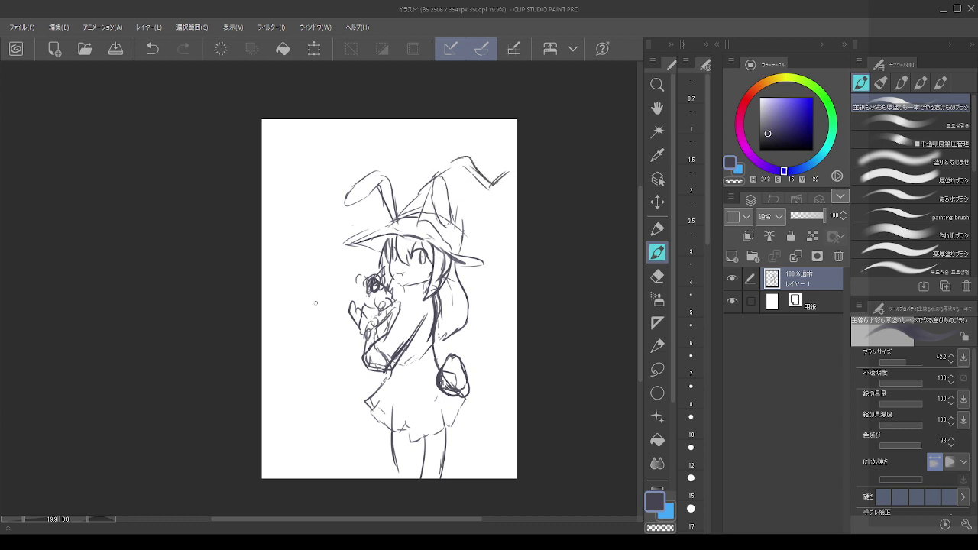
- Try a slanted background line on the empty canvas beside the hat, undoing the strokes that do not fit
drag(248, 392, 337, 287)
key(ctrl+z)
mouse_move(243, 386)
mouse_down()
mouse_move(309, 324)
mouse_move(341, 273)
mouse_up()
key(ctrl+z)
key(ctrl+z)
drag(225, 293, 299, 217)
key(ctrl+z)
drag(244, 246, 304, 211)
key(ctrl+z)
drag(237, 247, 321, 209)
- Move the whole sketch toward the canvas's right edge and erase the slanted line beside the hat
click(657, 202)
drag(427, 322, 448, 322)
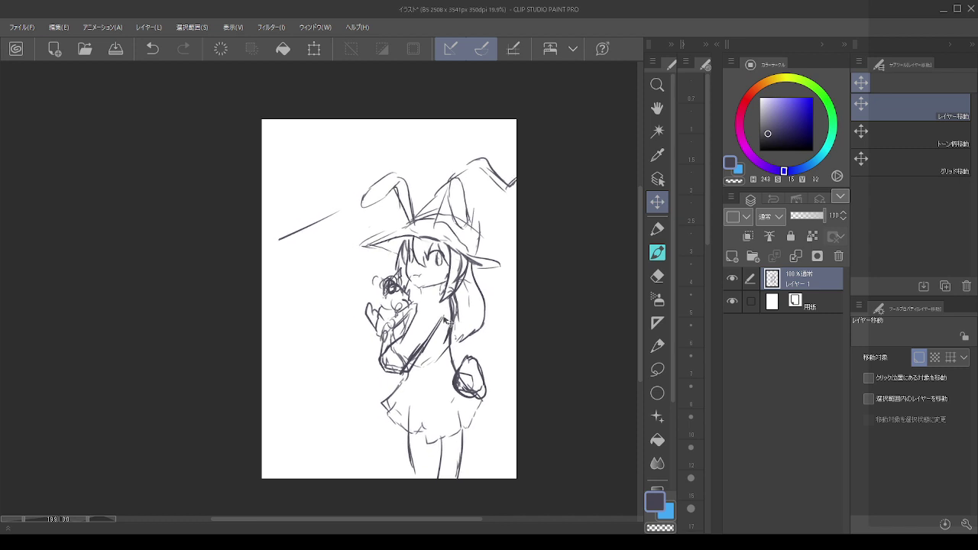
click(657, 276)
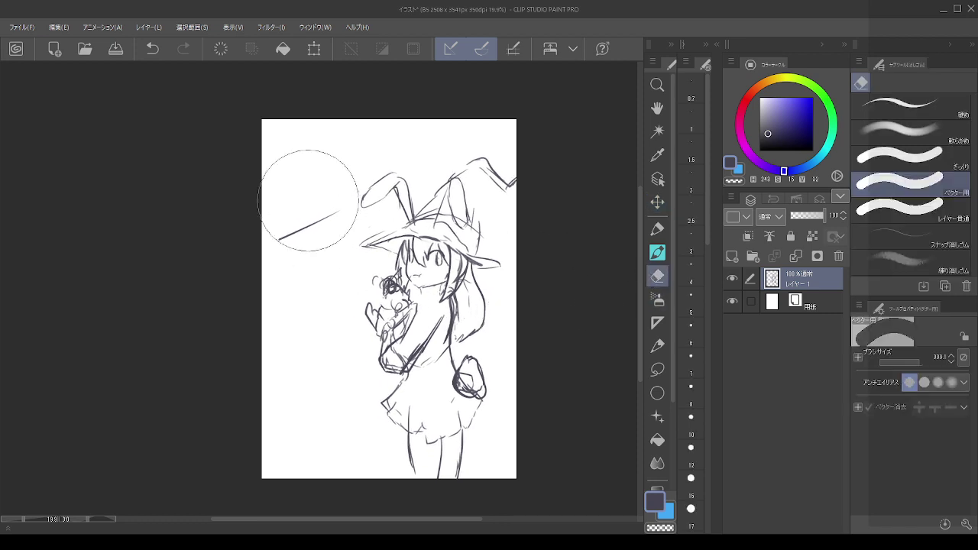
mouse_move(306, 193)
mouse_down()
mouse_move(340, 212)
mouse_move(260, 255)
mouse_move(517, 235)
mouse_move(323, 189)
mouse_up()
- Redraw the slanted line more steeply from the canvas's left edge and sketch a vertical line along its right edge
click(657, 252)
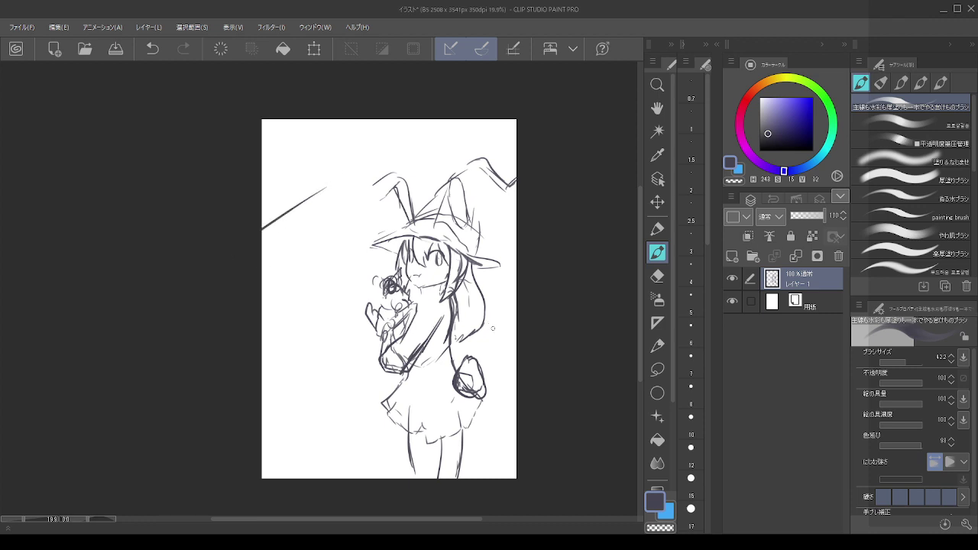
drag(508, 253, 514, 426)
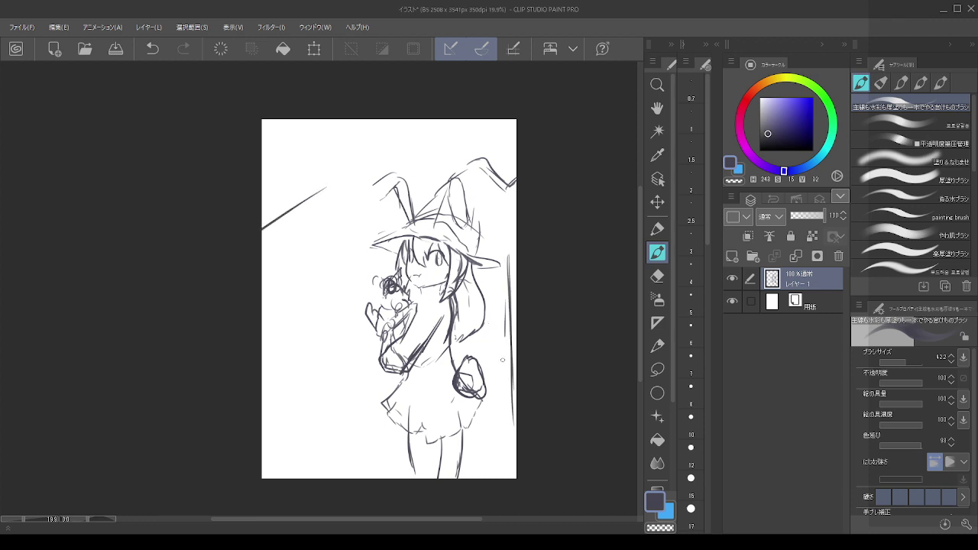
key(ctrl+z)
mouse_move(509, 252)
mouse_down()
mouse_move(514, 322)
mouse_move(489, 301)
mouse_up()
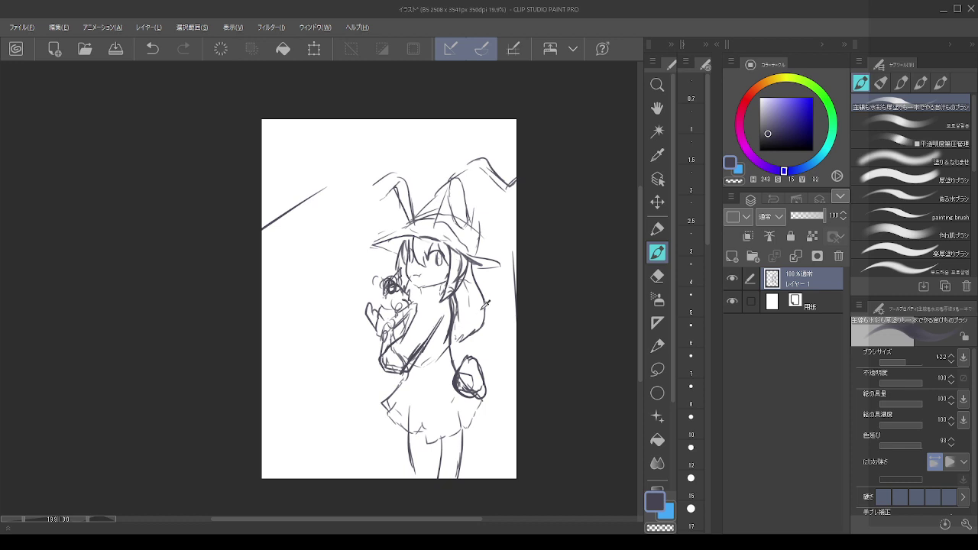
key(alt)
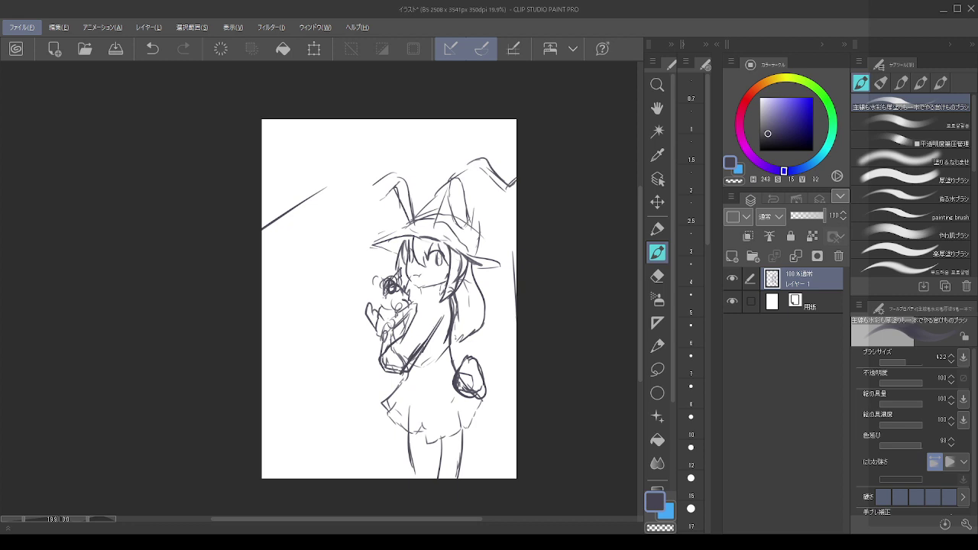
- Add a new raster layer beneath the character sketch, hide the sketch layer and make the new layer active
click(811, 306)
click(731, 256)
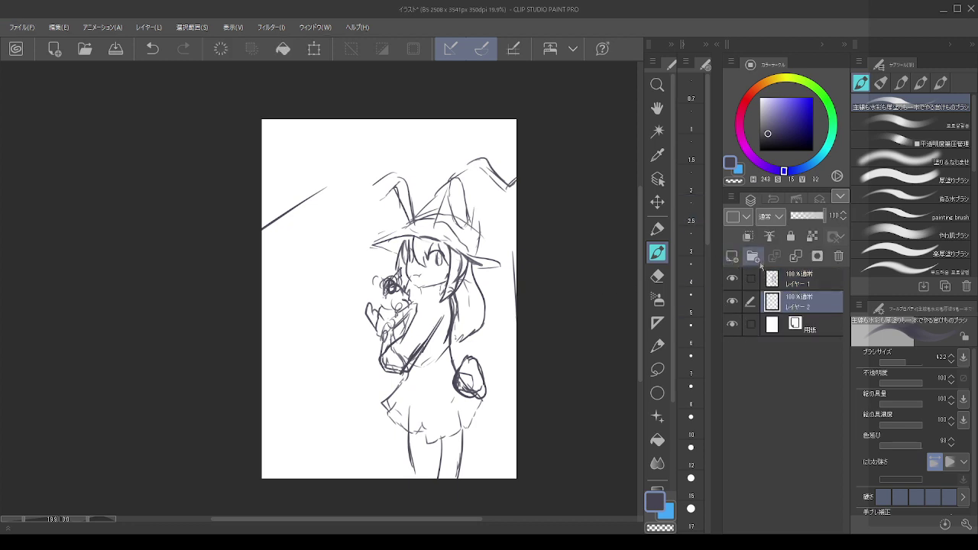
click(796, 276)
click(803, 217)
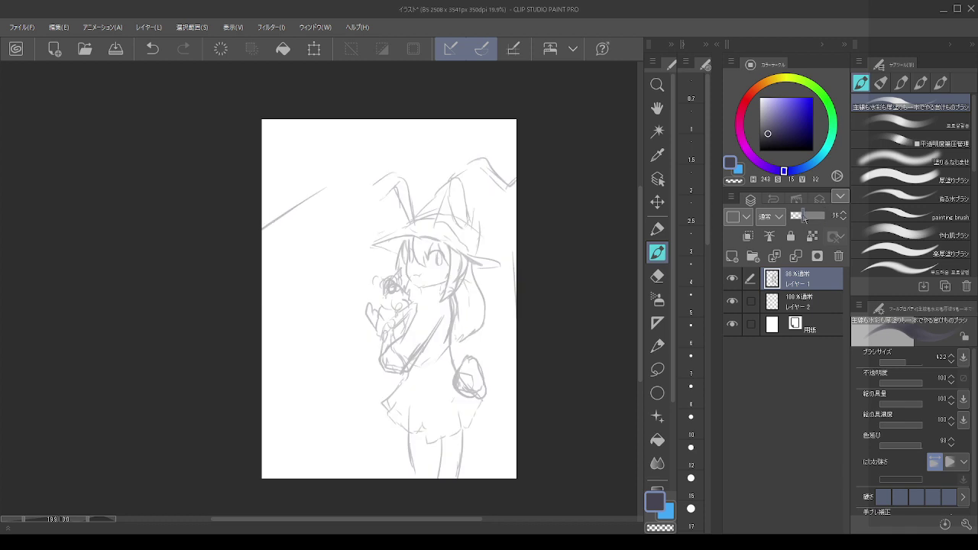
drag(803, 218, 829, 217)
click(732, 279)
click(813, 309)
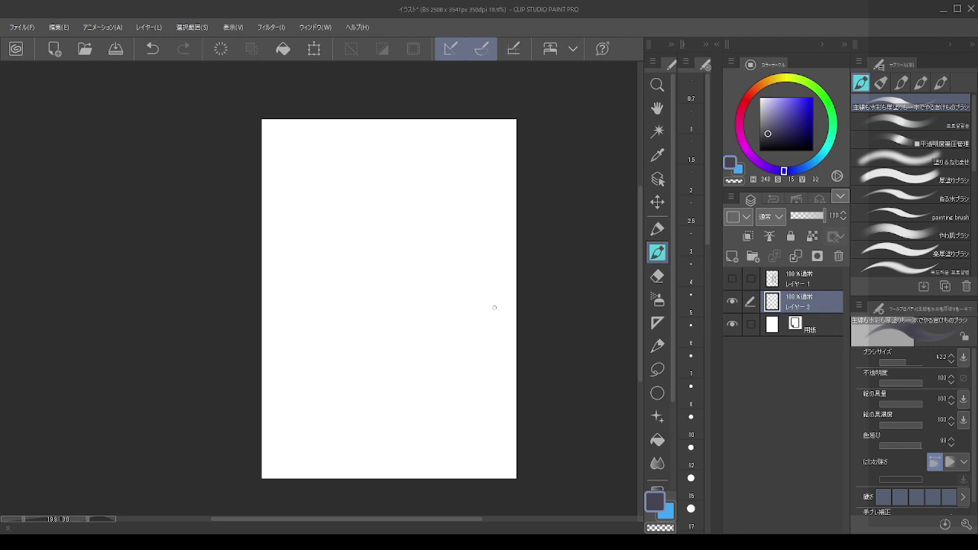
- Try a slanted ground line rising across the lower canvas, undoing the strokes that do not fit
drag(243, 399, 339, 316)
key(ctrl+z)
drag(244, 372, 321, 340)
key(ctrl+z)
drag(242, 420, 370, 365)
mouse_move(276, 409)
mouse_down()
mouse_move(399, 361)
mouse_move(453, 326)
mouse_up()
key(ctrl+z)
key(ctrl+z)
key(ctrl+z)
drag(257, 391, 387, 347)
key(ctrl+z)
mouse_move(257, 409)
mouse_down()
mouse_move(384, 356)
mouse_move(503, 326)
mouse_up()
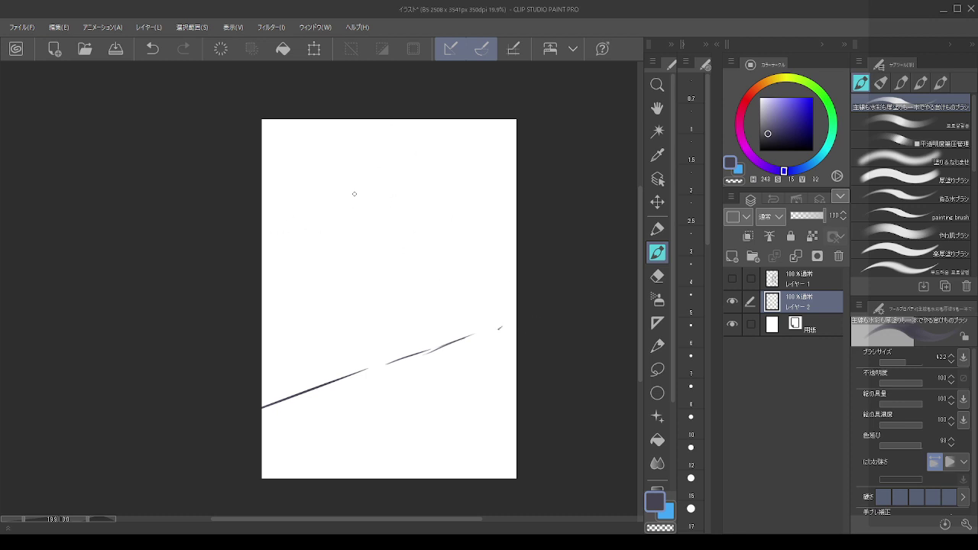
- Try steep strokes in the canvas's upper left area, undo them, and erase the slanted ground line
drag(324, 188, 295, 254)
key(ctrl+z)
key(ctrl+z)
drag(289, 168, 294, 269)
key(ctrl+z)
click(55, 542)
key(e)
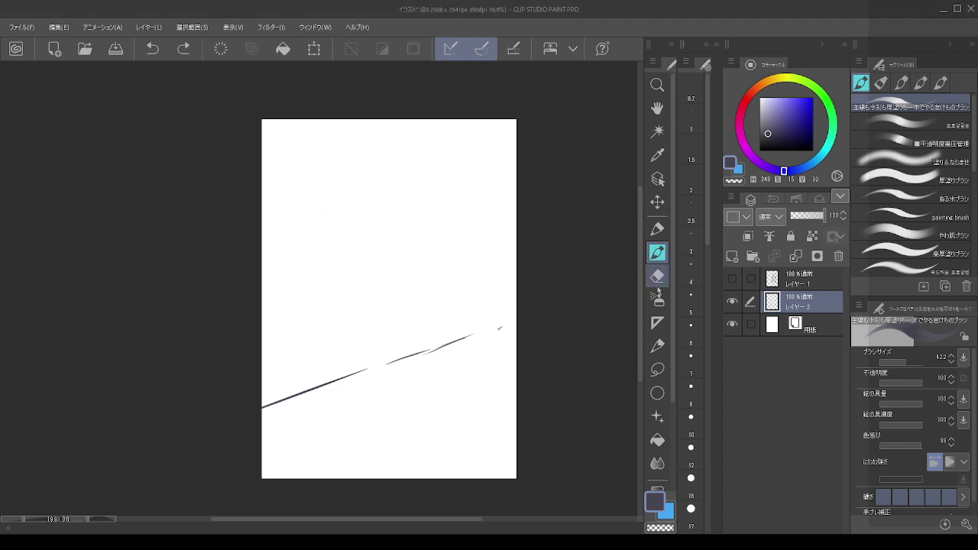
mouse_move(284, 405)
mouse_down()
mouse_move(267, 415)
mouse_move(454, 323)
mouse_up()
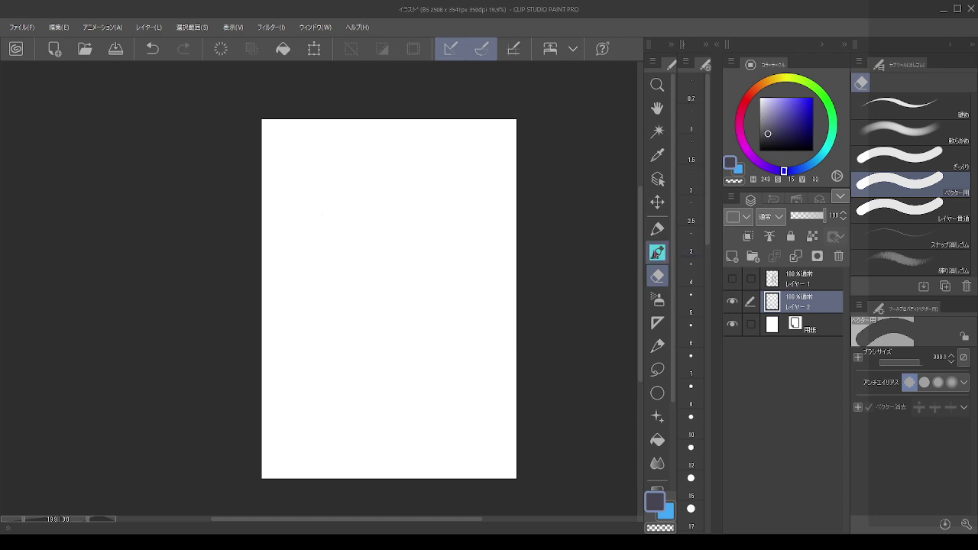
- Sketch short diagonal strokes at the canvas's lower right edge, undoing the one that does not fit
click(657, 252)
mouse_move(515, 373)
mouse_down()
mouse_move(494, 399)
mouse_move(436, 419)
mouse_up()
key(ctrl+z)
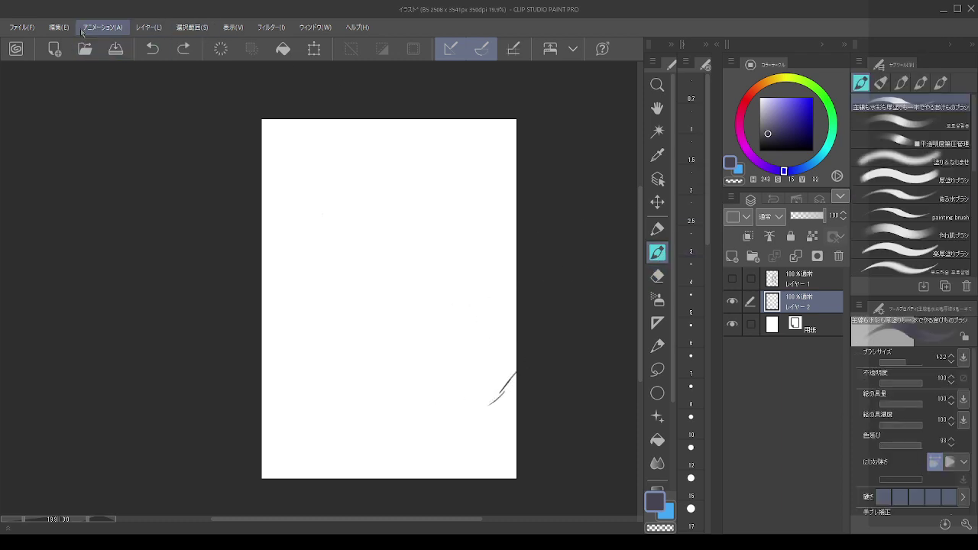
key(Left)
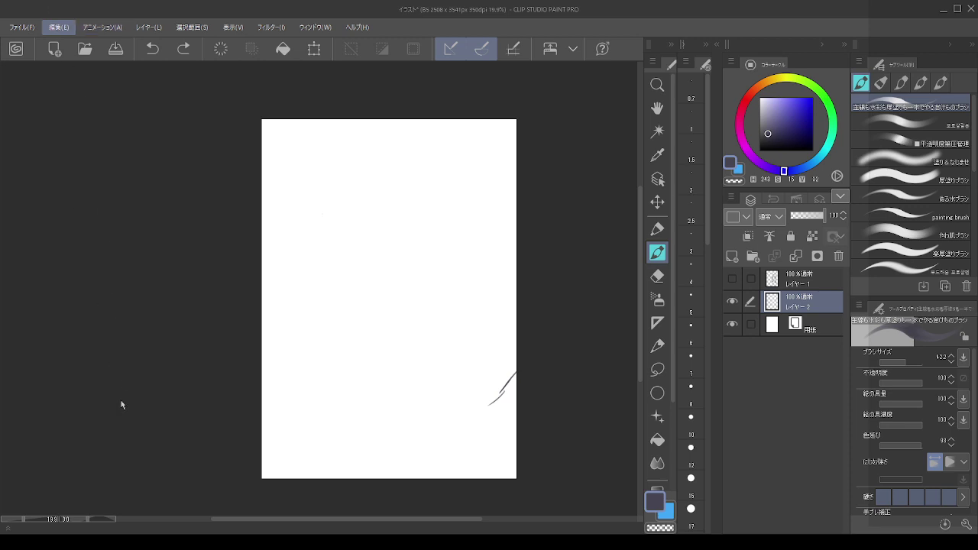
- Try widening the canvas on both sides to 4916 x 3541 px and undo the resize
key(ctrl+t)
drag(261, 298, 140, 319)
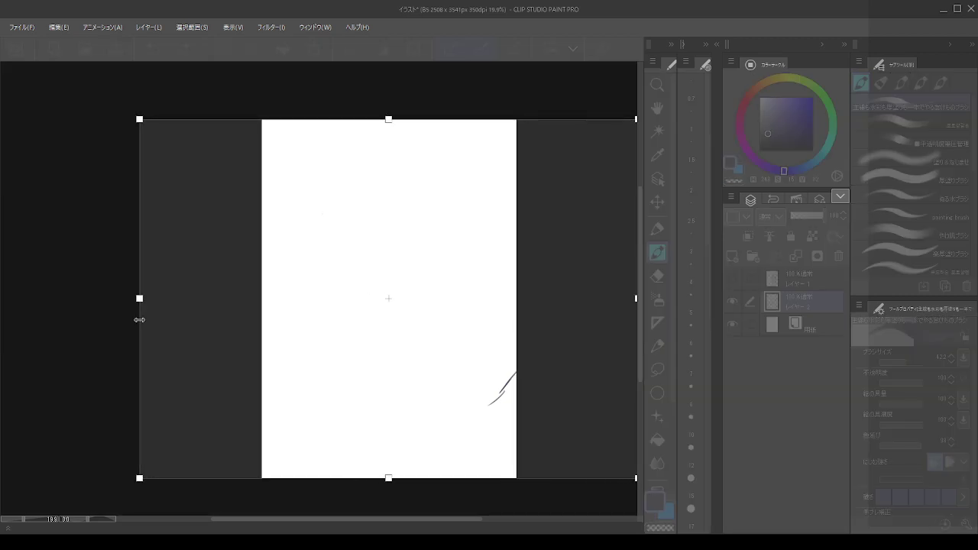
key(Return)
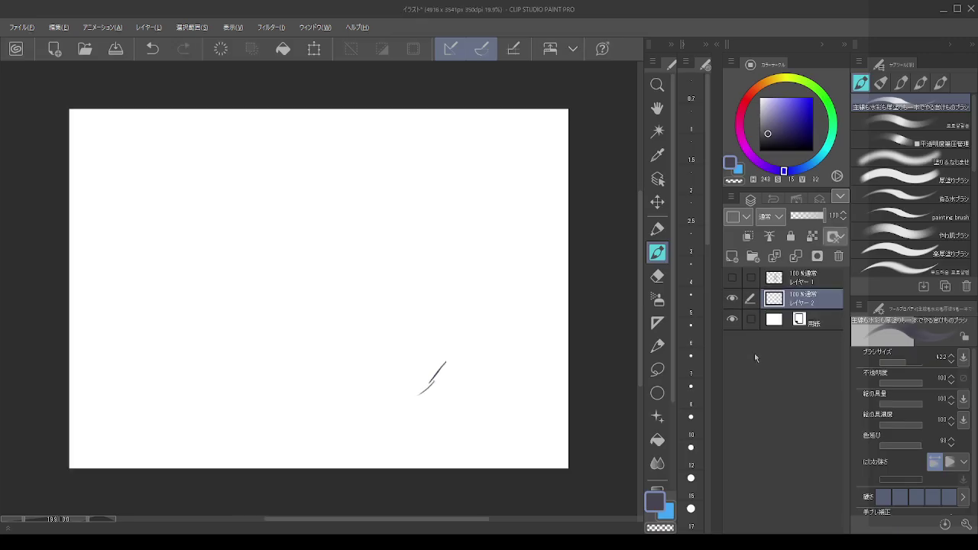
key(alt)
scroll(417, 358, up, 2)
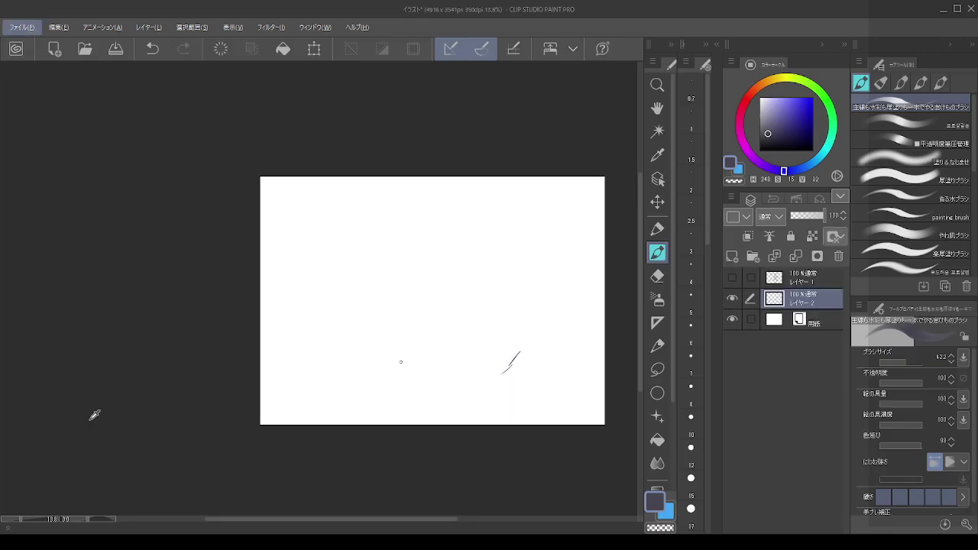
drag(563, 325, 514, 365)
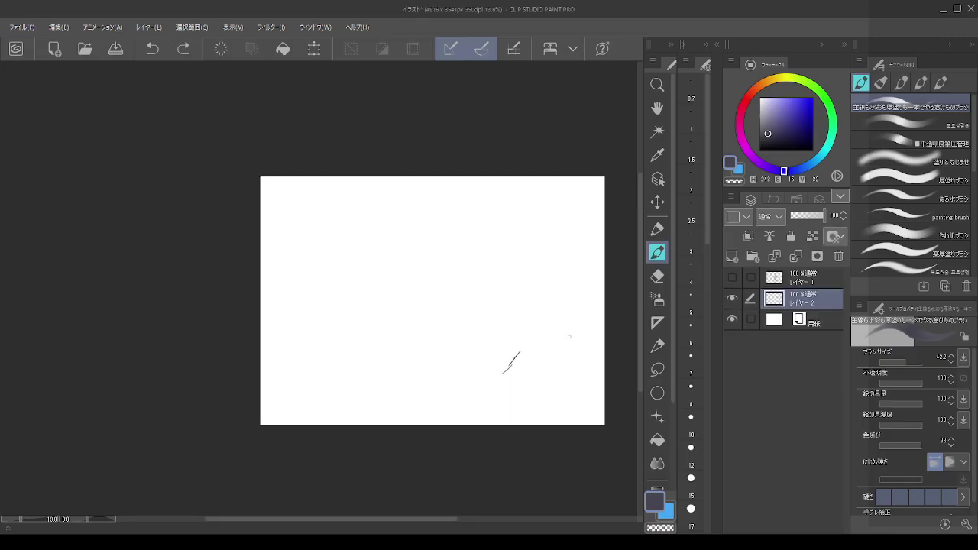
key(ctrl+z)
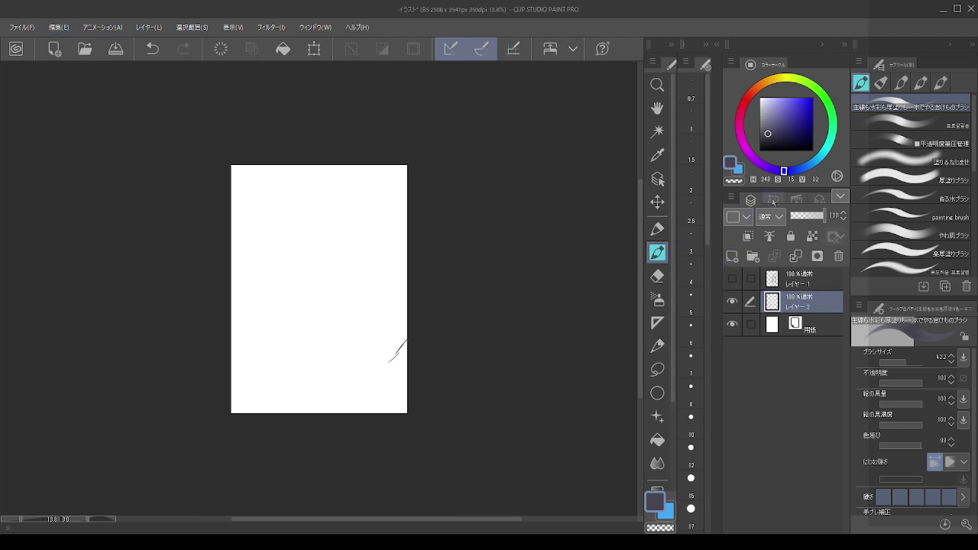
- Show the edit history and widen the canvas evenly on both sides to 4998 x 3541 px
click(773, 200)
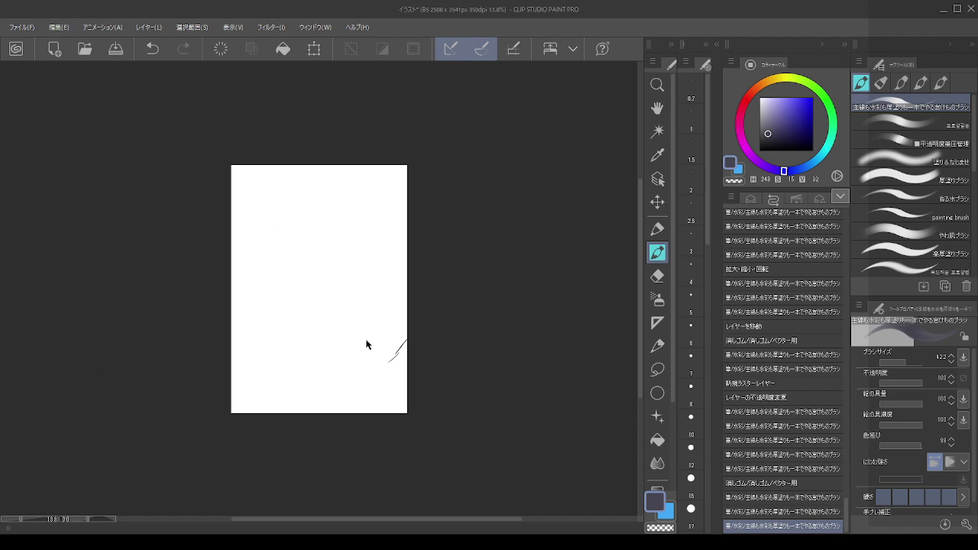
key(ctrl+alt+s)
drag(407, 288, 494, 289)
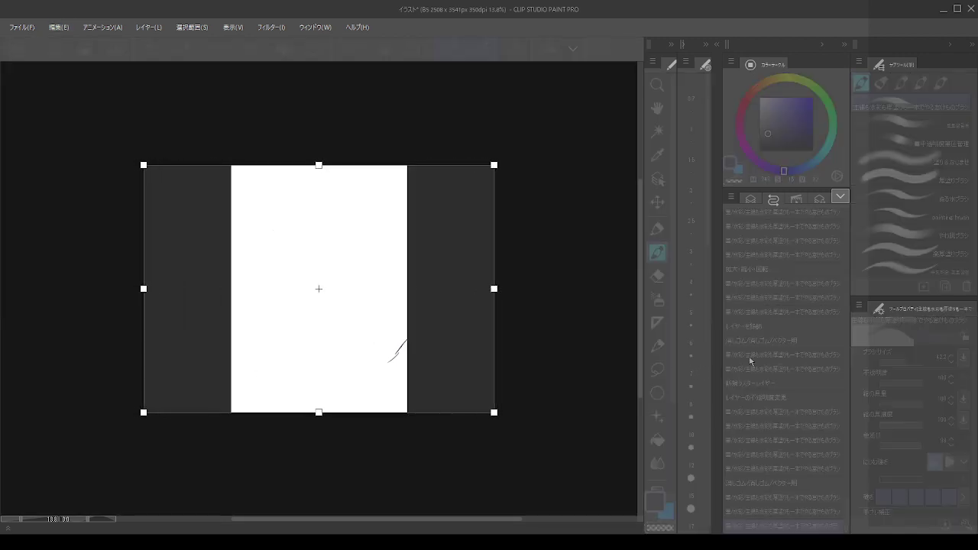
key(Return)
scroll(264, 342, up, 3)
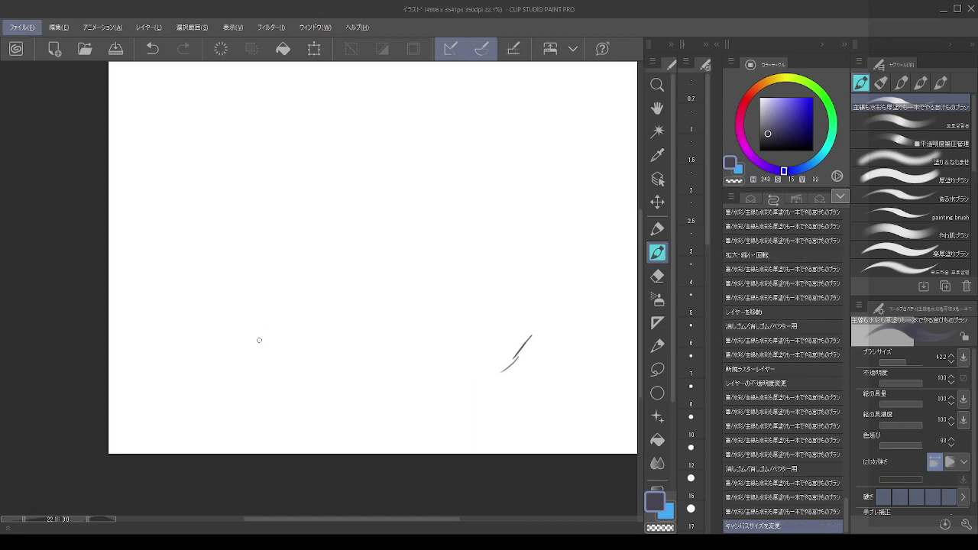
- Erase the short diagonal strokes to leave the widened canvas blank
key(e)
mouse_move(555, 319)
mouse_down()
mouse_move(506, 361)
mouse_move(502, 343)
mouse_up()
key(alt)
scroll(360, 286, down, 2)
scroll(604, 353, up, 1)
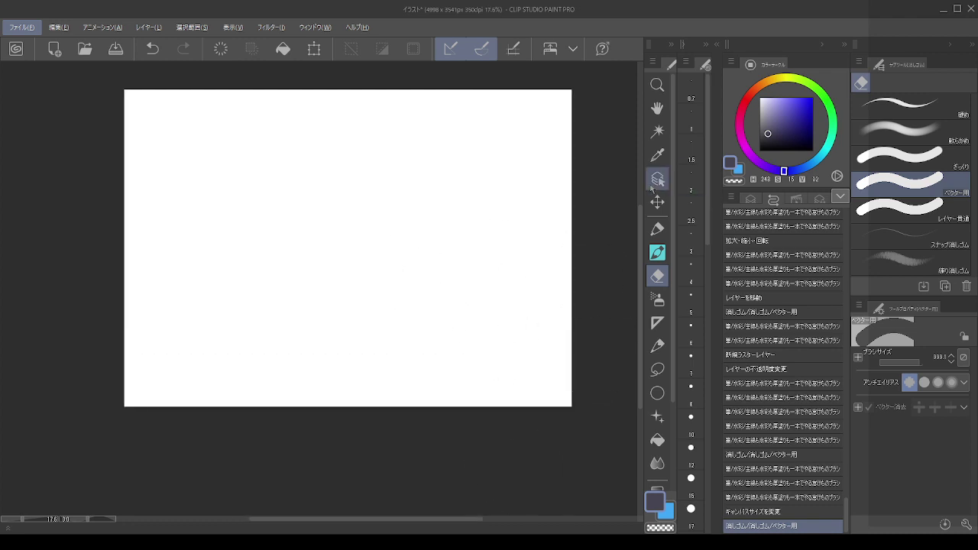
- Sketch a diagonal stroke at the canvas's right edge and a shallow curve below the centre, undoing strokes that do not fit
click(657, 252)
drag(511, 332, 573, 301)
key(ctrl+z)
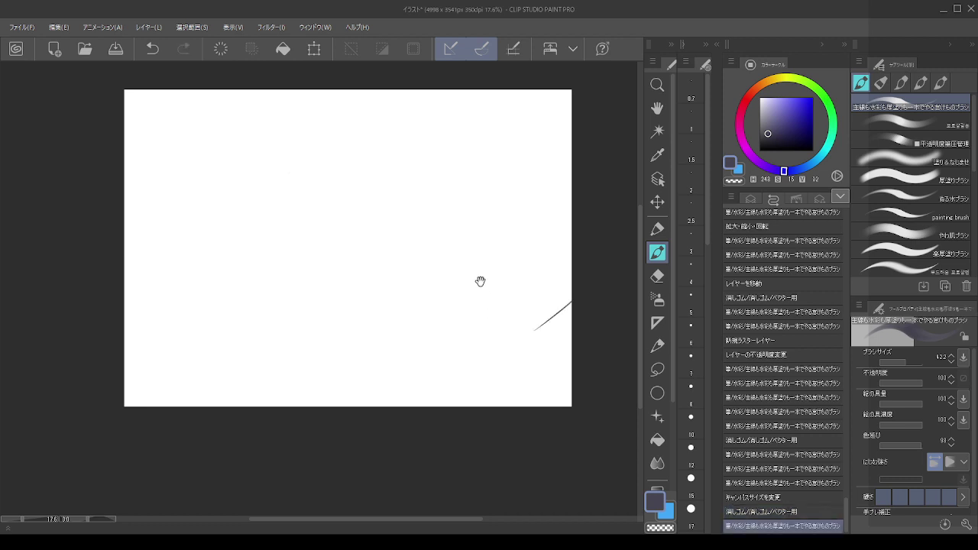
mouse_move(479, 281)
mouse_down()
mouse_move(559, 288)
mouse_move(492, 292)
mouse_up()
mouse_move(575, 345)
mouse_down()
mouse_move(503, 353)
mouse_move(545, 337)
mouse_move(415, 329)
mouse_up()
key(ctrl+z)
key(ctrl+z)
drag(554, 326, 452, 333)
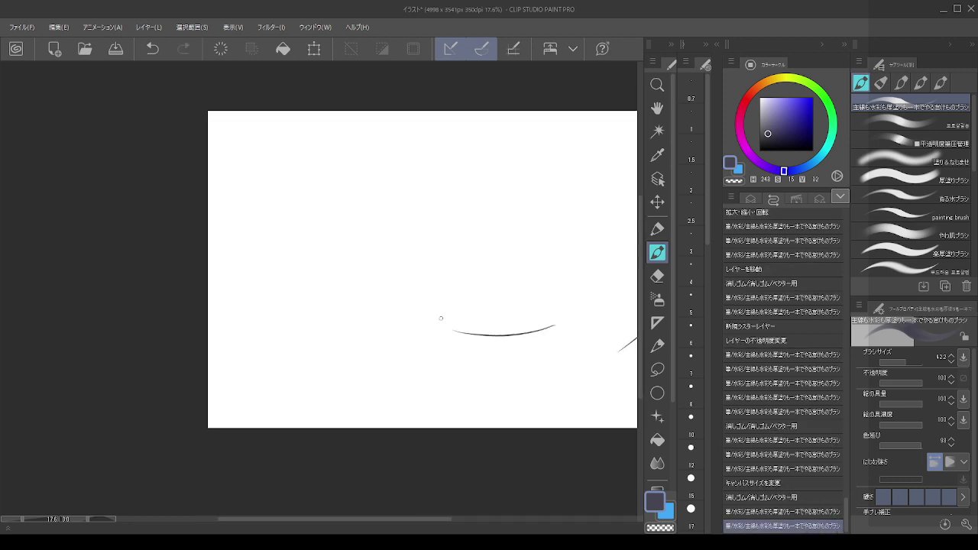
- Sketch a long diagonal line descending from the upper left toward the centre, undoing the small jagged strokes along it
mouse_move(403, 277)
mouse_down()
mouse_move(302, 180)
mouse_move(345, 220)
mouse_up()
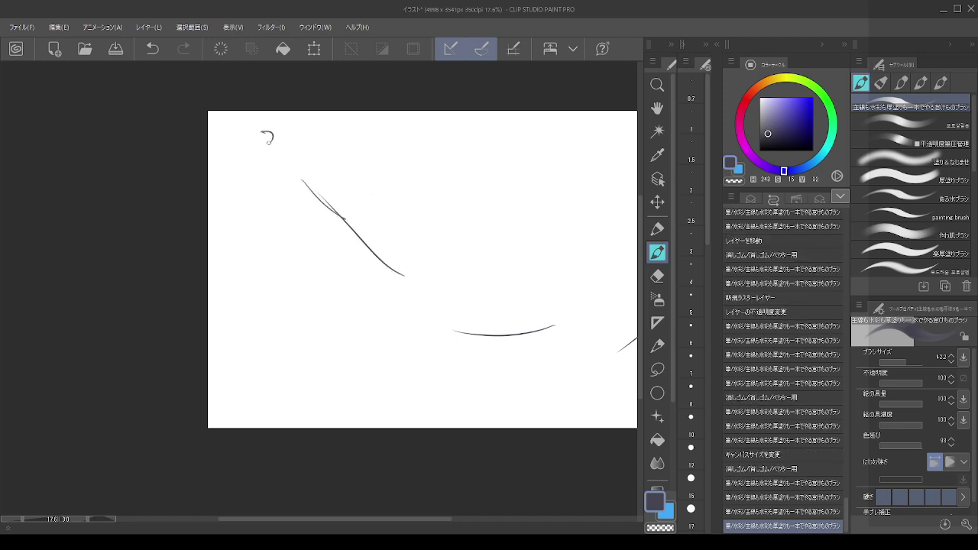
drag(268, 142, 287, 162)
drag(296, 163, 306, 159)
drag(323, 203, 326, 214)
mouse_move(333, 217)
mouse_down()
mouse_move(358, 253)
mouse_move(383, 252)
mouse_up()
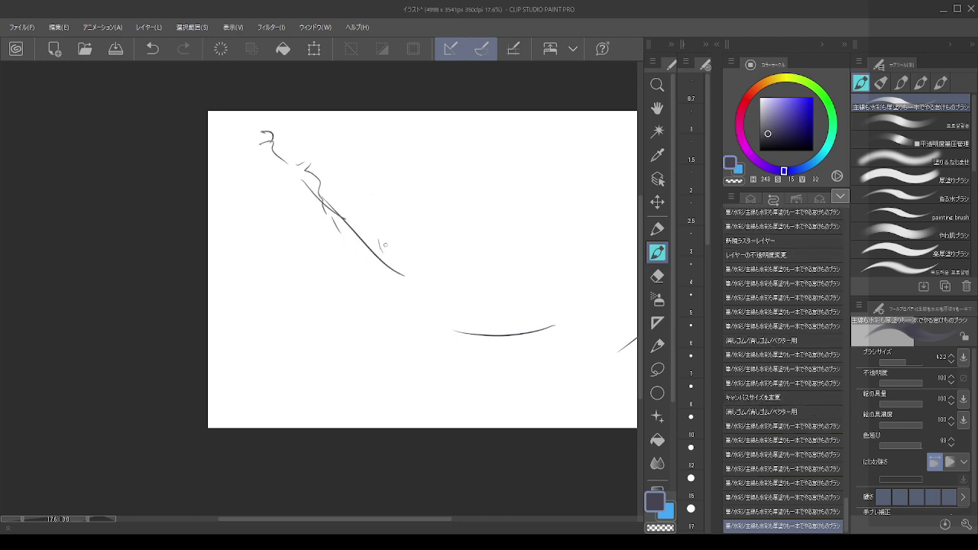
key(ctrl+z)
key(ctrl+z)
key(ctrl+z)
key(ctrl+z)
key(ctrl+z)
- Paint thick broken strokes along the descending diagonal line with a larger brush
drag(288, 170, 256, 151)
drag(263, 151, 282, 172)
mouse_move(290, 168)
mouse_down()
mouse_move(288, 219)
mouse_move(299, 228)
mouse_up()
drag(313, 197, 316, 213)
drag(327, 200, 363, 243)
mouse_move(369, 246)
mouse_down()
mouse_move(373, 275)
mouse_move(416, 297)
mouse_up()
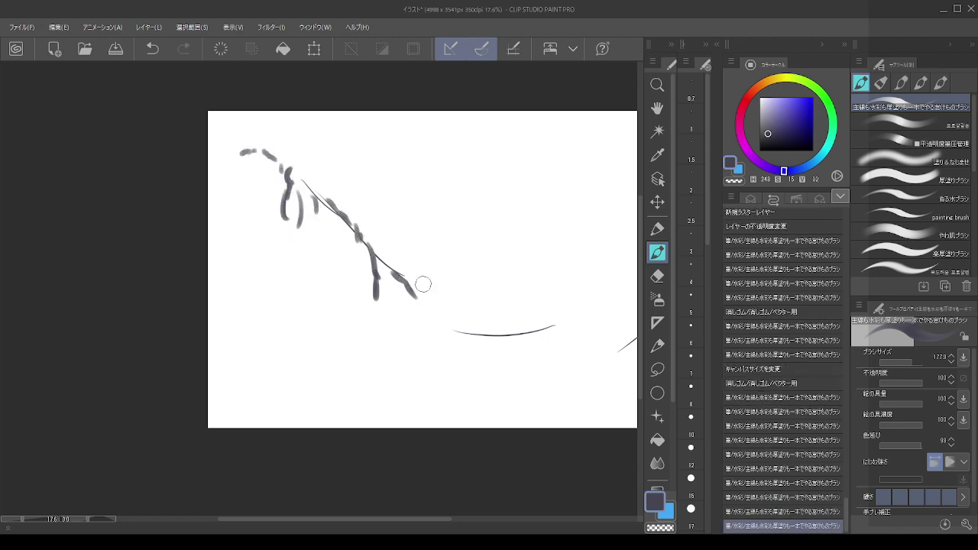
- Add thick slanted strokes in the canvas's upper left corner, above the start of the diagonal line
mouse_move(246, 154)
mouse_down()
mouse_move(218, 155)
mouse_move(235, 111)
mouse_up()
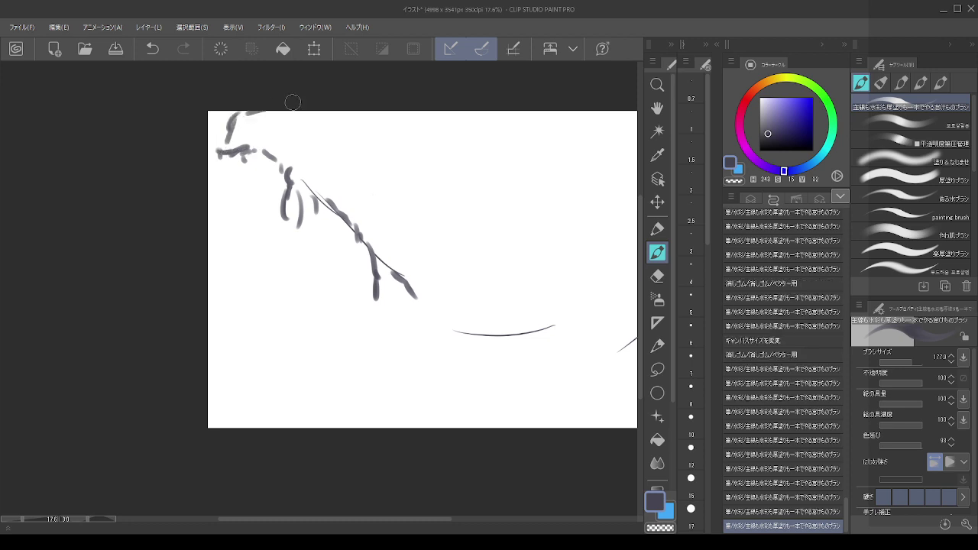
drag(238, 146, 314, 126)
mouse_move(256, 139)
mouse_down()
mouse_move(311, 125)
mouse_move(281, 154)
mouse_up()
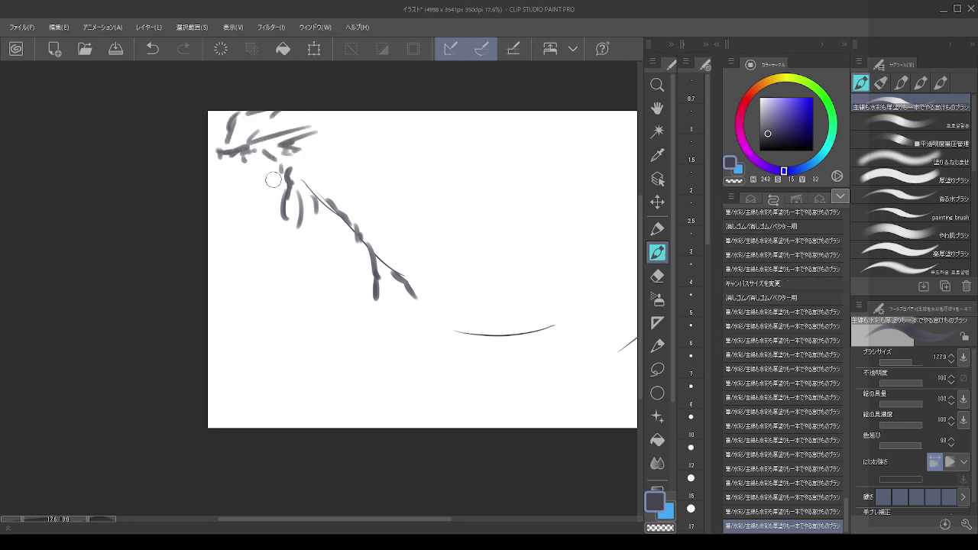
- Paint a second broken line descending from the corner strokes toward the centre, above the first diagonal, undoing the stray dots
drag(318, 258, 259, 275)
drag(303, 200, 312, 211)
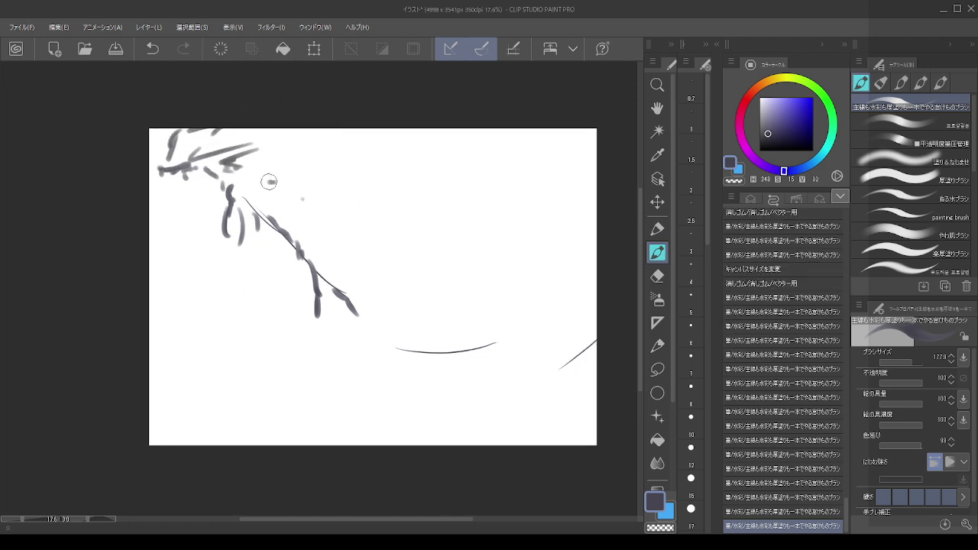
drag(269, 181, 294, 201)
key(ctrl+z)
key(ctrl+z)
drag(239, 182, 371, 238)
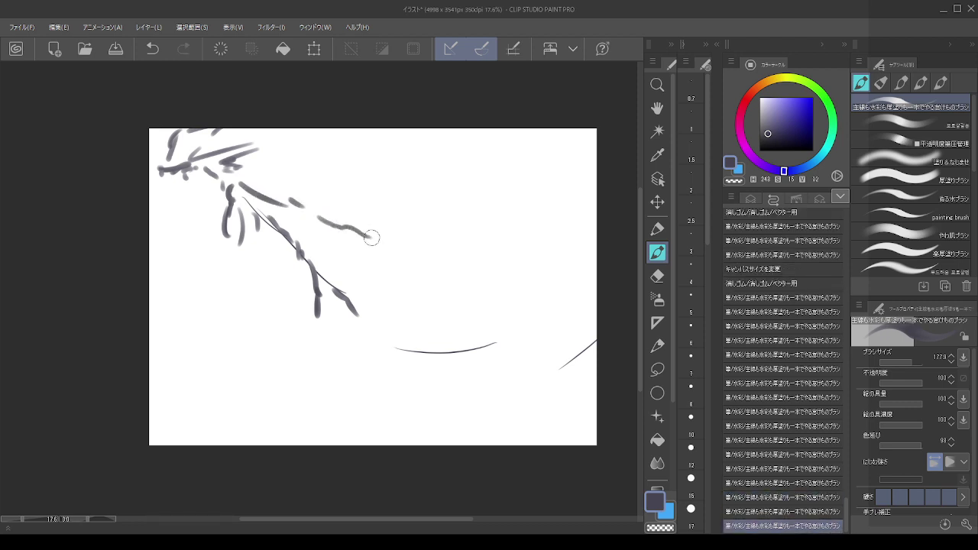
- Add a row of small marks rising from the centre toward the canvas's right side
mouse_move(446, 264)
mouse_down()
mouse_move(478, 270)
mouse_move(523, 247)
mouse_move(522, 228)
mouse_move(516, 242)
mouse_move(545, 184)
mouse_up()
click(510, 259)
key(ctrl+z)
- Sketch a tall vertical line near the canvas's right edge, replacing the thick strokes with a thin one from a smaller brush
mouse_move(563, 131)
mouse_down()
mouse_move(546, 145)
mouse_move(545, 240)
mouse_move(539, 281)
mouse_move(532, 277)
mouse_up()
drag(548, 173, 536, 251)
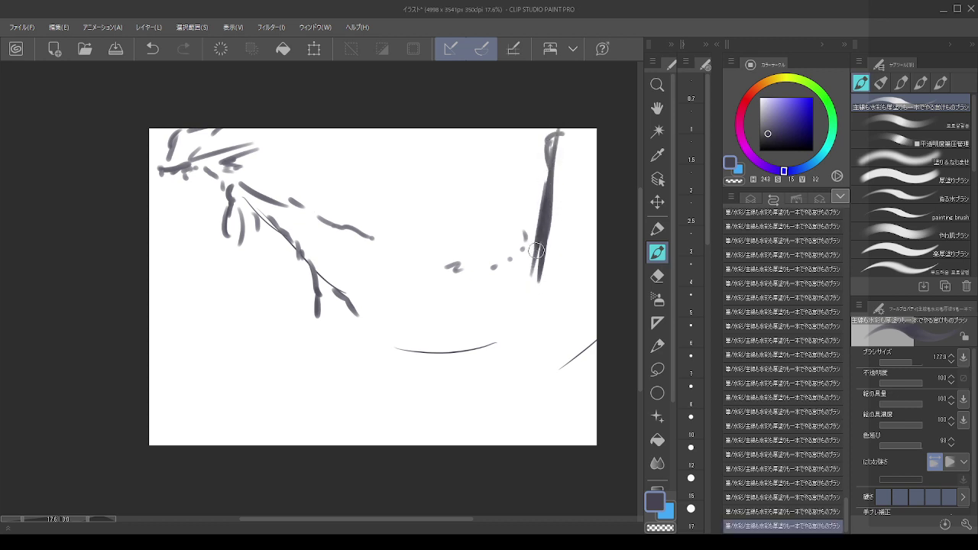
key(ctrl+z)
key(ctrl+z)
key(ctrl+z)
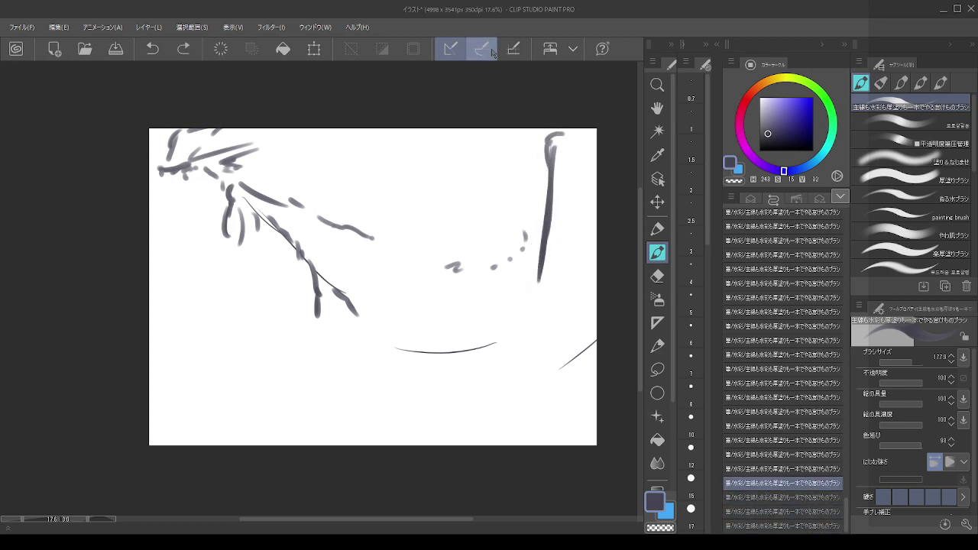
key(ctrl+z)
key(ctrl+z)
key(ctrl+z)
drag(547, 139, 529, 257)
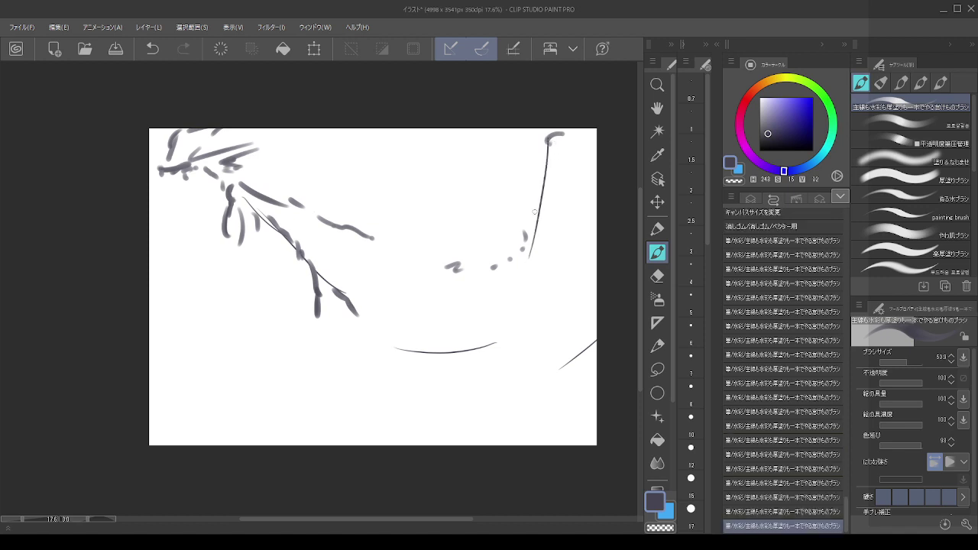
- Replace the thin vertical line near the canvas's right edge with two long, slightly curved lines hanging from its top hook
key(ctrl+z)
drag(547, 140, 530, 284)
drag(545, 186, 533, 309)
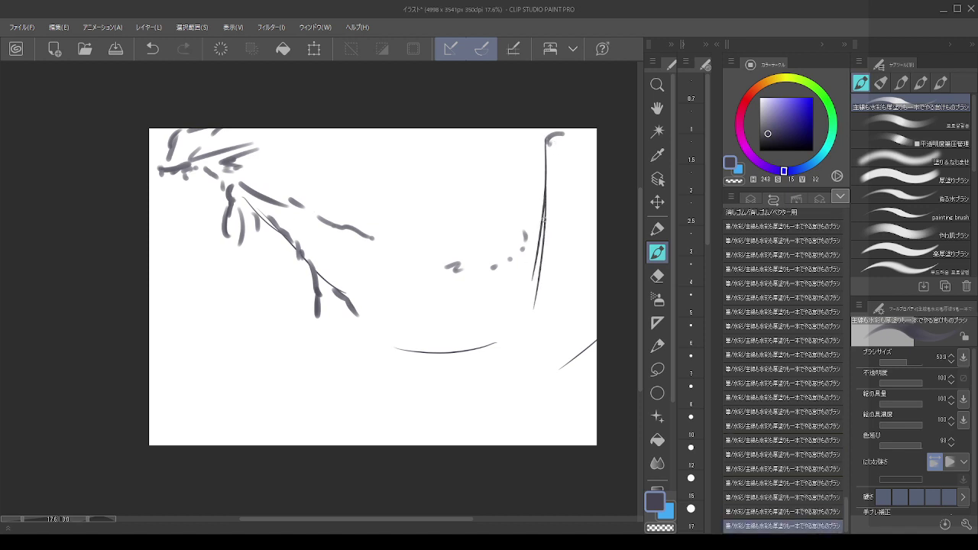
- Draw two thin lines hanging down from the middle of the left diagonal, replacing the first attempt
drag(390, 233, 463, 193)
drag(379, 196, 368, 310)
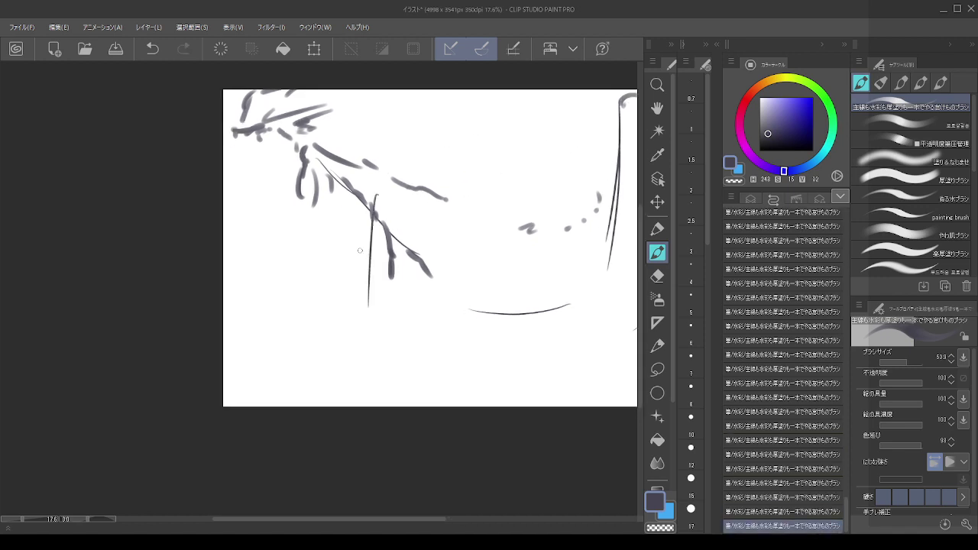
key(ctrl+z)
drag(362, 191, 367, 313)
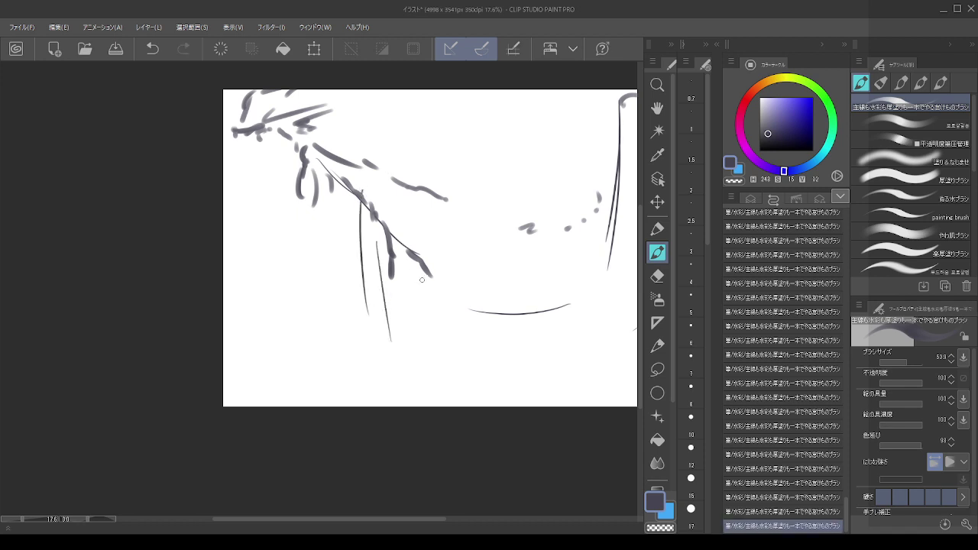
- Erase the shallow curve at the lower centre and the short slanted line at the right edge with the vector eraser
drag(496, 225, 402, 221)
click(657, 276)
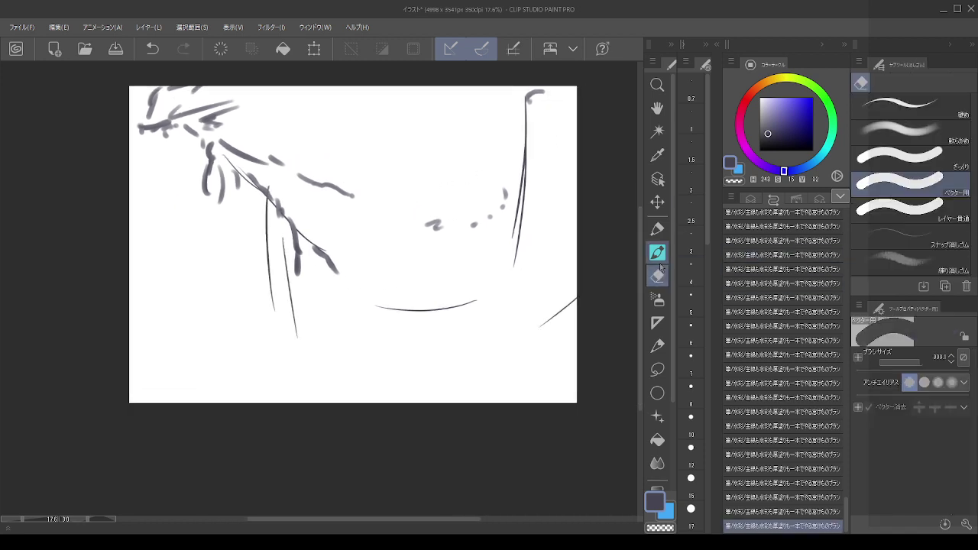
mouse_move(429, 324)
mouse_down()
mouse_move(376, 318)
mouse_move(552, 301)
mouse_up()
- Draw two thin lines hanging from the upper part of the left diagonal with the brush, undoing the misplaced first one
click(657, 252)
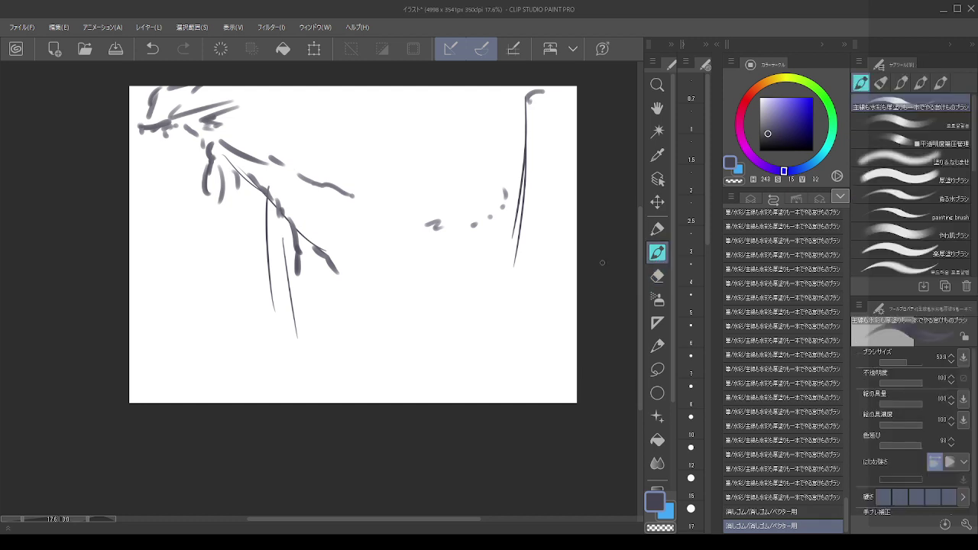
mouse_move(423, 327)
mouse_down()
mouse_move(530, 321)
mouse_move(522, 357)
mouse_up()
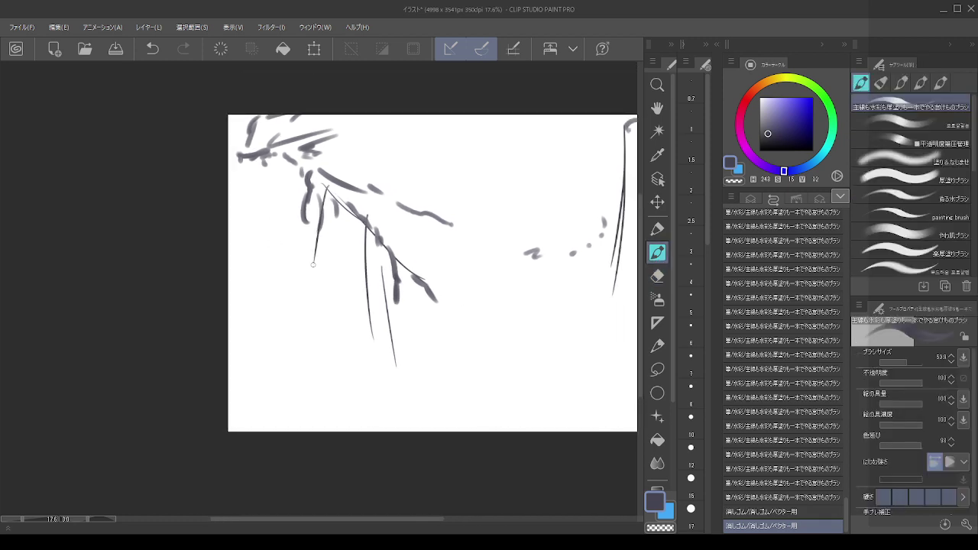
key(ctrl+z)
drag(300, 159, 293, 280)
drag(298, 190, 304, 304)
- Erase the upper broken diagonal and the thick corner strokes using the transparent colour and a larger brush
key(c)
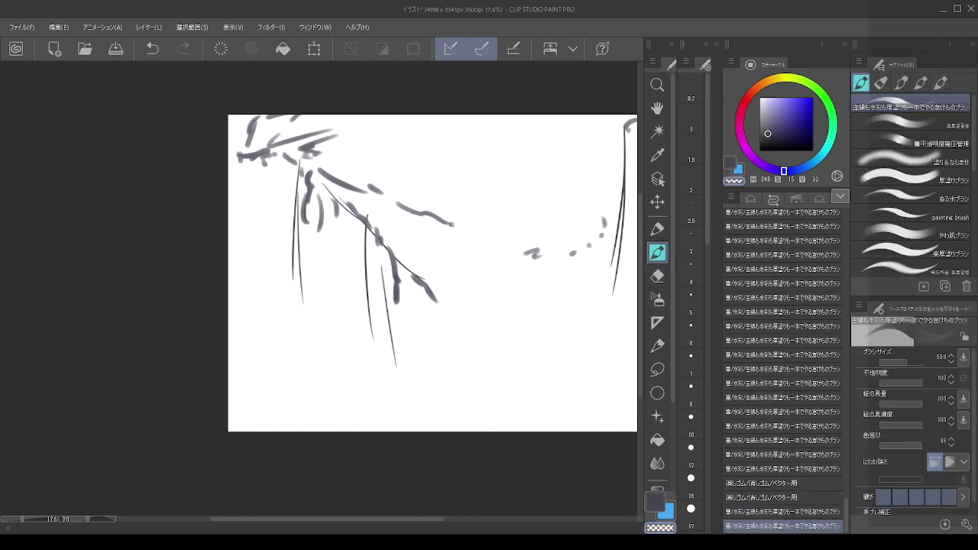
drag(432, 212, 462, 240)
mouse_move(457, 216)
mouse_down()
mouse_move(317, 153)
mouse_move(467, 214)
mouse_up()
mouse_move(415, 196)
mouse_down()
mouse_move(405, 187)
mouse_move(444, 193)
mouse_move(418, 177)
mouse_up()
key(ctrl+z)
key(ctrl+z)
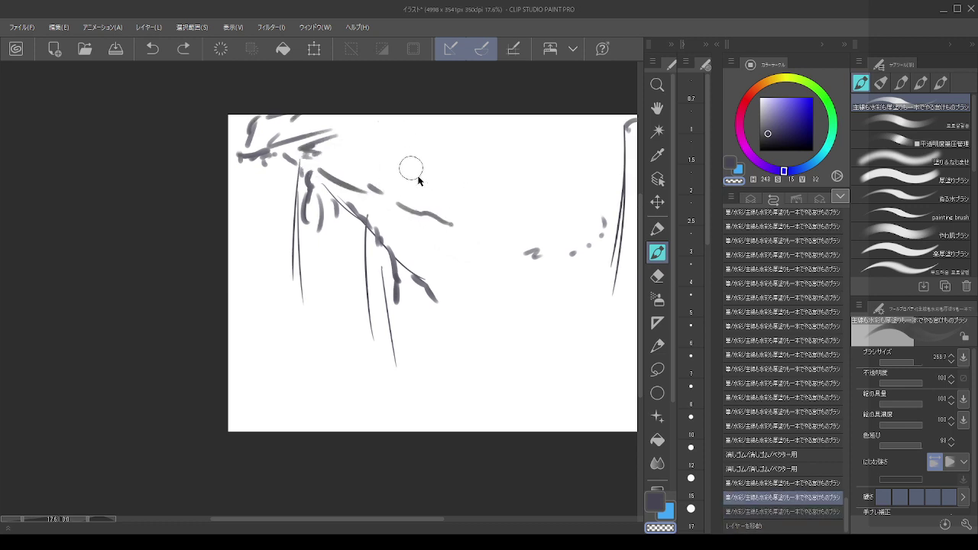
mouse_move(425, 224)
mouse_down()
mouse_move(313, 162)
mouse_move(297, 113)
mouse_move(374, 162)
mouse_move(332, 148)
mouse_move(326, 132)
mouse_move(240, 133)
mouse_move(274, 112)
mouse_move(255, 131)
mouse_move(261, 144)
mouse_move(231, 171)
mouse_move(258, 159)
mouse_up()
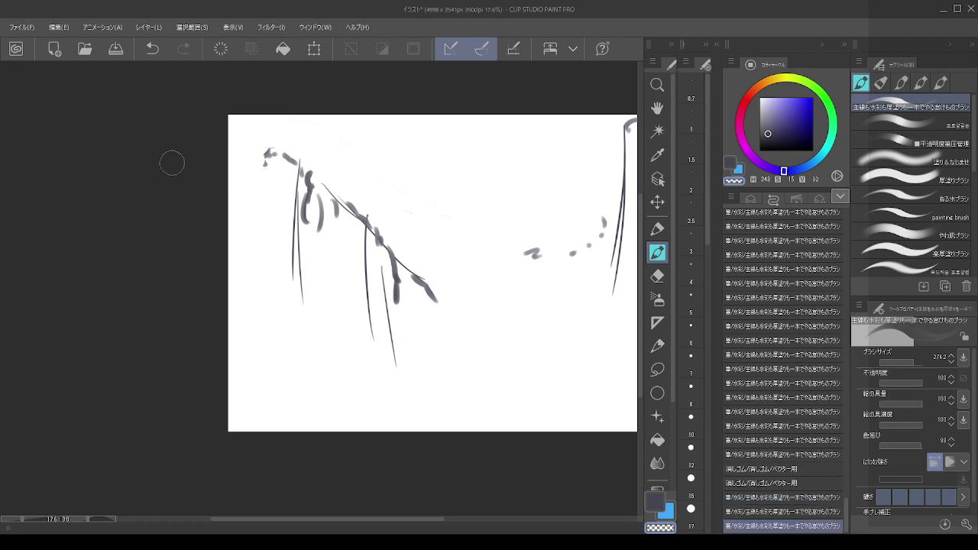
- Try a thick dark diagonal stroke from the canvas's left edge down to the leftmost hanging lines
drag(270, 188, 302, 214)
mouse_move(279, 197)
mouse_down()
mouse_move(293, 201)
mouse_move(224, 156)
mouse_up()
key(ctrl+z)
alt+click(305, 197)
key(ctrl+z)
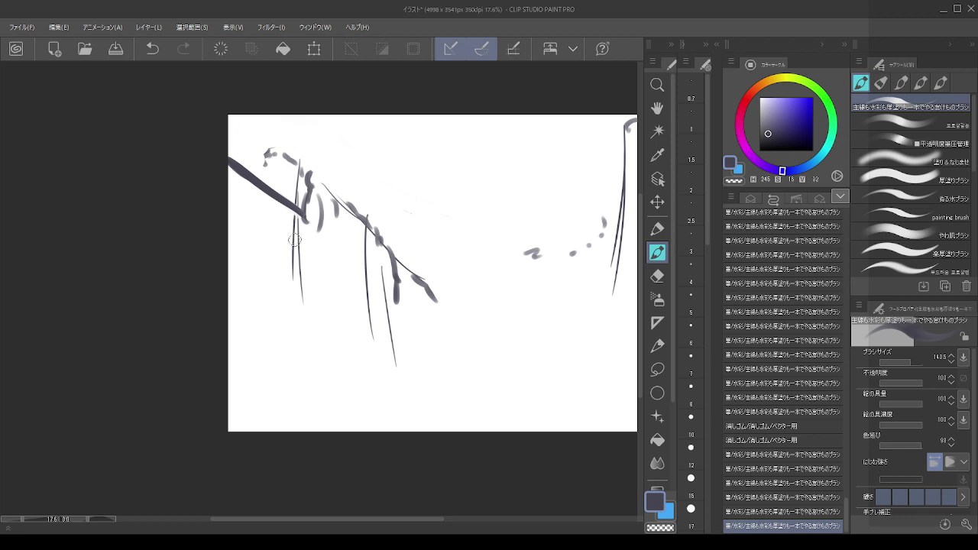
- Try a thick vertical stroke down from the dark diagonal's end, plus short strokes beside the middle hanging lines
drag(300, 222, 305, 343)
key(ctrl+z)
drag(296, 212, 303, 375)
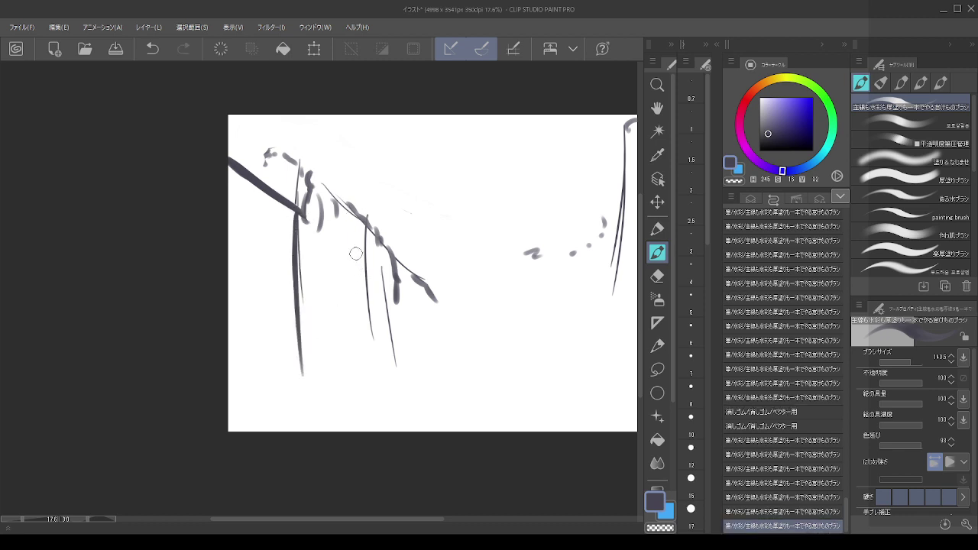
drag(356, 254, 364, 310)
mouse_move(454, 329)
mouse_down()
mouse_move(372, 343)
mouse_move(428, 376)
mouse_up()
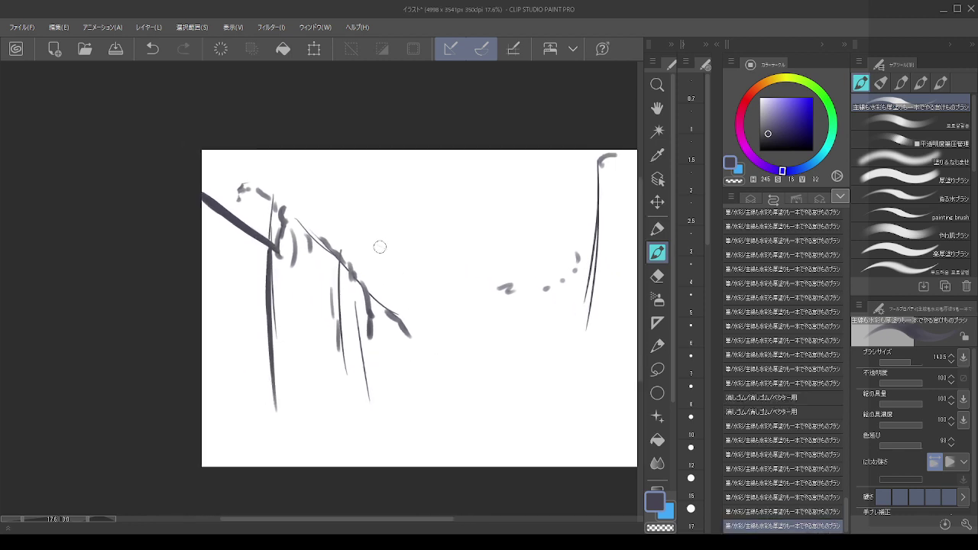
- Try short vertical strokes across the thin diagonal and right of centre, and undo them together with the thick vertical stroke
mouse_move(326, 251)
mouse_down()
mouse_move(330, 210)
mouse_move(362, 243)
mouse_up()
key(ctrl+z)
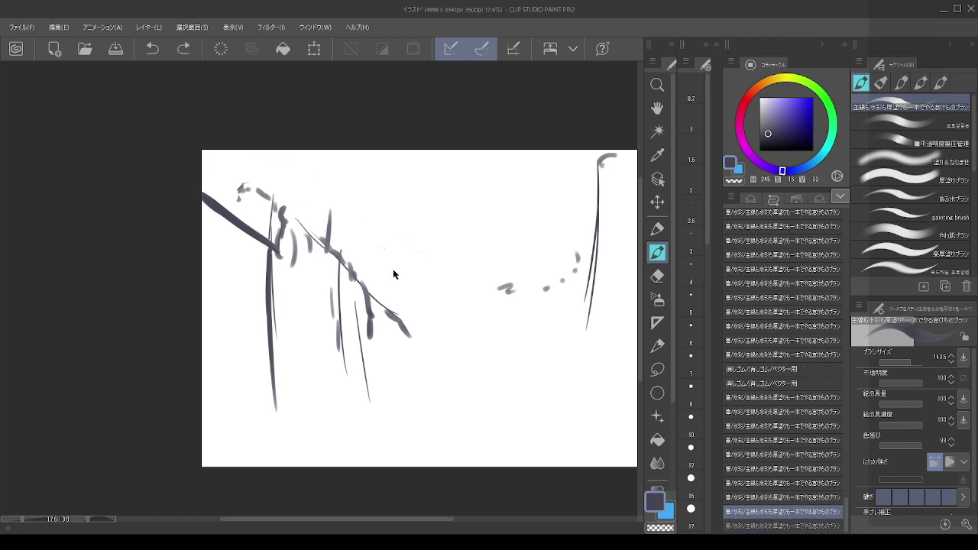
key(ctrl+z)
drag(489, 333, 488, 324)
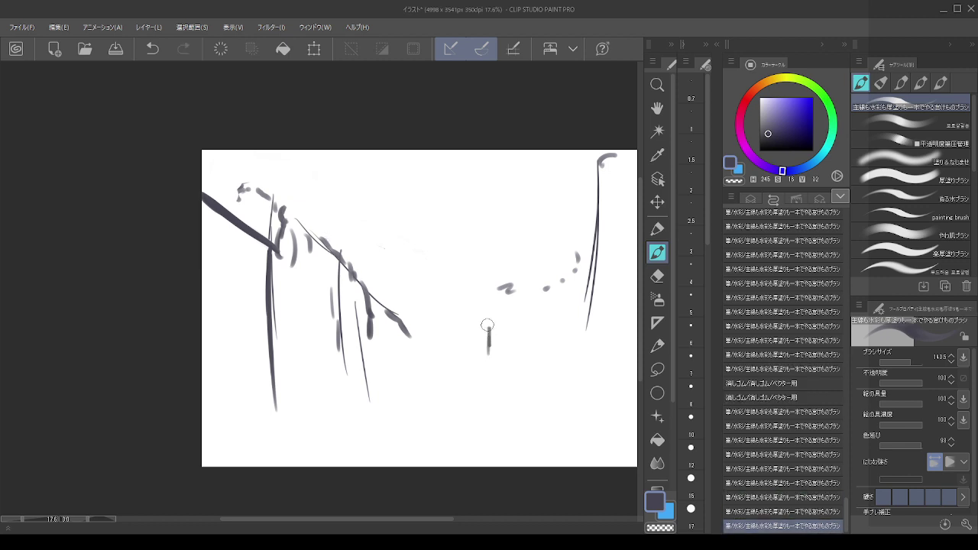
drag(477, 274, 482, 313)
key(ctrl+z)
key(ctrl+z)
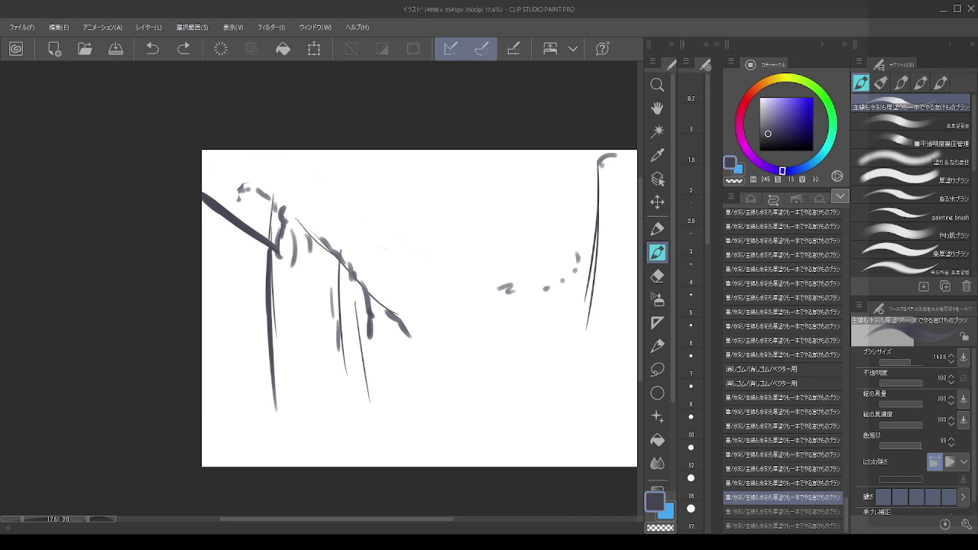
key(ctrl+z)
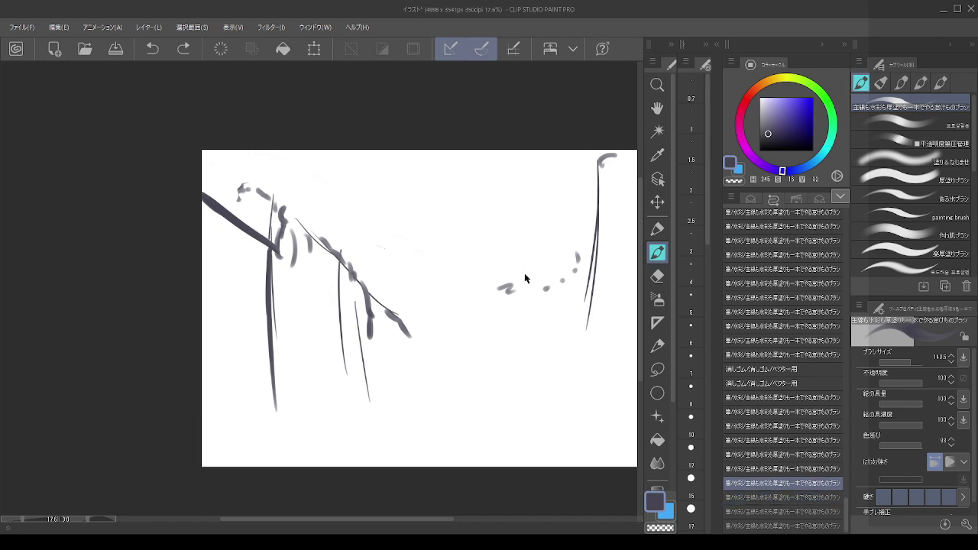
key(ctrl+z)
drag(516, 305, 511, 284)
key(ctrl+z)
key(ctrl+z)
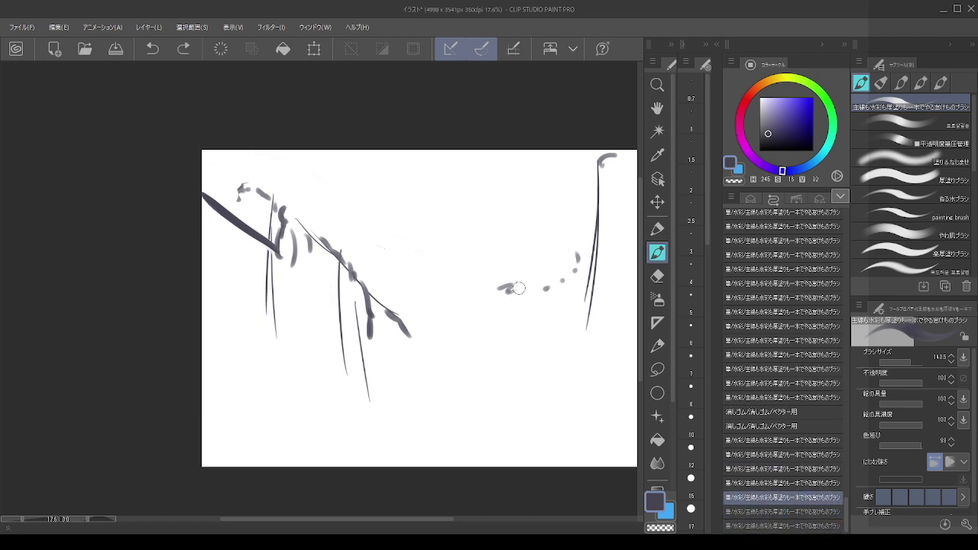
- Try a jagged dark vertical shape above the dotted marks on the right, and undo it along with the thick left diagonal
drag(577, 254, 571, 227)
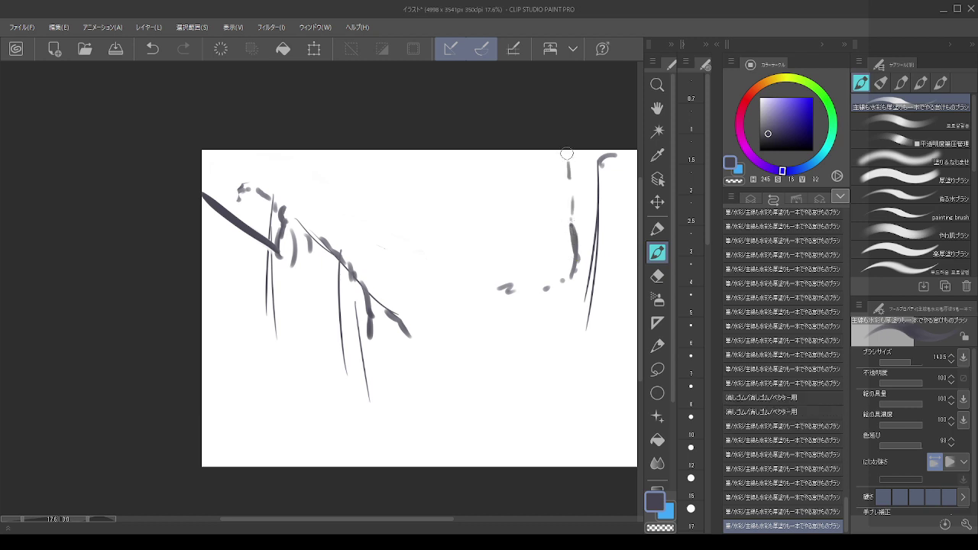
drag(566, 157, 573, 204)
key(ctrl+z)
drag(564, 153, 567, 205)
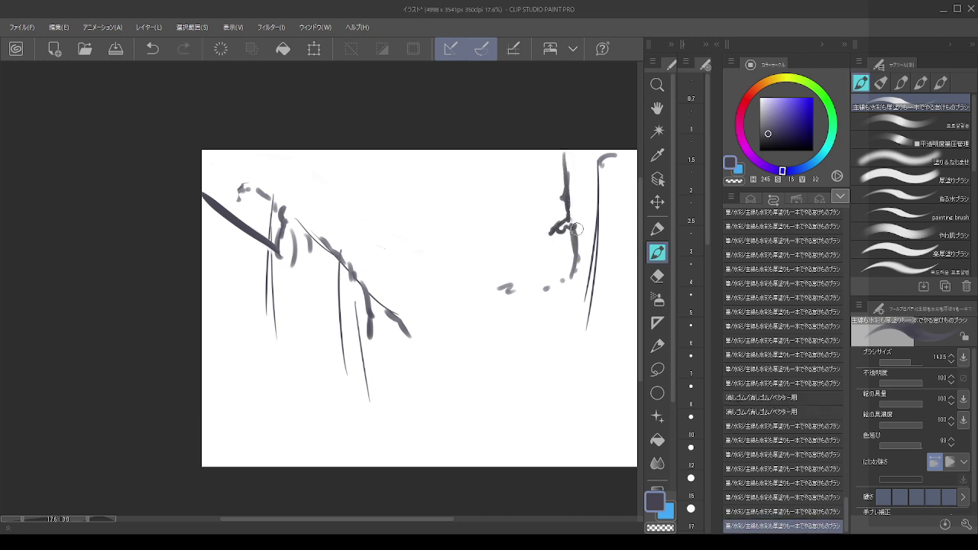
key(ctrl+z)
key(ctrl+z)
key(ctrl+z)
key(ctrl+z)
key(ctrl+z)
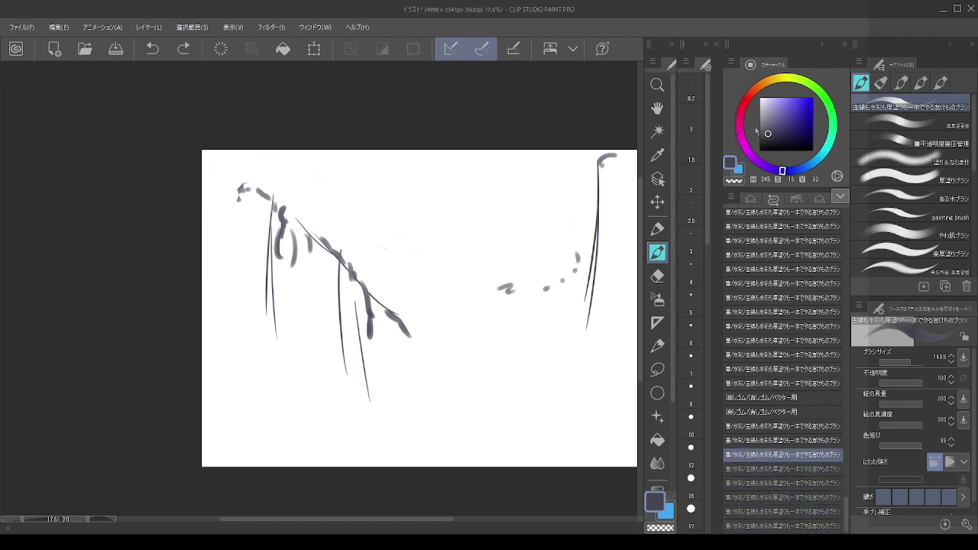
- Paint a narrow spire in pale greyish purple above the dotted marks, and erase the thin vertical lines near the right edge
click(766, 112)
mouse_move(571, 167)
mouse_down()
mouse_move(572, 227)
mouse_move(559, 218)
mouse_up()
key(ctrl+z)
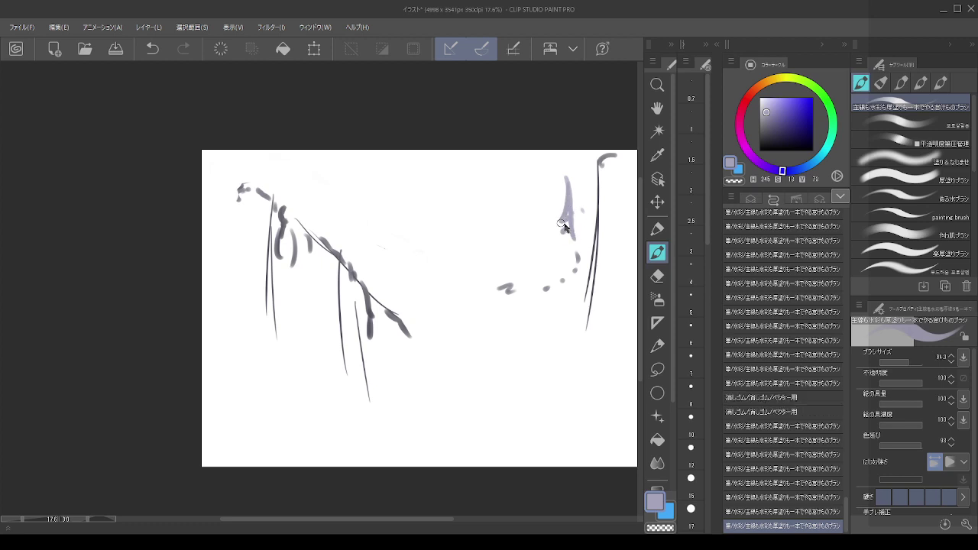
key(c)
mouse_move(620, 184)
mouse_down()
mouse_move(614, 150)
mouse_move(579, 295)
mouse_move(605, 184)
mouse_up()
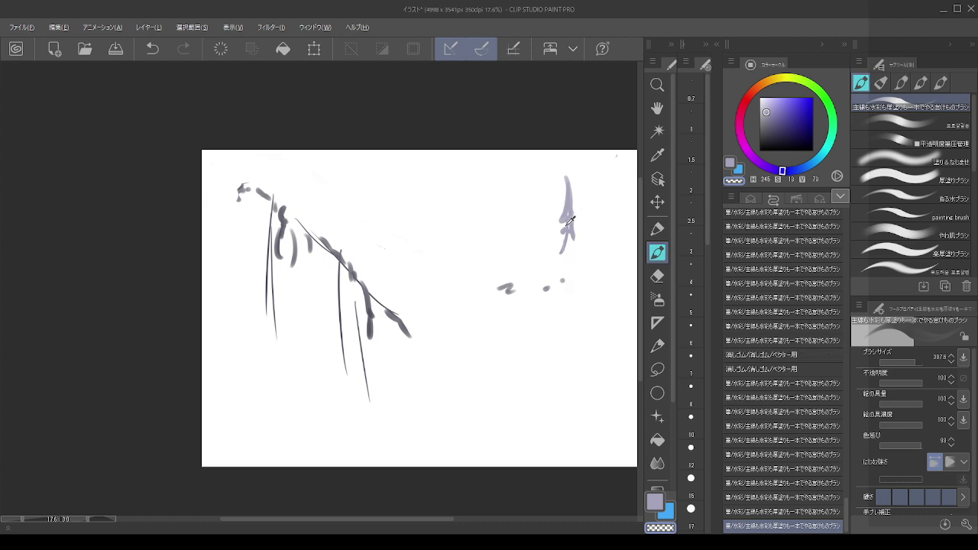
- Paint a broad tower body under the spire and a smaller pointed tower to its right, undoing the unwanted strokes
key(bracketleft)
drag(512, 302, 467, 291)
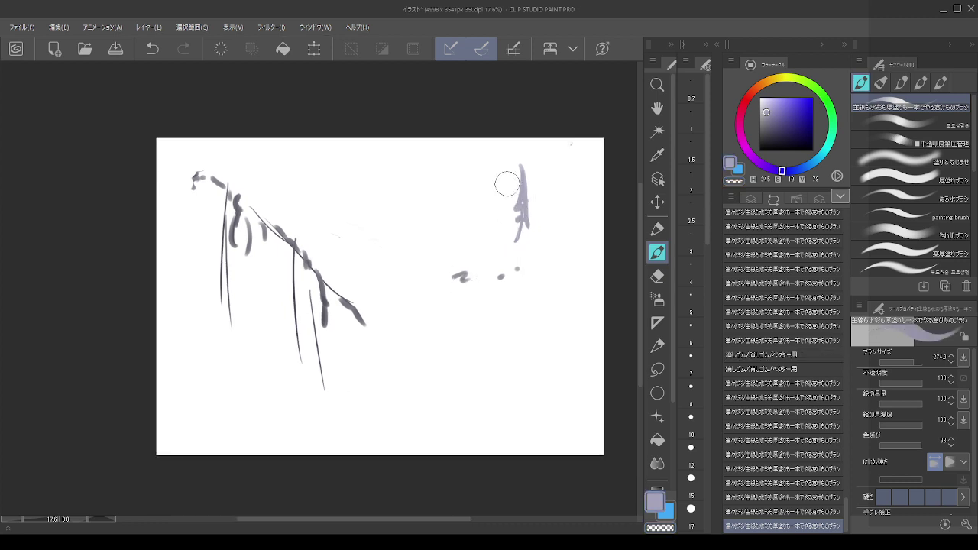
mouse_move(526, 237)
mouse_down()
mouse_move(556, 252)
mouse_move(561, 212)
mouse_move(565, 244)
mouse_move(508, 258)
mouse_move(496, 273)
mouse_move(503, 262)
mouse_move(516, 276)
mouse_move(516, 245)
mouse_move(511, 258)
mouse_up()
key(ctrl+z)
key(ctrl+z)
mouse_move(522, 231)
mouse_down()
mouse_move(513, 266)
mouse_move(513, 280)
mouse_move(526, 264)
mouse_move(524, 280)
mouse_up()
mouse_move(534, 234)
mouse_down()
mouse_move(540, 284)
mouse_move(556, 251)
mouse_move(569, 271)
mouse_move(574, 259)
mouse_move(549, 258)
mouse_move(561, 280)
mouse_move(559, 267)
mouse_move(533, 277)
mouse_move(505, 302)
mouse_move(508, 287)
mouse_move(501, 330)
mouse_move(522, 334)
mouse_move(503, 350)
mouse_up()
key(ctrl+z)
key(ctrl+z)
key(ctrl+z)
key(ctrl+z)
key(ctrl+z)
key(ctrl+z)
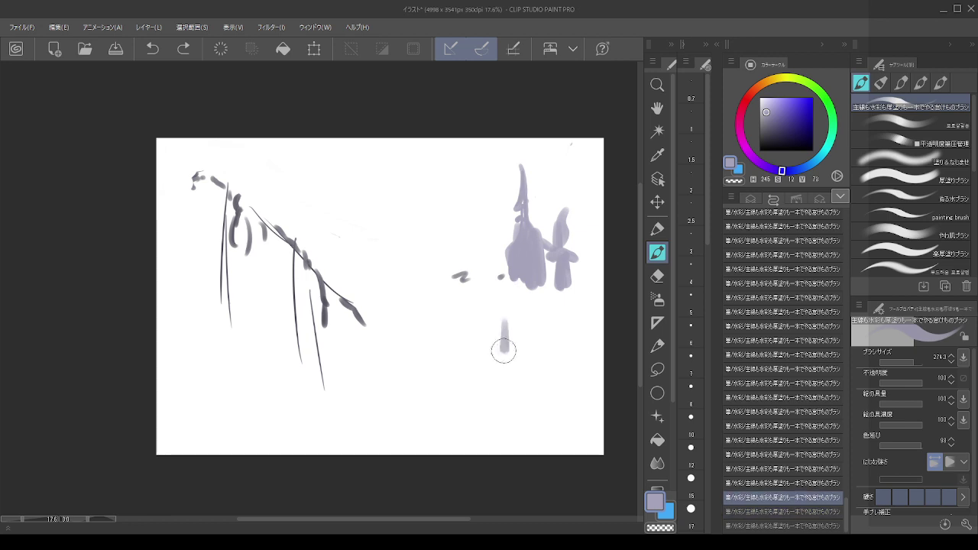
- Paint vertical columns beneath the spired tower, with a slanted stroke running down to the left at their base
drag(501, 289, 502, 355)
mouse_move(401, 259)
mouse_down()
mouse_move(436, 253)
mouse_move(418, 239)
mouse_up()
mouse_move(524, 273)
mouse_down()
mouse_move(530, 266)
mouse_move(524, 332)
mouse_up()
drag(530, 293, 529, 336)
mouse_move(540, 264)
mouse_down()
mouse_move(537, 298)
mouse_move(550, 305)
mouse_move(537, 345)
mouse_move(538, 330)
mouse_move(546, 351)
mouse_move(495, 359)
mouse_move(495, 321)
mouse_up()
- Paint a tall vertical column left of the spired tower and top it with a slanted block
mouse_move(493, 259)
mouse_down()
mouse_move(493, 249)
mouse_move(496, 354)
mouse_move(495, 233)
mouse_up()
key(ctrl+z)
drag(495, 235, 496, 317)
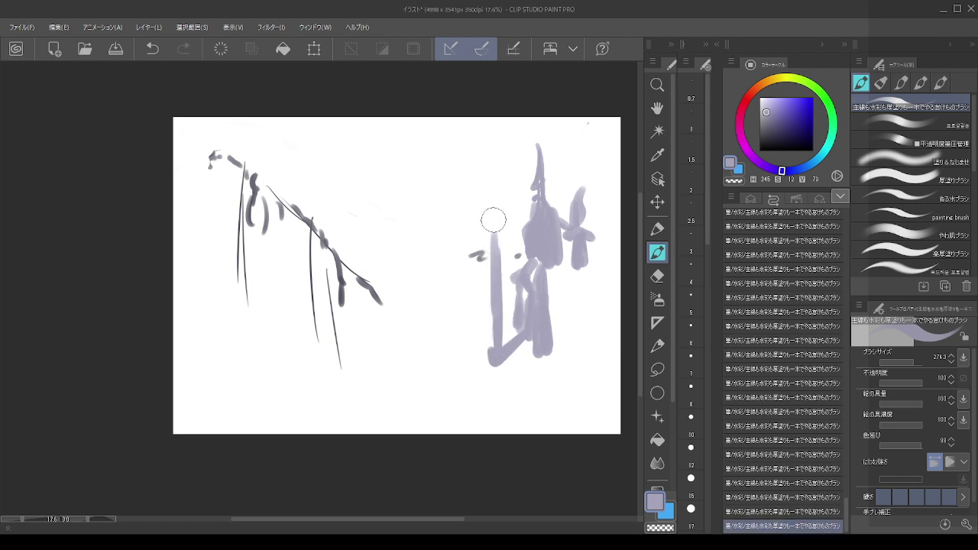
drag(493, 220, 470, 177)
mouse_move(467, 178)
mouse_down()
mouse_move(465, 216)
mouse_move(464, 205)
mouse_move(488, 224)
mouse_move(468, 195)
mouse_up()
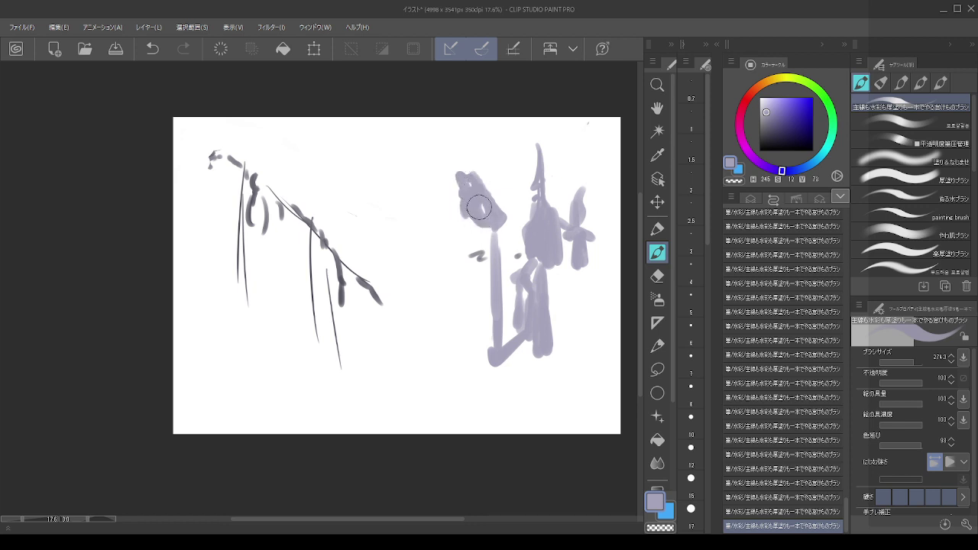
- Paint a domed building mass to the left of the slanted block, undoing the unwanted strokes
drag(425, 232, 478, 253)
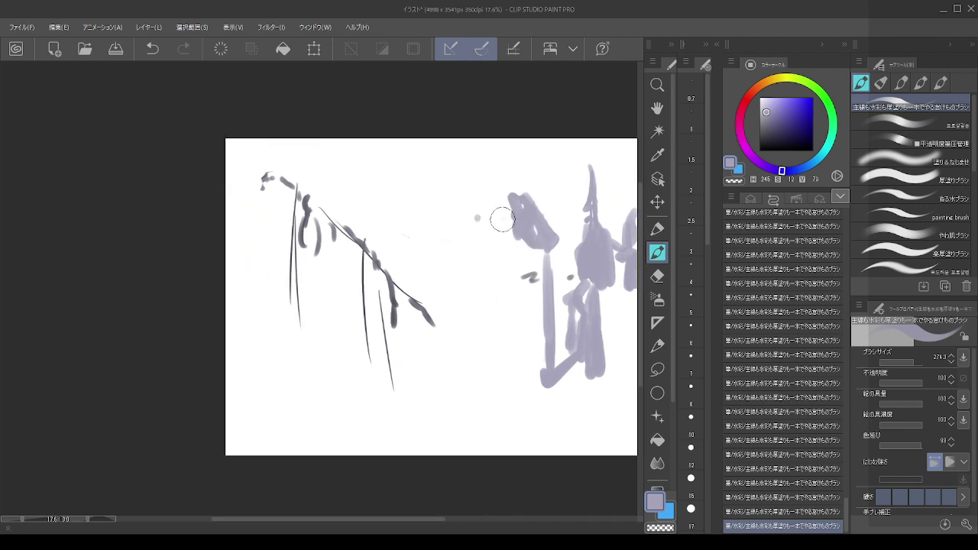
mouse_move(502, 220)
mouse_down()
mouse_move(517, 247)
mouse_move(479, 235)
mouse_move(505, 235)
mouse_move(481, 228)
mouse_move(485, 239)
mouse_move(514, 234)
mouse_move(485, 235)
mouse_move(472, 273)
mouse_move(542, 273)
mouse_move(503, 243)
mouse_move(479, 263)
mouse_move(528, 261)
mouse_move(499, 238)
mouse_move(475, 242)
mouse_move(451, 266)
mouse_move(467, 191)
mouse_move(463, 221)
mouse_move(455, 218)
mouse_move(453, 274)
mouse_move(470, 275)
mouse_move(453, 254)
mouse_up()
key(ctrl+z)
key(ctrl+z)
key(ctrl+z)
key(ctrl+y)
key(ctrl+z)
key(ctrl+z)
key(])
key(ctrl+z)
key(ctrl+z)
- Paint a slim tower with a pointed roof left of the domed mass, trimming its edge with the transparent colour
mouse_move(456, 191)
mouse_down()
mouse_move(454, 178)
mouse_move(433, 191)
mouse_up()
key(bracketleft)
mouse_move(448, 155)
mouse_down()
mouse_move(456, 184)
mouse_move(469, 187)
mouse_move(454, 172)
mouse_move(450, 195)
mouse_up()
key(ctrl+z)
key(ctrl+z)
mouse_move(450, 150)
mouse_down()
mouse_move(441, 191)
mouse_move(461, 191)
mouse_move(449, 151)
mouse_move(462, 199)
mouse_move(449, 182)
mouse_move(439, 193)
mouse_move(454, 191)
mouse_move(446, 185)
mouse_move(445, 240)
mouse_move(467, 210)
mouse_move(461, 242)
mouse_up()
key(c)
mouse_move(461, 206)
mouse_down()
mouse_move(459, 254)
mouse_move(454, 240)
mouse_up()
key(c)
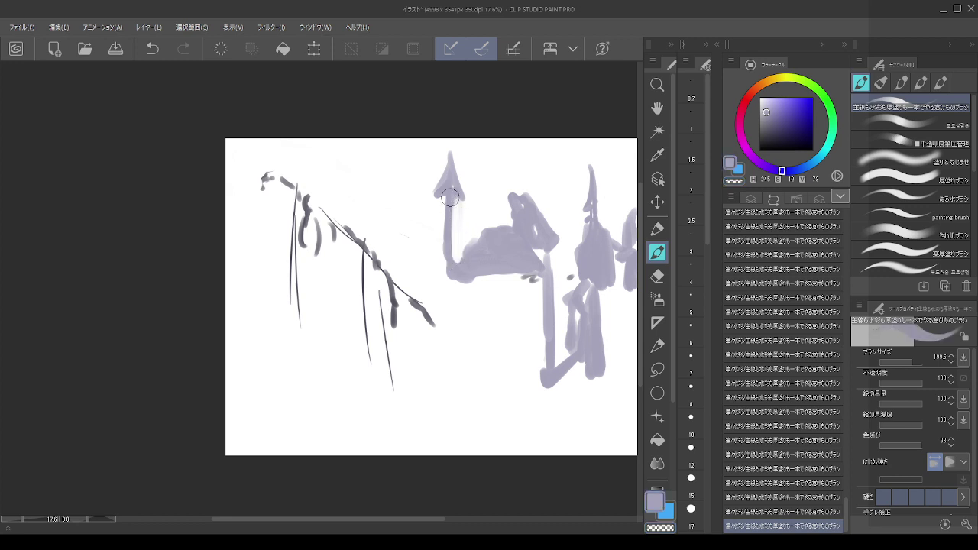
- Add a stroke to the slim tower's shaft and choose a paler greyish purple with H 245, S 9, V 78
drag(450, 192, 454, 265)
key(ctrl+z)
key(ctrl+z)
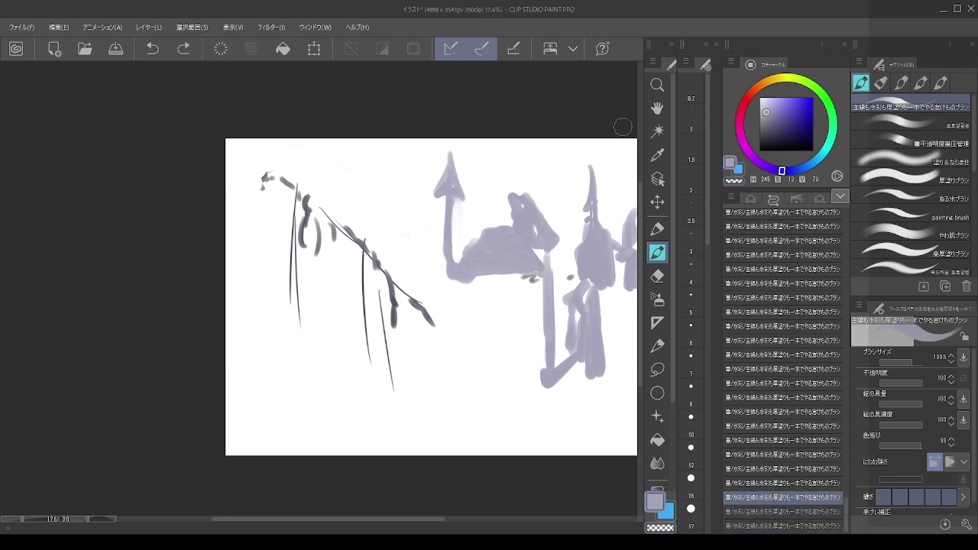
click(764, 110)
key(ctrl+y)
key(ctrl+y)
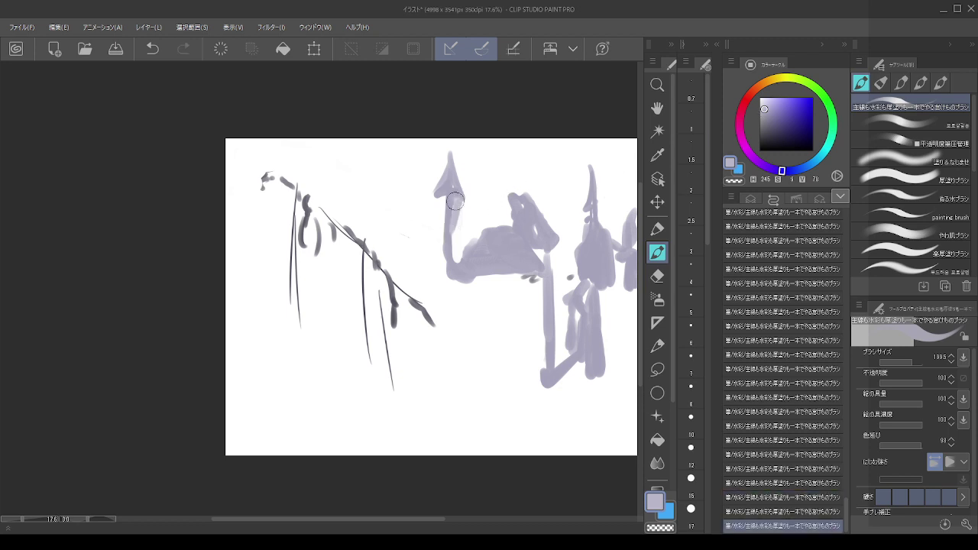
- Thicken the slim tower's shaft, fill a pale base and column under the dome, and add soft vertical strokes left of the tower
mouse_move(458, 197)
mouse_down()
mouse_move(454, 266)
mouse_move(478, 277)
mouse_move(450, 300)
mouse_move(460, 308)
mouse_move(471, 300)
mouse_move(465, 283)
mouse_move(455, 290)
mouse_move(464, 320)
mouse_move(465, 293)
mouse_move(510, 296)
mouse_up()
mouse_move(438, 303)
mouse_down()
mouse_move(539, 292)
mouse_move(454, 291)
mouse_move(497, 276)
mouse_move(528, 277)
mouse_move(481, 286)
mouse_move(548, 284)
mouse_move(523, 271)
mouse_move(514, 286)
mouse_move(465, 304)
mouse_move(476, 317)
mouse_move(469, 322)
mouse_move(465, 298)
mouse_move(463, 349)
mouse_up()
key(])
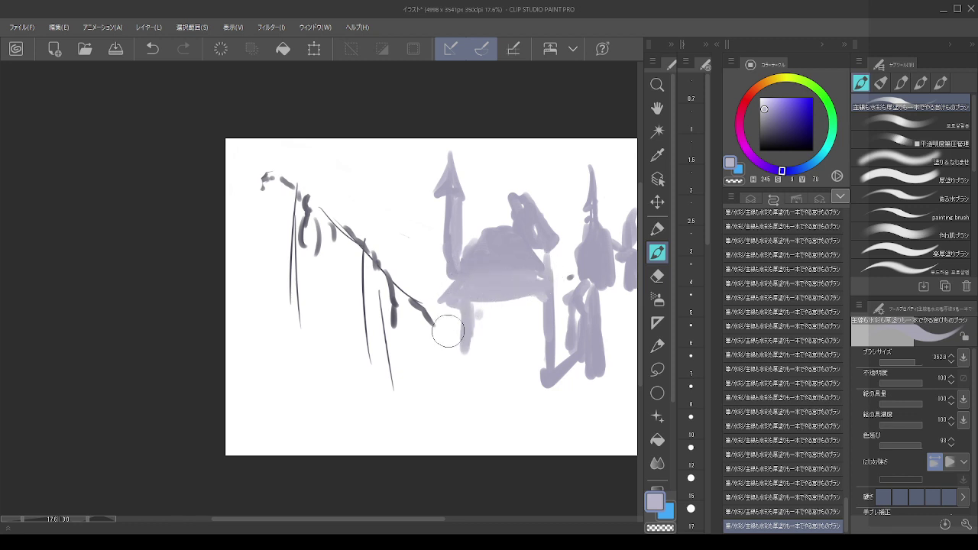
mouse_move(455, 314)
mouse_down()
mouse_move(439, 317)
mouse_move(417, 148)
mouse_move(416, 229)
mouse_up()
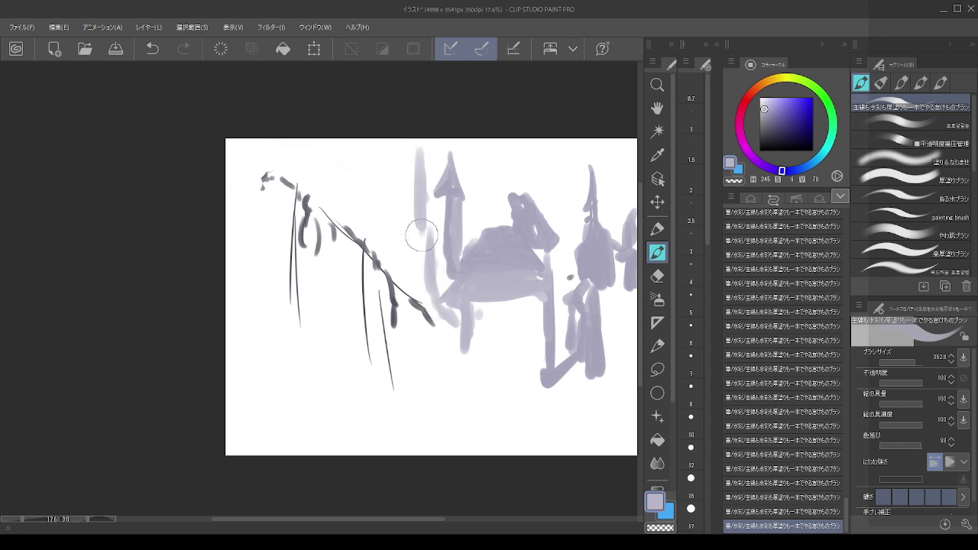
- Erase the remaining dark diagonal and hanging lines on the left half of the canvas with the transparent colour
key(c)
mouse_move(264, 162)
mouse_down()
mouse_move(270, 203)
mouse_move(252, 170)
mouse_up()
mouse_move(327, 265)
mouse_down()
mouse_move(316, 294)
mouse_move(306, 191)
mouse_move(301, 299)
mouse_up()
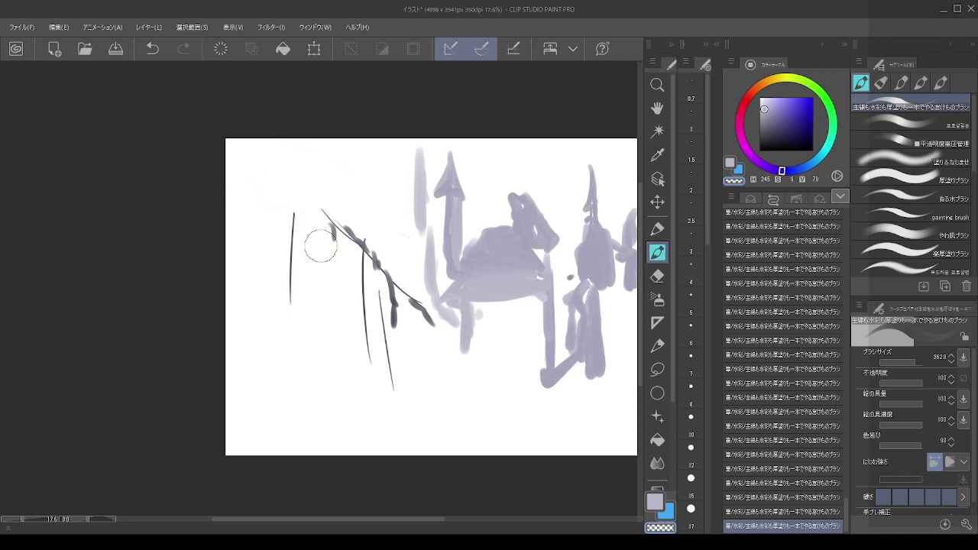
mouse_move(321, 237)
mouse_down()
mouse_move(301, 197)
mouse_move(291, 310)
mouse_up()
mouse_move(345, 231)
mouse_down()
mouse_move(367, 267)
mouse_move(327, 220)
mouse_move(355, 260)
mouse_move(377, 263)
mouse_move(362, 238)
mouse_move(431, 345)
mouse_move(387, 323)
mouse_move(388, 264)
mouse_move(408, 402)
mouse_move(367, 262)
mouse_move(367, 359)
mouse_up()
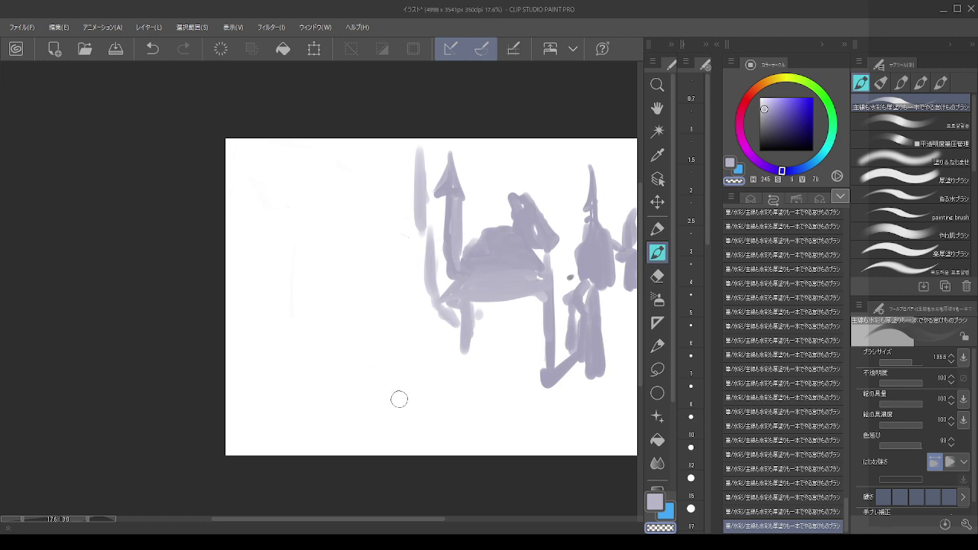
scroll(372, 302, down, 3)
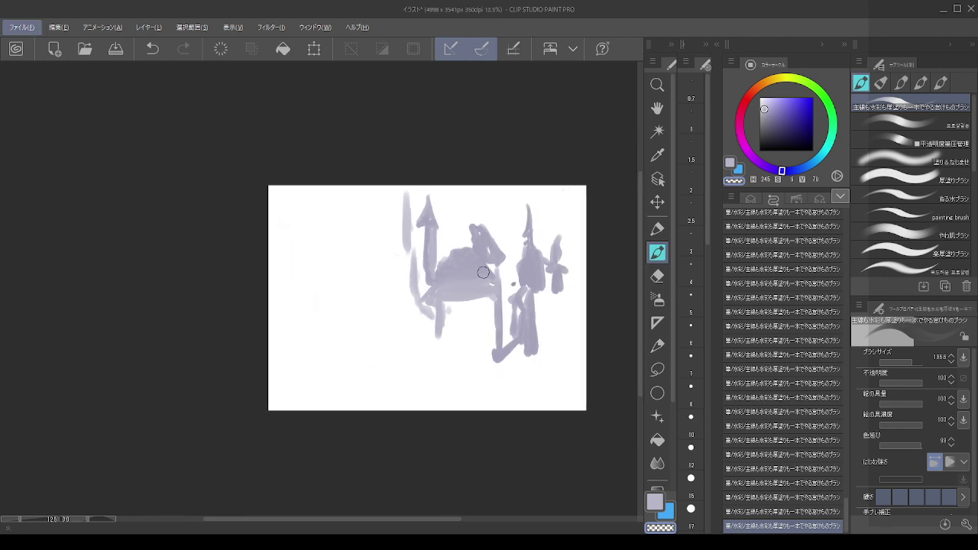
- Scale the castle silhouette layer down to 54% and place it in the canvas's upper right area
scroll(484, 264, up, 2)
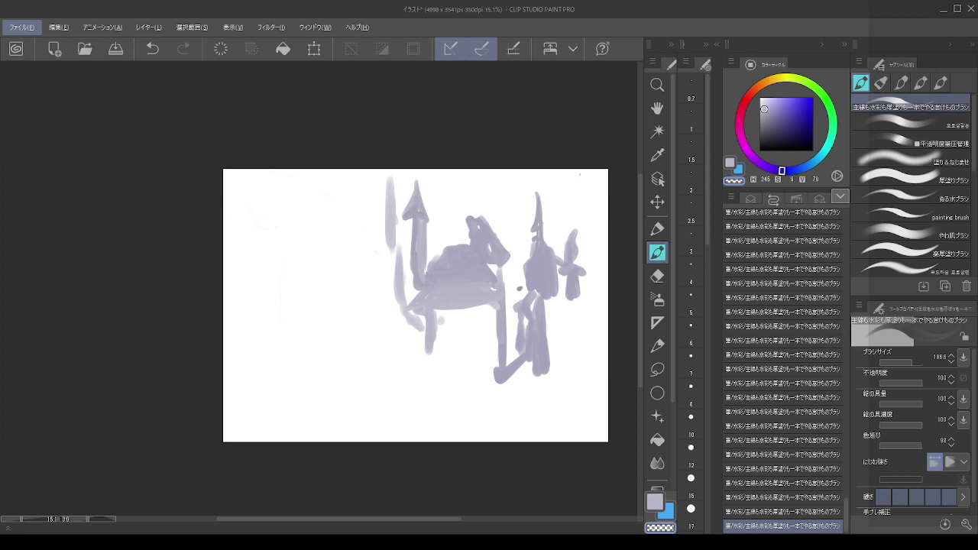
click(751, 199)
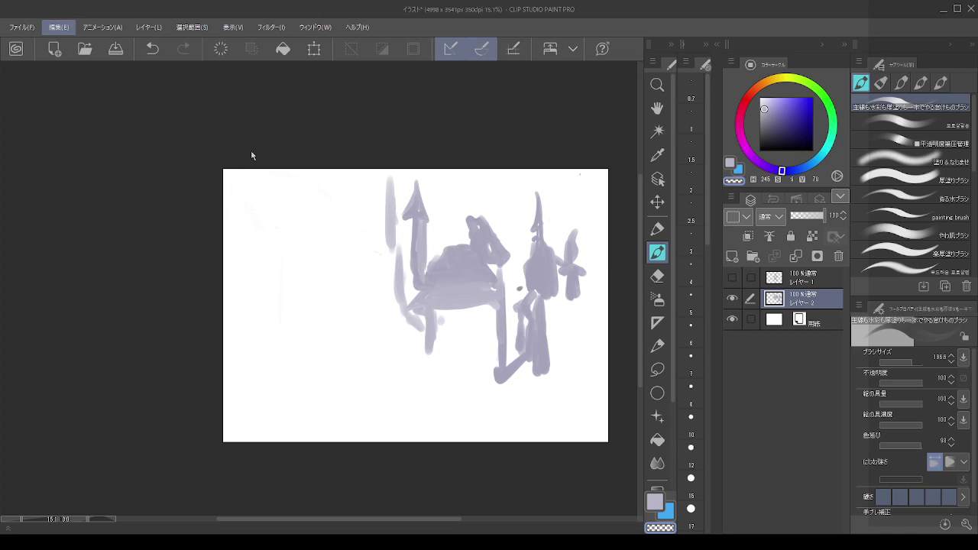
key(ctrl+t)
mouse_move(588, 289)
mouse_down()
mouse_move(524, 273)
mouse_move(350, 272)
mouse_move(535, 273)
mouse_move(539, 240)
mouse_up()
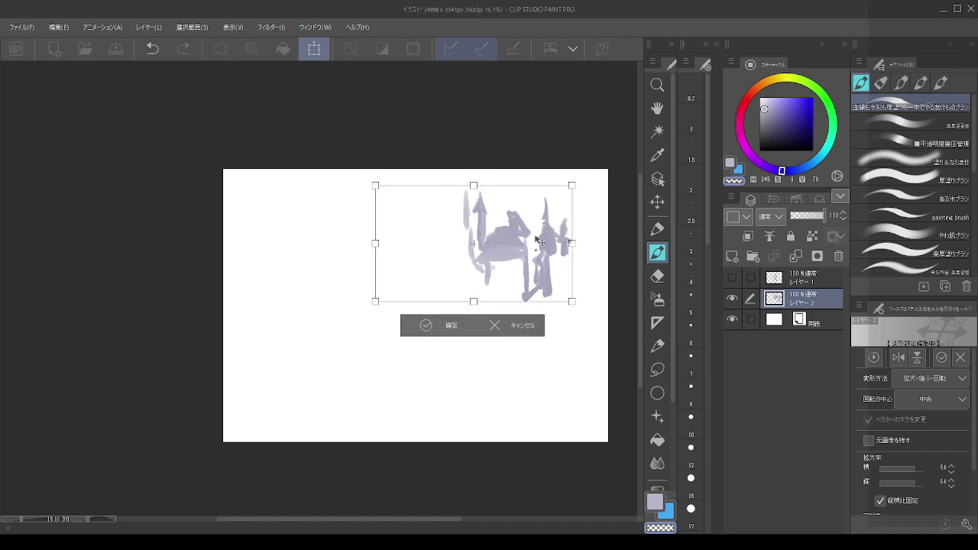
click(429, 327)
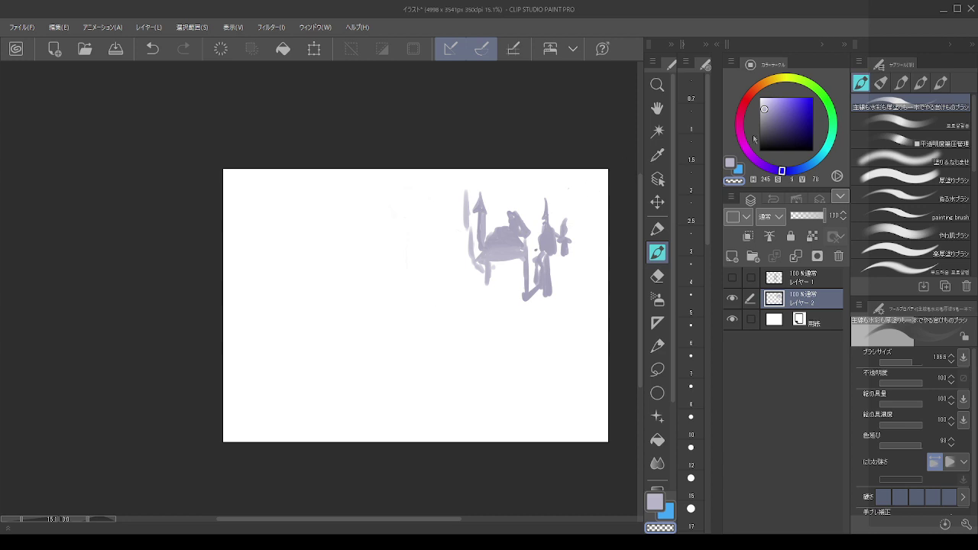
- Choose a mid greyish purple with H 245, S 13, V 53 and try steep diagonal strokes along the canvas's right edge
click(767, 136)
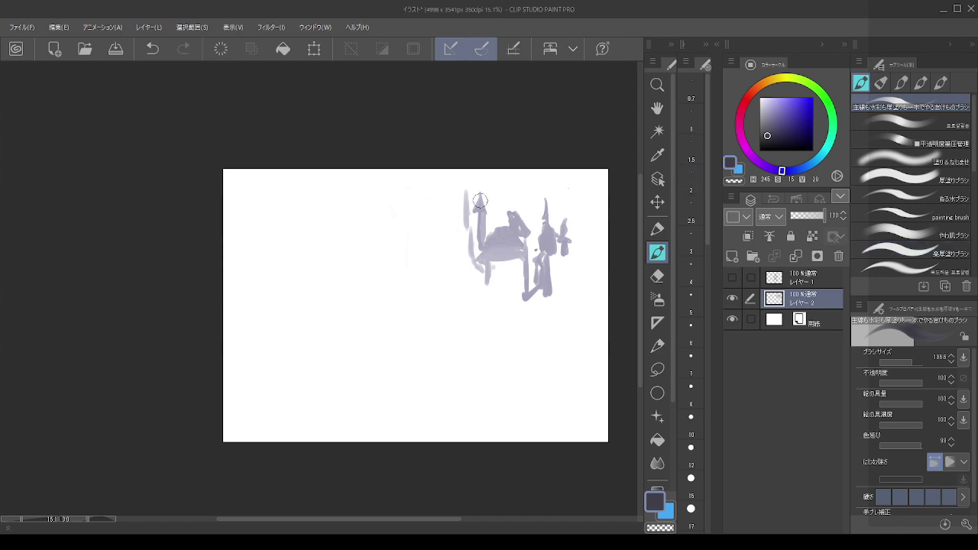
click(765, 120)
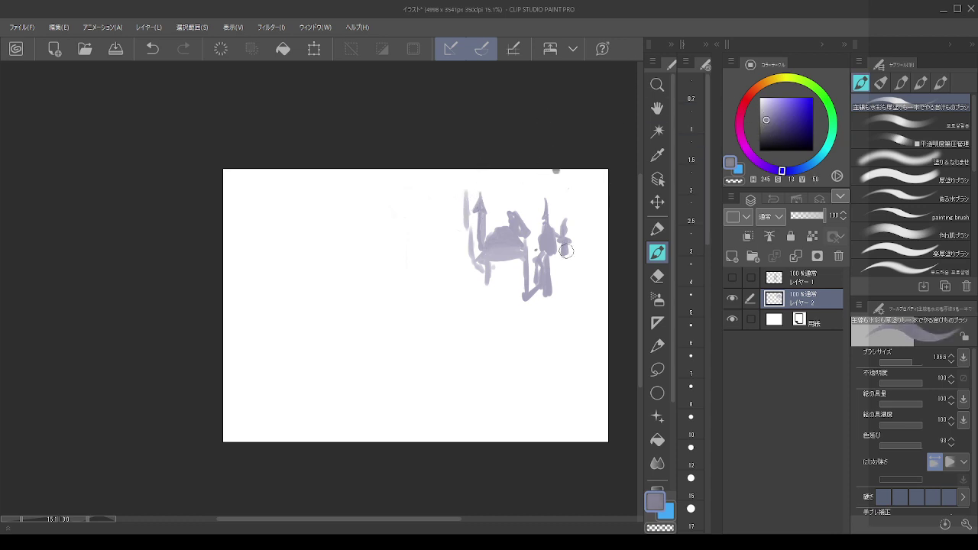
drag(555, 170, 569, 306)
key(ctrl+z)
drag(585, 169, 607, 329)
drag(590, 169, 608, 348)
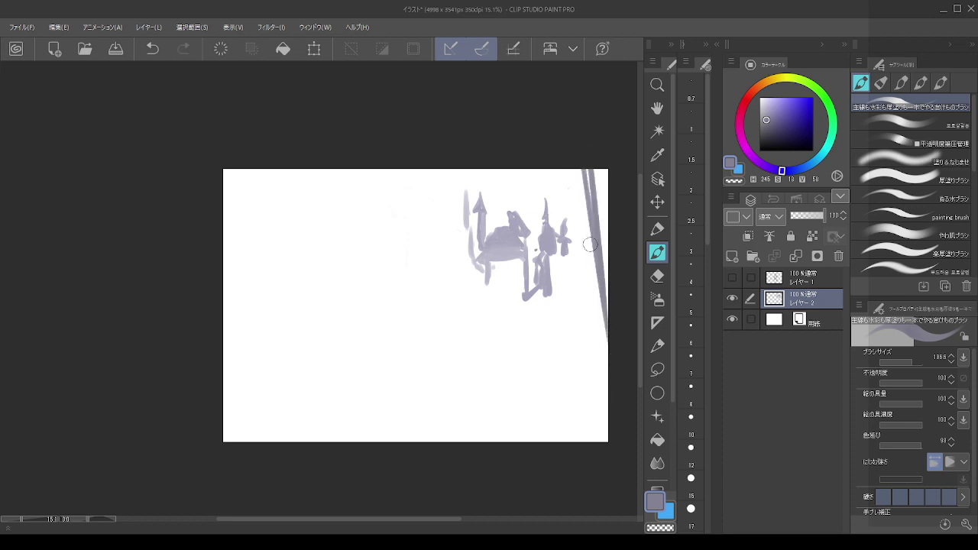
drag(293, 221, 249, 351)
key(ctrl+z)
drag(308, 173, 219, 394)
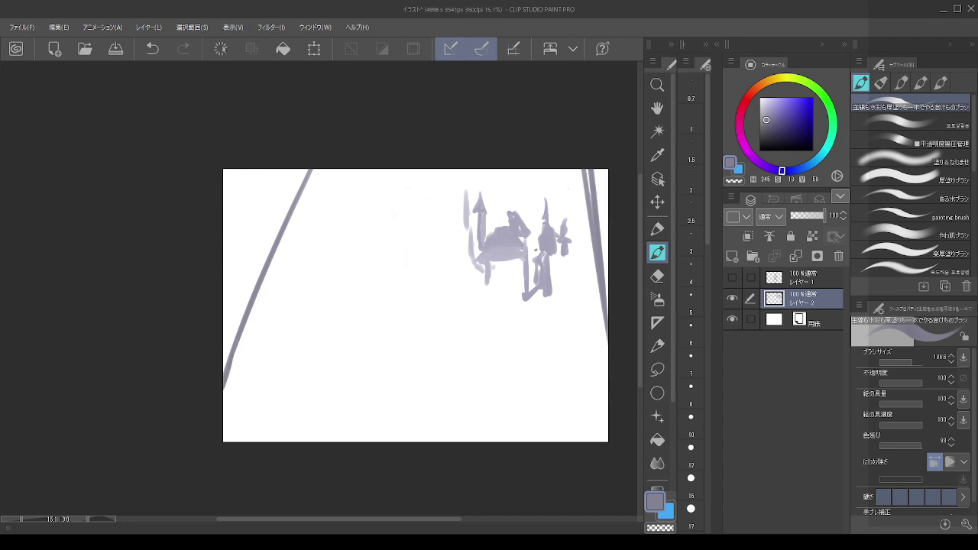
key(ctrl+z)
drag(280, 171, 297, 178)
drag(302, 182, 346, 225)
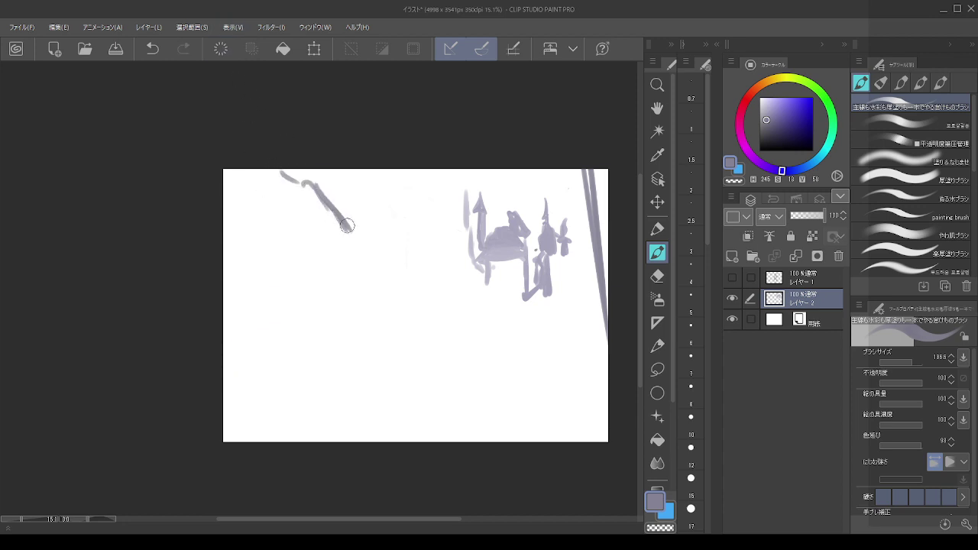
key(ctrl+z)
key(ctrl+z)
drag(297, 169, 328, 205)
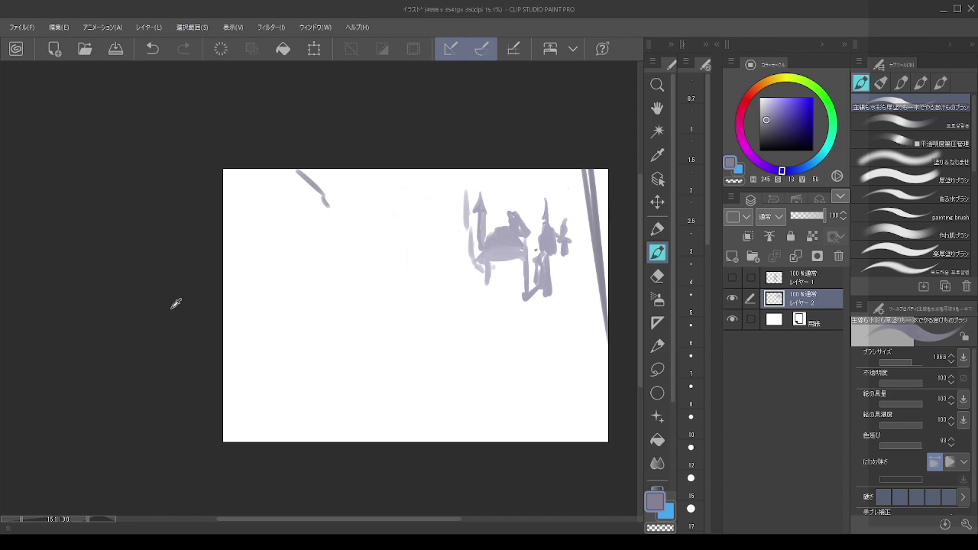
key(ctrl+z)
key(ctrl+z)
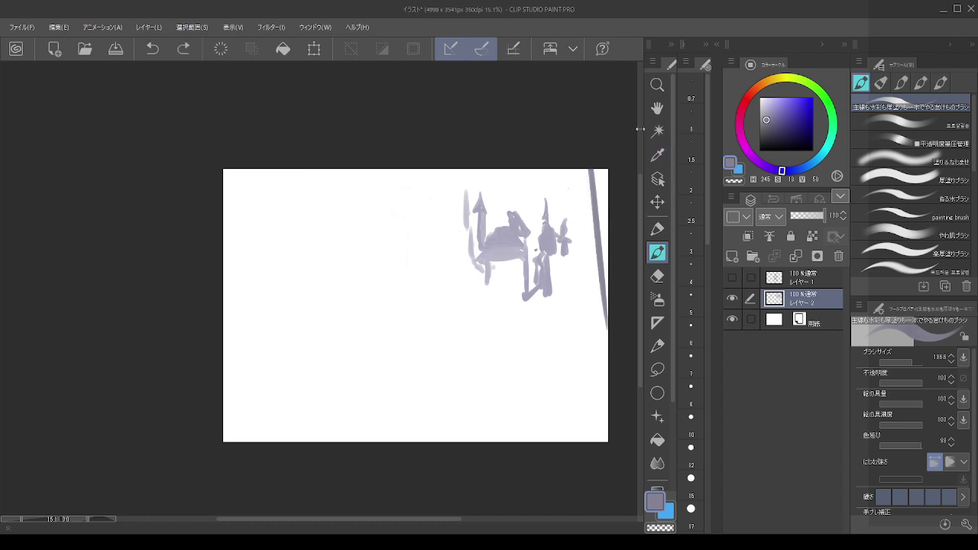
key(ctrl+z)
drag(602, 418, 502, 426)
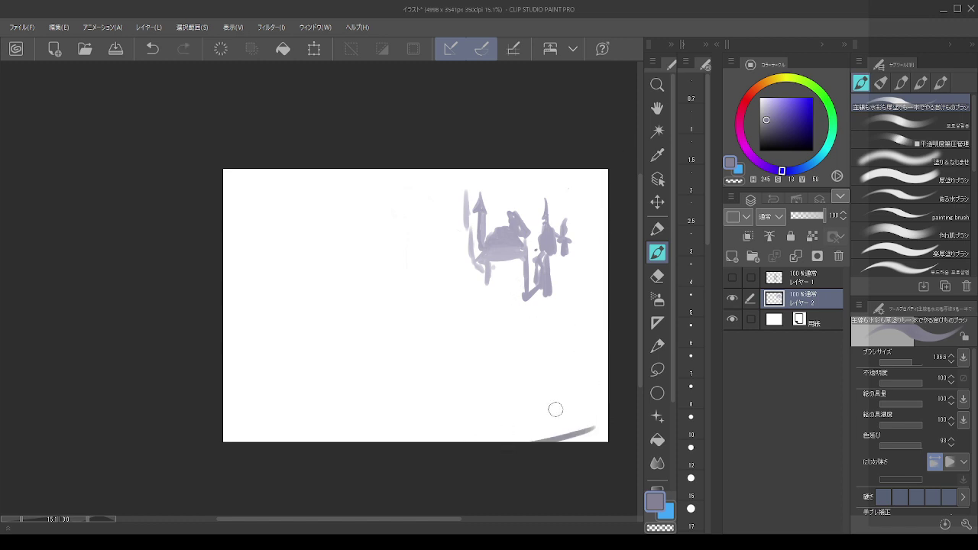
key(ctrl+z)
drag(622, 379, 502, 425)
key(ctrl+z)
- Mark a faint ground line with short dashes across the lower middle of the canvas
mouse_move(496, 349)
mouse_down()
mouse_move(448, 356)
mouse_move(460, 348)
mouse_move(346, 379)
mouse_up()
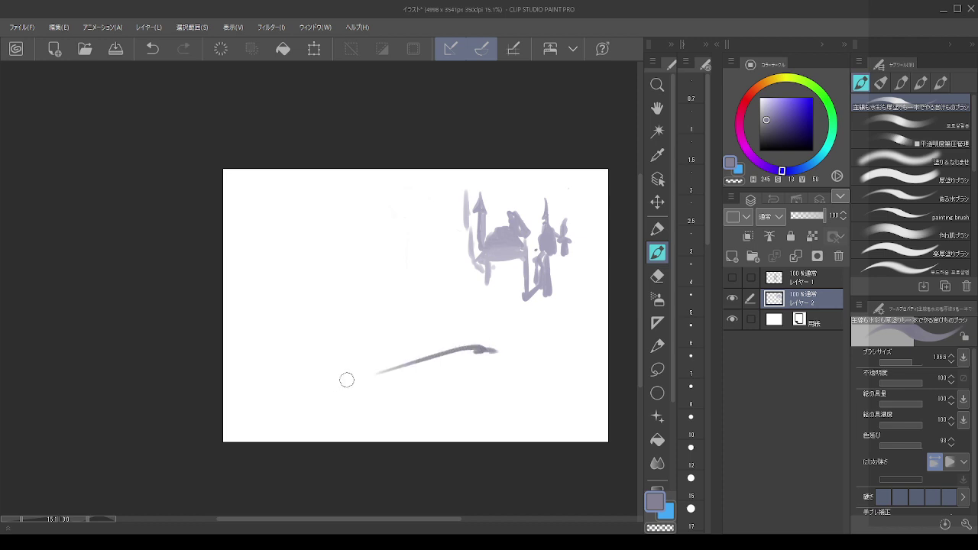
key(ctrl+z)
drag(450, 352, 208, 419)
key(ctrl+z)
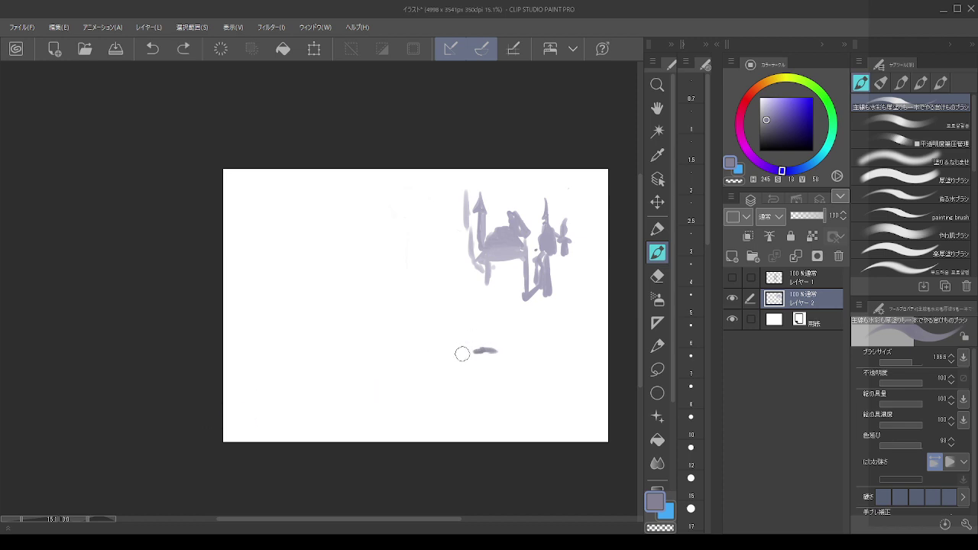
drag(461, 353, 392, 365)
- Outline a rounded mound in the canvas's lower-right corner and fill it with dark purple H 245, S 19, V 32
mouse_move(540, 368)
mouse_down()
mouse_move(598, 402)
mouse_move(547, 361)
mouse_move(588, 394)
mouse_move(583, 384)
mouse_move(533, 416)
mouse_move(576, 396)
mouse_move(532, 434)
mouse_up()
key(ctrl+z)
key(ctrl+z)
mouse_move(531, 434)
mouse_down()
mouse_move(613, 369)
mouse_move(533, 441)
mouse_up()
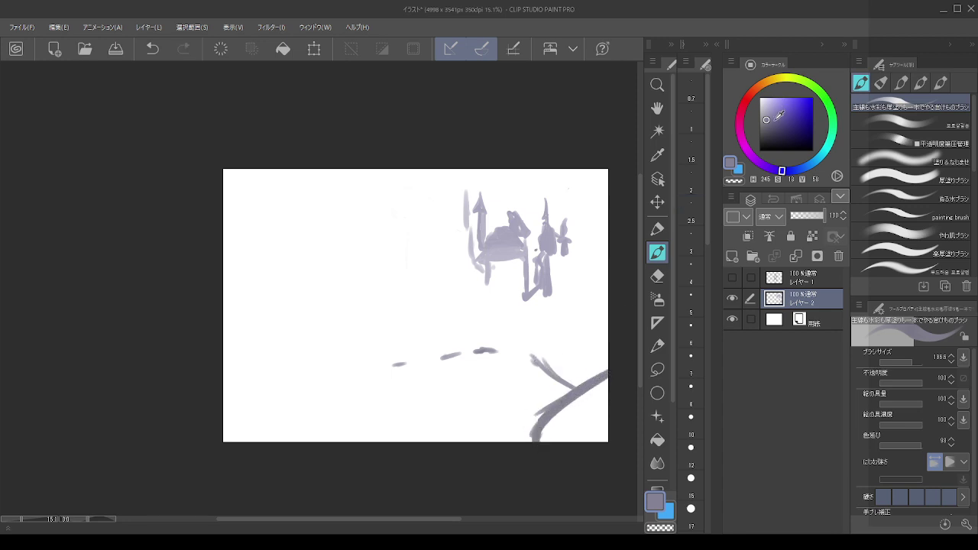
click(769, 134)
mouse_move(572, 391)
mouse_down()
mouse_move(604, 378)
mouse_move(579, 398)
mouse_move(585, 388)
mouse_move(544, 457)
mouse_move(538, 437)
mouse_move(614, 394)
mouse_move(568, 439)
mouse_move(544, 425)
mouse_move(537, 444)
mouse_move(577, 393)
mouse_move(604, 386)
mouse_move(581, 438)
mouse_move(544, 438)
mouse_move(595, 401)
mouse_move(608, 421)
mouse_up()
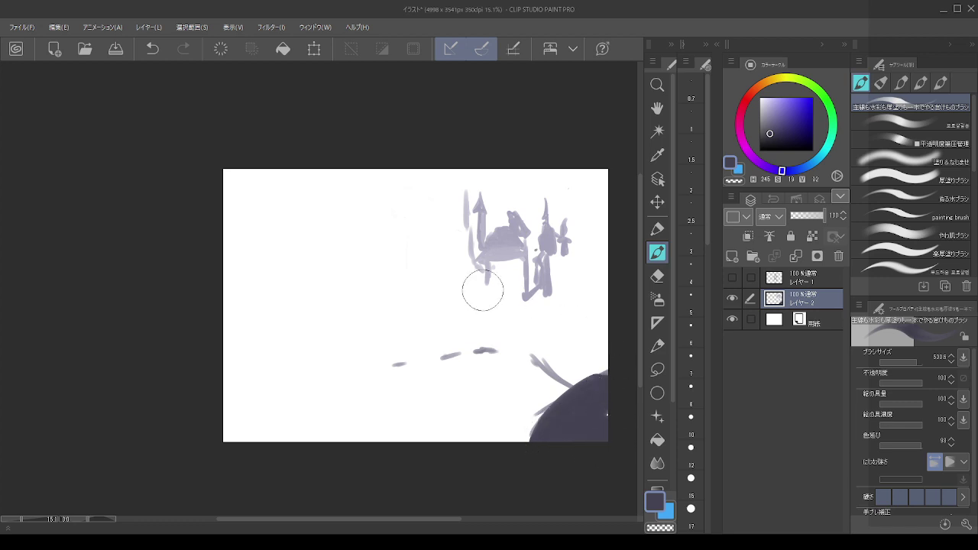
mouse_move(236, 236)
mouse_down()
mouse_move(225, 227)
mouse_move(222, 306)
mouse_move(241, 200)
mouse_move(244, 224)
mouse_up()
drag(256, 171, 247, 235)
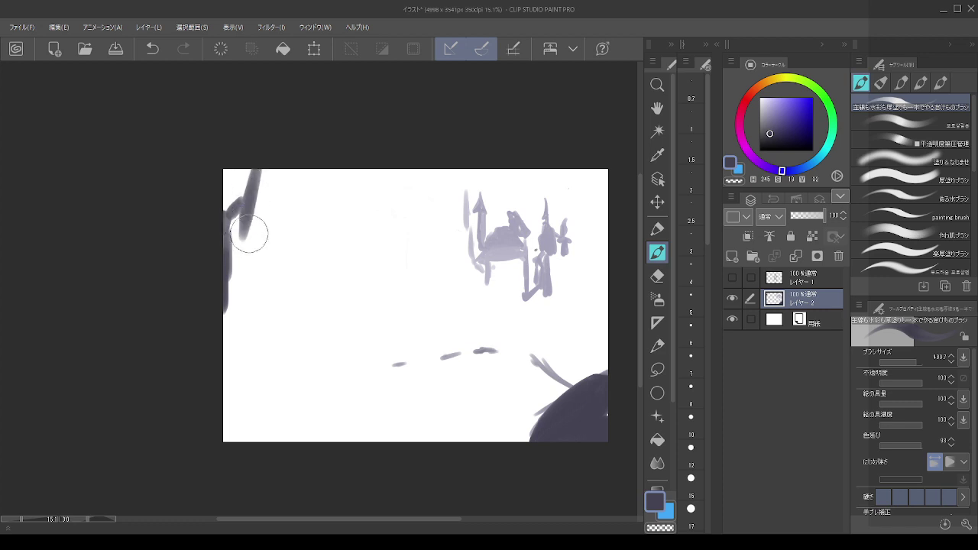
key(ctrl+z)
mouse_move(260, 169)
mouse_down()
mouse_move(242, 253)
mouse_move(289, 304)
mouse_up()
key(ctrl+z)
key(ctrl+z)
key(ctrl+z)
drag(252, 245, 266, 263)
drag(263, 158, 253, 229)
drag(250, 273, 260, 283)
drag(281, 287, 297, 317)
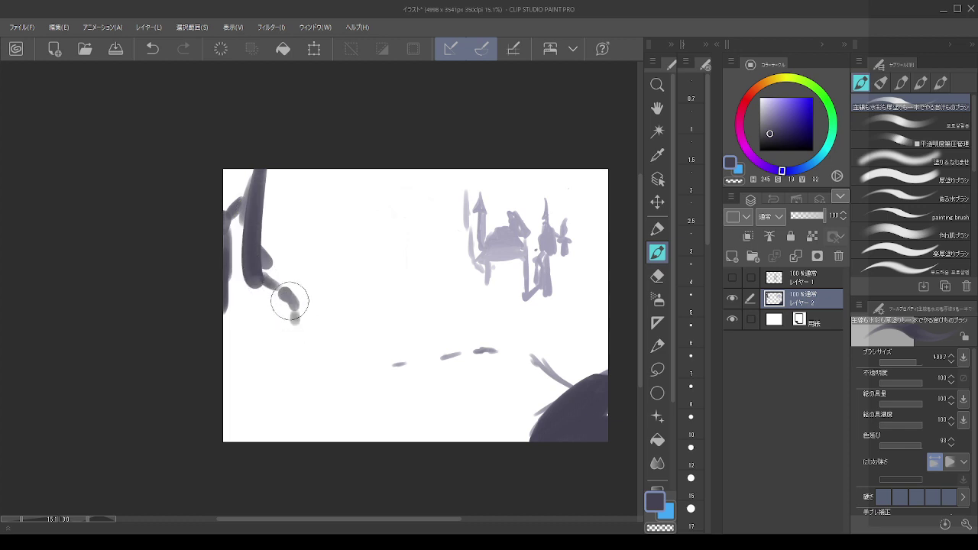
key(ctrl+z)
key(ctrl+z)
key(ctrl+z)
key(ctrl+z)
key(ctrl+z)
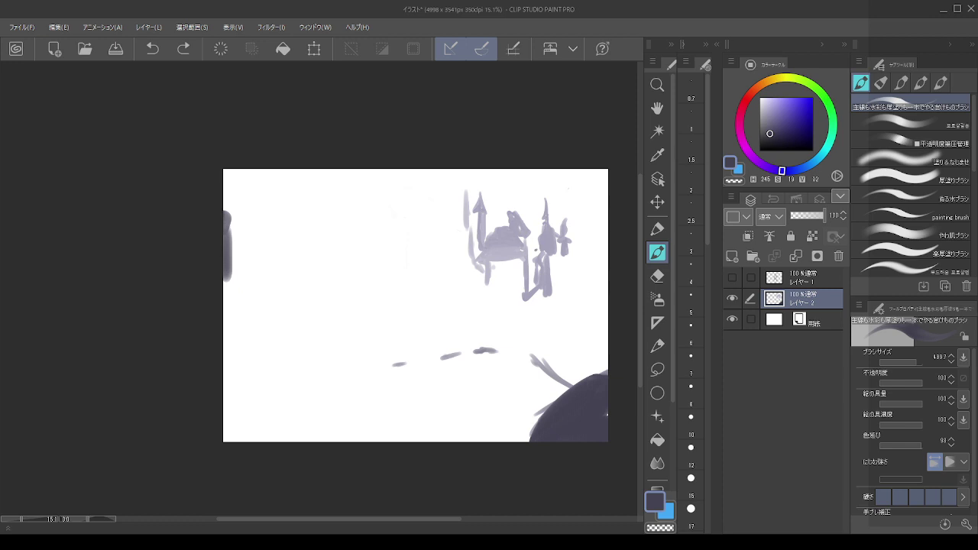
key(ctrl+z)
drag(325, 330, 353, 336)
key(ctrl+z)
- Choose a dark purple with H 245, S 15, V 37 and paint a flat-topped, single-stemmed table shape left of the ground dashes
click(770, 117)
drag(770, 117, 769, 127)
mouse_move(310, 323)
mouse_down()
mouse_move(372, 317)
mouse_move(311, 319)
mouse_move(366, 317)
mouse_move(331, 324)
mouse_move(338, 310)
mouse_move(366, 322)
mouse_move(319, 322)
mouse_move(347, 369)
mouse_move(345, 338)
mouse_up()
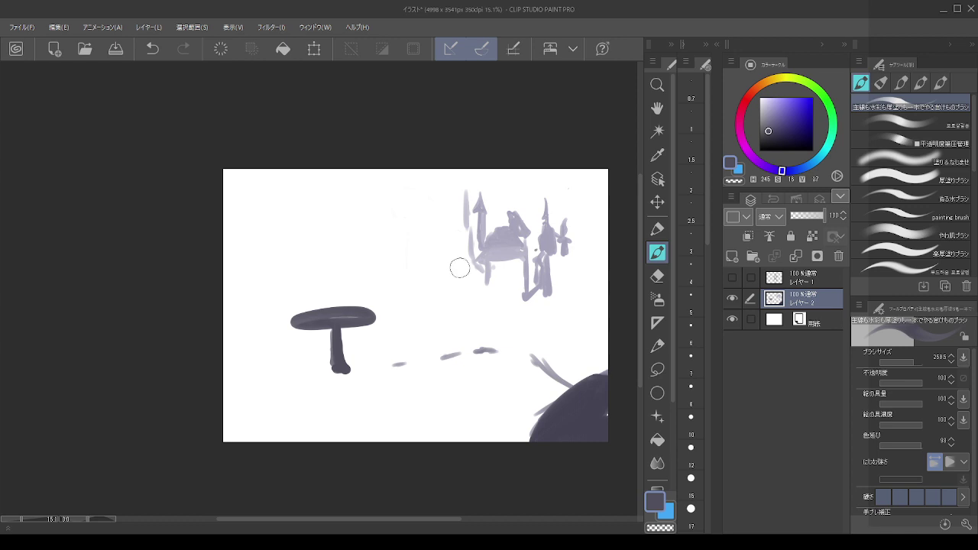
- Sample the castle's pale purple and extend the silhouette with rough walls and towers on both sides
alt+click(493, 247)
mouse_move(471, 269)
mouse_down()
mouse_move(468, 289)
mouse_move(457, 267)
mouse_move(415, 246)
mouse_up()
key(ctrl+z)
mouse_move(461, 267)
mouse_down()
mouse_move(456, 245)
mouse_move(427, 244)
mouse_move(441, 243)
mouse_up()
mouse_move(572, 260)
mouse_down()
mouse_move(601, 262)
mouse_move(566, 265)
mouse_move(585, 234)
mouse_move(588, 279)
mouse_move(559, 269)
mouse_move(562, 301)
mouse_move(572, 281)
mouse_move(596, 275)
mouse_up()
key(ctrl+z)
key(ctrl+z)
drag(599, 241, 600, 296)
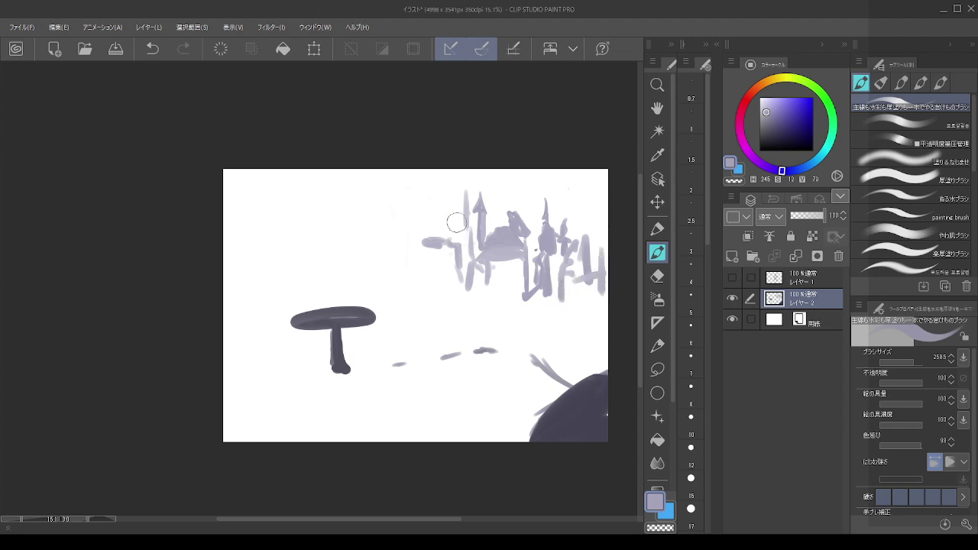
mouse_move(417, 242)
mouse_down()
mouse_move(426, 219)
mouse_move(428, 241)
mouse_move(426, 217)
mouse_move(435, 243)
mouse_move(413, 241)
mouse_move(406, 271)
mouse_up()
key(ctrl+z)
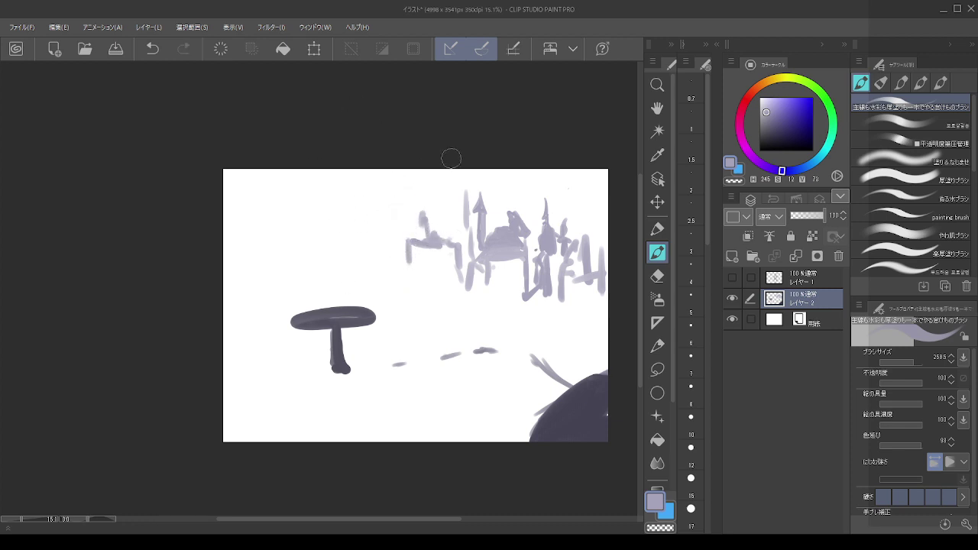
- Choose a pale lavender with H 255, S 8, V 87
click(782, 78)
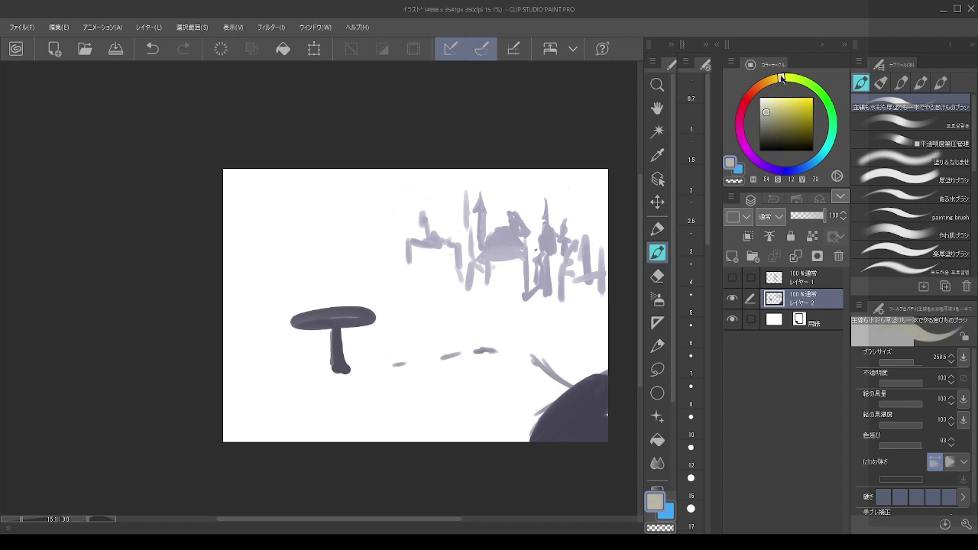
click(761, 84)
mouse_move(765, 112)
mouse_down()
mouse_move(764, 130)
mouse_move(763, 105)
mouse_up()
drag(772, 169, 771, 184)
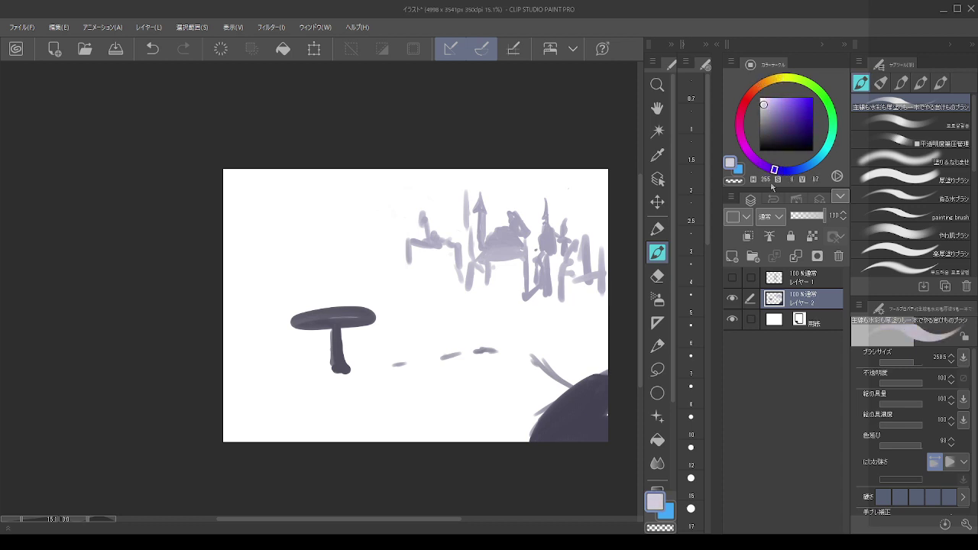
click(767, 105)
drag(325, 197, 329, 205)
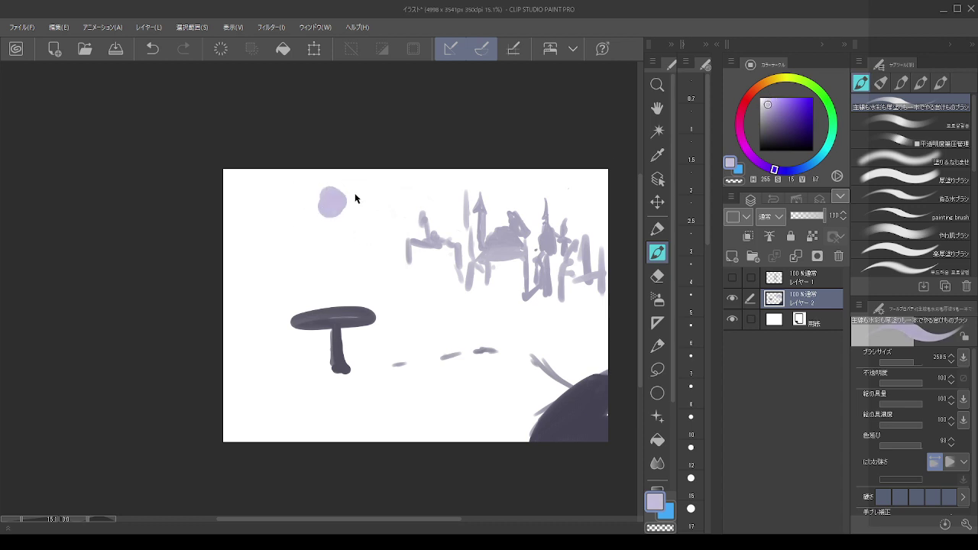
key(ctrl+z)
- Use lavender H 255, S 8, V 87, enlarge the brush to 543.5 and paint a large round moon above the table shape
click(765, 102)
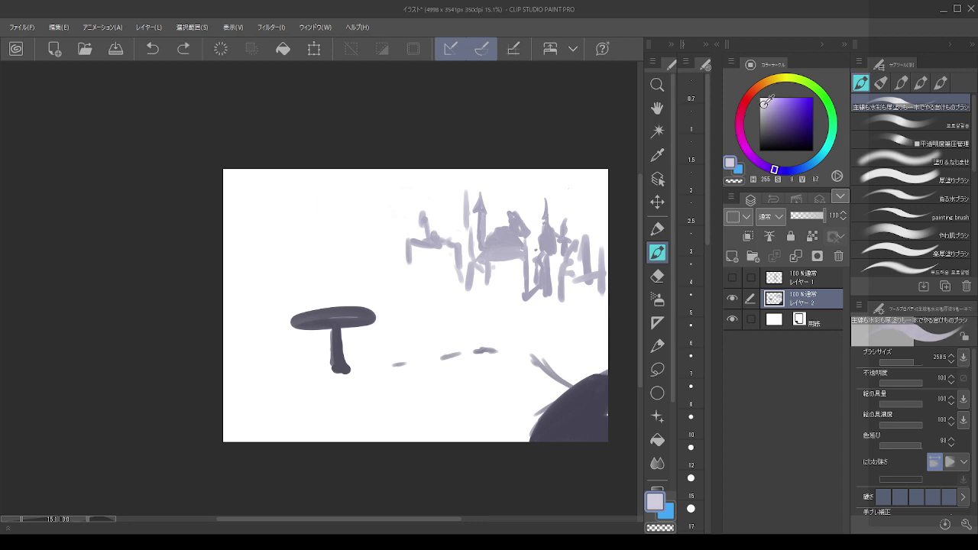
mouse_move(311, 232)
mouse_down()
mouse_move(357, 217)
mouse_move(338, 196)
mouse_move(345, 205)
mouse_move(330, 226)
mouse_move(326, 207)
mouse_move(314, 214)
mouse_move(341, 196)
mouse_move(317, 235)
mouse_move(342, 199)
mouse_move(333, 233)
mouse_move(324, 209)
mouse_up()
key(ctrl+z)
key(bracketright)
key(bracketright)
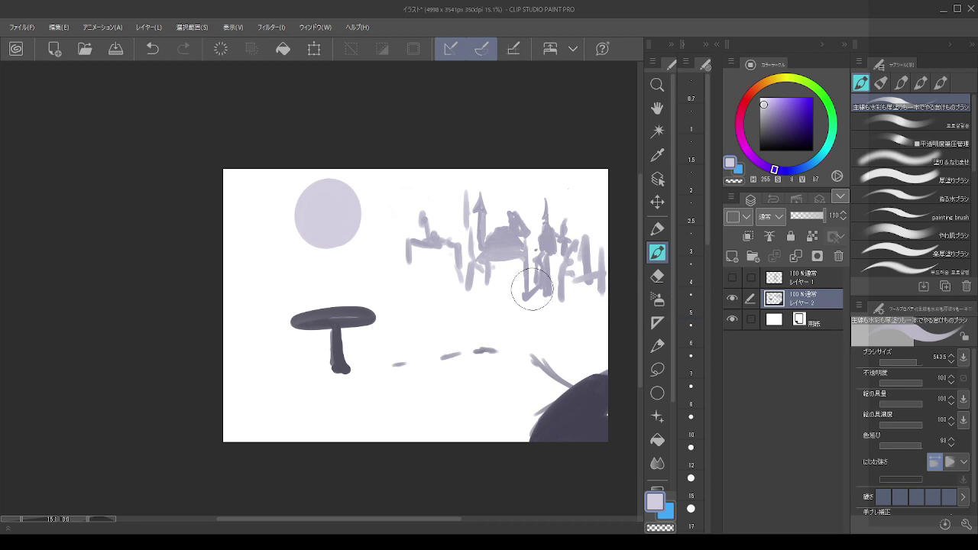
- Lasso the table shape, ground dashes and mound, then cut and paste them onto a separate layer
click(658, 370)
mouse_move(262, 386)
mouse_down()
mouse_move(246, 323)
mouse_move(389, 294)
mouse_move(600, 323)
mouse_move(646, 360)
mouse_move(628, 457)
mouse_move(542, 508)
mouse_move(268, 466)
mouse_move(246, 323)
mouse_up()
key(Delete)
key(ctrl+v)
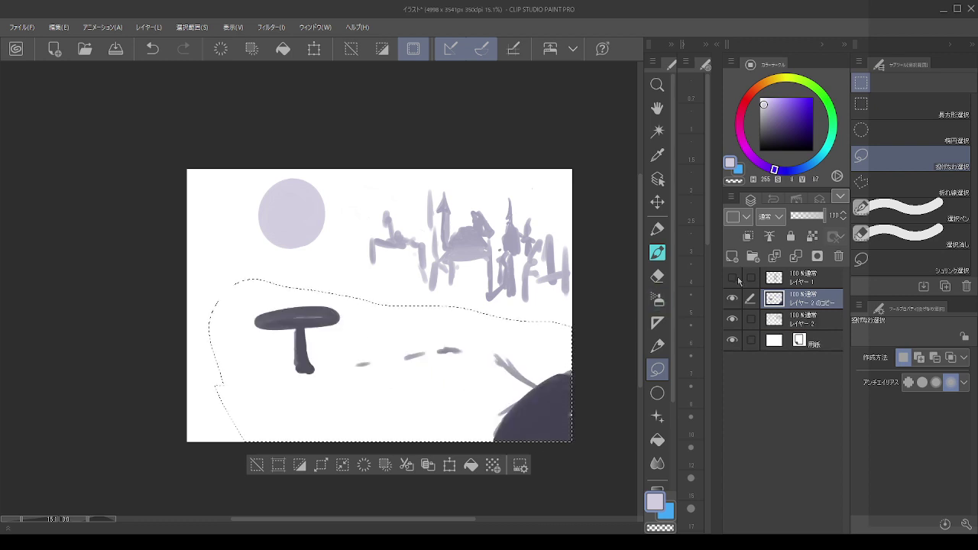
- Clear the selection, then rename the foreground layer as 1 and the castle layer as 3
click(733, 318)
click(733, 319)
click(783, 321)
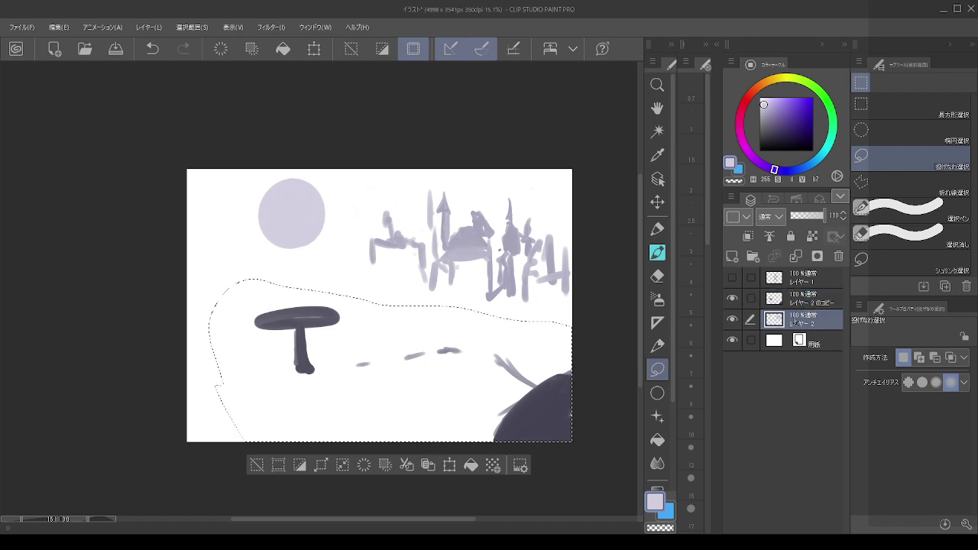
key(ctrl+d)
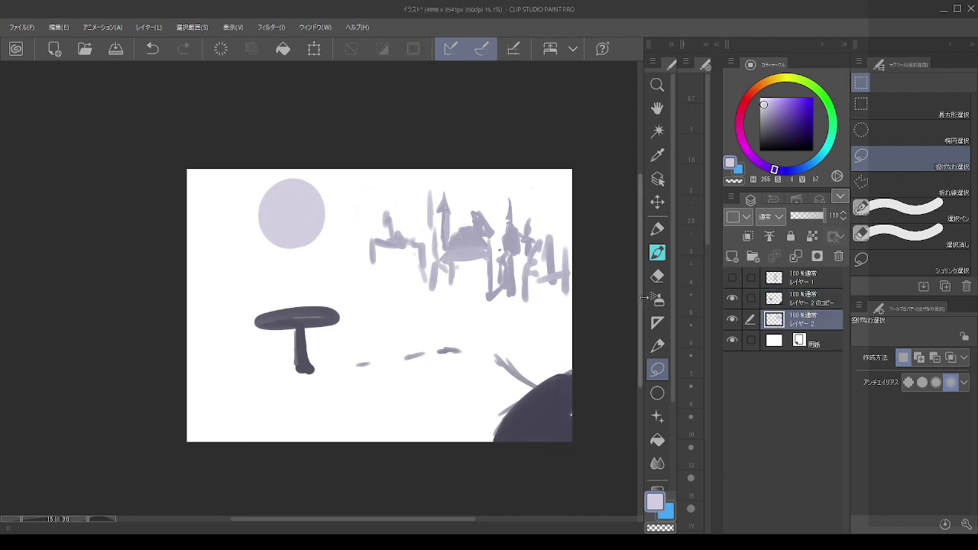
click(781, 302)
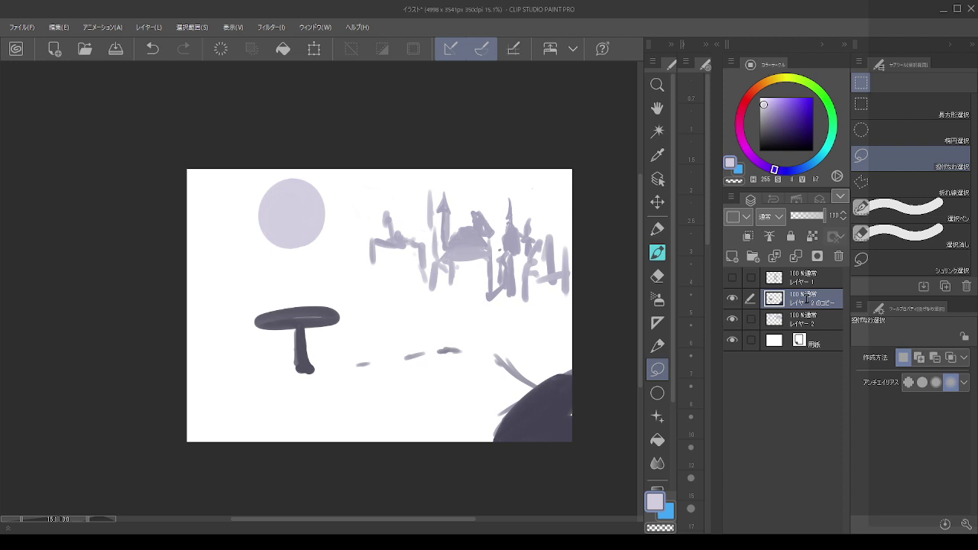
click(812, 324)
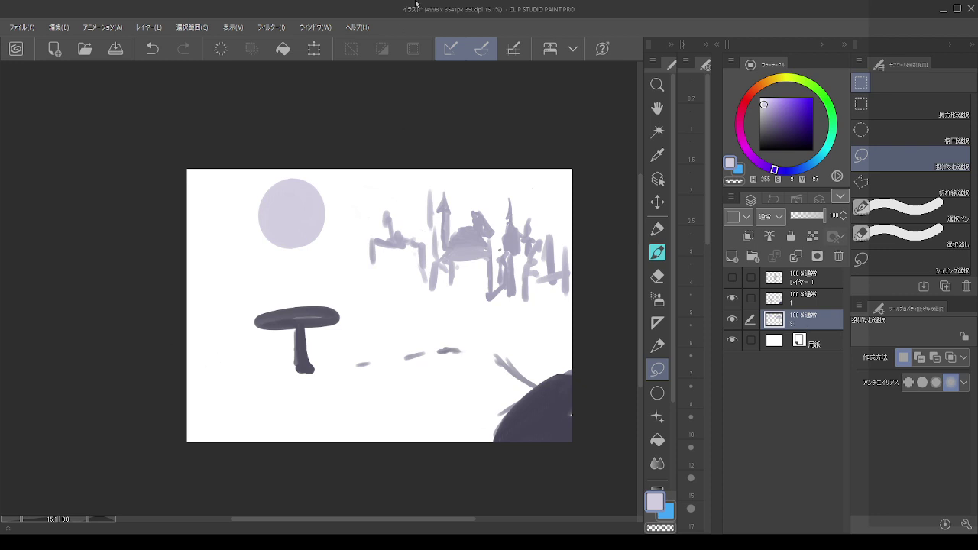
- Erase the dark corner mound and the ground dashes from layer 1, leaving the table shape
scroll(497, 252, down, 6)
scroll(426, 314, up, 4)
key(alt)
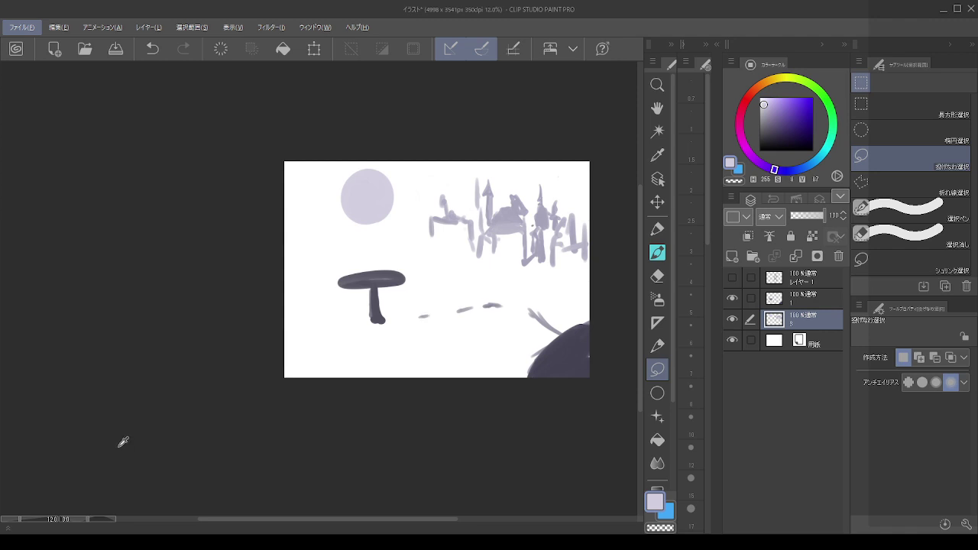
click(657, 275)
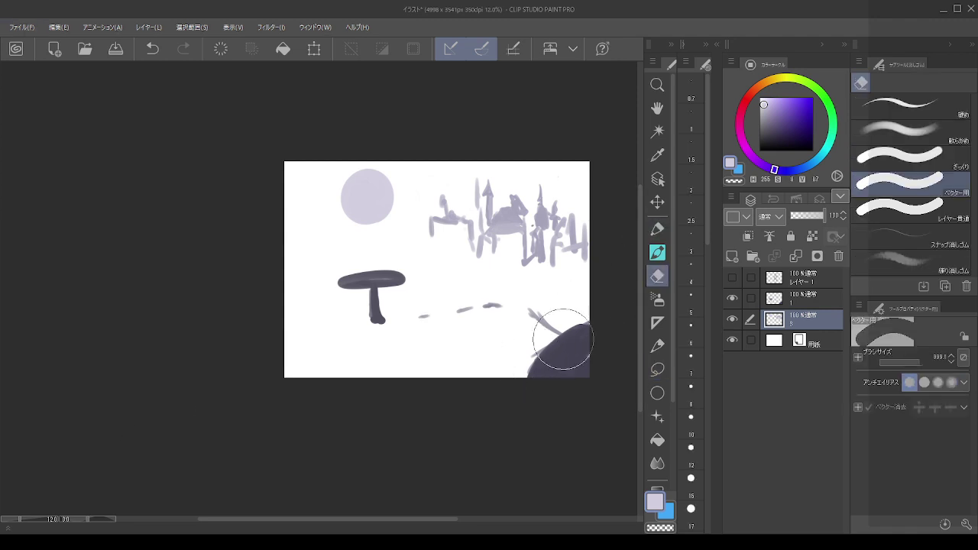
click(803, 296)
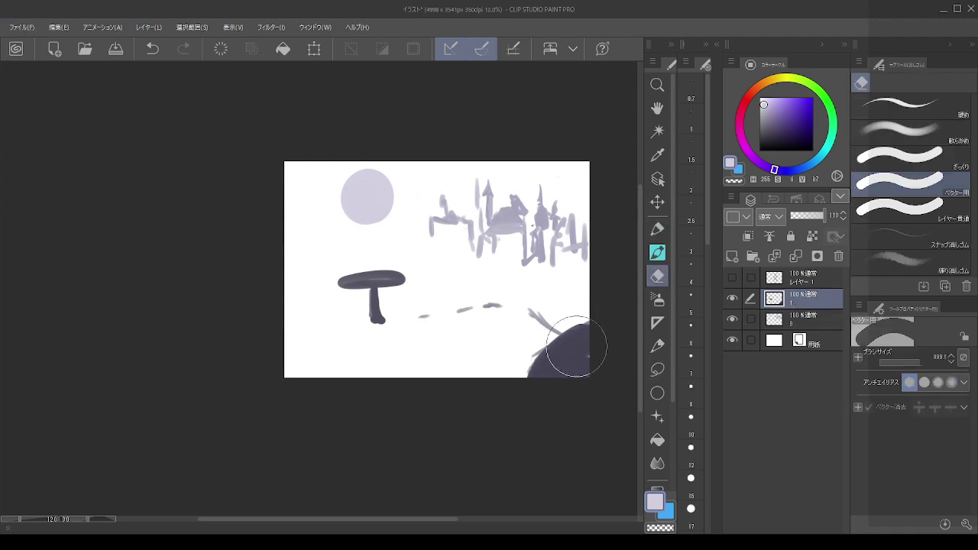
mouse_move(576, 346)
mouse_down()
mouse_move(544, 341)
mouse_move(528, 375)
mouse_move(535, 343)
mouse_move(448, 313)
mouse_up()
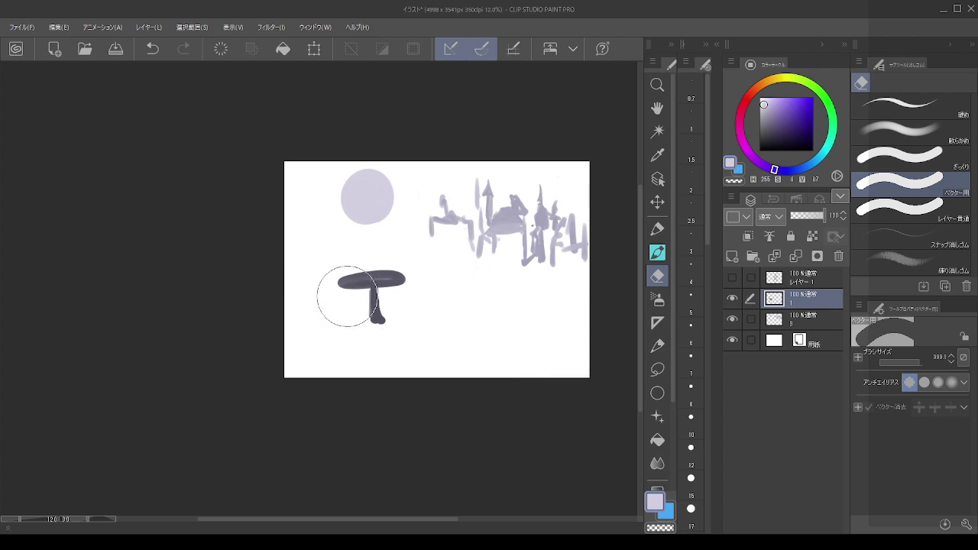
- Lasso the table shape, shift it slightly right and down, then clear the selection
click(657, 369)
mouse_move(433, 333)
mouse_down()
mouse_move(329, 281)
mouse_move(462, 319)
mouse_up()
click(657, 202)
drag(391, 284, 417, 291)
key(ctrl+d)
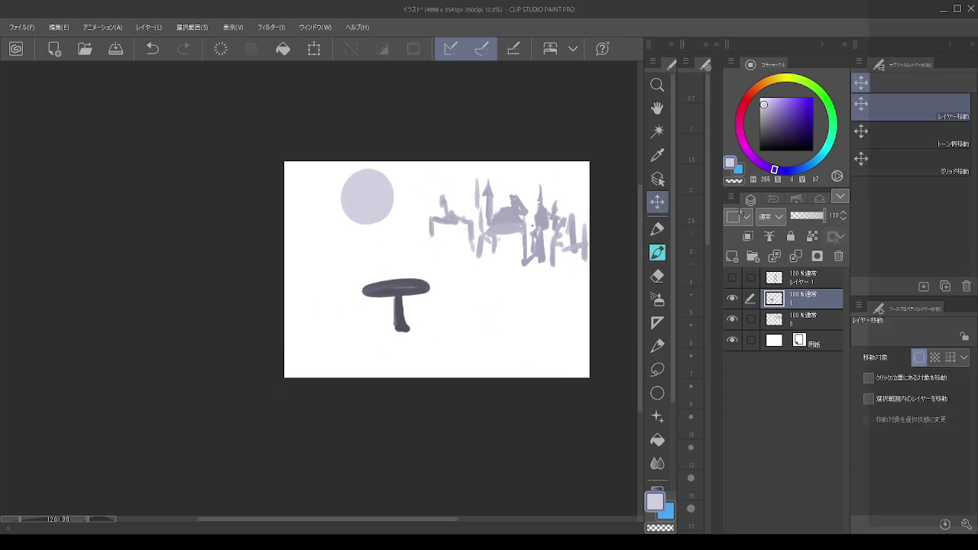
- Repaint the table shape in a lighter grayish purple with H 255, S 13, V 64
drag(774, 105, 767, 125)
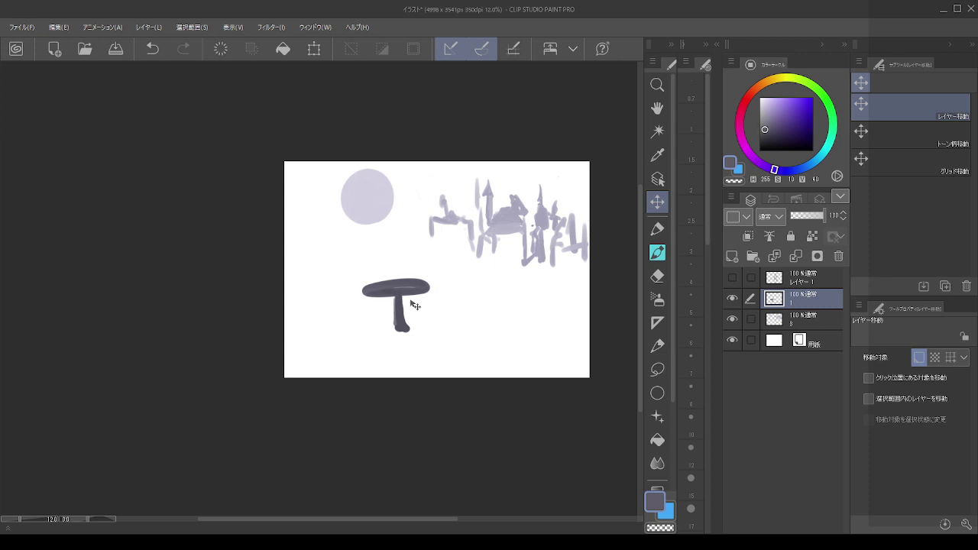
click(657, 252)
mouse_move(416, 285)
mouse_down()
mouse_move(410, 272)
mouse_move(382, 272)
mouse_move(420, 283)
mouse_up()
key(ctrl+z)
drag(771, 124, 766, 116)
mouse_move(415, 280)
mouse_down()
mouse_move(377, 291)
mouse_move(422, 288)
mouse_move(397, 291)
mouse_move(396, 330)
mouse_up()
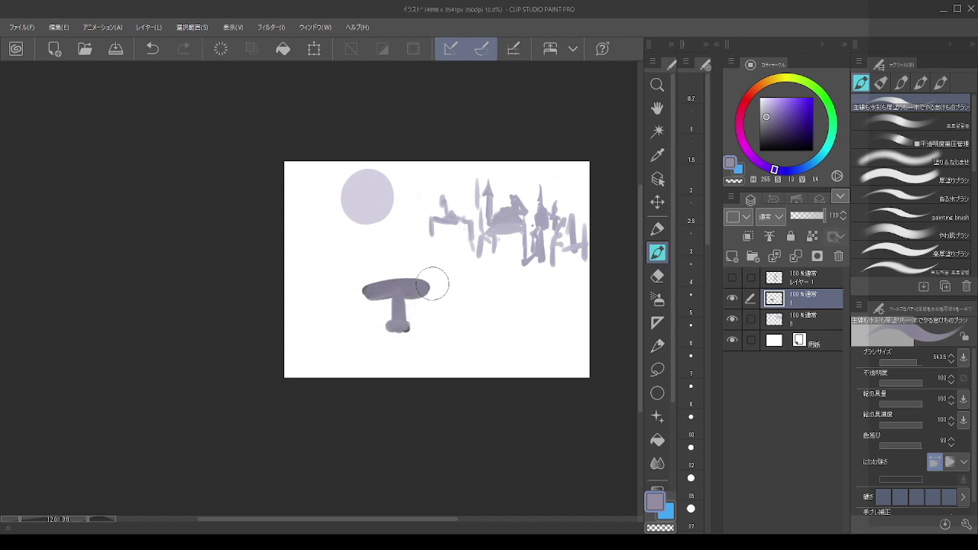
click(345, 295)
click(323, 294)
key(ctrl+z)
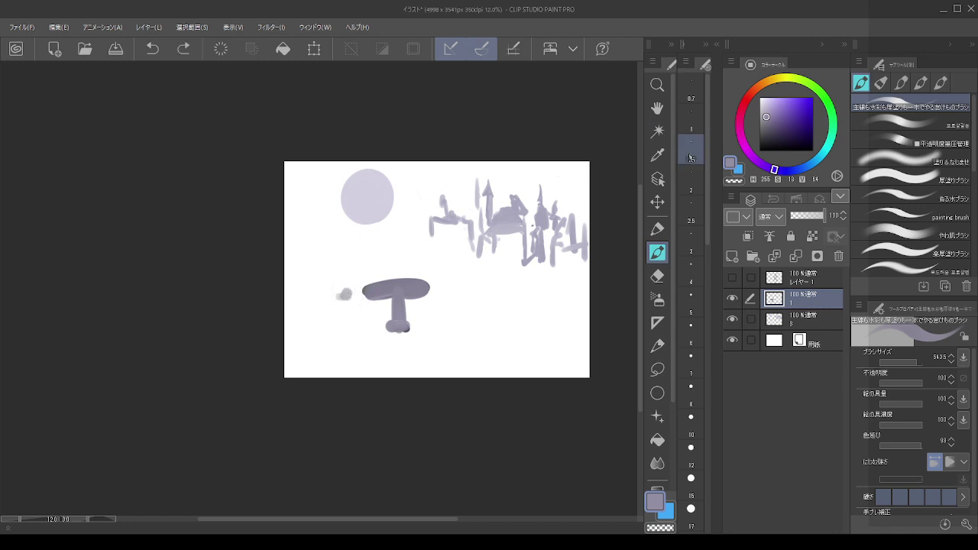
key(ctrl+z)
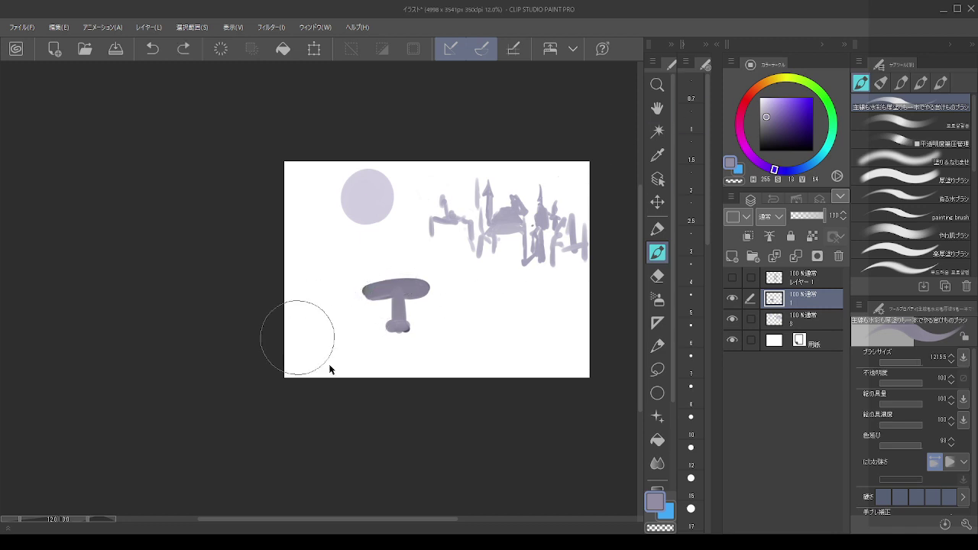
mouse_move(298, 346)
mouse_down()
mouse_move(278, 370)
mouse_move(311, 358)
mouse_move(297, 362)
mouse_move(349, 375)
mouse_up()
key(ctrl+z)
key(ctrl+z)
drag(298, 355, 280, 341)
mouse_move(280, 352)
mouse_down()
mouse_move(299, 378)
mouse_move(319, 378)
mouse_up()
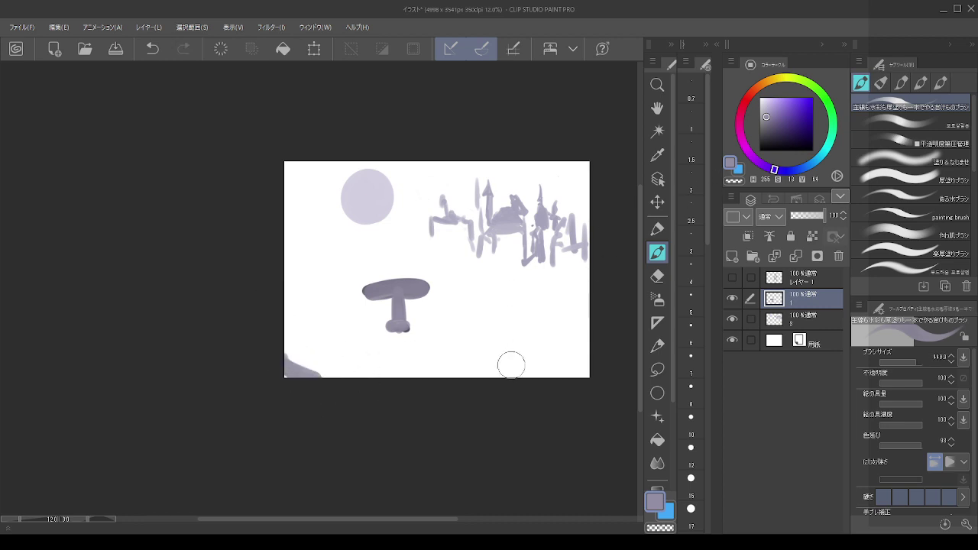
mouse_move(543, 349)
mouse_down()
mouse_move(592, 337)
mouse_move(527, 382)
mouse_up()
key(ctrl+z)
key(ctrl+z)
drag(564, 376, 589, 350)
key(ctrl+z)
key(ctrl+z)
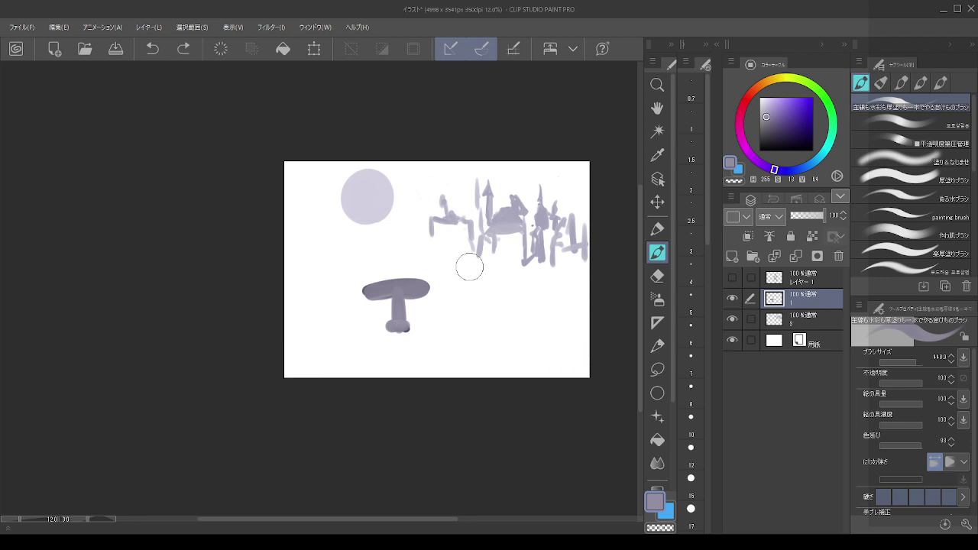
- Paint a small rough figure shape on each side of the table on layer 1
mouse_move(324, 314)
mouse_down()
mouse_move(313, 295)
mouse_move(336, 294)
mouse_move(315, 280)
mouse_move(325, 315)
mouse_up()
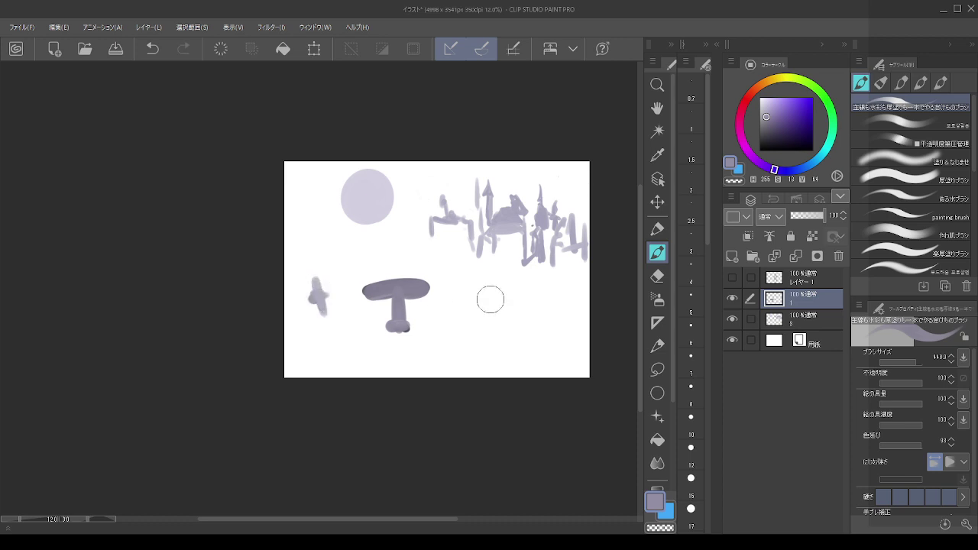
mouse_move(491, 299)
mouse_down()
mouse_move(524, 309)
mouse_move(511, 299)
mouse_move(507, 310)
mouse_up()
key(ctrl+z)
mouse_move(271, 286)
mouse_down()
mouse_move(311, 302)
mouse_move(296, 279)
mouse_move(275, 273)
mouse_move(356, 303)
mouse_move(395, 296)
mouse_up()
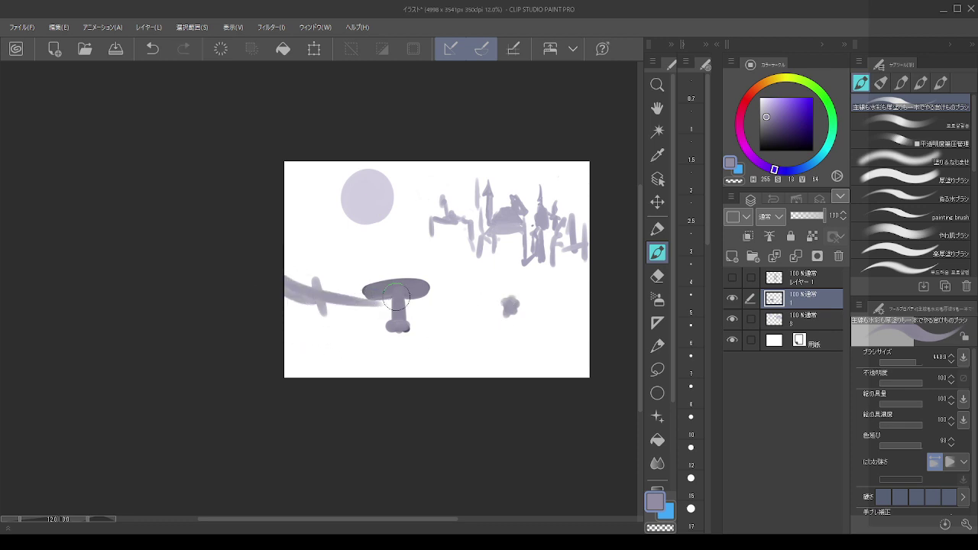
key(ctrl+z)
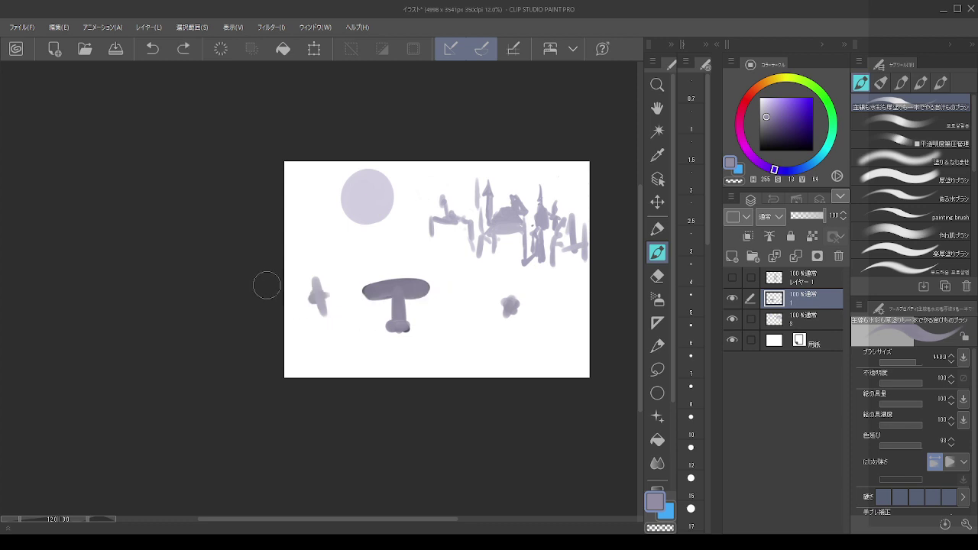
mouse_move(267, 286)
mouse_down()
mouse_move(371, 307)
mouse_move(420, 304)
mouse_up()
key(ctrl+z)
mouse_move(266, 281)
mouse_down()
mouse_move(326, 312)
mouse_move(406, 331)
mouse_move(483, 329)
mouse_up()
key(ctrl+z)
- Add a new layer named 2 between layers 1 and 3
click(732, 256)
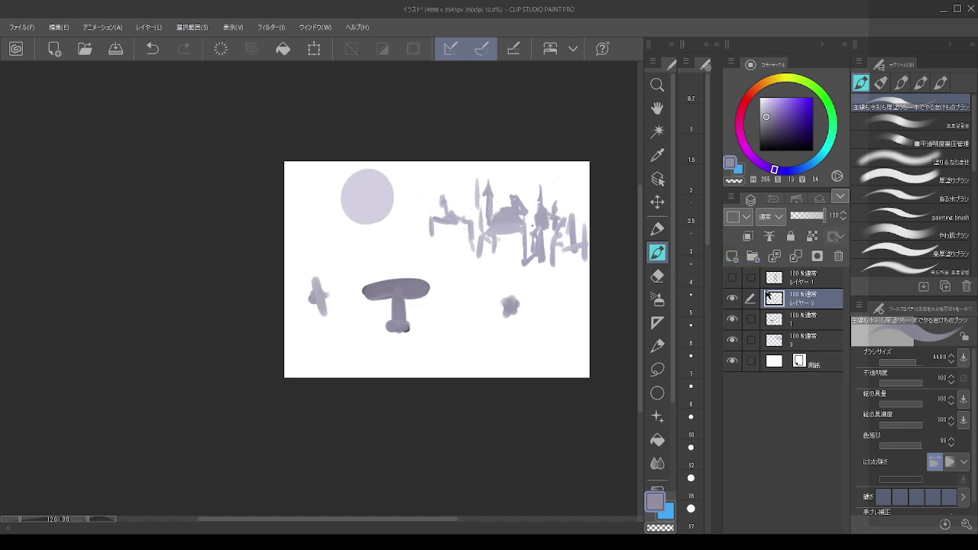
drag(805, 300, 803, 330)
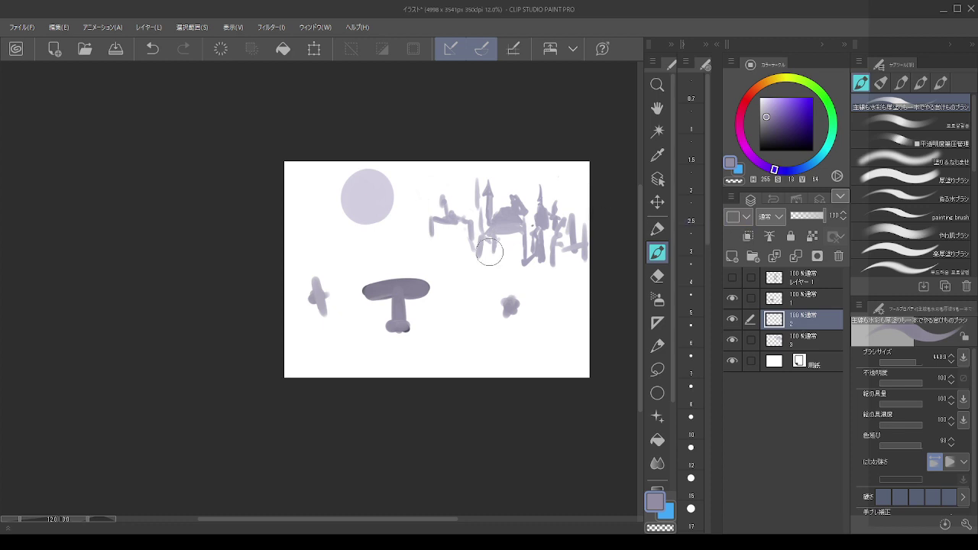
- On layer 2, paint a descending slope from the left canvas edge and a short right-edge stroke in H 255, S 15, V 49
click(774, 122)
click(772, 120)
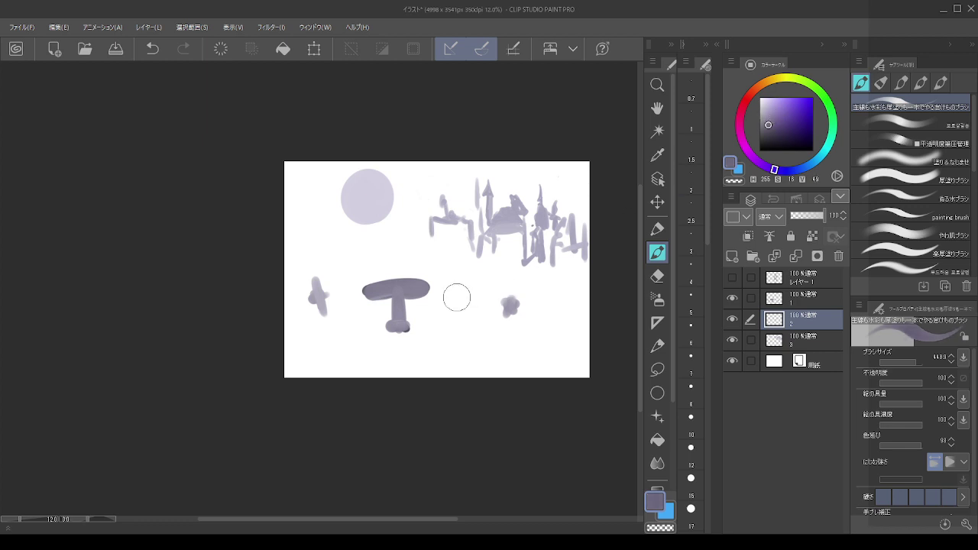
mouse_move(439, 293)
mouse_down()
mouse_move(356, 292)
mouse_move(281, 276)
mouse_up()
key(ctrl+z)
key(ctrl+z)
mouse_move(403, 295)
mouse_down()
mouse_move(365, 293)
mouse_move(266, 250)
mouse_move(254, 229)
mouse_up()
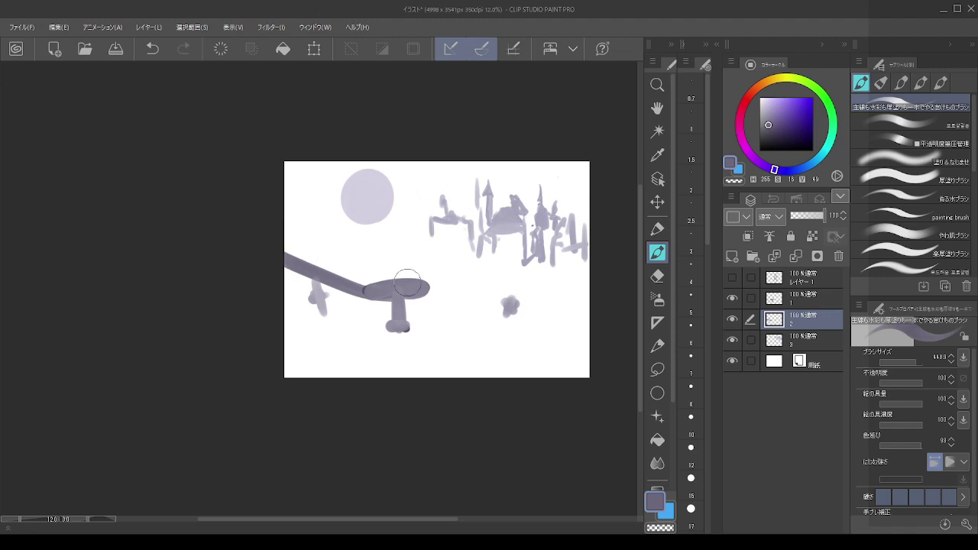
mouse_move(579, 330)
mouse_down()
mouse_move(610, 323)
mouse_move(600, 317)
mouse_move(614, 306)
mouse_up()
key(ctrl+z)
key(ctrl+z)
key(ctrl+z)
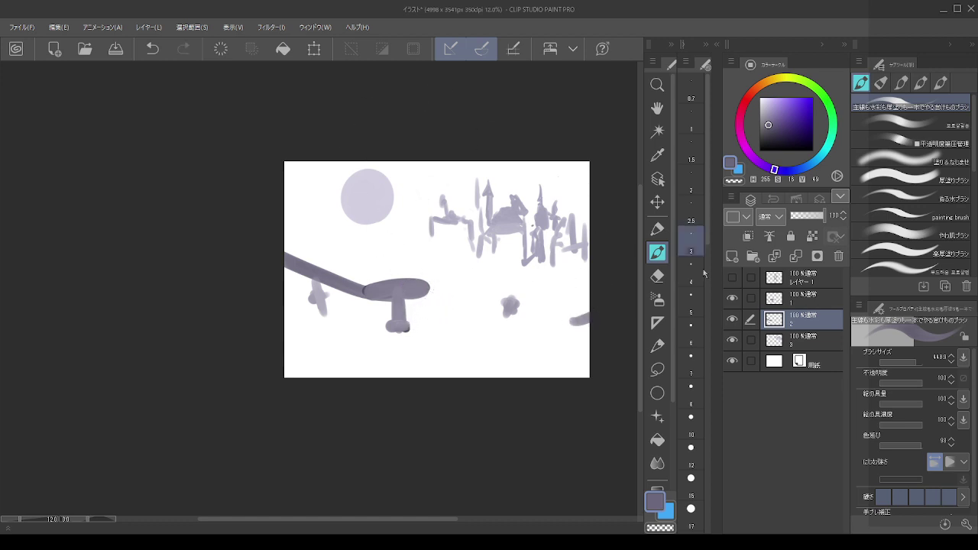
- Hide layers 1 and 2 so only the castle and moon layer is shown
click(791, 301)
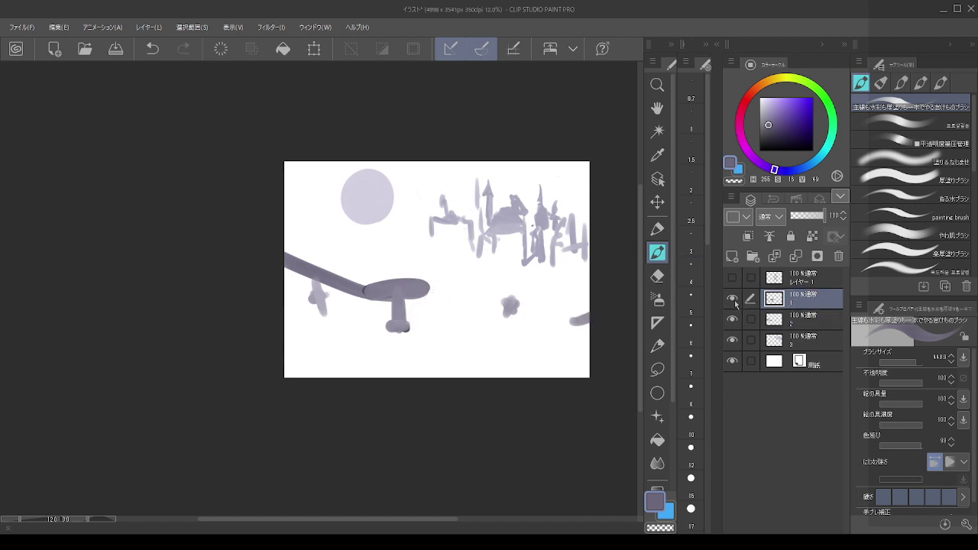
click(732, 299)
click(732, 299)
click(732, 299)
click(732, 319)
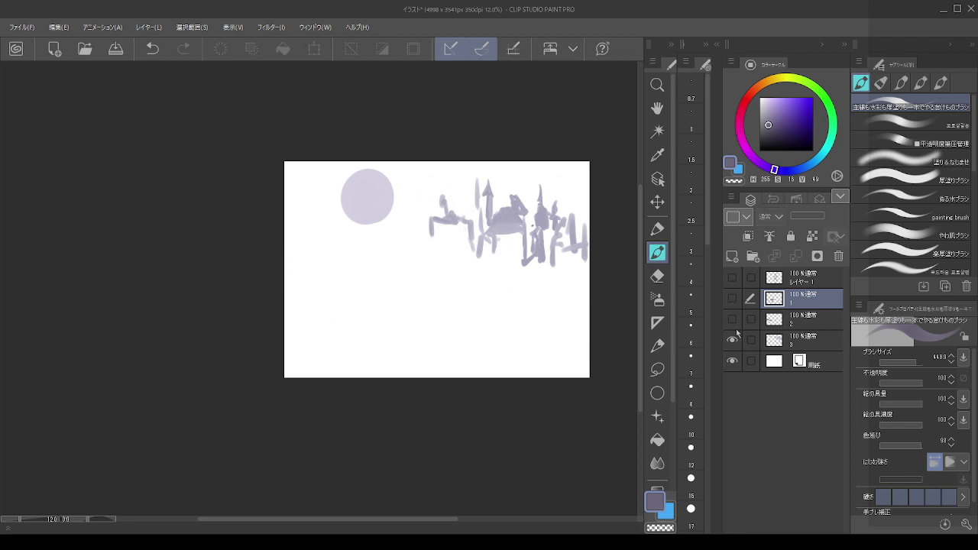
- On layer 3, sample the castle's lavender, then cut cloud-shaped gaps across the moon with transparent colour
click(791, 342)
alt+click(513, 216)
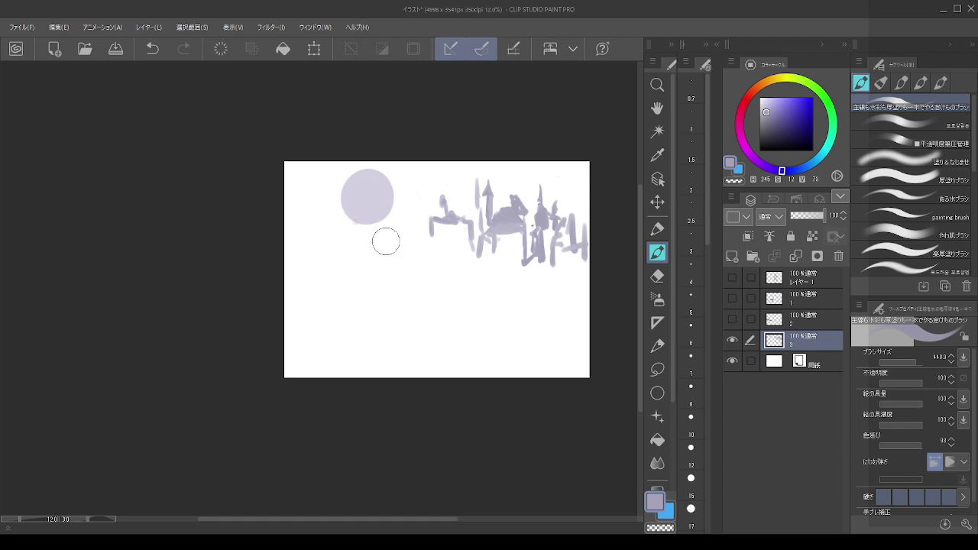
key(ctrl+z)
key(ctrl+z)
mouse_move(306, 199)
mouse_down()
mouse_move(350, 191)
mouse_move(343, 194)
mouse_move(399, 211)
mouse_up()
key(ctrl+z)
key(c)
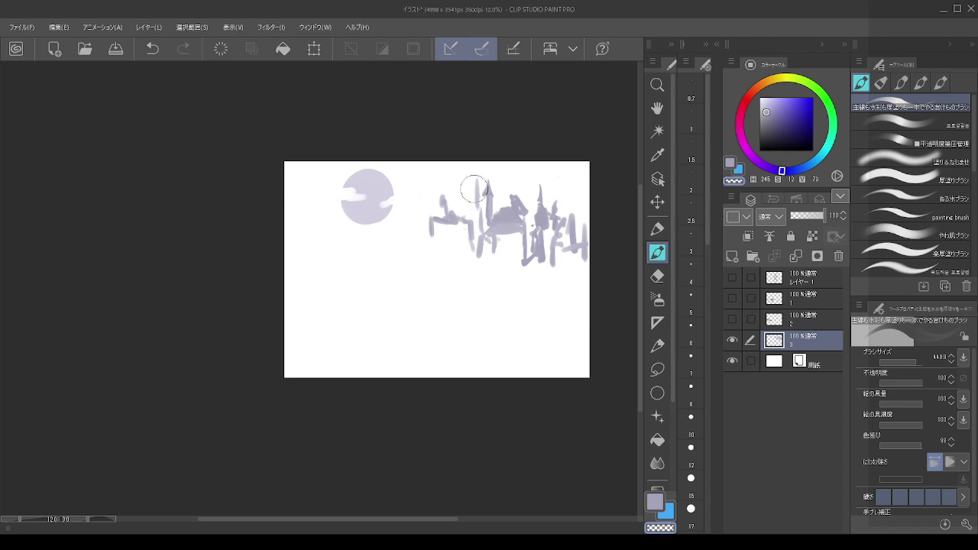
- Lasso the castle on layer 3, scale it down proportionally to about 80%, and clear the selection
click(807, 326)
click(806, 338)
click(657, 369)
mouse_move(536, 292)
mouse_down()
mouse_move(442, 274)
mouse_move(414, 196)
mouse_move(585, 145)
mouse_move(607, 299)
mouse_up()
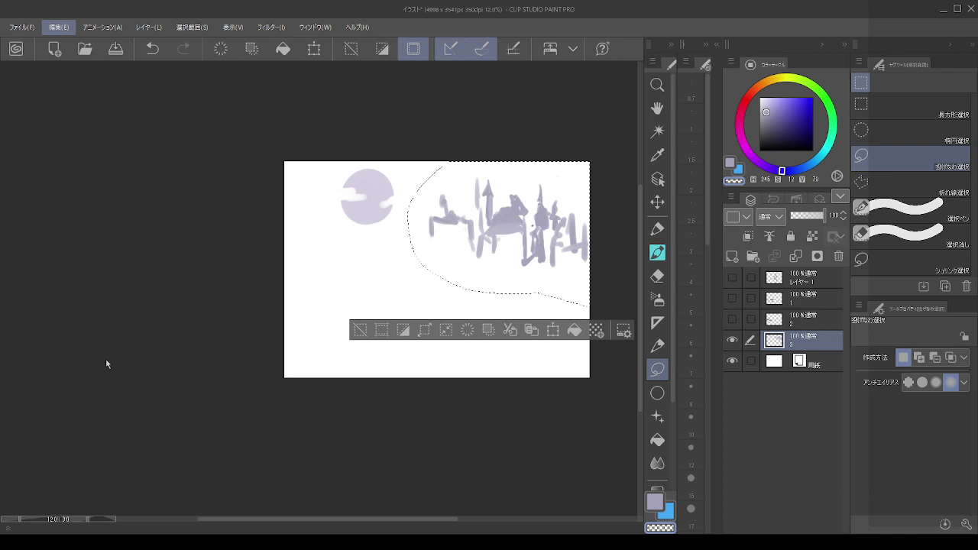
key(ctrl+t)
drag(587, 229, 551, 230)
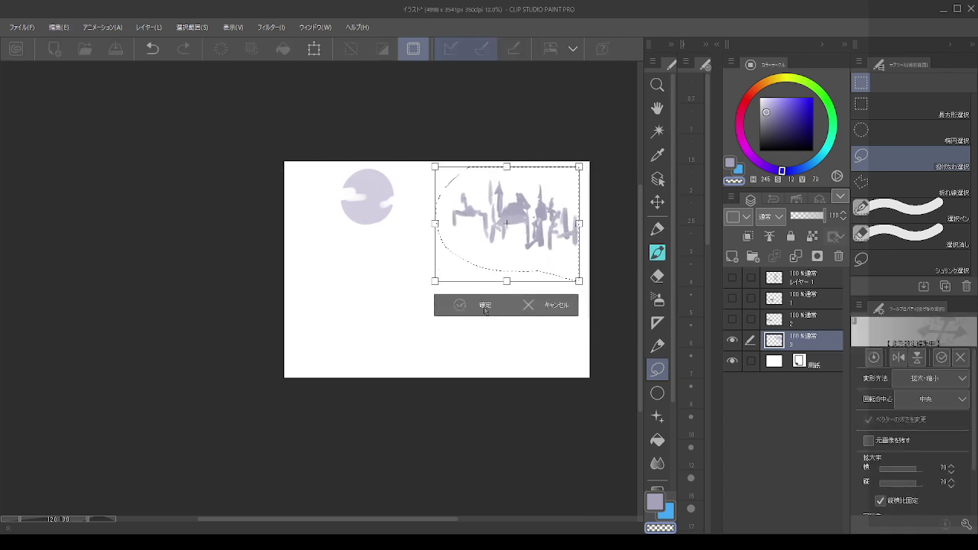
click(485, 305)
key(ctrl+d)
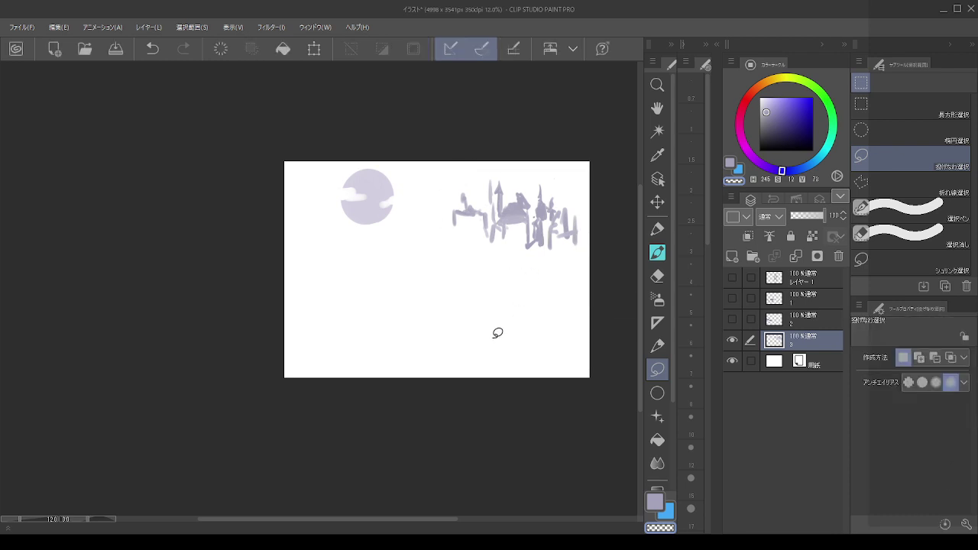
- Show layer 2 and erase its long slope stroke on the left side of the canvas
click(657, 252)
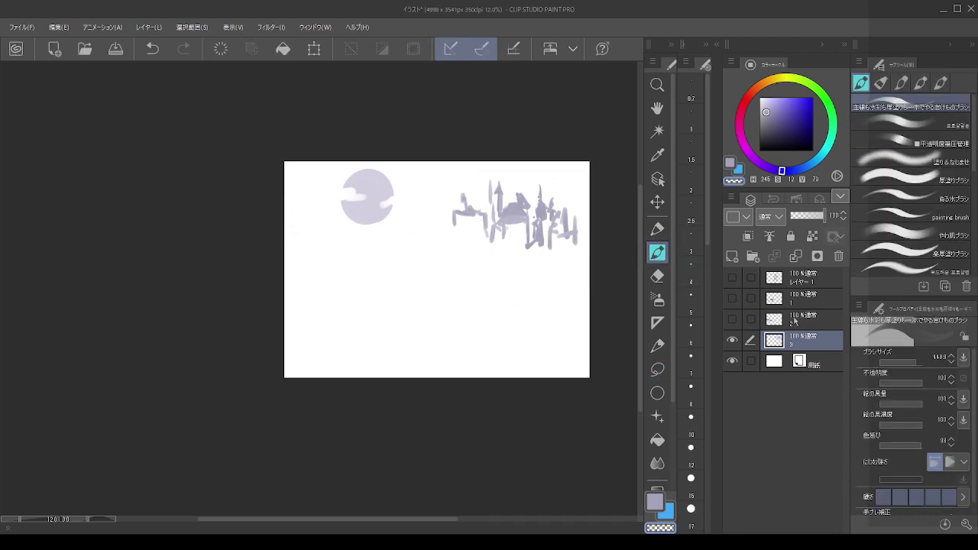
click(794, 322)
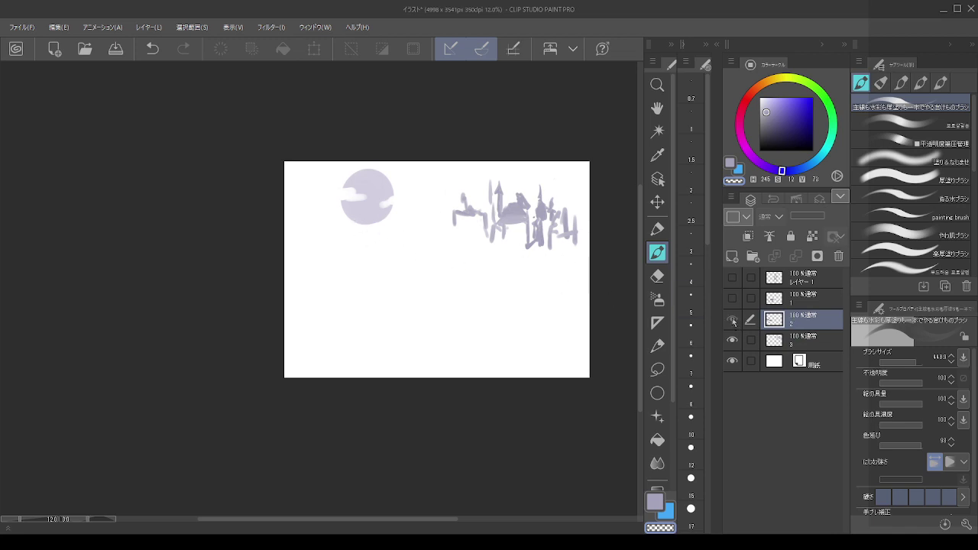
click(732, 321)
key(e)
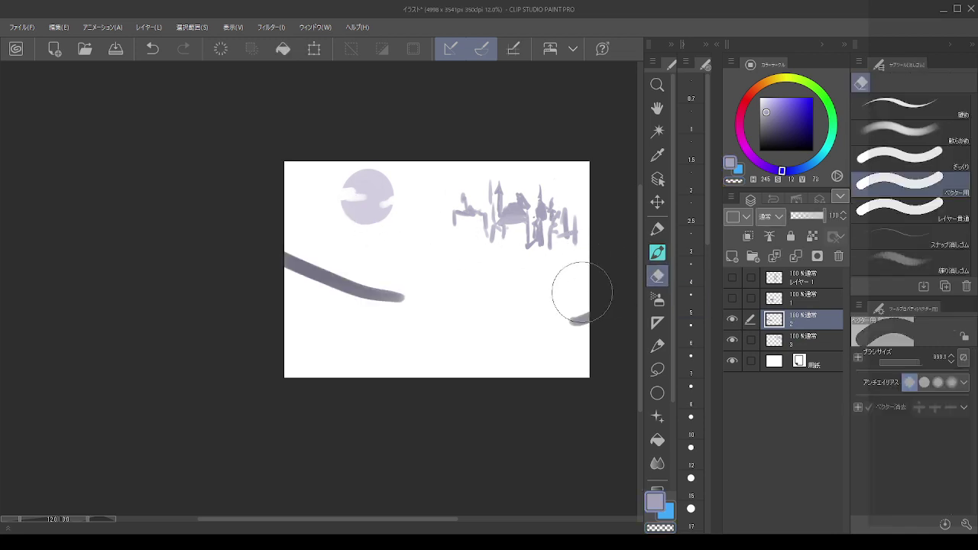
drag(365, 278, 310, 262)
click(657, 252)
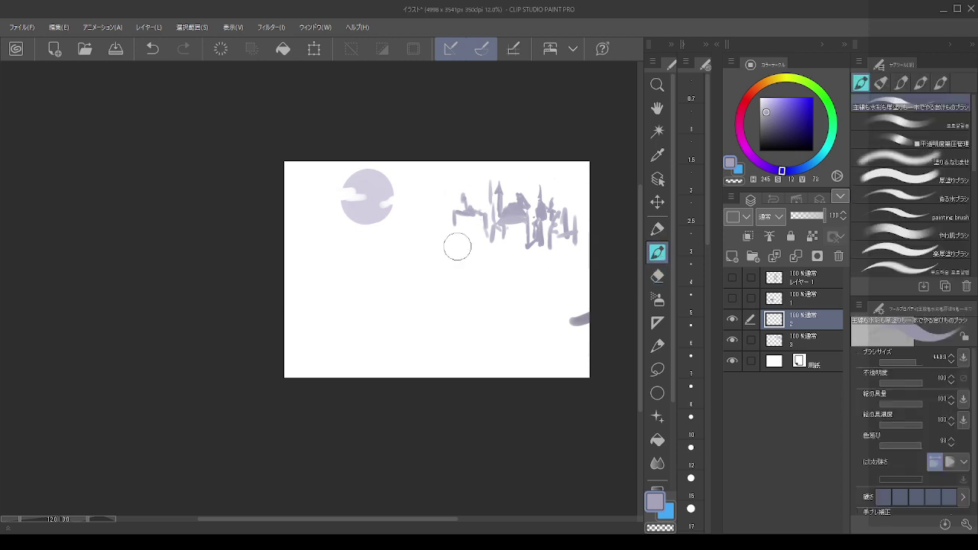
mouse_move(367, 236)
mouse_down()
mouse_move(367, 252)
mouse_move(371, 221)
mouse_move(385, 220)
mouse_move(423, 264)
mouse_up()
key(ctrl+z)
key(ctrl+z)
key(ctrl+z)
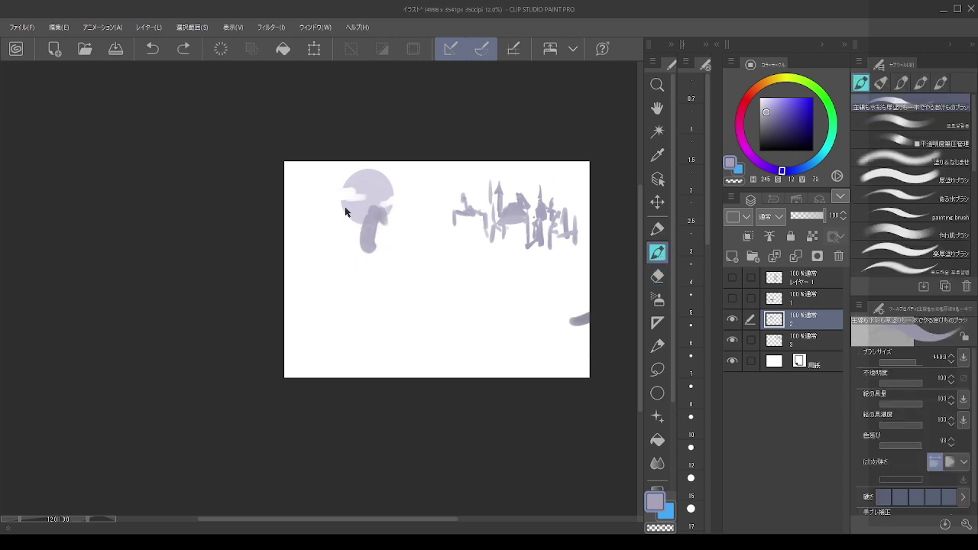
key(ctrl+z)
mouse_move(354, 211)
mouse_down()
mouse_move(350, 203)
mouse_move(363, 210)
mouse_up()
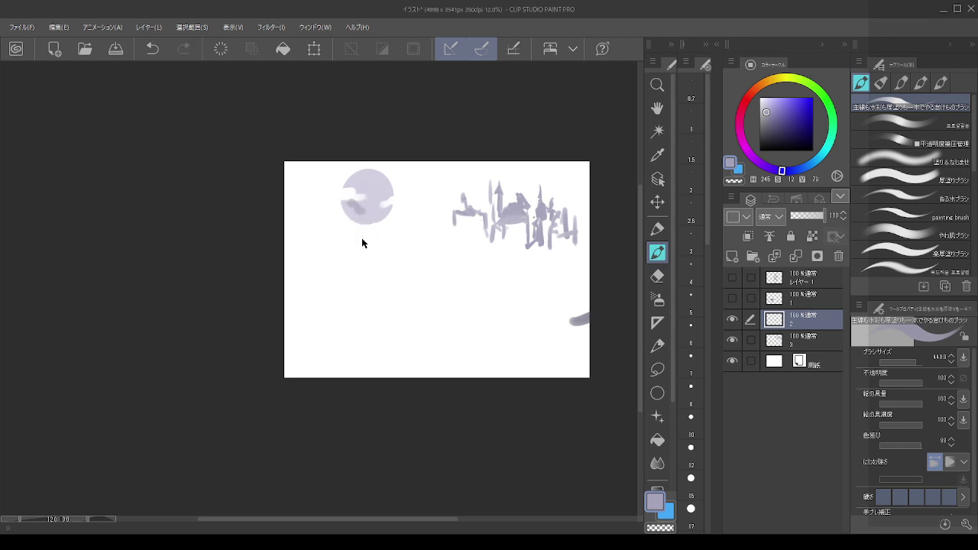
key(ctrl+z)
mouse_move(359, 249)
mouse_down()
mouse_move(365, 216)
mouse_move(377, 212)
mouse_move(402, 249)
mouse_up()
key(ctrl+z)
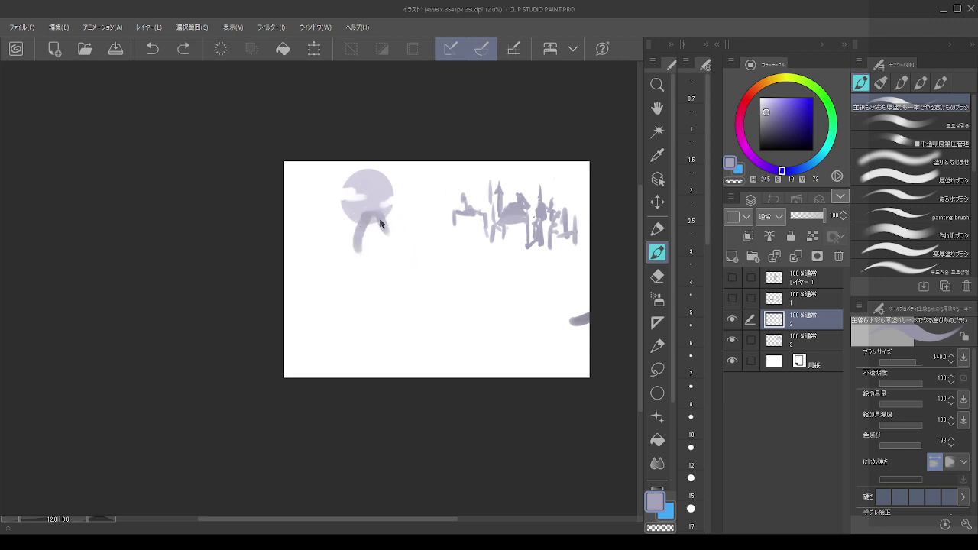
drag(370, 216, 399, 244)
key(ctrl+z)
key(ctrl+z)
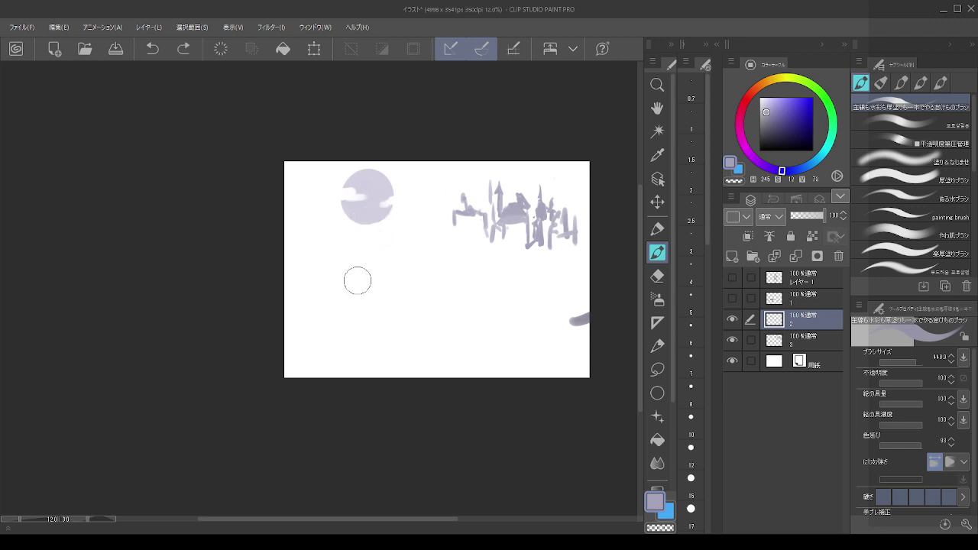
- On layer 2, paint a tall vertical lavender stroke from below the moon up past the upper canvas edge
mouse_move(358, 279)
mouse_down()
mouse_move(352, 181)
mouse_move(381, 176)
mouse_move(399, 186)
mouse_move(366, 158)
mouse_up()
key(ctrl+z)
key(ctrl+z)
drag(357, 203, 362, 107)
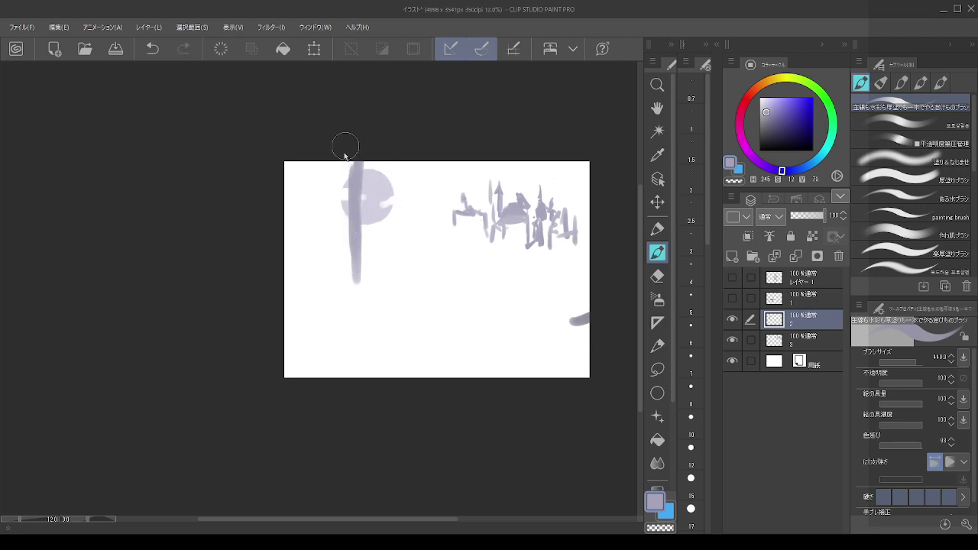
- On layer 2, rework the lavender column into a row of vertical tree-like strokes of varied lengths, from the moon toward the left canvas edge
key(ctrl+z)
mouse_move(337, 143)
mouse_down()
mouse_move(339, 285)
mouse_move(325, 227)
mouse_up()
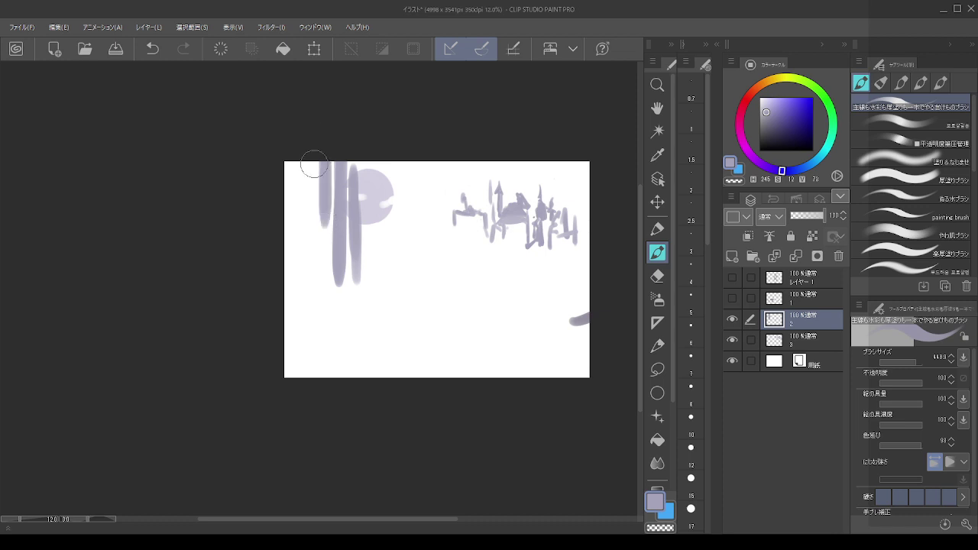
drag(320, 161, 322, 249)
drag(385, 164, 386, 306)
key(ctrl+z)
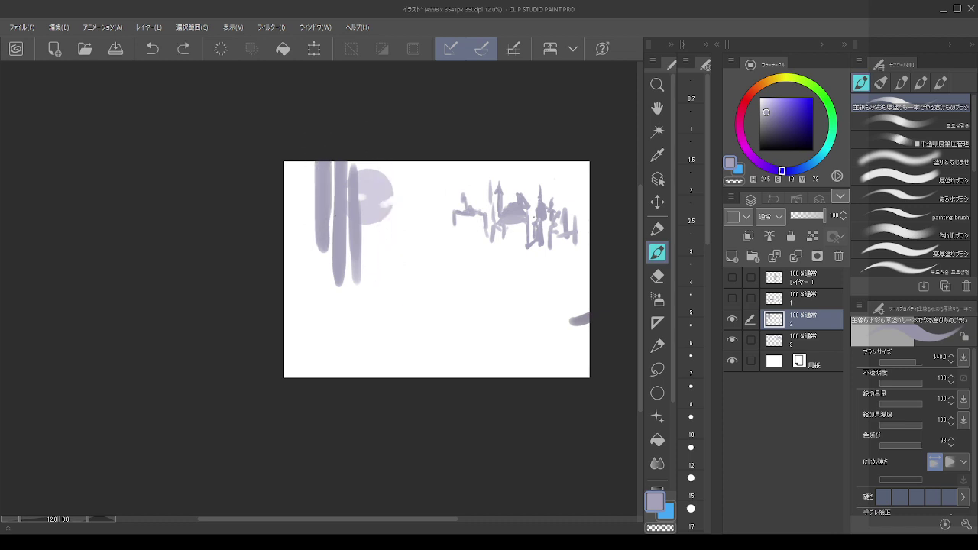
drag(374, 184, 375, 287)
drag(373, 238, 375, 300)
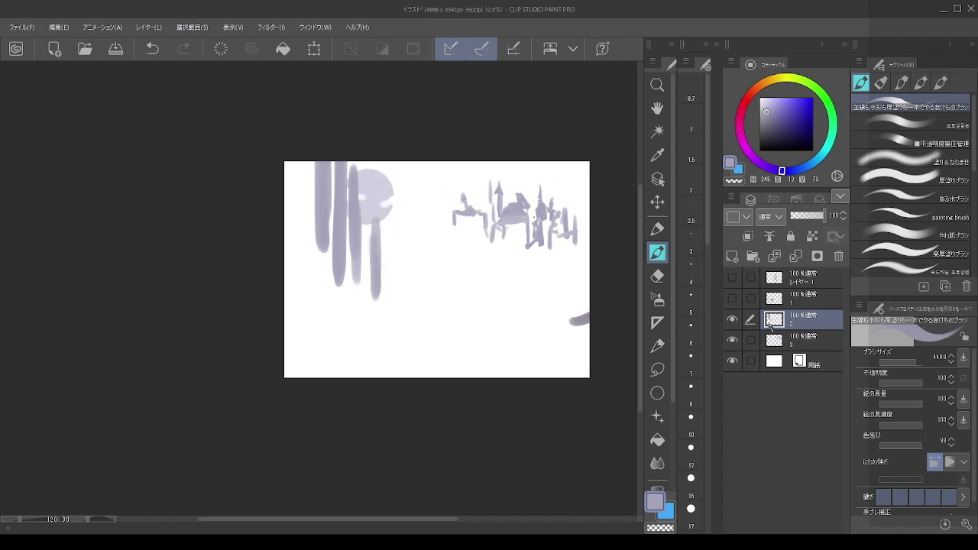
- Lasso the moon on layer 3, move it clear of the vertical strokes, scale it down proportionally to about 72%, and deselect
click(804, 346)
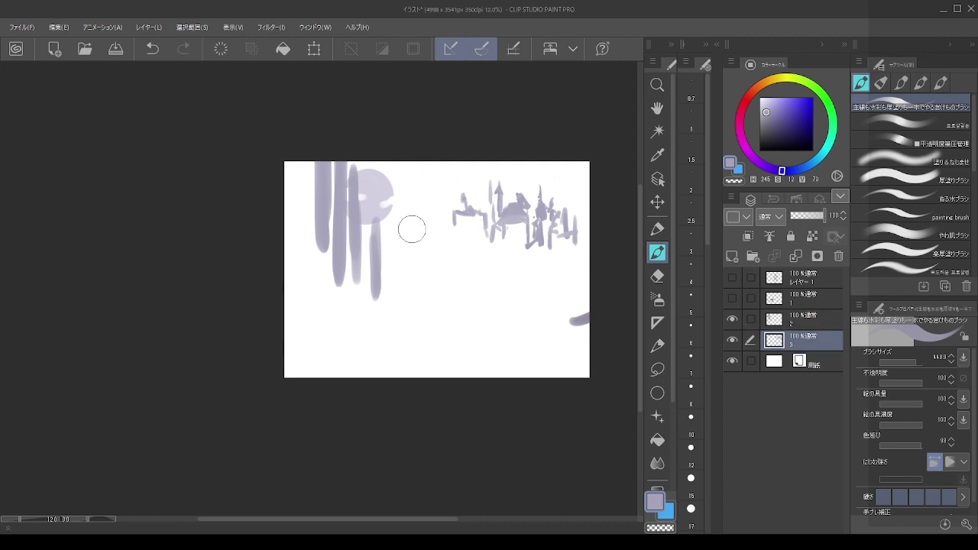
click(657, 369)
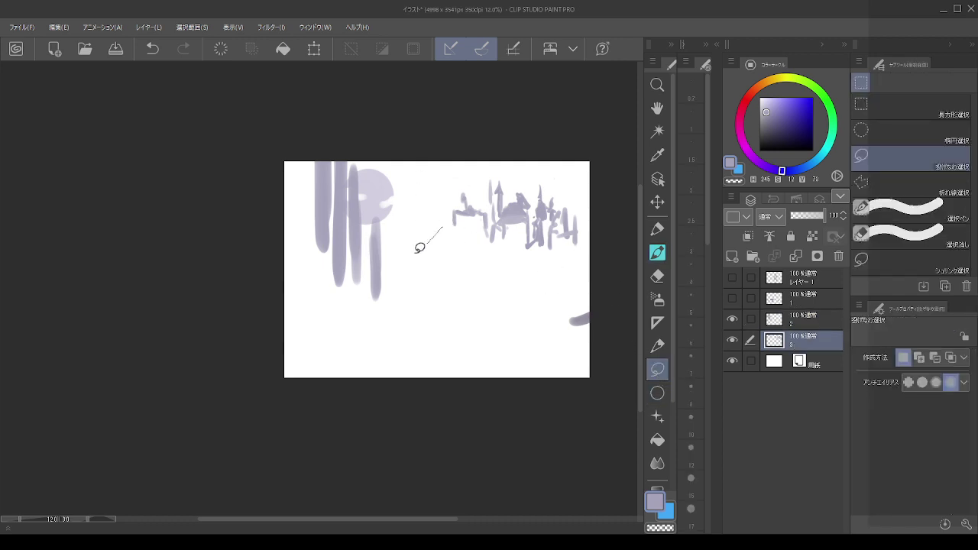
mouse_move(420, 248)
mouse_down()
mouse_move(467, 168)
mouse_move(445, 223)
mouse_up()
click(657, 201)
drag(373, 196, 411, 190)
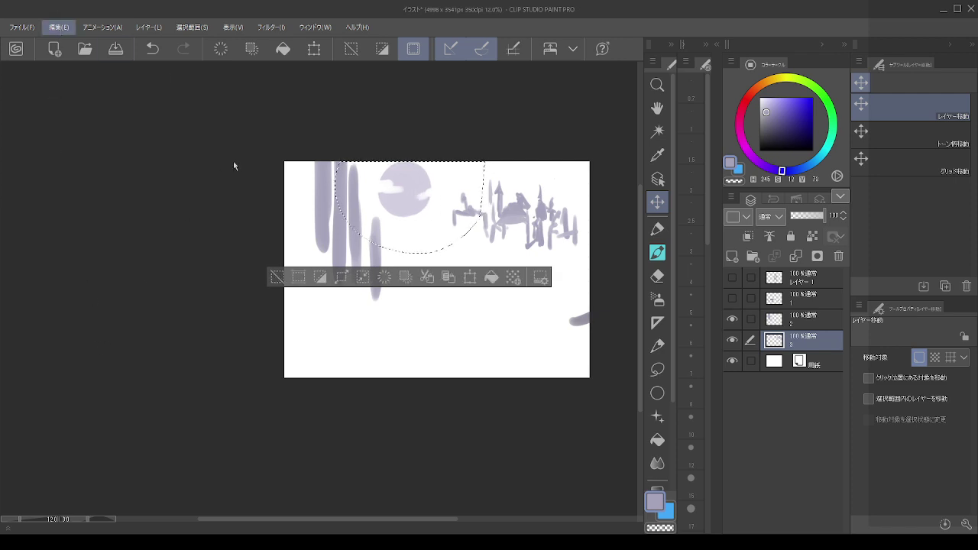
key(ctrl+t)
drag(410, 253, 410, 227)
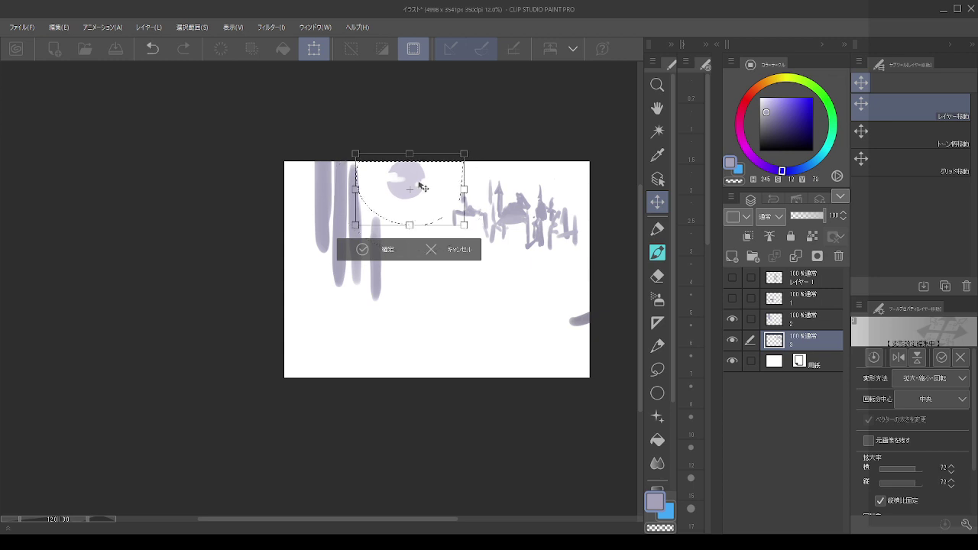
drag(421, 186, 428, 197)
key(Return)
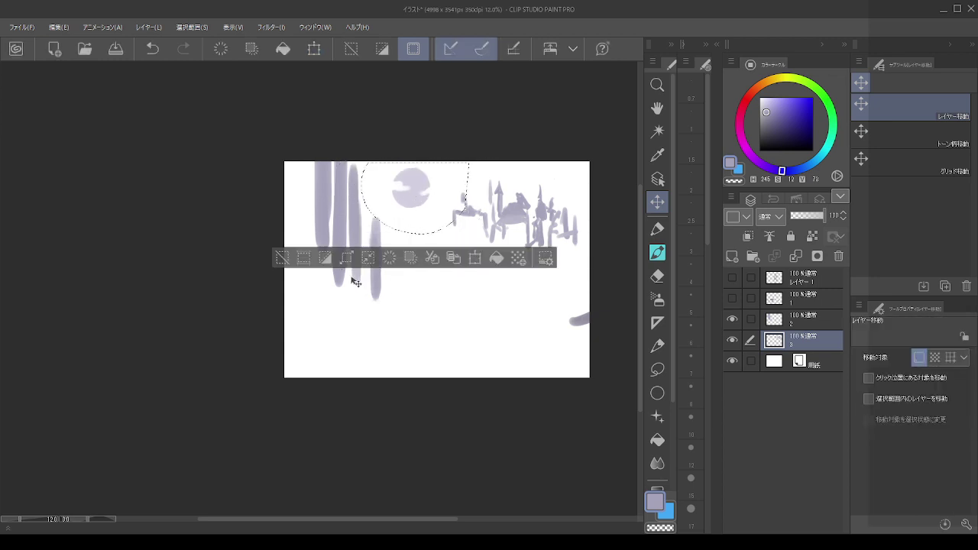
key(ctrl+d)
- On layer 2, brush further lavender vertical strokes up to the left canvas edge, with a long one running down to the lower corner
click(657, 252)
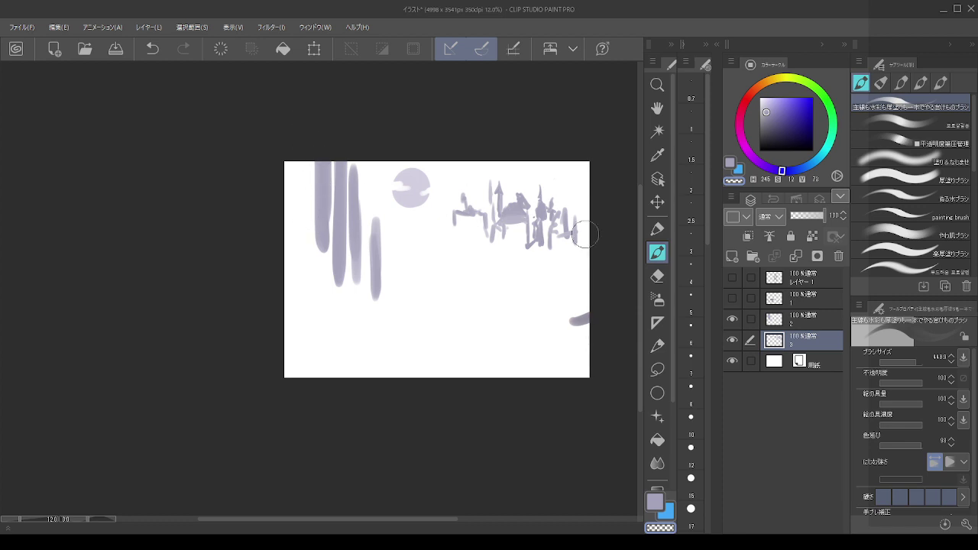
click(797, 325)
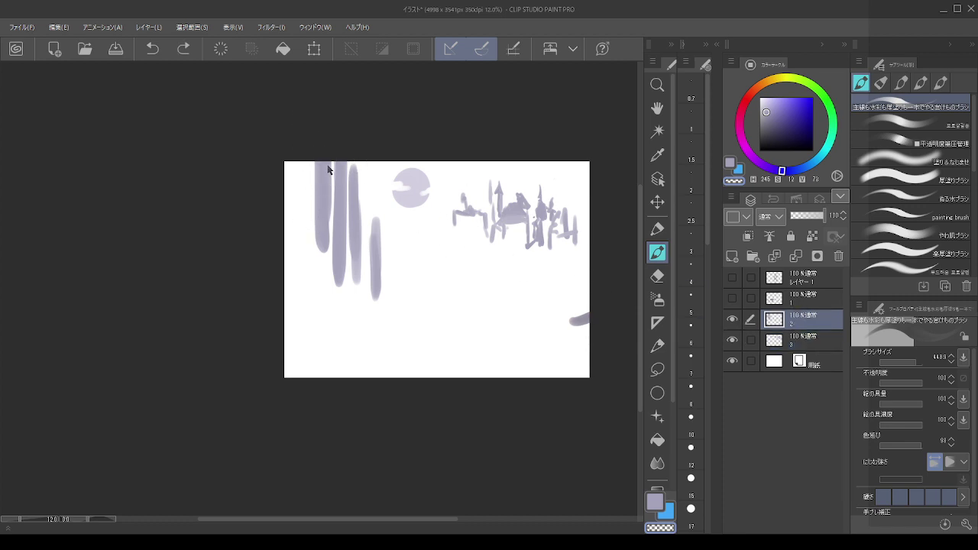
drag(303, 155, 302, 235)
mouse_move(309, 153)
mouse_down()
mouse_move(307, 259)
mouse_move(299, 260)
mouse_up()
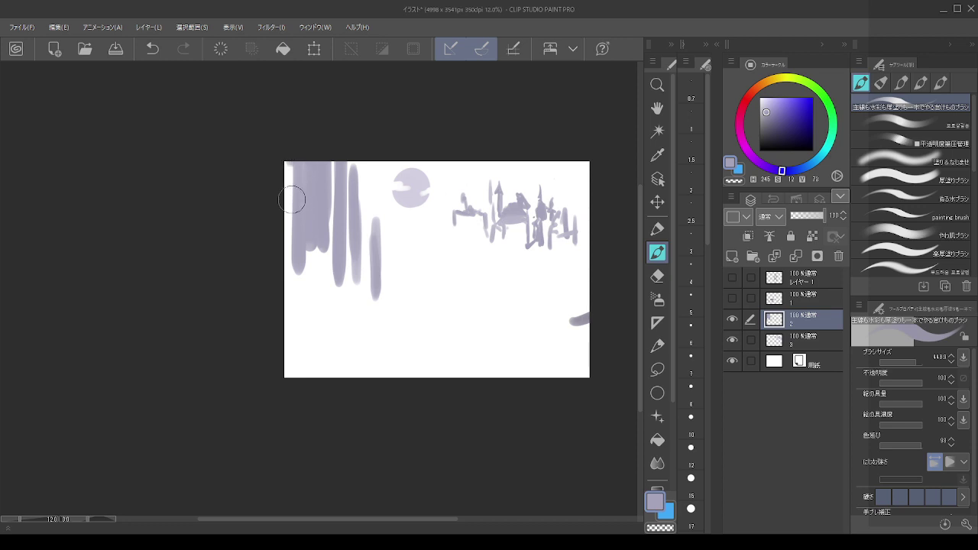
drag(293, 176, 295, 432)
key(ctrl+z)
drag(298, 180, 282, 371)
- Cut back the tops of layer 2's vertical strokes with transparent colour, and add a short lavender dab beside the shortest one
key(c)
mouse_move(297, 197)
mouse_down()
mouse_move(295, 150)
mouse_move(311, 143)
mouse_move(335, 162)
mouse_move(339, 191)
mouse_move(352, 198)
mouse_move(358, 167)
mouse_move(376, 241)
mouse_up()
key(ctrl+z)
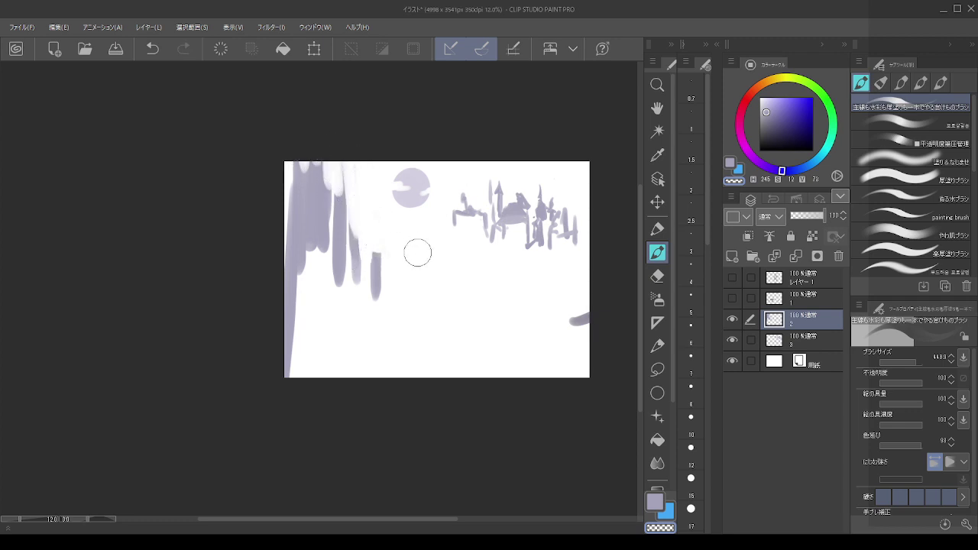
key(c)
mouse_move(387, 278)
mouse_down()
mouse_move(384, 298)
mouse_move(385, 280)
mouse_up()
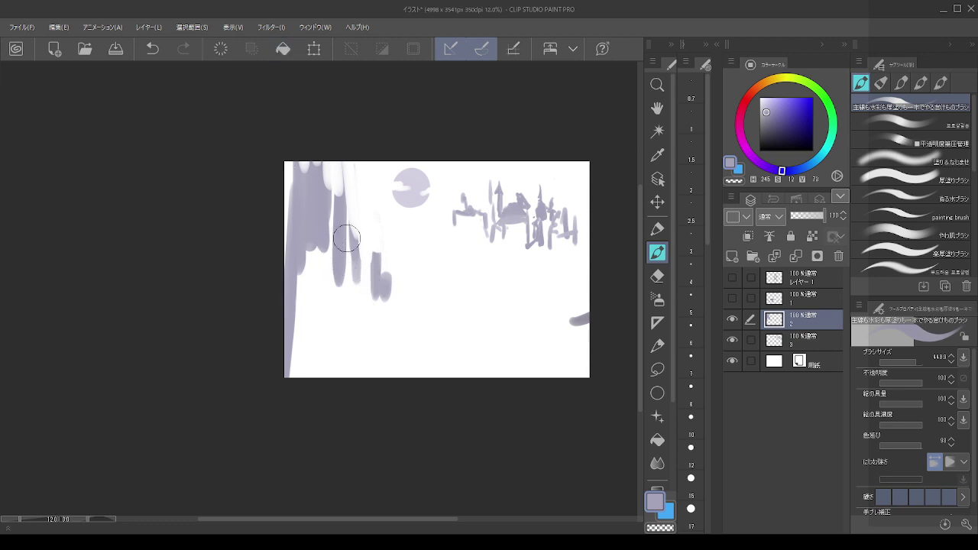
- Show layer 1 and erase its mushroom and small blobs with transparent colour, and erase layer 2's leftover stroke at the right canvas edge
click(801, 298)
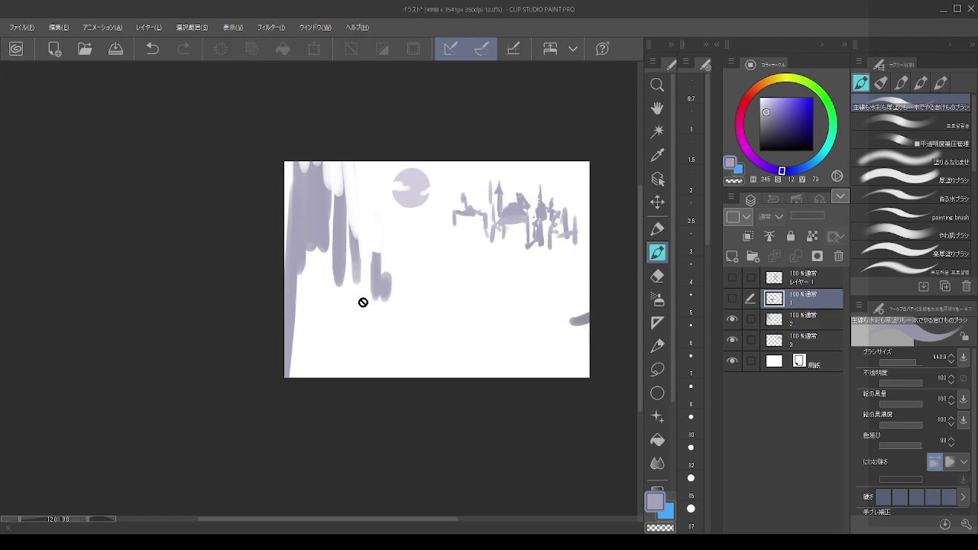
key(alt)
click(763, 130)
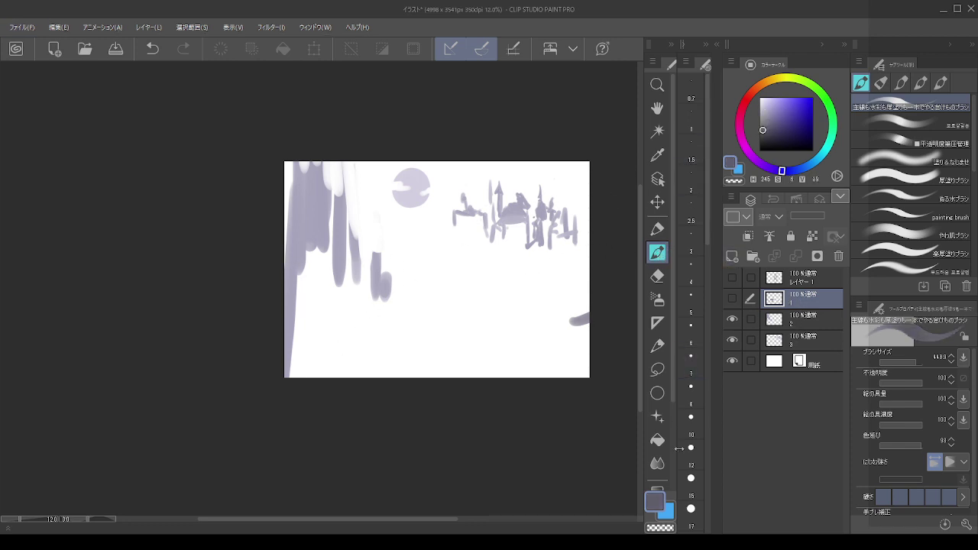
click(733, 299)
key(c)
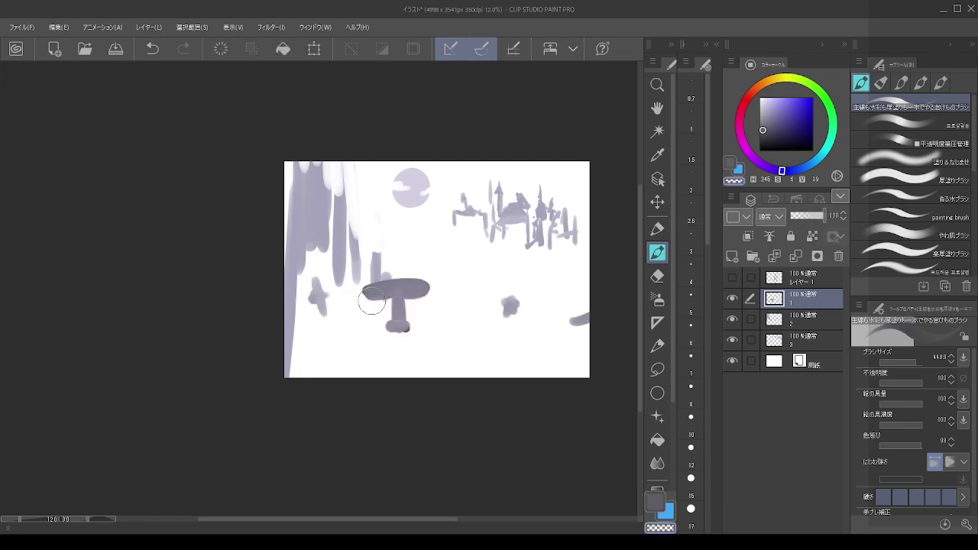
mouse_move(375, 286)
mouse_down()
mouse_move(391, 307)
mouse_move(429, 294)
mouse_move(376, 306)
mouse_move(425, 295)
mouse_move(386, 294)
mouse_move(417, 295)
mouse_move(416, 267)
mouse_move(424, 276)
mouse_move(386, 327)
mouse_up()
key(ctrl+z)
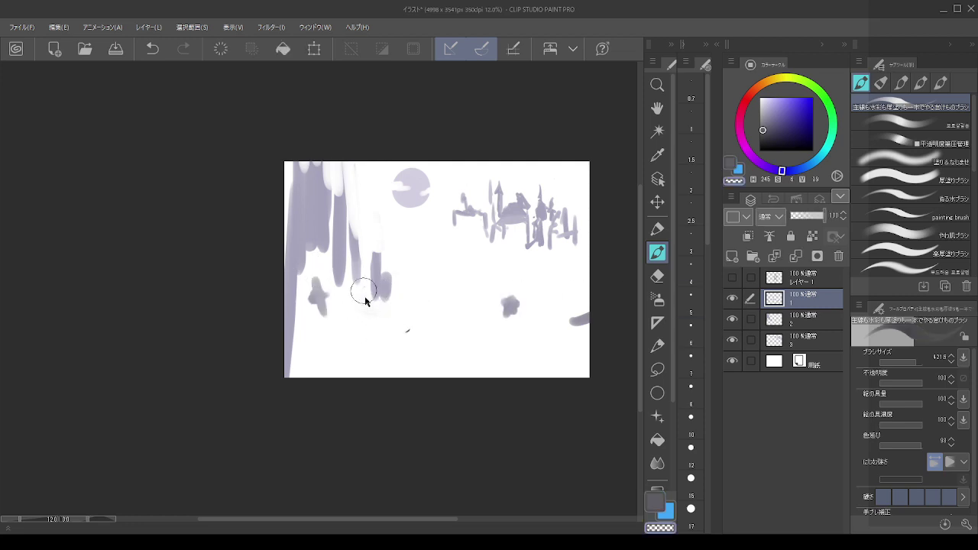
drag(365, 293, 354, 293)
drag(326, 323, 311, 301)
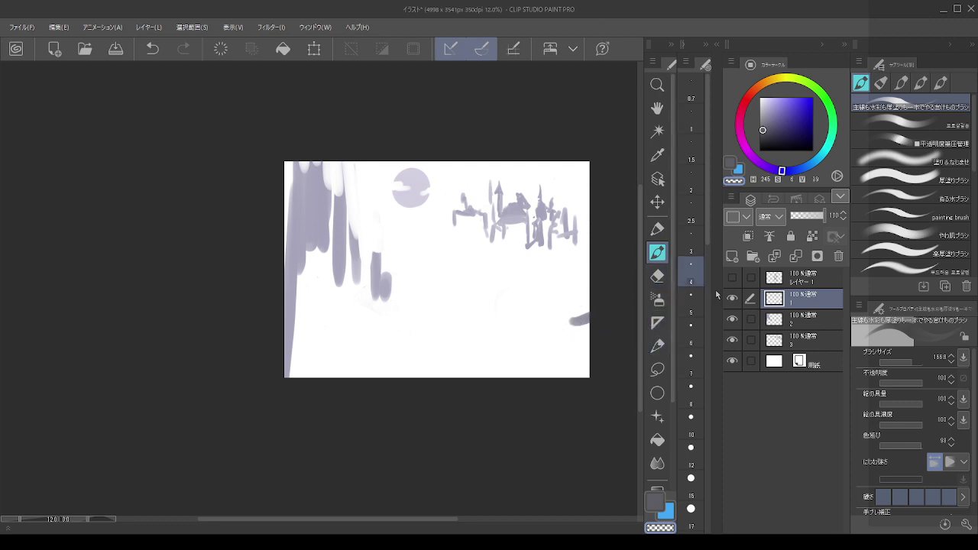
click(795, 318)
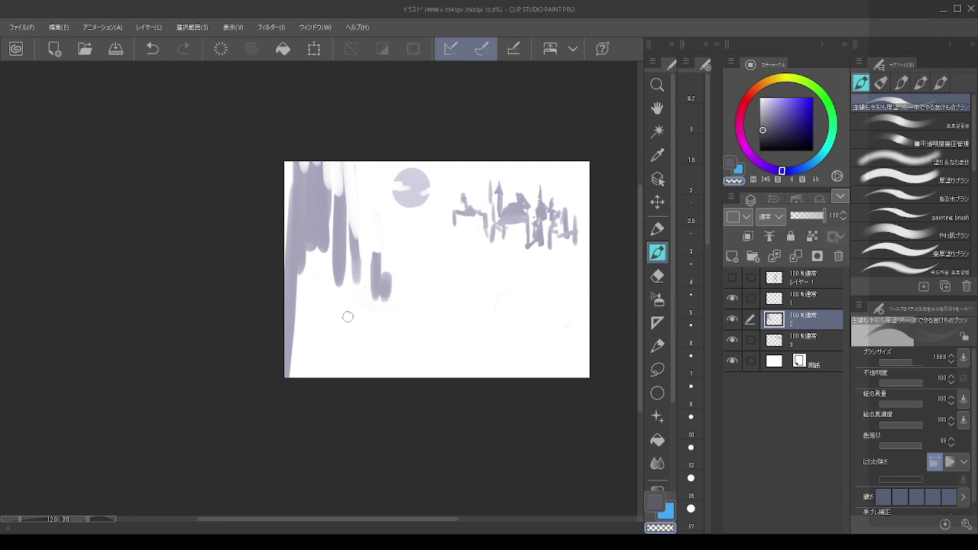
drag(333, 309, 330, 373)
key(ctrl+z)
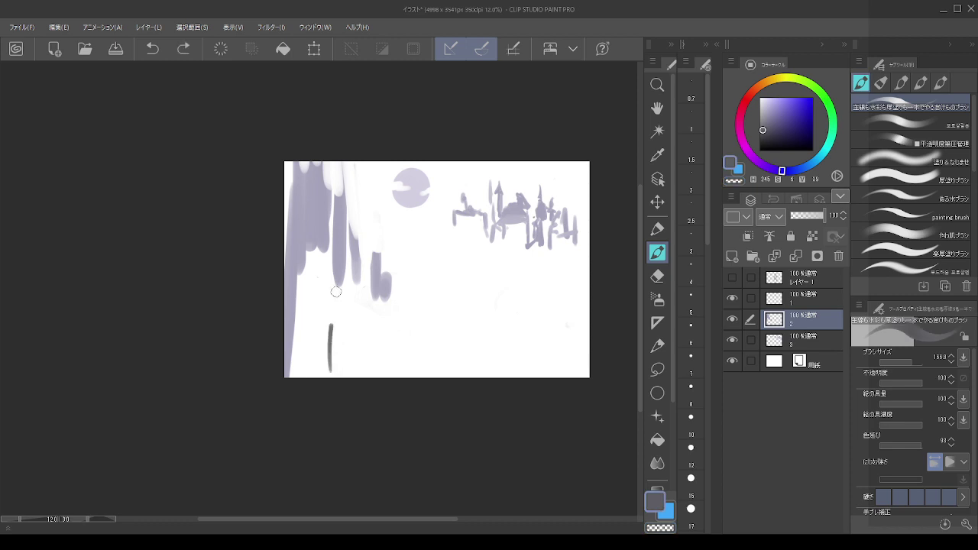
drag(336, 292, 336, 291)
key(ctrl+z)
mouse_move(538, 370)
mouse_down()
mouse_move(571, 227)
mouse_move(570, 247)
mouse_move(571, 237)
mouse_move(566, 138)
mouse_up()
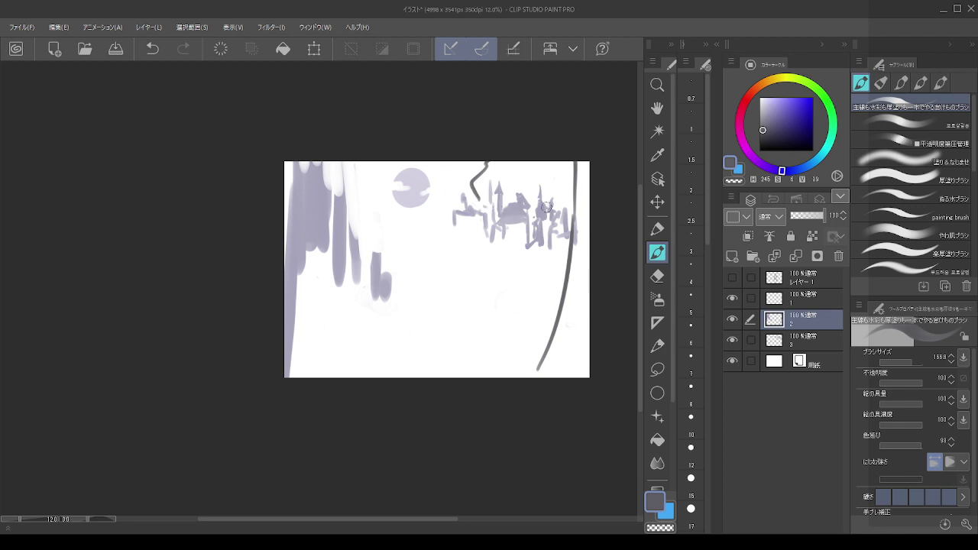
key(ctrl+z)
key(ctrl+z)
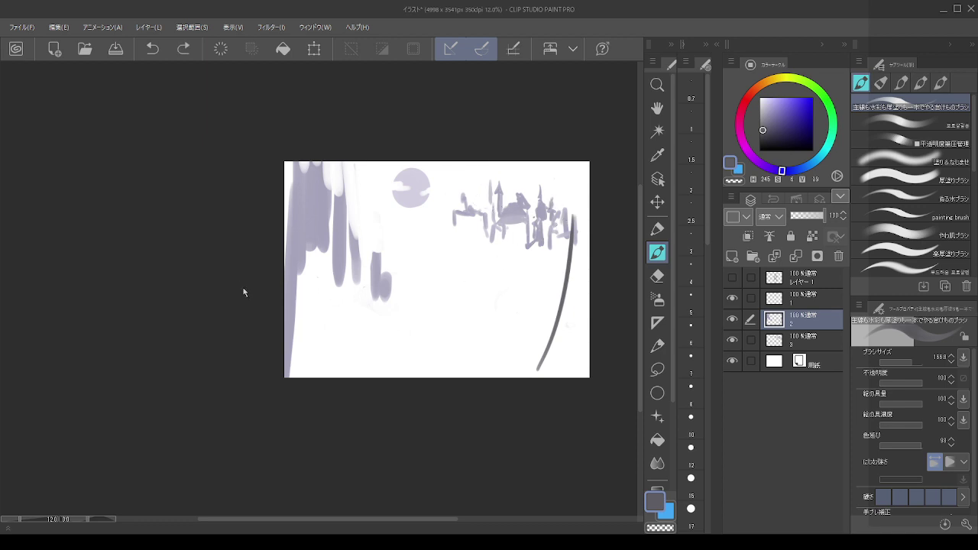
key(ctrl+z)
- On layer 2, sketch the right outline of a foreground tree trunk in dark grey, curving outward at the base into a root
mouse_move(363, 367)
mouse_down()
mouse_move(332, 309)
mouse_move(329, 266)
mouse_move(341, 170)
mouse_move(328, 272)
mouse_move(351, 152)
mouse_move(372, 120)
mouse_up()
drag(341, 182, 326, 348)
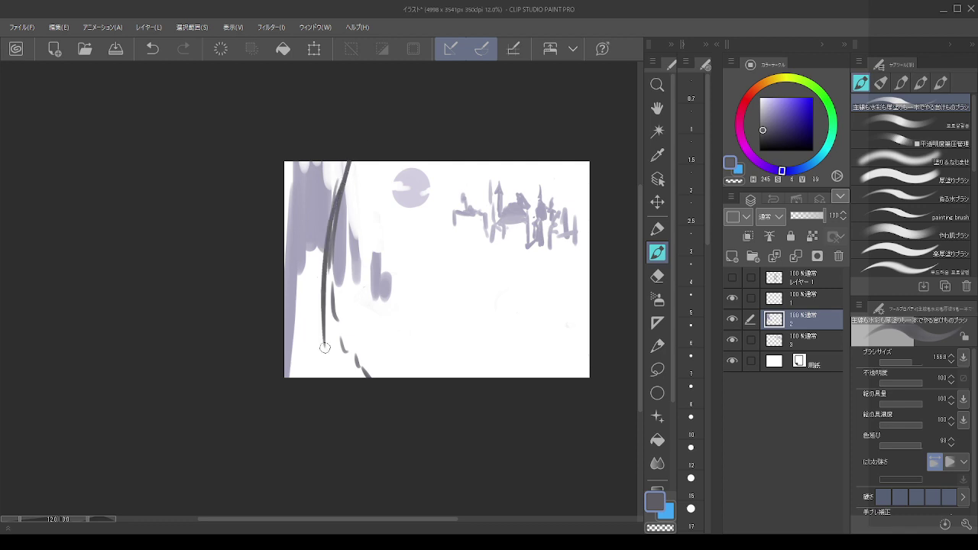
key(ctrl+z)
key(ctrl+z)
key(ctrl+z)
key(ctrl+z)
drag(332, 253, 339, 345)
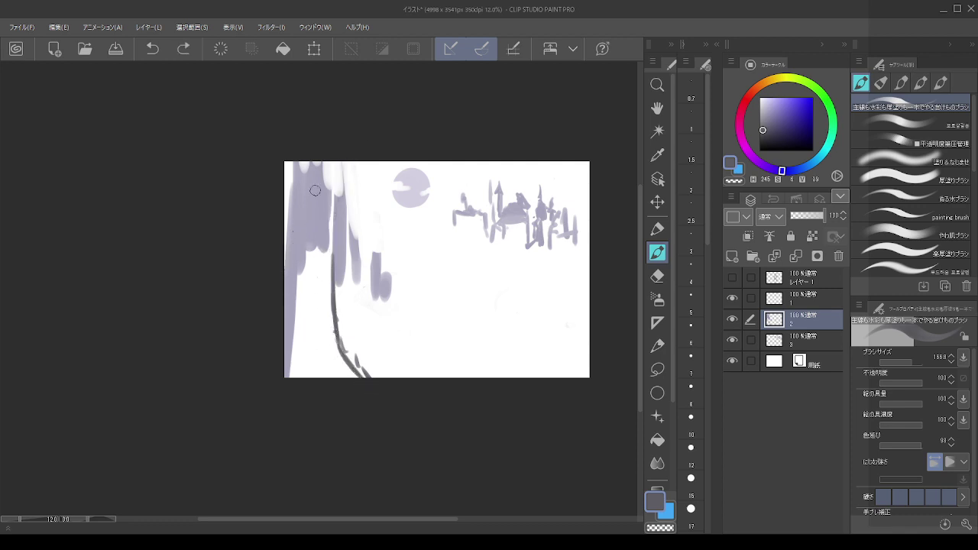
- Sketch the trunk's left outline and branching roots in dark grey, and extend the right outline up toward the upper canvas edge
drag(318, 178, 301, 312)
key(ctrl+z)
mouse_move(312, 180)
mouse_down()
mouse_move(304, 268)
mouse_move(277, 314)
mouse_up()
drag(303, 255, 299, 307)
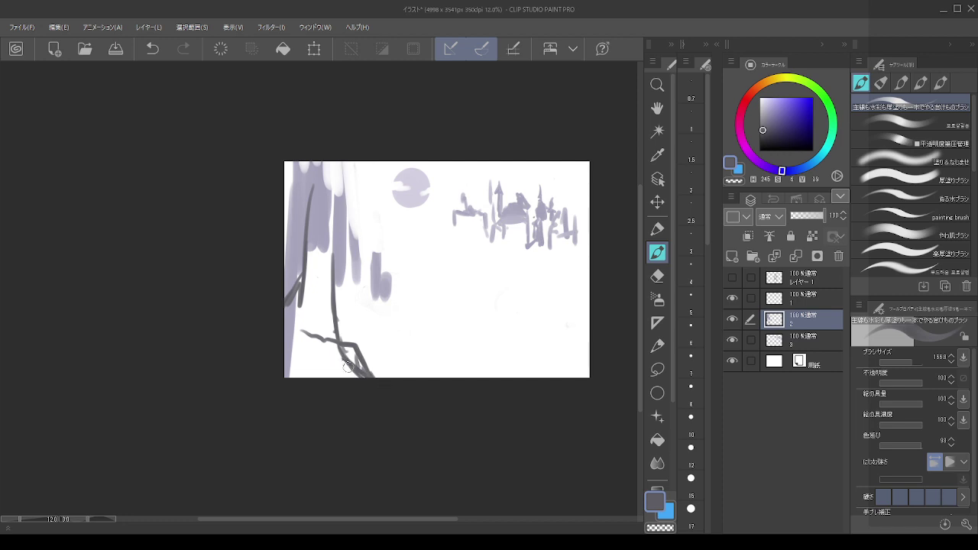
mouse_move(332, 276)
mouse_down()
mouse_move(334, 193)
mouse_move(333, 281)
mouse_up()
key(ctrl+z)
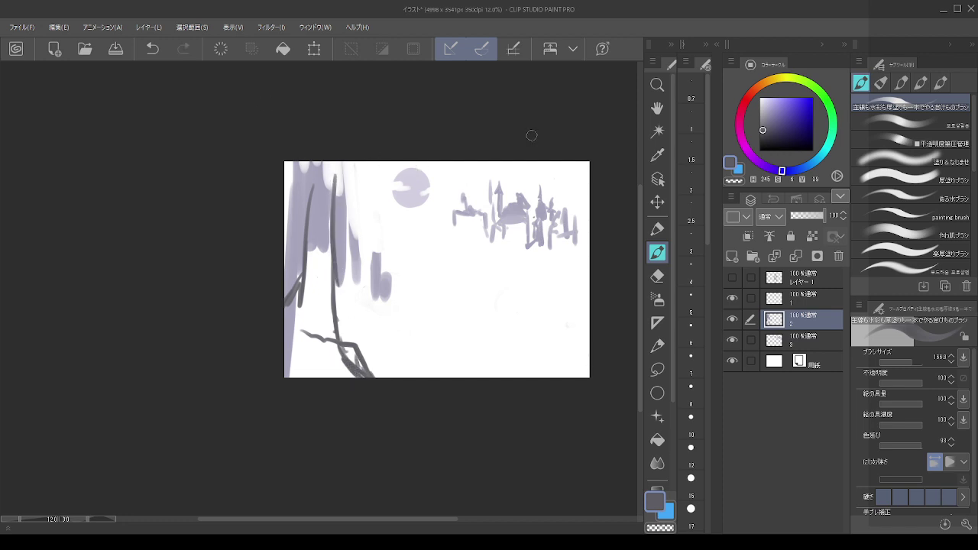
- Choose a muted violet and dab round foliage blobs beside and below the moon on layer 2
click(773, 114)
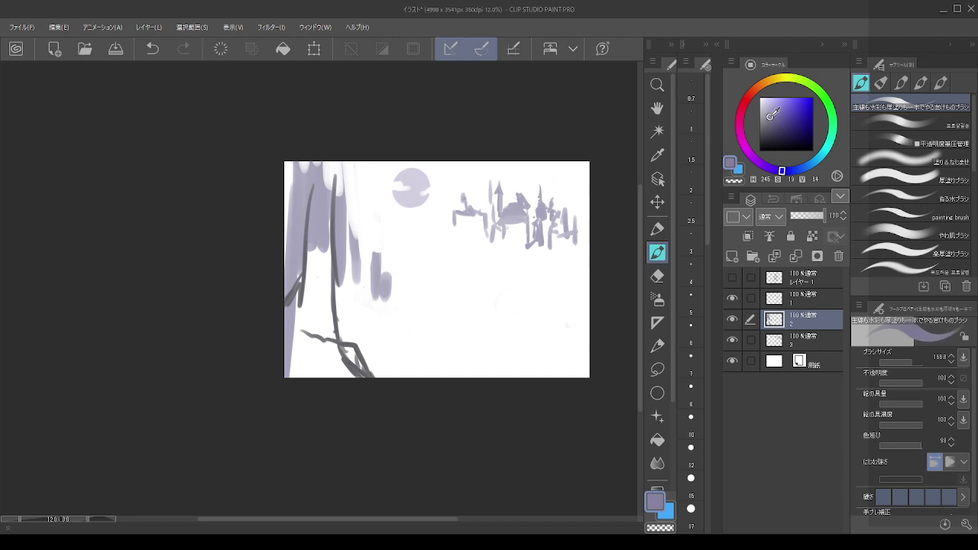
click(374, 198)
click(416, 214)
click(397, 231)
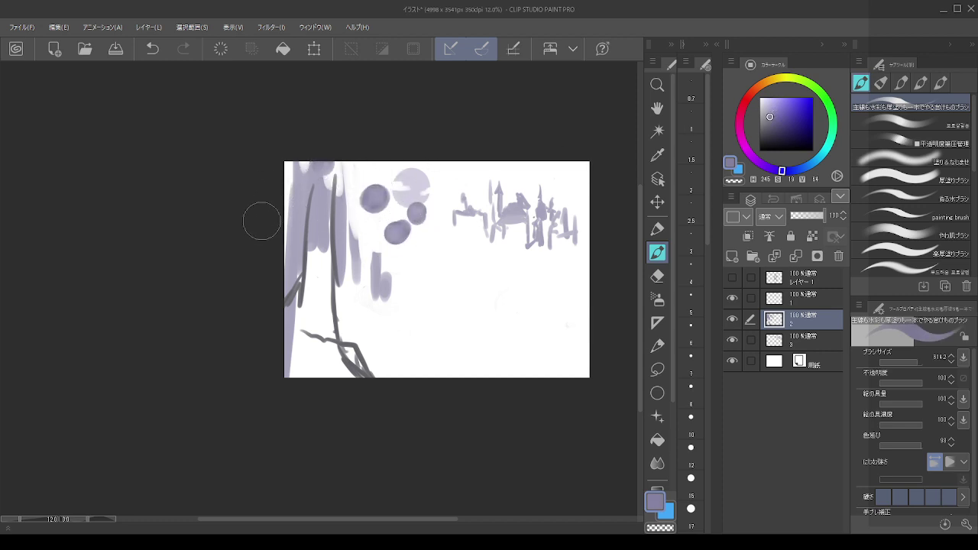
- Sample a mid grey-violet from the trunk outline and fill the trunk between its outlines with long vertical strokes
alt+click(336, 206)
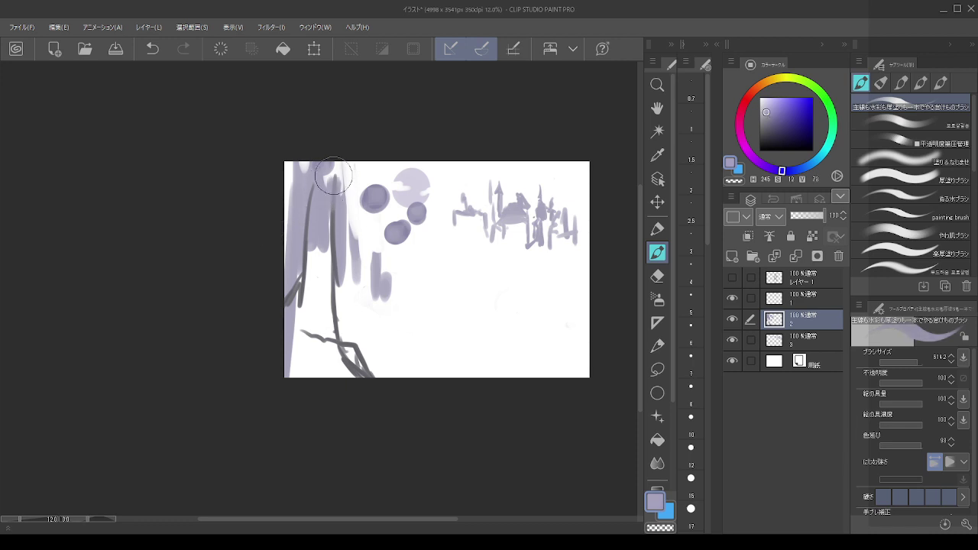
drag(334, 176, 326, 249)
key(ctrl+z)
alt+click(336, 237)
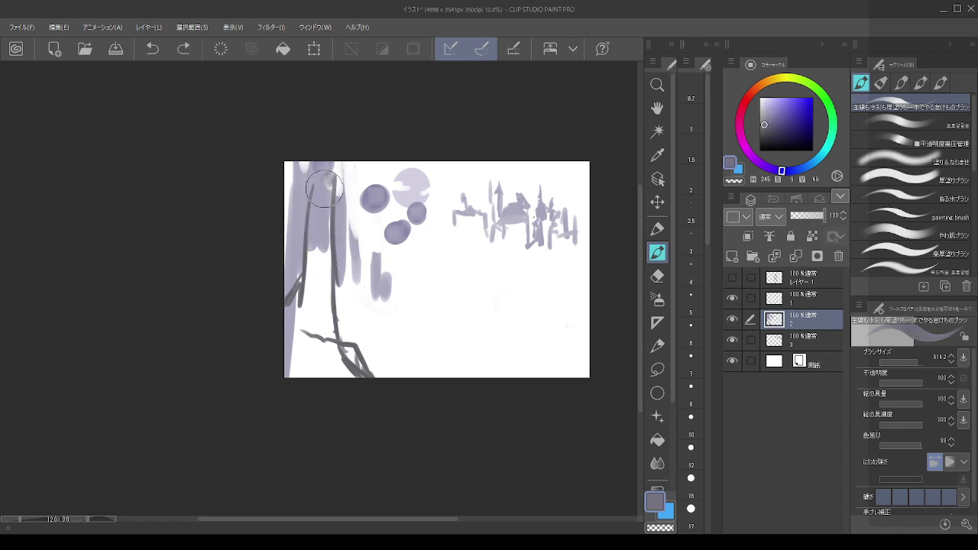
drag(327, 186, 329, 318)
mouse_move(314, 190)
mouse_down()
mouse_move(323, 194)
mouse_move(309, 221)
mouse_move(316, 320)
mouse_up()
key(bracketleft)
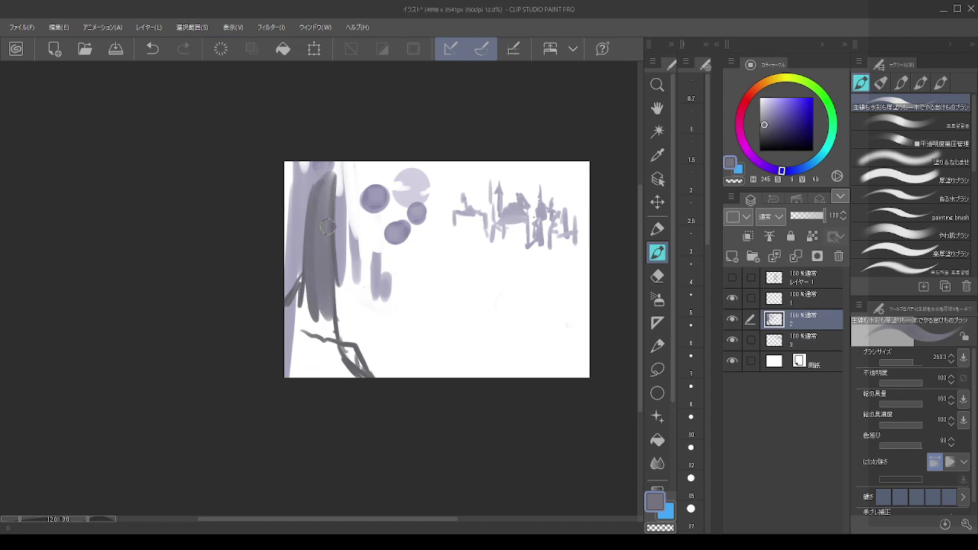
drag(327, 174, 328, 321)
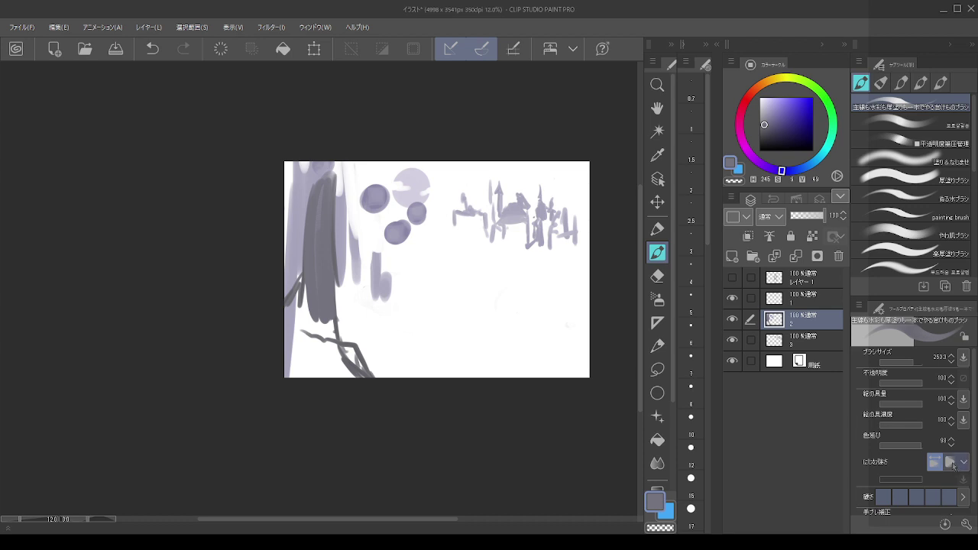
- Switch the brush's blur strength mode and paint grey-violet strokes down the trunk and out into branching roots
click(952, 463)
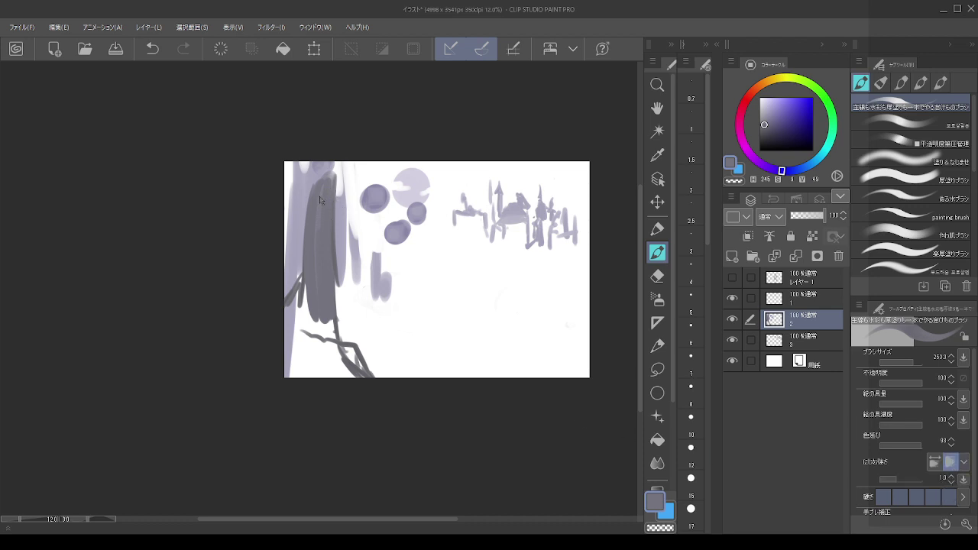
drag(322, 174, 316, 271)
mouse_move(324, 345)
mouse_down()
mouse_move(298, 298)
mouse_move(302, 373)
mouse_move(332, 359)
mouse_up()
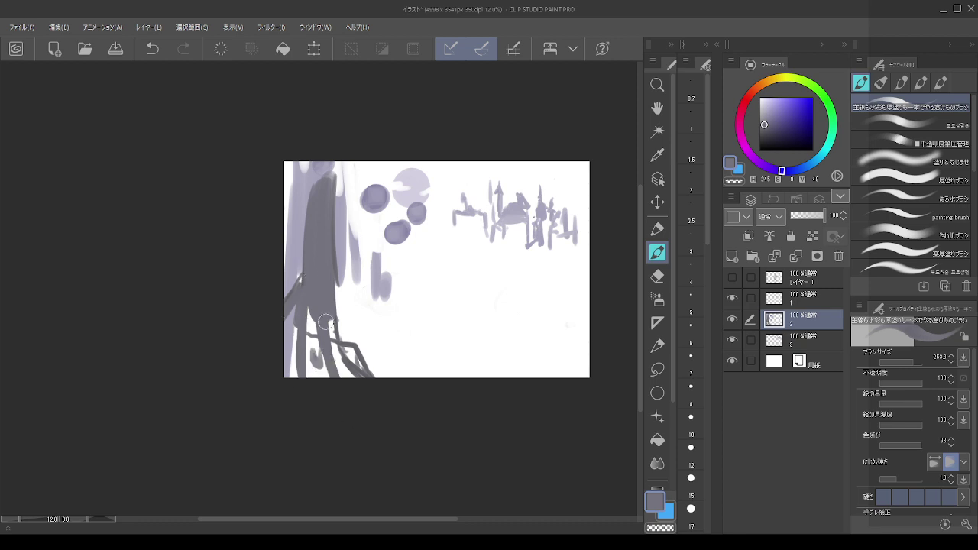
drag(327, 321, 353, 366)
alt+click(356, 350)
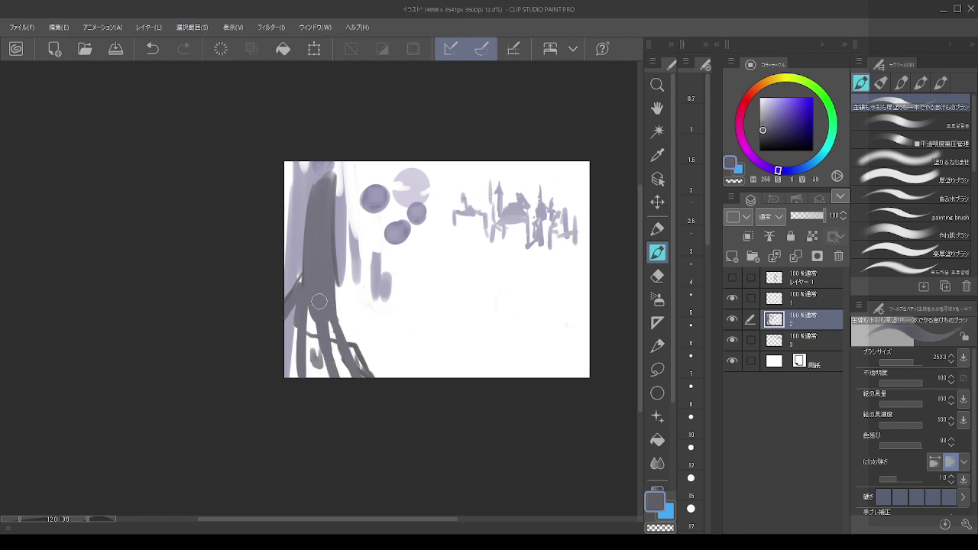
mouse_move(319, 302)
mouse_down()
mouse_move(355, 374)
mouse_move(305, 307)
mouse_move(265, 364)
mouse_up()
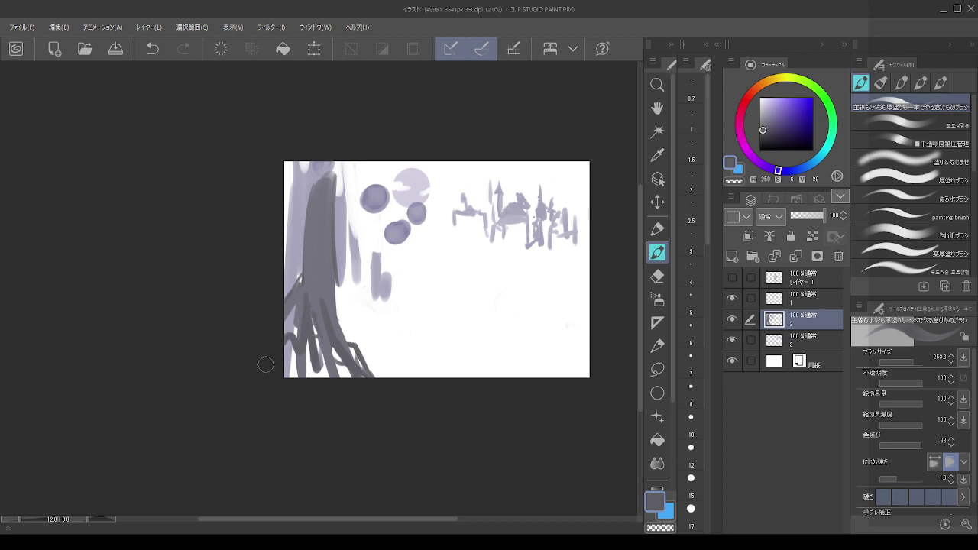
- Draw grey branches from the trunk's upper end, one arching over the foliage blobs and another reaching toward the left canvas edge
mouse_move(322, 203)
mouse_down()
mouse_move(354, 158)
mouse_move(336, 176)
mouse_move(336, 162)
mouse_move(376, 196)
mouse_move(408, 179)
mouse_move(419, 205)
mouse_up()
key(ctrl+z)
key(ctrl+z)
alt+click(312, 259)
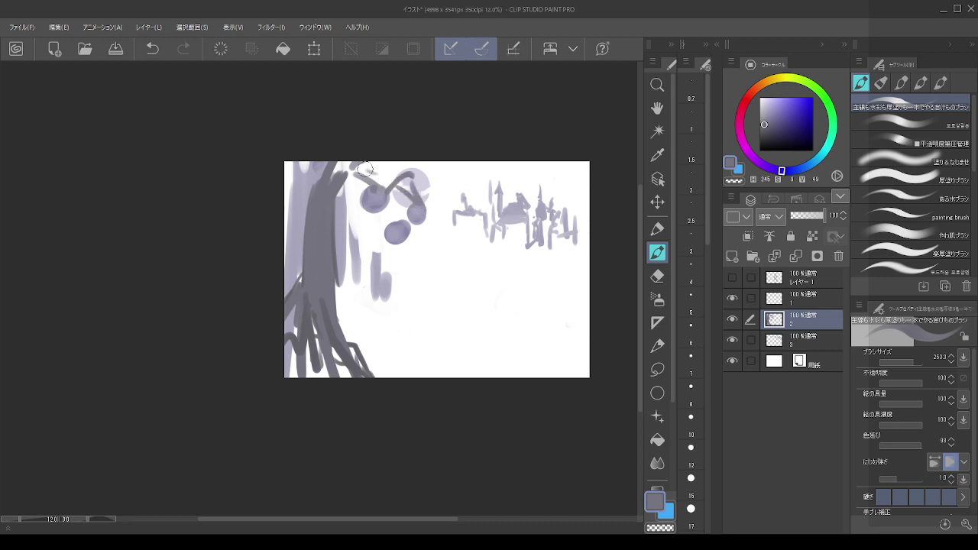
drag(317, 183, 293, 200)
- Fill the gaps between the roots with a larger grey-violet brush, forming a solid trunk base that flares outward
mouse_move(303, 278)
mouse_down()
mouse_move(321, 294)
mouse_move(299, 313)
mouse_move(284, 400)
mouse_up()
key(bracketleft)
key(bracketleft)
key(bracketleft)
key(bracketleft)
key(bracketleft)
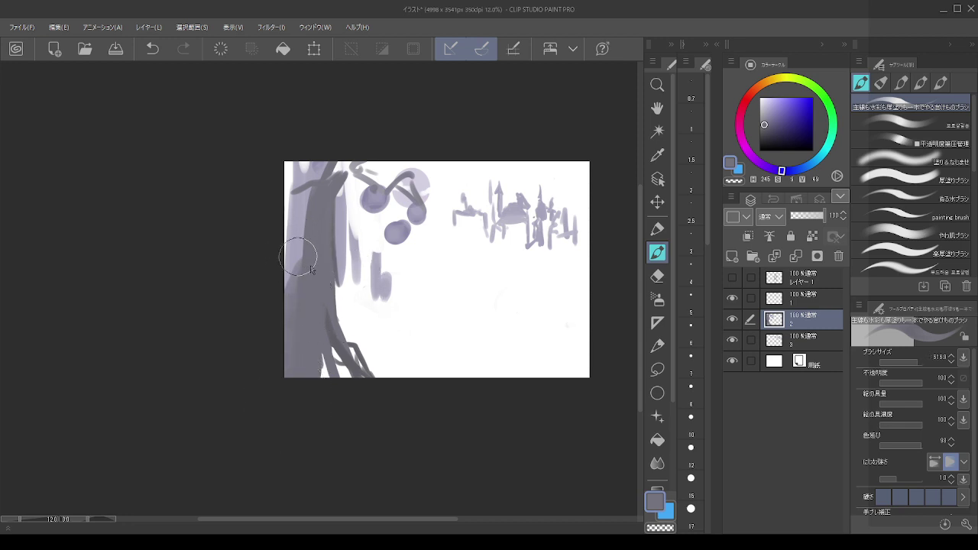
drag(323, 257, 372, 386)
mouse_move(333, 318)
mouse_down()
mouse_move(343, 387)
mouse_move(335, 405)
mouse_up()
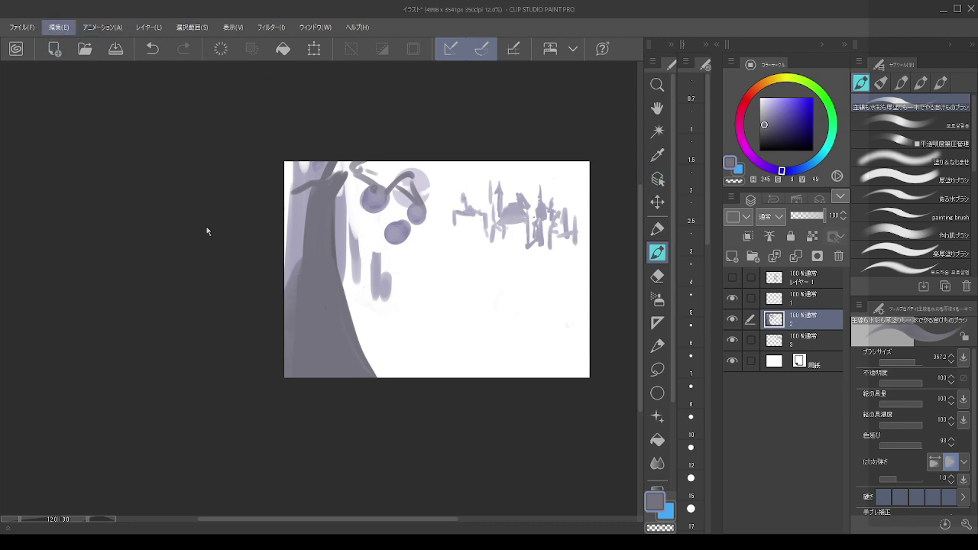
- Scale the tree drawing on layer 2 down to 81% and place it in the canvas's lower-left corner
key(ctrl+t)
drag(436, 161, 430, 196)
drag(406, 251, 377, 257)
mouse_move(380, 254)
mouse_down()
mouse_move(378, 244)
mouse_move(380, 257)
mouse_up()
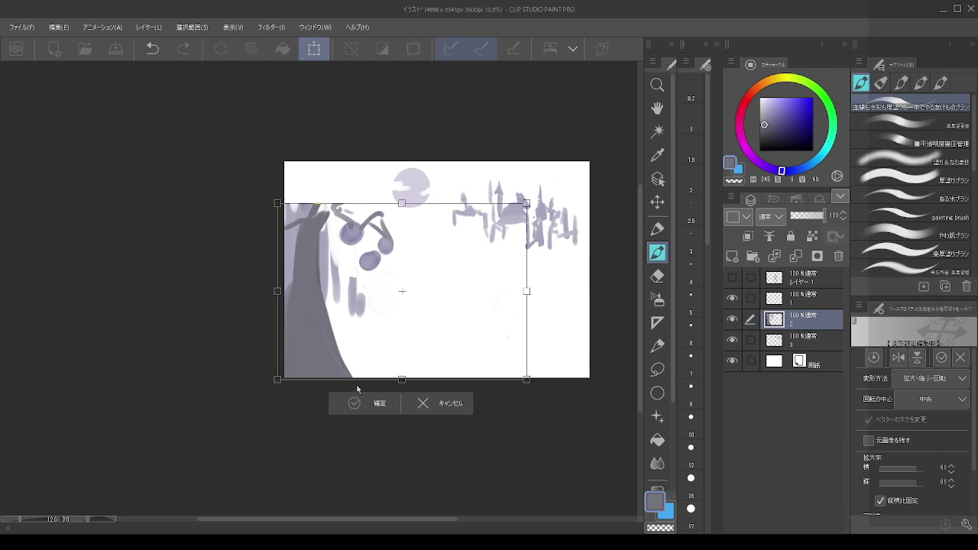
click(353, 401)
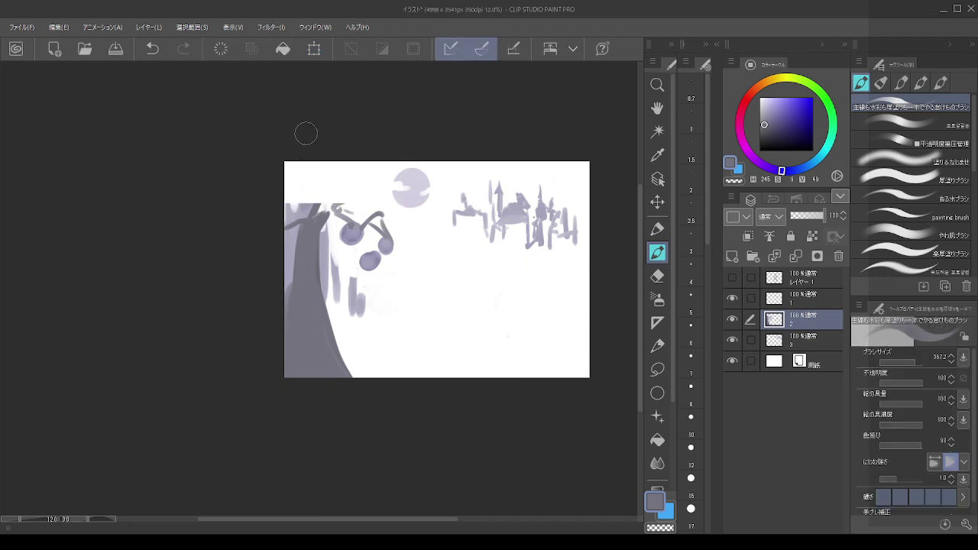
- Move the moon and castle on layer 3 slightly down and scale them down proportionally
click(797, 341)
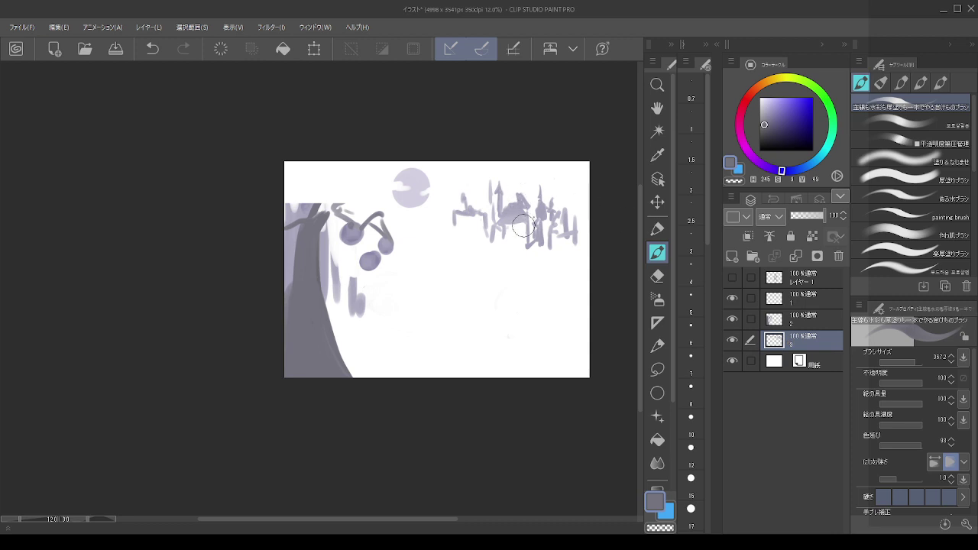
click(657, 202)
drag(540, 228, 537, 247)
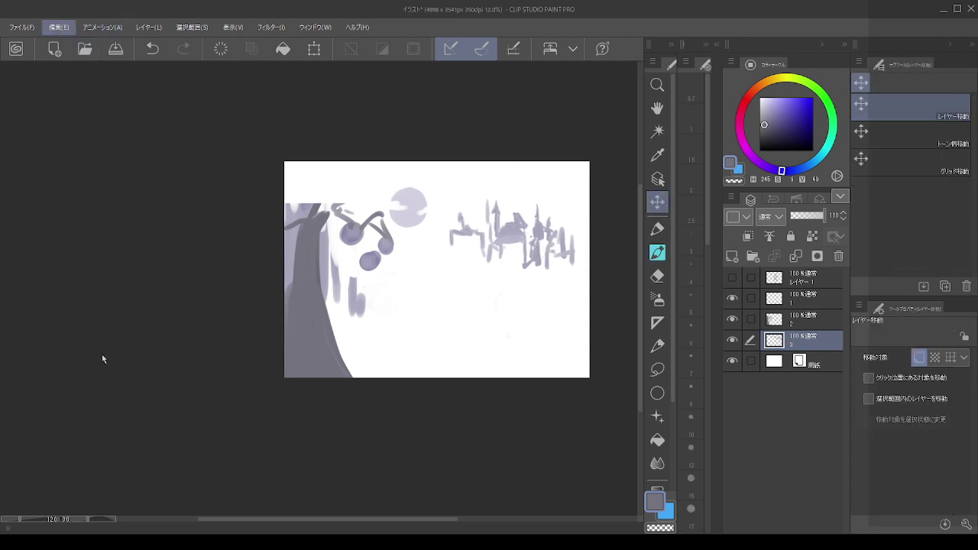
click(240, 163)
drag(575, 228, 526, 247)
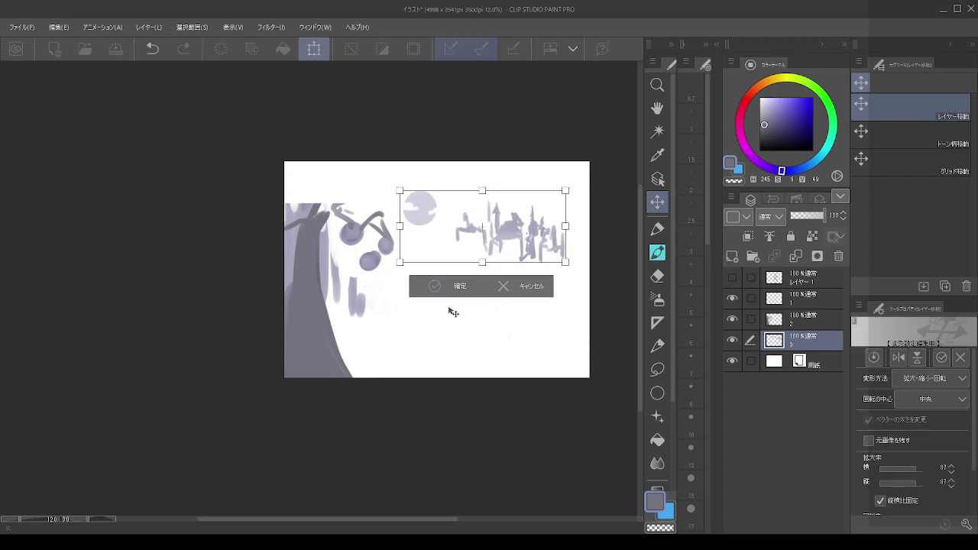
key(Return)
- Carve out the trunk's interior on layer 2 with transparent brush strokes, leaving dark edges along both sides
click(656, 276)
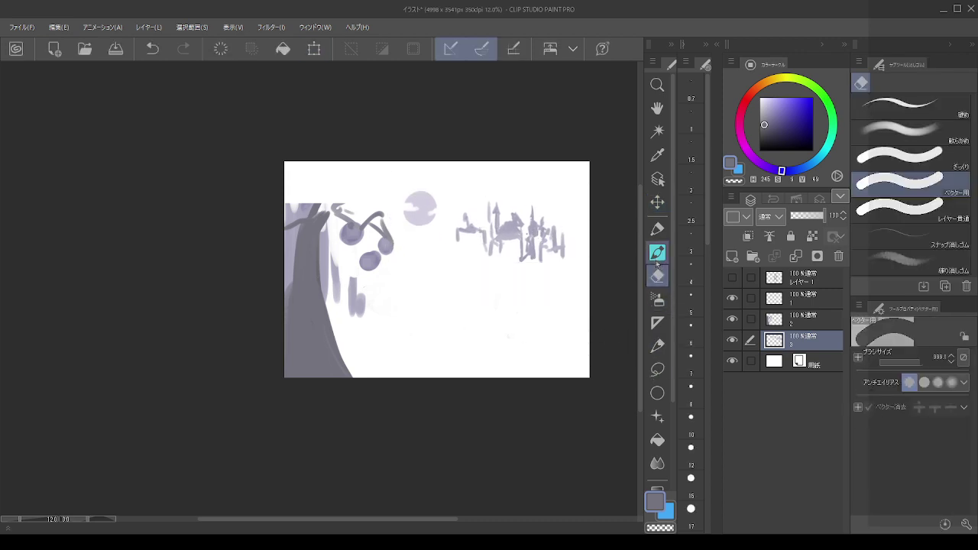
click(656, 259)
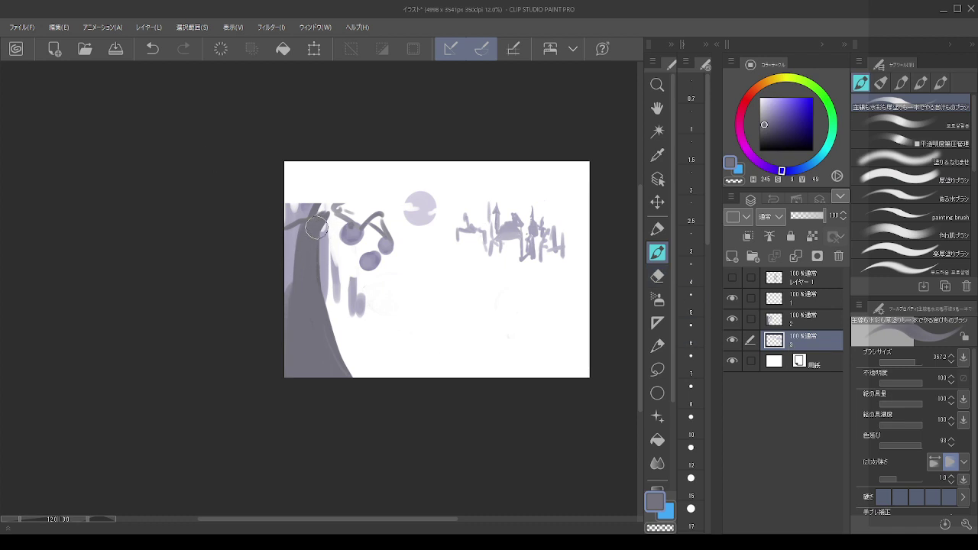
alt+click(315, 225)
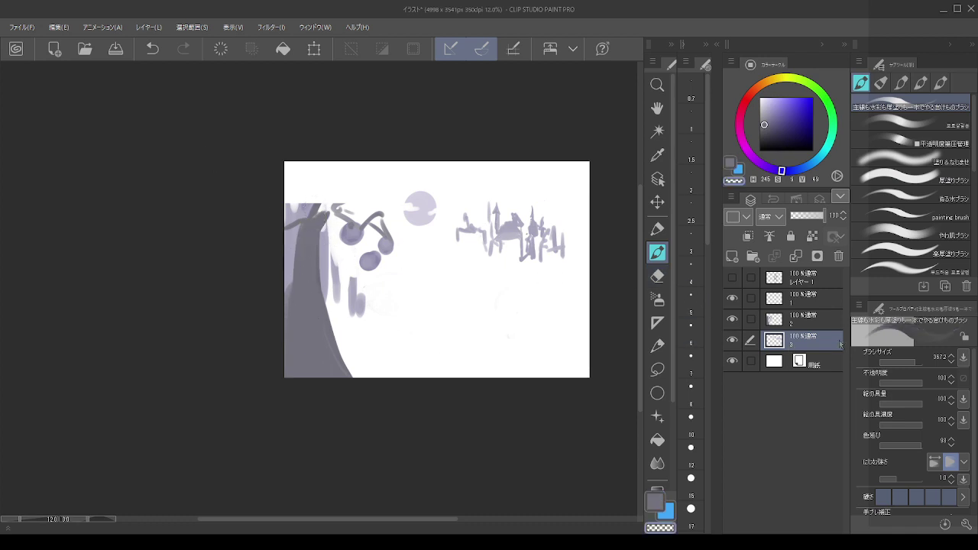
click(808, 319)
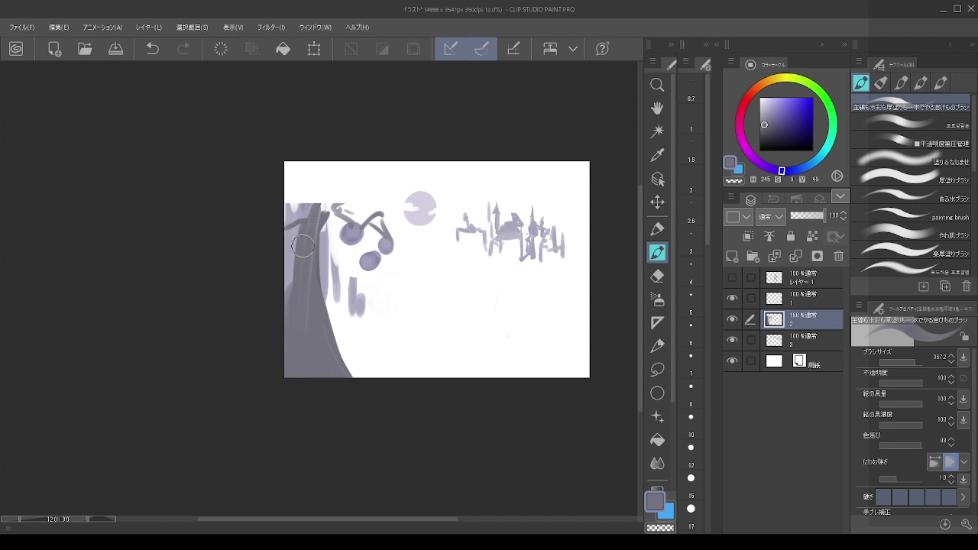
alt+click(303, 321)
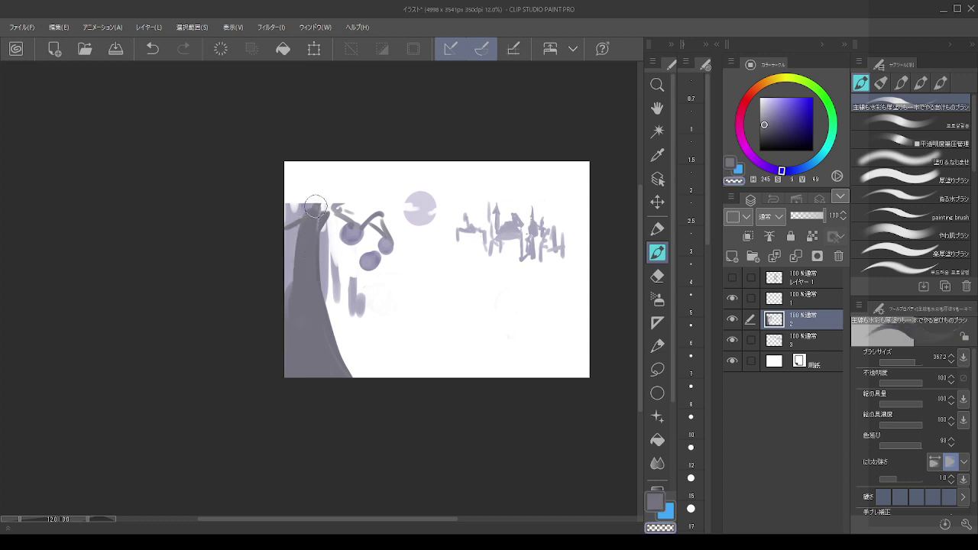
drag(316, 207, 318, 373)
drag(311, 333, 328, 363)
alt+click(326, 326)
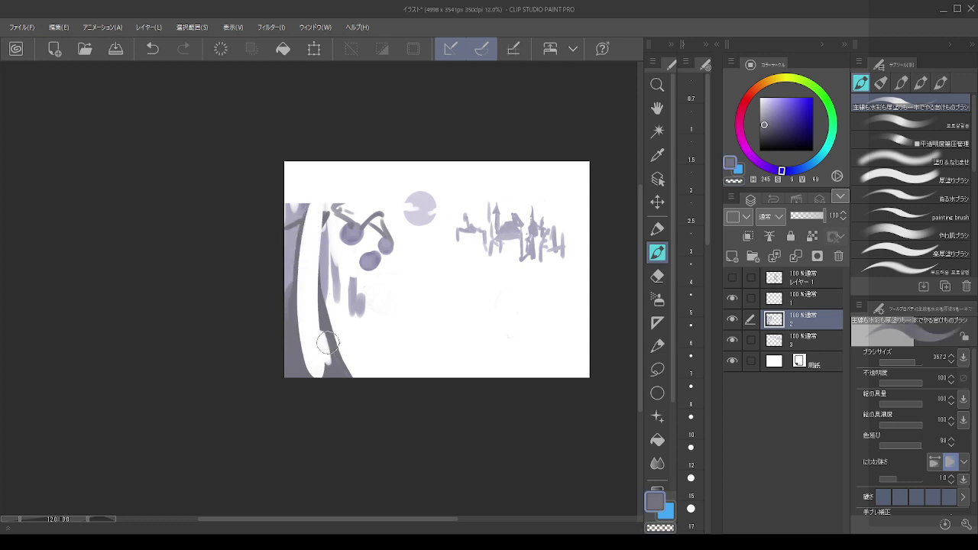
drag(313, 270, 329, 379)
key(ctrl+z)
- Draw branches spreading from the trunk's upper end and add violet foliage blobs above the trunk and over the moon
mouse_move(324, 226)
mouse_down()
mouse_move(323, 214)
mouse_move(321, 324)
mouse_up()
mouse_move(306, 221)
mouse_down()
mouse_move(335, 156)
mouse_move(338, 170)
mouse_up()
alt+click(363, 236)
mouse_move(374, 202)
mouse_down()
mouse_move(353, 193)
mouse_move(317, 184)
mouse_move(327, 242)
mouse_move(315, 193)
mouse_move(280, 161)
mouse_move(305, 211)
mouse_move(288, 203)
mouse_move(366, 179)
mouse_move(440, 192)
mouse_move(410, 196)
mouse_move(429, 184)
mouse_move(401, 212)
mouse_up()
key(c)
alt+click(317, 193)
alt+click(375, 222)
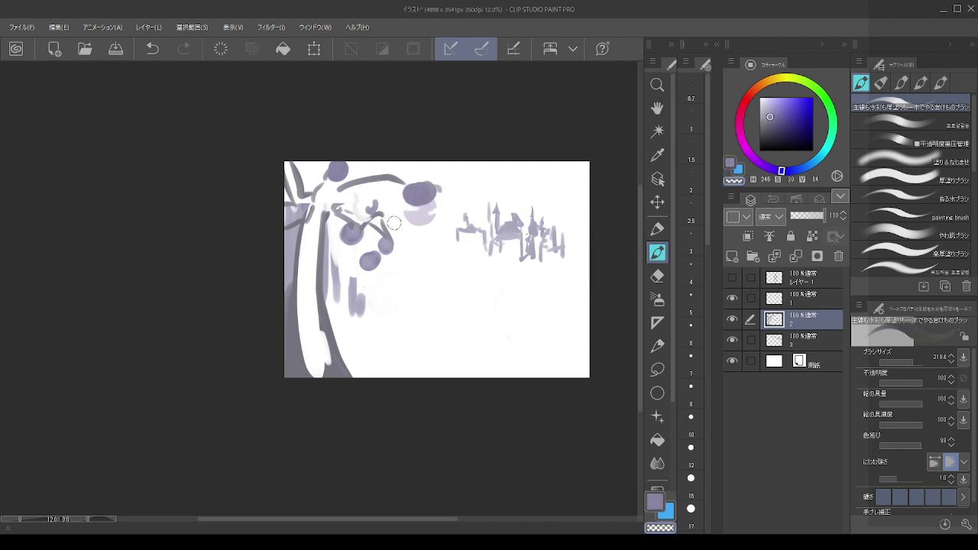
mouse_move(481, 340)
mouse_down()
mouse_move(439, 337)
mouse_move(511, 314)
mouse_move(447, 328)
mouse_move(506, 333)
mouse_up()
key(ctrl+z)
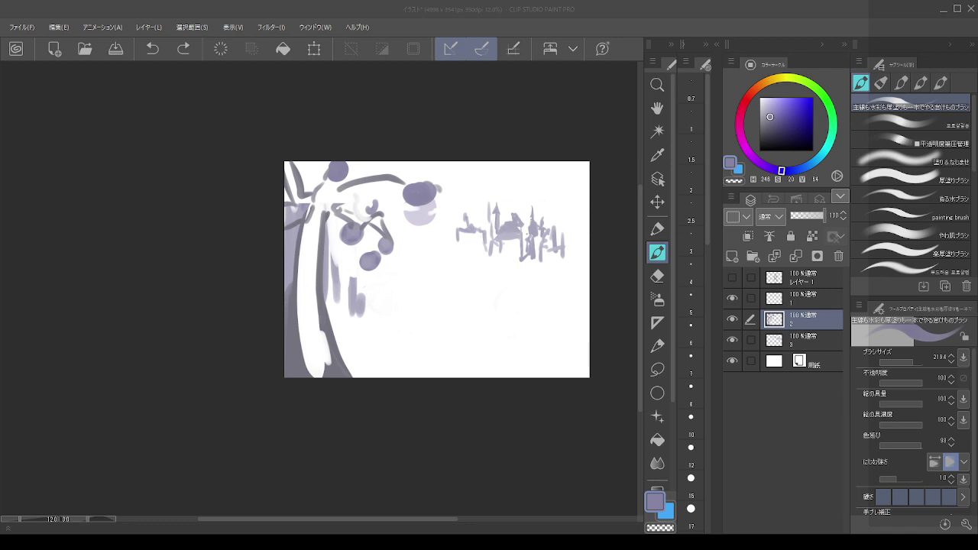
- Erase the entire tree drawing from layer 2 with the large eraser
click(657, 276)
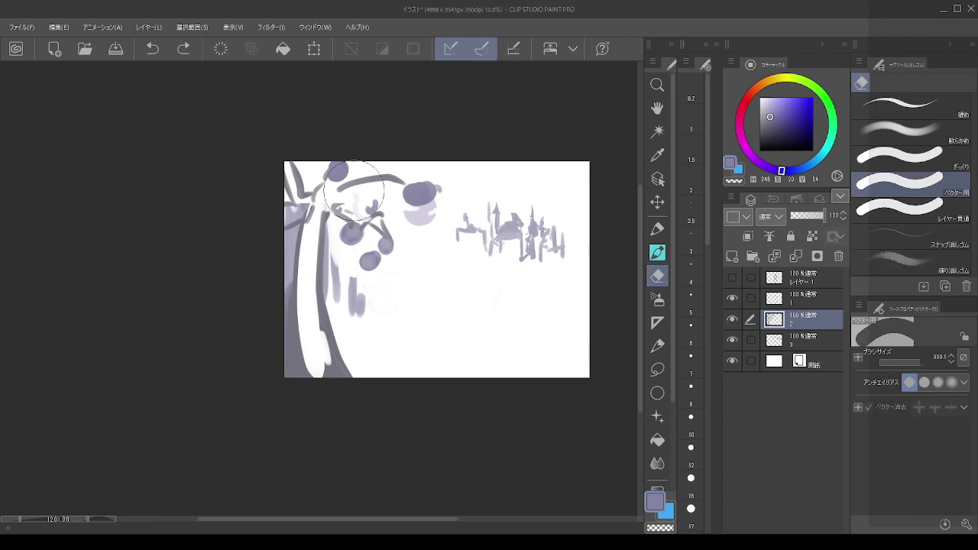
mouse_move(354, 190)
mouse_down()
mouse_move(286, 292)
mouse_move(287, 139)
mouse_move(317, 411)
mouse_move(325, 163)
mouse_move(356, 328)
mouse_move(415, 148)
mouse_move(383, 272)
mouse_move(447, 197)
mouse_move(463, 223)
mouse_up()
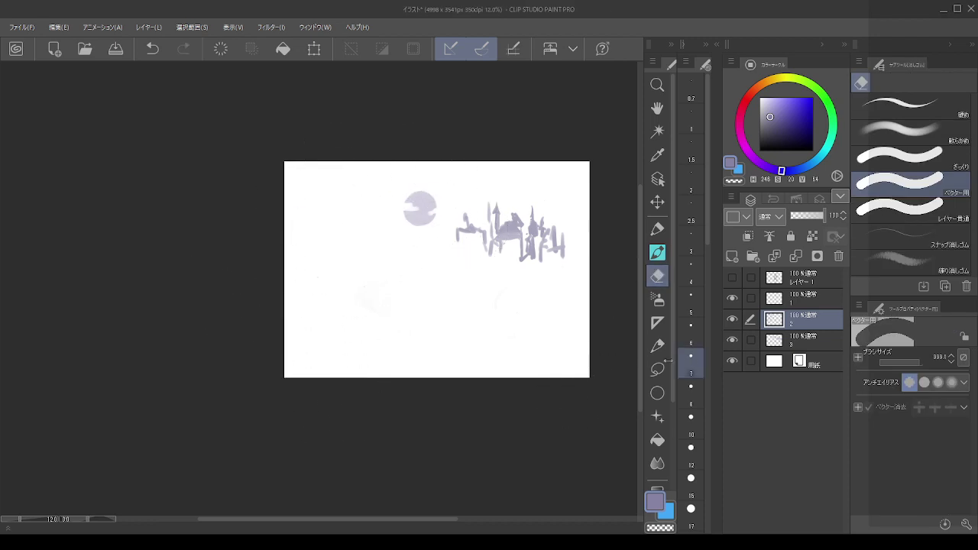
- Delete the layer named 1 and return to layer 2 with the brush
click(791, 302)
click(809, 339)
click(804, 322)
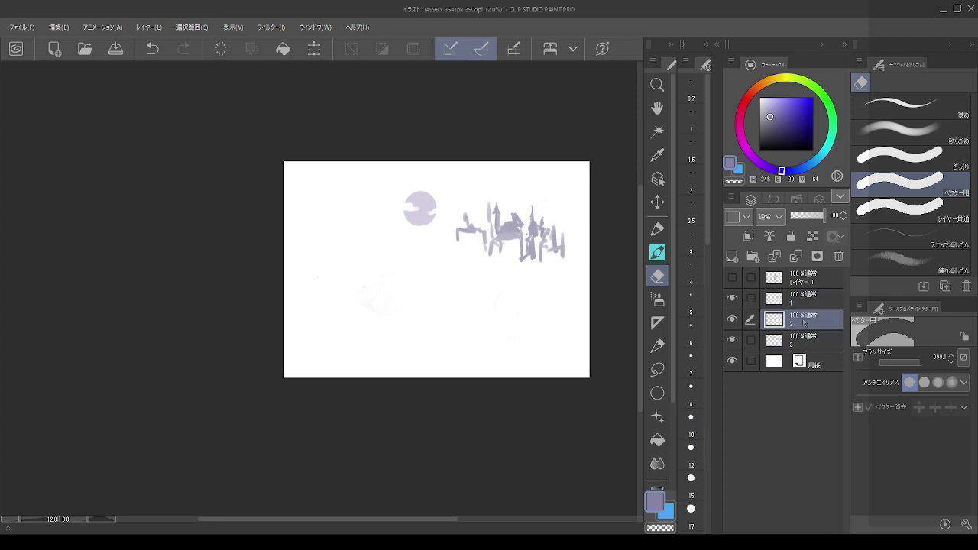
click(809, 304)
click(839, 255)
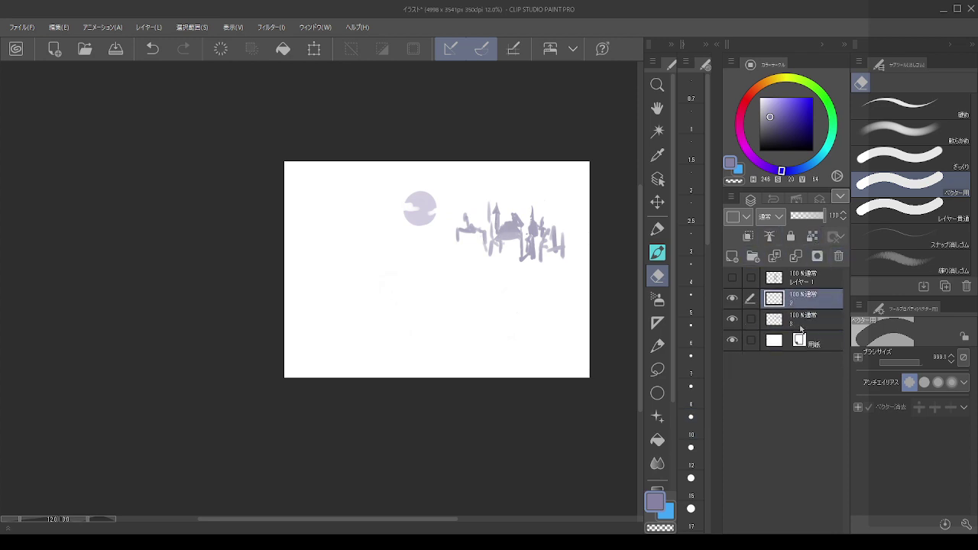
click(791, 324)
click(801, 305)
click(657, 252)
mouse_move(376, 144)
mouse_down()
mouse_move(377, 229)
mouse_move(381, 170)
mouse_move(398, 199)
mouse_up()
key(ctrl+z)
key(ctrl+z)
drag(397, 187, 396, 258)
key(ctrl+z)
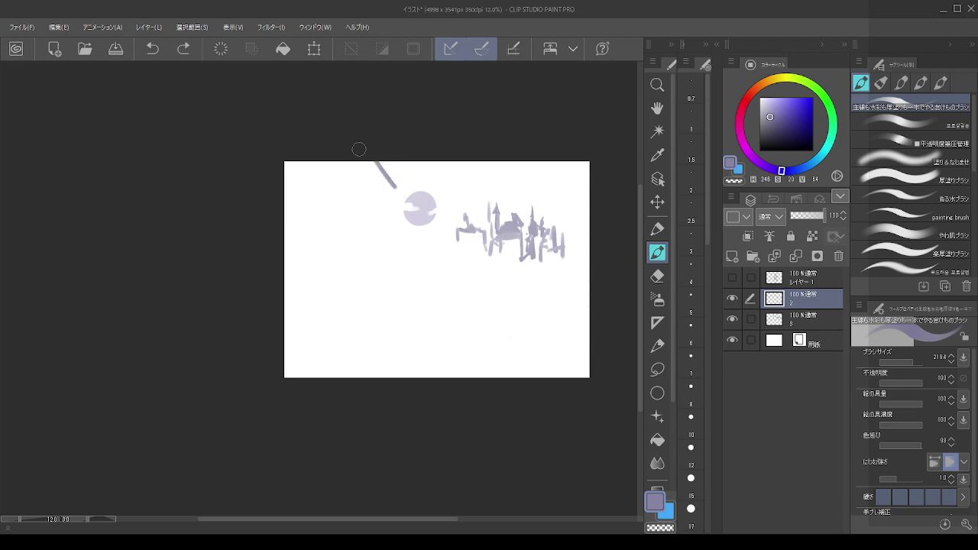
- Hide layer 3 and draw a violet ground line on layer 2, curving up from the left canvas edge toward the middle
click(731, 320)
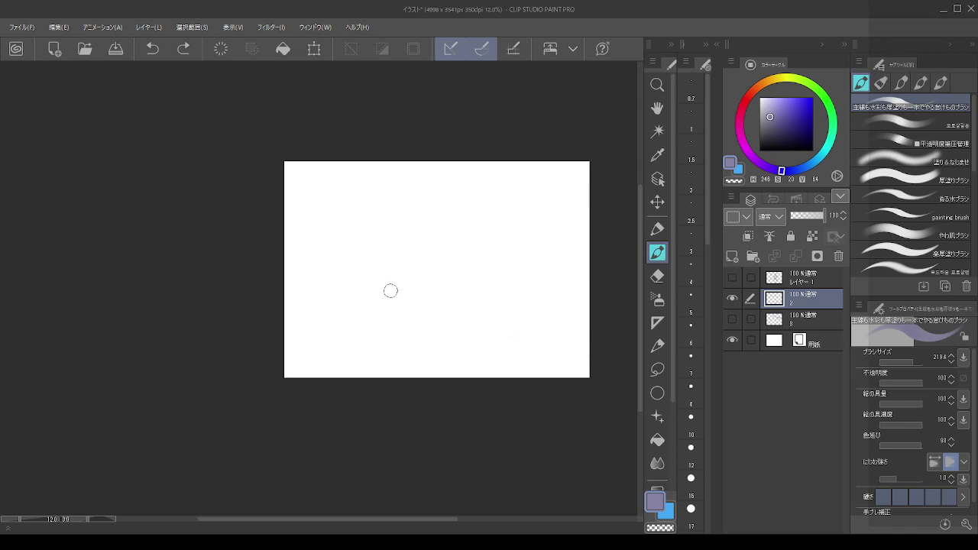
drag(372, 305, 273, 345)
key(ctrl+z)
drag(385, 302, 309, 328)
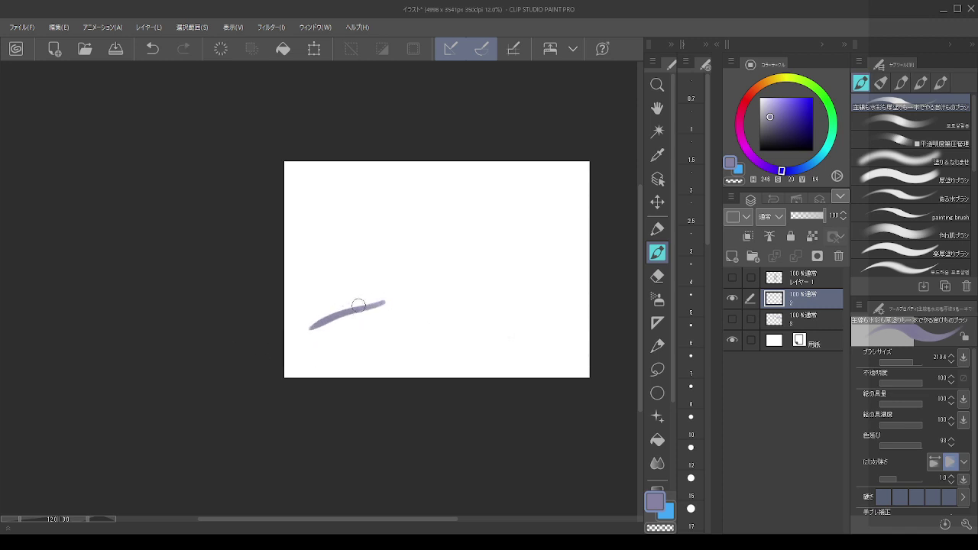
key(ctrl+z)
drag(389, 298, 260, 323)
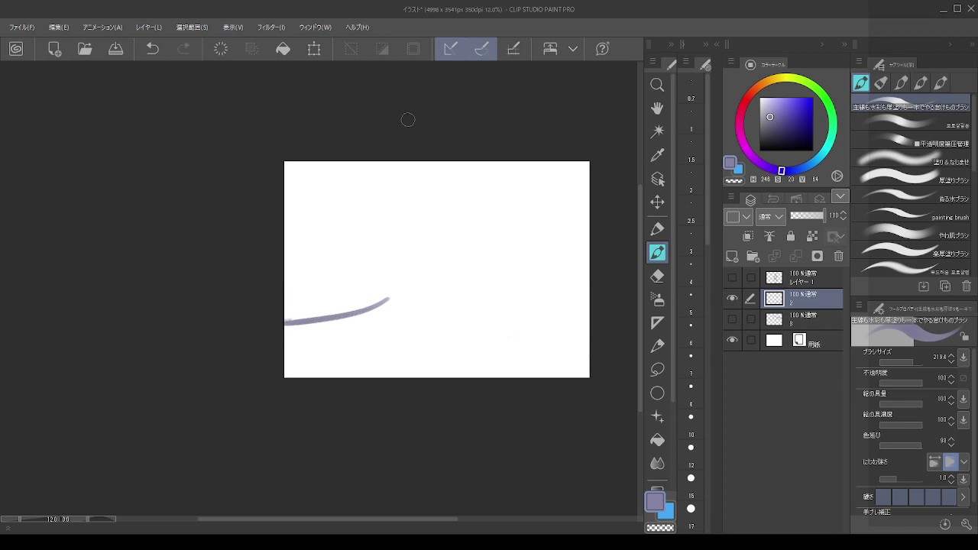
- Draw a short violet ground line on layer 2 sloping down to the right canvas edge
drag(554, 303, 580, 360)
key(ctrl+z)
drag(553, 298, 608, 366)
key(ctrl+z)
drag(569, 287, 589, 389)
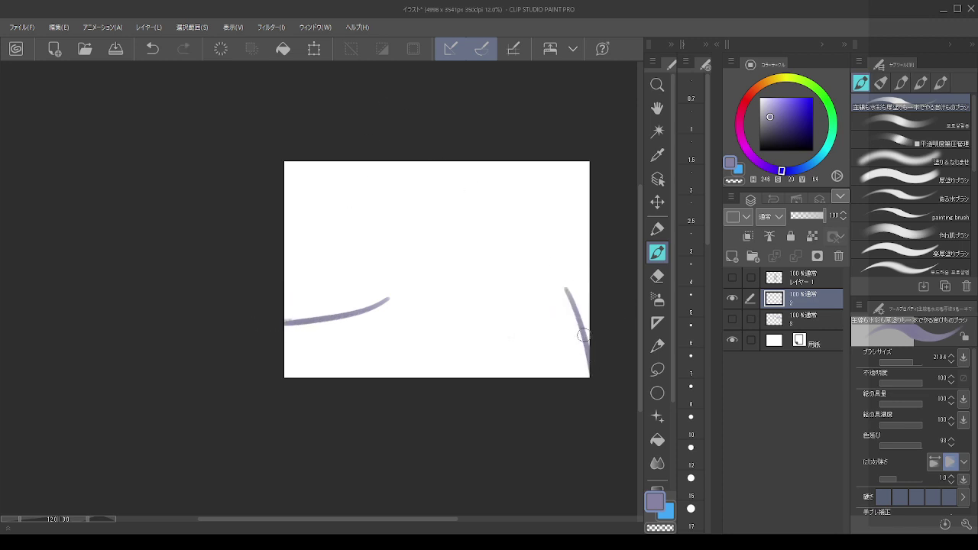
key(ctrl+z)
mouse_move(566, 301)
mouse_down()
mouse_move(602, 342)
mouse_move(576, 308)
mouse_move(590, 322)
mouse_up()
key(ctrl+z)
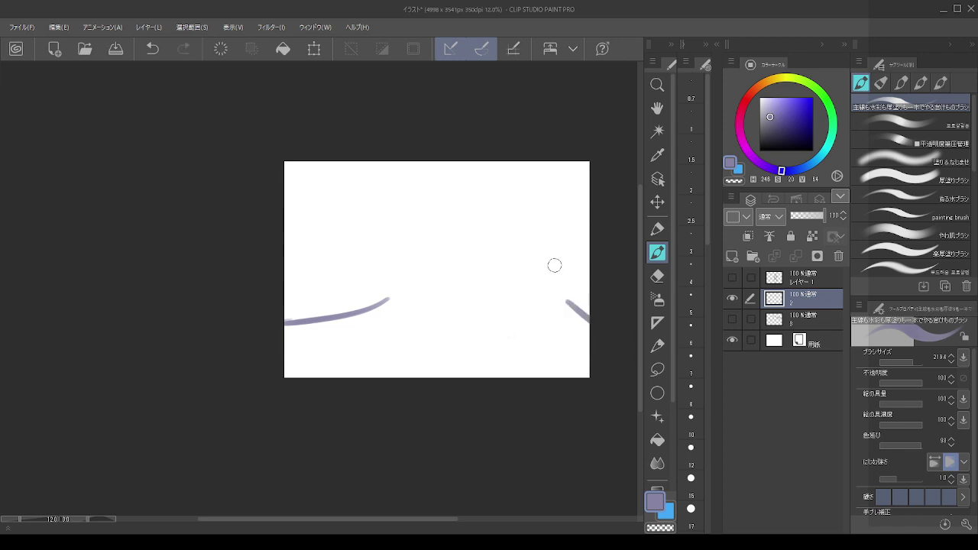
- Show the character sketch on レイヤー 1 and try shifting layer 2 sideways with the Move layer tool
click(732, 279)
click(732, 279)
click(732, 279)
click(657, 202)
mouse_move(486, 285)
mouse_down()
mouse_move(565, 268)
mouse_move(579, 285)
mouse_move(560, 284)
mouse_up()
key(ctrl+z)
- Show layer 3 and move its moon and castle to the canvas's upper left, clear of the character sketch
click(789, 282)
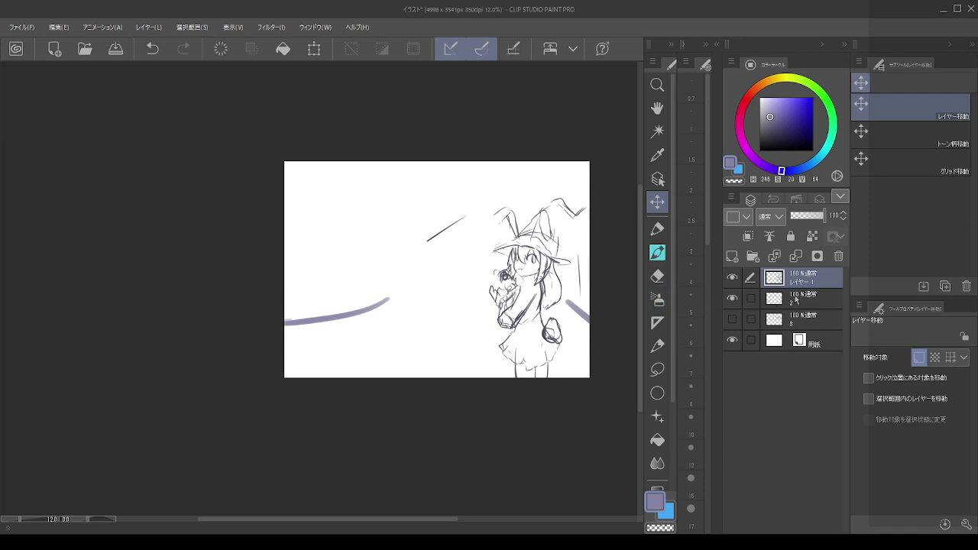
click(795, 300)
click(795, 318)
click(795, 298)
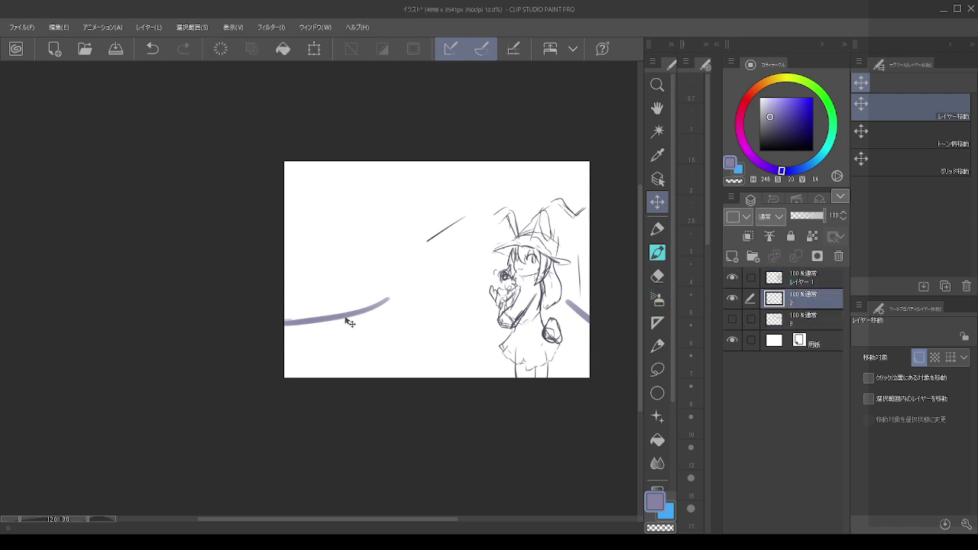
click(795, 319)
click(732, 320)
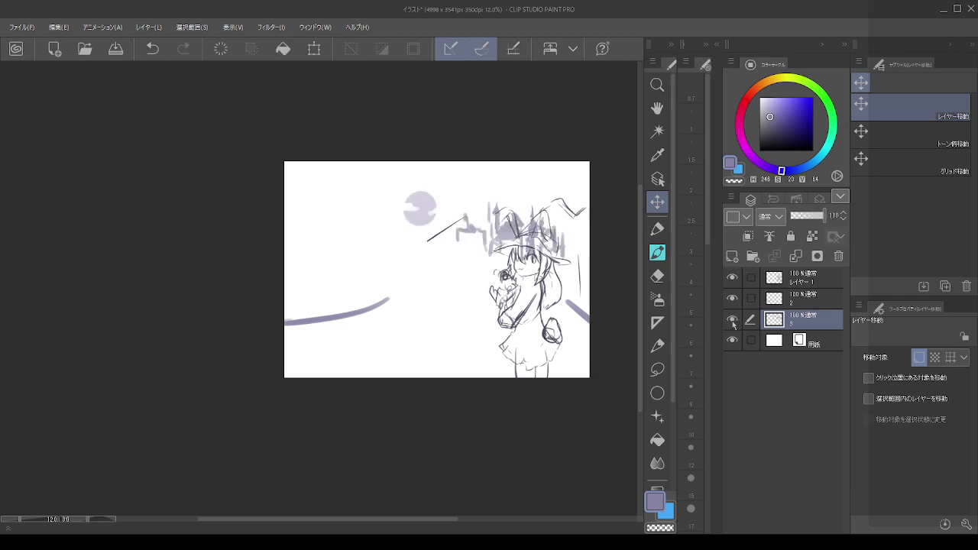
drag(486, 241, 382, 220)
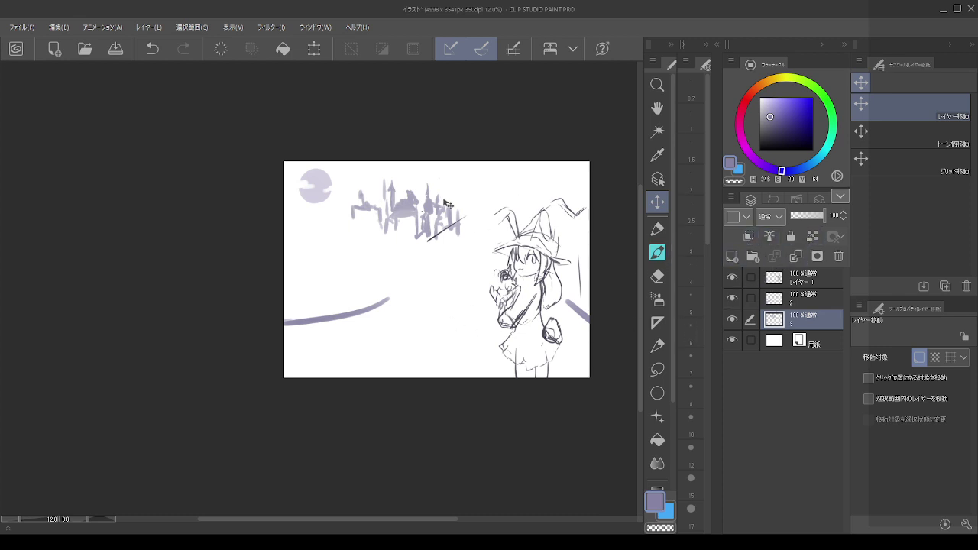
- Scale the character sketch on レイヤー 1 down to 83% and nudge it slightly to the right
click(810, 281)
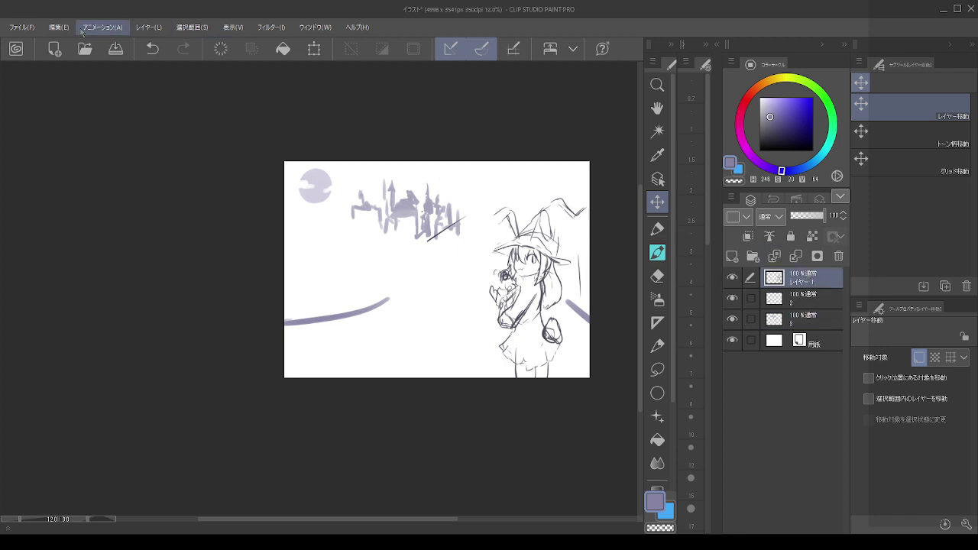
key(ctrl+t)
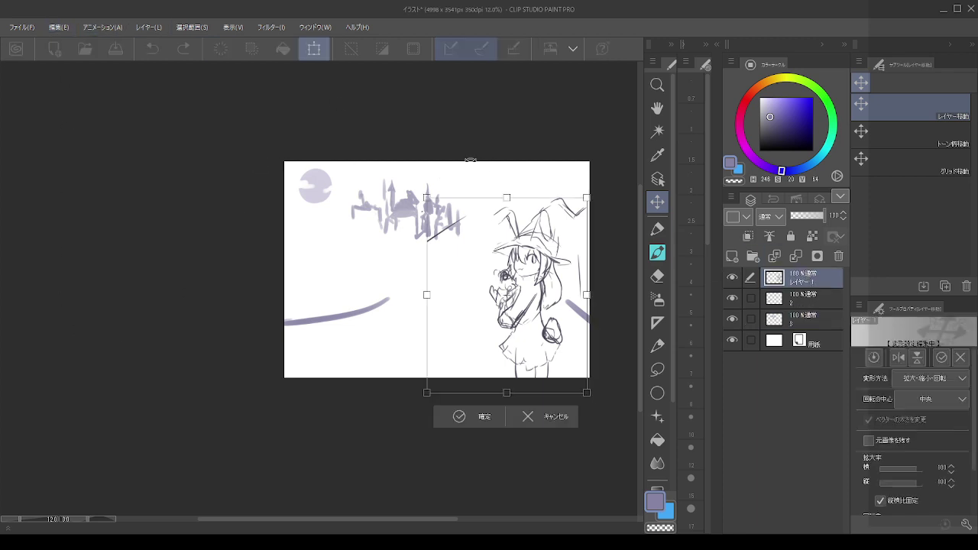
drag(519, 201, 506, 230)
key(ctrl+z)
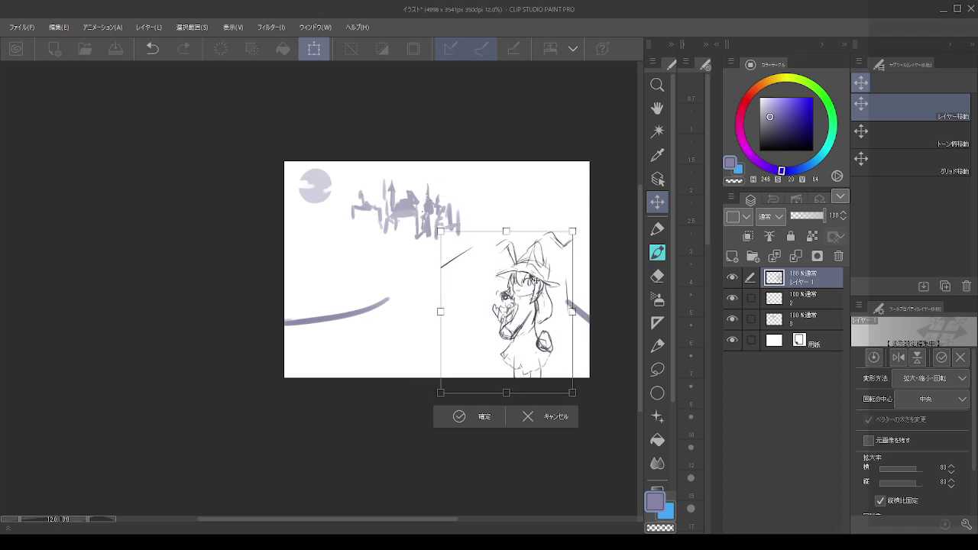
drag(535, 281, 540, 281)
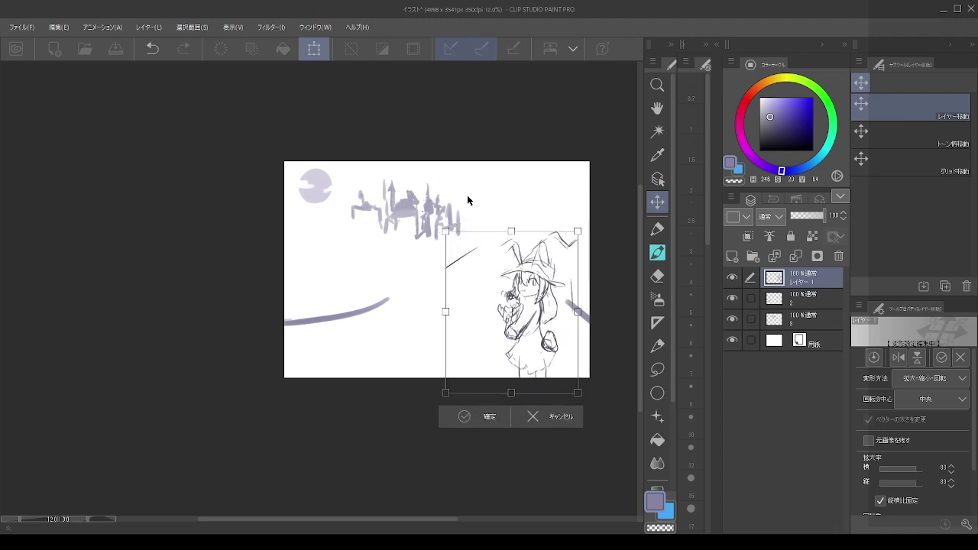
key(Return)
- Nudge the ground lines on layer 2 and shift the moon and castle on layer 3 slightly right
click(748, 299)
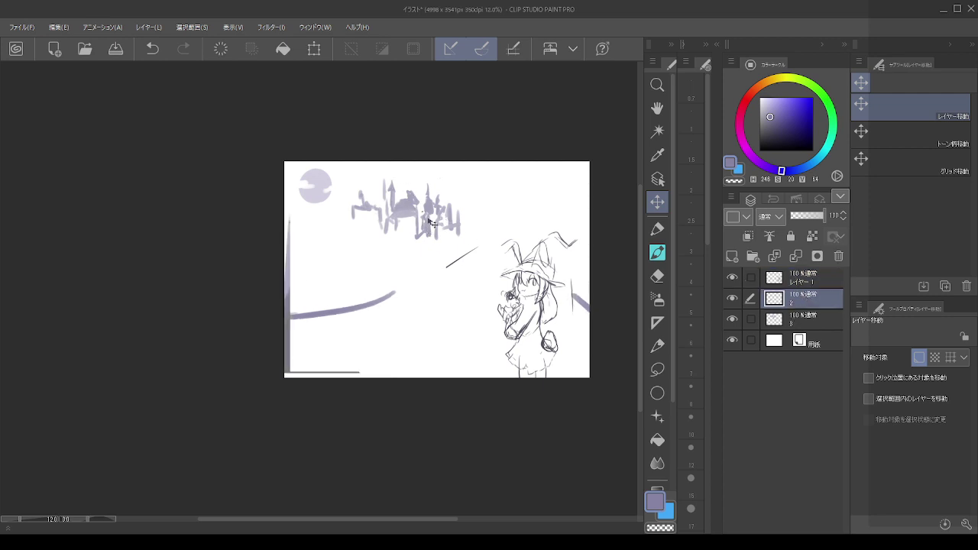
click(785, 321)
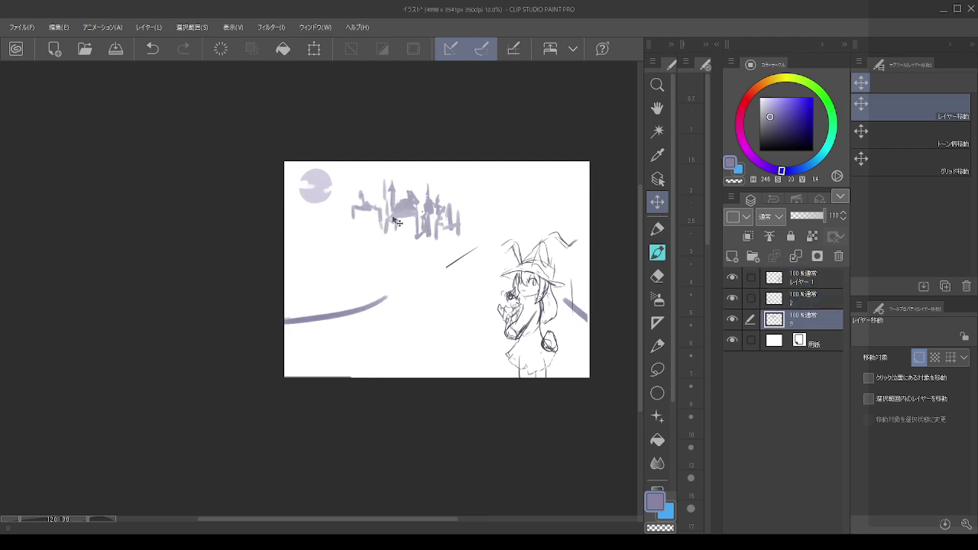
drag(288, 170, 295, 170)
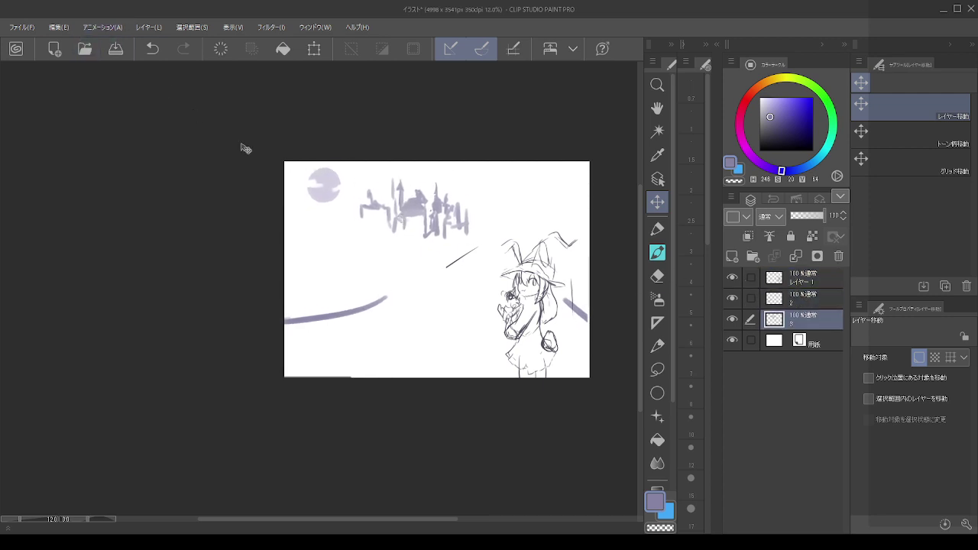
- Lasso the moon on layer 3, move it slightly left away from the castle, and clear the selection
click(657, 369)
drag(379, 182, 323, 190)
click(657, 202)
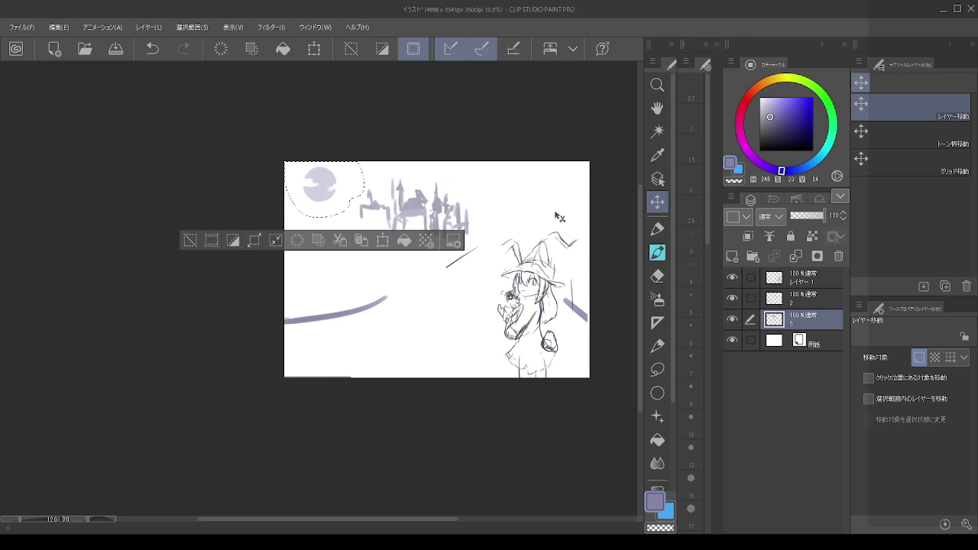
click(809, 300)
key(ctrl+d)
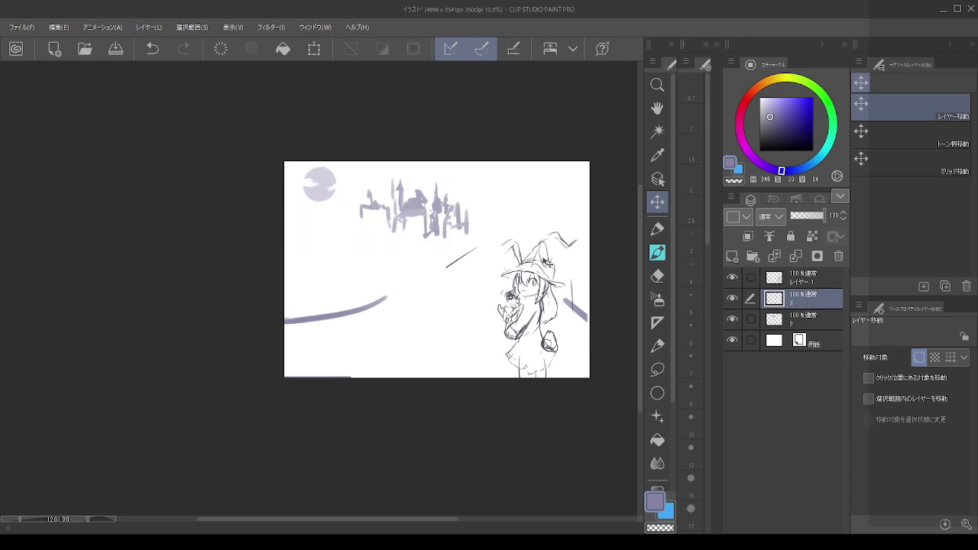
- Try steeper violet strokes rising from the end of the left ground line on layer 2, undoing each one
click(657, 252)
drag(371, 301, 395, 280)
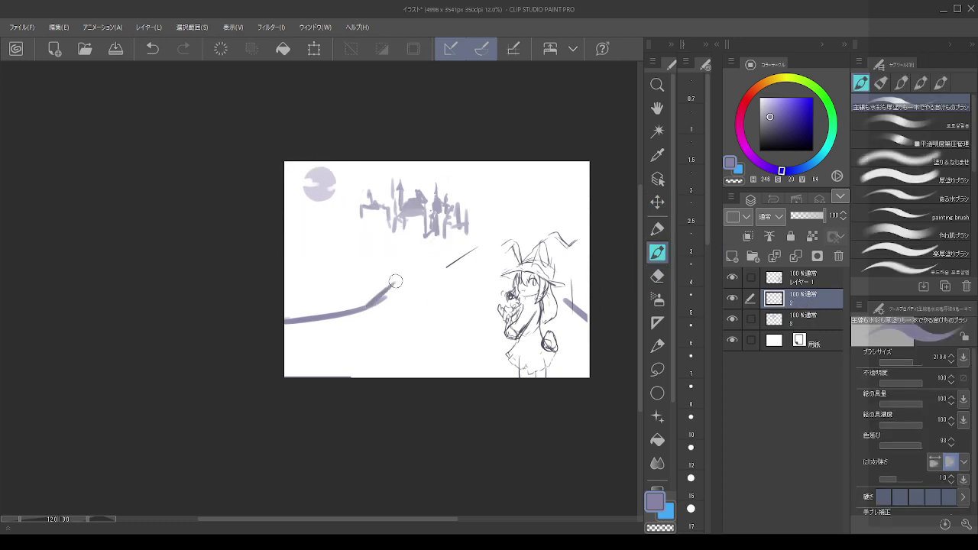
key(ctrl+z)
mouse_move(385, 240)
mouse_down()
mouse_move(382, 277)
mouse_move(352, 304)
mouse_up()
key(ctrl+z)
drag(396, 276, 295, 315)
key(ctrl+z)
- Try erasing the left ground line and sketching strokes across the middle and beside the character, then undo these changes
key(c)
mouse_move(388, 282)
mouse_down()
mouse_move(333, 338)
mouse_move(361, 292)
mouse_move(299, 327)
mouse_up()
key(c)
drag(468, 250, 420, 283)
key(ctrl+z)
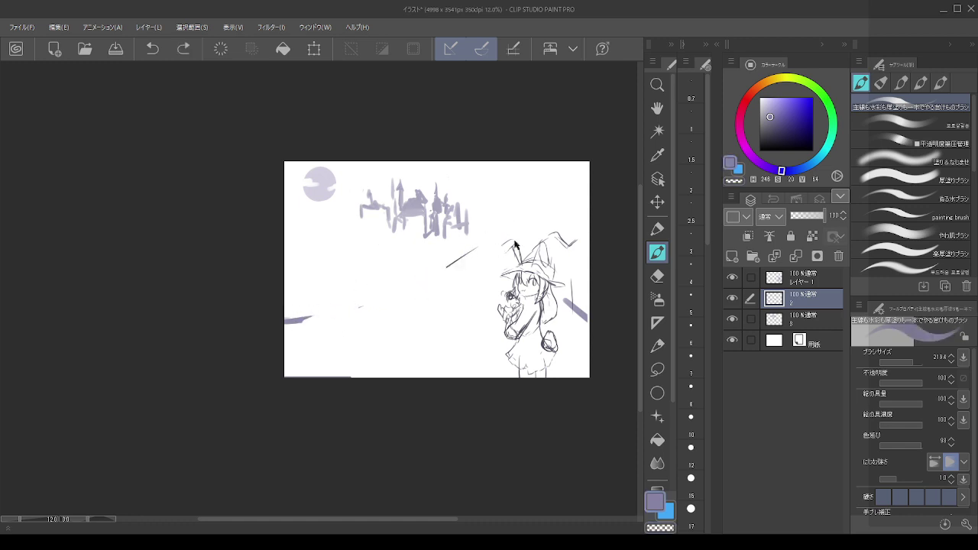
drag(515, 245, 526, 264)
drag(566, 299, 547, 280)
key(ctrl+z)
key(ctrl+z)
- Erase the right ground line on layer 2 down to a stub at the canvas edge, trying a flatter replacement stroke
key(c)
mouse_move(587, 321)
mouse_down()
mouse_move(560, 300)
mouse_move(585, 321)
mouse_up()
key(c)
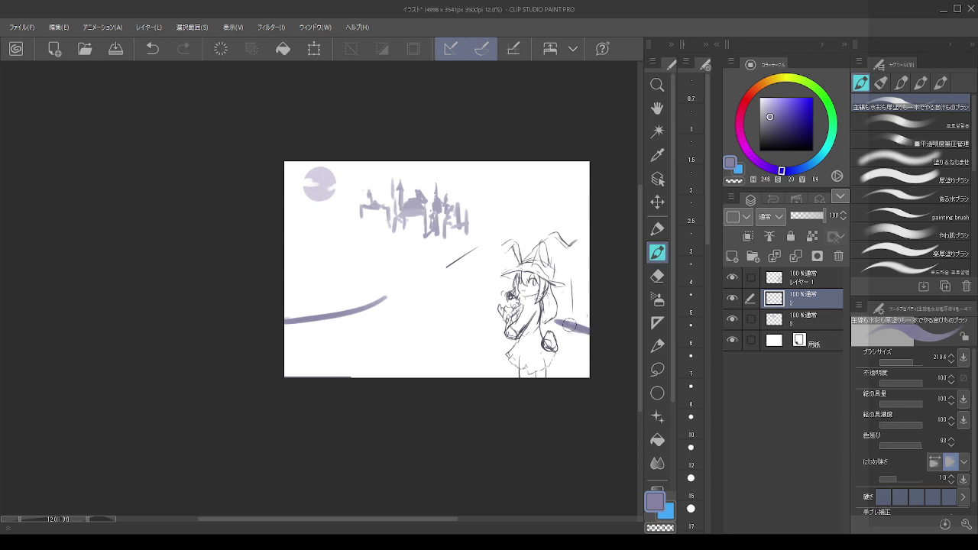
key(ctrl+z)
key(ctrl+z)
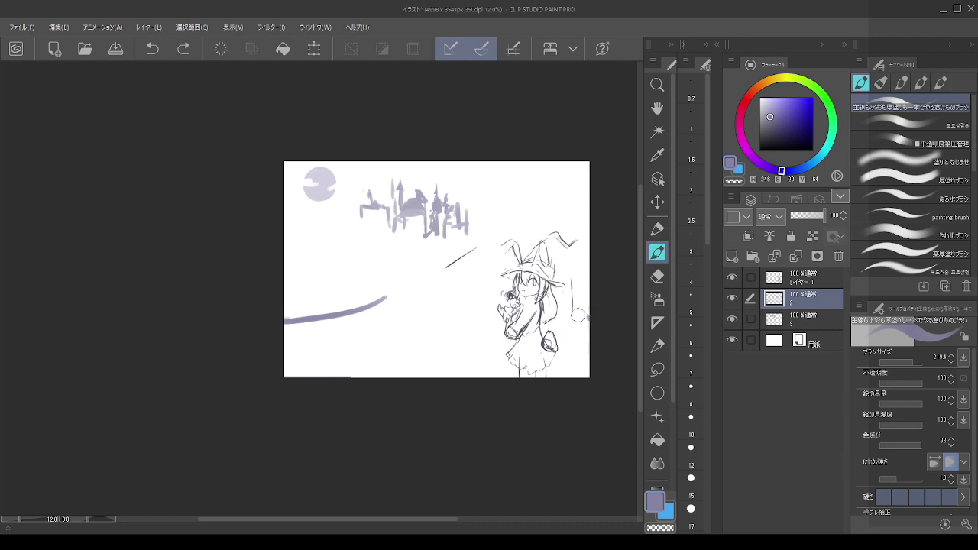
- Try thin vertical tree-trunk strokes along the canvas's right side on layer 2, undoing each attempt
mouse_move(581, 313)
mouse_down()
mouse_move(570, 309)
mouse_move(581, 252)
mouse_up()
key(ctrl+z)
drag(578, 183, 574, 308)
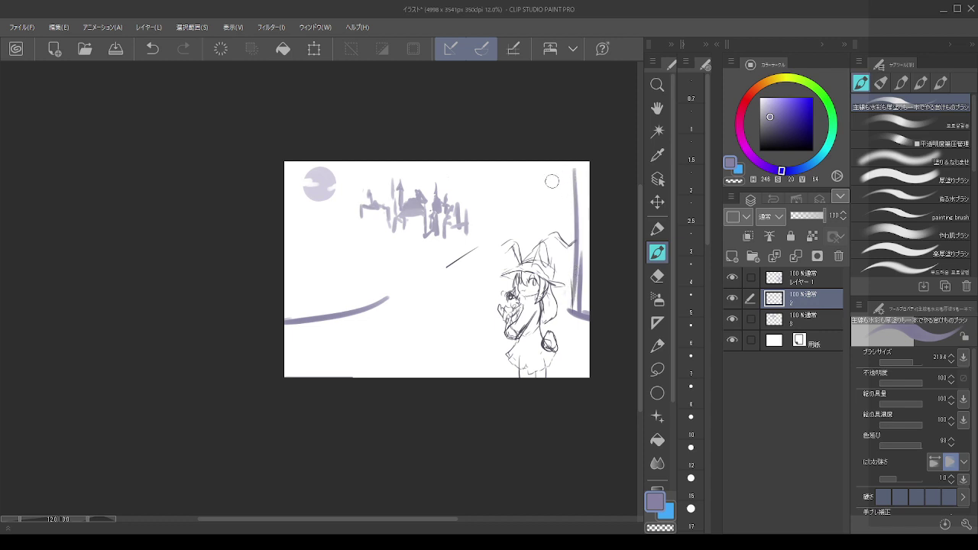
key(ctrl+z)
key(ctrl+z)
drag(568, 165, 558, 315)
key(ctrl+z)
key(ctrl+z)
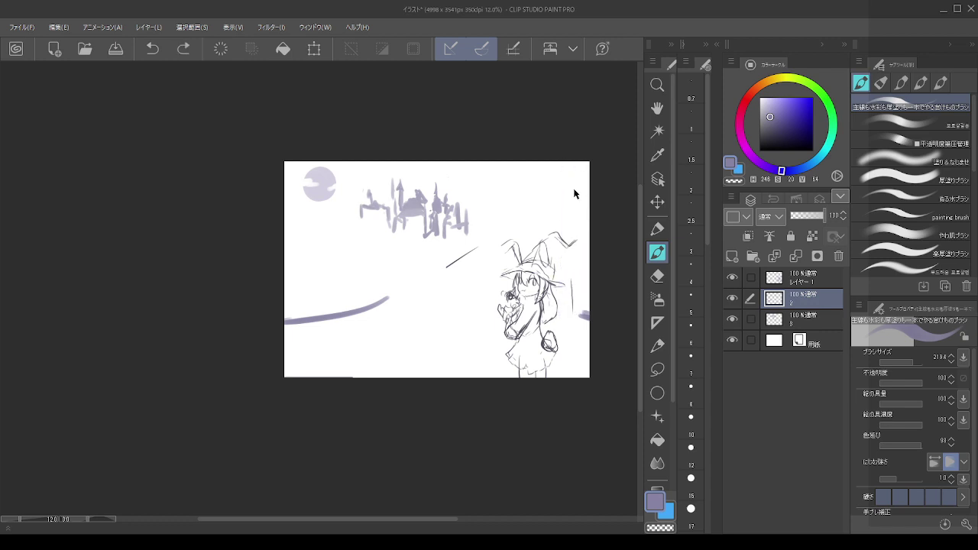
- Draw a violet tree trunk down the canvas's right side behind the character, undoing the trial branch strokes
mouse_move(567, 163)
mouse_down()
mouse_move(564, 306)
mouse_move(586, 312)
mouse_move(563, 294)
mouse_move(562, 155)
mouse_up()
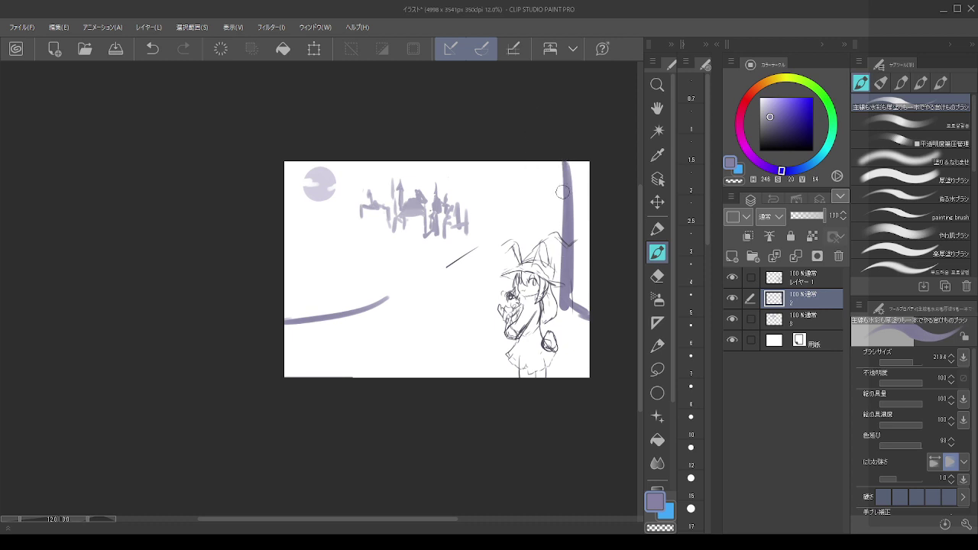
drag(562, 192, 528, 138)
key(ctrl+z)
drag(565, 201, 522, 152)
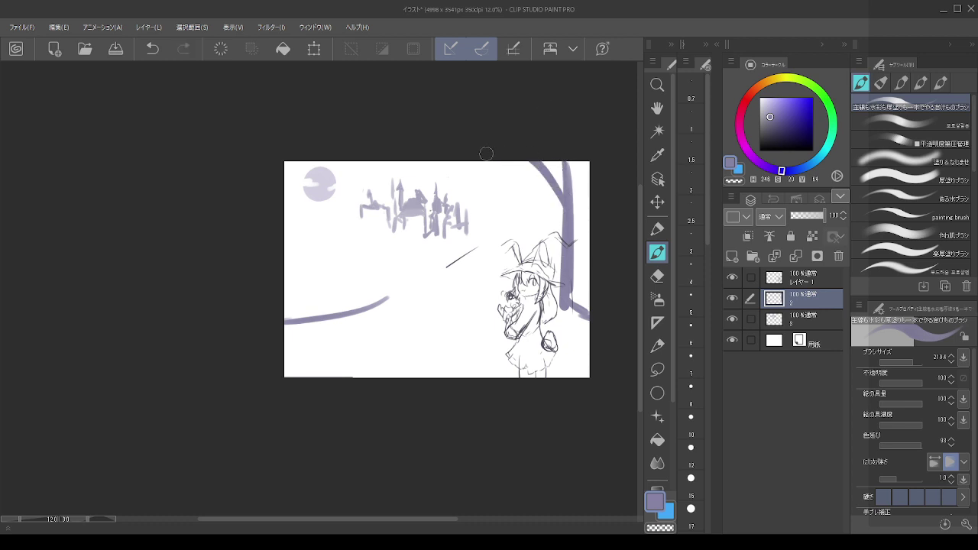
key(ctrl+z)
key(ctrl+z)
mouse_move(568, 252)
mouse_down()
mouse_move(570, 297)
mouse_move(562, 146)
mouse_move(570, 276)
mouse_up()
mouse_move(387, 290)
mouse_down()
mouse_move(402, 214)
mouse_move(382, 293)
mouse_up()
key(ctrl+z)
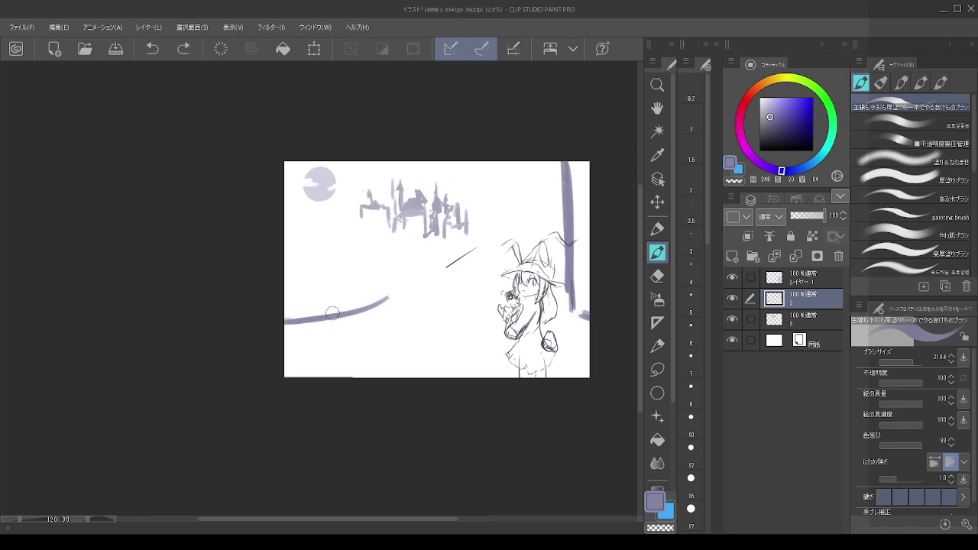
- Paint a thick leaning violet trunk from the left ground line up past the moon to the canvas's top edge
mouse_move(303, 312)
mouse_down()
mouse_move(346, 152)
mouse_move(307, 275)
mouse_up()
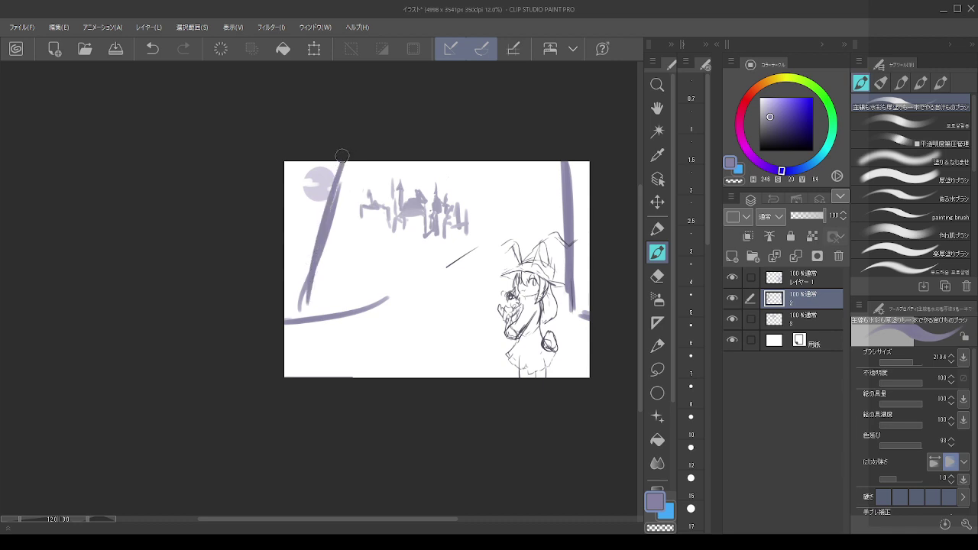
drag(342, 156, 309, 292)
mouse_move(341, 164)
mouse_down()
mouse_move(305, 322)
mouse_move(296, 308)
mouse_up()
- Erase the right-hand trunk and ground stub, and paint a short violet stroke lower at the right canvas edge
key(c)
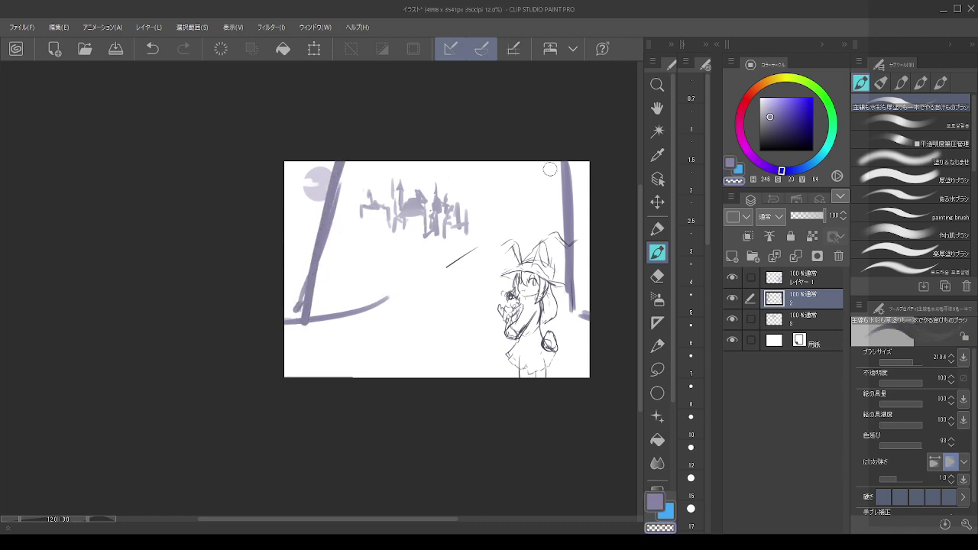
mouse_move(550, 162)
mouse_down()
mouse_move(567, 253)
mouse_move(570, 160)
mouse_move(574, 321)
mouse_move(574, 275)
mouse_move(564, 267)
mouse_move(581, 306)
mouse_up()
key(c)
mouse_move(578, 346)
mouse_down()
mouse_move(587, 356)
mouse_move(578, 343)
mouse_up()
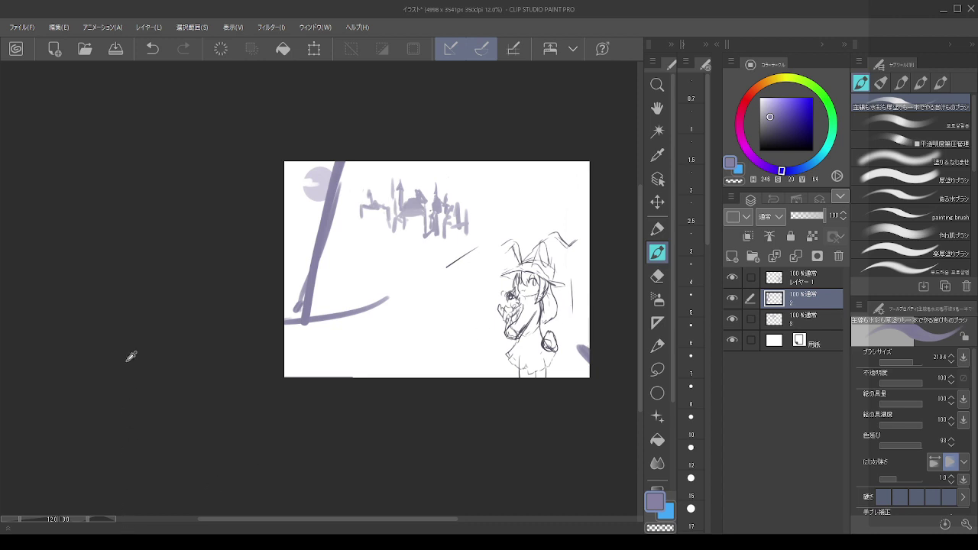
- Erase the left ground line and the leaning trunk from layer 2
key(c)
mouse_move(390, 289)
mouse_down()
mouse_move(347, 321)
mouse_move(319, 326)
mouse_move(379, 304)
mouse_move(283, 325)
mouse_move(322, 313)
mouse_move(271, 318)
mouse_up()
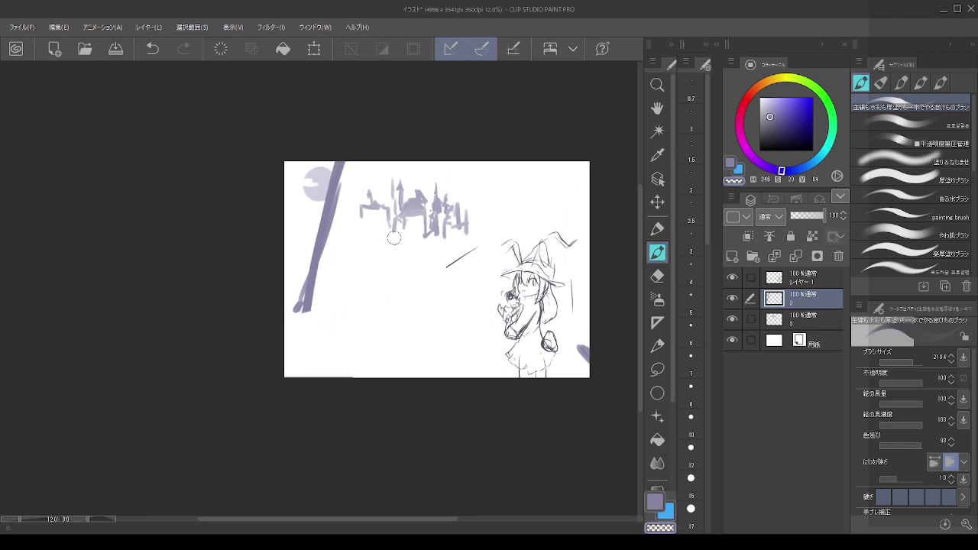
key(c)
mouse_move(341, 154)
mouse_down()
mouse_move(294, 351)
mouse_move(347, 149)
mouse_move(305, 339)
mouse_move(314, 304)
mouse_up()
key(ctrl+z)
key(c)
key(c)
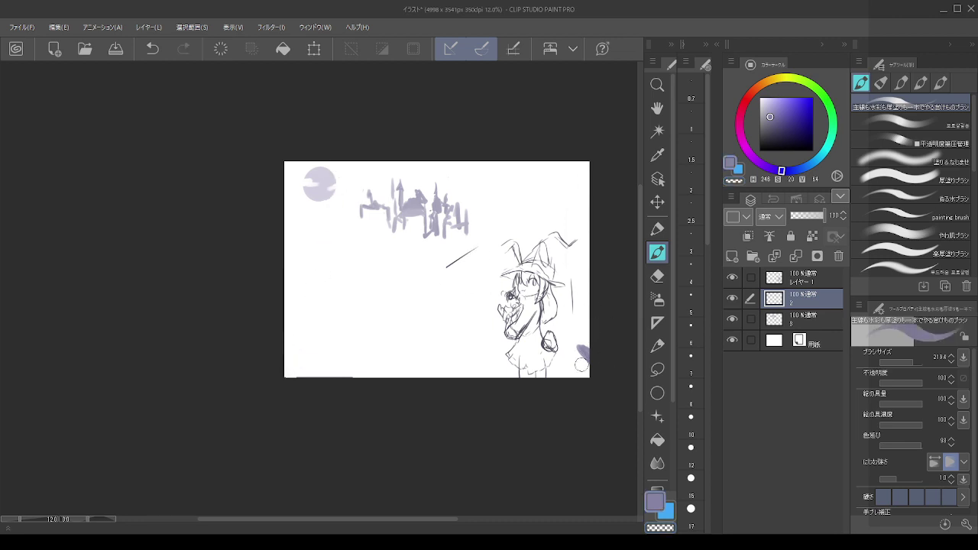
- Paint short violet ground strokes near the canvas's lower right and lower left corners on layer 2
mouse_move(589, 362)
mouse_down()
mouse_move(573, 343)
mouse_move(573, 353)
mouse_up()
drag(272, 367, 398, 332)
key(ctrl+z)
key(ctrl+z)
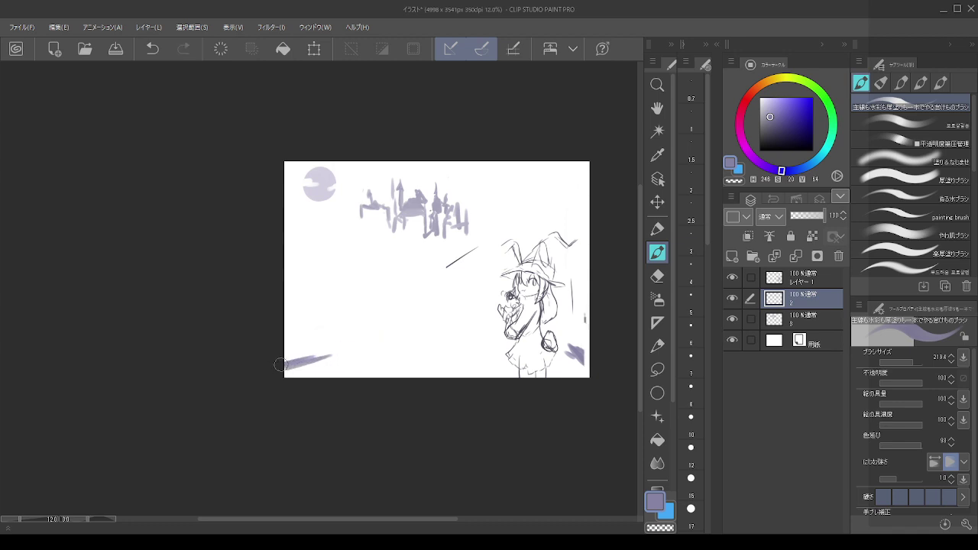
- Try a long ground line rising from the lower left corner toward the middle, then undo it
drag(281, 369, 385, 340)
key(ctrl+z)
drag(266, 372, 412, 337)
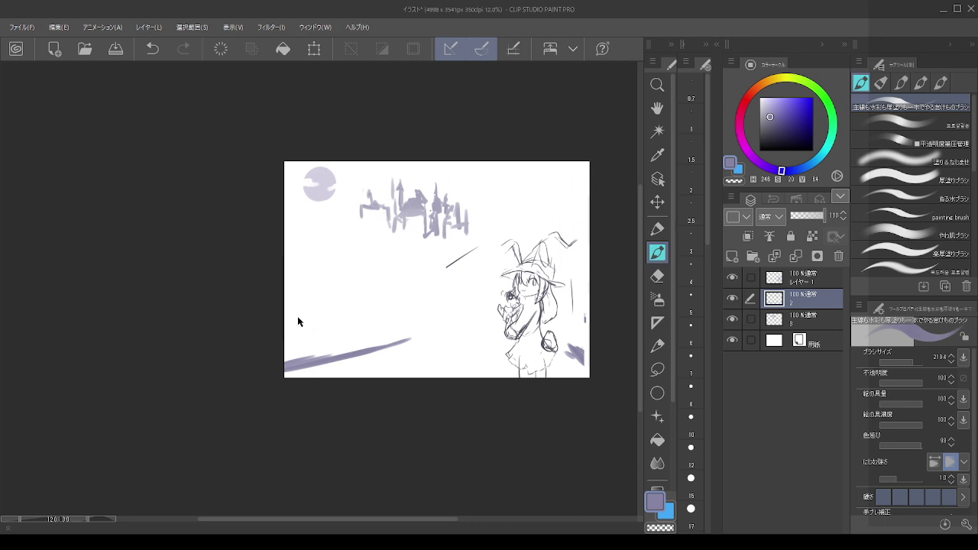
key(ctrl+z)
key(ctrl+z)
key(ctrl+z)
key(ctrl+z)
- Try diagonal strokes sloping down from the canvas's upper left corner on layer 2, undoing each one
drag(273, 191, 339, 270)
key(ctrl+z)
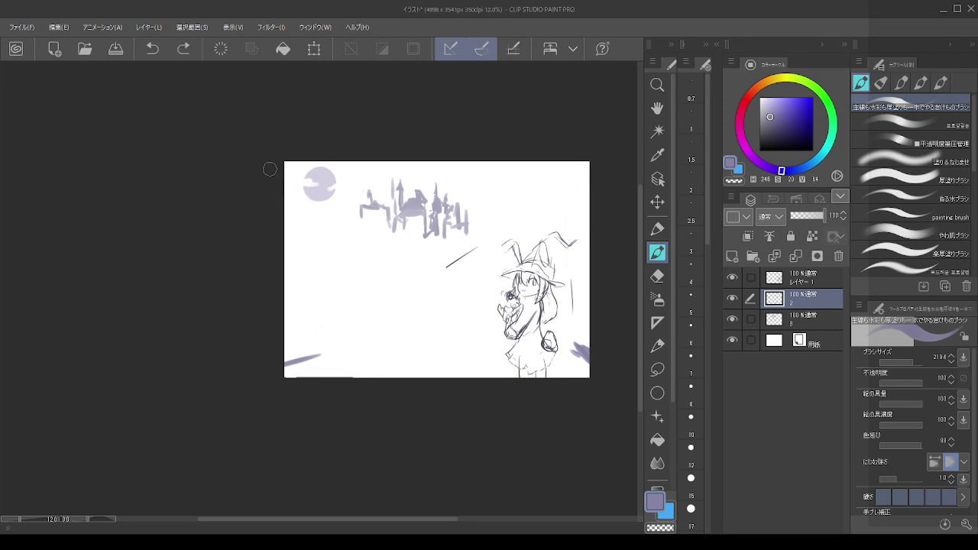
mouse_move(269, 169)
mouse_down()
mouse_move(310, 220)
mouse_move(386, 264)
mouse_up()
key(ctrl+z)
- Try shrinking the moon and castle on layer 3 and moving them right, toward the character
click(799, 324)
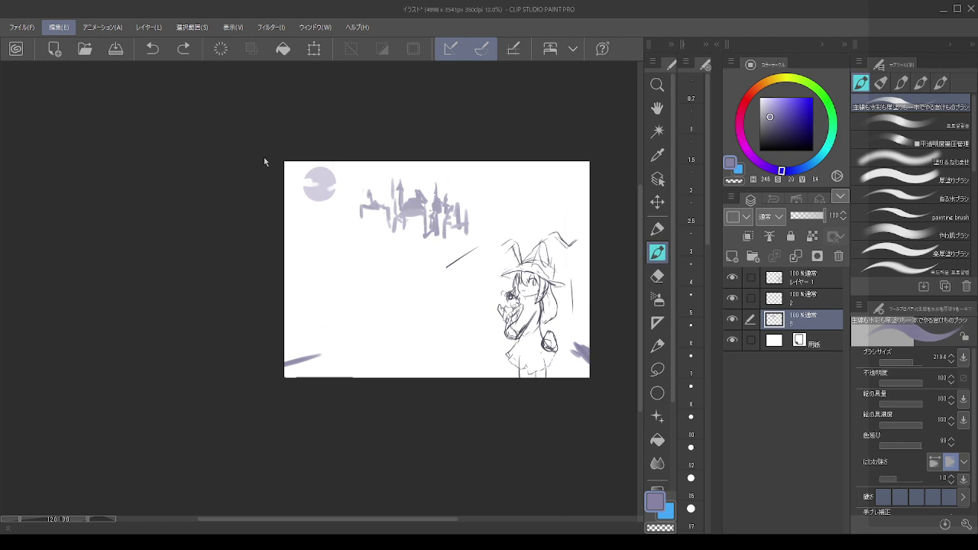
key(ctrl+t)
drag(396, 240, 453, 209)
key(Return)
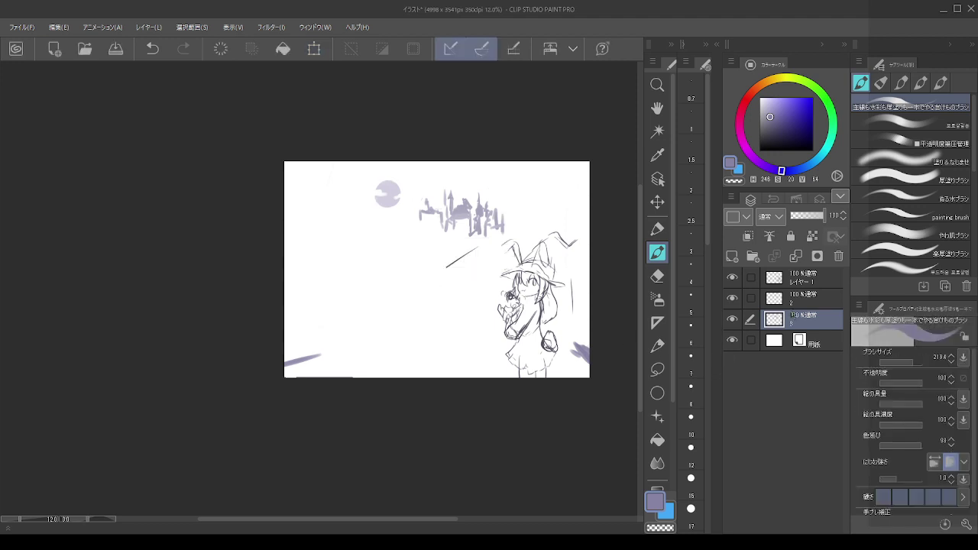
- Compare the composition with layer 2 hidden, try another lower-left ground stroke, and undo back past the moon and castle resize
click(779, 300)
click(733, 302)
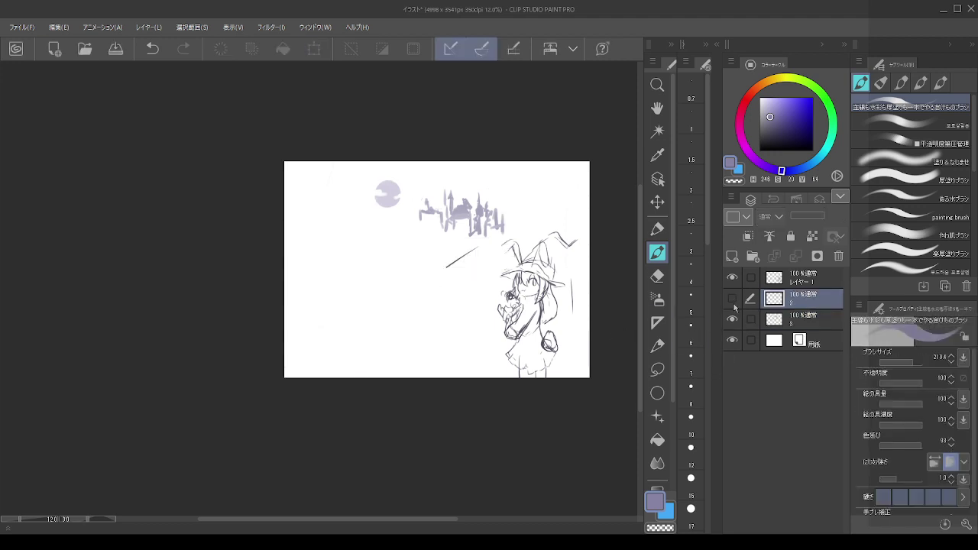
click(734, 301)
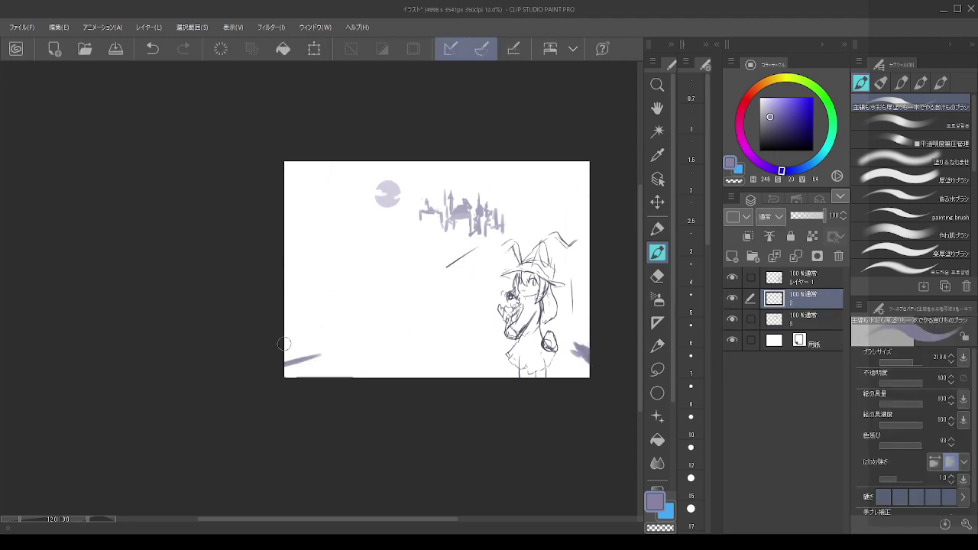
mouse_move(282, 352)
mouse_down()
mouse_move(340, 325)
mouse_move(311, 352)
mouse_move(337, 341)
mouse_up()
key(ctrl+z)
key(ctrl+z)
key(ctrl+z)
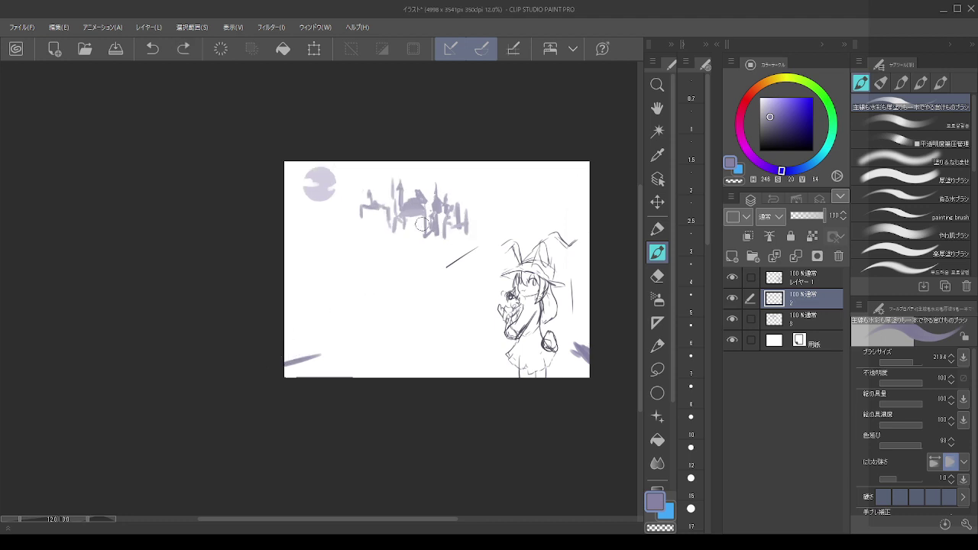
- Redraw the violet ground stroke on layer 2 rising gently from the lower left corner, undoing the unsatisfactory tries
drag(279, 367, 371, 351)
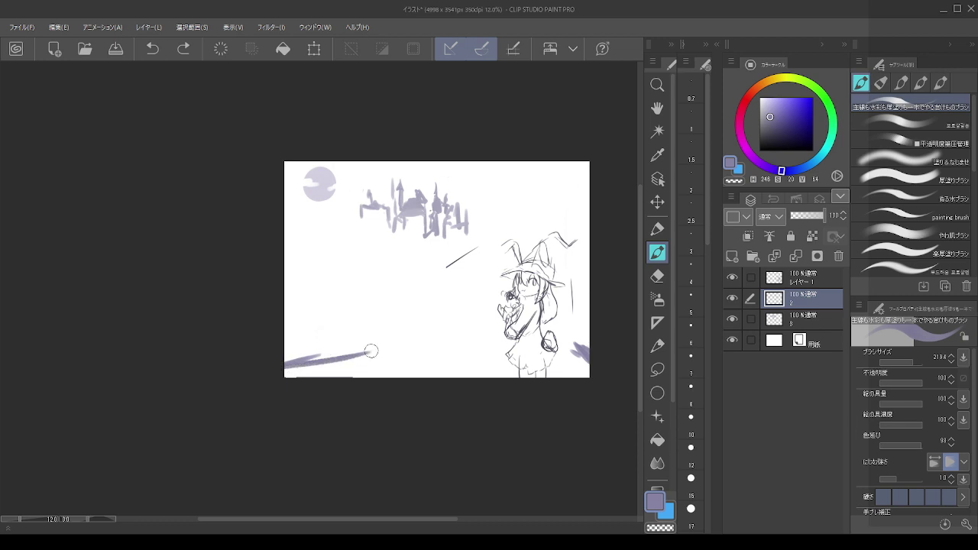
key(ctrl+z)
drag(280, 366, 382, 334)
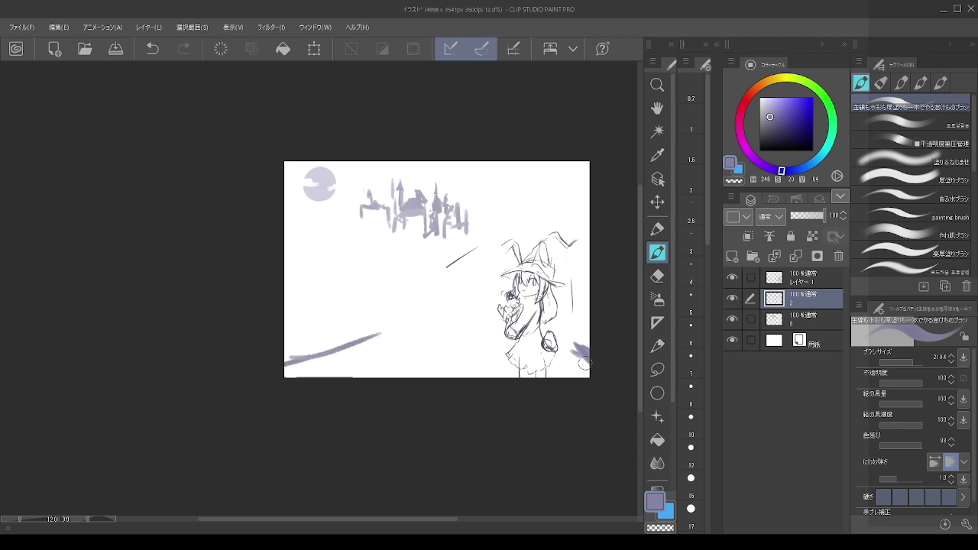
key(ctrl+z)
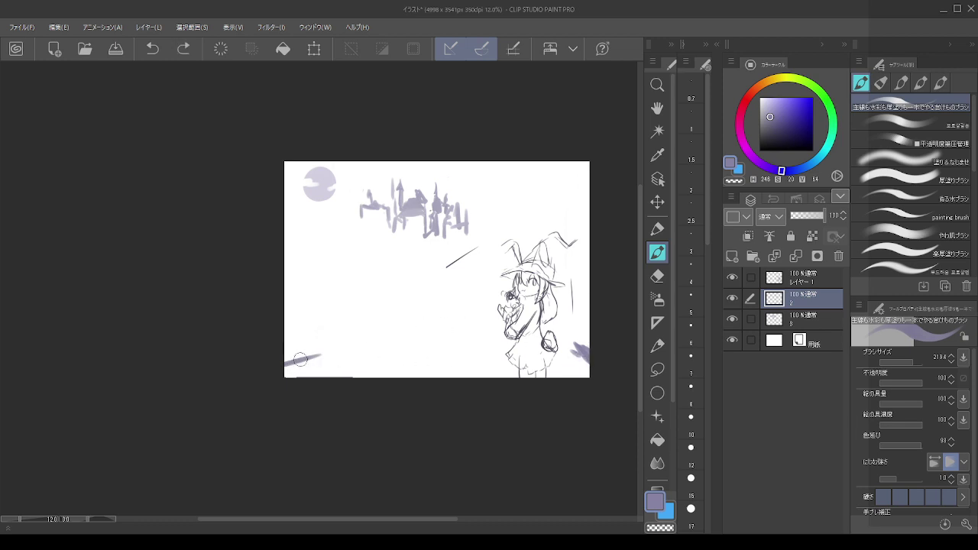
drag(300, 360, 355, 346)
key(ctrl+z)
drag(272, 365, 355, 338)
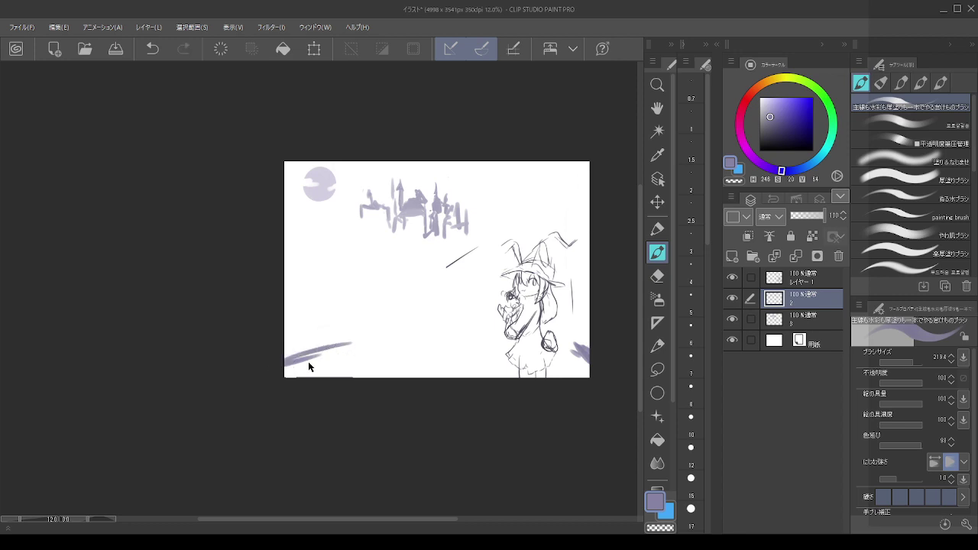
- Redraw the violet ground stroke as one long curve rising from the lower left corner past mid-canvas, undoing the weaker tries
key(ctrl+z)
drag(272, 365, 375, 331)
drag(305, 352, 423, 338)
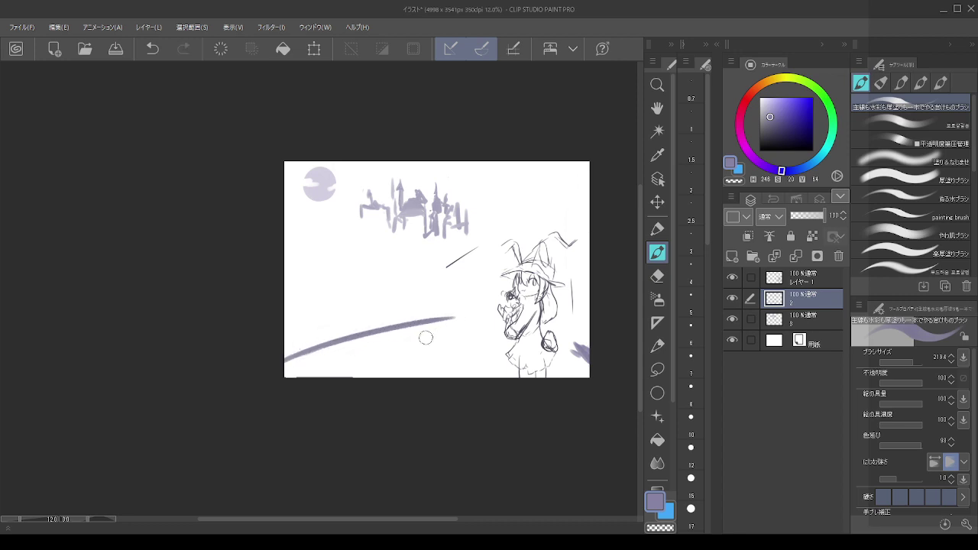
key(ctrl+z)
key(ctrl+z)
mouse_move(271, 366)
mouse_down()
mouse_move(374, 317)
mouse_move(443, 306)
mouse_up()
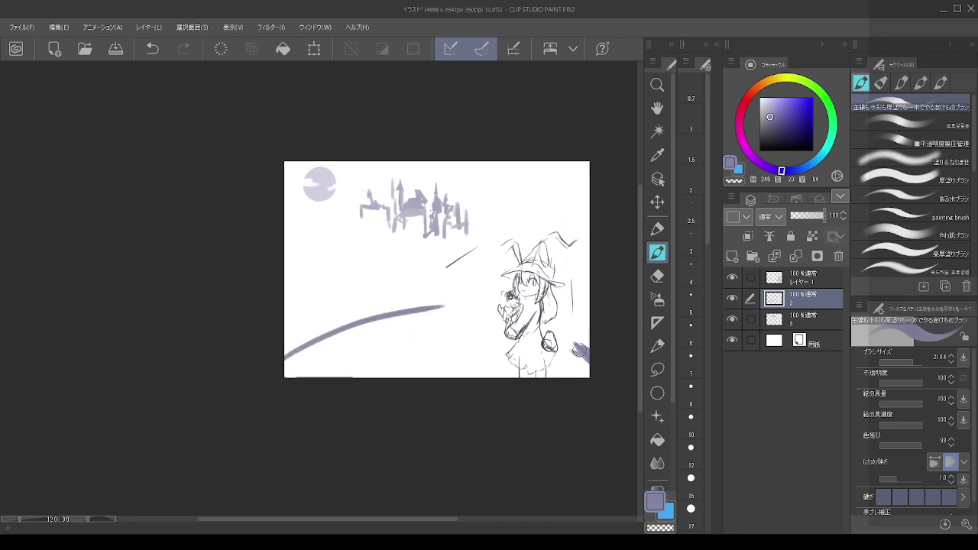
- Extend the violet ground stroke at the canvas's right edge toward the character and pick a darker grey-violet with saturation 17 and value 44
drag(596, 368, 561, 341)
key(ctrl+z)
click(769, 118)
drag(772, 114, 769, 127)
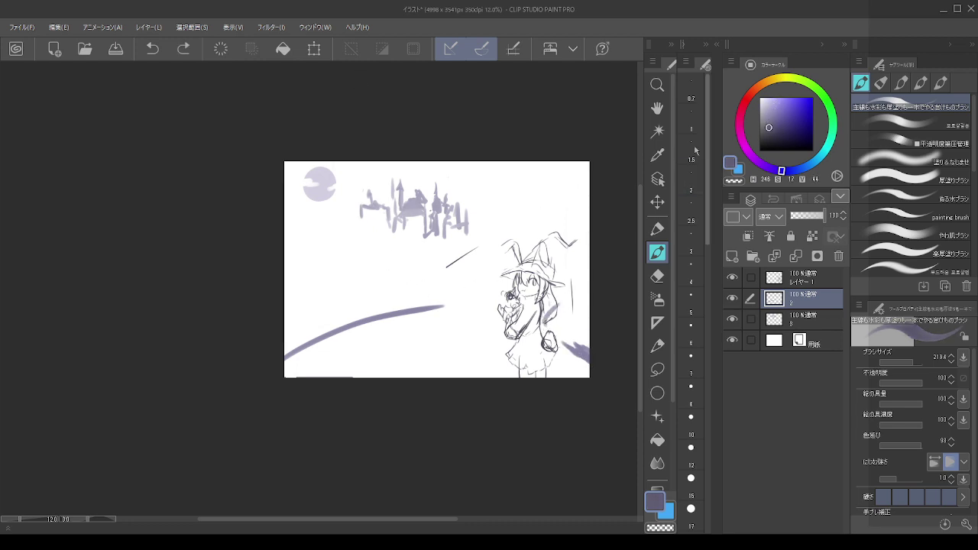
- Try dark strokes above the ground curve and below the moon, undoing each one
mouse_move(365, 320)
mouse_down()
mouse_move(371, 258)
mouse_move(388, 270)
mouse_move(385, 310)
mouse_up()
key(ctrl+z)
key(ctrl+z)
key(ctrl+z)
key(ctrl+z)
drag(322, 213, 303, 185)
mouse_move(305, 187)
mouse_down()
mouse_move(292, 210)
mouse_move(302, 193)
mouse_move(310, 225)
mouse_up()
key(ctrl+z)
key(ctrl+z)
key(ctrl+z)
key(ctrl+z)
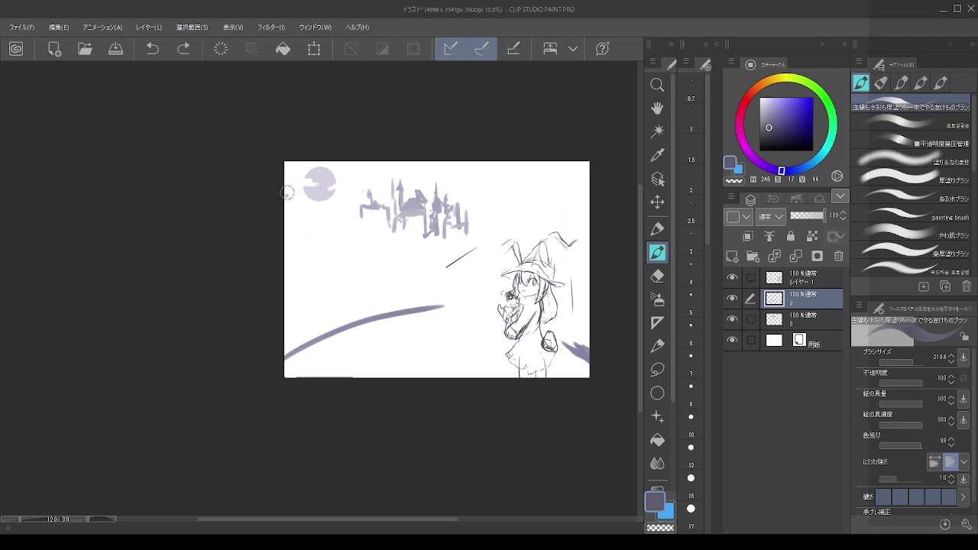
- Sketch a broken dark treeline sloping from the upper left to the ground curve's end, and darken the ground stroke right of the character
drag(287, 193, 298, 208)
mouse_move(288, 174)
mouse_down()
mouse_move(300, 227)
mouse_move(391, 268)
mouse_move(437, 282)
mouse_move(440, 274)
mouse_move(442, 309)
mouse_up()
mouse_move(420, 275)
mouse_down()
mouse_move(396, 272)
mouse_move(389, 286)
mouse_move(375, 259)
mouse_move(344, 232)
mouse_up()
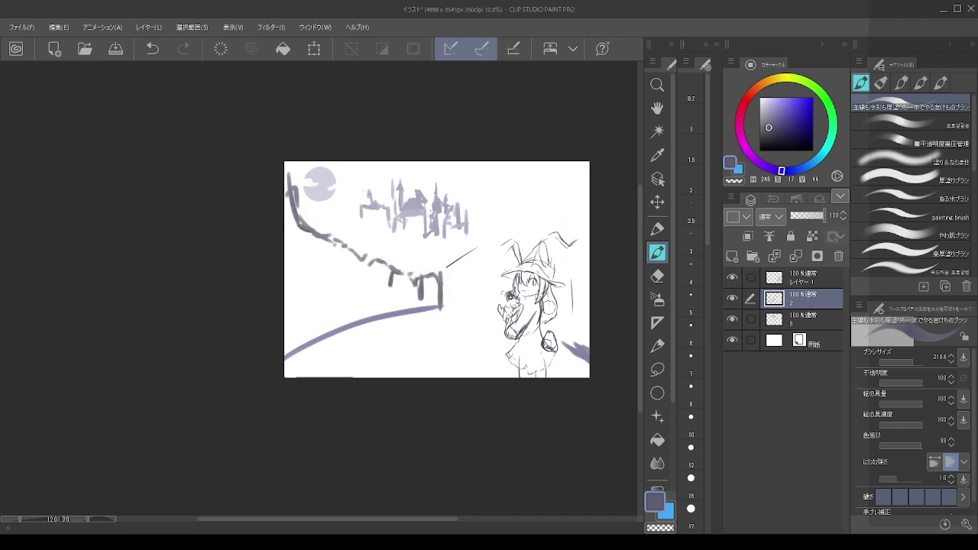
drag(571, 344, 558, 320)
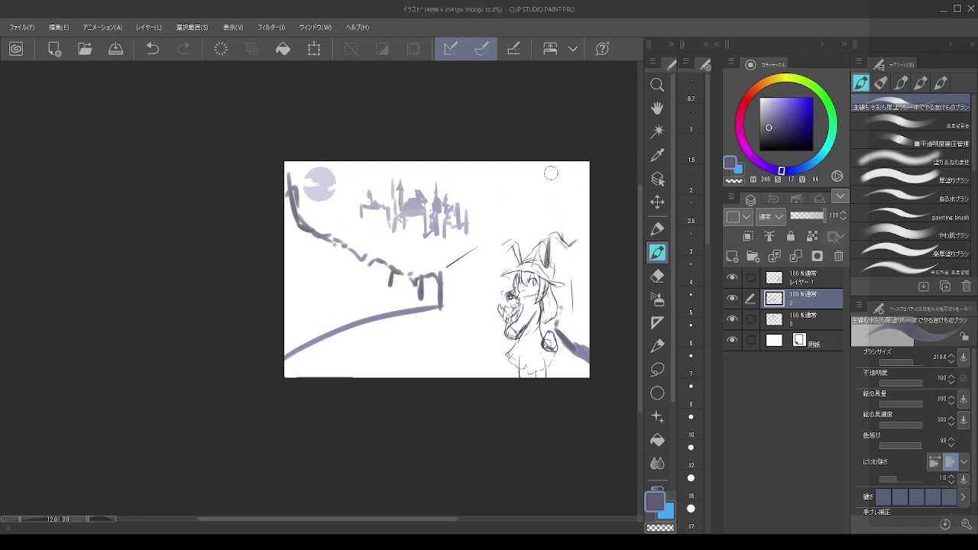
- Try a vertical trunk stroke running down behind the character's hat, undoing each attempt
drag(550, 168, 553, 348)
key(ctrl+z)
drag(543, 163, 544, 228)
key(ctrl+z)
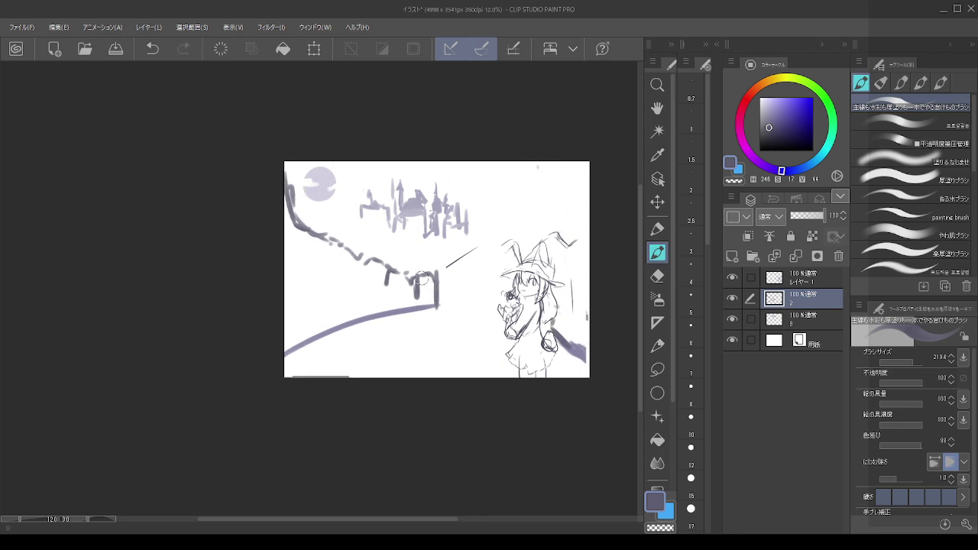
- Build up the dark treeline with scribbled strokes from the ground curve's end to the character's hands
mouse_move(419, 282)
mouse_down()
mouse_move(500, 309)
mouse_move(450, 296)
mouse_move(428, 303)
mouse_move(441, 295)
mouse_move(417, 281)
mouse_move(454, 307)
mouse_move(445, 308)
mouse_move(466, 297)
mouse_up()
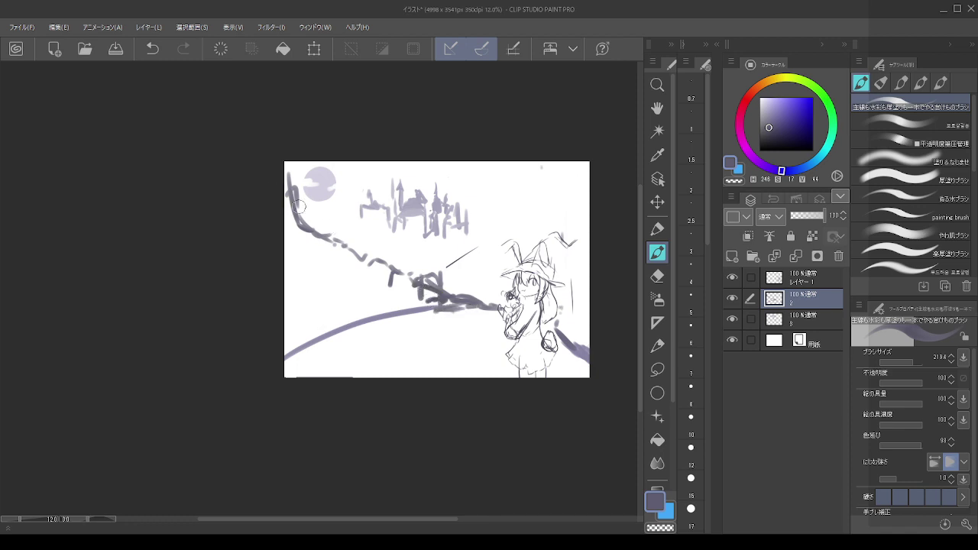
drag(289, 313, 301, 295)
key(ctrl+z)
drag(499, 301, 507, 310)
- Darken the ground curve down to the lower left corner, undoing the unsatisfactory strokes
mouse_move(445, 307)
mouse_down()
mouse_move(385, 309)
mouse_move(402, 307)
mouse_move(299, 338)
mouse_up()
key(ctrl+z)
key(ctrl+z)
drag(372, 314, 301, 338)
key(ctrl+z)
drag(376, 320, 301, 352)
key(ctrl+z)
drag(392, 320, 288, 357)
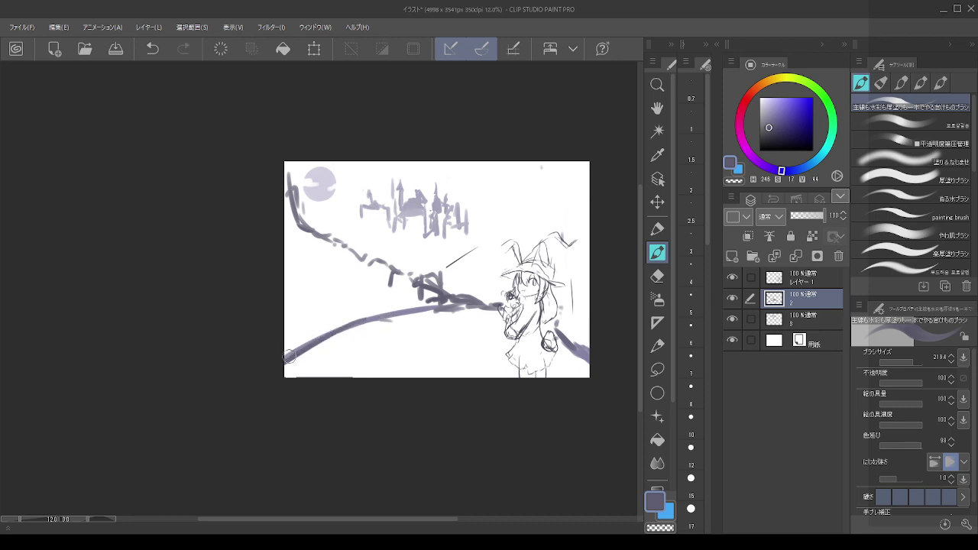
- Add a dark stroke beside the character's hands and erase the stray sketch lines around the character on layer 1
drag(480, 294, 512, 296)
click(801, 279)
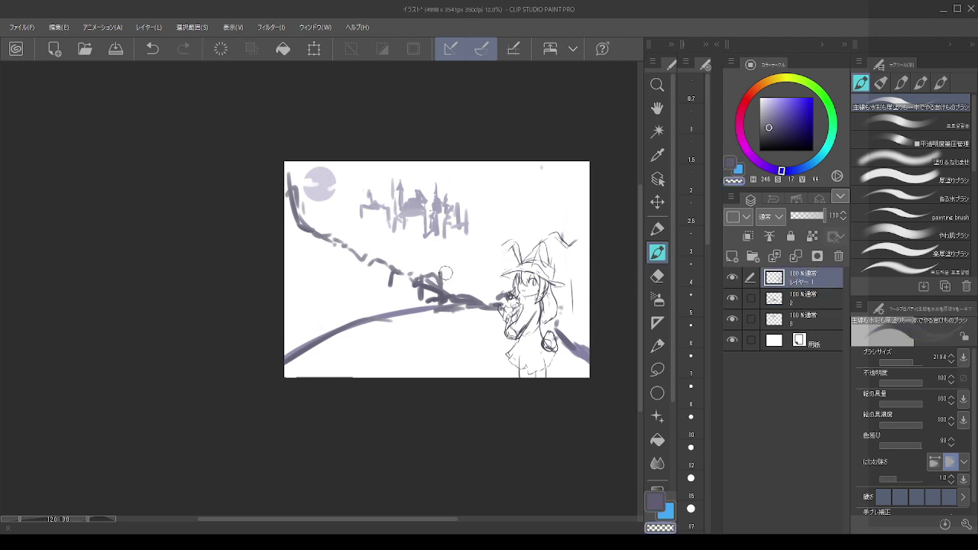
click(795, 299)
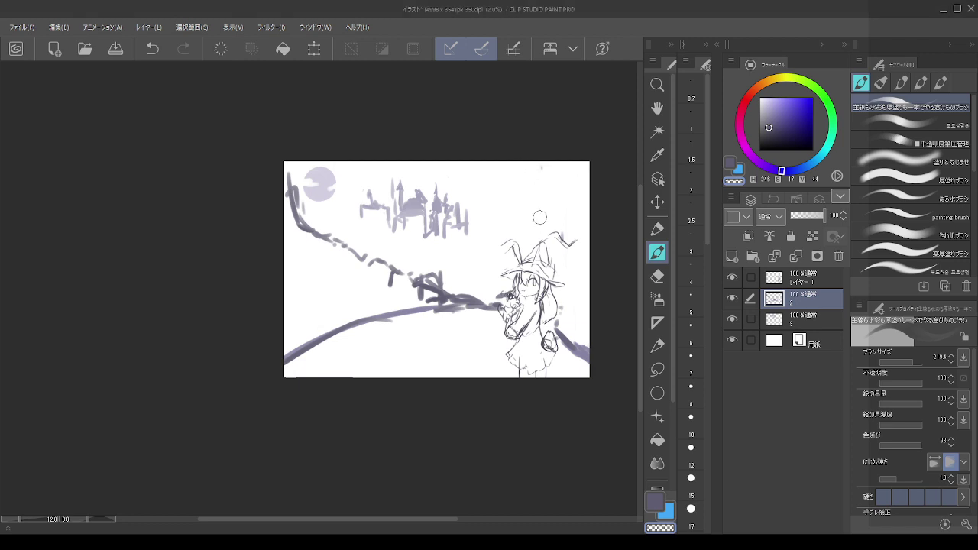
- Draw a curved dark trunk on layer 2 from the canvas's upper edge down behind the character's hat, undoing the rejected tries
drag(536, 162, 563, 277)
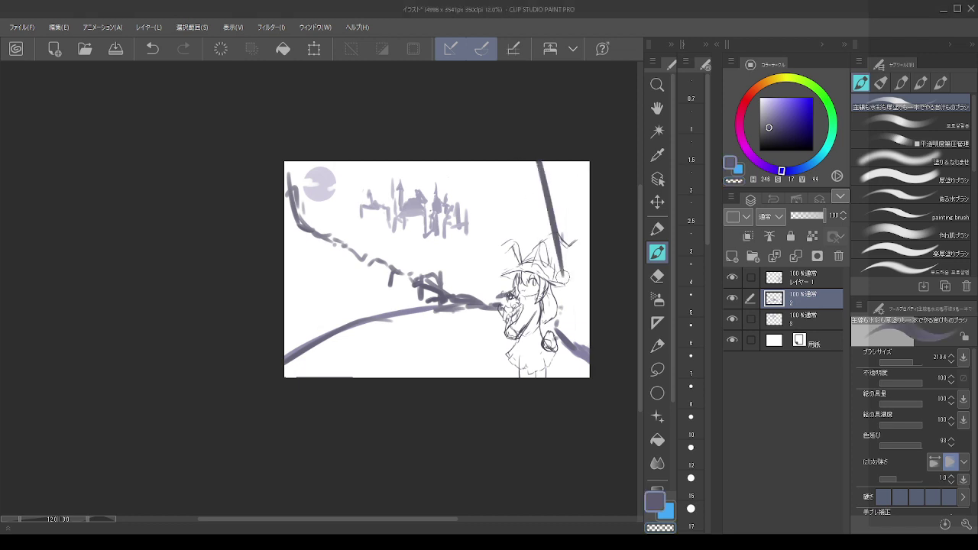
key(ctrl+z)
drag(556, 168, 587, 229)
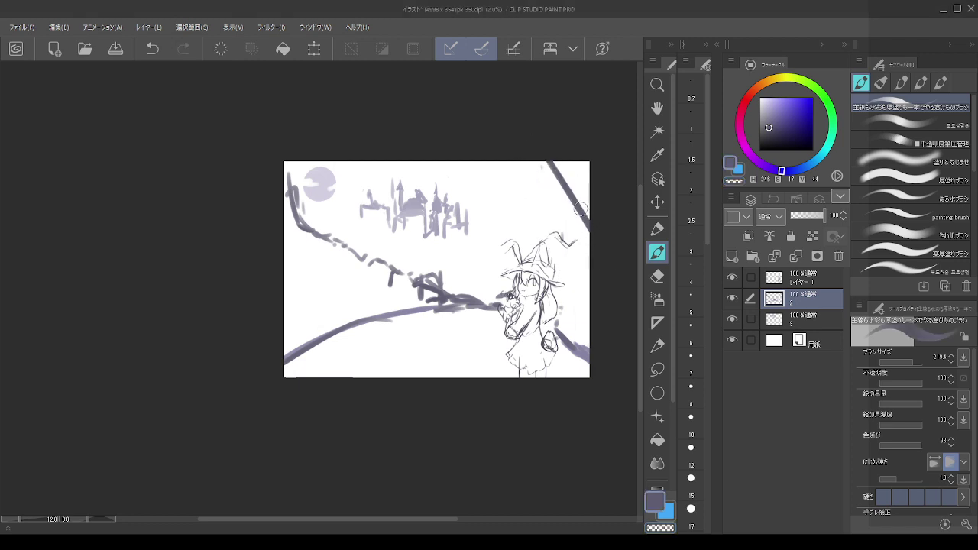
key(ctrl+z)
mouse_move(534, 175)
mouse_down()
mouse_move(550, 298)
mouse_move(556, 194)
mouse_up()
key(ctrl+z)
drag(546, 153, 562, 296)
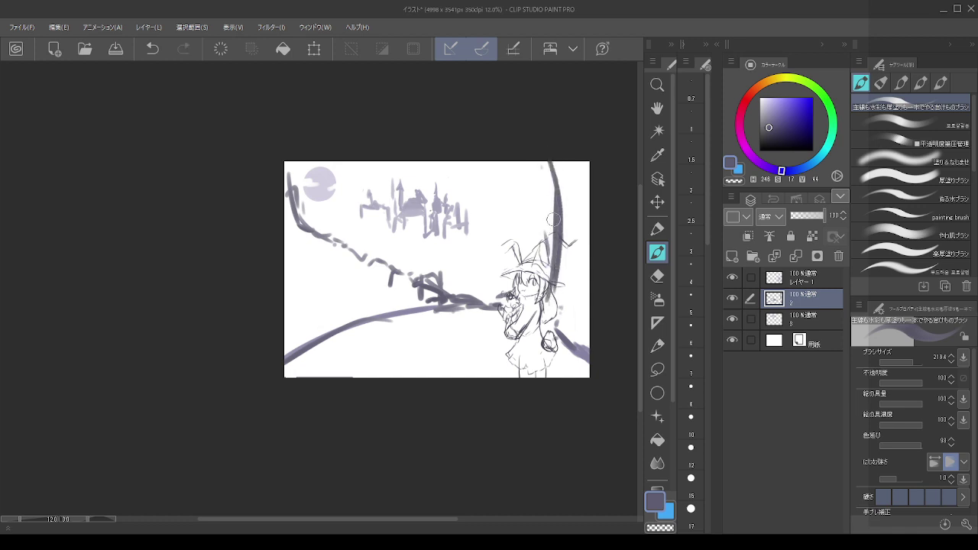
- Add a leaning dark stroke rising from the treeline just left of the character, undoing the unwanted tries
drag(521, 224, 517, 242)
key(ctrl+z)
drag(479, 295, 486, 263)
key(ctrl+z)
key(ctrl+z)
- Outline the trunk's outer side near the canvas's right edge with two long strokes, undoing the rejected ones
drag(554, 176, 574, 237)
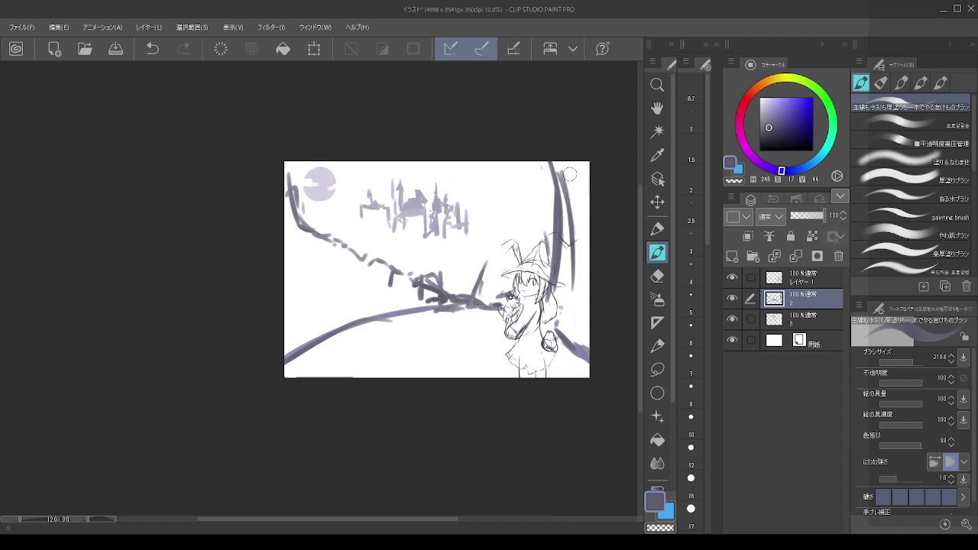
drag(561, 175, 572, 292)
drag(584, 153, 587, 352)
key(ctrl+z)
key(ctrl+z)
mouse_move(566, 153)
mouse_down()
mouse_move(579, 289)
mouse_move(561, 370)
mouse_up()
key(ctrl+z)
drag(579, 230, 576, 337)
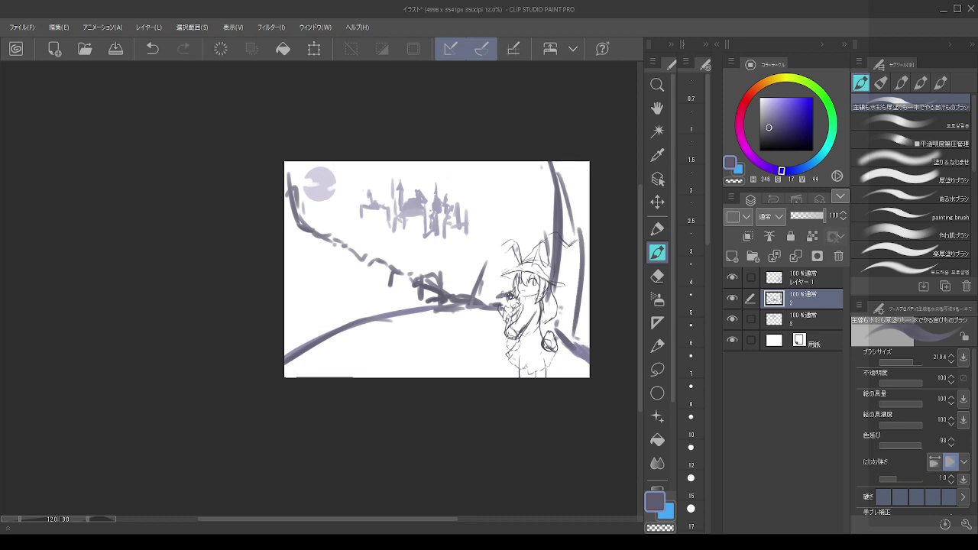
- Move the layer 2 drawing slightly downward and return to the brush
click(657, 201)
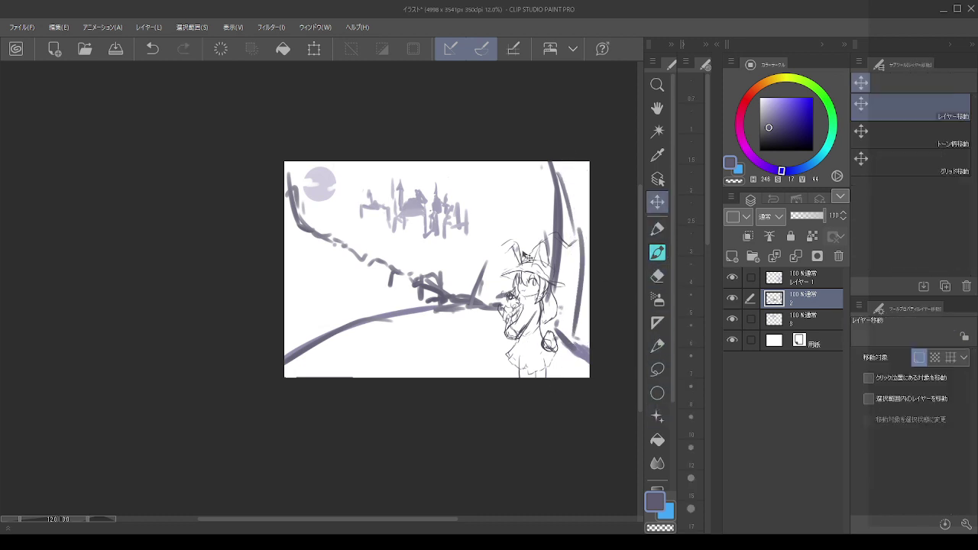
mouse_move(467, 317)
mouse_down()
mouse_move(472, 308)
mouse_move(461, 341)
mouse_move(449, 322)
mouse_up()
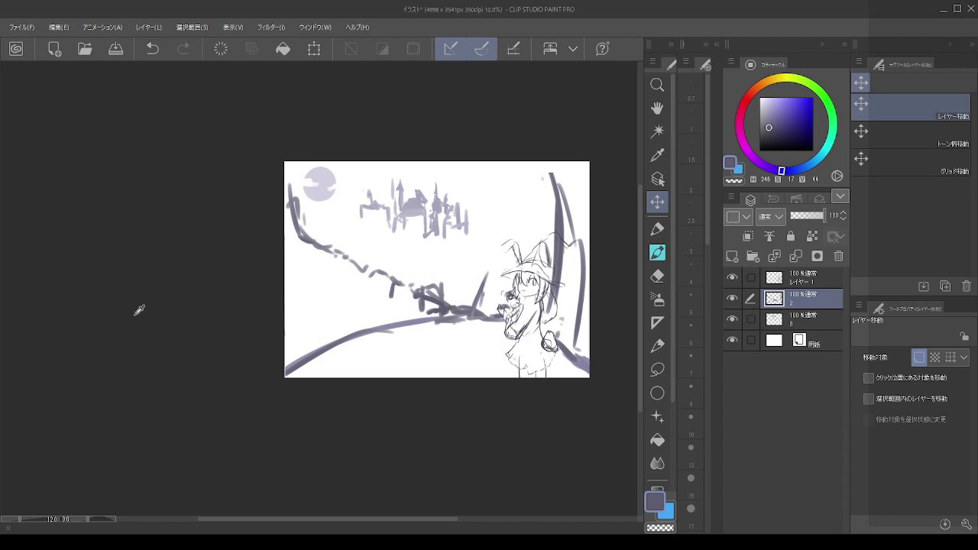
click(657, 252)
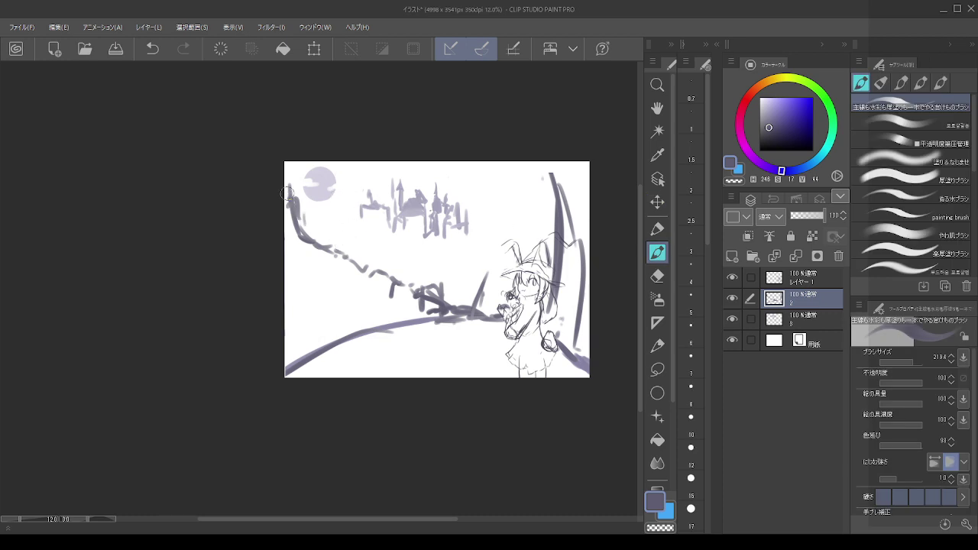
- Add short upright tree strokes along the sloping treeline, undoing the unwanted ones
key(ctrl+z)
drag(286, 216, 281, 208)
mouse_move(443, 299)
mouse_down()
mouse_move(471, 286)
mouse_move(467, 301)
mouse_up()
drag(398, 267, 388, 273)
drag(385, 266, 375, 328)
mouse_move(345, 247)
mouse_down()
mouse_move(340, 288)
mouse_move(314, 240)
mouse_up()
key(ctrl+z)
key(ctrl+z)
key(ctrl+z)
- Draw tall upright trunks at the left edge and from the treeline down to the ground curve, undoing the rejected ones
drag(309, 210, 295, 297)
drag(292, 229, 289, 364)
mouse_move(306, 281)
mouse_down()
mouse_move(308, 357)
mouse_move(330, 340)
mouse_up()
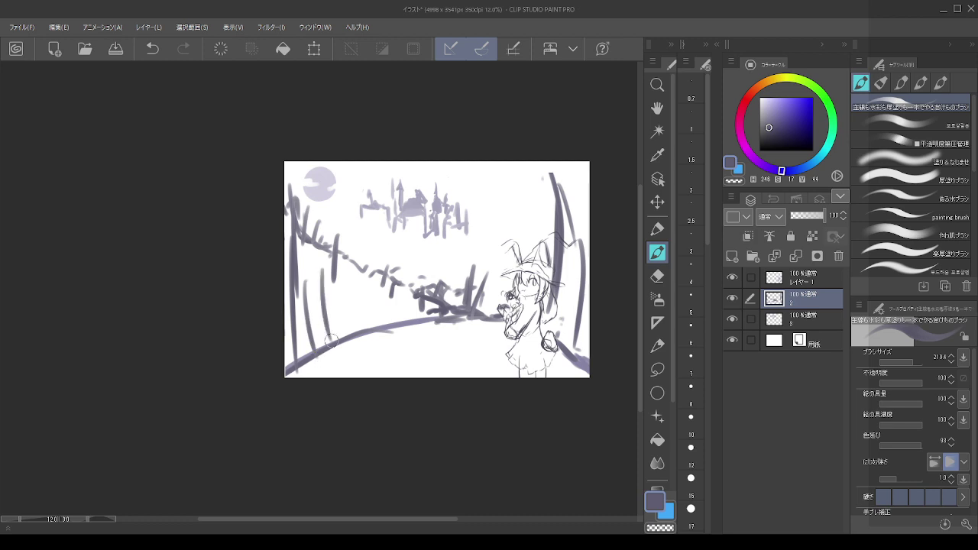
key(ctrl+z)
key(ctrl+z)
drag(334, 260, 342, 330)
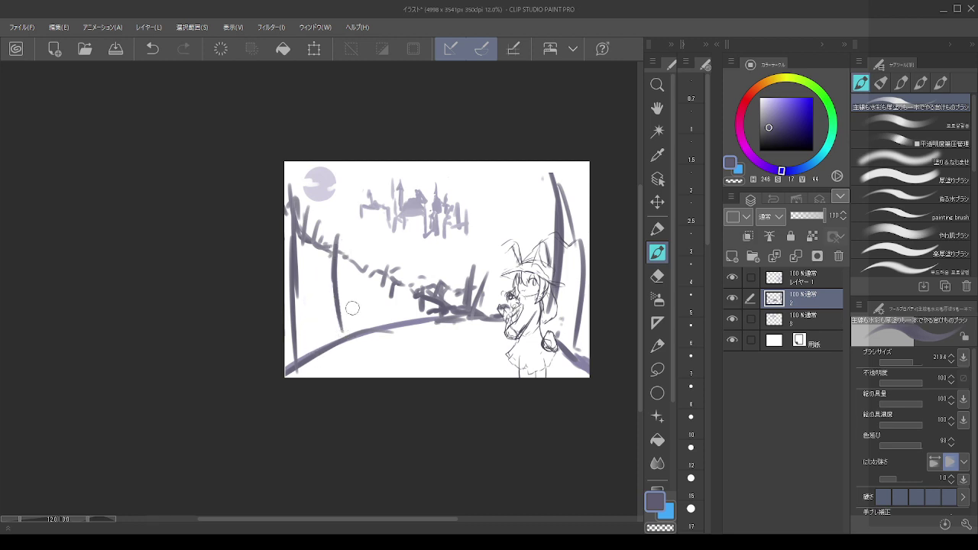
- Add short upright marks on and below the treeline beside the left trunks, undoing the unwanted strokes
drag(353, 294, 352, 310)
mouse_move(363, 260)
mouse_down()
mouse_move(360, 307)
mouse_move(339, 291)
mouse_up()
key(ctrl+z)
key(ctrl+z)
drag(362, 252, 367, 269)
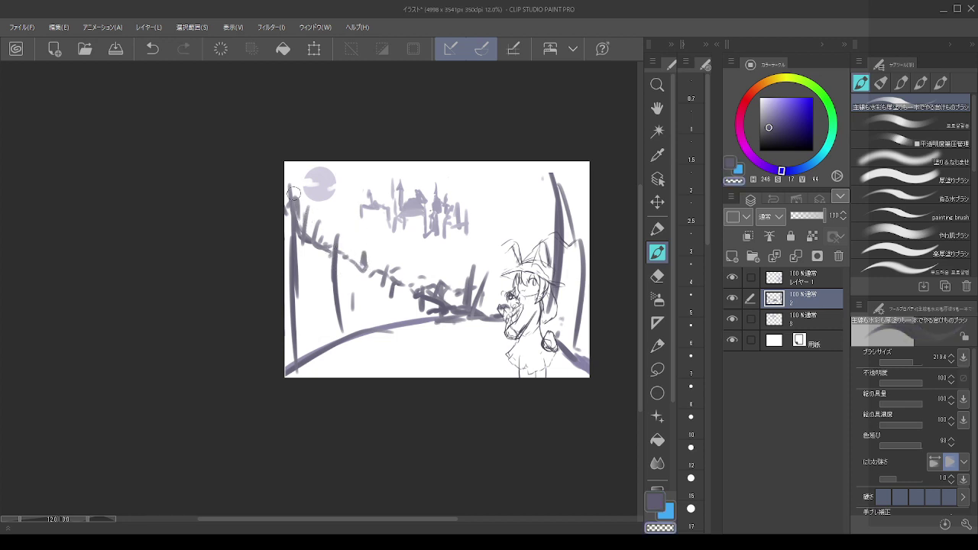
- Replace the left trunks and upper treeline with two slanted dark strokes, erasing the old lines with transparent color
mouse_move(290, 188)
mouse_down()
mouse_move(311, 188)
mouse_move(290, 282)
mouse_up()
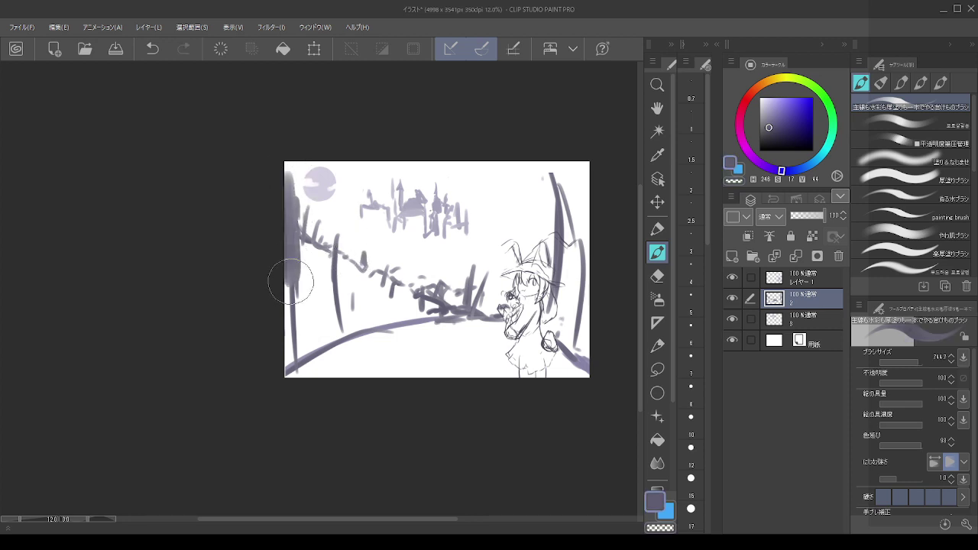
key(ctrl+z)
mouse_move(285, 186)
mouse_down()
mouse_move(287, 341)
mouse_move(298, 238)
mouse_move(311, 221)
mouse_move(336, 234)
mouse_move(285, 306)
mouse_move(291, 363)
mouse_move(292, 317)
mouse_move(326, 247)
mouse_move(343, 266)
mouse_move(322, 273)
mouse_move(339, 322)
mouse_move(328, 251)
mouse_move(325, 262)
mouse_move(389, 267)
mouse_move(437, 295)
mouse_move(376, 263)
mouse_move(371, 291)
mouse_move(346, 286)
mouse_up()
key(c)
key(ctrl+z)
mouse_move(286, 269)
mouse_down()
mouse_move(305, 211)
mouse_move(299, 274)
mouse_move(317, 273)
mouse_move(313, 308)
mouse_up()
key(c)
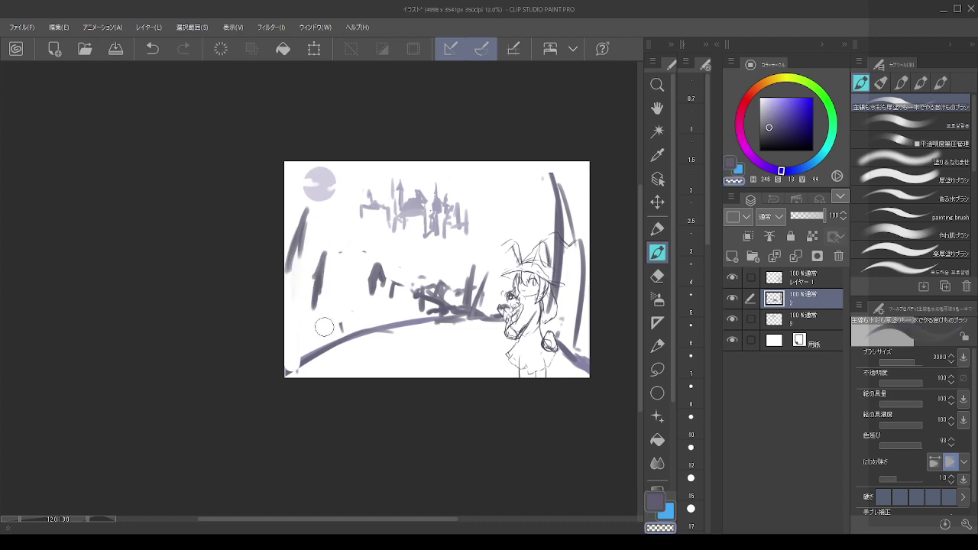
- Erase the long ground curve and the ground stroke right of the character with a larger transparent brush
mouse_move(348, 343)
mouse_down()
mouse_move(377, 331)
mouse_move(271, 375)
mouse_move(355, 348)
mouse_move(362, 313)
mouse_move(353, 293)
mouse_move(397, 282)
mouse_up()
key(bracketright)
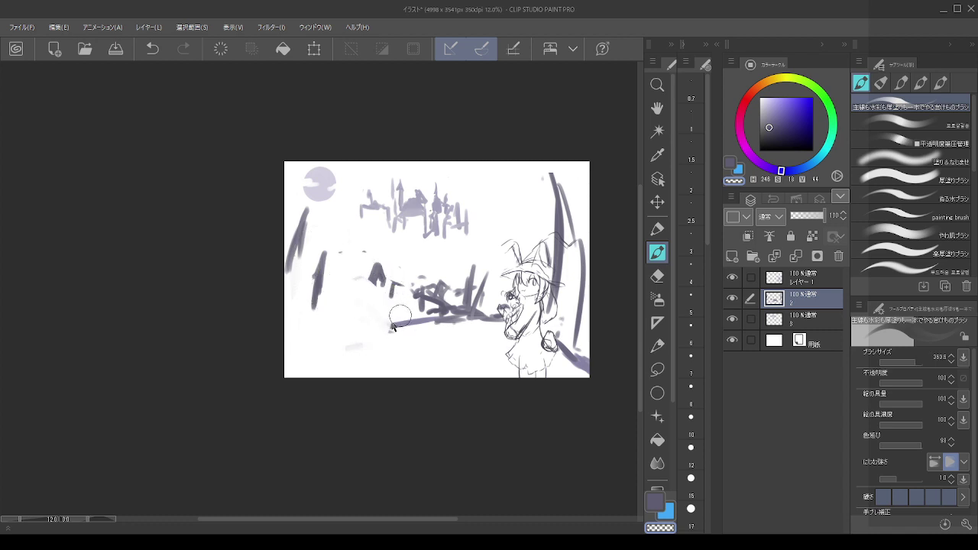
mouse_move(398, 325)
mouse_down()
mouse_move(421, 315)
mouse_move(505, 326)
mouse_up()
mouse_move(575, 352)
mouse_down()
mouse_move(580, 364)
mouse_move(577, 355)
mouse_up()
- Pick a darker violet with saturation 18 and value 37, undo the test ground stroke, and reduce the brush size
click(658, 253)
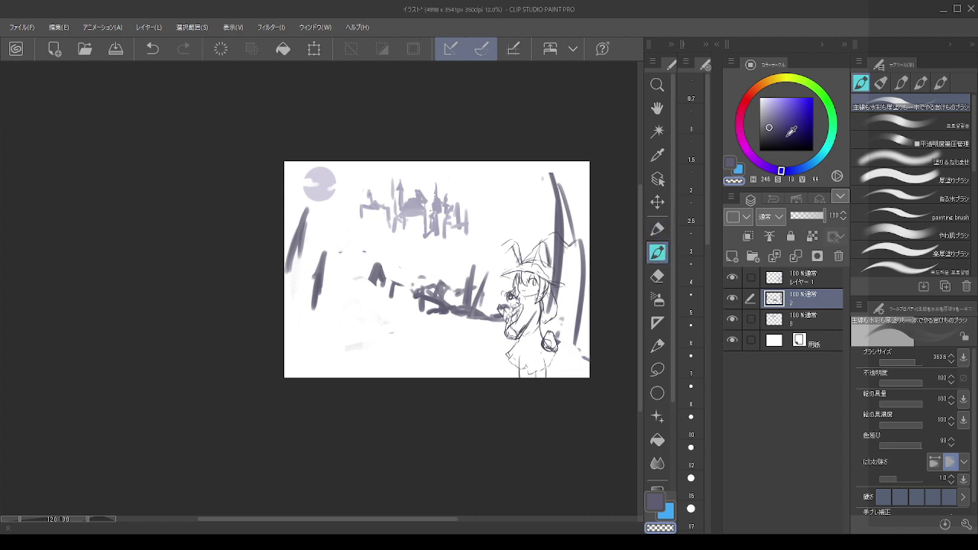
click(772, 128)
drag(480, 343, 410, 360)
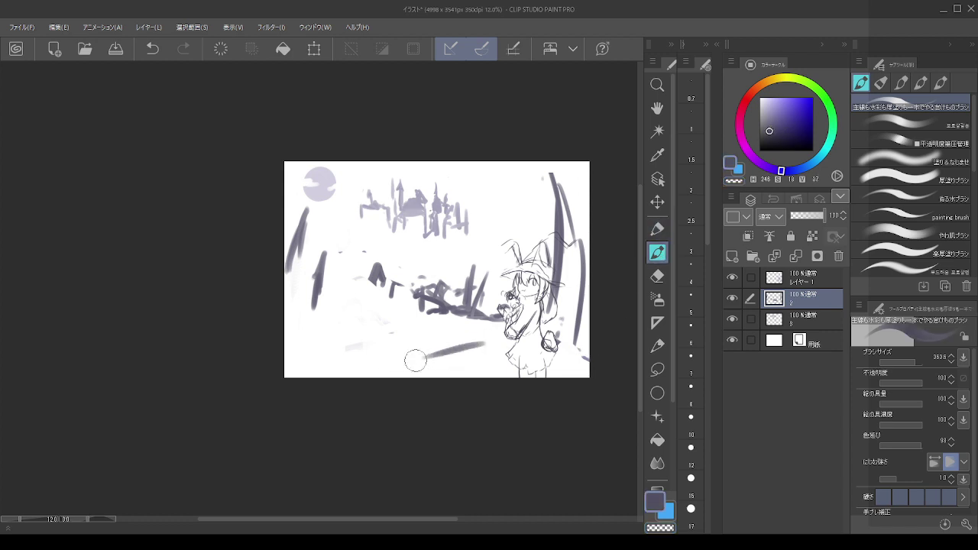
key(ctrl+z)
key(bracketright)
key(bracketleft)
key(bracketleft)
key(bracketleft)
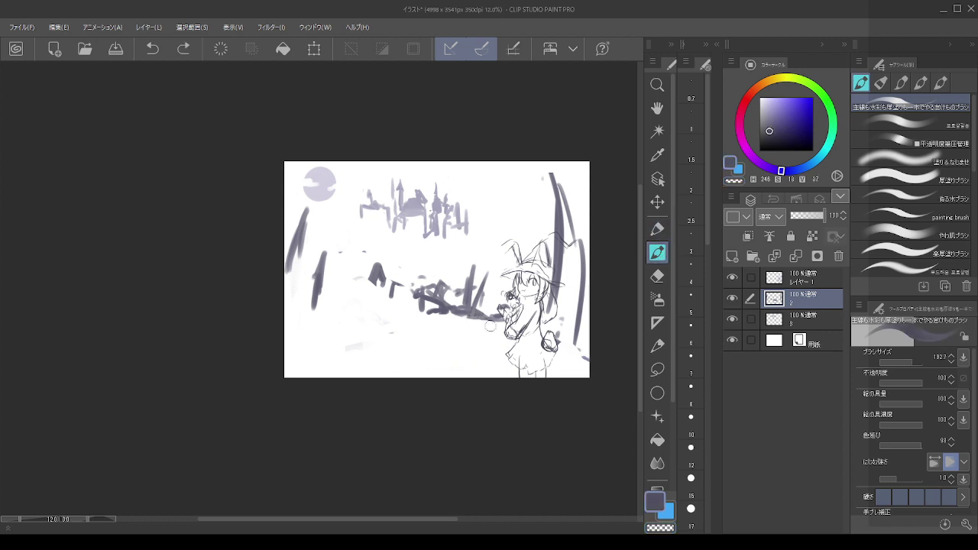
- Draw a straight dark ground line rising from the lower edge to the character, plus a short descending stroke at the right edge
drag(495, 327, 375, 363)
key(ctrl+z)
drag(468, 341, 302, 385)
drag(565, 346, 601, 375)
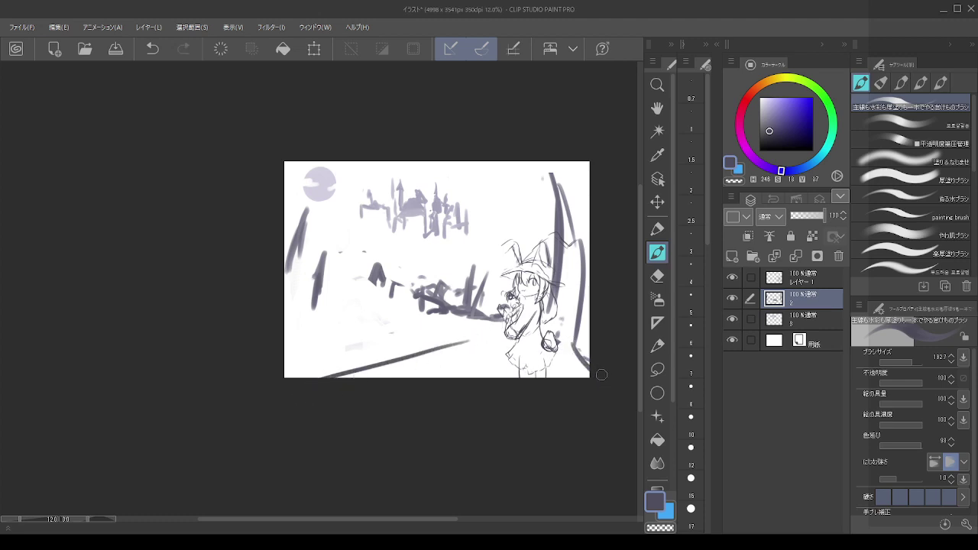
drag(461, 340, 511, 330)
key(ctrl+z)
- Extend the slanted stroke below the moon upward and undo the extra strokes beside it
mouse_move(340, 221)
mouse_down()
mouse_move(320, 288)
mouse_move(307, 285)
mouse_up()
drag(340, 224, 327, 288)
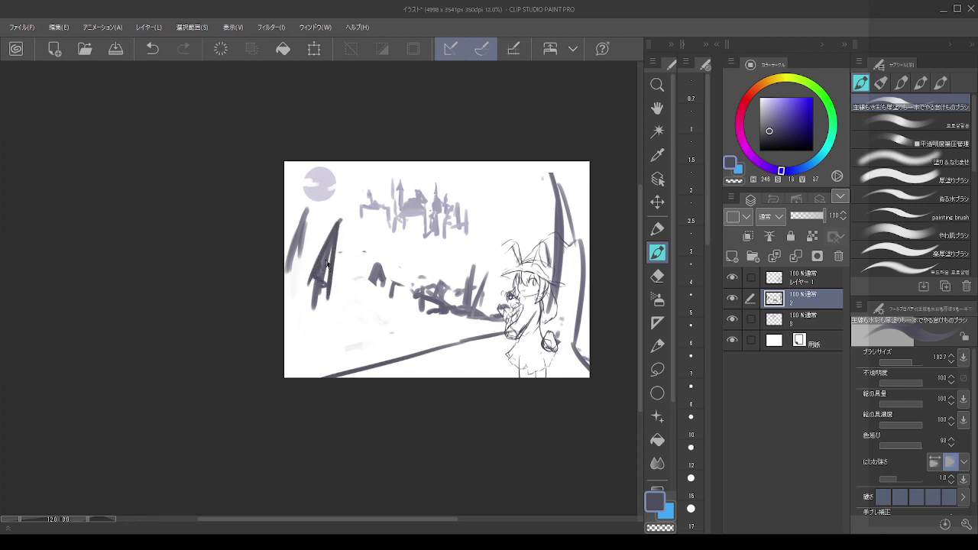
key(ctrl+z)
key(ctrl+z)
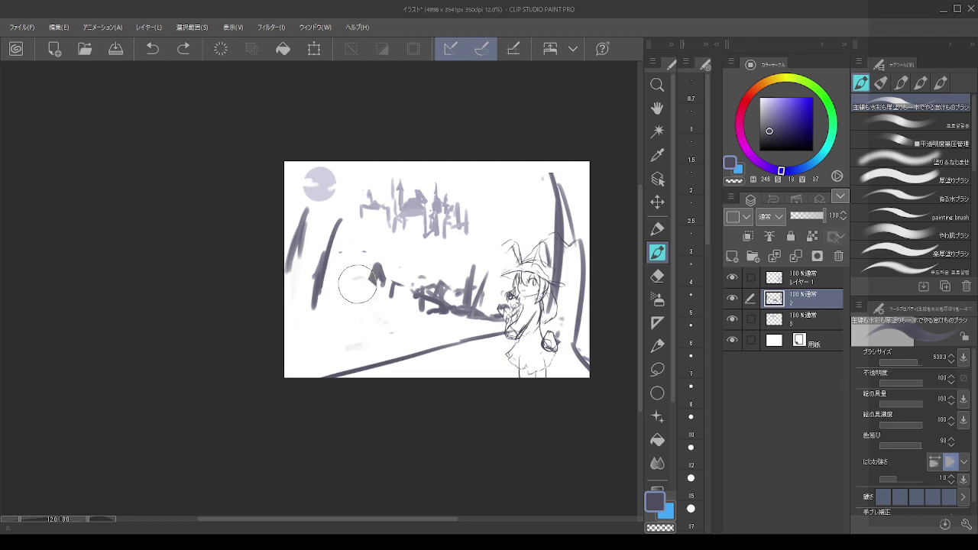
- Block in thick dark arched trunk shapes in the lower left with a large brush, undoing the rejected strokes
mouse_move(357, 286)
mouse_down()
mouse_move(316, 279)
mouse_move(314, 297)
mouse_move(294, 276)
mouse_move(288, 298)
mouse_move(291, 348)
mouse_move(304, 316)
mouse_move(304, 344)
mouse_move(306, 305)
mouse_move(319, 366)
mouse_move(370, 334)
mouse_move(439, 319)
mouse_up()
key(ctrl+z)
key(ctrl+z)
key(ctrl+z)
key([)
key([)
key([)
key([)
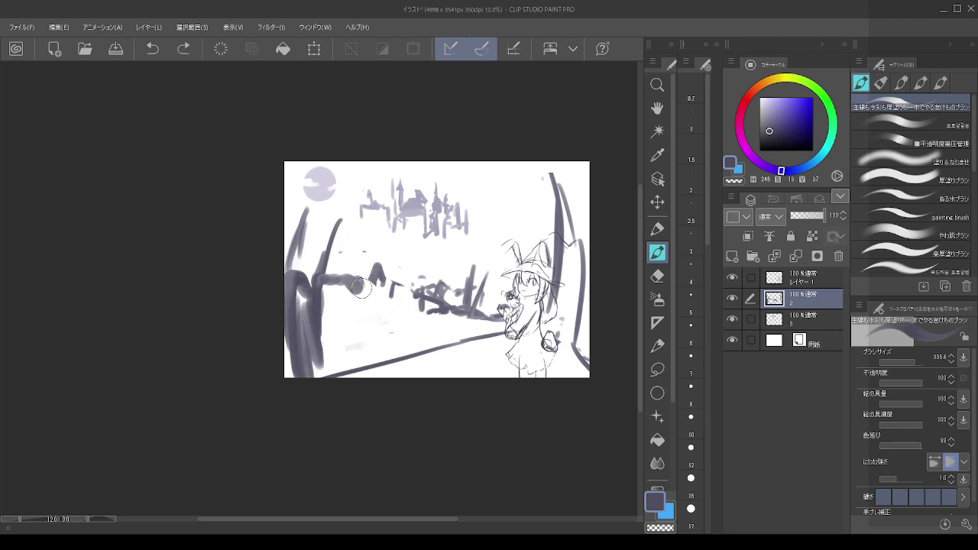
drag(362, 286, 363, 353)
mouse_move(373, 310)
mouse_down()
mouse_move(372, 360)
mouse_move(380, 359)
mouse_up()
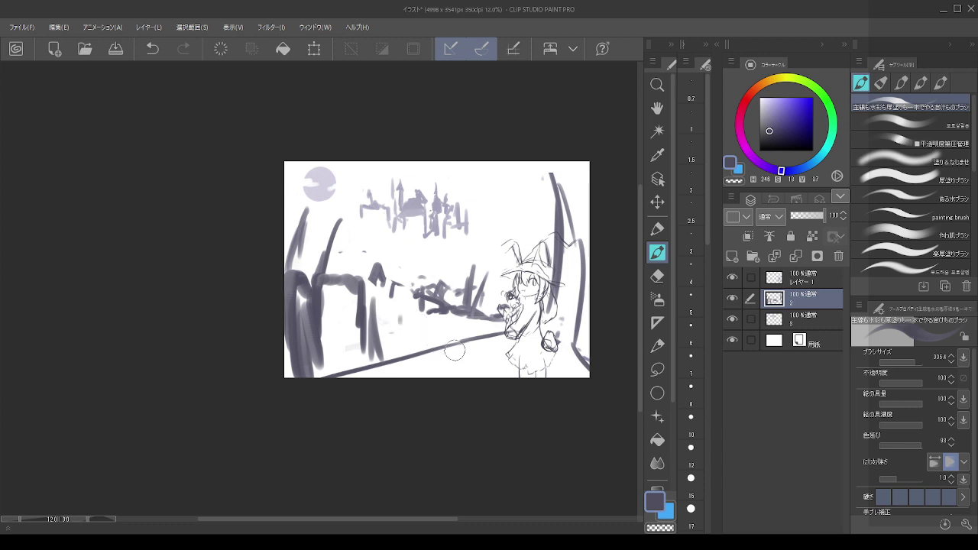
- Erase most of the straight ground line and the trunk bases with transparent color, and paint a dark mass in the upper right corner
key(c)
mouse_move(465, 349)
mouse_down()
mouse_move(343, 375)
mouse_move(441, 354)
mouse_move(276, 382)
mouse_move(321, 368)
mouse_move(246, 375)
mouse_move(489, 348)
mouse_move(417, 350)
mouse_move(337, 374)
mouse_up()
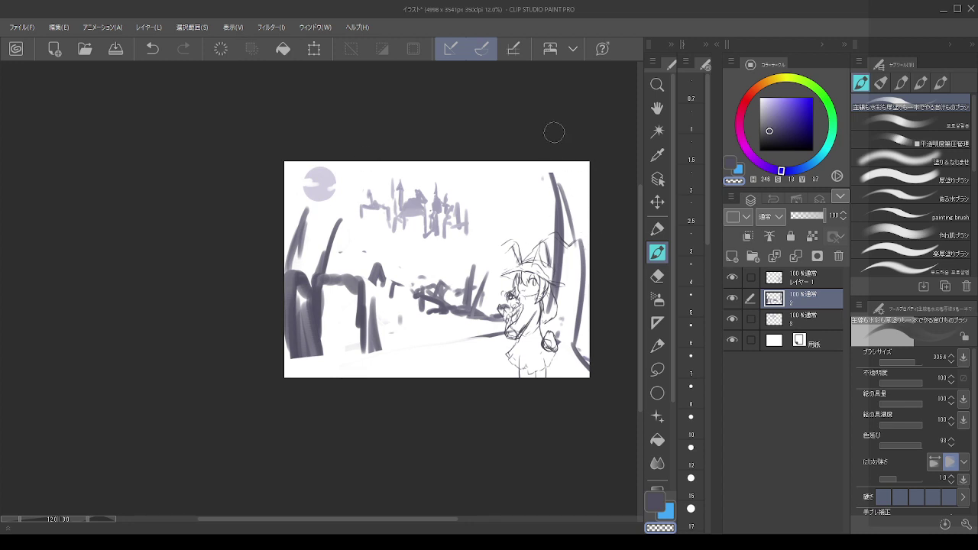
mouse_move(566, 137)
mouse_down()
mouse_move(589, 198)
mouse_move(576, 144)
mouse_move(600, 236)
mouse_up()
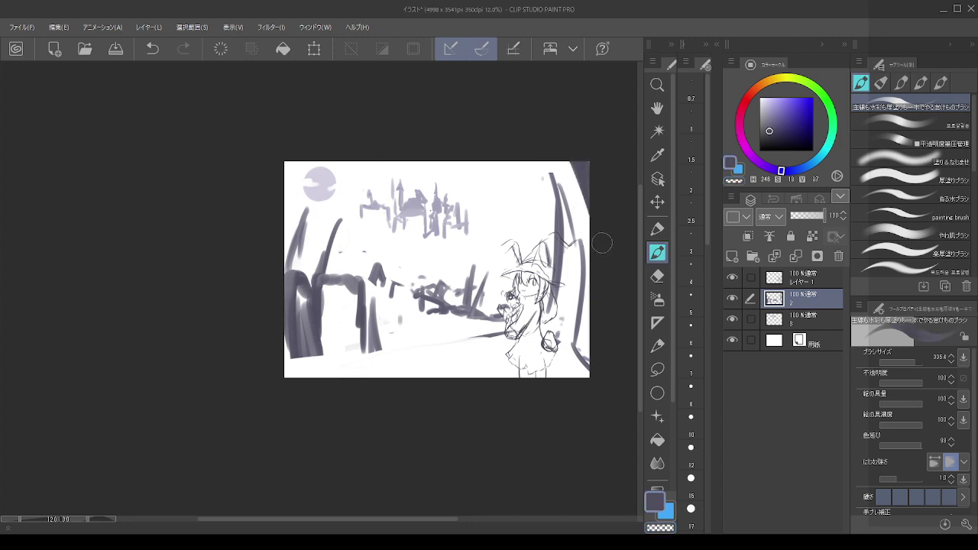
- Draw several long descending strokes behind the character to outline a trunk along the picture's right side, undoing the rejected ones
mouse_move(577, 202)
mouse_down()
mouse_move(567, 200)
mouse_move(575, 247)
mouse_up()
drag(545, 177, 553, 240)
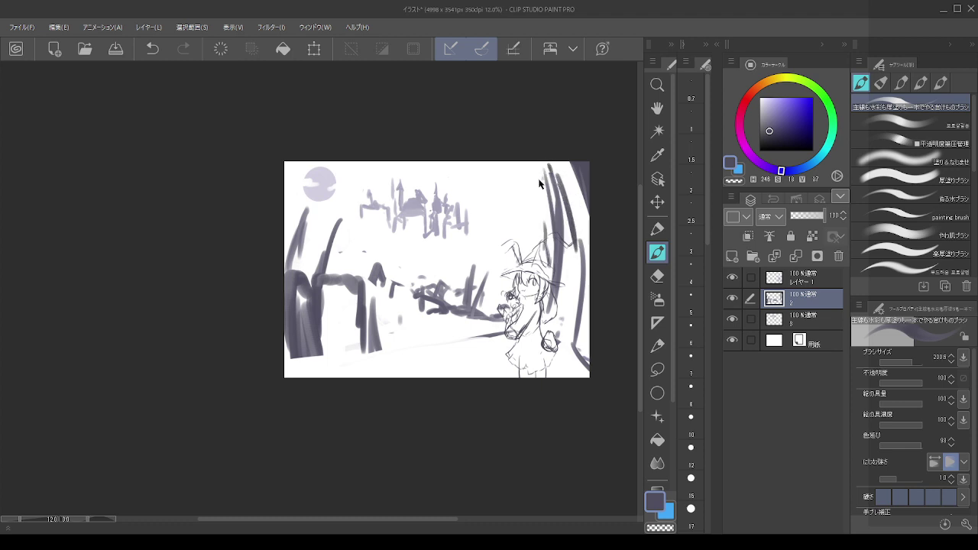
key(ctrl+z)
drag(541, 160, 557, 245)
key(ctrl+z)
mouse_move(545, 282)
mouse_down()
mouse_move(544, 204)
mouse_move(540, 337)
mouse_move(527, 242)
mouse_move(541, 307)
mouse_up()
key(ctrl+z)
mouse_move(537, 201)
mouse_down()
mouse_move(526, 156)
mouse_move(546, 248)
mouse_up()
drag(534, 182, 555, 292)
drag(563, 200, 579, 313)
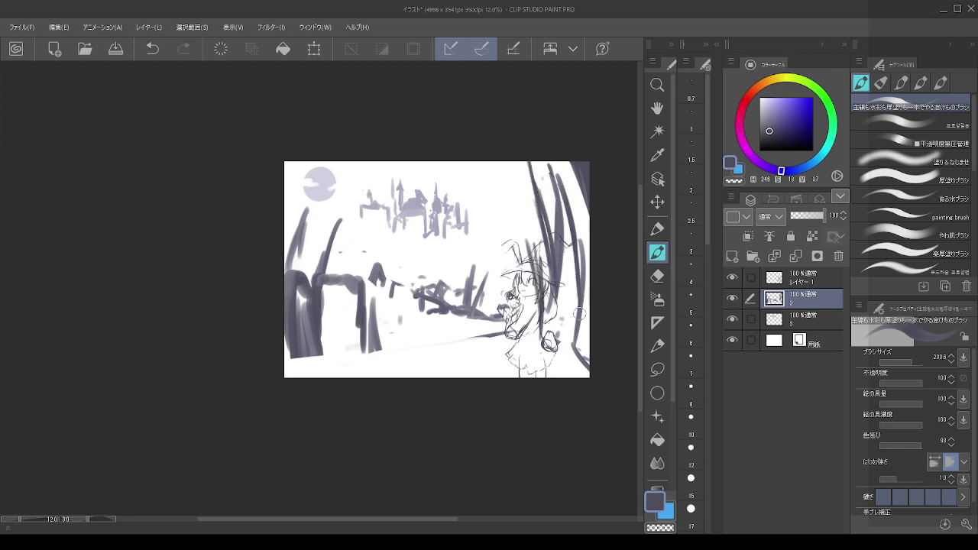
- Thicken the trunk's core behind the character with a broader brush, undoing the overly wide stroke
drag(580, 239, 558, 264)
drag(562, 215, 563, 359)
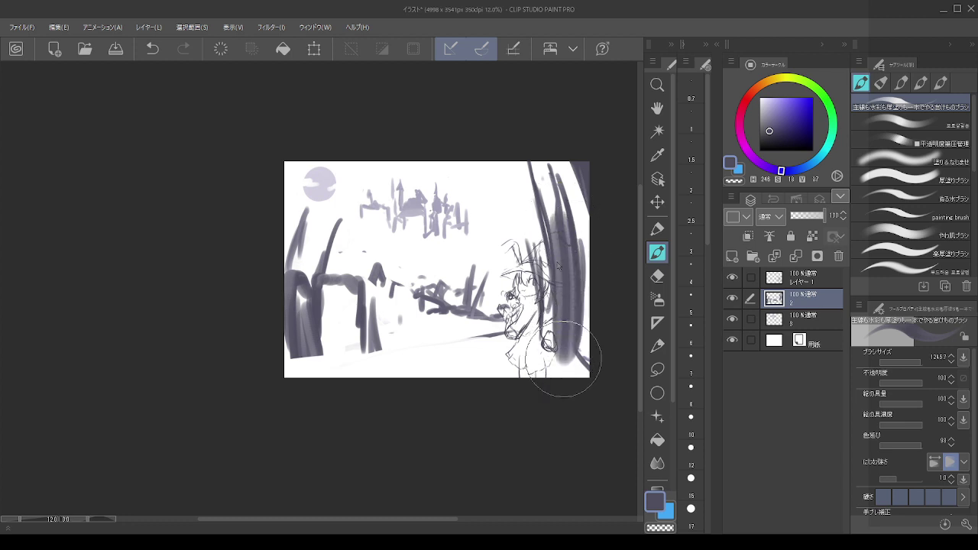
key(ctrl+z)
mouse_move(558, 260)
mouse_down()
mouse_move(558, 211)
mouse_move(572, 350)
mouse_up()
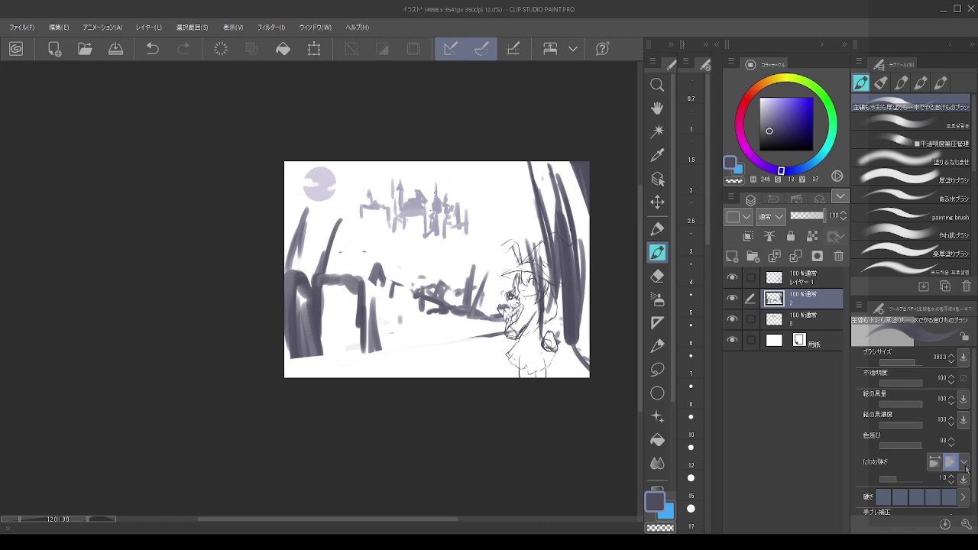
- Raise the brush's blur intensity and test it with a stroke down the trunk, undoing the test stroke
click(934, 461)
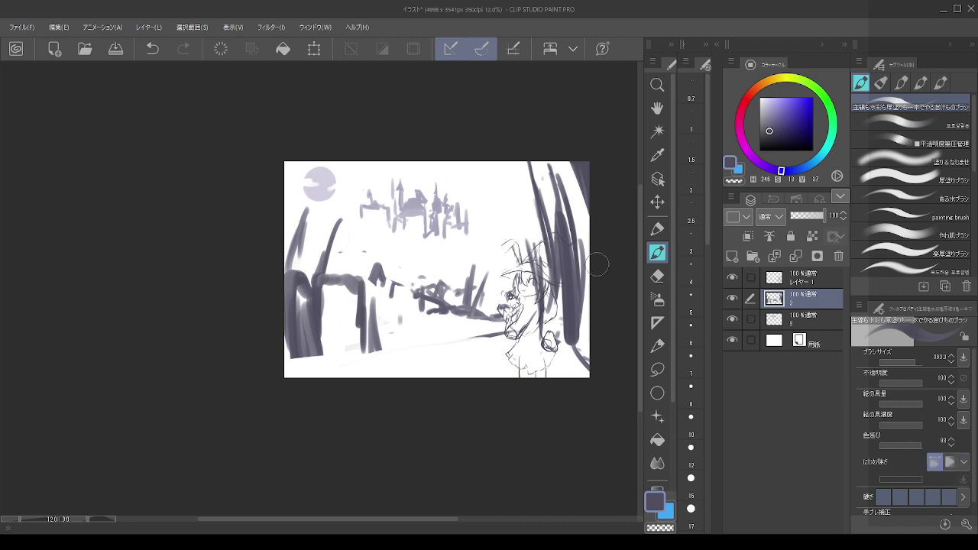
click(950, 462)
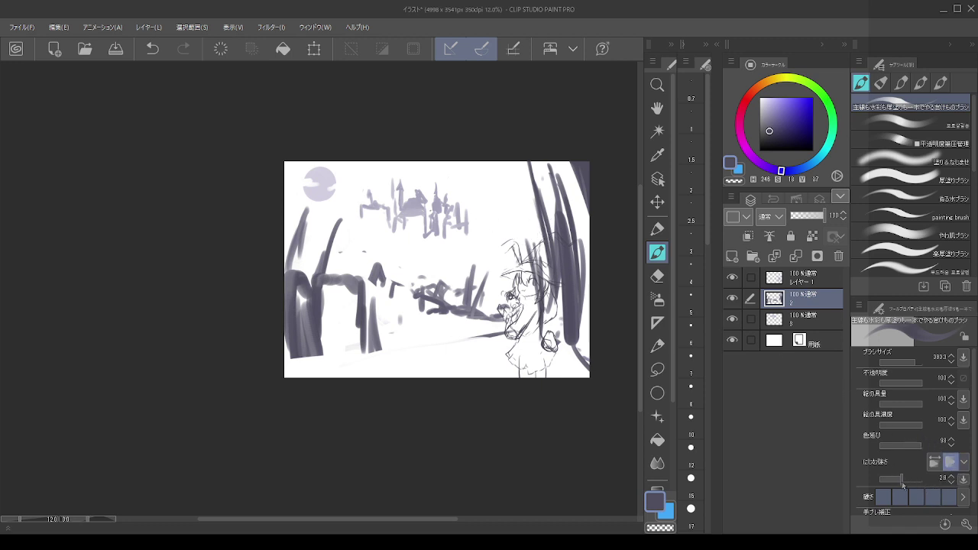
drag(554, 236, 567, 343)
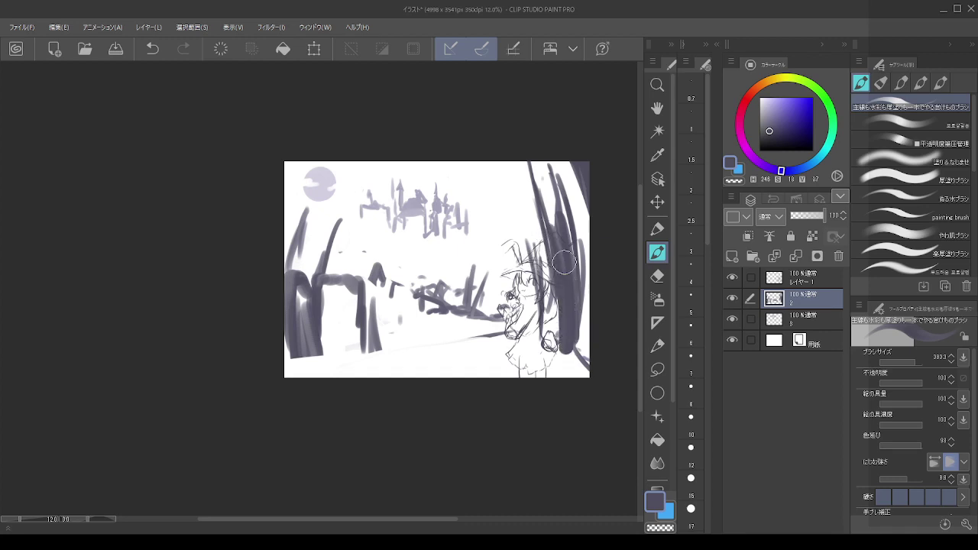
key(ctrl+z)
- Fill the large trunk behind the character into a solid dark mass reaching the upper edge, undoing strokes that miss its contour
drag(576, 206, 590, 313)
drag(583, 234, 585, 343)
mouse_move(578, 175)
mouse_down()
mouse_move(589, 258)
mouse_move(559, 135)
mouse_up()
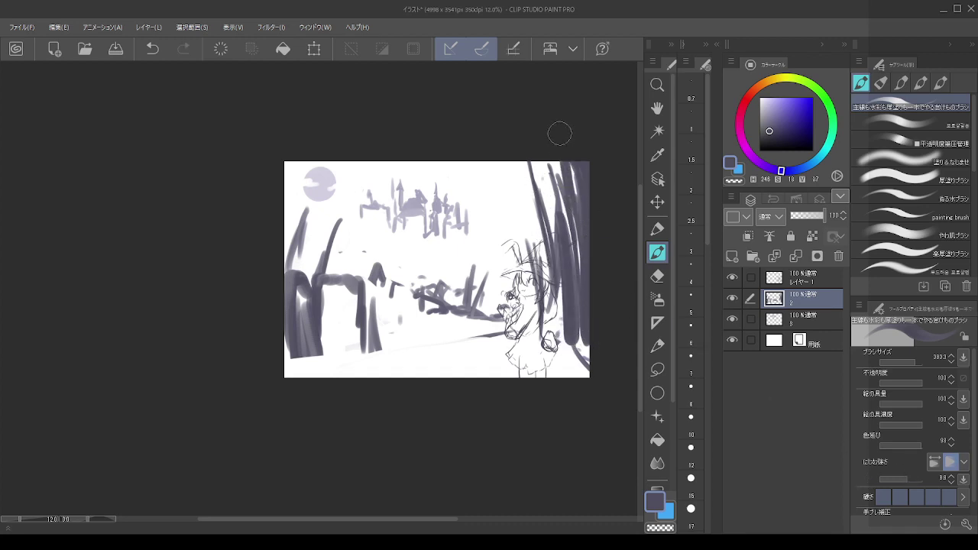
drag(522, 96, 556, 269)
mouse_move(528, 116)
mouse_down()
mouse_move(554, 200)
mouse_move(569, 368)
mouse_up()
key(ctrl+z)
mouse_move(516, 156)
mouse_down()
mouse_move(545, 267)
mouse_move(548, 328)
mouse_up()
key(ctrl+z)
mouse_move(518, 131)
mouse_down()
mouse_move(551, 256)
mouse_move(556, 332)
mouse_up()
mouse_move(546, 153)
mouse_down()
mouse_move(568, 272)
mouse_move(552, 160)
mouse_move(566, 186)
mouse_move(574, 251)
mouse_move(560, 325)
mouse_move(582, 365)
mouse_move(564, 337)
mouse_move(577, 359)
mouse_move(585, 331)
mouse_up()
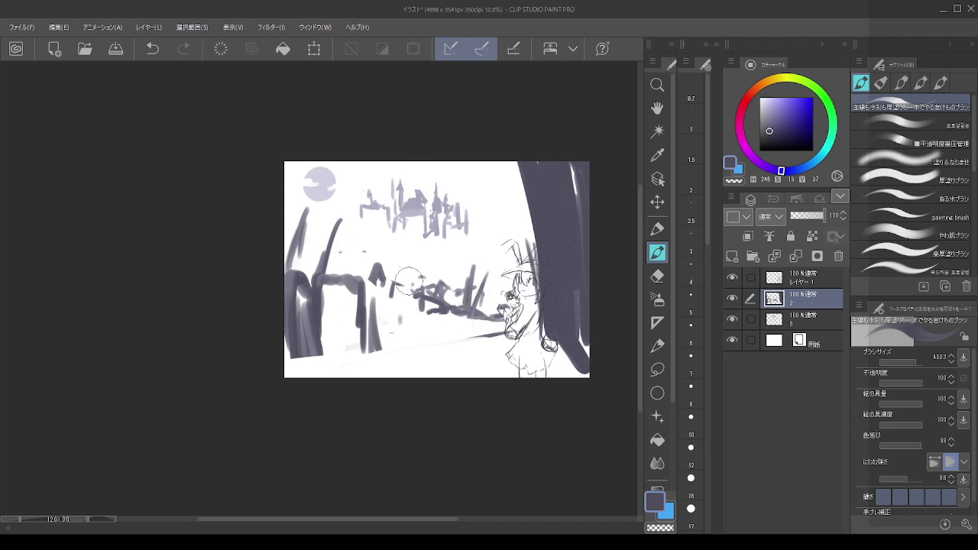
- Erase the left part of the treeline in the middle distance with transparent color
key(c)
mouse_move(376, 267)
mouse_down()
mouse_move(380, 279)
mouse_move(372, 273)
mouse_move(437, 295)
mouse_move(439, 273)
mouse_up()
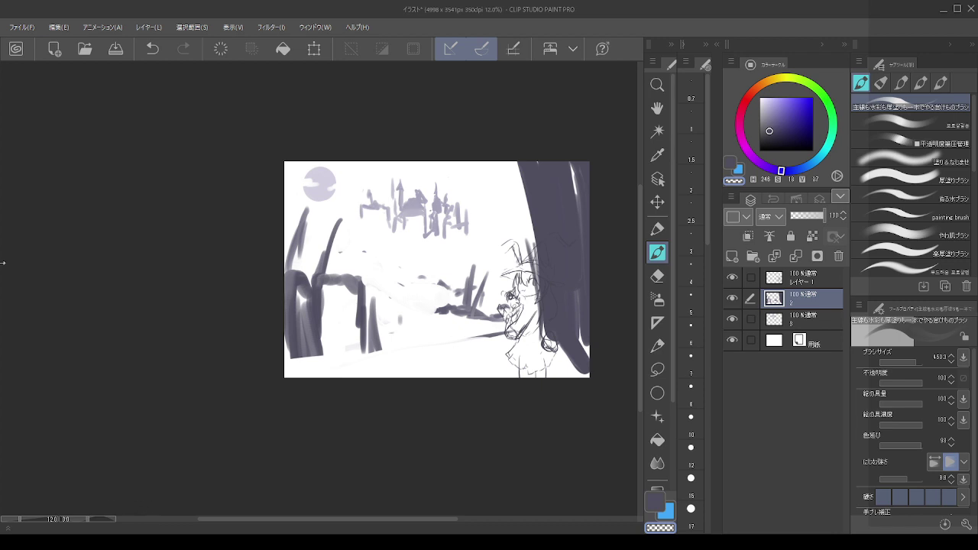
- Move the moon and castle on layer 3 to the right, and undo an attempted shift of a layer 2 copy
click(803, 324)
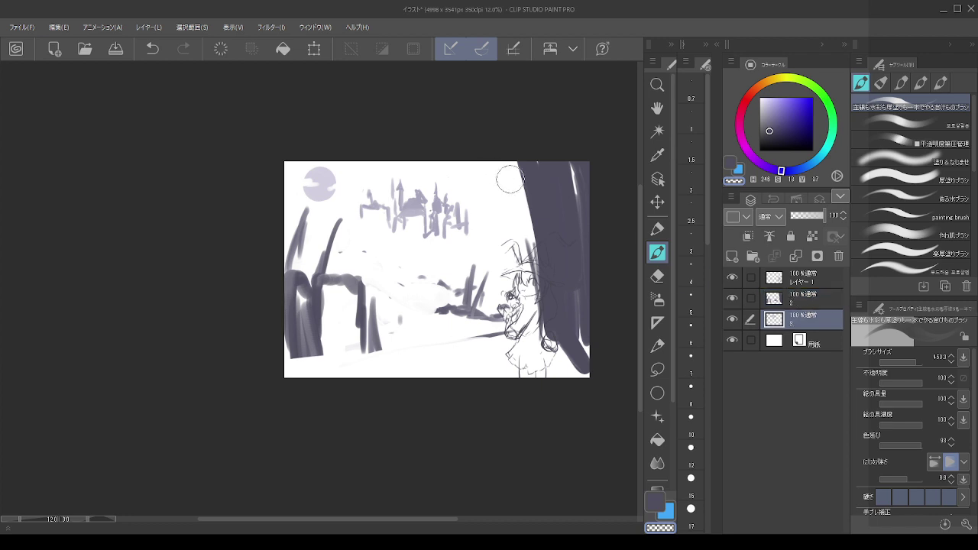
click(657, 201)
drag(442, 217, 483, 216)
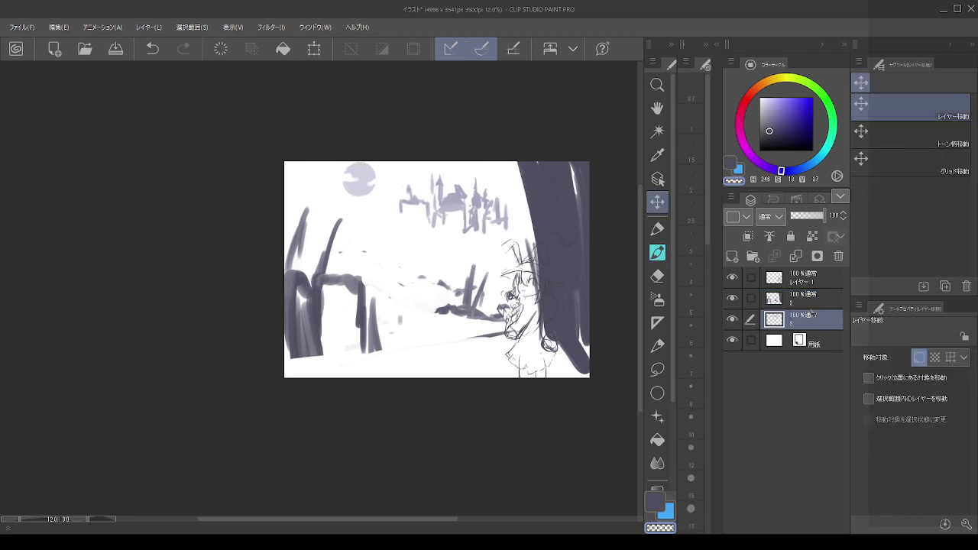
click(807, 302)
drag(431, 283, 434, 280)
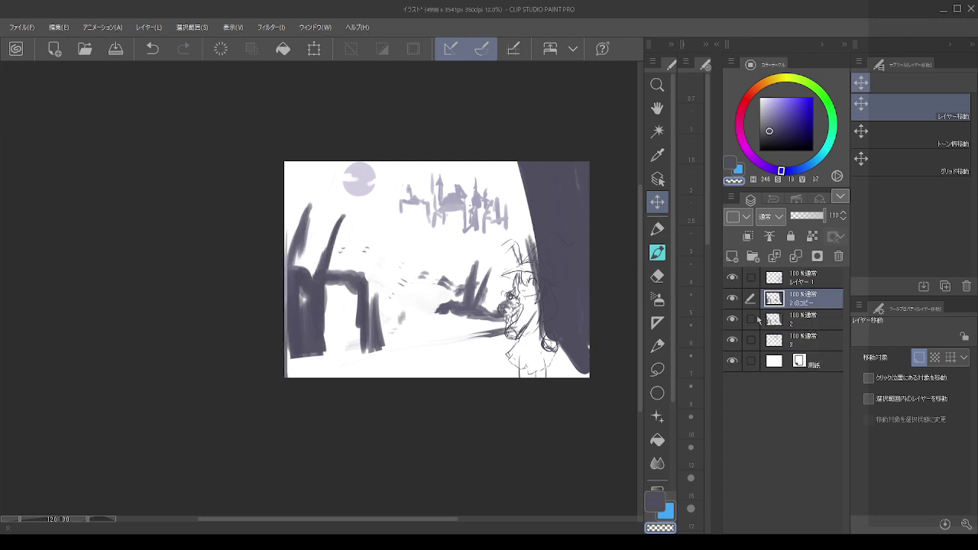
key(ctrl+z)
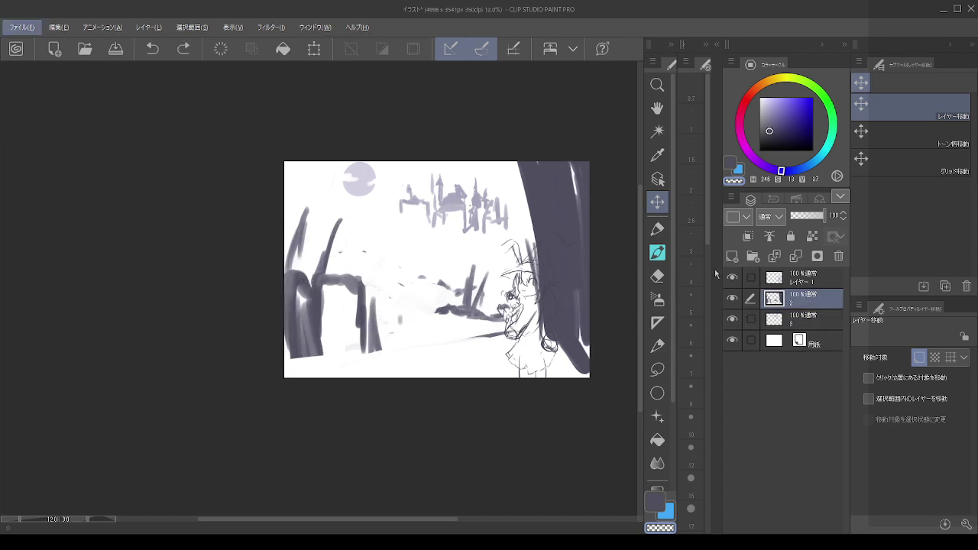
- On layer 2, thicken the trunk along the picture's left edge down to the ground, undoing the rejected strokes
key(b)
drag(291, 239, 298, 154)
mouse_move(278, 255)
mouse_down()
mouse_move(287, 174)
mouse_move(280, 349)
mouse_up()
key(ctrl+z)
key(ctrl+z)
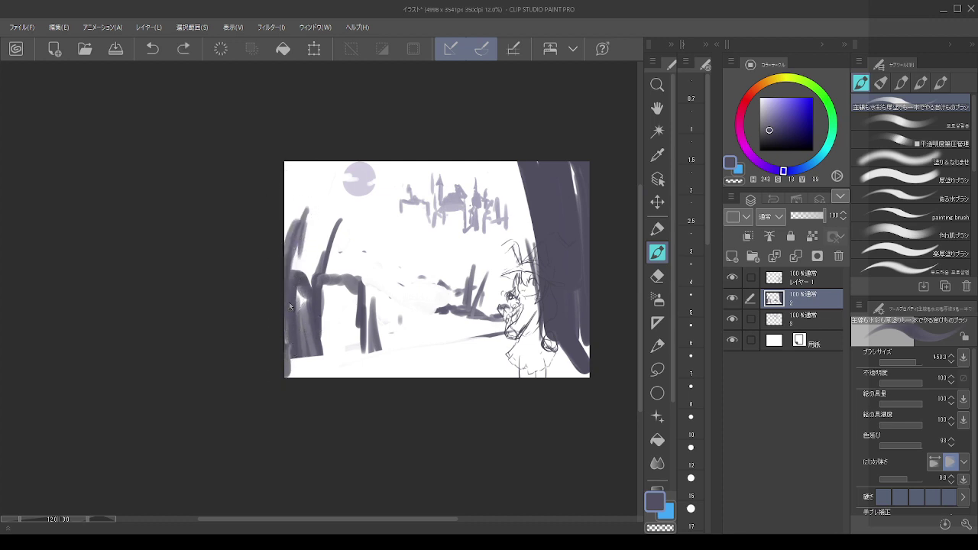
key(ctrl+z)
drag(290, 296, 290, 357)
- Erase the arched trunk's right leg and paint a bent horizontal branch shape in the lower middle ground
mouse_move(354, 303)
mouse_down()
mouse_move(357, 317)
mouse_move(388, 305)
mouse_move(392, 314)
mouse_up()
mouse_move(365, 282)
mouse_down()
mouse_move(381, 285)
mouse_move(367, 337)
mouse_move(360, 333)
mouse_move(413, 304)
mouse_move(422, 330)
mouse_up()
key(ctrl+z)
key(c)
key(c)
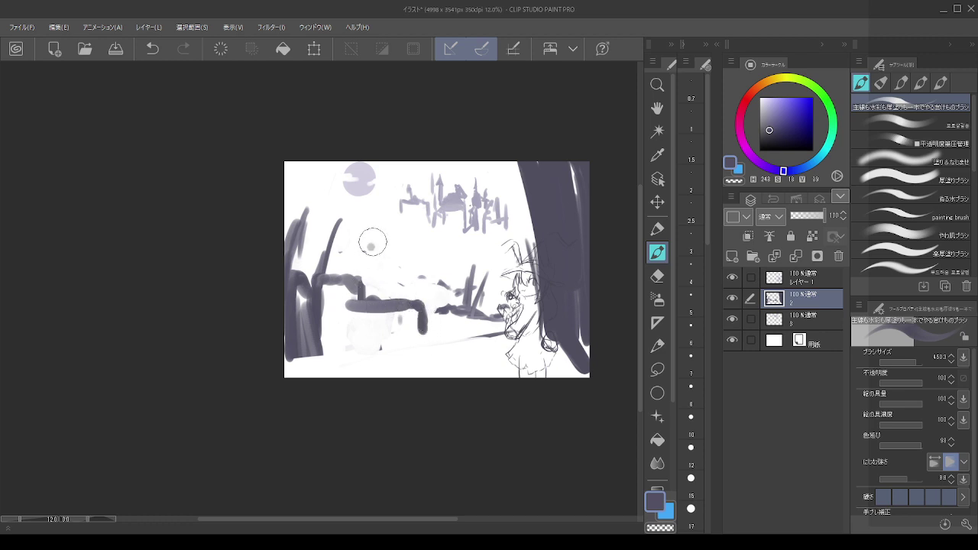
- Add a small dab below the moon and extend the left trunk up to the picture's upper edge, undoing the rejected strokes
drag(373, 242, 372, 236)
drag(375, 228, 372, 269)
key(ctrl+z)
drag(314, 158, 291, 260)
key(ctrl+z)
key(ctrl+z)
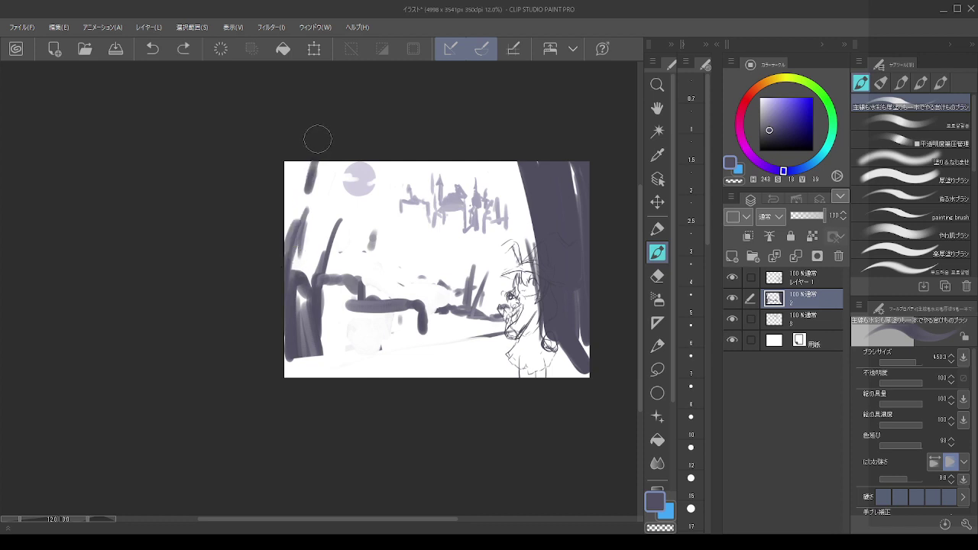
drag(309, 163, 289, 264)
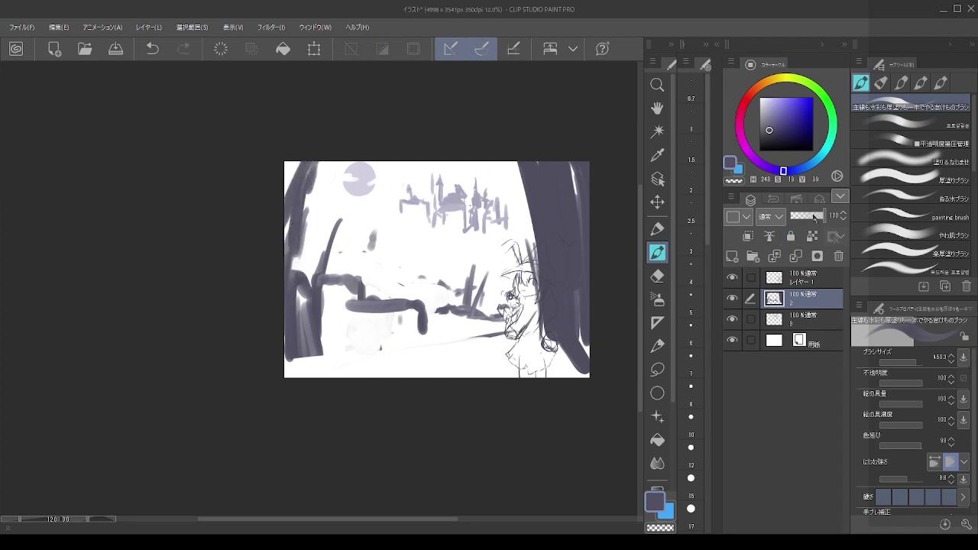
- Lower layer 2's opacity to 61% and add layer 3 to the layer selection
drag(814, 219, 808, 220)
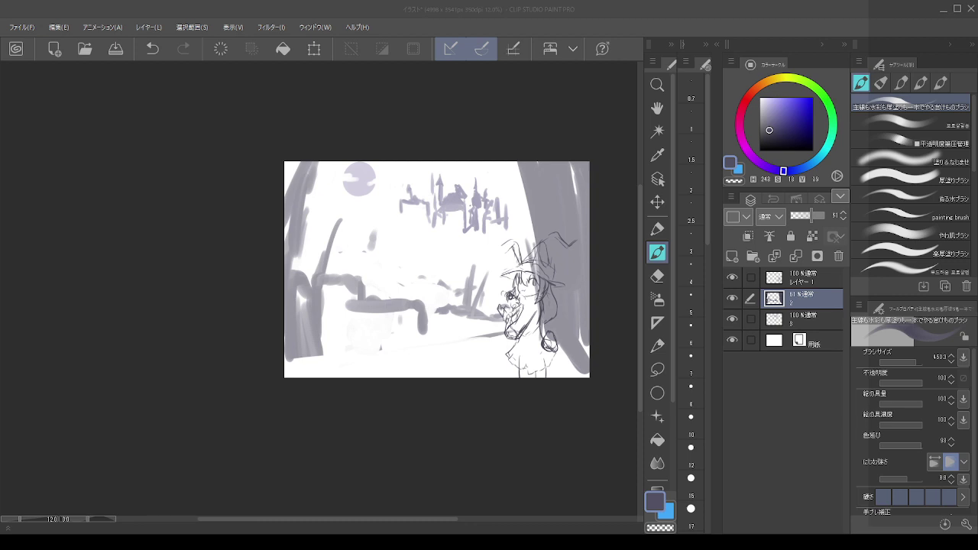
click(404, 4)
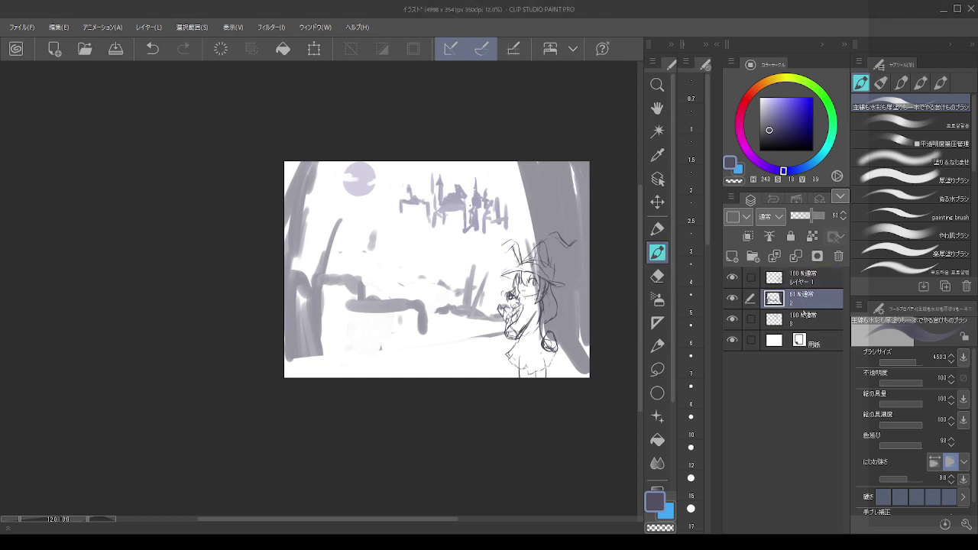
ctrl+click(802, 320)
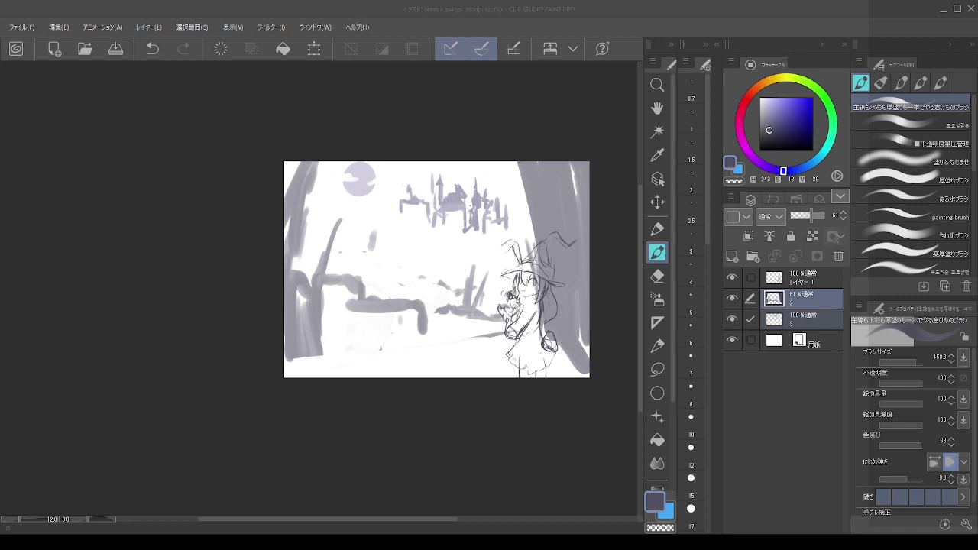
click(470, 5)
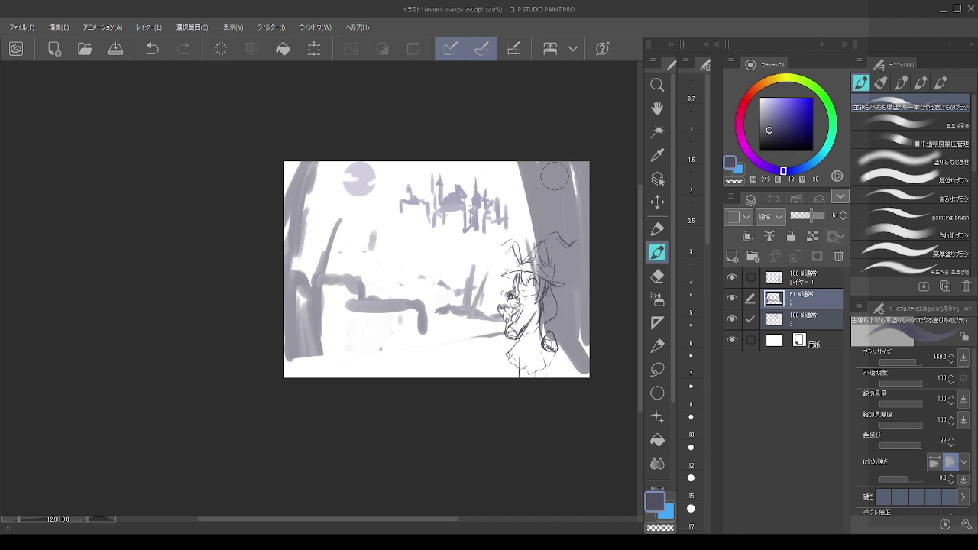
- Erase a vertical strip from the right trunk with transparent color and try refilling it with the sampled trunk color
key(c)
mouse_move(567, 162)
mouse_down()
mouse_move(573, 291)
mouse_move(574, 168)
mouse_move(577, 190)
mouse_move(578, 152)
mouse_move(579, 279)
mouse_move(586, 153)
mouse_up()
key(c)
key(ctrl+z)
alt+click(572, 201)
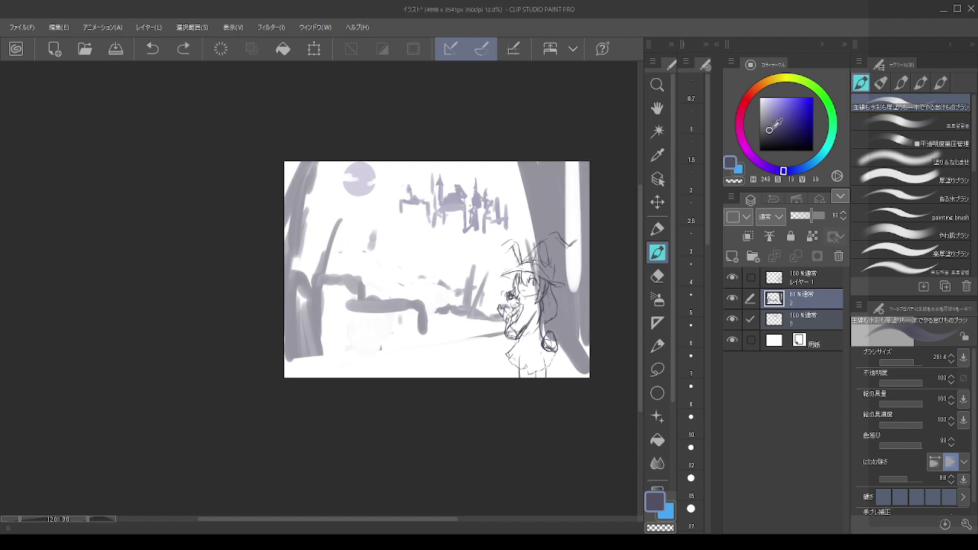
drag(580, 148, 579, 267)
key(ctrl+z)
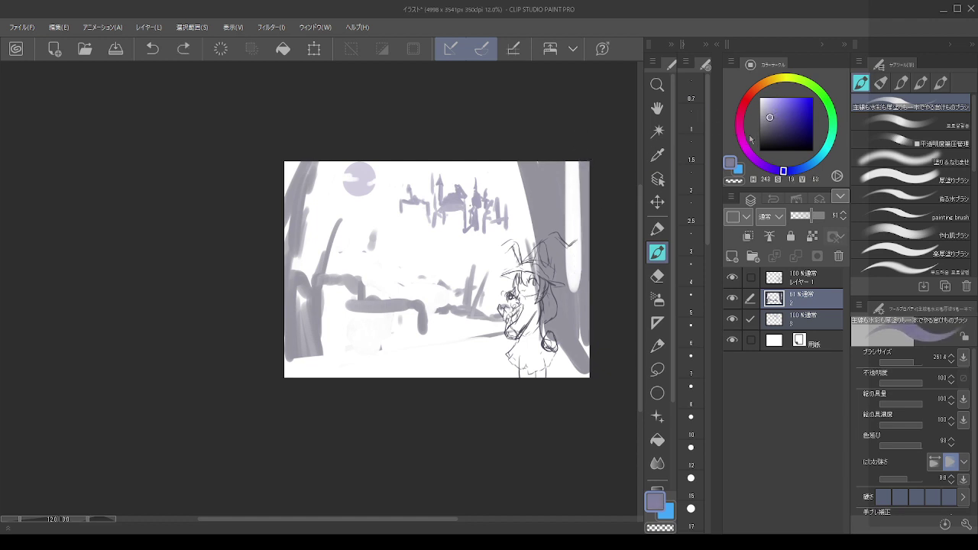
- Choose a very dark navy and fill the erased strip down the right trunk with a slightly smaller brush, undoing the earlier attempts
drag(768, 126, 768, 140)
mouse_move(574, 153)
mouse_down()
mouse_move(586, 224)
mouse_move(571, 301)
mouse_move(584, 330)
mouse_up()
key(ctrl+z)
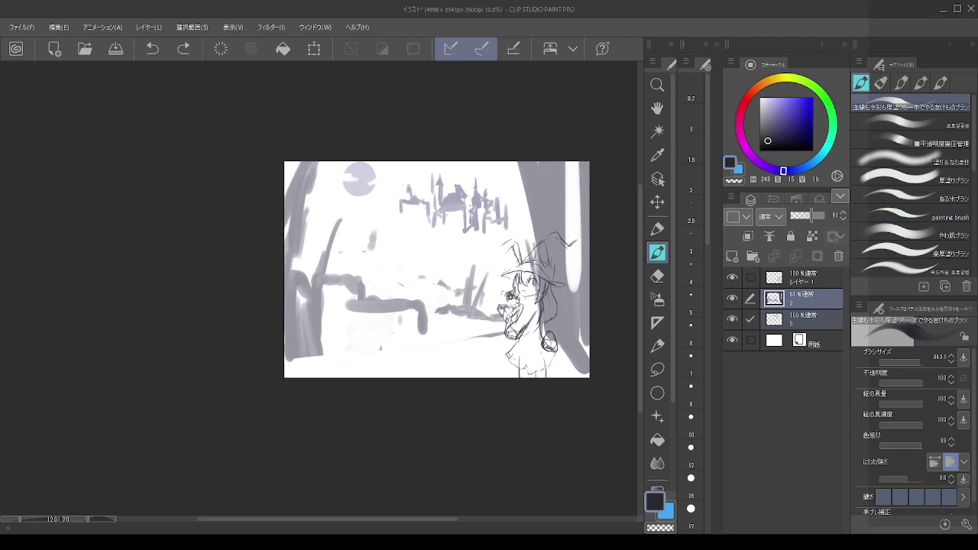
key(c)
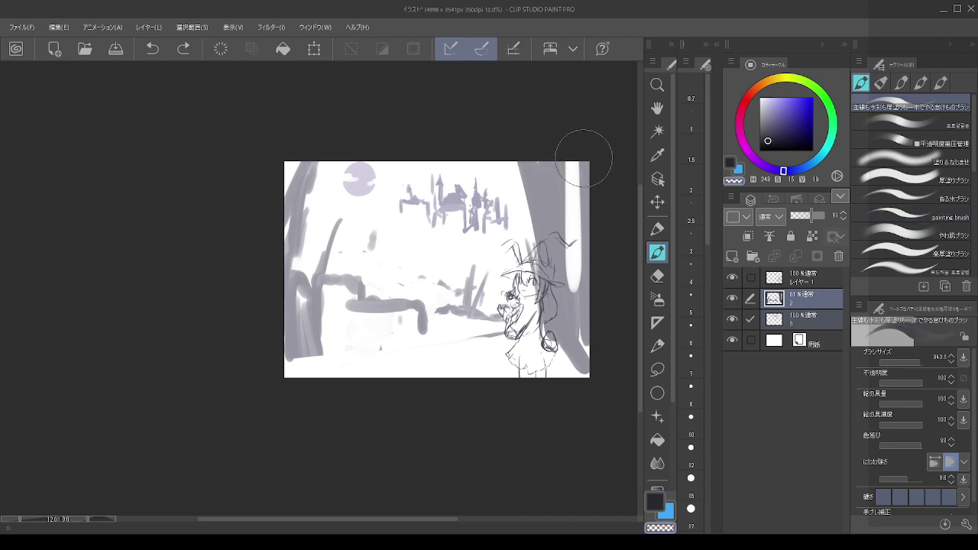
key(c)
drag(574, 157, 579, 382)
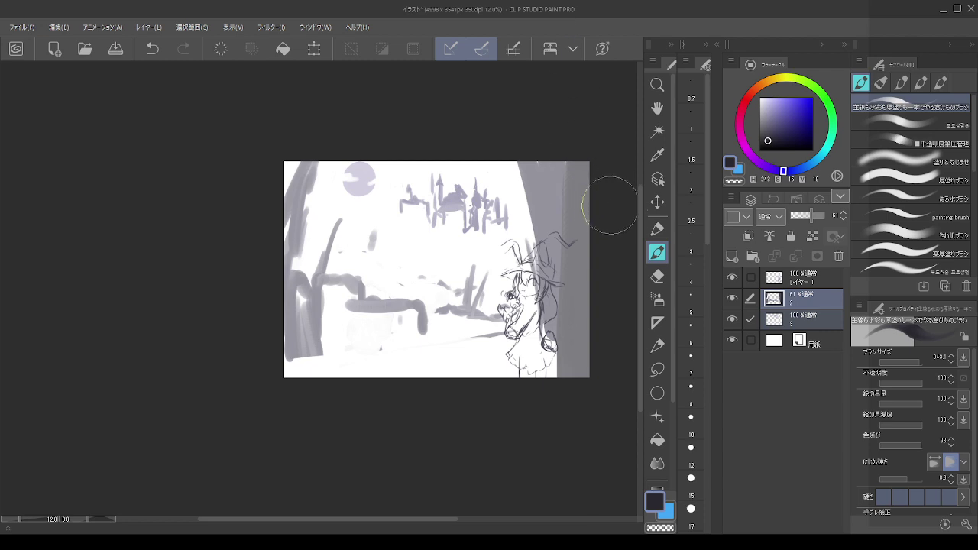
key(ctrl+z)
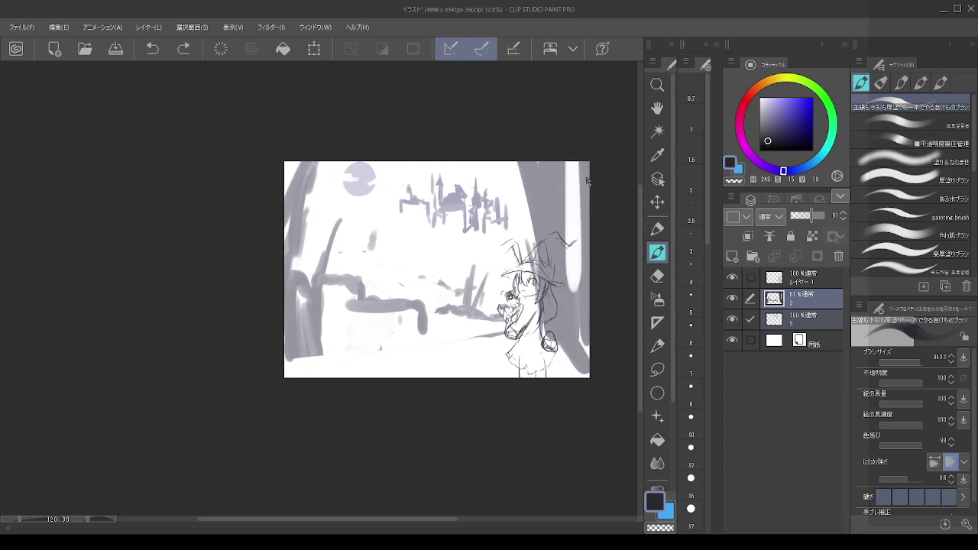
key(bracketleft)
key(bracketleft)
drag(573, 130, 594, 428)
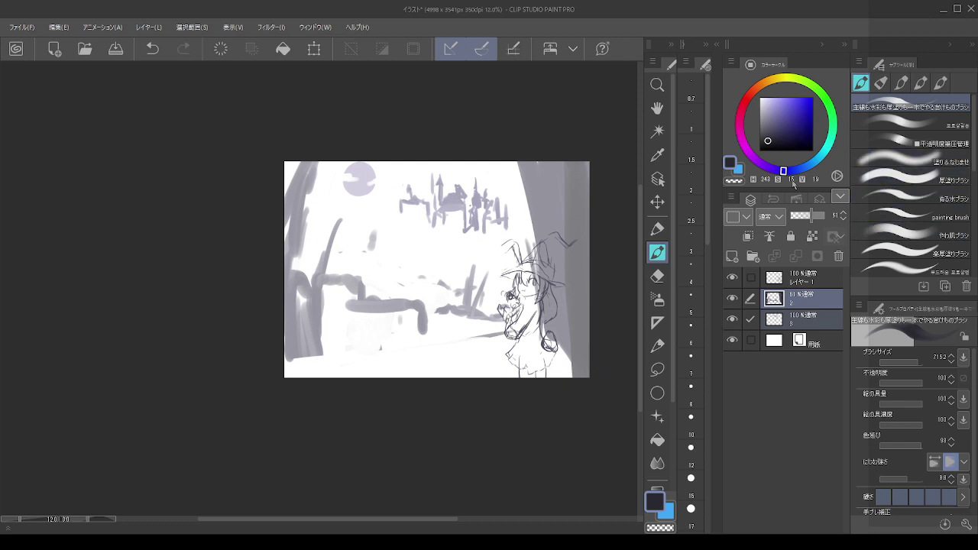
- Add a new layer above layer 2, pick a slightly lighter navy and paint a small dark dab beside the castle
click(731, 256)
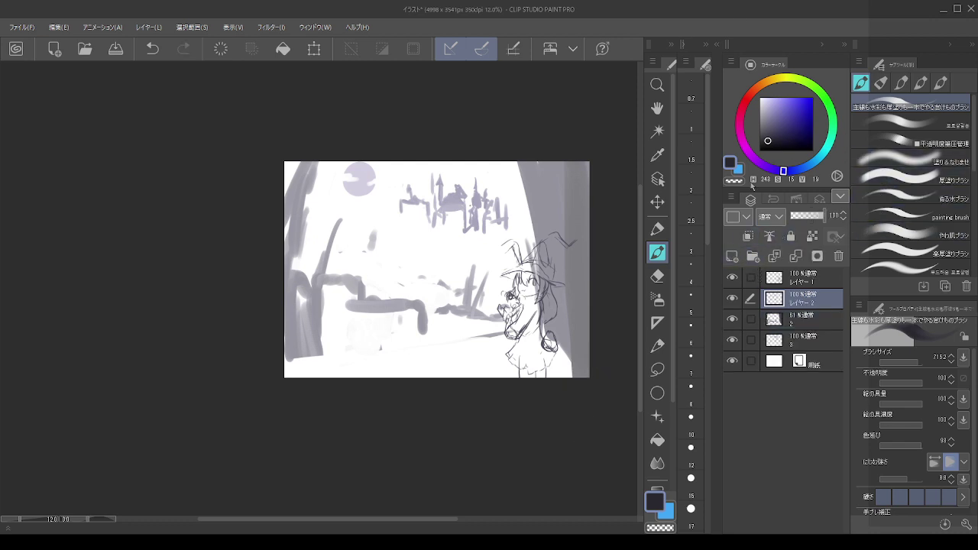
click(770, 135)
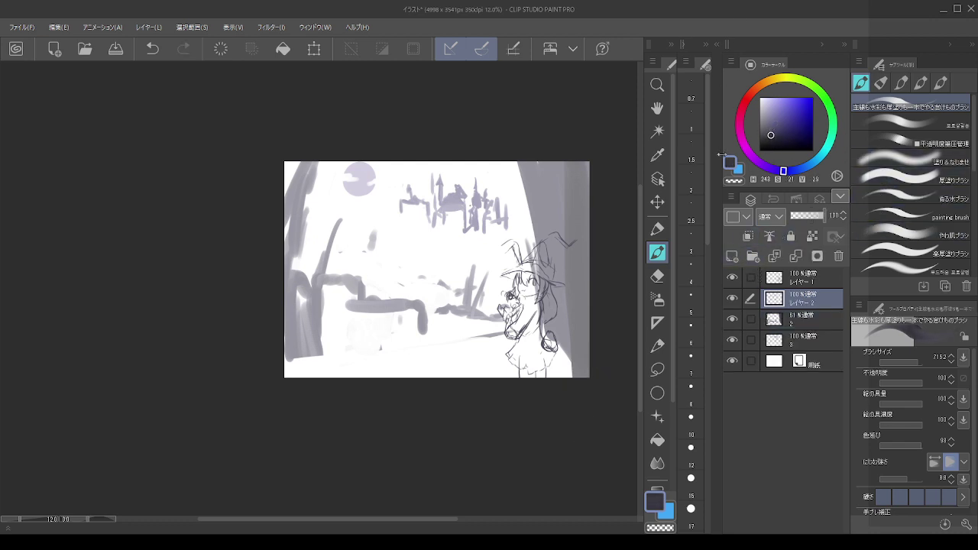
mouse_move(424, 200)
mouse_down()
mouse_move(429, 222)
mouse_move(426, 206)
mouse_up()
- On layer 2, sketch a small ring outline and a dab in the lower middle ground, undoing the rejected strokes
click(816, 318)
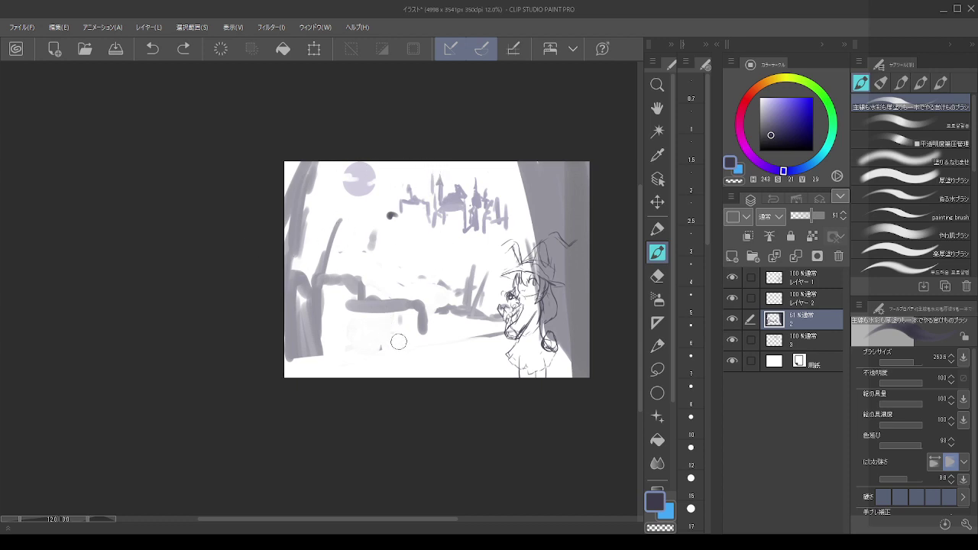
mouse_move(399, 341)
mouse_down()
mouse_move(411, 342)
mouse_move(401, 350)
mouse_move(407, 337)
mouse_move(423, 345)
mouse_move(413, 336)
mouse_move(457, 338)
mouse_up()
key(ctrl+z)
key(ctrl+z)
key(ctrl+z)
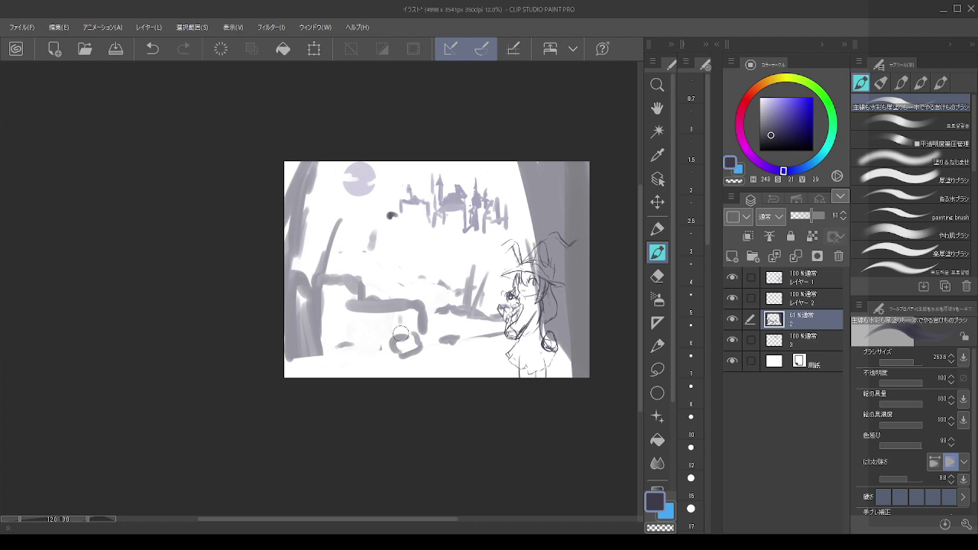
- Check what layers 3, 2 and レイヤー 1 contain by toggling their visibility, and select レイヤー 1
click(802, 300)
click(802, 279)
click(790, 298)
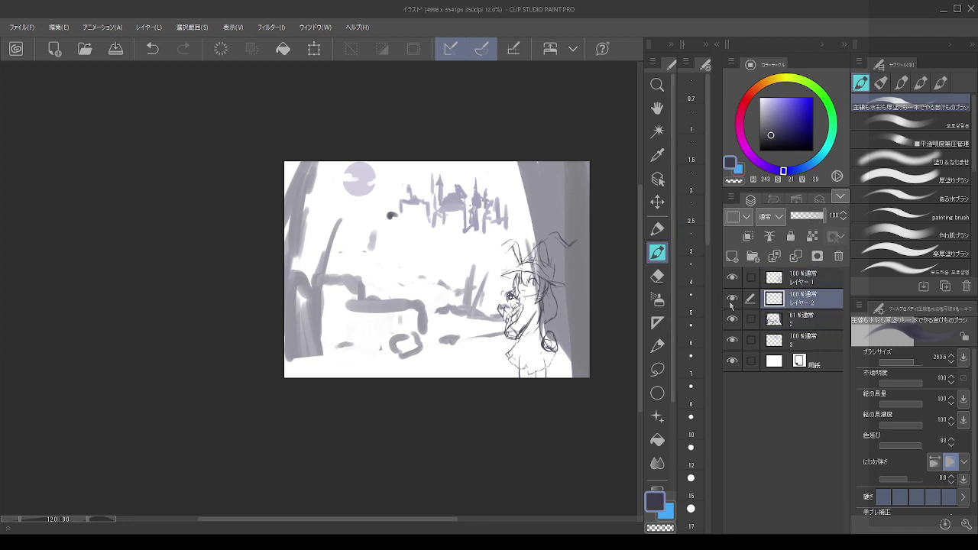
click(731, 340)
click(731, 340)
click(731, 318)
click(731, 318)
click(732, 278)
click(732, 278)
click(798, 278)
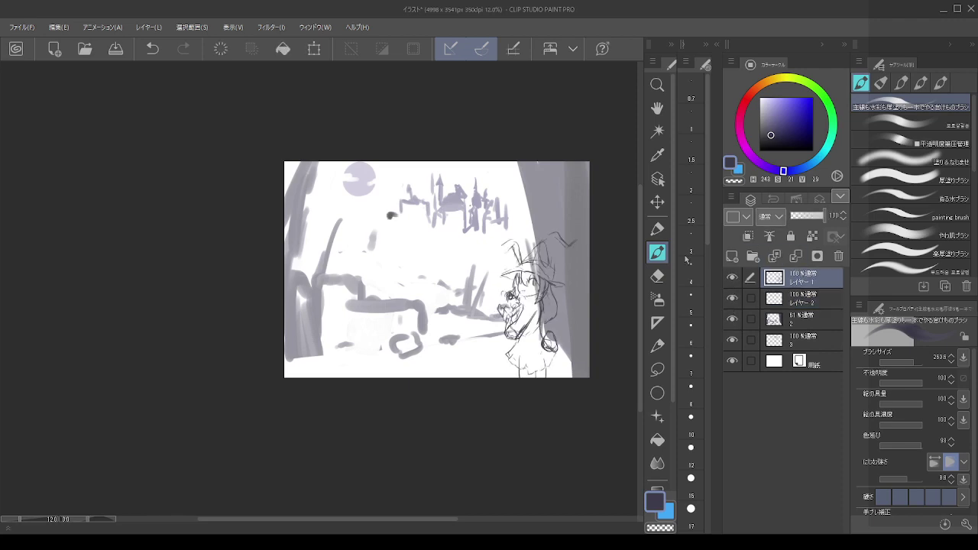
- Move the witch character sketch on レイヤー 1 slightly upward so her legs fit inside the canvas
click(657, 201)
drag(552, 296, 555, 276)
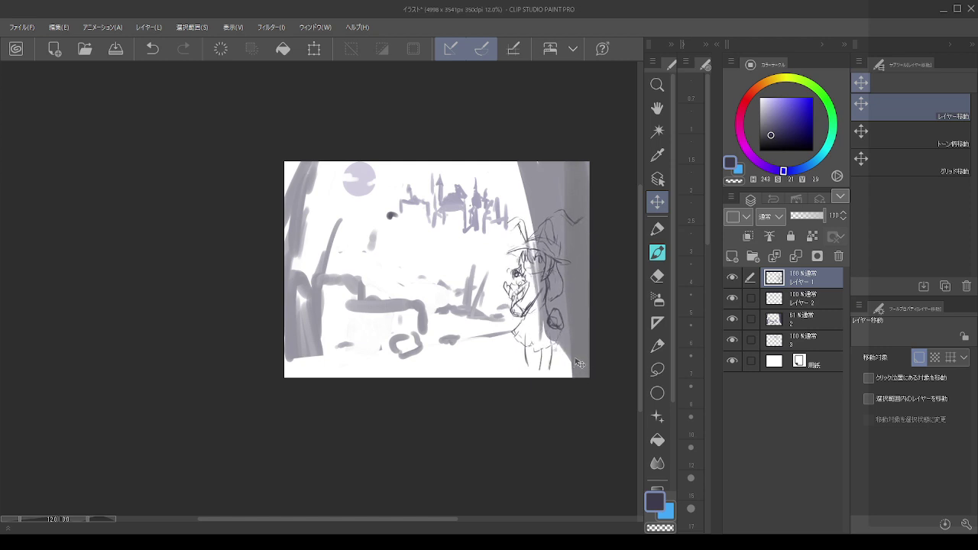
scroll(548, 323, up, 3)
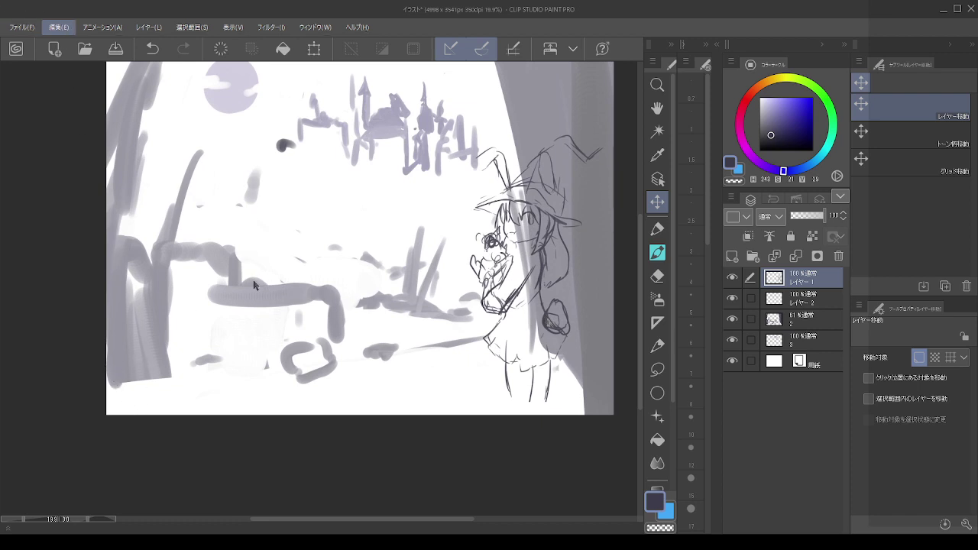
key(ctrl+t)
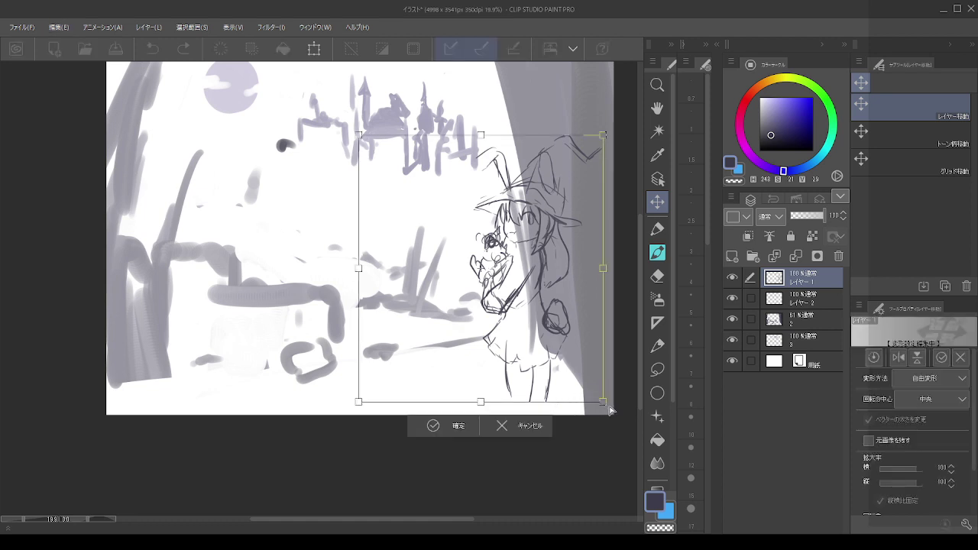
drag(610, 410, 639, 413)
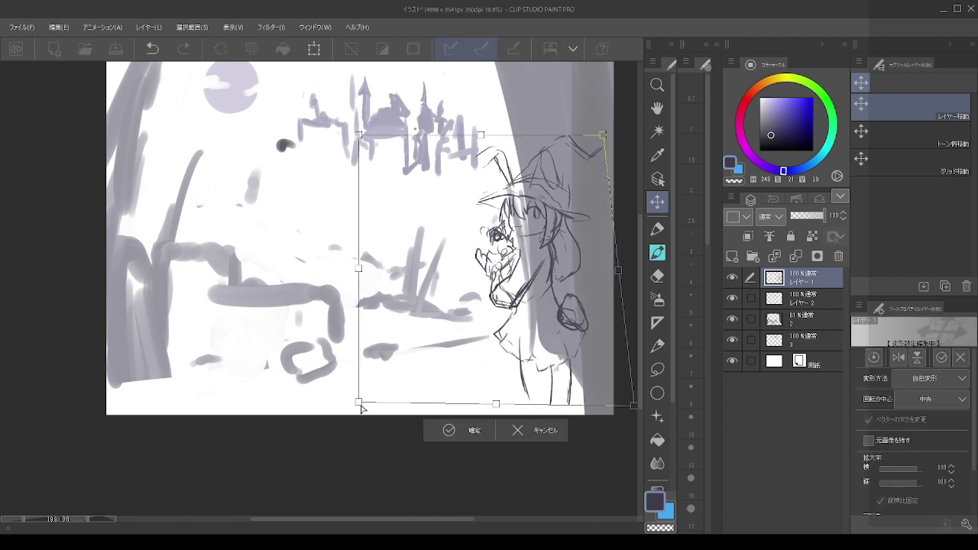
drag(362, 408, 311, 405)
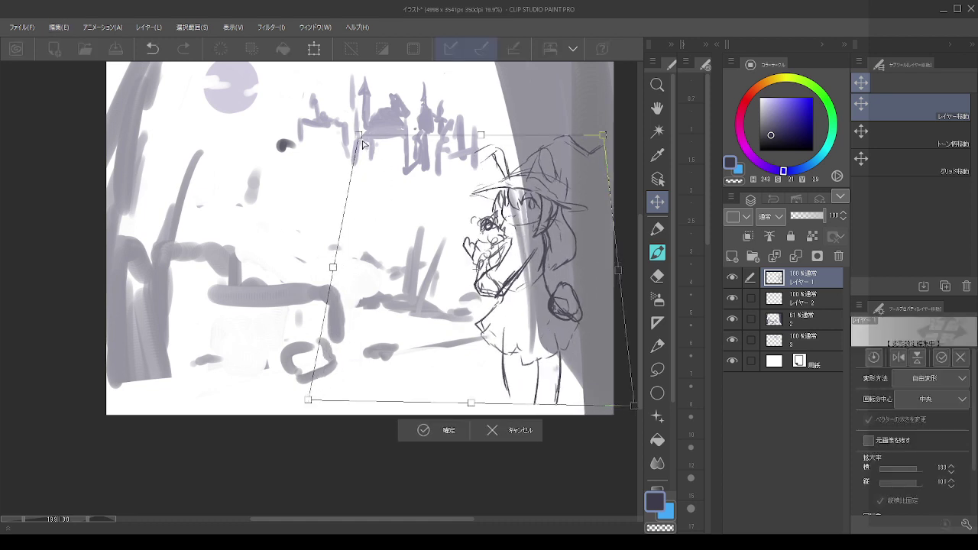
drag(362, 141, 388, 137)
drag(495, 134, 495, 99)
mouse_move(606, 100)
mouse_down()
mouse_move(595, 91)
mouse_move(577, 105)
mouse_up()
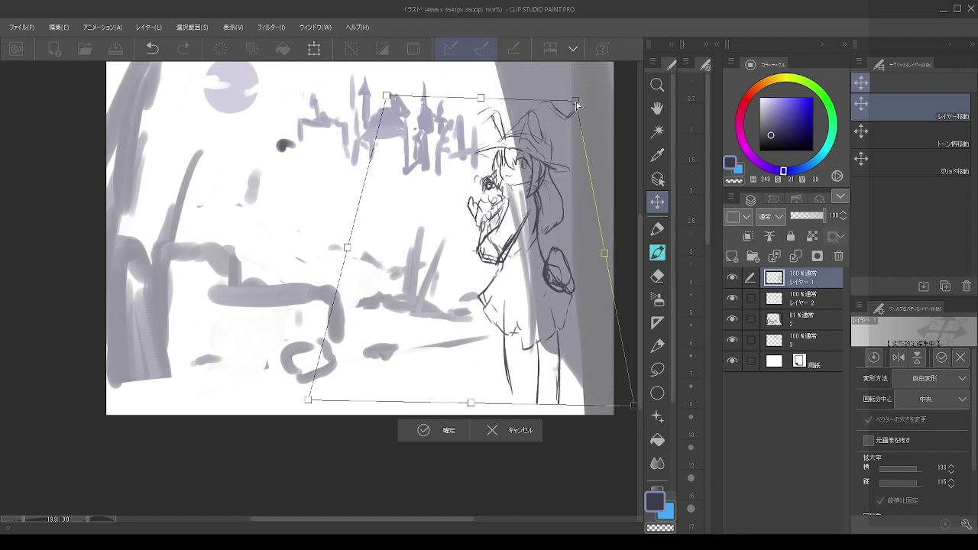
drag(406, 102, 406, 101)
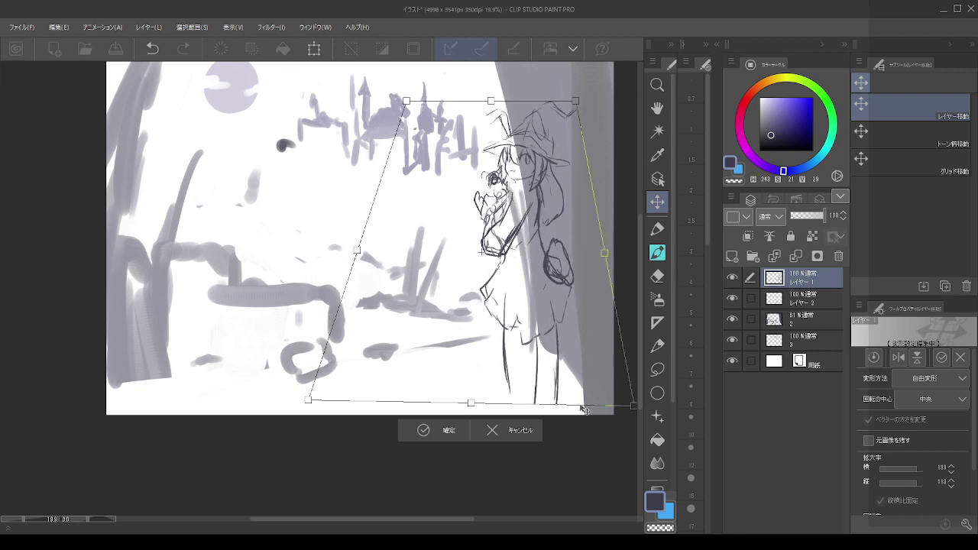
click(510, 434)
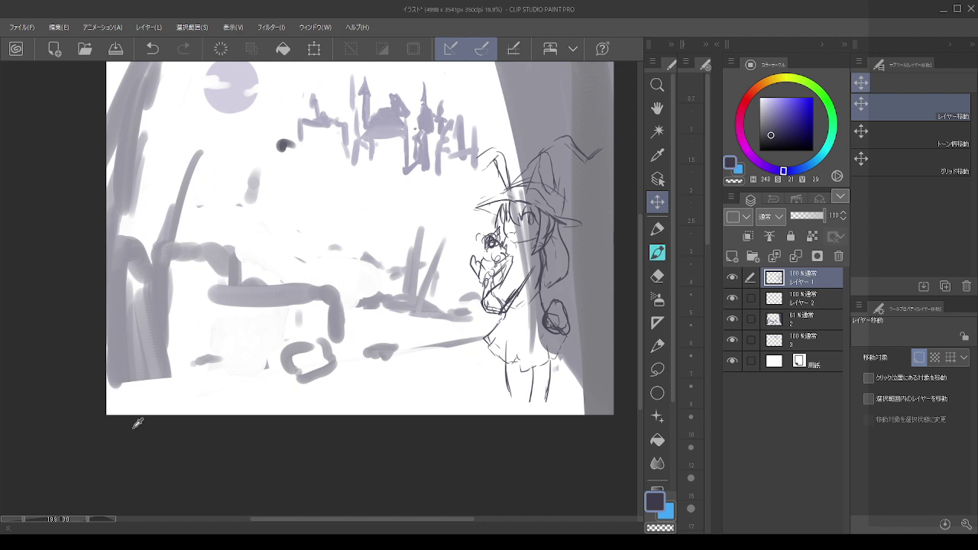
- Touch up stray lines of the character sketch using a much smaller brush with the transparent colour
click(659, 255)
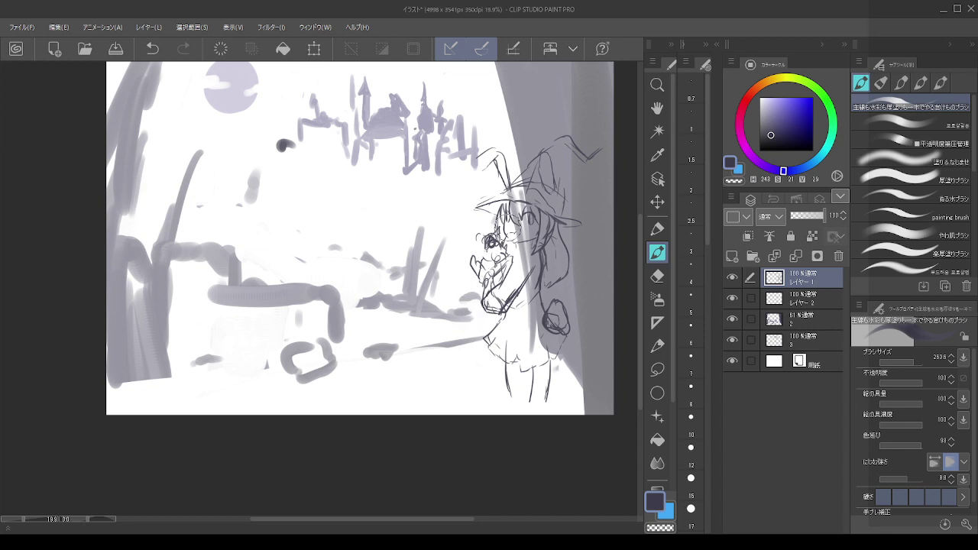
mouse_move(498, 356)
mouse_down()
mouse_move(504, 385)
mouse_move(519, 371)
mouse_up()
key(ctrl+z)
key(bracketleft)
key(bracketleft)
key(bracketleft)
key(bracketleft)
key(c)
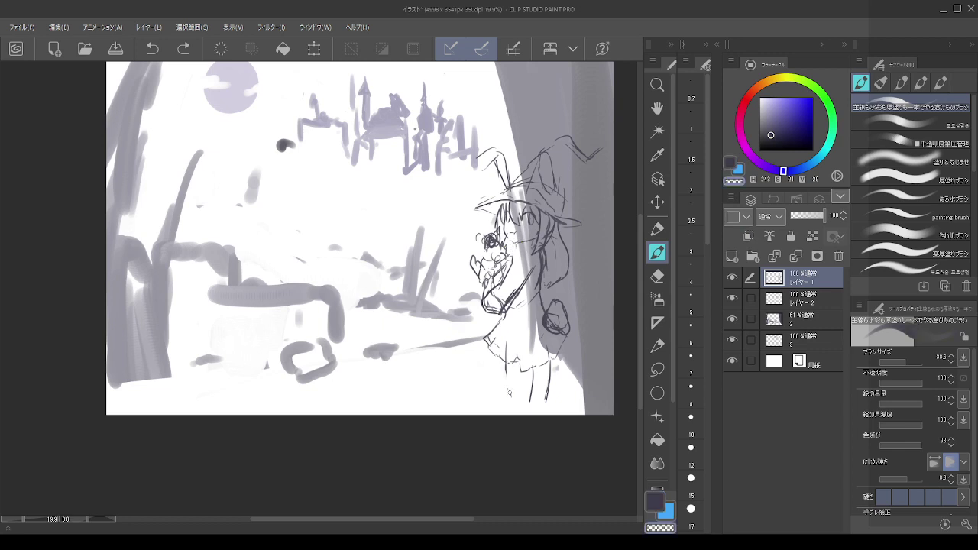
drag(460, 238, 521, 256)
scroll(538, 206, down, 1)
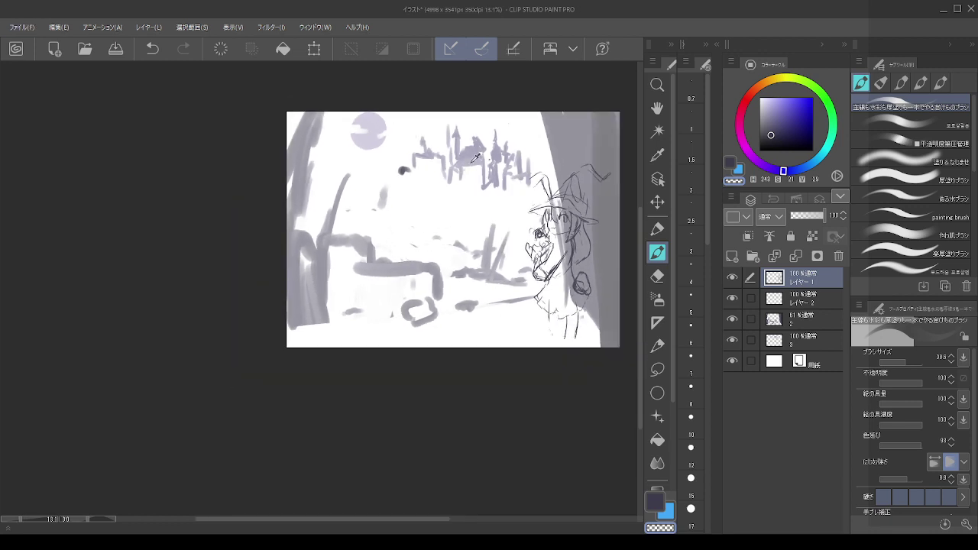
scroll(469, 159, down, 1)
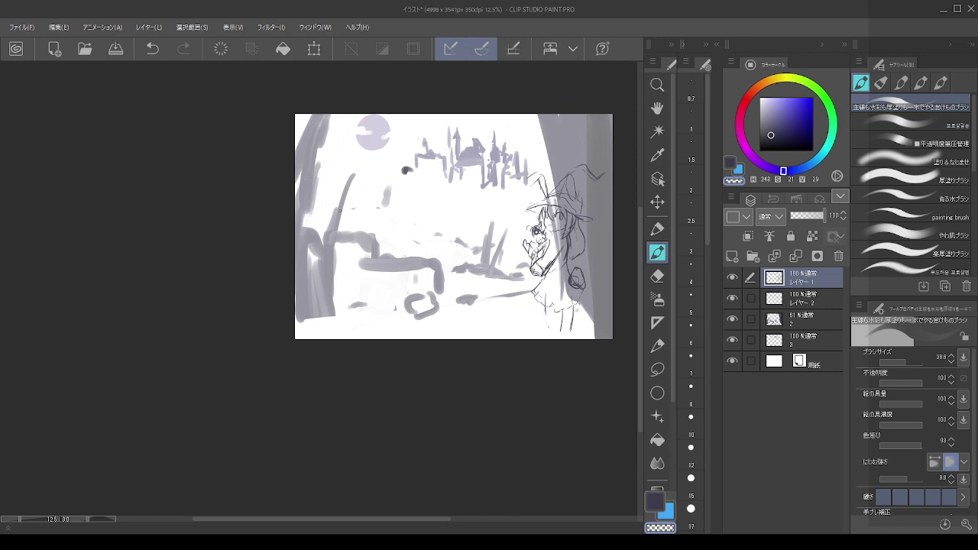
- On layer 2, paint a tall pointed grey spike rising behind the low rock shape, using a colour sampled from the left tree
key(ctrl+z)
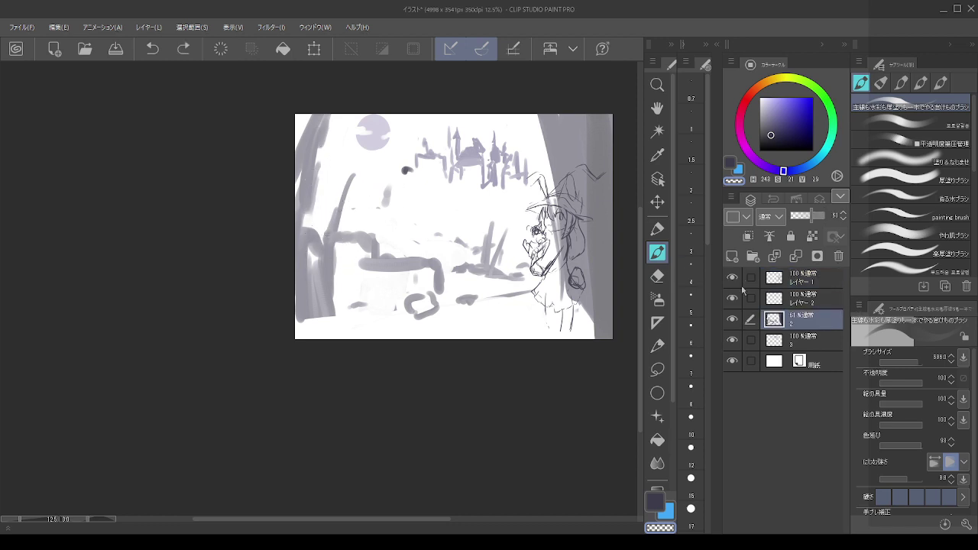
alt+click(317, 253)
drag(337, 232, 369, 157)
key(ctrl+z)
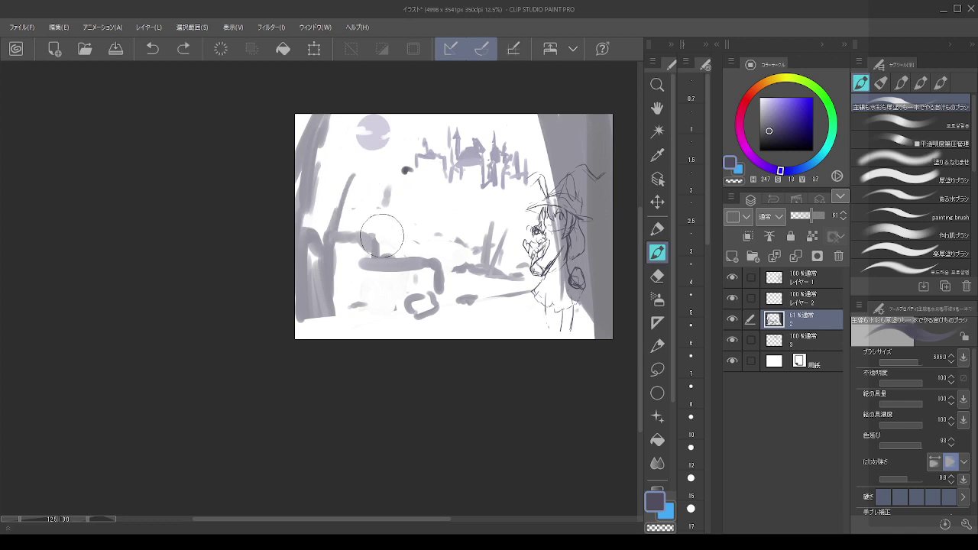
mouse_move(369, 224)
mouse_down()
mouse_move(404, 200)
mouse_move(402, 224)
mouse_up()
key(ctrl+z)
drag(403, 262, 417, 210)
- Erase most of the ring-shaped stone and the small rock beside it in the foreground with the transparent colour
key(c)
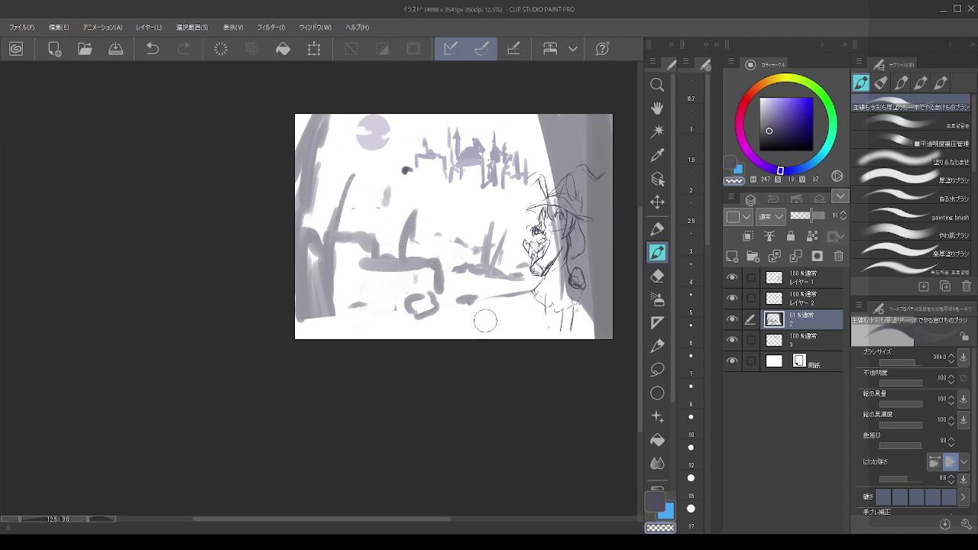
mouse_move(416, 325)
mouse_down()
mouse_move(487, 311)
mouse_move(412, 319)
mouse_move(457, 310)
mouse_up()
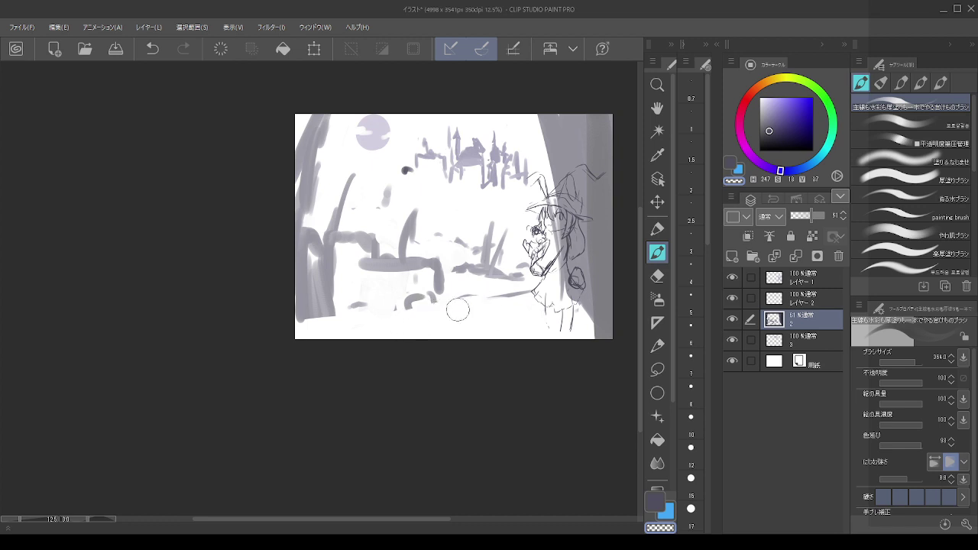
click(459, 309)
- Erase the left edge of the large tree trunk behind the character with the transparent colour
alt+click(487, 267)
key(c)
drag(539, 136, 560, 258)
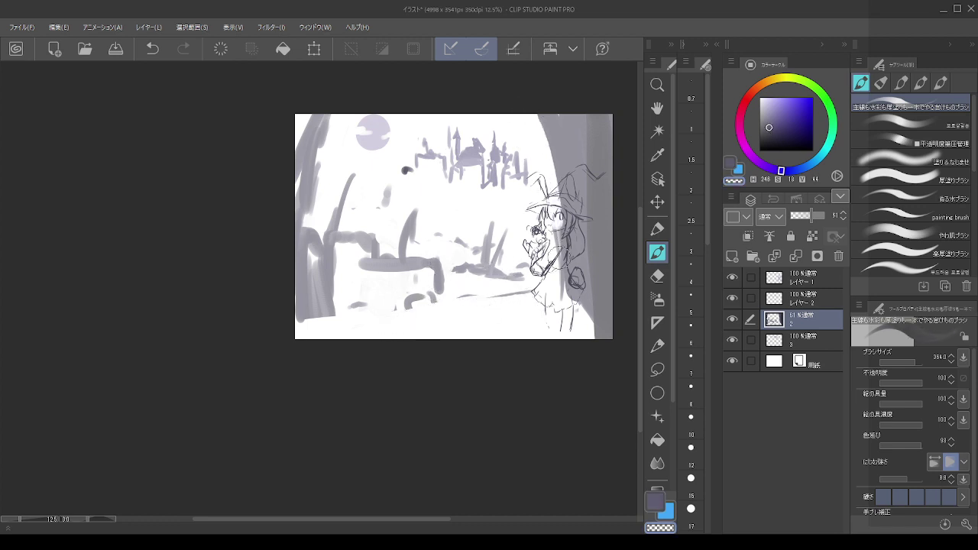
mouse_move(533, 98)
mouse_down()
mouse_move(554, 183)
mouse_move(563, 327)
mouse_up()
- Repaint the upper branch and left side of the large tree trunk behind the character in grey
key(c)
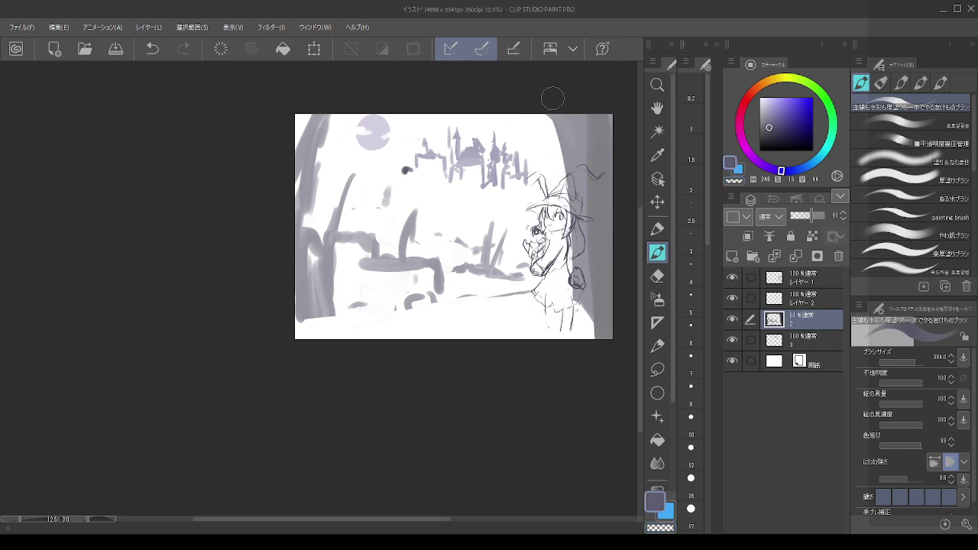
key(ctrl+z)
drag(573, 140, 538, 115)
mouse_move(574, 222)
mouse_down()
mouse_move(565, 290)
mouse_move(575, 278)
mouse_move(573, 300)
mouse_move(562, 227)
mouse_up()
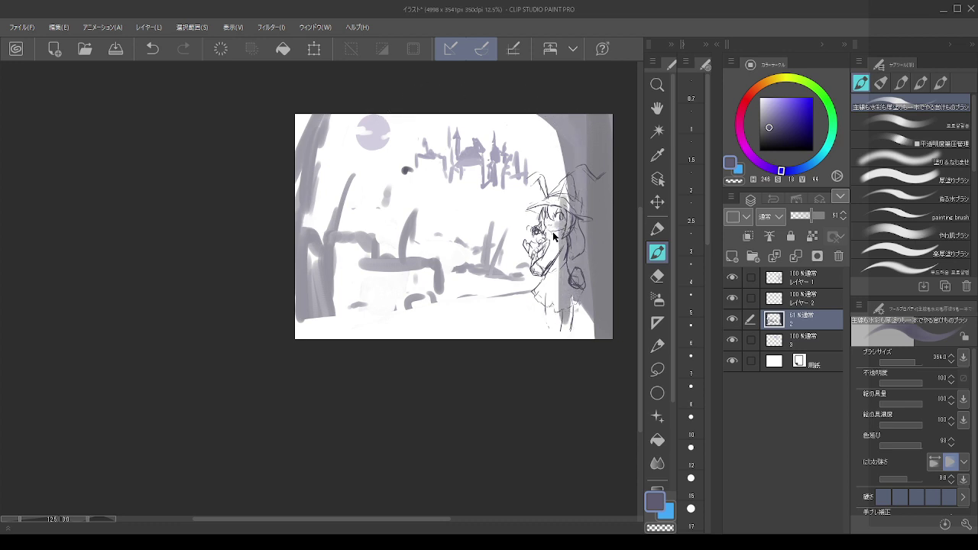
key(ctrl+z)
key([)
drag(560, 193, 563, 280)
drag(558, 215, 559, 268)
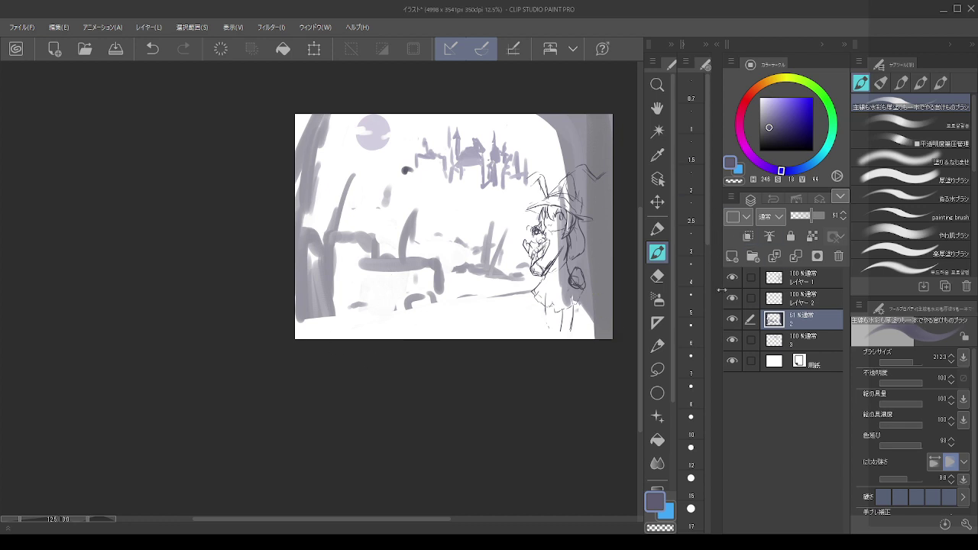
- Block in the midground rock masses in grey and clean up the foreground ground beneath them with a large transparent brush
drag(510, 211, 503, 196)
drag(444, 198, 467, 209)
mouse_move(396, 266)
mouse_down()
mouse_move(373, 265)
mouse_move(387, 268)
mouse_move(375, 276)
mouse_move(427, 278)
mouse_move(392, 269)
mouse_move(360, 282)
mouse_up()
key(ctrl+z)
mouse_move(340, 246)
mouse_down()
mouse_move(428, 281)
mouse_move(393, 302)
mouse_up()
alt+click(411, 301)
mouse_move(415, 300)
mouse_down()
mouse_move(313, 324)
mouse_move(479, 323)
mouse_up()
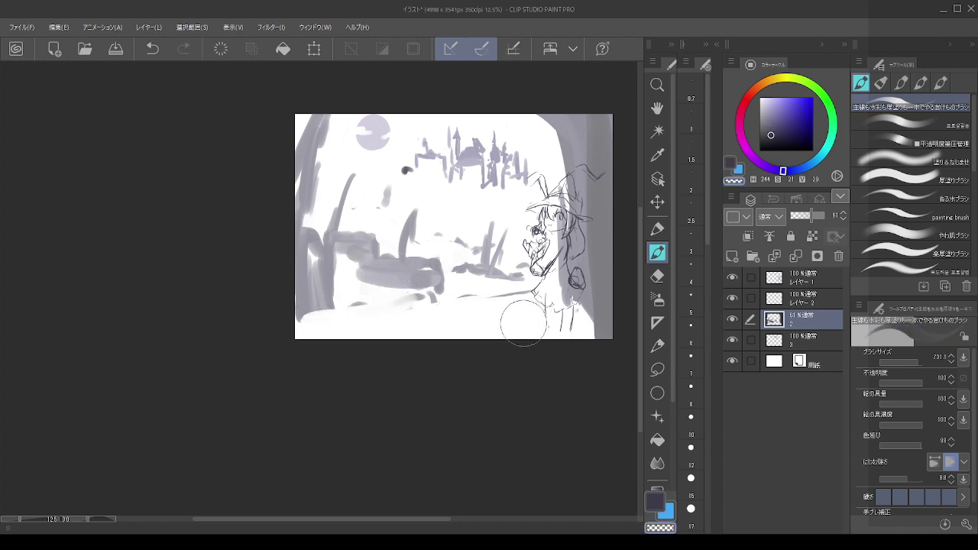
alt+click(561, 141)
mouse_move(536, 126)
mouse_down()
mouse_move(563, 170)
mouse_move(561, 264)
mouse_up()
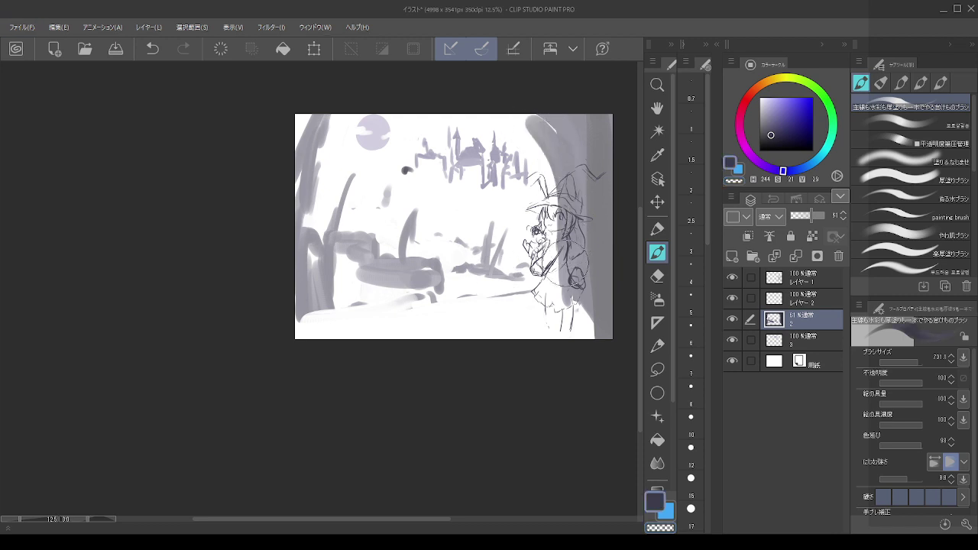
key(ctrl+z)
- Erase the tree trunk behind the character with a large transparent brush, leaving a narrow curved dark band along the canvas edge
key(c)
mouse_move(539, 117)
mouse_down()
mouse_move(587, 197)
mouse_move(583, 258)
mouse_move(556, 316)
mouse_up()
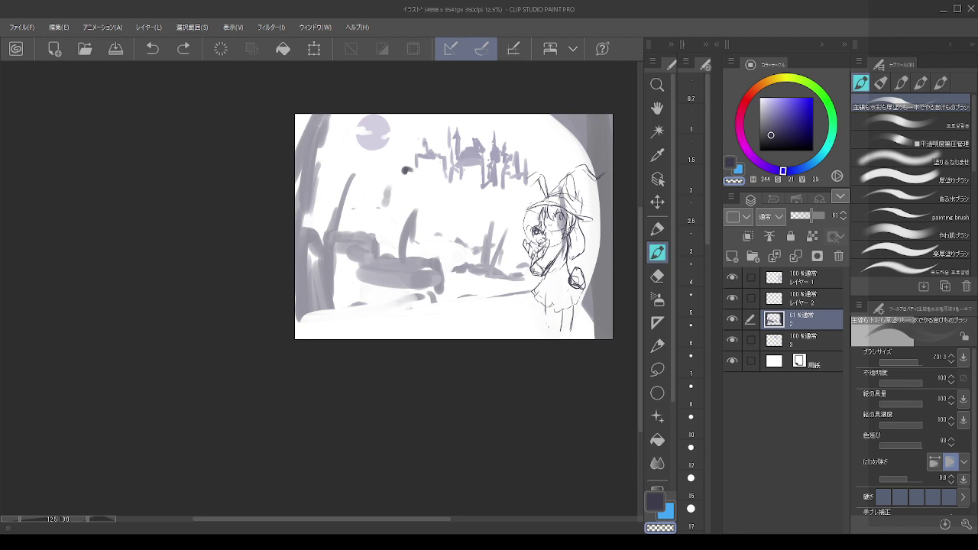
mouse_move(562, 187)
mouse_down()
mouse_move(569, 160)
mouse_move(570, 261)
mouse_up()
key(bracketleft)
key(bracketleft)
key(bracketleft)
key(bracketleft)
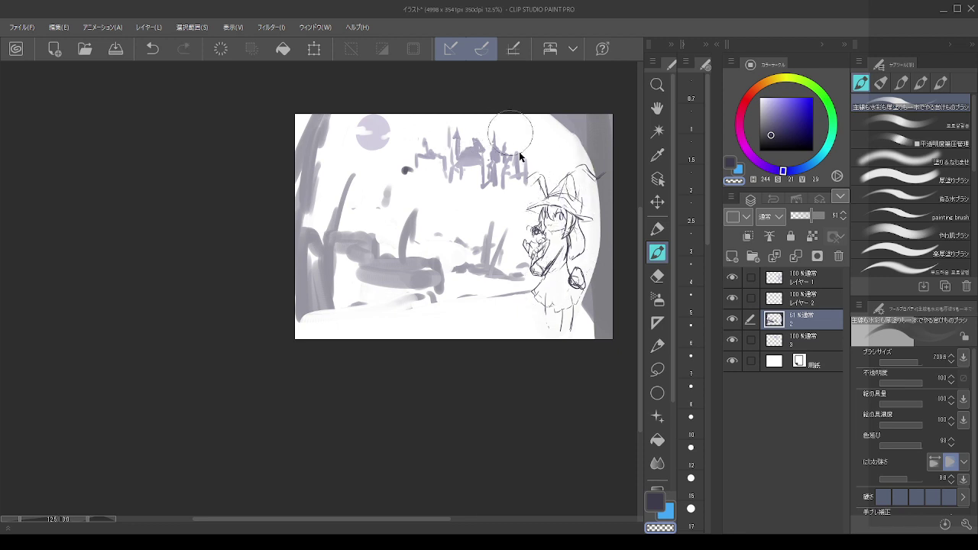
drag(544, 111, 579, 152)
mouse_move(587, 248)
mouse_down()
mouse_move(577, 350)
mouse_move(590, 337)
mouse_move(595, 277)
mouse_move(592, 327)
mouse_move(595, 174)
mouse_move(578, 124)
mouse_move(550, 102)
mouse_move(565, 130)
mouse_move(561, 112)
mouse_move(599, 130)
mouse_move(577, 112)
mouse_move(505, 92)
mouse_move(579, 115)
mouse_move(605, 154)
mouse_move(615, 223)
mouse_move(595, 321)
mouse_up()
alt+click(600, 120)
key(ctrl+z)
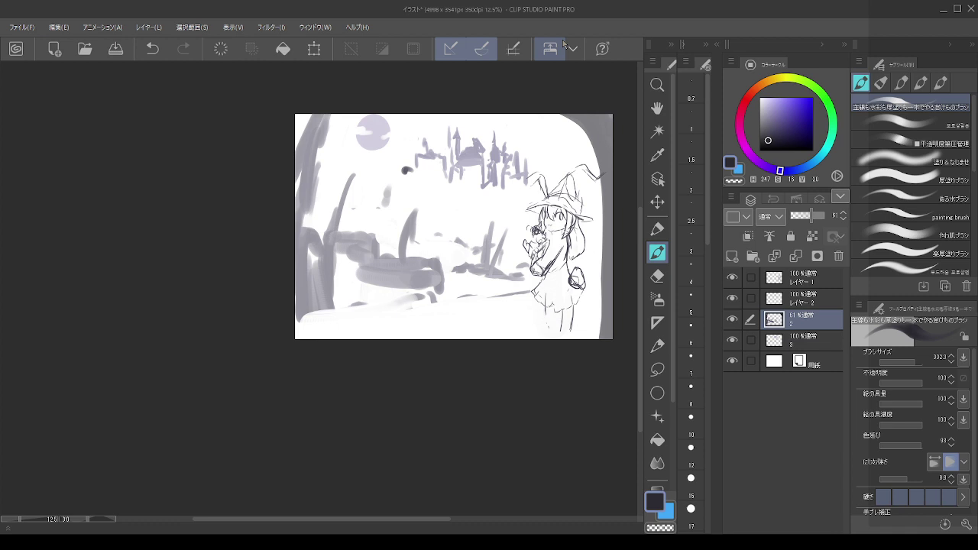
drag(312, 115, 288, 173)
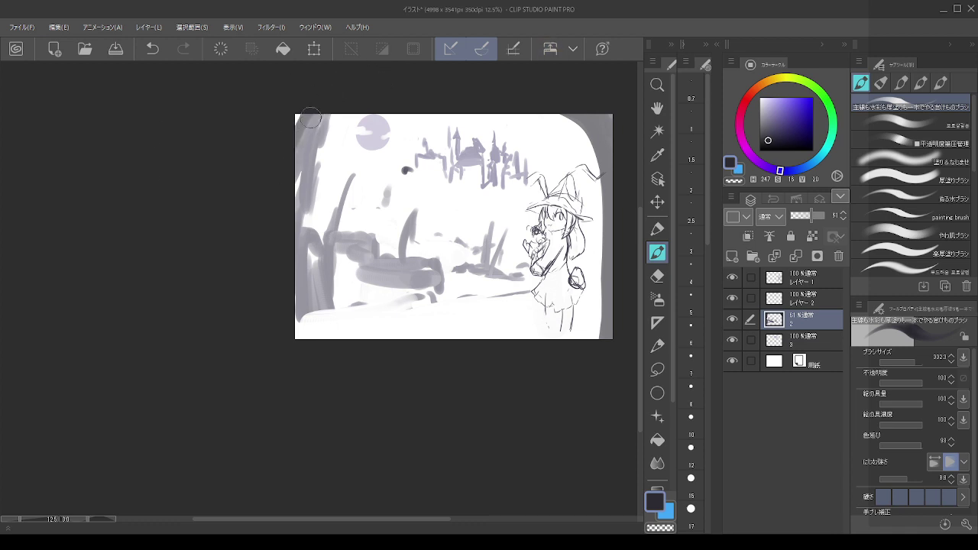
key(ctrl+z)
drag(337, 99, 329, 259)
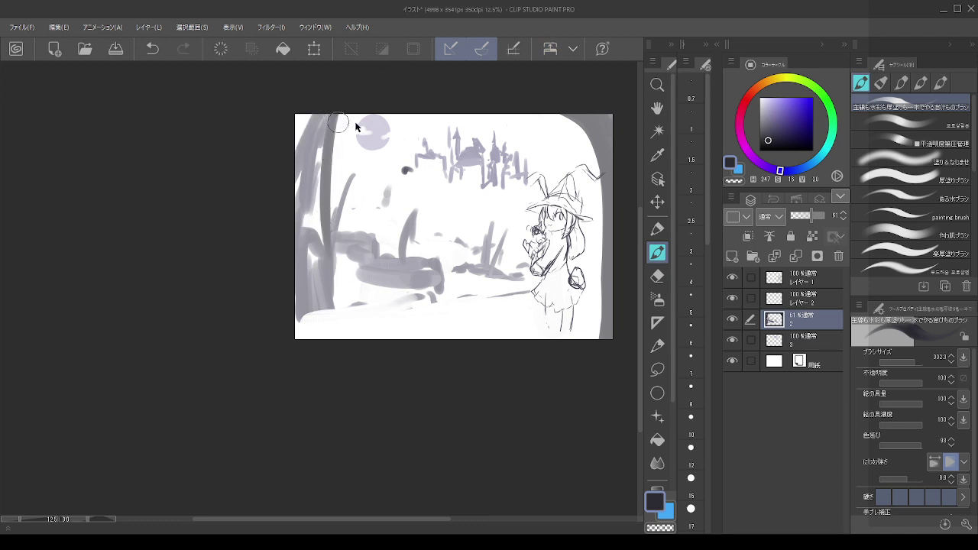
key(ctrl+z)
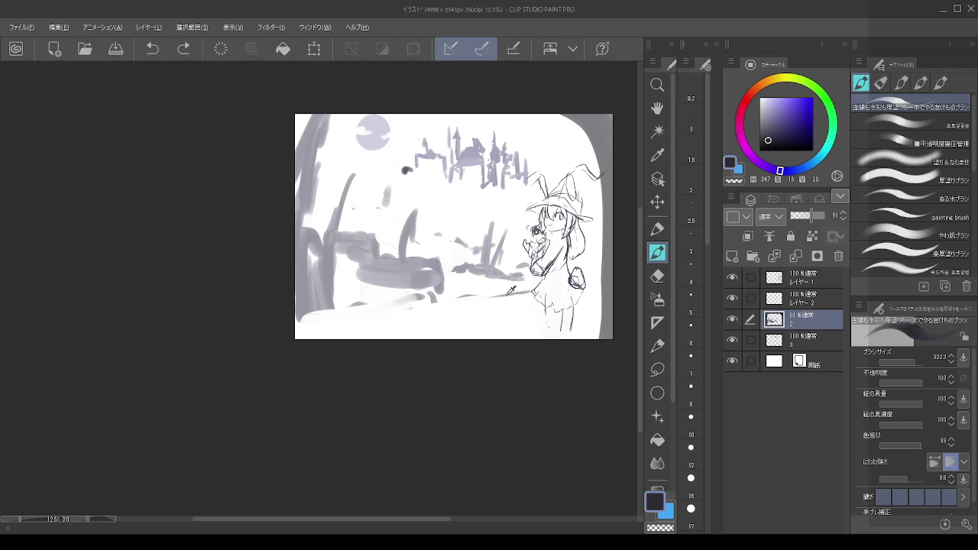
- Paint a thin slanted ground line from the character's skirt across the foreground, using the sampled line colour and a smaller brush
alt+click(520, 292)
drag(505, 295, 443, 303)
key(ctrl+z)
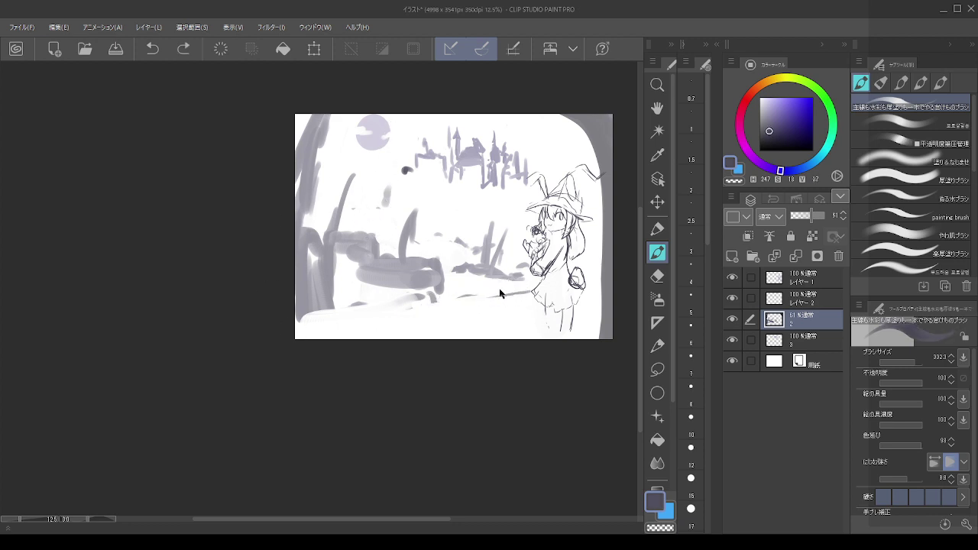
drag(500, 295, 393, 310)
key(ctrl+z)
key([)
drag(498, 293, 396, 312)
- Add a short diagonal stroke in the midground and a bare forked tree trunk between the left tree and the castle
drag(446, 241, 475, 254)
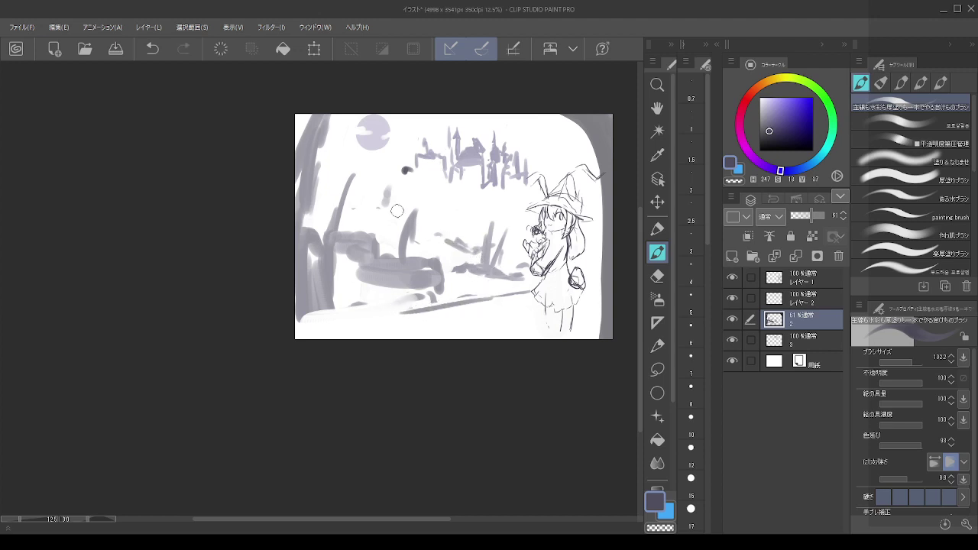
drag(375, 185, 382, 197)
mouse_move(385, 178)
mouse_down()
mouse_move(382, 226)
mouse_move(380, 202)
mouse_up()
drag(505, 229, 503, 282)
drag(532, 191, 503, 287)
key(ctrl+z)
drag(537, 179, 493, 303)
drag(501, 217, 475, 303)
mouse_move(488, 205)
mouse_down()
mouse_move(466, 236)
mouse_move(460, 299)
mouse_up()
mouse_move(457, 266)
mouse_down()
mouse_move(483, 192)
mouse_move(564, 163)
mouse_up()
key(ctrl+z)
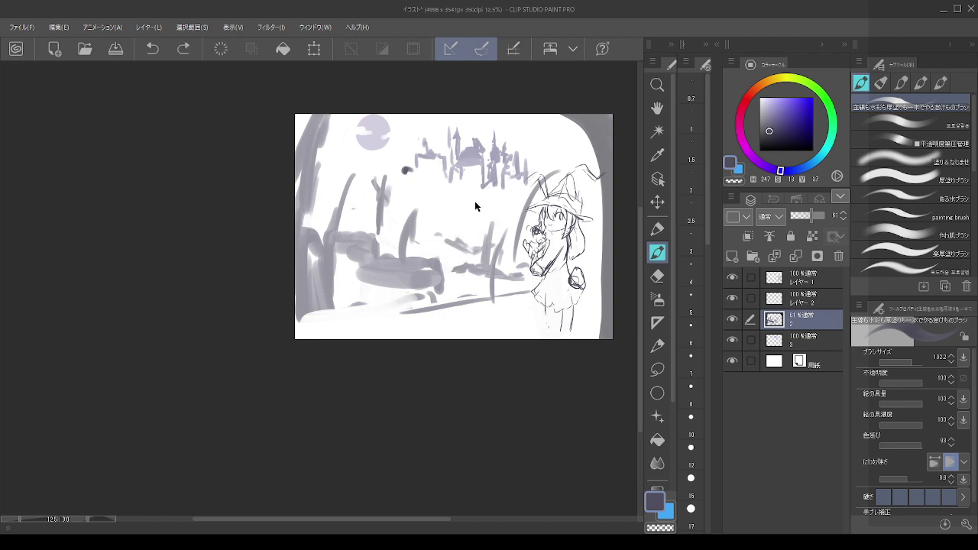
key(ctrl+z)
key(ctrl+z)
- Paint a double-lined arch curving up behind the character toward the dark band at the canvas edge
mouse_move(497, 243)
mouse_down()
mouse_move(533, 180)
mouse_move(595, 158)
mouse_up()
mouse_move(539, 181)
mouse_down()
mouse_move(522, 203)
mouse_move(507, 286)
mouse_move(552, 223)
mouse_move(596, 213)
mouse_up()
drag(536, 272, 586, 212)
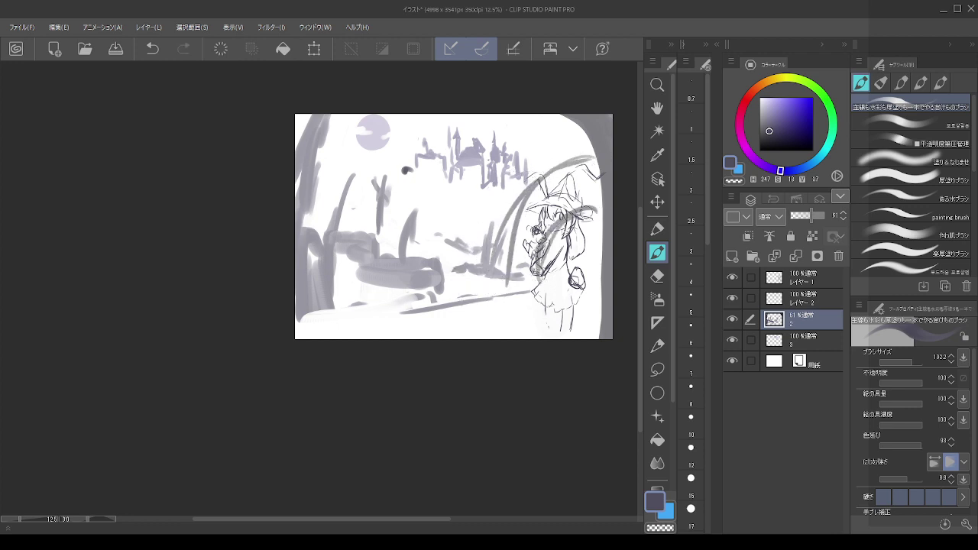
key(ctrl+z)
key(ctrl+z)
drag(520, 271, 573, 184)
drag(571, 184, 601, 189)
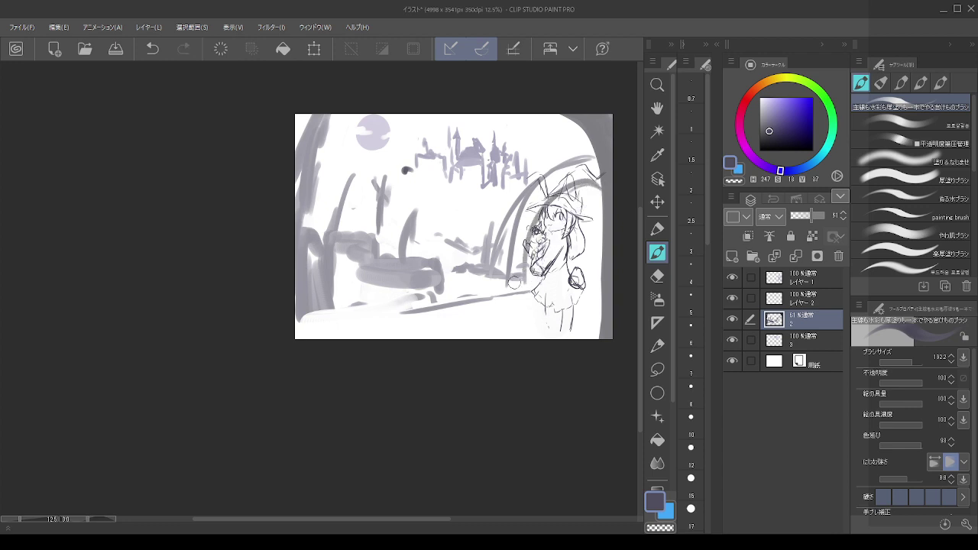
mouse_move(462, 293)
mouse_down()
mouse_move(447, 275)
mouse_move(485, 123)
mouse_move(555, 100)
mouse_move(471, 161)
mouse_move(455, 286)
mouse_up()
drag(458, 165, 463, 294)
key(ctrl+z)
key(ctrl+z)
- Paint a large double-lined arch sweeping past the castle down to the ground, and a matching curve over the left tree
drag(486, 118, 429, 294)
mouse_move(505, 116)
mouse_down()
mouse_move(453, 205)
mouse_move(450, 296)
mouse_up()
key(ctrl+z)
mouse_move(515, 115)
mouse_down()
mouse_move(470, 150)
mouse_move(437, 265)
mouse_move(438, 303)
mouse_move(437, 185)
mouse_move(423, 276)
mouse_move(427, 326)
mouse_up()
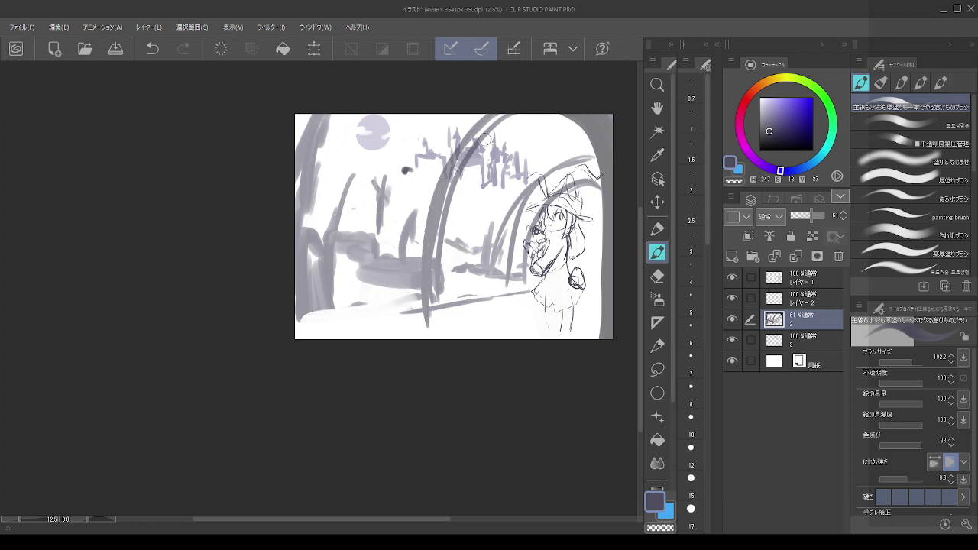
drag(340, 115, 317, 300)
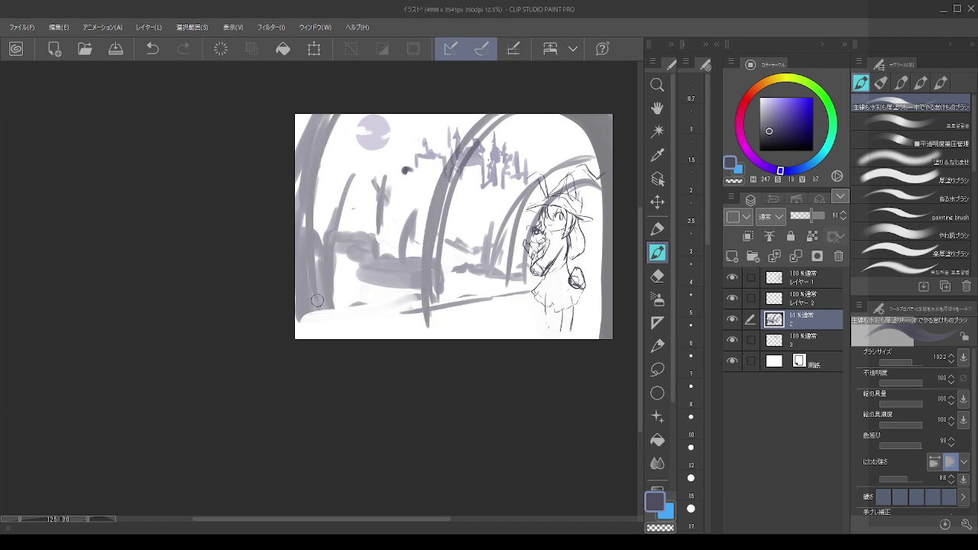
- Paint a thick dark band down the left edge of the canvas over the sketched curve, using a larger brush
key(])
mouse_move(304, 112)
mouse_down()
mouse_move(296, 219)
mouse_move(307, 308)
mouse_up()
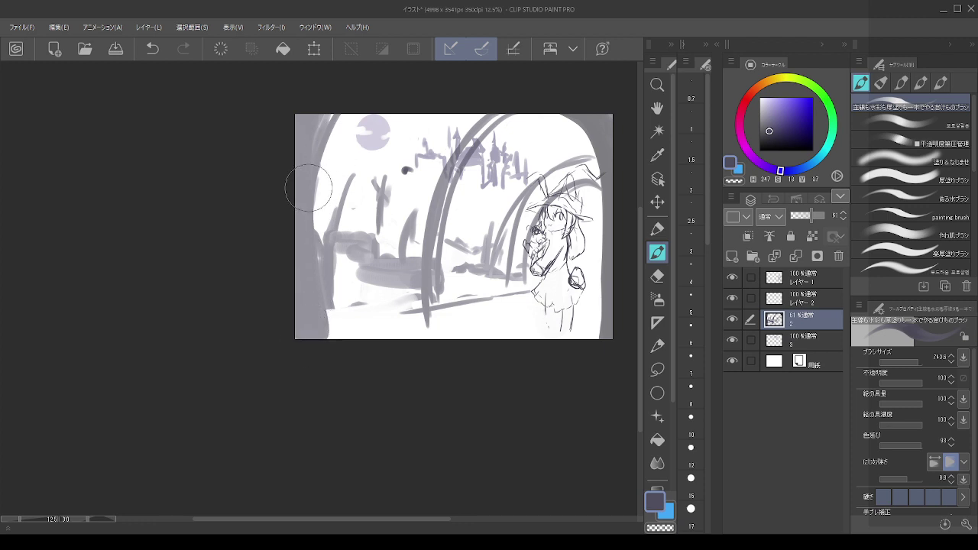
key(ctrl+z)
mouse_move(323, 120)
mouse_down()
mouse_move(292, 172)
mouse_move(306, 320)
mouse_up()
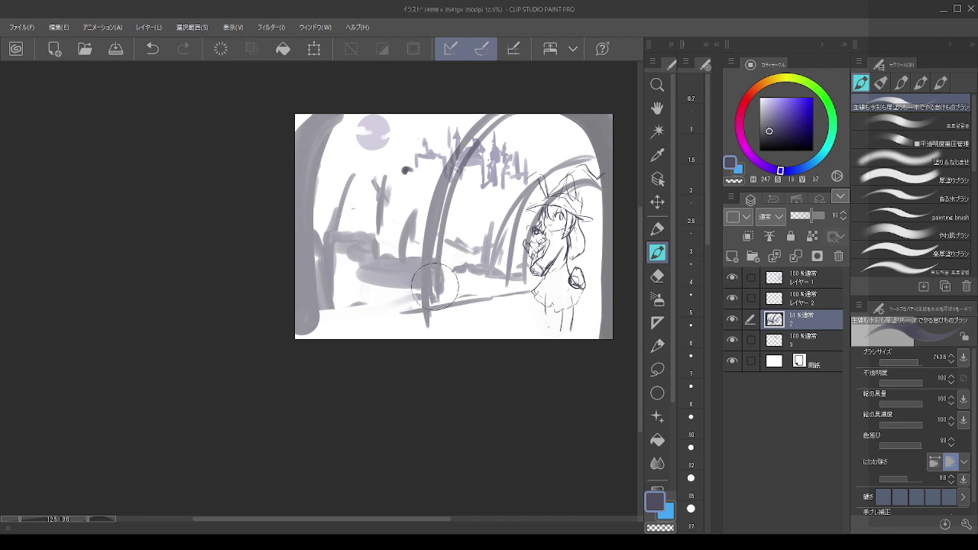
- Erase the arch ends below the ground line and repaint that line as a thick slanted stroke reaching the lower-left corner
mouse_move(441, 315)
mouse_down()
mouse_move(414, 322)
mouse_move(433, 323)
mouse_up()
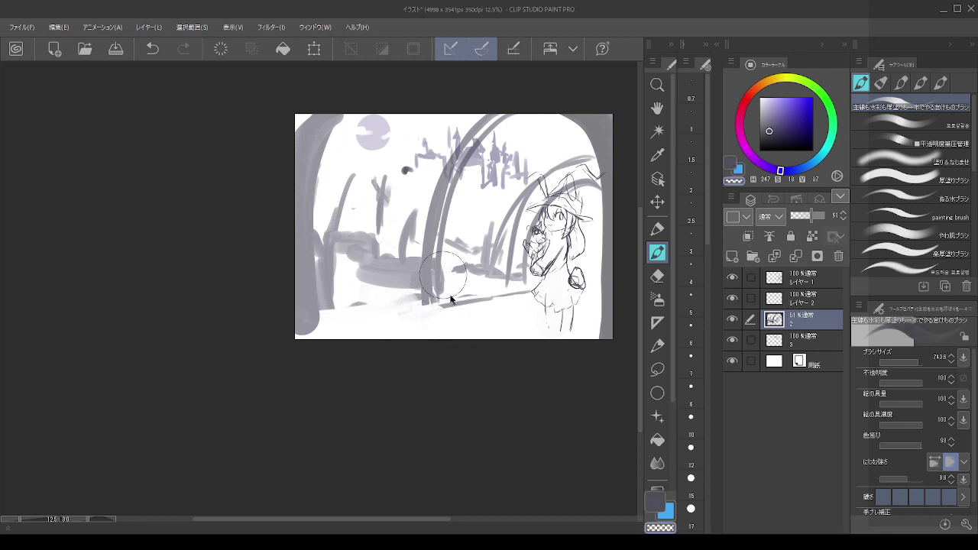
key(bracketleft)
key(bracketleft)
alt+click(434, 290)
drag(486, 298, 316, 333)
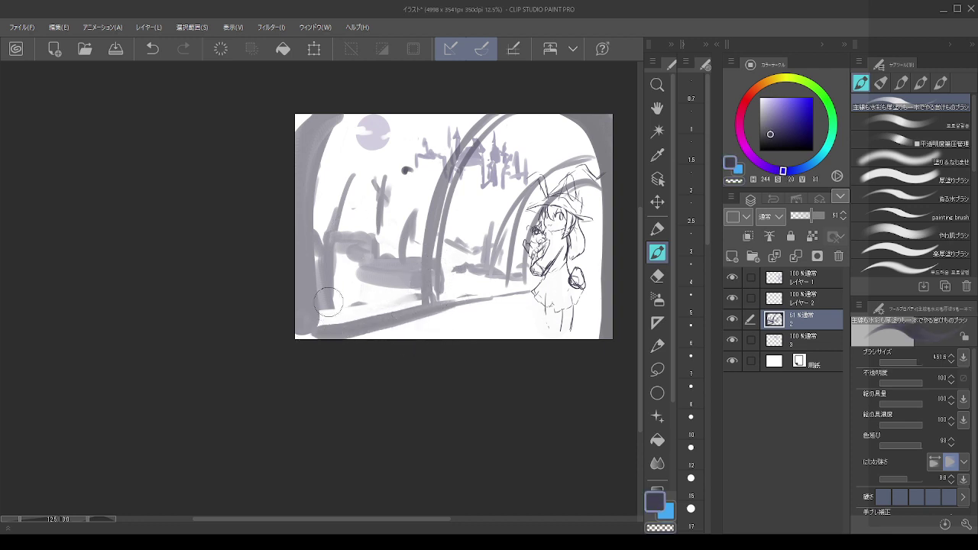
- Erase the trees and rocks left of the large arch, plus the midground rocks between the arches, with the transparent colour
key(c)
mouse_move(370, 172)
mouse_down()
mouse_move(377, 208)
mouse_move(383, 168)
mouse_move(366, 254)
mouse_move(337, 223)
mouse_up()
mouse_move(343, 175)
mouse_down()
mouse_move(327, 276)
mouse_move(337, 306)
mouse_move(380, 287)
mouse_move(357, 263)
mouse_move(380, 241)
mouse_move(385, 269)
mouse_move(398, 241)
mouse_move(398, 274)
mouse_move(406, 218)
mouse_up()
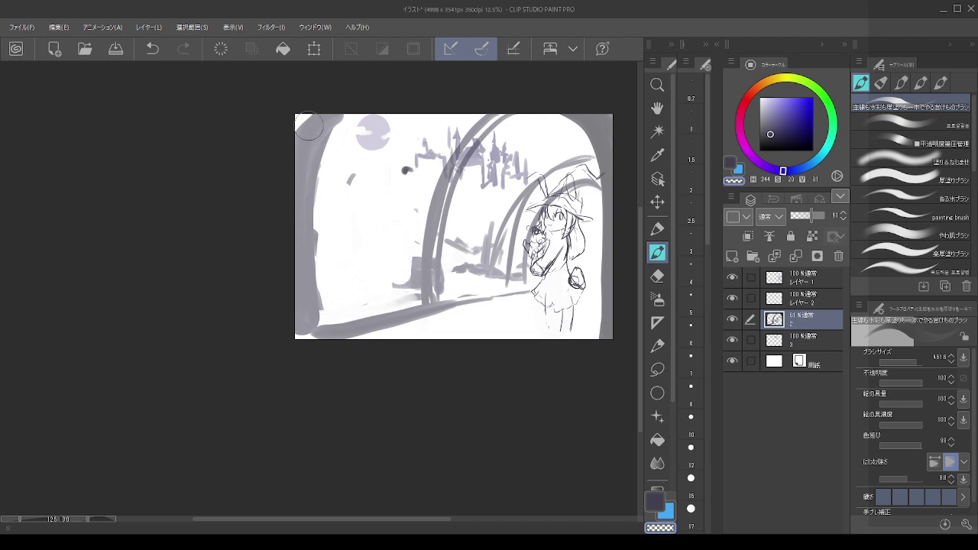
key([)
key([)
key([)
key([)
key([)
key([)
key([)
key([)
mouse_move(416, 233)
mouse_down()
mouse_move(406, 281)
mouse_move(440, 284)
mouse_move(447, 245)
mouse_move(432, 296)
mouse_move(435, 279)
mouse_up()
mouse_move(486, 227)
mouse_down()
mouse_move(476, 262)
mouse_move(458, 234)
mouse_move(453, 271)
mouse_move(446, 233)
mouse_move(488, 270)
mouse_up()
- Repaint the arch behind the character as one thick filled band joining the dark right edge, using a sampled colour
alt+click(564, 155)
mouse_move(566, 159)
mouse_down()
mouse_move(518, 246)
mouse_move(527, 224)
mouse_up()
mouse_move(567, 185)
mouse_down()
mouse_move(522, 250)
mouse_move(597, 180)
mouse_move(548, 191)
mouse_move(590, 169)
mouse_move(600, 199)
mouse_up()
- Repaint the large central arch as a single darker line down to the ground and clear its second line
alt+click(602, 162)
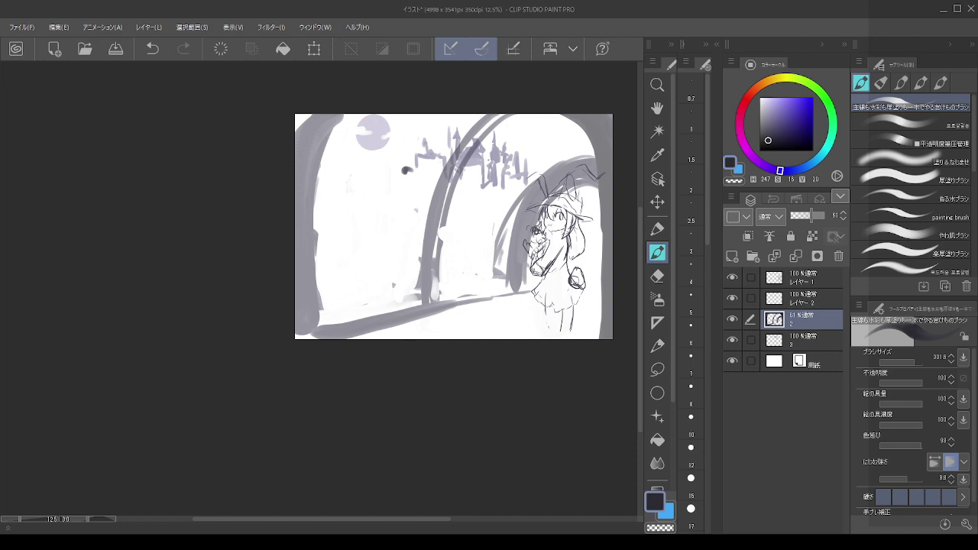
mouse_move(422, 310)
mouse_down()
mouse_move(425, 192)
mouse_move(465, 106)
mouse_move(448, 118)
mouse_move(464, 113)
mouse_move(441, 221)
mouse_up()
mouse_move(487, 137)
mouse_down()
mouse_move(444, 200)
mouse_move(435, 297)
mouse_up()
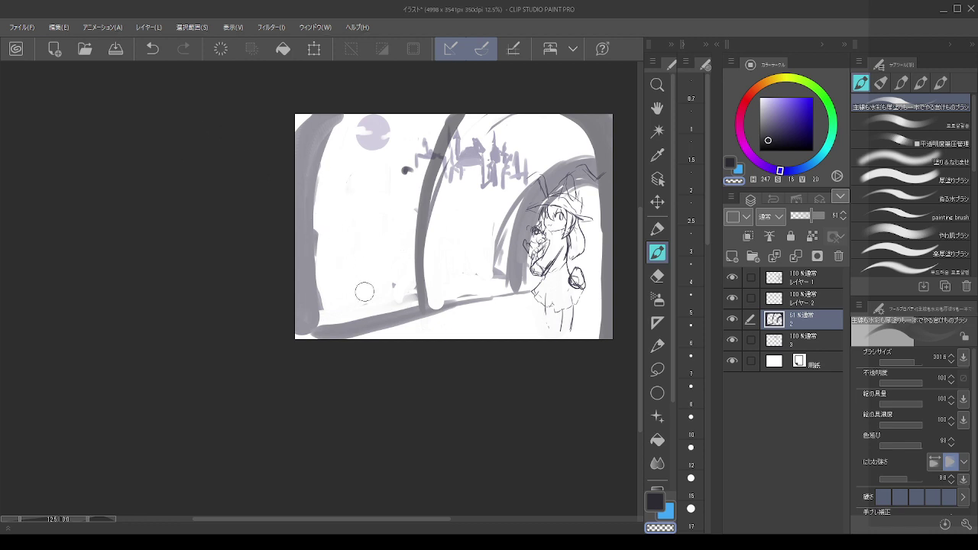
- Erase the thick ground line to the left of the central arch
key(ctrl+z)
mouse_move(339, 316)
mouse_down()
mouse_move(390, 304)
mouse_move(394, 321)
mouse_move(426, 309)
mouse_move(403, 310)
mouse_up()
key(ctrl+z)
key(c)
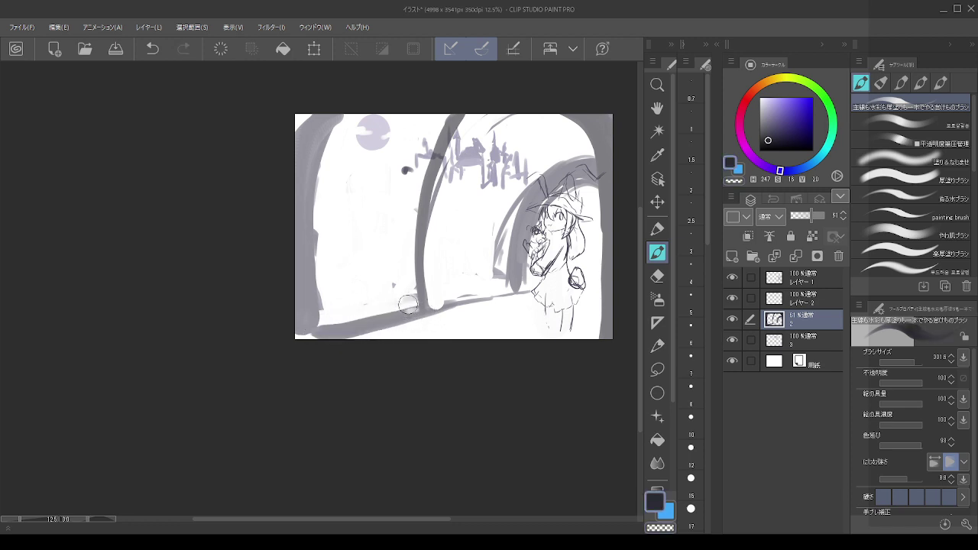
mouse_move(360, 333)
mouse_down()
mouse_move(352, 329)
mouse_move(364, 324)
mouse_move(302, 344)
mouse_move(417, 309)
mouse_up()
key(ctrl+z)
key(c)
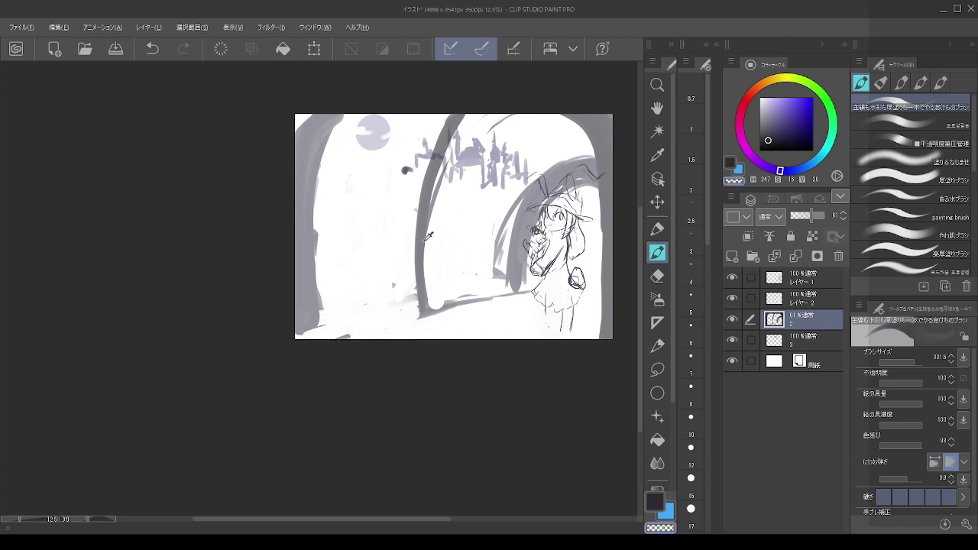
- Sketch thin vertical tree strokes in the left opening and short horizontal ground lines beside the central arch in the sampled arch colour
alt+click(426, 241)
drag(367, 215, 367, 207)
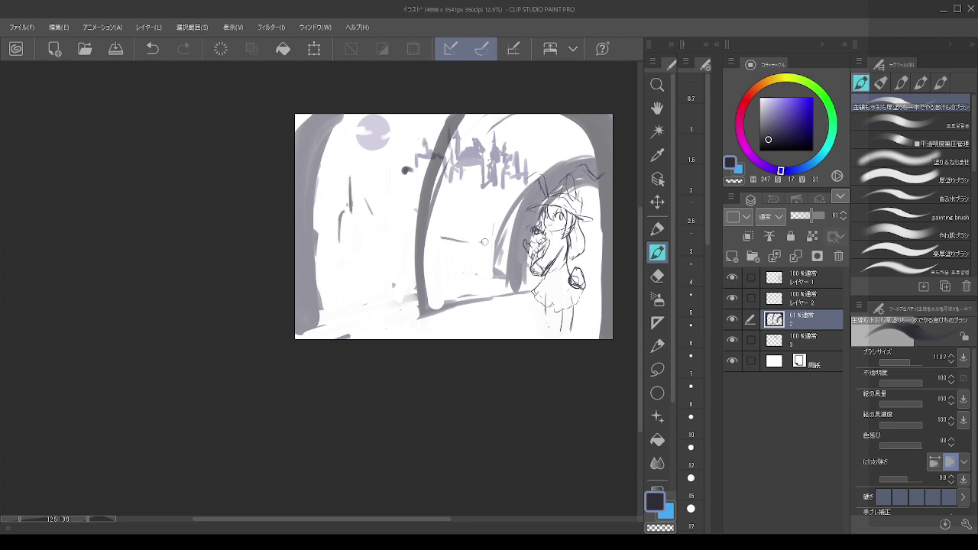
drag(346, 143, 346, 234)
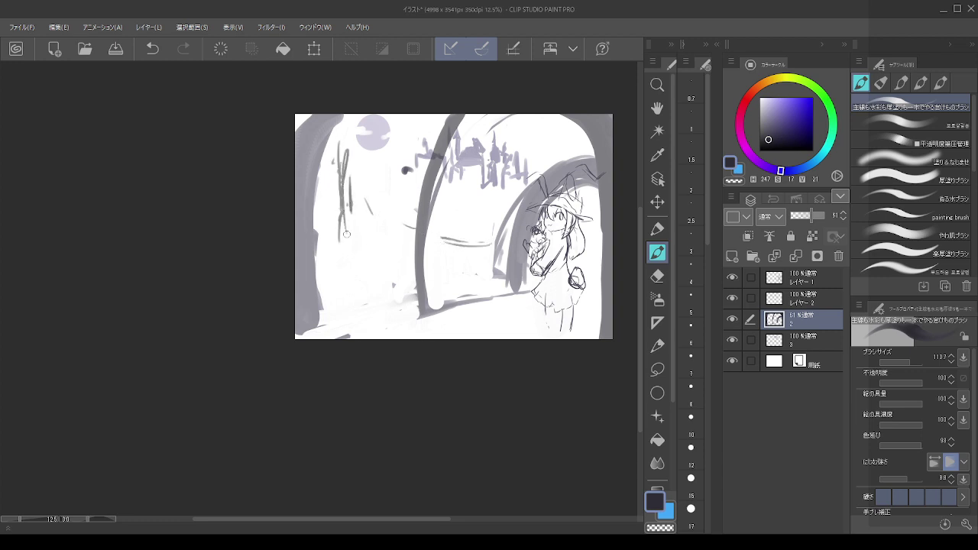
key(ctrl+z)
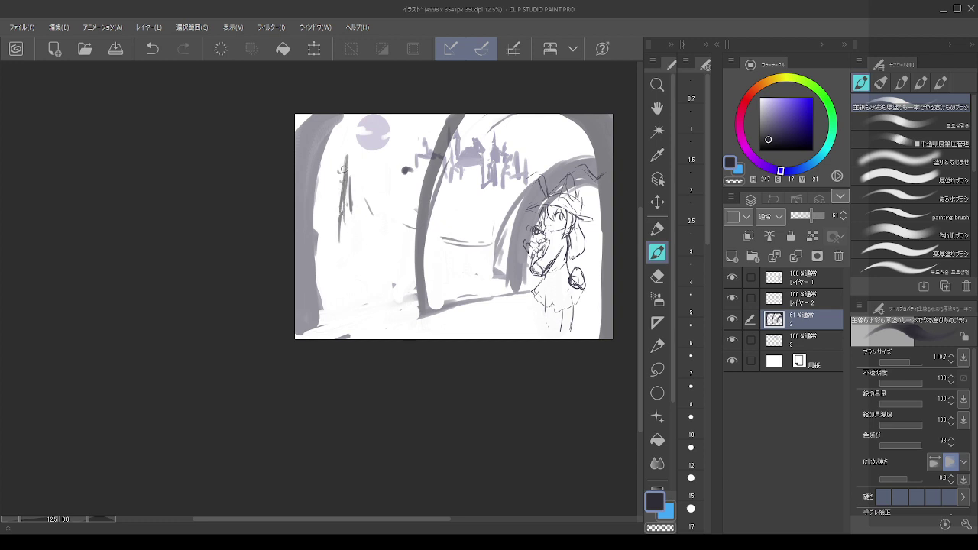
mouse_move(342, 170)
mouse_down()
mouse_move(338, 225)
mouse_move(352, 217)
mouse_up()
key(ctrl+z)
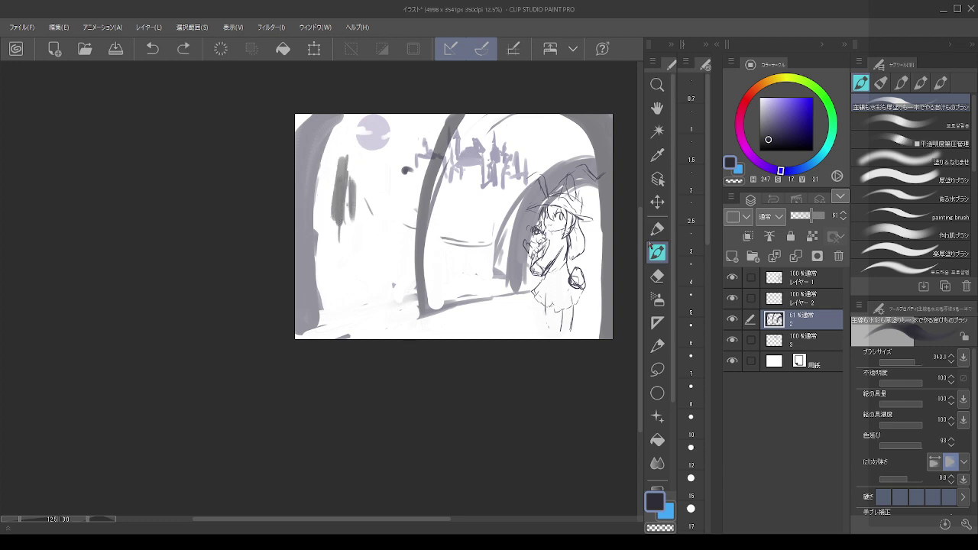
key(ctrl+z)
key(ctrl+z)
key(ctrl+z)
key(ctrl+z)
- Add a new raster layer below the arch layer and lighten the drawing colour to a greyish purple
click(794, 342)
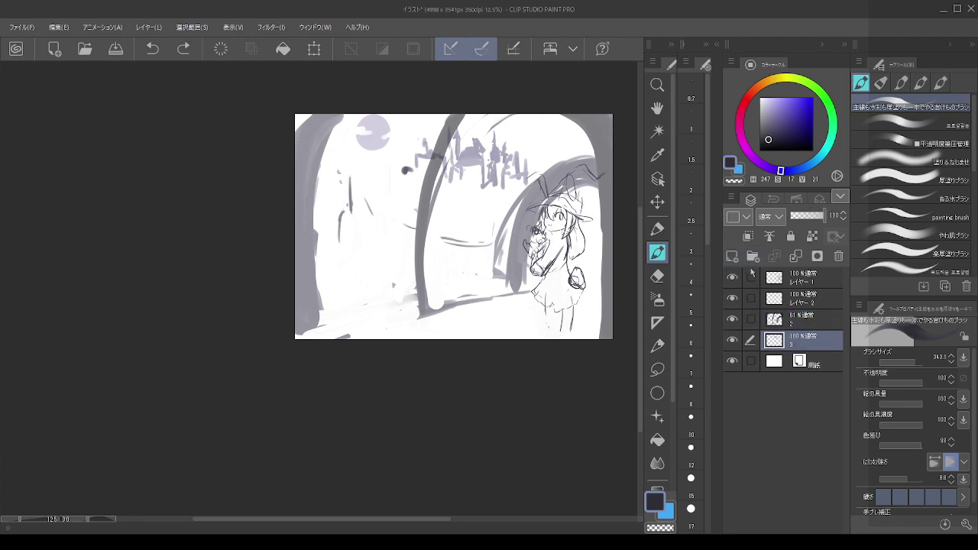
click(731, 256)
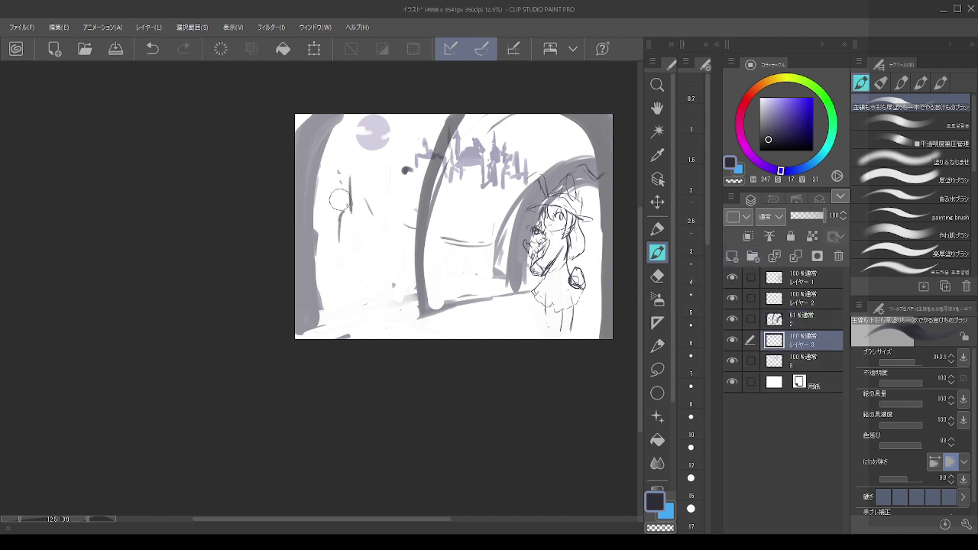
drag(345, 155, 345, 220)
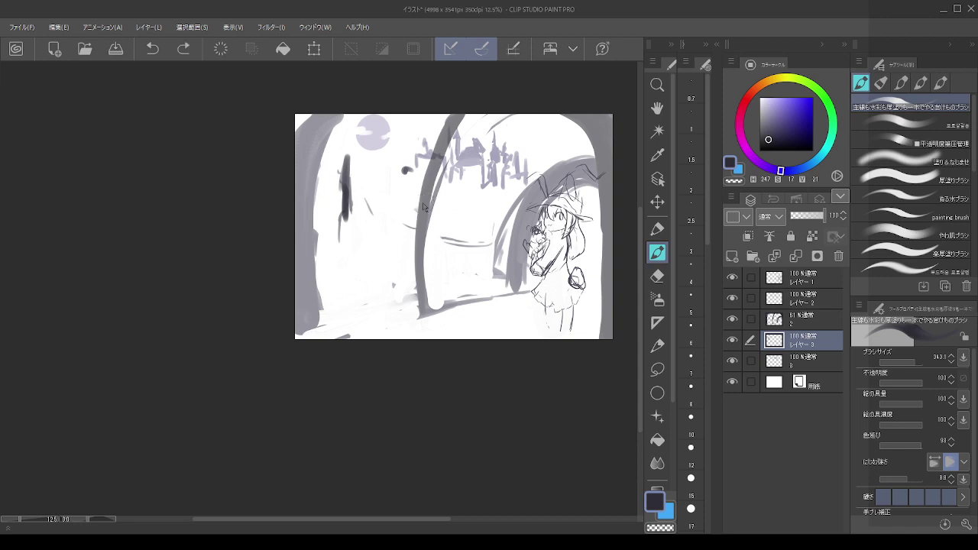
key(ctrl+z)
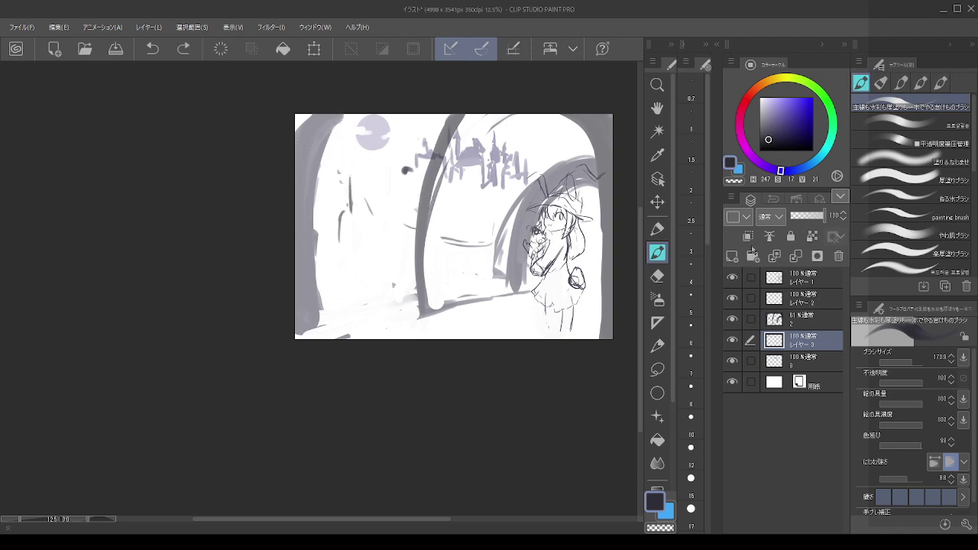
drag(769, 139, 768, 114)
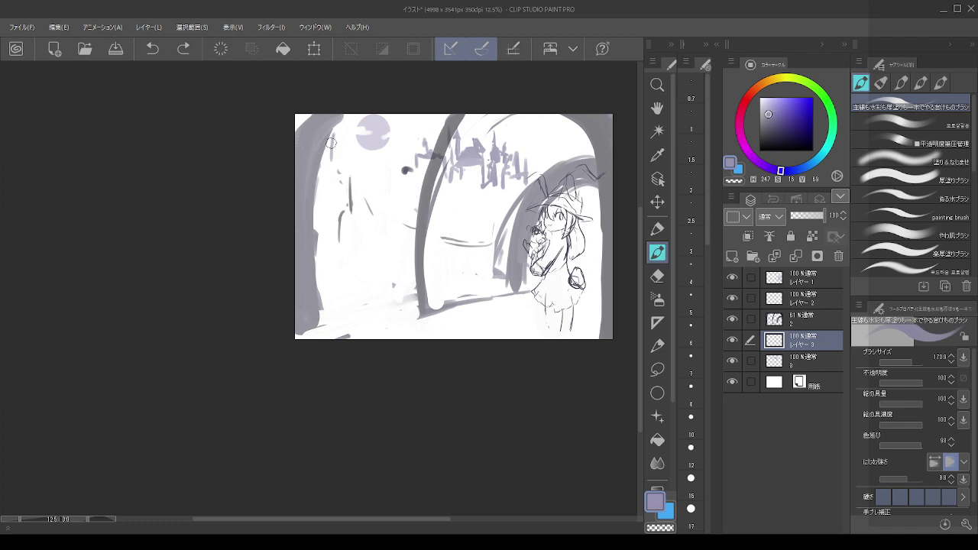
- Paint light purple tree trunks and ground strokes in the left opening, plus small strokes beside the character's arch
drag(331, 143, 337, 186)
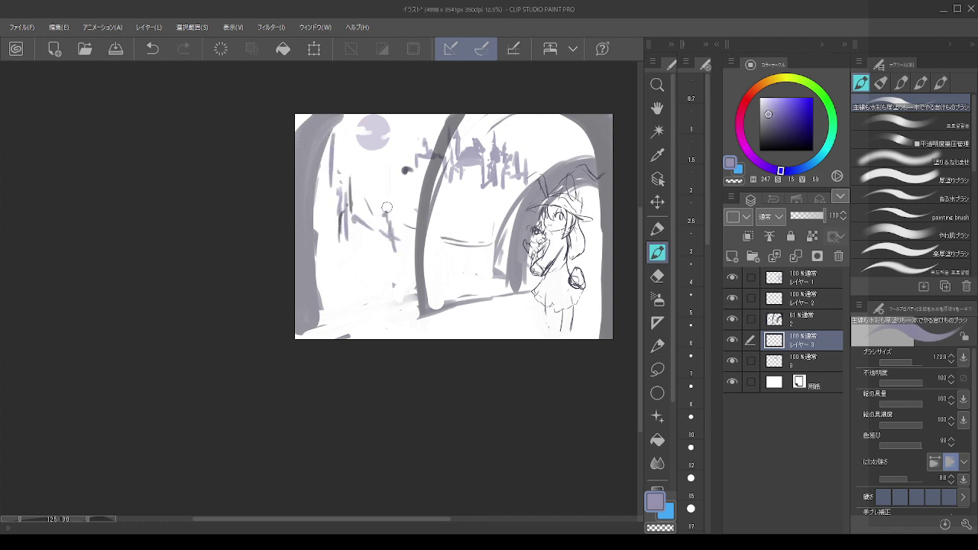
drag(386, 182, 392, 240)
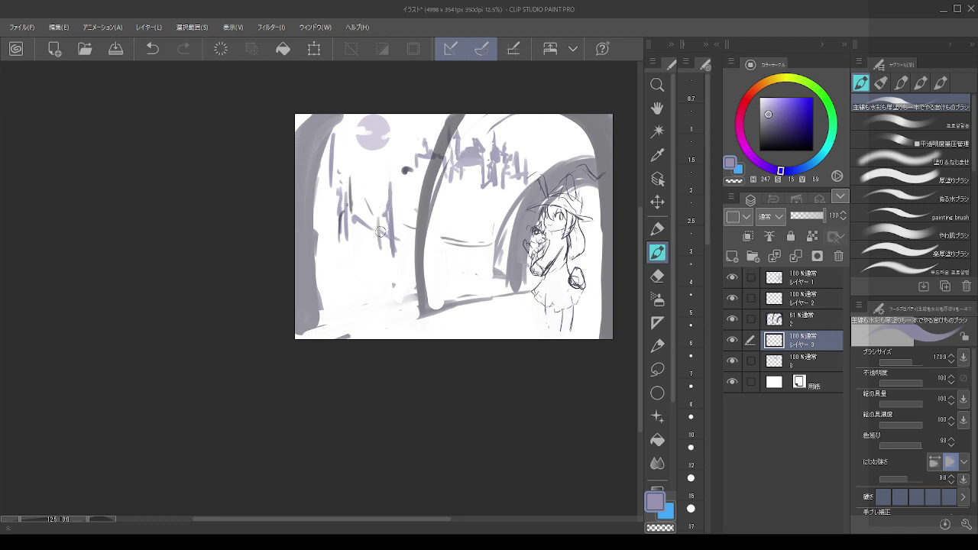
drag(386, 167, 389, 202)
drag(497, 233, 477, 251)
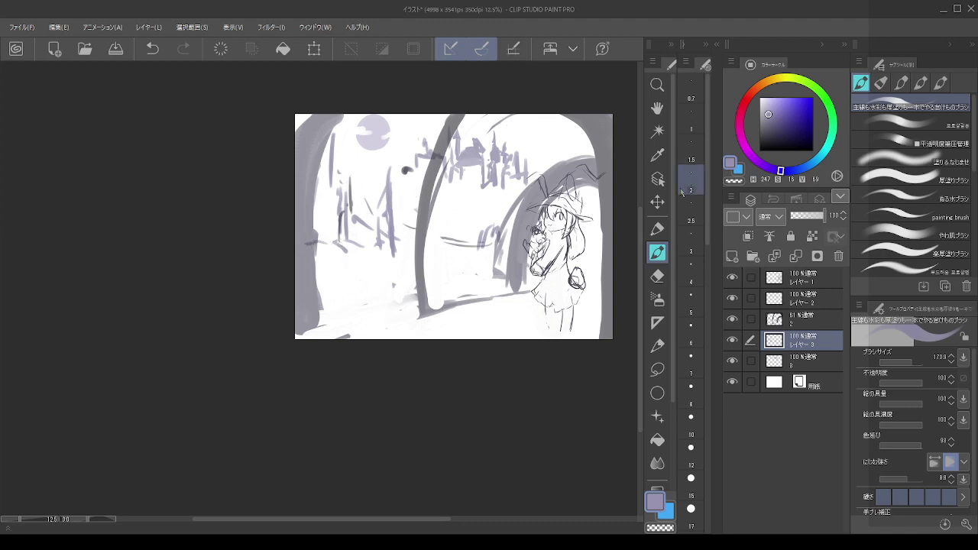
- Rename the arch layer as 1 and the new tree layer below it as 2
click(657, 276)
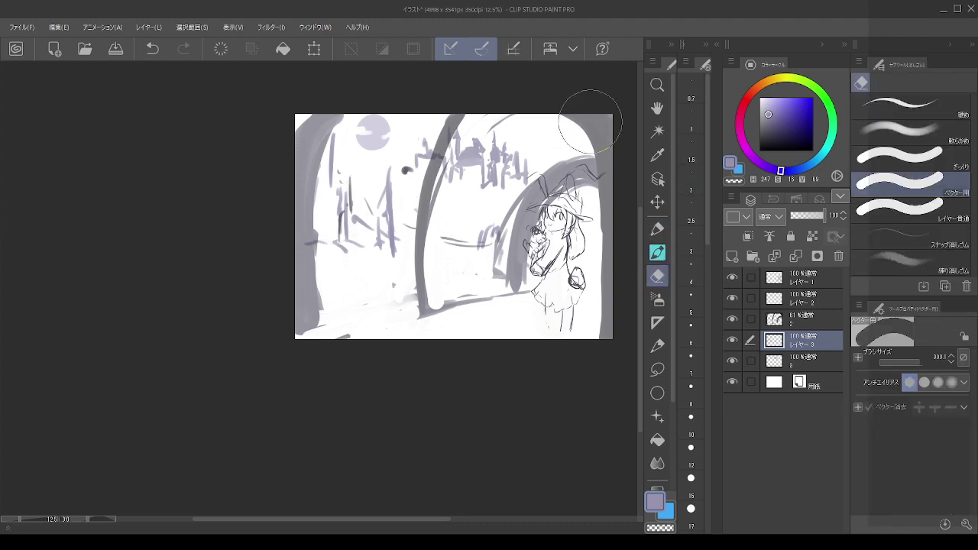
key(ctrl+z)
click(799, 324)
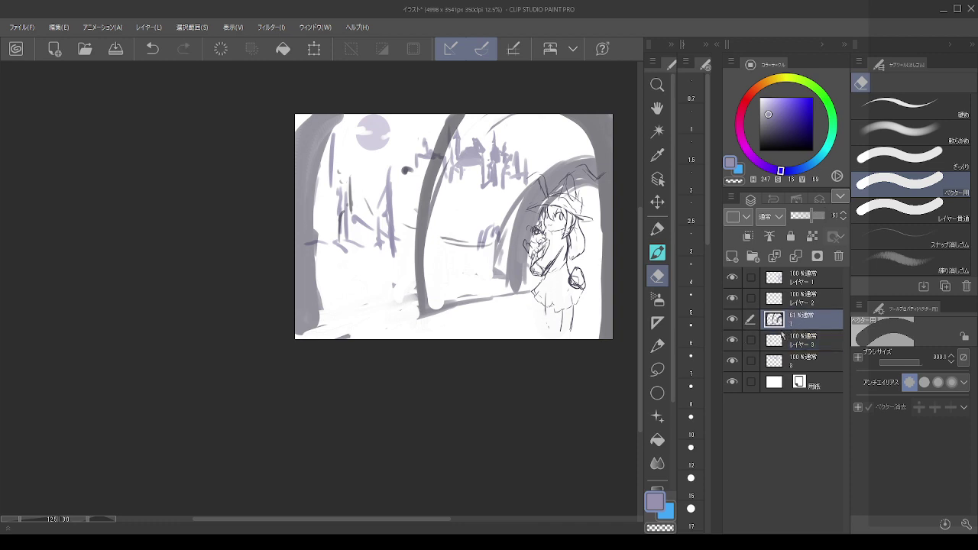
click(798, 348)
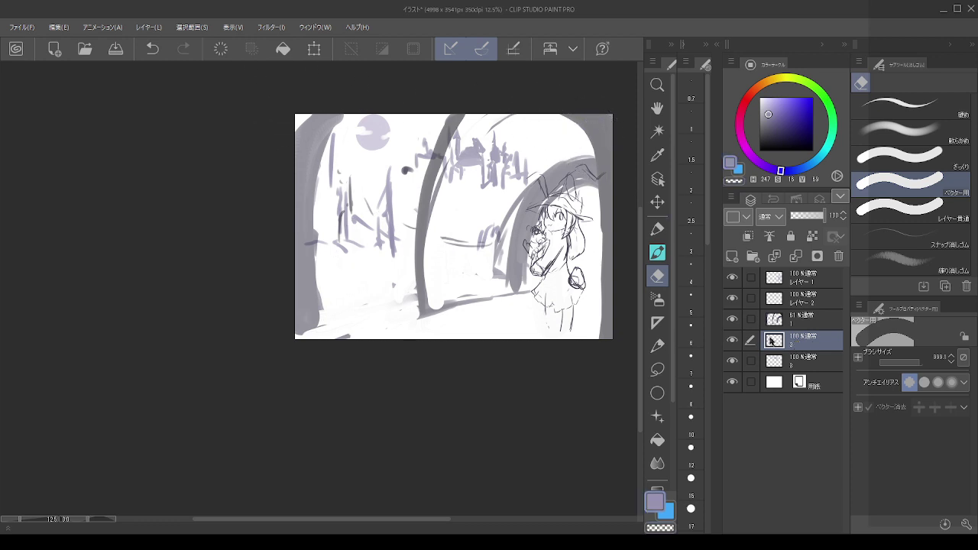
- On layer 1, erase the dark band along the right canvas edge and repaint it as a slanted band in a sampled grey-purple
click(798, 321)
drag(542, 87, 619, 219)
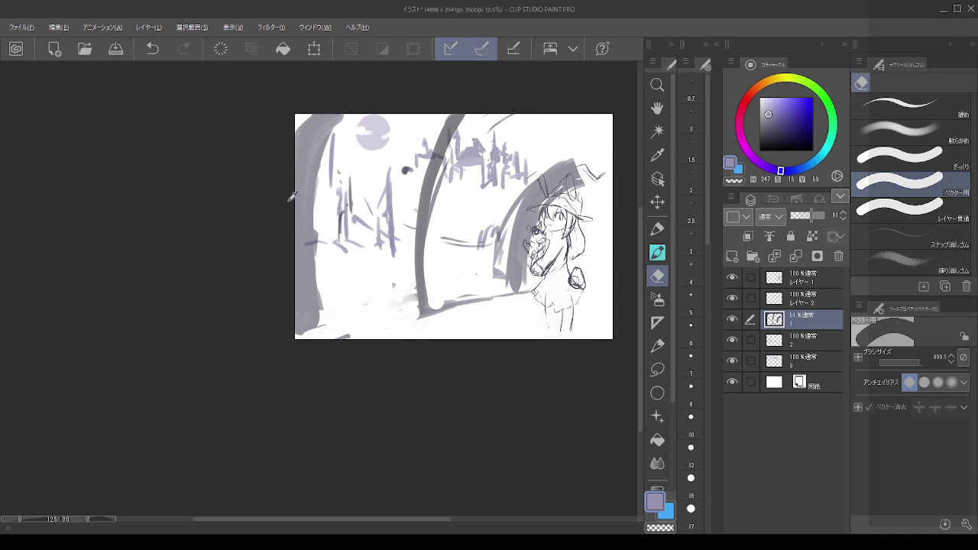
alt+click(403, 168)
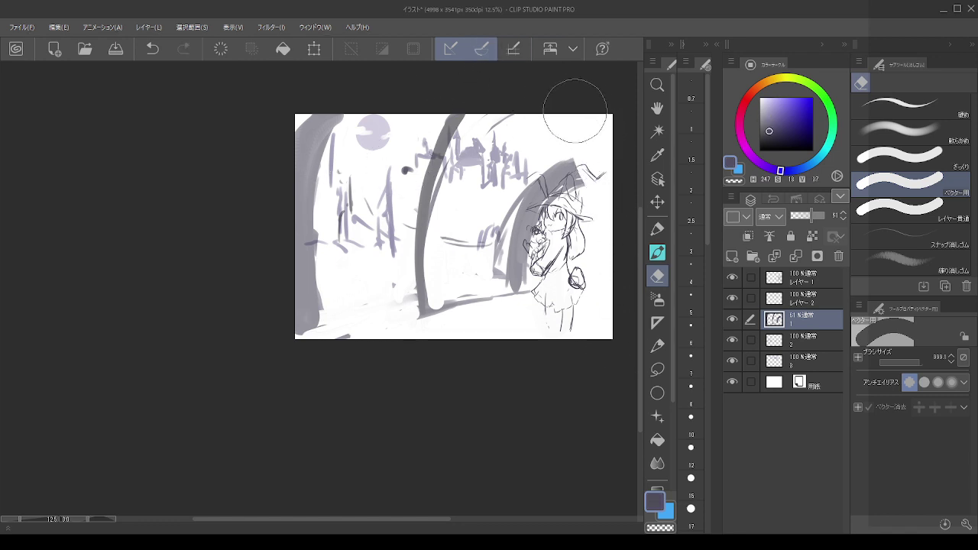
key(c)
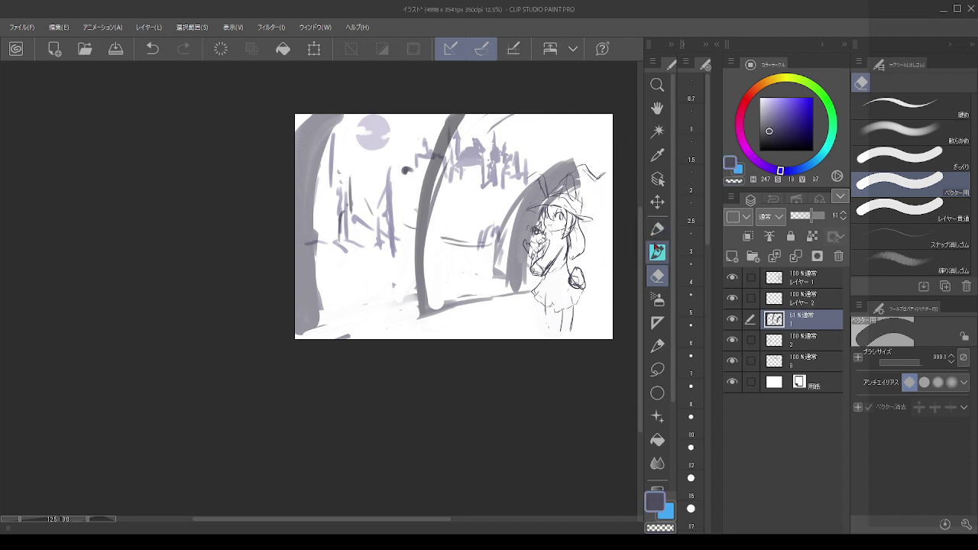
click(661, 252)
mouse_move(575, 90)
mouse_down()
mouse_move(596, 90)
mouse_move(635, 319)
mouse_up()
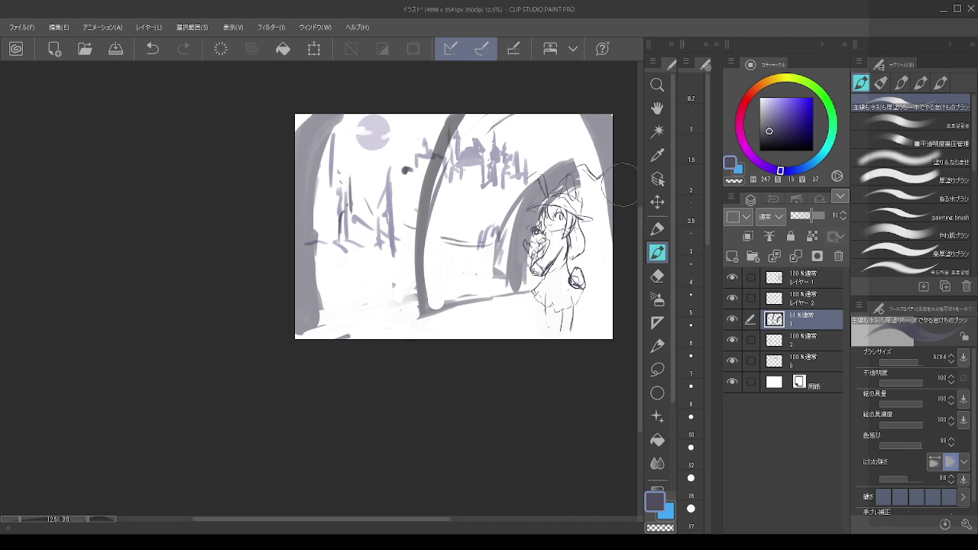
mouse_move(587, 126)
mouse_down()
mouse_move(616, 237)
mouse_move(615, 406)
mouse_up()
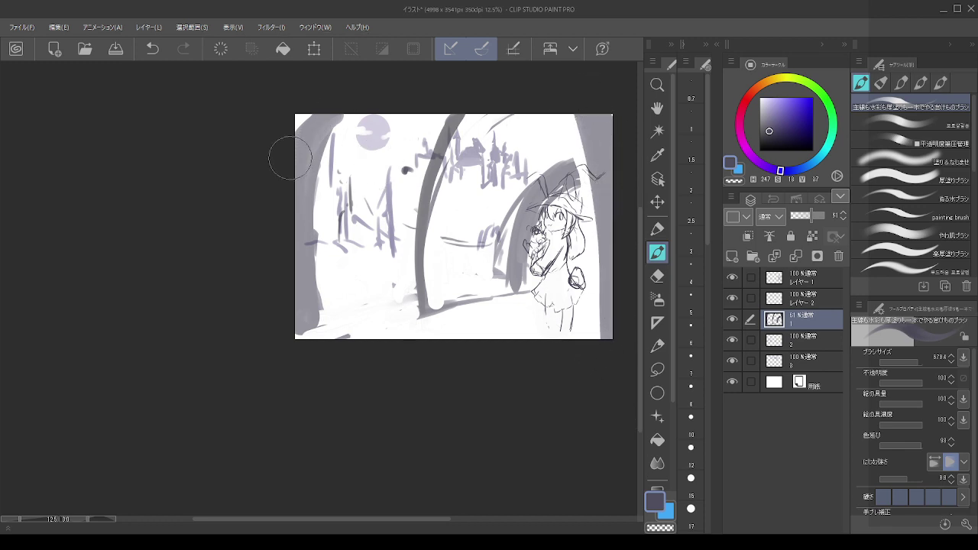
- Trim the dark band along the left canvas edge into a narrower curve with a large brush
mouse_move(290, 157)
mouse_down()
mouse_move(319, 99)
mouse_move(340, 119)
mouse_move(336, 139)
mouse_move(342, 118)
mouse_move(320, 199)
mouse_move(322, 297)
mouse_move(328, 332)
mouse_move(354, 349)
mouse_up()
key(c)
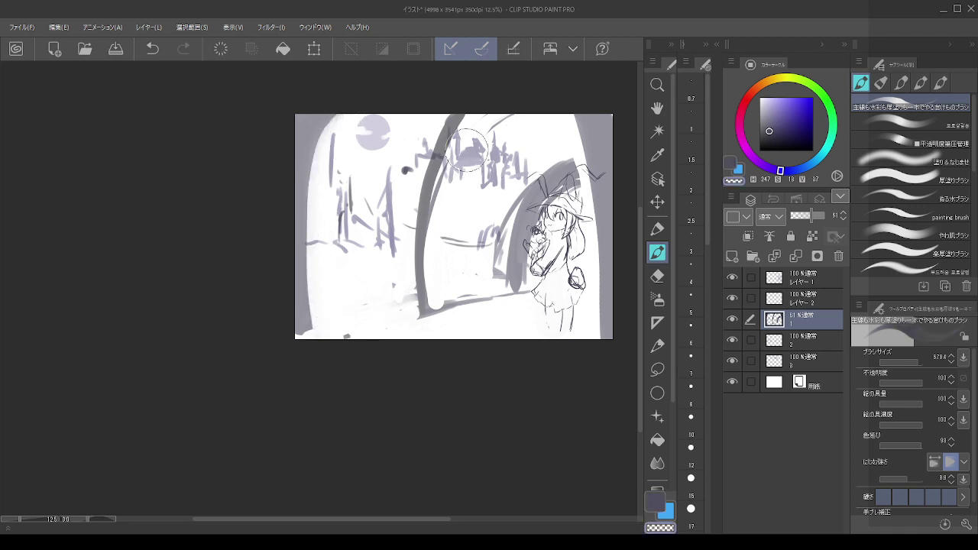
- Thicken the large central arch from the top edge down to the ground line, using its sampled dark colour
alt+click(451, 116)
drag(454, 113, 429, 241)
key(ctrl+z)
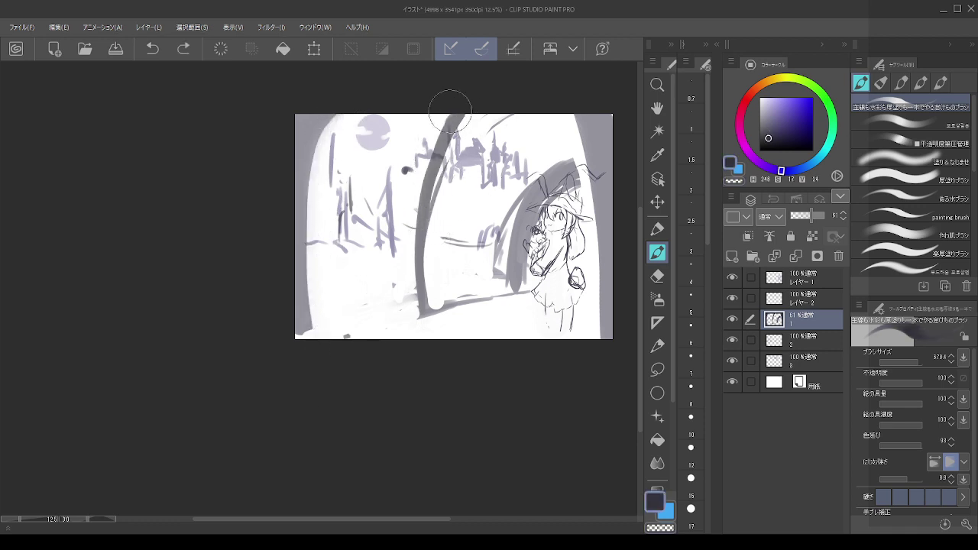
mouse_move(450, 111)
mouse_down()
mouse_move(420, 239)
mouse_move(425, 344)
mouse_up()
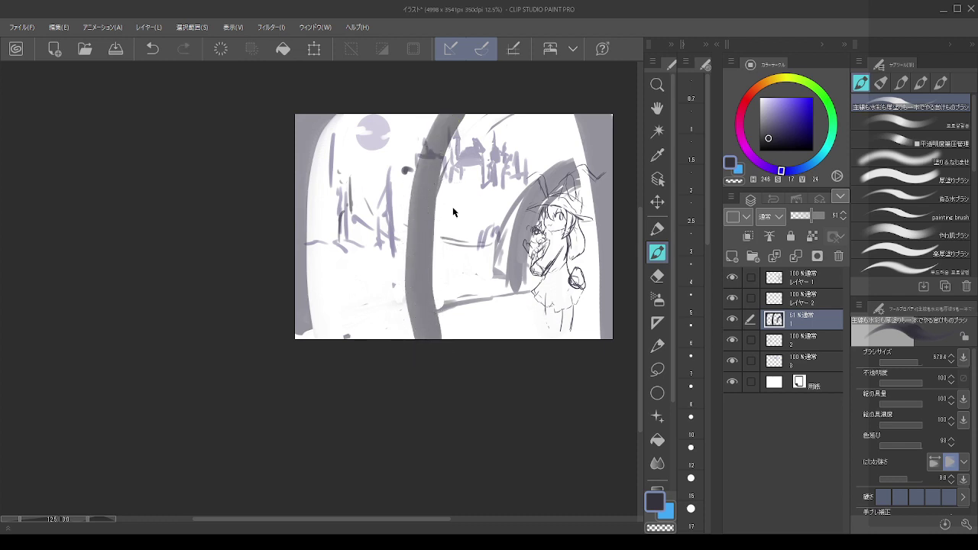
key(ctrl+z)
mouse_move(458, 114)
mouse_down()
mouse_move(419, 253)
mouse_move(422, 309)
mouse_up()
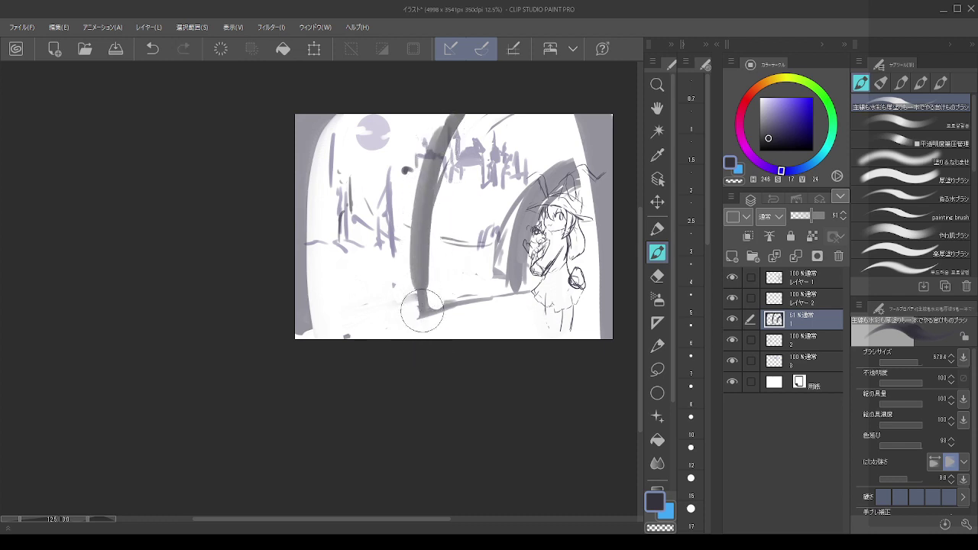
- On layer 2, block in the tree mass inside the far-left arch with broad strokes of a lighter grey-purple
click(806, 341)
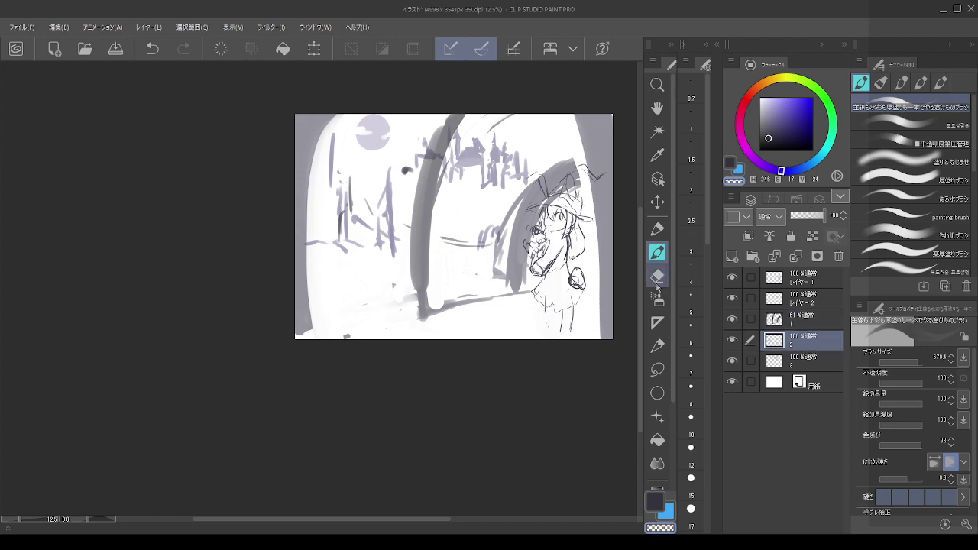
key(])
key(])
key(])
key(])
key(])
key(])
key(])
key(])
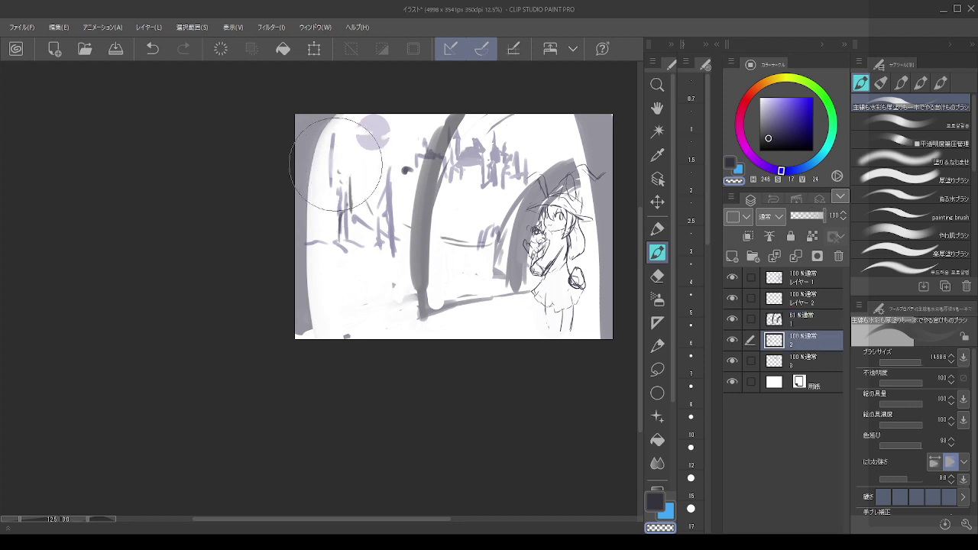
key(ctrl+z)
click(769, 115)
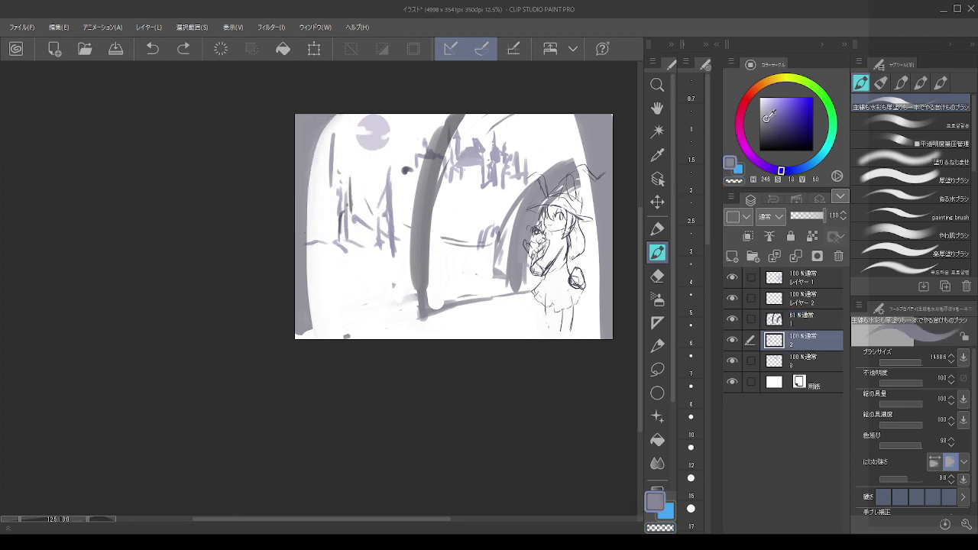
mouse_move(349, 207)
mouse_down()
mouse_move(340, 200)
mouse_move(345, 220)
mouse_up()
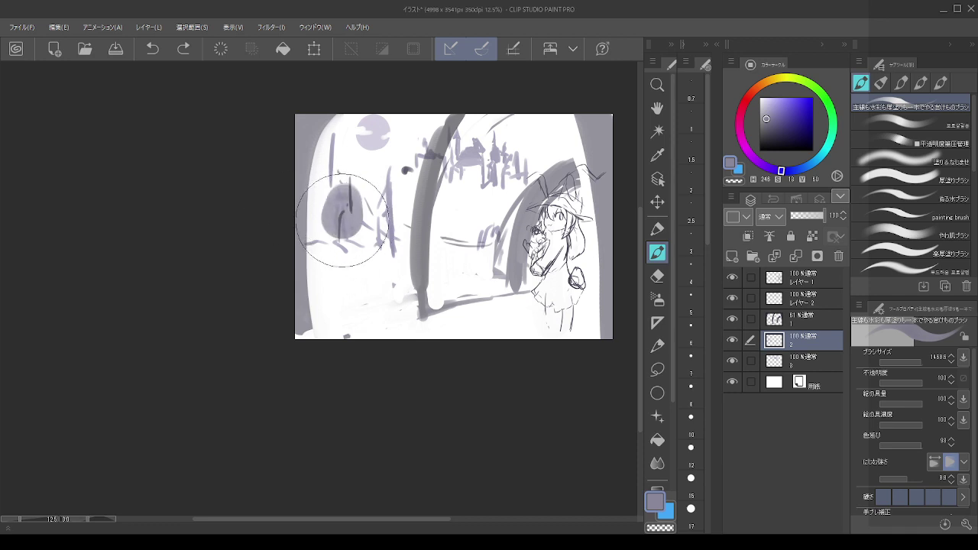
key(ctrl+z)
mouse_move(311, 165)
mouse_down()
mouse_move(335, 185)
mouse_move(324, 176)
mouse_move(332, 218)
mouse_move(322, 235)
mouse_move(345, 216)
mouse_move(324, 306)
mouse_move(309, 317)
mouse_move(314, 246)
mouse_move(350, 267)
mouse_move(345, 304)
mouse_move(330, 314)
mouse_move(324, 294)
mouse_move(313, 321)
mouse_move(339, 278)
mouse_move(369, 280)
mouse_move(318, 252)
mouse_move(318, 190)
mouse_move(319, 205)
mouse_move(367, 222)
mouse_up()
key(c)
key(ctrl+z)
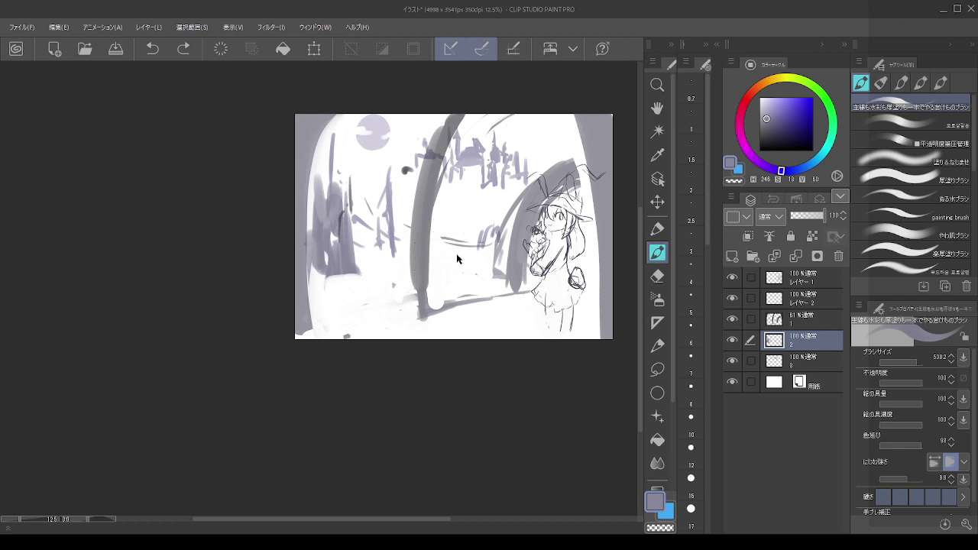
- Add a thin tree trunk with a short branch in the background between the central arch and the character's arch
mouse_move(457, 258)
ctrl+alt+mouse_down()
mouse_move(447, 245)
mouse_move(462, 221)
ctrl+alt+mouse_up()
alt+click(468, 302)
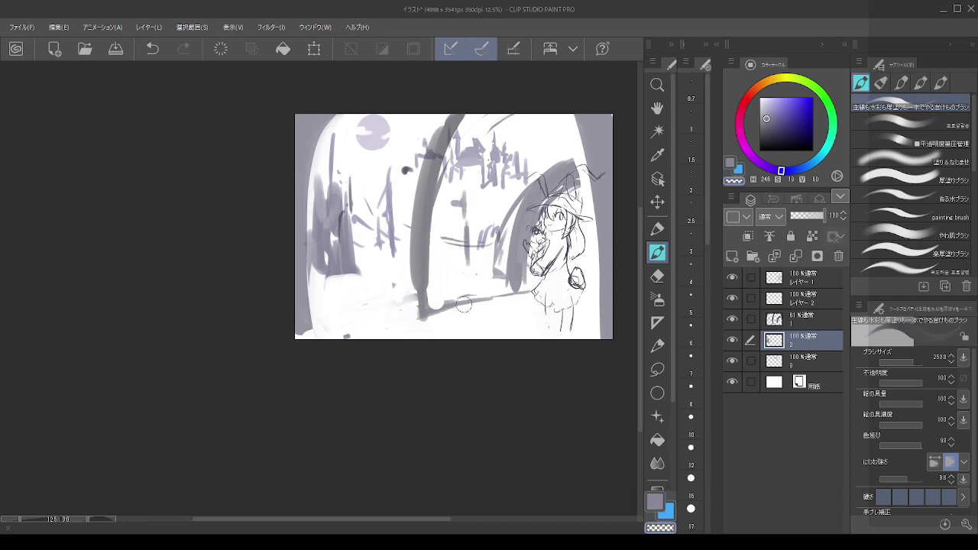
key(ctrl+z)
- On layer 1, erase the ground line beside the central arch and redraw it thinner as a diagonal down to the lower-left canvas edge
click(785, 324)
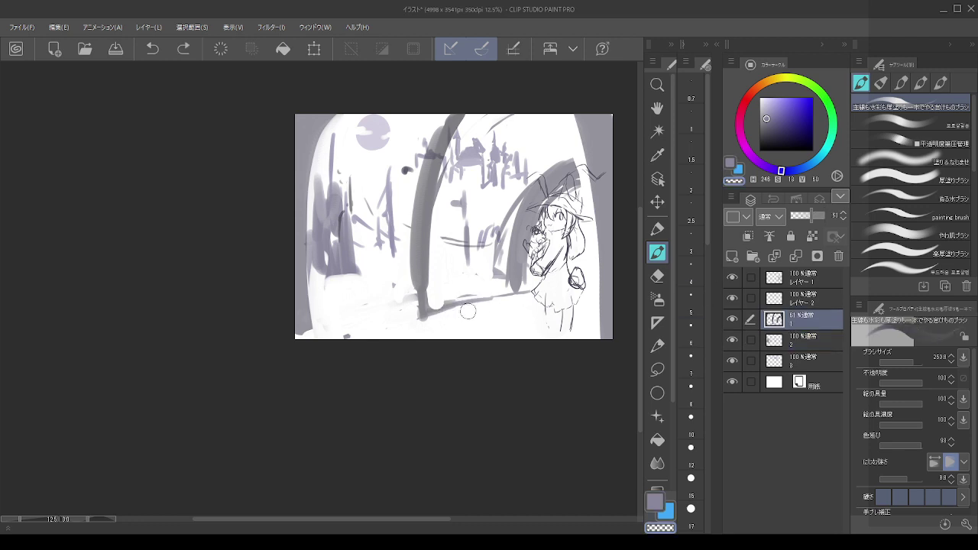
drag(439, 305, 508, 292)
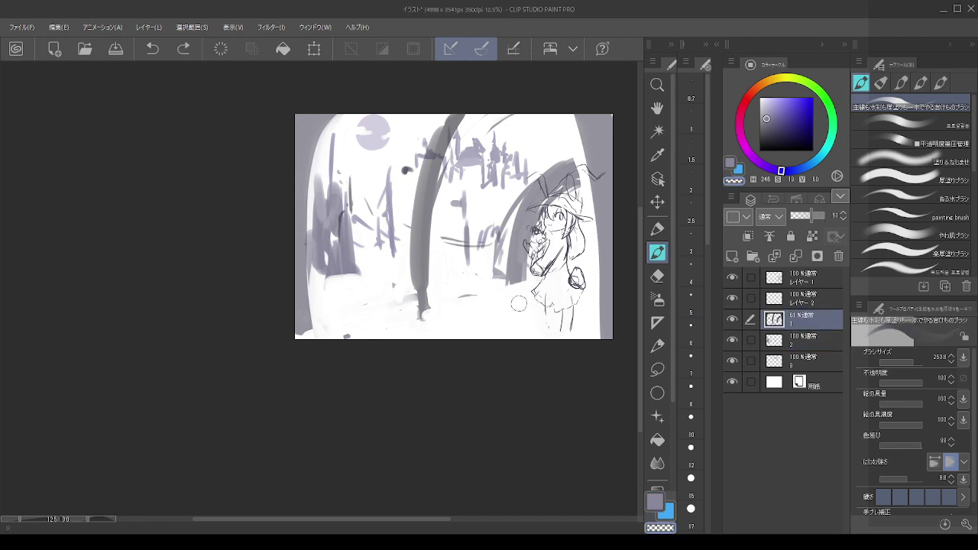
alt+click(516, 260)
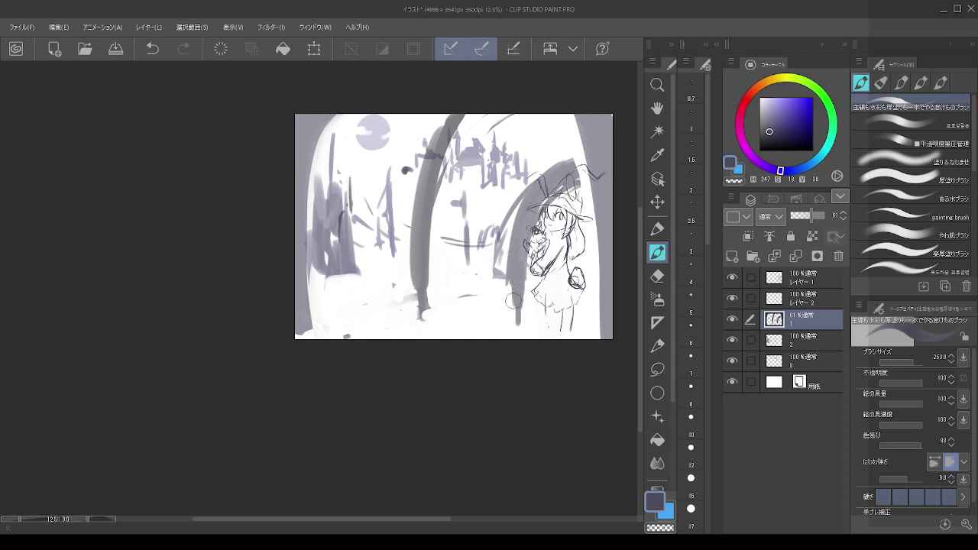
key(ctrl+z)
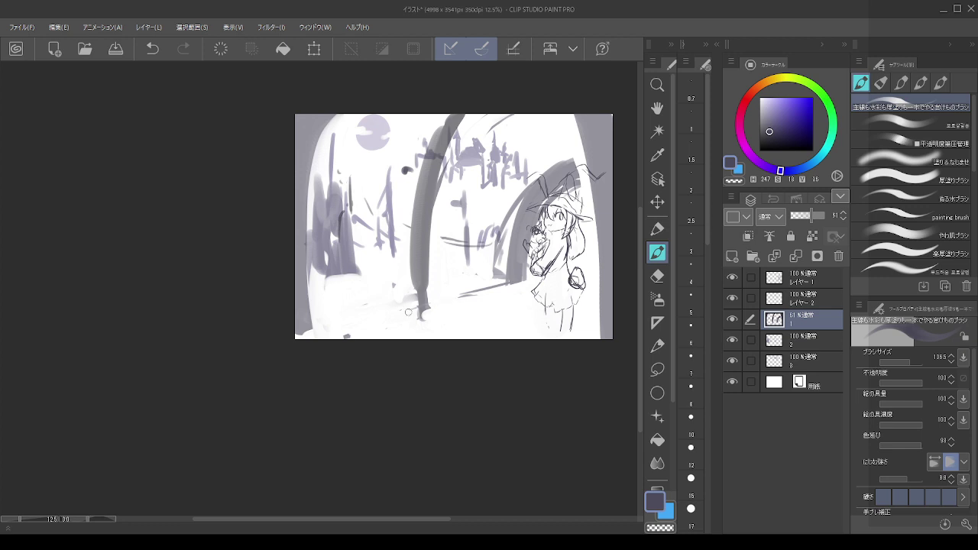
drag(429, 306, 345, 336)
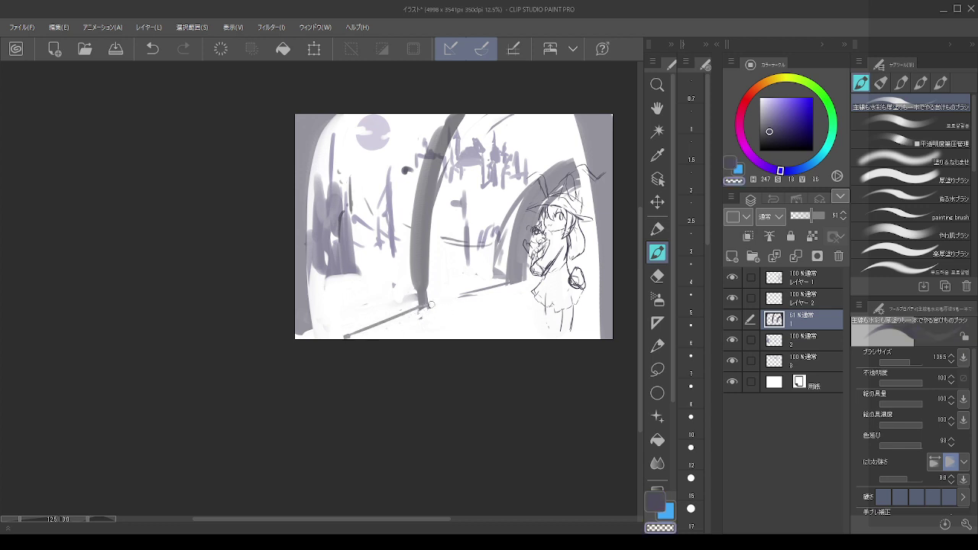
- On layer 2, draw a thin horizontal ground line at the base of the background trees in their sampled grey-purple
alt+click(348, 241)
alt+click(348, 260)
alt+click(350, 257)
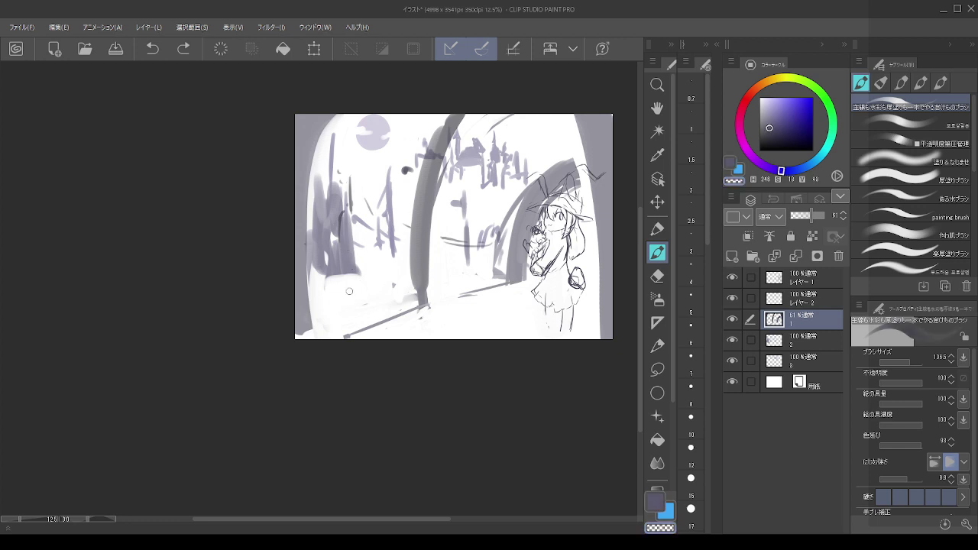
click(788, 343)
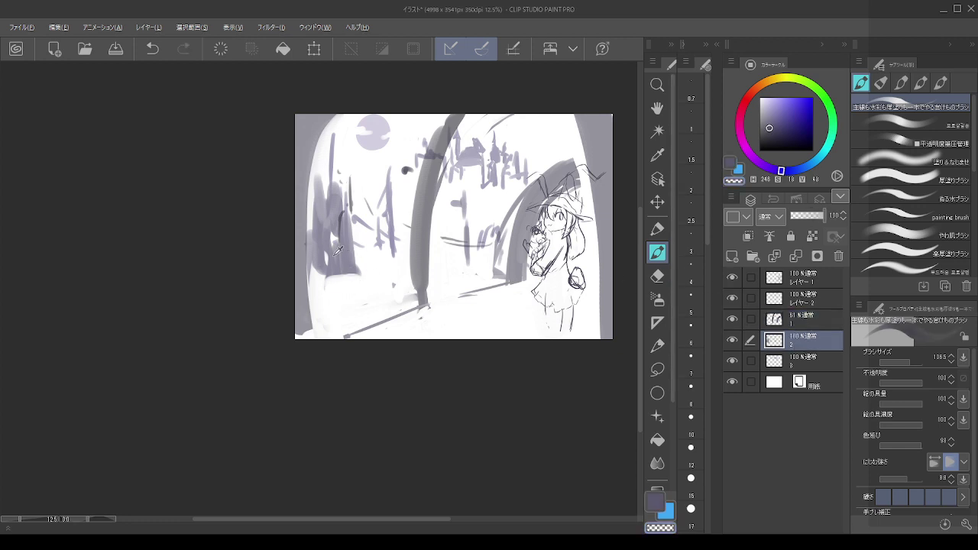
alt+click(339, 250)
mouse_move(342, 298)
mouse_down()
mouse_move(342, 264)
mouse_move(353, 338)
mouse_up()
mouse_move(316, 270)
mouse_down()
mouse_move(329, 305)
mouse_move(320, 281)
mouse_up()
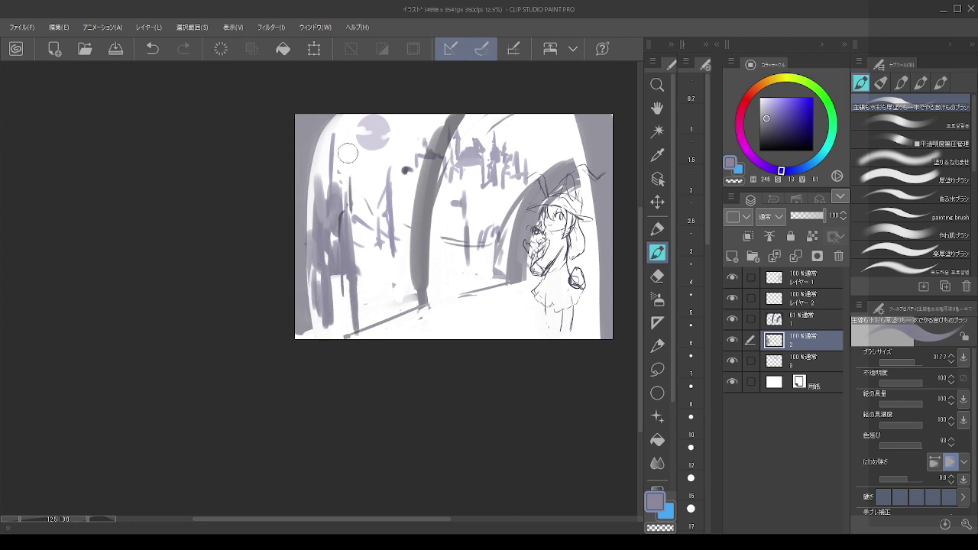
key(ctrl+z)
key(ctrl+z)
key(ctrl+z)
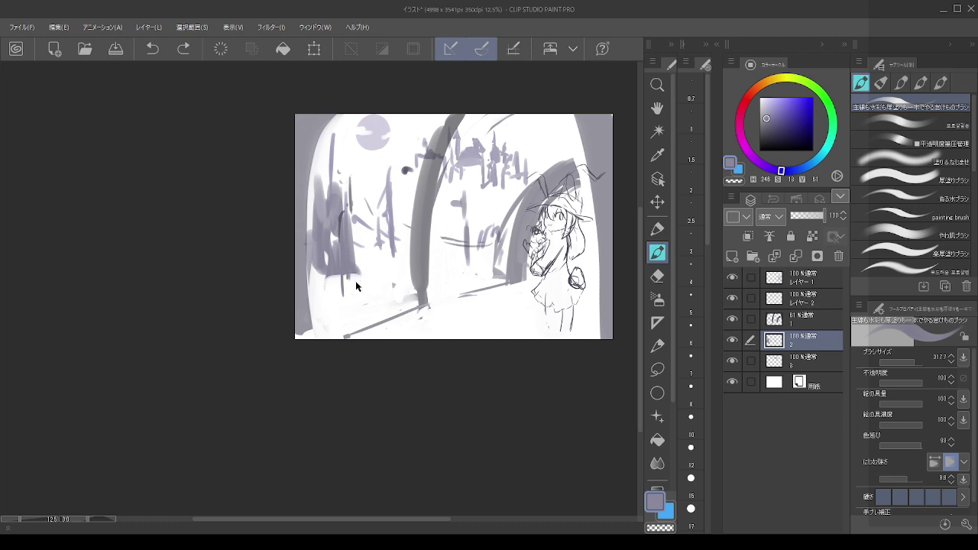
drag(356, 287, 320, 281)
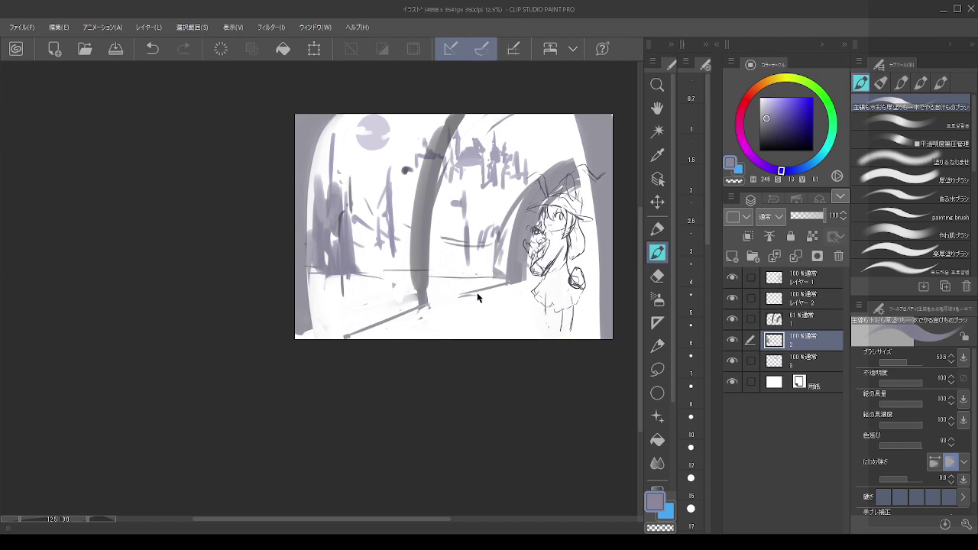
- On layer 1, erase the diagonal ground line on both sides of the central arch and tidy the arch's foot
click(798, 321)
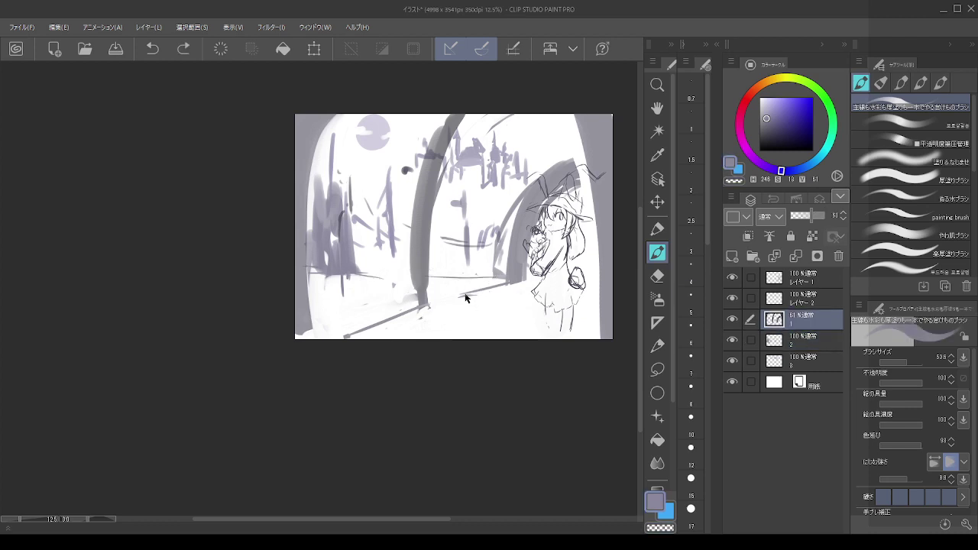
drag(463, 294, 500, 290)
key(ctrl+z)
key(c)
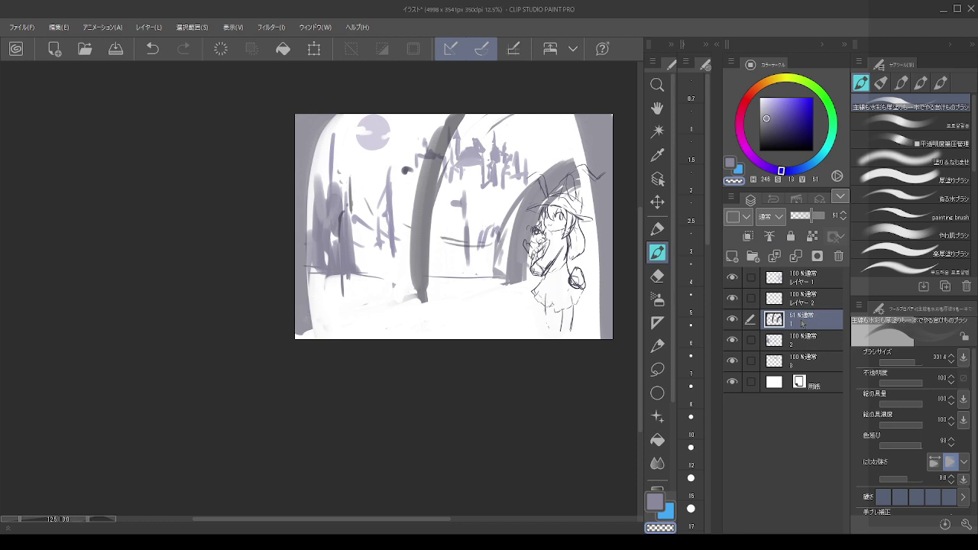
- Identify the character sketch layer by toggling its visibility, and create a new layer directly beneath it for the base colour
click(795, 292)
click(731, 279)
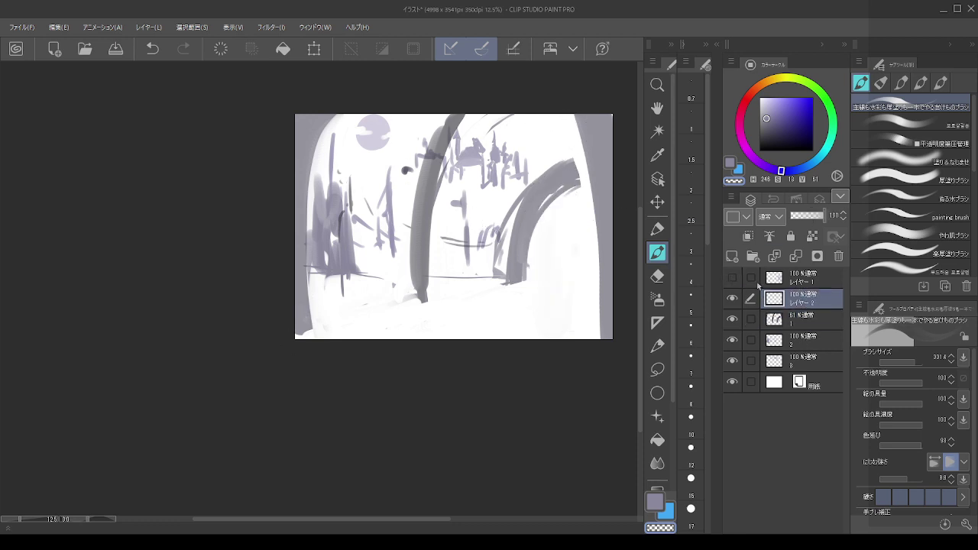
click(733, 278)
click(799, 278)
click(770, 124)
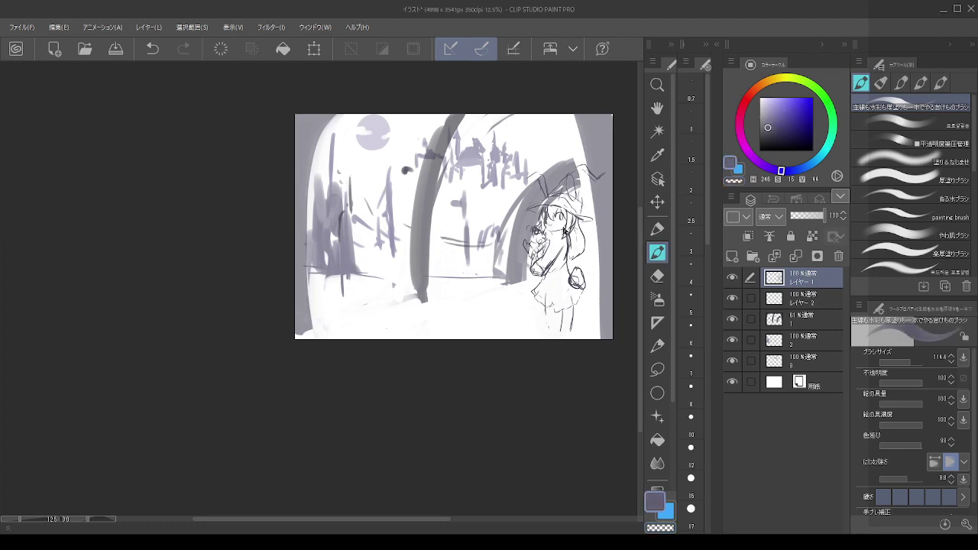
scroll(585, 168, up, 2)
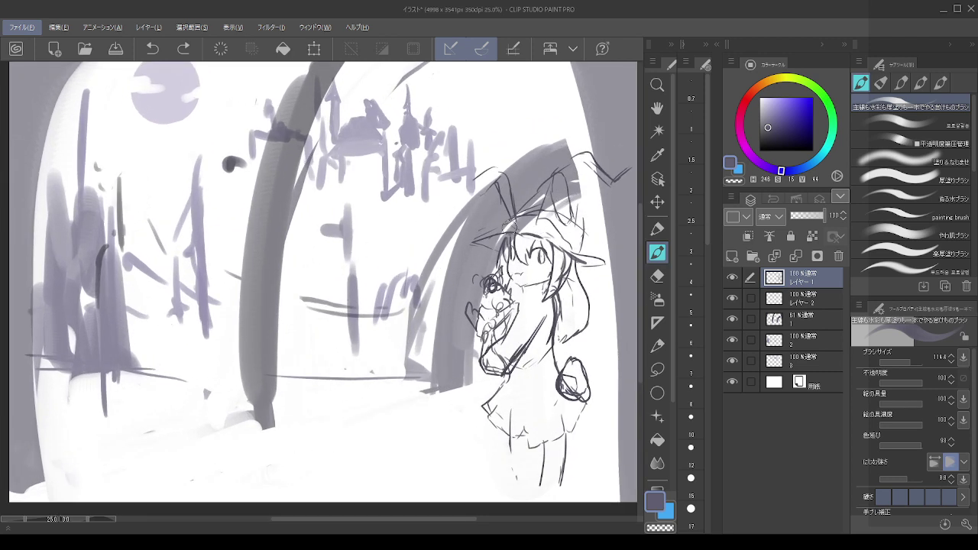
drag(510, 233, 509, 263)
key(ctrl+z)
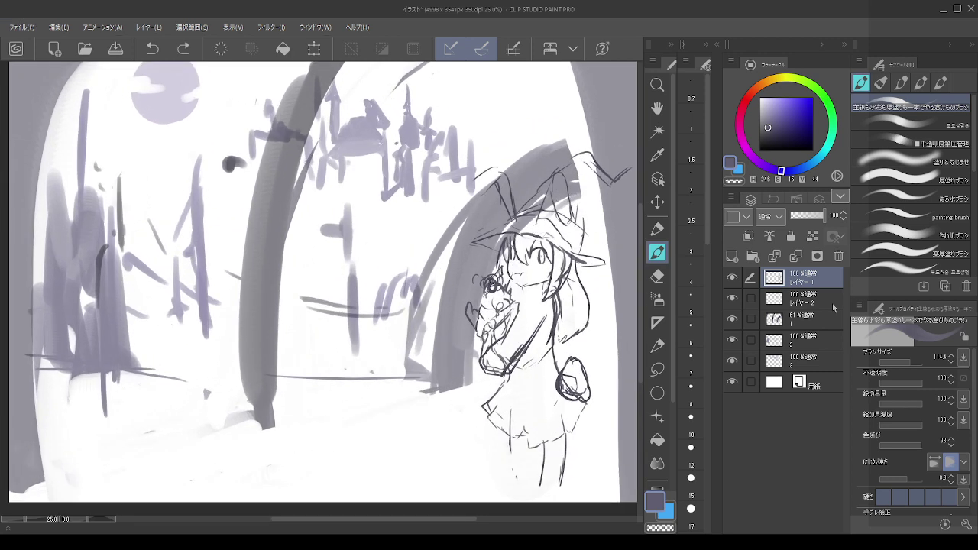
click(817, 301)
click(732, 257)
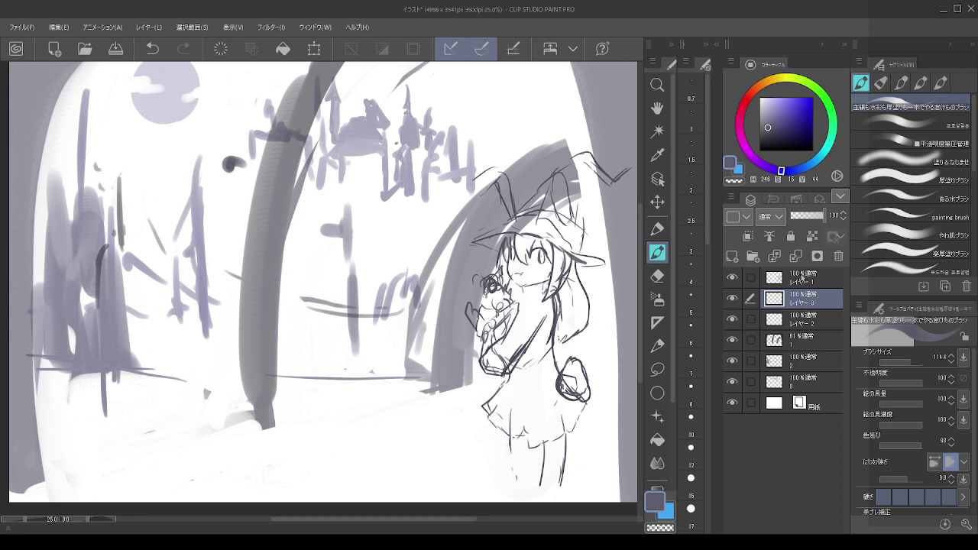
click(801, 277)
drag(524, 222, 561, 186)
key(ctrl+z)
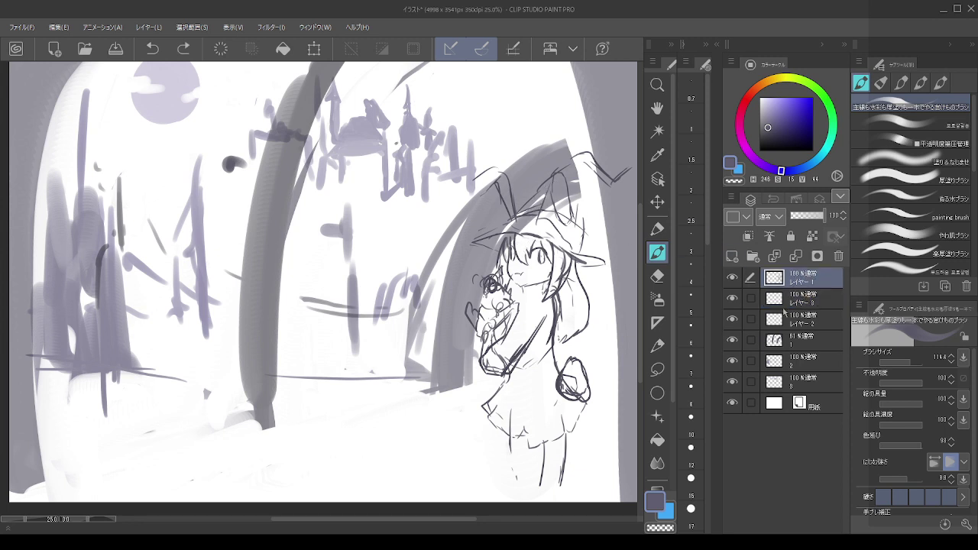
- On the new layer beneath the sketch, fill the character's face, hair and hat tip with dark grey-purple
click(801, 298)
drag(510, 238, 515, 267)
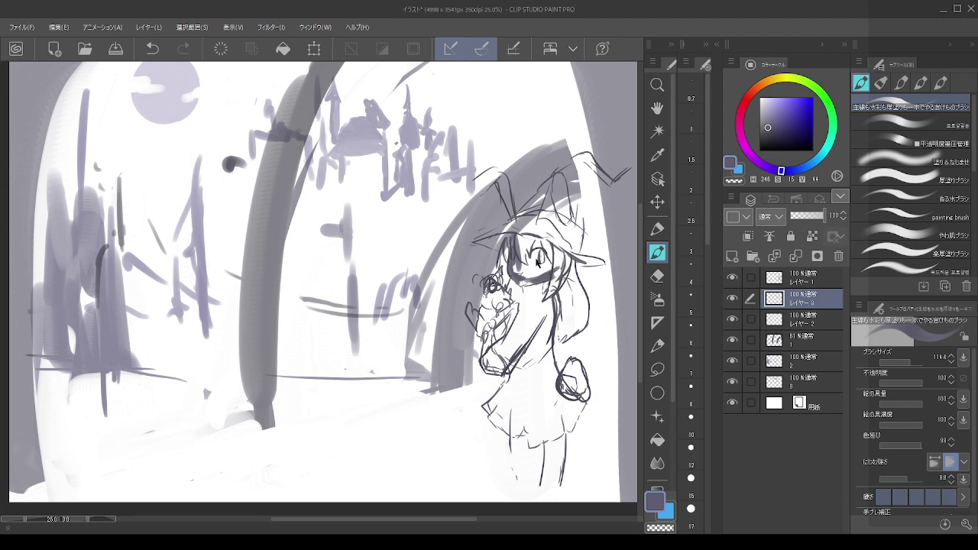
mouse_move(541, 271)
mouse_down()
mouse_move(514, 232)
mouse_move(564, 164)
mouse_move(601, 185)
mouse_move(625, 173)
mouse_move(553, 189)
mouse_move(541, 215)
mouse_move(537, 207)
mouse_move(570, 184)
mouse_move(553, 254)
mouse_move(537, 256)
mouse_move(557, 227)
mouse_move(544, 183)
mouse_move(561, 216)
mouse_move(556, 259)
mouse_move(571, 216)
mouse_move(536, 306)
mouse_move(534, 254)
mouse_move(530, 288)
mouse_up()
- With a larger brush and an orange-hued brown, paint the witch hat, side hair and the bent rabbit ear
key(])
key(])
key(])
click(756, 88)
mouse_move(544, 219)
mouse_down()
mouse_move(523, 239)
mouse_move(504, 212)
mouse_move(497, 243)
mouse_move(551, 262)
mouse_move(600, 258)
mouse_move(559, 252)
mouse_move(603, 259)
mouse_up()
key(ctrl+z)
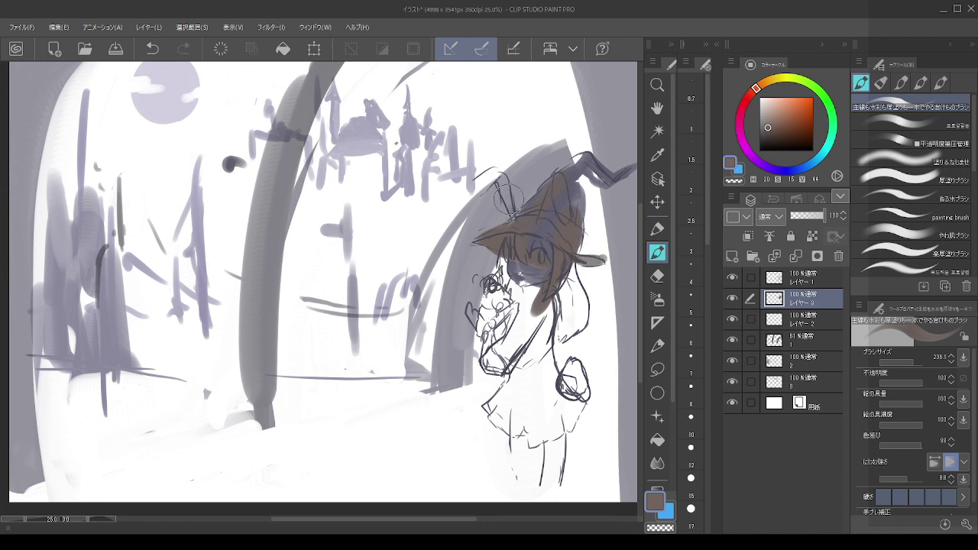
mouse_move(507, 200)
mouse_down()
mouse_move(498, 168)
mouse_move(470, 186)
mouse_move(493, 176)
mouse_up()
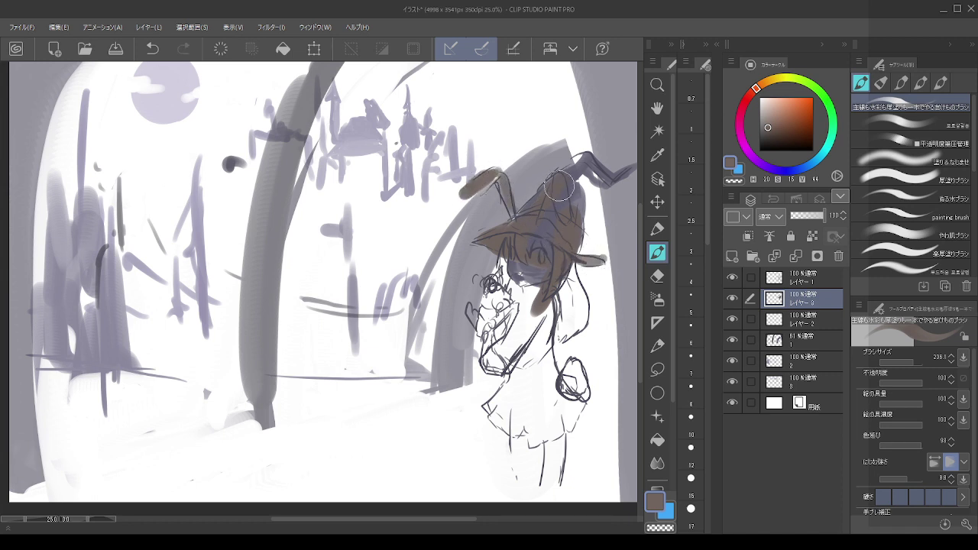
- Try a lighter grey-brown on the bent rabbit ear, and darken the ear and hat with a near-black brown
drag(767, 124, 763, 119)
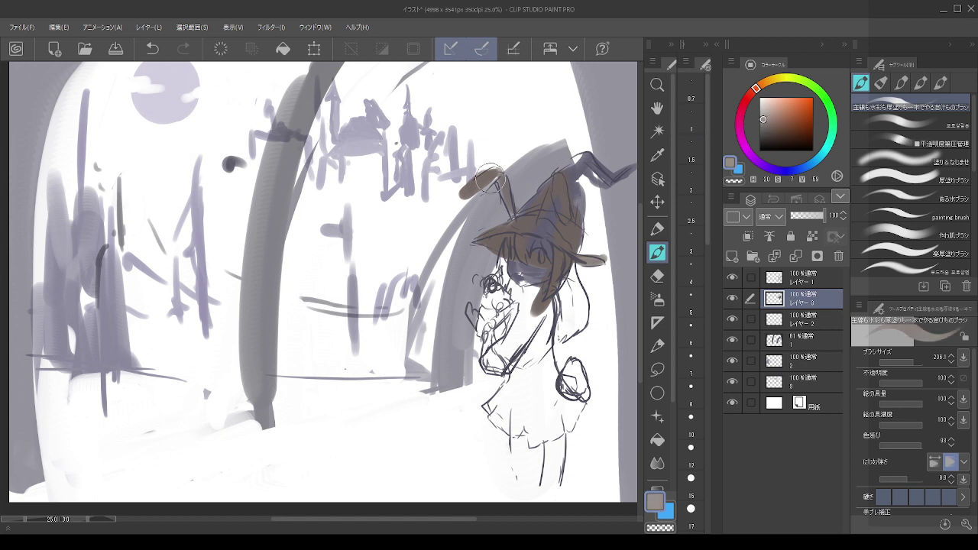
mouse_move(463, 190)
mouse_down()
mouse_move(489, 177)
mouse_move(508, 219)
mouse_up()
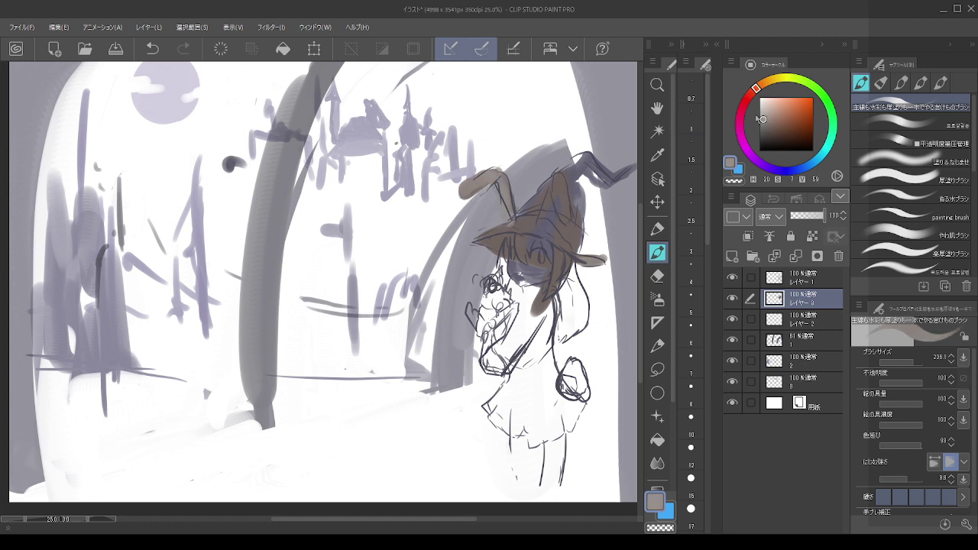
drag(761, 119, 761, 139)
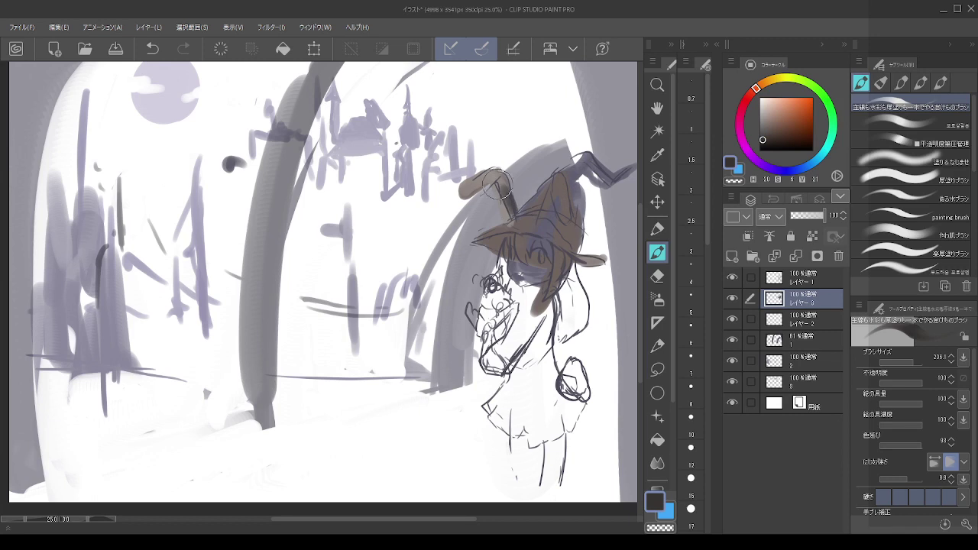
mouse_move(498, 184)
mouse_down()
mouse_move(475, 181)
mouse_move(504, 174)
mouse_move(469, 187)
mouse_move(488, 178)
mouse_move(507, 195)
mouse_move(548, 199)
mouse_move(559, 227)
mouse_move(559, 193)
mouse_move(567, 219)
mouse_move(558, 187)
mouse_move(545, 227)
mouse_move(488, 238)
mouse_move(524, 227)
mouse_move(604, 260)
mouse_move(483, 237)
mouse_move(526, 243)
mouse_up()
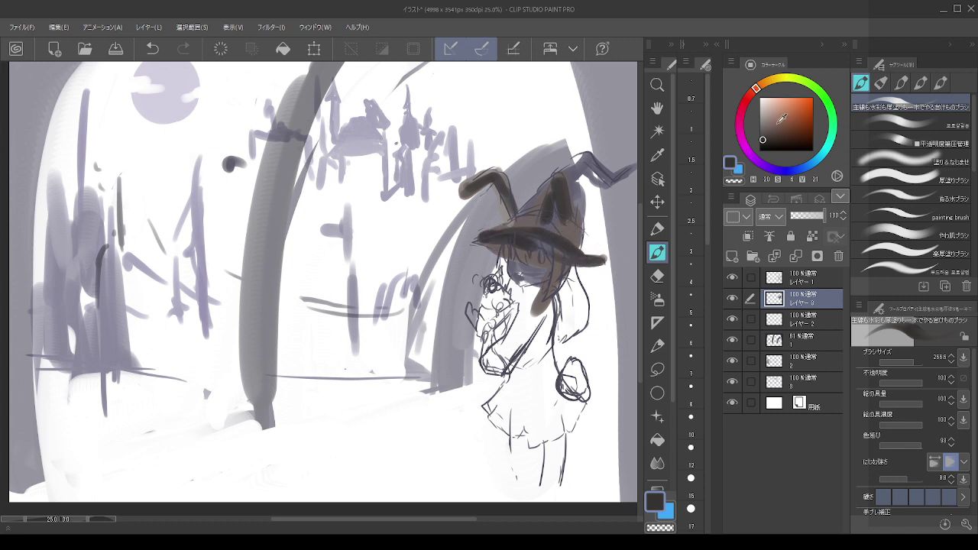
- Paint the face, arm, front of the skirt and one leg in a light, low-saturation warm grey
drag(765, 128, 760, 114)
mouse_move(540, 241)
mouse_down()
mouse_move(497, 243)
mouse_move(534, 230)
mouse_move(536, 246)
mouse_move(511, 237)
mouse_move(554, 239)
mouse_move(506, 238)
mouse_move(540, 280)
mouse_move(506, 242)
mouse_move(529, 288)
mouse_move(540, 273)
mouse_move(498, 344)
mouse_move(494, 336)
mouse_move(495, 410)
mouse_move(498, 401)
mouse_move(513, 417)
mouse_move(515, 474)
mouse_move(527, 415)
mouse_move(531, 488)
mouse_up()
key(ctrl+z)
- Cover the rest of the character, including hat, ears, hair, skirt and legs, with a uniform mid warm grey
click(762, 121)
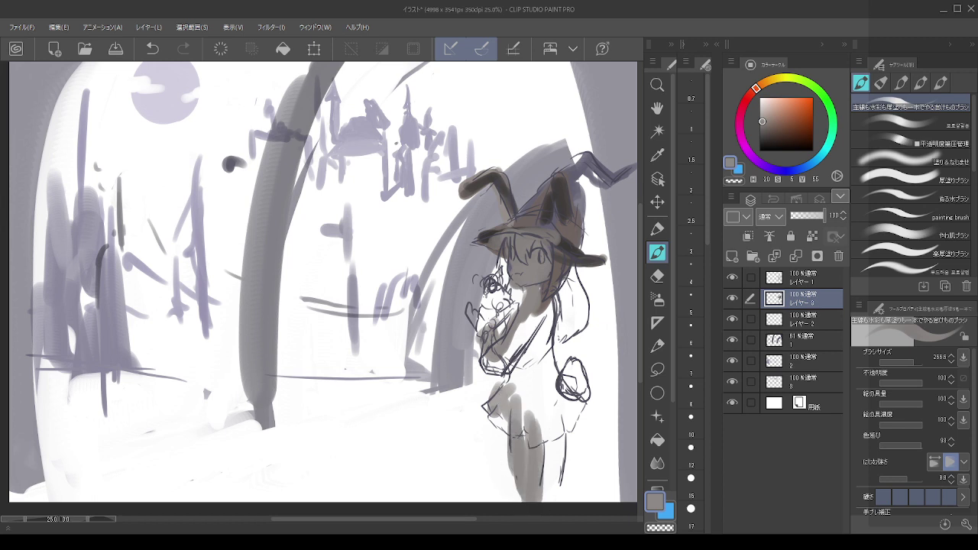
mouse_move(556, 420)
mouse_down()
mouse_move(553, 458)
mouse_move(539, 417)
mouse_move(542, 462)
mouse_move(528, 346)
mouse_move(528, 401)
mouse_move(536, 328)
mouse_move(512, 351)
mouse_move(524, 367)
mouse_move(535, 306)
mouse_move(535, 386)
mouse_move(532, 352)
mouse_move(555, 416)
mouse_move(577, 409)
mouse_move(561, 429)
mouse_move(519, 424)
mouse_move(528, 408)
mouse_move(553, 416)
mouse_move(511, 420)
mouse_move(493, 399)
mouse_move(530, 357)
mouse_move(543, 280)
mouse_move(551, 312)
mouse_move(559, 261)
mouse_move(574, 304)
mouse_move(567, 340)
mouse_move(556, 336)
mouse_move(570, 279)
mouse_move(574, 310)
mouse_move(554, 322)
mouse_move(550, 215)
mouse_move(517, 231)
mouse_move(590, 154)
mouse_move(614, 175)
mouse_move(587, 173)
mouse_move(572, 149)
mouse_move(579, 175)
mouse_up()
key(ctrl+z)
mouse_move(569, 179)
mouse_down()
mouse_move(581, 158)
mouse_move(608, 177)
mouse_move(624, 165)
mouse_move(615, 177)
mouse_move(586, 168)
mouse_move(514, 226)
mouse_move(571, 196)
mouse_move(577, 174)
mouse_move(560, 252)
mouse_move(550, 203)
mouse_move(542, 231)
mouse_up()
mouse_move(508, 201)
mouse_down()
mouse_move(478, 184)
mouse_move(458, 191)
mouse_move(550, 221)
mouse_move(590, 264)
mouse_move(573, 267)
mouse_move(599, 259)
mouse_up()
key(ctrl+z)
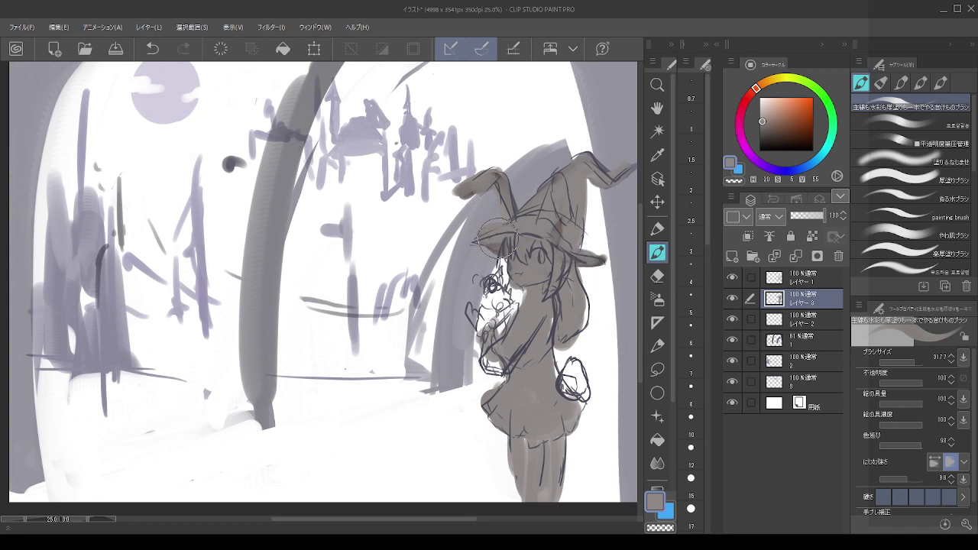
scroll(532, 206, down, 2)
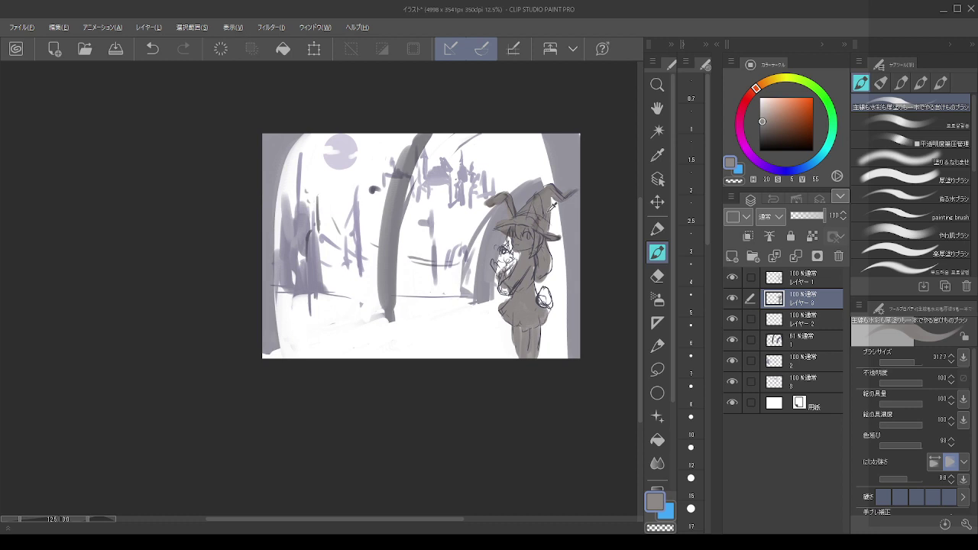
scroll(547, 214, up, 1)
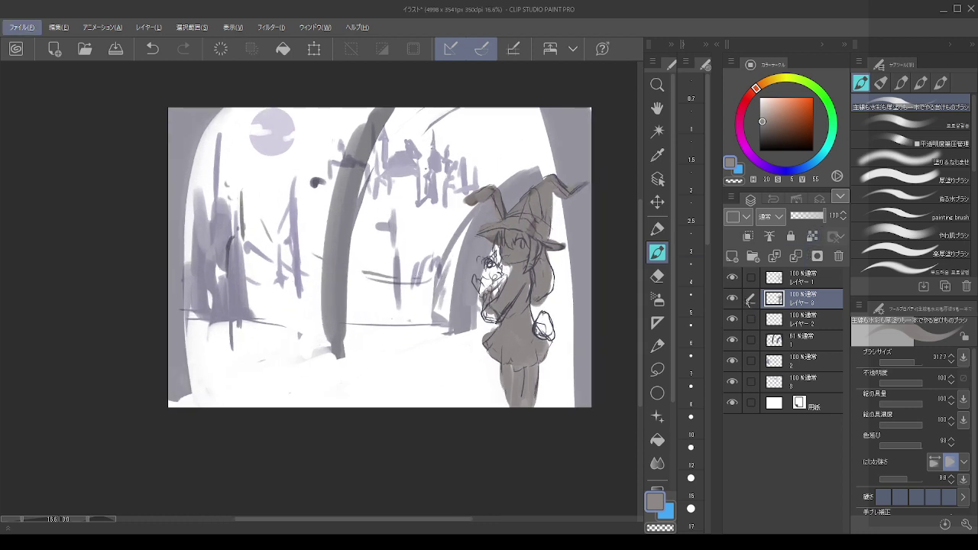
- Delete the character's grey silhouette layer and add a new layer directly above the paper layer
click(728, 298)
click(838, 256)
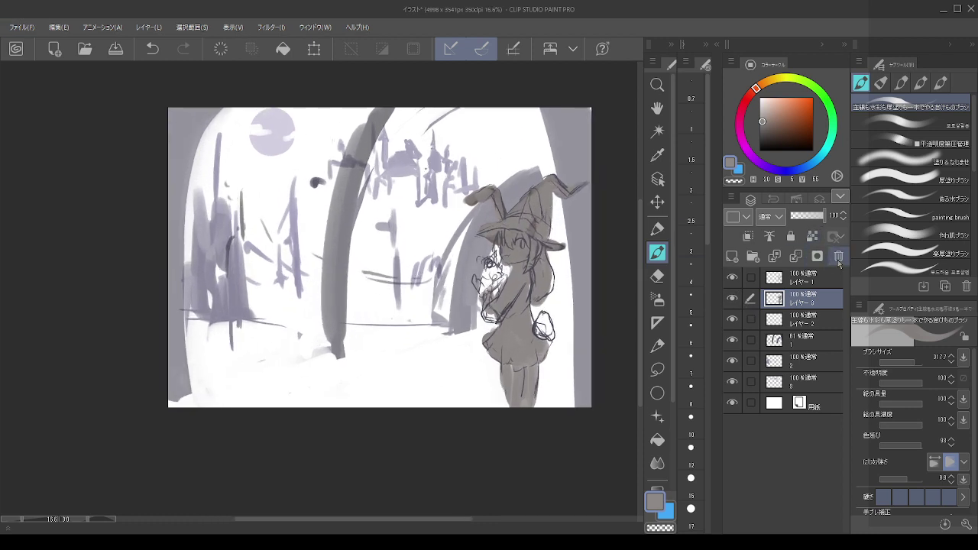
click(803, 278)
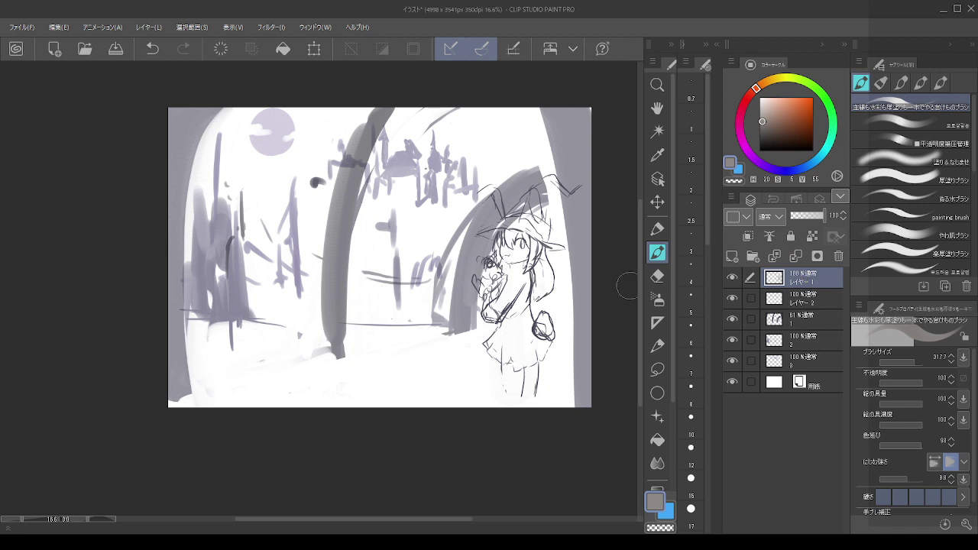
scroll(628, 276, down, 1)
scroll(592, 235, up, 1)
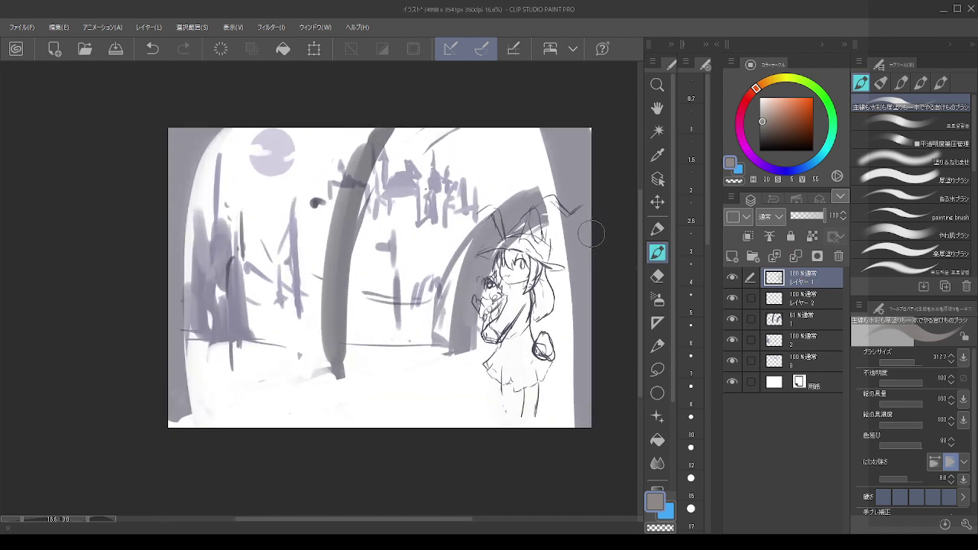
click(817, 379)
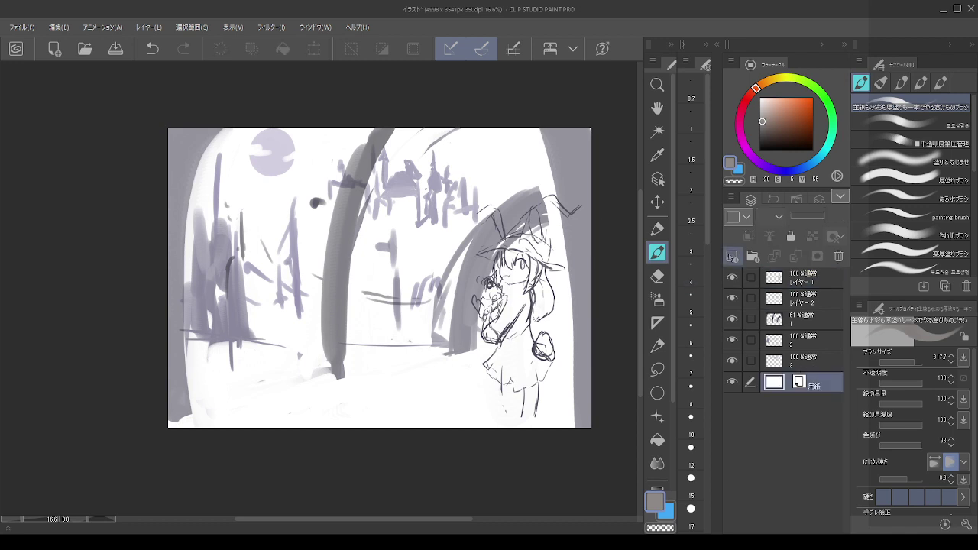
click(732, 256)
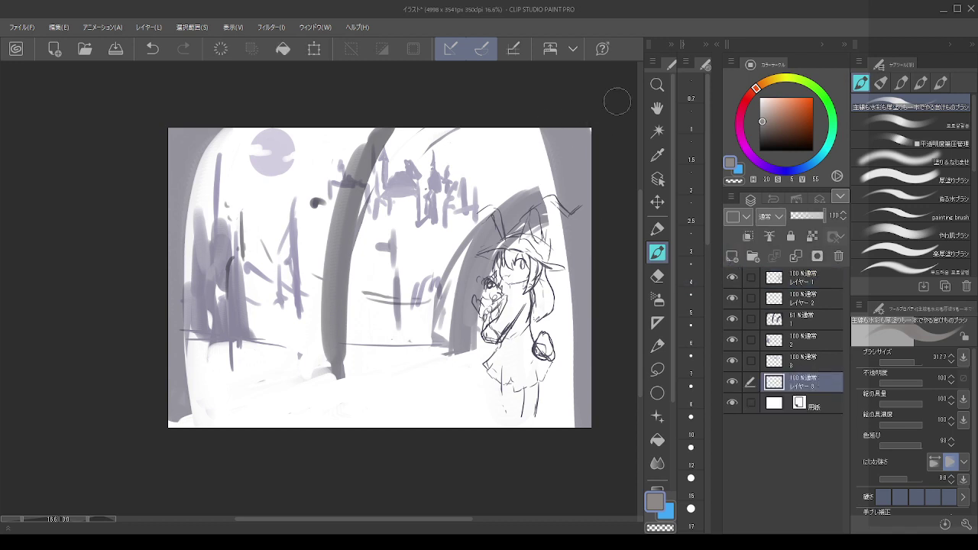
- Try a stroke across the ground in a dark warm grey with a much larger brush
drag(764, 122, 762, 133)
drag(321, 312, 354, 359)
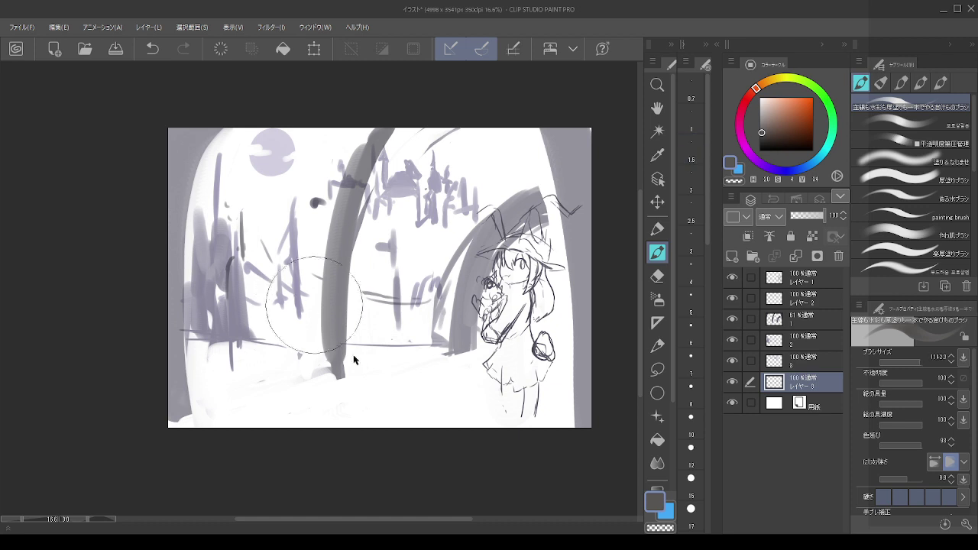
drag(343, 318, 409, 261)
mouse_move(208, 311)
mouse_down()
mouse_move(391, 366)
mouse_move(572, 368)
mouse_up()
key(ctrl+z)
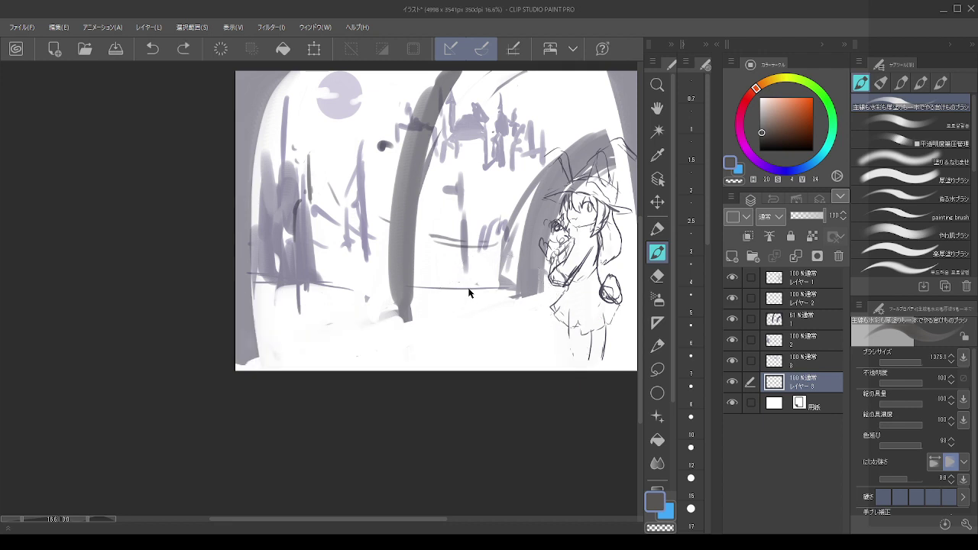
- Try filling the whole ground below the horizon in a light warm grey (H 20, S 3, V 72) on the new layer
drag(761, 122, 761, 112)
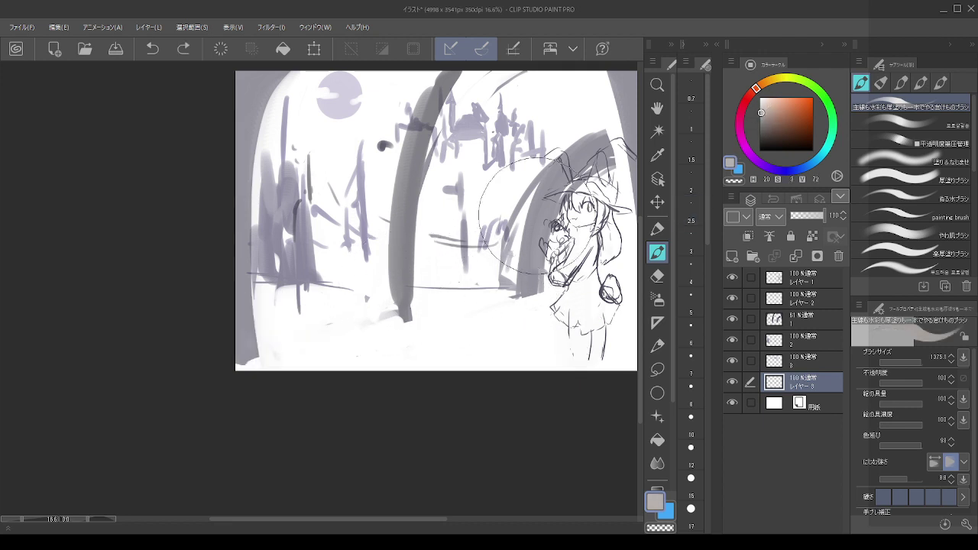
drag(259, 238, 235, 238)
mouse_move(249, 306)
mouse_down()
mouse_move(318, 306)
mouse_move(245, 292)
mouse_move(300, 302)
mouse_move(259, 316)
mouse_move(265, 334)
mouse_move(242, 350)
mouse_move(321, 355)
mouse_move(508, 337)
mouse_up()
drag(349, 286, 509, 291)
key(ctrl+z)
drag(306, 291, 544, 298)
key(ctrl+z)
drag(322, 297, 537, 303)
drag(327, 324, 347, 324)
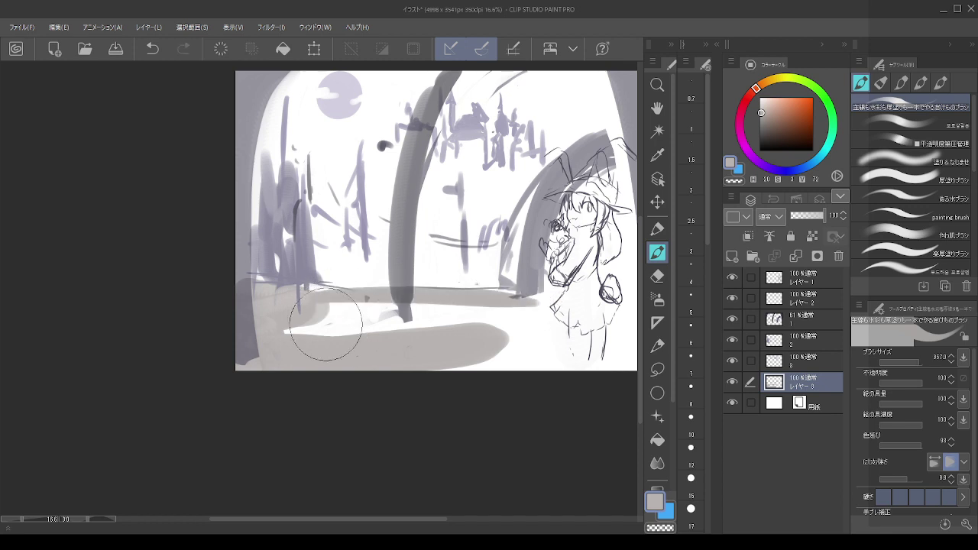
mouse_move(278, 314)
mouse_down()
mouse_move(604, 327)
mouse_move(484, 360)
mouse_move(631, 351)
mouse_move(305, 324)
mouse_up()
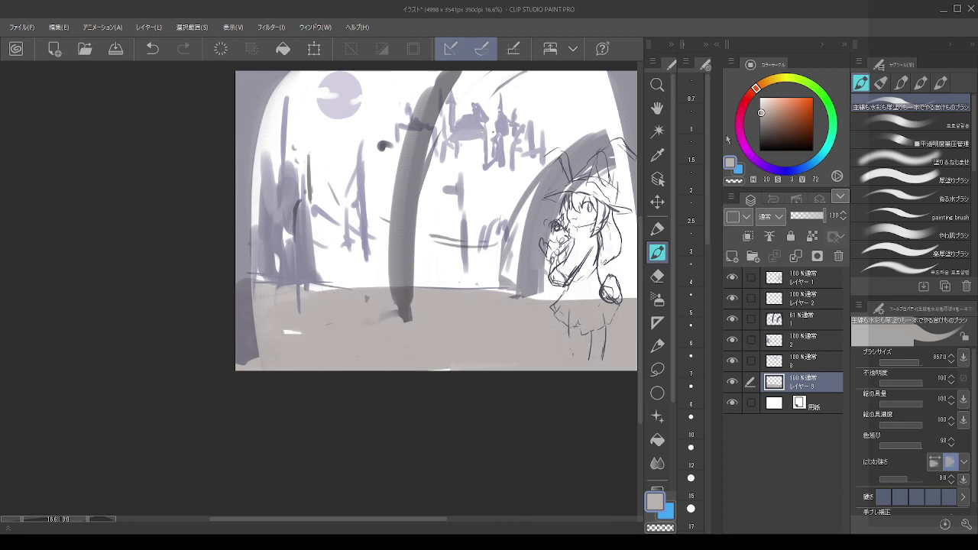
- Undo all the light grey ground strokes
key(ctrl+z)
key(ctrl+z)
key(ctrl+z)
key(ctrl+z)
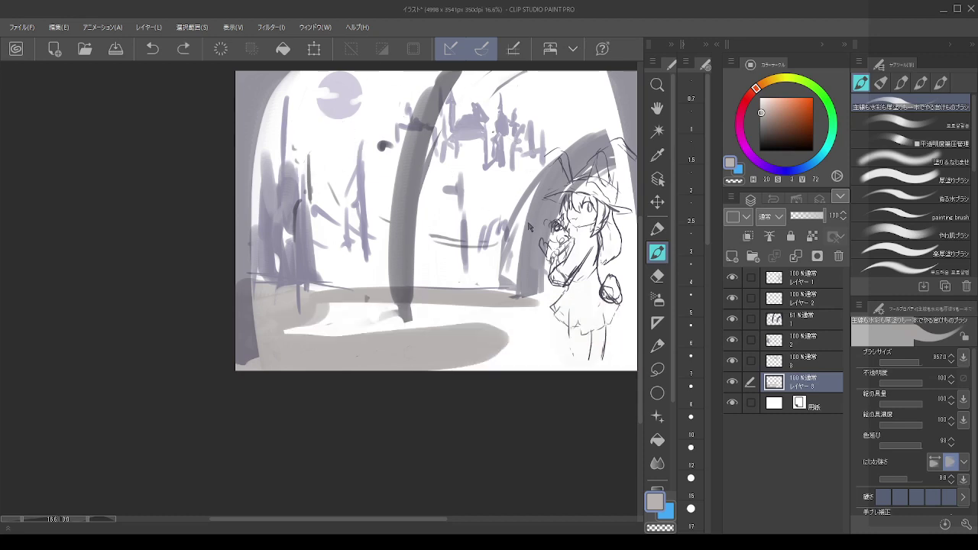
key(ctrl+z)
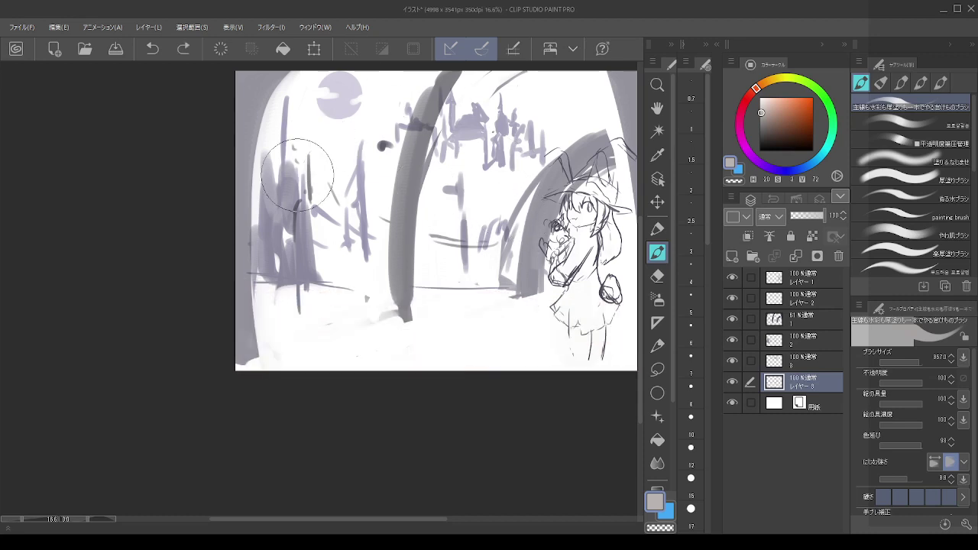
- On the layer named 2, sample the trees' blue-grey and thicken the slender tree between the dark tree cluster and the central trunk
alt+click(305, 229)
drag(384, 228, 376, 218)
drag(431, 281, 435, 276)
click(785, 343)
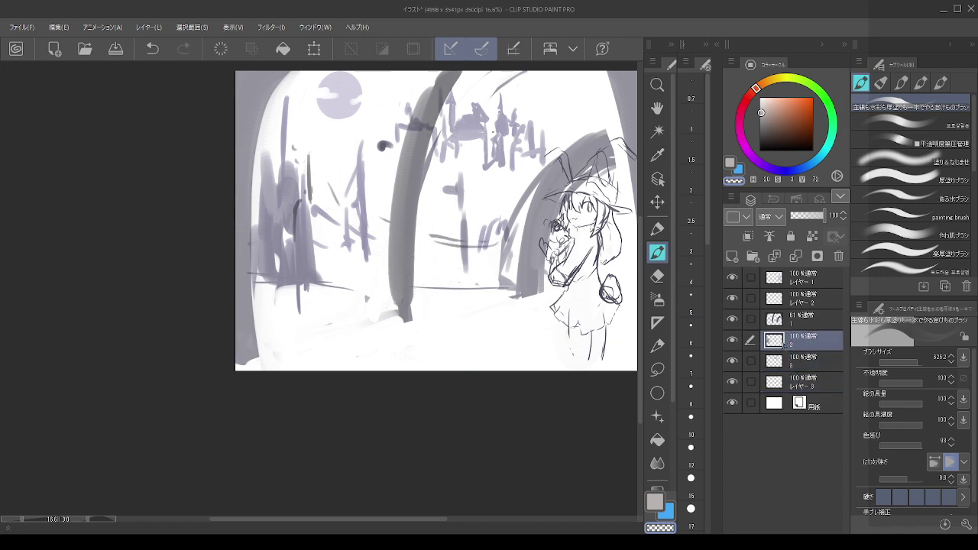
alt+click(321, 220)
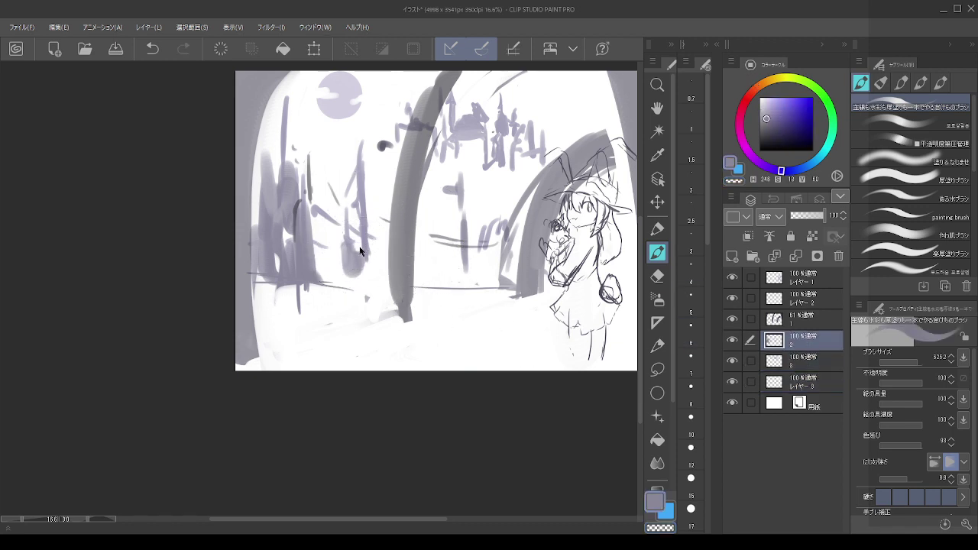
key(ctrl+z)
drag(359, 243, 355, 238)
drag(358, 162, 362, 206)
- Paint a low curved blue-grey band across the central trunk and undo the extra strokes beside it
mouse_move(395, 235)
mouse_down()
mouse_move(469, 248)
mouse_move(477, 241)
mouse_move(470, 233)
mouse_move(489, 254)
mouse_move(501, 210)
mouse_up()
key(ctrl+z)
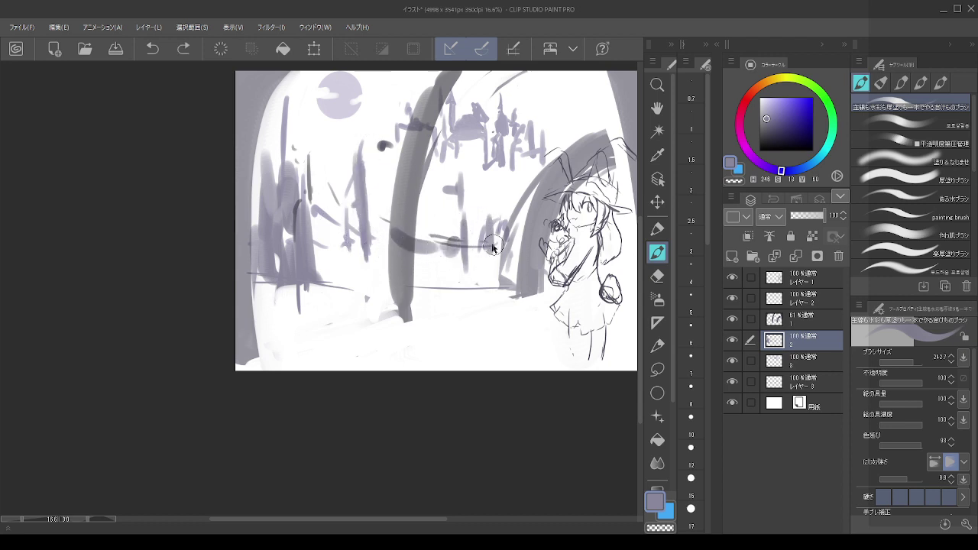
key(ctrl+z)
- With a smaller brush, paint narrow background tree strokes behind the character near the canvas's right edge, undoing unwanted attempts
key(bracketleft)
key(bracketleft)
mouse_move(560, 217)
mouse_down()
mouse_move(566, 250)
mouse_move(601, 294)
mouse_up()
key(ctrl+z)
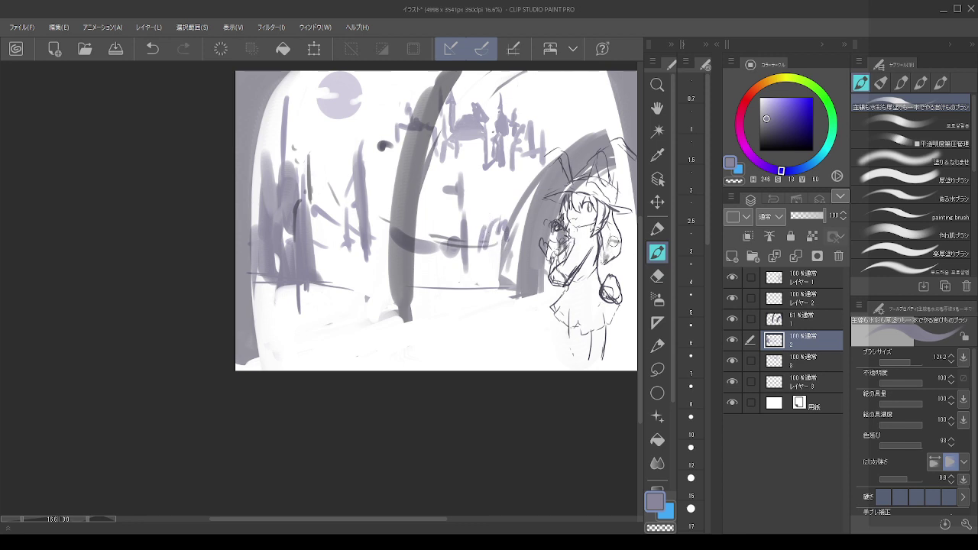
key(ctrl+z)
key(ctrl+z)
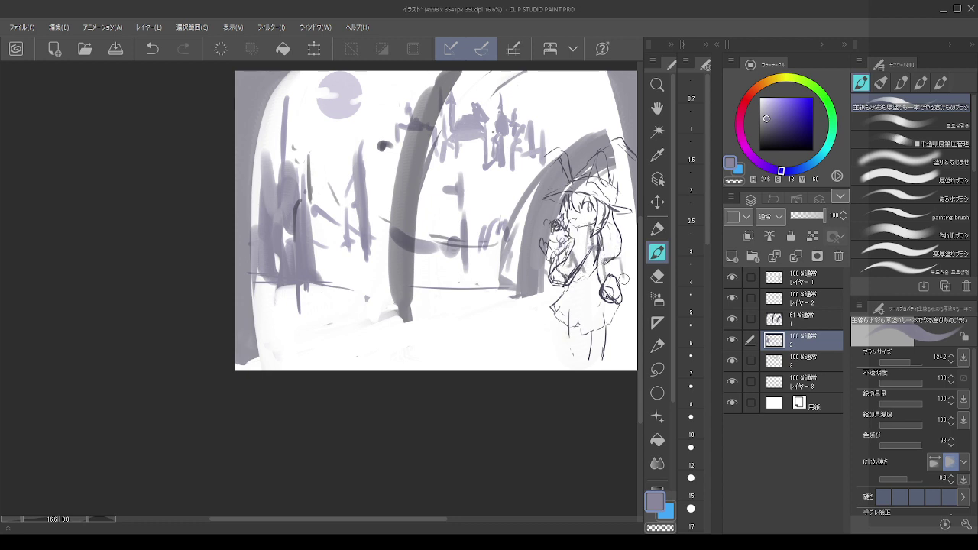
drag(641, 272, 639, 275)
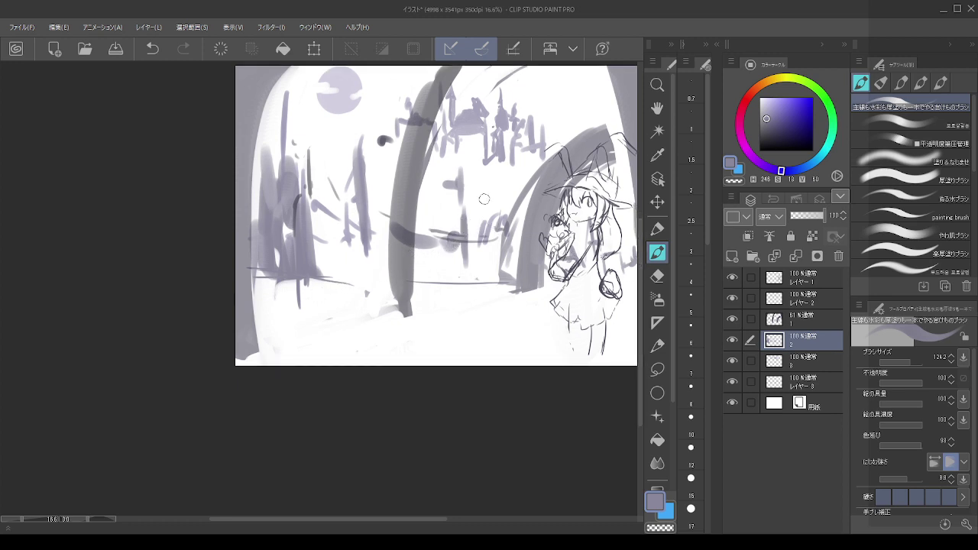
- Shift the framing arches on the layer named 1 slightly to the right
click(798, 327)
click(657, 202)
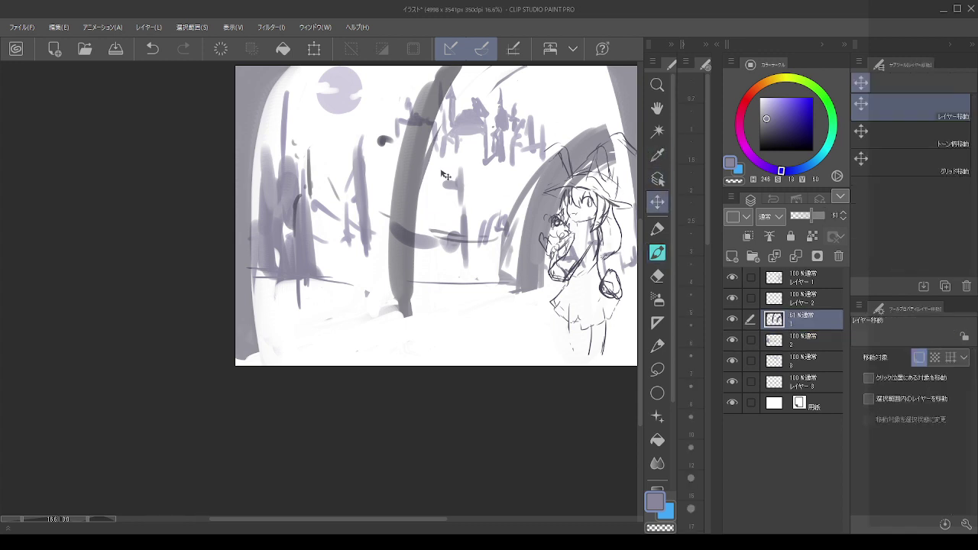
drag(446, 175, 471, 179)
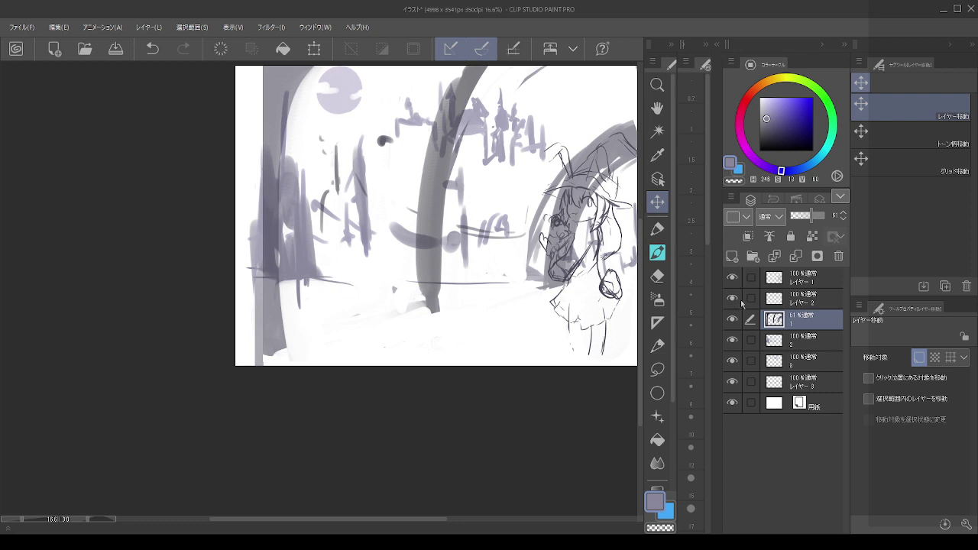
key(alt)
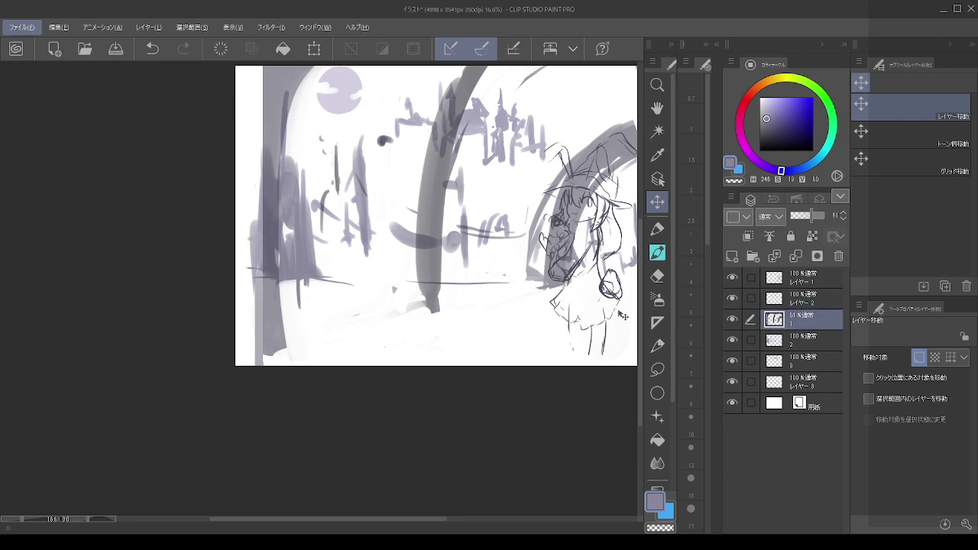
drag(440, 376, 435, 475)
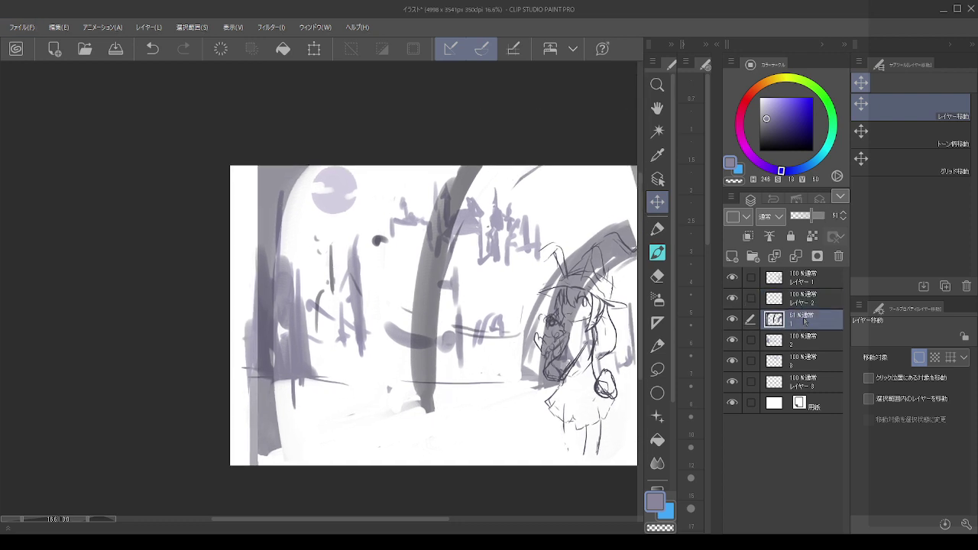
- Sample the frame's colour, fill the gap along the canvas's left edge, and widen the base of the left frame
key(b)
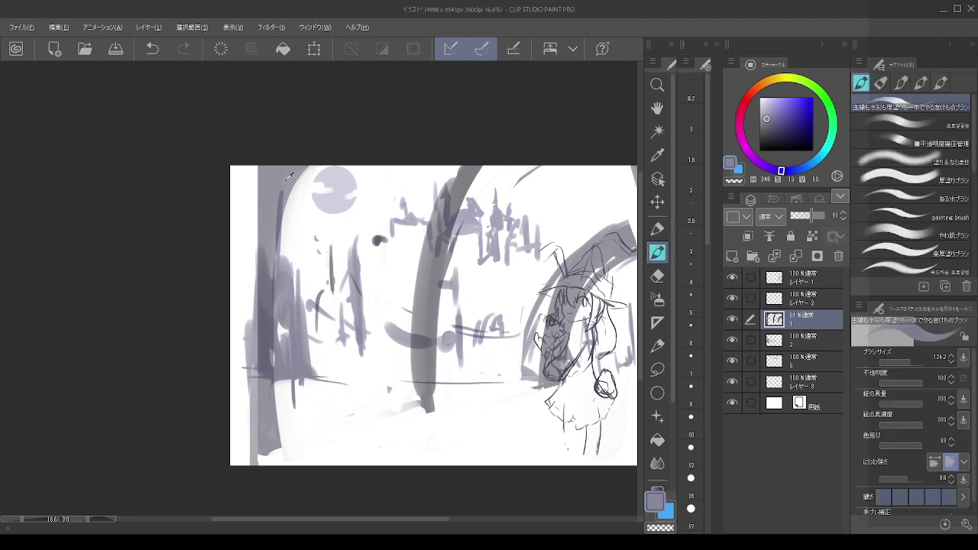
alt+click(286, 181)
drag(263, 179, 299, 177)
mouse_move(255, 147)
mouse_down()
mouse_move(245, 201)
mouse_move(242, 312)
mouse_move(251, 496)
mouse_up()
mouse_move(229, 156)
mouse_down()
mouse_move(260, 346)
mouse_move(260, 333)
mouse_up()
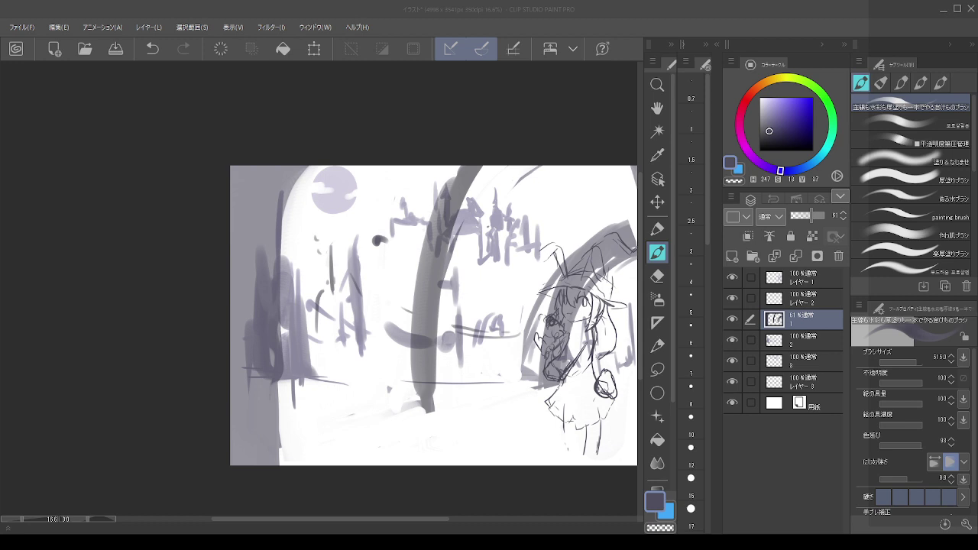
click(389, 5)
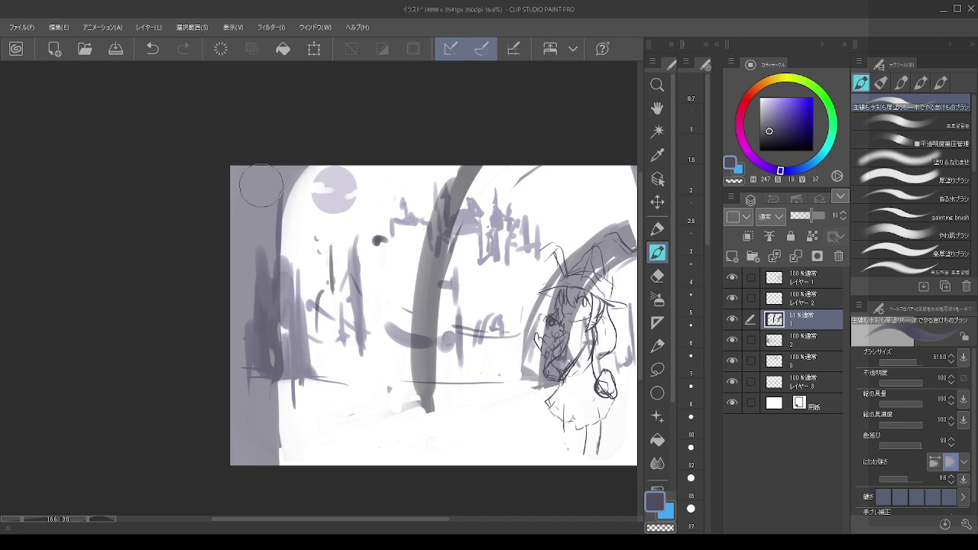
mouse_move(284, 162)
mouse_down()
mouse_move(275, 217)
mouse_move(266, 336)
mouse_move(276, 455)
mouse_move(291, 474)
mouse_move(297, 398)
mouse_move(326, 345)
mouse_up()
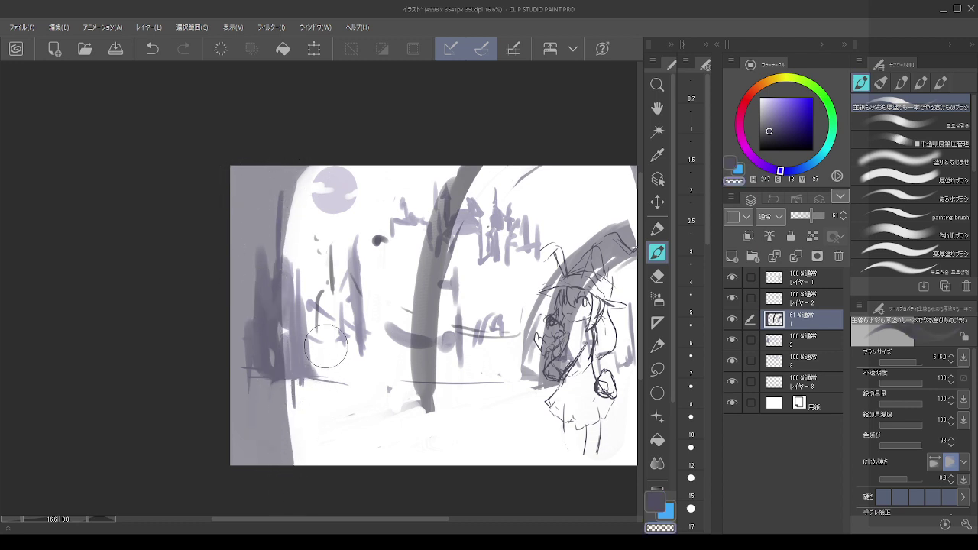
- Try reshaping the right frame's upper part with transparent and sampled-colour strokes
mouse_move(399, 266)
mouse_down()
mouse_move(299, 258)
mouse_move(360, 219)
mouse_up()
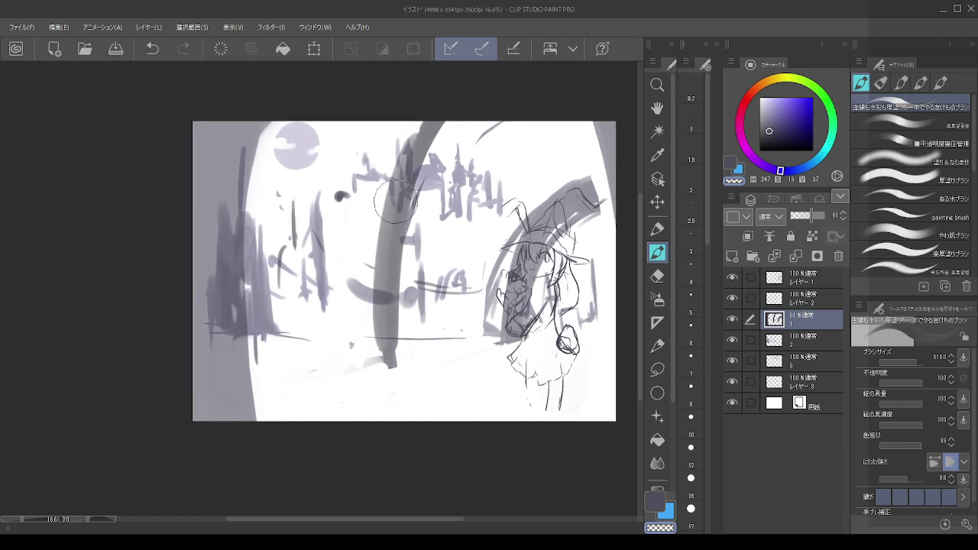
key(c)
drag(586, 114, 613, 189)
key(ctrl+z)
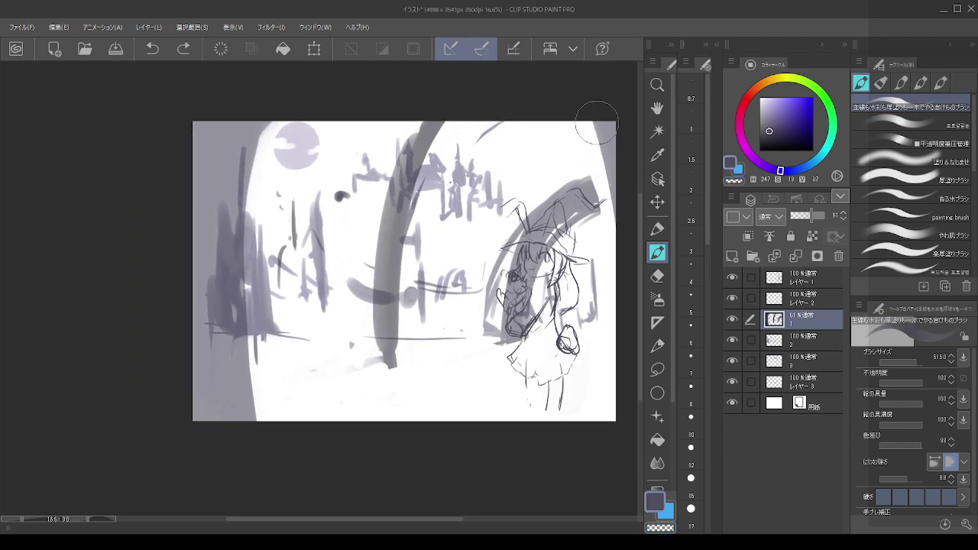
alt+click(597, 122)
mouse_move(614, 99)
mouse_down()
mouse_move(608, 174)
mouse_move(542, 229)
mouse_up()
key(c)
key(ctrl+z)
- Erase the right frame and narrow the arch behind the character with transparent colour
key(c)
mouse_move(599, 168)
mouse_down()
mouse_move(551, 188)
mouse_move(501, 237)
mouse_move(485, 282)
mouse_move(487, 349)
mouse_up()
mouse_move(598, 181)
mouse_down()
mouse_move(511, 324)
mouse_move(492, 319)
mouse_move(502, 350)
mouse_up()
drag(450, 296, 374, 303)
- Sample the arch's colour, extend the arch behind the character to the canvas's right edge, and thicken the central trunk
key(alt)
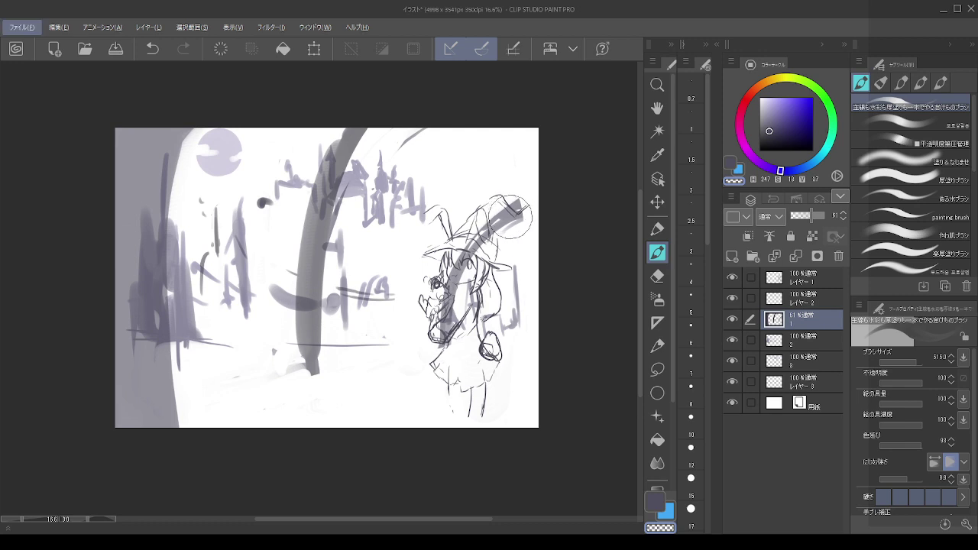
alt+click(511, 217)
mouse_move(510, 209)
mouse_down()
mouse_move(547, 205)
mouse_move(511, 210)
mouse_up()
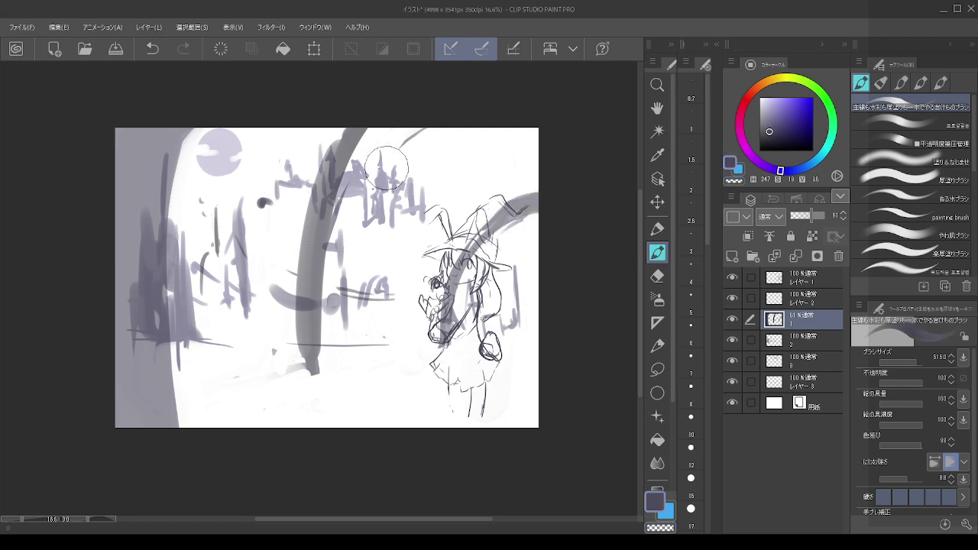
mouse_move(338, 114)
mouse_down()
mouse_move(306, 266)
mouse_move(309, 371)
mouse_up()
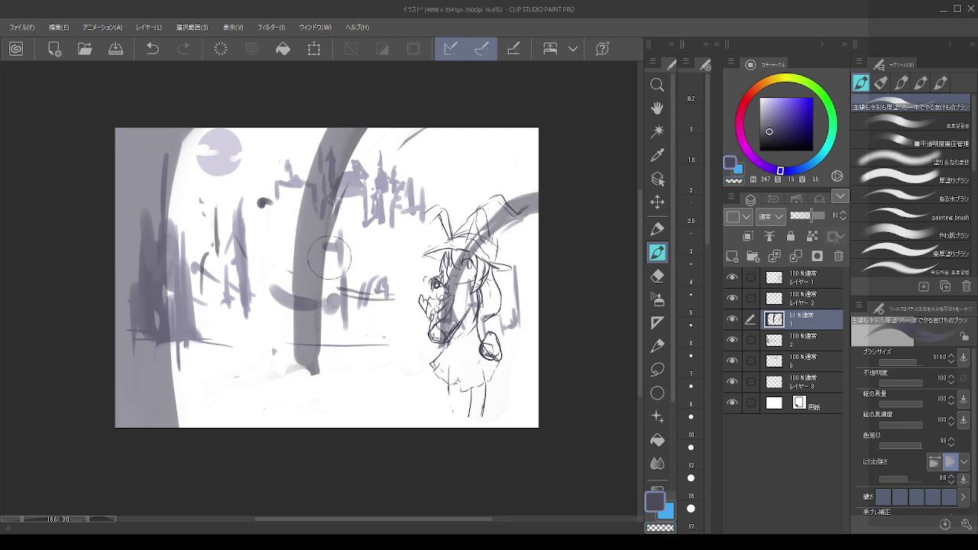
- Block in the canvas's upper-right corner between the top of the central trunk and the arch behind the character
drag(367, 132, 518, 184)
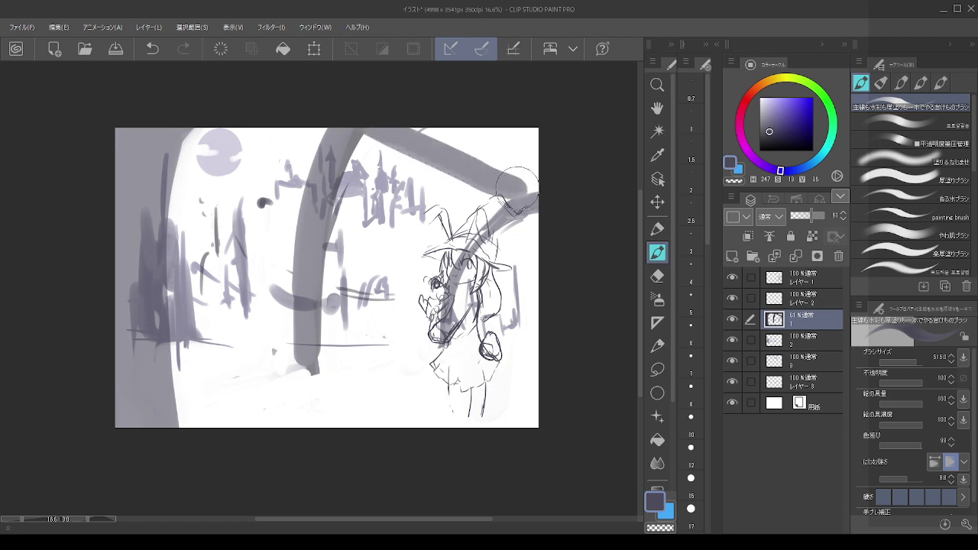
mouse_move(359, 120)
mouse_down()
mouse_move(435, 130)
mouse_move(537, 177)
mouse_move(457, 116)
mouse_move(519, 136)
mouse_up()
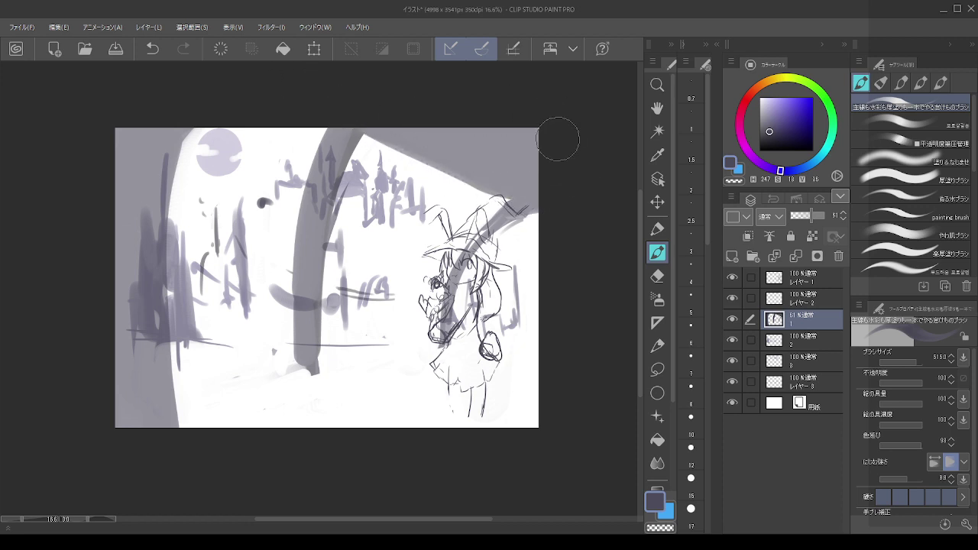
scroll(559, 149, down, 4)
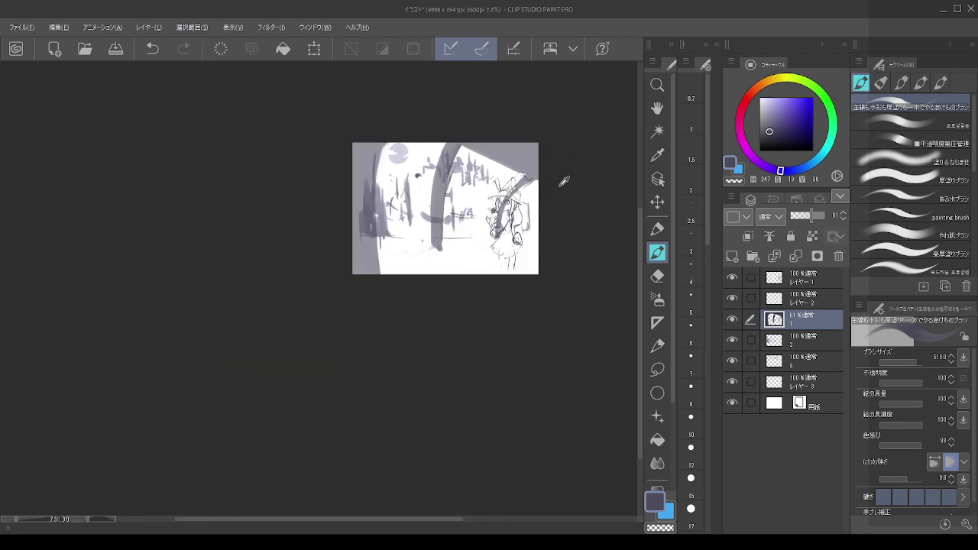
scroll(559, 185, up, 2)
key(c)
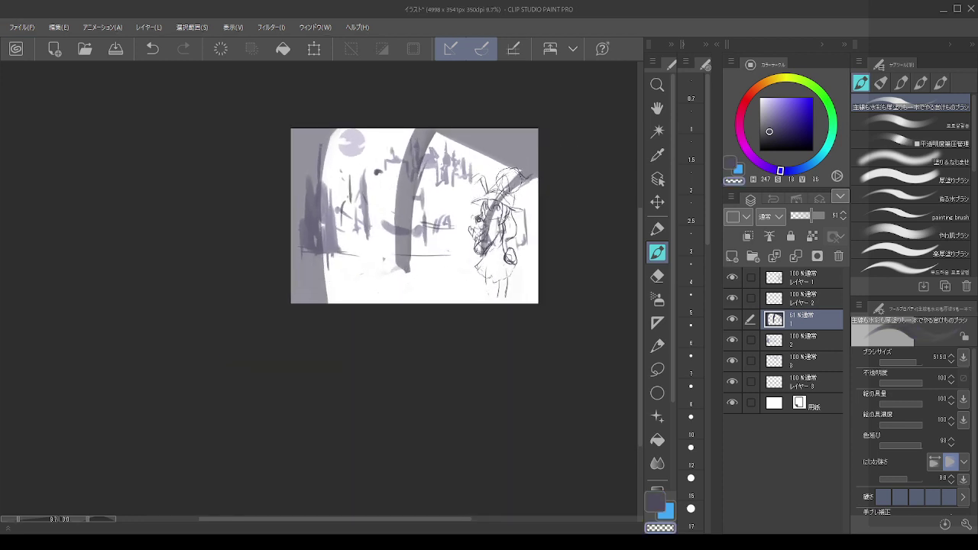
- Rework the arch band behind the character with transparent and sampled-colour strokes, clearing it from her face
drag(510, 169, 490, 278)
alt+click(522, 175)
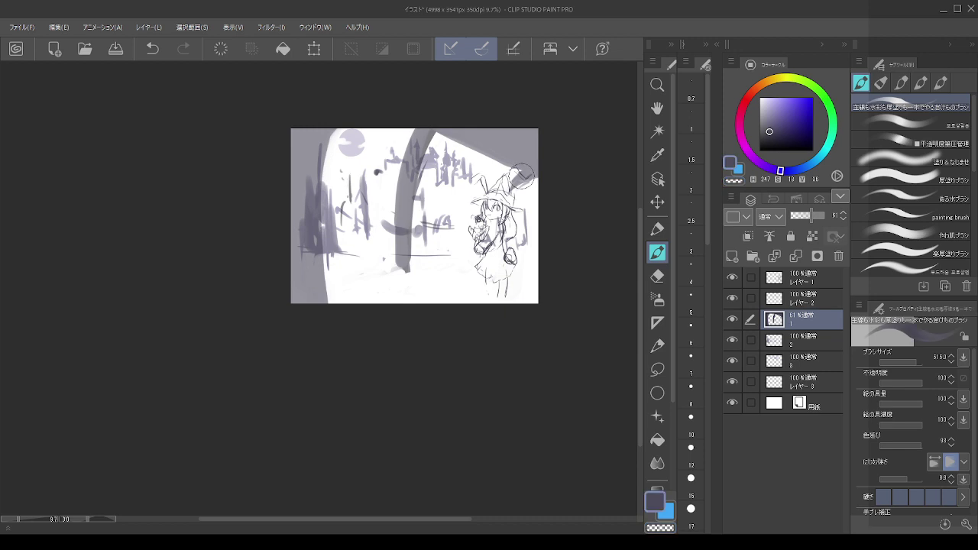
key(ctrl+z)
key(ctrl+z)
drag(507, 204, 503, 248)
key(ctrl+z)
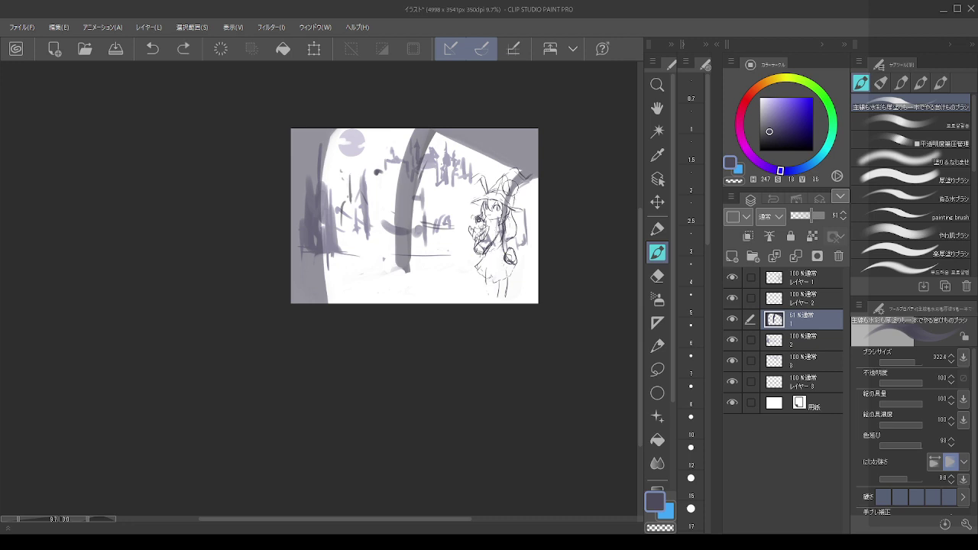
drag(507, 203, 504, 245)
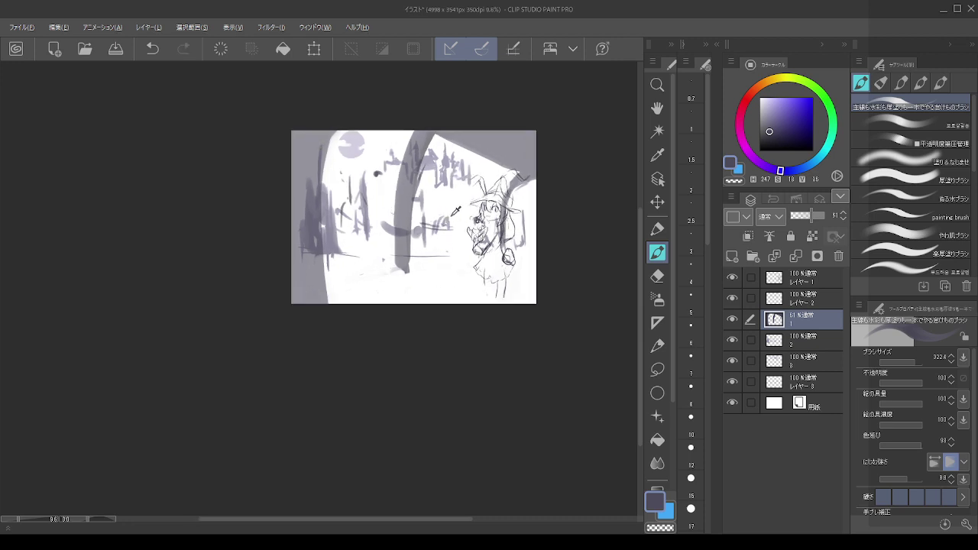
- Set the opacity of the character sketch layer レイヤー 1 to 75%
scroll(457, 213, up, 2)
alt+click(415, 224)
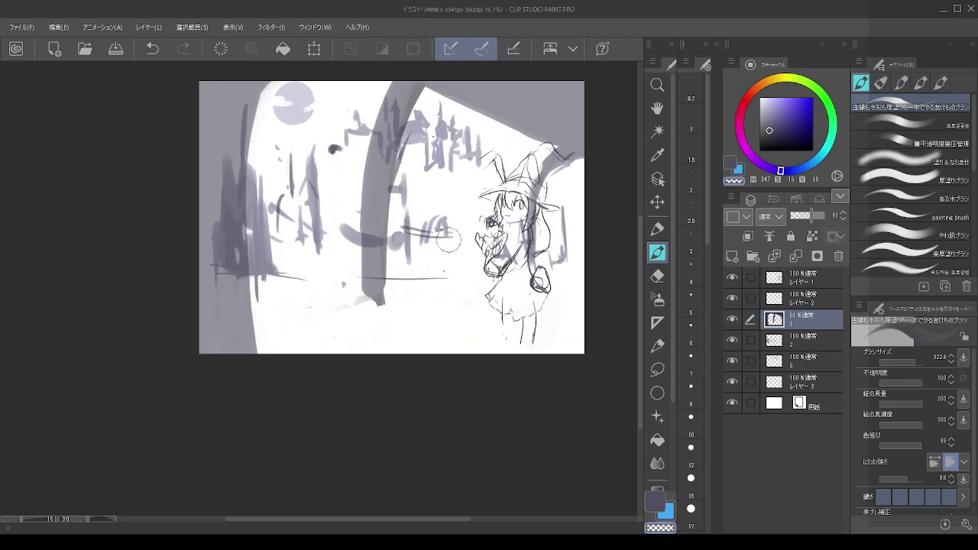
click(778, 336)
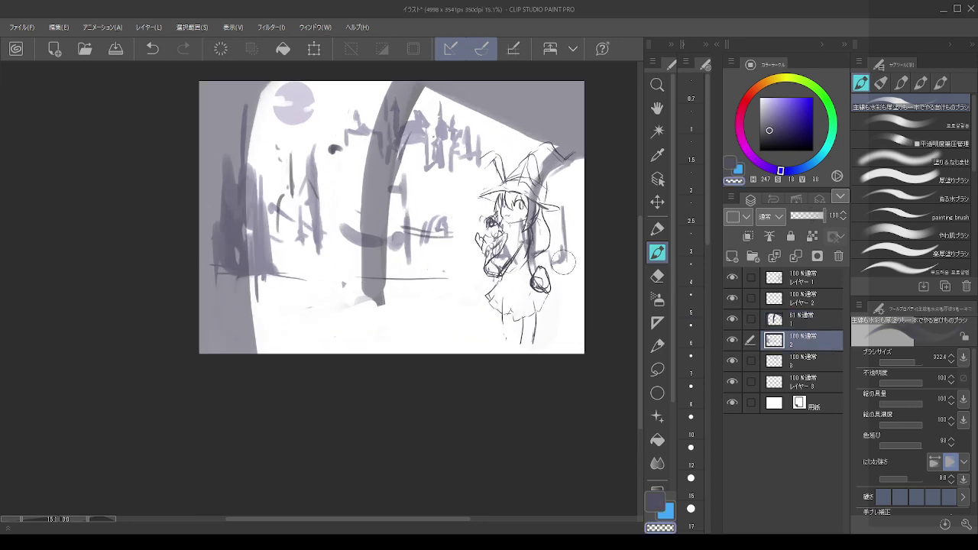
alt+click(408, 235)
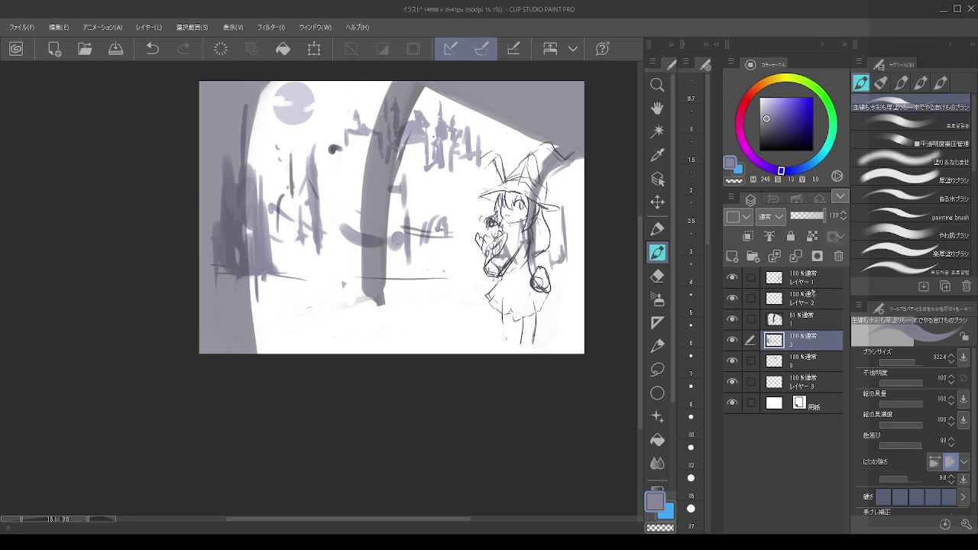
click(747, 281)
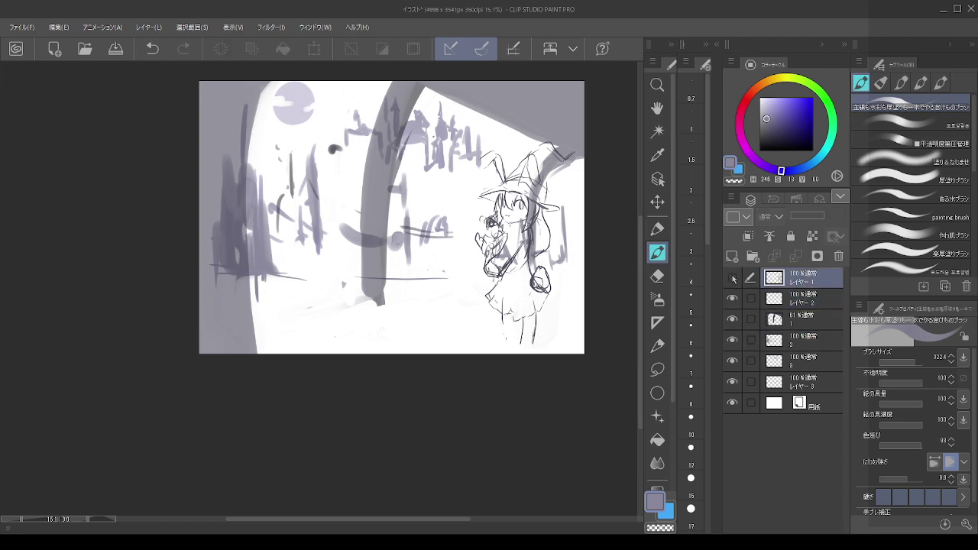
click(733, 278)
click(733, 278)
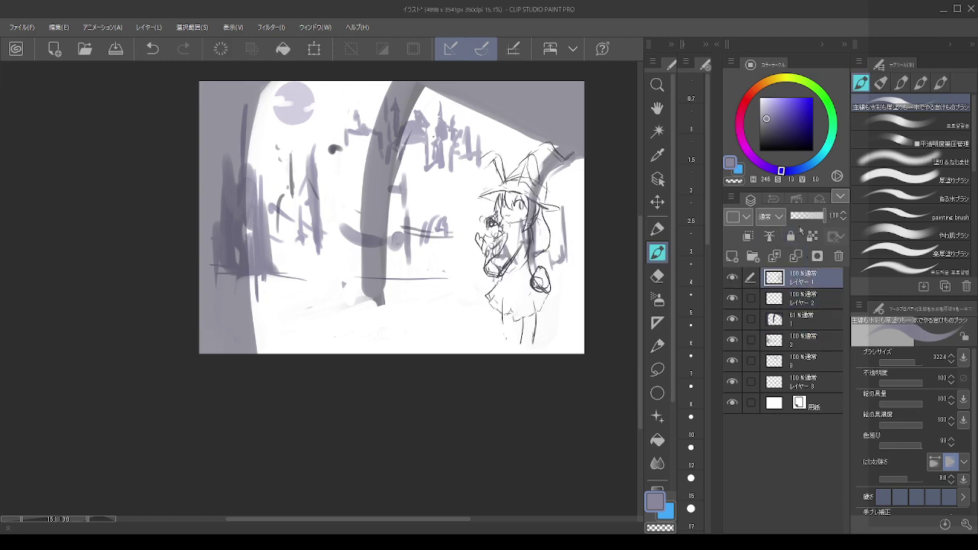
mouse_move(810, 222)
mouse_down()
mouse_move(799, 221)
mouse_move(818, 219)
mouse_up()
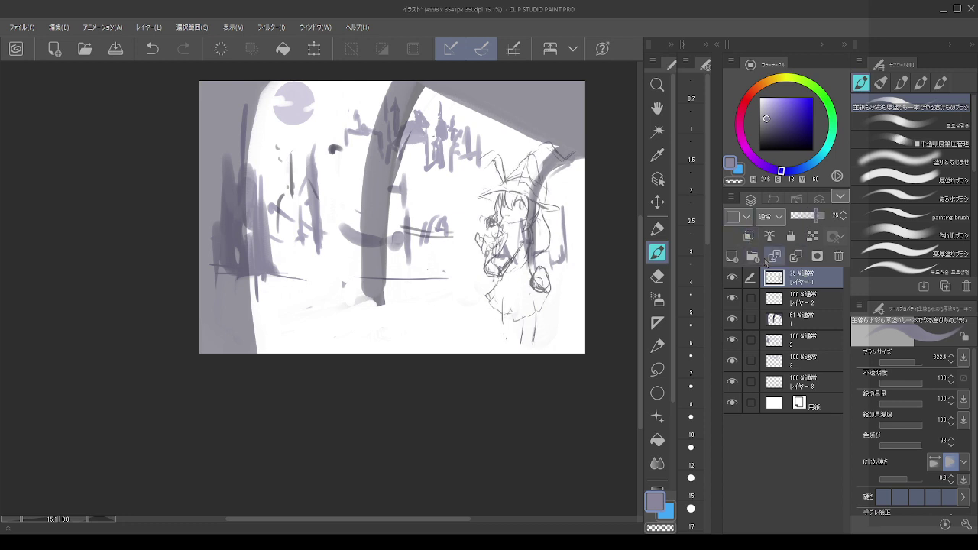
- Add a new layer above the character sketch and choose a darker blue-grey drawing colour
click(732, 256)
drag(767, 120, 764, 139)
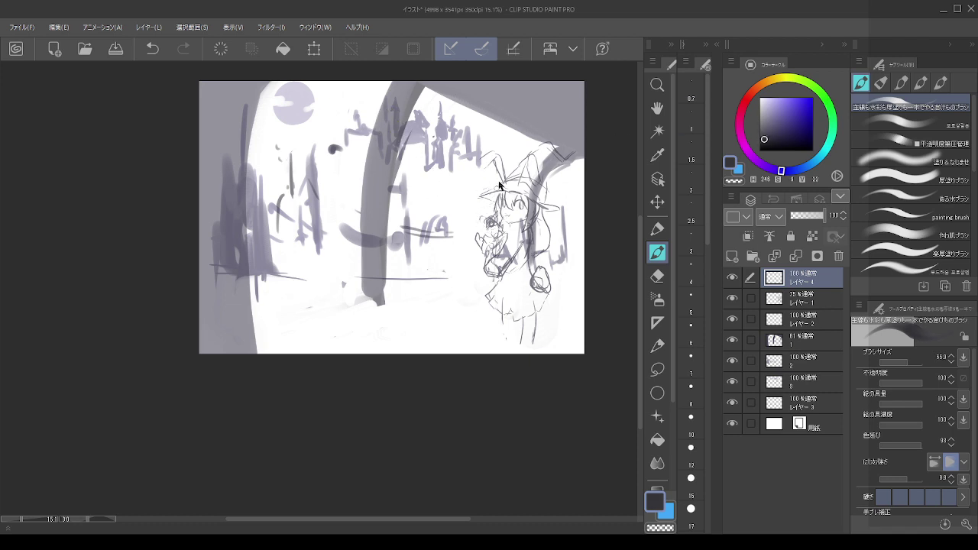
scroll(545, 186, up, 5)
key(alt)
scroll(589, 225, down, 4)
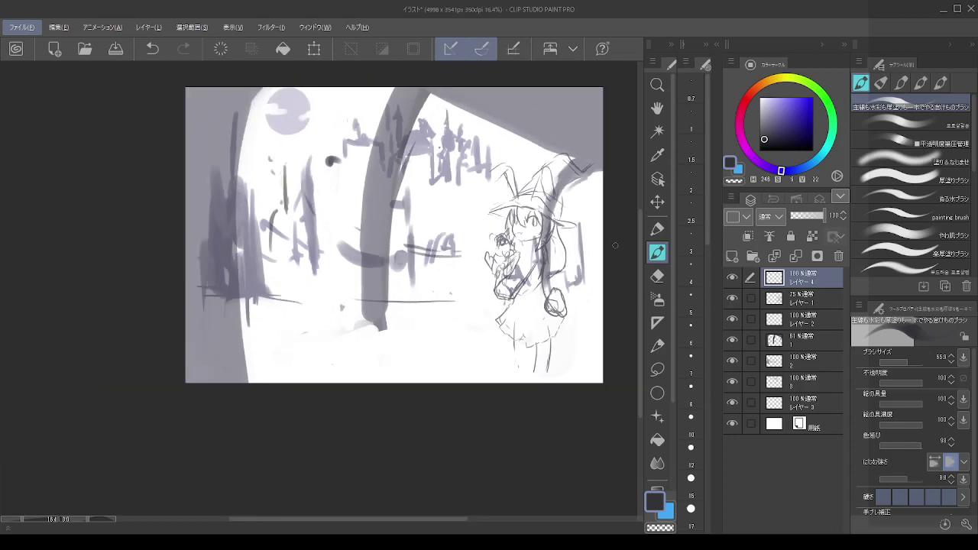
- Move the character sketch on レイヤー 1 slightly down and toward the canvas's right edge
click(770, 295)
click(657, 201)
drag(544, 253, 557, 269)
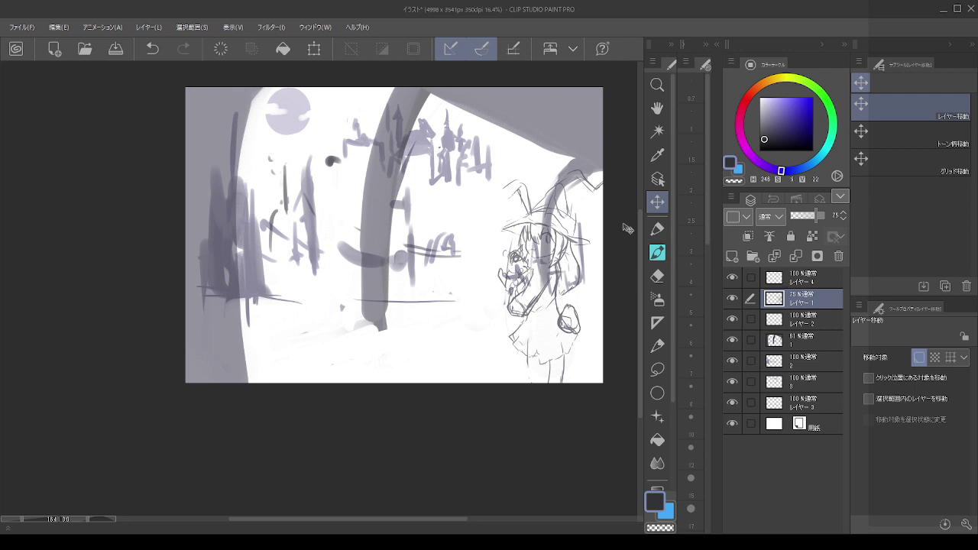
scroll(608, 219, up, 2)
scroll(608, 232, down, 3)
key(alt)
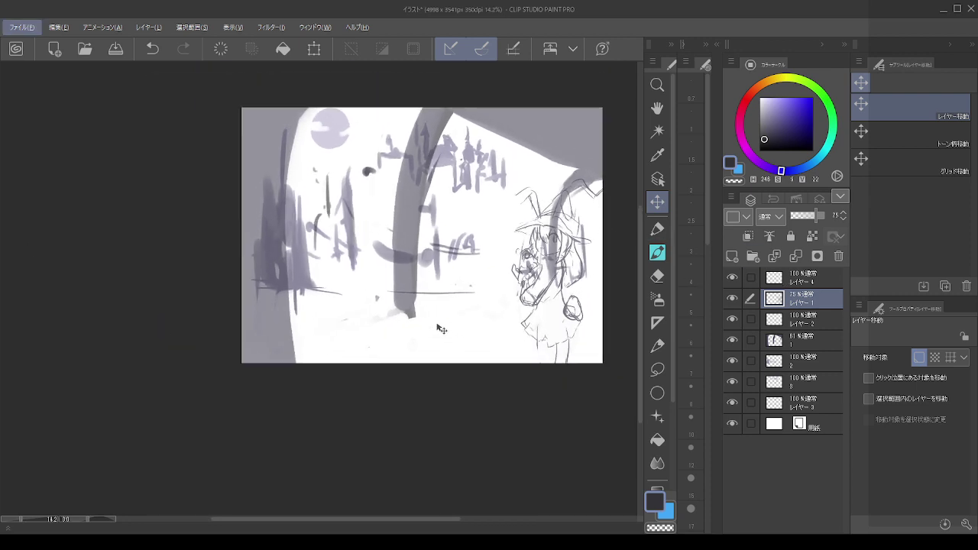
- Draw a dark line along the witch hat's left brim on レイヤー 4, undoing the unwanted last stroke
click(812, 280)
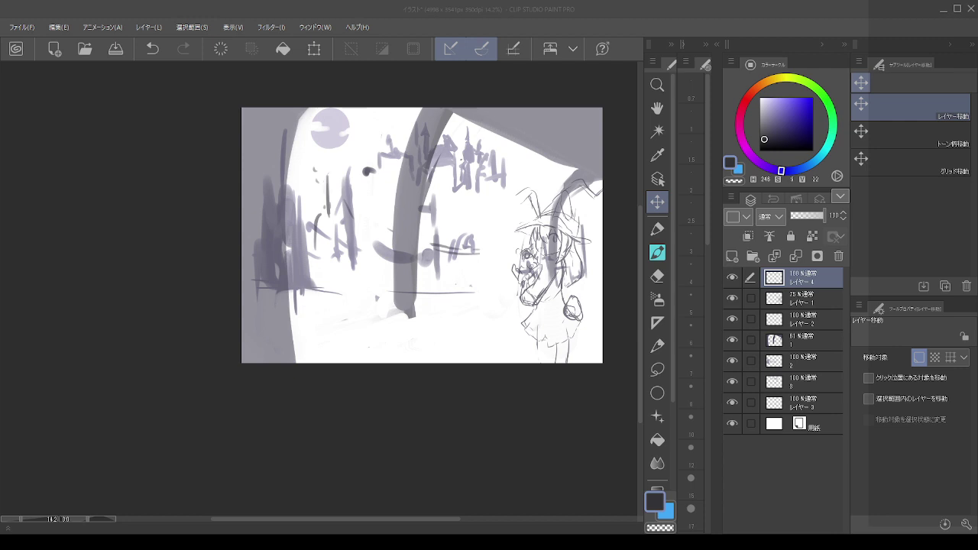
scroll(600, 215, up, 7)
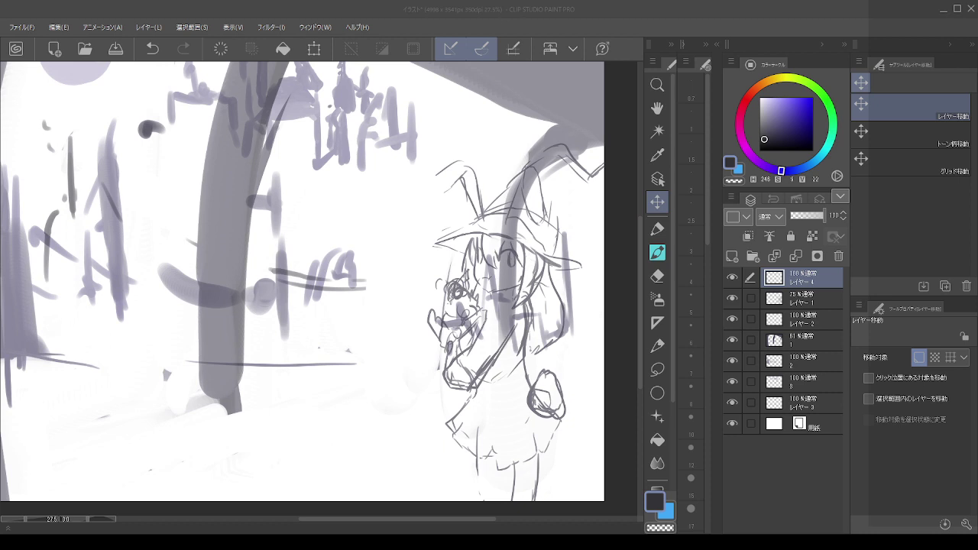
key(p)
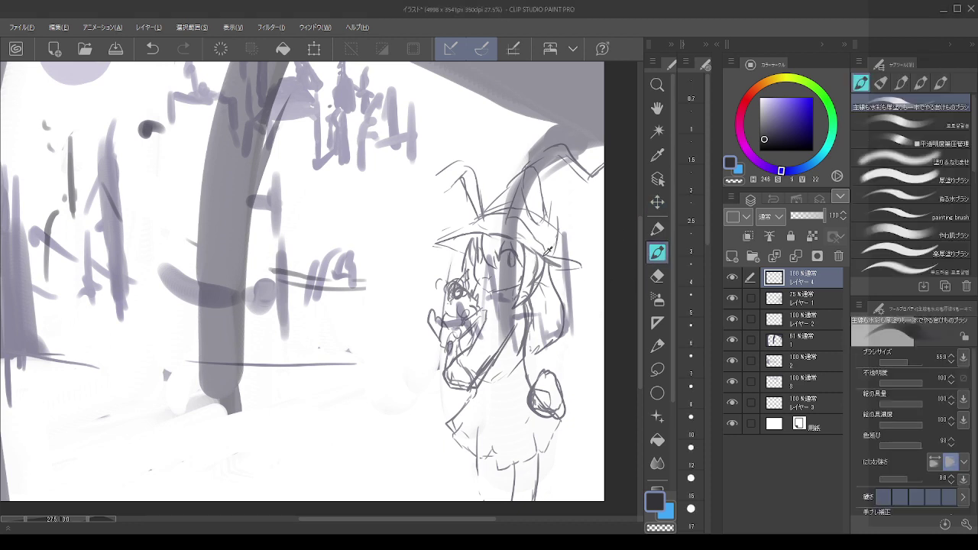
key(c)
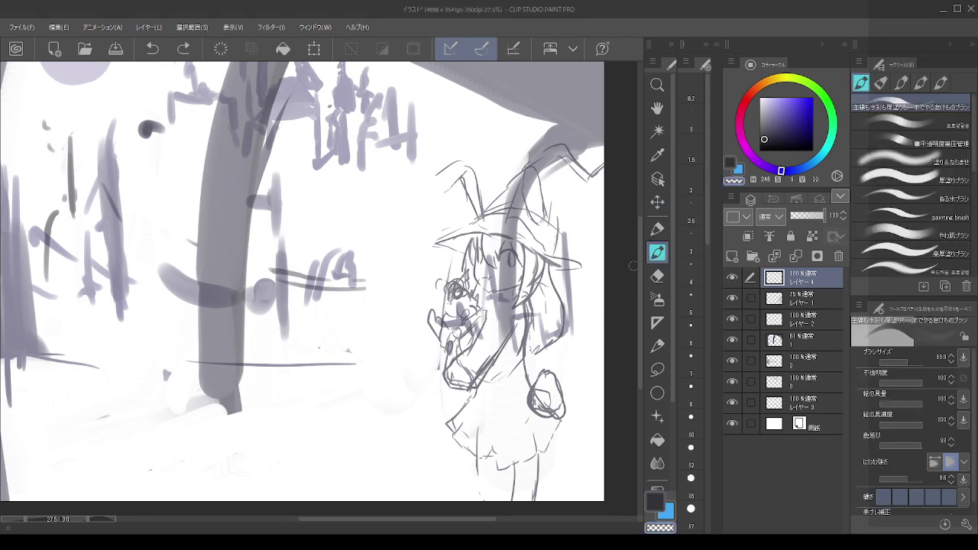
key(x)
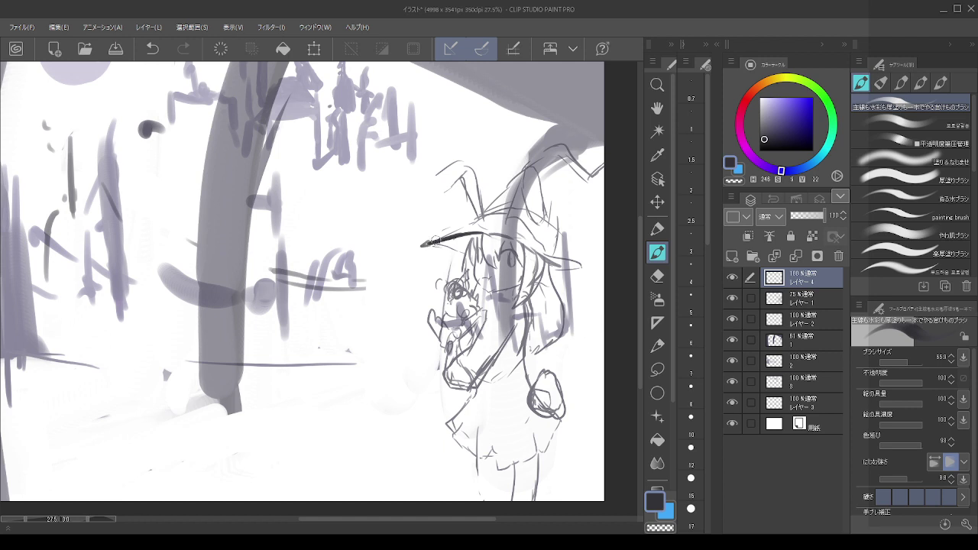
mouse_move(421, 245)
mouse_down()
mouse_move(466, 257)
mouse_move(495, 235)
mouse_move(560, 265)
mouse_up()
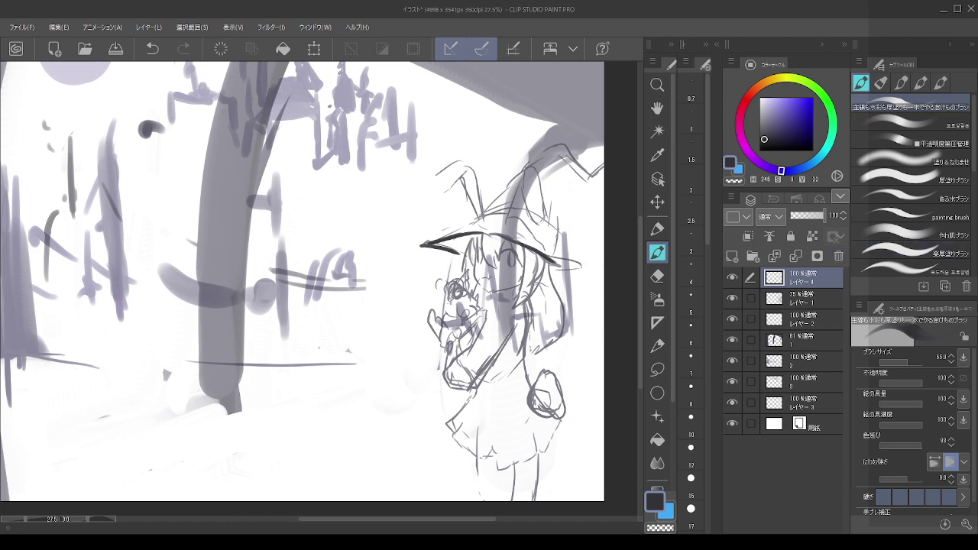
key(ctrl+z)
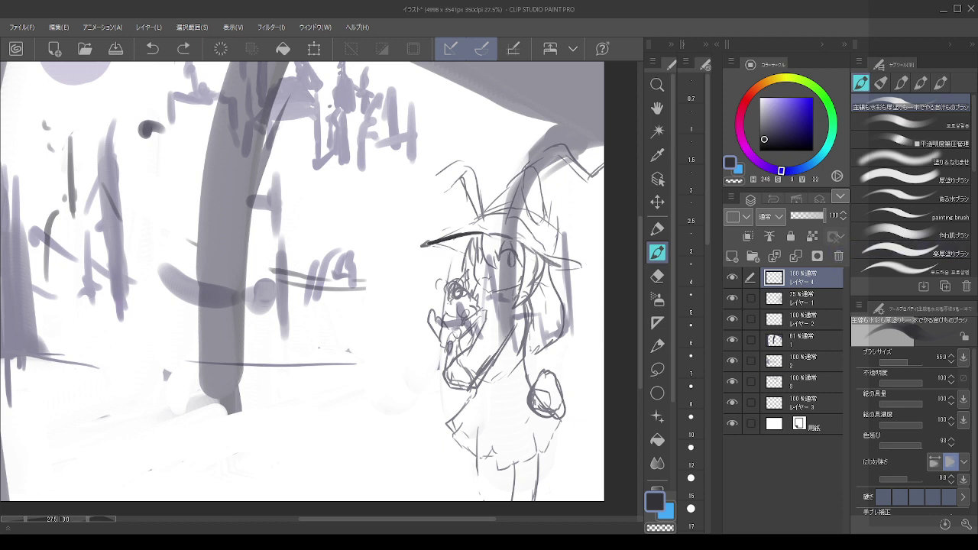
- Repaint the arch behind the character on layer 1 with a larger brush and a lighter grey
click(806, 344)
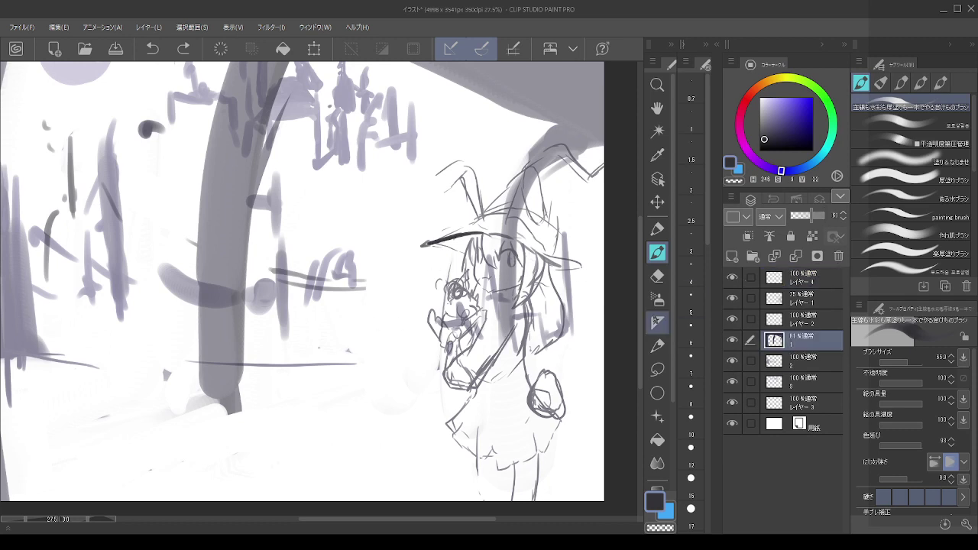
alt+click(555, 152)
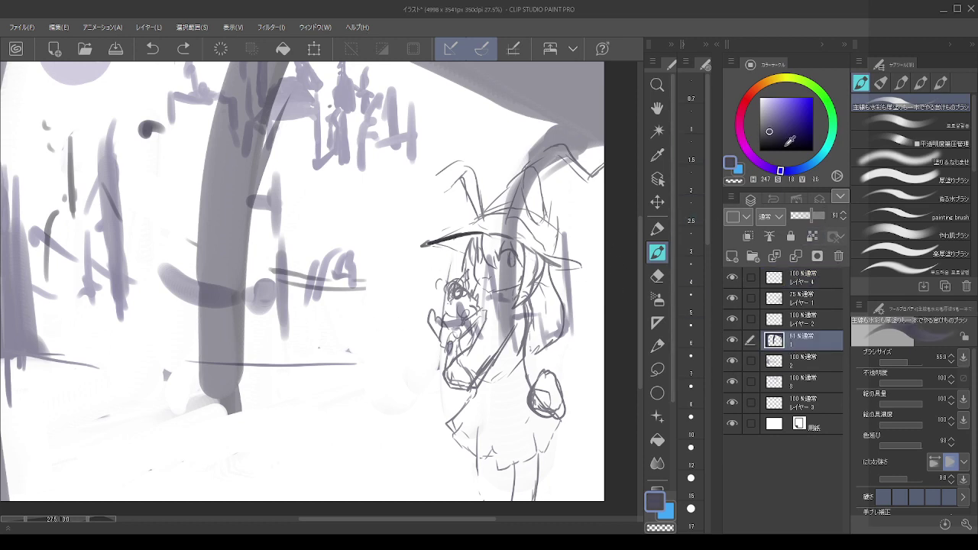
drag(779, 128, 771, 108)
key(])
key(])
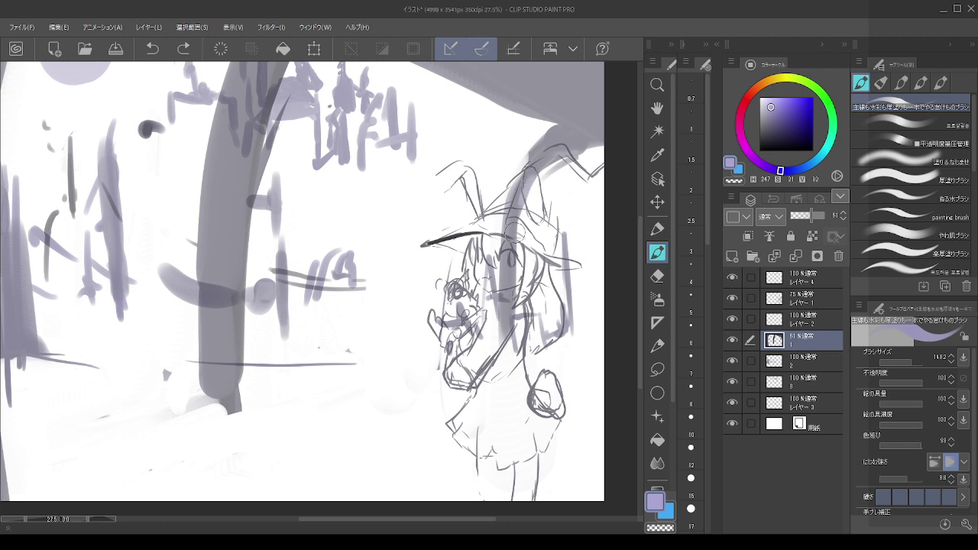
click(770, 105)
click(765, 108)
mouse_move(531, 187)
mouse_down()
mouse_move(508, 345)
mouse_move(556, 145)
mouse_move(502, 304)
mouse_up()
drag(540, 143, 507, 286)
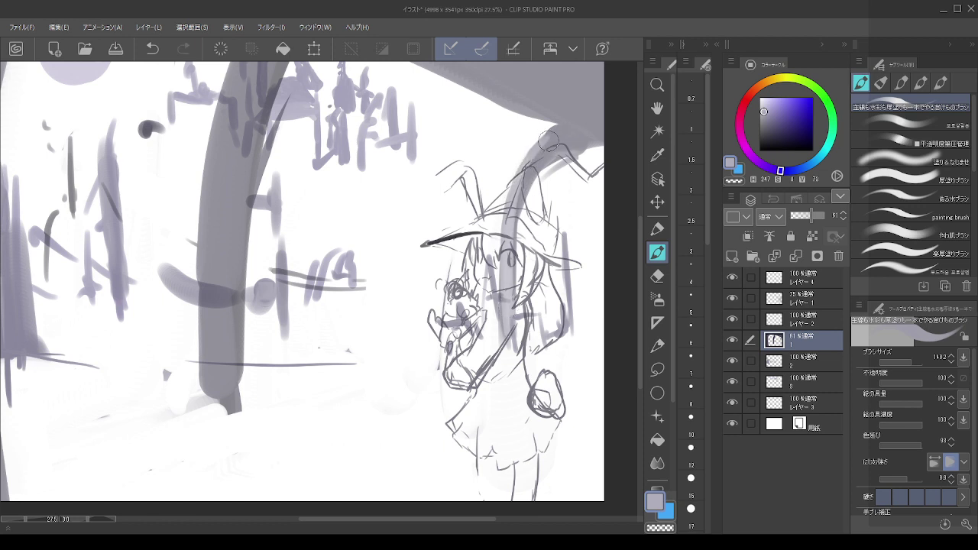
drag(548, 142, 521, 295)
- Try shading the character's face and bangs on layer 1 with lighter and darker greys, undoing each attempt
click(762, 114)
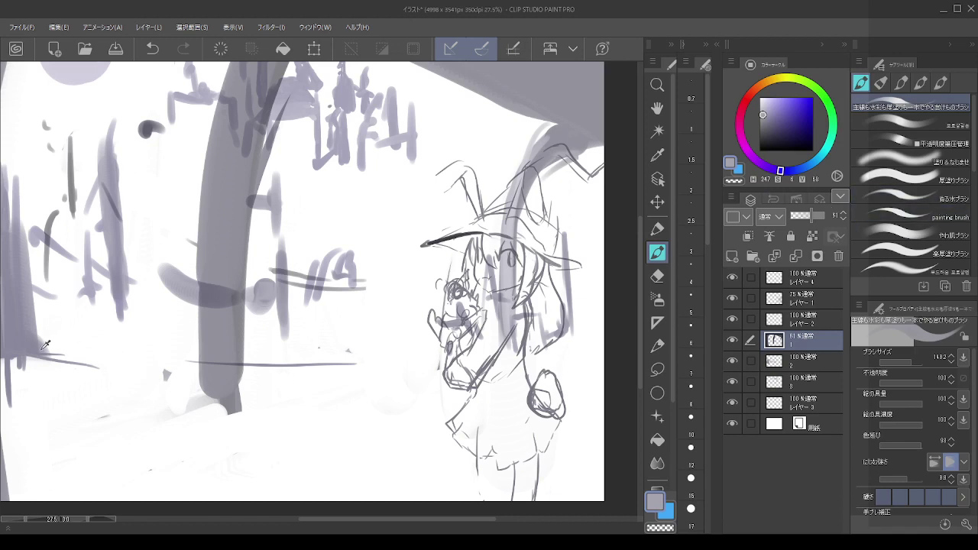
drag(478, 243, 485, 285)
key(ctrl+z)
key(ctrl+z)
drag(766, 115, 766, 128)
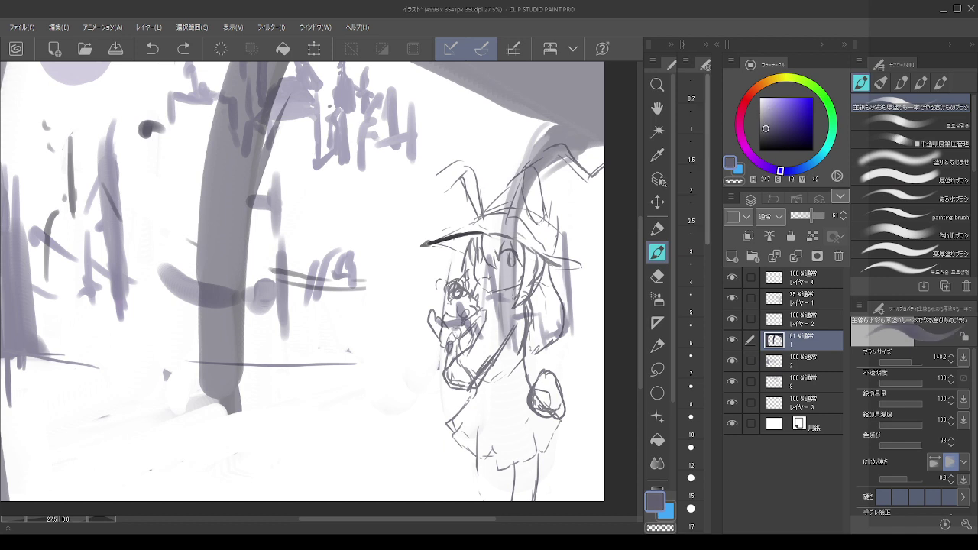
drag(484, 249, 477, 280)
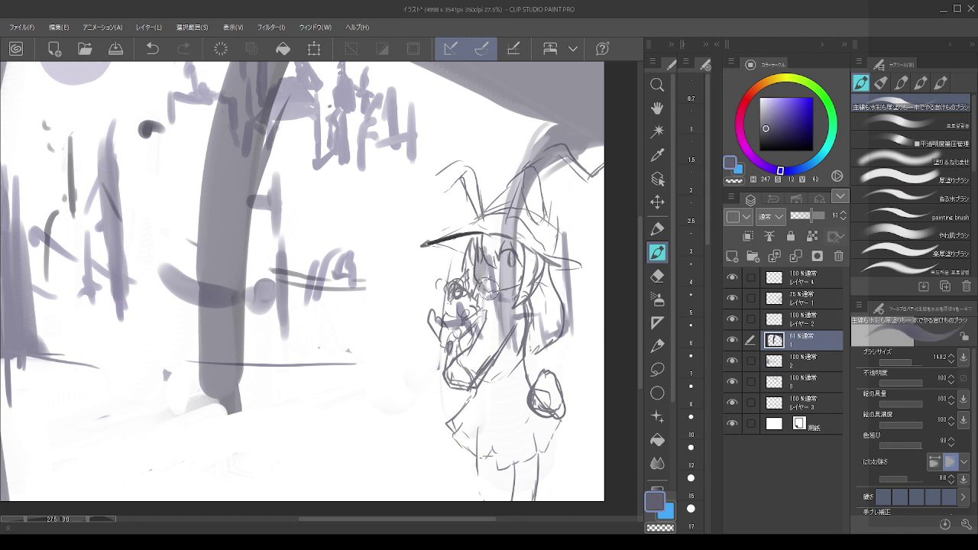
key(ctrl+z)
mouse_move(486, 245)
mouse_down()
mouse_move(488, 283)
mouse_move(511, 284)
mouse_up()
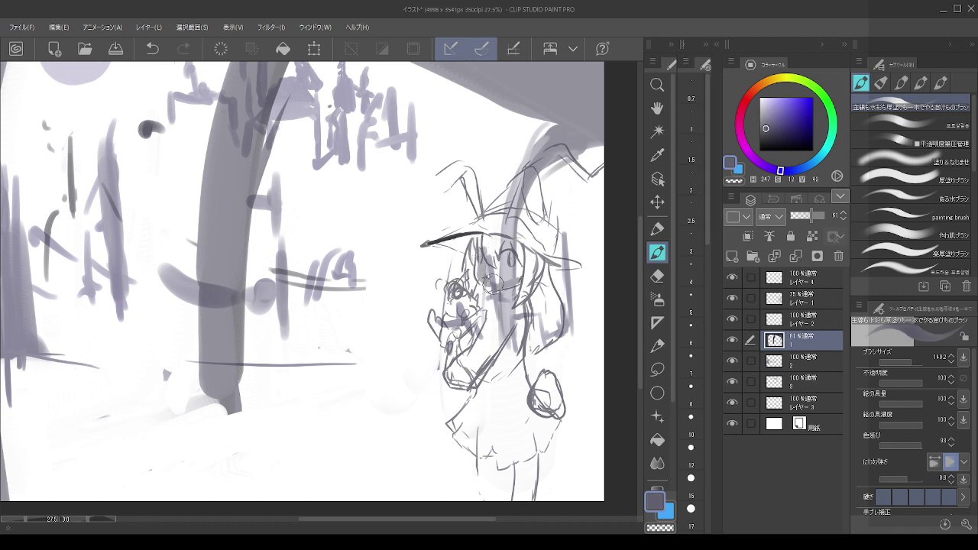
key(ctrl+z)
- Hide and show the character sketch layer レイヤー 1 to check what it contains
click(799, 293)
click(733, 298)
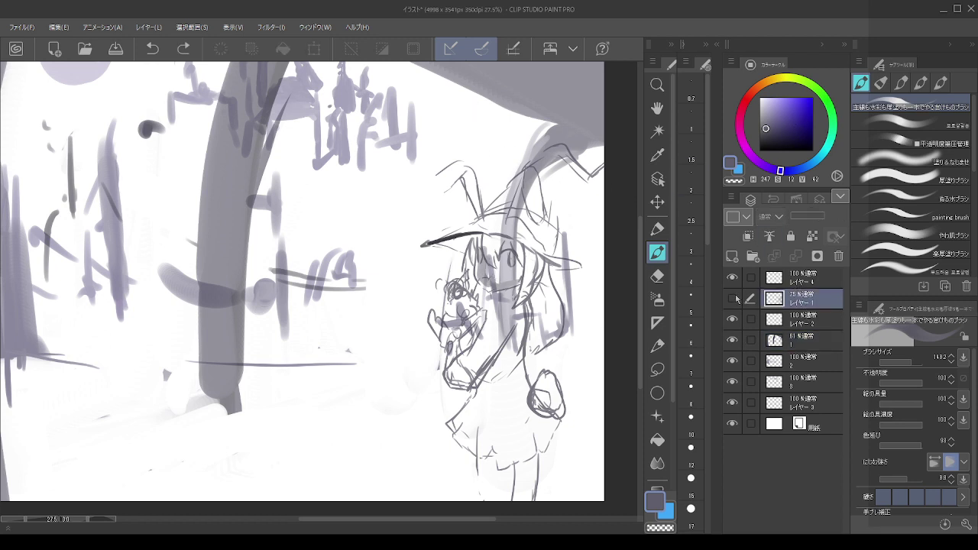
click(733, 299)
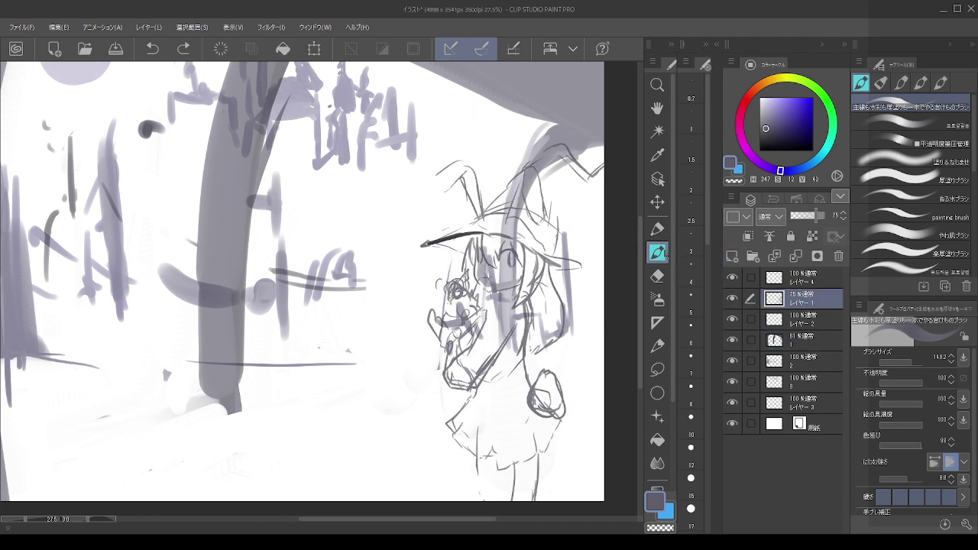
- Reduce the brush size and sample a dark colour near the hat brim, keeping the character sketch layer active
key([)
key([)
key([)
key([)
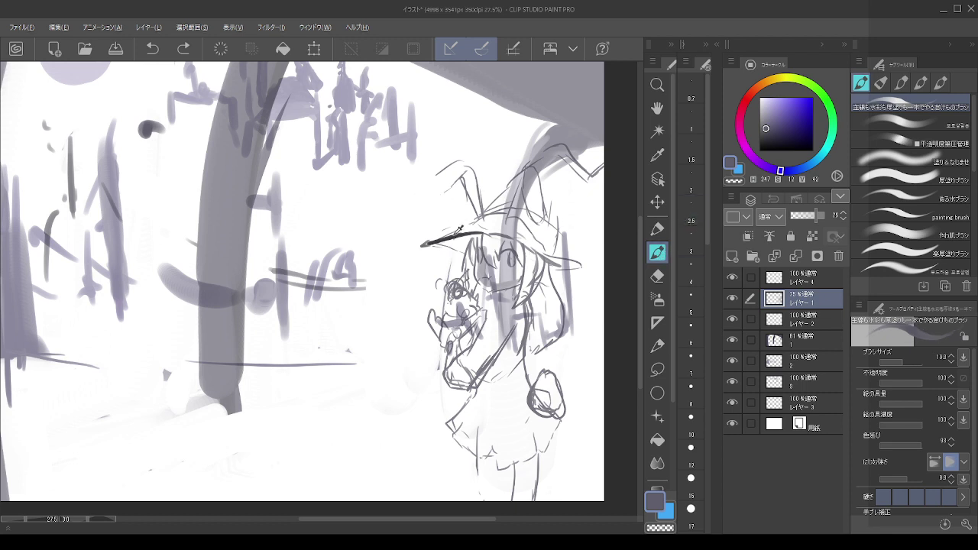
alt+click(453, 237)
drag(331, 181, 573, 102)
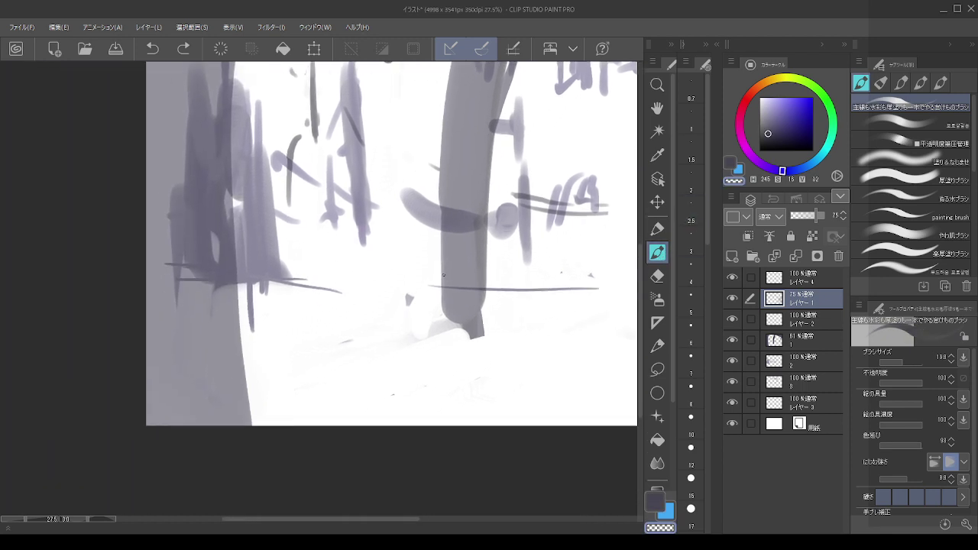
key(alt)
scroll(440, 272, down, 5)
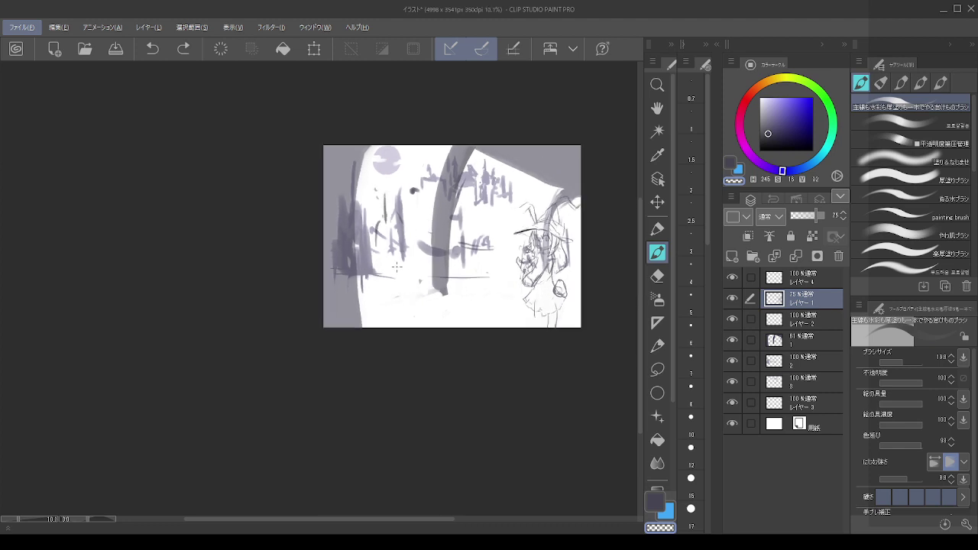
scroll(397, 267, up, 1)
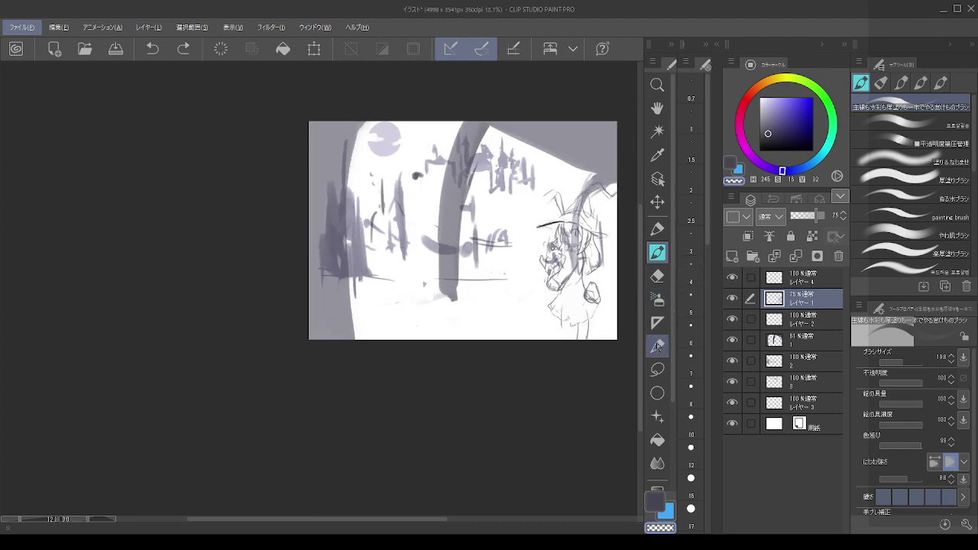
- Erase the framing arch along the canvas's left side on layer 1 with an enlarged eraser
click(657, 276)
click(790, 337)
key(])
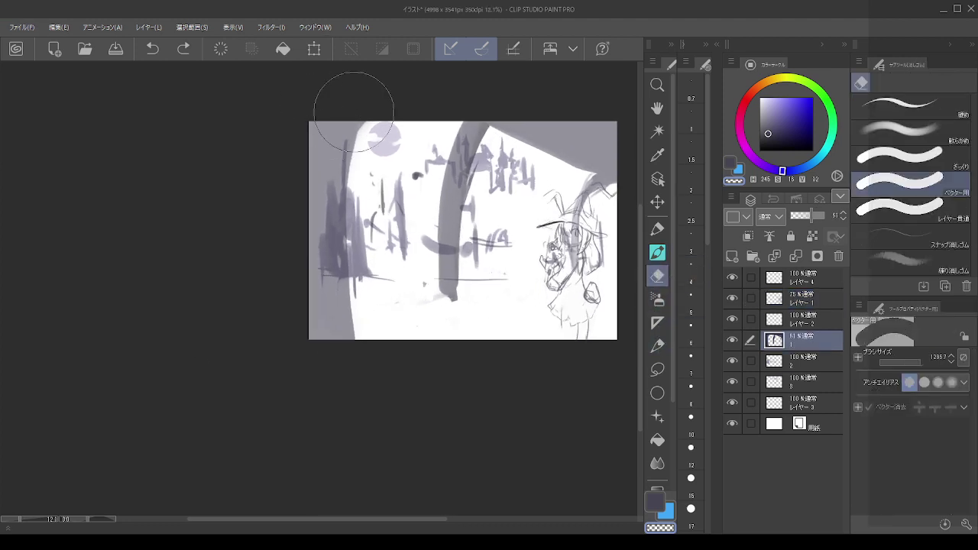
mouse_move(355, 112)
mouse_down()
mouse_move(327, 221)
mouse_move(332, 334)
mouse_up()
- Sample the remaining arch's dark grey and paint a small curved arch piece across the canvas's upper-left corner on layer 1
alt+click(476, 146)
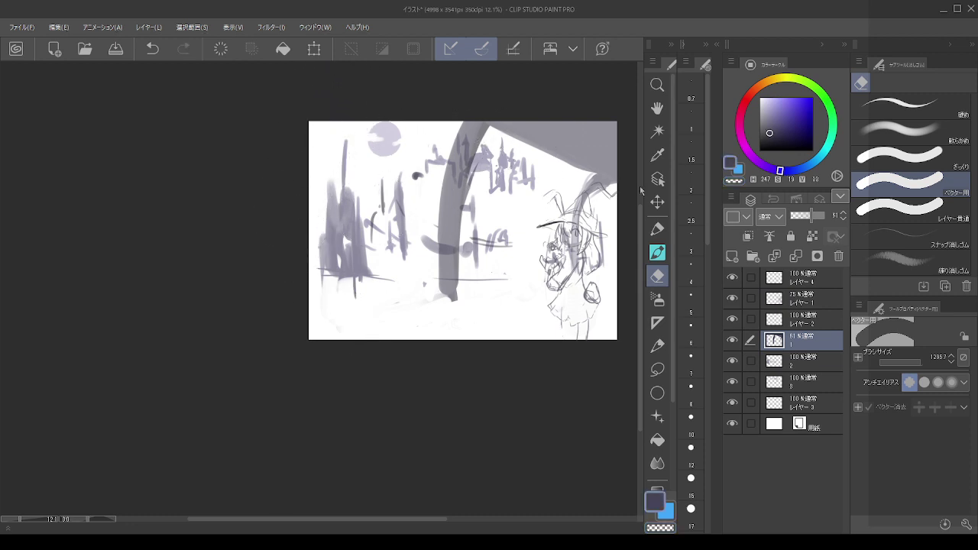
click(657, 228)
click(655, 254)
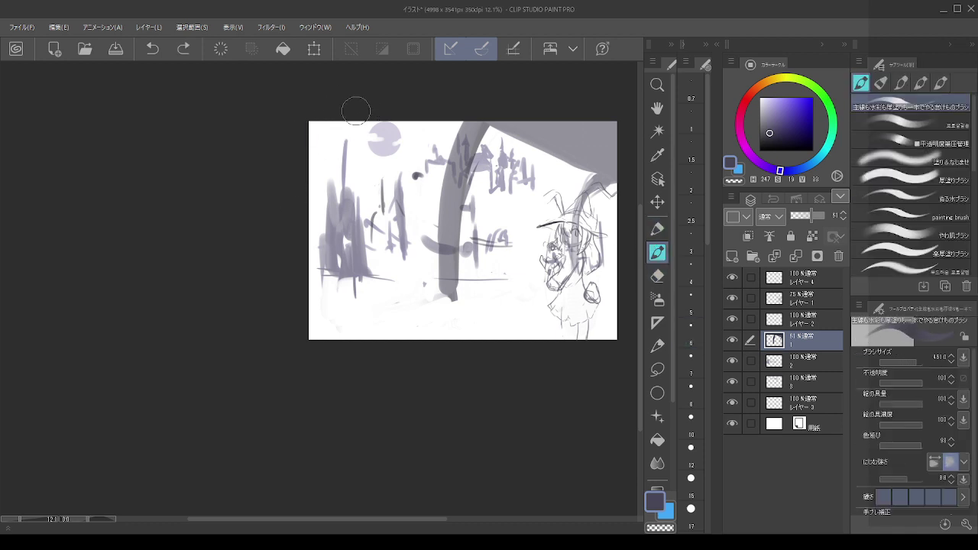
drag(356, 103, 301, 143)
key(ctrl+z)
drag(349, 103, 289, 176)
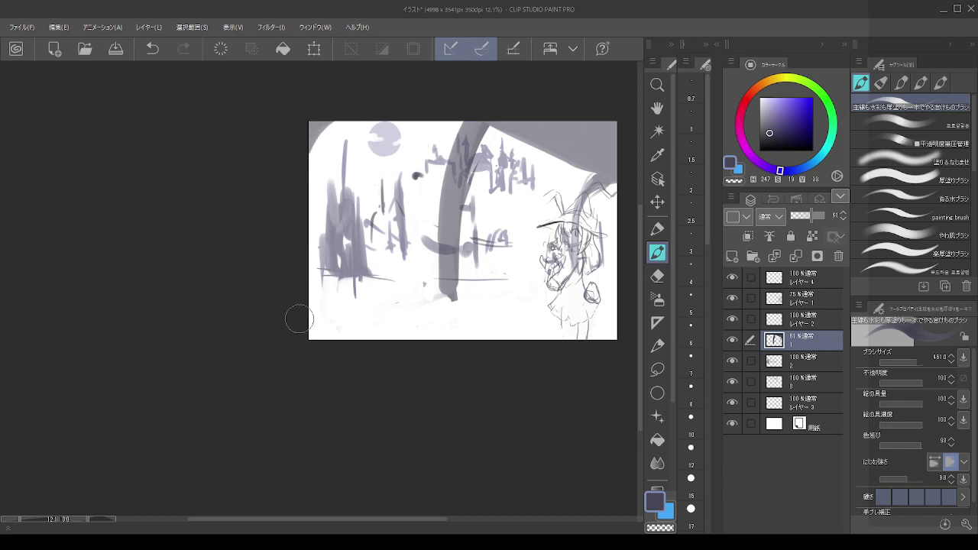
- Repaint the tree cluster at the canvas's left on layer 2 with a smaller brush and its sampled grey
alt+click(367, 237)
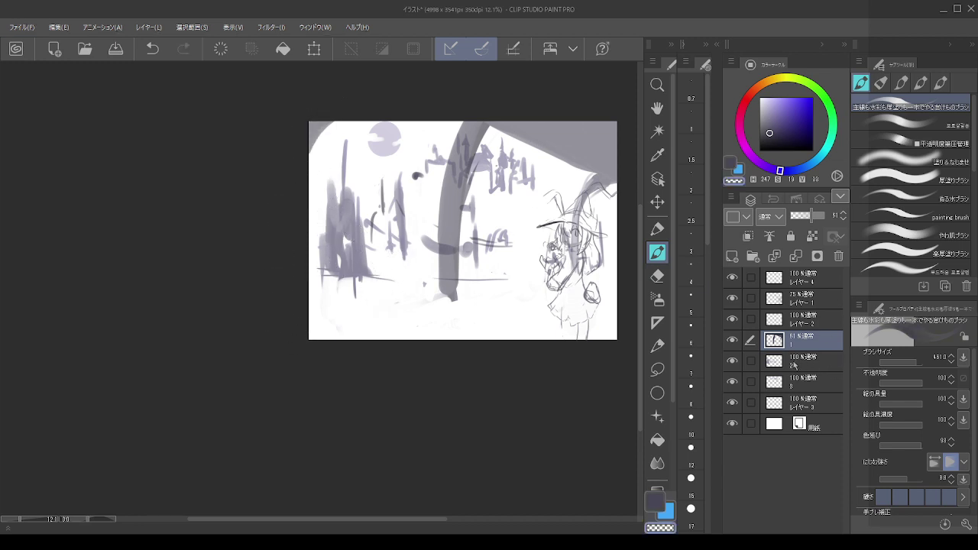
key(alt+bracketleft)
alt+click(345, 230)
mouse_move(326, 210)
mouse_down()
mouse_move(323, 170)
mouse_move(324, 220)
mouse_up()
key(ctrl+z)
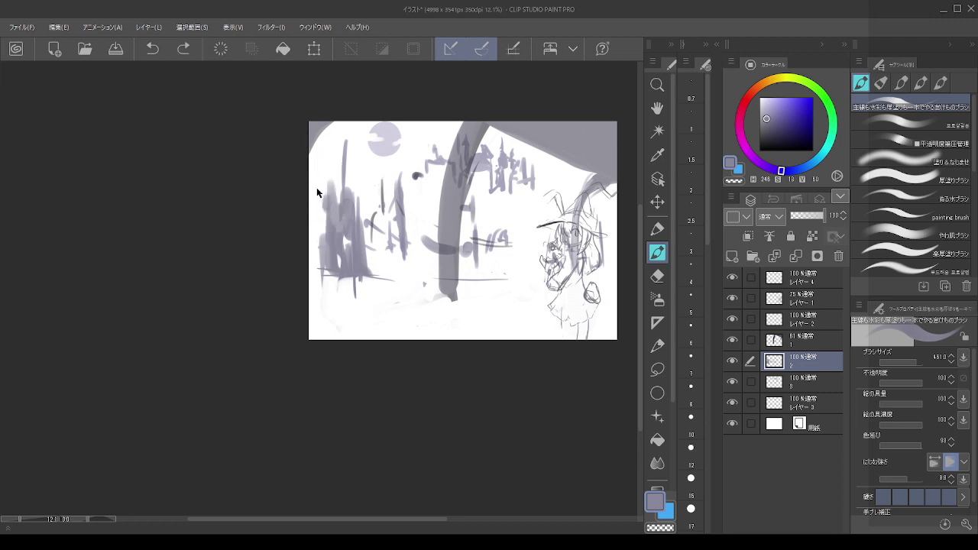
key(ctrl+z)
key(bracketleft)
key(bracketleft)
key(bracketleft)
mouse_move(313, 177)
mouse_down()
mouse_move(315, 247)
mouse_move(330, 272)
mouse_move(358, 279)
mouse_up()
key(ctrl+z)
- Erase the base of the left trees on layer 2 with an enlarged transparent brush to leave a clean ground edge
key(c)
mouse_move(301, 267)
mouse_down()
mouse_move(359, 272)
mouse_move(309, 289)
mouse_move(374, 299)
mouse_up()
key(bracketright)
key(bracketright)
key(bracketright)
key(bracketright)
key(bracketright)
key(bracketright)
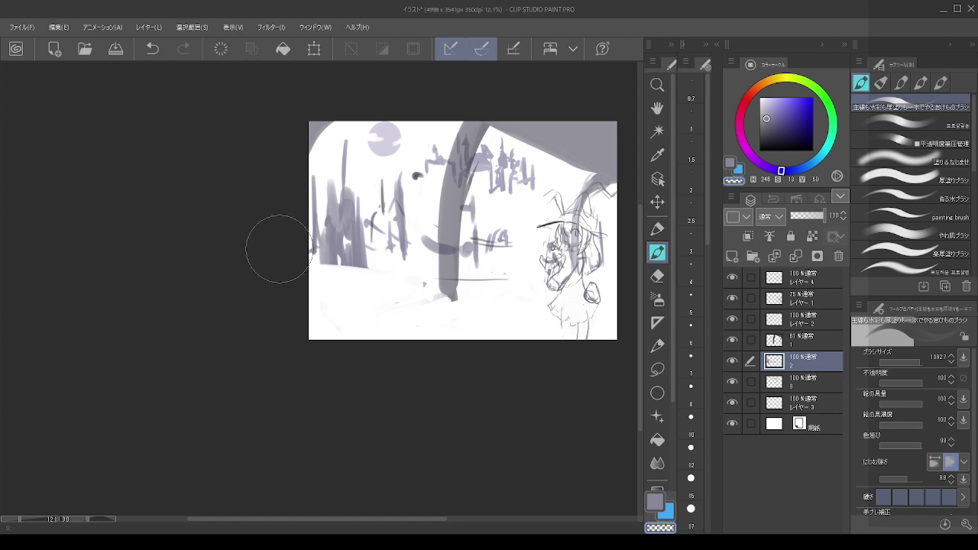
drag(332, 257, 310, 236)
- Sketch thin ground lines on layer 2 from the left trees past the central arch towards the character, using the trees' grey
alt+click(320, 238)
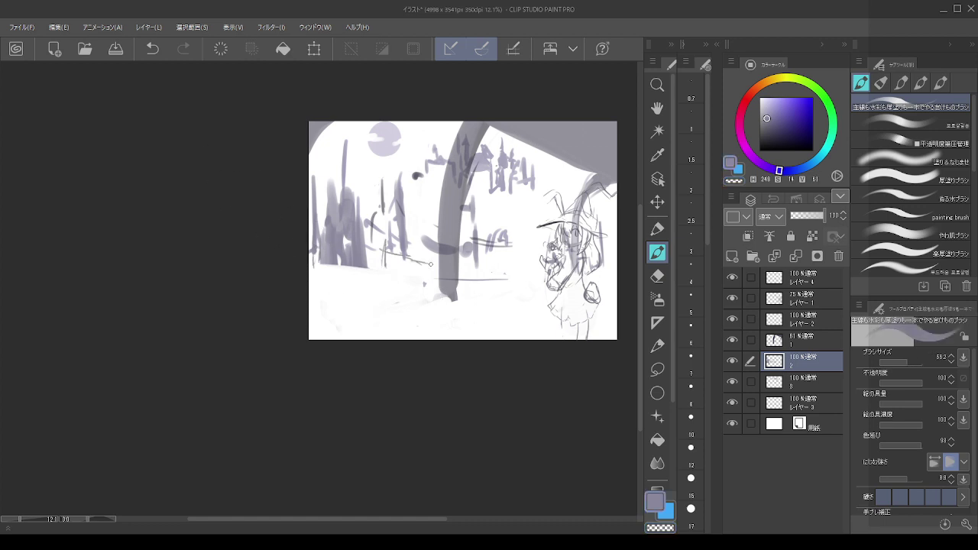
key(ctrl+z)
drag(422, 265, 464, 273)
key(ctrl+z)
key(ctrl+z)
mouse_move(442, 272)
mouse_down()
mouse_move(537, 278)
mouse_move(512, 264)
mouse_move(514, 250)
mouse_move(516, 276)
mouse_up()
- Paint short distant tree trunks on layer 2 between the central arch and the character, redoing unsatisfactory strokes
key(])
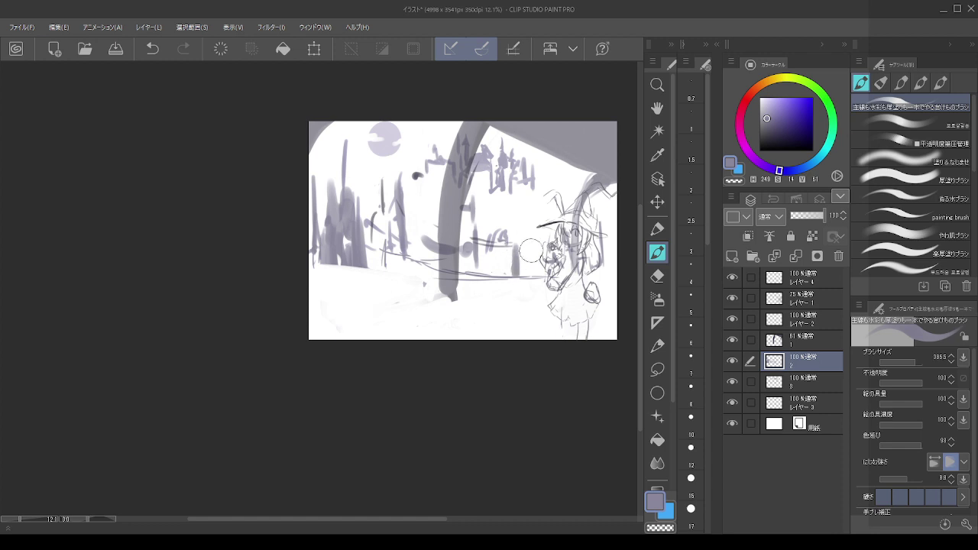
key(ctrl+z)
drag(517, 241, 523, 274)
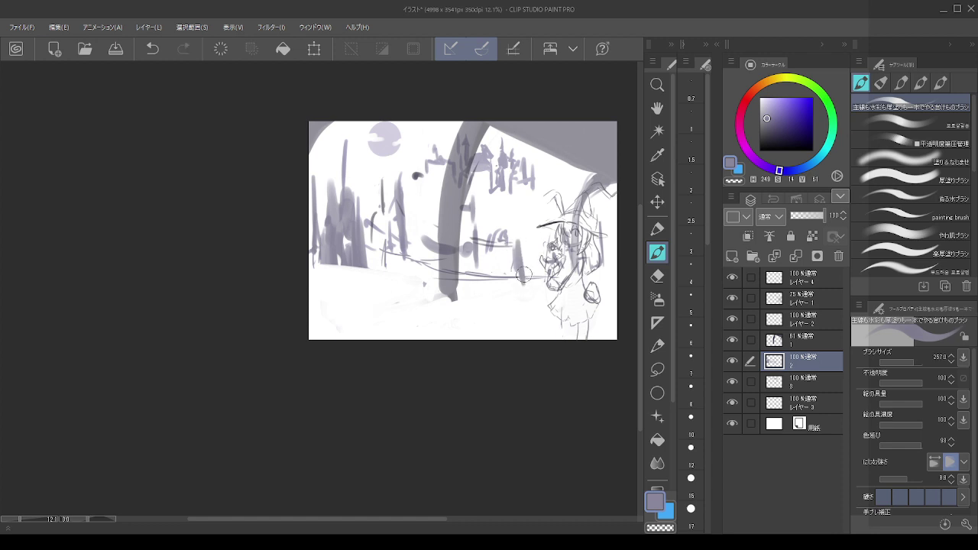
key(ctrl+z)
drag(531, 237, 531, 267)
drag(521, 234, 519, 235)
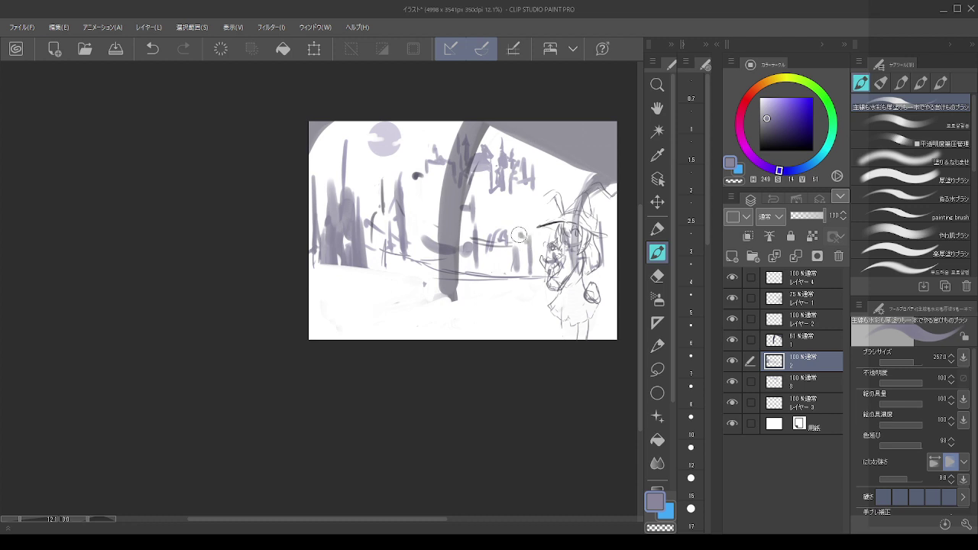
- Add trunk and branch strokes on layer 2 beside the central arch and behind the character
mouse_move(412, 216)
mouse_down()
mouse_move(454, 227)
mouse_move(396, 227)
mouse_move(403, 251)
mouse_up()
key(ctrl+z)
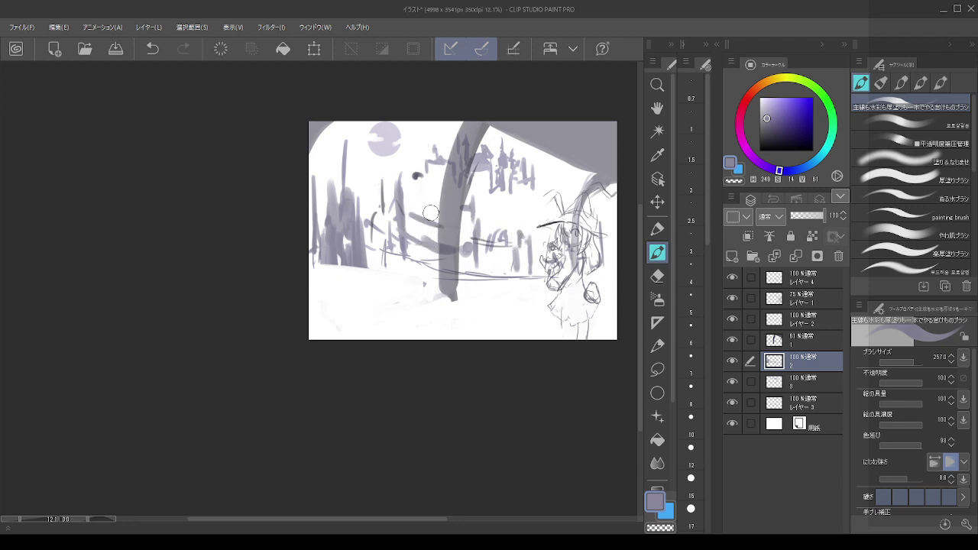
key(ctrl+z)
drag(431, 217, 416, 264)
key(ctrl+z)
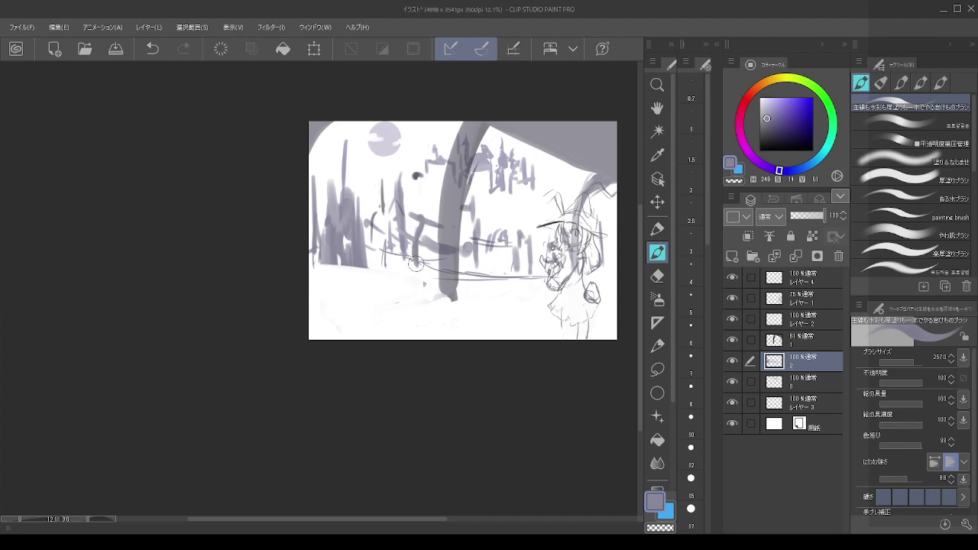
key(ctrl+z)
drag(485, 247, 564, 276)
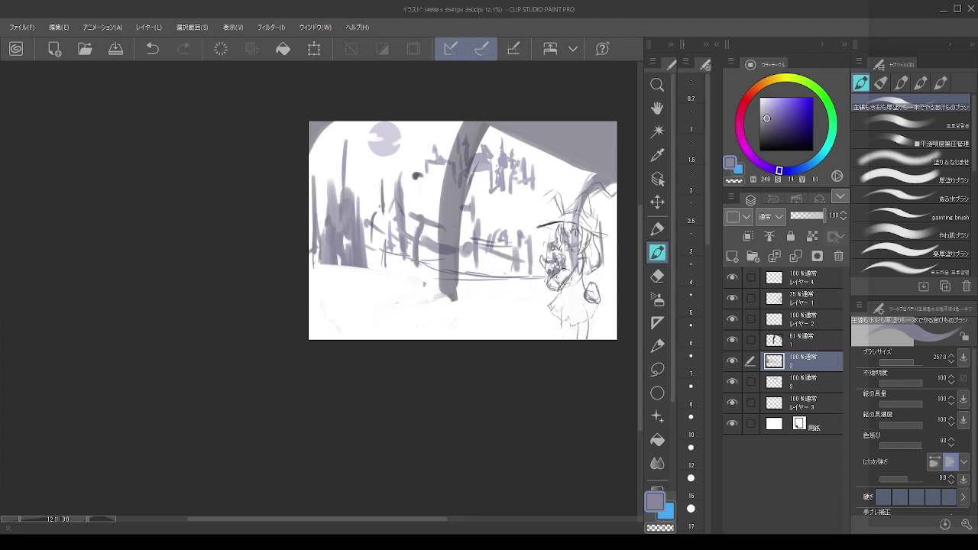
mouse_move(570, 240)
mouse_down()
mouse_move(576, 282)
mouse_move(608, 276)
mouse_move(616, 237)
mouse_up()
- Paint tall trees at the far left and fill a continuous forest band across the horizon on layer 2
drag(324, 136, 326, 187)
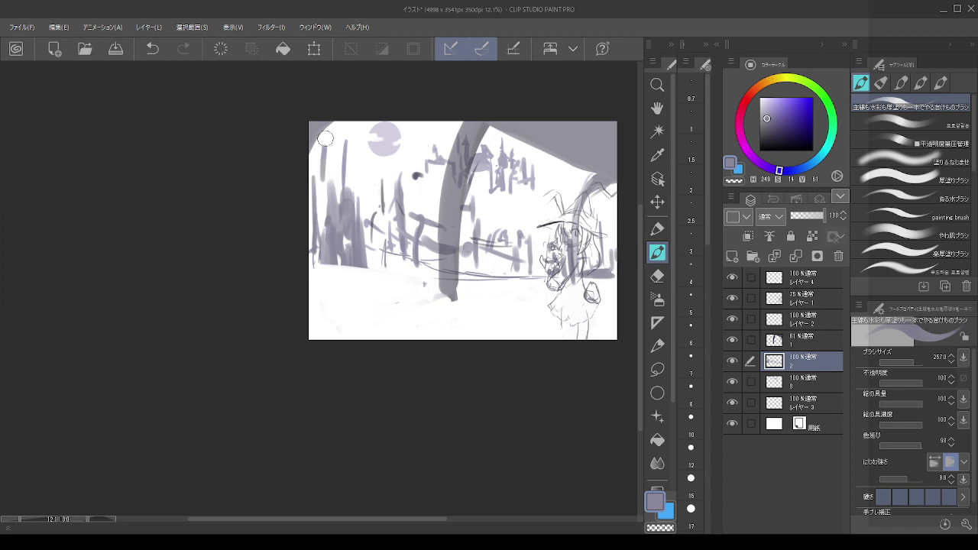
drag(326, 153, 329, 217)
mouse_move(321, 174)
mouse_down()
mouse_move(347, 157)
mouse_move(343, 123)
mouse_move(345, 171)
mouse_move(359, 177)
mouse_up()
drag(362, 179, 371, 255)
drag(373, 214, 402, 243)
mouse_move(403, 244)
mouse_down()
mouse_move(407, 266)
mouse_move(416, 266)
mouse_up()
drag(417, 245, 429, 261)
mouse_move(428, 227)
mouse_down()
mouse_move(431, 259)
mouse_move(435, 234)
mouse_move(442, 267)
mouse_move(499, 258)
mouse_move(512, 270)
mouse_move(560, 272)
mouse_up()
mouse_move(431, 260)
mouse_down()
mouse_move(395, 262)
mouse_move(377, 226)
mouse_move(371, 265)
mouse_move(392, 253)
mouse_move(539, 265)
mouse_move(586, 287)
mouse_move(616, 271)
mouse_up()
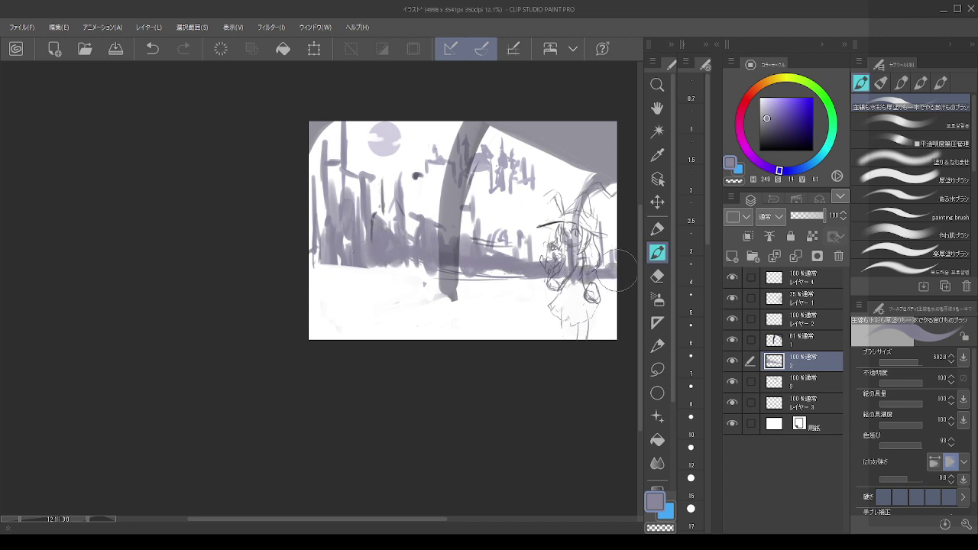
- Check the character sketch's visibility, and merge レイヤー 4 and レイヤー 1 into one layer
click(800, 301)
click(731, 299)
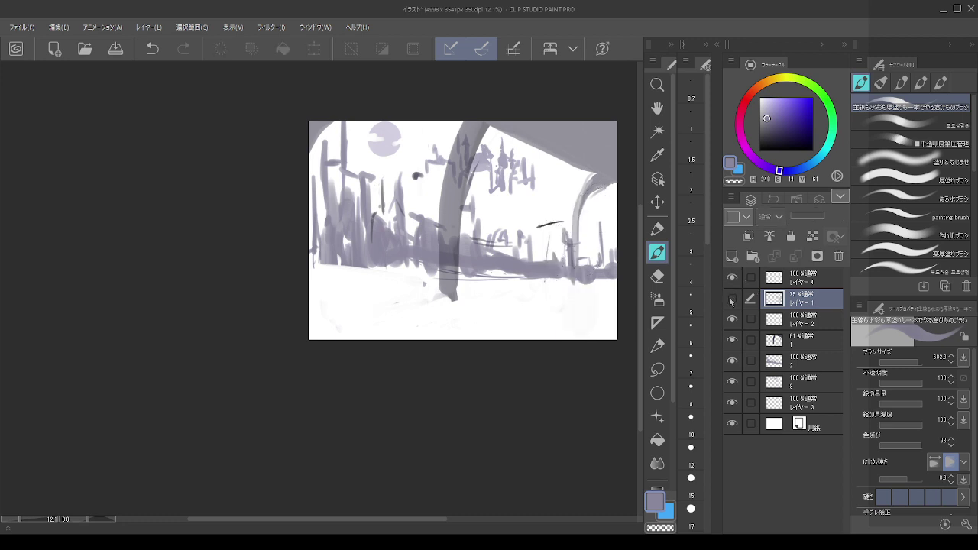
click(732, 298)
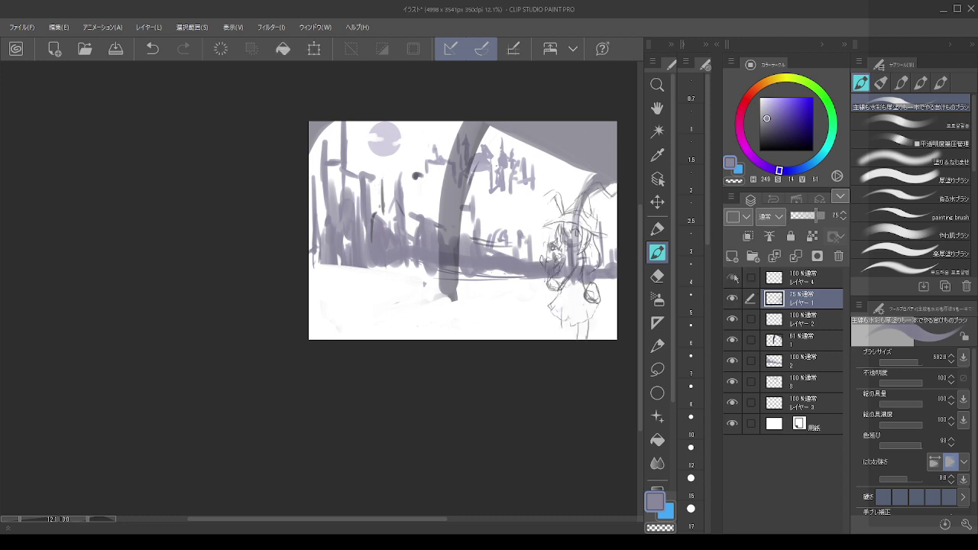
ctrl+click(800, 282)
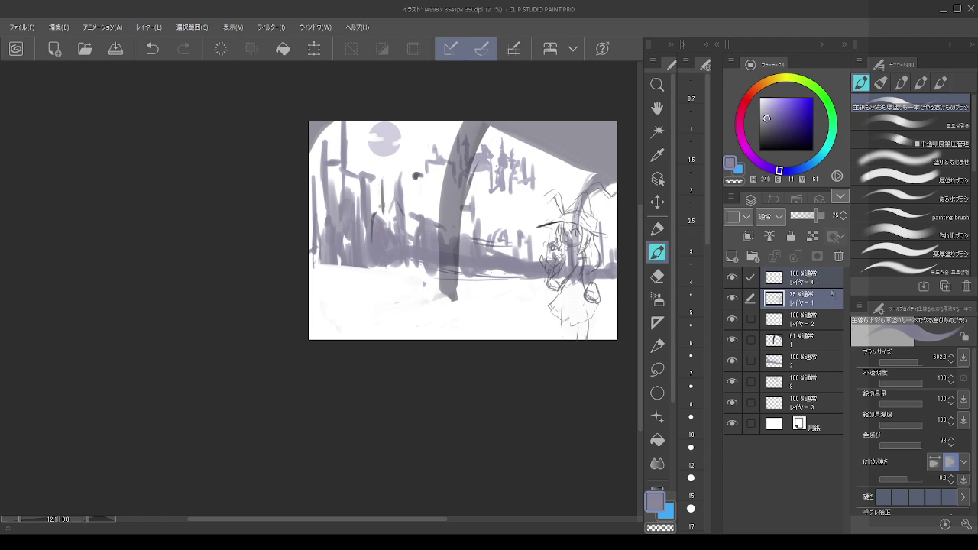
key(shift+alt+e)
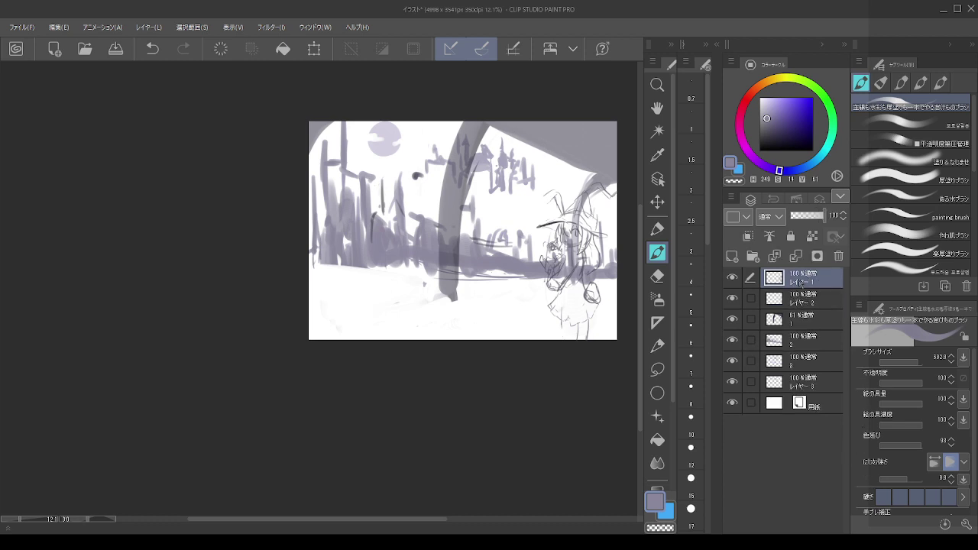
- Lasso the distant castle on its layer, move it right and slightly down between the arches, and clear the selection
scroll(561, 206, up, 3)
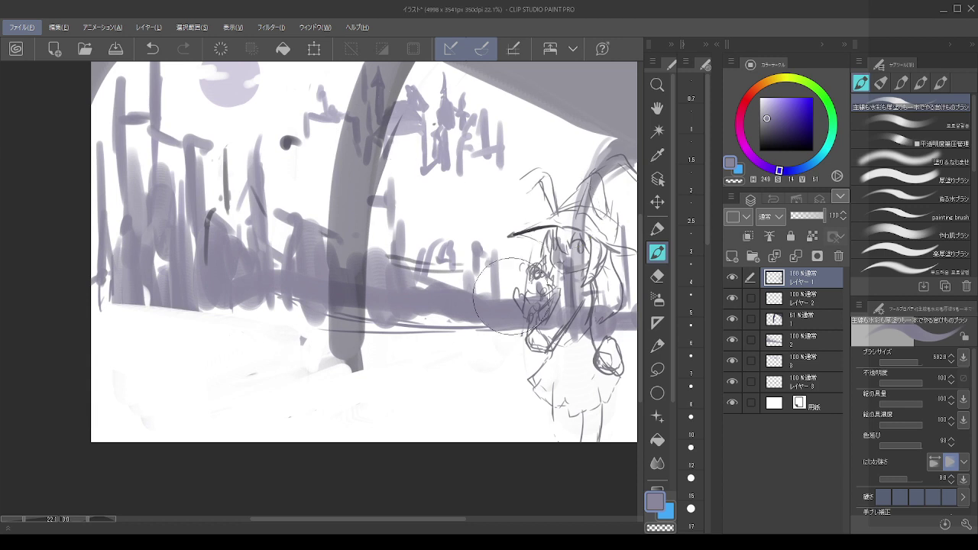
key(alt)
scroll(457, 241, down, 3)
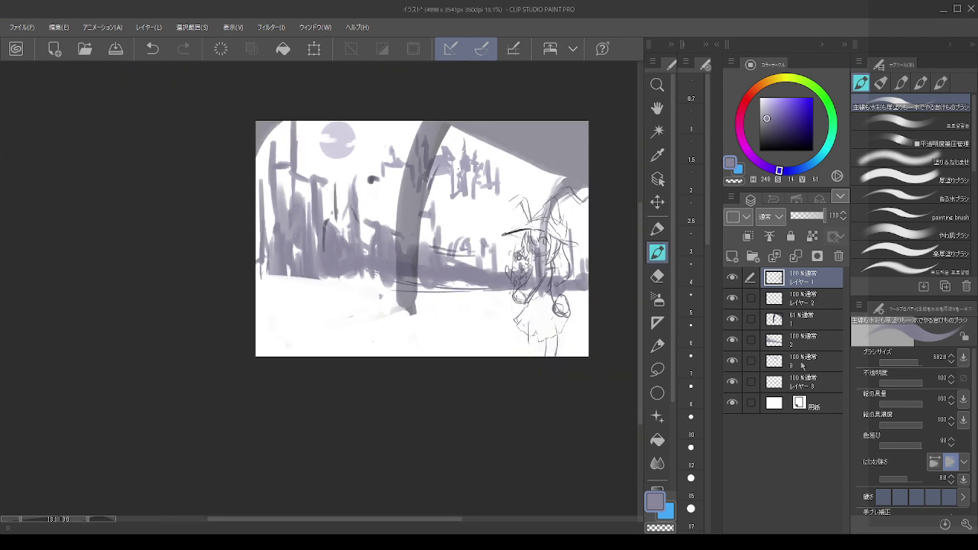
click(800, 365)
click(657, 369)
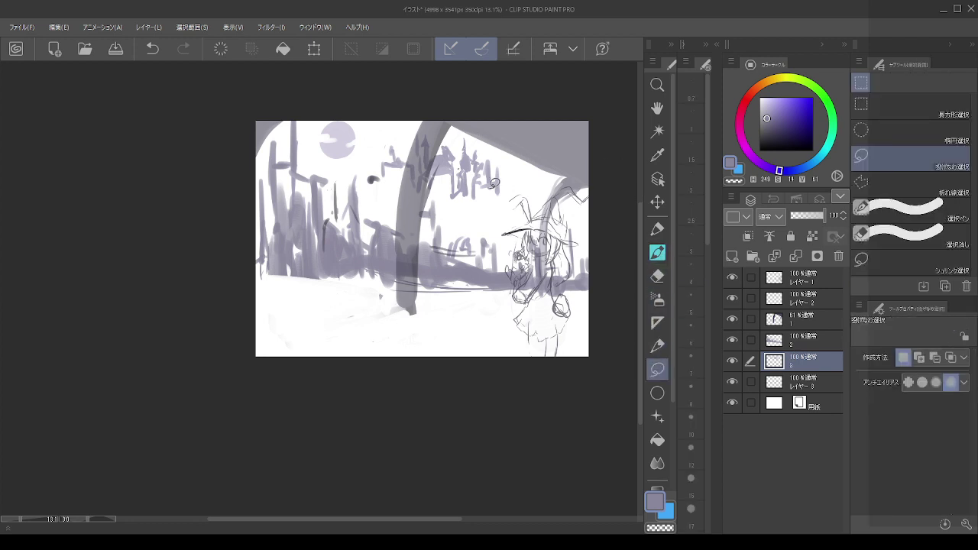
mouse_move(534, 197)
mouse_down()
mouse_move(475, 214)
mouse_move(367, 187)
mouse_move(415, 104)
mouse_move(529, 206)
mouse_up()
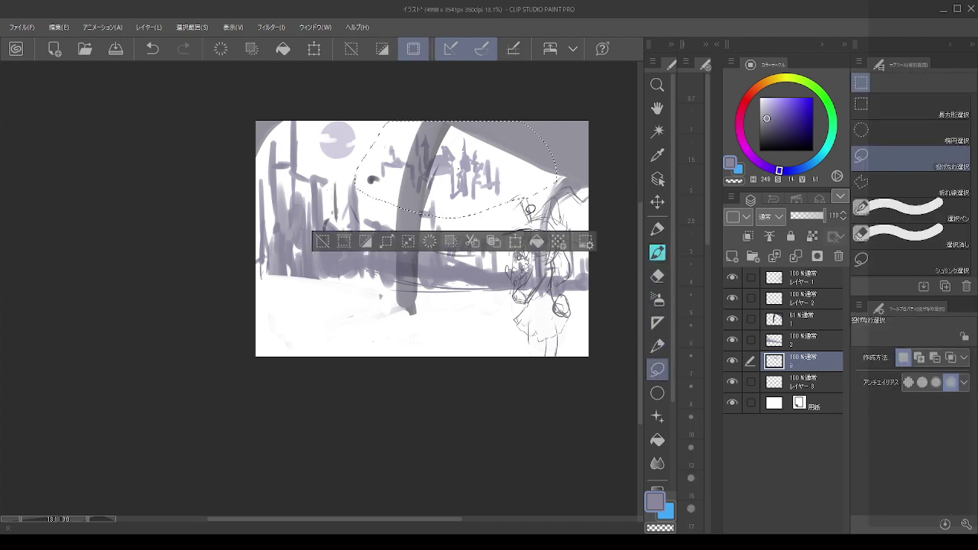
click(657, 202)
drag(475, 179, 534, 211)
key(ctrl+d)
- Duplicate the arch layer 1 and ready the painting brush on the copy
scroll(535, 213, down, 1)
key(alt)
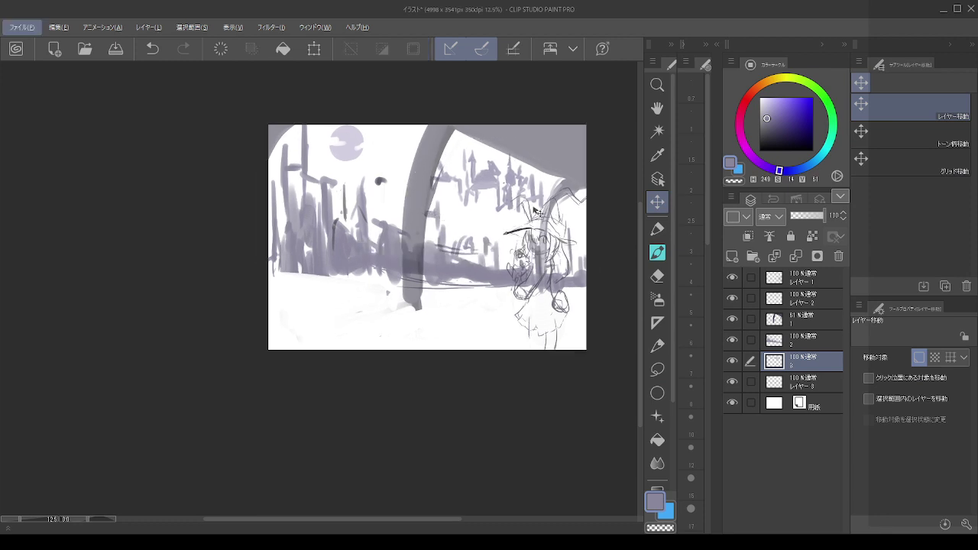
key(alt)
scroll(536, 221, up, 3)
scroll(536, 221, down, 3)
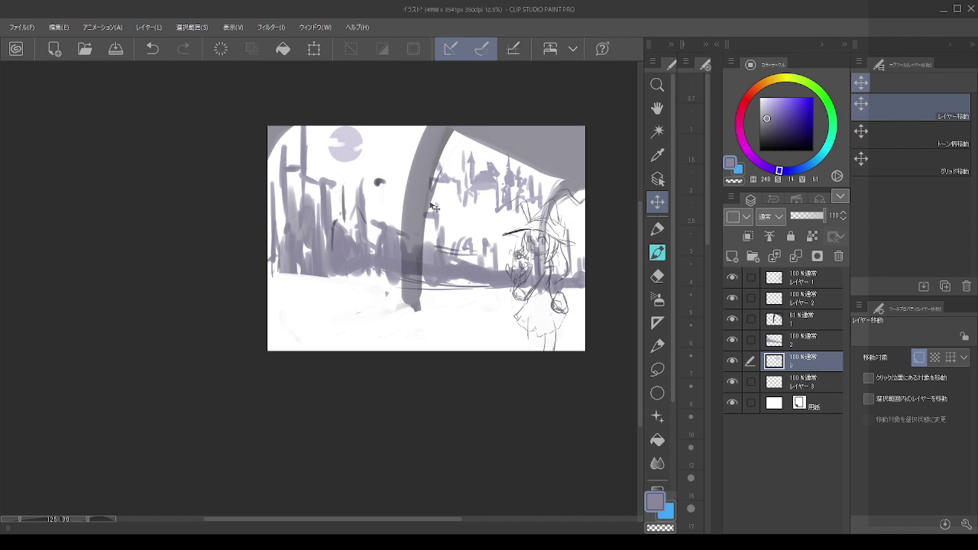
click(809, 343)
click(803, 320)
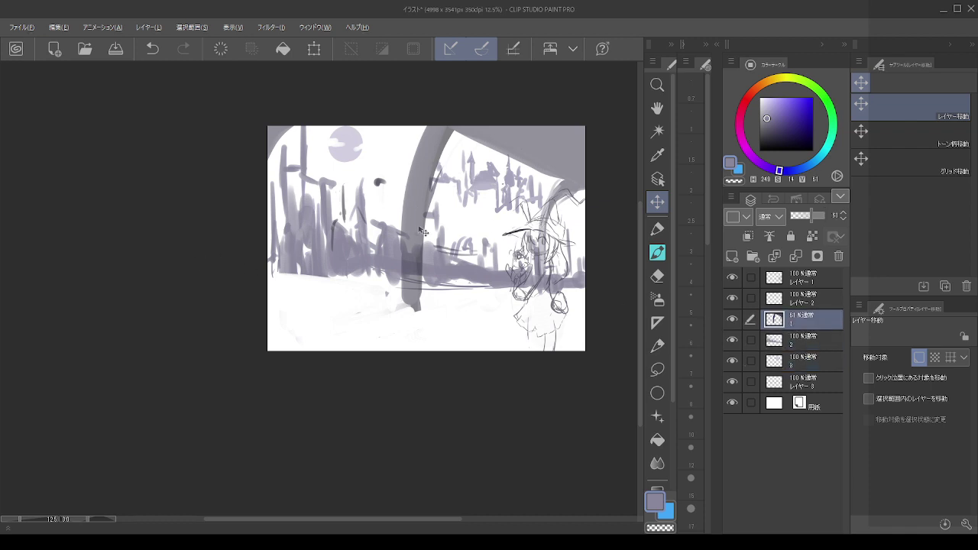
key(ctrl+c)
key(ctrl+v)
click(659, 254)
- Try to repaint the central arch's base on the copied layer with its sampled dark grey
alt+click(413, 203)
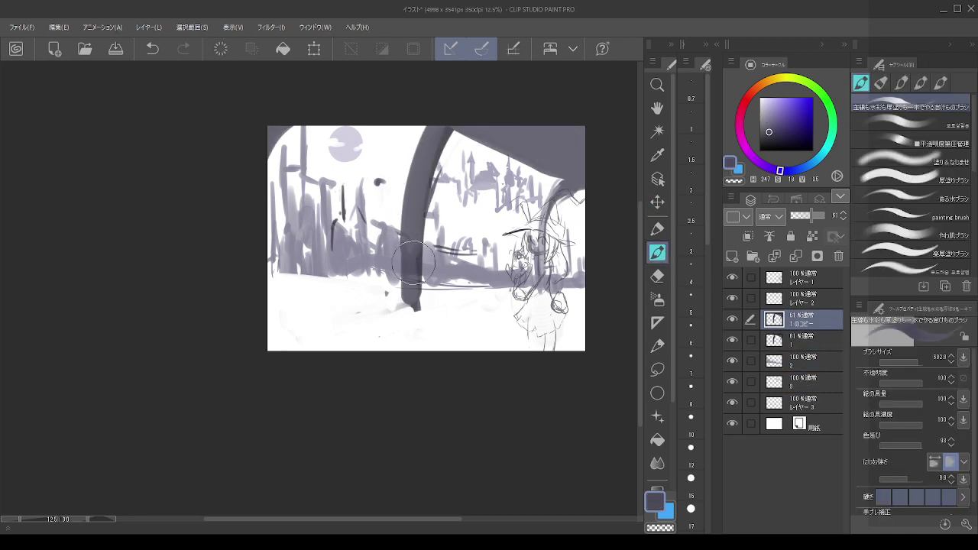
drag(413, 262, 417, 317)
key(ctrl+z)
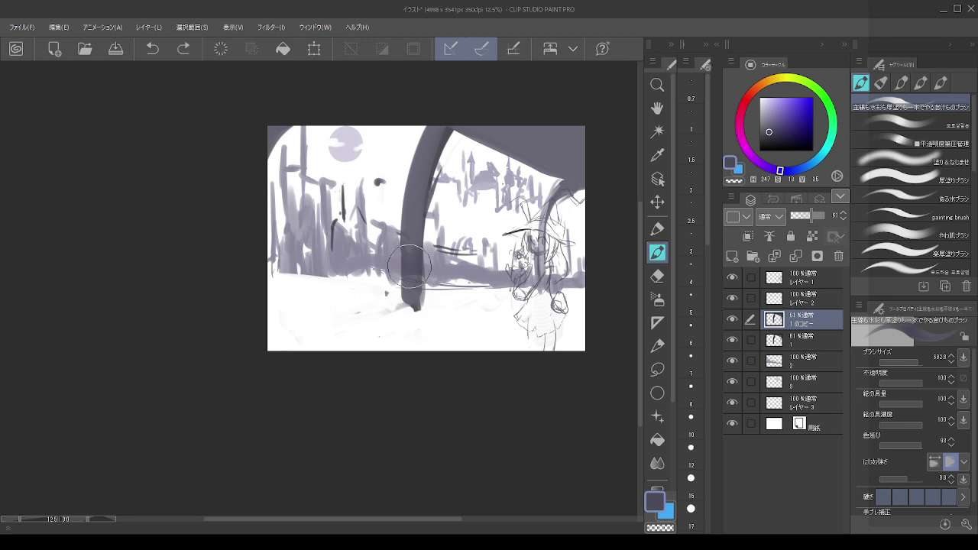
mouse_move(410, 261)
mouse_down()
mouse_move(416, 308)
mouse_move(337, 321)
mouse_up()
key(ctrl+z)
- Add a new raster layer directly above レイヤー 3, beneath the castle layer
click(792, 301)
click(795, 327)
click(796, 378)
click(794, 401)
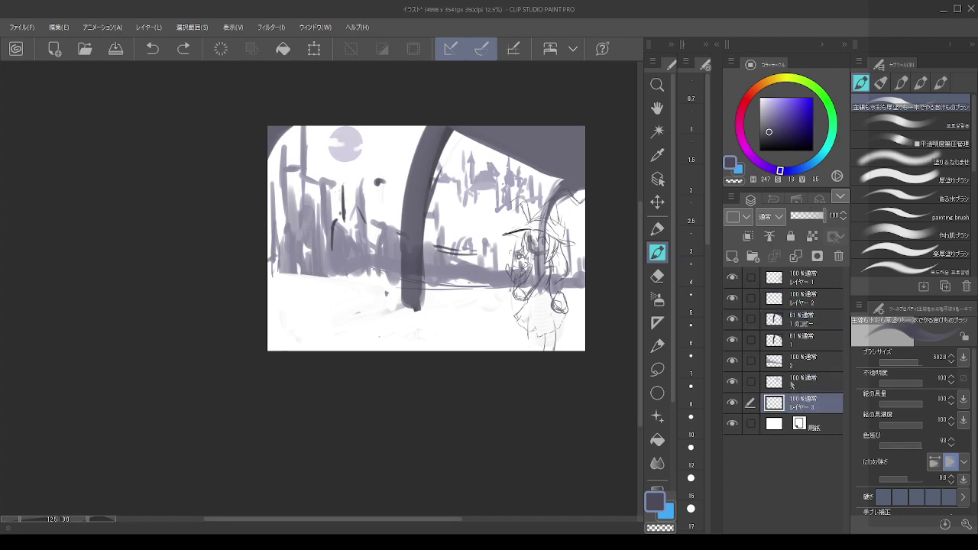
click(732, 256)
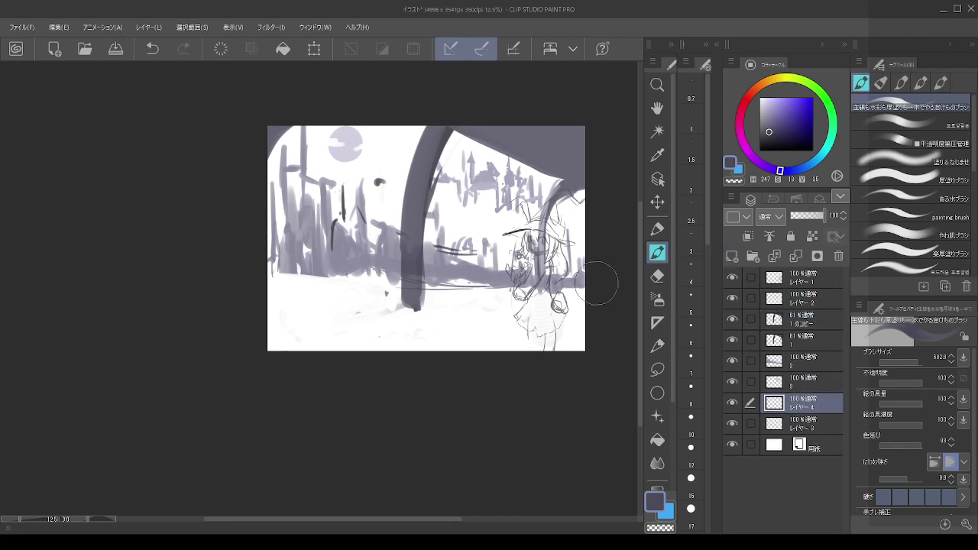
- Set the opacity of layer 1 and its copy to 100, leaving only the copy selected
click(803, 322)
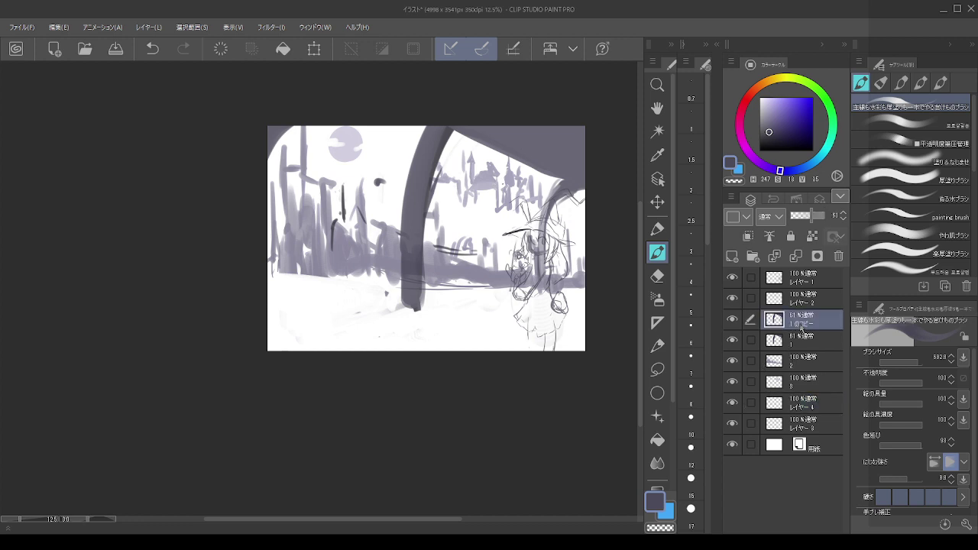
ctrl+click(802, 342)
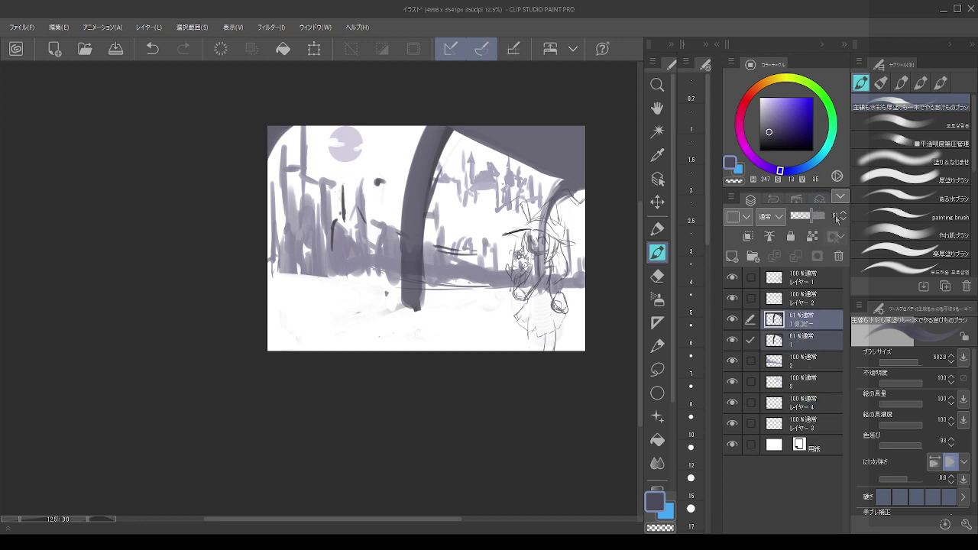
click(836, 218)
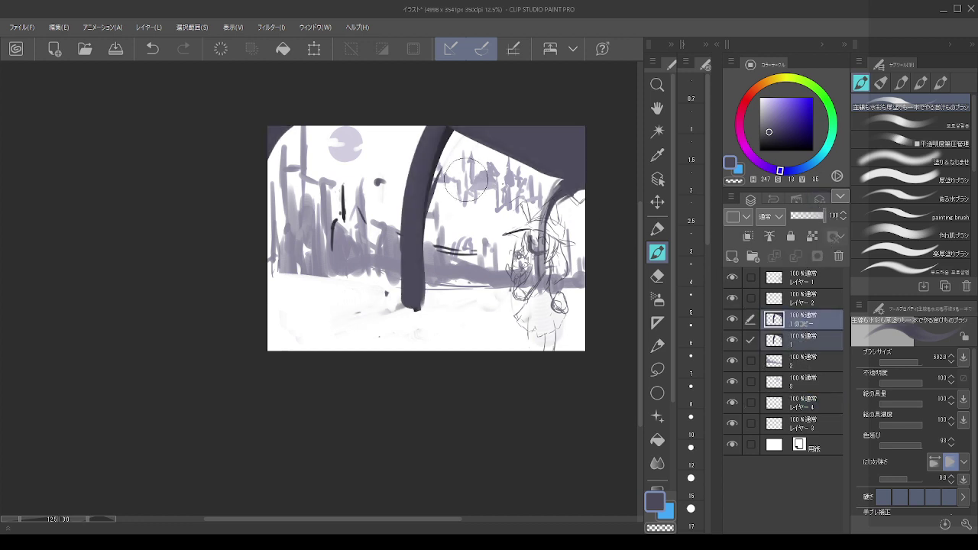
click(803, 322)
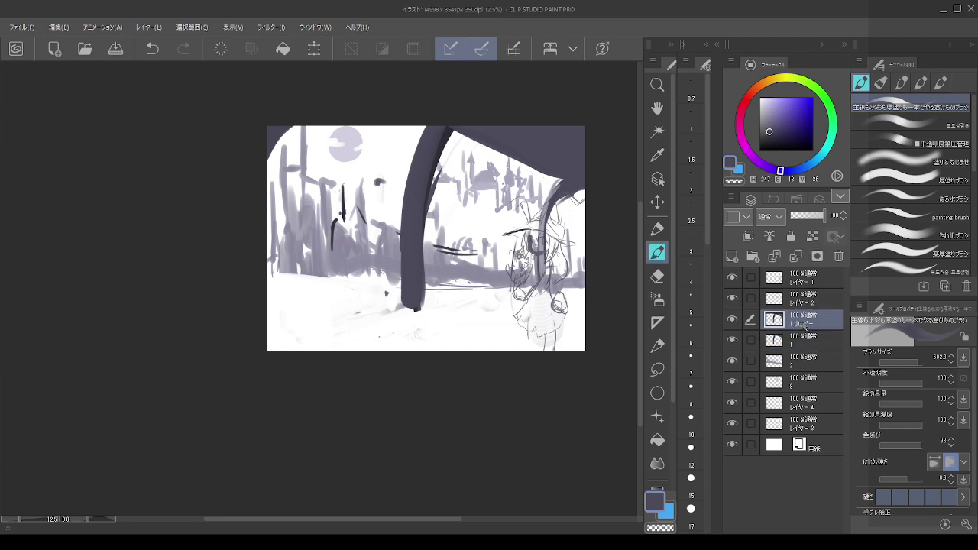
- Delete the copied arch layer and add a new raster layer directly above layer 1
click(838, 256)
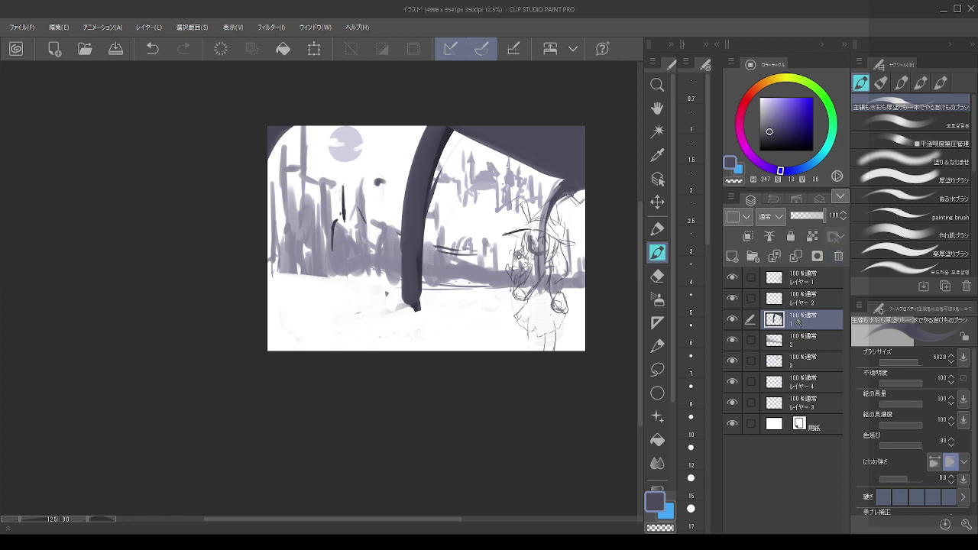
click(732, 256)
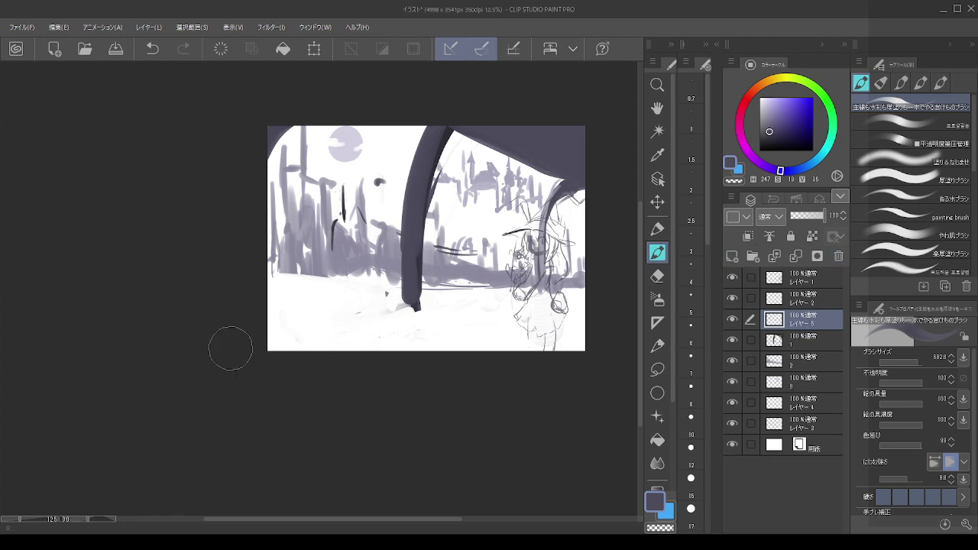
- Sketch converging perspective lines on the ground around the central arch's base with a smaller, darker grey-violet brush
drag(375, 290, 366, 273)
alt+click(417, 268)
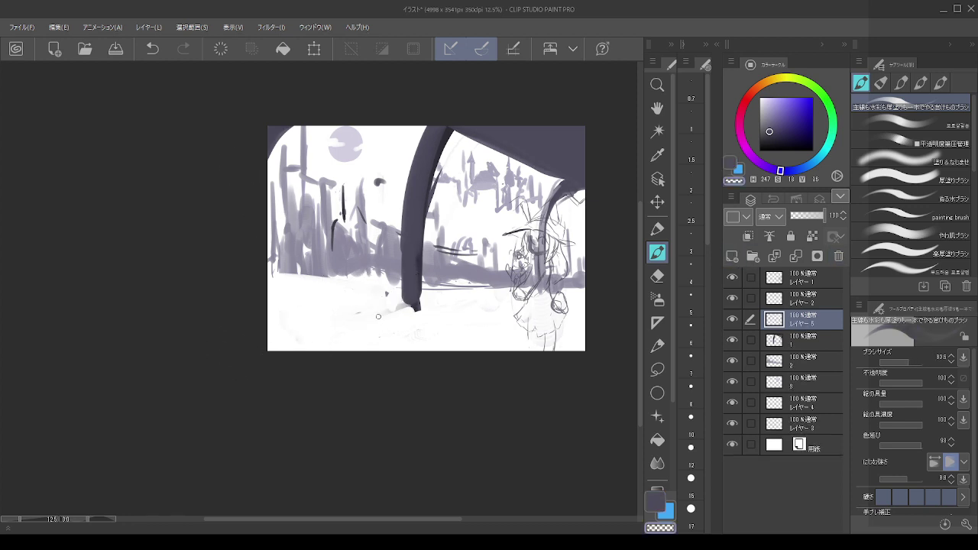
click(771, 133)
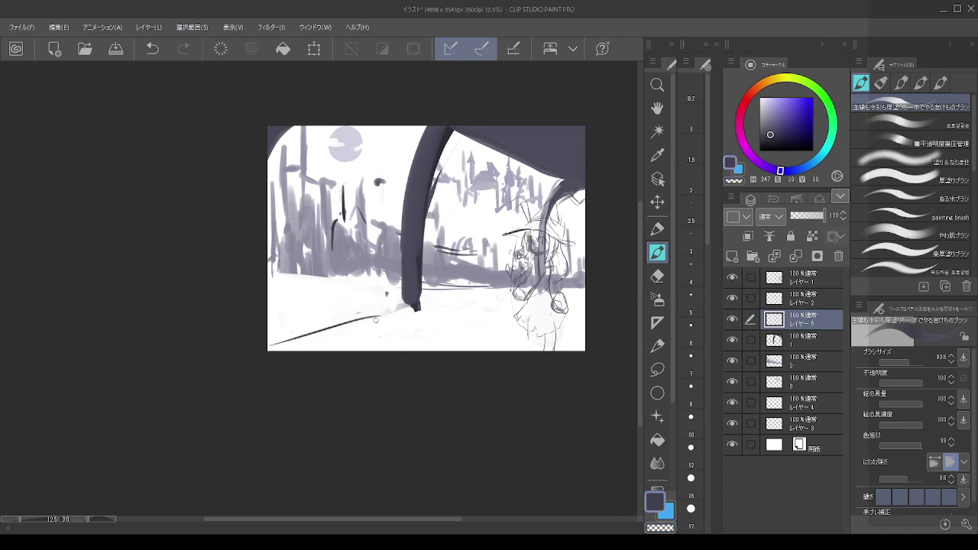
key(ctrl+z)
key(ctrl+z)
key(ctrl+z)
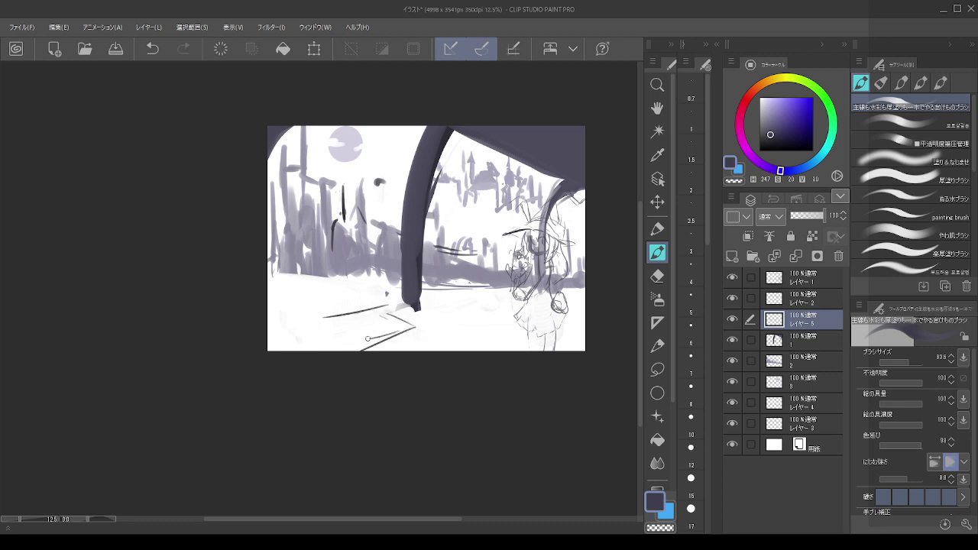
key(ctrl+z)
key(ctrl+z)
key(ctrl+z)
drag(415, 313, 357, 339)
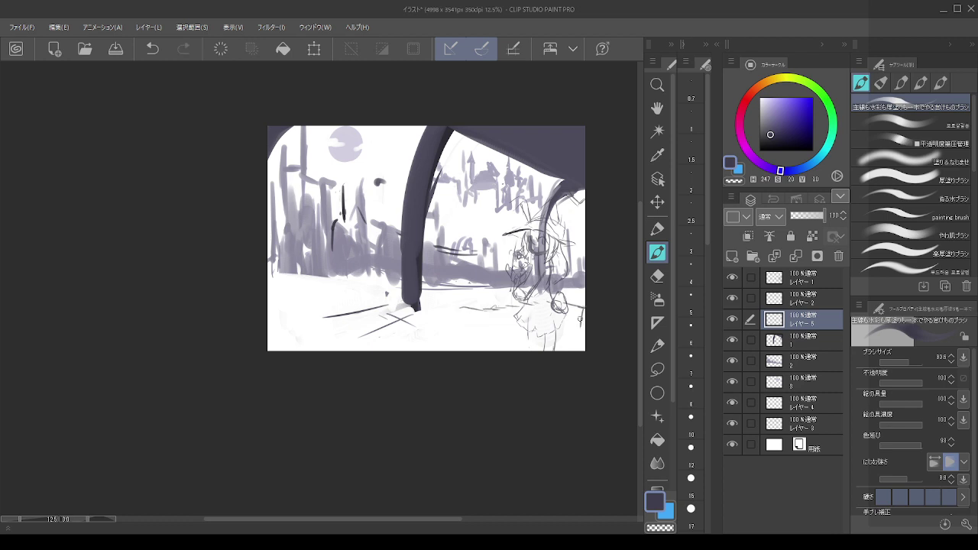
- Sketch more perspective lines across the foreground, beneath the witch, right of the central arch and out to the canvas's left edge
drag(561, 301, 538, 349)
key(ctrl+z)
key(ctrl+z)
key(ctrl+z)
drag(576, 307, 563, 351)
drag(428, 327, 458, 351)
drag(342, 319, 249, 342)
drag(309, 328, 267, 340)
drag(335, 314, 267, 329)
drag(350, 341, 324, 347)
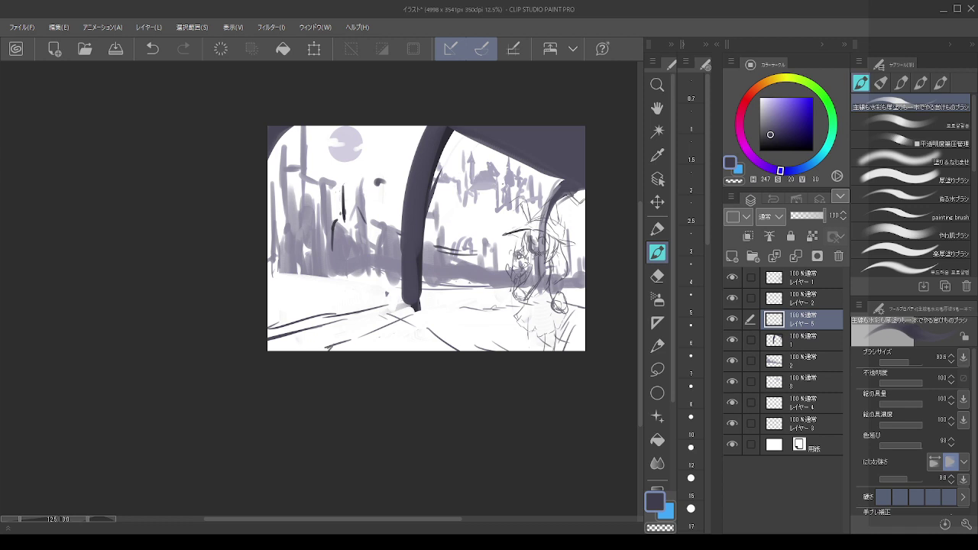
- Check レイヤー 1 by switching its visibility off and on, and make it the active layer for work on the witch
click(798, 299)
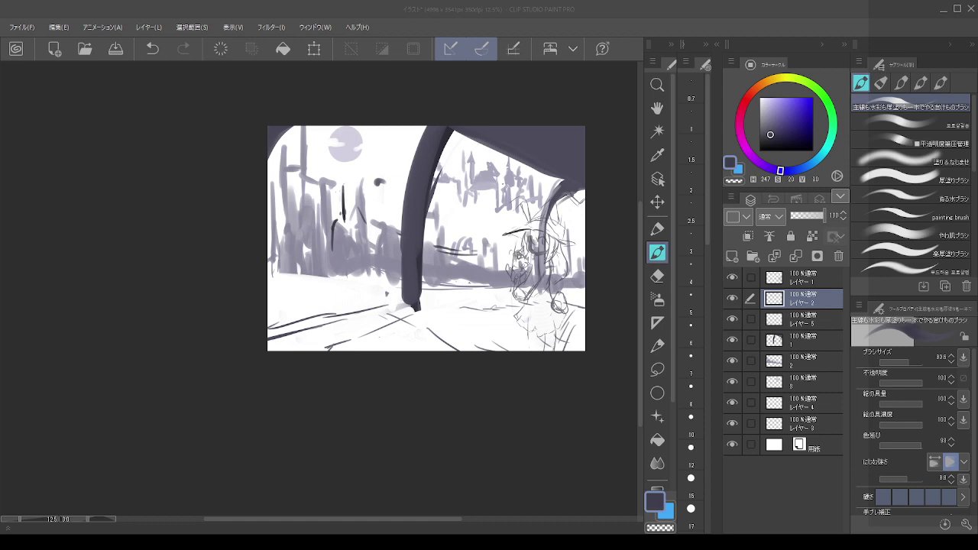
click(810, 319)
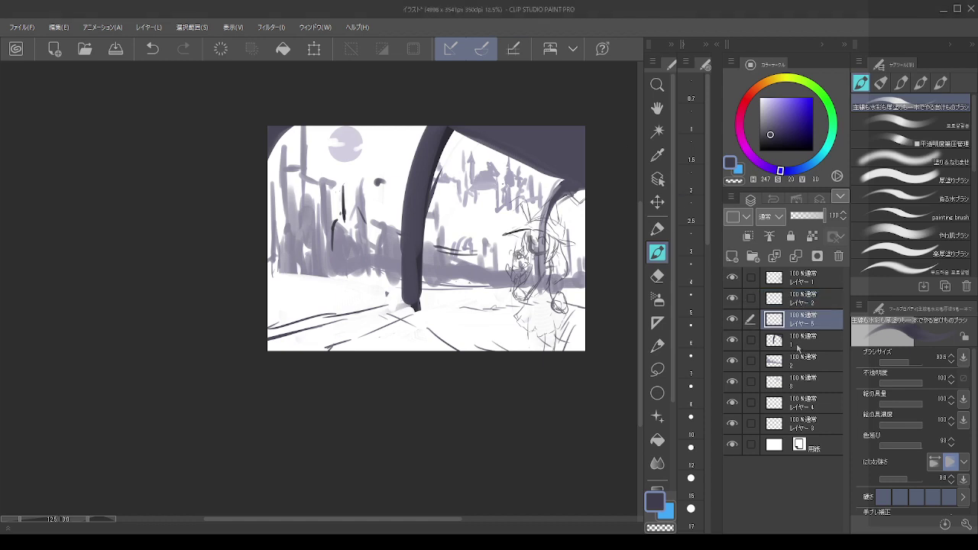
click(792, 301)
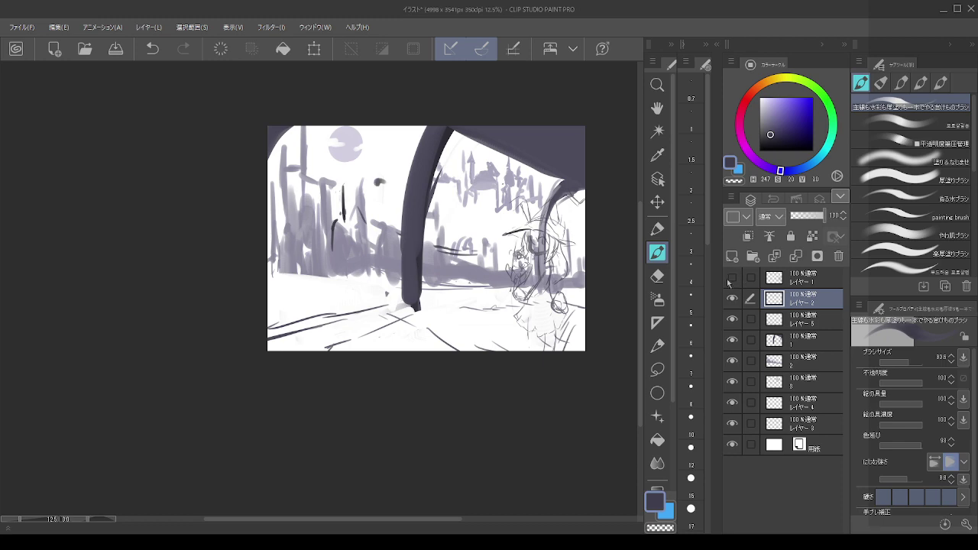
click(731, 278)
click(731, 278)
click(810, 277)
scroll(554, 247, up, 2)
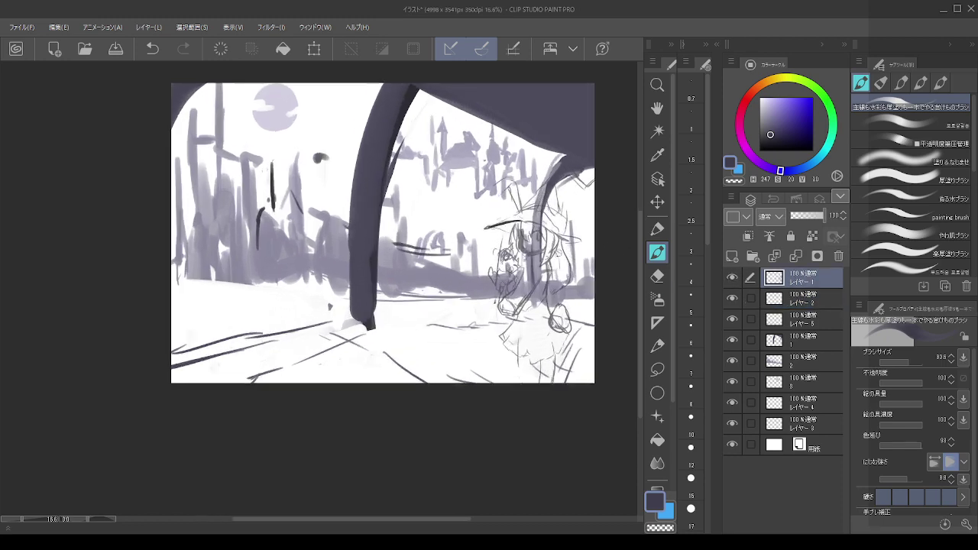
scroll(550, 243, up, 2)
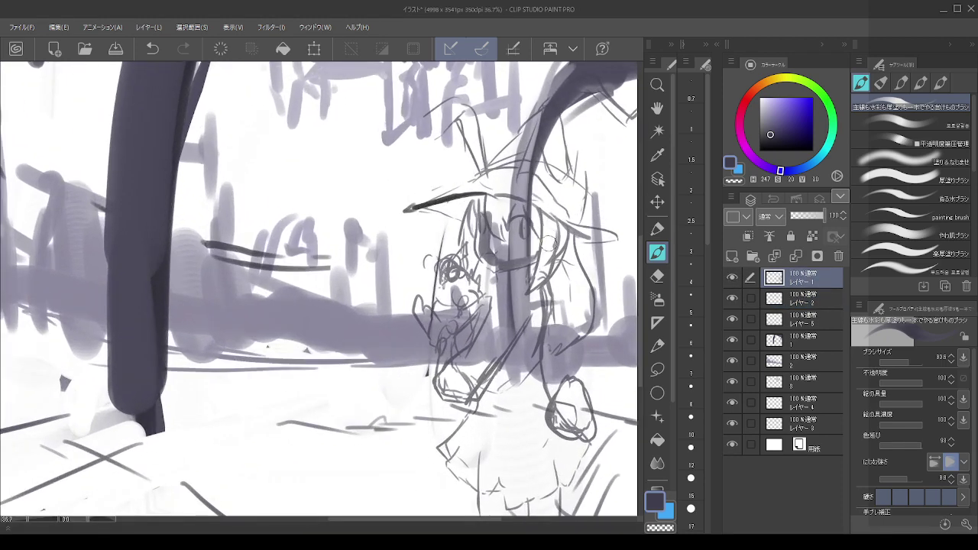
- Try to erase the dark strokes crossing the witch's face on レイヤー 1
key(c)
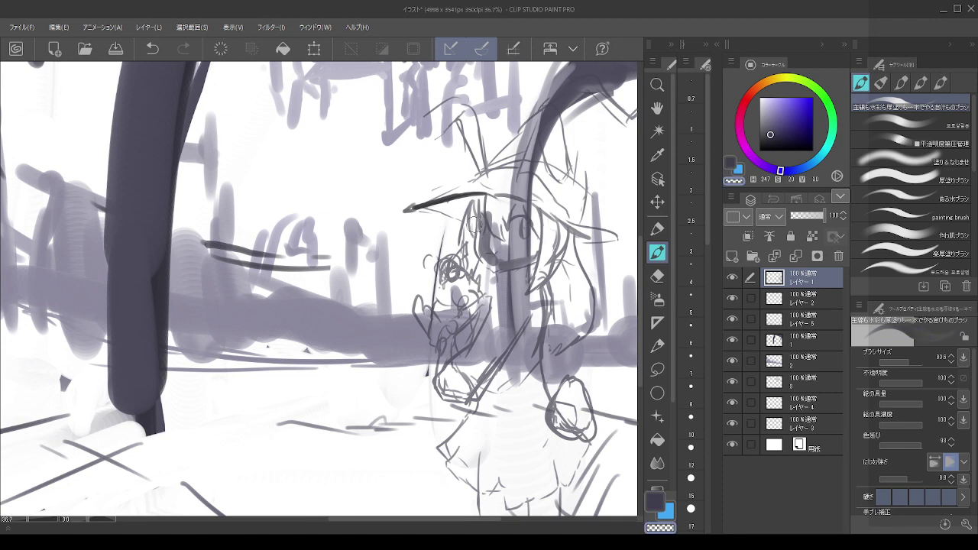
key(ctrl+z)
drag(489, 213, 494, 255)
key(ctrl+z)
key(ctrl+z)
- Add a raster layer above レイヤー 1 and ready a smaller brush in a darker grey-violet
click(732, 256)
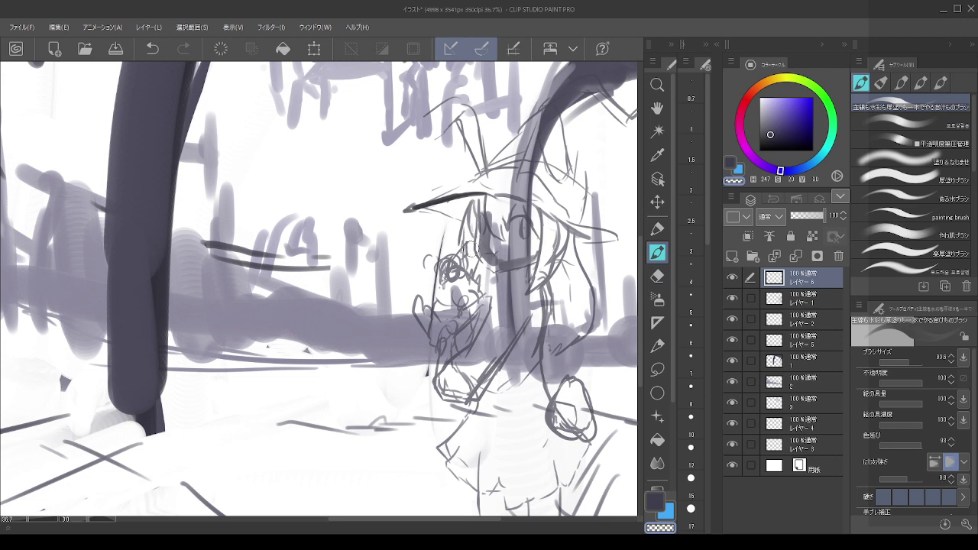
key(ctrl+z)
click(771, 136)
key(bracketleft)
key(bracketleft)
key(bracketleft)
key(bracketleft)
key(bracketleft)
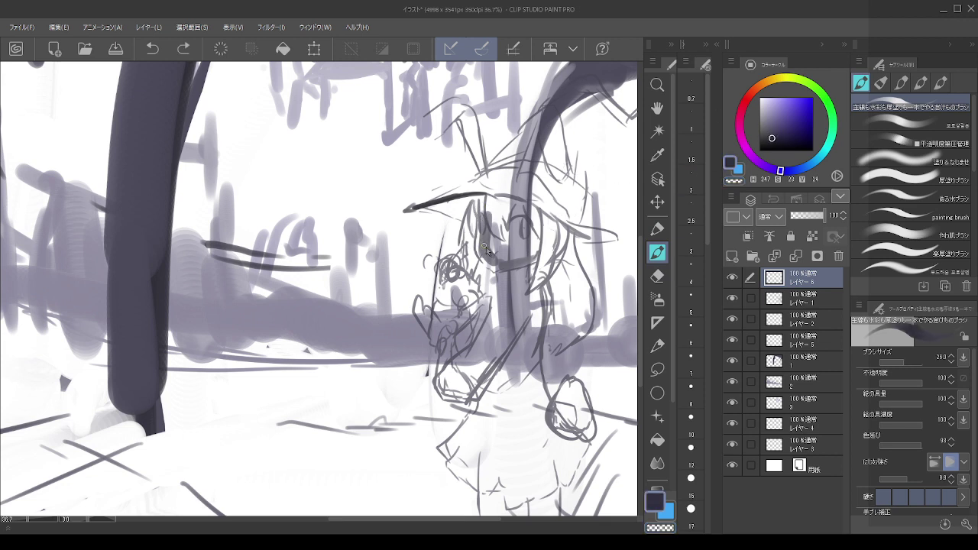
key(bracketright)
key(bracketright)
- Try to outline the witch's cheek and jaw in dark grey-violet on the new layer
key(ctrl+z)
key(c)
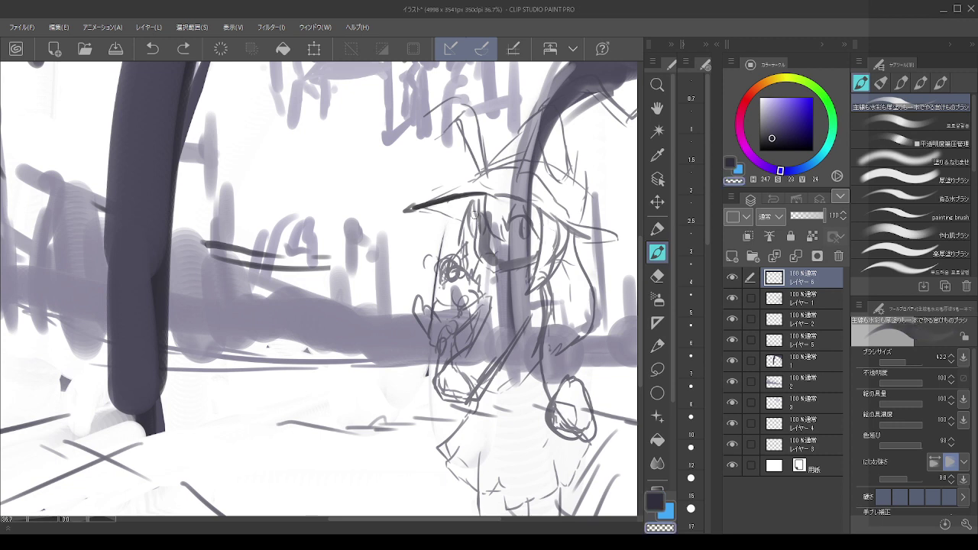
key(ctrl+z)
key(c)
mouse_move(476, 214)
mouse_down()
mouse_move(483, 264)
mouse_move(476, 240)
mouse_move(494, 271)
mouse_move(489, 265)
mouse_move(527, 265)
mouse_up()
key(ctrl+z)
key(ctrl+z)
key(ctrl+z)
key(ctrl+z)
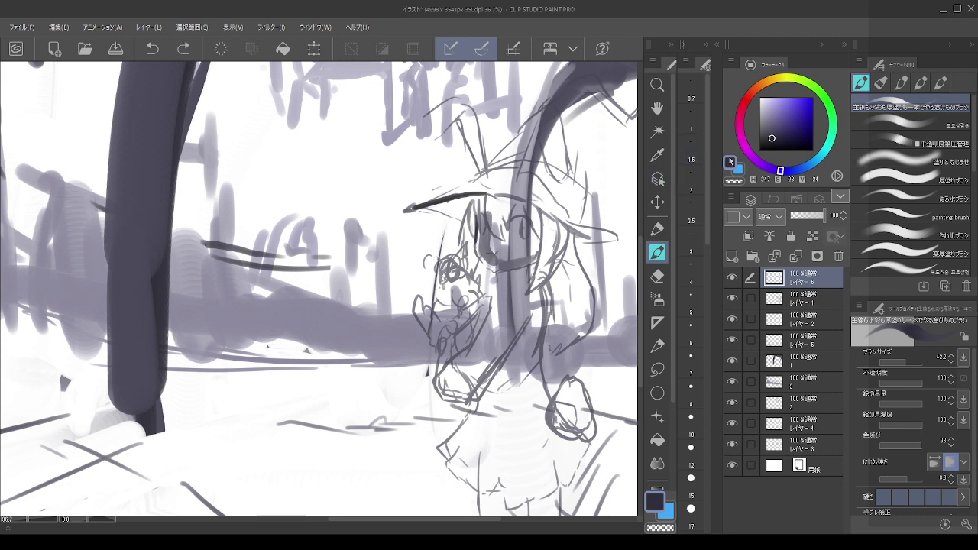
- Retrace the left edge of the witch's face on the new layer in a lighter grey-violet
click(778, 130)
click(771, 125)
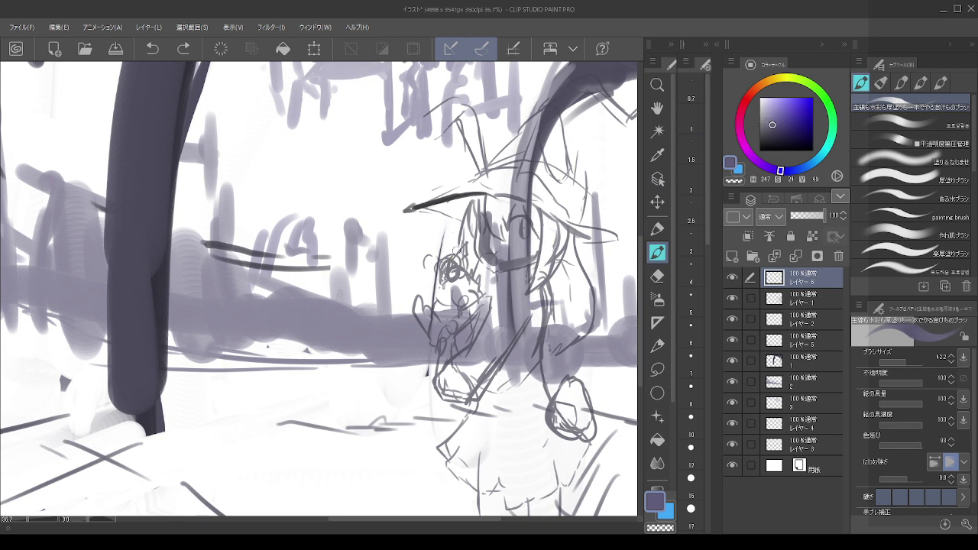
drag(476, 226, 493, 269)
key(ctrl+z)
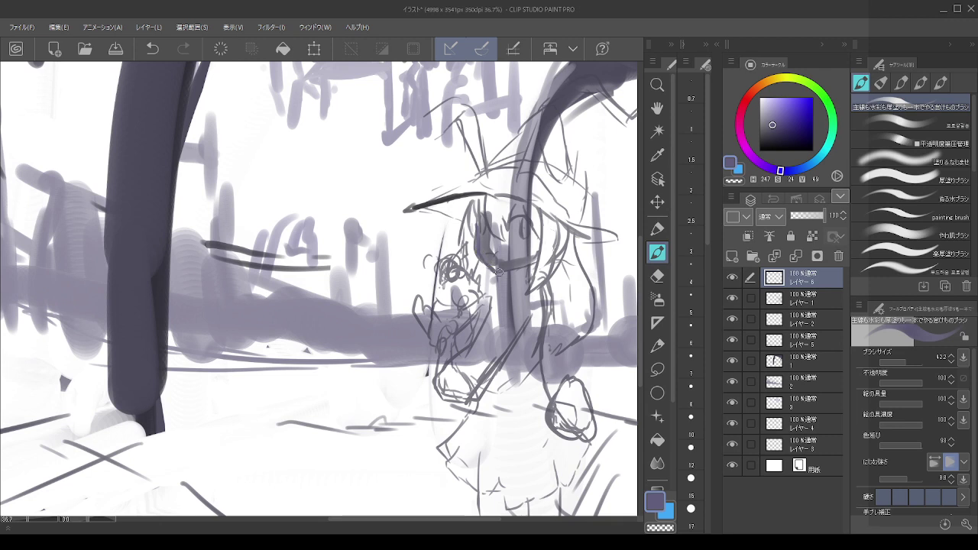
key(ctrl+z)
- Try deleting レイヤー 1 with the witch sketch, and undo the deletion
click(801, 298)
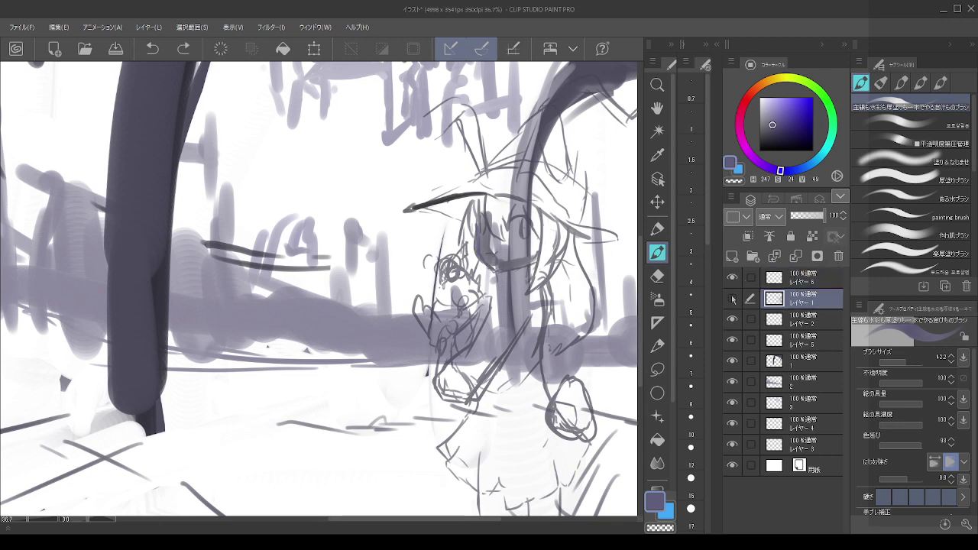
click(732, 298)
click(732, 298)
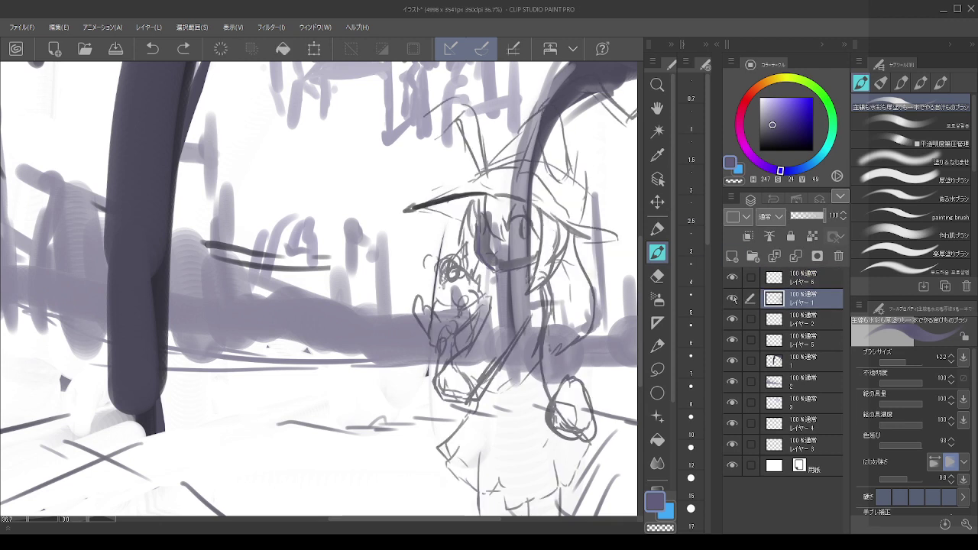
click(838, 256)
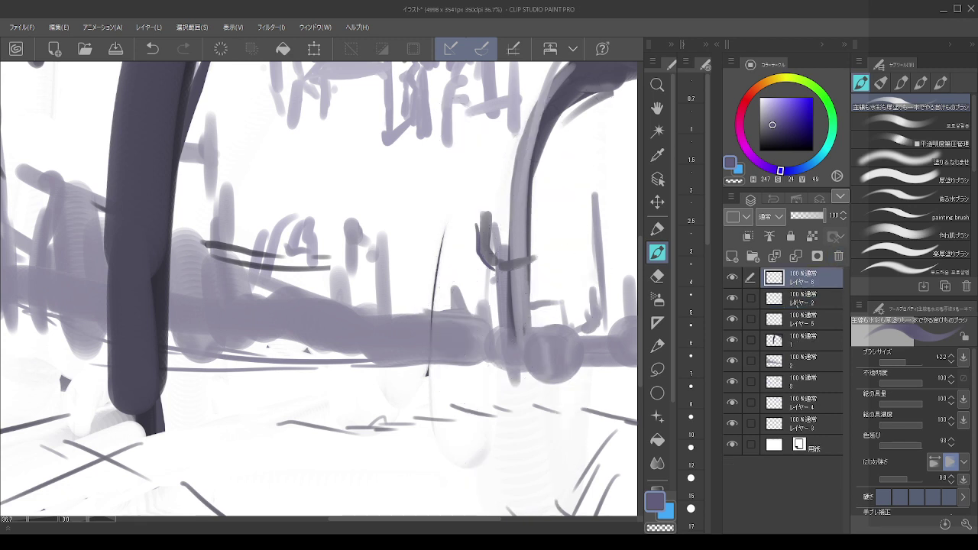
key(ctrl+z)
- Hide レイヤー 1 and toggle the surrounding layers to find which one holds the stray strokes at the witch's face
click(732, 299)
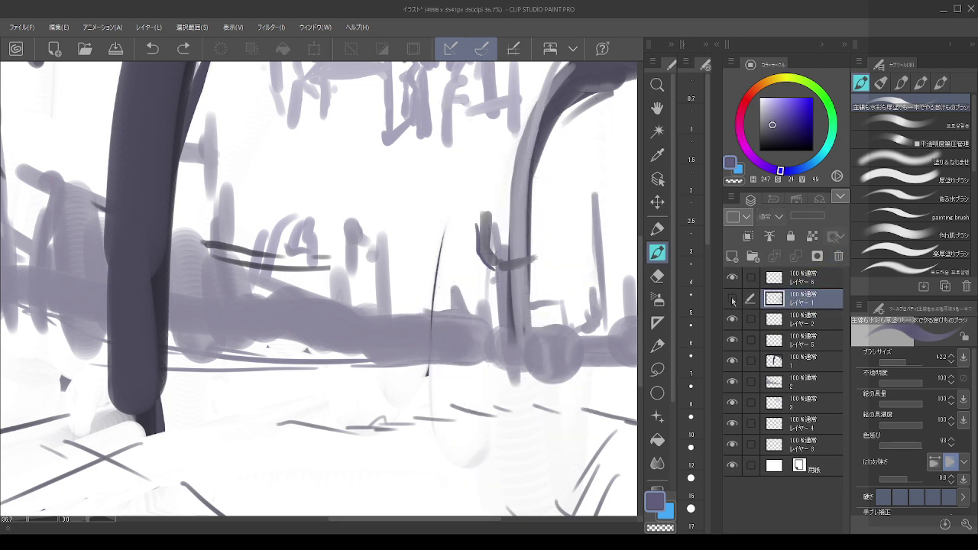
click(732, 298)
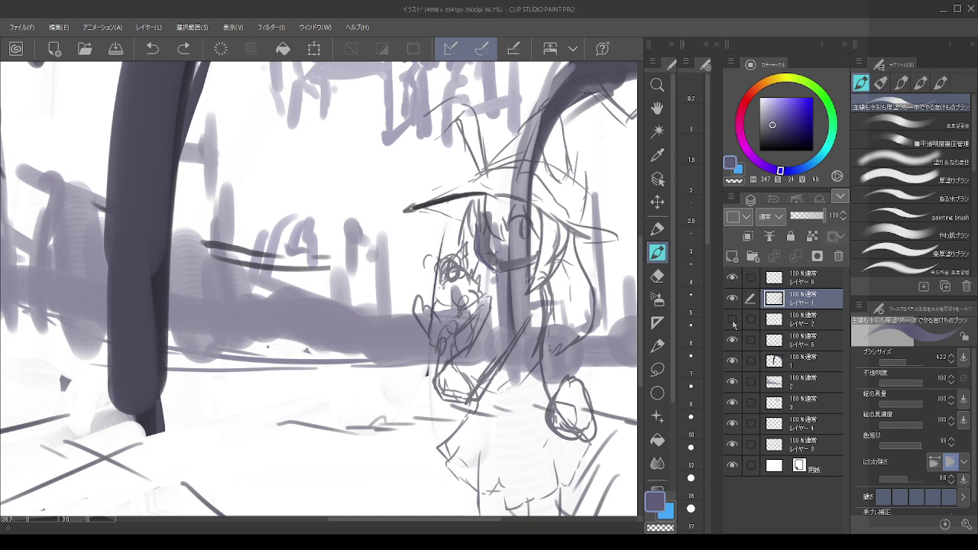
click(732, 278)
click(732, 278)
click(731, 299)
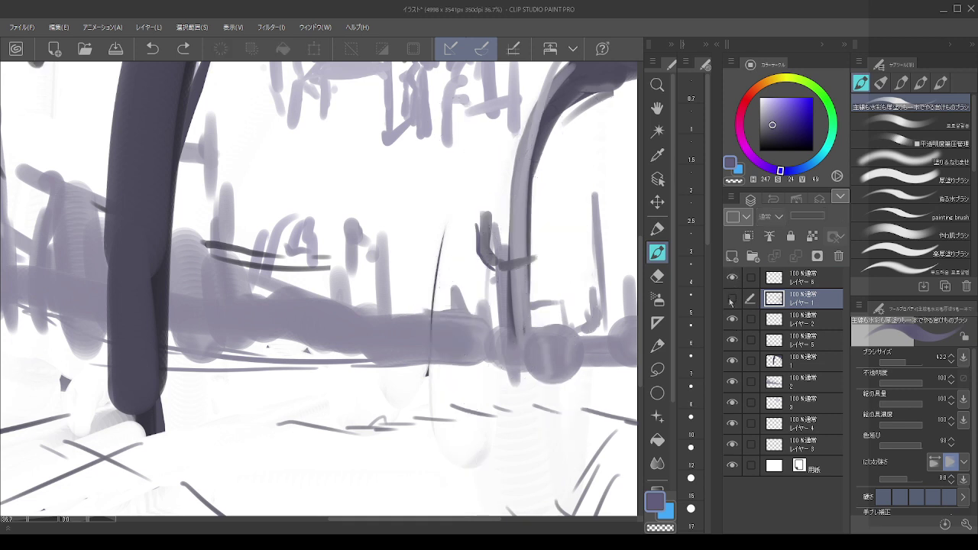
click(732, 340)
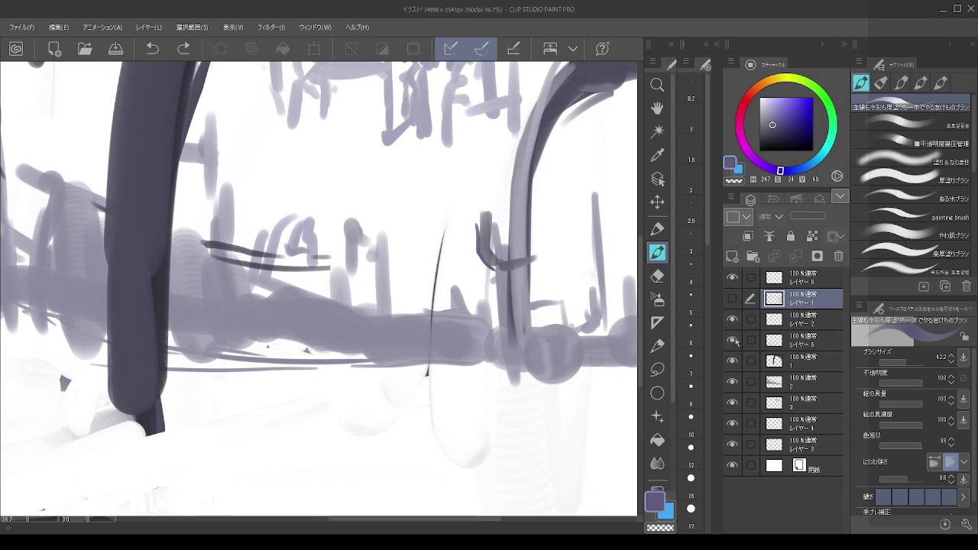
click(732, 340)
click(732, 319)
click(732, 319)
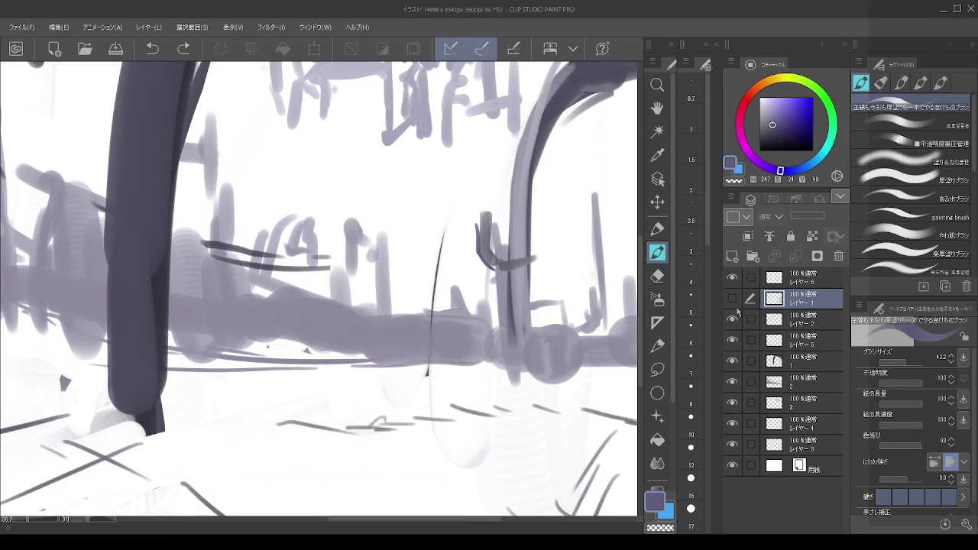
click(732, 361)
click(732, 361)
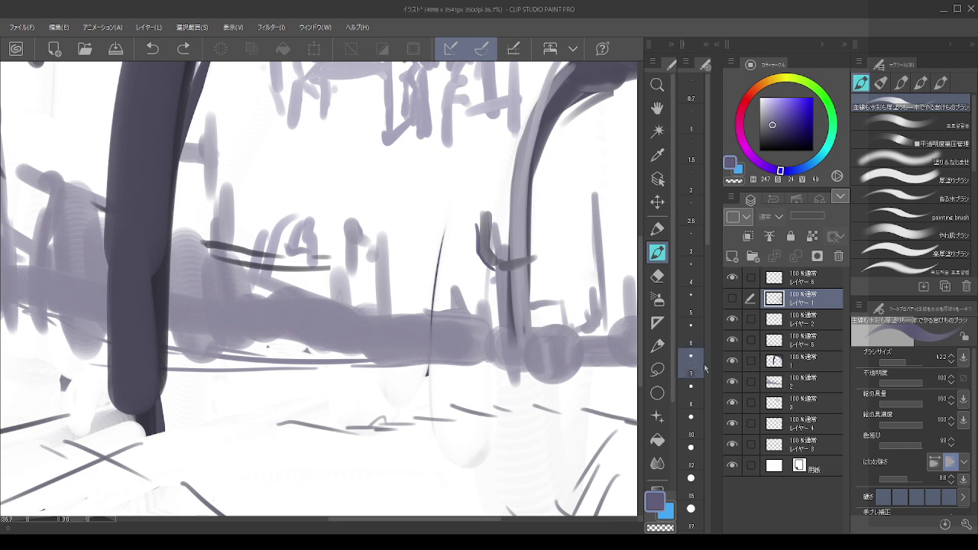
- Erase the stray strokes beside the right arch on layer 1 and repaint its shaft with the sampled light grey-violet
click(790, 356)
key(c)
mouse_move(487, 213)
mouse_down()
mouse_move(477, 247)
mouse_move(485, 207)
mouse_move(487, 254)
mouse_move(525, 258)
mouse_up()
alt+click(518, 264)
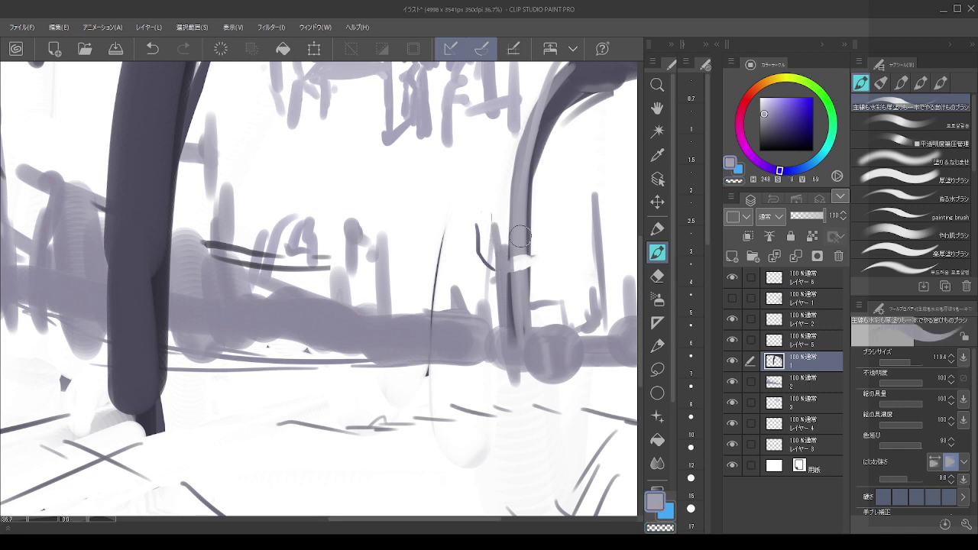
drag(521, 291, 513, 273)
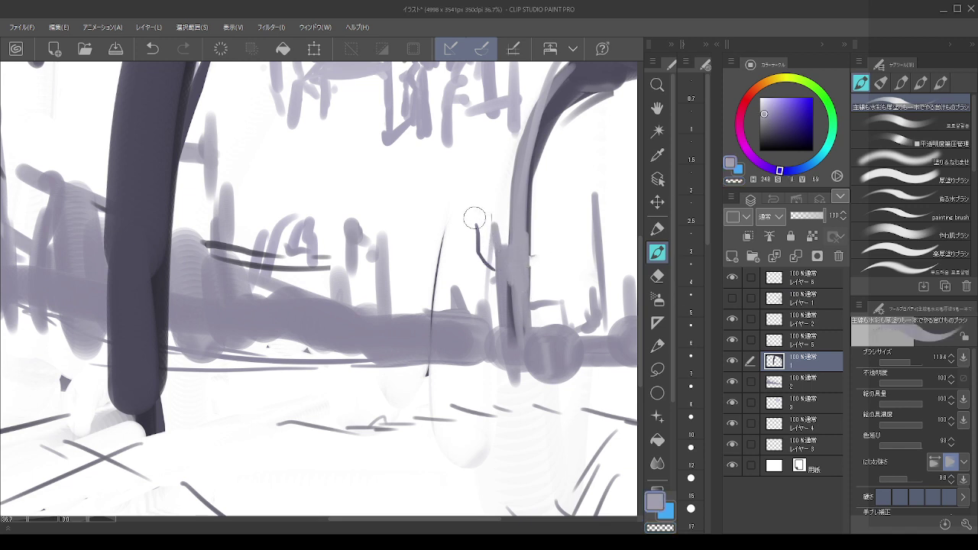
- Try to remove the remaining dark curve beside the right arch on layer 1, レイヤー 5 and レイヤー 2
drag(475, 218, 474, 238)
key(ctrl+z)
click(789, 341)
key(c)
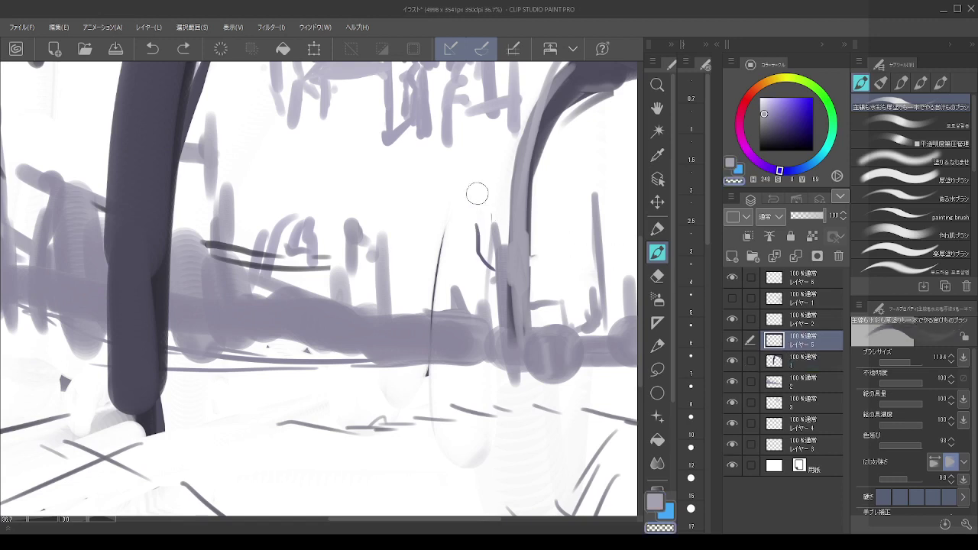
drag(537, 256, 542, 258)
key(alt+])
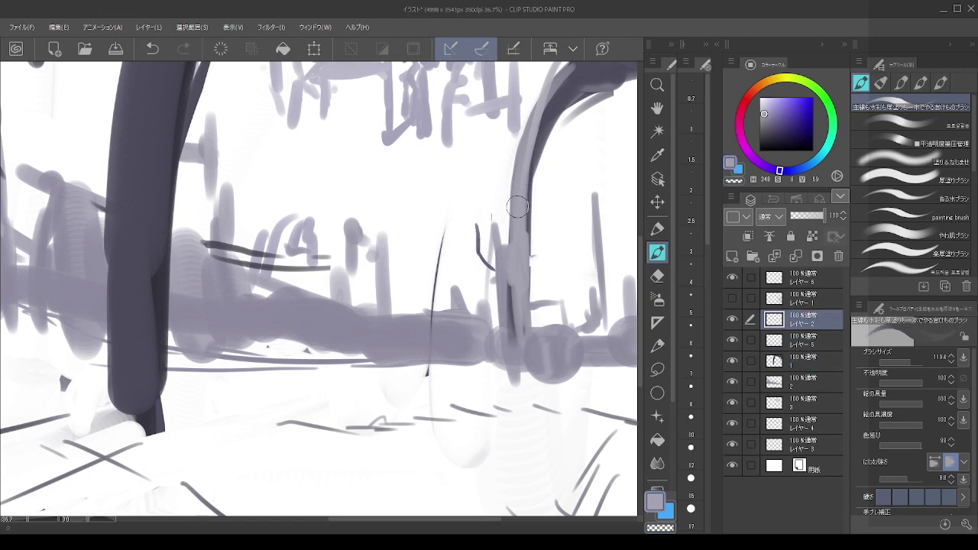
mouse_move(481, 213)
mouse_down()
mouse_move(479, 262)
mouse_move(475, 224)
mouse_up()
key(ctrl+z)
- Toggle レイヤー 6 and go through the neighbouring layers to find which one holds the remaining dark curve
click(802, 361)
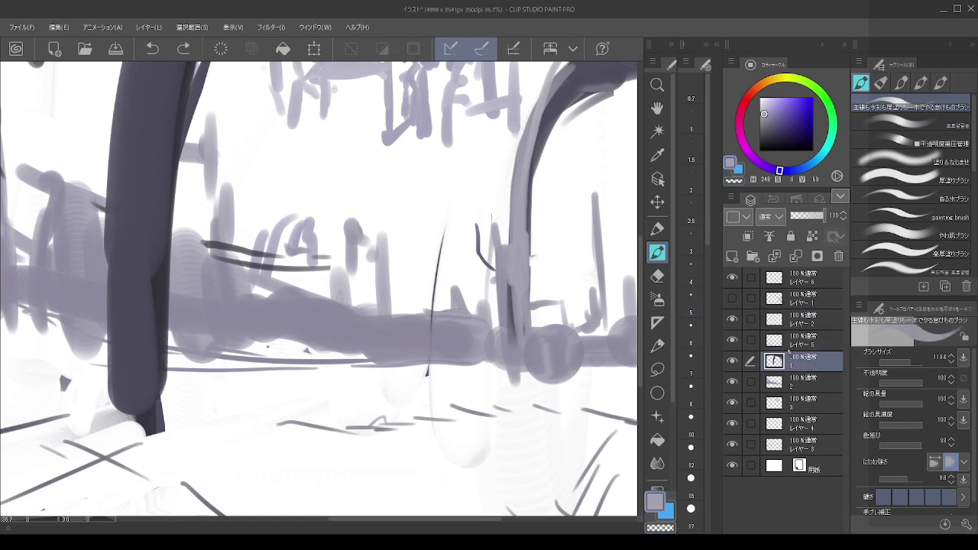
click(797, 319)
click(734, 280)
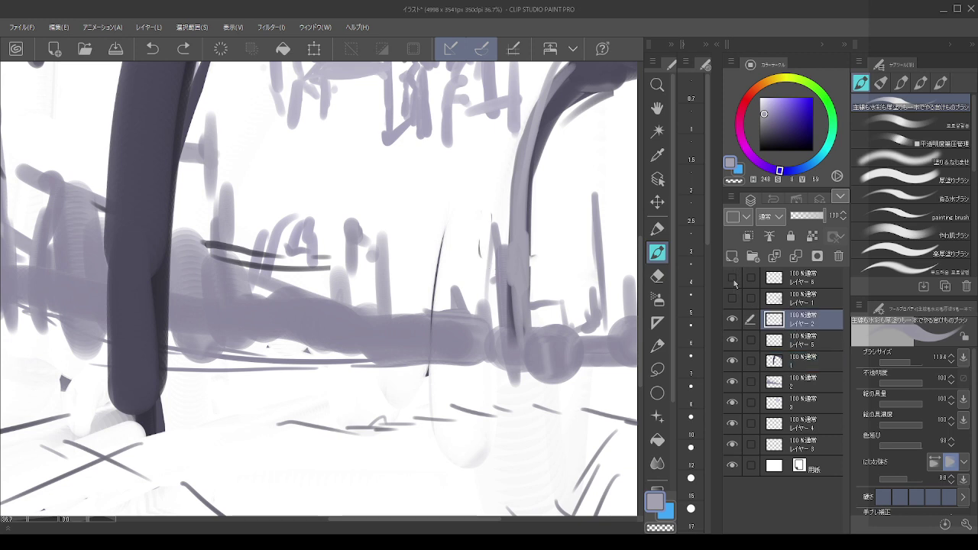
click(733, 279)
click(791, 281)
click(794, 302)
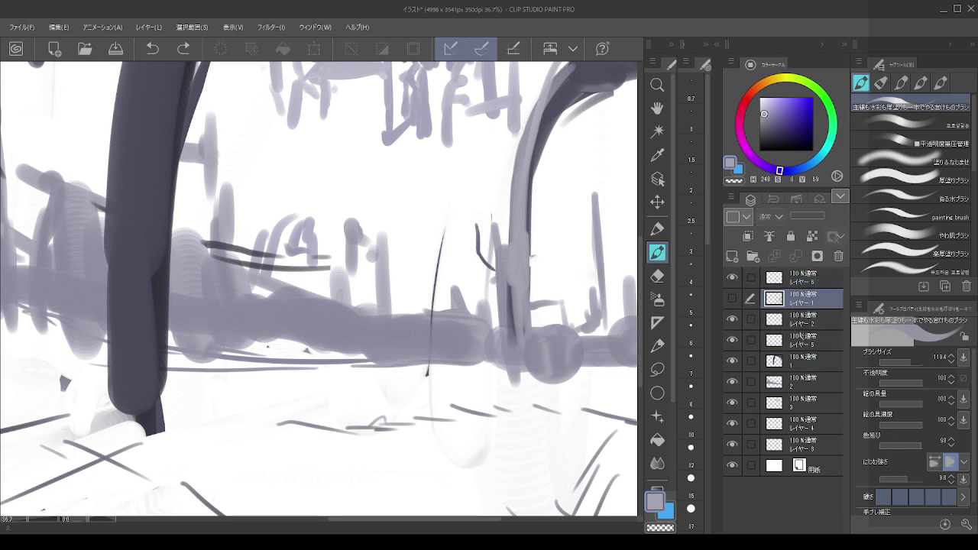
- Try deleting レイヤー 1, レイヤー 2 and レイヤー 5 together, undo it, and check レイヤー 1 by toggling its visibility
ctrl+click(799, 339)
ctrl+click(799, 316)
click(840, 258)
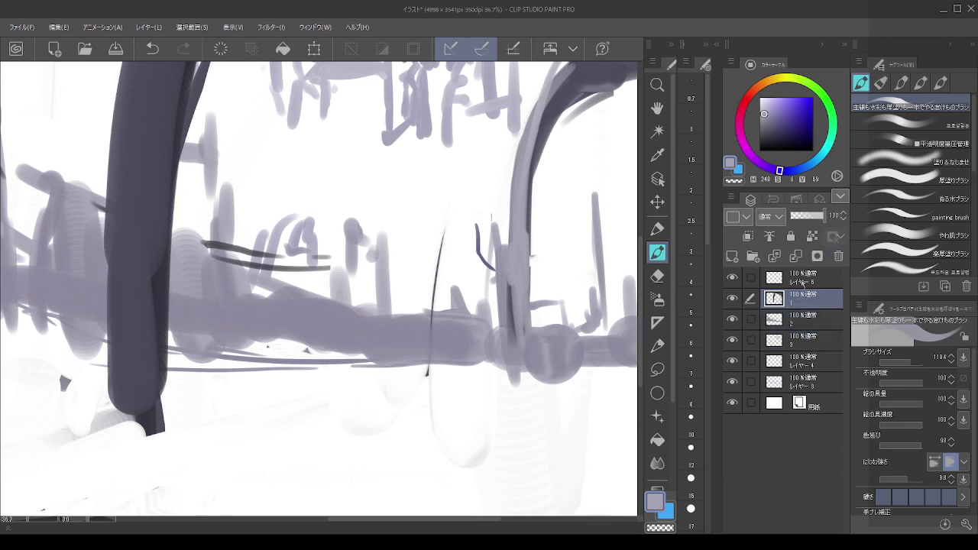
click(796, 281)
scroll(502, 282, down, 1)
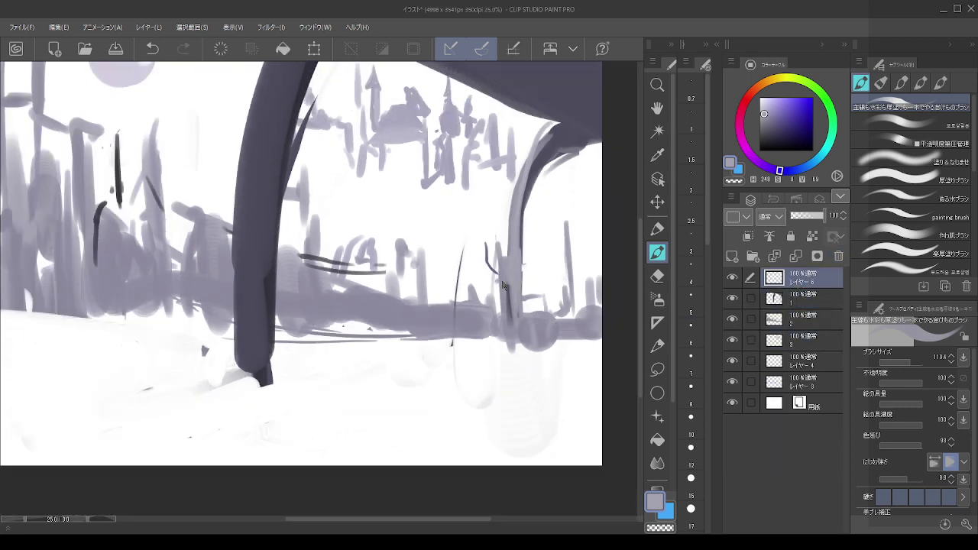
key(ctrl+z)
click(732, 298)
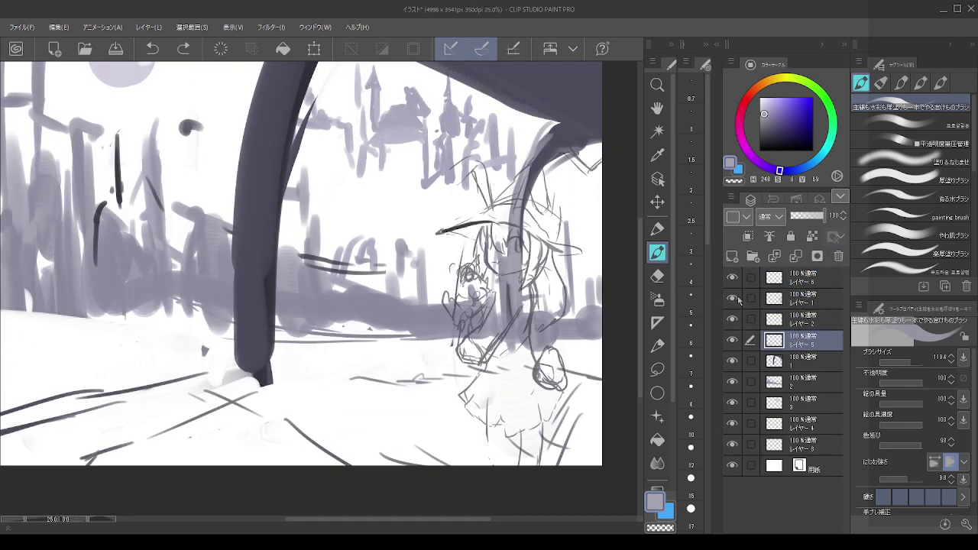
click(736, 300)
- Delete the three layers from レイヤー 1 to レイヤー 5 as a test, inspect the remaining strokes and undo the deletion
click(802, 298)
shift+click(802, 340)
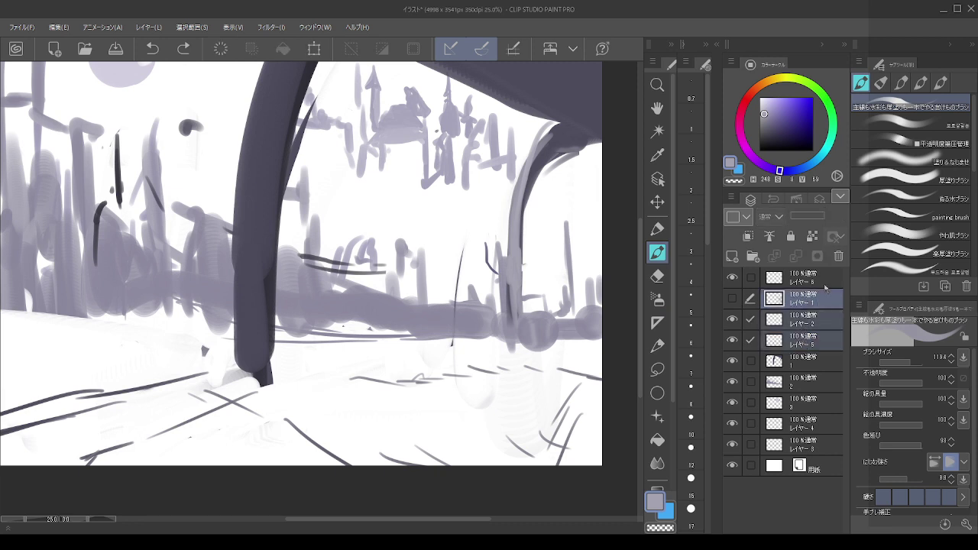
click(838, 257)
click(730, 279)
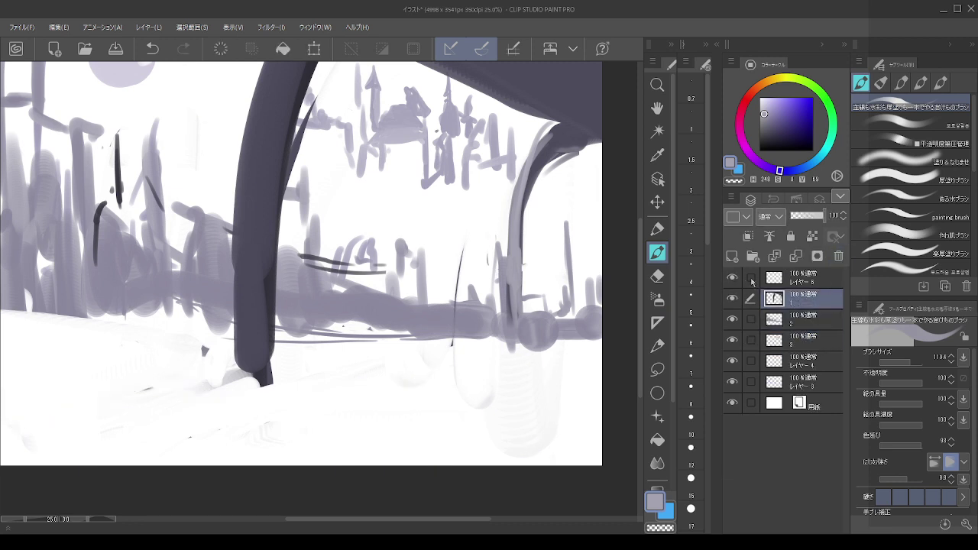
click(795, 281)
scroll(537, 227, up, 2)
scroll(510, 259, down, 3)
key(alt)
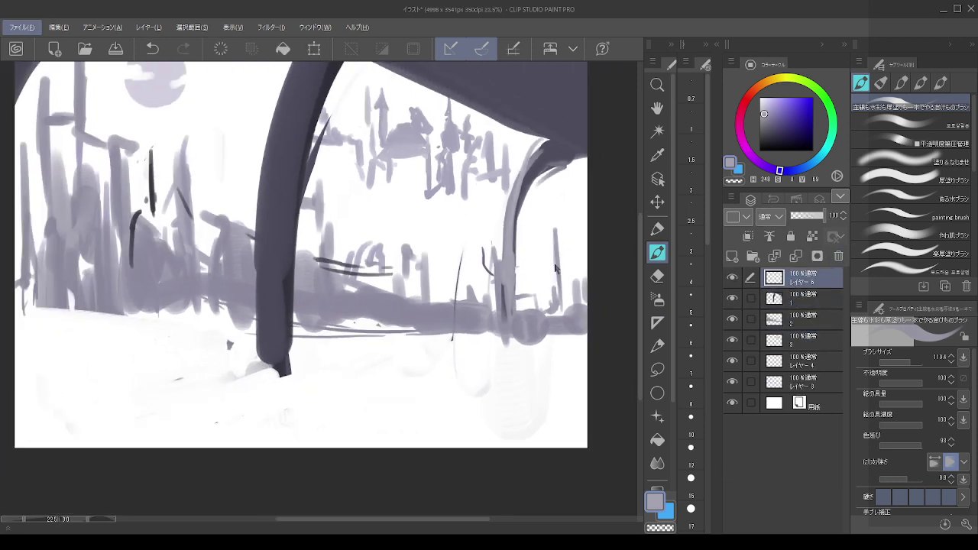
key(ctrl+z)
- Show レイヤー 1 at 40% opacity and delete レイヤー 2
click(733, 302)
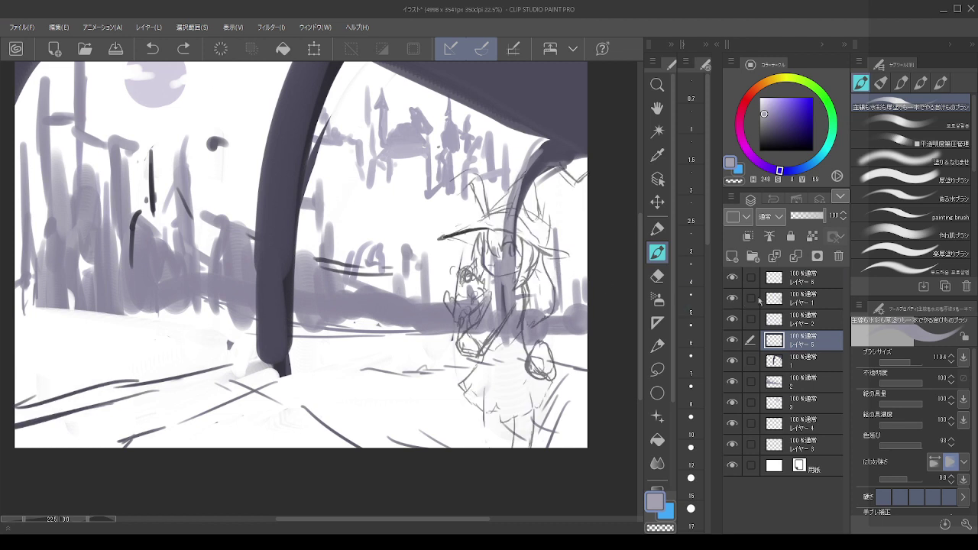
click(803, 300)
drag(806, 219, 794, 217)
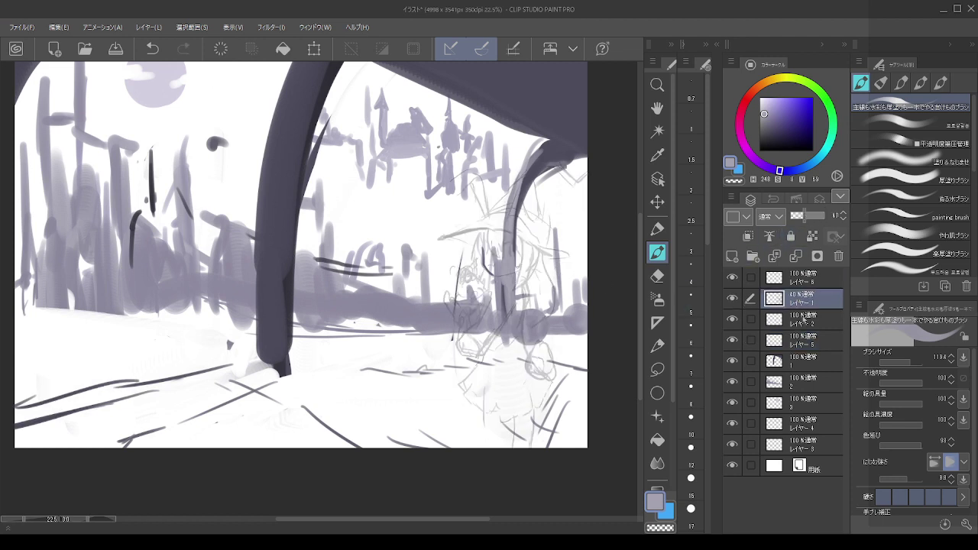
click(803, 324)
click(839, 257)
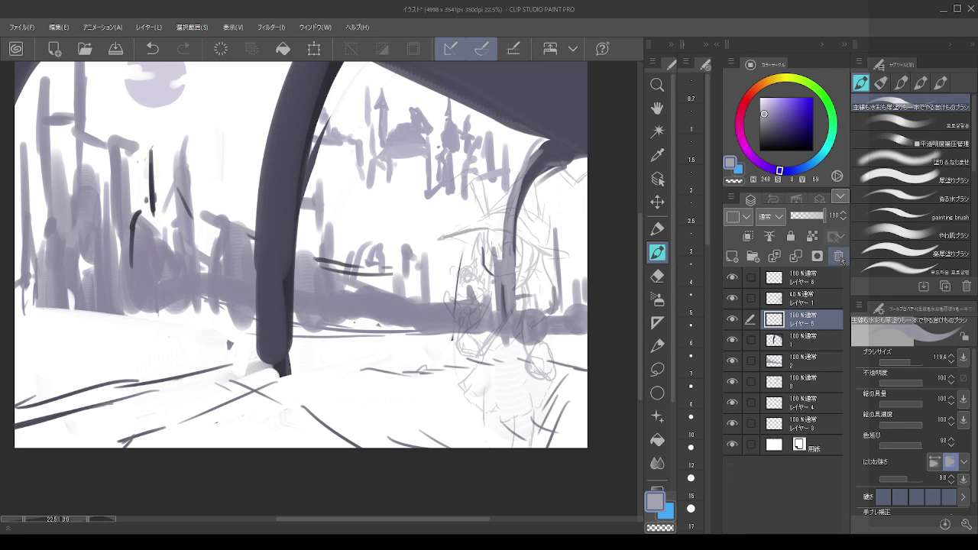
click(839, 257)
key(ctrl+z)
- On レイヤー 6, sample the dark violet of the curve at the witch's face and paint over the curve
click(782, 276)
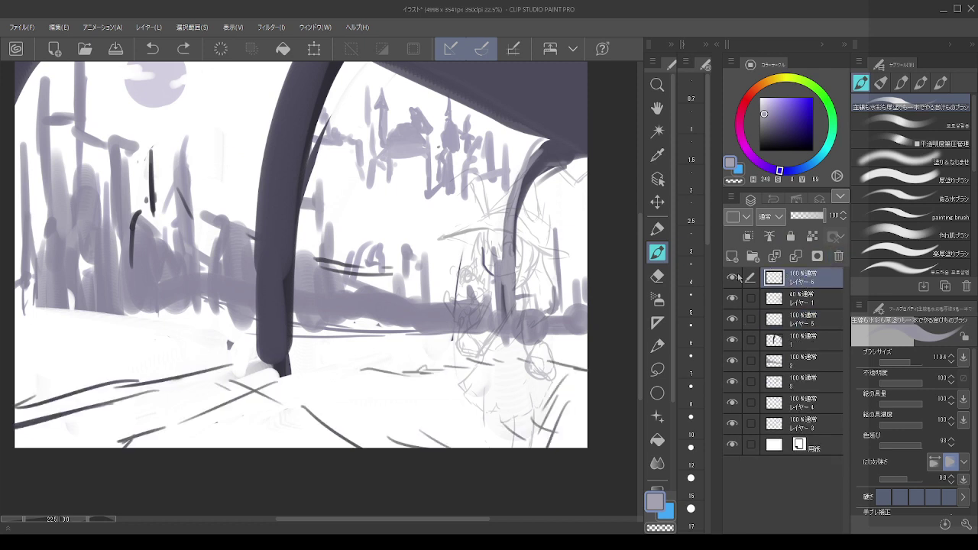
click(735, 278)
click(735, 277)
scroll(518, 260, up, 5)
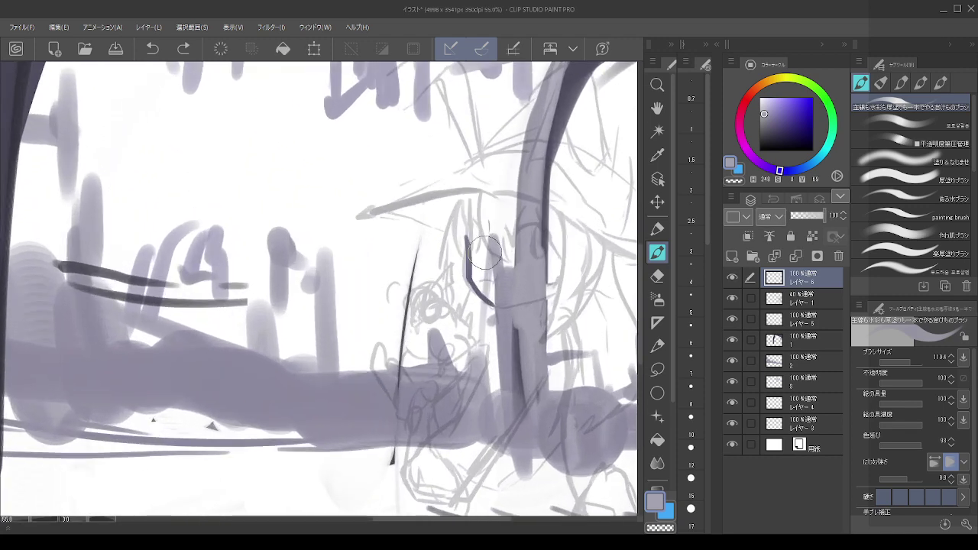
scroll(484, 250, up, 1)
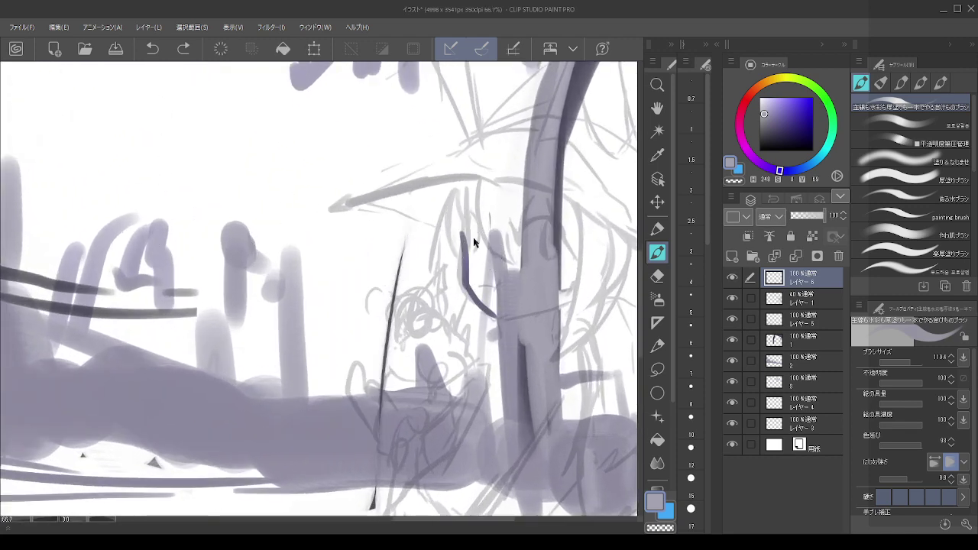
alt+click(467, 263)
drag(472, 236, 461, 238)
drag(474, 286, 504, 318)
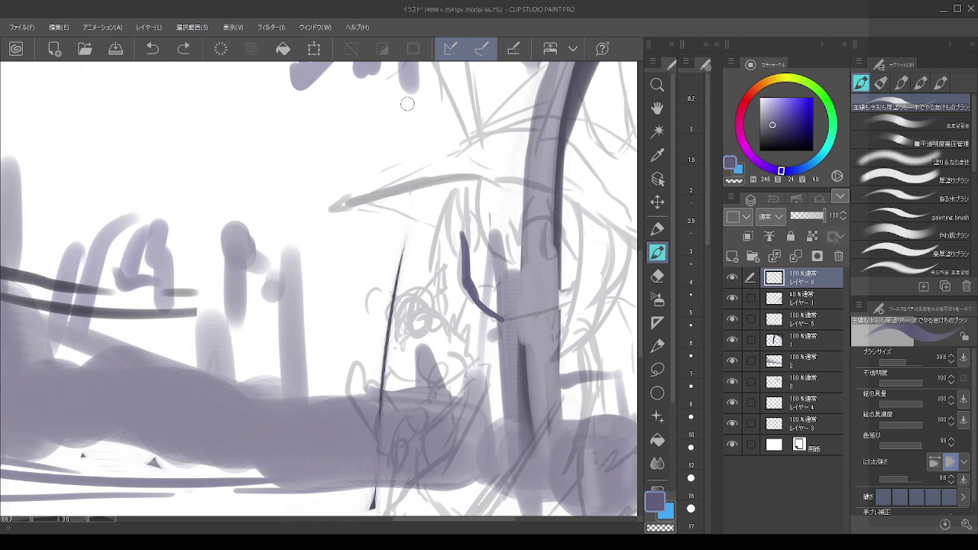
key(ctrl+z)
- Thin the face curve on レイヤー 6 by erasing along its edge with transparent colour
key(c)
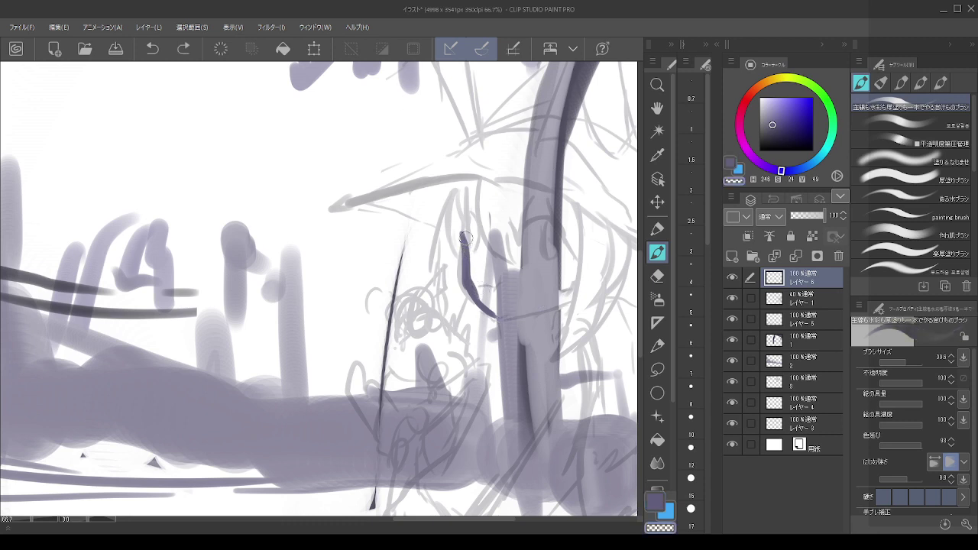
drag(467, 238, 473, 276)
key(ctrl+z)
mouse_move(467, 236)
mouse_down()
mouse_move(478, 288)
mouse_move(492, 301)
mouse_up()
mouse_move(468, 241)
mouse_down()
mouse_move(474, 283)
mouse_move(470, 269)
mouse_move(490, 307)
mouse_move(513, 317)
mouse_move(560, 285)
mouse_up()
key(c)
key(ctrl+z)
key(ctrl+z)
- Draw the witch's jaw line from the curve's lower end up across the right arch's shaft, redoing the stroke until it fits
drag(497, 316, 564, 294)
key(ctrl+z)
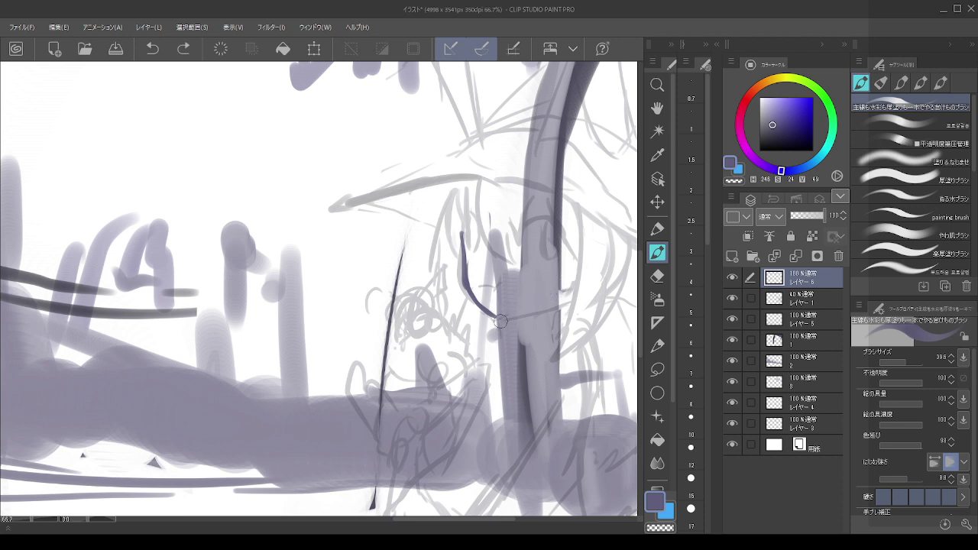
drag(496, 317, 563, 295)
key(ctrl+z)
mouse_move(498, 318)
mouse_down()
mouse_move(564, 284)
mouse_move(527, 305)
mouse_move(551, 291)
mouse_up()
key(ctrl+z)
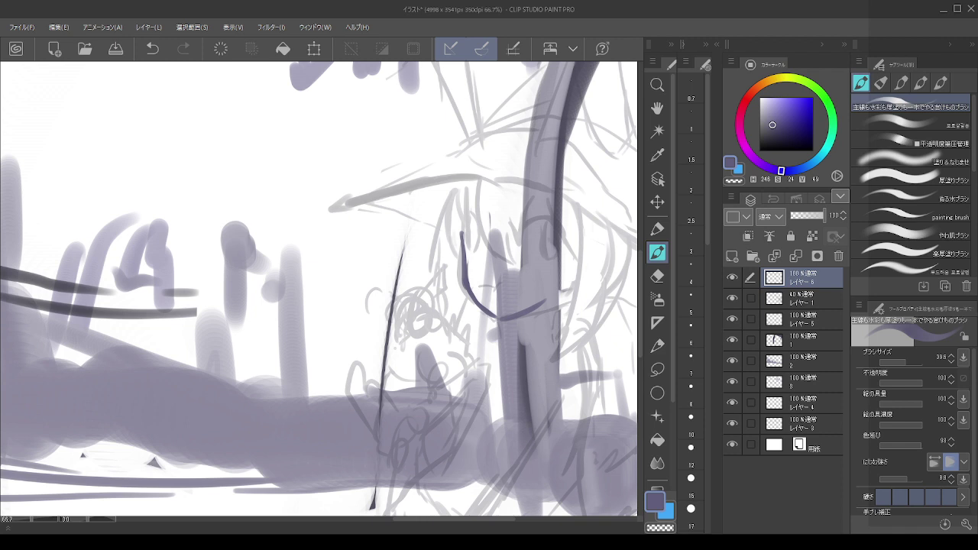
key(ctrl+z)
drag(498, 316, 560, 294)
key(ctrl+z)
key(c)
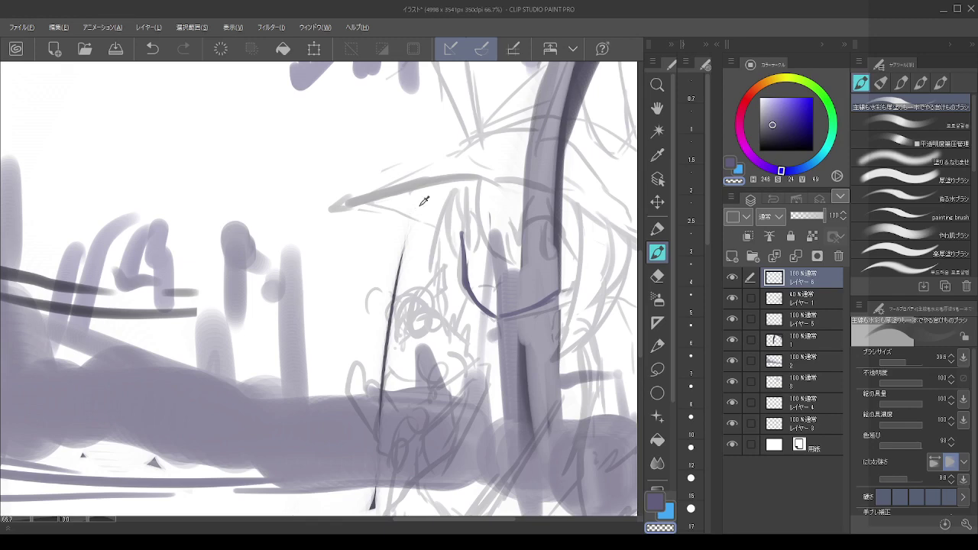
- Delete レイヤー 5 with the old perspective ground lines
key(alt)
scroll(435, 204, down, 5)
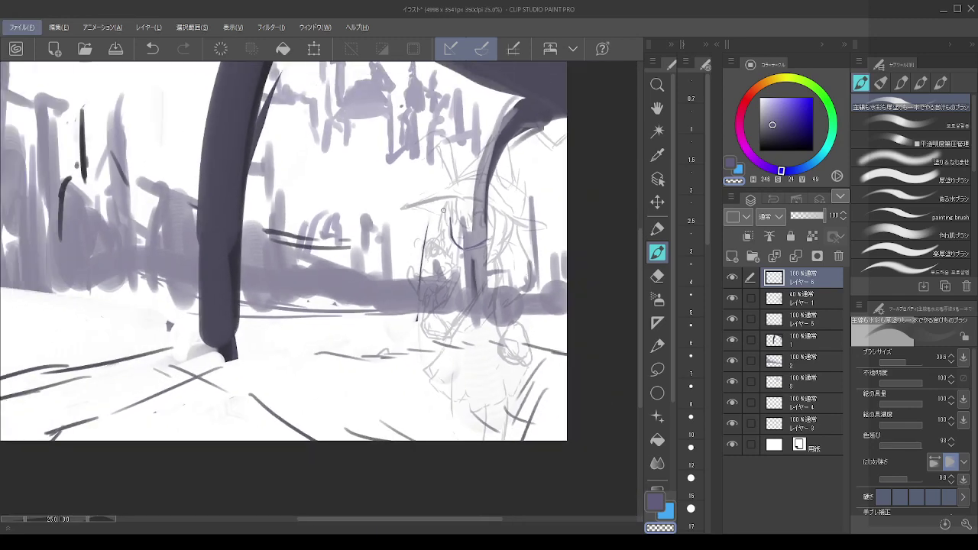
scroll(427, 229, down, 4)
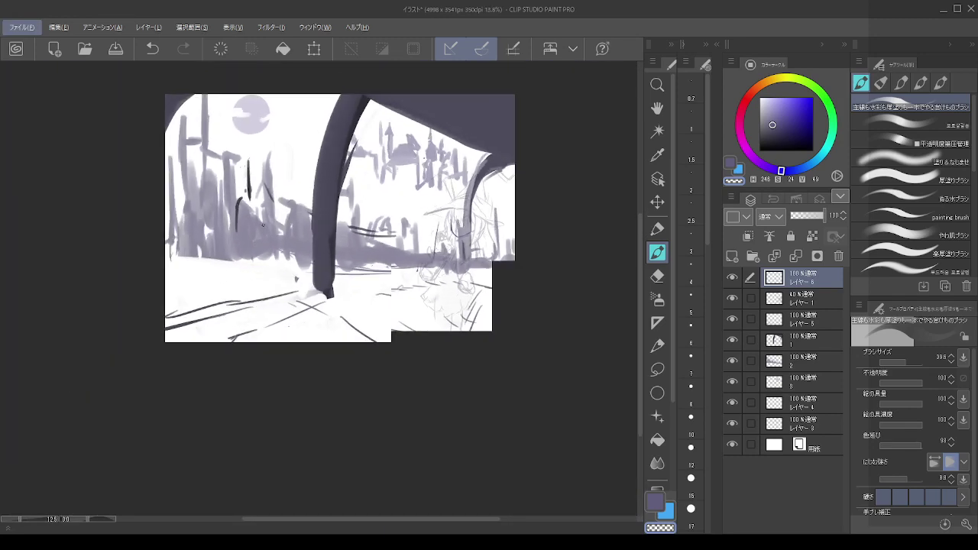
scroll(192, 189, up, 2)
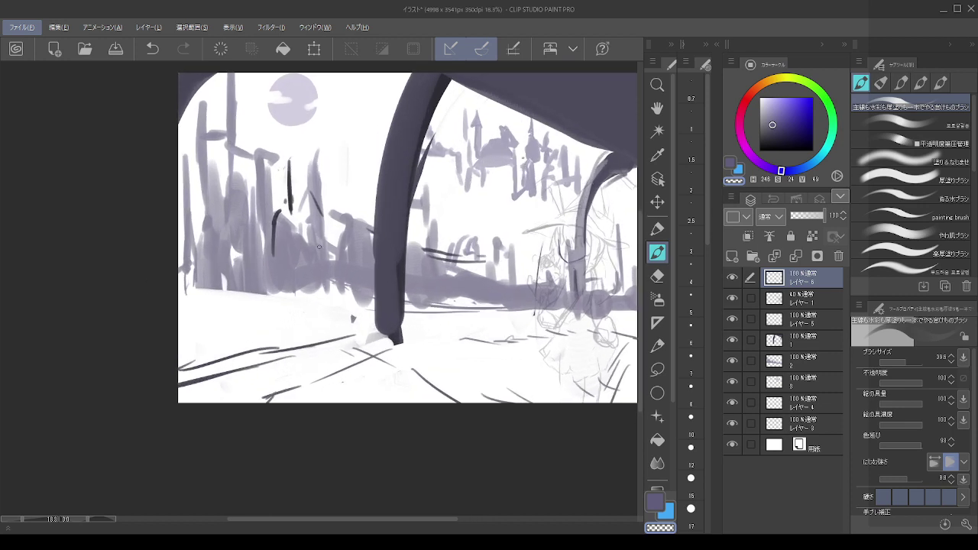
click(312, 245)
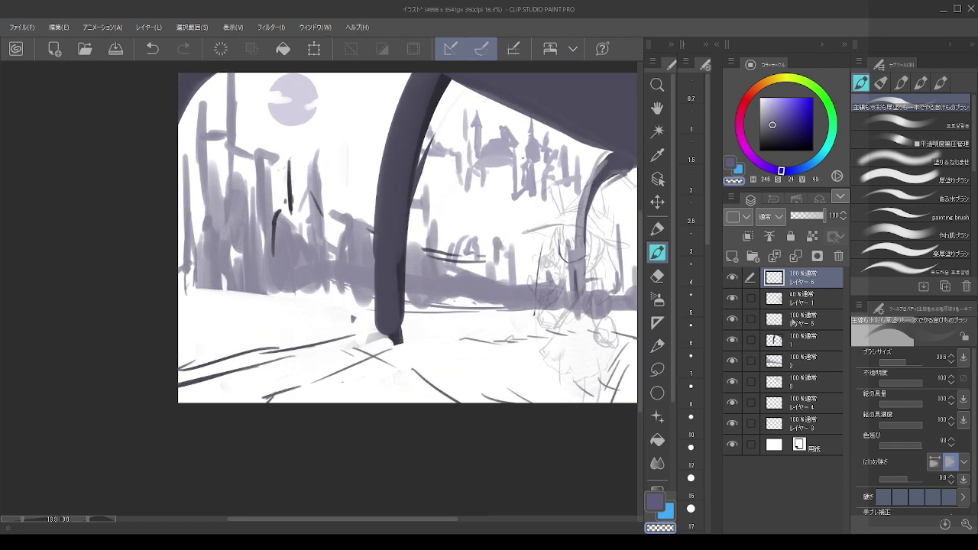
click(791, 321)
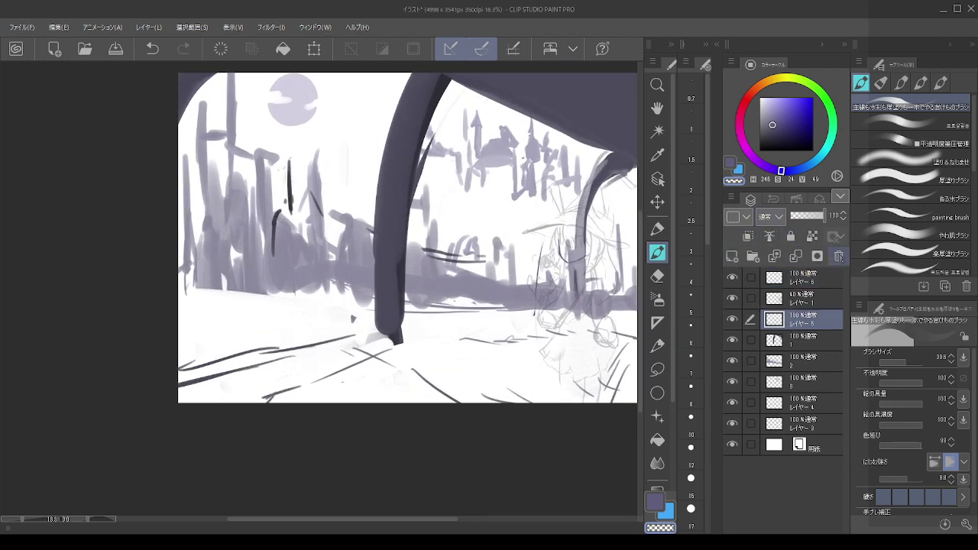
click(838, 256)
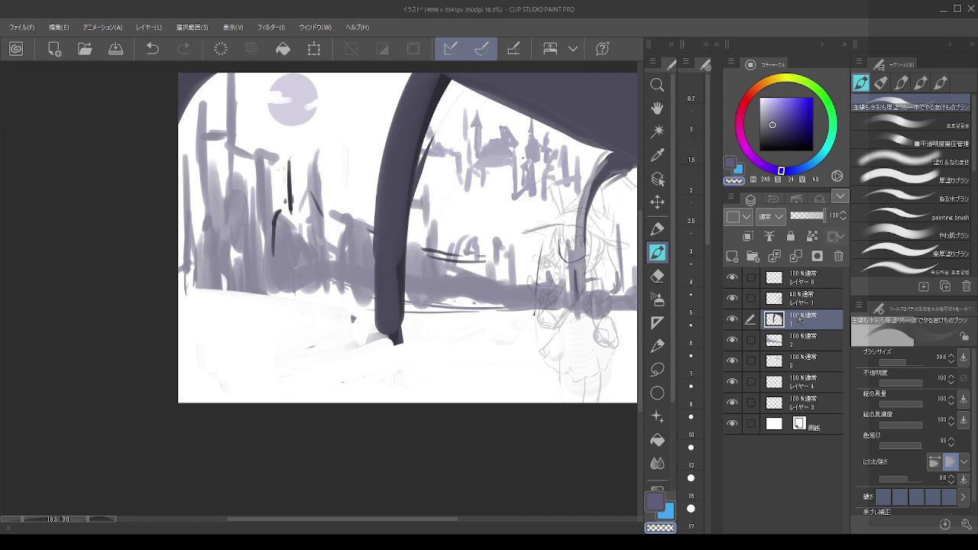
- Create a new layer above layer 1 and draw receding ground lines from the witch's feet toward the lower edge in darker grey-violet
click(732, 256)
click(773, 121)
click(770, 131)
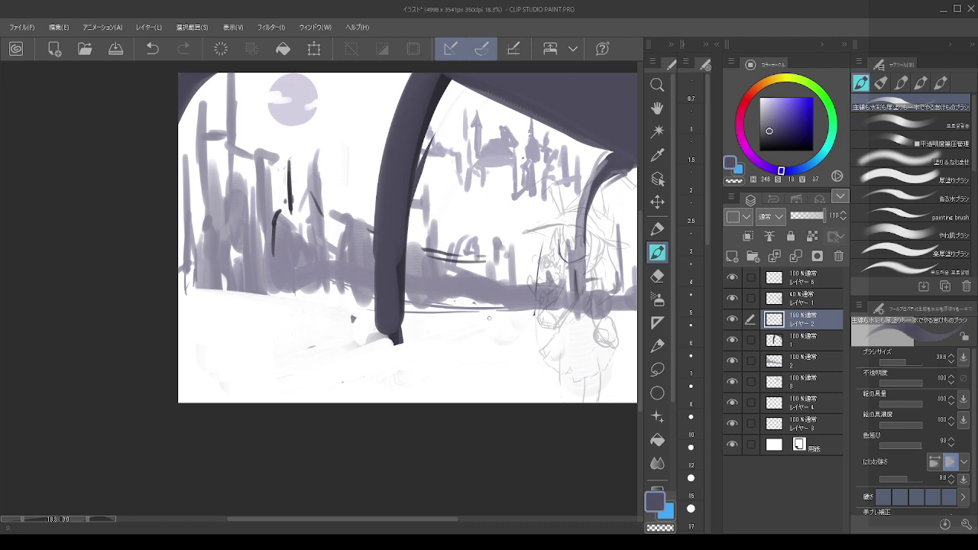
drag(493, 340, 405, 364)
drag(622, 327, 459, 397)
key(ctrl+z)
drag(602, 325, 464, 365)
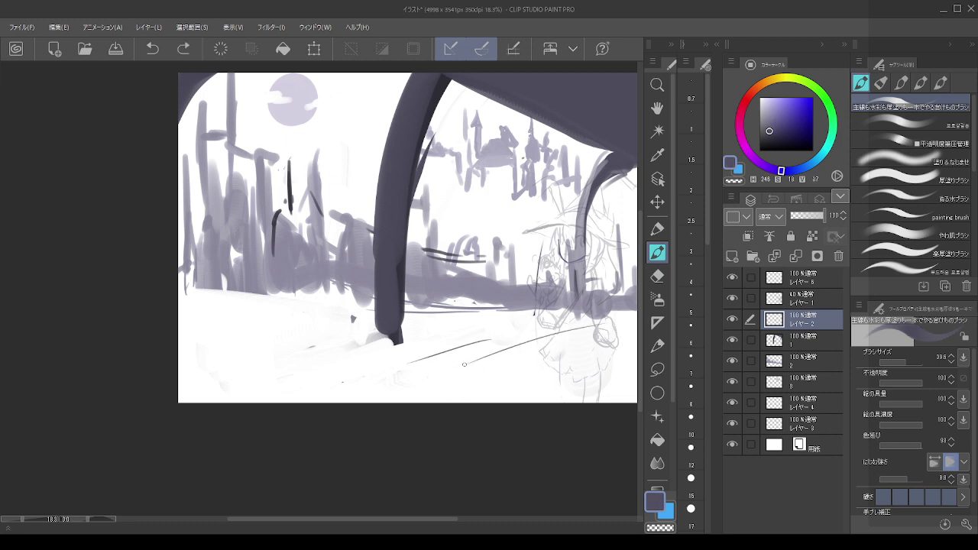
drag(620, 325, 440, 452)
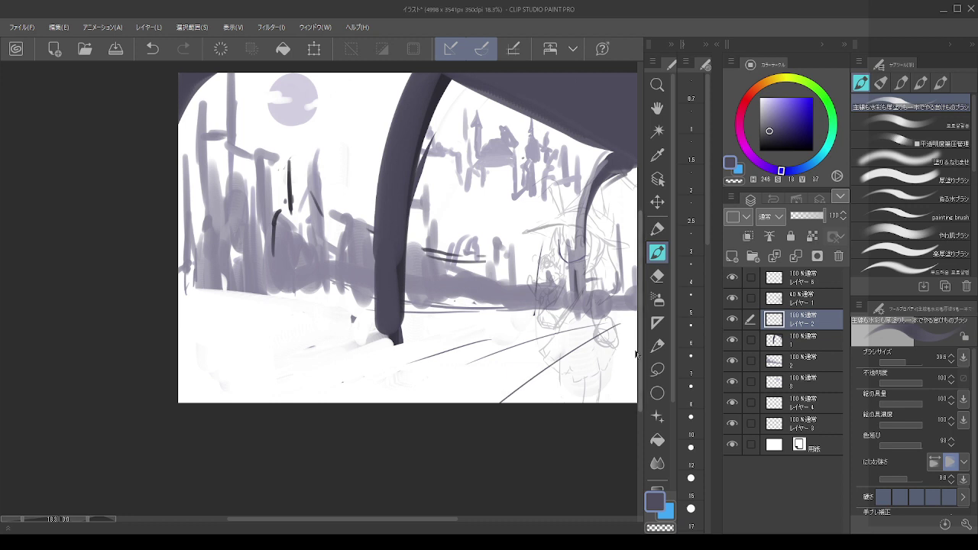
key(ctrl+z)
drag(622, 328, 462, 413)
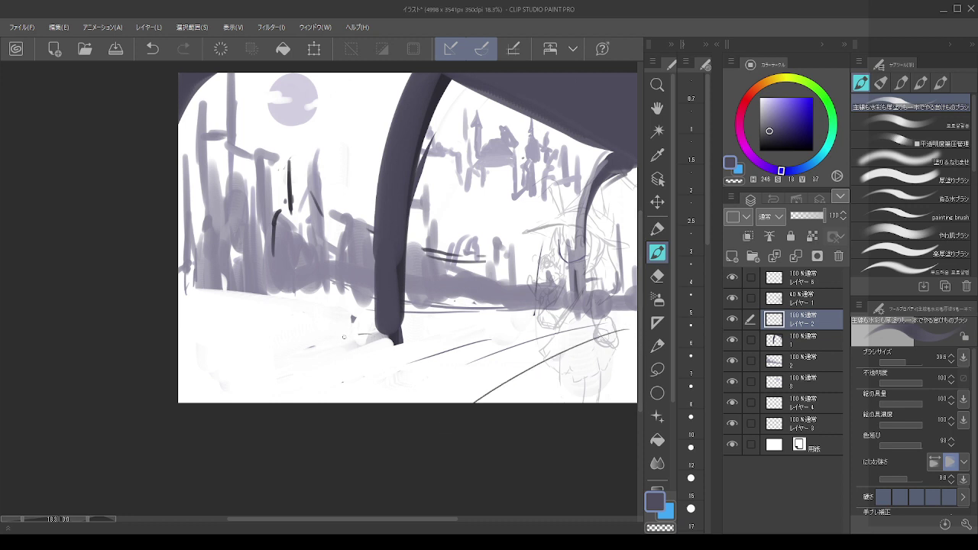
- Draw receding ground lines across the snowy area left of the large pillar, including the horizon edge below the trees
mouse_move(344, 336)
mouse_down()
mouse_move(456, 337)
mouse_move(467, 361)
mouse_move(301, 392)
mouse_up()
key(ctrl+z)
drag(445, 322, 320, 358)
key(ctrl+z)
drag(483, 318, 343, 315)
key(ctrl+z)
drag(419, 297, 289, 287)
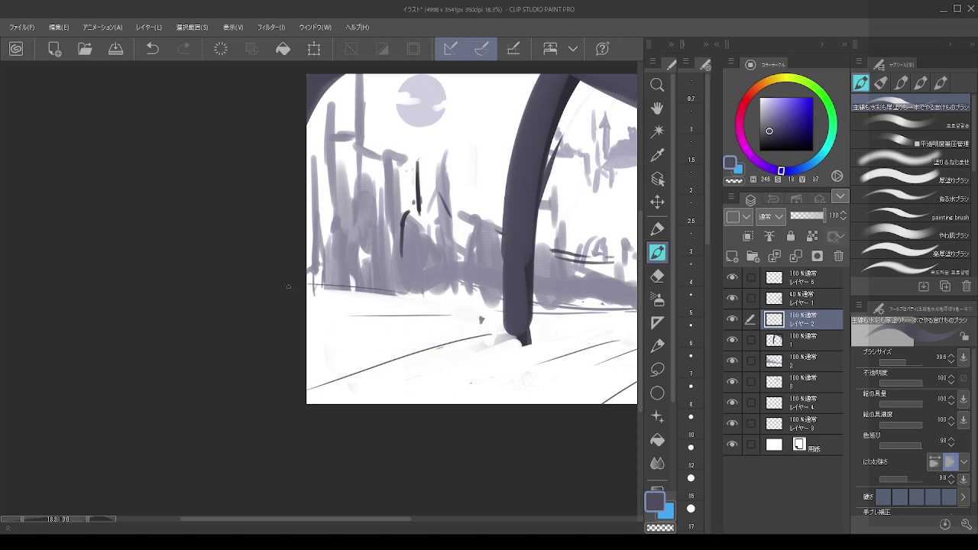
key(ctrl+z)
mouse_move(425, 304)
mouse_down()
mouse_move(376, 297)
mouse_move(290, 307)
mouse_up()
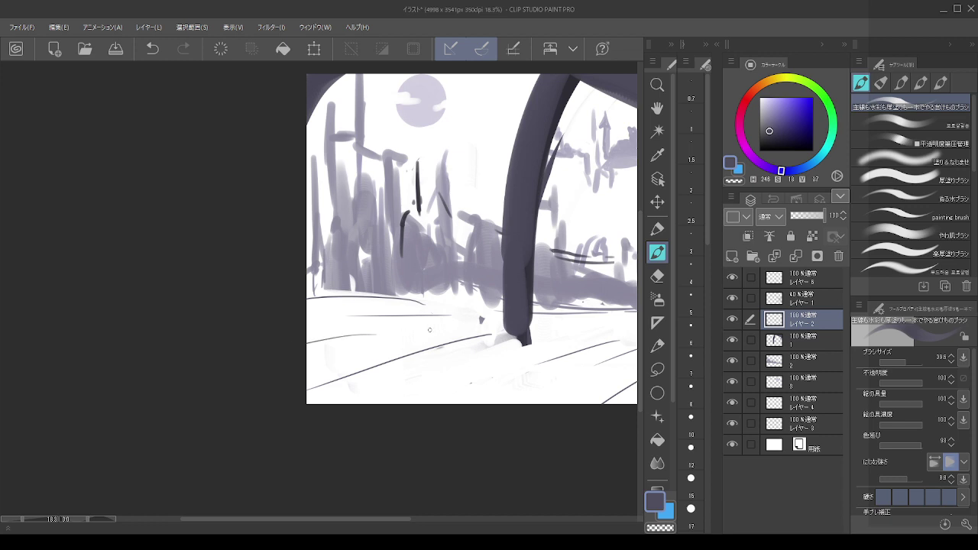
- Try steep crossing lines over the left part of the ground, then undo them
mouse_move(259, 319)
mouse_down()
mouse_move(220, 316)
mouse_move(442, 439)
mouse_up()
key(ctrl+z)
drag(301, 324, 337, 416)
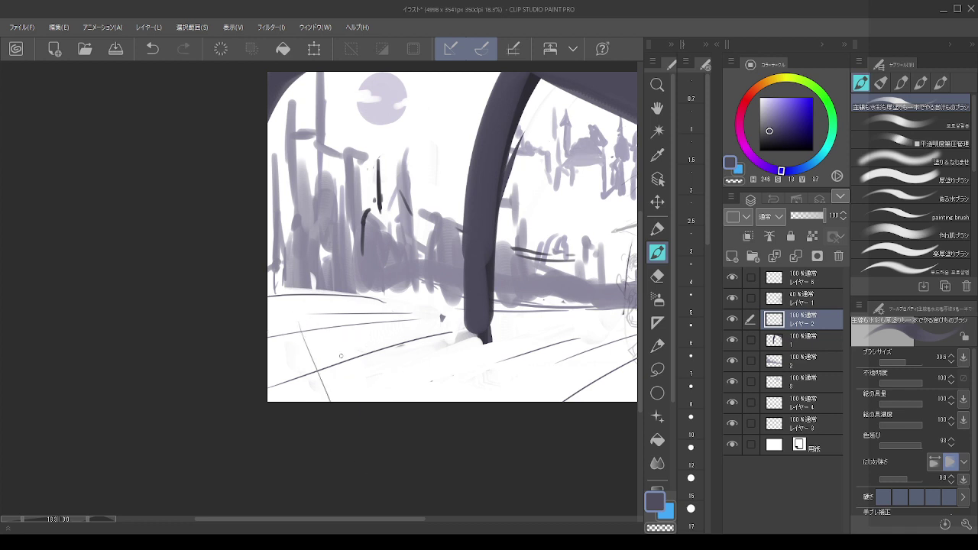
drag(320, 298, 405, 418)
mouse_move(387, 298)
mouse_down()
mouse_move(504, 396)
mouse_move(362, 399)
mouse_up()
key(ctrl+z)
key(ctrl+z)
key(ctrl+z)
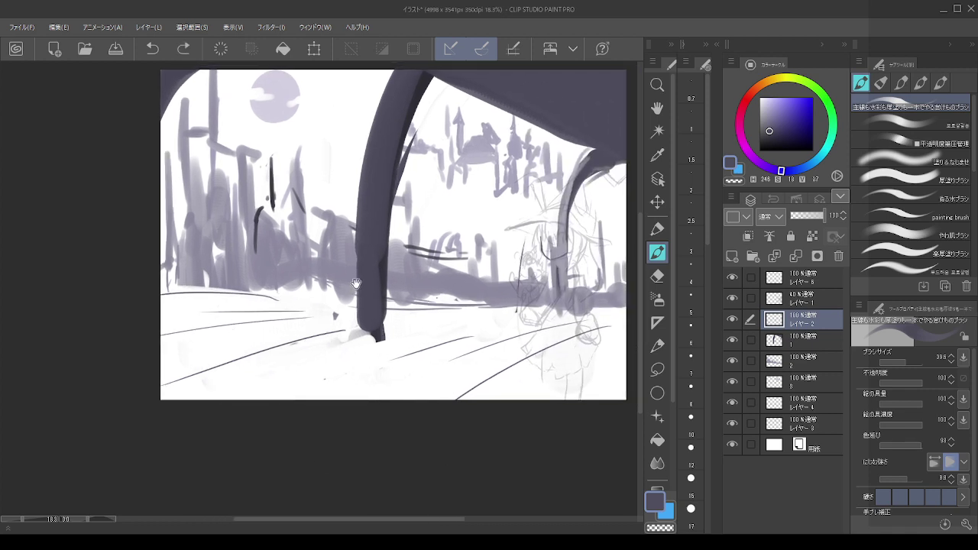
- Draw shallower diagonals descending to the right across the left ground lines to form a tile grid
drag(356, 284, 438, 260)
drag(265, 297, 470, 340)
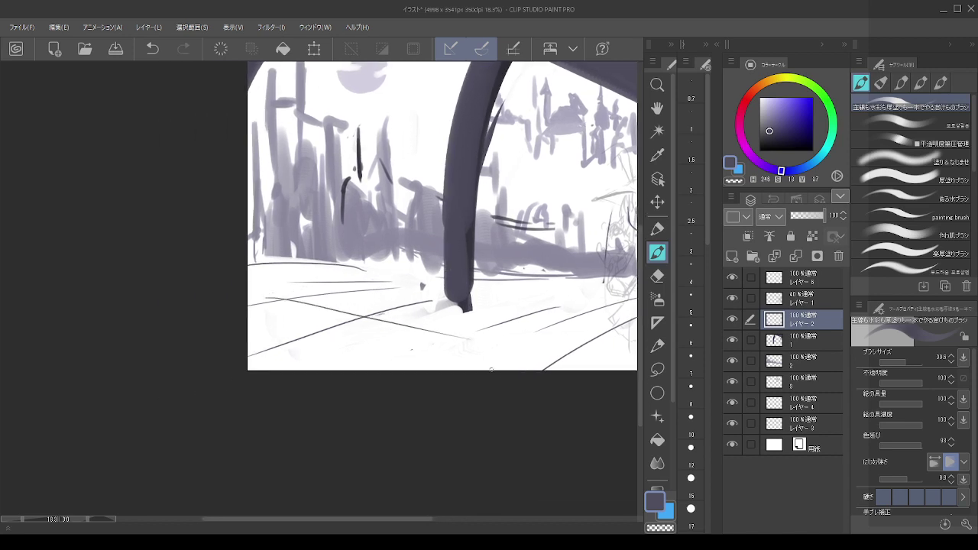
mouse_move(246, 339)
mouse_down()
mouse_move(504, 383)
mouse_move(364, 433)
mouse_up()
key(ctrl+z)
key(ctrl+z)
mouse_move(246, 331)
mouse_down()
mouse_move(367, 413)
mouse_move(382, 413)
mouse_move(235, 320)
mouse_move(362, 398)
mouse_up()
key(ctrl+z)
mouse_move(509, 313)
mouse_down()
mouse_move(355, 339)
mouse_move(361, 367)
mouse_move(432, 375)
mouse_up()
key(ctrl+z)
- Extend the crossing diagonals over the ground between the pillar and the witch, redrawing strokes that do not fit the perspective
mouse_move(319, 330)
mouse_down()
mouse_move(442, 369)
mouse_move(522, 416)
mouse_up()
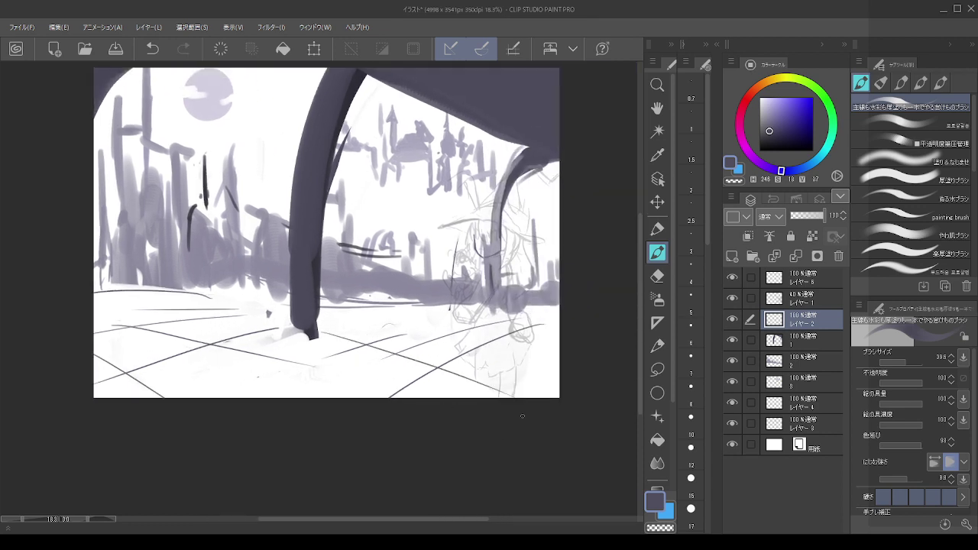
key(ctrl+z)
mouse_move(328, 337)
mouse_down()
mouse_move(424, 351)
mouse_move(516, 382)
mouse_up()
mouse_move(446, 330)
mouse_down()
mouse_move(547, 338)
mouse_move(516, 318)
mouse_move(495, 332)
mouse_move(526, 333)
mouse_move(518, 317)
mouse_move(563, 340)
mouse_up()
key(ctrl+z)
key(ctrl+z)
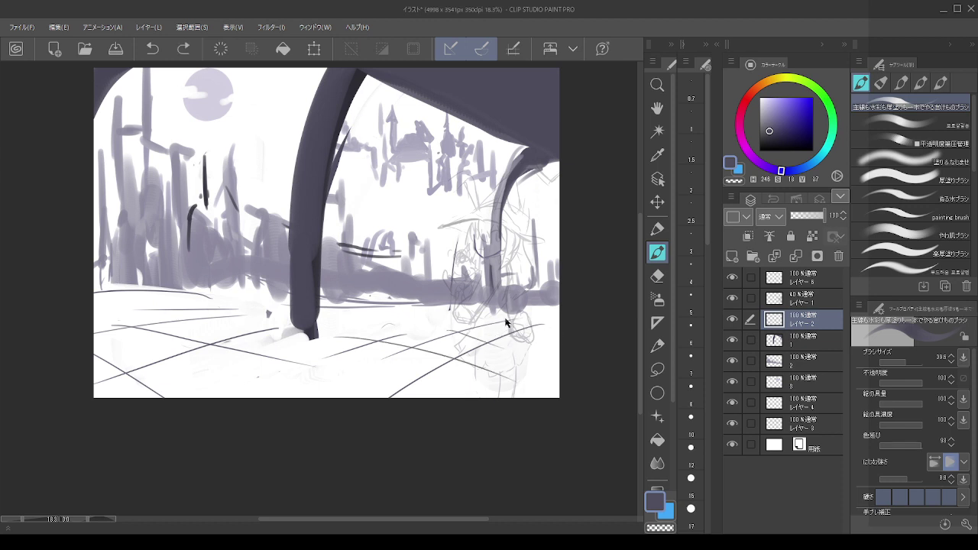
key(ctrl+z)
mouse_move(452, 331)
mouse_down()
mouse_move(526, 323)
mouse_move(581, 359)
mouse_up()
key(ctrl+z)
drag(527, 336, 573, 341)
scroll(532, 261, down, 4)
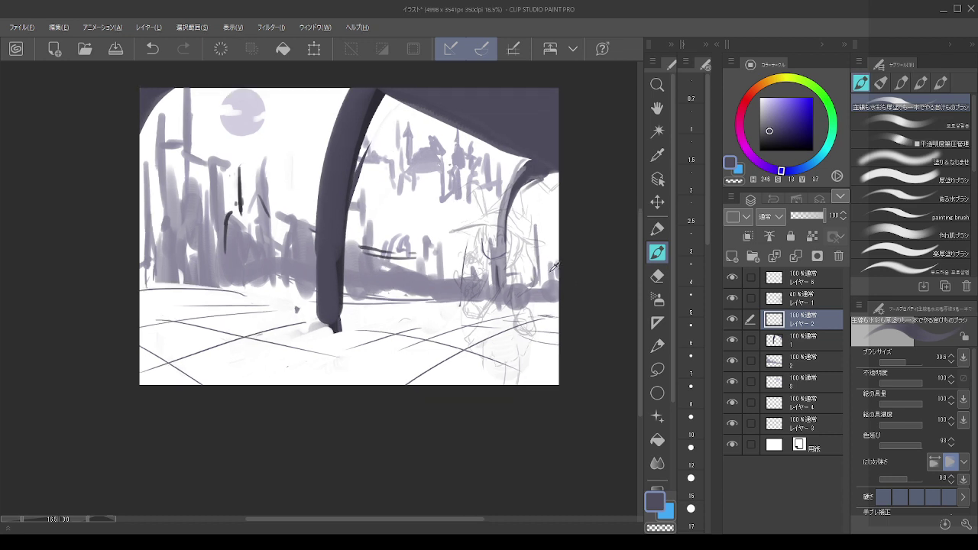
- Compare the witch's rough sketch by hiding and showing its layer, and make the top line layer active
scroll(518, 272, down, 3)
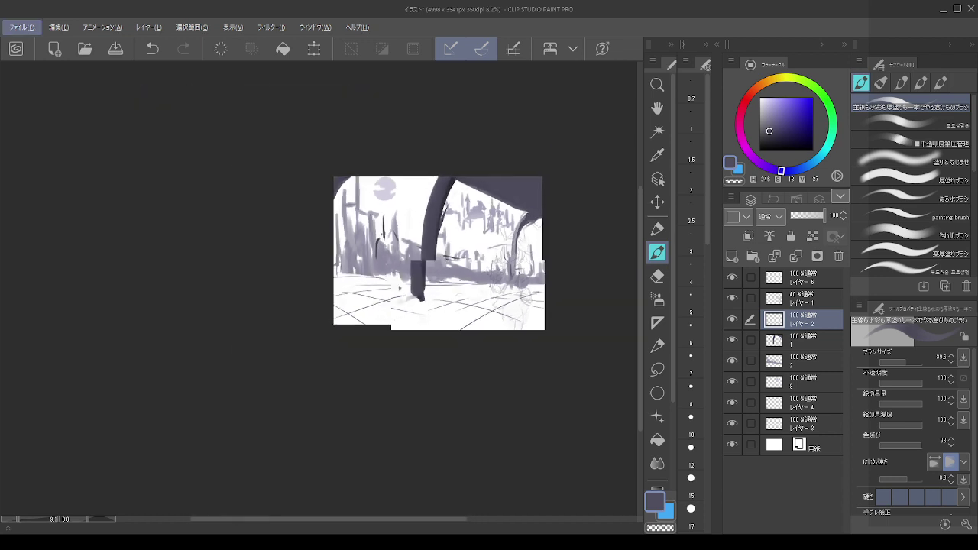
scroll(502, 251, up, 4)
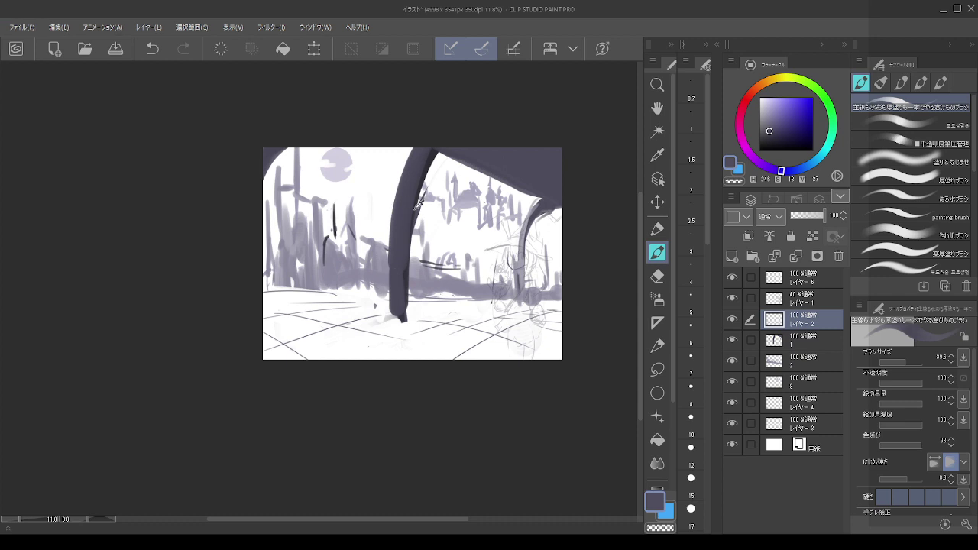
scroll(535, 264, up, 4)
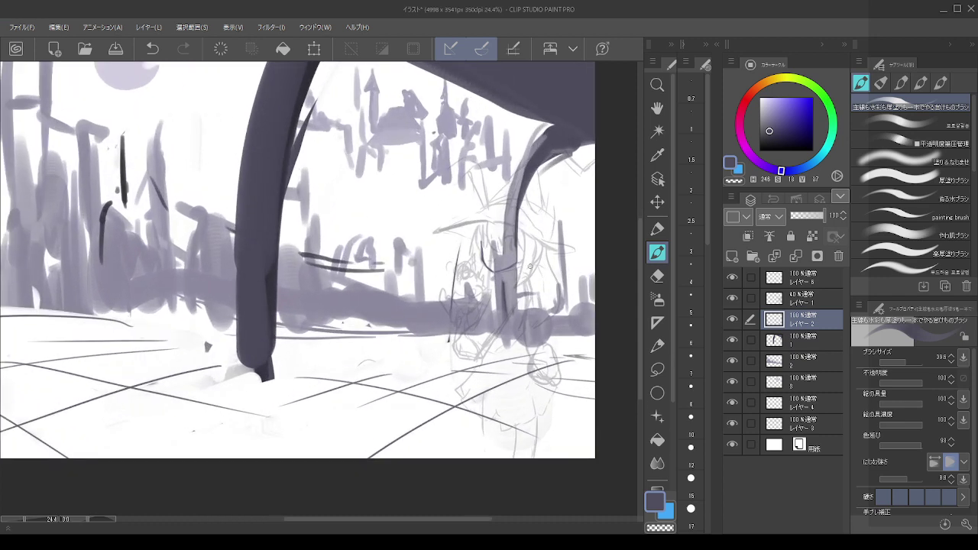
scroll(528, 264, up, 2)
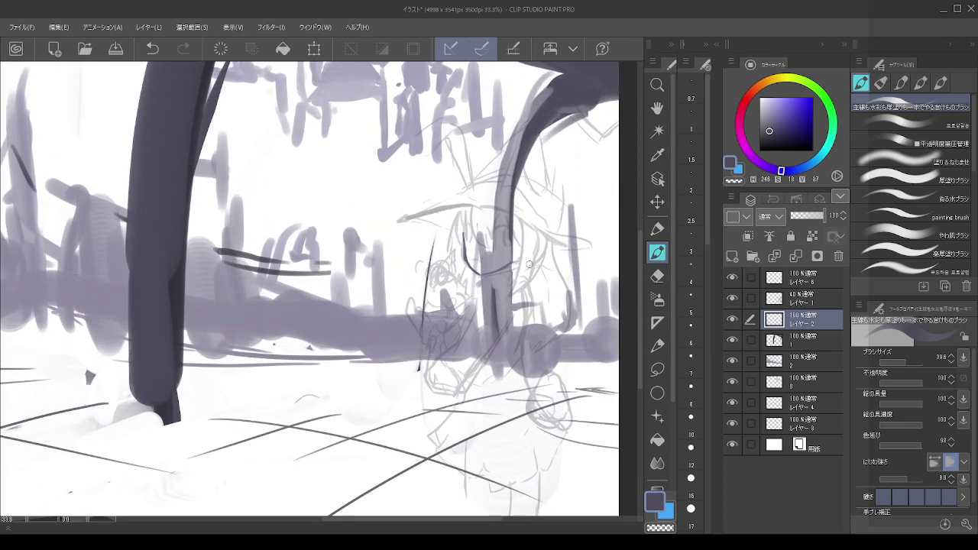
click(777, 300)
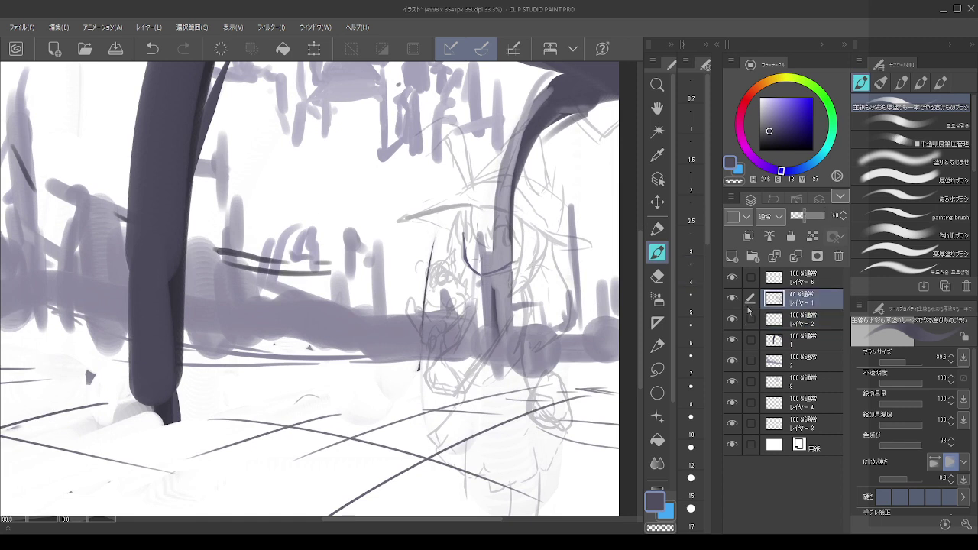
click(731, 299)
click(731, 299)
click(795, 277)
- Draw the witch's pointed fringe and the side lock along the right of her face, redrawing strokes that do not fit
drag(500, 275, 518, 257)
key(ctrl+z)
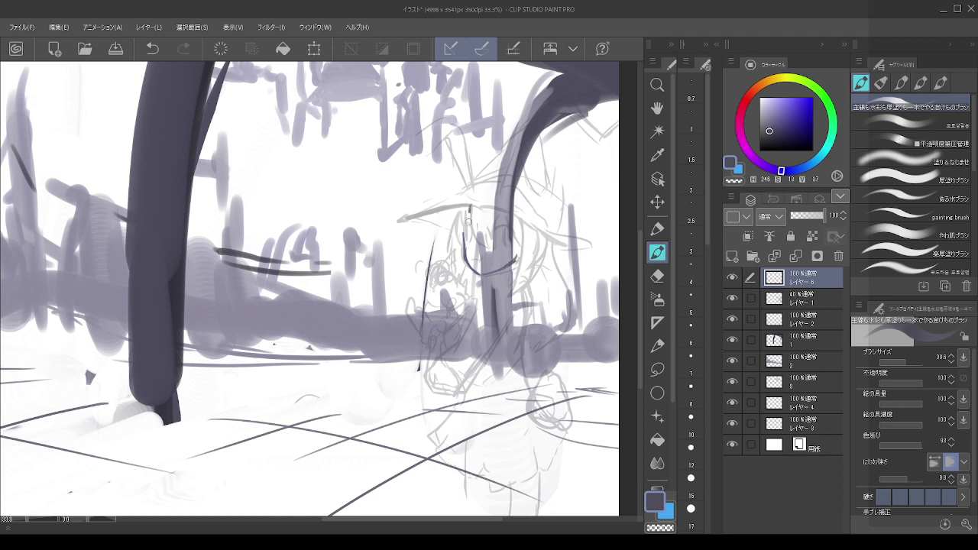
mouse_move(469, 205)
mouse_down()
mouse_move(482, 241)
mouse_move(521, 242)
mouse_move(501, 301)
mouse_up()
key(ctrl+z)
key(ctrl+z)
key(ctrl+z)
drag(538, 265, 508, 300)
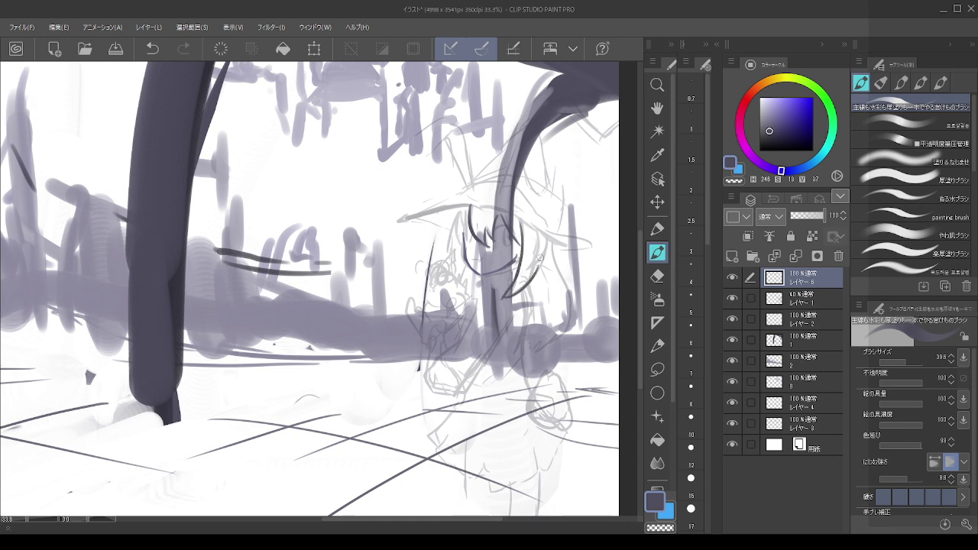
mouse_move(542, 236)
mouse_down()
mouse_move(535, 289)
mouse_move(536, 265)
mouse_up()
- Try hair strands along the left side of the witch's face, then undo them
drag(453, 221, 447, 266)
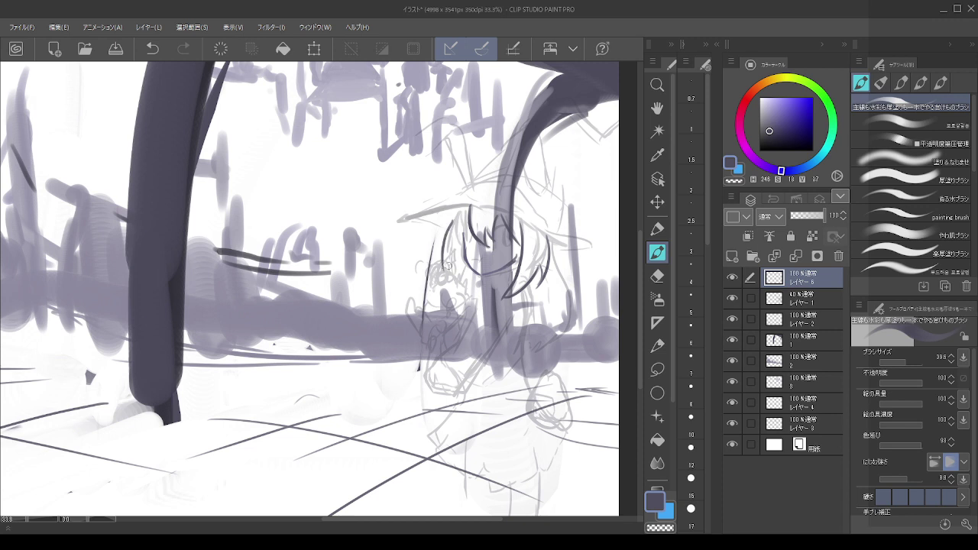
key(ctrl+z)
mouse_move(460, 213)
mouse_down()
mouse_move(450, 257)
mouse_move(457, 266)
mouse_move(432, 270)
mouse_move(455, 262)
mouse_move(449, 287)
mouse_move(436, 280)
mouse_move(435, 256)
mouse_move(434, 266)
mouse_move(451, 261)
mouse_move(463, 272)
mouse_move(451, 290)
mouse_move(463, 268)
mouse_move(455, 291)
mouse_move(460, 280)
mouse_move(434, 272)
mouse_up()
key(ctrl+z)
- Outline the round head and face of the small figure beside the witch, trimming stray lines with transparent colour
key(ctrl+z)
key(ctrl+z)
key(ctrl+z)
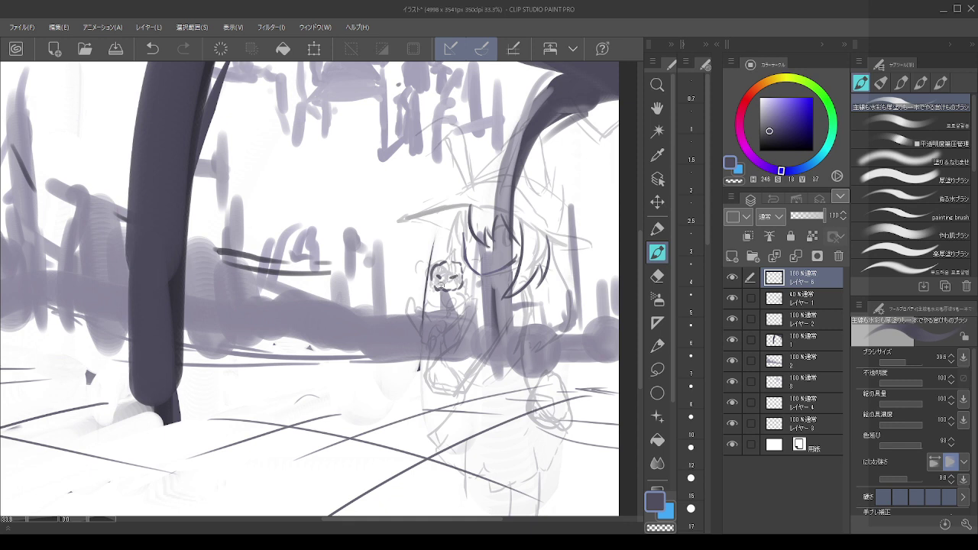
key(c)
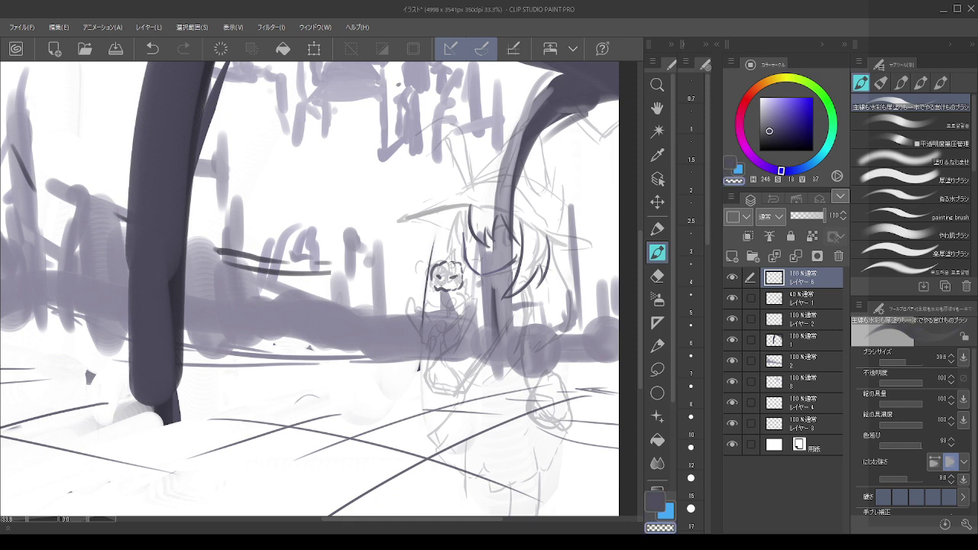
key(c)
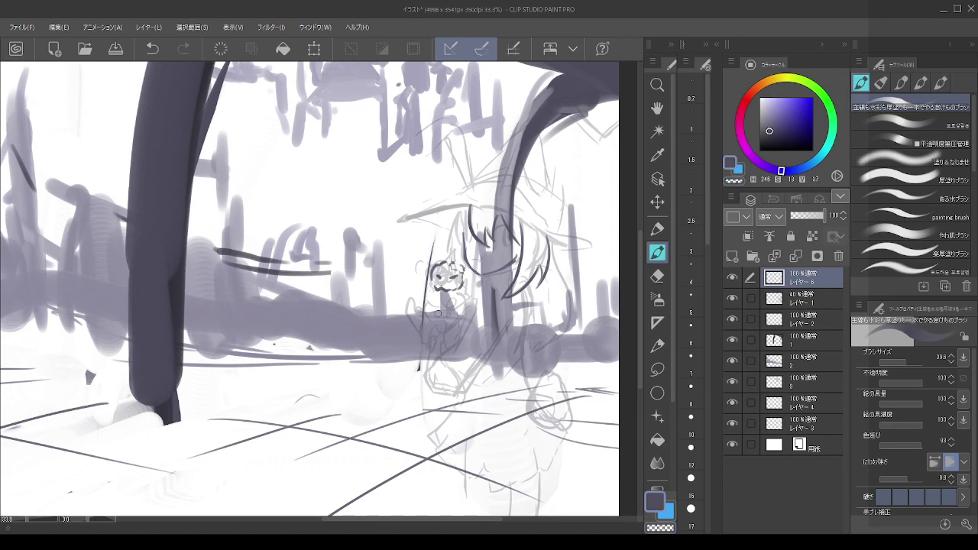
drag(431, 289, 436, 263)
key(ctrl+z)
- Add the small figure's hair tufts, left contour and short body lines, undoing strokes that do not fit
drag(428, 297, 430, 259)
key(ctrl+z)
key(ctrl+y)
drag(452, 288, 457, 298)
key(ctrl+z)
key(ctrl+z)
mouse_move(437, 264)
mouse_down()
mouse_move(436, 252)
mouse_move(442, 264)
mouse_move(463, 253)
mouse_up()
key(ctrl+z)
key(ctrl+z)
key(ctrl+z)
key(ctrl+z)
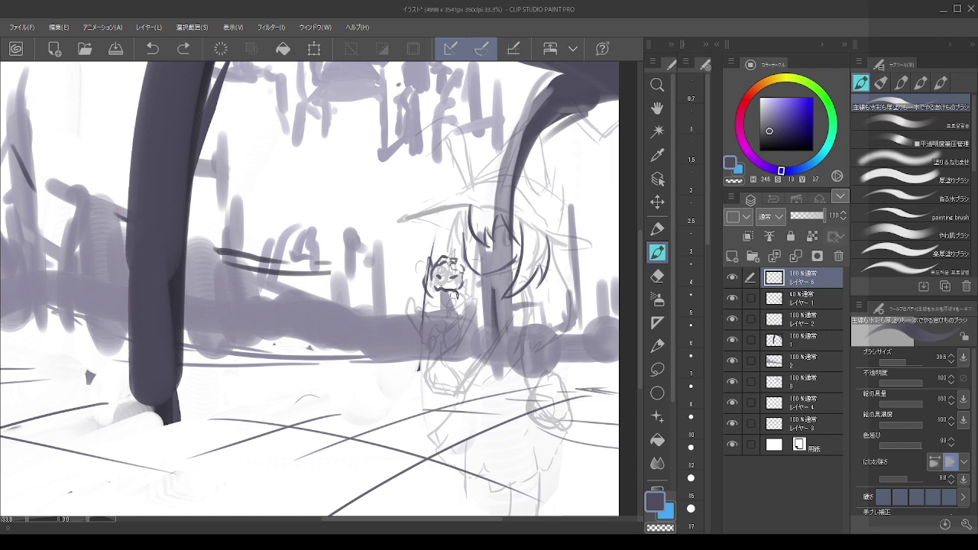
drag(454, 292, 460, 304)
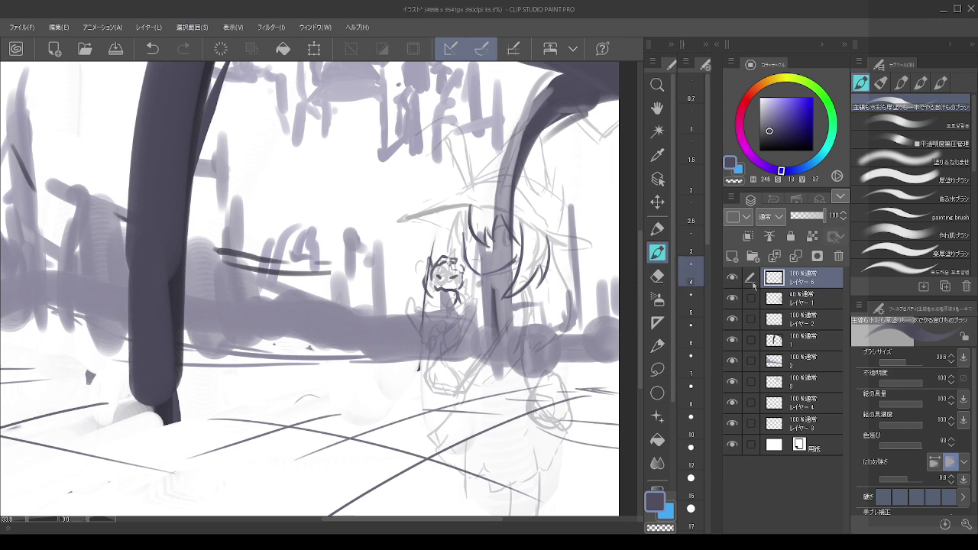
- Raise the rough character sketch layer's opacity to 82% and return to the top line layer
click(802, 299)
drag(809, 217, 822, 218)
click(791, 279)
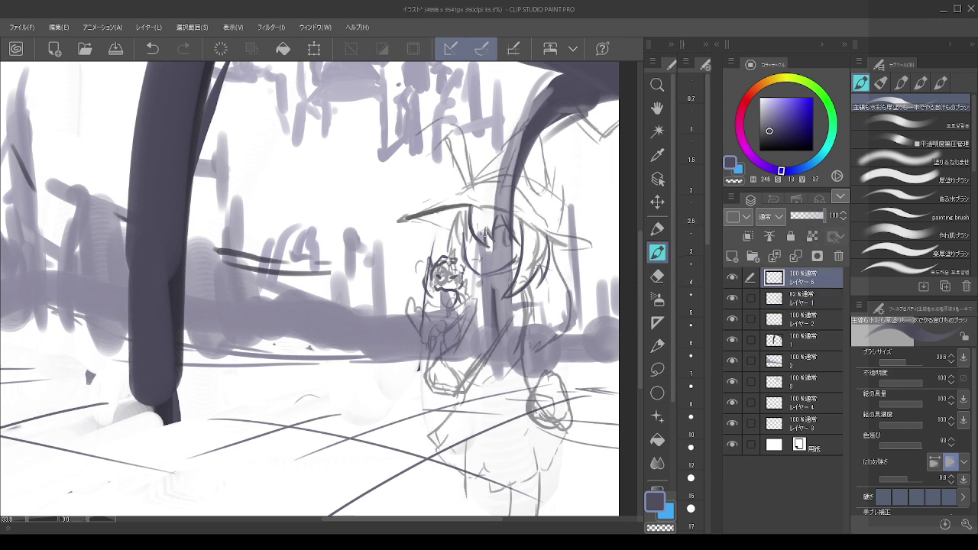
- Draw the hair strands along the left side of the witch's face below the hat brim
drag(459, 213, 448, 253)
key(ctrl+z)
key(ctrl+z)
drag(458, 214, 448, 260)
mouse_move(459, 213)
mouse_down()
mouse_move(454, 233)
mouse_move(464, 245)
mouse_up()
key(ctrl+z)
- Draw the witch's long hair flowing down her right side to pointed tips near the waist, redrawing ill-fitting strokes
drag(552, 249, 567, 312)
key(ctrl+z)
mouse_move(551, 238)
mouse_down()
mouse_move(556, 268)
mouse_move(575, 294)
mouse_move(575, 321)
mouse_up()
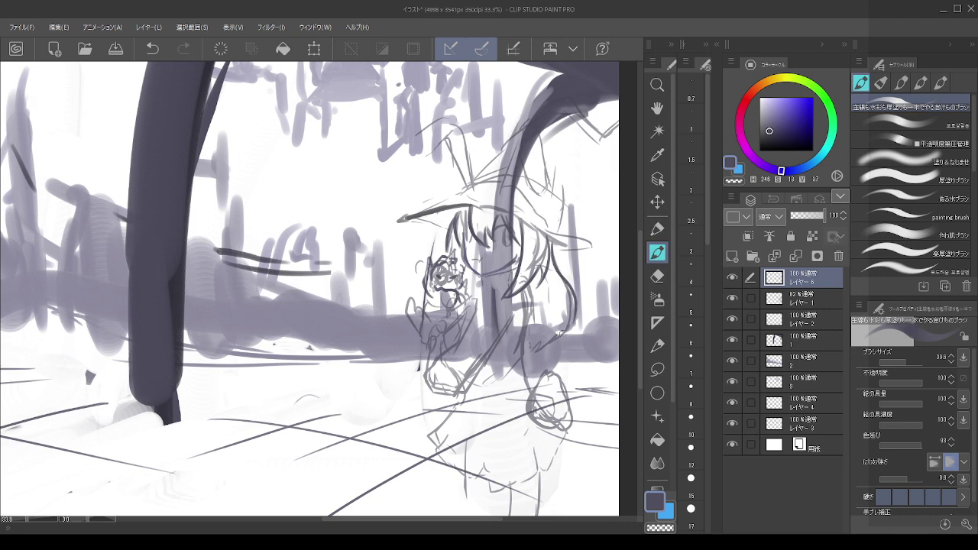
key(ctrl+z)
mouse_move(549, 239)
mouse_down()
mouse_move(578, 318)
mouse_move(561, 350)
mouse_move(566, 328)
mouse_move(529, 348)
mouse_up()
key(ctrl+z)
key(ctrl+z)
key(ctrl+z)
key(ctrl+z)
drag(549, 240, 577, 325)
key(ctrl+z)
key(ctrl+z)
mouse_move(552, 241)
mouse_down()
mouse_move(570, 305)
mouse_move(558, 344)
mouse_move(540, 355)
mouse_move(551, 334)
mouse_move(557, 345)
mouse_move(525, 355)
mouse_move(547, 338)
mouse_up()
key(ctrl+z)
key(ctrl+z)
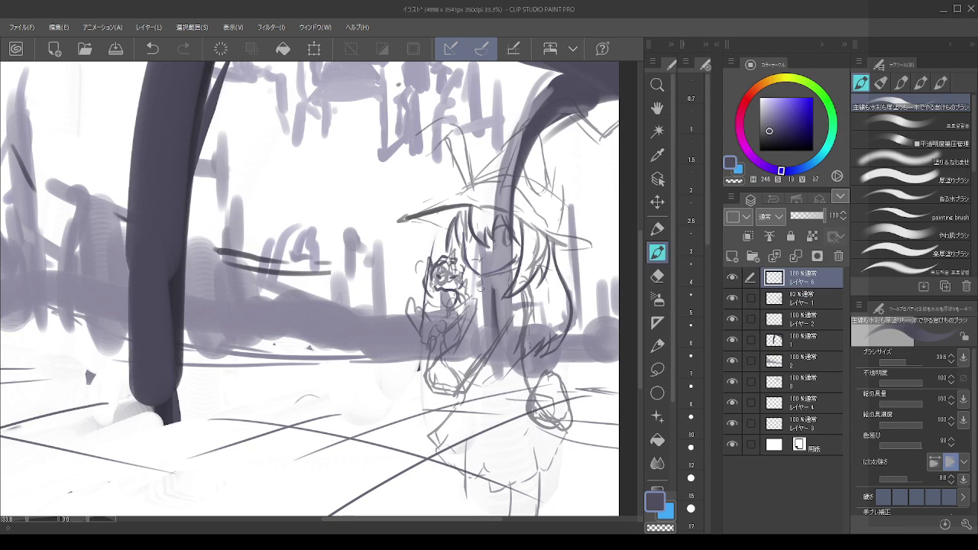
- Reduce the brush size to 27.0 and draw the witch's left-hand sleeve lines sloping down to the rounded cuff
drag(511, 274, 508, 287)
key(ctrl+z)
key([)
key(ctrl+z)
key(ctrl+z)
drag(483, 290, 452, 350)
drag(513, 312, 475, 379)
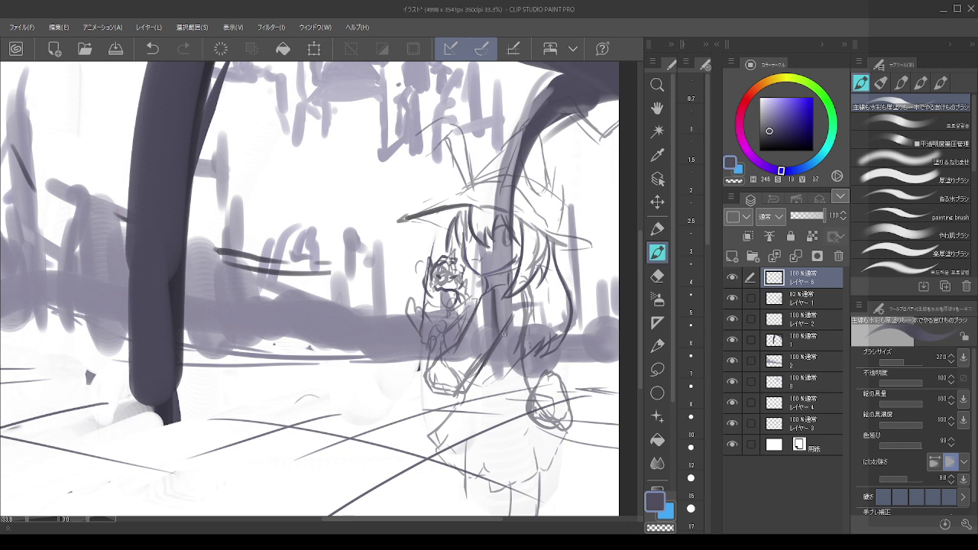
mouse_move(495, 347)
mouse_down()
mouse_move(461, 389)
mouse_move(435, 380)
mouse_move(449, 394)
mouse_up()
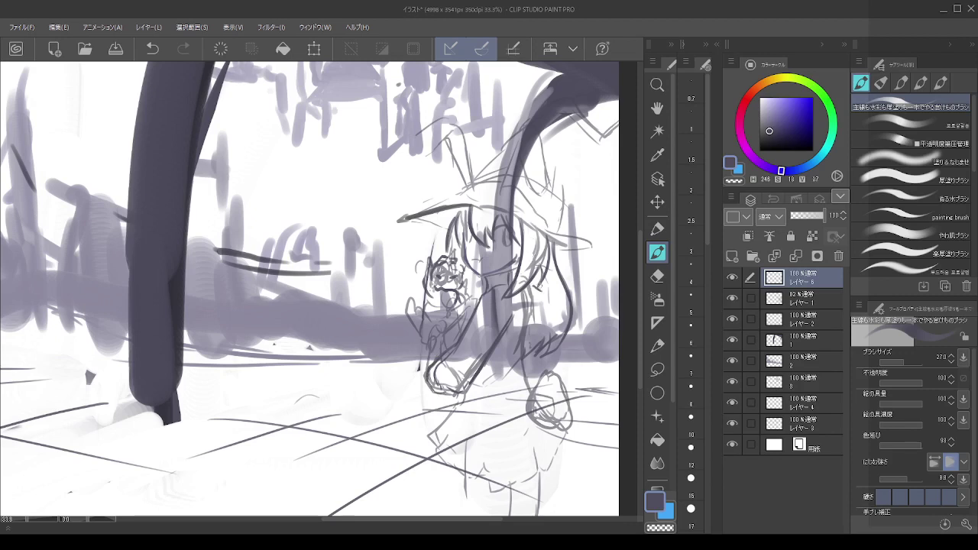
- Draw the witch's neckline and shoulder, and the right-hand sleeve line running down toward its cuff
key(ctrl+z)
key(ctrl+z)
mouse_move(496, 287)
mouse_down()
mouse_move(539, 289)
mouse_move(542, 329)
mouse_up()
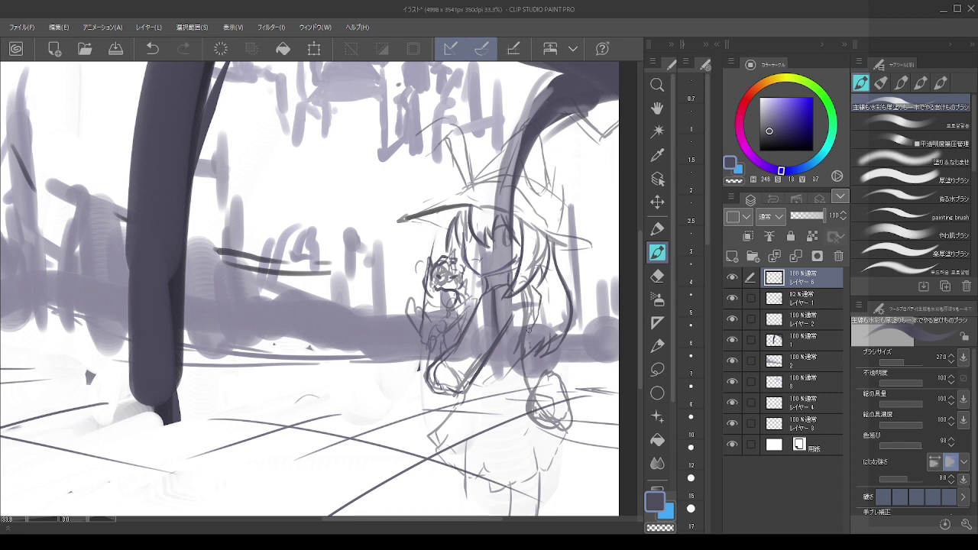
mouse_move(531, 291)
mouse_down()
mouse_move(524, 357)
mouse_move(534, 397)
mouse_up()
key(ctrl+z)
- Try lines for the skirt's left edge below the sleeve cuff, then undo them
drag(448, 416, 436, 440)
key(ctrl+z)
key(ctrl+z)
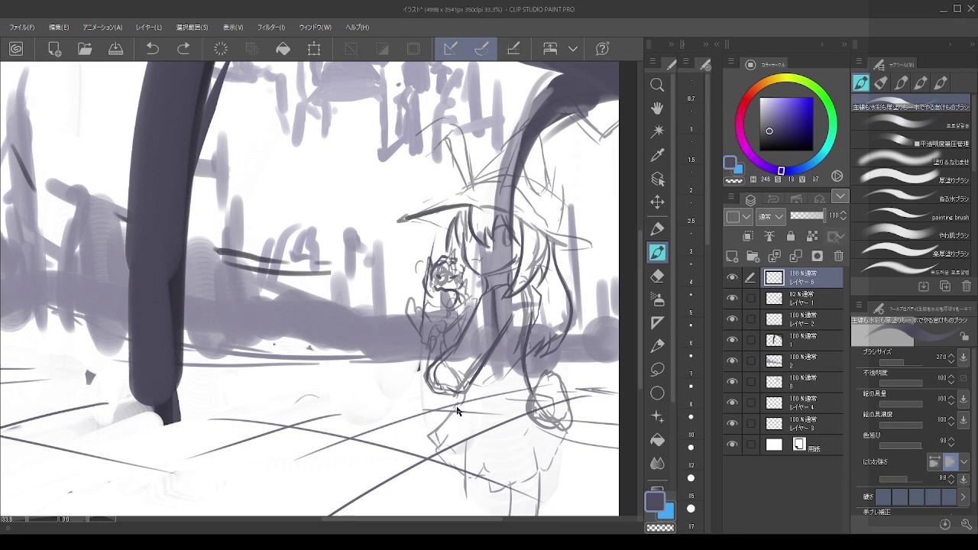
drag(455, 408, 428, 449)
key(ctrl+z)
mouse_move(451, 415)
mouse_down()
mouse_move(430, 439)
mouse_move(430, 455)
mouse_move(455, 475)
mouse_up()
key(ctrl+z)
drag(379, 445, 386, 320)
key(ctrl+z)
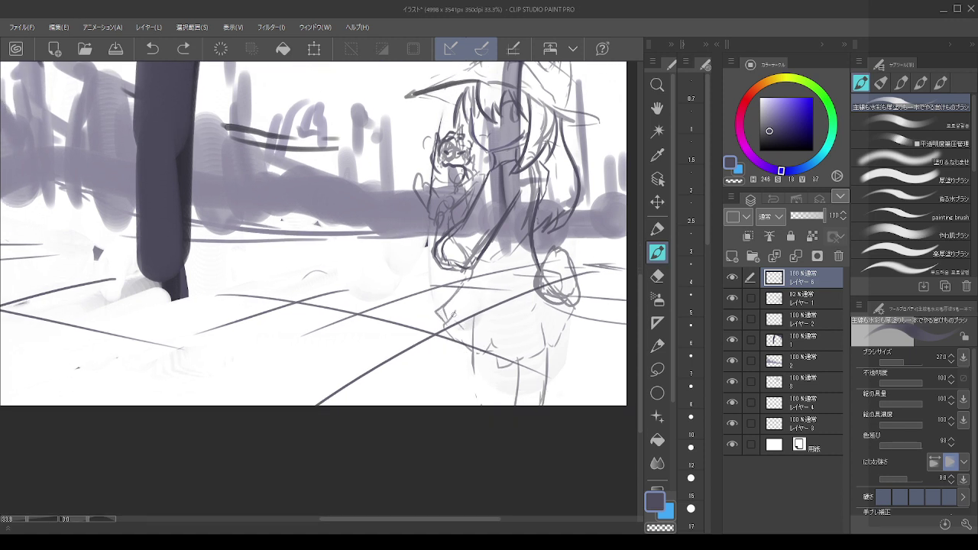
- Draw the skirt's left edge, curved hem and right side, and outline the right-hand sleeve cuff
mouse_move(453, 287)
mouse_down()
mouse_move(437, 310)
mouse_move(472, 357)
mouse_move(496, 361)
mouse_up()
key(ctrl+z)
mouse_move(465, 327)
mouse_down()
mouse_move(452, 344)
mouse_move(496, 358)
mouse_up()
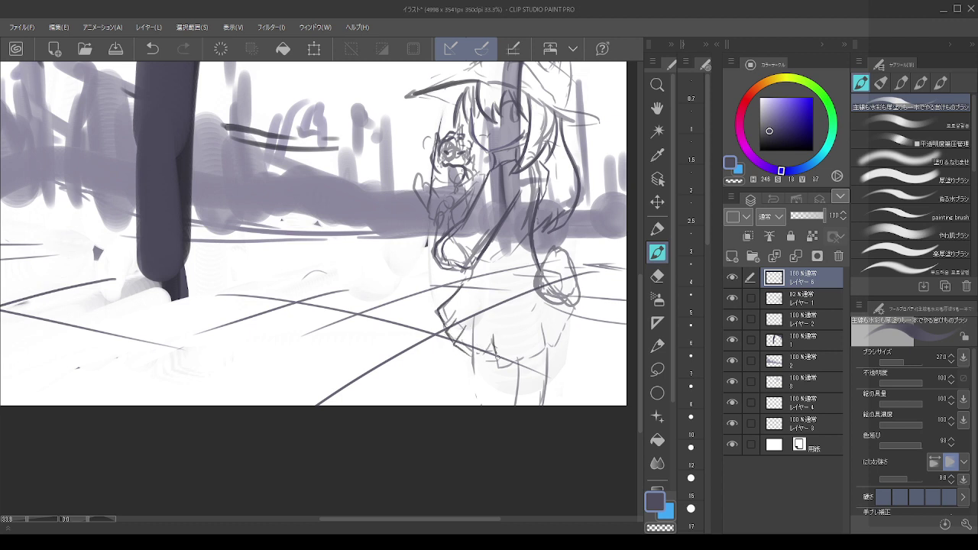
mouse_move(560, 289)
mouse_down()
mouse_move(575, 305)
mouse_move(562, 336)
mouse_move(516, 362)
mouse_up()
mouse_move(546, 260)
mouse_down()
mouse_move(561, 246)
mouse_move(580, 286)
mouse_move(538, 275)
mouse_up()
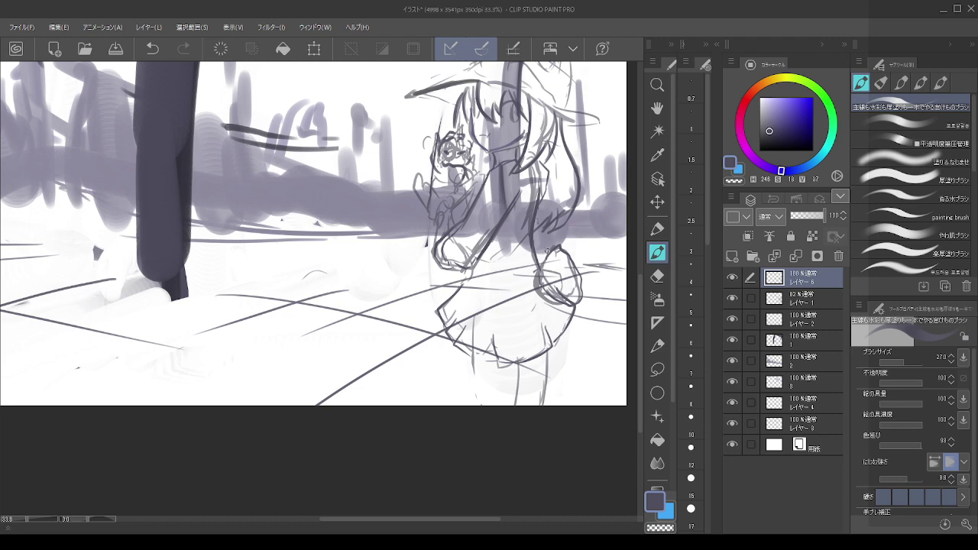
- Draw the drooping rabbit ear on the right of the witch's hat
scroll(622, 207, down, 4)
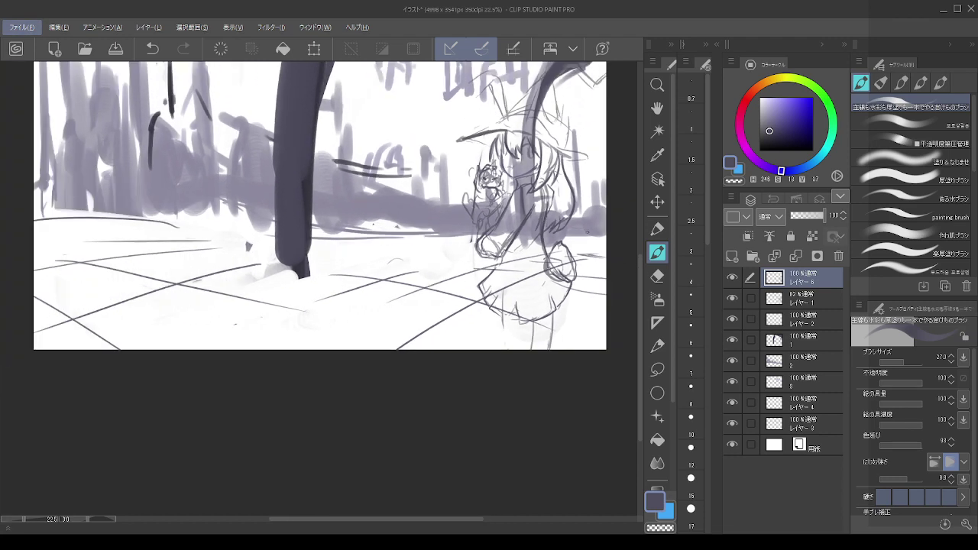
scroll(623, 207, up, 4)
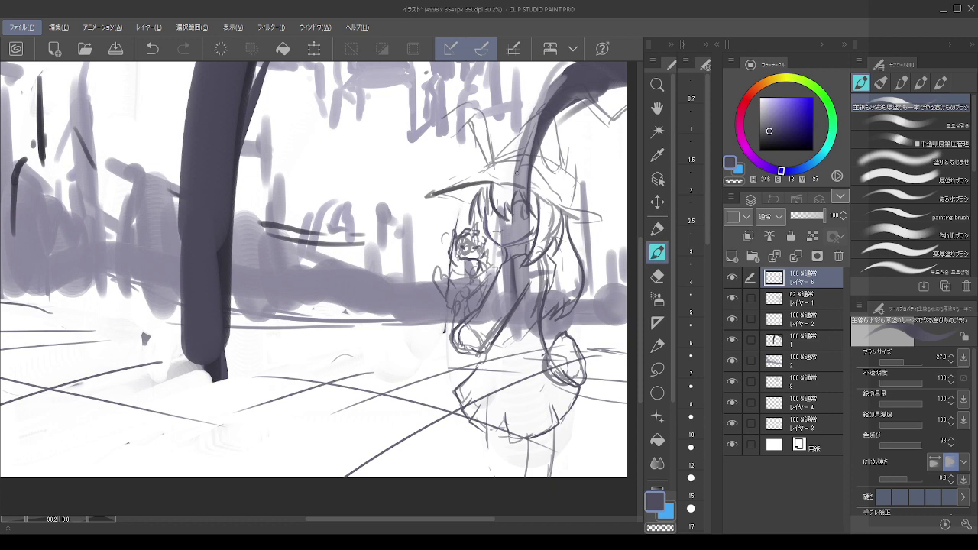
drag(515, 176, 530, 127)
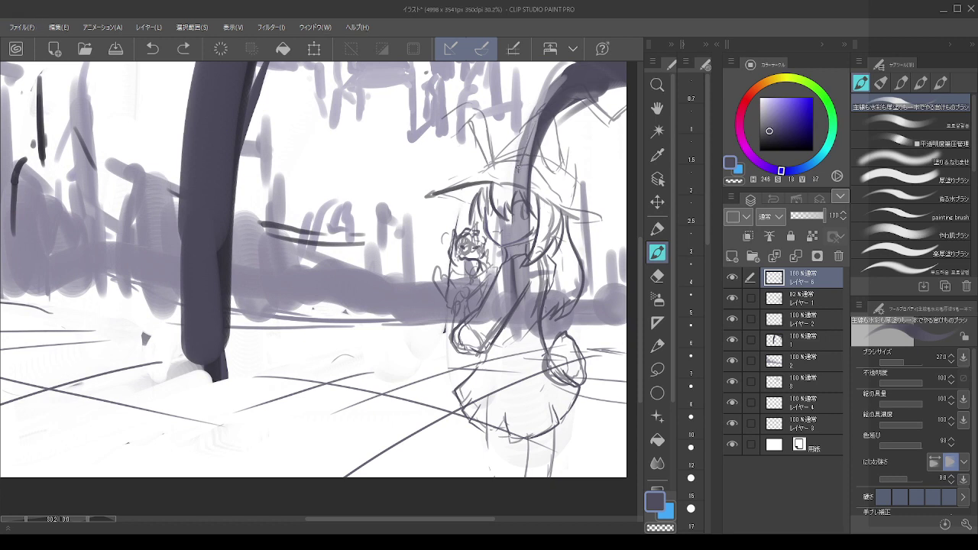
mouse_move(547, 109)
mouse_down()
mouse_move(567, 165)
mouse_move(551, 175)
mouse_move(536, 131)
mouse_up()
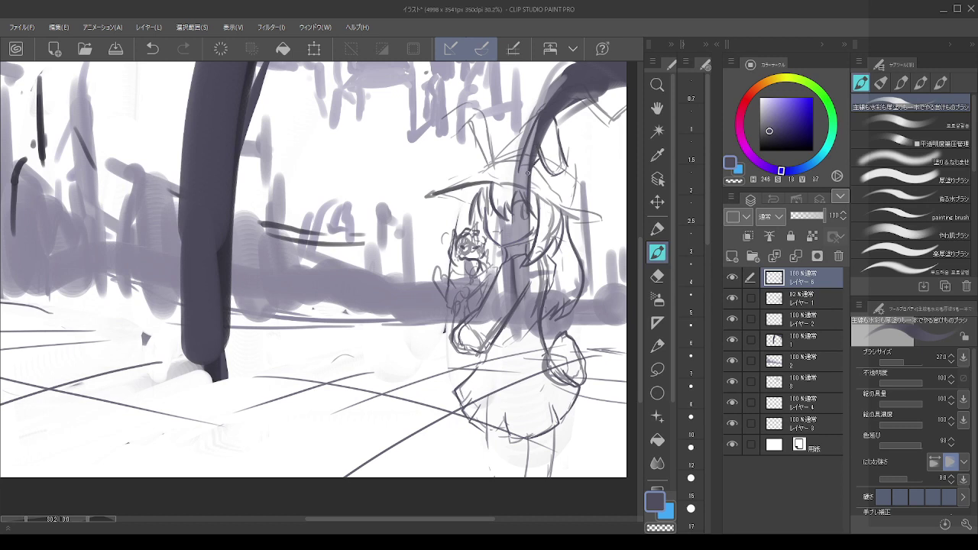
mouse_move(496, 162)
mouse_down()
mouse_move(479, 111)
mouse_move(495, 174)
mouse_up()
key(ctrl+z)
key(ctrl+z)
- Draw the bent rabbit ear on the left of the witch's hat, redrawing strokes that do not fit
drag(482, 111, 495, 171)
mouse_move(471, 104)
mouse_down()
mouse_move(427, 131)
mouse_move(440, 117)
mouse_move(482, 112)
mouse_move(421, 142)
mouse_move(441, 155)
mouse_move(454, 136)
mouse_move(434, 157)
mouse_up()
key(ctrl+z)
key(ctrl+z)
key(ctrl+z)
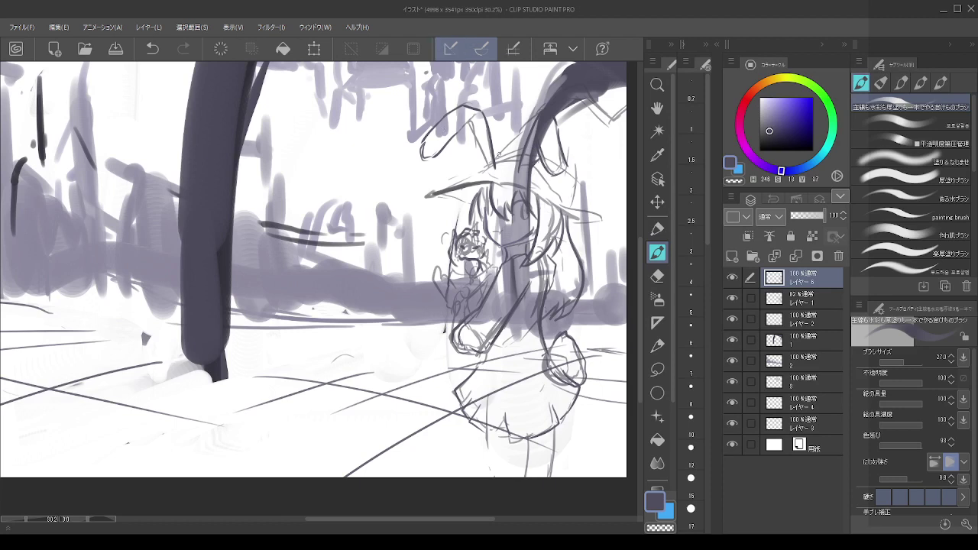
- Sketch the hat's crown line between the two ears, undoing strokes that do not fit
mouse_move(499, 153)
mouse_down()
mouse_move(530, 116)
mouse_move(407, 144)
mouse_up()
key(ctrl+z)
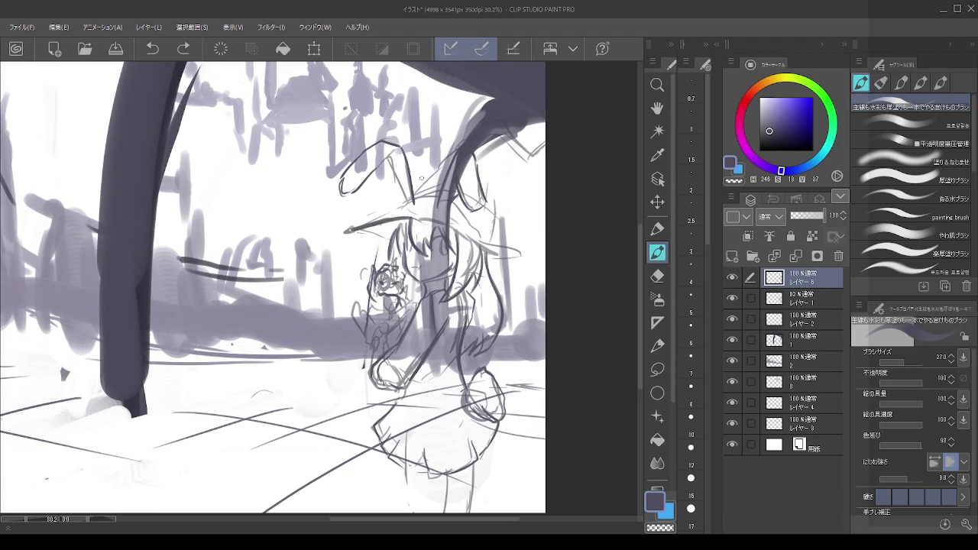
drag(417, 196, 454, 152)
mouse_move(505, 136)
mouse_down()
mouse_move(523, 149)
mouse_move(540, 137)
mouse_move(456, 149)
mouse_up()
key(ctrl+z)
- Merge the perspective-line layer and the three background layers beneath it into one layer
click(798, 299)
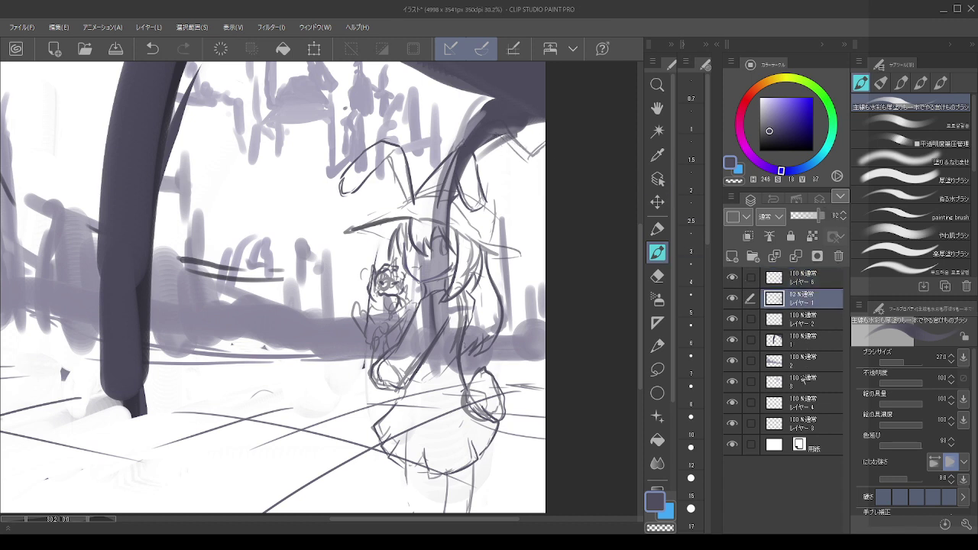
shift+click(799, 381)
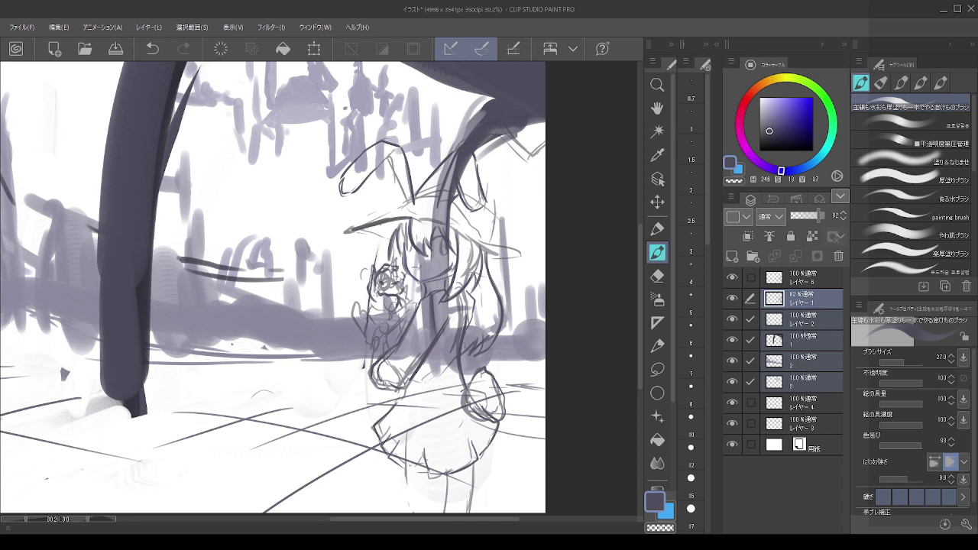
click(797, 319)
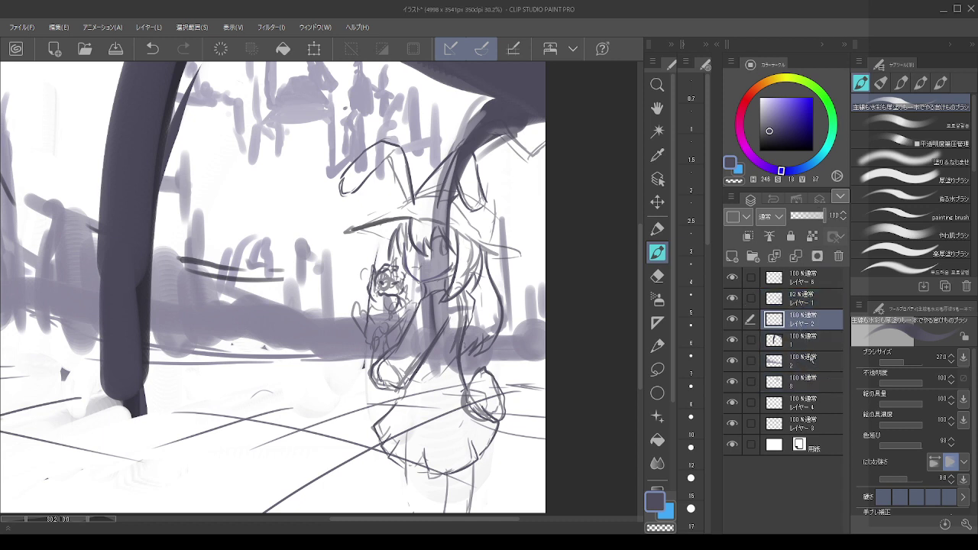
shift+click(808, 382)
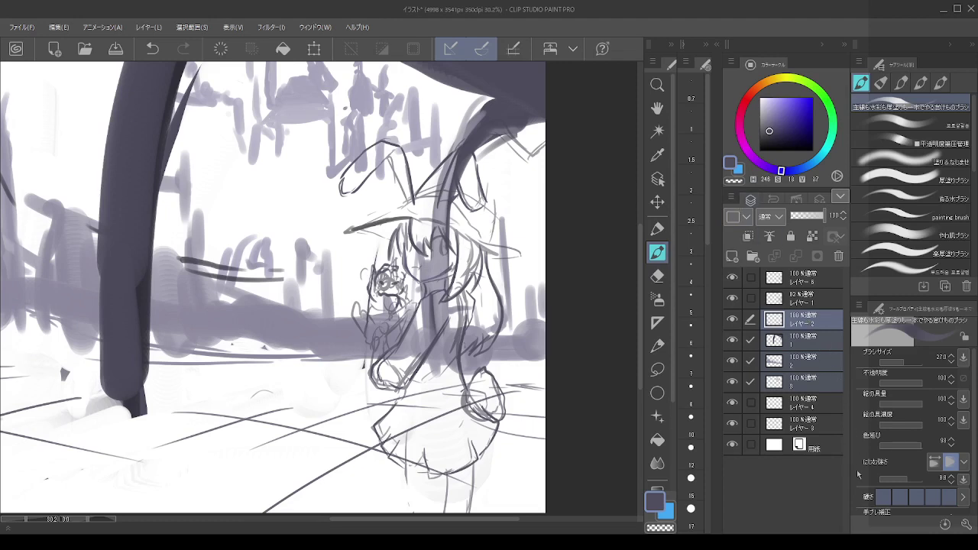
key(ctrl+shift+e)
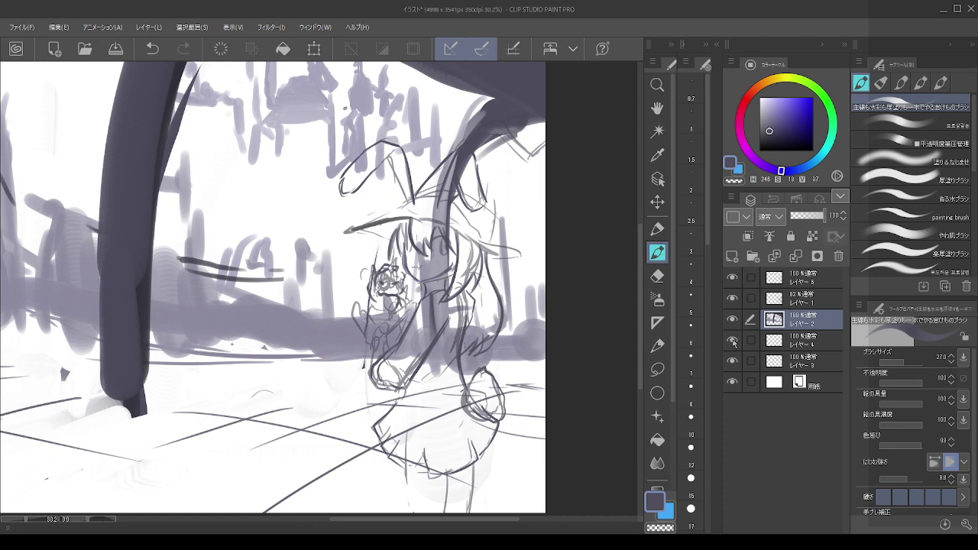
- Delete the two leftover layers between the merged background and the paper
click(795, 346)
shift+click(797, 357)
click(838, 255)
scroll(572, 266, down, 4)
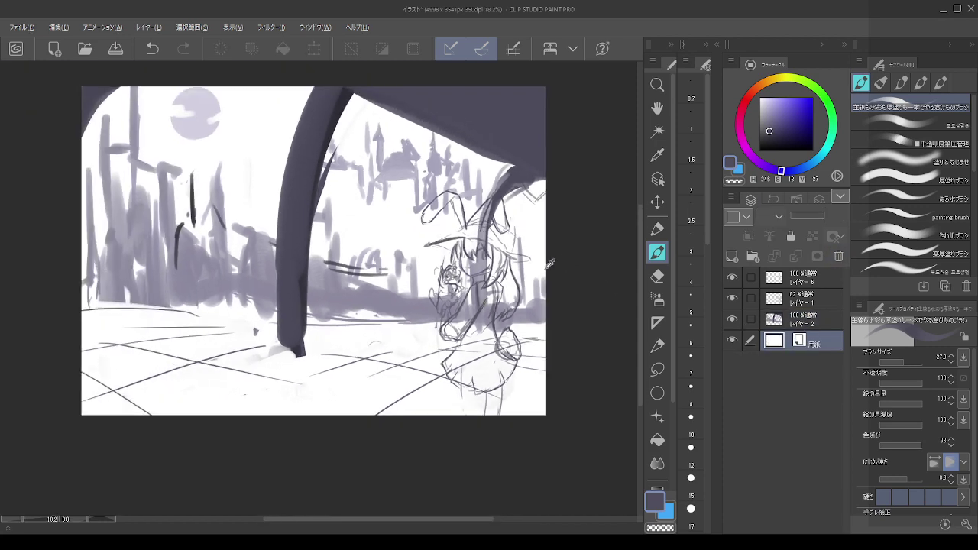
key(alt)
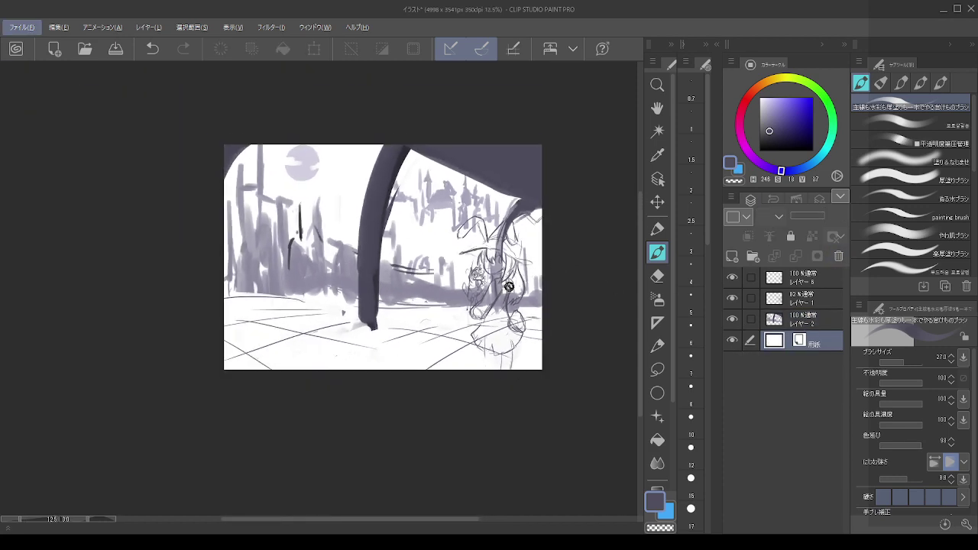
key(alt)
scroll(509, 286, up, 3)
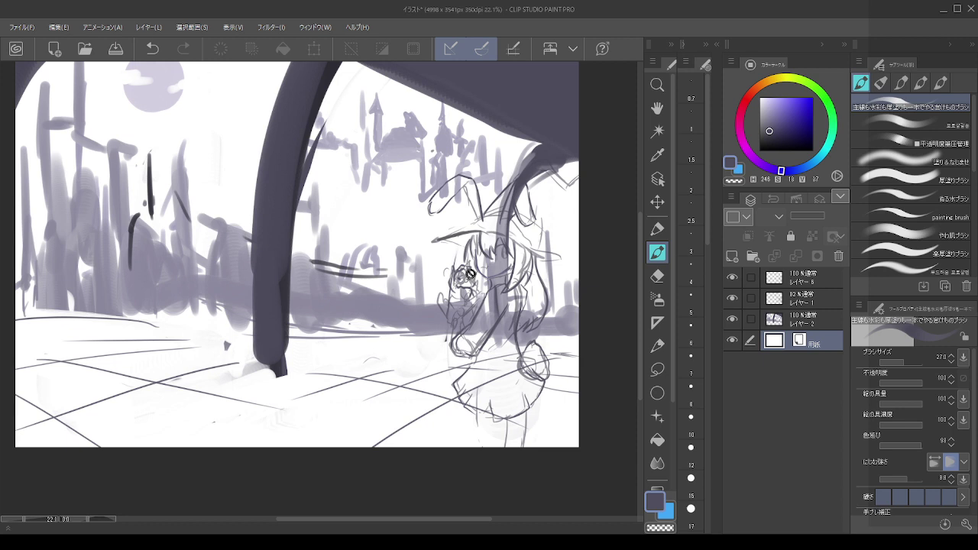
scroll(535, 336, up, 1)
click(758, 277)
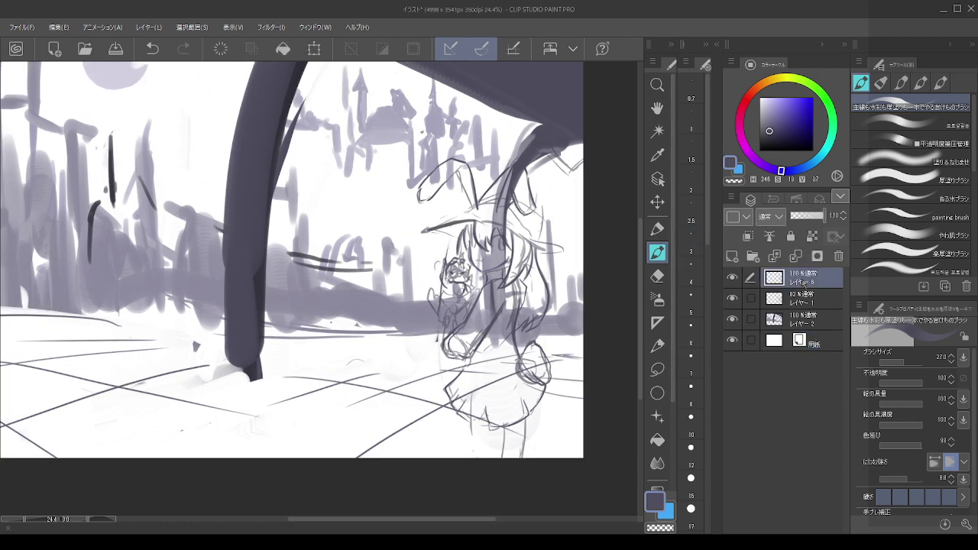
click(732, 277)
click(732, 276)
- Lower the opacity of the old rough witch sketch layer to 37%
click(801, 300)
click(839, 256)
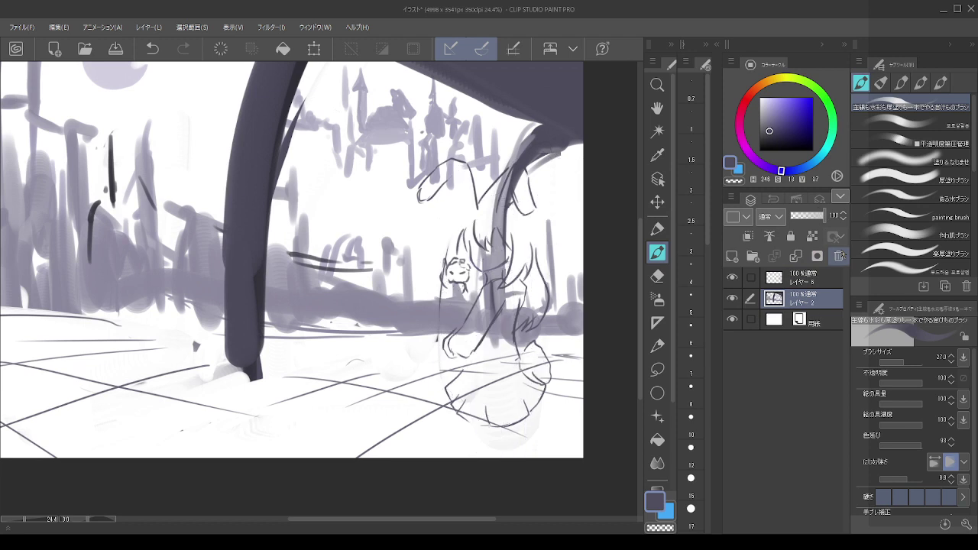
key(ctrl+z)
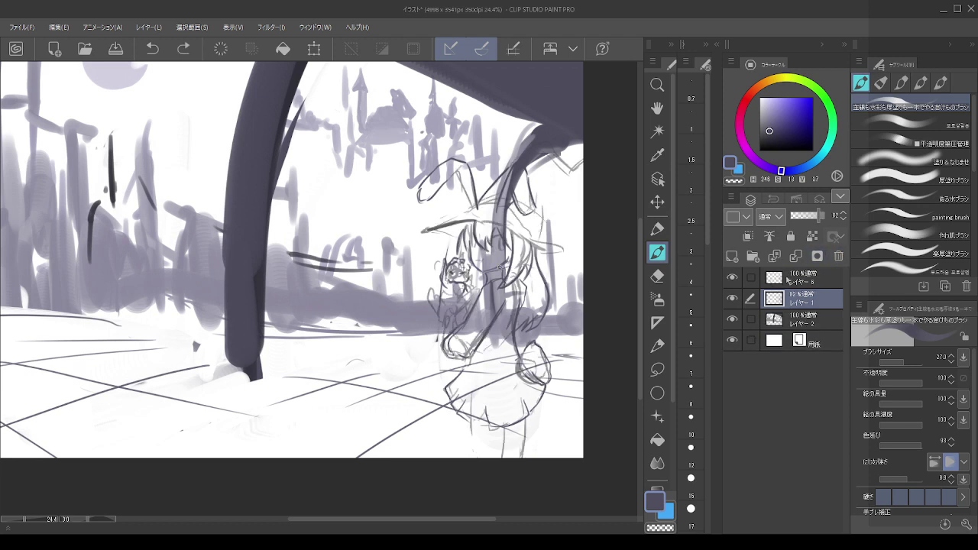
drag(817, 216, 803, 216)
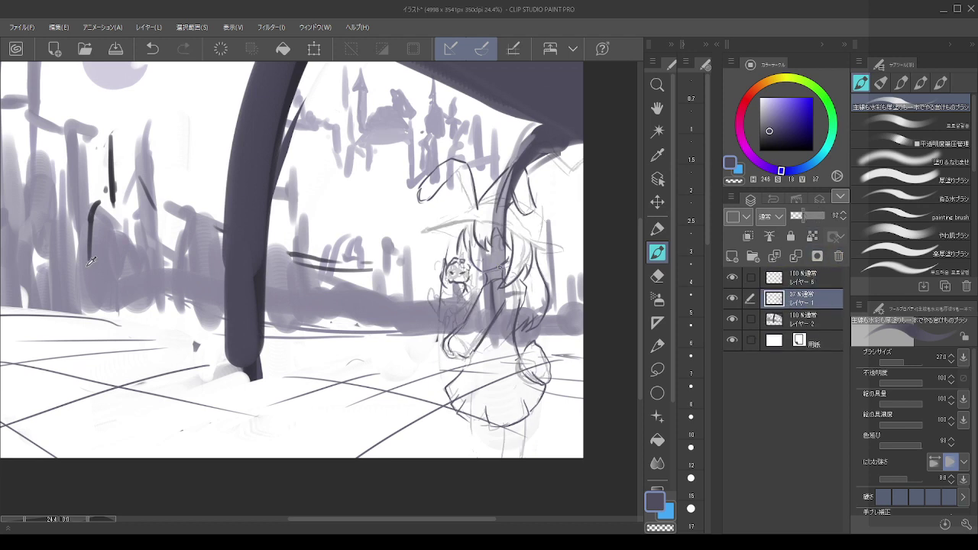
- Draw the witch hat's wide brim with its pointed left end on the clean line layer, undoing strokes that do not fit
click(810, 280)
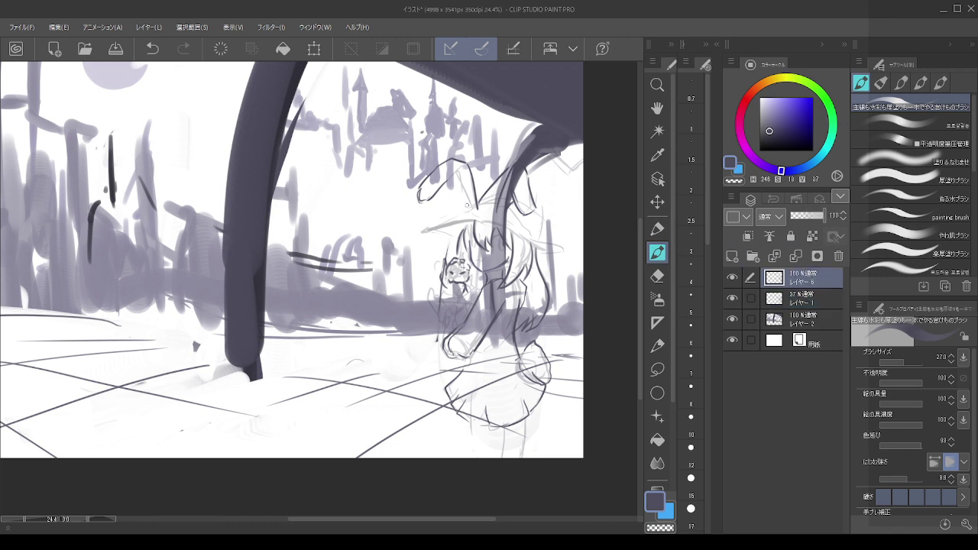
drag(468, 208, 421, 236)
key(ctrl+z)
key(ctrl+z)
mouse_move(470, 204)
mouse_down()
mouse_move(415, 235)
mouse_move(483, 220)
mouse_move(563, 250)
mouse_move(532, 253)
mouse_up()
key(ctrl+z)
key(ctrl+z)
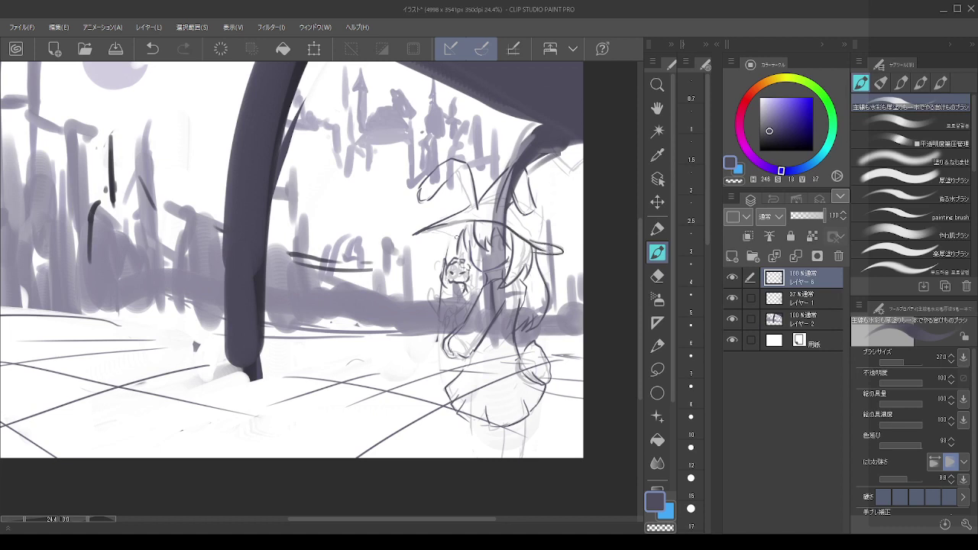
drag(447, 232, 413, 233)
key(ctrl+z)
- Erase the stray end of the hat brim's right side and redraw it as a sharper point, then try a curved hat tip stroke
drag(477, 188, 482, 186)
key(c)
drag(529, 237, 534, 243)
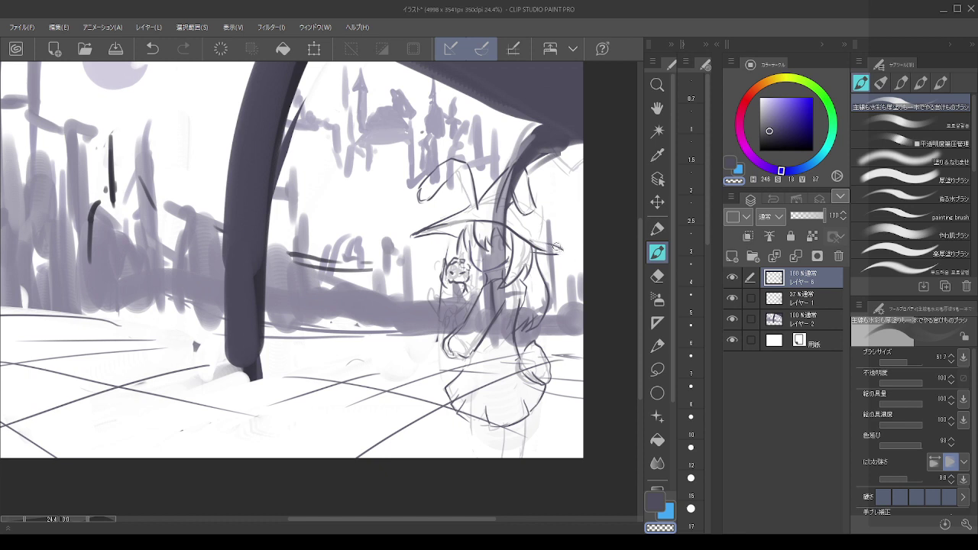
key(c)
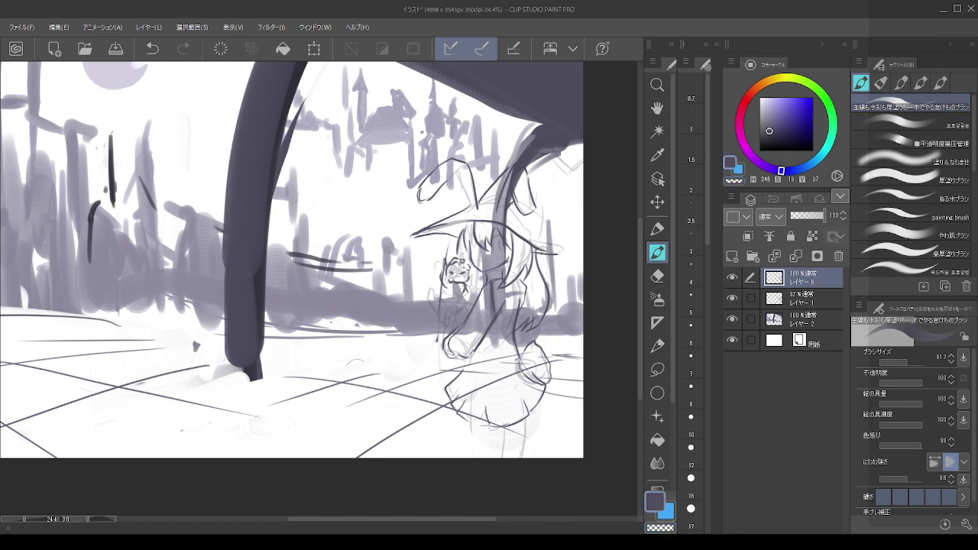
mouse_move(544, 251)
mouse_down()
mouse_move(555, 253)
mouse_move(545, 241)
mouse_move(563, 256)
mouse_up()
key(ctrl+z)
key(ctrl+z)
key(ctrl+z)
mouse_move(502, 176)
mouse_down()
mouse_move(537, 143)
mouse_move(563, 163)
mouse_up()
key(ctrl+z)
- Reduce the merged background layer's opacity to about 36%
click(798, 318)
click(796, 215)
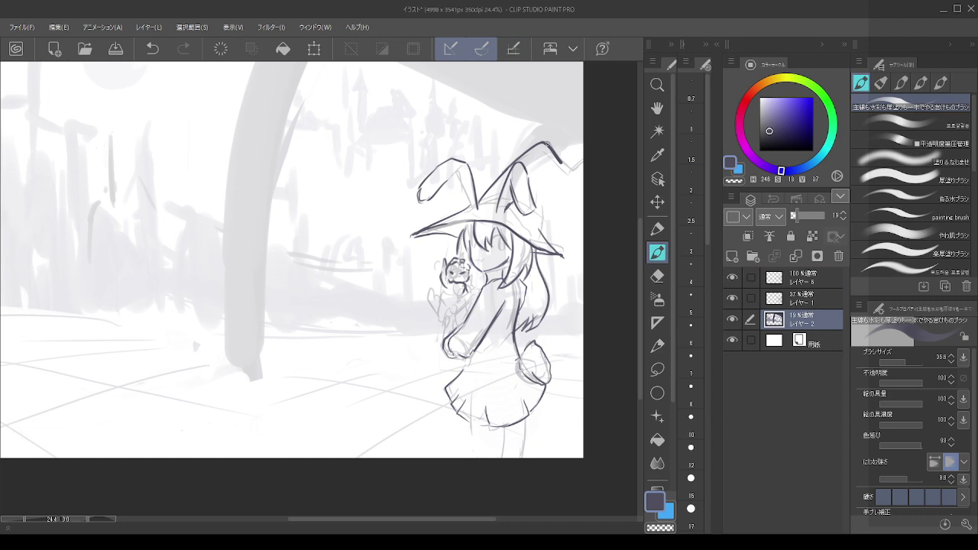
key(ctrl+z)
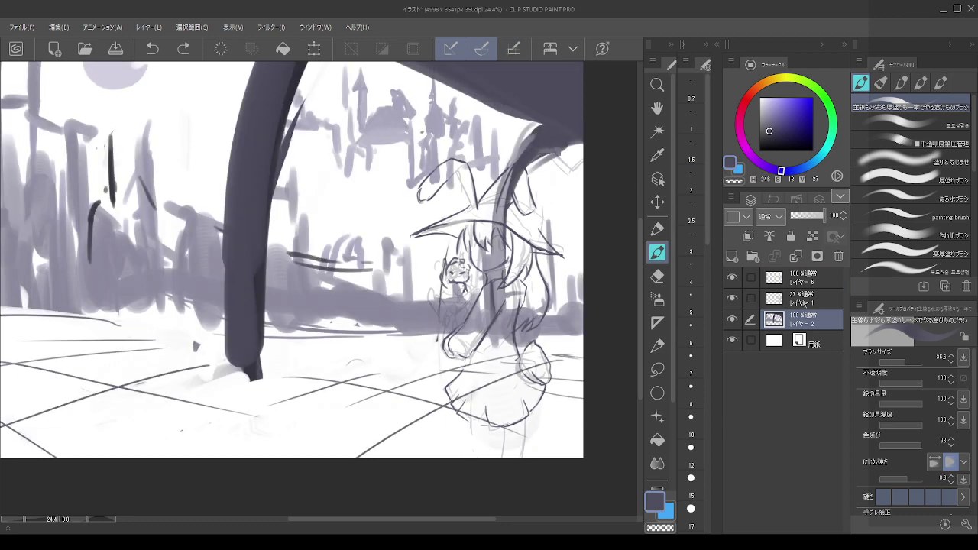
click(803, 216)
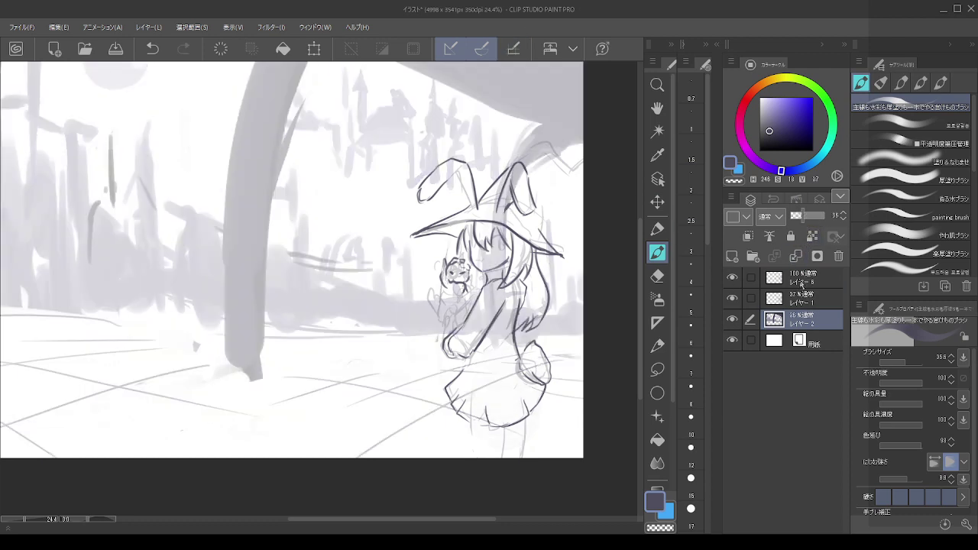
- Draw the hat's bent crown ending in a curled spiral tip on the clean line layer, redrawing strokes that do not fit
click(801, 281)
mouse_move(511, 162)
mouse_down()
mouse_move(537, 141)
mouse_move(532, 149)
mouse_move(556, 153)
mouse_move(569, 174)
mouse_move(557, 190)
mouse_up()
key(ctrl+z)
key(ctrl+z)
key(ctrl+z)
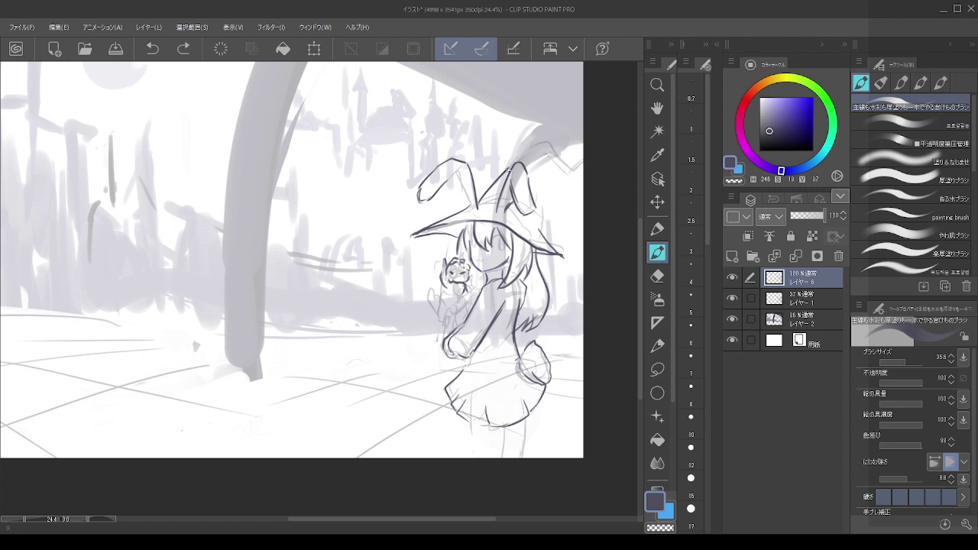
mouse_move(510, 166)
mouse_down()
mouse_move(544, 145)
mouse_move(566, 170)
mouse_move(544, 191)
mouse_up()
mouse_move(555, 184)
mouse_down()
mouse_move(543, 164)
mouse_move(538, 223)
mouse_up()
key(ctrl+z)
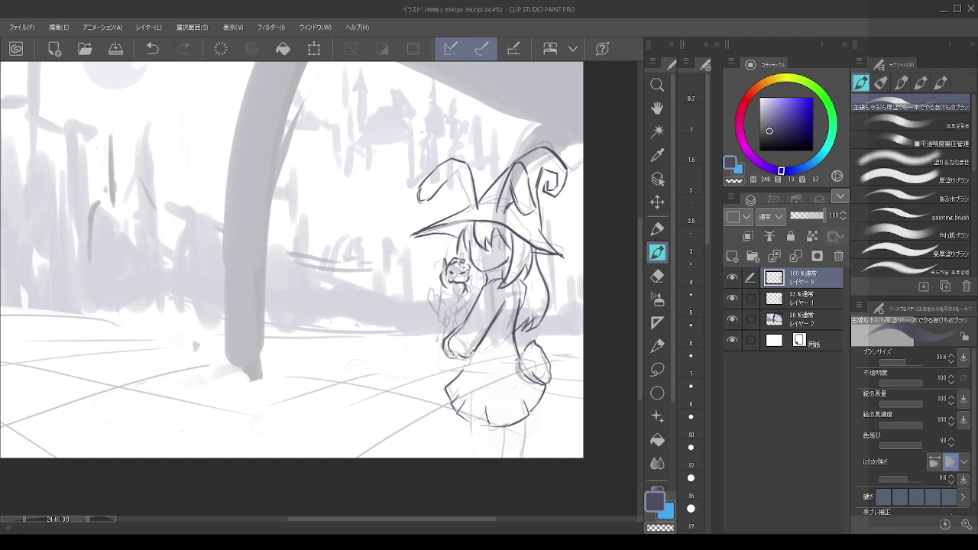
- Erase parts of the skirt's old hem and pleat lines
key(c)
key(c)
scroll(571, 189, down, 6)
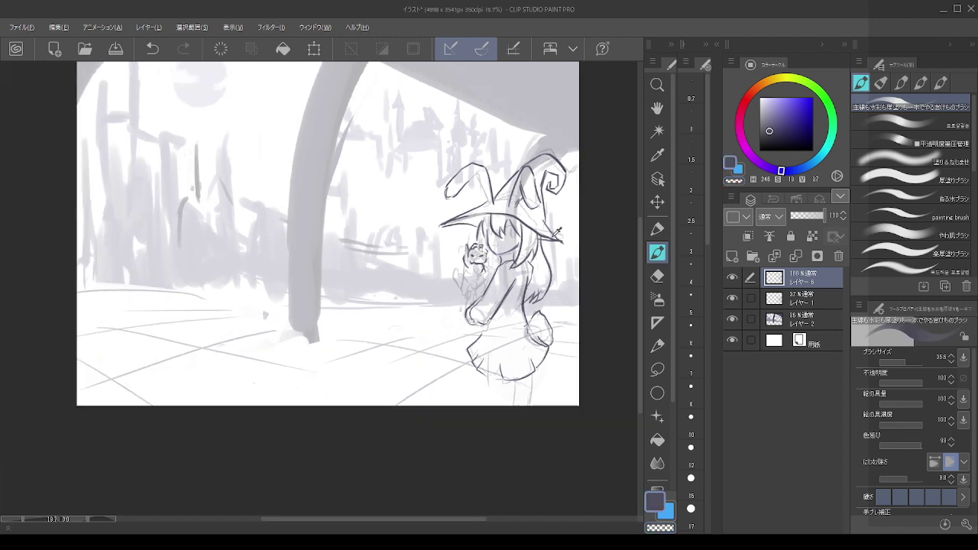
scroll(553, 245, up, 4)
key(alt)
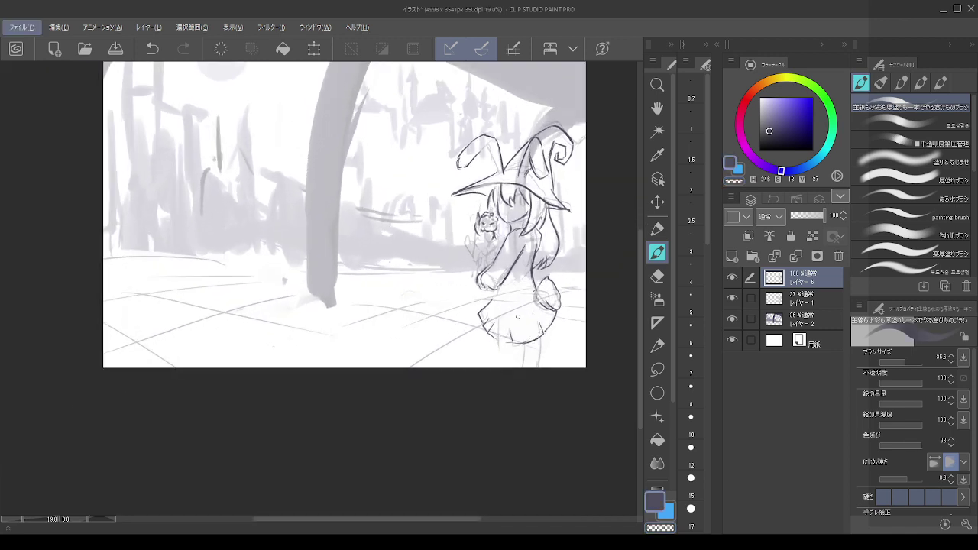
key(c)
mouse_move(500, 322)
mouse_down()
mouse_move(534, 321)
mouse_move(511, 333)
mouse_move(483, 321)
mouse_up()
key(c)
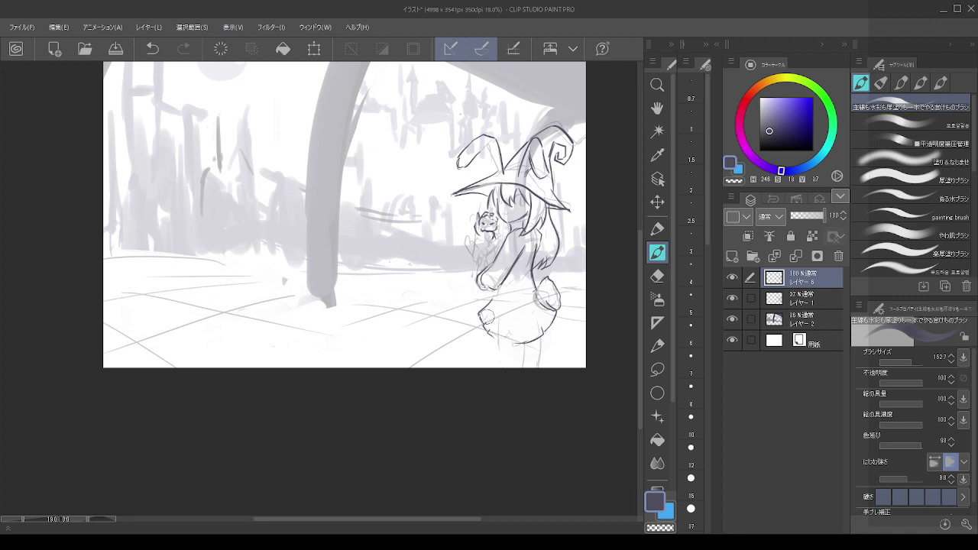
- Redraw the skirt's left edge, front pleat and curved hem, undoing strokes that do not fit
key(c)
key(c)
key(ctrl+z)
drag(485, 317, 492, 334)
key(ctrl+z)
key(ctrl+z)
key(ctrl+z)
mouse_move(505, 319)
mouse_down()
mouse_move(509, 343)
mouse_move(500, 324)
mouse_move(523, 345)
mouse_move(544, 330)
mouse_up()
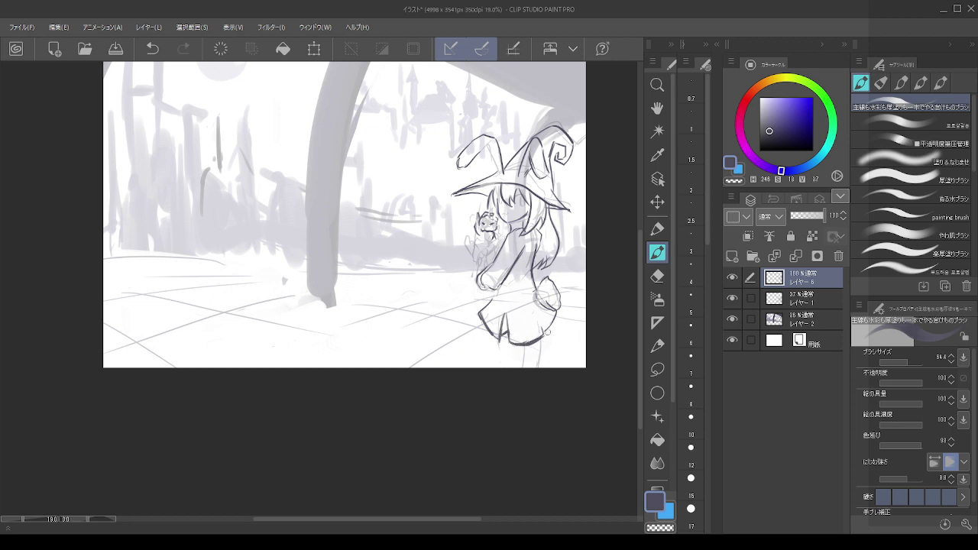
- Finish the skirt's right side with a second pleat and a back hem running up toward the tail
key(ctrl+z)
mouse_move(507, 338)
mouse_down()
mouse_move(546, 335)
mouse_move(537, 306)
mouse_move(558, 314)
mouse_up()
key(c)
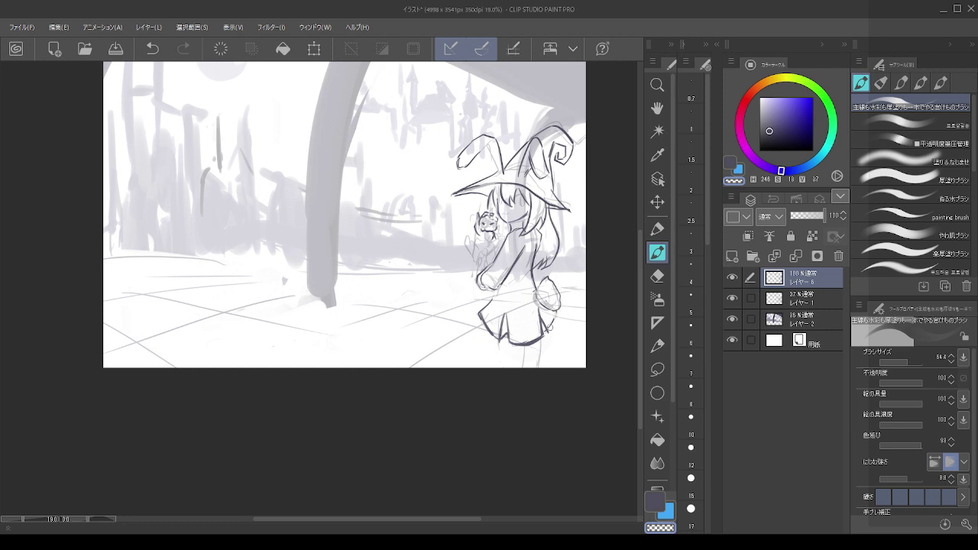
key(c)
drag(556, 310, 549, 327)
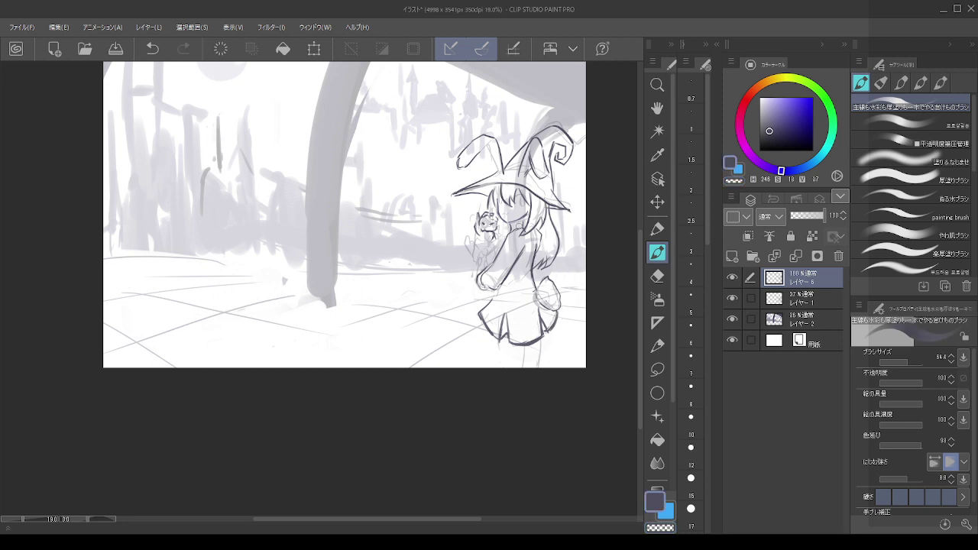
- Redraw the witch's fluffy round tail larger behind the skirt, erasing the old outline
mouse_move(534, 289)
mouse_down()
mouse_move(553, 276)
mouse_move(564, 309)
mouse_move(552, 312)
mouse_up()
key(ctrl+z)
key(c)
mouse_move(553, 278)
mouse_down()
mouse_move(561, 307)
mouse_move(556, 274)
mouse_move(574, 304)
mouse_move(545, 311)
mouse_move(541, 300)
mouse_up()
key(c)
key(ctrl+z)
key(ctrl+z)
key(c)
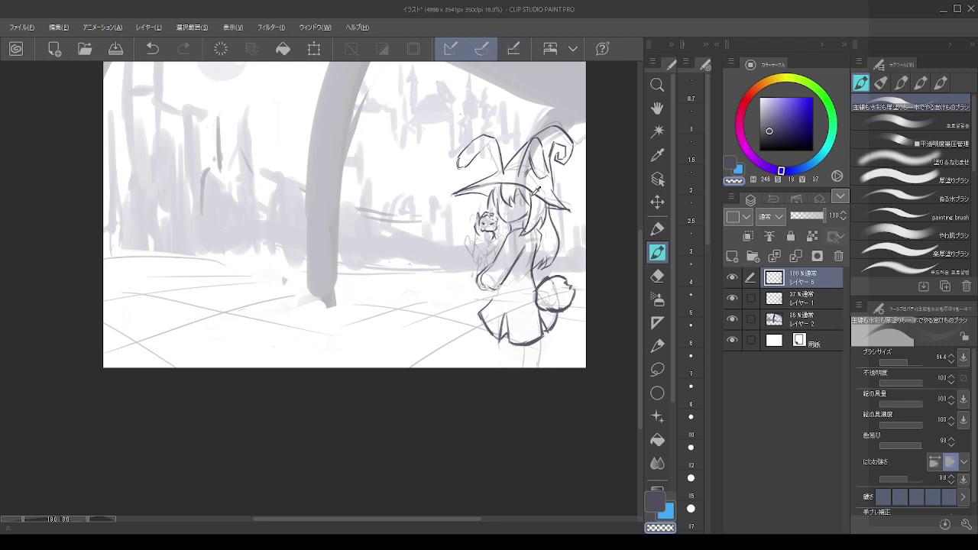
- Sketch the tilted container under the small companion and the angled line below the witch's hand, redrawing strokes that do not fit
scroll(527, 214, up, 3)
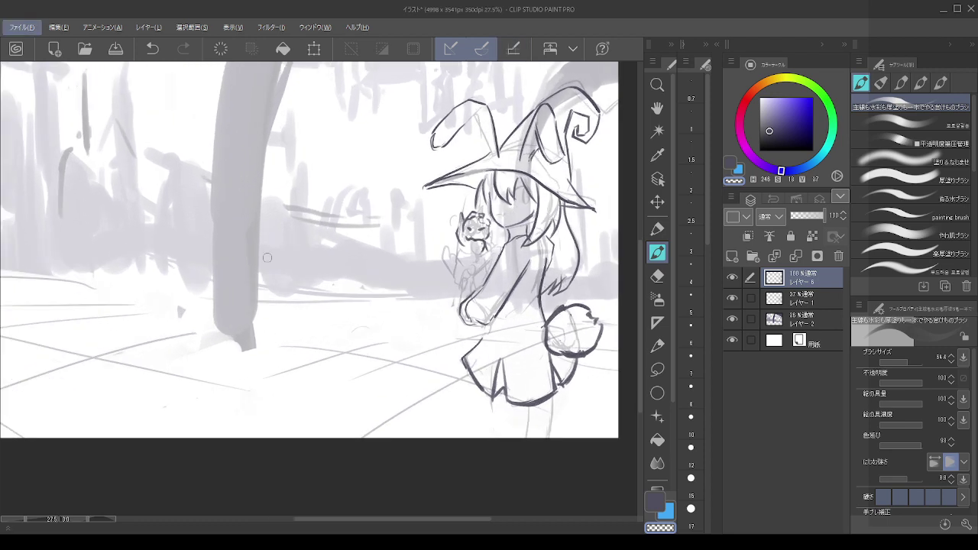
click(465, 254)
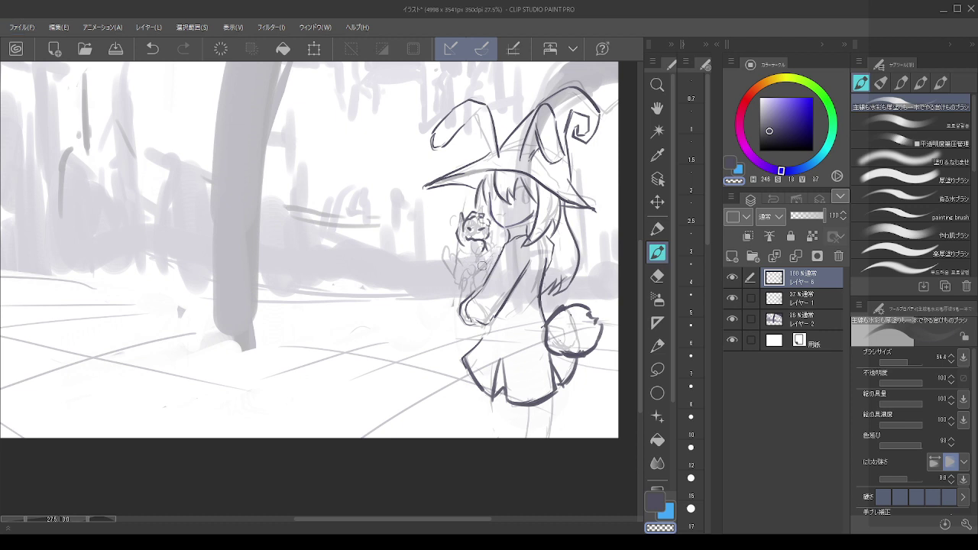
key(c)
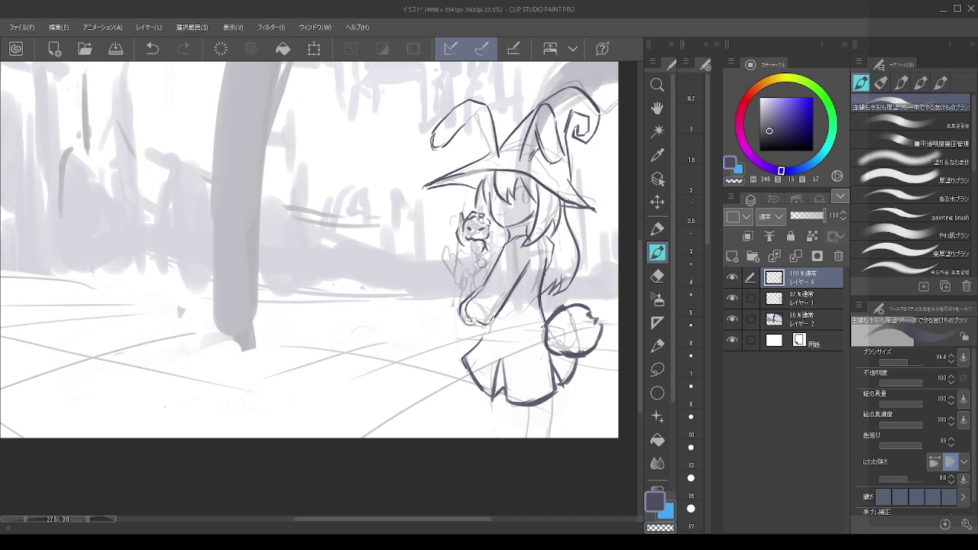
key(ctrl+z)
mouse_move(484, 262)
mouse_down()
mouse_move(446, 269)
mouse_move(458, 294)
mouse_move(457, 273)
mouse_move(482, 264)
mouse_move(448, 269)
mouse_move(469, 288)
mouse_up()
key(ctrl+z)
key(ctrl+z)
key(ctrl+z)
drag(467, 270, 476, 294)
mouse_move(463, 262)
mouse_down()
mouse_move(442, 278)
mouse_move(468, 299)
mouse_move(448, 342)
mouse_move(468, 349)
mouse_up()
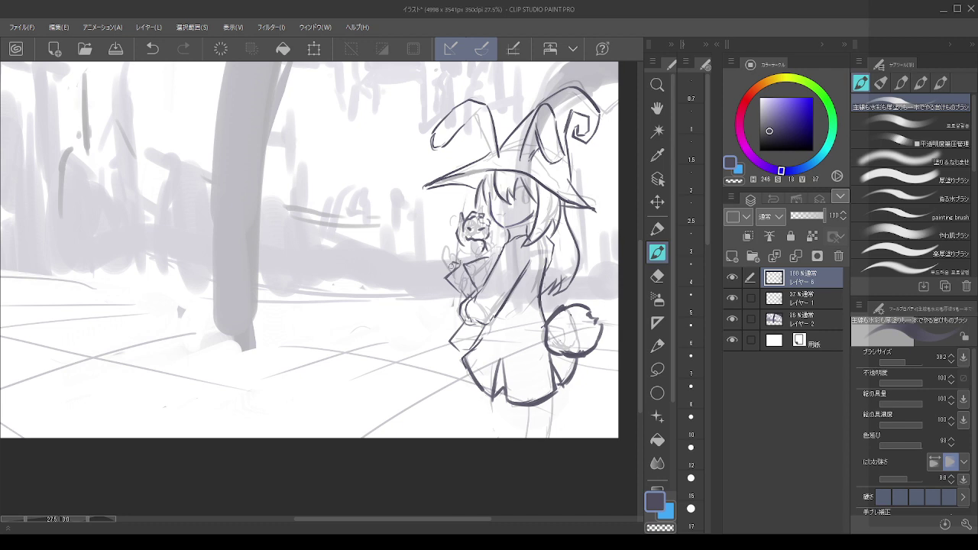
- Draw the container's upper edge and the bumpy contents along its opening, undoing strokes that do not fit
key(ctrl+z)
drag(454, 262, 457, 278)
key(ctrl+z)
key(ctrl+z)
drag(463, 261, 472, 258)
key(ctrl+z)
drag(478, 257, 492, 250)
key(ctrl+z)
- Draw a small round fruit-like object falling to the left of the witch's hand
drag(430, 302, 438, 308)
key(ctrl+z)
drag(413, 311, 428, 318)
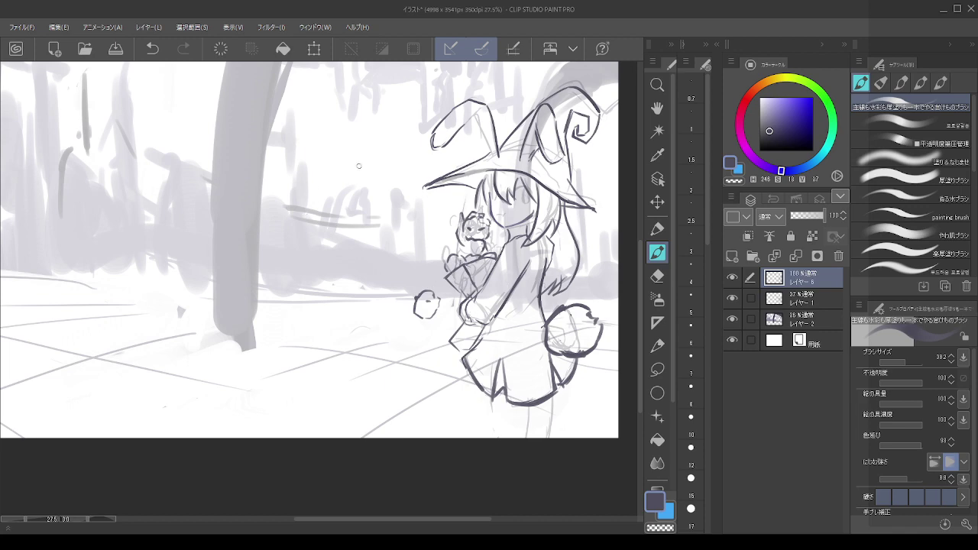
- Add rounded shapes heaped in the container below the companion, undoing strokes that do not fit
scroll(545, 172, up, 4)
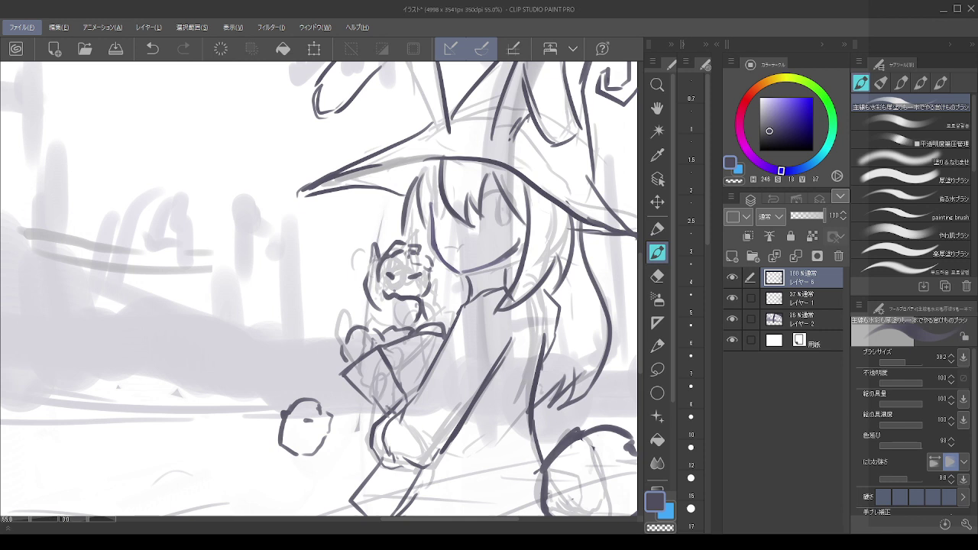
key(alt+Tab)
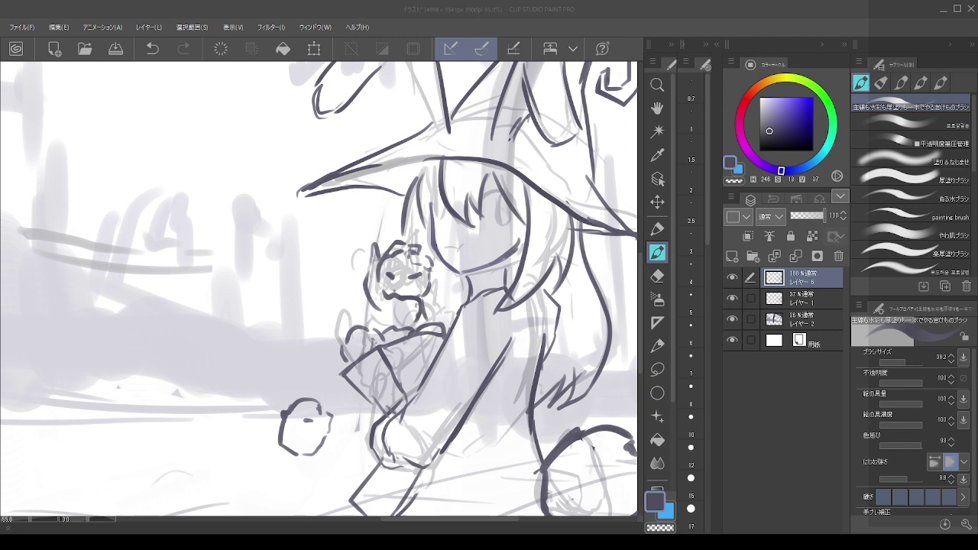
scroll(486, 298, down, 3)
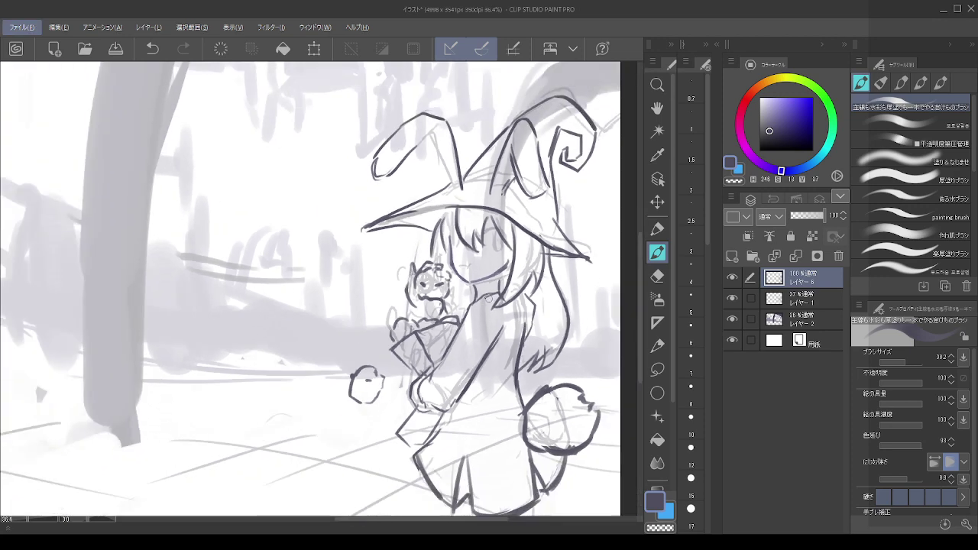
scroll(459, 279, up, 4)
scroll(443, 260, up, 1)
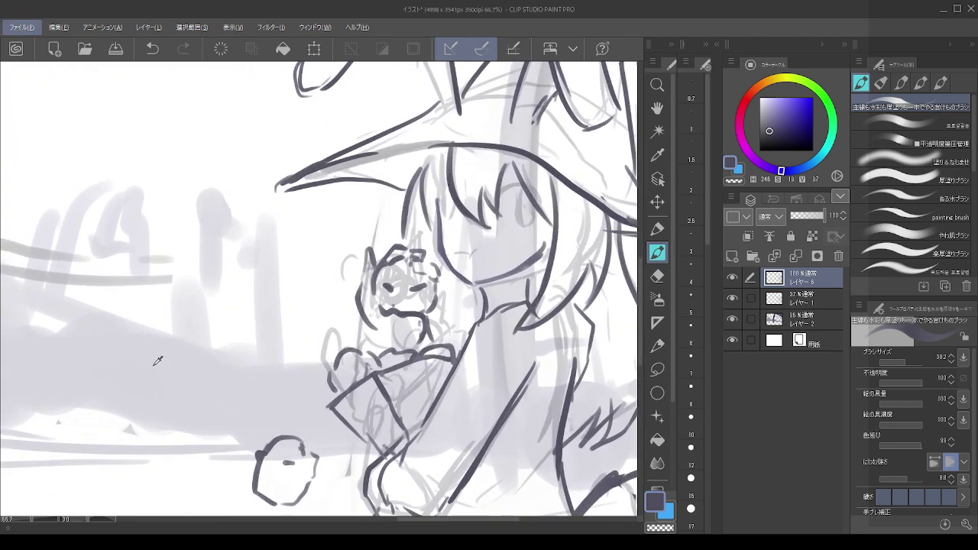
mouse_move(337, 361)
mouse_down()
mouse_move(331, 376)
mouse_move(342, 396)
mouse_up()
mouse_move(376, 357)
mouse_down()
mouse_move(463, 339)
mouse_move(463, 349)
mouse_move(406, 344)
mouse_move(390, 329)
mouse_move(405, 343)
mouse_move(362, 350)
mouse_up()
key(ctrl+z)
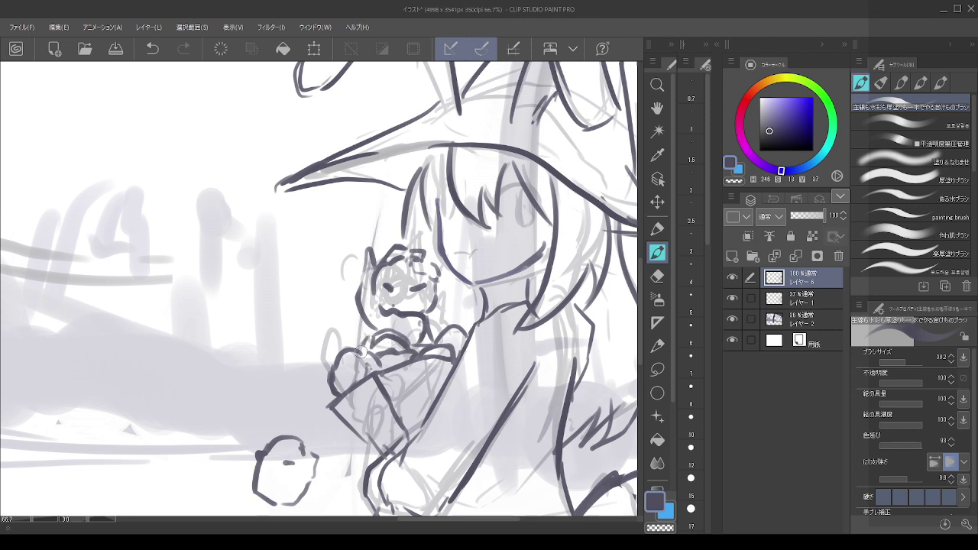
drag(280, 315, 366, 209)
mouse_move(390, 309)
mouse_down()
mouse_move(375, 330)
mouse_move(392, 334)
mouse_up()
key(ctrl+z)
mouse_move(420, 268)
mouse_down()
mouse_move(350, 346)
mouse_move(314, 366)
mouse_up()
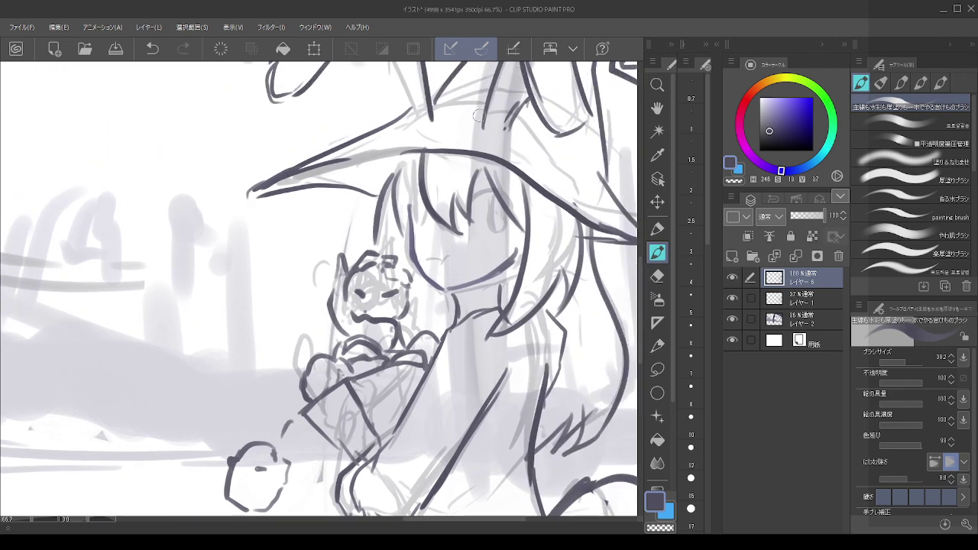
- Erase the long side hair lock and the cheek line's outer end on the far side of the witch's face
click(658, 277)
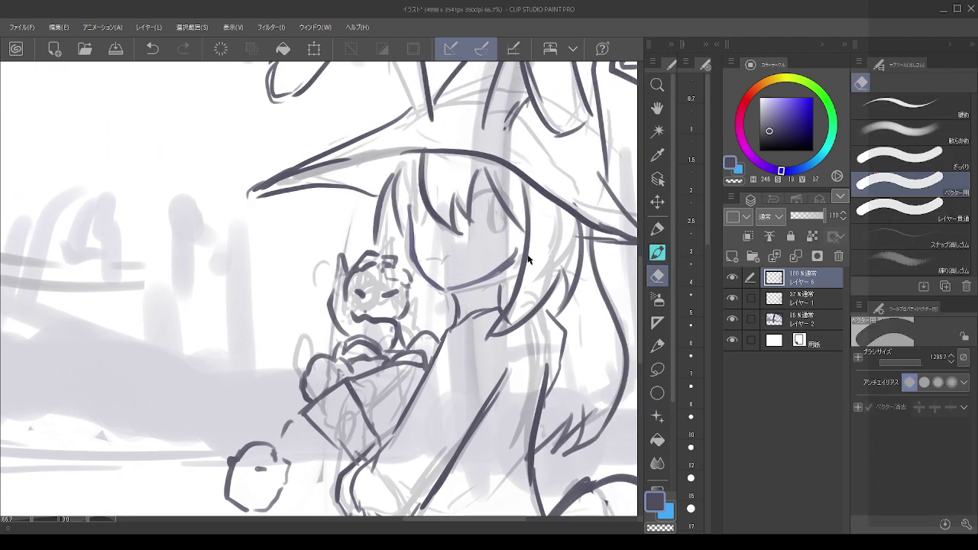
drag(445, 227, 393, 227)
mouse_move(528, 268)
mouse_down()
mouse_move(485, 332)
mouse_move(547, 246)
mouse_move(529, 211)
mouse_move(547, 261)
mouse_up()
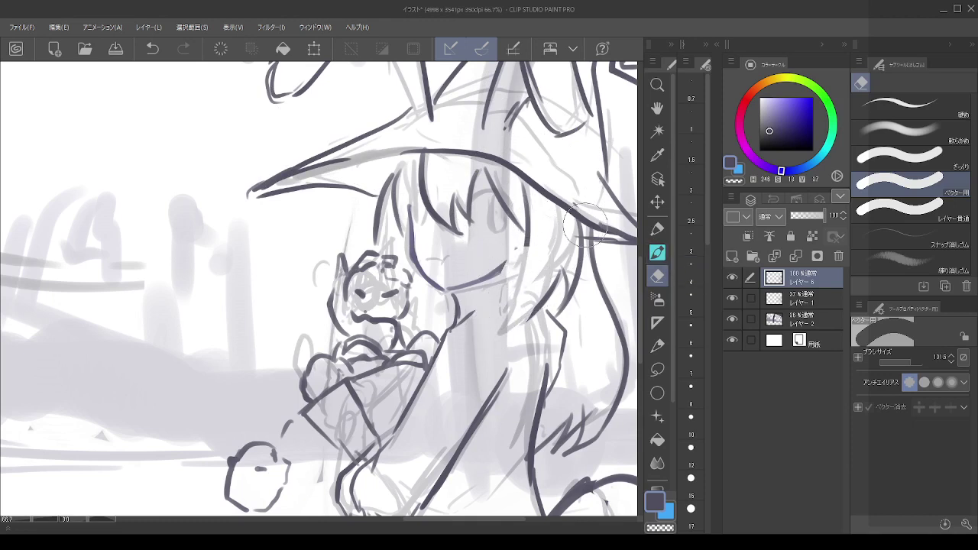
mouse_move(502, 228)
mouse_down()
mouse_move(493, 227)
mouse_move(515, 280)
mouse_up()
key(ctrl+z)
- Redraw the side hair lock as one curve from beside the cheek down to a point near the shoulder, undoing the stroke that does not fit
click(657, 252)
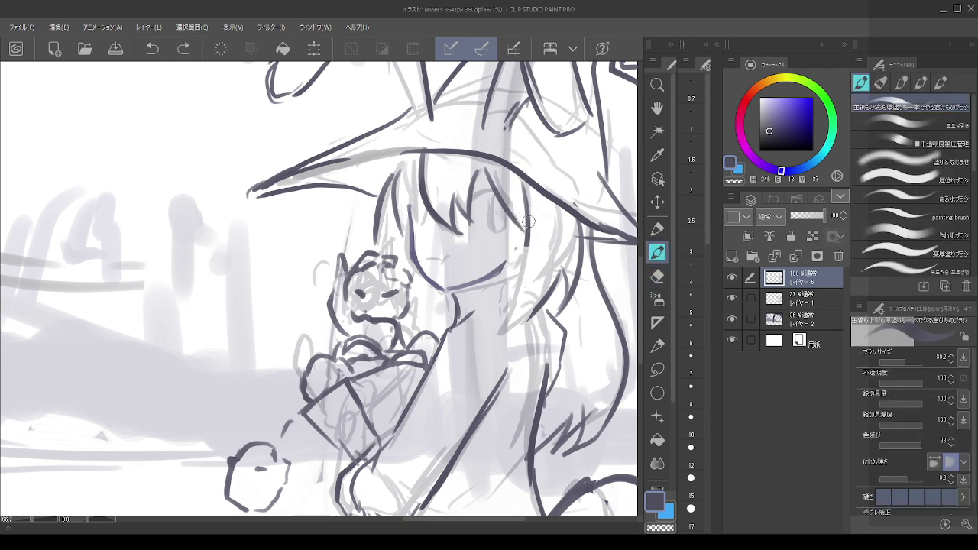
drag(528, 231, 506, 283)
key(ctrl+z)
drag(527, 229, 495, 334)
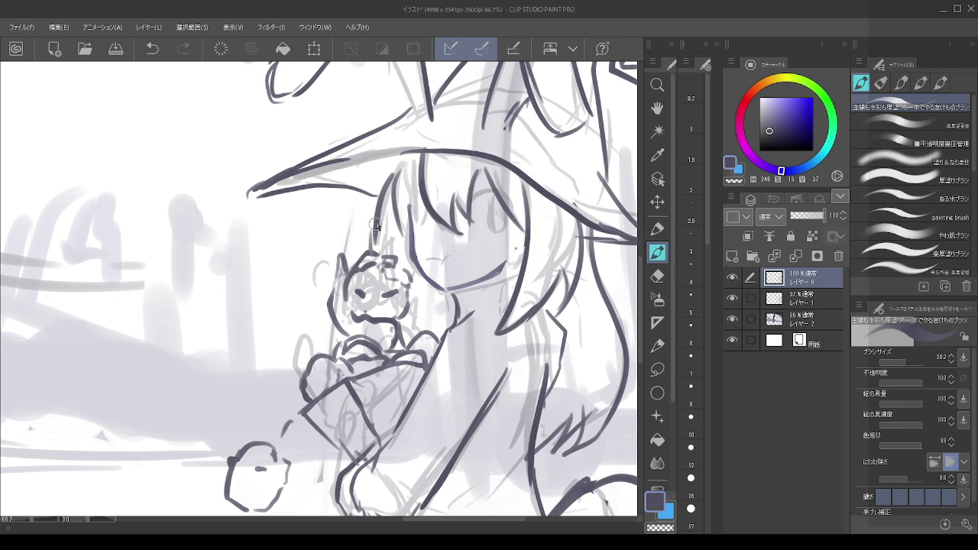
- Rework the small companion's ear and the side of its head nearest the witch, undoing strokes that do not fit
drag(388, 250, 414, 307)
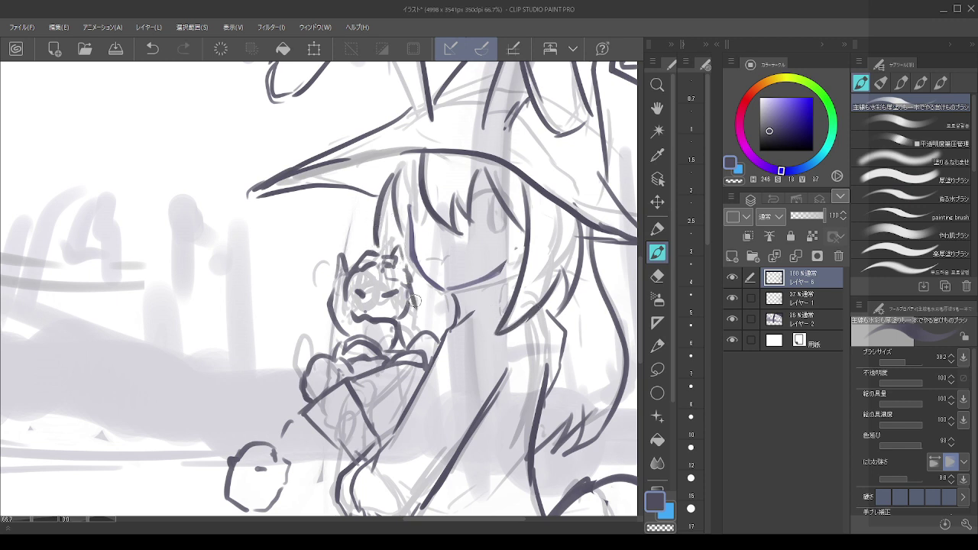
key(ctrl+z)
drag(397, 248, 399, 263)
mouse_move(414, 298)
mouse_down()
mouse_move(425, 323)
mouse_move(423, 313)
mouse_up()
key(ctrl+z)
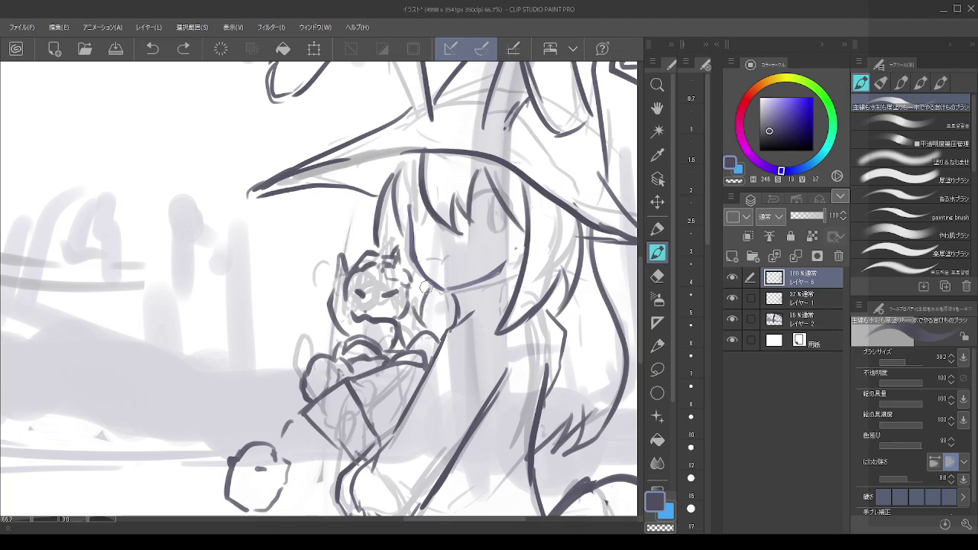
- Draw the hair strand hanging beneath the witch's chin toward the container, undoing strokes that do not fit
drag(433, 280, 424, 323)
key(ctrl+z)
mouse_move(432, 331)
mouse_down()
mouse_move(448, 286)
mouse_move(431, 317)
mouse_move(442, 362)
mouse_up()
key(ctrl+z)
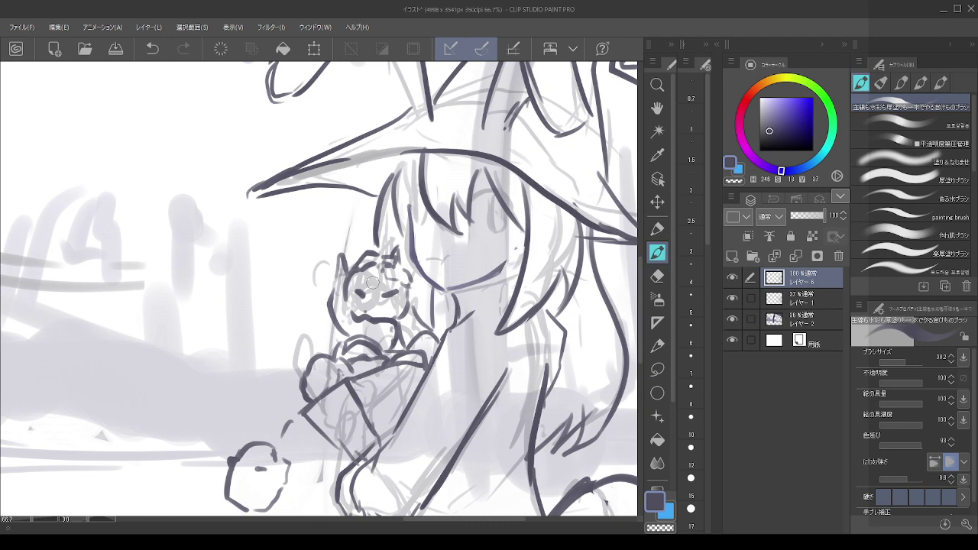
- Extend the hat brim's lower line toward the pointed front tip and trim its edges with the eraser
key(c)
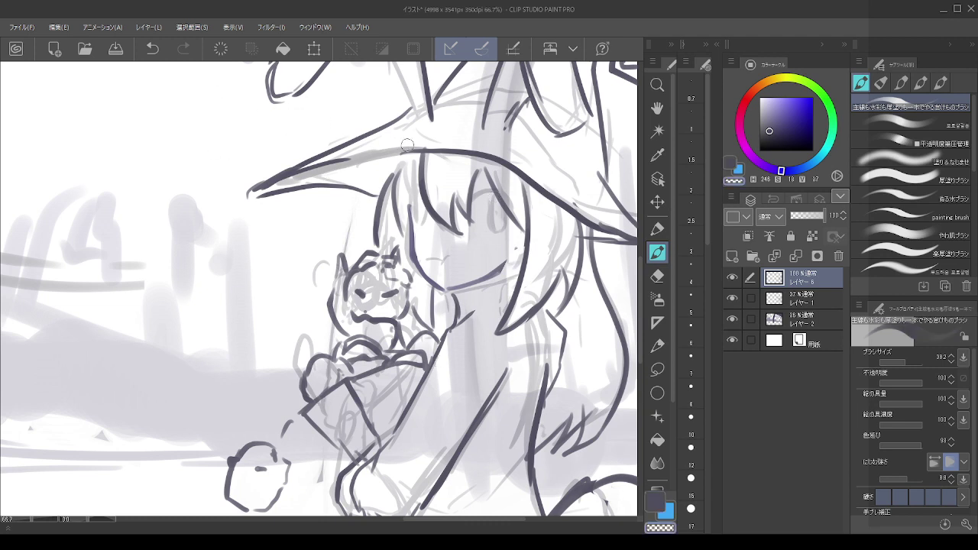
key(c)
drag(367, 156, 392, 152)
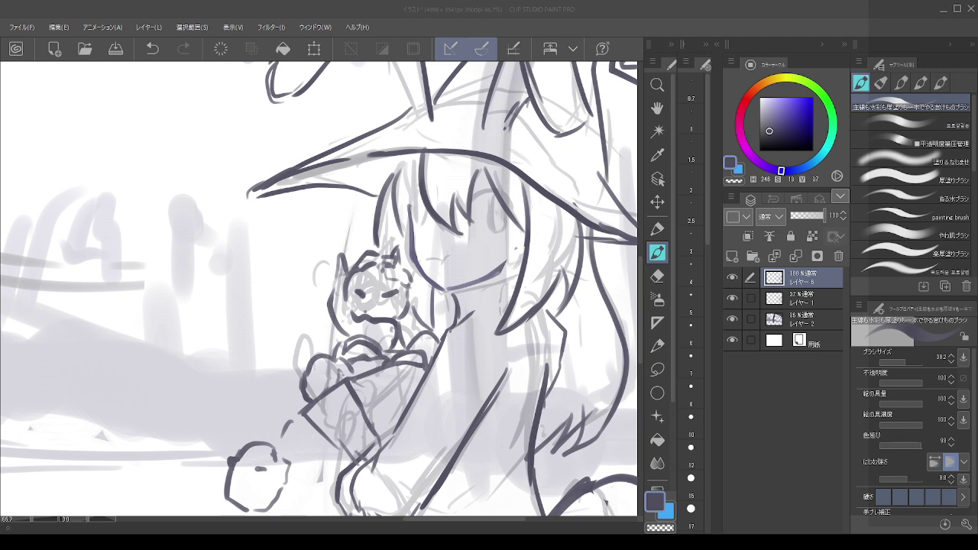
click(657, 276)
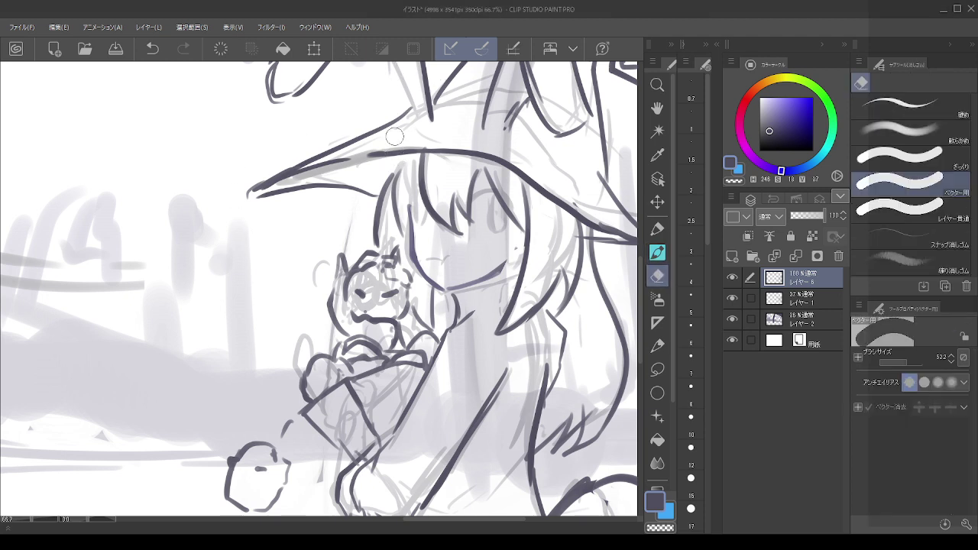
drag(365, 148, 421, 132)
alt+click(414, 150)
drag(369, 153, 390, 154)
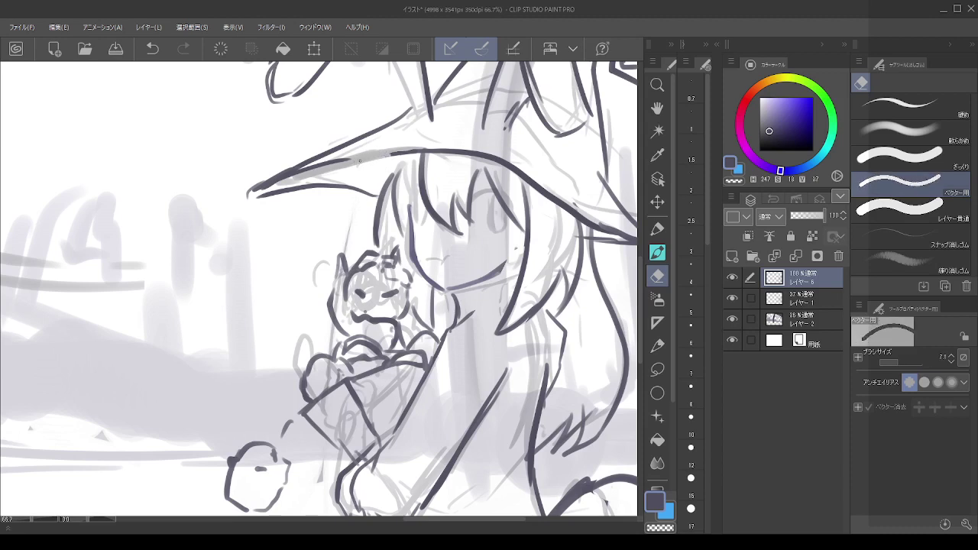
- Thin the hat brim's lower line above the witch's bangs with the brush in transparent colour, undoing strokes that do not fit
key(c)
key(ctrl+z)
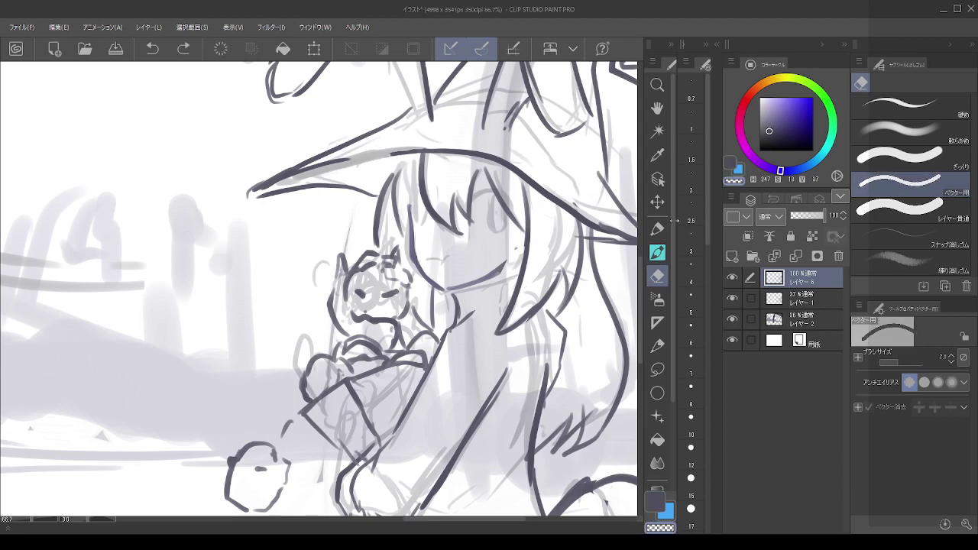
click(657, 252)
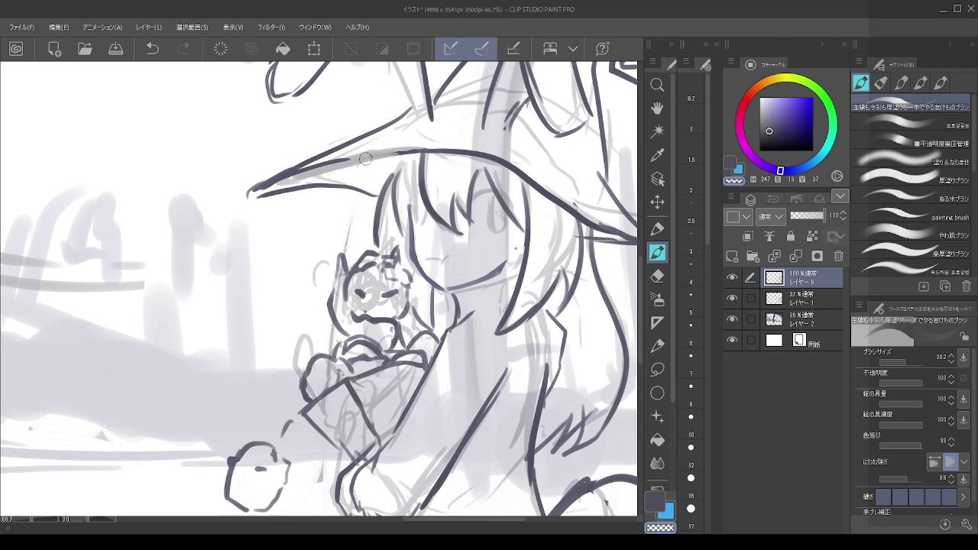
key(ctrl+z)
key(c)
mouse_move(344, 162)
mouse_down()
mouse_move(463, 140)
mouse_move(408, 143)
mouse_move(487, 149)
mouse_move(528, 165)
mouse_up()
key(ctrl+z)
key(c)
mouse_move(462, 146)
mouse_down()
mouse_move(593, 207)
mouse_move(515, 166)
mouse_move(559, 198)
mouse_move(597, 197)
mouse_move(526, 171)
mouse_move(623, 231)
mouse_up()
key(ctrl+z)
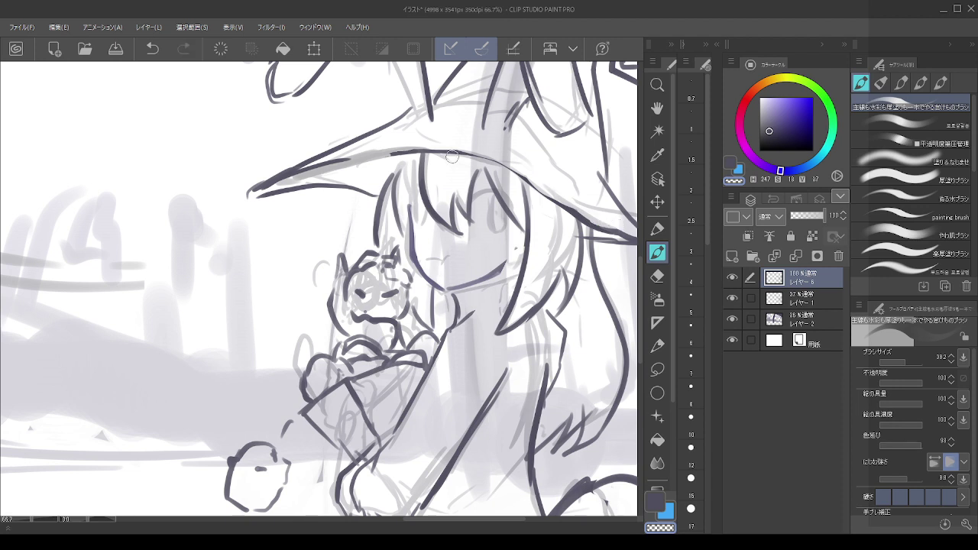
- Reduce the brush size and redraw the front edge of the witch hat's brim toward its tip
key(c)
key(bracketleft)
key(bracketleft)
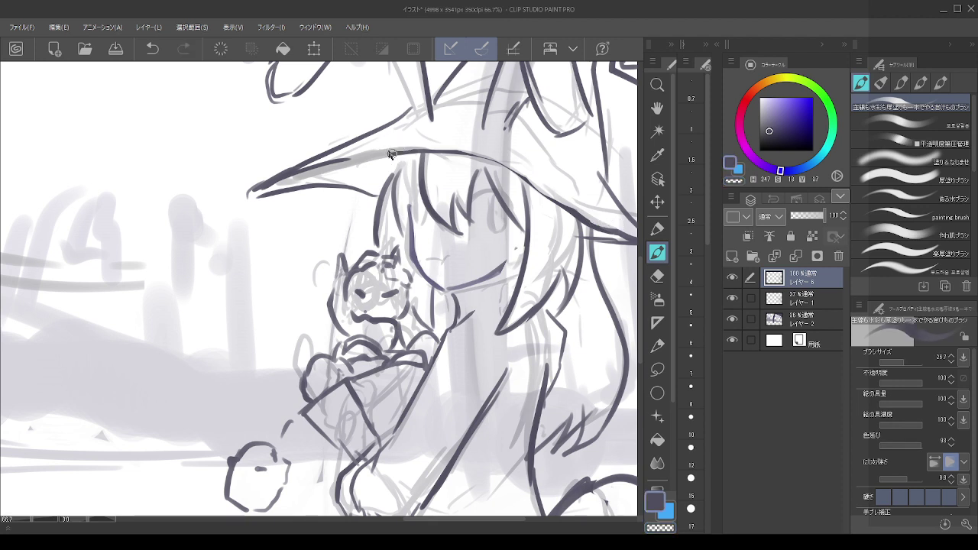
drag(391, 155, 331, 160)
key(ctrl+z)
drag(406, 150, 331, 161)
key(ctrl+z)
drag(406, 153, 336, 161)
scroll(340, 162, down, 1)
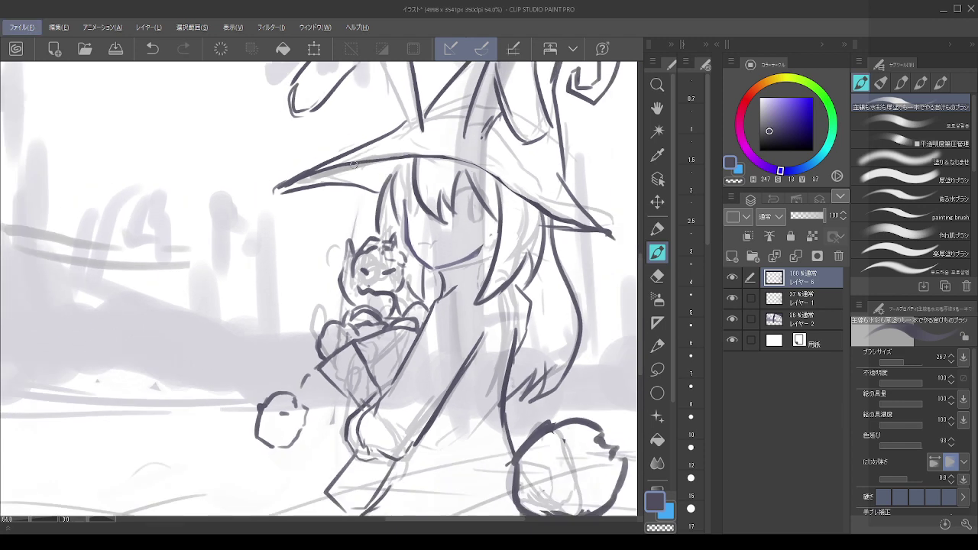
scroll(288, 177, up, 2)
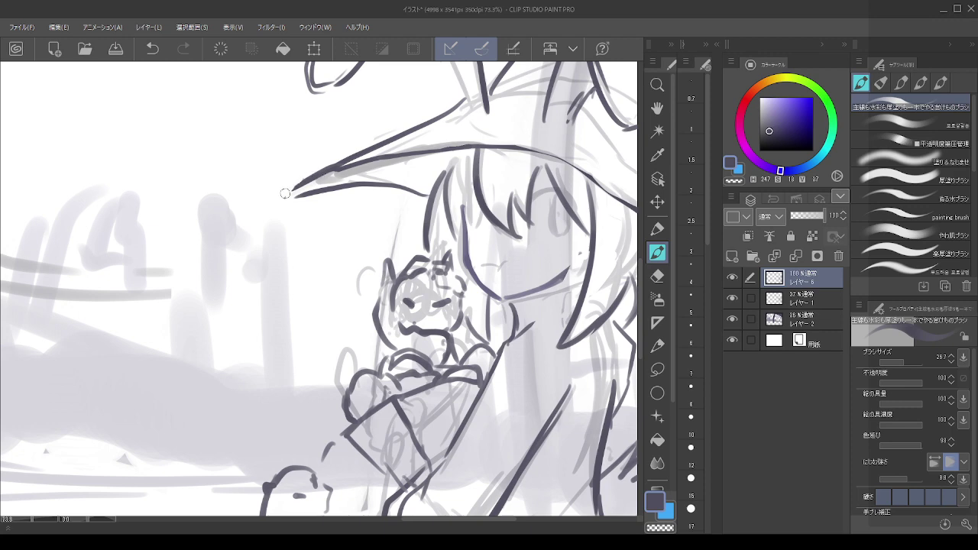
mouse_move(279, 200)
mouse_down()
mouse_move(295, 188)
mouse_move(308, 195)
mouse_up()
key(ctrl+z)
scroll(315, 162, down, 5)
scroll(389, 120, up, 3)
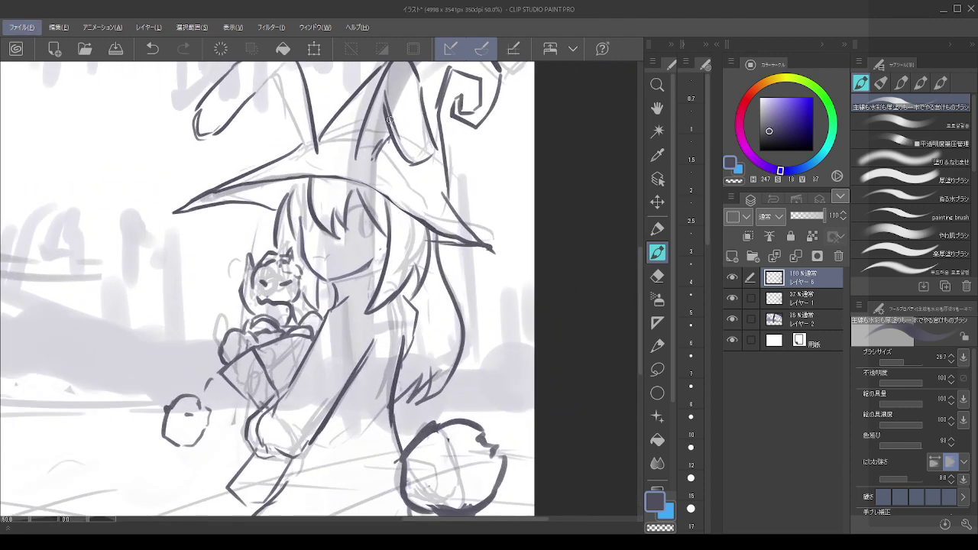
- Draw the inner edge line of the hat's front bunny ear down to the crown
scroll(389, 118, up, 1)
drag(236, 93, 259, 67)
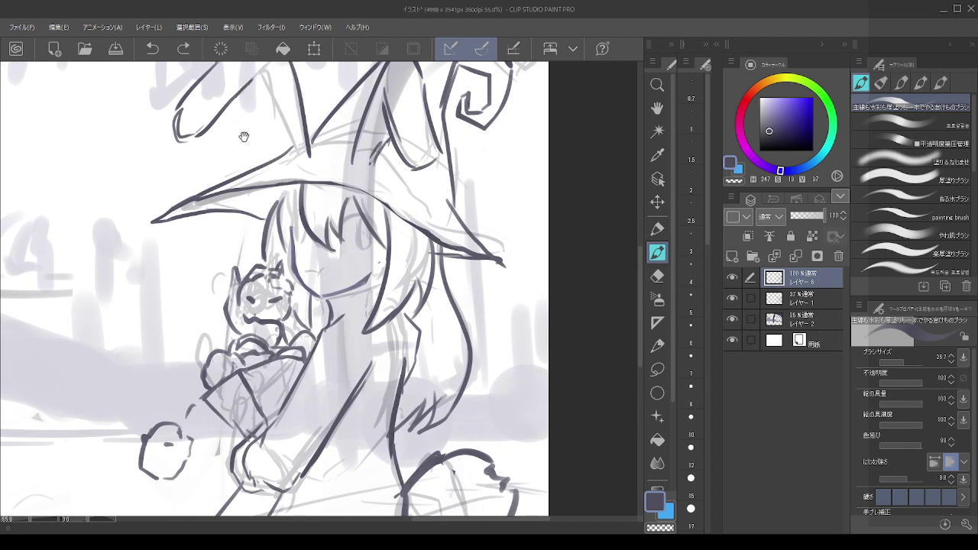
drag(269, 145, 279, 195)
mouse_move(284, 105)
mouse_down()
mouse_move(260, 131)
mouse_move(272, 115)
mouse_move(263, 132)
mouse_move(268, 124)
mouse_move(281, 138)
mouse_move(264, 129)
mouse_move(288, 164)
mouse_up()
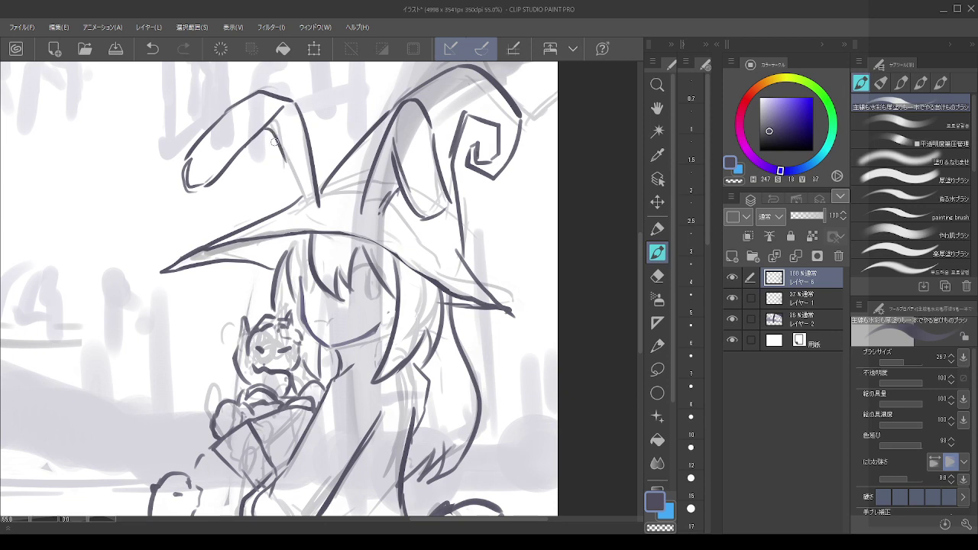
key(ctrl+z)
drag(264, 126, 303, 197)
key(ctrl+z)
- Refine the inner line of the hat's rear bunny ear beside the curled tip
mouse_move(286, 158)
mouse_down()
mouse_move(302, 194)
mouse_move(318, 202)
mouse_move(310, 205)
mouse_move(386, 210)
mouse_up()
key(ctrl+z)
mouse_move(341, 164)
mouse_down()
mouse_move(364, 150)
mouse_move(366, 159)
mouse_move(339, 164)
mouse_move(357, 157)
mouse_move(392, 174)
mouse_move(368, 159)
mouse_up()
key(ctrl+z)
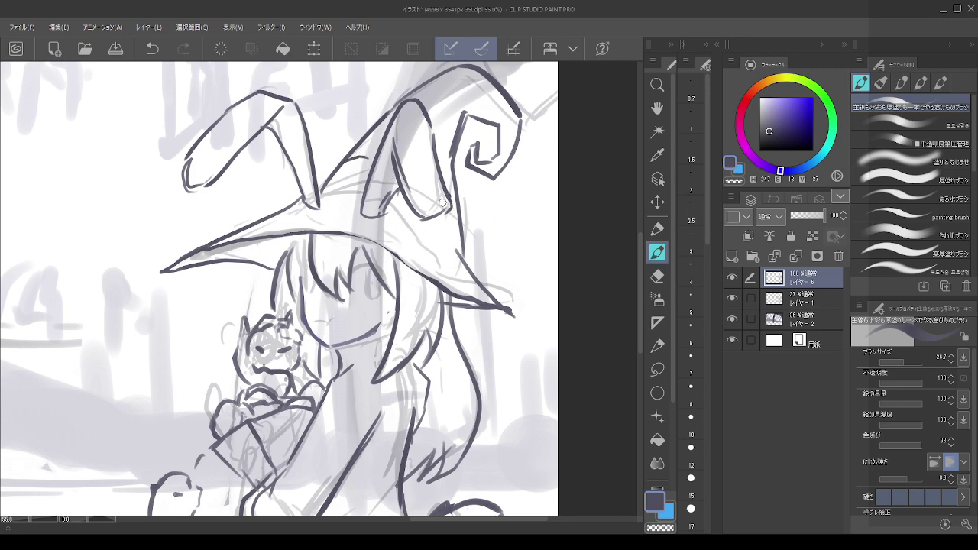
drag(427, 122, 435, 165)
scroll(441, 155, down, 4)
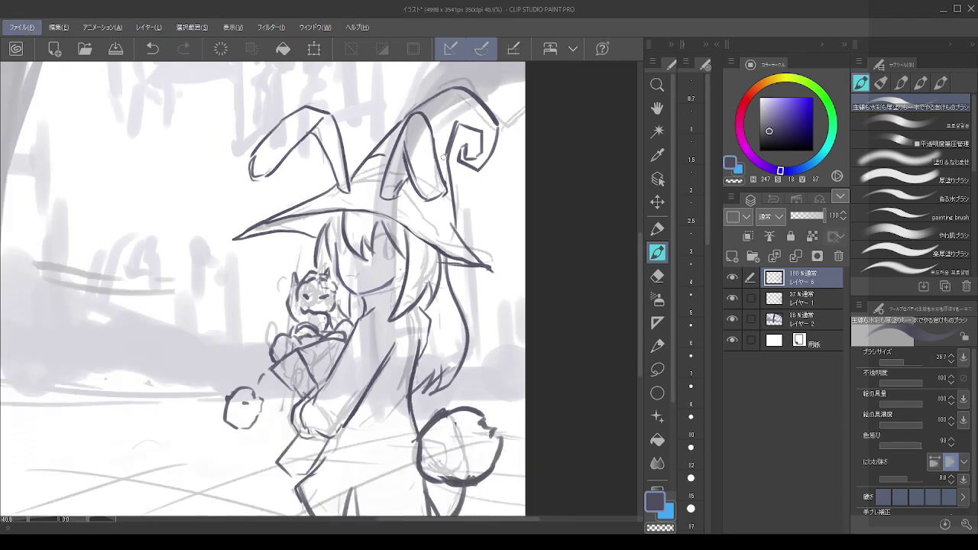
scroll(449, 364, up, 1)
scroll(448, 364, up, 2)
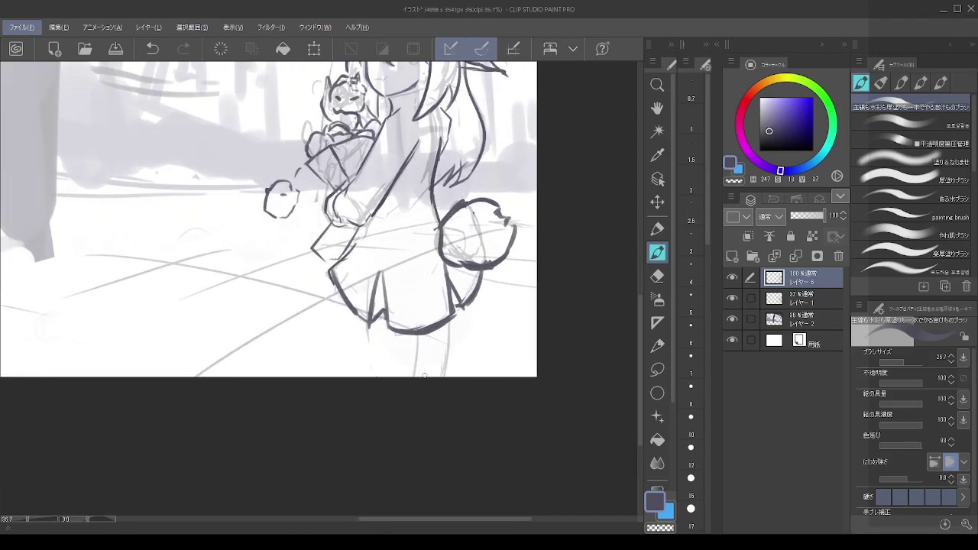
- Draw the outer line of the girl's front leg from the skirt hem to the canvas edge
drag(357, 314, 363, 360)
key(ctrl+z)
drag(355, 323, 361, 374)
key(ctrl+z)
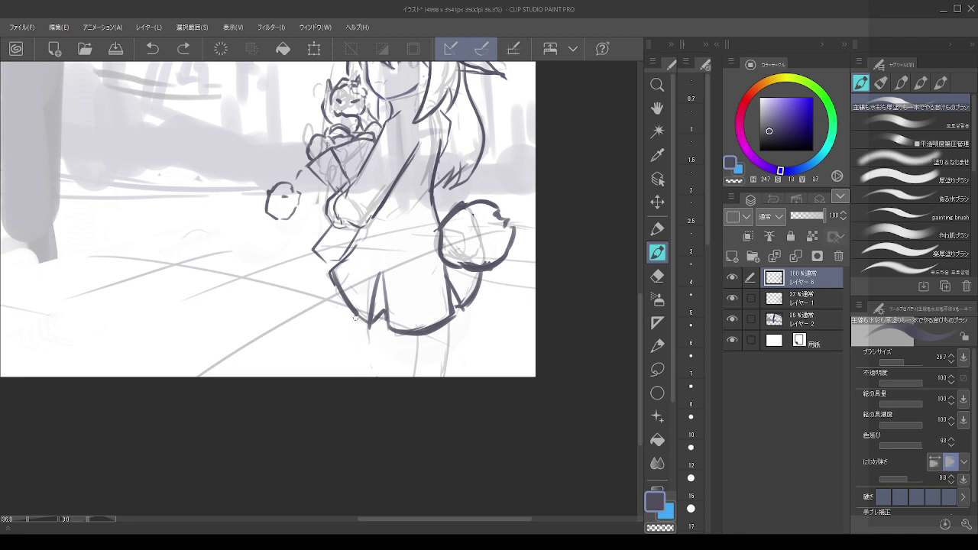
drag(355, 334, 360, 383)
drag(411, 349, 409, 384)
key(ctrl+z)
drag(417, 335, 413, 386)
drag(451, 318, 448, 357)
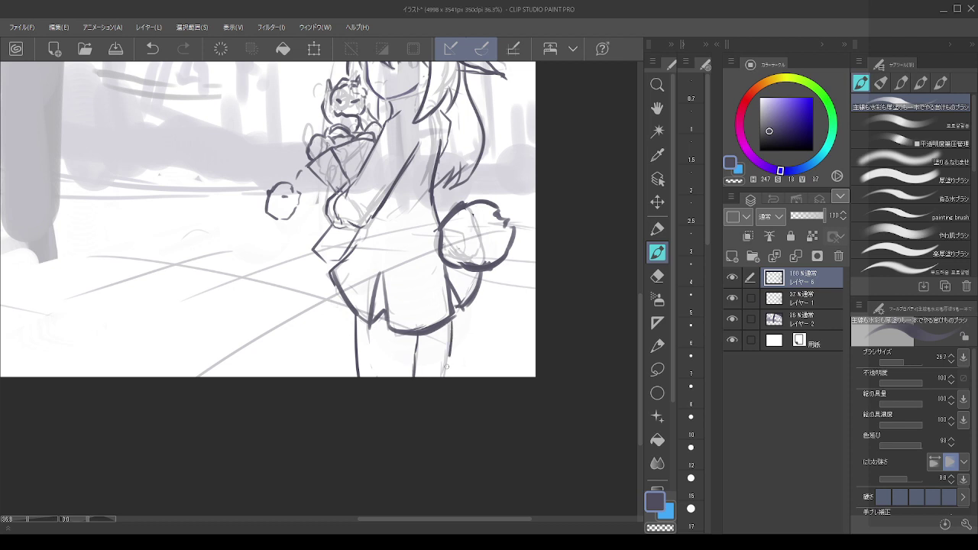
key(ctrl+z)
drag(450, 321, 442, 379)
key(ctrl+z)
key(ctrl+z)
key(ctrl+z)
key(ctrl+z)
- Draw both sides of the rear leg and the inner line of the front leg below the skirt
drag(419, 331, 413, 391)
key(ctrl+z)
drag(419, 333, 417, 382)
drag(443, 324, 441, 391)
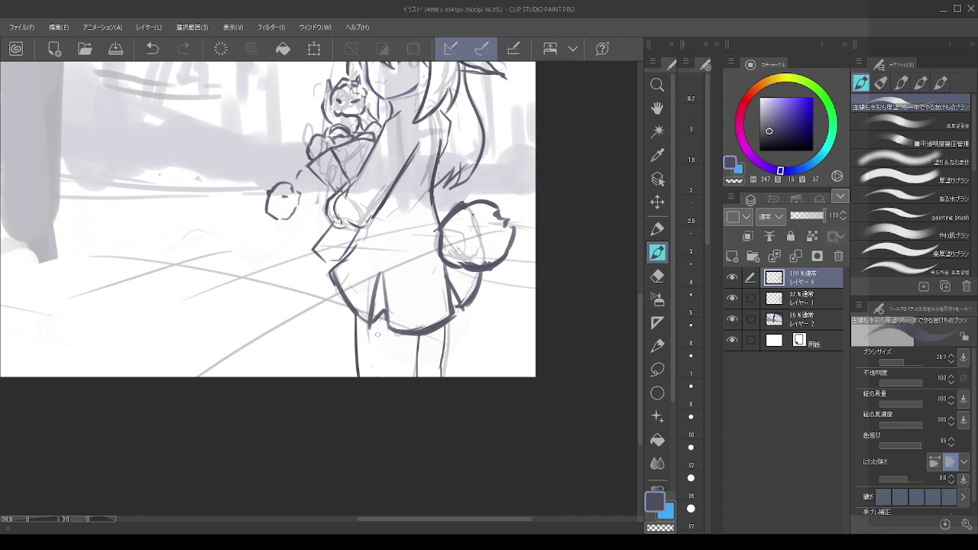
drag(377, 334, 374, 391)
key(alt)
scroll(417, 289, down, 4)
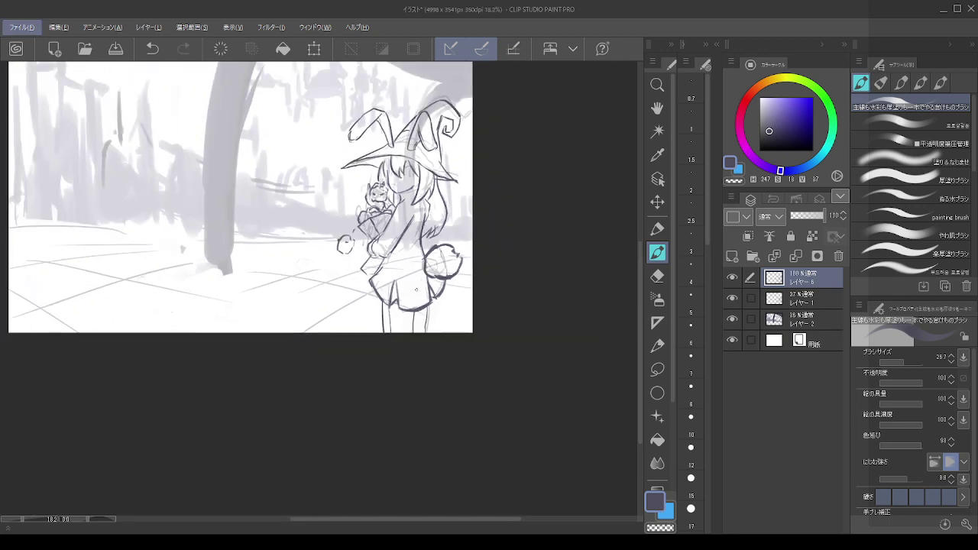
- Redraw the front contour of the girl's face from the bangs down to the chin
scroll(416, 289, up, 2)
scroll(407, 314, down, 3)
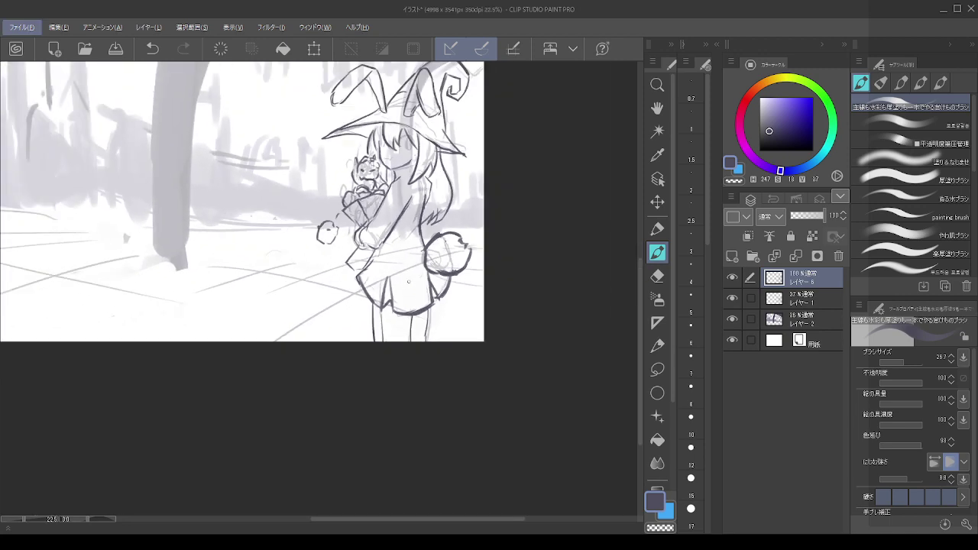
scroll(409, 179, up, 4)
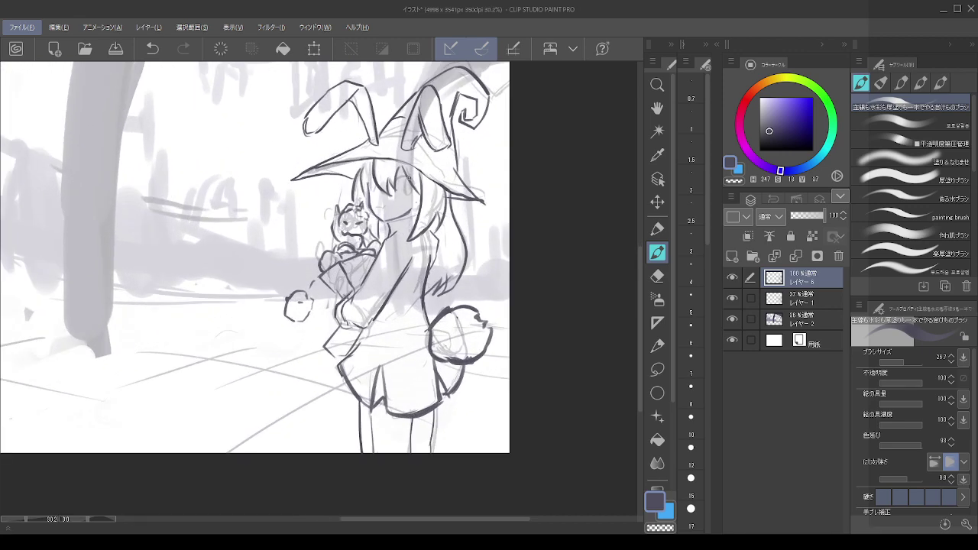
scroll(410, 179, up, 2)
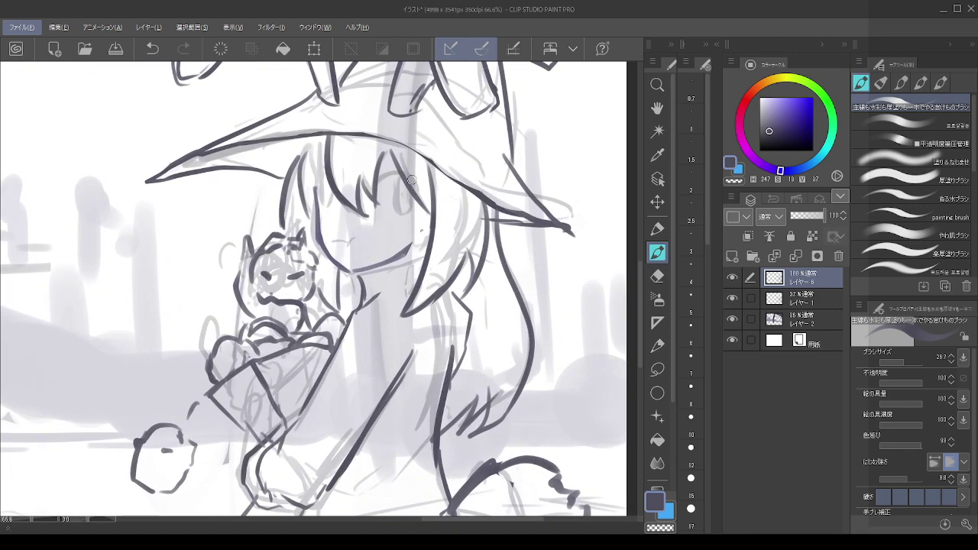
drag(313, 161, 320, 214)
key(ctrl+z)
key(ctrl+z)
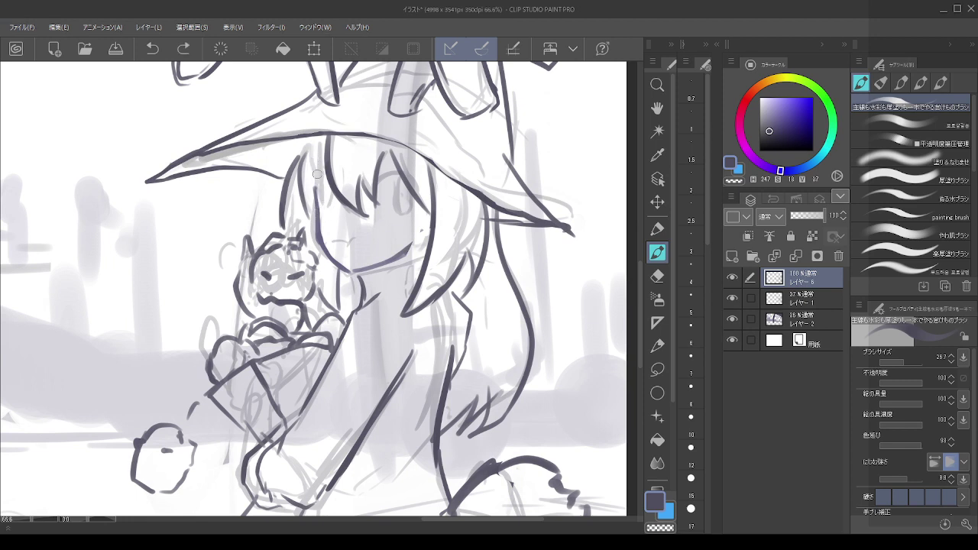
drag(312, 158, 317, 214)
key(ctrl+z)
mouse_move(310, 149)
mouse_down()
mouse_move(320, 238)
mouse_move(343, 272)
mouse_move(414, 239)
mouse_move(369, 262)
mouse_up()
key(ctrl+z)
- Clean up the jaw and extend its line up to the side hair
key(c)
key(c)
mouse_move(428, 235)
mouse_down()
mouse_move(396, 257)
mouse_move(428, 220)
mouse_move(412, 243)
mouse_up()
key(ctrl+z)
key(ctrl+z)
key(ctrl+z)
key(ctrl+z)
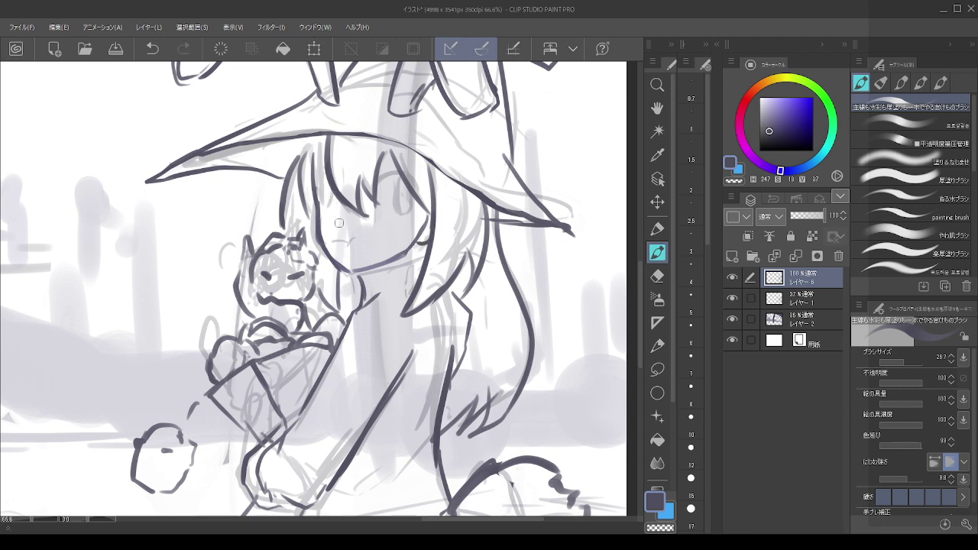
- Set the brush size to 24.0 and draw the girl's small mouth on the front of the face
drag(332, 239, 345, 244)
key(ctrl+z)
key(bracketright)
key(bracketleft)
key(bracketleft)
drag(336, 239, 356, 243)
key(ctrl+z)
key(ctrl+z)
key(ctrl+z)
mouse_move(340, 220)
mouse_down()
mouse_move(347, 212)
mouse_move(329, 218)
mouse_up()
key(ctrl+z)
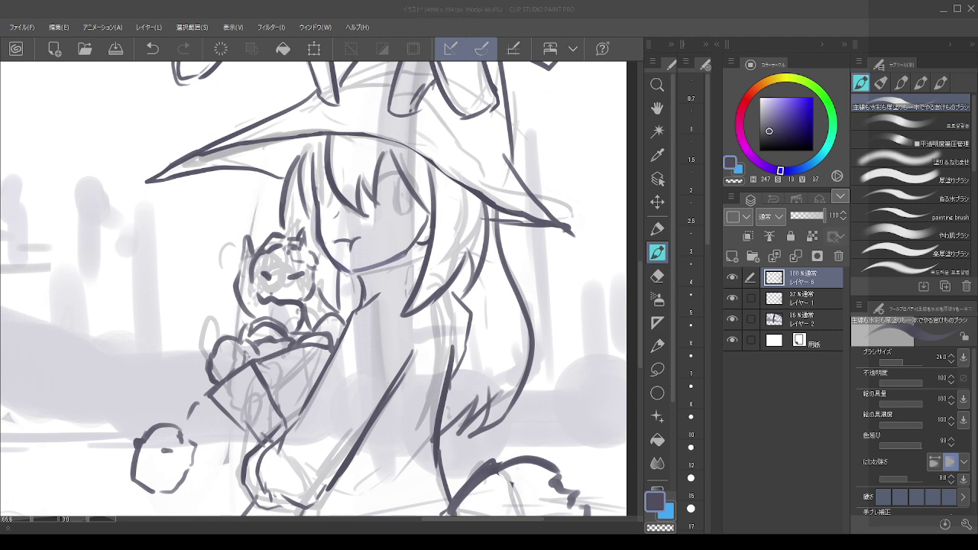
click(334, 7)
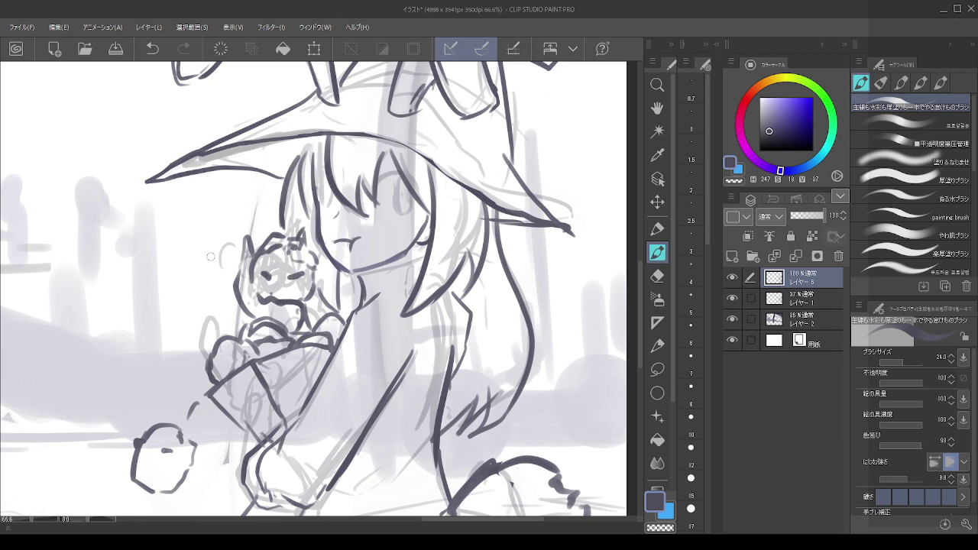
- Draw the outlines and pupils of both eyes beneath the bangs
mouse_move(374, 184)
mouse_down()
mouse_move(397, 175)
mouse_move(414, 190)
mouse_move(392, 200)
mouse_up()
key(ctrl+z)
key(ctrl+z)
mouse_move(390, 191)
mouse_down()
mouse_move(393, 211)
mouse_move(408, 214)
mouse_move(410, 205)
mouse_move(387, 210)
mouse_up()
key(ctrl+z)
key(ctrl+z)
mouse_move(330, 186)
mouse_down()
mouse_move(318, 188)
mouse_move(334, 209)
mouse_up()
key(ctrl+z)
key(ctrl+z)
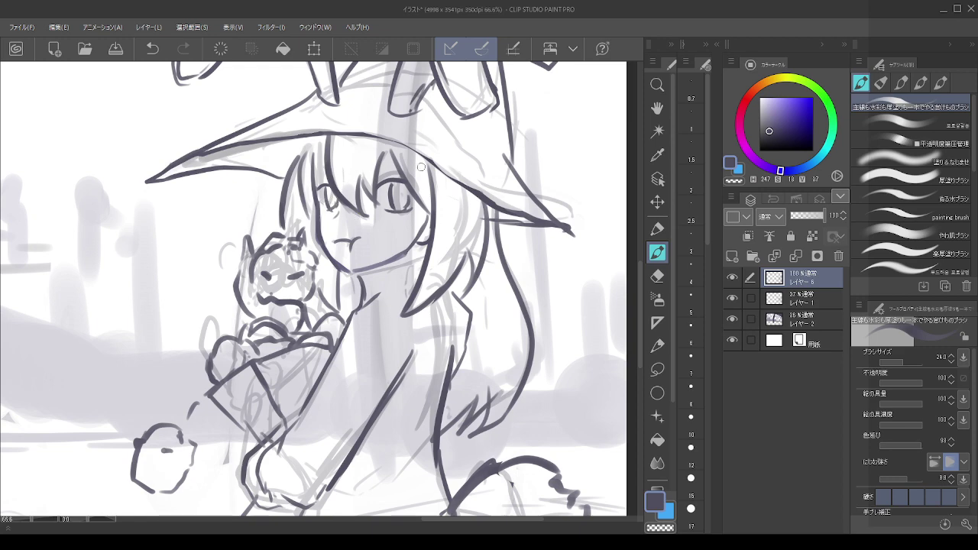
- Replace the underside line of the hat's front brim with a short curve beside the front hair
key(alt)
scroll(418, 178, down, 3)
scroll(400, 236, down, 2)
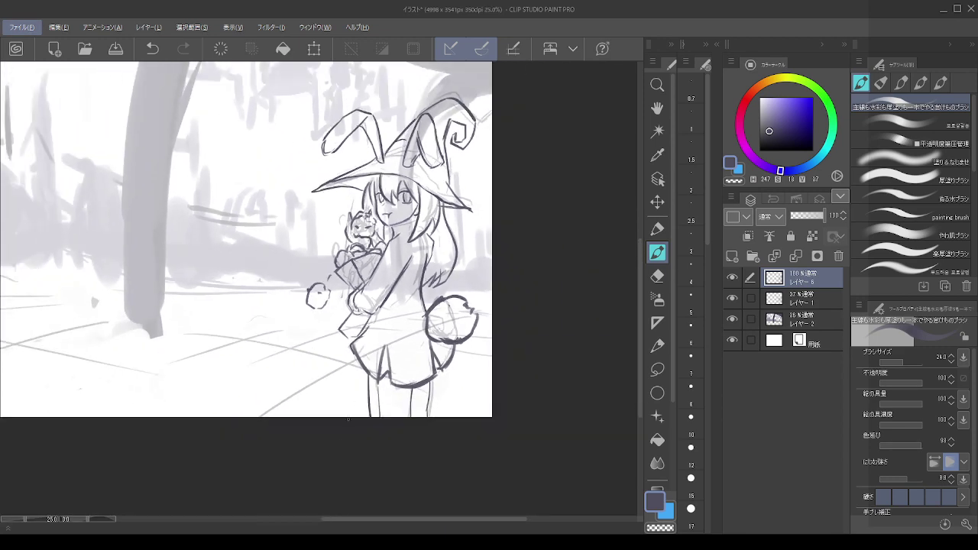
scroll(397, 386, up, 3)
scroll(404, 301, down, 2)
scroll(404, 301, up, 3)
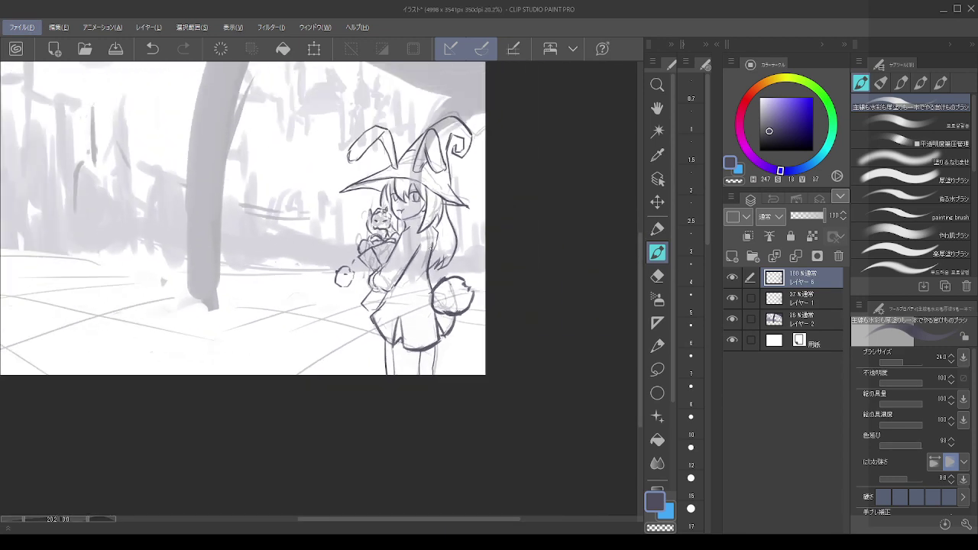
scroll(407, 118, up, 1)
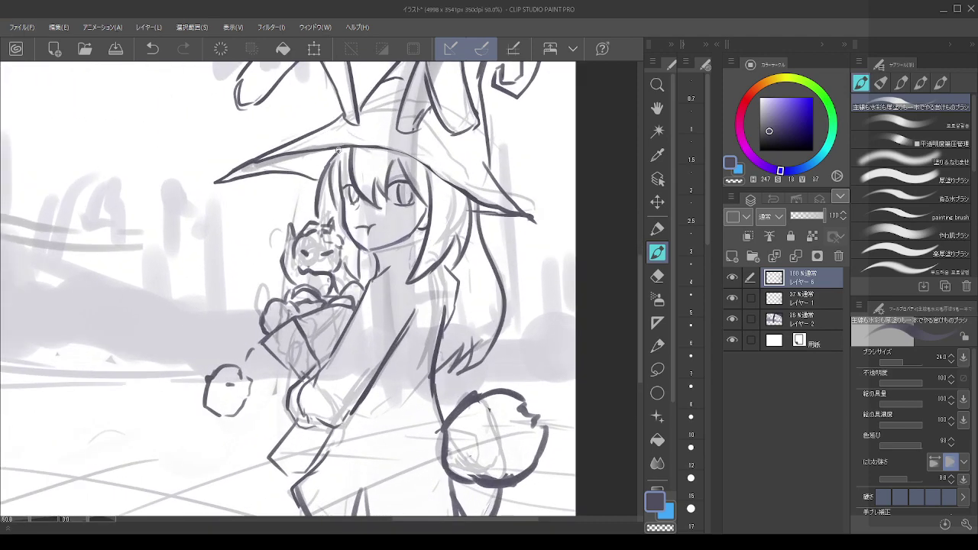
key(ctrl+z)
drag(278, 186, 305, 180)
drag(418, 158, 454, 215)
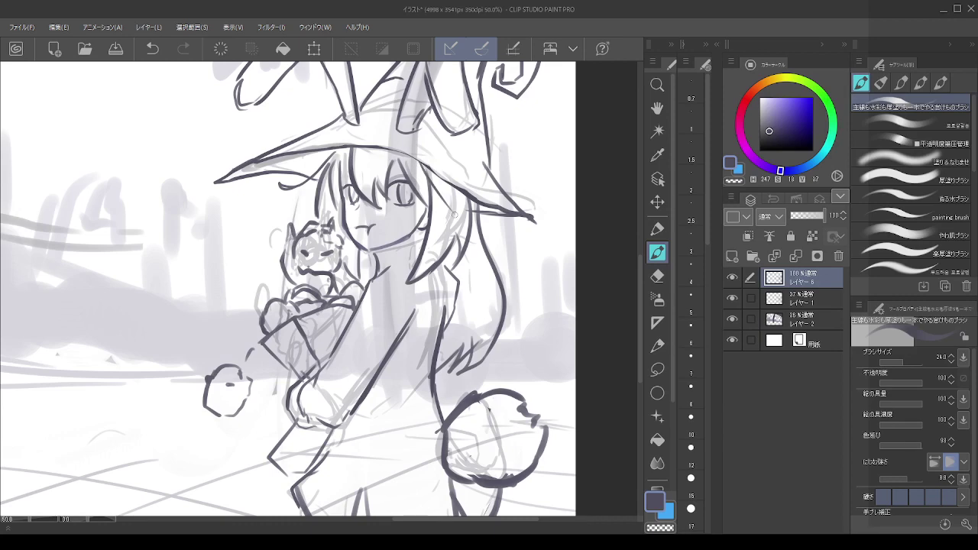
key(ctrl+z)
- Add a new raster layer directly below the character line layer for the background sketch
key(alt)
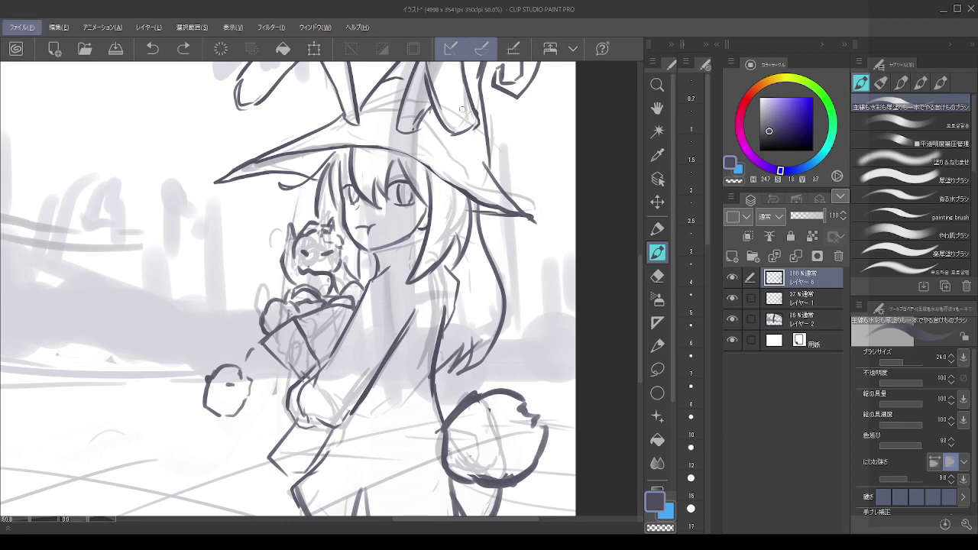
scroll(463, 109, down, 2)
scroll(479, 181, down, 3)
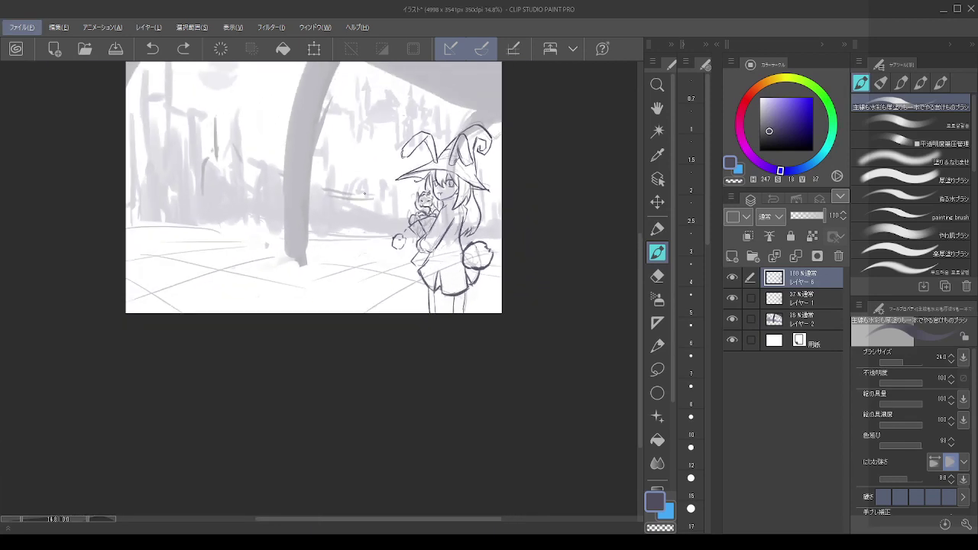
scroll(365, 193, up, 1)
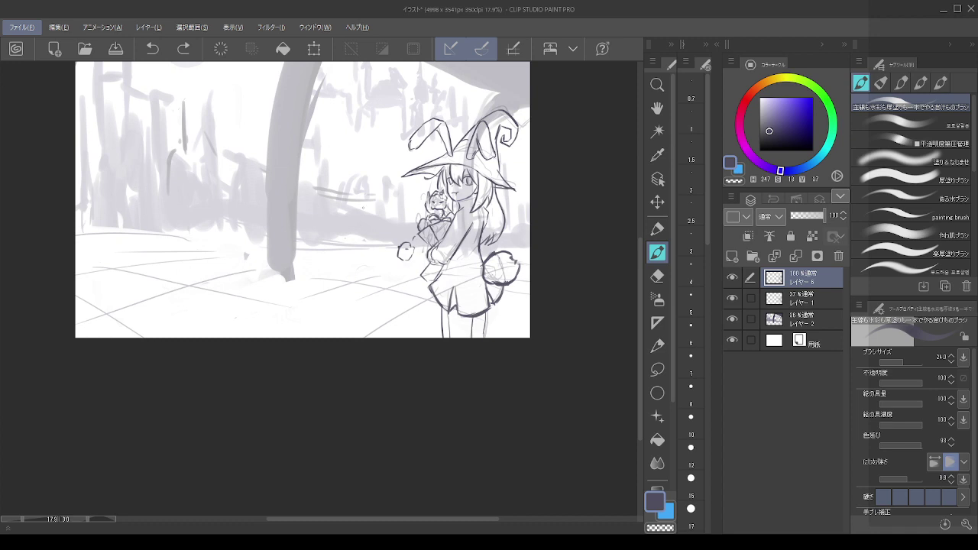
key(alt)
drag(346, 204, 510, 237)
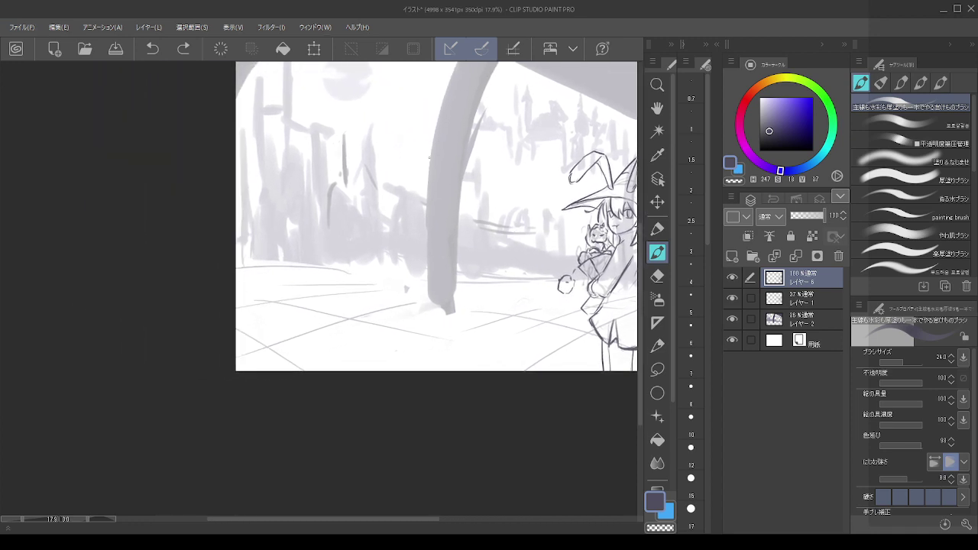
click(731, 256)
drag(798, 303, 798, 310)
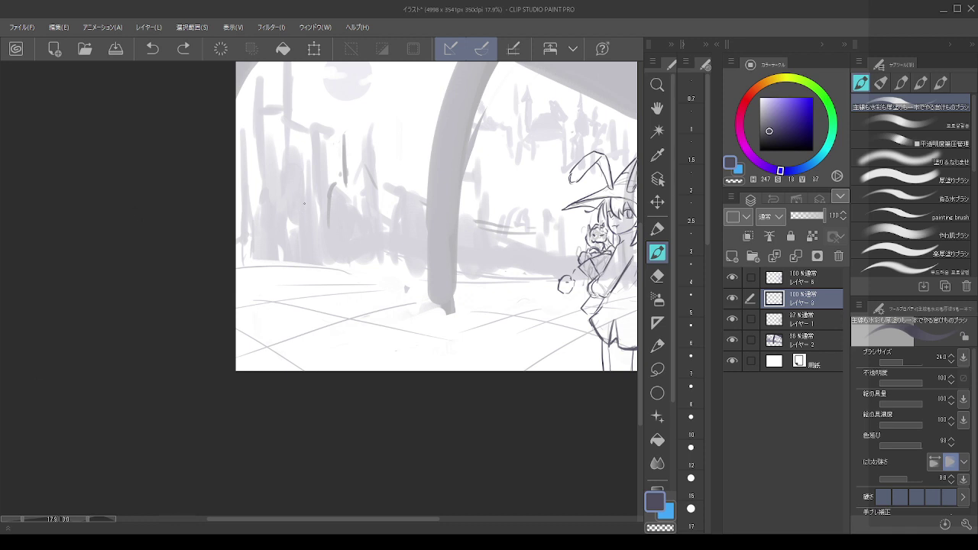
key(ctrl+z)
key(ctrl+z)
mouse_move(296, 216)
mouse_down()
mouse_move(300, 225)
mouse_move(311, 207)
mouse_move(305, 214)
mouse_up()
key(ctrl+z)
key(ctrl+z)
key(ctrl+z)
key(ctrl+z)
drag(294, 228, 301, 212)
mouse_move(278, 199)
mouse_down()
mouse_move(312, 203)
mouse_move(309, 212)
mouse_up()
key(ctrl+z)
key(ctrl+z)
drag(277, 205, 261, 210)
key(ctrl+z)
key(ctrl+z)
- Sketch two short strokes forming an open curved shape among the background trees beyond the large trunk
scroll(366, 216, down, 1)
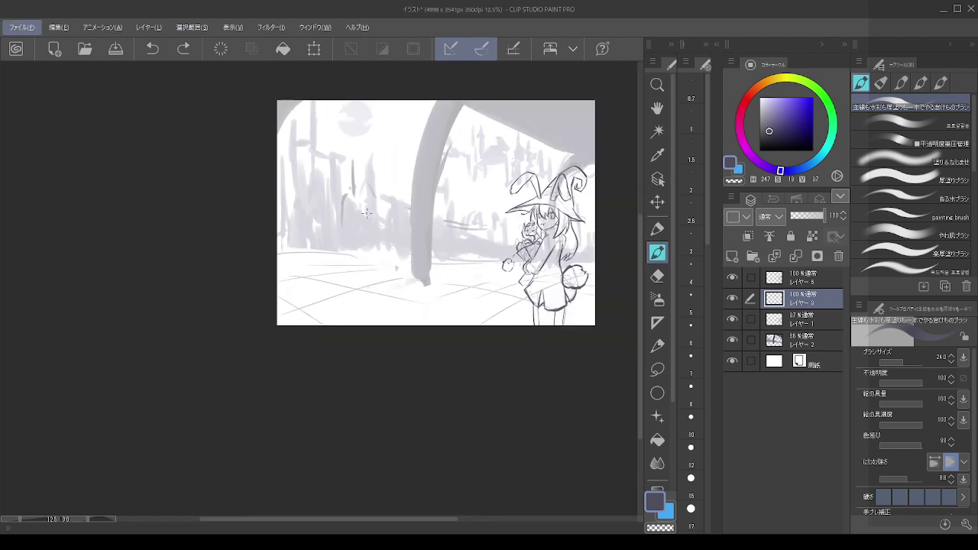
scroll(436, 206, up, 1)
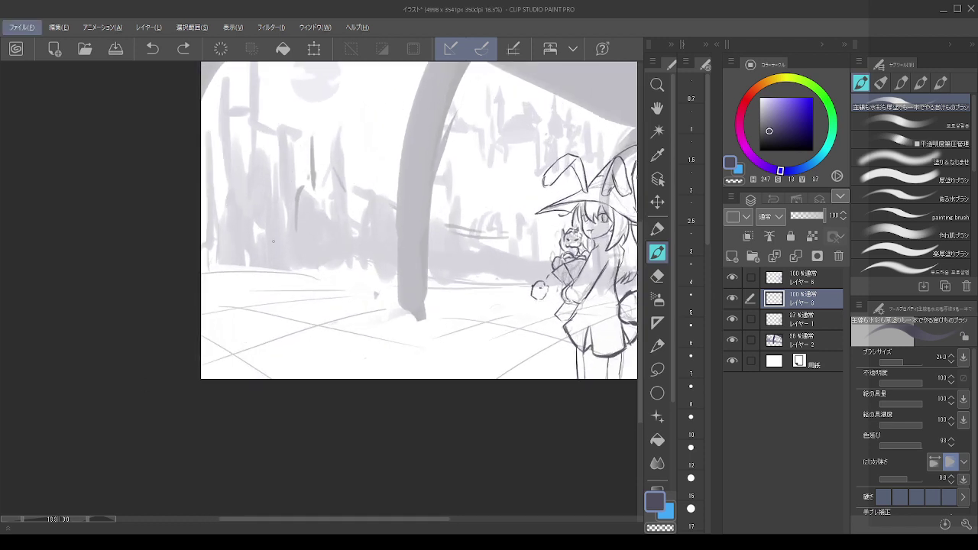
drag(276, 240, 283, 249)
key(ctrl+z)
key(ctrl+z)
key(ctrl+z)
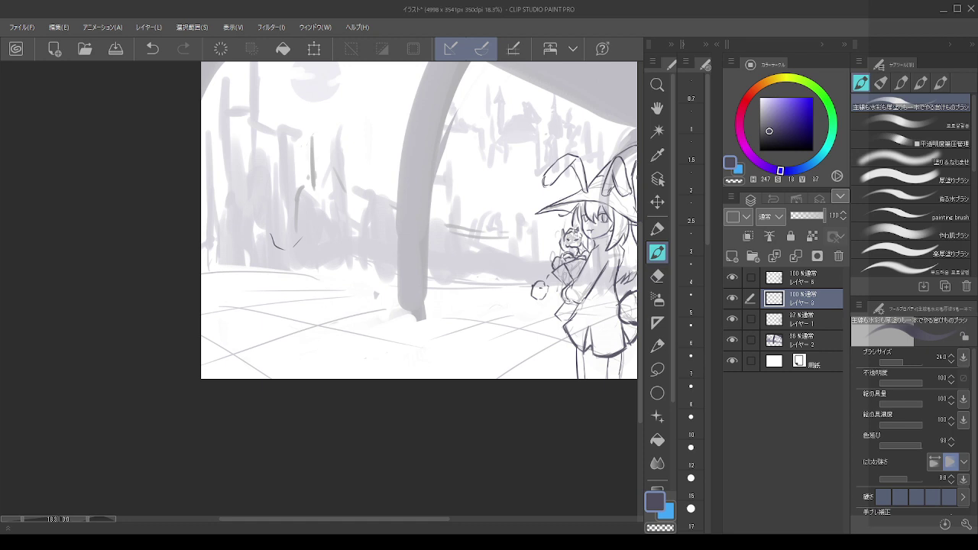
scroll(525, 336, down, 4)
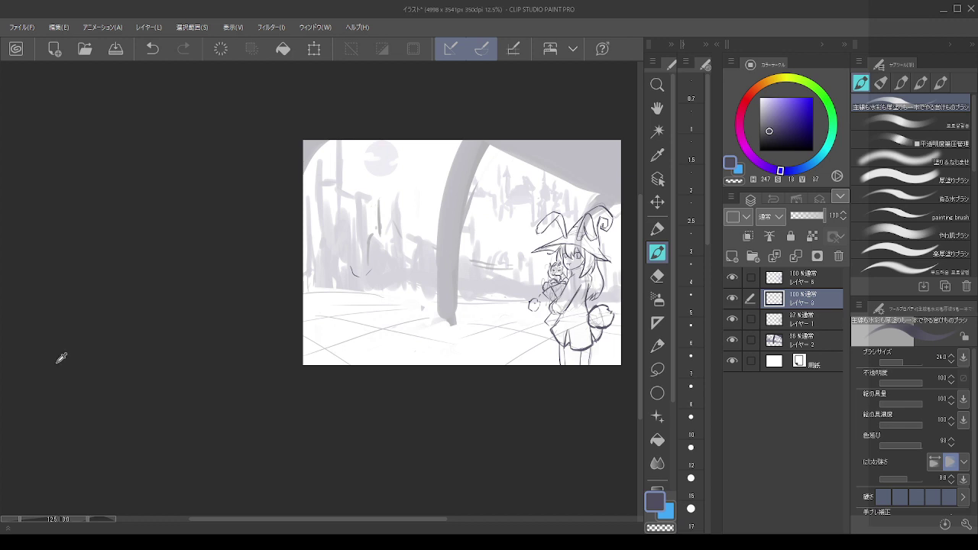
scroll(317, 226, up, 3)
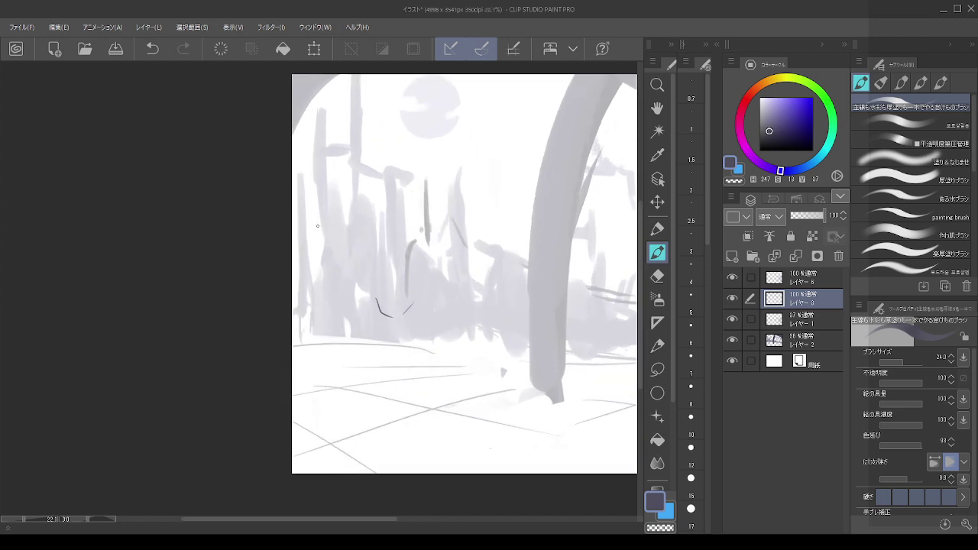
- Erase the two short strokes sketched among the background trees with a large eraser, then reduce the eraser size
scroll(317, 226, down, 2)
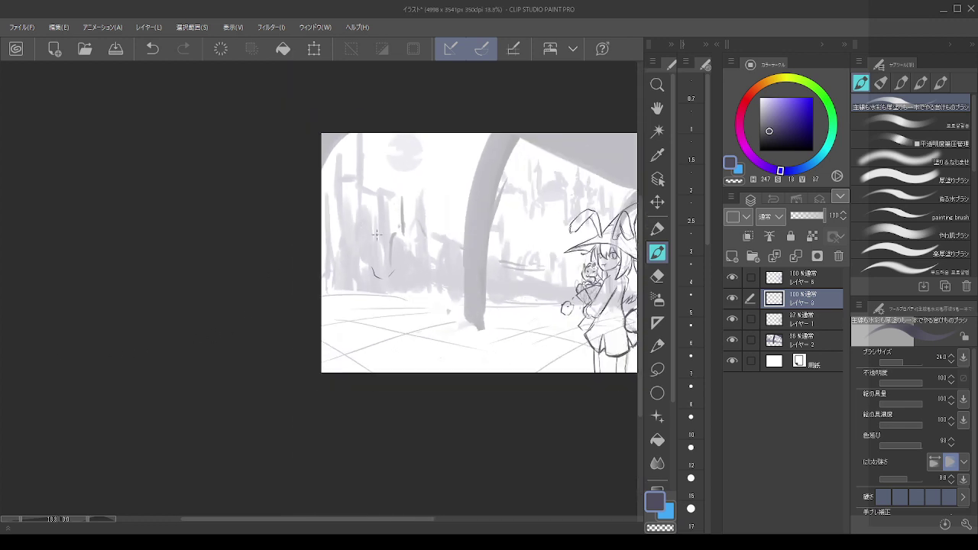
key(e)
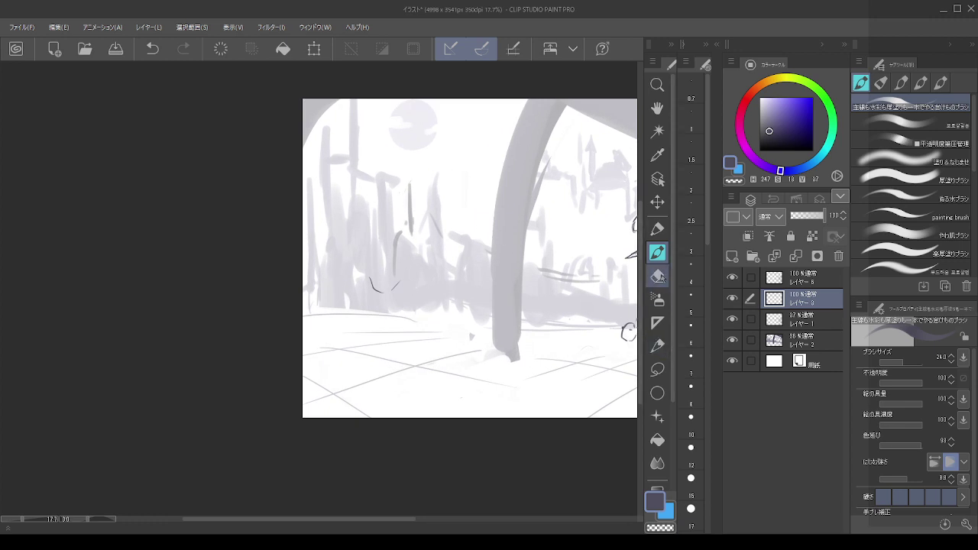
ctrl+alt+drag(374, 282, 399, 279)
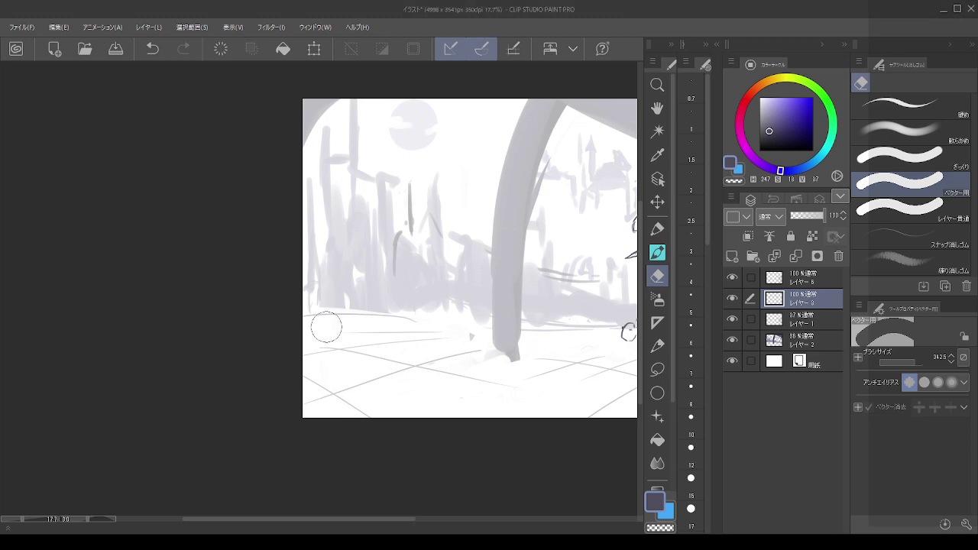
drag(394, 263, 390, 254)
key(bracketleft)
key(bracketleft)
key(bracketleft)
key(bracketleft)
key(bracketleft)
key(bracketleft)
key(ctrl+z)
- Set the drawing color to a darker blue-gray (H 247, S 21, V 28) and slightly enlarge the sketching brush
click(771, 135)
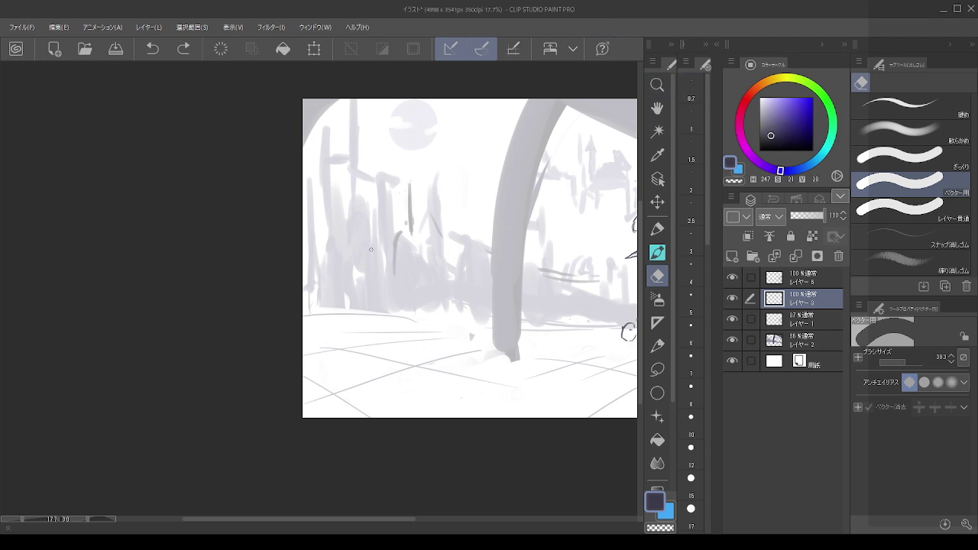
key(ctrl+y)
key(c)
key(p)
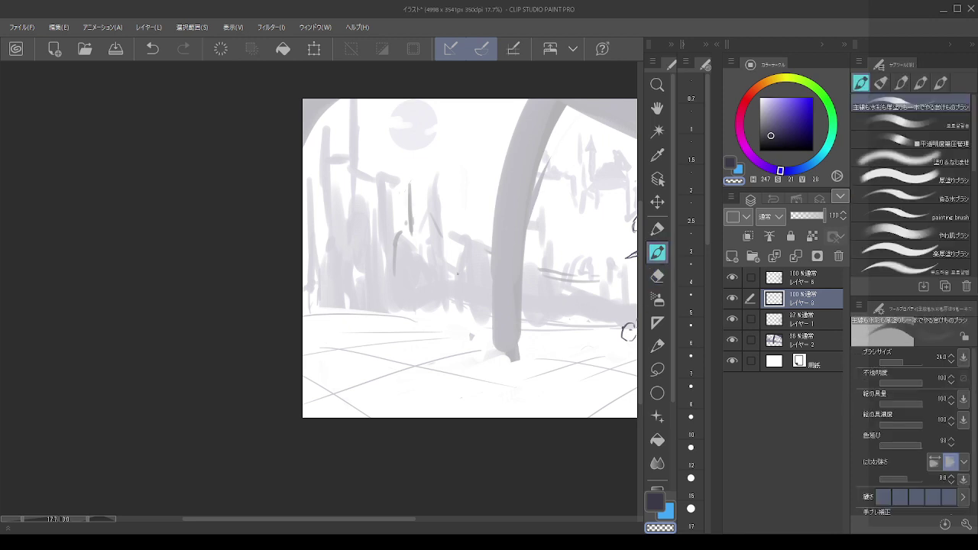
key(ctrl+z)
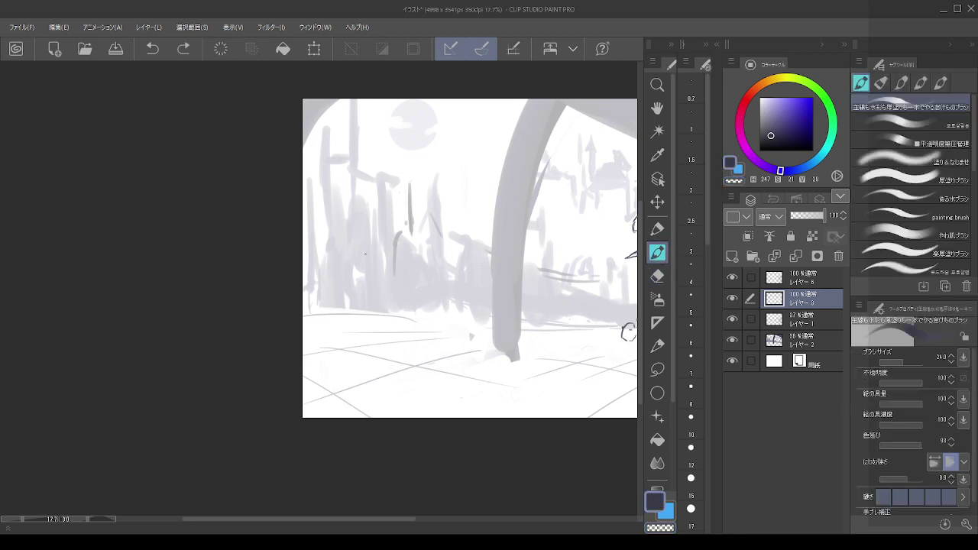
key(bracketright)
mouse_move(365, 252)
mouse_down()
mouse_move(373, 271)
mouse_move(392, 277)
mouse_move(382, 277)
mouse_move(397, 267)
mouse_move(394, 234)
mouse_move(404, 246)
mouse_move(389, 252)
mouse_up()
key(ctrl+z)
key(ctrl+z)
key(ctrl+z)
key(ctrl+z)
key(ctrl+z)
key(ctrl+z)
key(ctrl+z)
key(ctrl+z)
scroll(321, 249, down, 4)
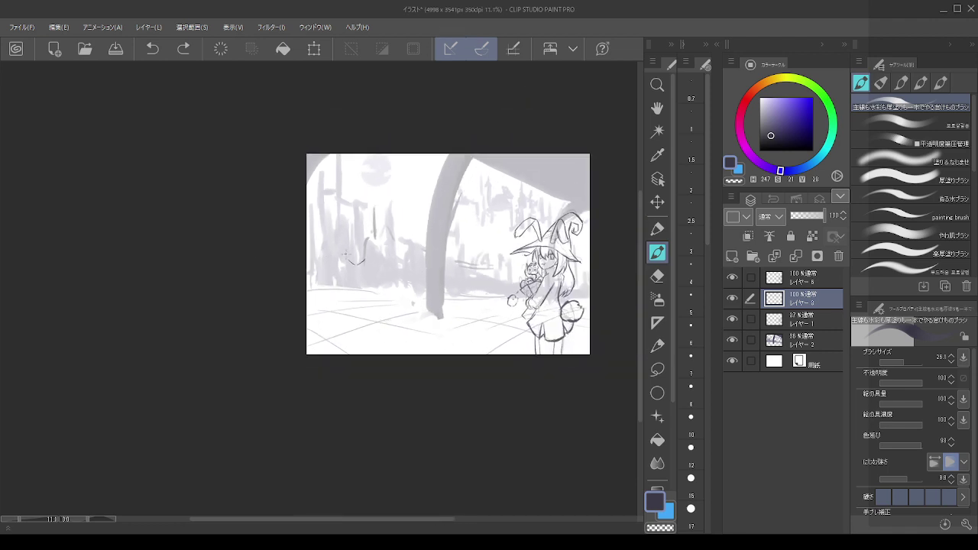
scroll(389, 257, up, 5)
scroll(392, 258, up, 1)
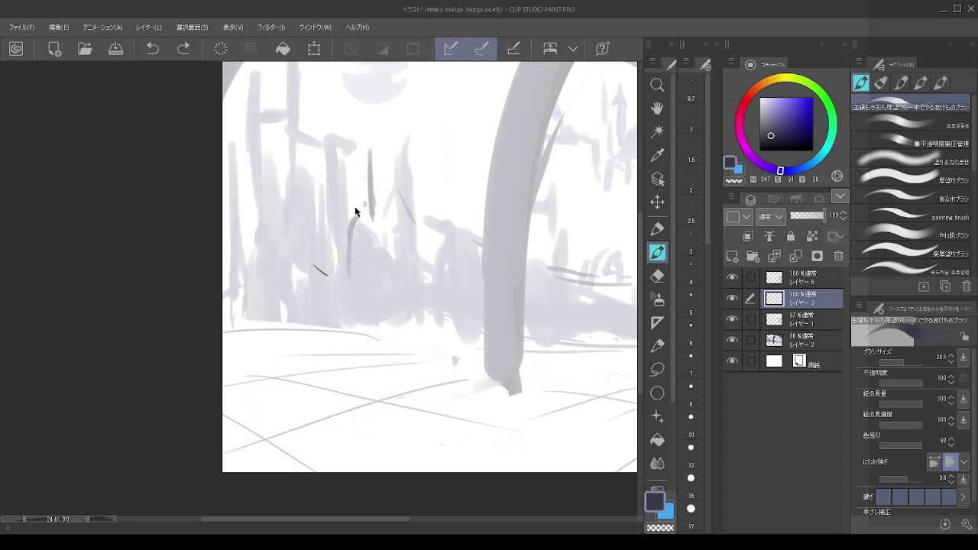
- Sketch a second figure's curved neckline and an outstretched arm in front of the background trees
mouse_move(344, 232)
mouse_down()
mouse_move(324, 262)
mouse_move(307, 251)
mouse_move(416, 284)
mouse_move(406, 293)
mouse_move(414, 275)
mouse_move(395, 275)
mouse_move(414, 275)
mouse_move(395, 295)
mouse_move(365, 291)
mouse_up()
key(ctrl+z)
key(ctrl+z)
key(ctrl+z)
key(ctrl+z)
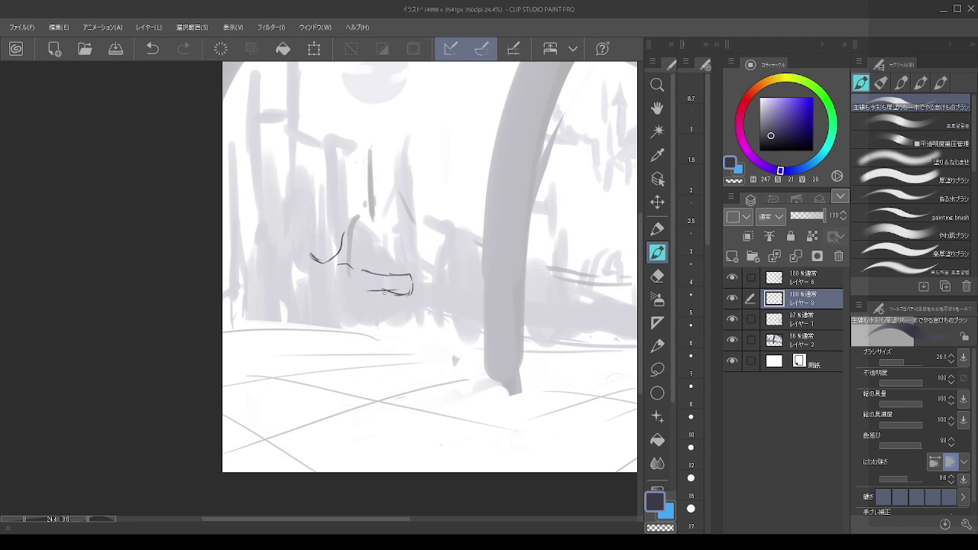
key(ctrl+z)
- Sketch the second figure's far shoulder and the fan-shaped folds on its chest below the neckline
drag(306, 261, 260, 299)
key(ctrl+z)
key(ctrl+z)
drag(302, 265, 241, 283)
key(ctrl+z)
key(ctrl+z)
key(ctrl+z)
mouse_move(295, 266)
mouse_down()
mouse_move(282, 267)
mouse_move(352, 282)
mouse_up()
key(ctrl+z)
key(ctrl+z)
mouse_move(352, 283)
mouse_down()
mouse_move(323, 274)
mouse_move(333, 296)
mouse_move(353, 278)
mouse_up()
key(ctrl+z)
key(ctrl+z)
drag(349, 276, 355, 281)
- Erase the end and underside of the second figure's outstretched arm using the transparent color
key(c)
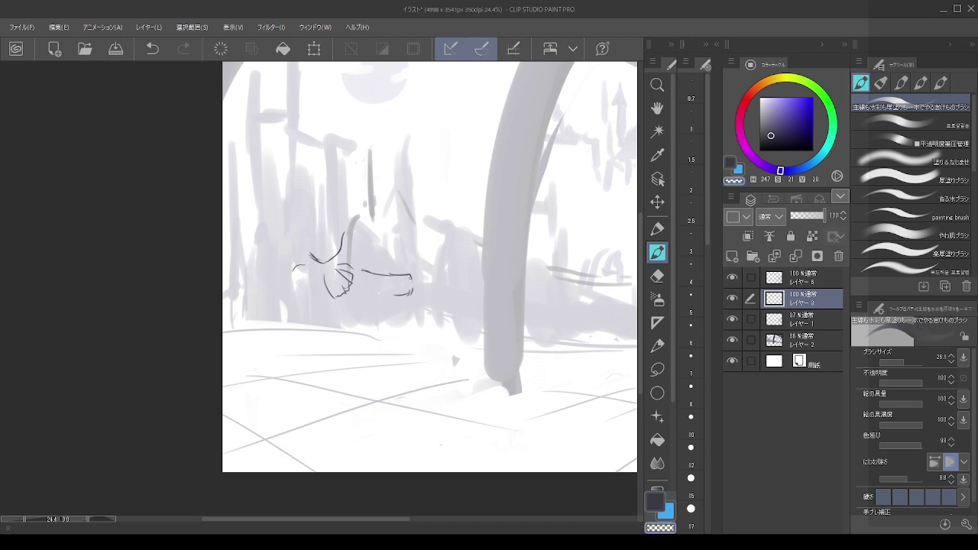
mouse_move(411, 278)
mouse_down()
mouse_move(419, 285)
mouse_move(392, 289)
mouse_move(386, 255)
mouse_up()
key(c)
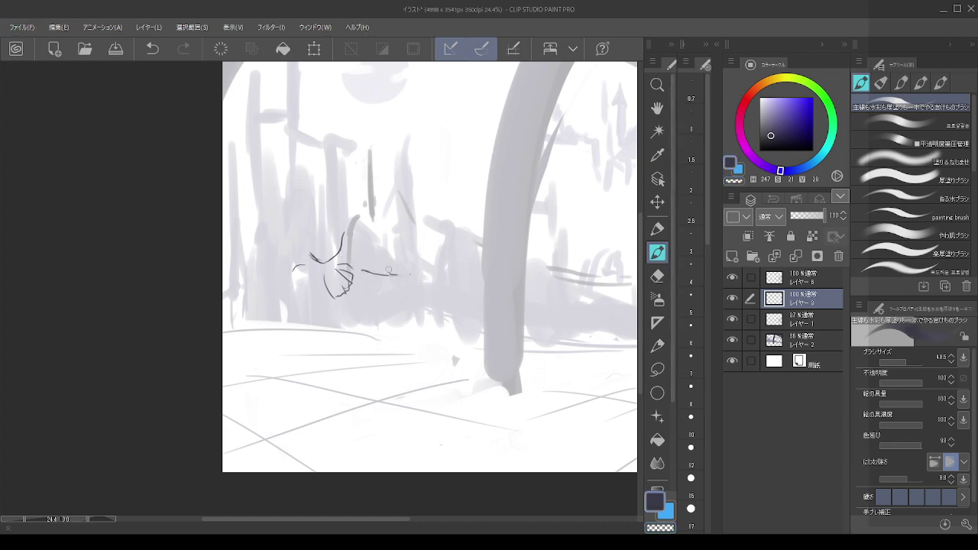
- Redraw the second figure's outstretched arm as a thicker outline with a rounded end
mouse_move(392, 273)
mouse_down()
mouse_move(427, 273)
mouse_move(383, 270)
mouse_move(418, 280)
mouse_move(410, 299)
mouse_move(362, 298)
mouse_up()
key(ctrl+z)
key(ctrl+z)
key(ctrl+z)
key(ctrl+z)
key(ctrl+z)
key(ctrl+z)
mouse_move(419, 283)
mouse_down()
mouse_move(417, 296)
mouse_move(360, 291)
mouse_move(366, 299)
mouse_move(321, 315)
mouse_move(319, 307)
mouse_move(352, 299)
mouse_move(353, 313)
mouse_move(355, 287)
mouse_move(372, 295)
mouse_move(355, 287)
mouse_move(304, 315)
mouse_move(309, 283)
mouse_move(308, 317)
mouse_up()
key(ctrl+z)
key(ctrl+z)
key(ctrl+z)
key(ctrl+z)
key(ctrl+z)
key(ctrl+z)
key(ctrl+z)
key(ctrl+z)
key(ctrl+z)
key(ctrl+z)
mouse_move(346, 289)
mouse_down()
mouse_move(351, 314)
mouse_move(364, 320)
mouse_up()
mouse_move(295, 325)
mouse_down()
mouse_move(323, 354)
mouse_move(360, 335)
mouse_up()
drag(307, 359, 281, 408)
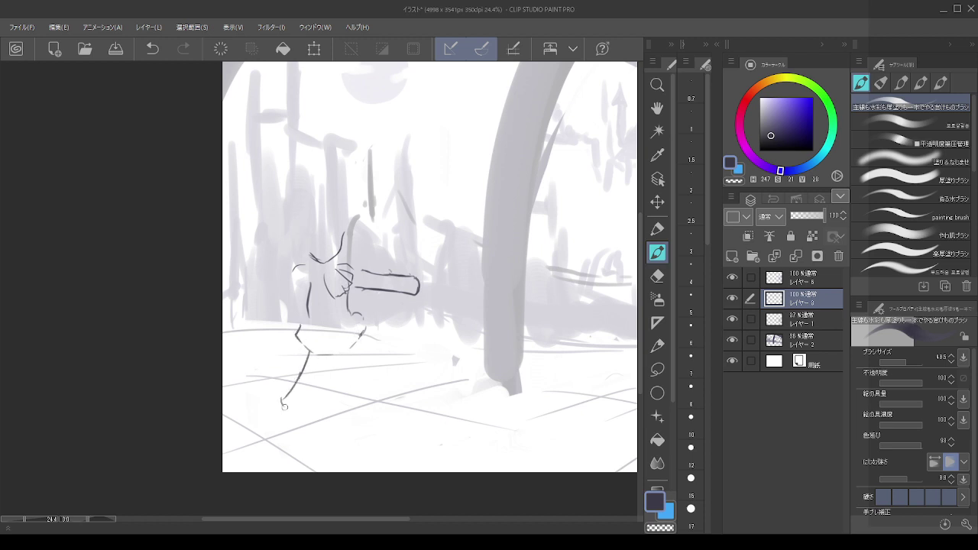
key(ctrl+z)
key(ctrl+z)
key(ctrl+z)
key(ctrl+z)
- Sketch the second figure's torso sides and rounded hips, and extend its far shoulder line downward
drag(309, 285, 315, 315)
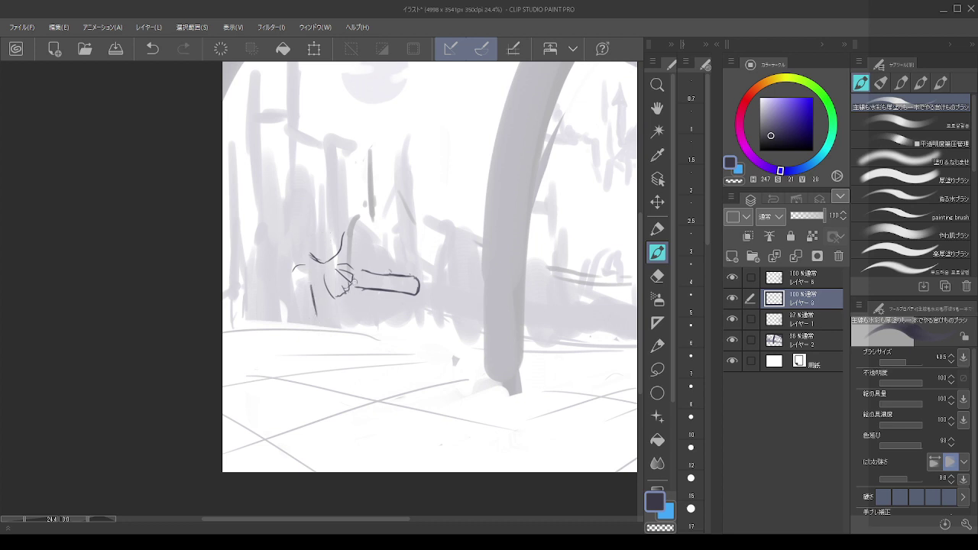
mouse_move(354, 284)
mouse_down()
mouse_move(362, 318)
mouse_move(339, 306)
mouse_up()
key(ctrl+z)
mouse_move(329, 312)
mouse_down()
mouse_move(335, 320)
mouse_move(311, 290)
mouse_move(321, 322)
mouse_move(365, 313)
mouse_move(379, 336)
mouse_move(360, 355)
mouse_move(338, 356)
mouse_move(319, 328)
mouse_up()
key(ctrl+z)
key(ctrl+z)
key(c)
key(c)
key(ctrl+z)
drag(295, 266, 289, 290)
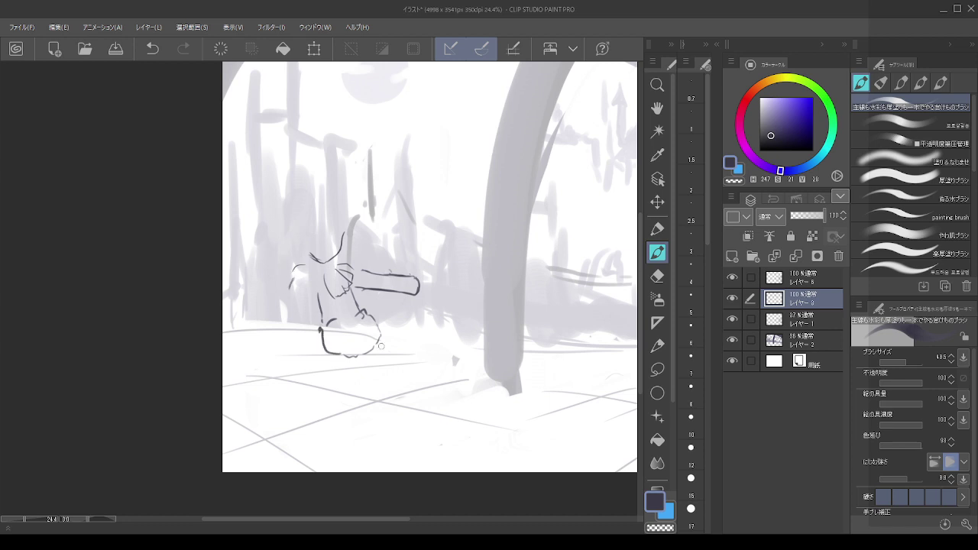
drag(368, 330, 405, 397)
drag(383, 351, 415, 398)
key(alt)
scroll(368, 291, down, 3)
scroll(365, 289, up, 3)
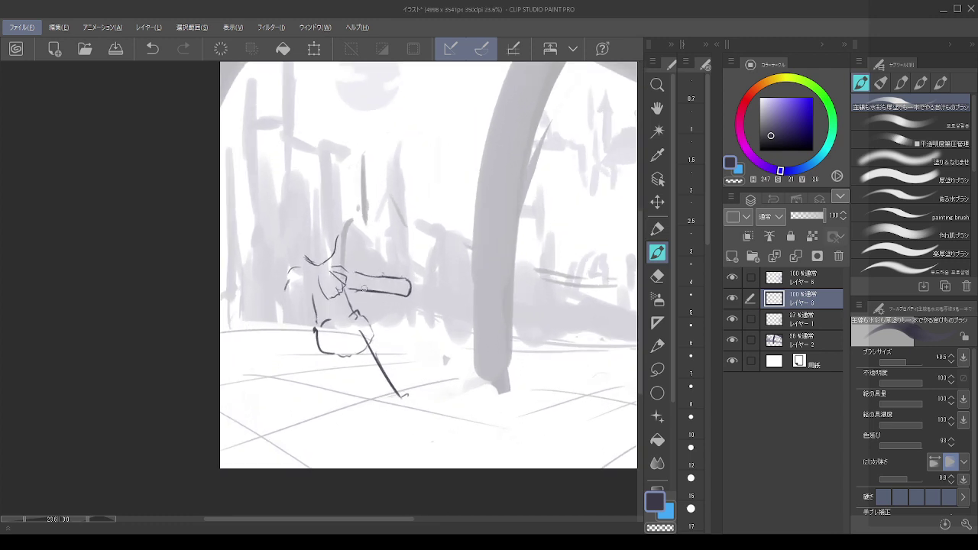
key(ctrl+z)
key(ctrl+z)
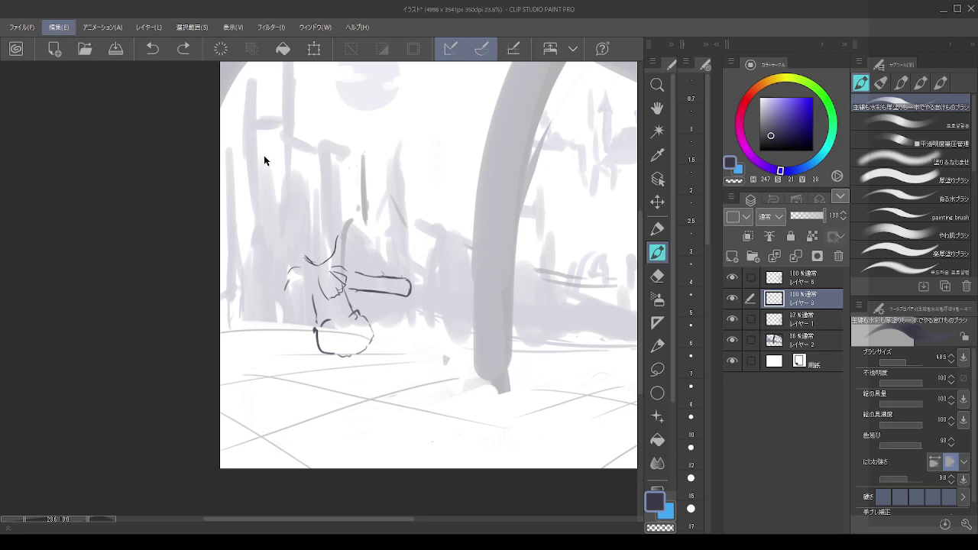
- Scale the second figure's sketch down slightly with Transform and apply it
key(ctrl+t)
drag(344, 220, 343, 264)
mouse_move(348, 333)
mouse_down()
mouse_move(332, 308)
mouse_move(342, 340)
mouse_up()
click(295, 352)
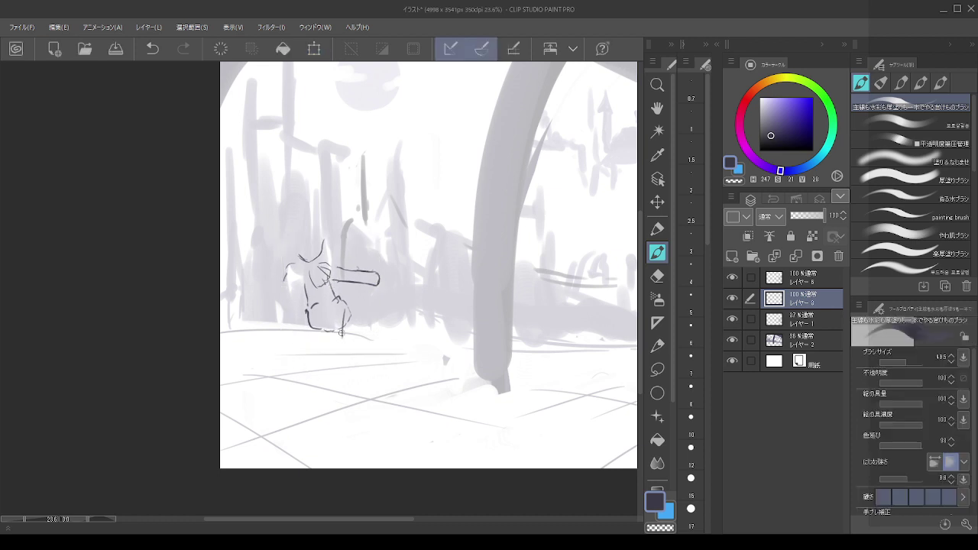
- Sketch the second figure's legs, one nearly straight and the other bent at the knee
key(ctrl+z)
key(bracketright)
mouse_move(342, 314)
mouse_down()
mouse_move(369, 357)
mouse_move(329, 352)
mouse_move(346, 395)
mouse_up()
key(ctrl+z)
key(ctrl+z)
drag(321, 321, 341, 379)
drag(341, 314, 373, 347)
key(ctrl+z)
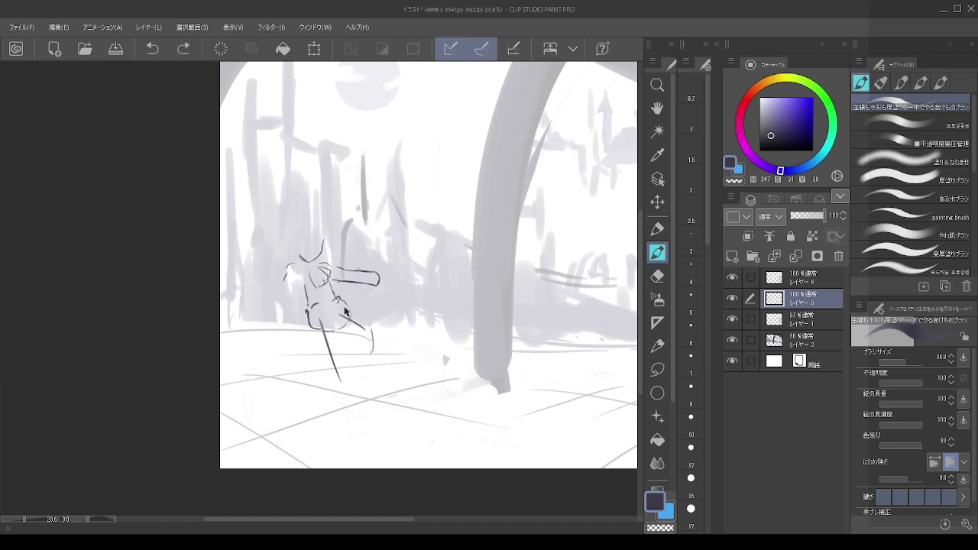
key(ctrl+z)
key(ctrl+z)
mouse_move(337, 305)
mouse_down()
mouse_move(368, 326)
mouse_move(378, 364)
mouse_up()
- Lasso the second figure's outstretched arm, shift it slightly away from the body and deselect it
click(657, 369)
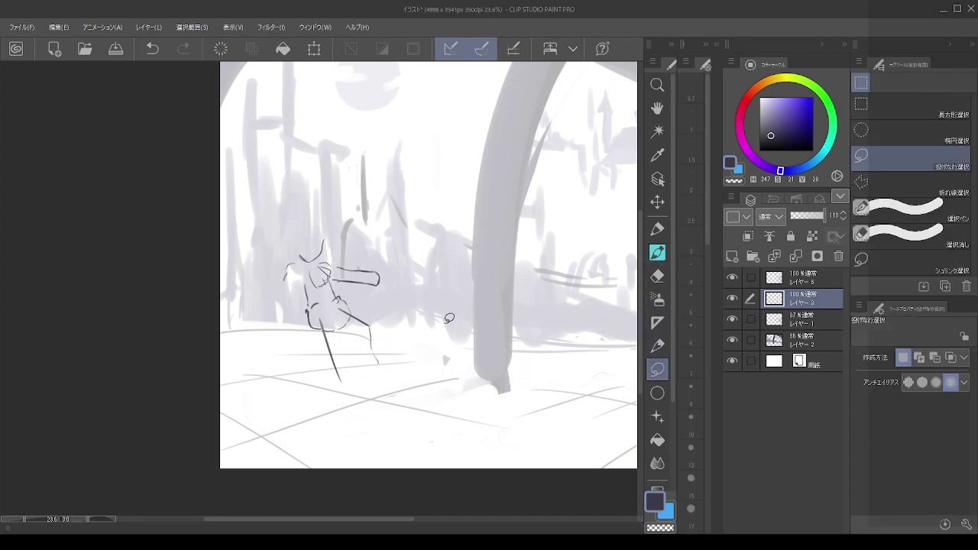
mouse_move(356, 246)
mouse_down()
mouse_move(340, 291)
mouse_move(378, 273)
mouse_up()
click(657, 201)
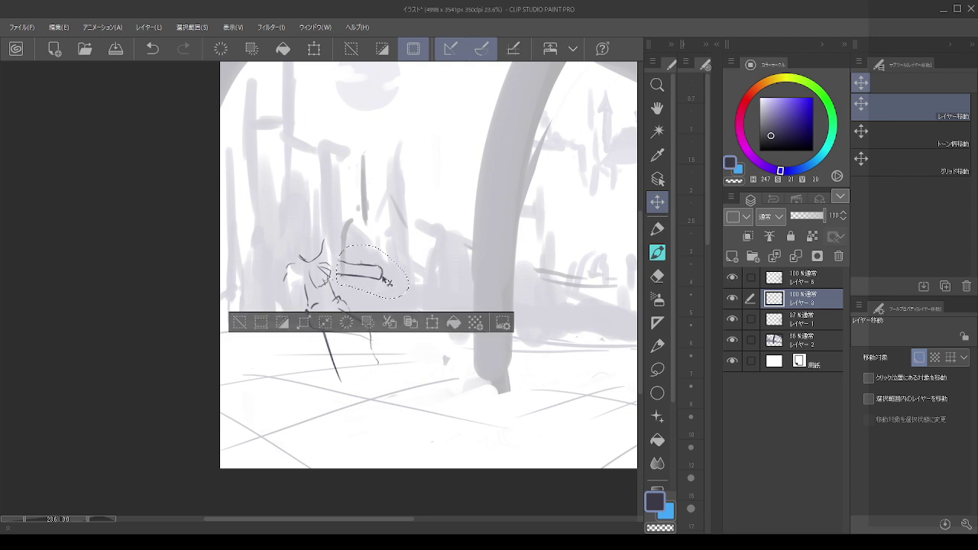
key(ctrl+d)
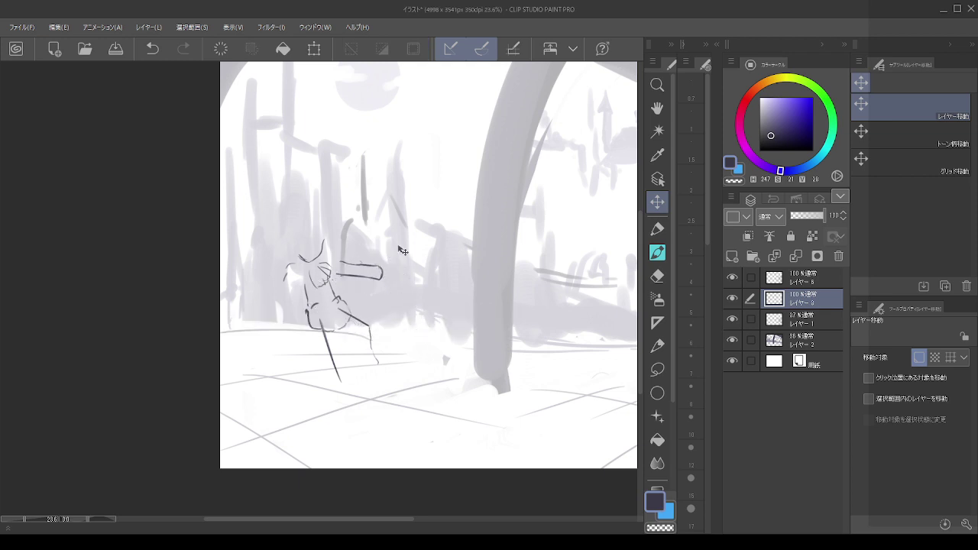
- Redraw the second figure's far shoulder, connect the moved arm to the body and reinforce the bent knee
click(657, 253)
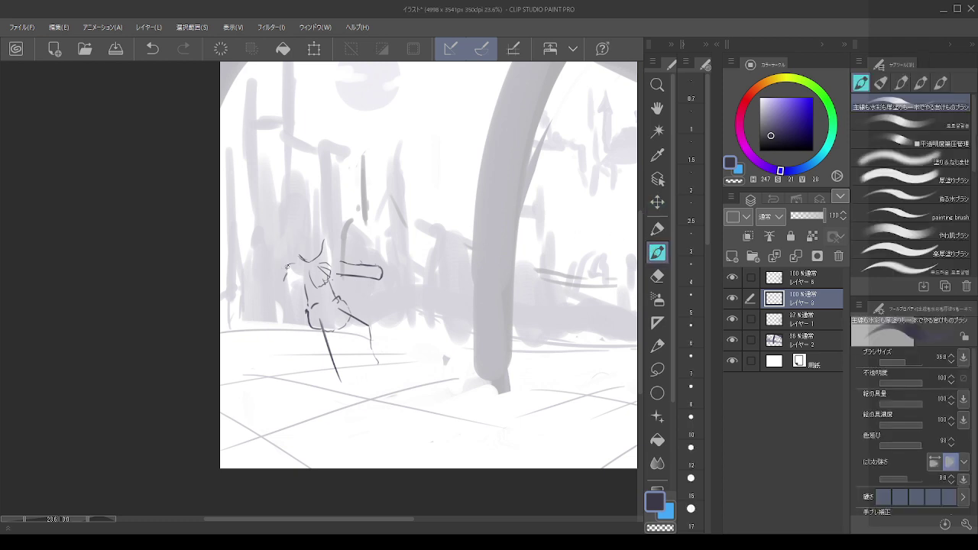
mouse_move(287, 268)
mouse_down()
mouse_move(290, 292)
mouse_move(285, 282)
mouse_up()
key(ctrl+z)
key(ctrl+z)
key(ctrl+z)
drag(342, 260, 328, 261)
drag(363, 323, 375, 340)
- Rotate the second figure's sketch slightly clockwise with Transform and apply it
click(59, 28)
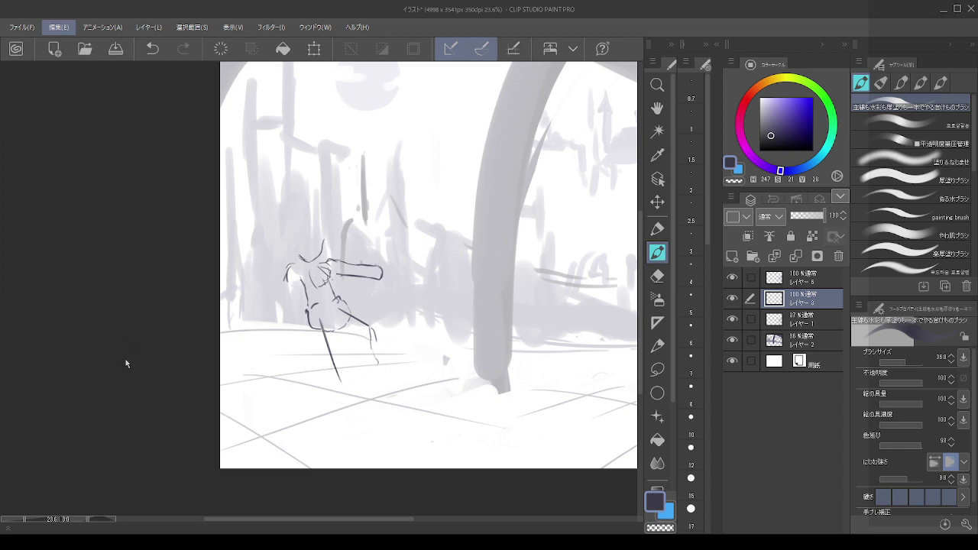
key(ctrl+t)
mouse_move(393, 210)
mouse_down()
mouse_move(411, 226)
mouse_move(406, 219)
mouse_up()
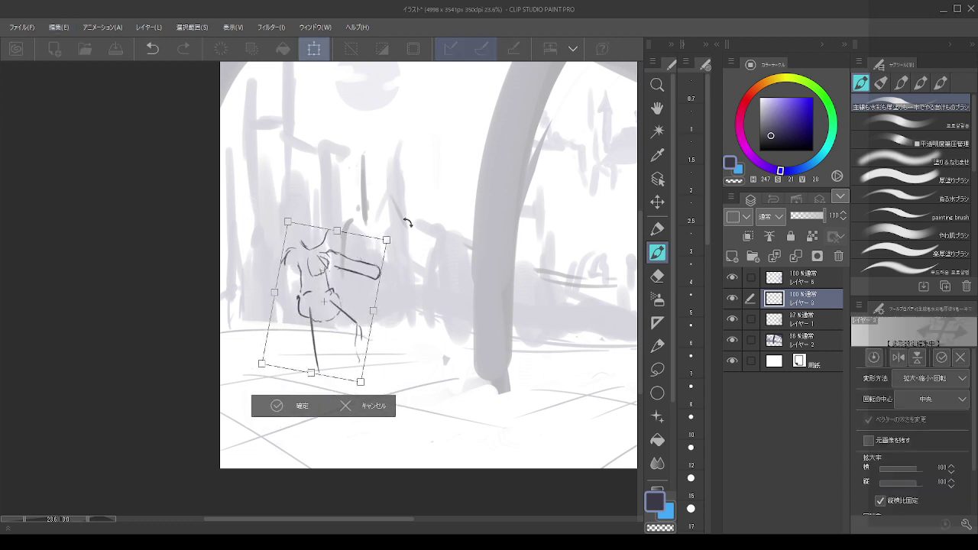
click(315, 404)
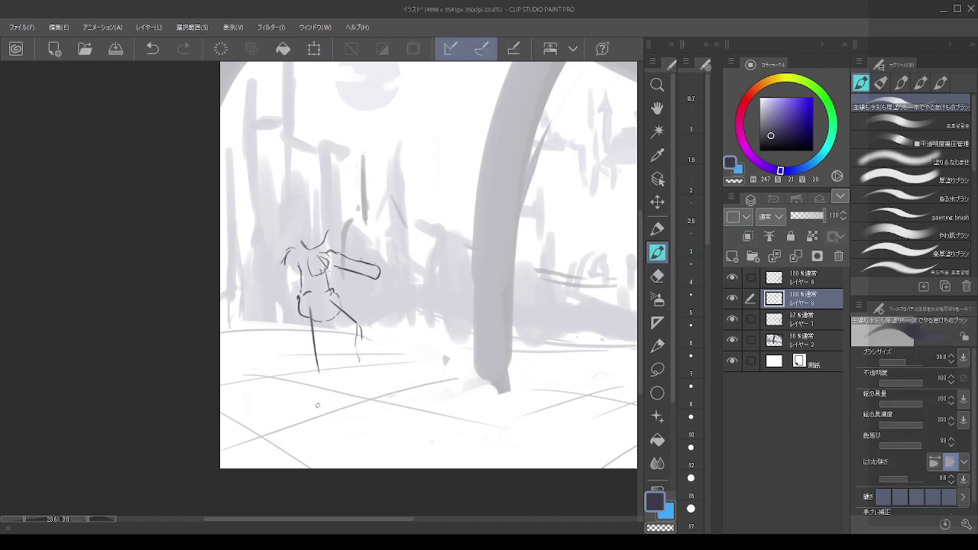
- Lengthen the second figure's straight leg down to the ground and sketch its foot
key(ctrl+z)
mouse_move(316, 361)
mouse_down()
mouse_move(326, 397)
mouse_move(325, 385)
mouse_move(334, 402)
mouse_move(351, 385)
mouse_move(348, 400)
mouse_move(341, 394)
mouse_move(350, 380)
mouse_move(359, 395)
mouse_move(330, 409)
mouse_up()
key(ctrl+z)
key(ctrl+z)
key(ctrl+z)
key(ctrl+z)
mouse_move(341, 390)
mouse_down()
mouse_move(354, 397)
mouse_move(338, 403)
mouse_move(340, 374)
mouse_move(324, 384)
mouse_up()
key(ctrl+z)
key(ctrl+z)
- Redraw the lower part of the second figure's bent leg, erase its stray lines and sketch its foot
drag(356, 327, 352, 354)
key(ctrl+z)
key(ctrl+z)
key(ctrl+z)
key(c)
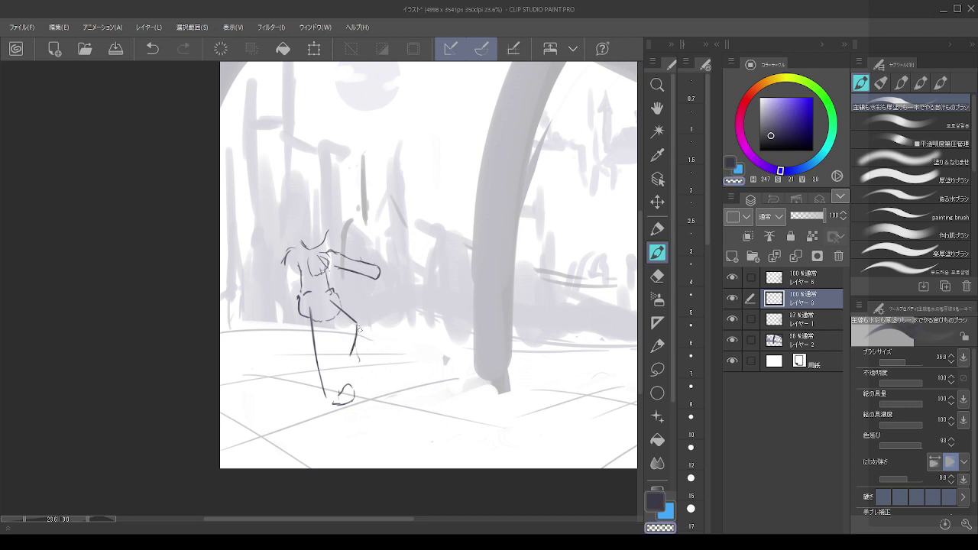
key(c)
mouse_move(350, 362)
mouse_down()
mouse_move(377, 357)
mouse_move(364, 379)
mouse_move(368, 364)
mouse_move(348, 369)
mouse_move(358, 381)
mouse_move(342, 368)
mouse_up()
key(ctrl+z)
key(ctrl+z)
key(ctrl+z)
key(ctrl+z)
key(ctrl+z)
key(ctrl+z)
key(ctrl+z)
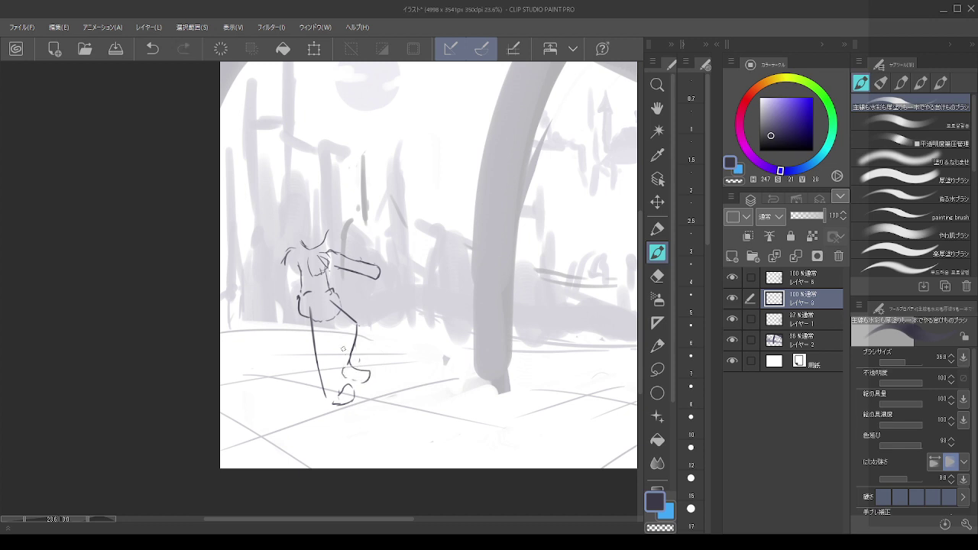
- Sketch the inner contour of the second figure's straight leg and add short lines between the thighs
key(ctrl+z)
drag(324, 309, 331, 350)
key(ctrl+z)
key(ctrl+z)
drag(323, 314, 333, 366)
key(ctrl+z)
drag(319, 312, 329, 358)
key(ctrl+z)
drag(320, 312, 334, 385)
key(ctrl+z)
drag(328, 347, 338, 399)
key(ctrl+z)
drag(329, 358, 338, 390)
mouse_move(325, 314)
mouse_down()
mouse_move(340, 328)
mouse_move(341, 359)
mouse_up()
key(ctrl+z)
- Sketch the second figure's other arm stretched outward and downward with its hand, trying out a stick-like line at the hand
mouse_move(286, 258)
mouse_down()
mouse_move(280, 275)
mouse_move(262, 266)
mouse_move(255, 289)
mouse_move(280, 278)
mouse_move(249, 289)
mouse_up()
key(ctrl+z)
key(ctrl+z)
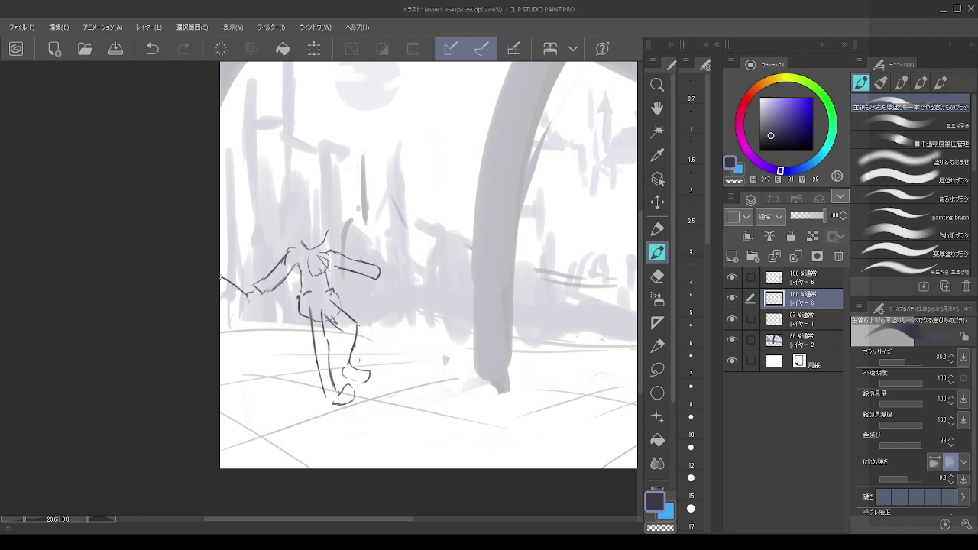
key(ctrl+z)
mouse_move(245, 296)
mouse_down()
mouse_move(227, 294)
mouse_move(298, 349)
mouse_up()
key(ctrl+z)
drag(245, 272, 255, 325)
key(ctrl+z)
key(ctrl+z)
mouse_move(248, 250)
mouse_down()
mouse_move(240, 313)
mouse_move(250, 289)
mouse_up()
key(ctrl+z)
key(ctrl+z)
mouse_move(246, 248)
mouse_down()
mouse_move(249, 308)
mouse_move(265, 313)
mouse_move(243, 303)
mouse_up()
key(ctrl+z)
key(ctrl+z)
key(ctrl+z)
- Erase the curved neck line above the second figure's collar and redraw it as a short upright face line
key(alt)
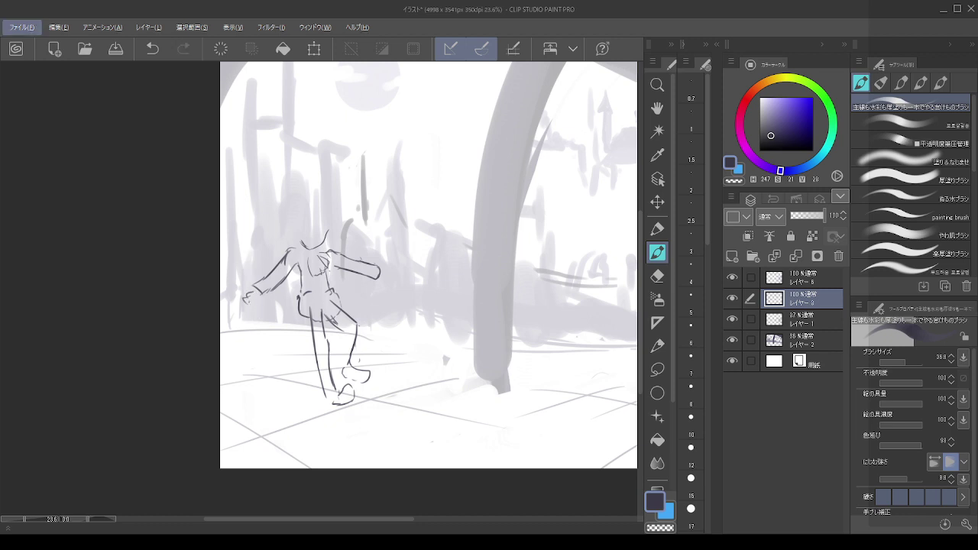
scroll(397, 390, down, 5)
scroll(424, 262, up, 3)
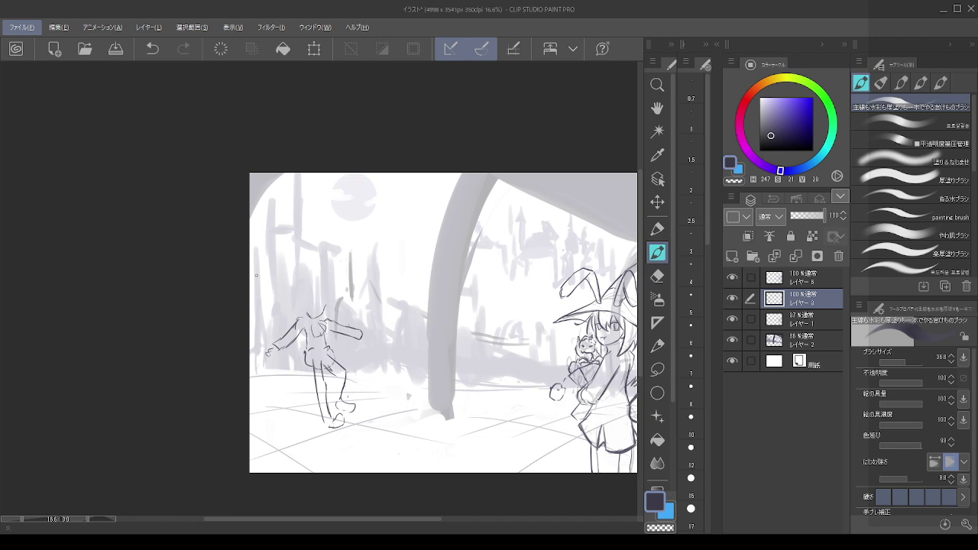
scroll(256, 275, up, 2)
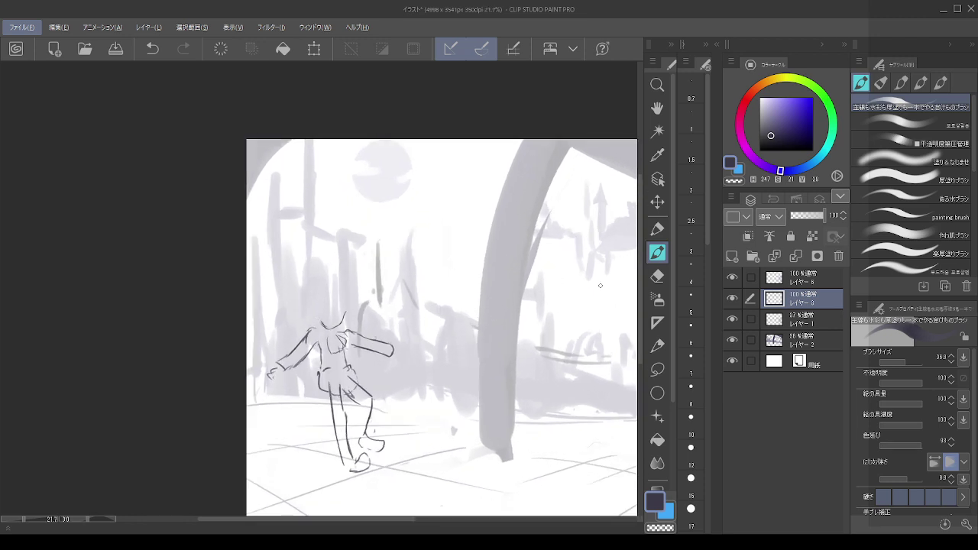
key(e)
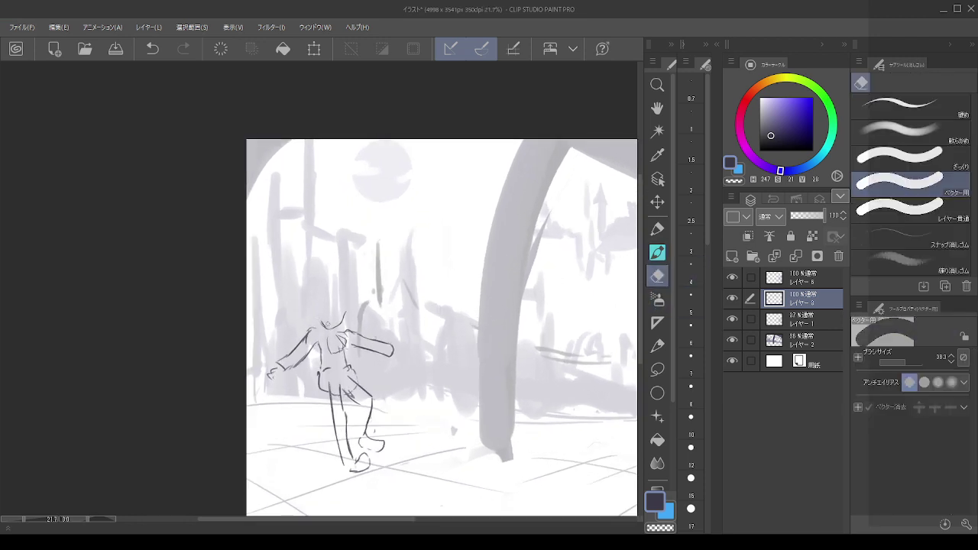
drag(342, 314, 342, 318)
key(p)
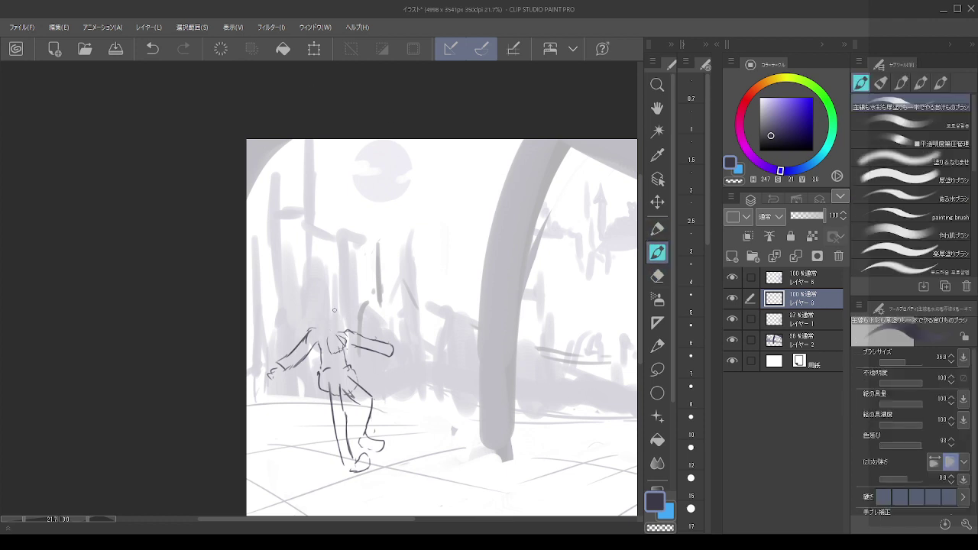
drag(337, 308, 340, 328)
key(ctrl+z)
drag(341, 305, 339, 322)
key(ctrl+z)
drag(343, 307, 335, 328)
scroll(428, 325, down, 2)
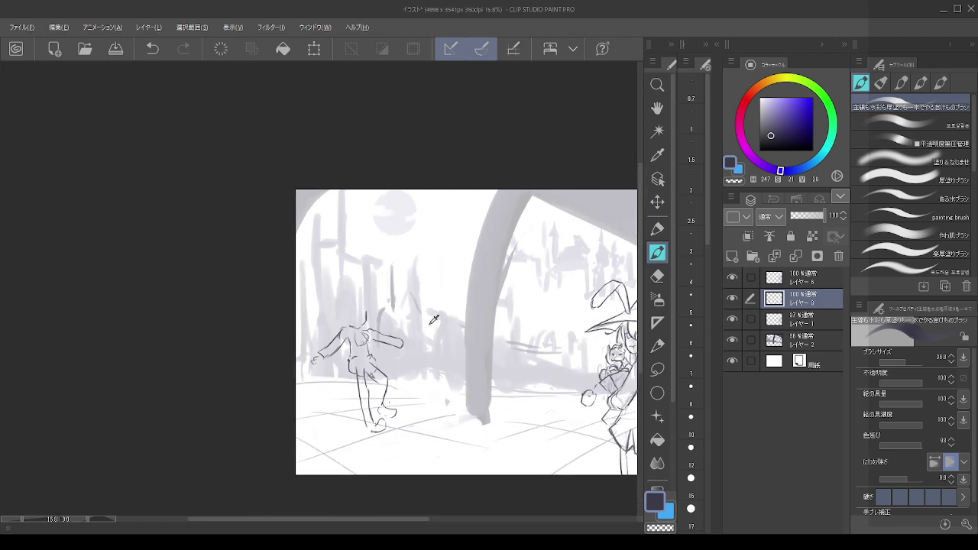
- Move the second figure up slightly, scale it down proportionally with Transform and apply it
click(657, 200)
drag(361, 352, 359, 336)
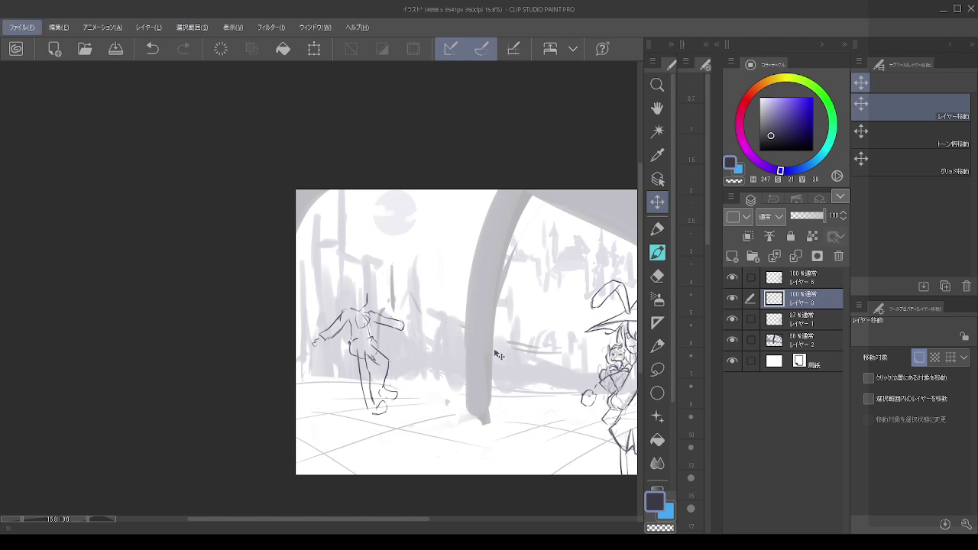
scroll(497, 350, down, 1)
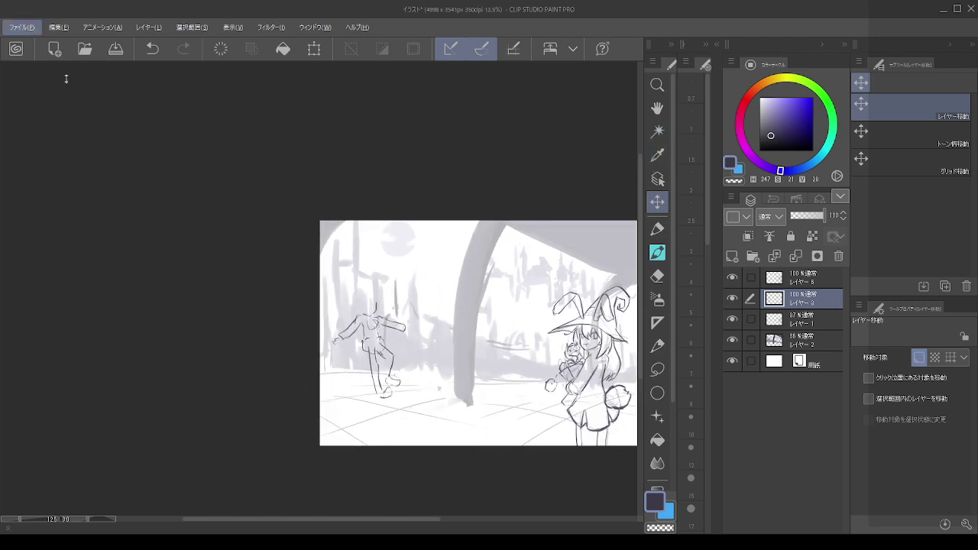
key(Right)
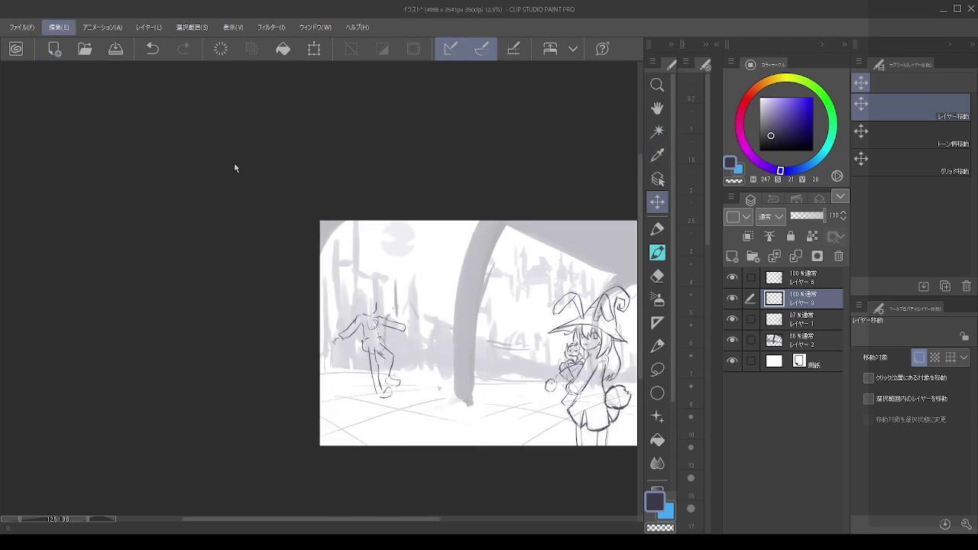
key(ctrl+t)
drag(368, 295, 367, 318)
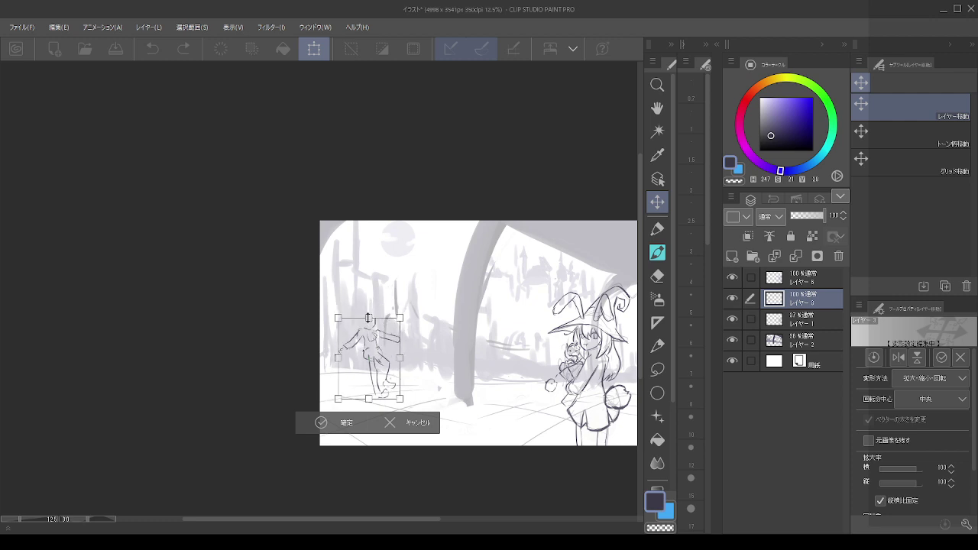
click(326, 423)
- Sketch a rounded head outline on the second figure and try the first lines of a hat above it
scroll(374, 333, up, 2)
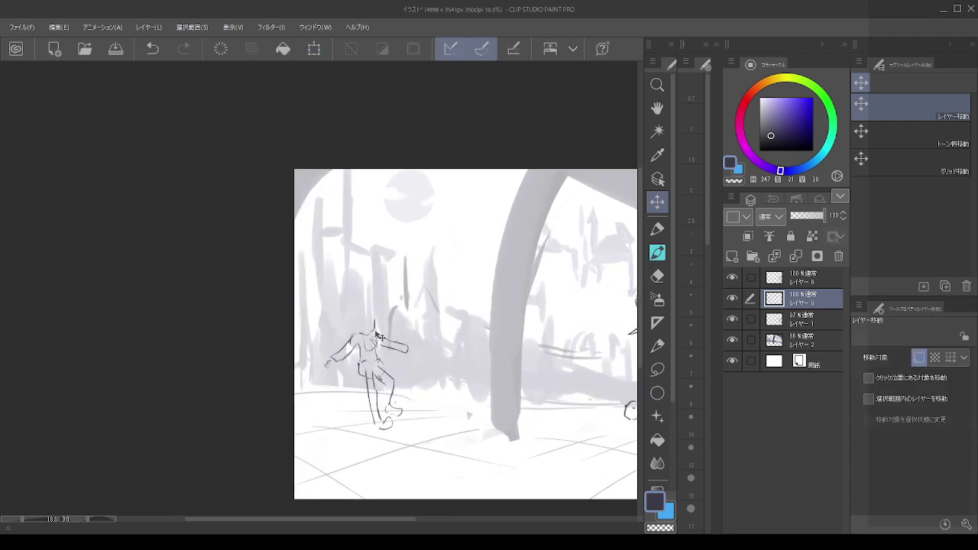
scroll(380, 337, up, 1)
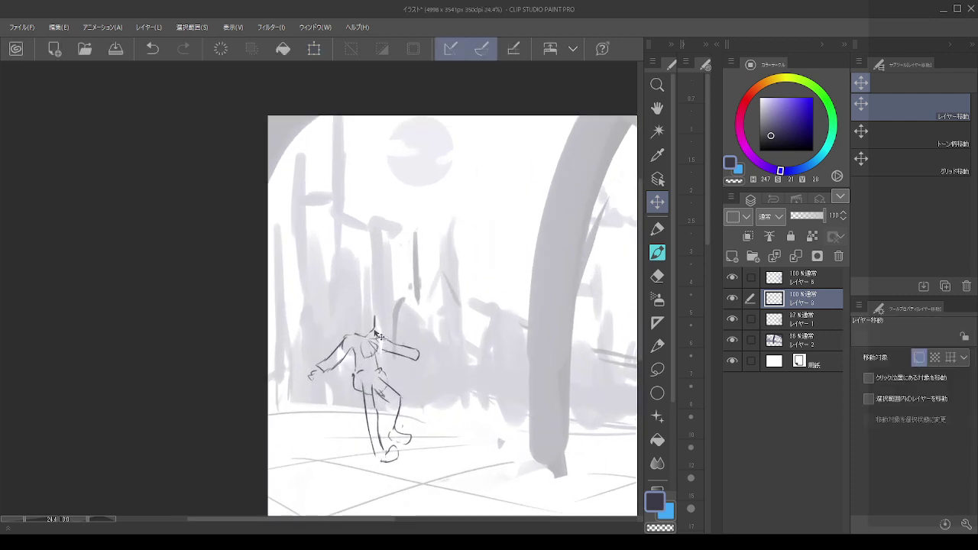
click(658, 253)
drag(382, 312, 355, 312)
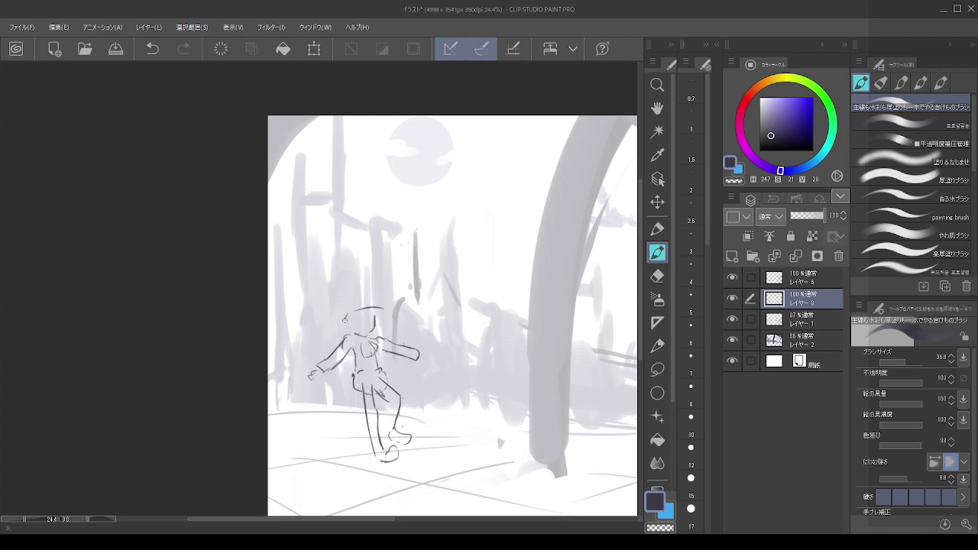
key(ctrl+z)
mouse_move(372, 303)
mouse_down()
mouse_move(341, 317)
mouse_move(357, 299)
mouse_move(330, 281)
mouse_move(322, 304)
mouse_move(341, 315)
mouse_move(354, 287)
mouse_move(327, 302)
mouse_up()
key(ctrl+z)
key(ctrl+z)
key(ctrl+z)
click(657, 201)
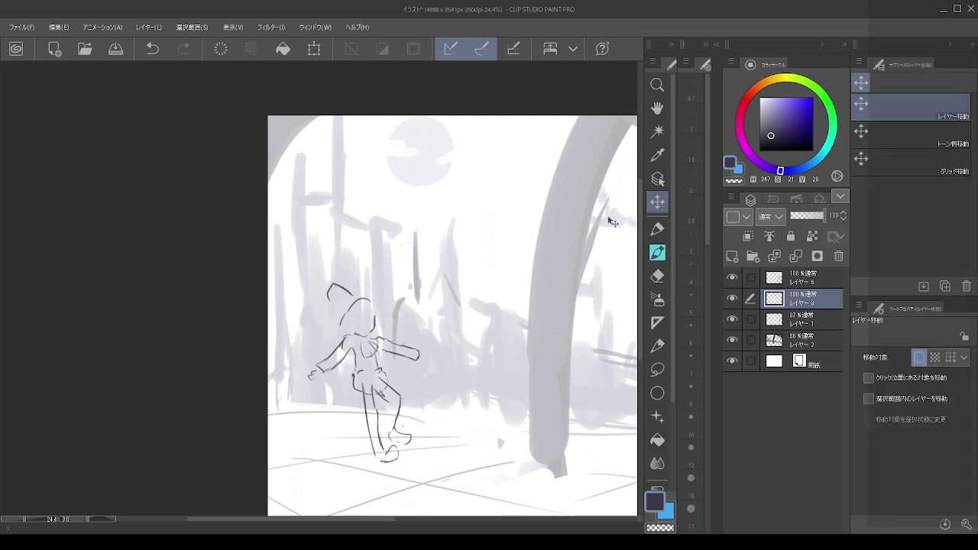
mouse_move(367, 356)
mouse_down()
mouse_move(328, 350)
mouse_move(362, 362)
mouse_up()
click(657, 253)
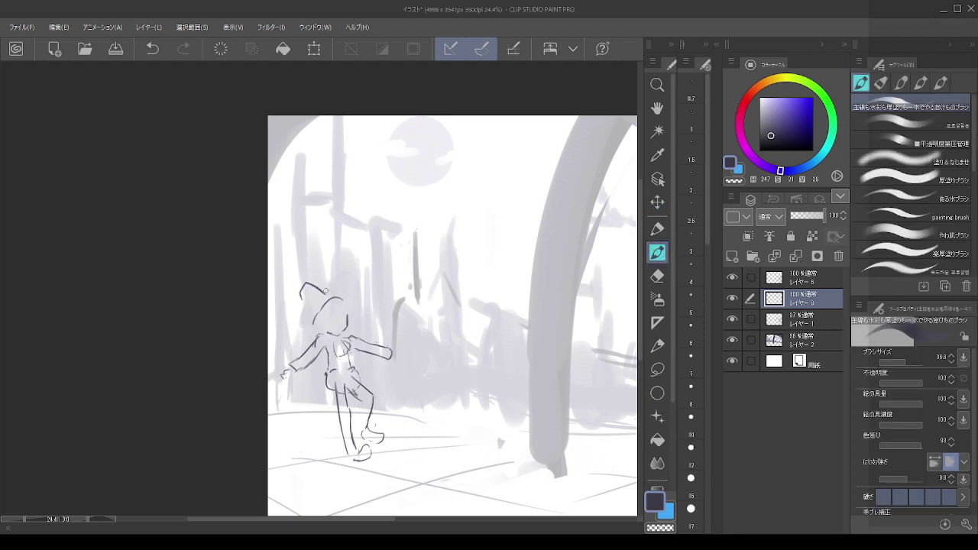
key(ctrl+z)
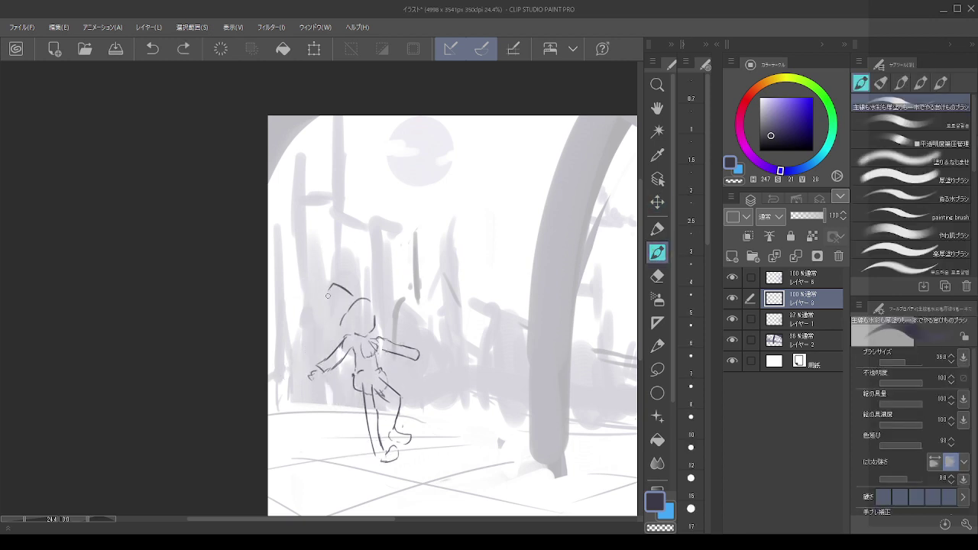
- Move the second figure's sketch a little to the left, closer to the canvas edge
click(657, 201)
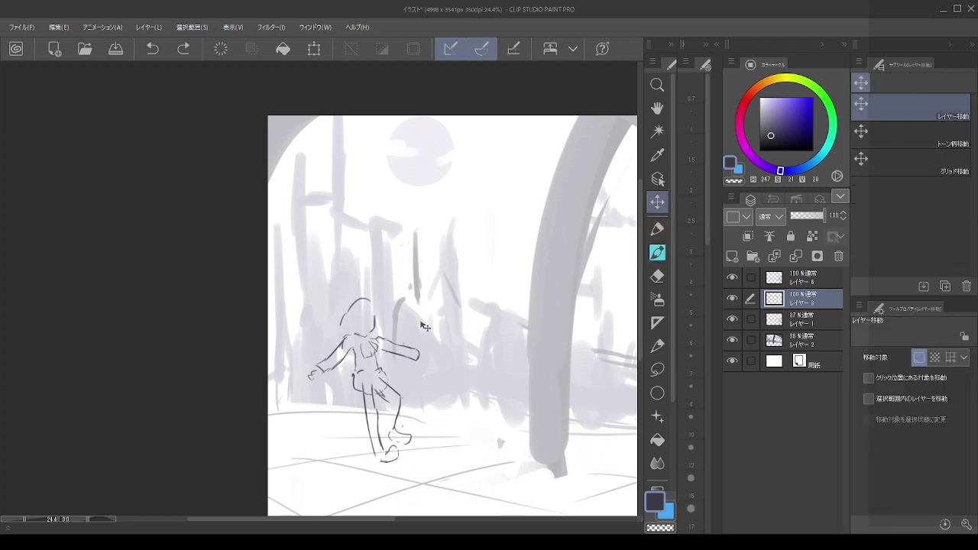
drag(382, 386, 357, 387)
click(657, 252)
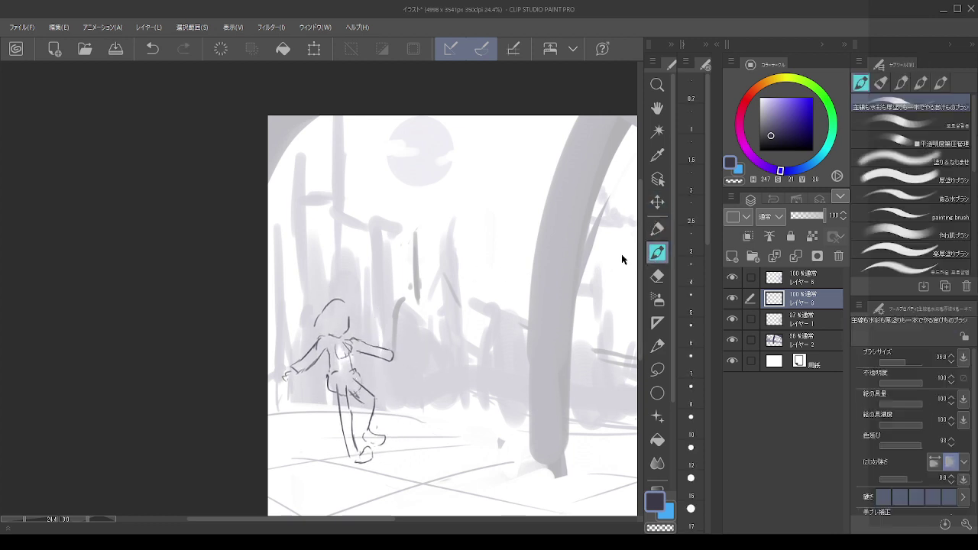
- Sketch a tilted top hat with a curved brim on the second figure's head and add the face profile
mouse_move(333, 296)
mouse_down()
mouse_move(322, 280)
mouse_move(305, 296)
mouse_move(326, 324)
mouse_move(353, 299)
mouse_move(352, 311)
mouse_move(349, 295)
mouse_move(354, 305)
mouse_up()
key(ctrl+z)
key(ctrl+z)
key(ctrl+z)
key(ctrl+z)
key(ctrl+z)
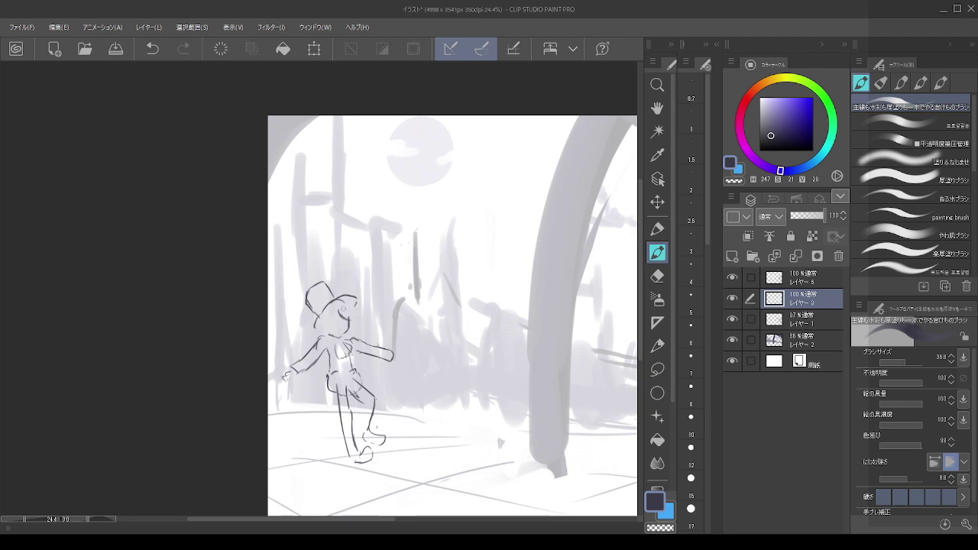
key(ctrl+z)
drag(338, 310, 348, 315)
- Lasso the second figure's head and hat, scale them down to about 81% with Transform, apply and deselect
scroll(346, 323, up, 3)
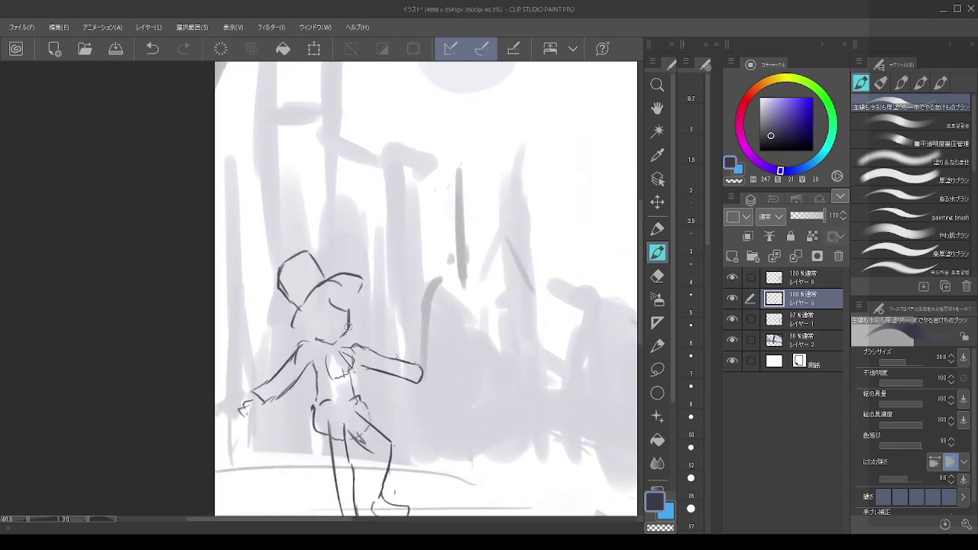
click(657, 369)
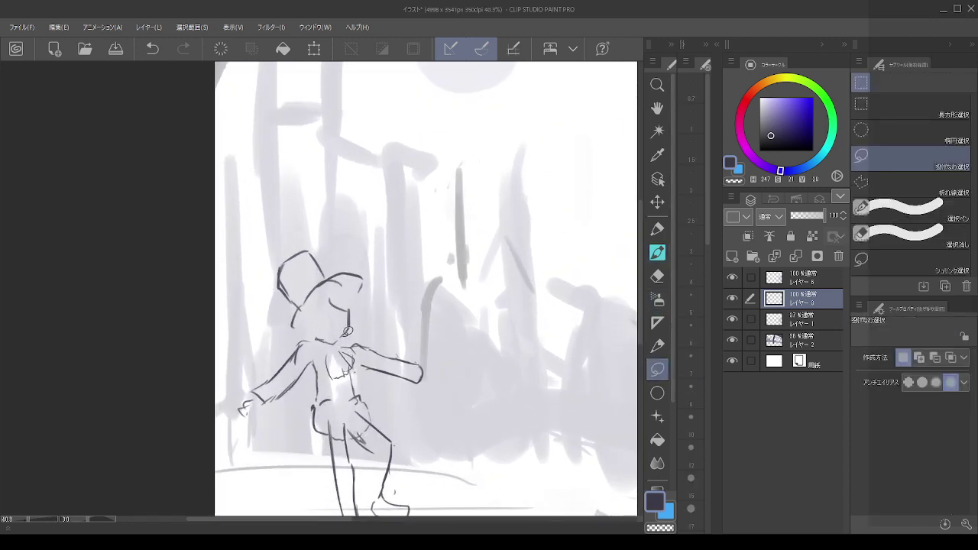
mouse_move(363, 322)
mouse_down()
mouse_move(321, 342)
mouse_move(258, 305)
mouse_move(372, 263)
mouse_up()
click(59, 27)
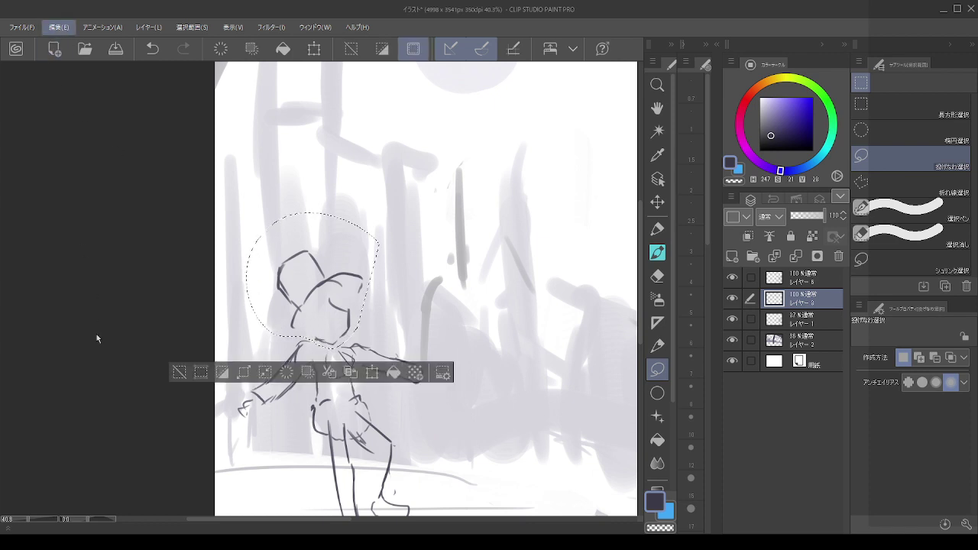
click(243, 157)
drag(313, 213, 314, 237)
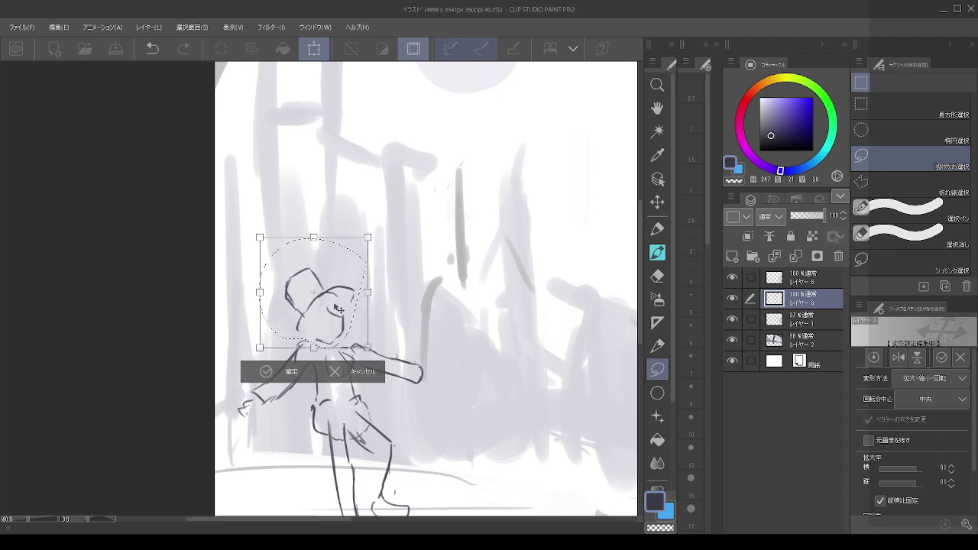
click(282, 369)
scroll(365, 306, down, 3)
key(ctrl+d)
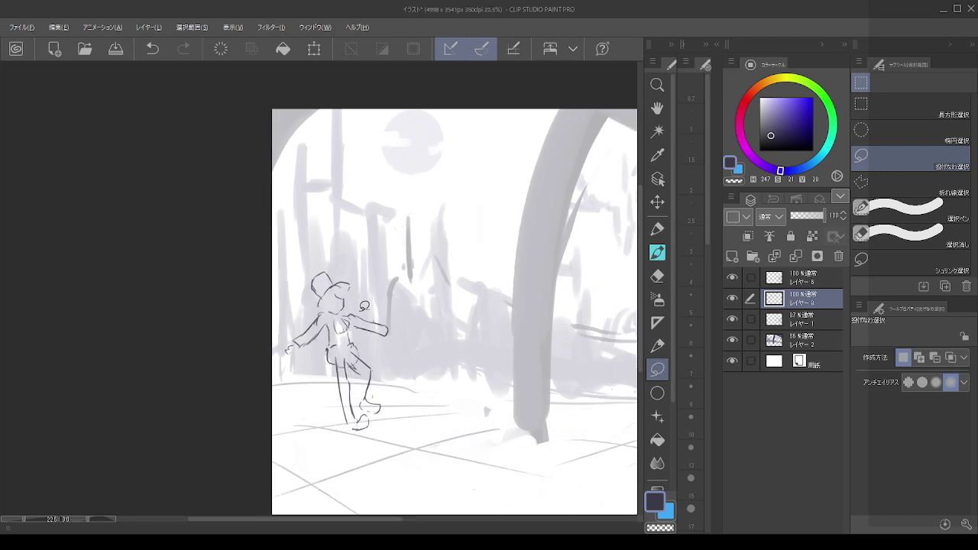
- Rotate the whole top-hatted figure slightly clockwise with Transform and apply it
scroll(364, 305, down, 1)
key(alt)
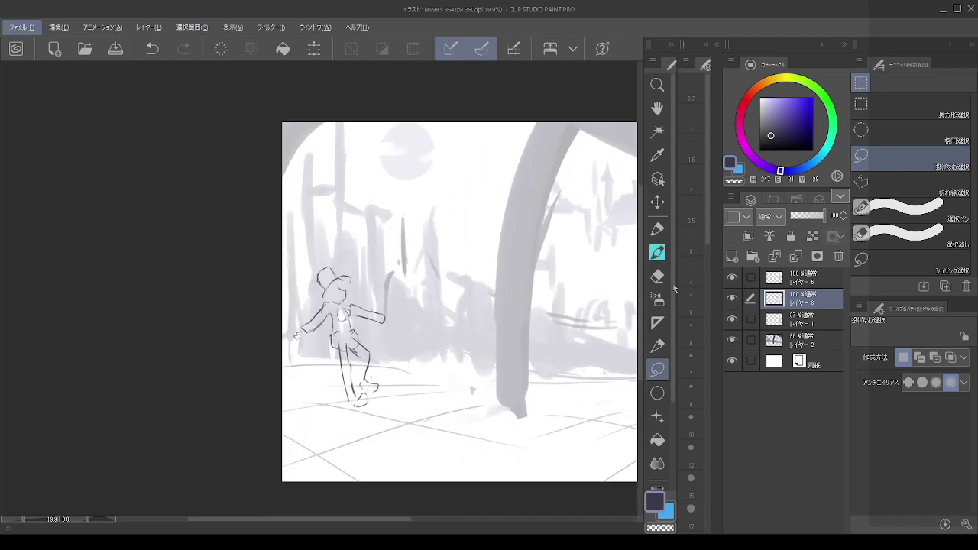
key(Right)
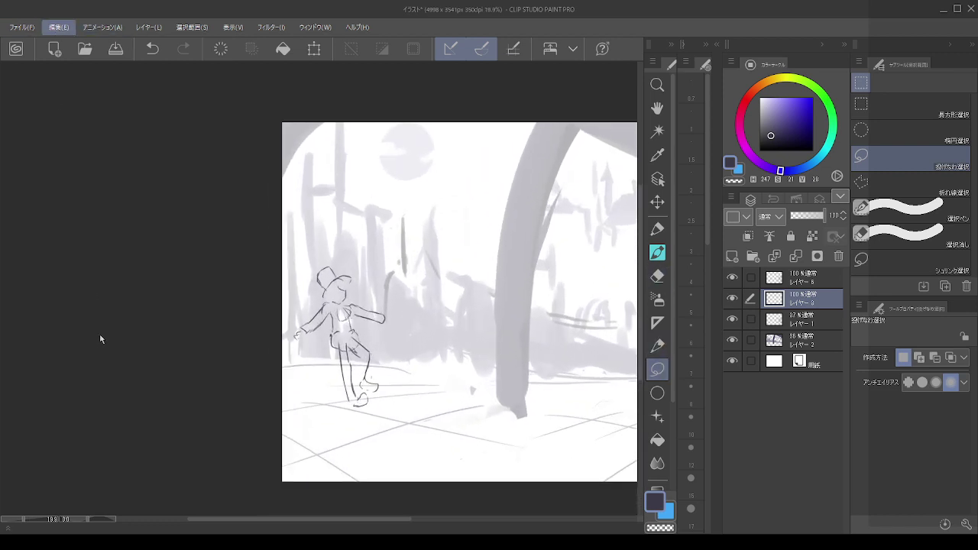
key(ctrl+t)
drag(388, 214, 413, 231)
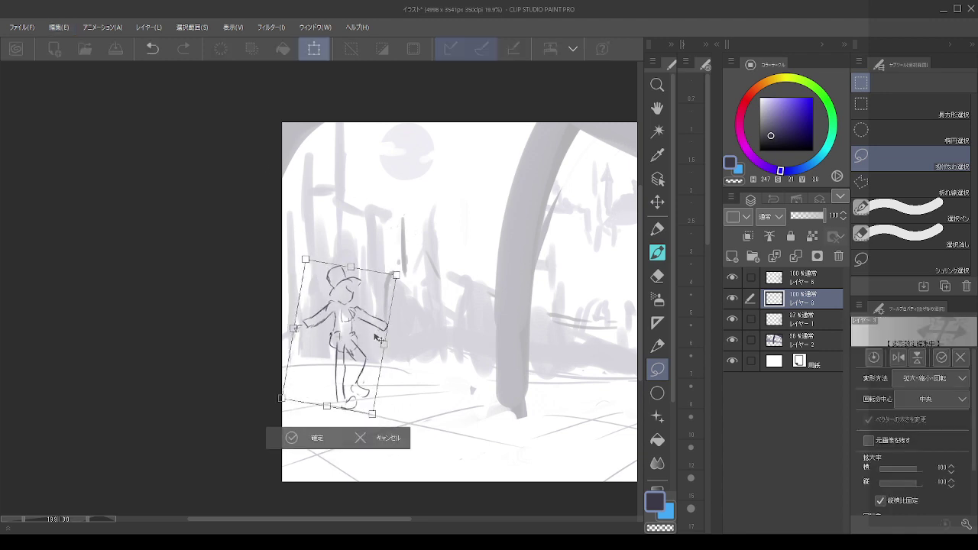
drag(415, 284, 412, 272)
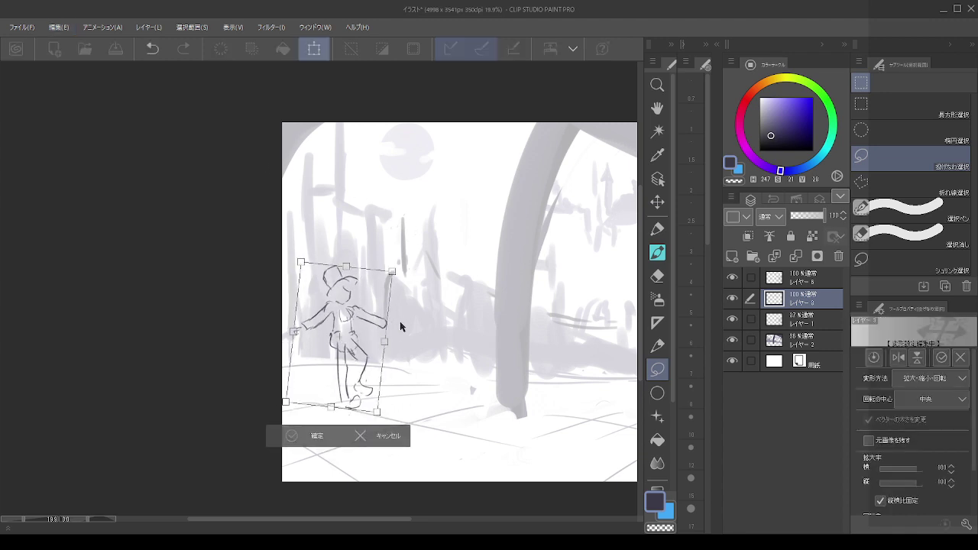
key(Return)
scroll(412, 302, up, 3)
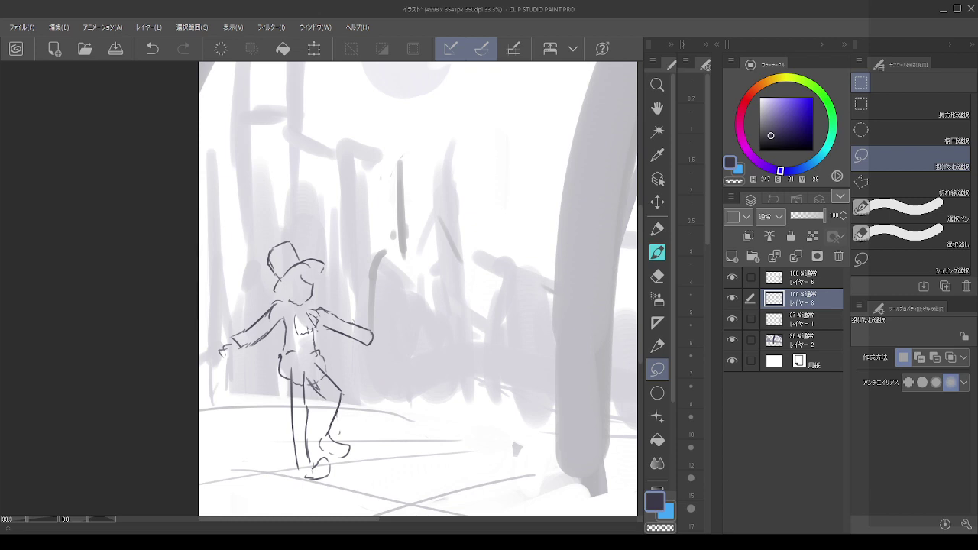
scroll(432, 307, down, 4)
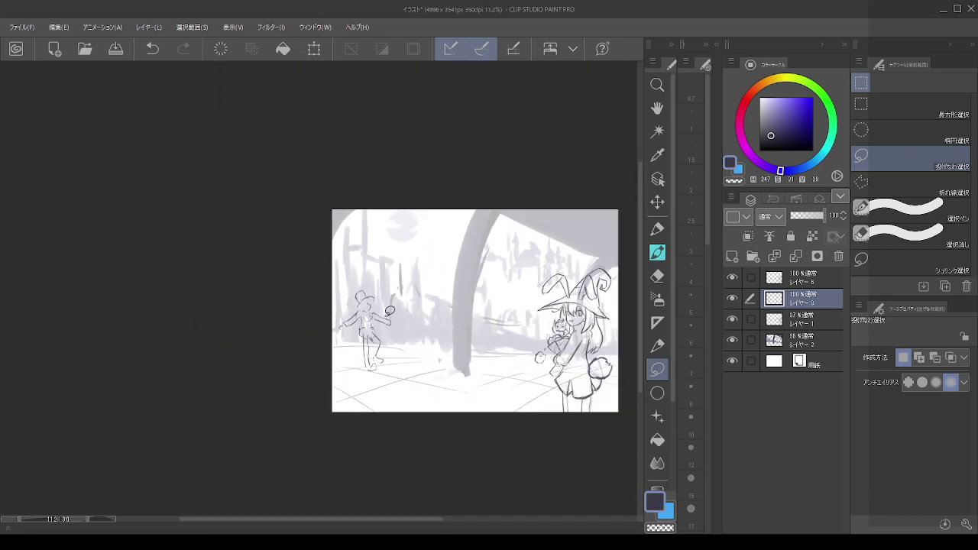
click(657, 202)
drag(589, 333, 593, 336)
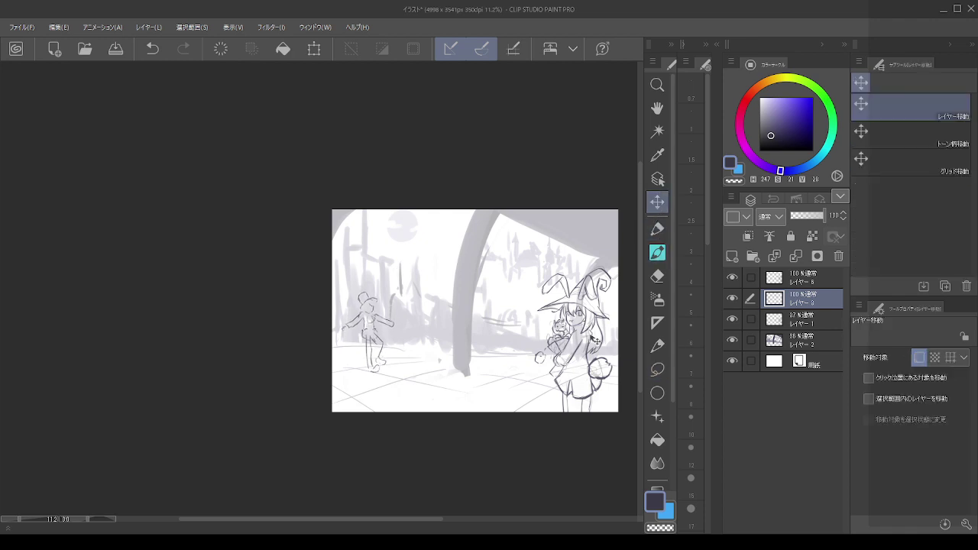
key(ctrl+z)
click(794, 282)
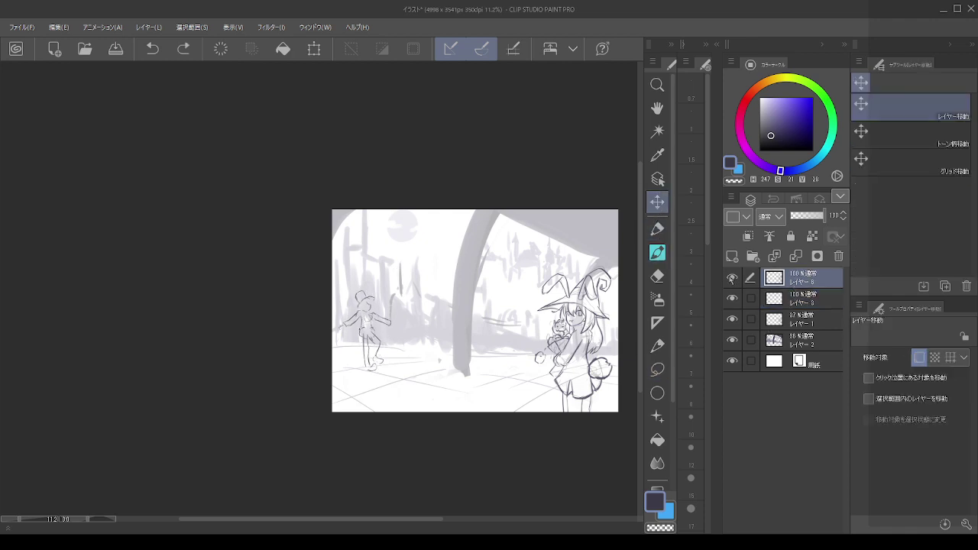
click(731, 278)
click(731, 278)
mouse_move(595, 322)
mouse_down()
mouse_move(605, 324)
mouse_move(592, 334)
mouse_up()
key(ctrl+z)
ctrl+click(799, 304)
key(ctrl+z)
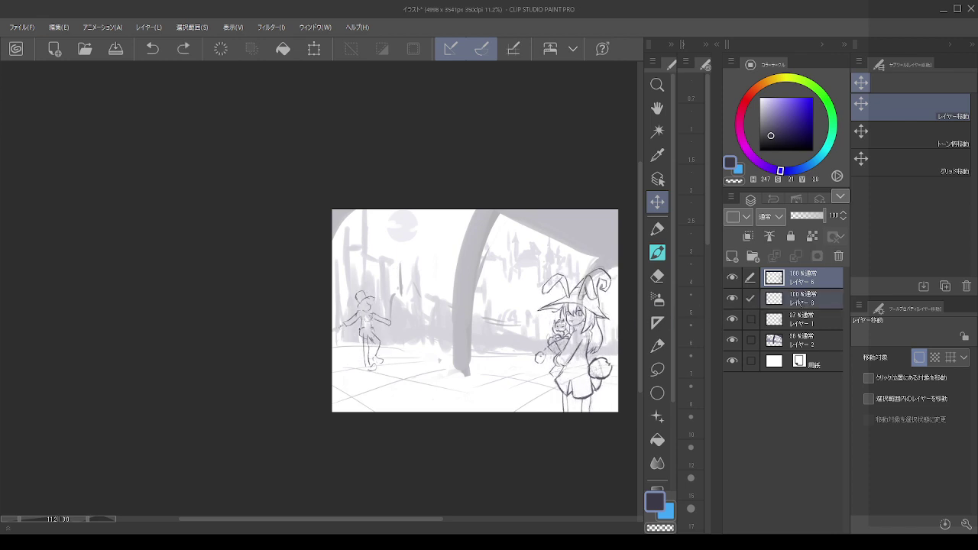
- Reorder the layers so that レイヤー 1 sits directly above the second figure's layer
drag(804, 320, 805, 299)
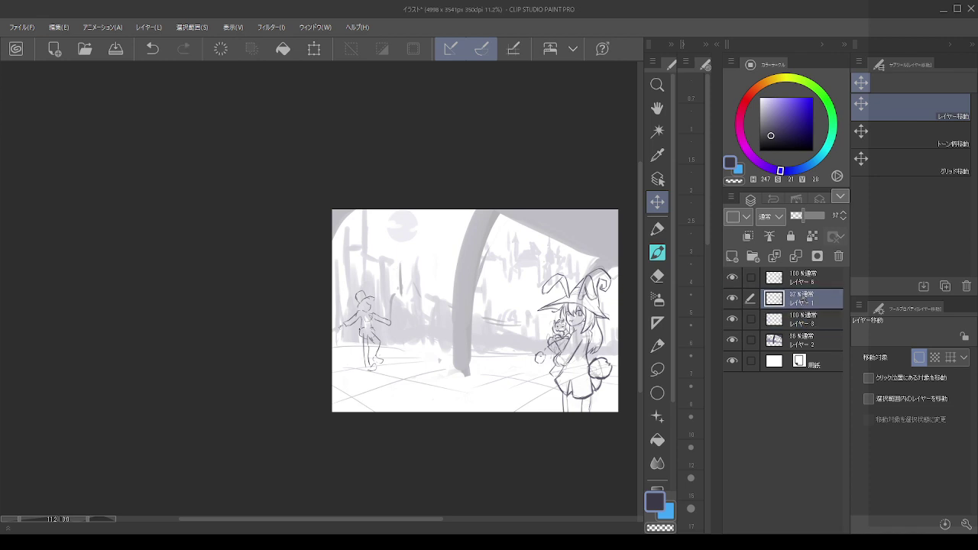
- Merge the topmost layer with レイヤー 1 into a single layer
ctrl+click(805, 277)
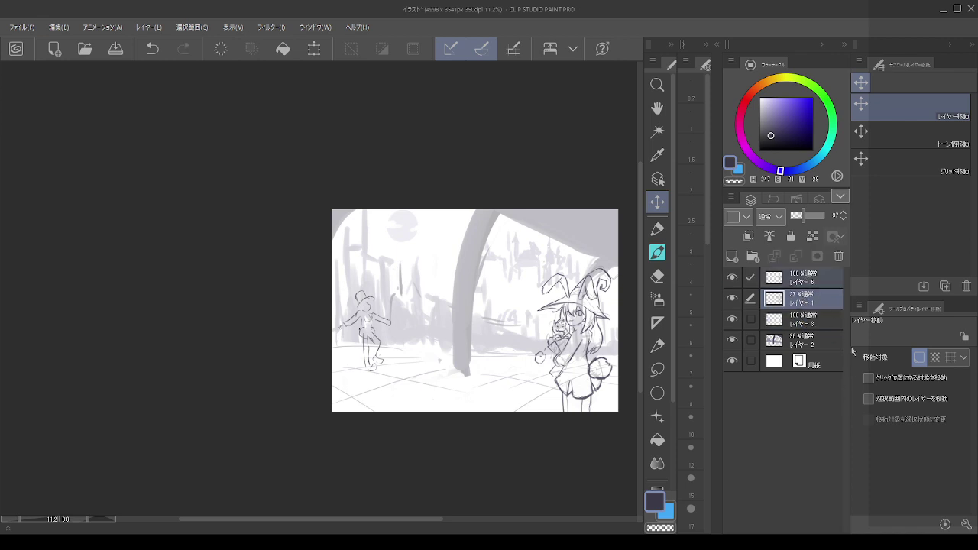
key(shift+alt+e)
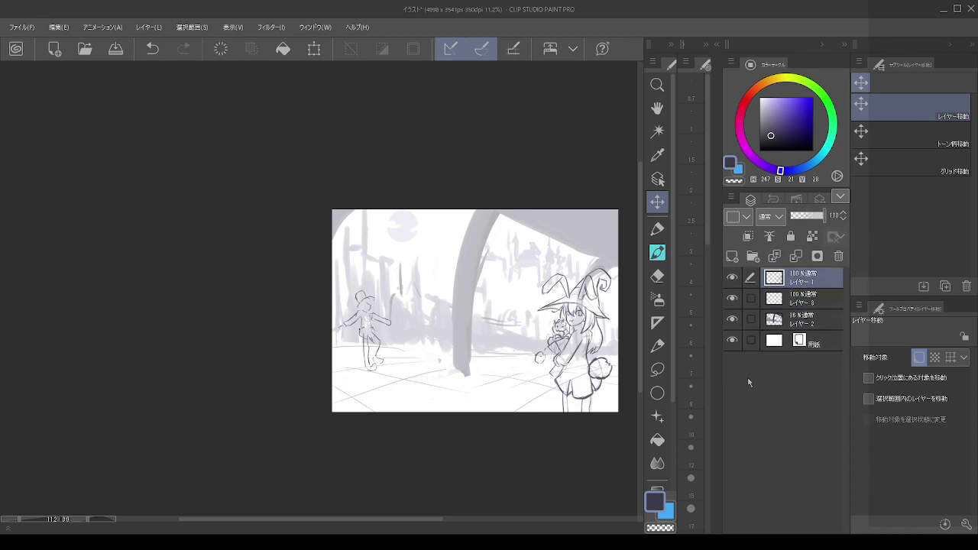
scroll(524, 268, down, 1)
scroll(524, 268, up, 2)
key(alt)
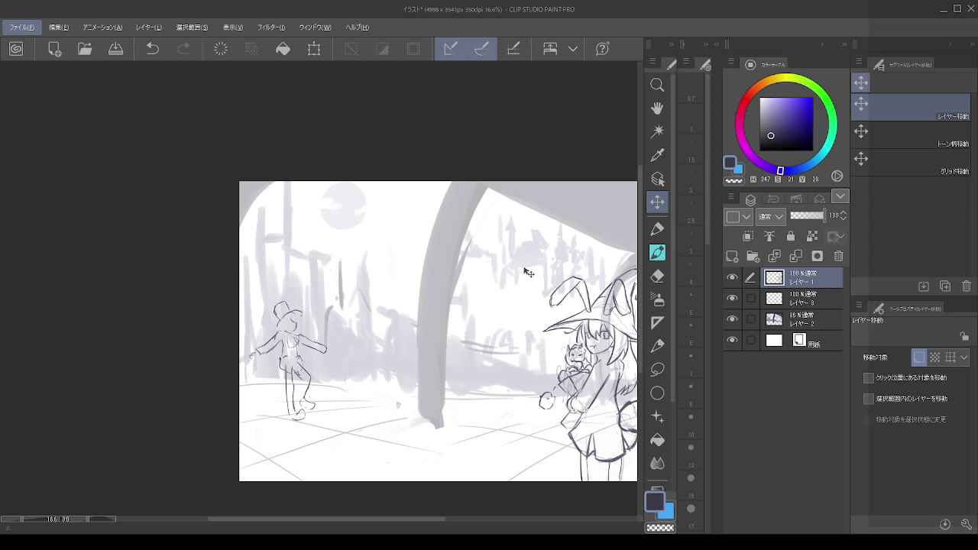
- Add a new raster layer and place it between レイヤー 3 and レイヤー 2
click(792, 325)
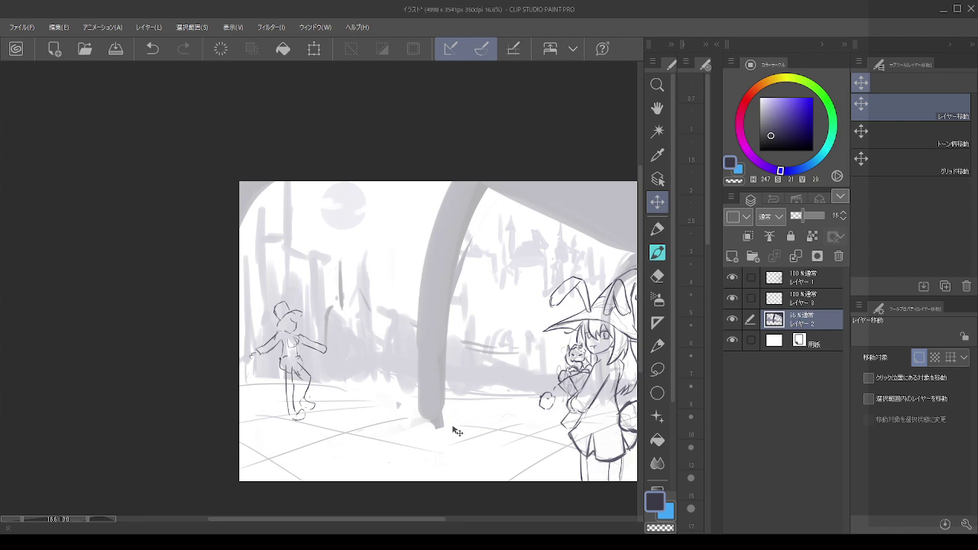
scroll(457, 303, down, 1)
scroll(427, 361, up, 1)
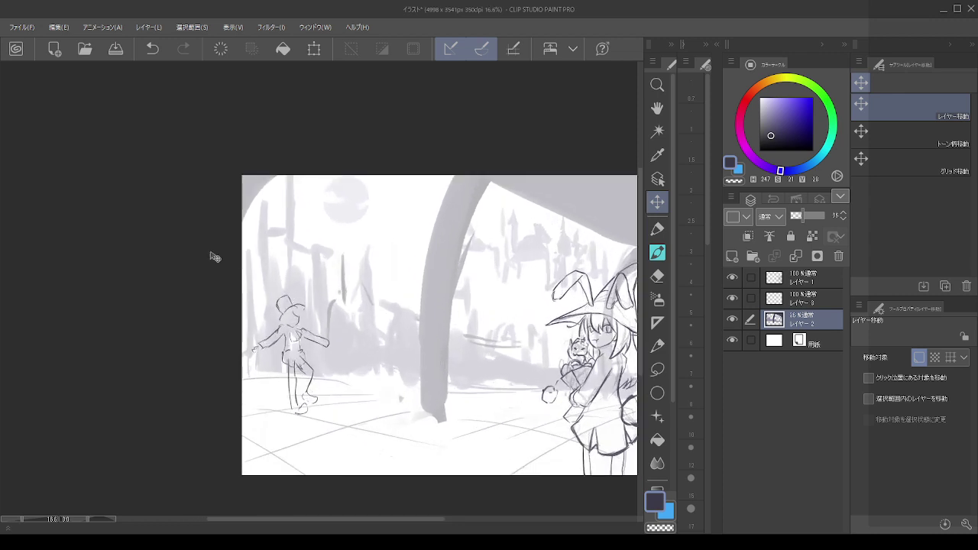
click(786, 298)
click(732, 257)
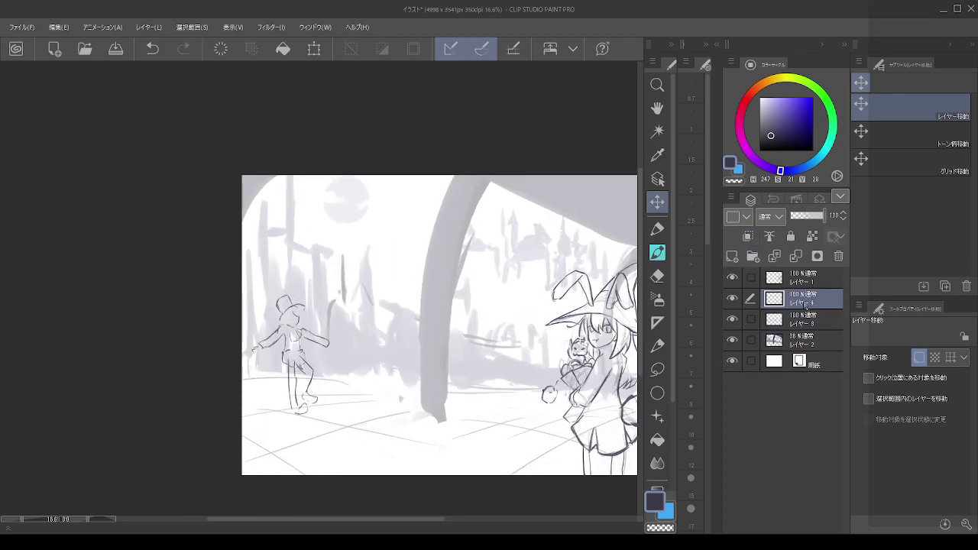
drag(805, 304, 805, 327)
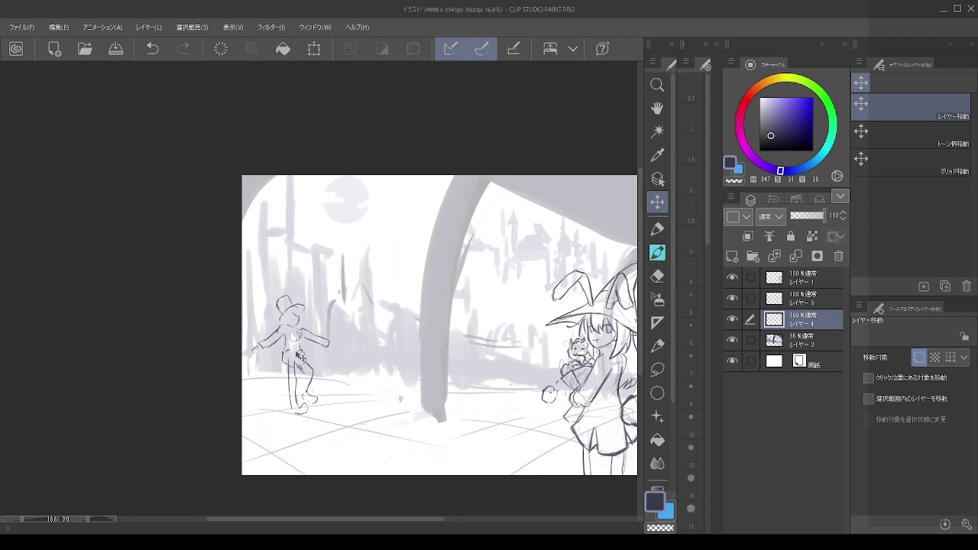
- Try to sketch a small round head with ears beside the top-hatted figure on the new layer, and erase it
scroll(336, 396, down, 2)
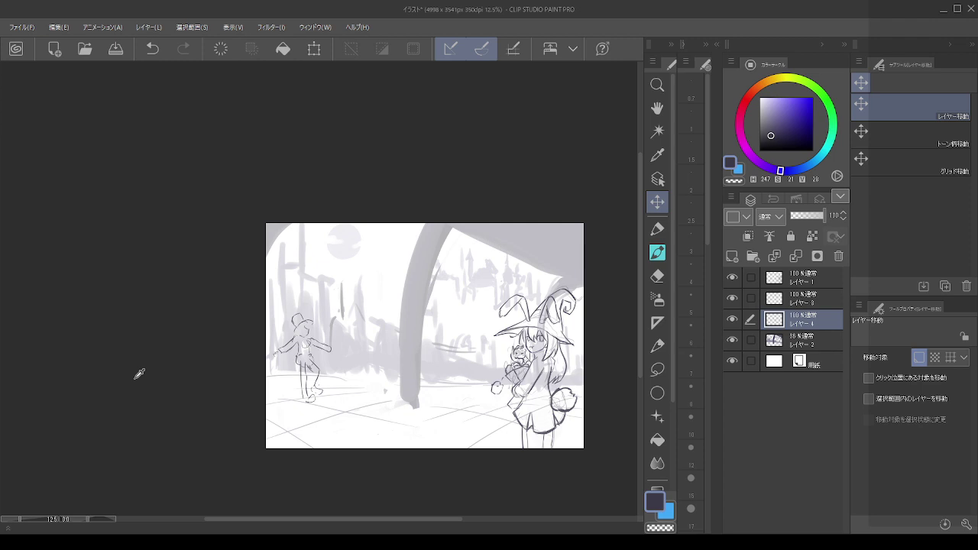
scroll(343, 349, up, 4)
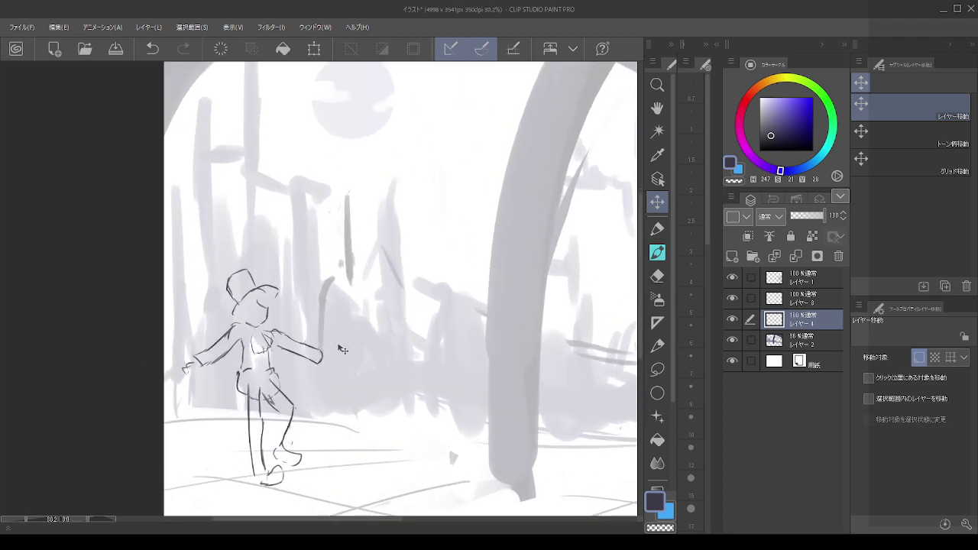
scroll(343, 349, down, 3)
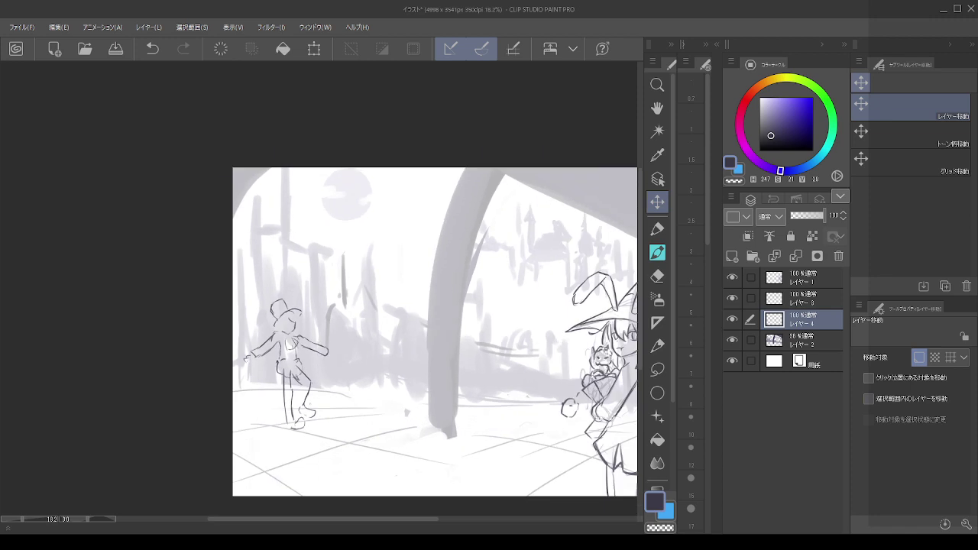
scroll(404, 365, up, 2)
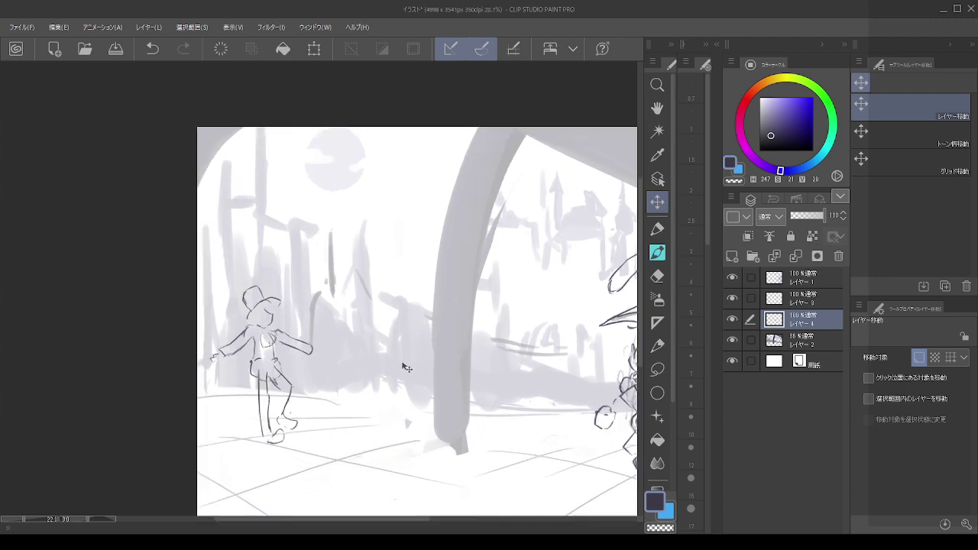
scroll(405, 367, down, 1)
click(656, 253)
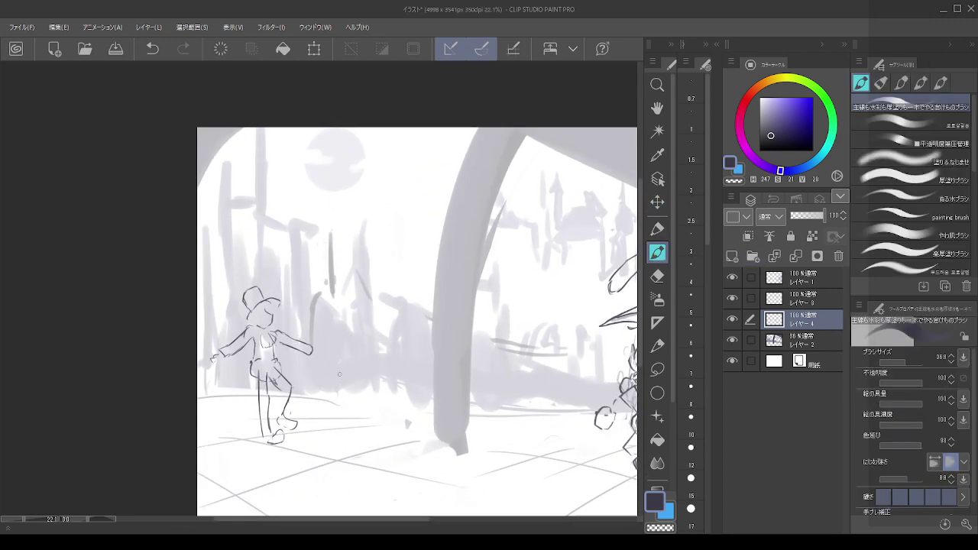
key(ctrl+z)
mouse_move(340, 375)
mouse_down()
mouse_move(349, 383)
mouse_move(360, 372)
mouse_up()
key(ctrl+z)
key(ctrl+z)
key(ctrl+z)
key(ctrl+z)
drag(365, 352, 369, 364)
key(ctrl+z)
drag(334, 357, 338, 363)
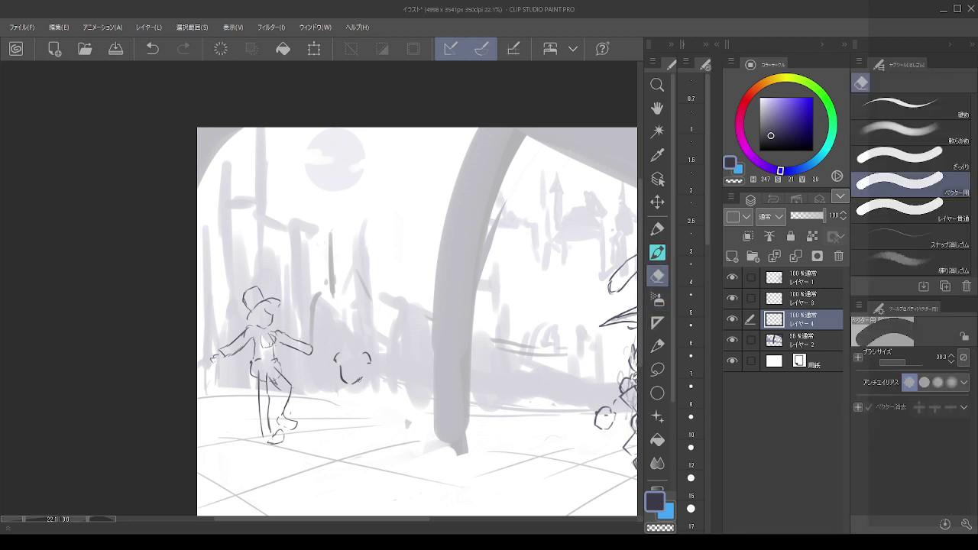
key(b)
drag(351, 383, 364, 377)
key(ctrl+z)
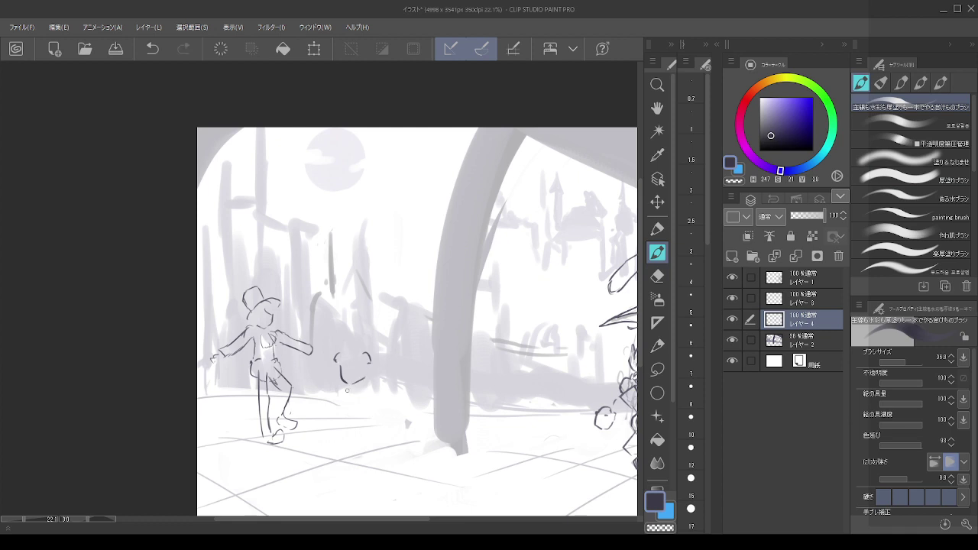
key(ctrl+z)
mouse_move(350, 382)
mouse_down()
mouse_move(364, 377)
mouse_move(340, 394)
mouse_up()
key(ctrl+z)
drag(341, 382, 365, 382)
key(ctrl+z)
click(658, 277)
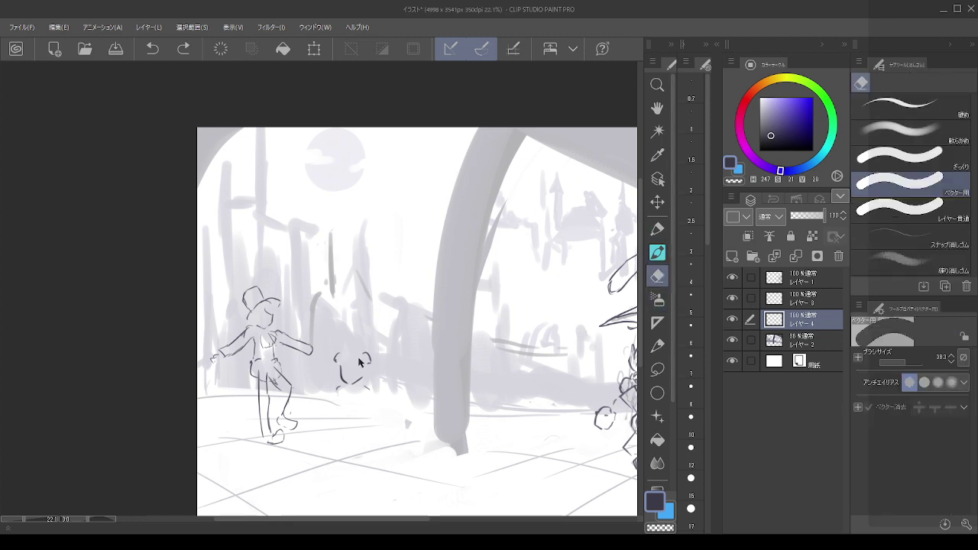
mouse_move(368, 358)
mouse_down()
mouse_move(345, 353)
mouse_move(350, 388)
mouse_move(372, 368)
mouse_up()
- Sketch a small rounded head with two bear-like ears on the ground area beside the top-hatted figure
click(657, 252)
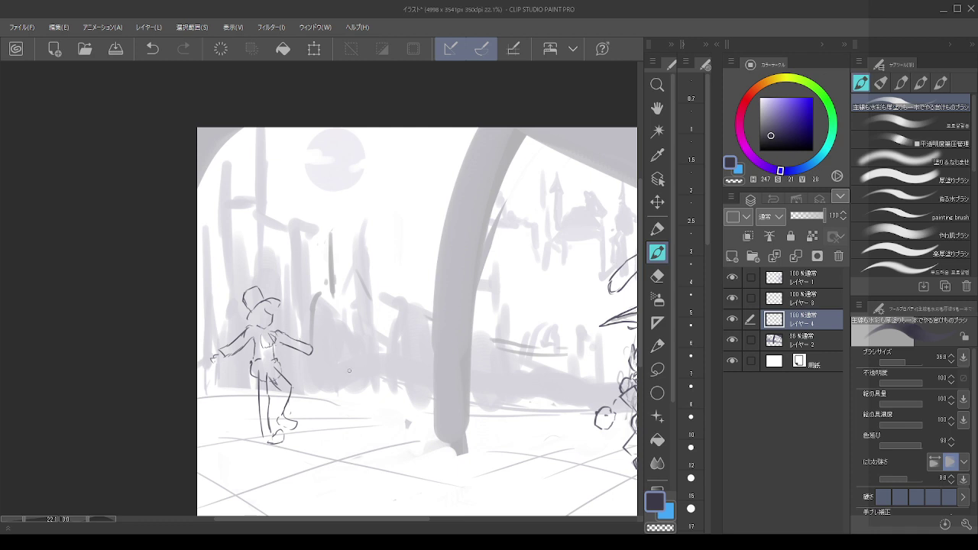
drag(348, 375, 356, 394)
key(ctrl+z)
key(ctrl+z)
key(ctrl+z)
key(ctrl+z)
mouse_move(346, 378)
mouse_down()
mouse_move(350, 392)
mouse_move(372, 388)
mouse_up()
key(ctrl+z)
mouse_move(349, 366)
mouse_down()
mouse_move(351, 379)
mouse_move(383, 371)
mouse_move(341, 366)
mouse_move(350, 382)
mouse_move(365, 362)
mouse_move(377, 372)
mouse_move(376, 383)
mouse_move(342, 378)
mouse_move(343, 391)
mouse_up()
key(ctrl+z)
key(ctrl+z)
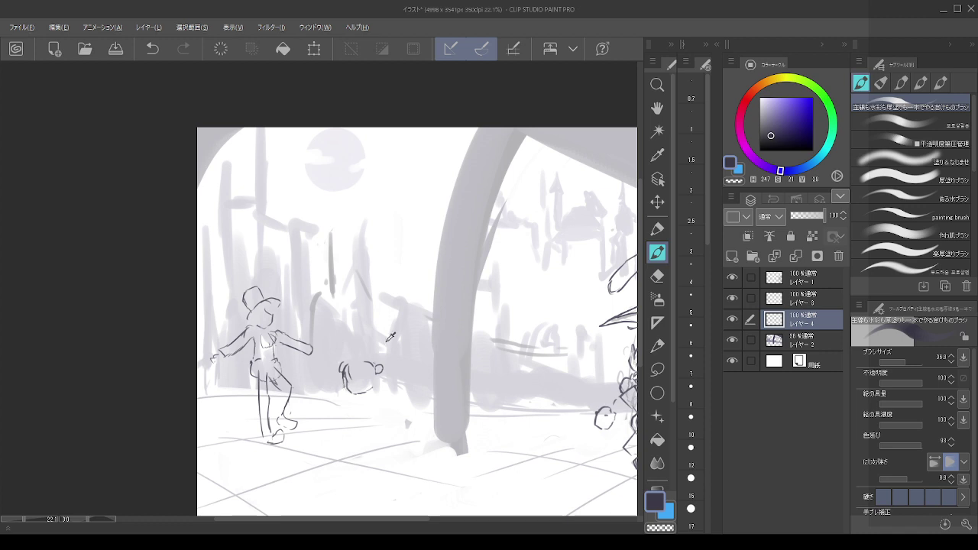
key(alt)
scroll(388, 338, down, 1)
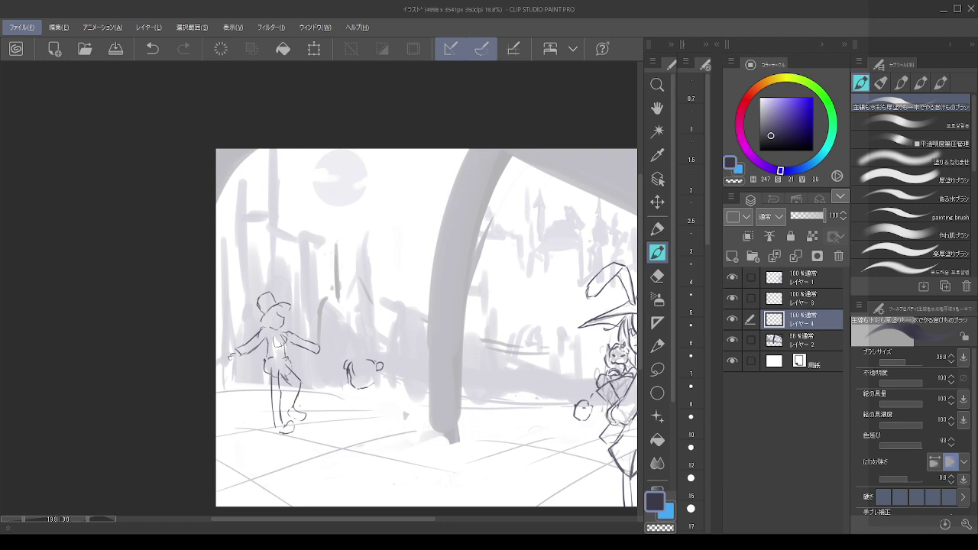
- Scale the small eared head down to about 83% with Transform, shift it slightly upward and apply
key(alt+Tab)
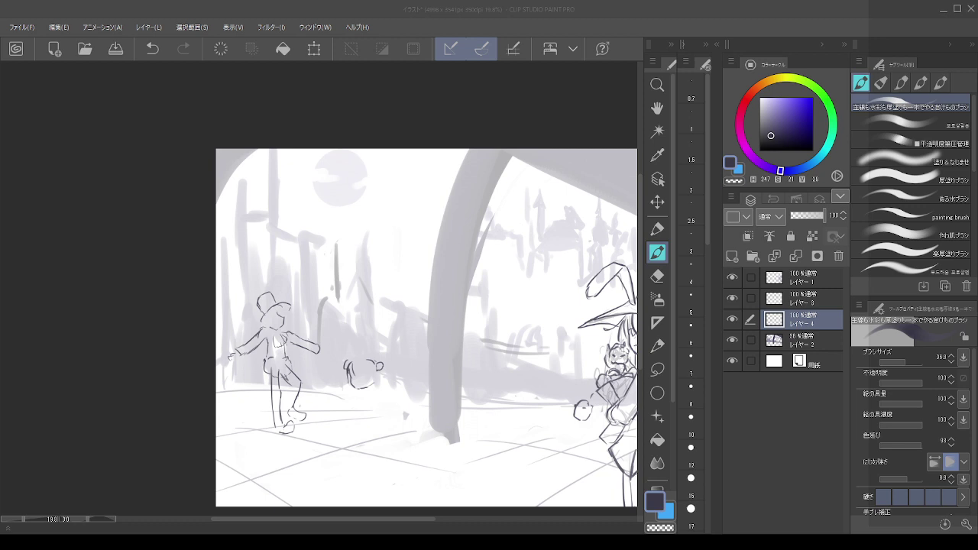
scroll(428, 284, down, 5)
scroll(428, 285, up, 5)
scroll(372, 386, up, 2)
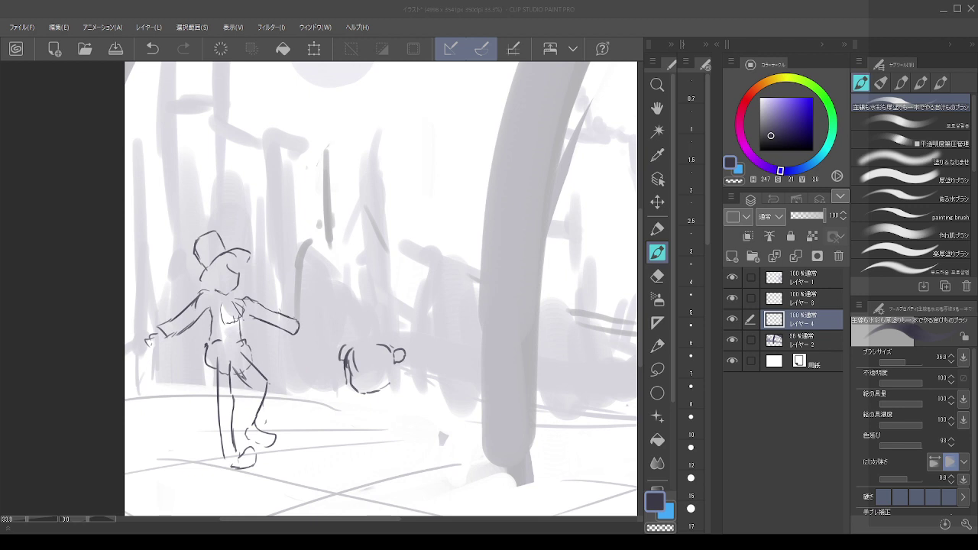
scroll(372, 386, down, 1)
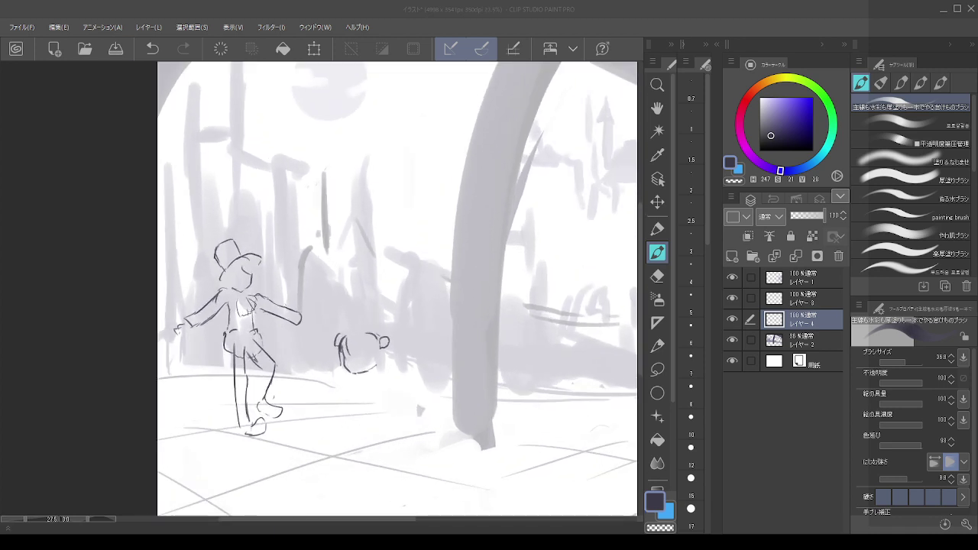
click(59, 27)
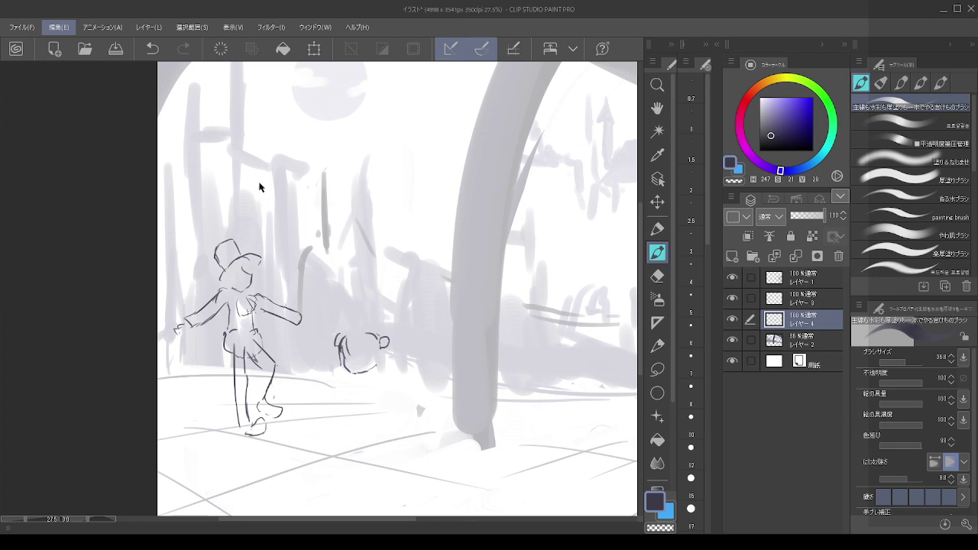
key(ctrl+t)
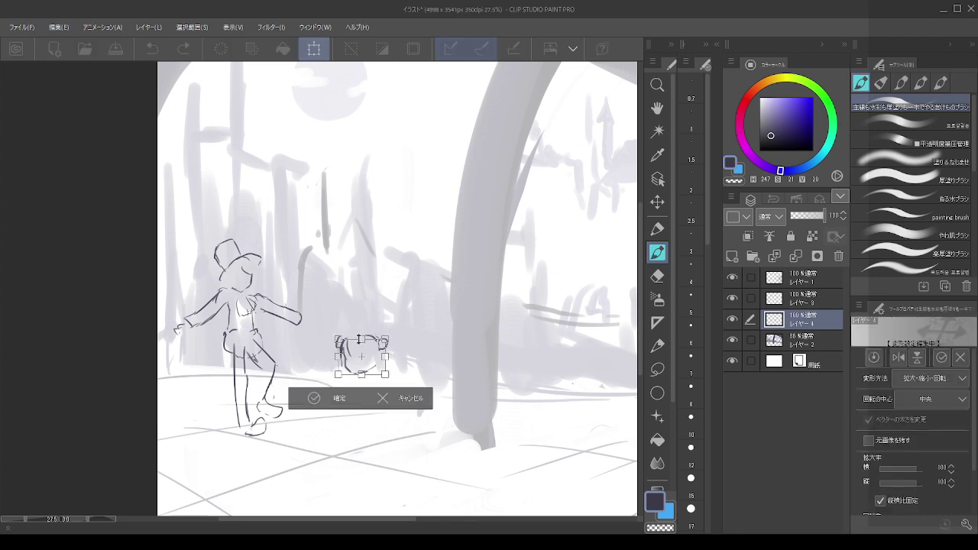
mouse_move(360, 334)
mouse_down()
mouse_move(363, 348)
mouse_move(366, 332)
mouse_up()
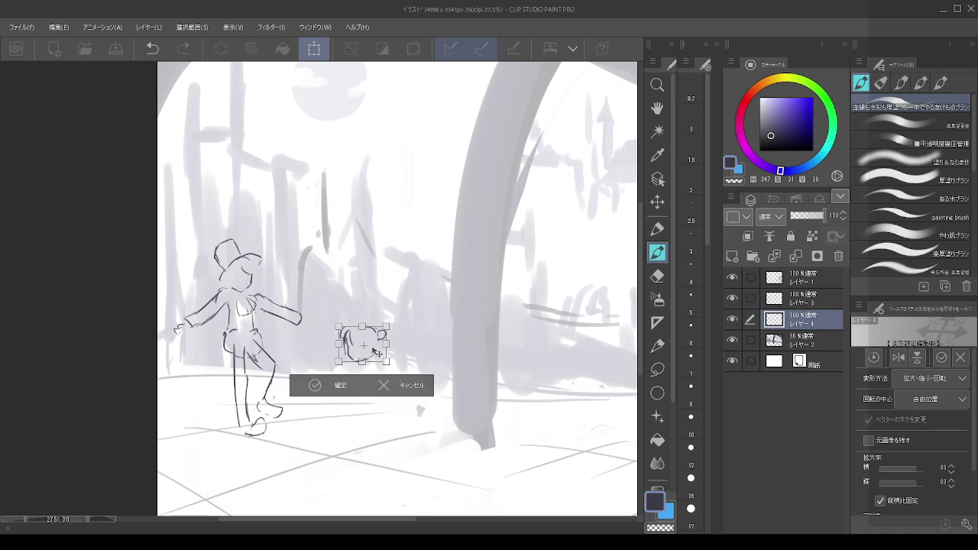
click(321, 380)
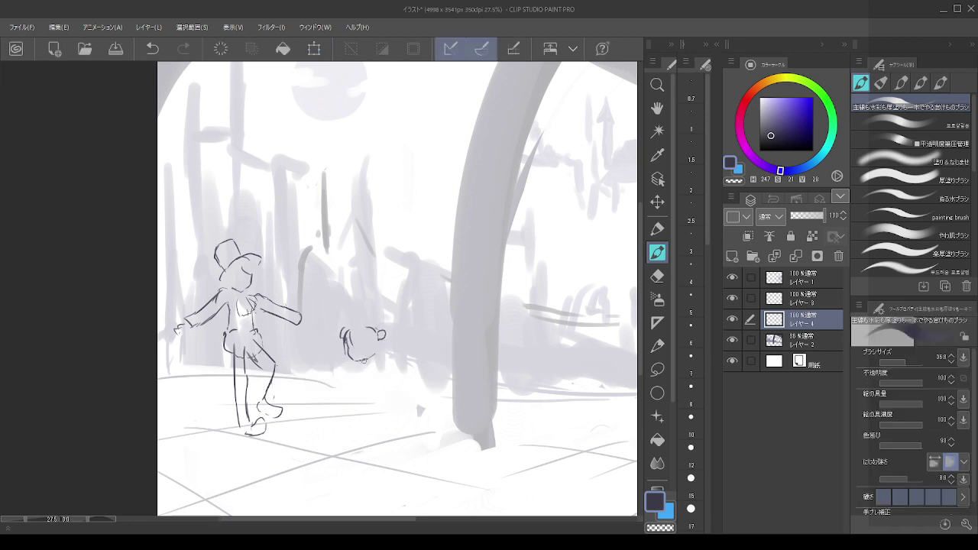
- Sketch a small raised hand at the lower edge of the eared head, redoing strokes as needed
mouse_move(372, 360)
mouse_down()
mouse_move(378, 369)
mouse_move(349, 371)
mouse_up()
key(ctrl+z)
key(ctrl+z)
key(ctrl+z)
click(350, 367)
key(ctrl+z)
drag(348, 366, 351, 367)
key(ctrl+z)
drag(346, 369, 349, 362)
- On レイヤー 3, sketch a circle and a small dome shape above the top-hatted figure's outstretched hand
mouse_move(319, 237)
mouse_down()
mouse_move(405, 230)
mouse_move(380, 261)
mouse_move(368, 258)
mouse_up()
click(815, 296)
key(ctrl+z)
key(ctrl+z)
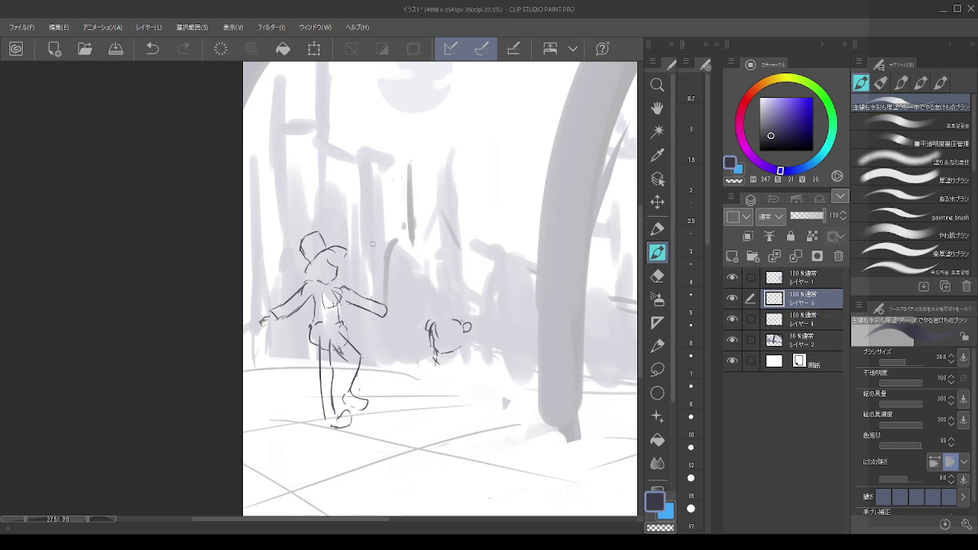
mouse_move(361, 249)
mouse_down()
mouse_move(391, 220)
mouse_move(387, 240)
mouse_move(357, 253)
mouse_move(403, 210)
mouse_up()
key(ctrl+z)
mouse_move(288, 242)
mouse_down()
mouse_move(263, 202)
mouse_move(257, 209)
mouse_up()
key(ctrl+z)
key(ctrl+z)
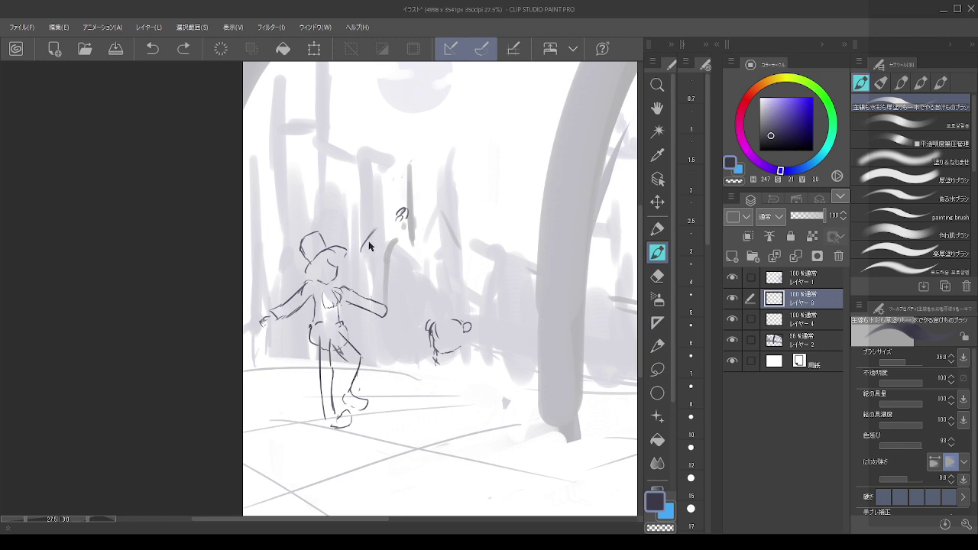
key(ctrl+z)
key(ctrl+z)
key(ctrl+z)
key(ctrl+z)
mouse_move(364, 252)
mouse_down()
mouse_move(380, 245)
mouse_move(394, 254)
mouse_move(389, 272)
mouse_move(366, 272)
mouse_move(360, 223)
mouse_up()
drag(359, 221, 362, 215)
key(ctrl+z)
mouse_move(406, 259)
mouse_down()
mouse_move(429, 258)
mouse_move(408, 263)
mouse_move(417, 250)
mouse_move(430, 266)
mouse_move(397, 260)
mouse_move(426, 257)
mouse_move(427, 266)
mouse_up()
key(ctrl+z)
key(ctrl+z)
drag(426, 267, 406, 264)
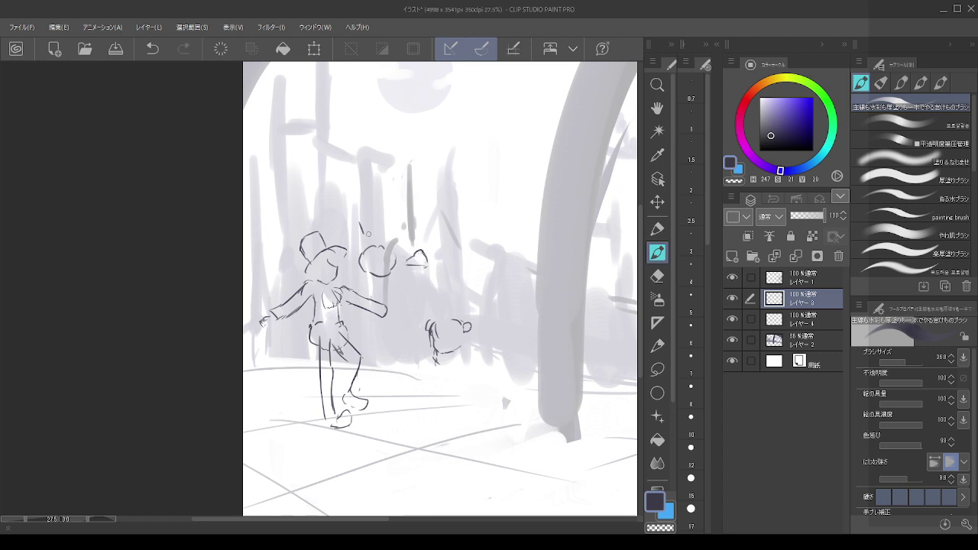
- Add short strokes radiating above the circle and a small triangle beneath it
key(ctrl+z)
mouse_move(362, 232)
mouse_down()
mouse_move(358, 217)
mouse_move(379, 214)
mouse_move(371, 239)
mouse_move(359, 222)
mouse_move(365, 232)
mouse_up()
key(ctrl+z)
key(ctrl+z)
drag(385, 194, 384, 224)
mouse_move(383, 284)
mouse_down()
mouse_move(391, 292)
mouse_move(384, 285)
mouse_up()
drag(401, 228, 389, 243)
- On the small eared figure's layer, sketch its rounded, robe-like body and feet below the head
click(732, 318)
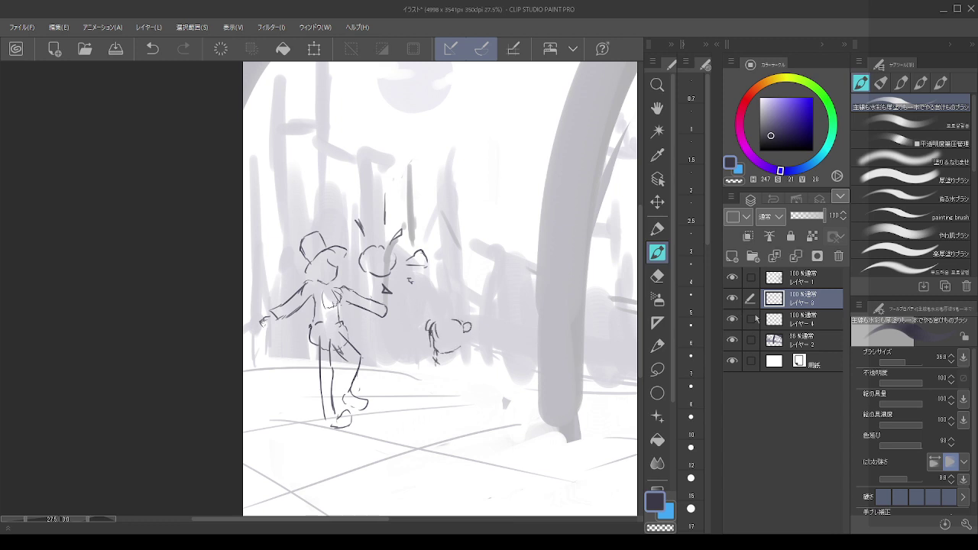
click(788, 316)
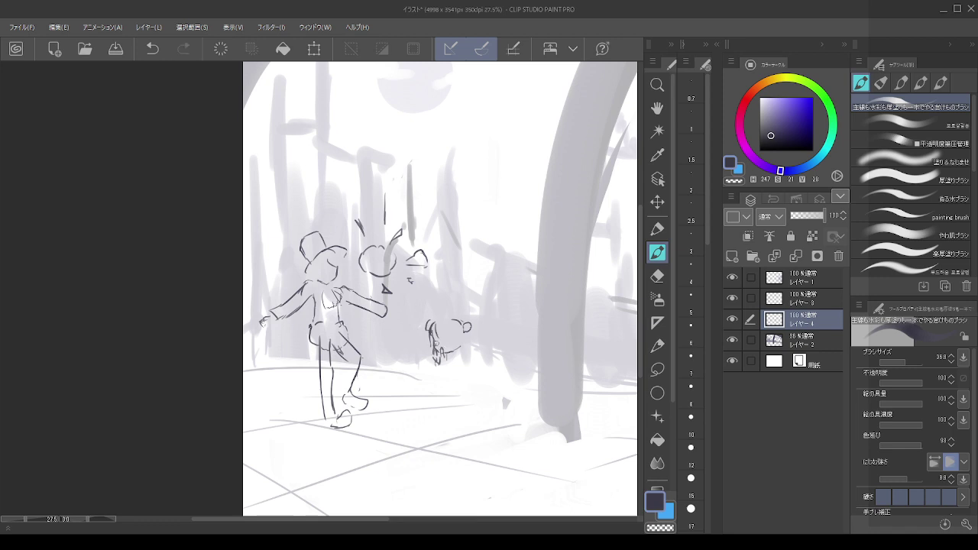
key(ctrl+z)
drag(438, 355, 437, 360)
key(ctrl+z)
drag(461, 349, 466, 361)
key(ctrl+z)
mouse_move(459, 360)
mouse_down()
mouse_move(465, 382)
mouse_move(450, 400)
mouse_move(428, 394)
mouse_move(436, 374)
mouse_move(442, 412)
mouse_move(457, 402)
mouse_move(451, 408)
mouse_up()
key(ctrl+z)
key(ctrl+z)
key(ctrl+z)
key(ctrl+z)
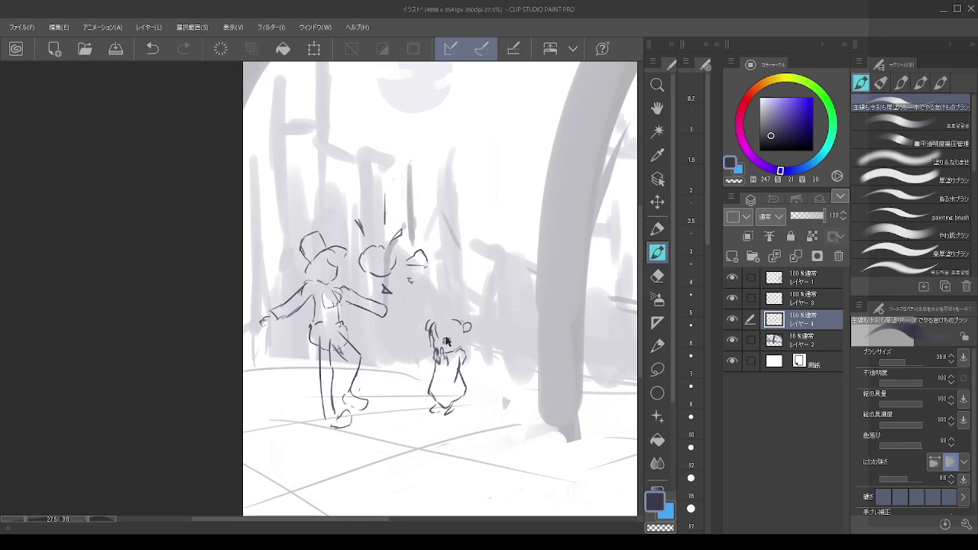
- Sketch simple facial features inside the small eared figure's head
key(ctrl+z)
drag(450, 332, 443, 341)
key(ctrl+z)
drag(451, 334, 433, 341)
scroll(434, 298, down, 5)
scroll(422, 206, up, 1)
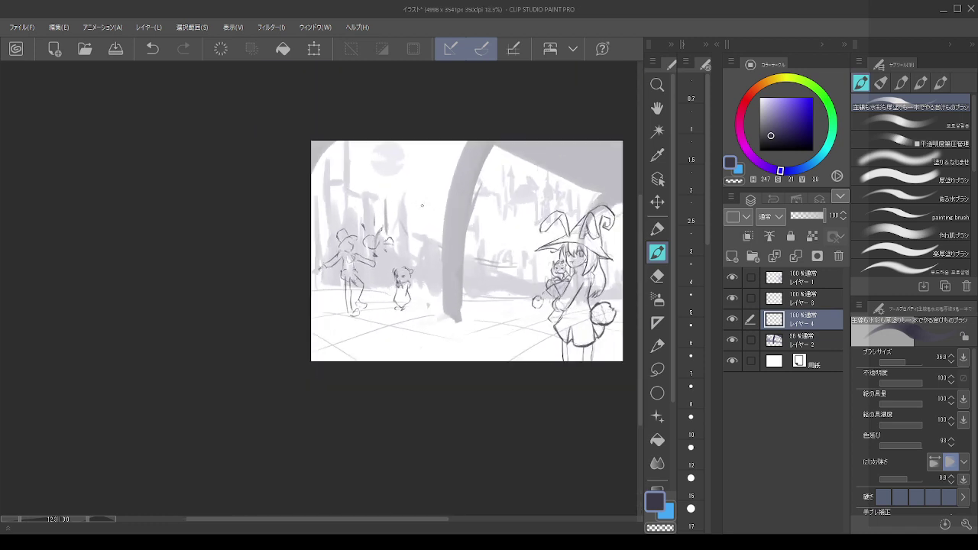
scroll(423, 206, up, 1)
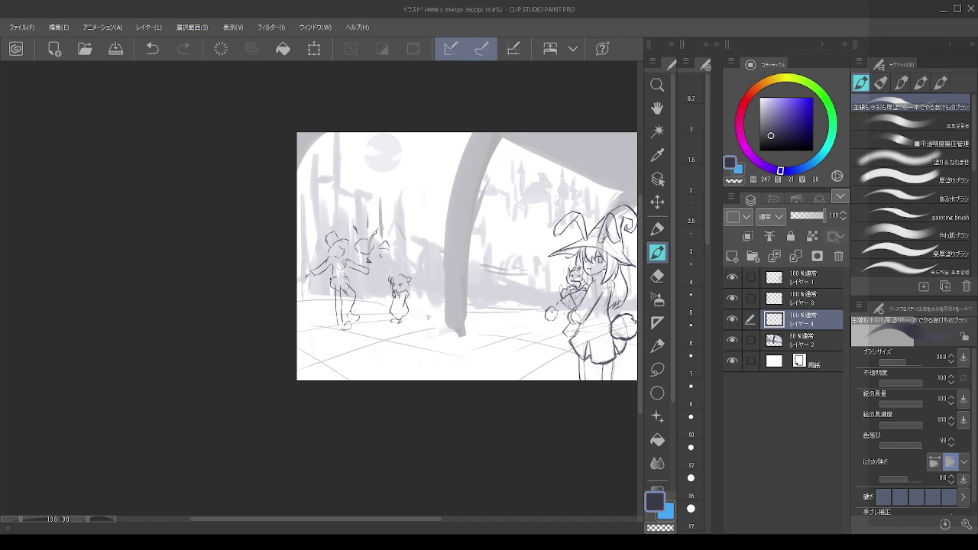
scroll(298, 333, up, 3)
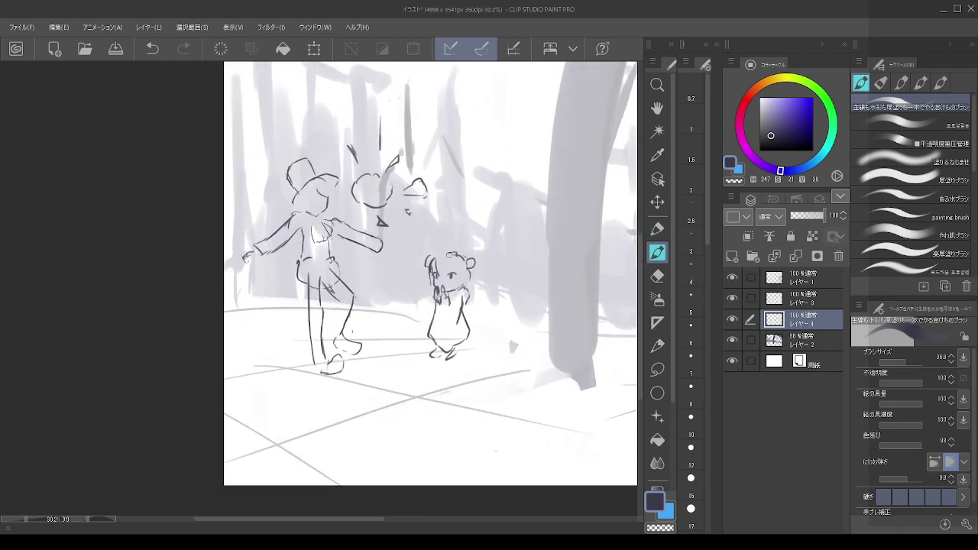
scroll(482, 243, up, 1)
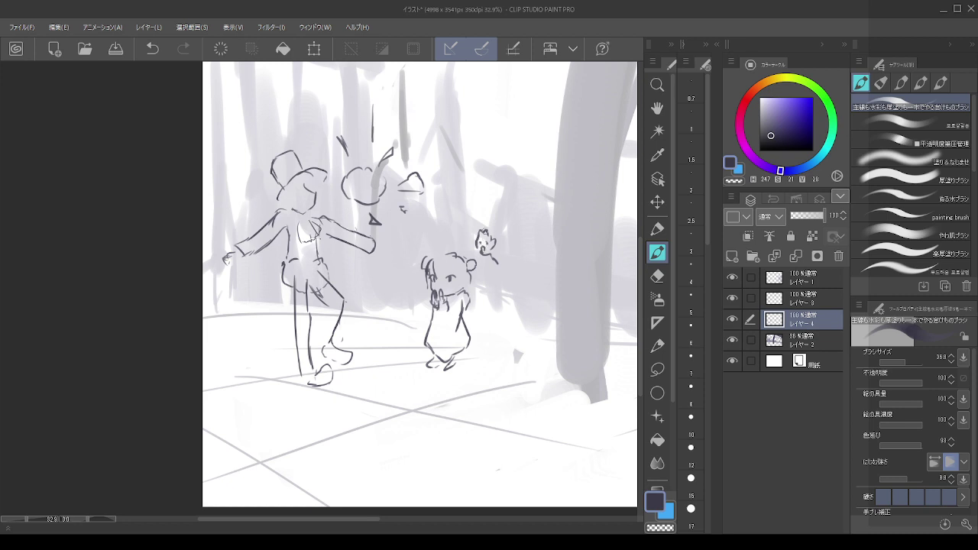
- Select レイヤー 3 and レイヤー 4 together and scale the top-hatted and small eared figures down slightly
scroll(450, 203, down, 5)
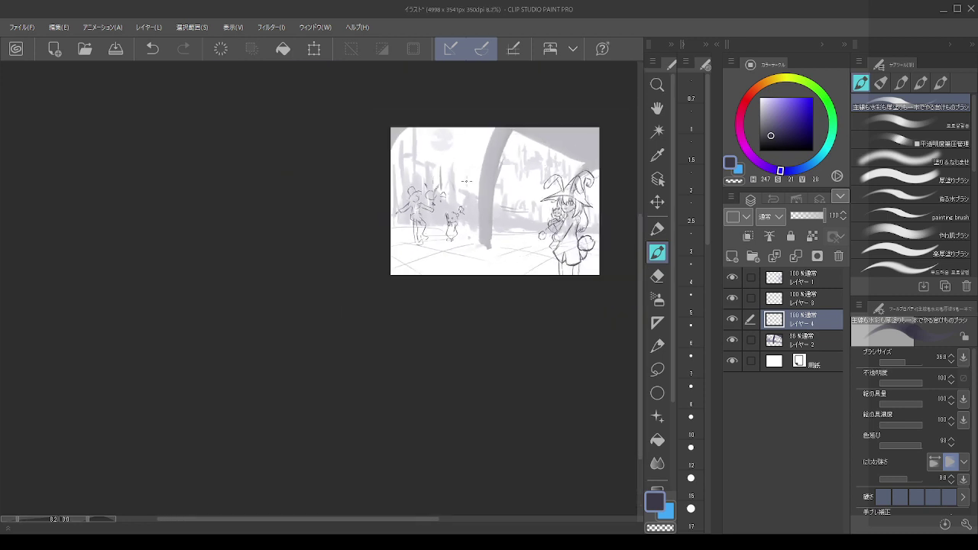
ctrl+click(802, 301)
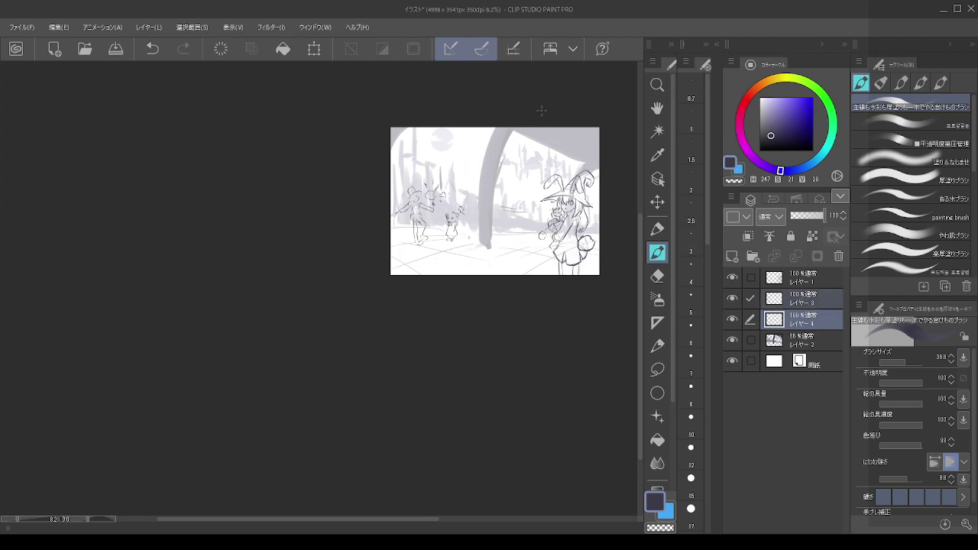
click(59, 28)
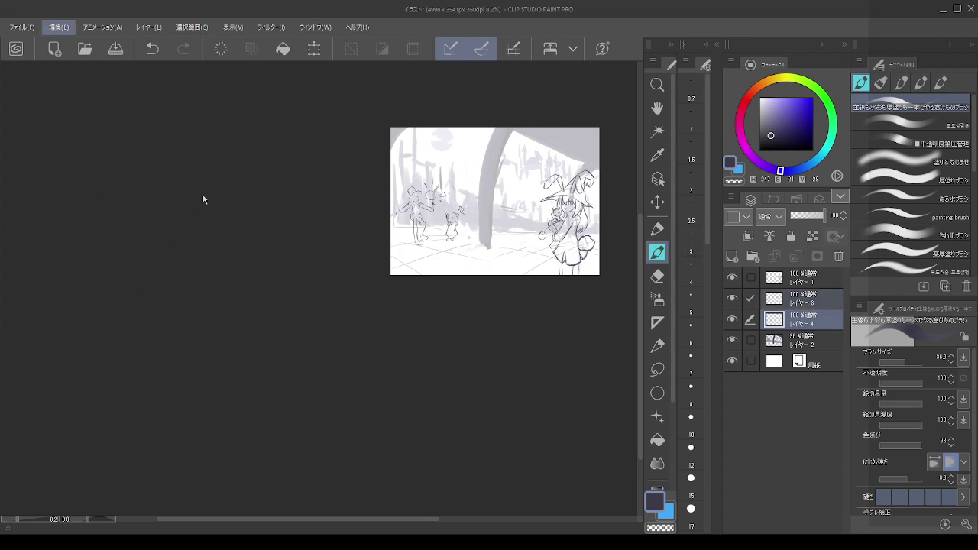
key(ctrl+t)
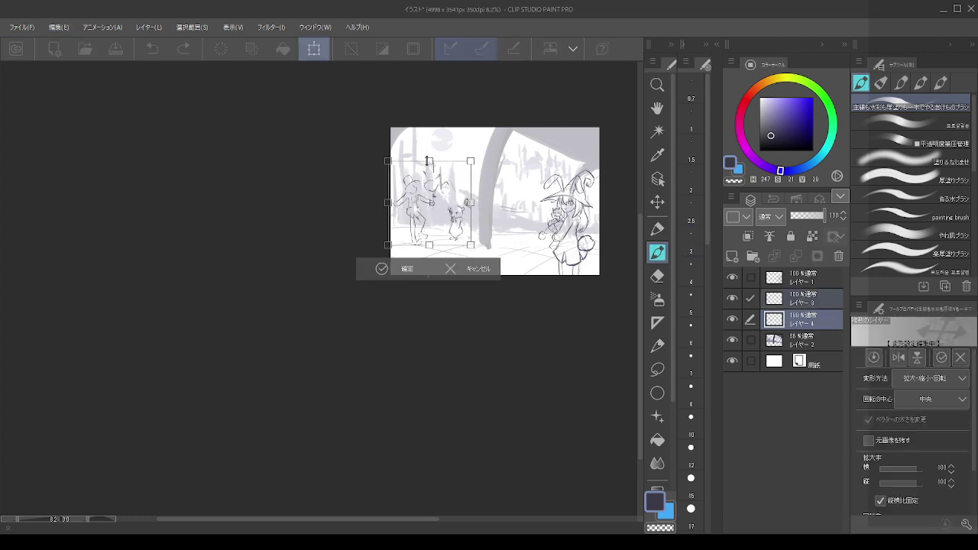
drag(428, 161, 425, 172)
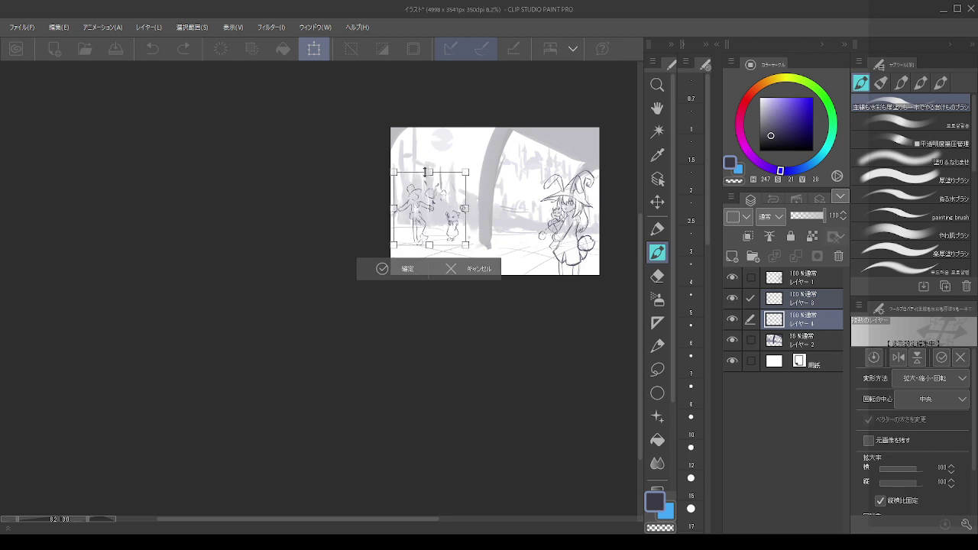
click(391, 272)
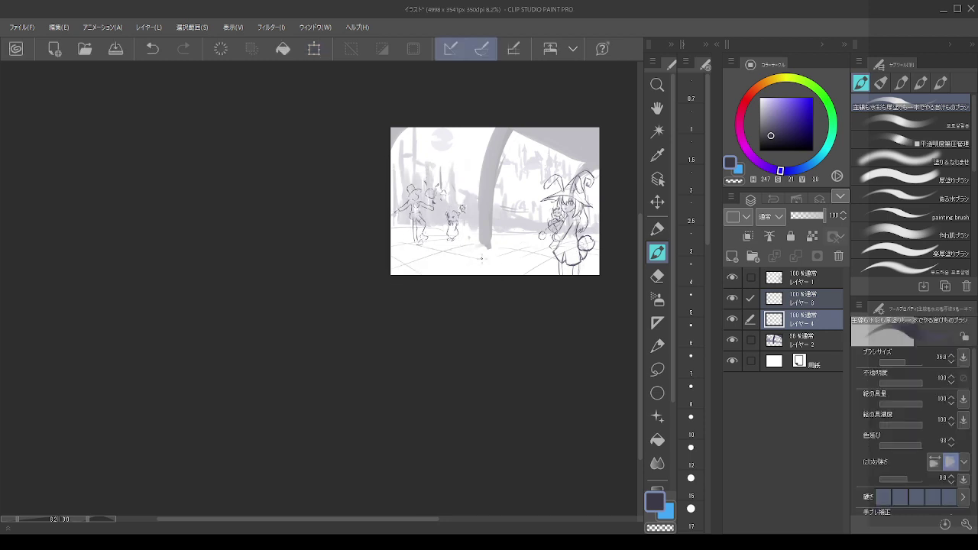
- On レイヤー 2, erase the large tree trunk in the middle of the scene with the eraser
click(813, 349)
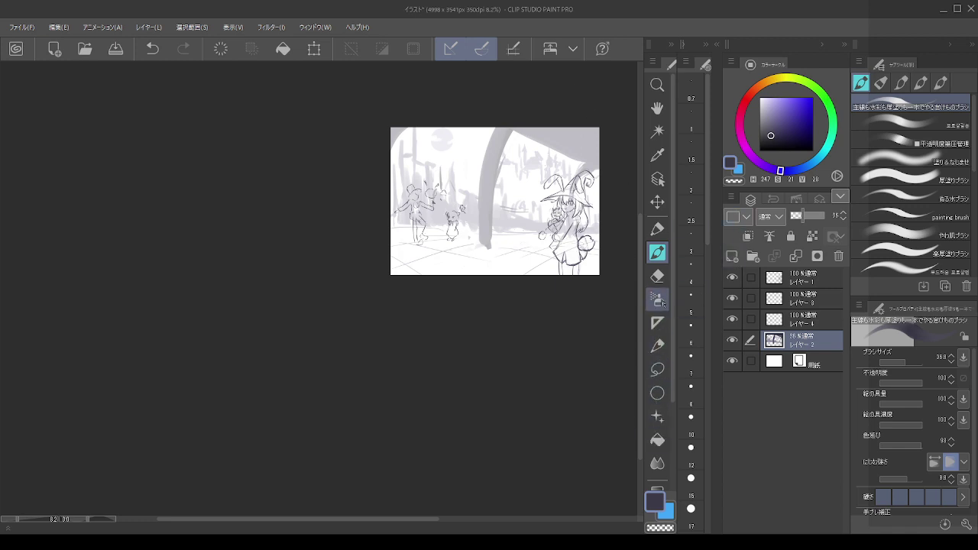
click(657, 276)
mouse_move(498, 136)
mouse_down()
mouse_move(486, 186)
mouse_move(489, 241)
mouse_move(513, 133)
mouse_up()
- Fill the gap left by the trunk with vertical tree strokes in the sampled background grey-purple
alt+click(466, 201)
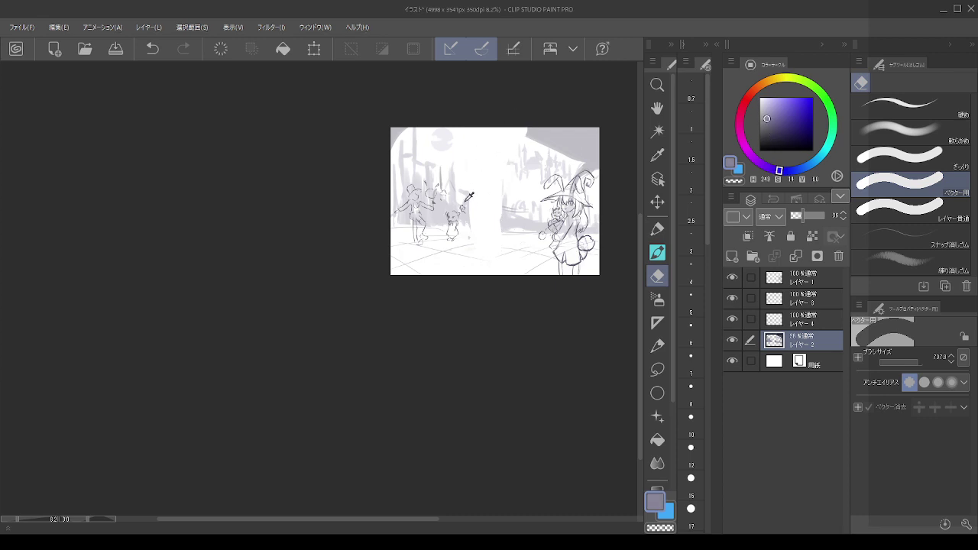
drag(470, 196, 467, 193)
key(ctrl+z)
click(656, 252)
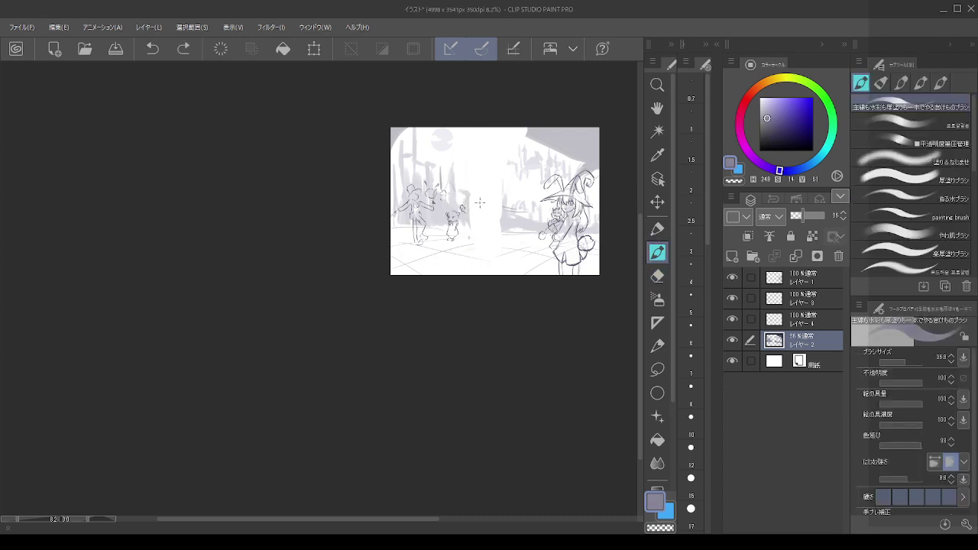
drag(473, 197, 473, 208)
mouse_move(473, 204)
mouse_down()
mouse_move(482, 207)
mouse_move(472, 203)
mouse_move(474, 219)
mouse_up()
drag(482, 186, 483, 220)
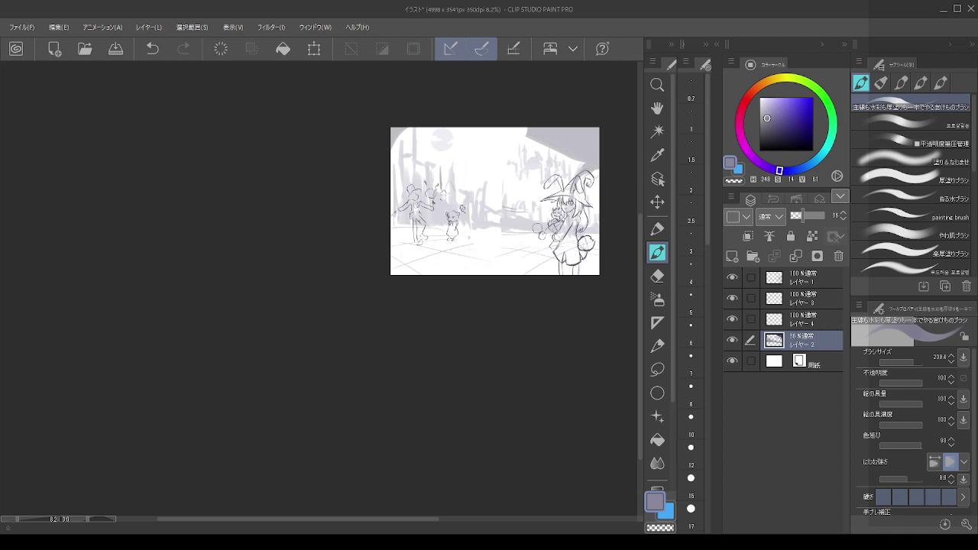
- Erase the large dark canopy shape above the witch girl using a large brush with transparent colour
scroll(580, 186, up, 2)
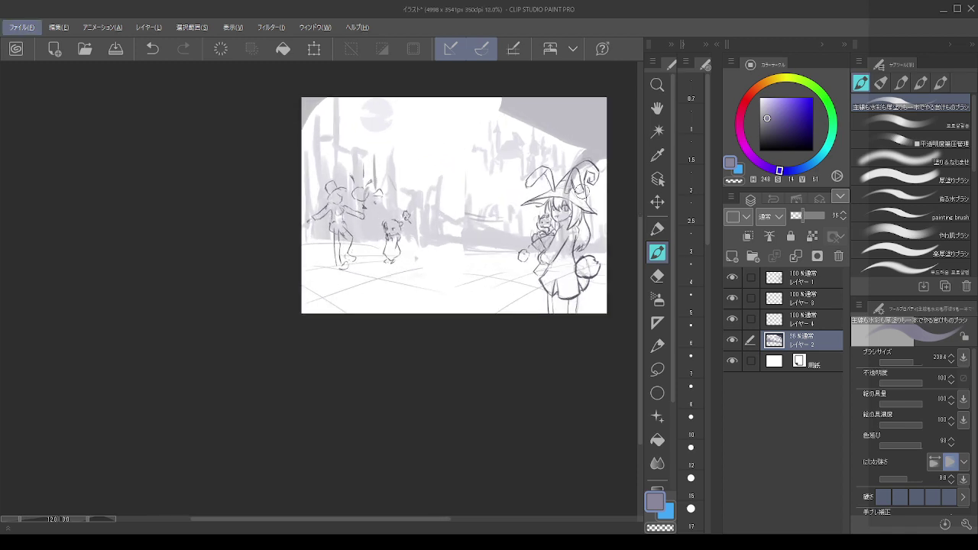
alt+click(527, 129)
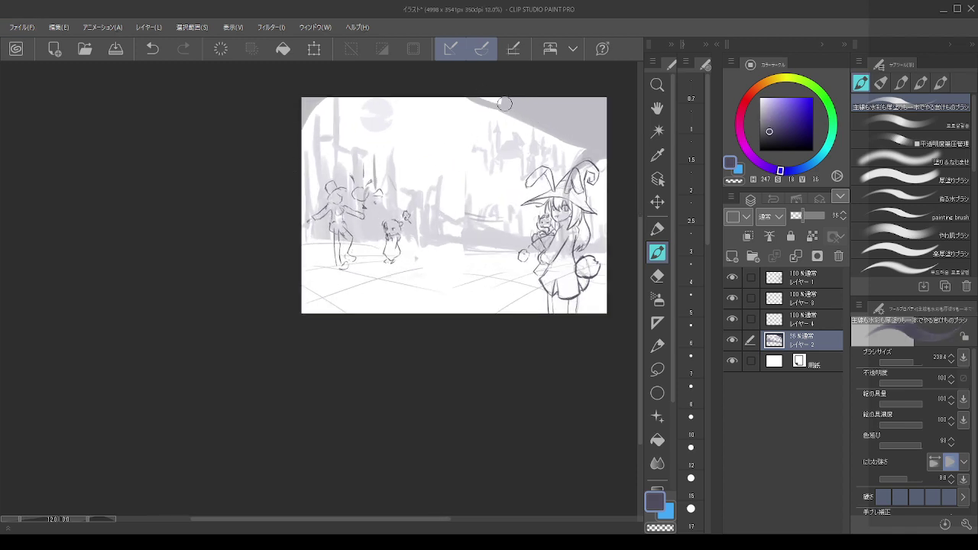
key(ctrl+z)
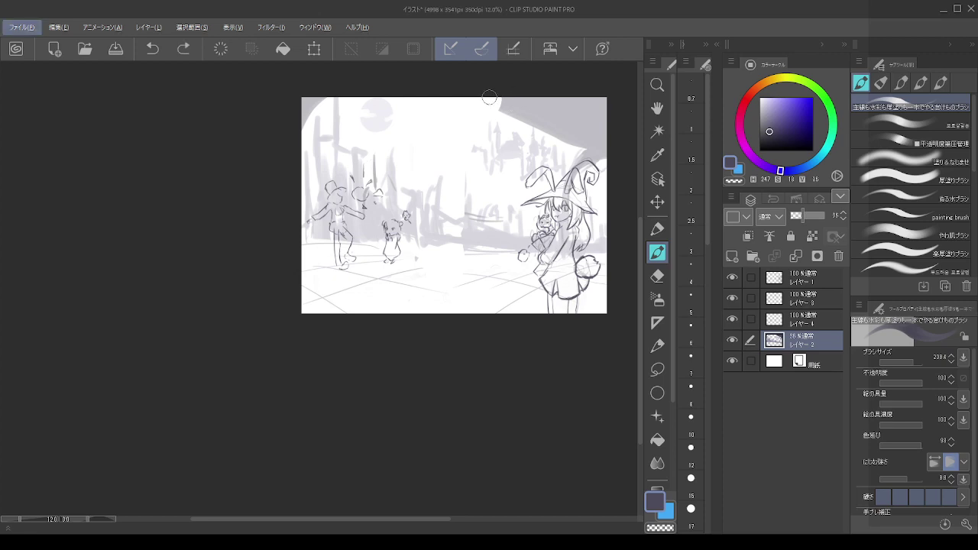
key(c)
mouse_move(503, 109)
mouse_down()
mouse_move(525, 114)
mouse_move(532, 103)
mouse_move(553, 114)
mouse_move(517, 99)
mouse_move(508, 112)
mouse_move(588, 113)
mouse_up()
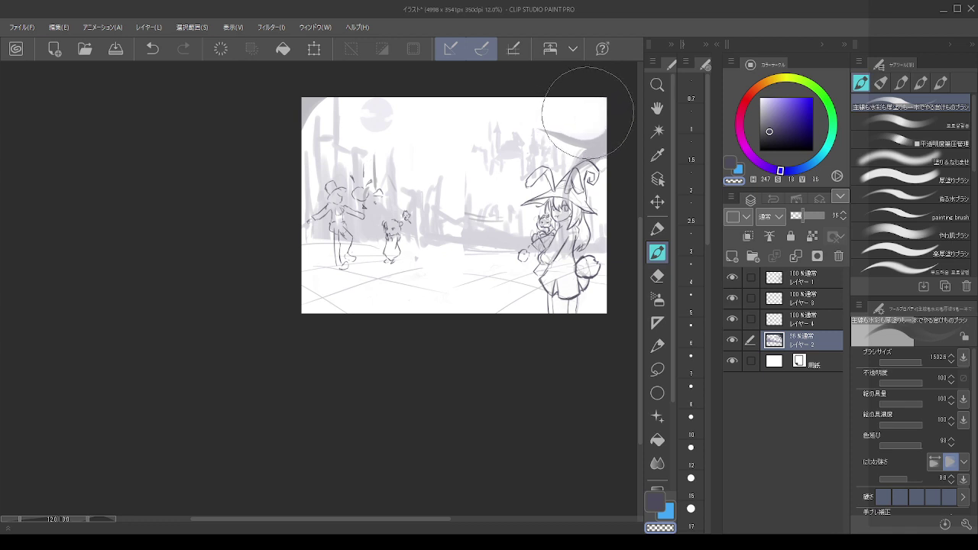
drag(497, 115, 469, 99)
mouse_move(557, 126)
mouse_down()
mouse_move(540, 129)
mouse_move(596, 139)
mouse_move(559, 142)
mouse_move(588, 159)
mouse_move(559, 212)
mouse_move(601, 152)
mouse_up()
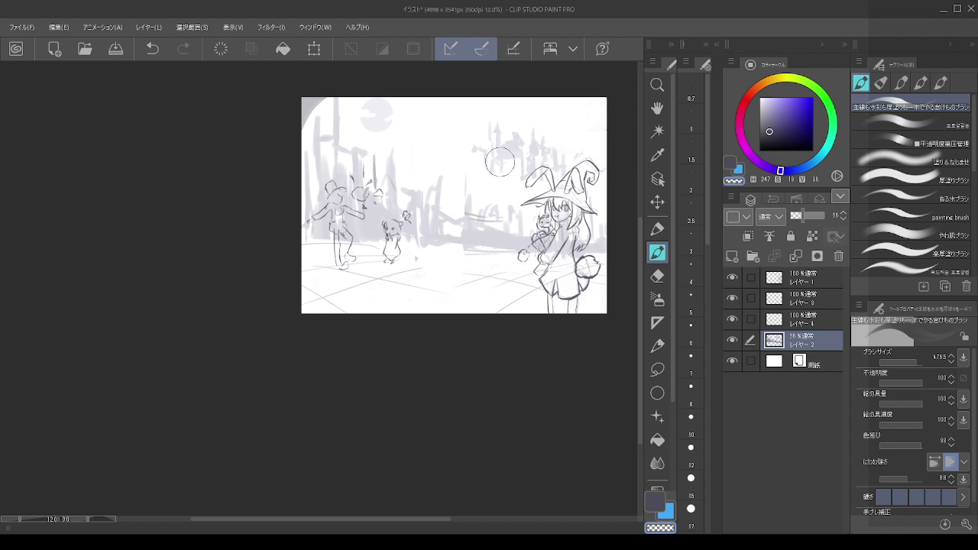
- Sample the background tree colour and paint extra tree strokes in the middle of the forest
alt+click(416, 163)
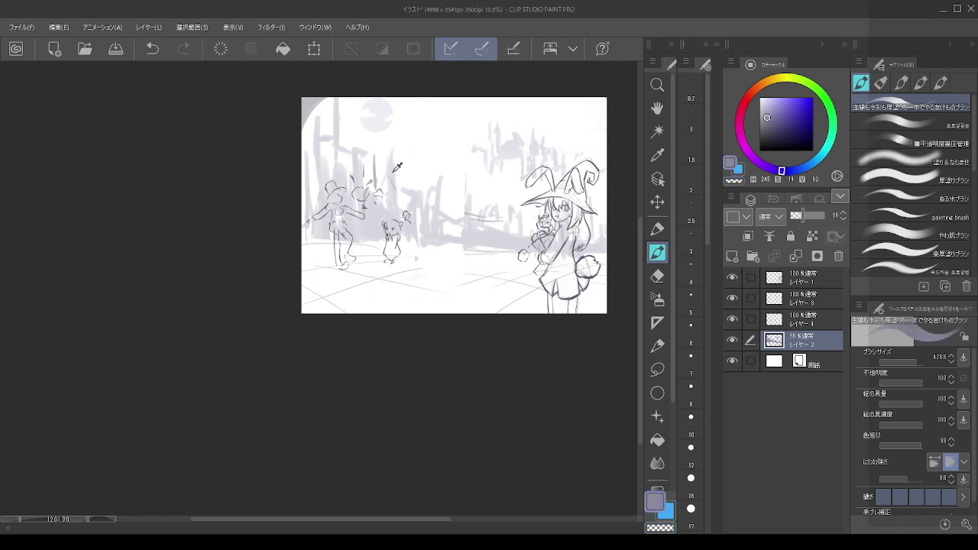
mouse_move(416, 168)
mouse_down()
mouse_move(408, 143)
mouse_move(443, 161)
mouse_move(457, 197)
mouse_up()
key(ctrl+z)
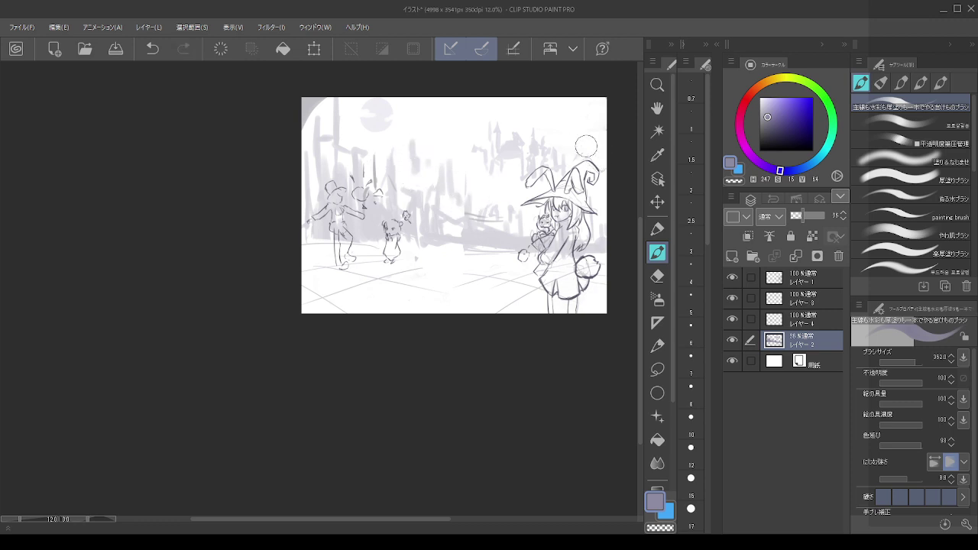
- Try to paint vertical strokes in the empty sky above the witch girl
drag(595, 90, 594, 142)
key(ctrl+z)
drag(590, 103, 589, 120)
key(ctrl+z)
key(ctrl+z)
scroll(492, 223, up, 3)
scroll(492, 223, down, 1)
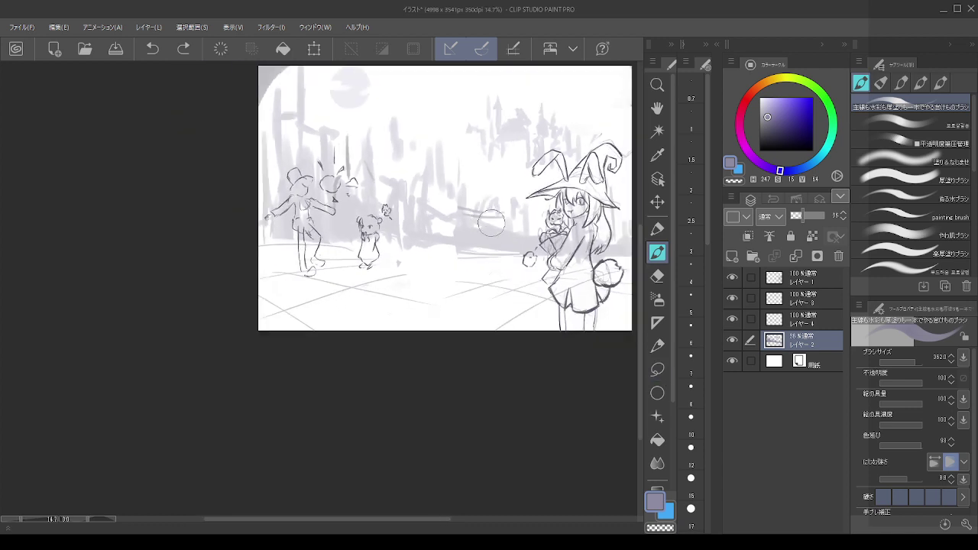
click(801, 320)
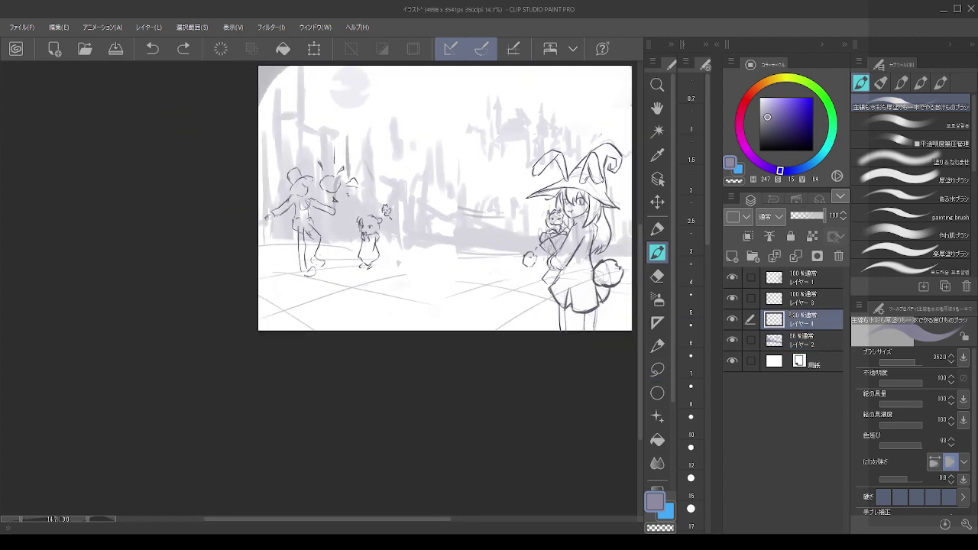
click(60, 29)
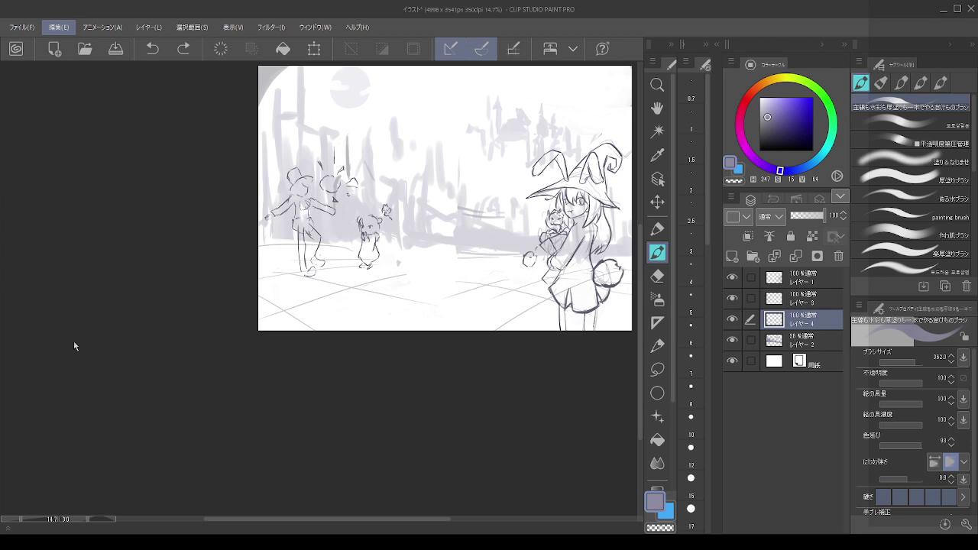
key(ctrl+t)
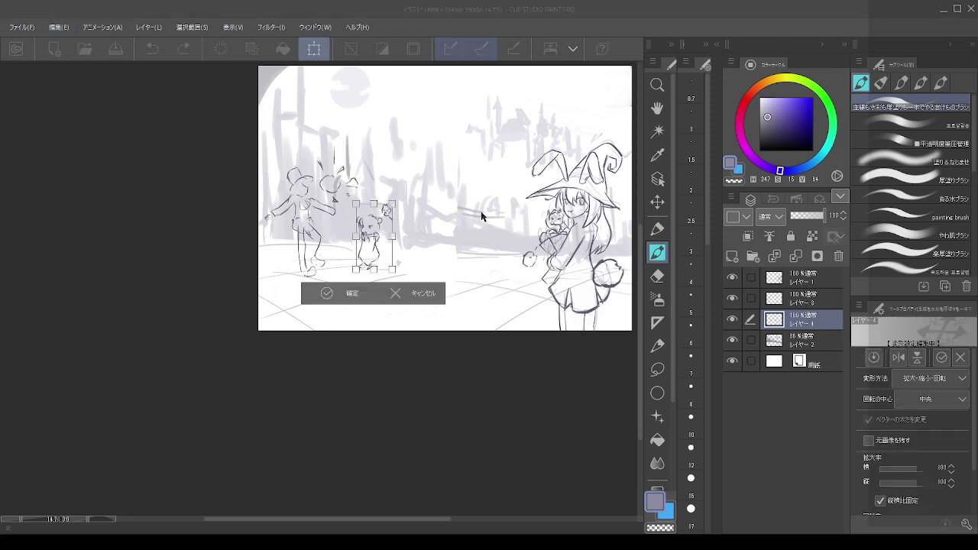
key(Escape)
- Select レイヤー 3 and レイヤー 4 together, enlarge both figures to about 119% and shift them slightly toward the centre
click(789, 304)
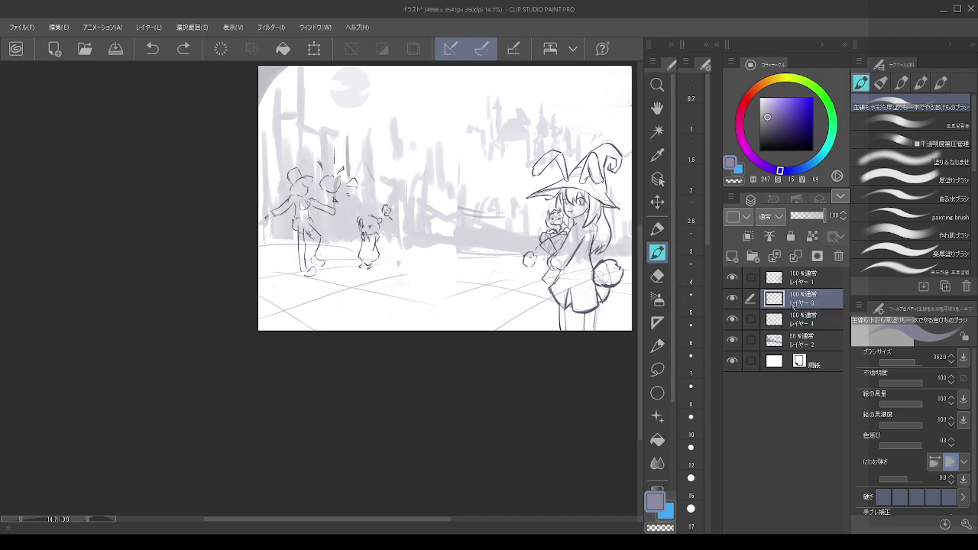
ctrl+click(802, 319)
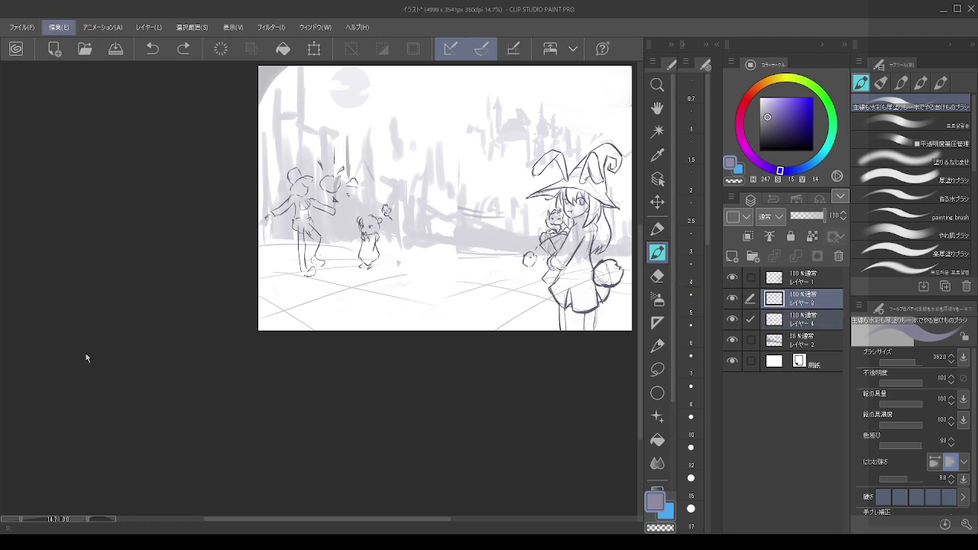
key(ctrl+t)
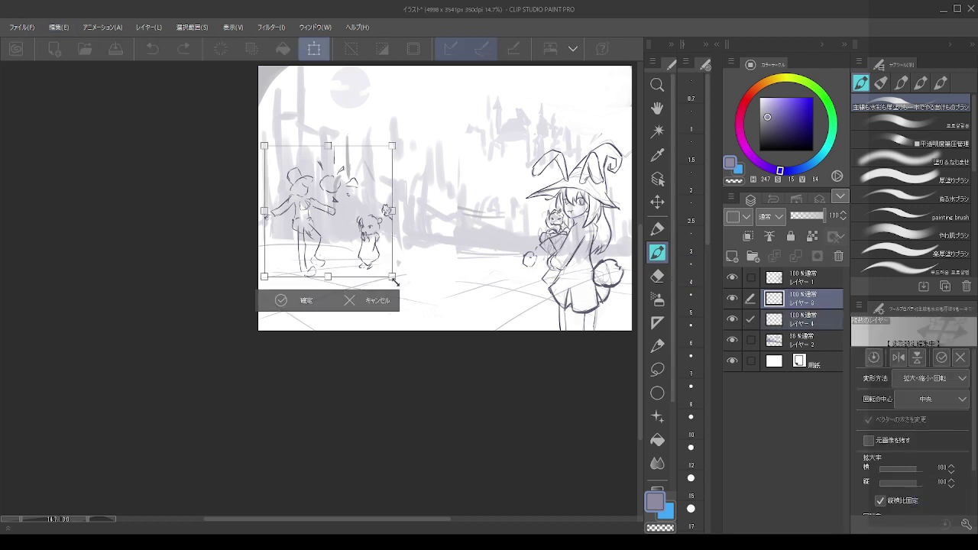
mouse_move(395, 282)
mouse_down()
mouse_move(417, 298)
mouse_move(409, 296)
mouse_up()
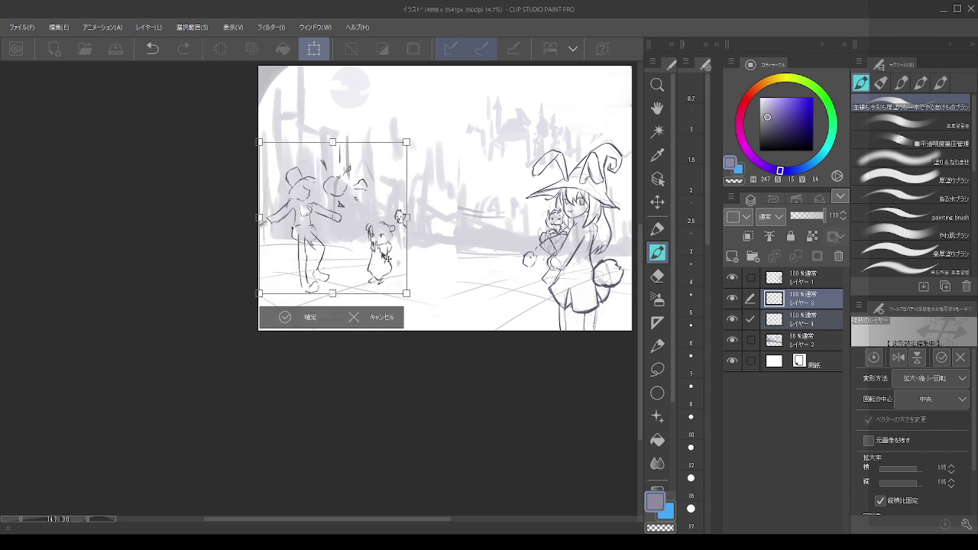
drag(383, 255, 388, 253)
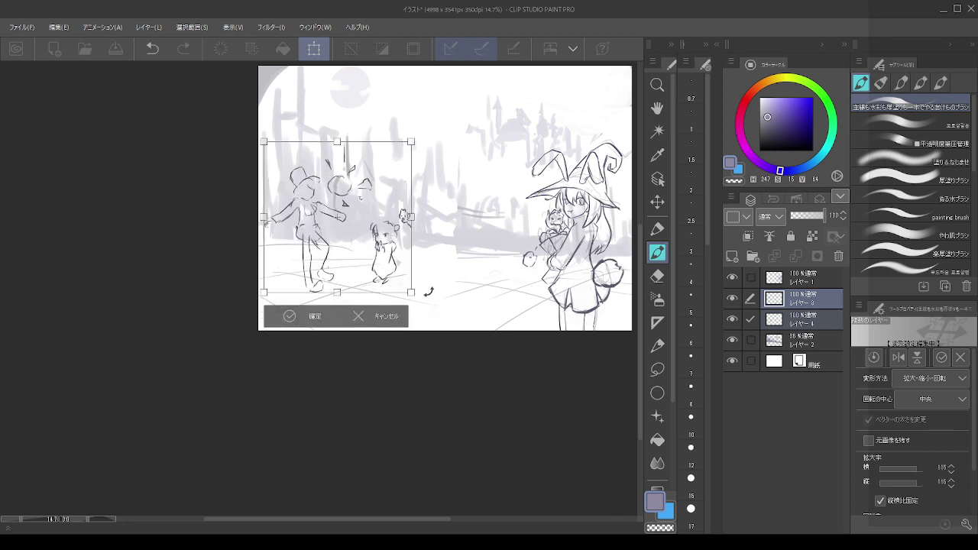
drag(416, 293, 420, 297)
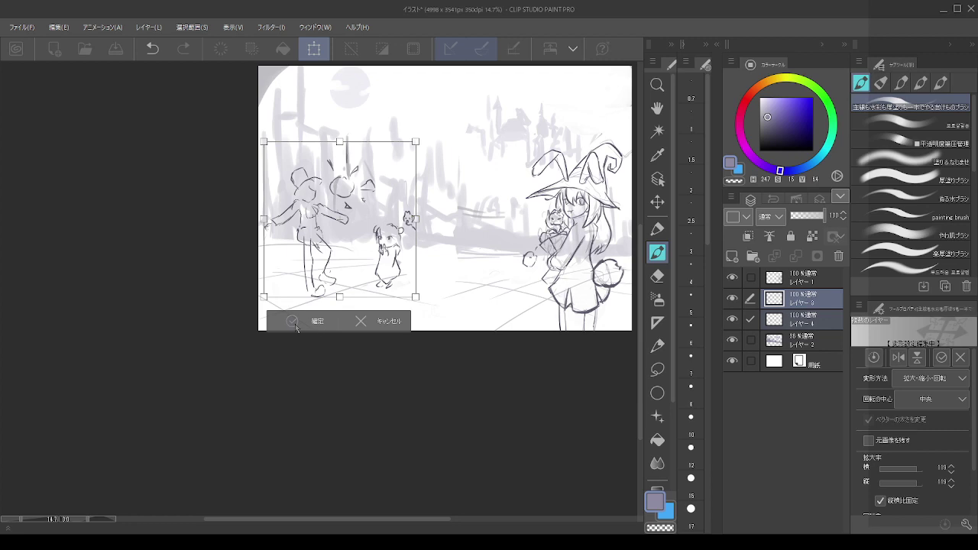
key(Return)
- Add a new layer directly above レイヤー 2 and choose a darker greyish purple as drawing colour
scroll(494, 207, up, 1)
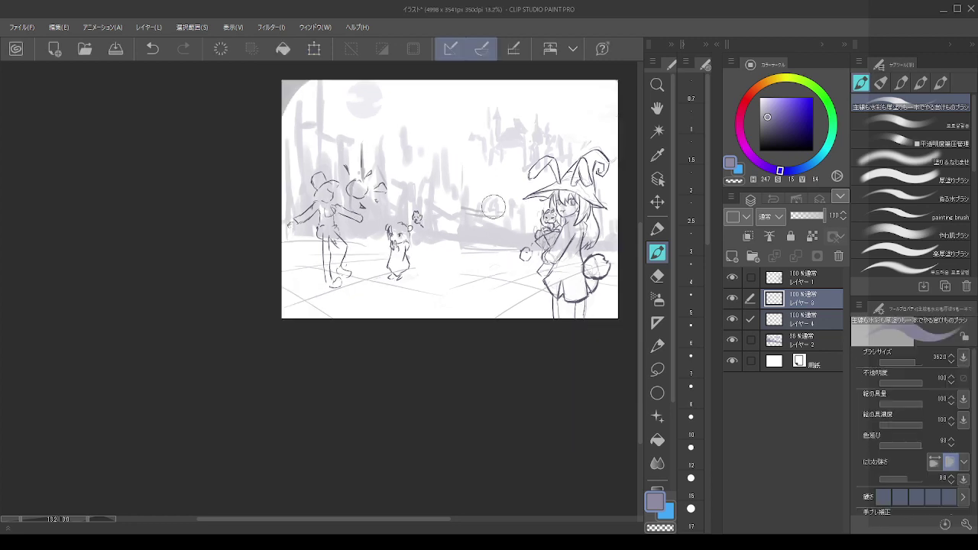
scroll(494, 207, up, 5)
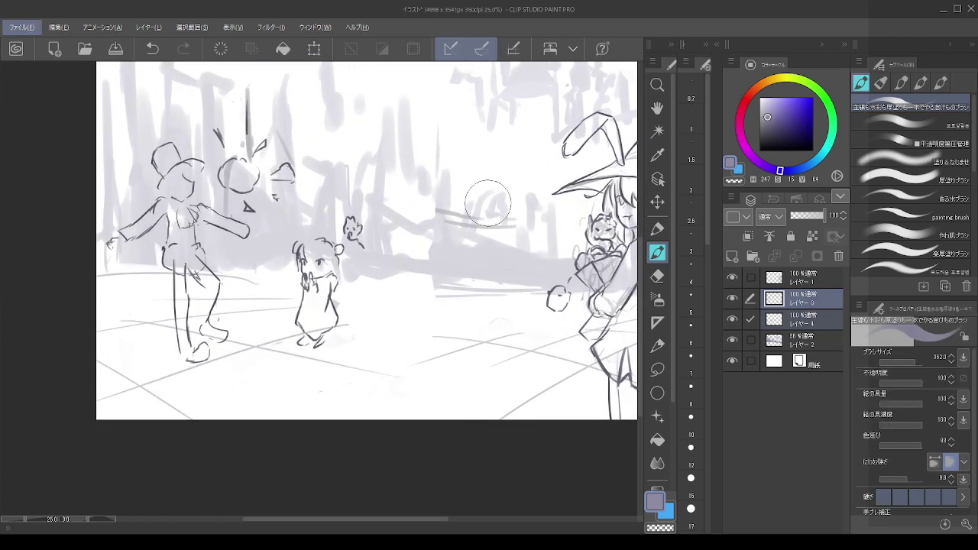
scroll(489, 205, down, 4)
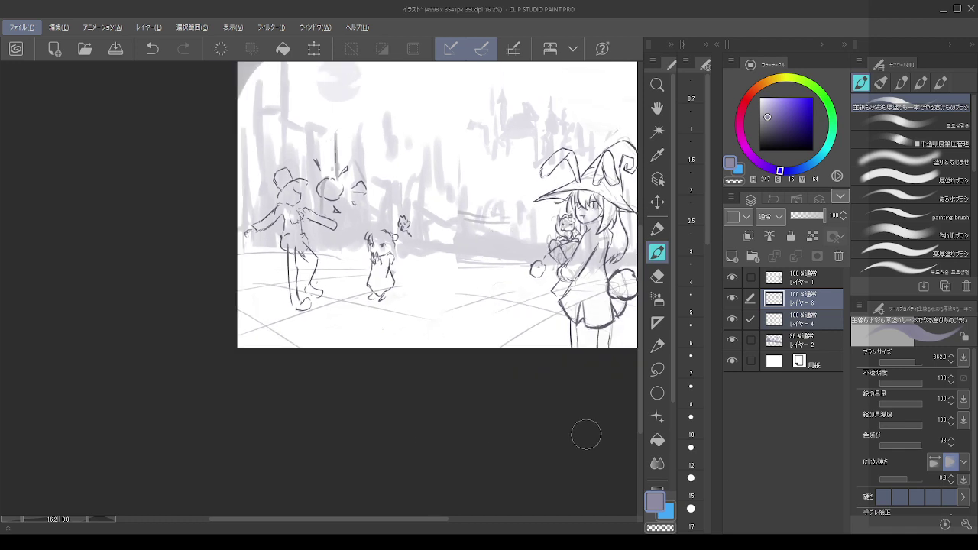
click(822, 343)
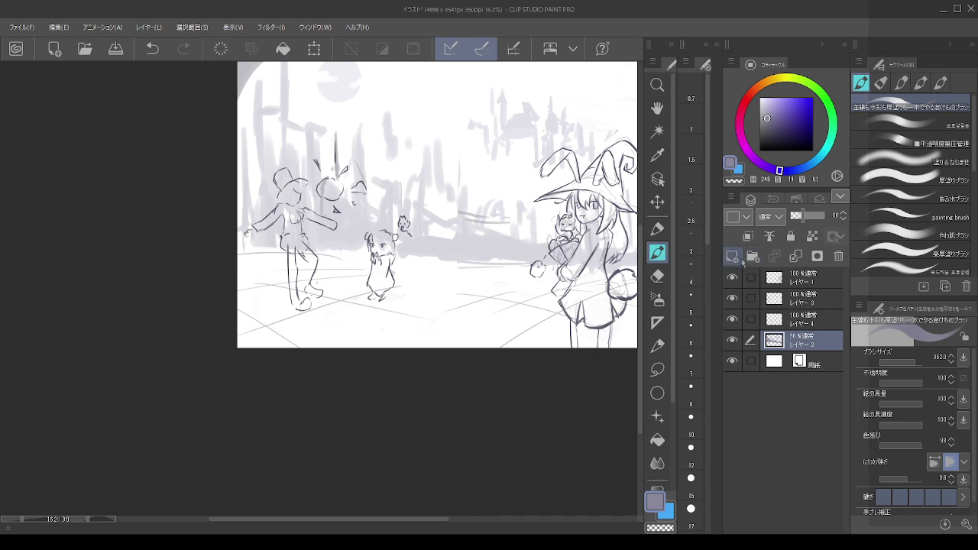
click(732, 256)
click(770, 126)
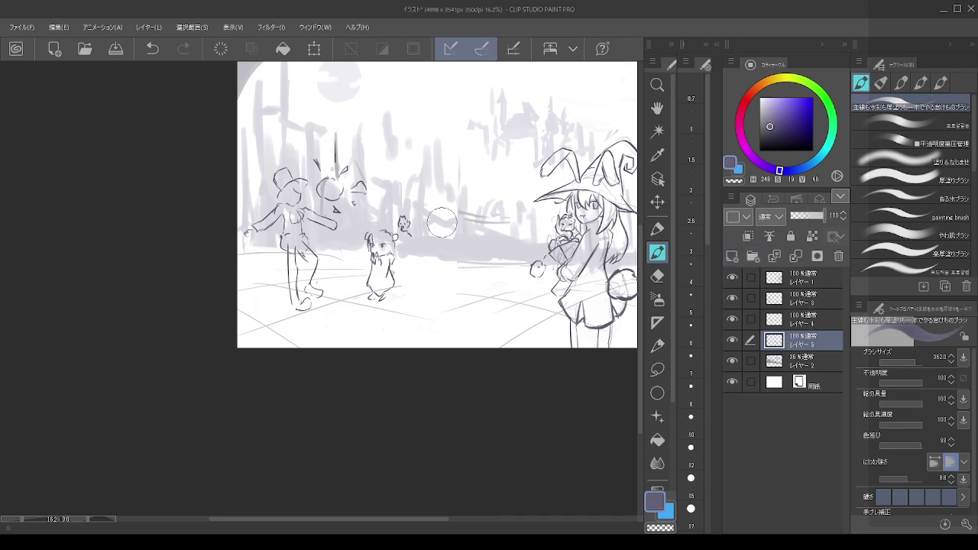
- Try to sketch new strokes on the open ground between the small eared figure and the witch girl
mouse_move(472, 268)
mouse_down()
mouse_move(493, 251)
mouse_move(482, 272)
mouse_move(481, 262)
mouse_move(454, 258)
mouse_move(501, 260)
mouse_move(463, 257)
mouse_move(494, 254)
mouse_move(476, 279)
mouse_up()
key(ctrl+z)
key(ctrl+z)
key(ctrl+z)
key(ctrl+z)
key(ctrl+z)
key(ctrl+z)
key(ctrl+z)
mouse_move(478, 260)
mouse_down()
mouse_move(485, 272)
mouse_move(467, 261)
mouse_move(480, 250)
mouse_move(466, 261)
mouse_move(494, 253)
mouse_move(463, 255)
mouse_move(497, 260)
mouse_move(455, 254)
mouse_move(501, 252)
mouse_up()
key(ctrl+z)
key(ctrl+z)
key(ctrl+z)
key(ctrl+z)
key(ctrl+z)
key(ctrl+z)
key(ctrl+z)
- Select レイヤー 1, shrink the witch girl to about 88% and reposition her slightly lower near the canvas edge
scroll(419, 227, down, 2)
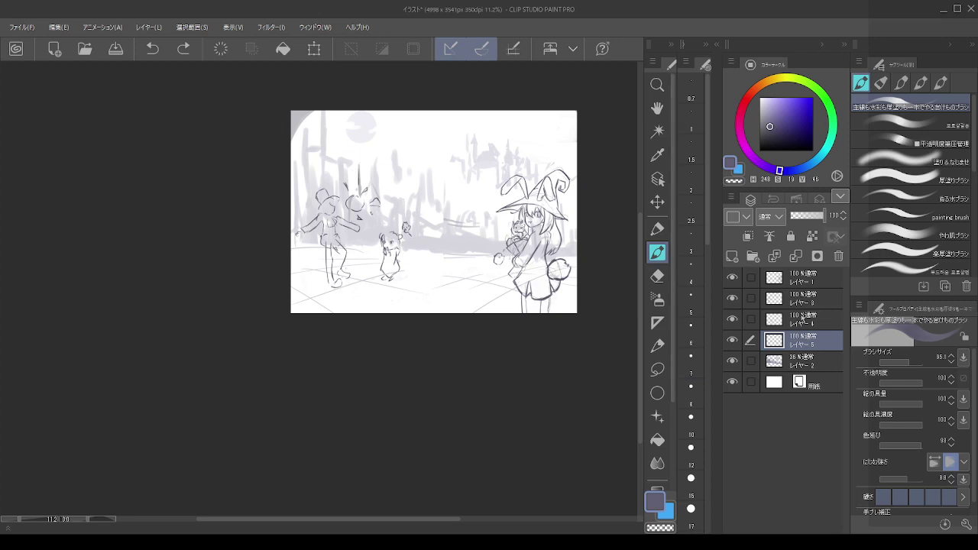
click(802, 280)
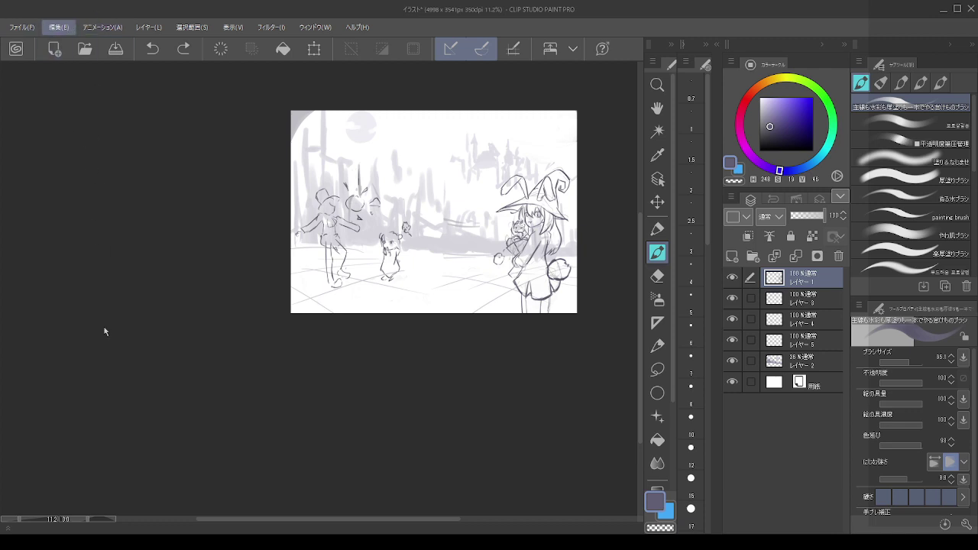
key(ctrl+t)
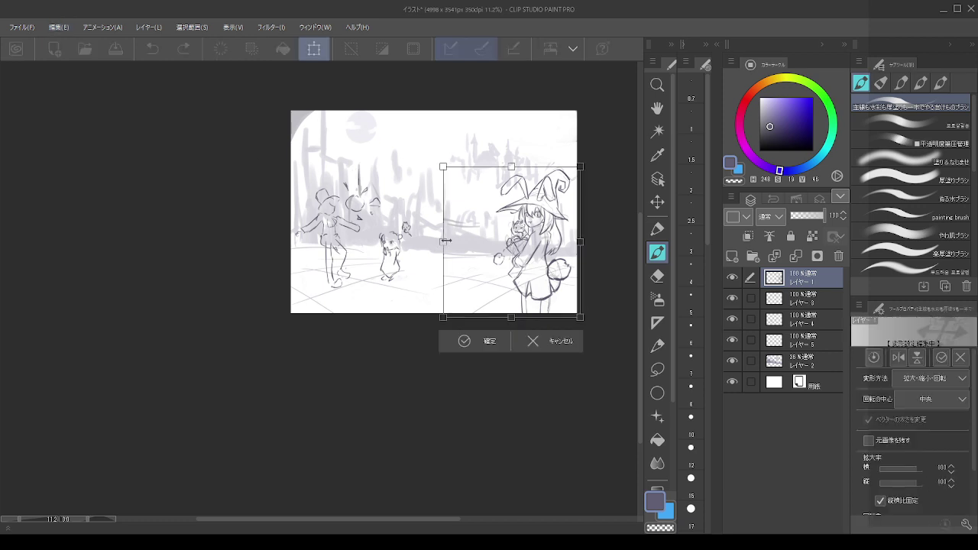
drag(447, 242, 463, 243)
drag(530, 246, 532, 253)
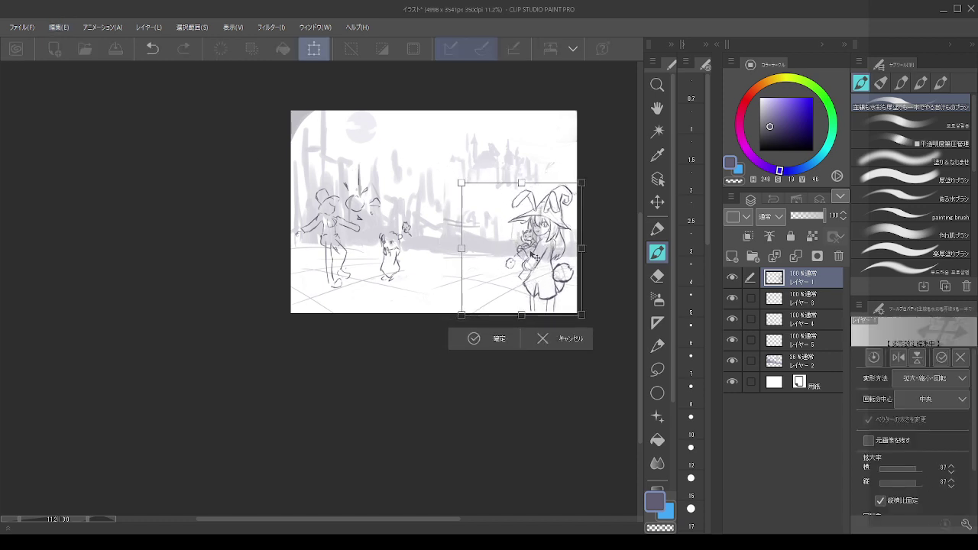
click(474, 338)
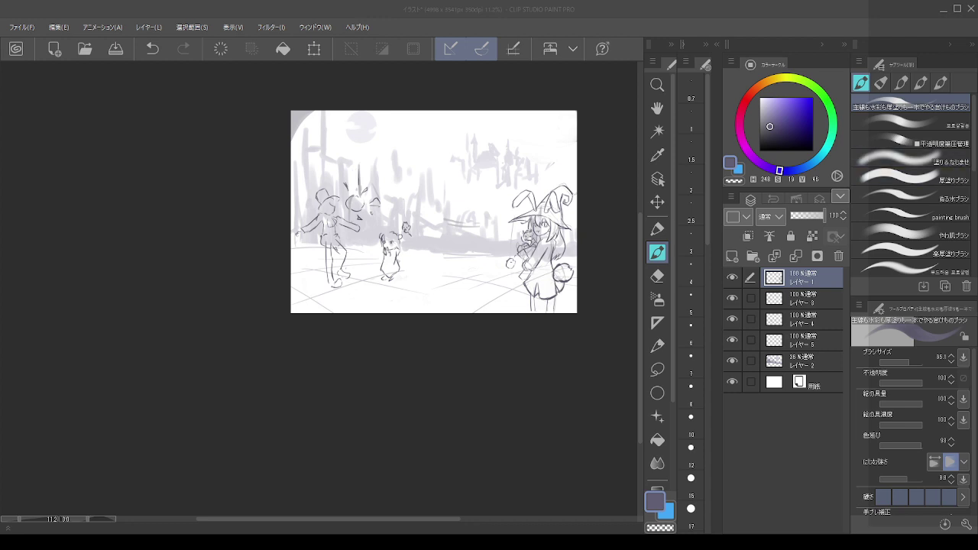
scroll(467, 236, up, 2)
scroll(466, 236, up, 1)
scroll(466, 236, down, 2)
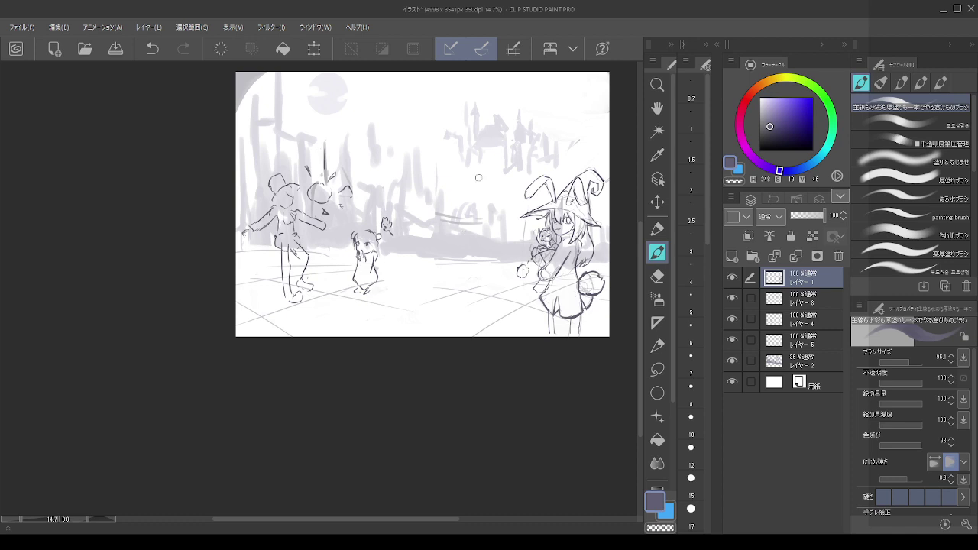
scroll(478, 177, up, 1)
key(alt)
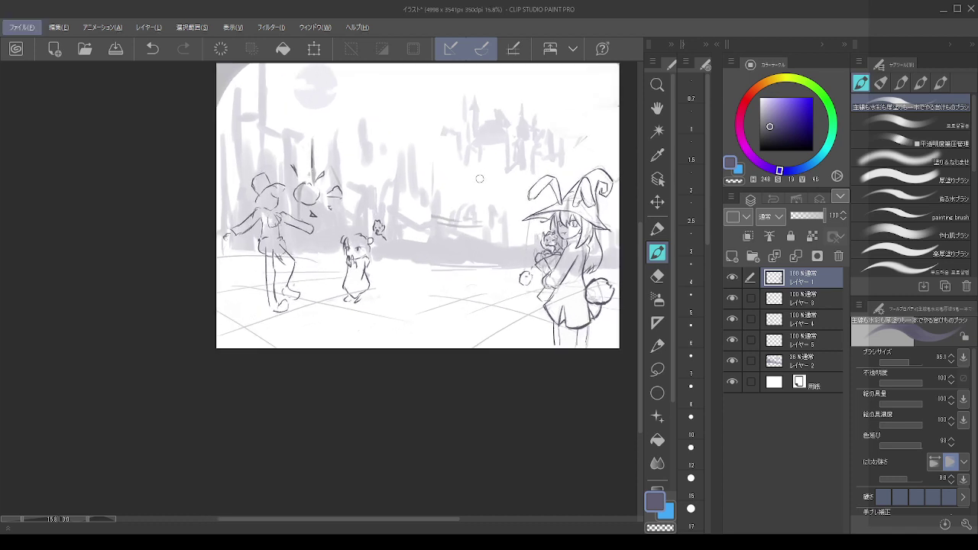
key(Left)
key(Left)
key(Left)
key(Left)
key(Left)
key(Left)
key(Left)
key(Left)
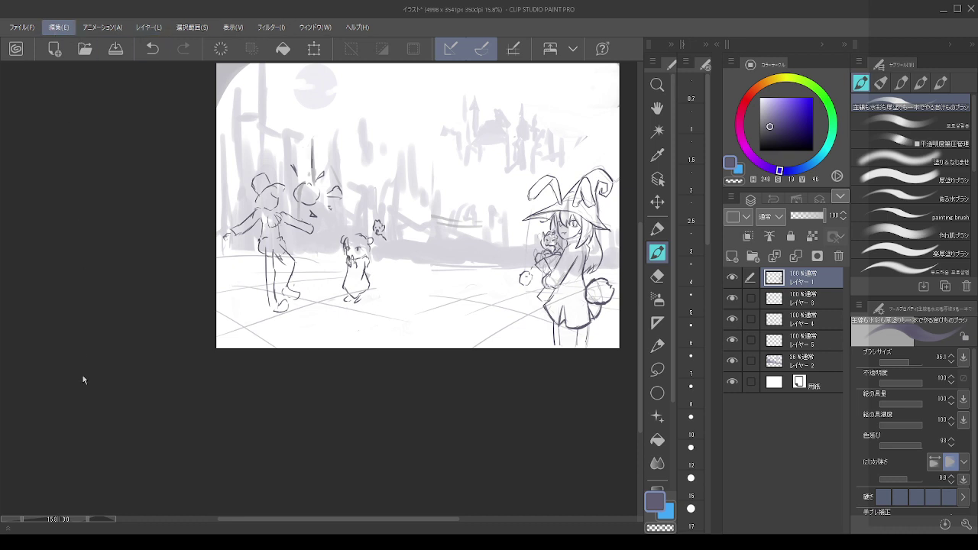
- Enlarge the witch girl on レイヤー 1 to about 113%, keeping her legs cut off by the lower canvas edge
key(ctrl+t)
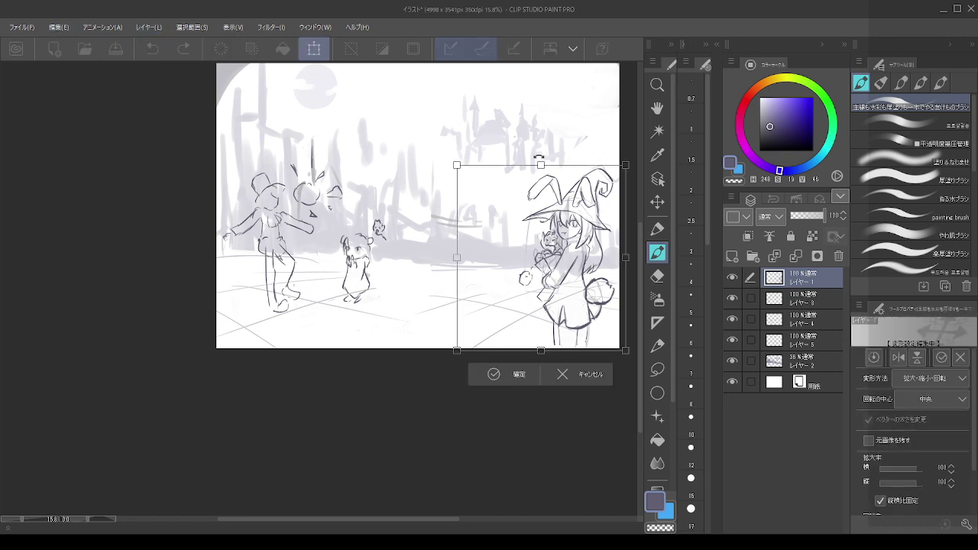
mouse_move(536, 146)
mouse_down()
mouse_move(533, 110)
mouse_move(531, 138)
mouse_up()
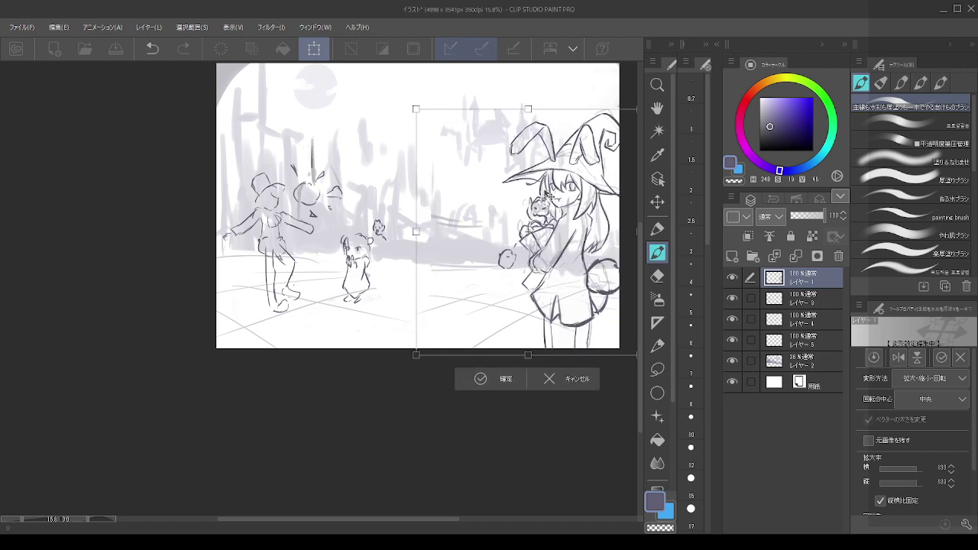
mouse_move(529, 109)
mouse_down()
mouse_move(533, 139)
mouse_move(533, 126)
mouse_up()
drag(560, 198, 566, 176)
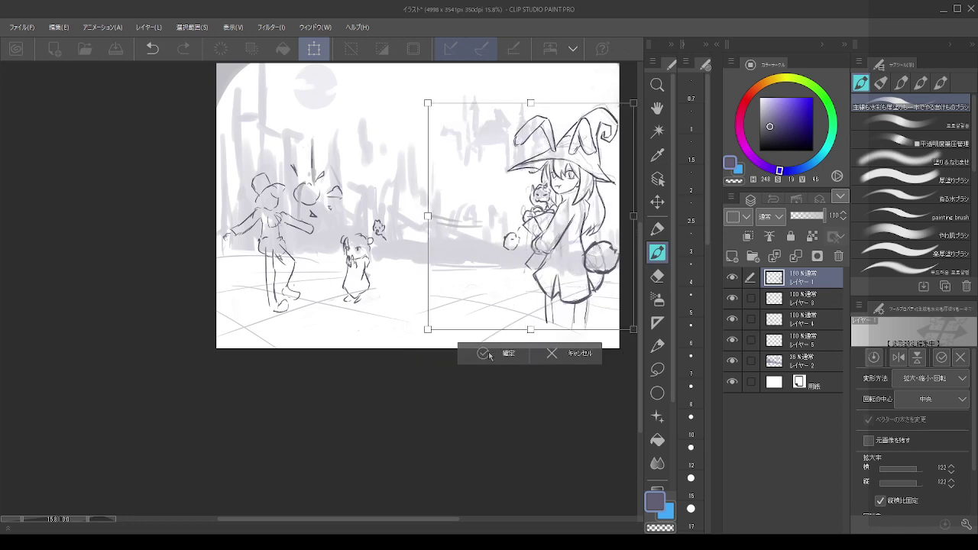
key(ctrl+z)
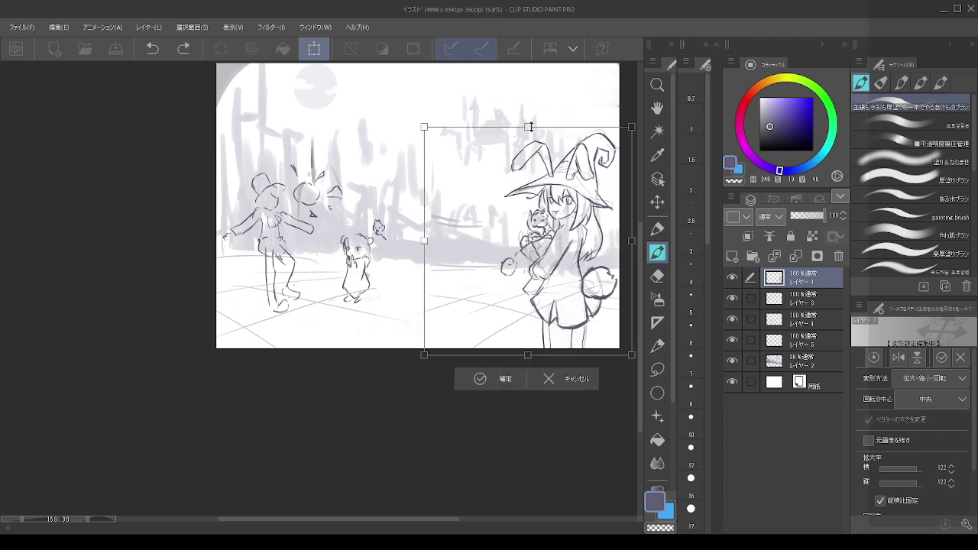
drag(528, 127, 528, 144)
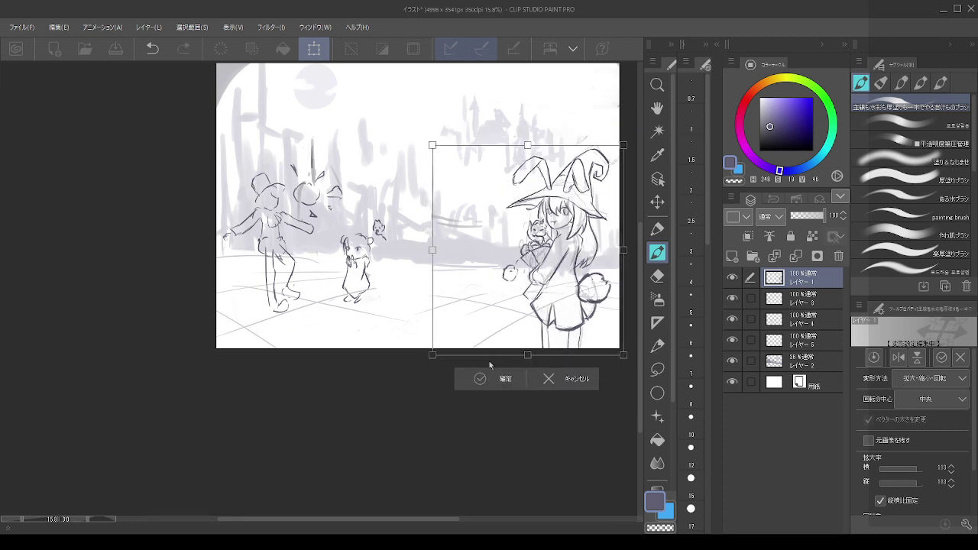
key(Return)
- Select レイヤー 4 and switch its visibility off and on to check which figure it holds
scroll(386, 181, down, 1)
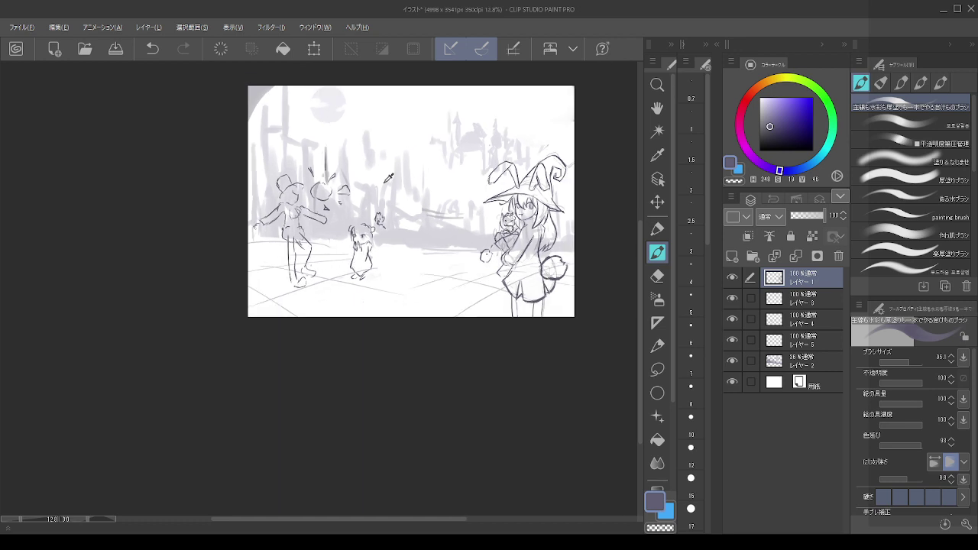
scroll(387, 178, up, 1)
key(alt)
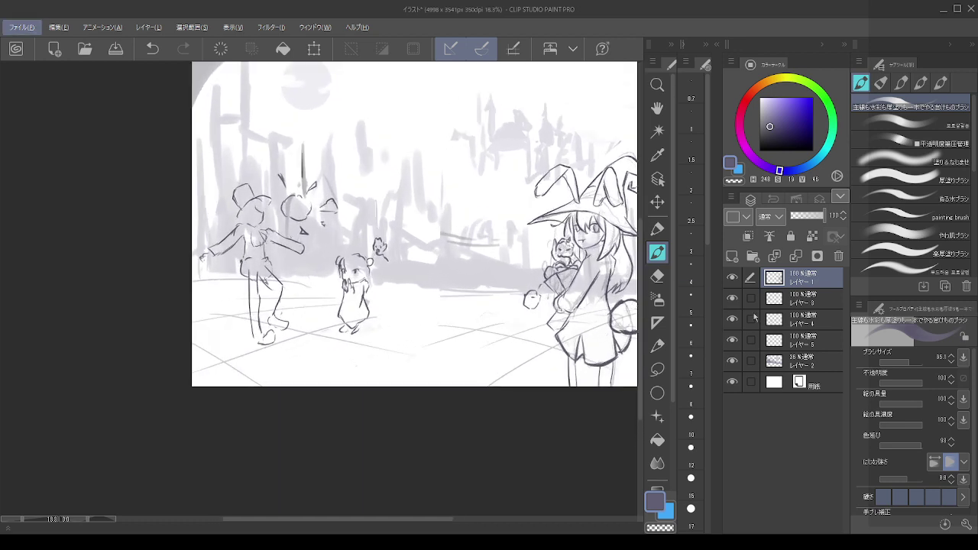
click(798, 319)
click(733, 320)
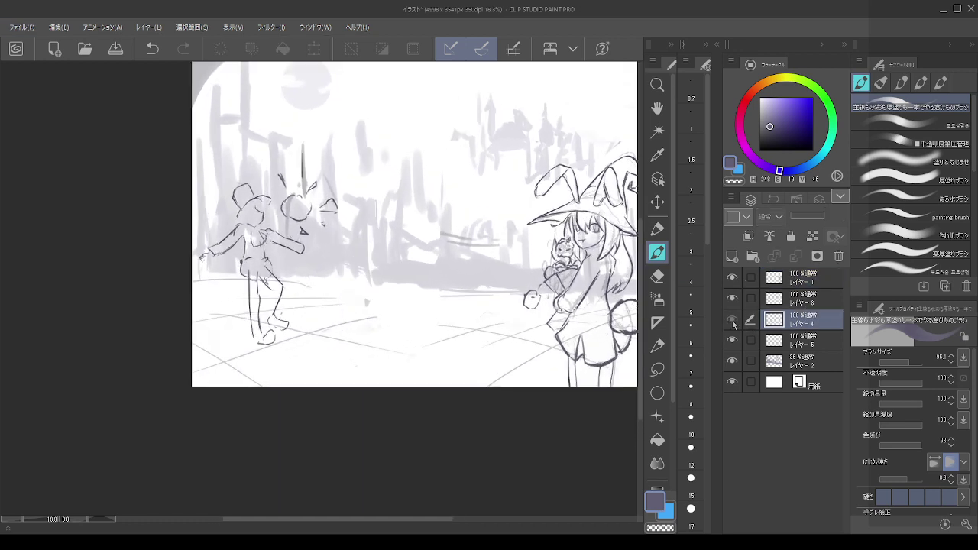
click(733, 320)
click(733, 320)
click(732, 320)
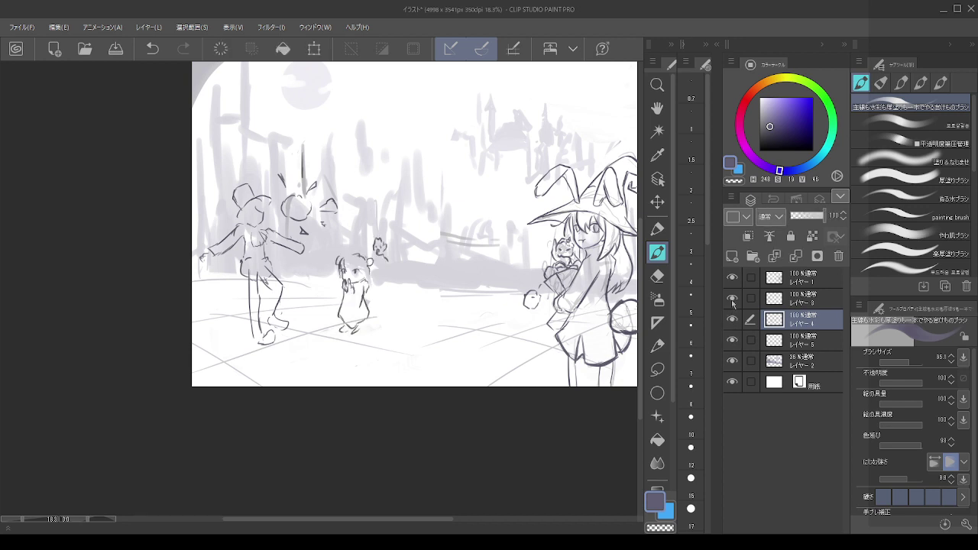
- Select レイヤー 3 together with レイヤー 4, shrink both figures to about 80% and shift them slightly toward the canvas edge
ctrl+click(811, 305)
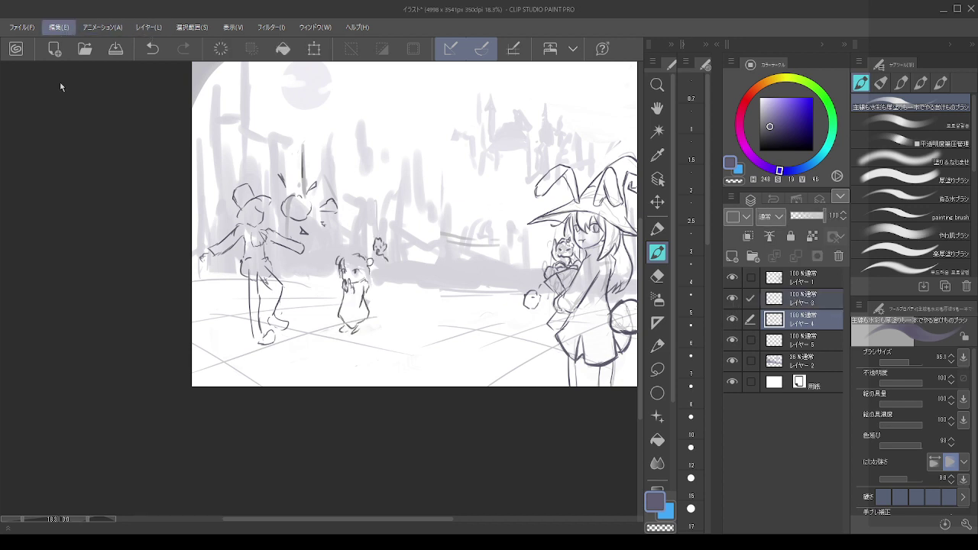
click(281, 158)
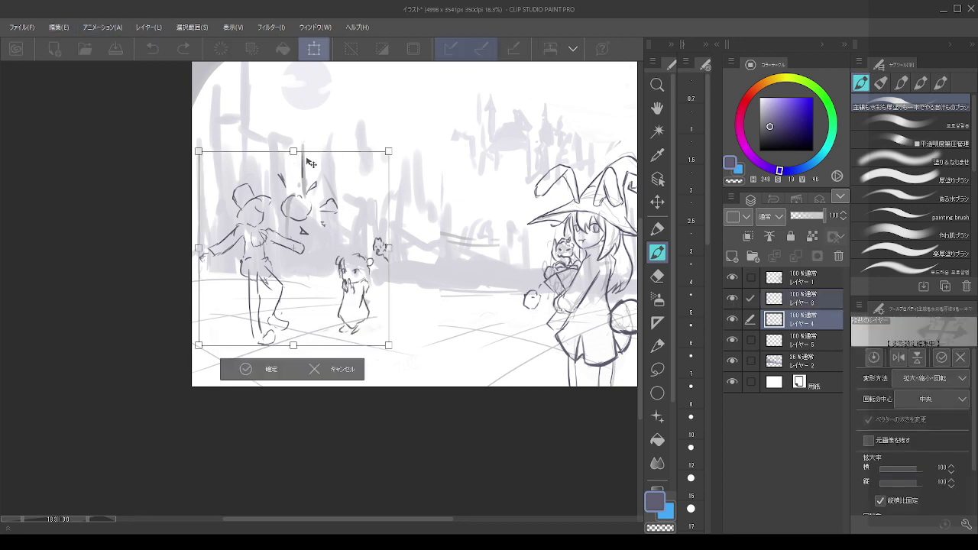
drag(297, 154, 273, 204)
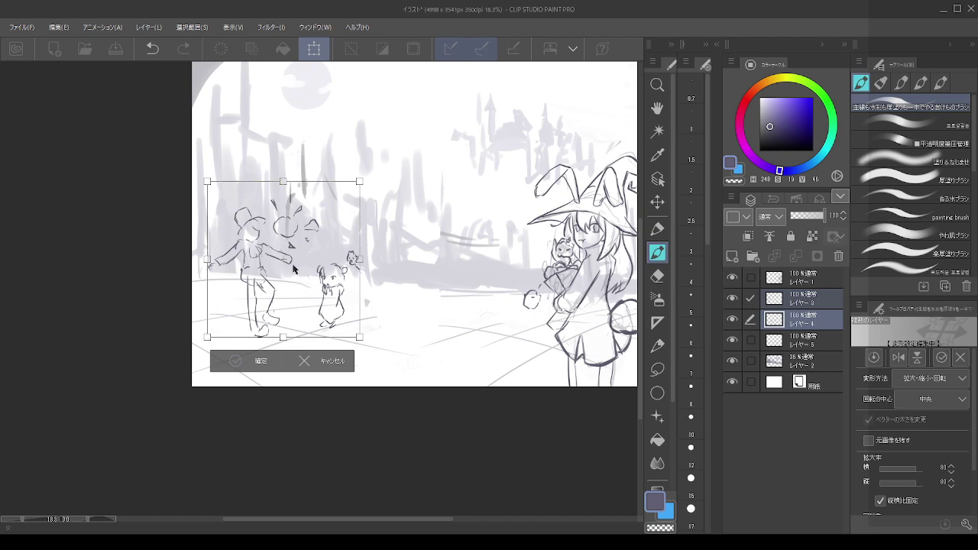
key(Return)
- Select only レイヤー 3, reduce the brush to a thin line size and sample the dark line colour from the top hat
scroll(263, 227, up, 2)
scroll(259, 225, up, 2)
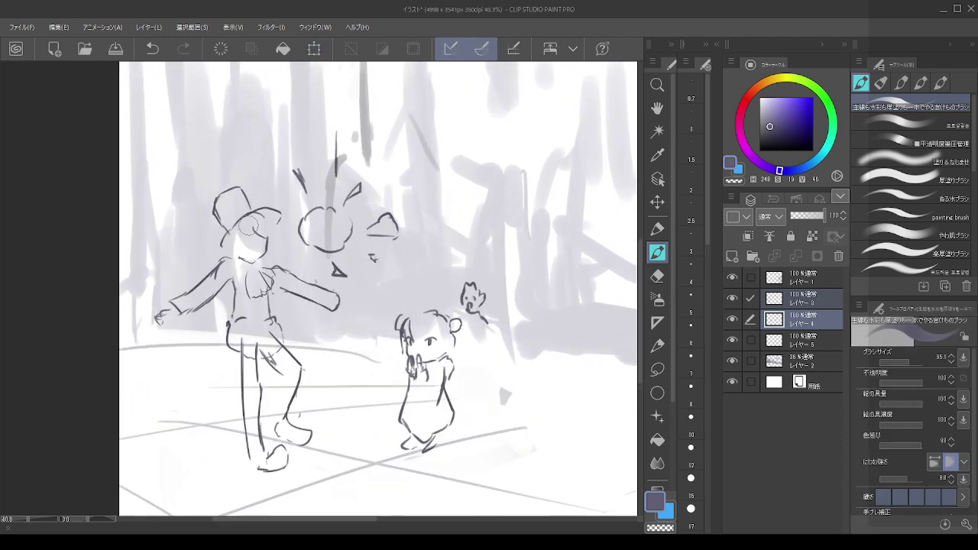
click(799, 300)
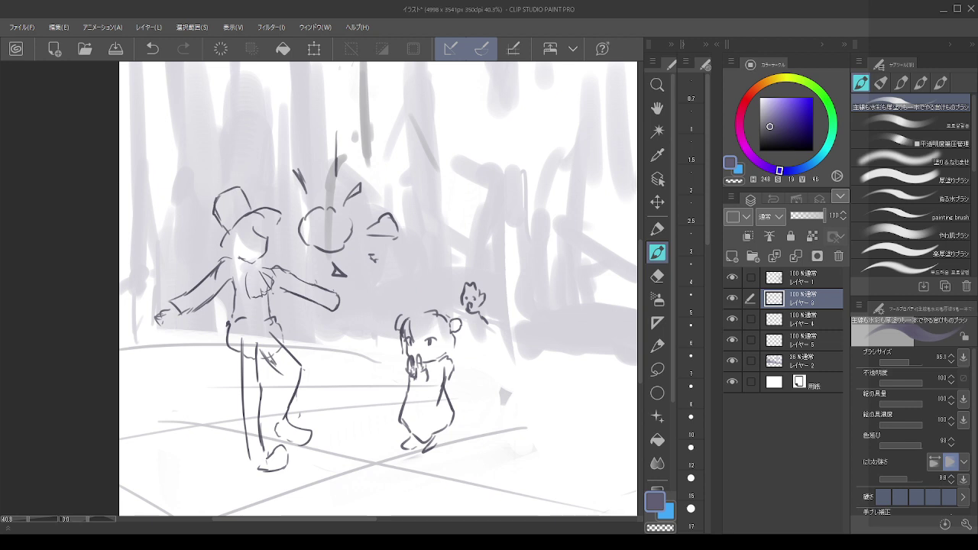
double_click(407, 5)
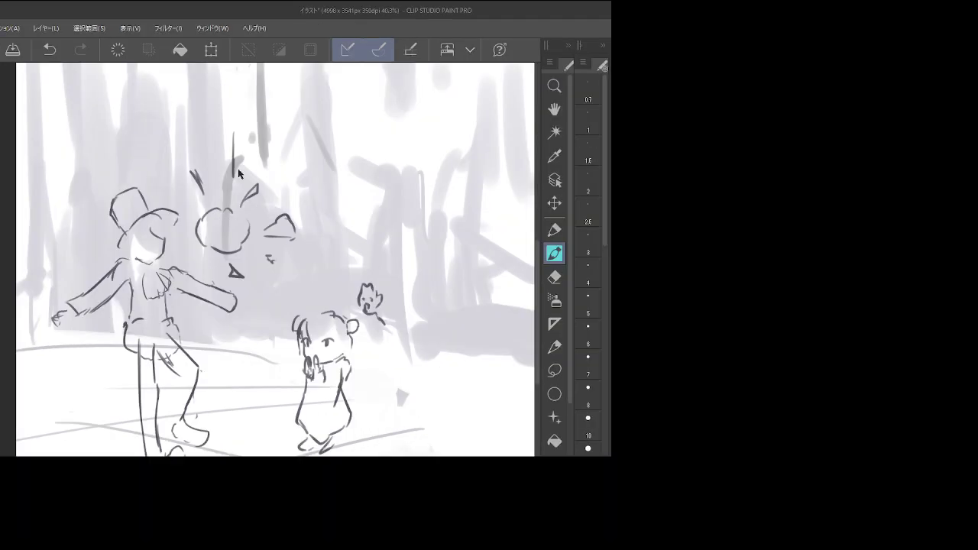
click(586, 8)
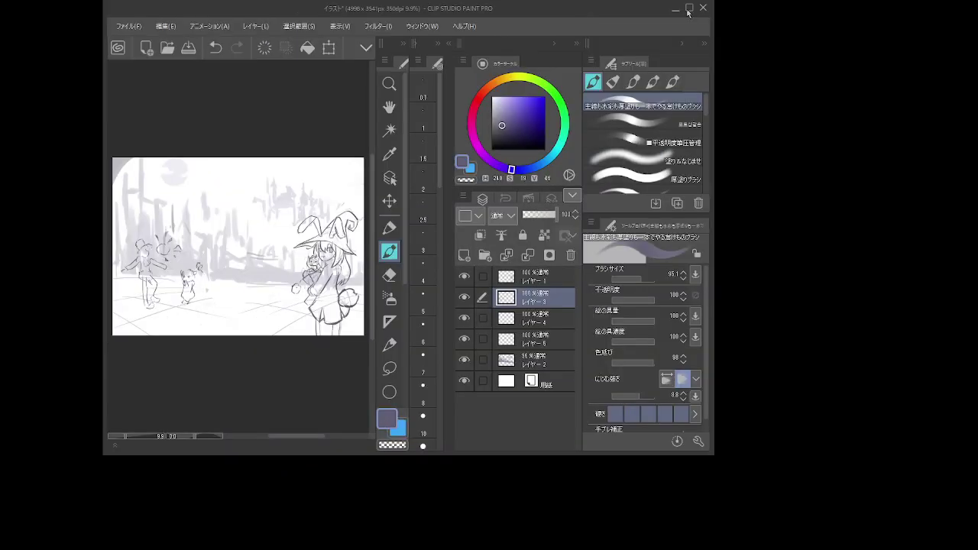
scroll(328, 253, down, 3)
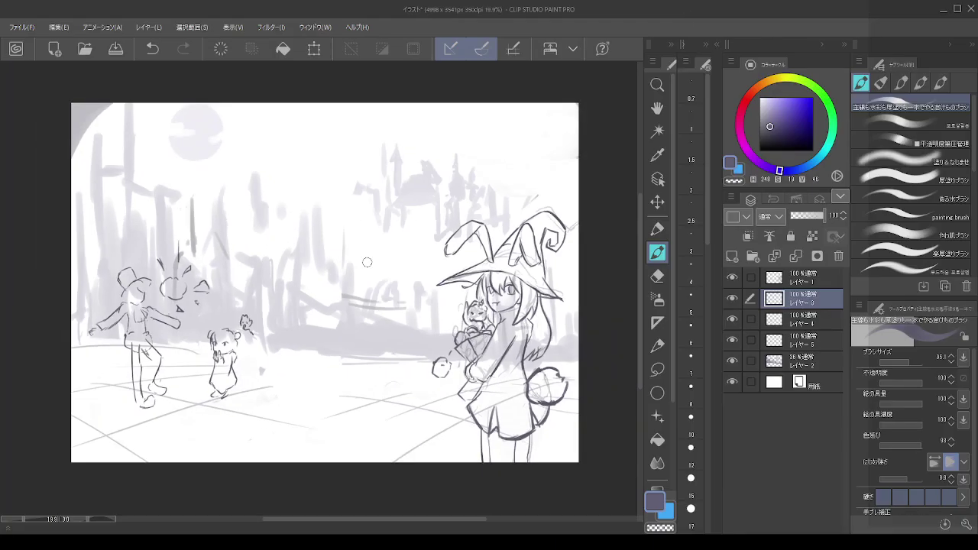
scroll(268, 276, up, 6)
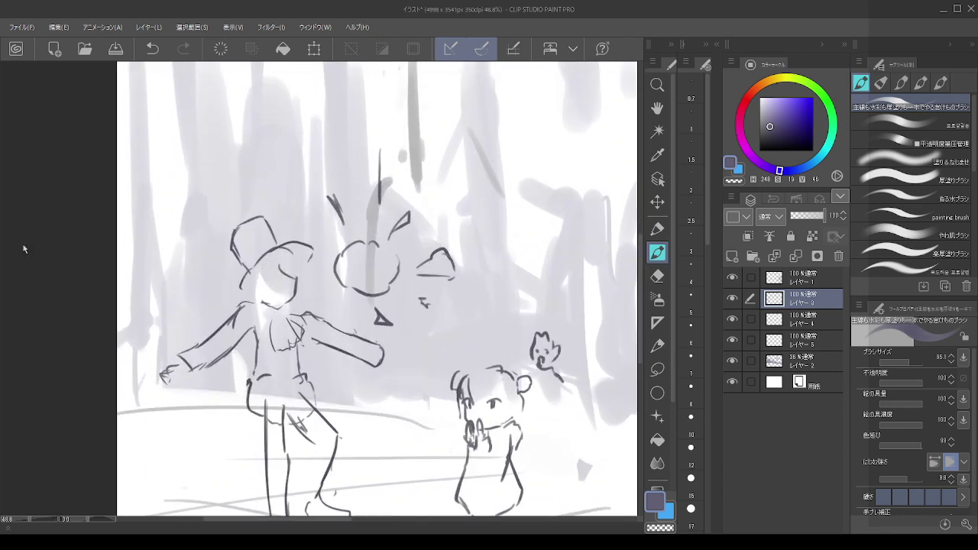
mouse_move(237, 235)
mouse_down()
mouse_move(228, 221)
mouse_move(224, 232)
mouse_up()
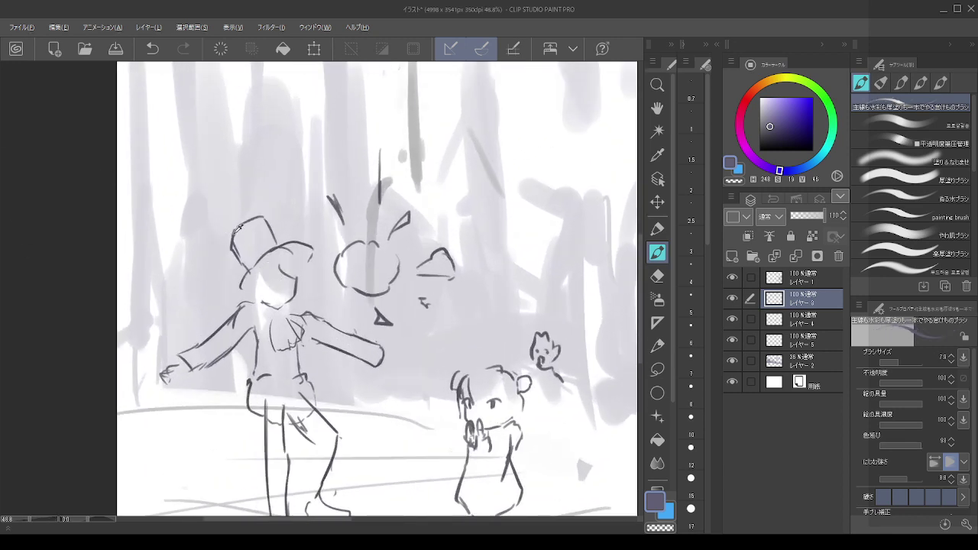
alt+click(233, 234)
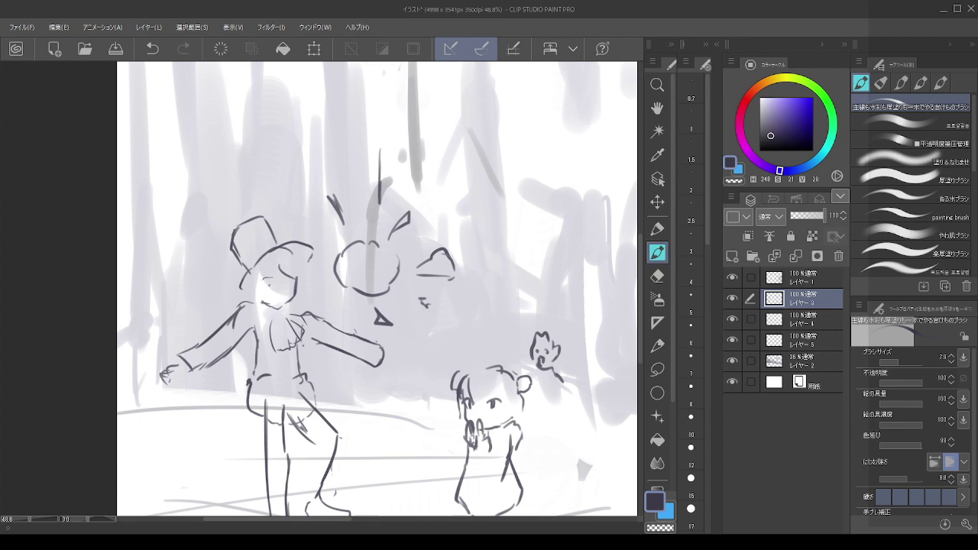
- Try to sketch facial details inside the top-hatted figure's face, increasing the brush size slightly
key(ctrl+z)
key(ctrl+z)
drag(272, 279, 269, 279)
key(ctrl+z)
key(bracketright)
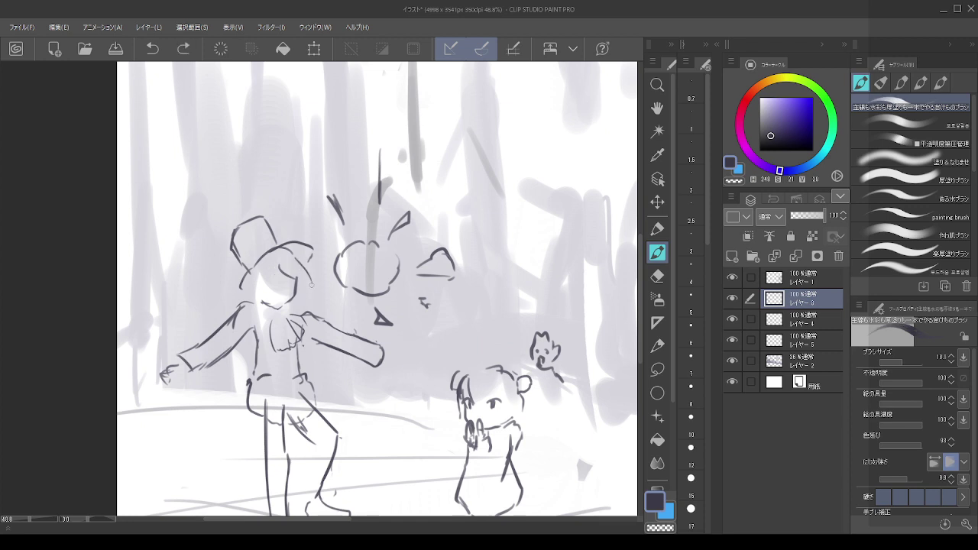
key(ctrl+z)
drag(282, 268, 300, 268)
key(ctrl+z)
key(ctrl+z)
key(ctrl+z)
- Sketch the top-hatted figure's hair with a fringe under the brim and strands along both sides of the face
drag(256, 293, 262, 304)
drag(253, 280, 250, 297)
drag(263, 262, 289, 277)
drag(278, 267, 273, 278)
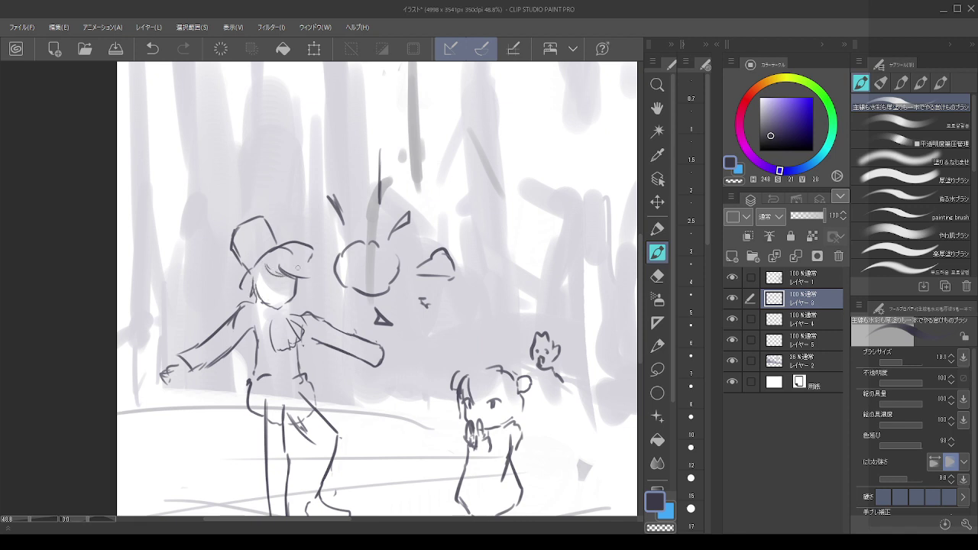
key(c)
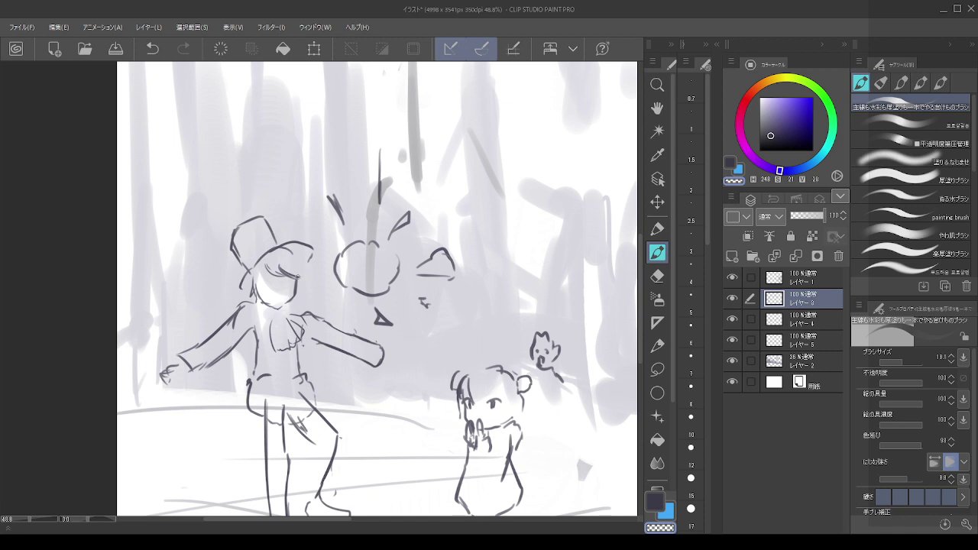
key(c)
drag(292, 265, 301, 300)
key(ctrl+z)
drag(298, 264, 303, 292)
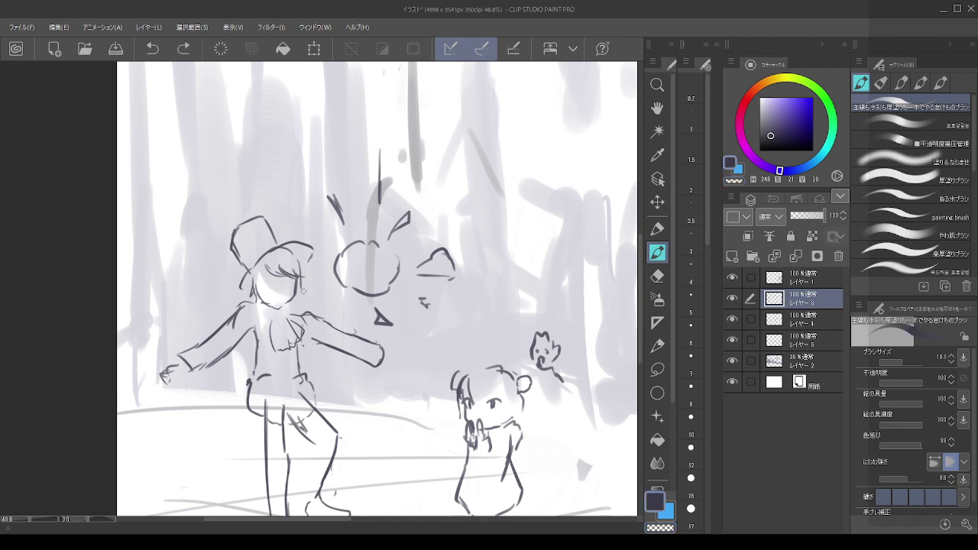
- Erase the top-hatted figure's bent leg and its foot, leaving the standing leg in place
scroll(379, 196, down, 5)
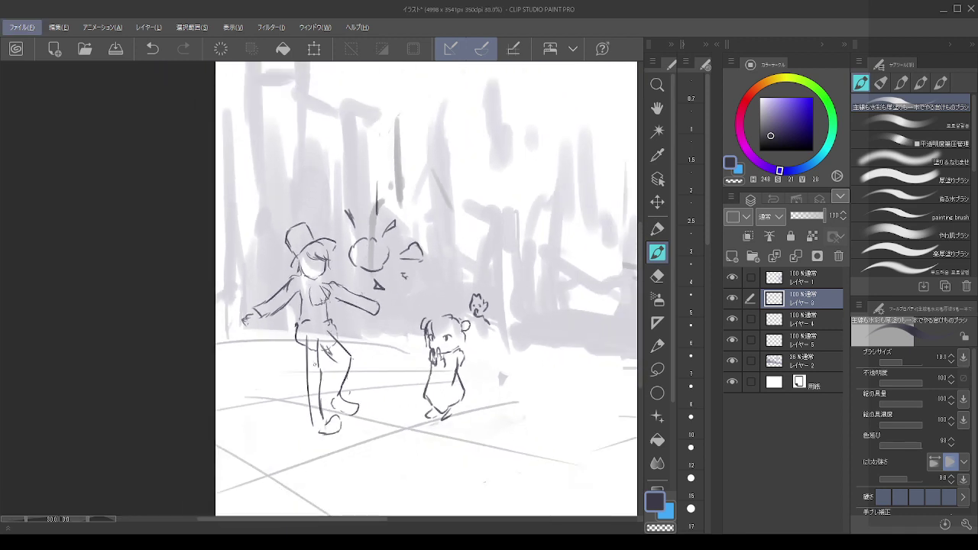
scroll(310, 377, up, 3)
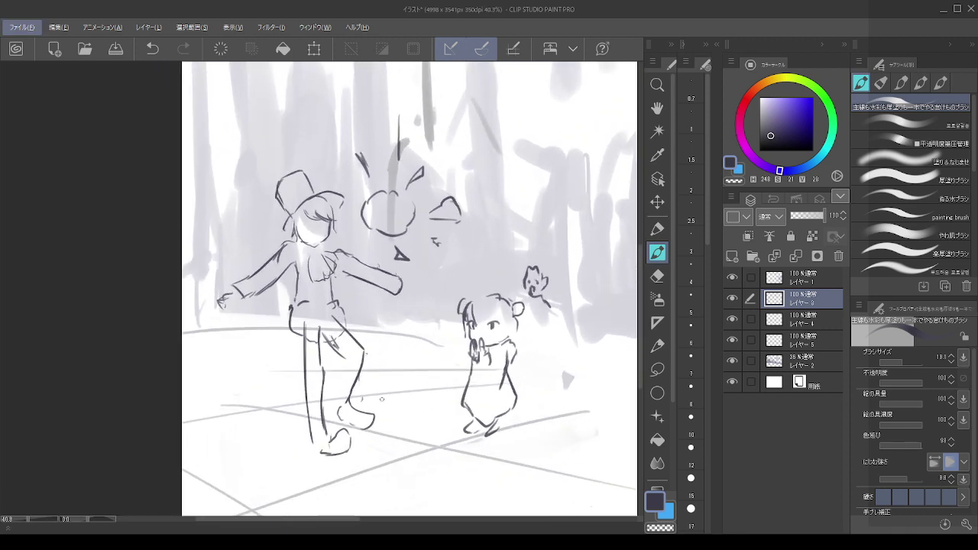
click(663, 281)
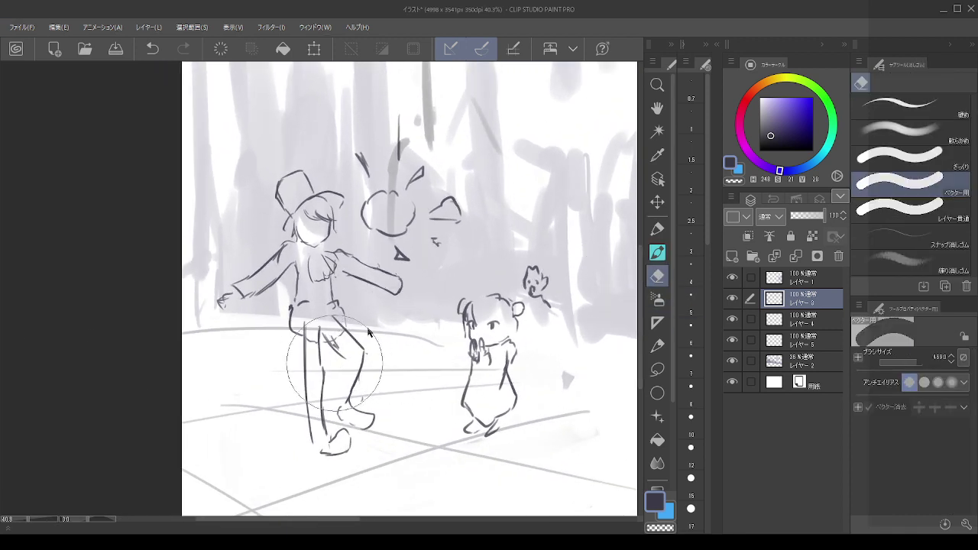
mouse_move(345, 336)
mouse_down()
mouse_move(354, 409)
mouse_move(356, 399)
mouse_up()
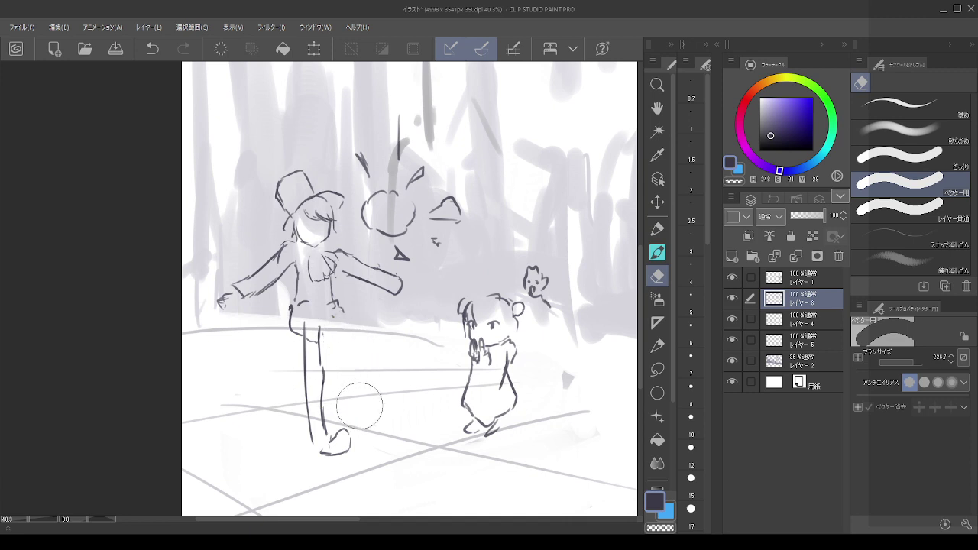
- Lasso the top-hatted figure's standing leg, shift it slightly outward away from the erased leg, and clear the selection
click(657, 369)
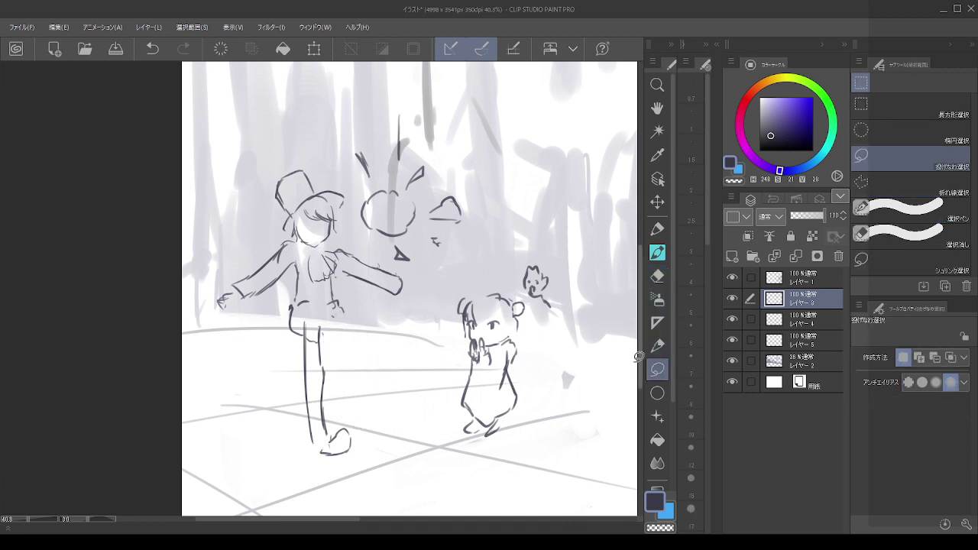
mouse_move(306, 314)
mouse_down()
mouse_move(364, 451)
mouse_move(271, 399)
mouse_up()
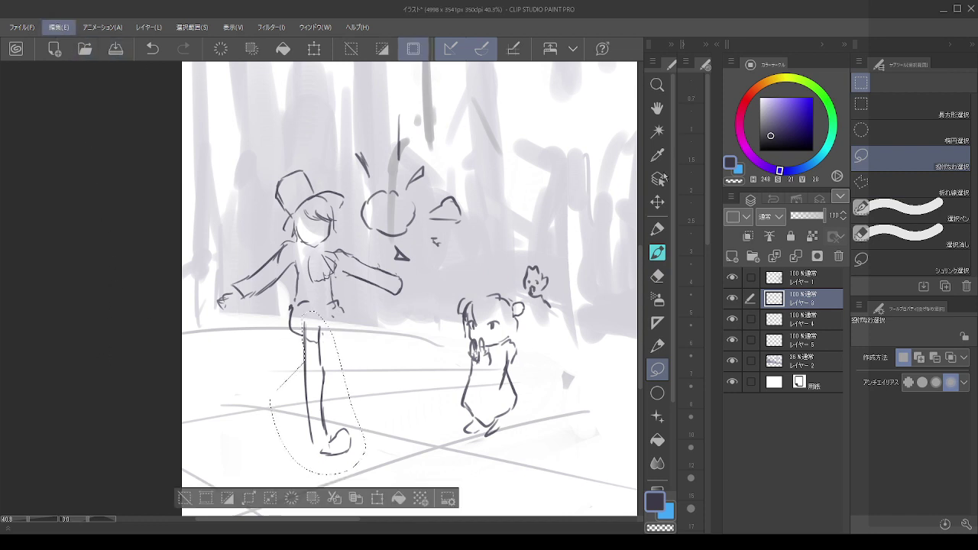
click(657, 203)
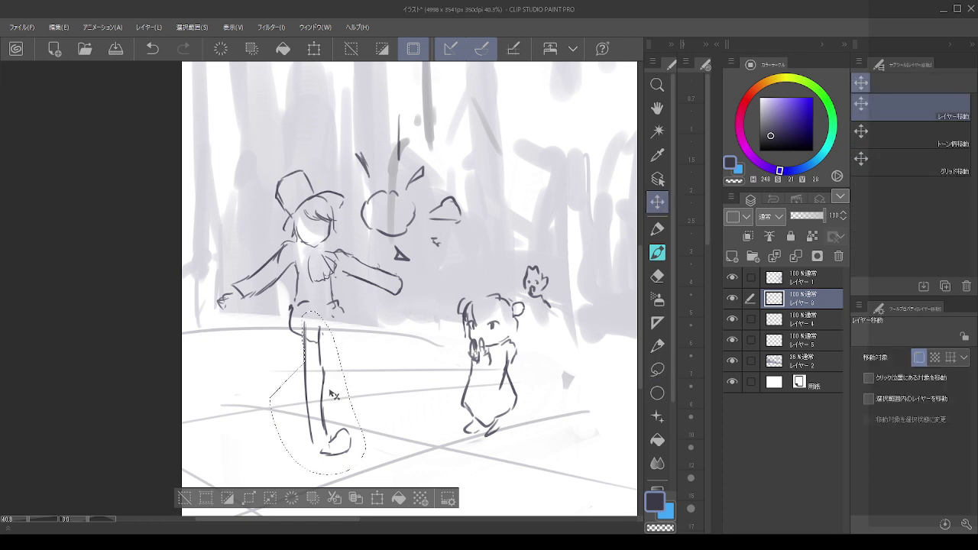
drag(335, 393, 327, 391)
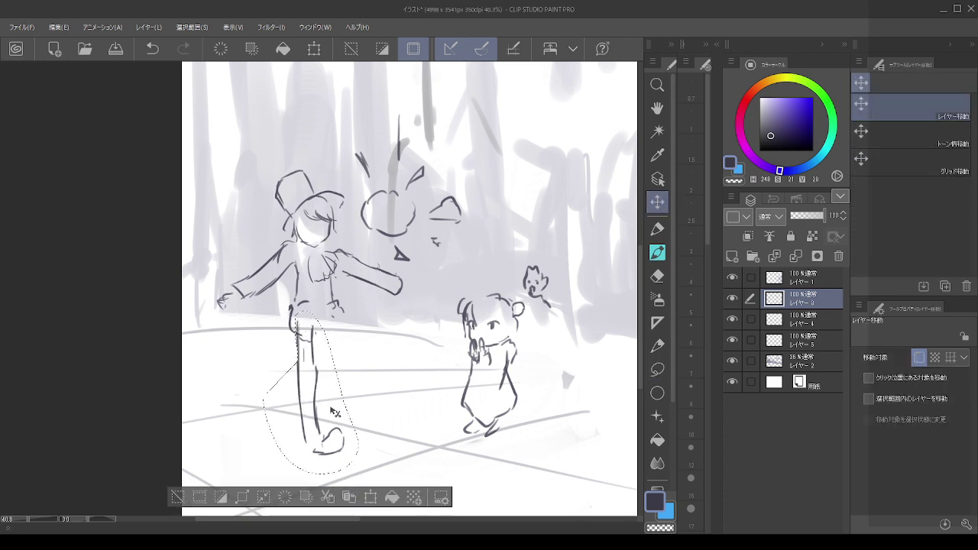
key(ctrl+d)
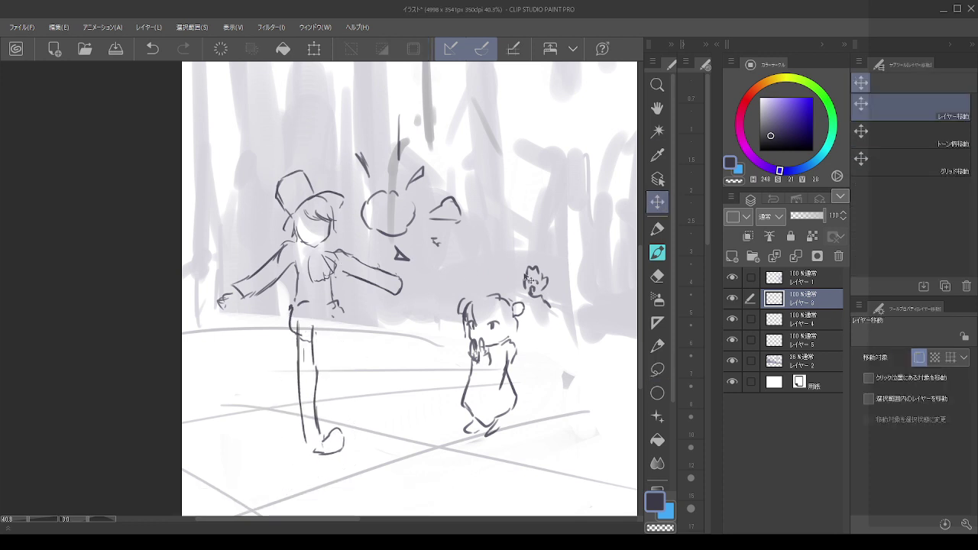
- Redraw the top-hatted figure's bent leg as a line angling out to the knee and back down toward the foot
click(657, 252)
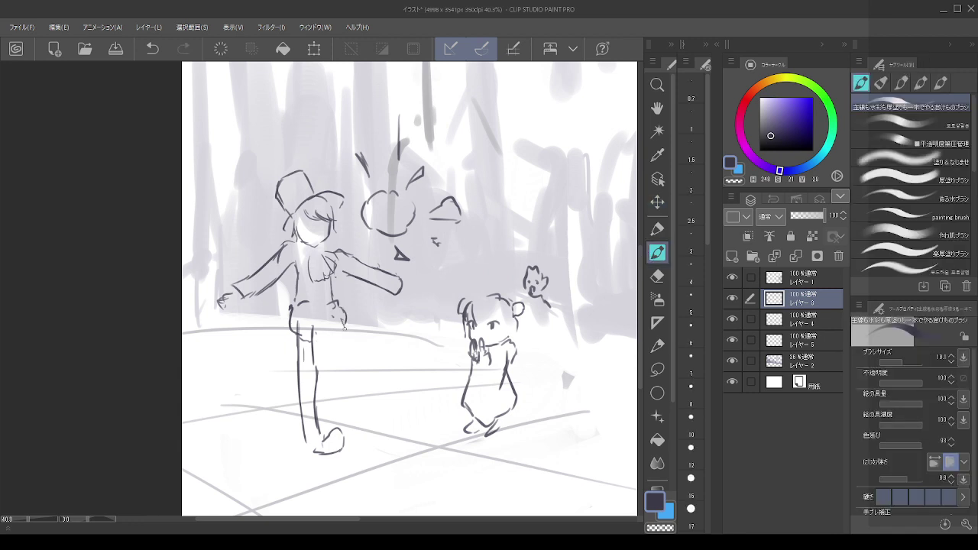
mouse_move(342, 322)
mouse_down()
mouse_move(354, 353)
mouse_move(343, 398)
mouse_up()
key(ctrl+z)
key(ctrl+z)
drag(352, 365, 336, 400)
- Rework the hair strands framing the top-hatted figure's face, undoing the strokes that do not fit
mouse_move(331, 223)
mouse_down()
mouse_move(319, 243)
mouse_move(302, 239)
mouse_move(306, 250)
mouse_up()
key(ctrl+z)
key(ctrl+z)
key(ctrl+z)
key(ctrl+z)
key(ctrl+z)
drag(302, 217, 304, 249)
key(ctrl+z)
key(ctrl+z)
mouse_move(295, 235)
mouse_down()
mouse_move(303, 248)
mouse_move(333, 238)
mouse_move(331, 251)
mouse_move(333, 239)
mouse_up()
key(ctrl+z)
key(ctrl+z)
key(ctrl+z)
- Erase the rough lines at the top-hatted figure's hip above the bent leg and redraw the hip contour
drag(311, 295, 328, 292)
click(657, 276)
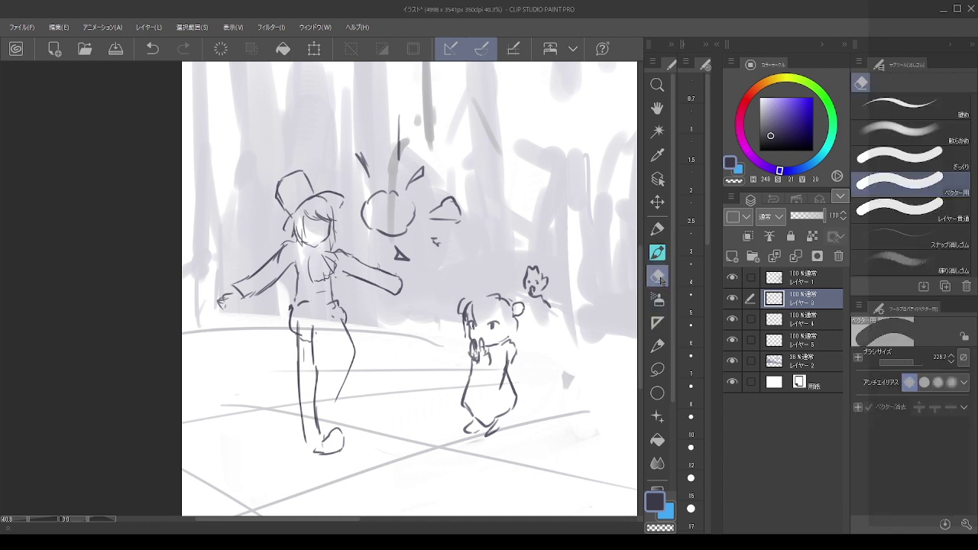
mouse_move(316, 303)
mouse_down()
mouse_move(303, 324)
mouse_move(346, 317)
mouse_up()
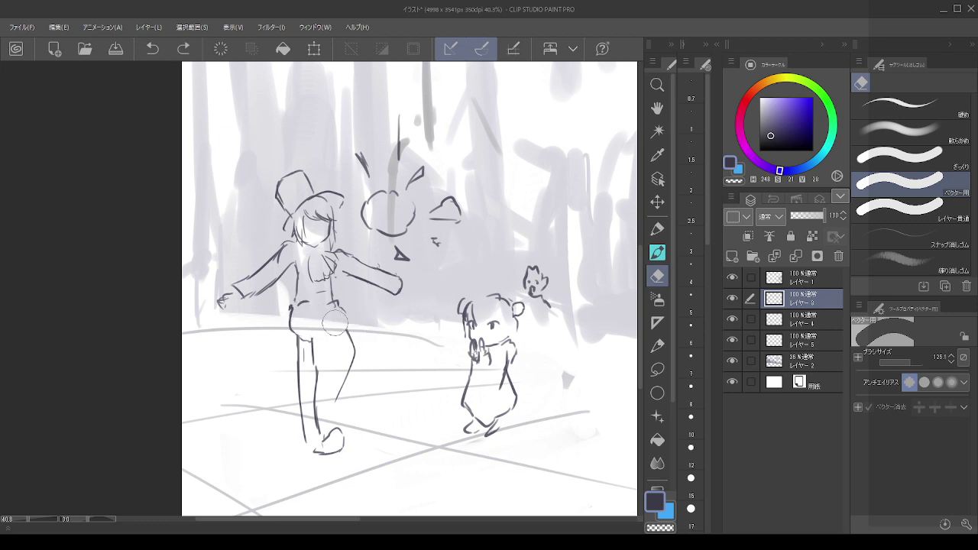
key(p)
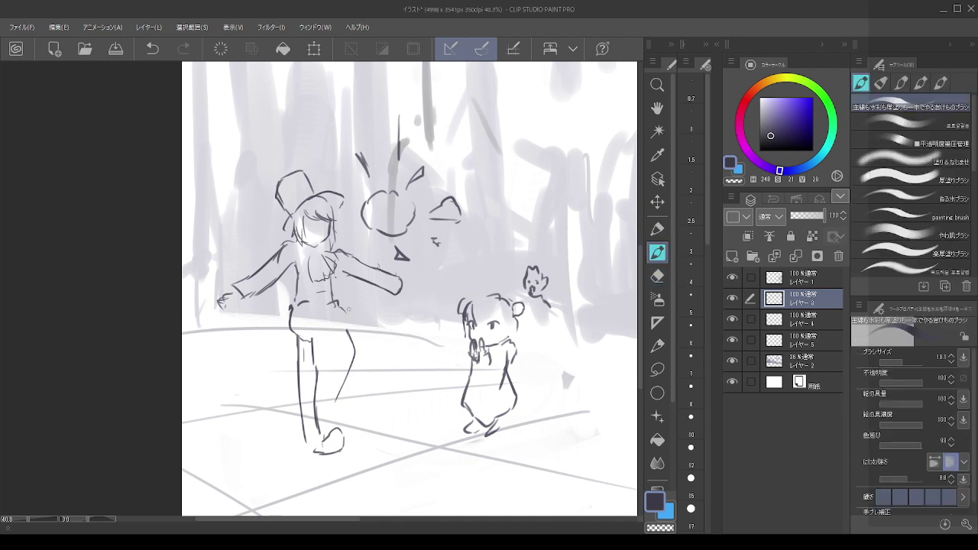
mouse_move(349, 310)
mouse_down()
mouse_move(343, 333)
mouse_move(314, 339)
mouse_move(331, 335)
mouse_up()
key(ctrl+z)
key(ctrl+z)
key(alt)
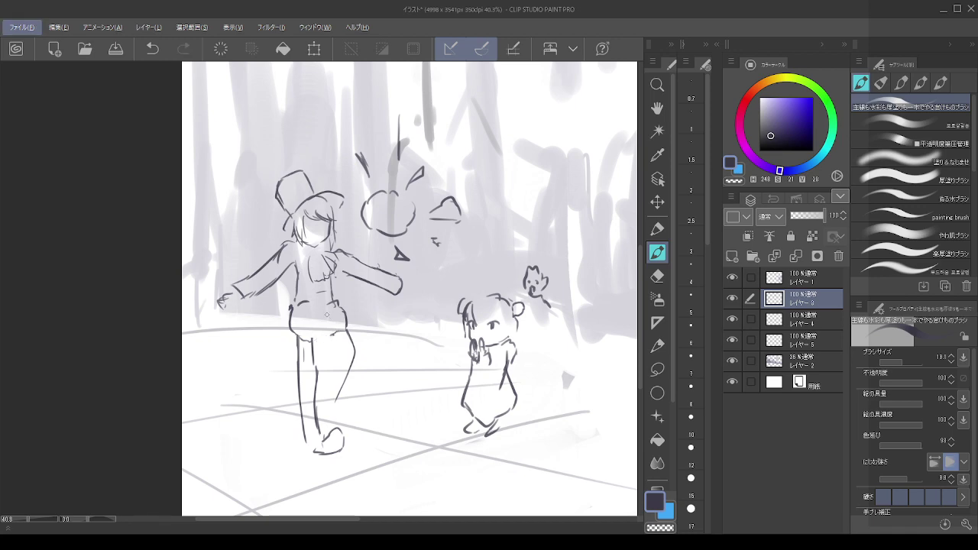
- Select レイヤー 4 and move the small figure slightly closer to the top-hatted figure, returning to the drawing brush
scroll(327, 314, down, 6)
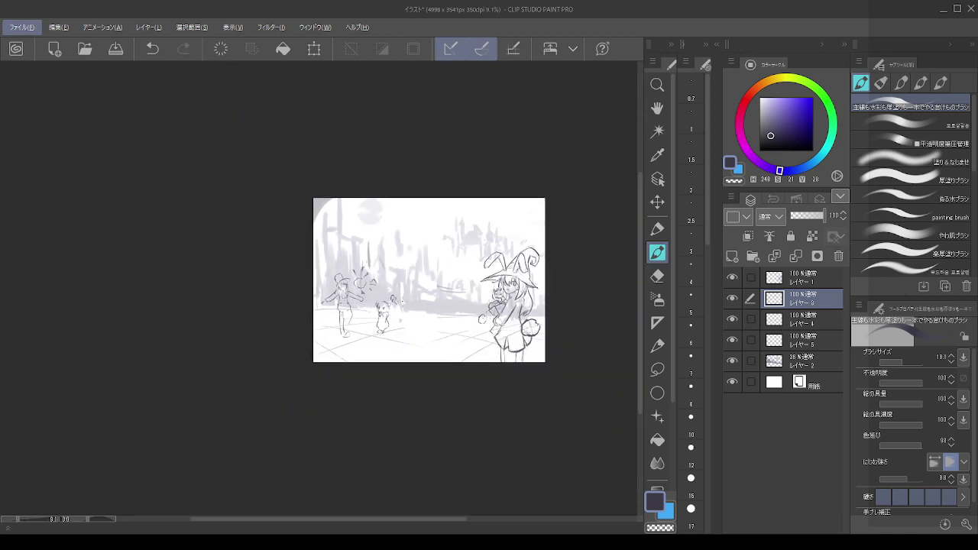
scroll(403, 300, up, 2)
click(801, 325)
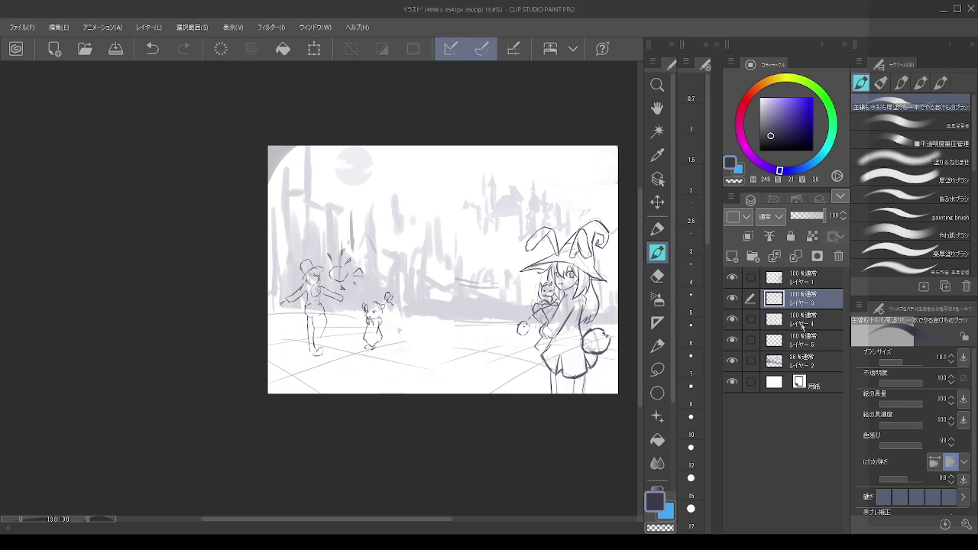
click(802, 325)
click(657, 201)
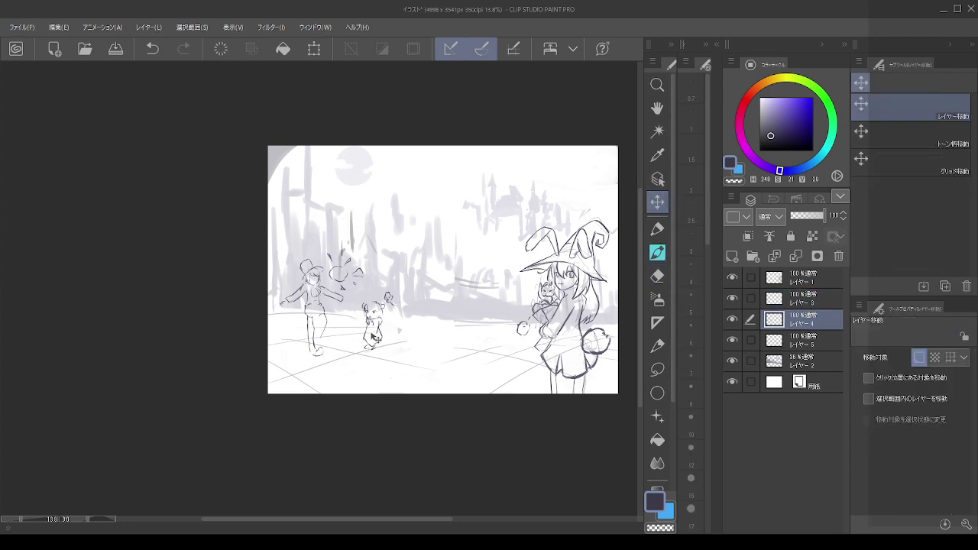
drag(374, 335, 372, 337)
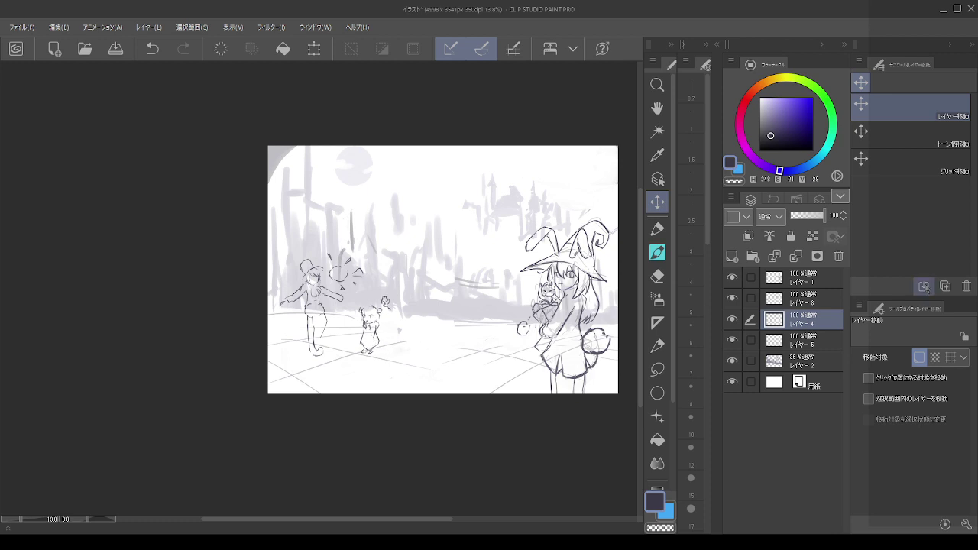
click(659, 253)
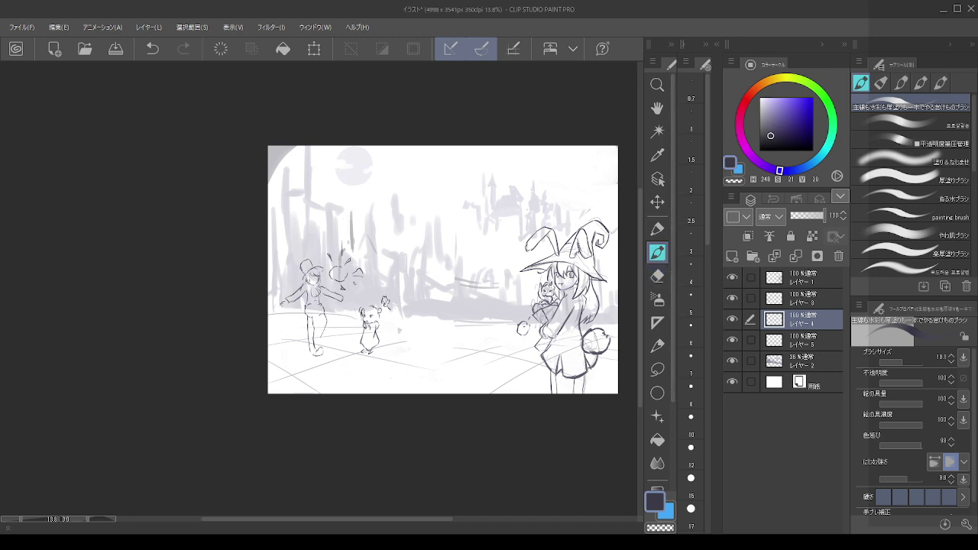
- Increase the brush size slightly and try a dark test stroke in the open middle ground, undoing it
scroll(500, 243, down, 5)
scroll(500, 242, up, 5)
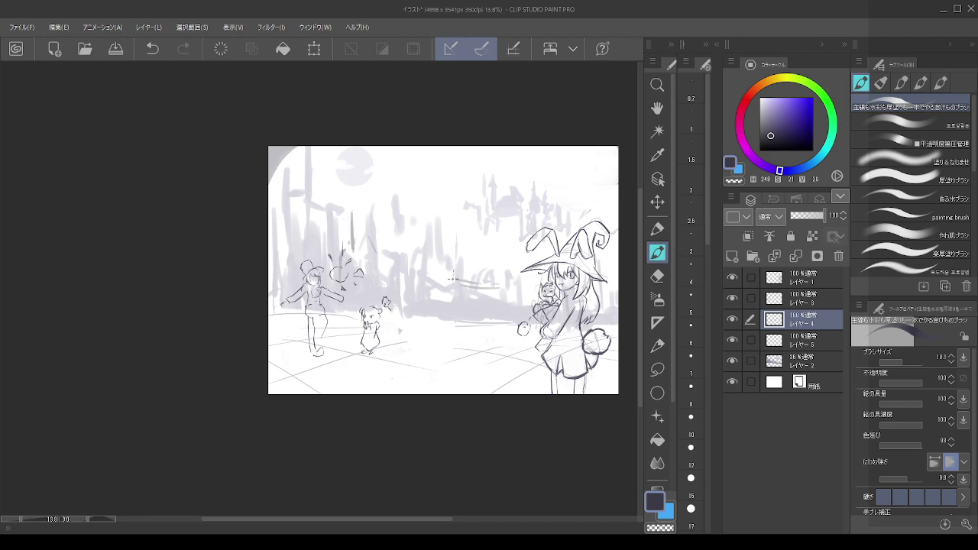
key(ctrl+z)
key(c)
key(bracketleft)
key(bracketleft)
key(bracketleft)
key(bracketleft)
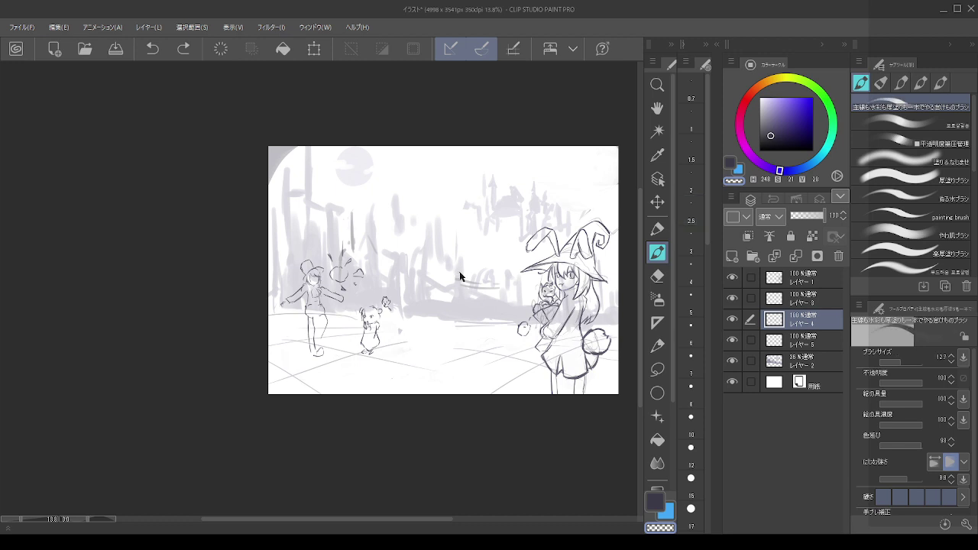
key(bracketright)
key(bracketright)
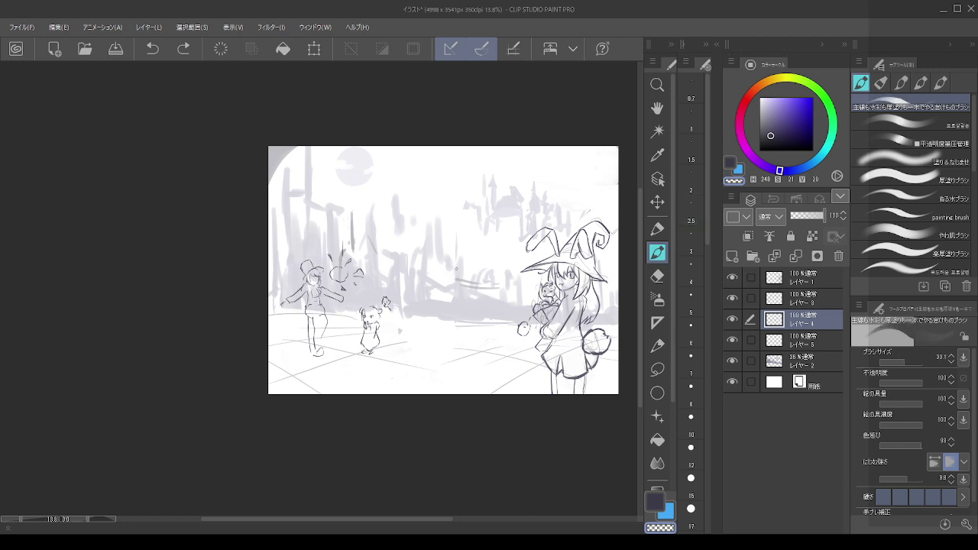
click(458, 272)
key(c)
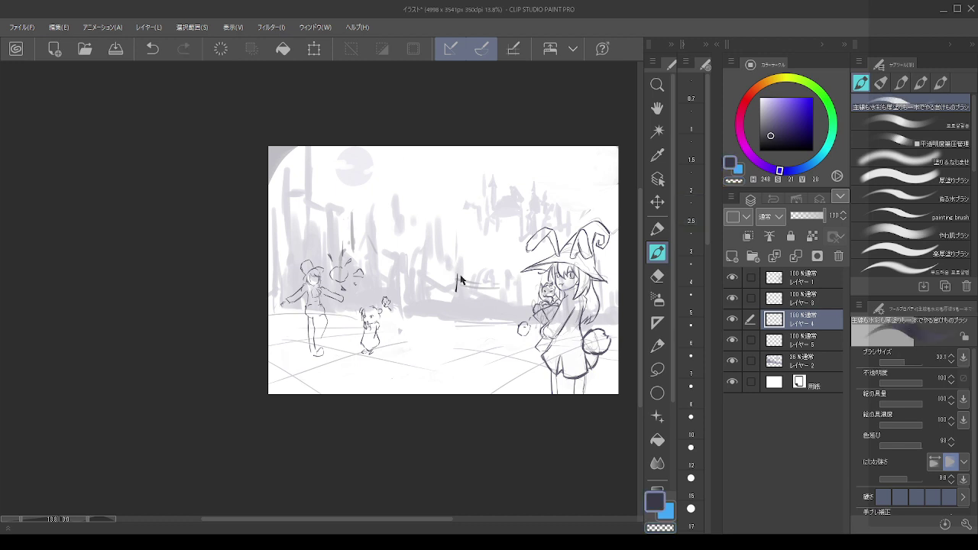
key(ctrl+z)
- Check the contents of レイヤー 4 by hiding and showing it, and make レイヤー 5 the drawing layer
click(732, 319)
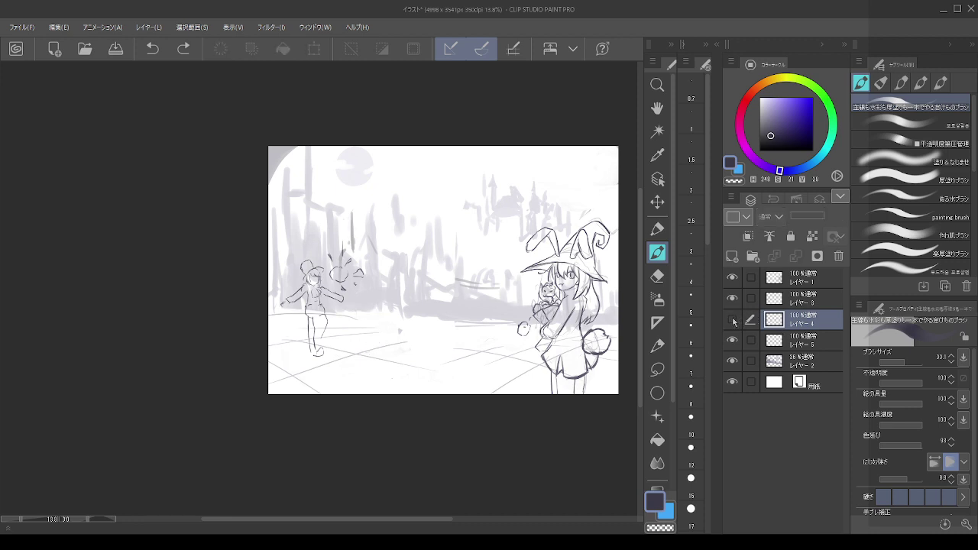
click(732, 319)
click(749, 341)
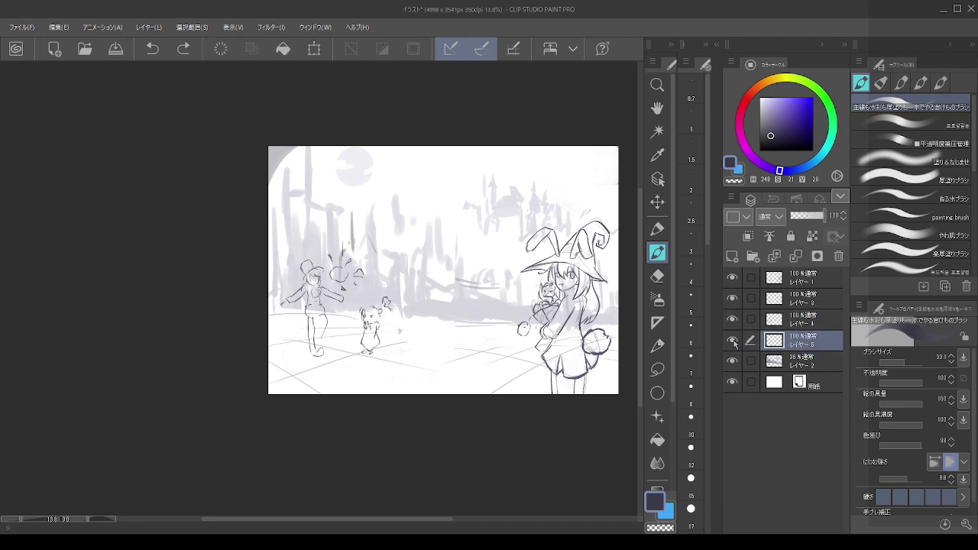
click(734, 341)
click(735, 342)
- Try to sketch new dark lines on レイヤー 5 in the open space between the small figure and the witch girl
mouse_move(465, 279)
mouse_down()
mouse_move(470, 305)
mouse_move(481, 296)
mouse_move(450, 307)
mouse_move(441, 294)
mouse_up()
key(ctrl+z)
key(ctrl+z)
key(ctrl+z)
key(ctrl+z)
key(ctrl+z)
drag(468, 311, 469, 327)
key(ctrl+z)
key(ctrl+z)
- Sketch a few curved dark strokes on レイヤー 5 in the middle ground between the small figure and the witch girl
scroll(490, 269, up, 3)
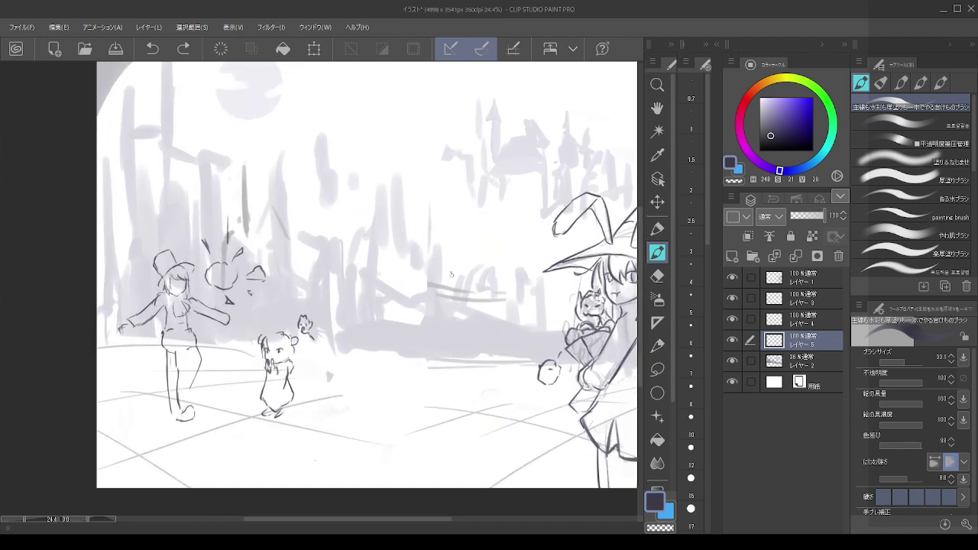
mouse_move(452, 275)
mouse_down()
mouse_move(455, 294)
mouse_move(451, 285)
mouse_move(466, 295)
mouse_up()
key(ctrl+z)
key(ctrl+z)
mouse_move(443, 269)
mouse_down()
mouse_move(452, 291)
mouse_move(469, 295)
mouse_move(431, 303)
mouse_up()
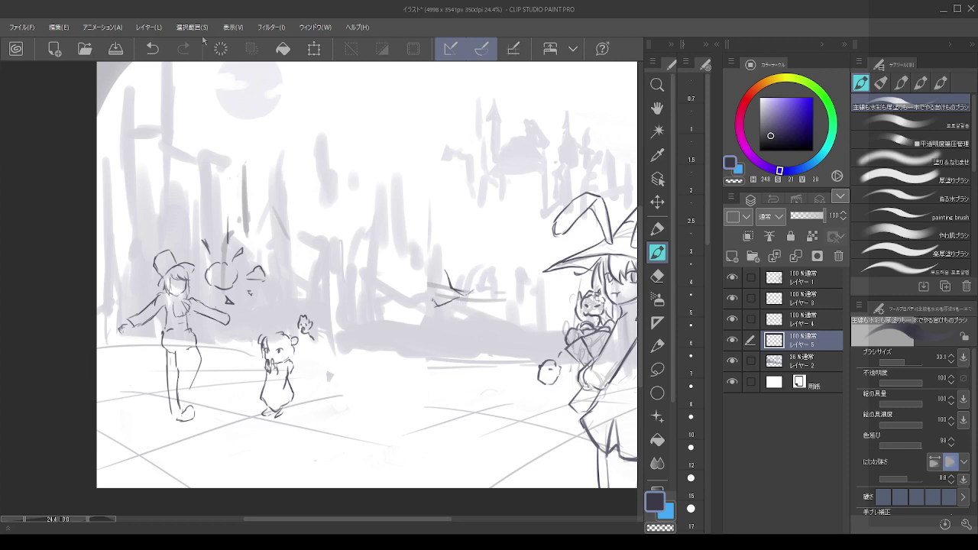
- Transform the new middle-ground strokes, enlarging them slightly and shifting them toward the small figure
click(61, 29)
click(284, 160)
mouse_move(456, 268)
mouse_down()
mouse_move(456, 245)
mouse_move(453, 255)
mouse_up()
drag(458, 299, 430, 310)
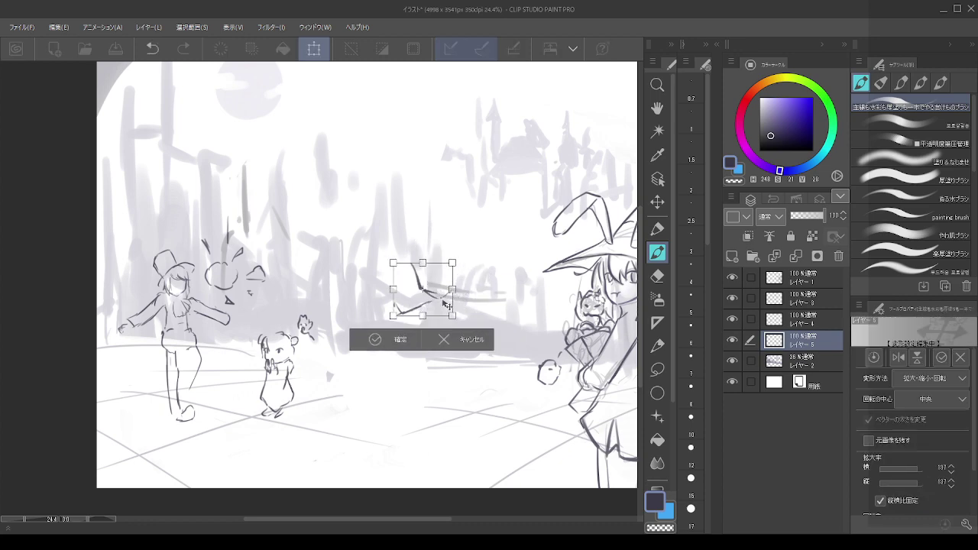
scroll(460, 297, down, 2)
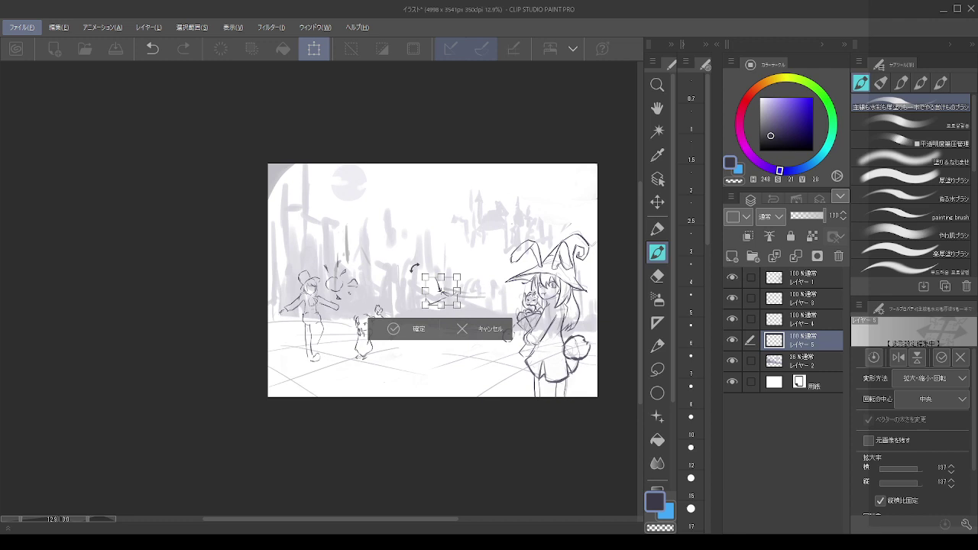
click(804, 295)
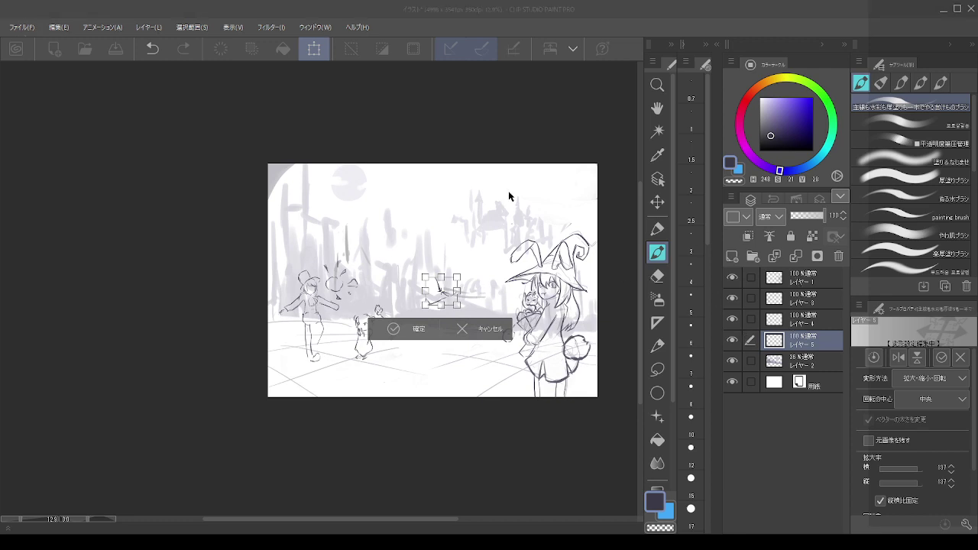
- Select レイヤー 1 and move the witch girl slightly up and toward the nearest side edge of the canvas
click(802, 281)
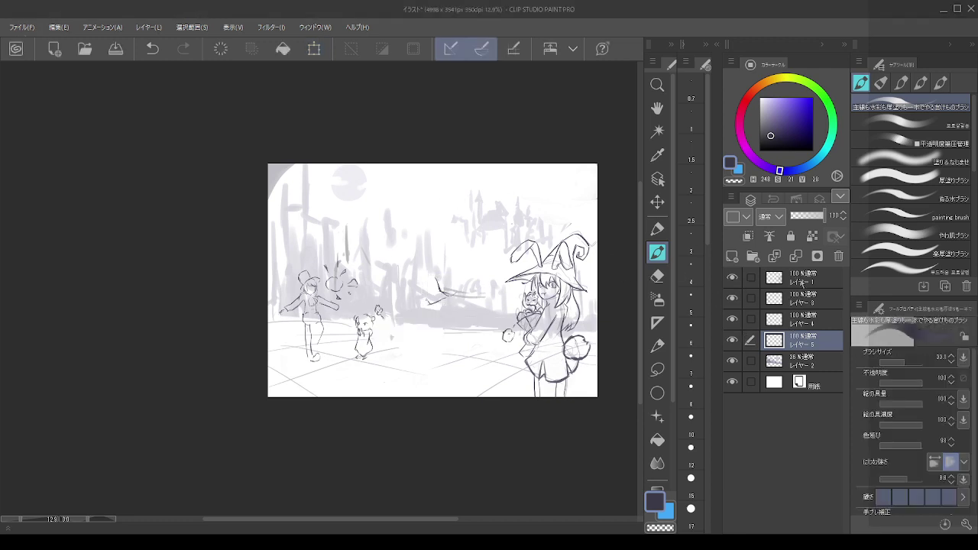
key(k)
drag(553, 284, 561, 266)
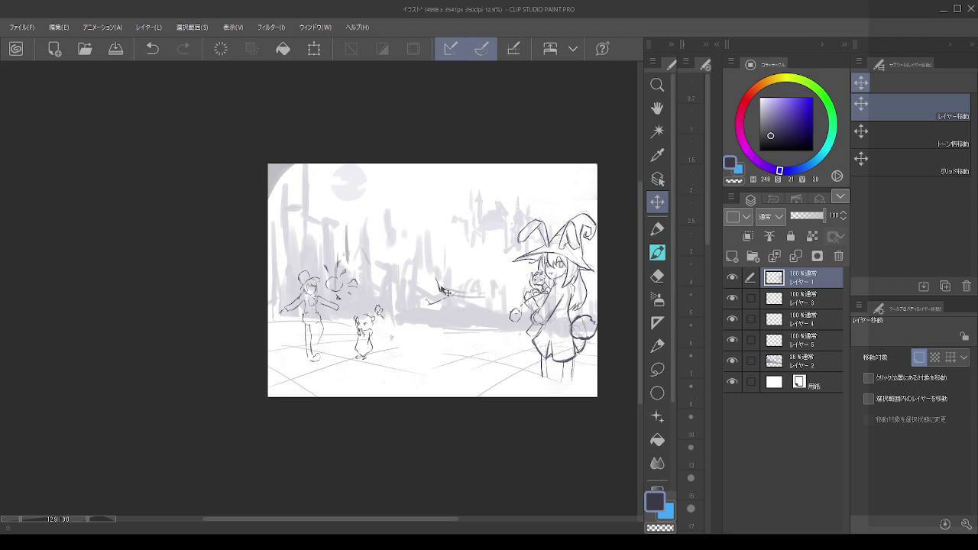
- Select レイヤー 5 and erase the long curved stroke from the middle-ground sketch
scroll(424, 286, up, 1)
scroll(424, 285, up, 2)
scroll(441, 279, up, 4)
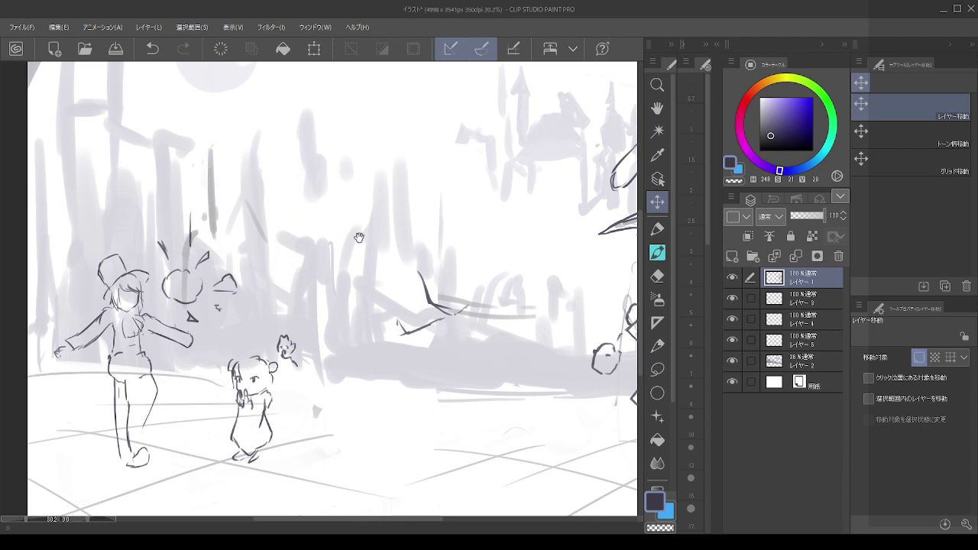
mouse_move(369, 224)
mouse_down()
mouse_move(567, 183)
mouse_move(418, 198)
mouse_up()
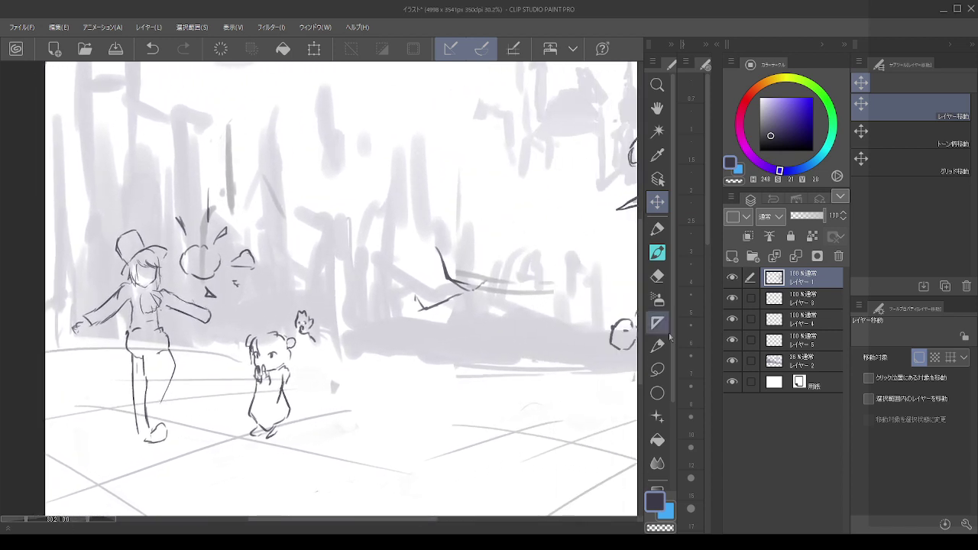
click(802, 296)
click(787, 341)
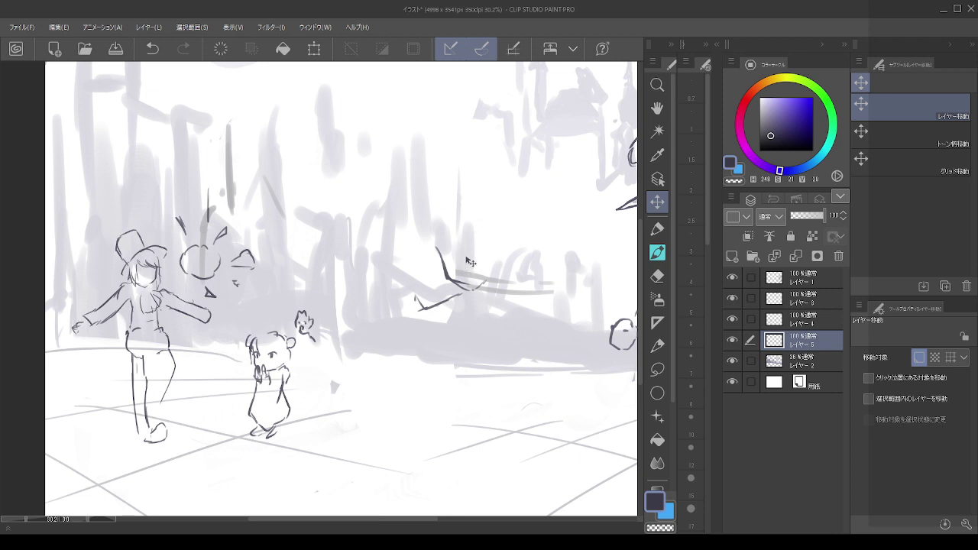
click(657, 252)
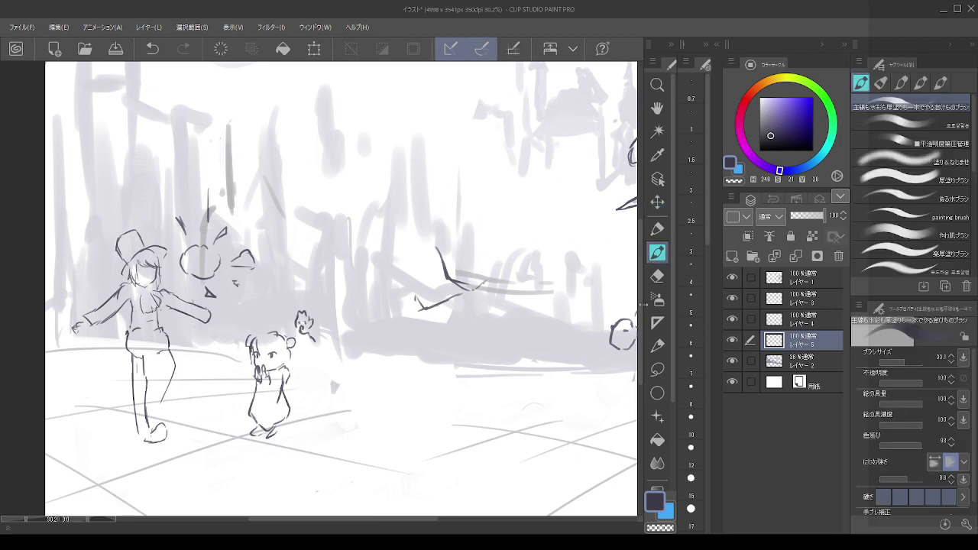
click(657, 275)
drag(431, 247, 458, 290)
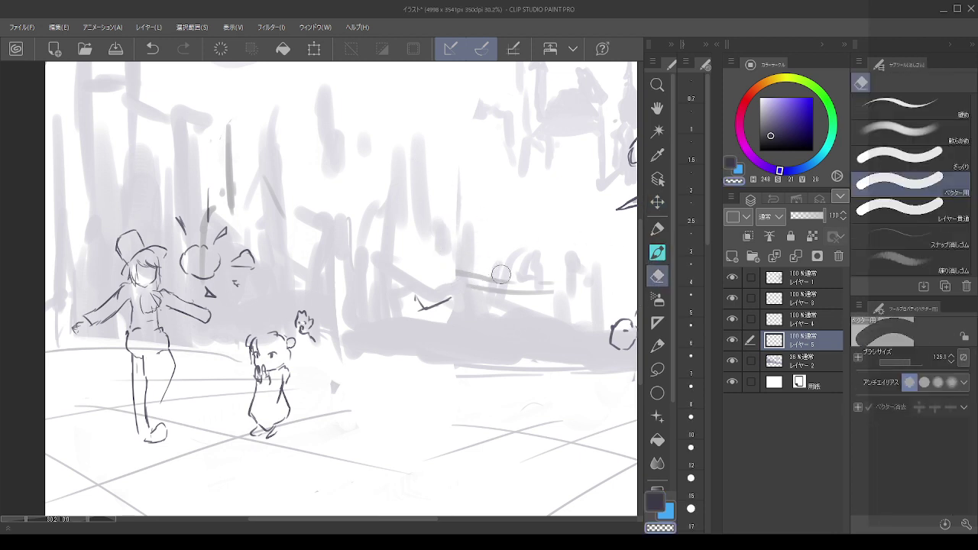
- Sketch a small polygonal shape and a curved face outline for a new middle-ground figure on レイヤー 5
key(p)
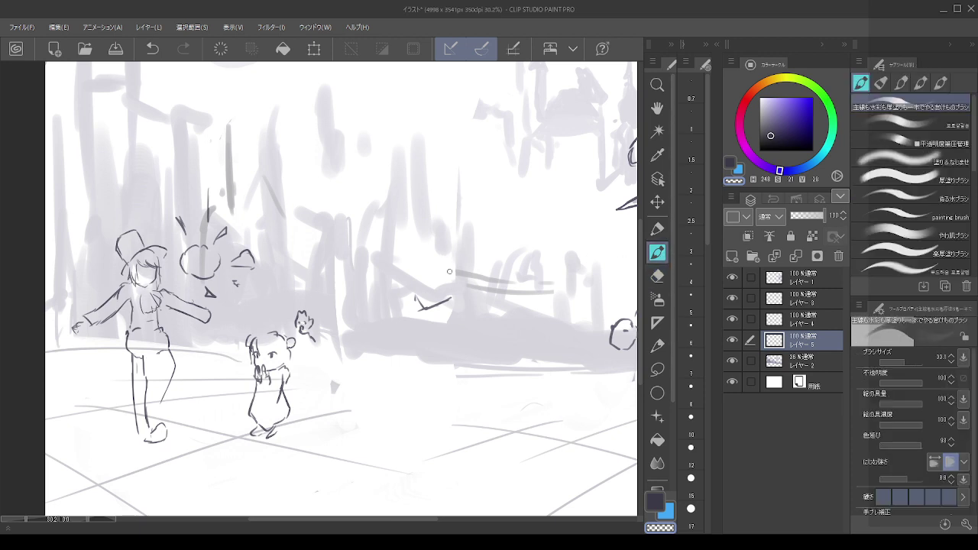
key(x)
drag(443, 252, 461, 286)
key(ctrl+z)
key(ctrl+z)
key(ctrl+z)
key(ctrl+z)
mouse_move(441, 252)
mouse_down()
mouse_move(460, 277)
mouse_move(448, 268)
mouse_move(446, 280)
mouse_move(467, 292)
mouse_up()
key(ctrl+z)
key(ctrl+z)
mouse_move(494, 257)
mouse_down()
mouse_move(496, 269)
mouse_move(472, 294)
mouse_move(492, 277)
mouse_up()
drag(492, 272, 475, 290)
mouse_move(452, 229)
mouse_down()
mouse_move(419, 242)
mouse_move(427, 253)
mouse_move(442, 218)
mouse_move(410, 230)
mouse_move(423, 253)
mouse_move(426, 221)
mouse_move(417, 221)
mouse_move(413, 236)
mouse_move(447, 227)
mouse_move(415, 221)
mouse_move(402, 237)
mouse_move(420, 258)
mouse_move(436, 247)
mouse_move(404, 238)
mouse_move(412, 250)
mouse_move(437, 227)
mouse_move(414, 239)
mouse_move(438, 256)
mouse_up()
key(ctrl+z)
key(ctrl+z)
key(ctrl+z)
key(ctrl+z)
key(ctrl+z)
key(ctrl+z)
key(ctrl+z)
key(ctrl+z)
key(ctrl+z)
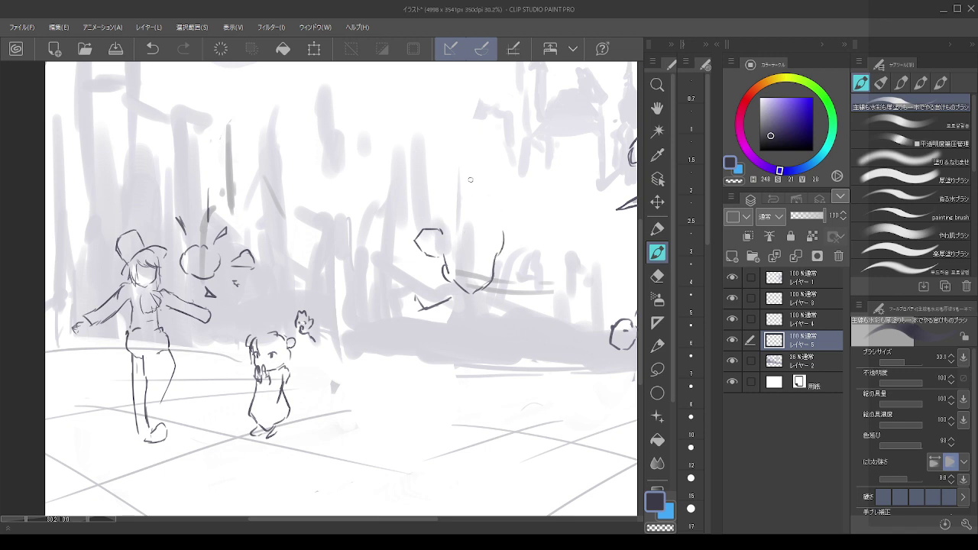
- Replace the face outline with wavy hair strands along both sides of the middle-ground figure's head
key(ctrl+z)
mouse_move(496, 256)
mouse_down()
mouse_move(501, 224)
mouse_move(523, 281)
mouse_up()
key(ctrl+z)
key(ctrl+z)
drag(448, 261, 466, 301)
key(ctrl+z)
drag(453, 267, 465, 301)
key(ctrl+z)
drag(446, 264, 466, 309)
drag(504, 269, 524, 291)
mouse_move(497, 261)
mouse_down()
mouse_move(524, 291)
mouse_move(517, 301)
mouse_up()
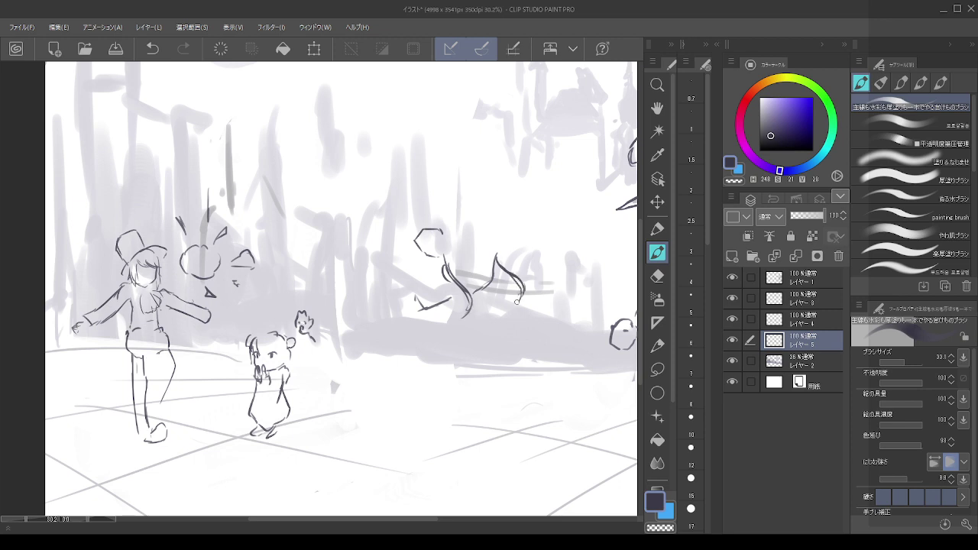
drag(497, 237, 495, 257)
key(ctrl+z)
- Erase the stray check-shaped stroke below the small polygonal shape
click(657, 276)
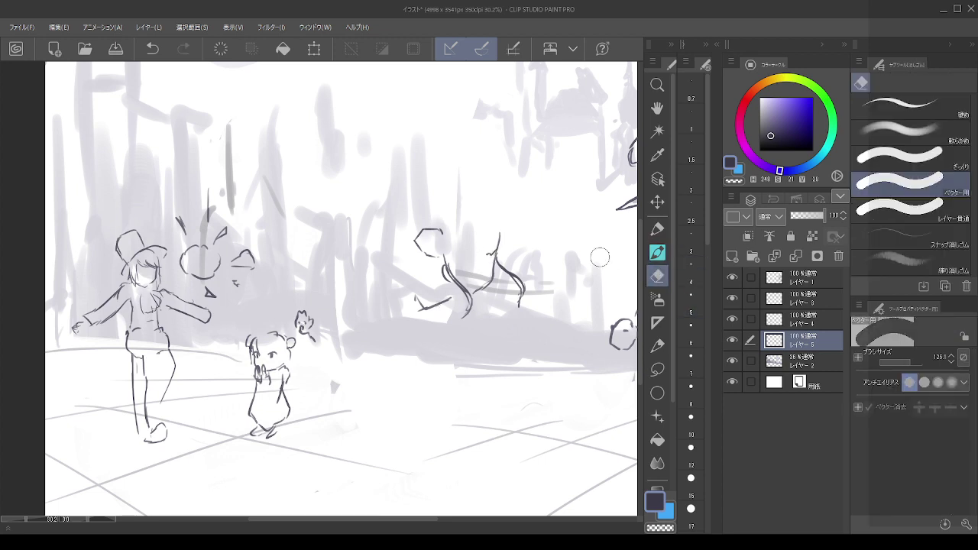
drag(411, 297, 442, 297)
key(alt)
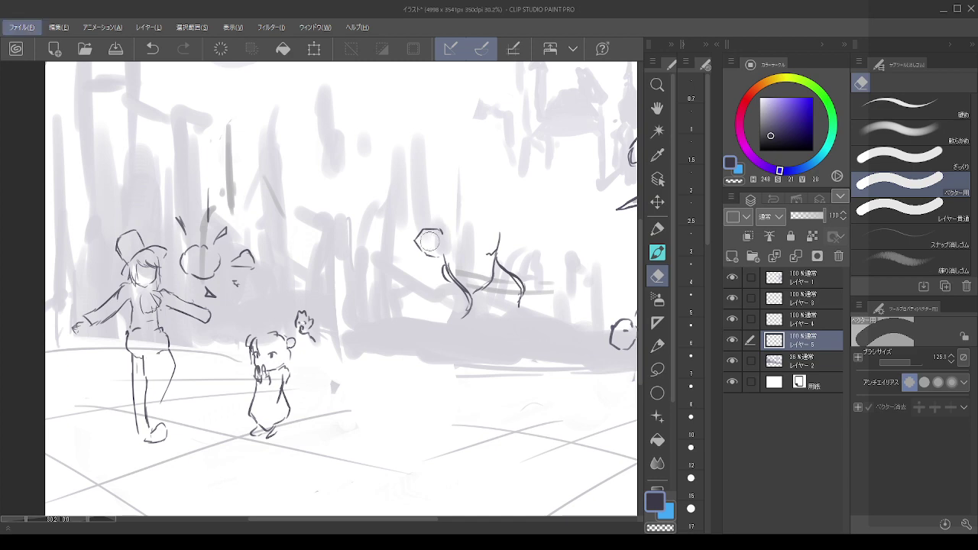
- Move the レイヤー 5 figure sketch slightly up and toward the small figure
scroll(429, 241, down, 4)
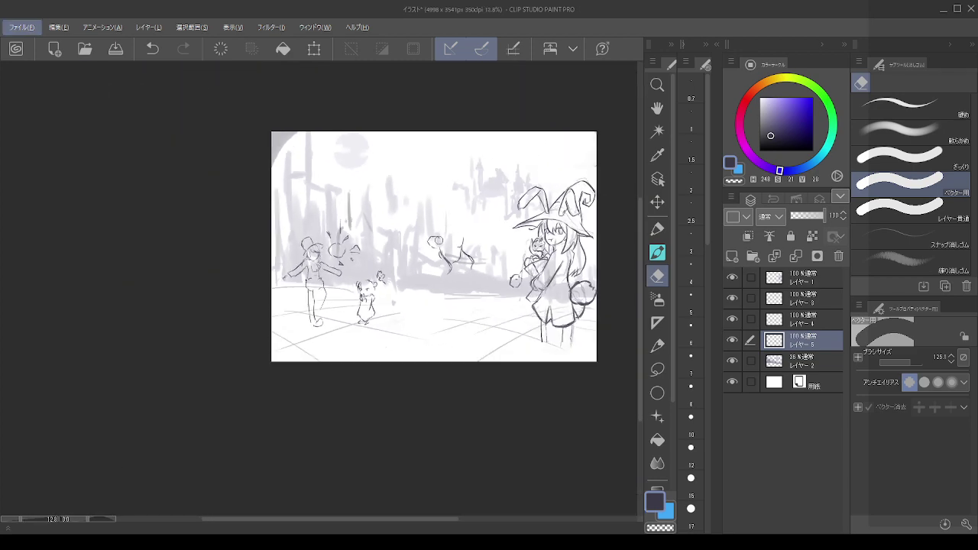
scroll(491, 276, up, 2)
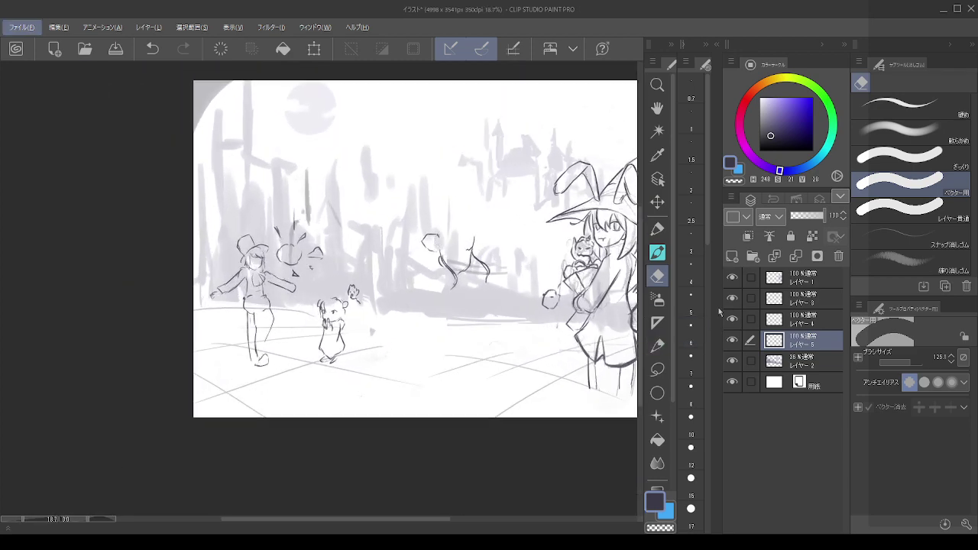
click(657, 201)
drag(466, 260, 445, 250)
scroll(450, 252, up, 2)
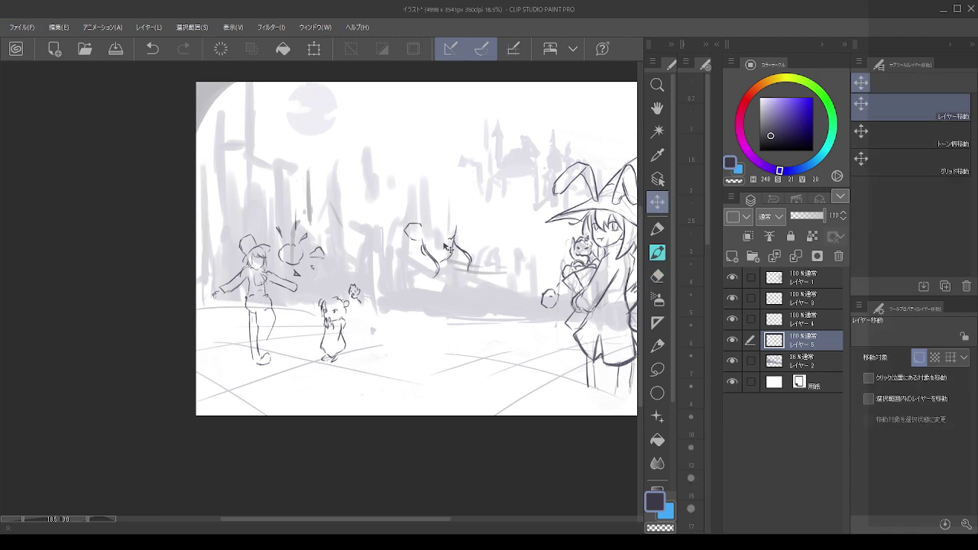
scroll(452, 250, up, 1)
- Sketch a shoulder line below the hair strands and try out arm lines on both sides, removing the rejected arms
click(657, 252)
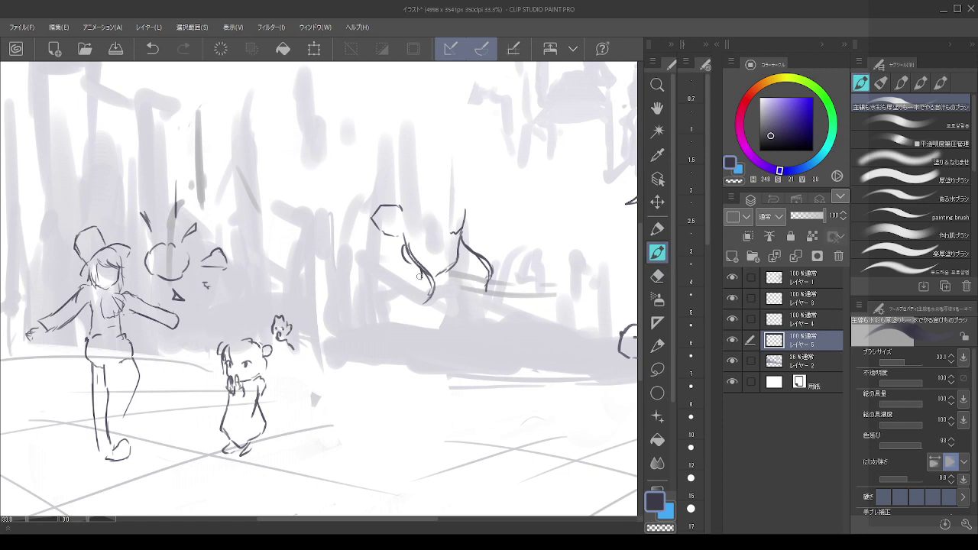
drag(417, 288, 402, 291)
key(ctrl+z)
drag(415, 263, 417, 273)
mouse_move(442, 274)
mouse_down()
mouse_move(444, 284)
mouse_move(410, 304)
mouse_move(392, 303)
mouse_move(475, 287)
mouse_move(467, 282)
mouse_move(496, 294)
mouse_move(486, 285)
mouse_move(515, 329)
mouse_move(516, 354)
mouse_move(504, 357)
mouse_up()
key(ctrl+z)
key(ctrl+z)
key(ctrl+z)
key(ctrl+z)
key(ctrl+z)
mouse_move(396, 299)
mouse_down()
mouse_move(382, 313)
mouse_move(355, 302)
mouse_up()
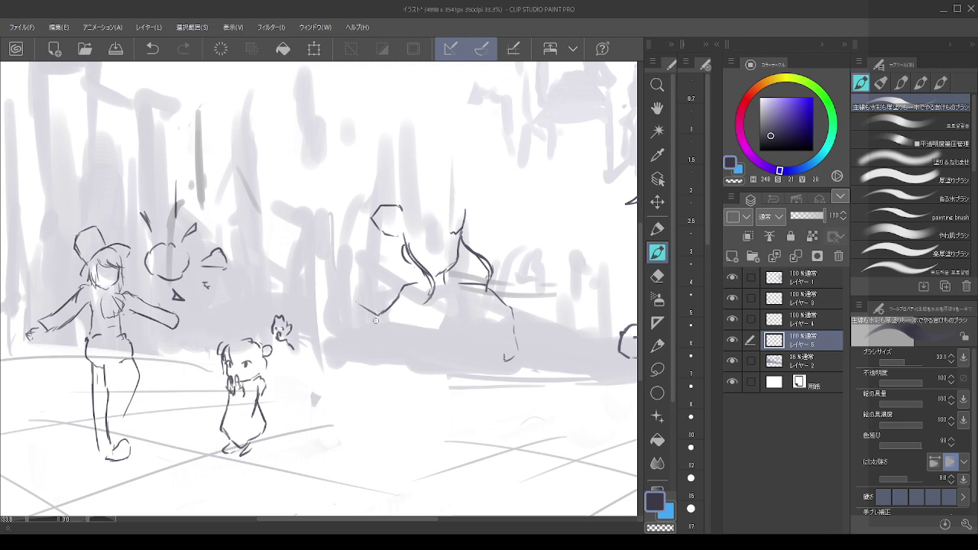
key(ctrl+z)
key(ctrl+z)
key(ctrl+z)
key(alt)
scroll(418, 328, down, 5)
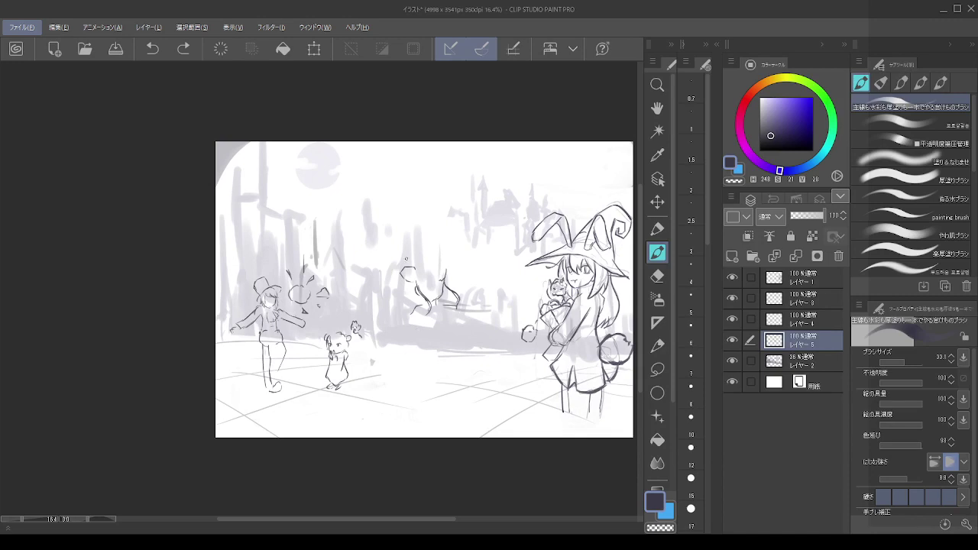
scroll(427, 336, up, 3)
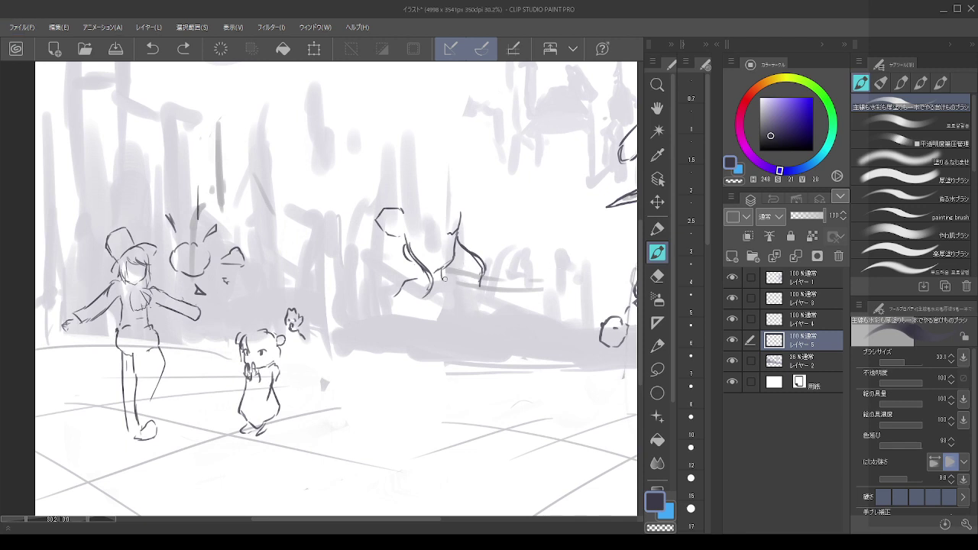
- Rework the middle-ground figure's shoulder and draw an upper arm slanting down toward the small figure
drag(442, 276, 463, 284)
key(ctrl+z)
key(ctrl+z)
key(ctrl+z)
key(ctrl+z)
key(ctrl+z)
key(ctrl+z)
mouse_move(404, 289)
mouse_down()
mouse_move(410, 301)
mouse_move(386, 280)
mouse_move(385, 256)
mouse_move(403, 252)
mouse_up()
key(c)
key(c)
key(ctrl+z)
key(ctrl+z)
key(ctrl+z)
mouse_move(397, 297)
mouse_down()
mouse_move(402, 284)
mouse_move(380, 312)
mouse_move(352, 287)
mouse_move(388, 307)
mouse_move(380, 315)
mouse_up()
key(ctrl+z)
key(ctrl+z)
key(ctrl+z)
key(ctrl+z)
key(ctrl+z)
- Add a small hand mark beyond the arm and sketch the two side lines of the figure's torso
drag(342, 289, 347, 297)
drag(410, 292, 409, 319)
key(ctrl+z)
drag(410, 301, 429, 355)
drag(459, 307, 482, 383)
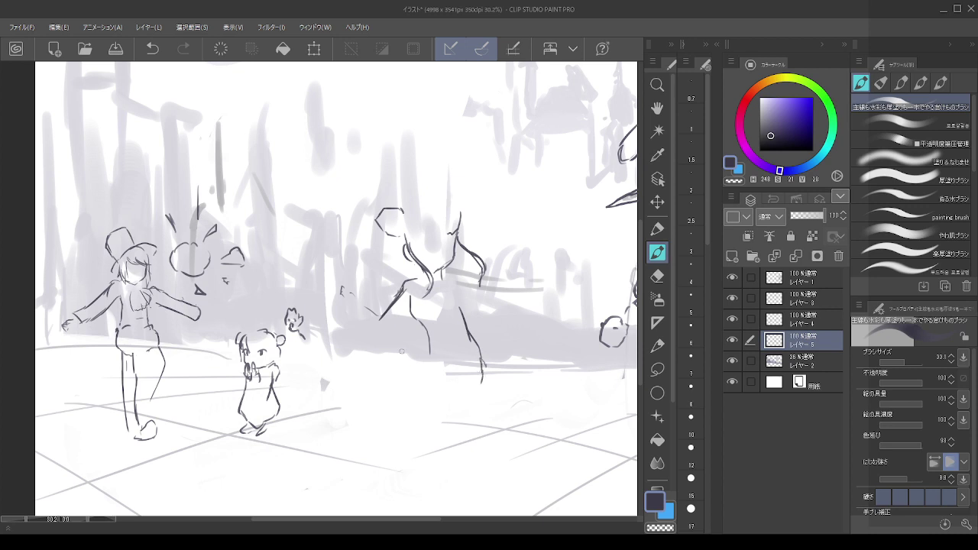
drag(419, 359, 406, 377)
key(ctrl+z)
- Sketch the mouth and chin between the hair strands with a slightly smaller brush
key(alt)
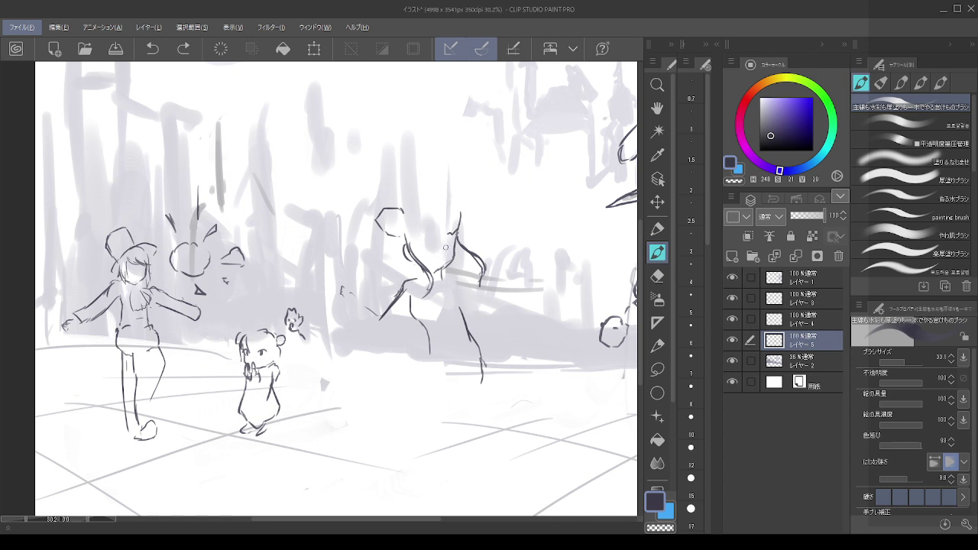
drag(445, 248, 433, 259)
key(ctrl+z)
key([)
key(ctrl+z)
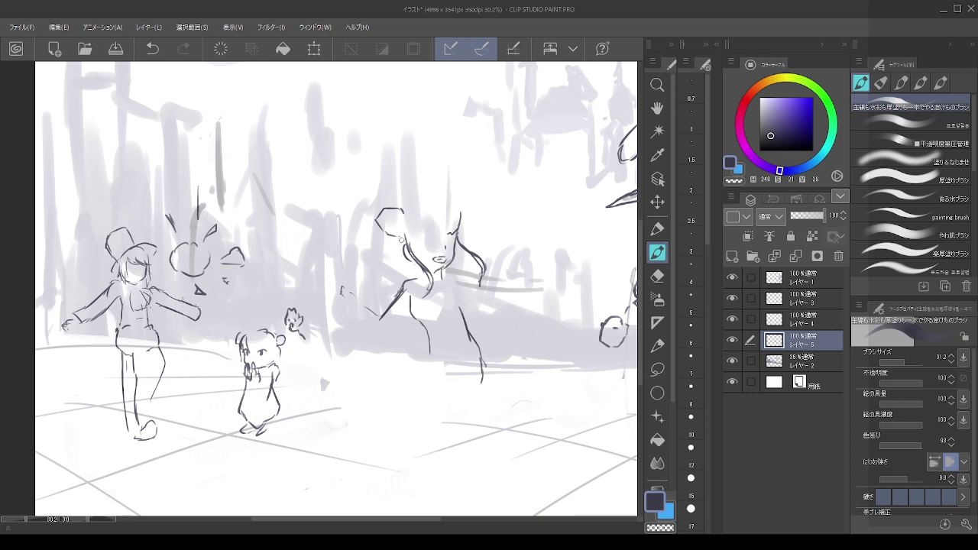
key(ctrl+z)
drag(441, 261, 447, 261)
key(ctrl+z)
key(ctrl+z)
- Sketch the middle-ground figure's other shoulder and upper arm on the side facing the witch girl
drag(490, 282, 508, 313)
key(ctrl+z)
mouse_move(457, 272)
mouse_down()
mouse_move(493, 312)
mouse_move(485, 347)
mouse_up()
key(ctrl+z)
key(ctrl+z)
scroll(487, 203, down, 3)
scroll(480, 222, up, 3)
key(alt)
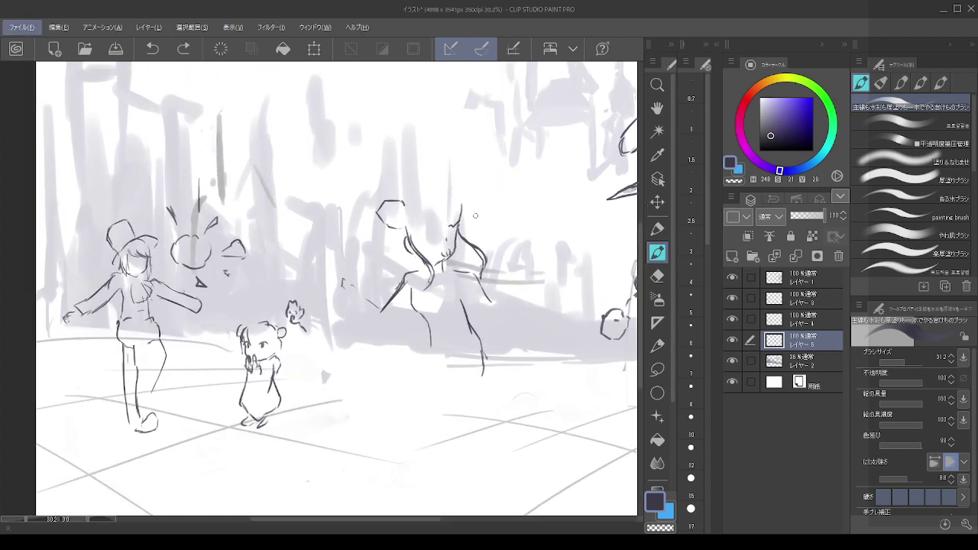
- Sketch the outstretched hand and the upper edge of the forearm reaching toward the small figure
mouse_move(342, 285)
mouse_down()
mouse_move(334, 272)
mouse_move(357, 310)
mouse_move(365, 301)
mouse_move(338, 277)
mouse_move(346, 302)
mouse_up()
key(ctrl+z)
key(ctrl+z)
key(ctrl+z)
key(ctrl+z)
key(ctrl+z)
key(ctrl+z)
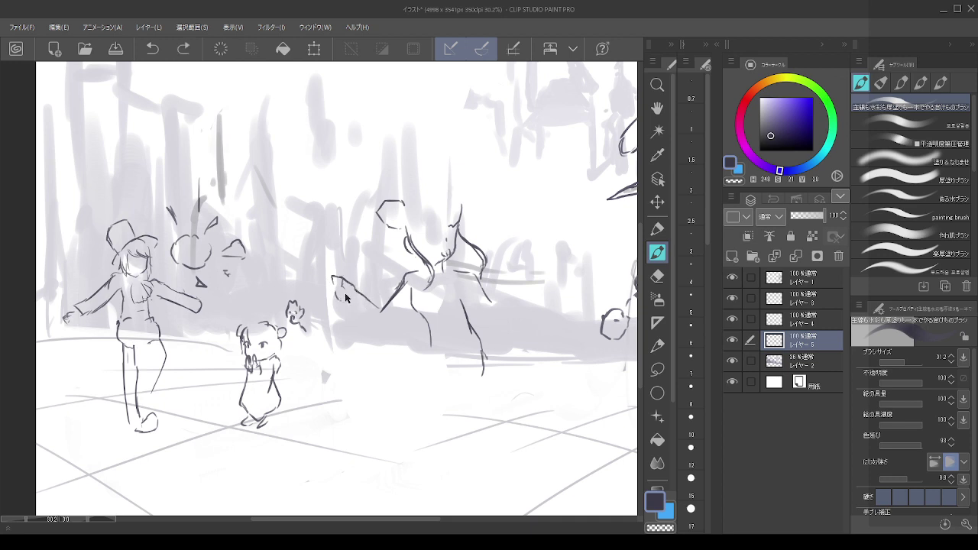
- Draw the lower edge of the outstretched forearm down to the elbow and retrace the nearby hair strand
key(ctrl+y)
mouse_move(347, 303)
mouse_down()
mouse_move(380, 319)
mouse_move(413, 298)
mouse_move(376, 317)
mouse_up()
key(ctrl+z)
key(ctrl+z)
key(ctrl+z)
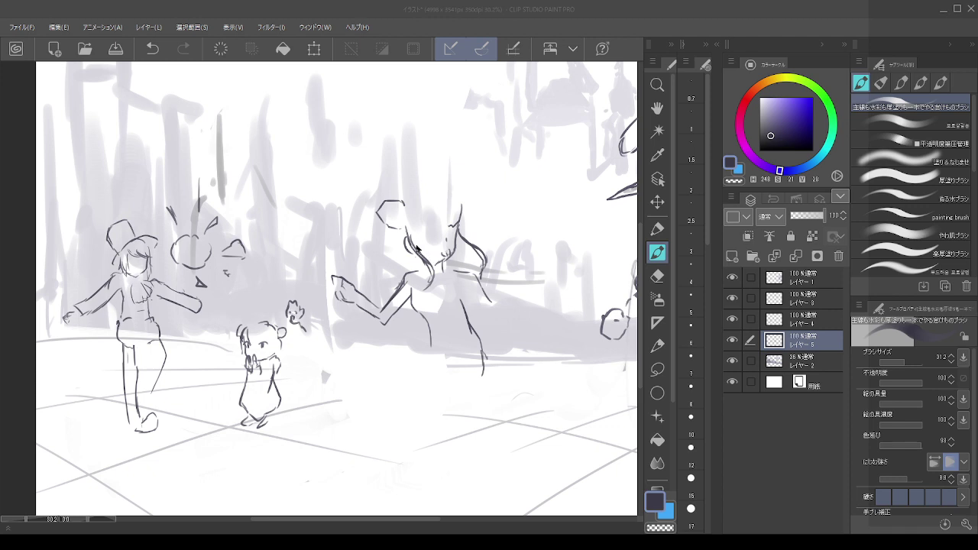
drag(405, 230, 425, 266)
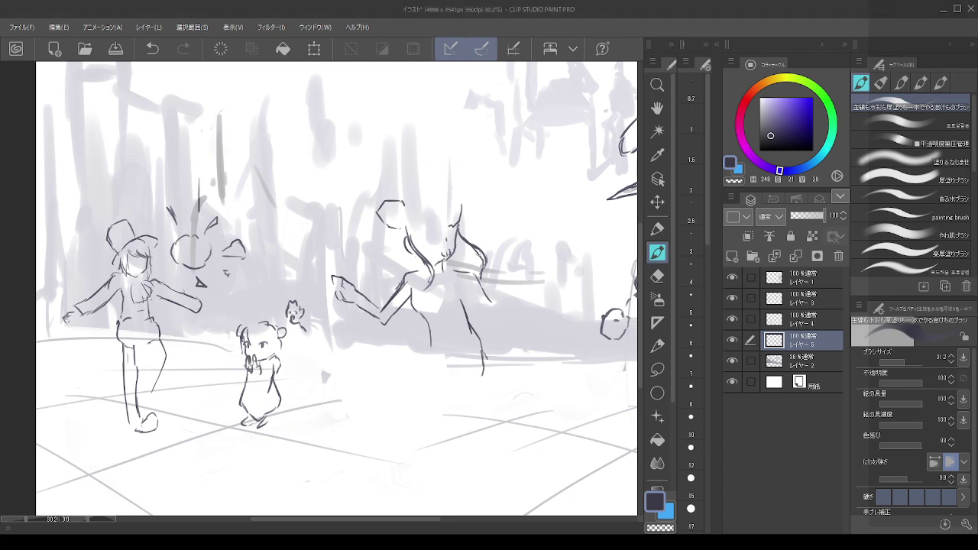
- Try shifting the middle-ground figure up and toward the top-hatted figure
key(alt)
scroll(473, 208, down, 3)
scroll(477, 212, up, 1)
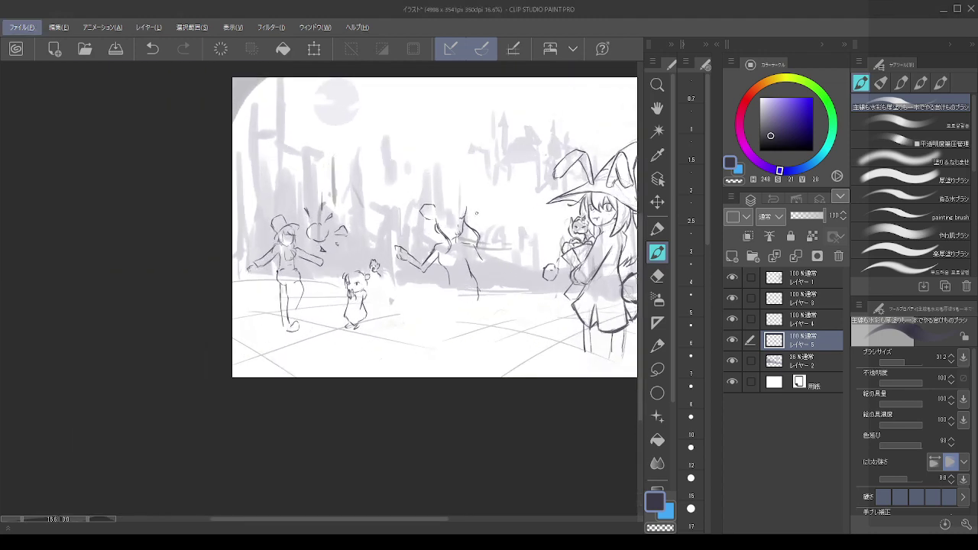
click(657, 202)
mouse_move(467, 255)
mouse_down()
mouse_move(460, 260)
mouse_move(447, 243)
mouse_move(447, 225)
mouse_move(456, 240)
mouse_up()
scroll(457, 240, down, 3)
scroll(489, 245, up, 4)
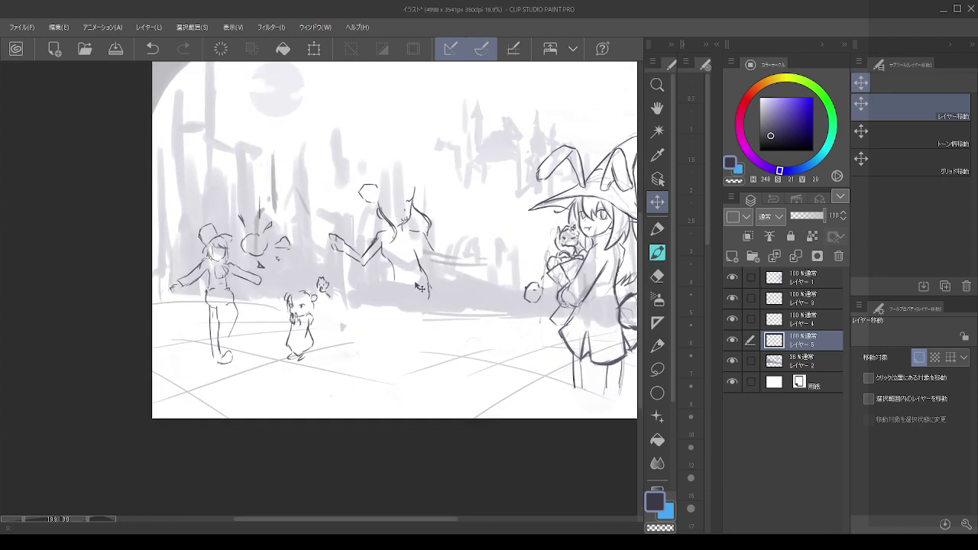
- Try to sketch leg lines below the middle-ground figure's torso, undoing each attempt
click(657, 253)
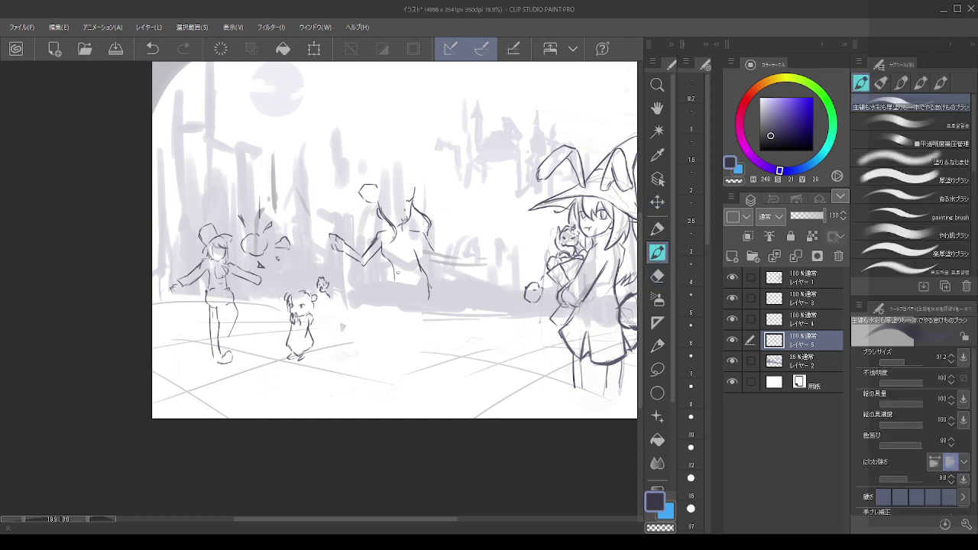
drag(393, 290, 378, 333)
key(ctrl+z)
key(ctrl+z)
mouse_move(394, 287)
mouse_down()
mouse_move(374, 301)
mouse_move(387, 301)
mouse_move(369, 333)
mouse_up()
key(ctrl+z)
key(ctrl+z)
drag(427, 309, 442, 340)
key(ctrl+z)
key(ctrl+z)
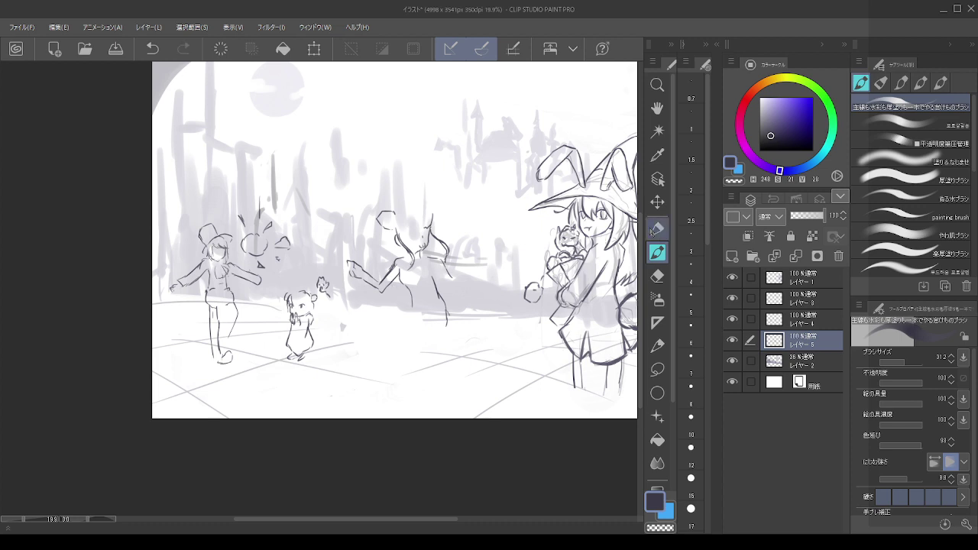
- Move the middle-ground figure up and toward the small figure, and extend its torso into a hip and long leg line
click(657, 203)
drag(432, 254, 417, 234)
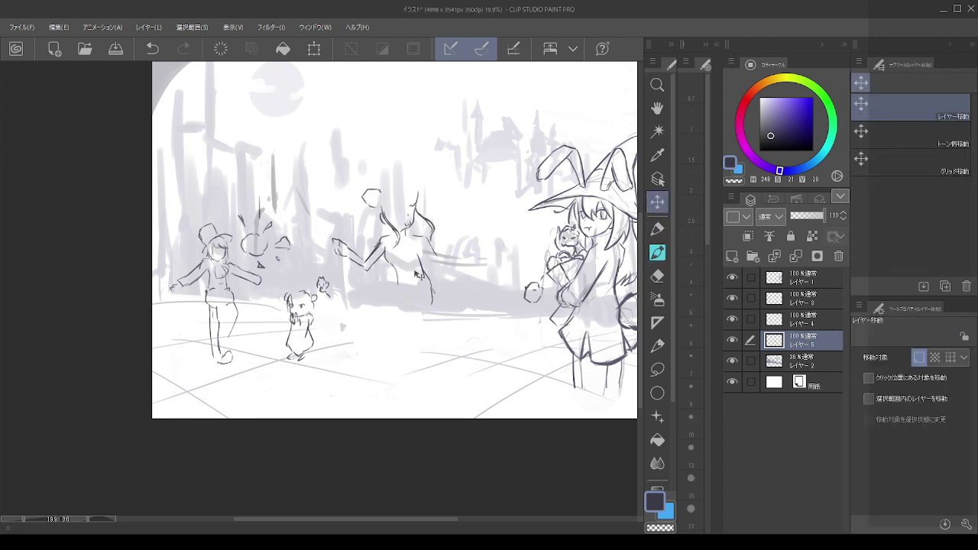
click(657, 252)
mouse_move(397, 280)
mouse_down()
mouse_move(413, 343)
mouse_move(423, 295)
mouse_move(389, 337)
mouse_move(420, 357)
mouse_move(404, 329)
mouse_move(422, 374)
mouse_move(407, 387)
mouse_move(423, 389)
mouse_up()
key(ctrl+z)
key(ctrl+z)
key(ctrl+z)
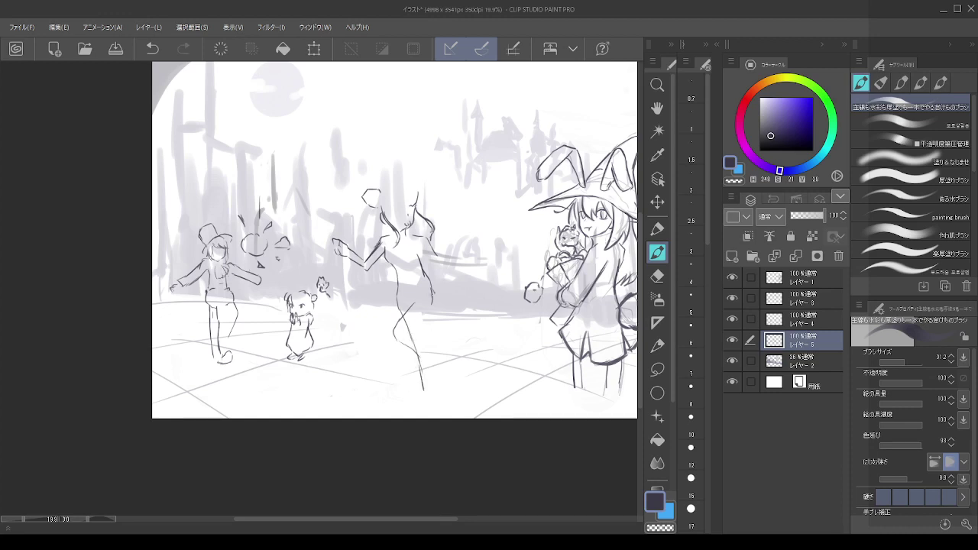
- Draw the outer hip and thigh edge facing the witch girl and erase most of the long leg line
mouse_move(425, 270)
mouse_down()
mouse_move(435, 308)
mouse_move(414, 329)
mouse_up()
click(657, 276)
mouse_move(422, 333)
mouse_down()
mouse_move(401, 340)
mouse_move(433, 368)
mouse_up()
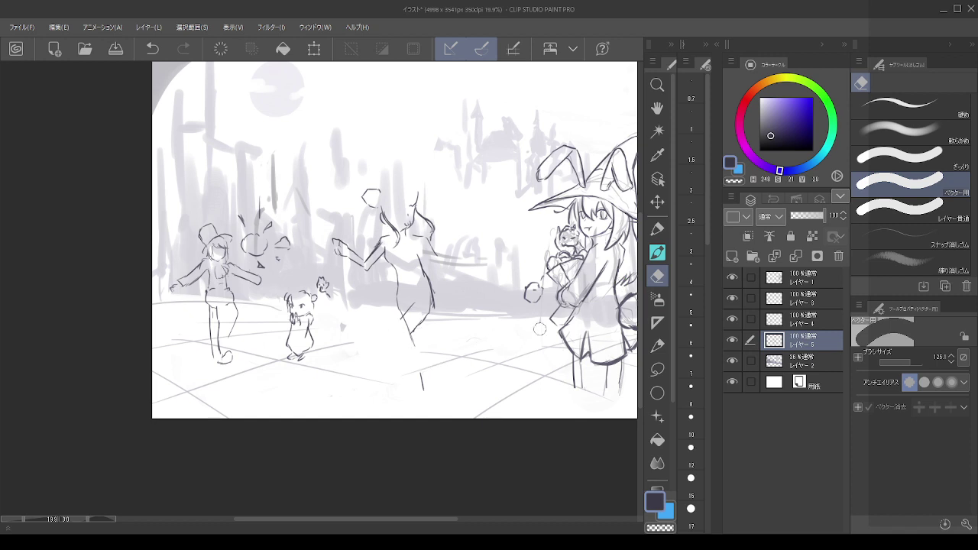
- Redraw the leg bent at the knee, with the lower leg angled toward the witch girl and ending in a foot
click(655, 253)
mouse_move(416, 303)
mouse_down()
mouse_move(395, 324)
mouse_move(406, 342)
mouse_move(398, 351)
mouse_move(420, 384)
mouse_up()
key(ctrl+z)
key(ctrl+z)
mouse_move(392, 352)
mouse_down()
mouse_move(417, 372)
mouse_move(395, 356)
mouse_move(416, 350)
mouse_move(437, 377)
mouse_up()
key(ctrl+z)
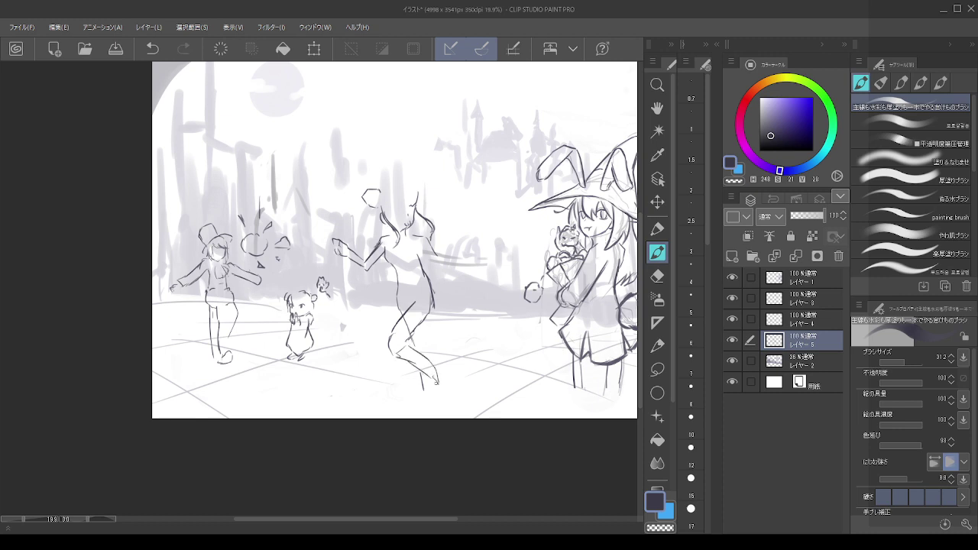
- Sketch the middle-ground figure's straight standing leg behind the bent one, ending in a small foot near the canvas edge
drag(410, 334, 429, 408)
drag(425, 326, 428, 356)
key(ctrl+z)
click(657, 276)
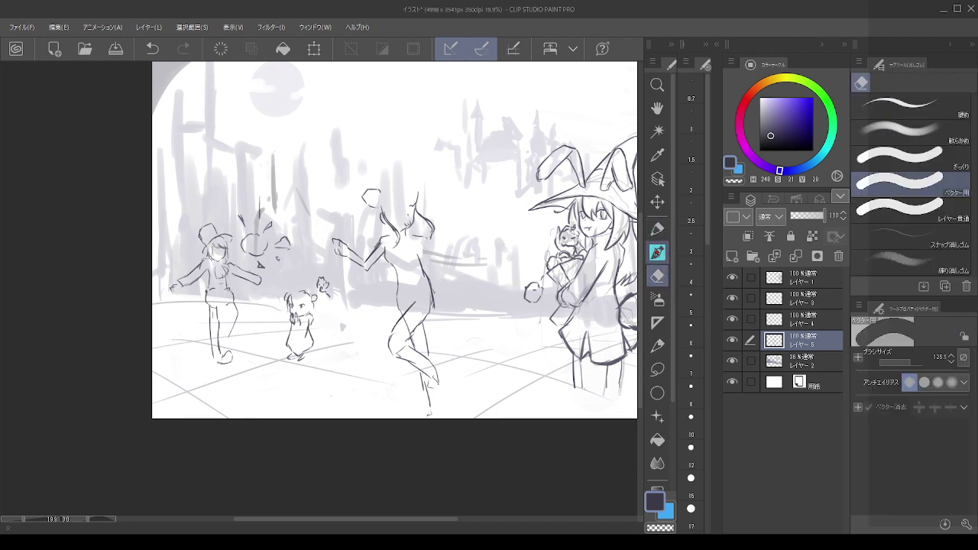
click(657, 252)
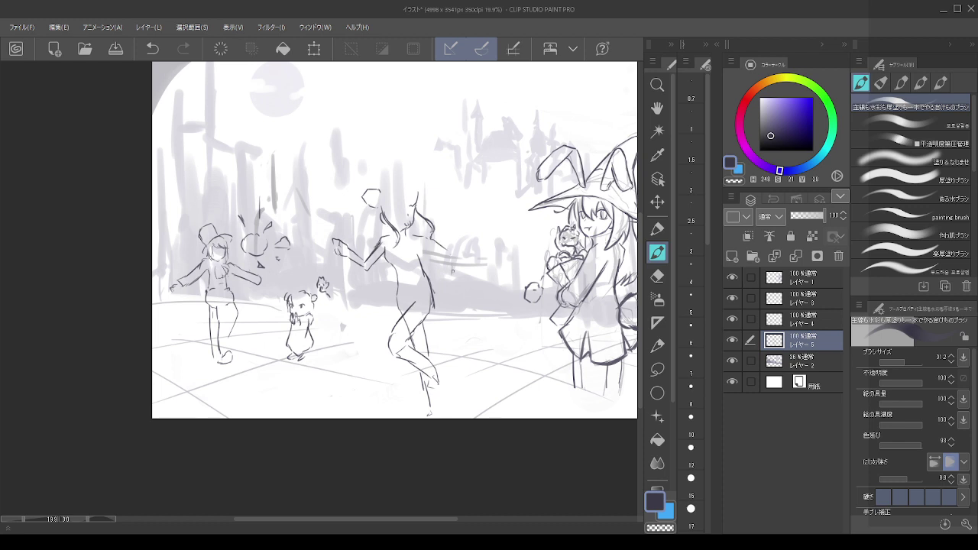
- Sketch the middle-ground figure's other arm bent at the elbow with the hand resting on the hip, undoing stray strokes
mouse_move(438, 243)
mouse_down()
mouse_move(450, 277)
mouse_move(440, 250)
mouse_move(453, 274)
mouse_move(419, 254)
mouse_move(426, 247)
mouse_move(435, 258)
mouse_move(433, 283)
mouse_up()
key(ctrl+z)
key(ctrl+z)
key(ctrl+z)
key(ctrl+z)
key(ctrl+z)
key(ctrl+z)
key(ctrl+z)
mouse_move(447, 244)
mouse_down()
mouse_move(463, 259)
mouse_move(459, 279)
mouse_move(460, 263)
mouse_up()
key(ctrl+z)
key(ctrl+z)
key(ctrl+z)
drag(459, 265, 450, 285)
key(ctrl+z)
key(ctrl+z)
drag(451, 283, 444, 289)
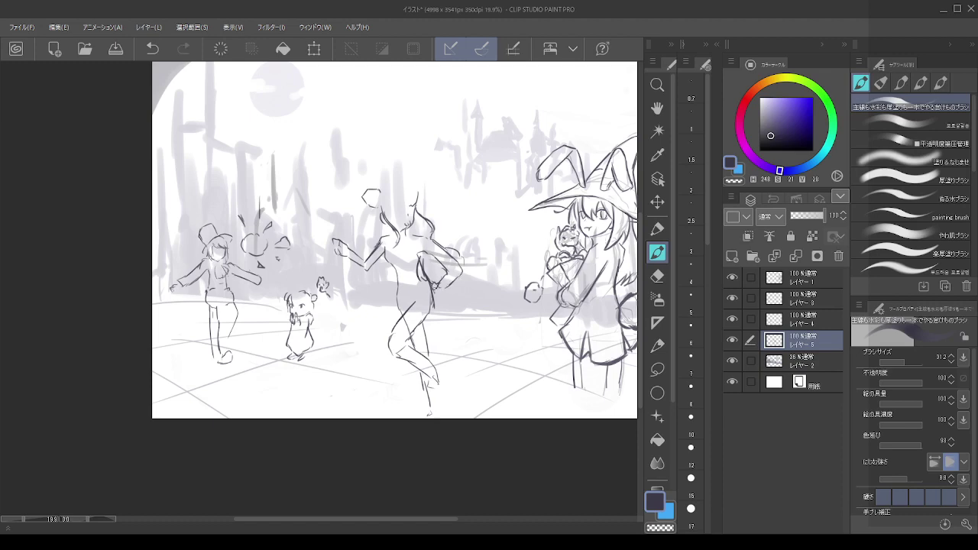
- Reorder レイヤー 5 above レイヤー 3 and shift the middle-ground figure toward the small figures
scroll(497, 210, down, 7)
scroll(483, 193, up, 3)
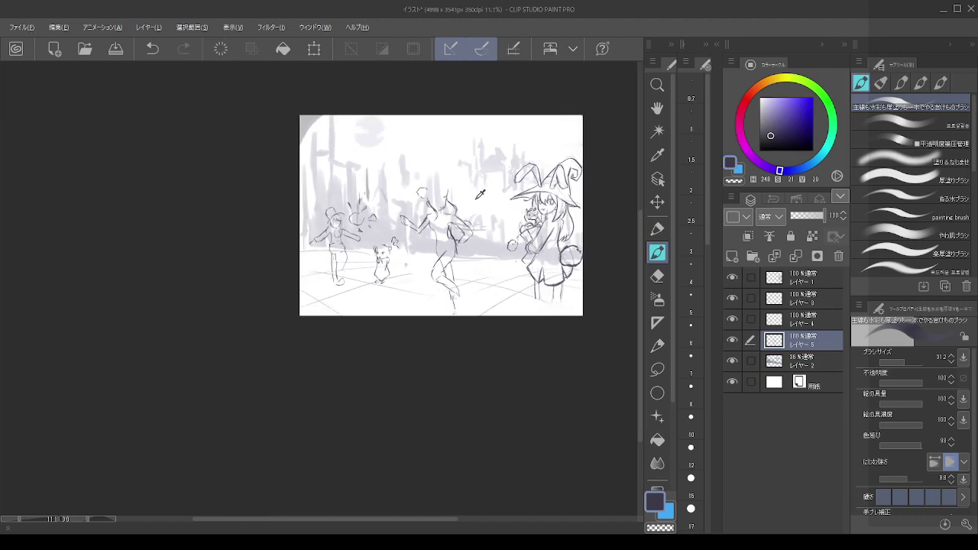
scroll(487, 196, up, 6)
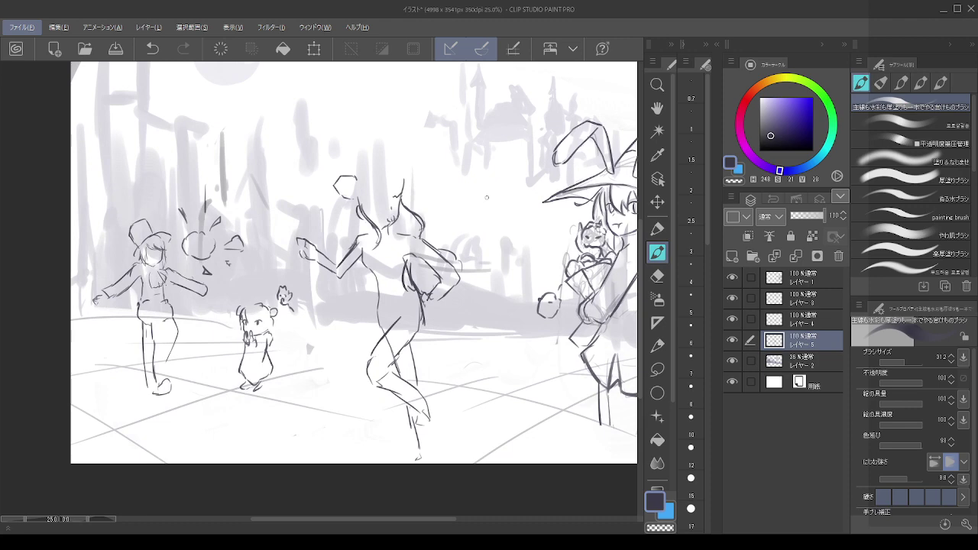
scroll(485, 203, down, 5)
scroll(477, 216, up, 2)
scroll(475, 218, down, 3)
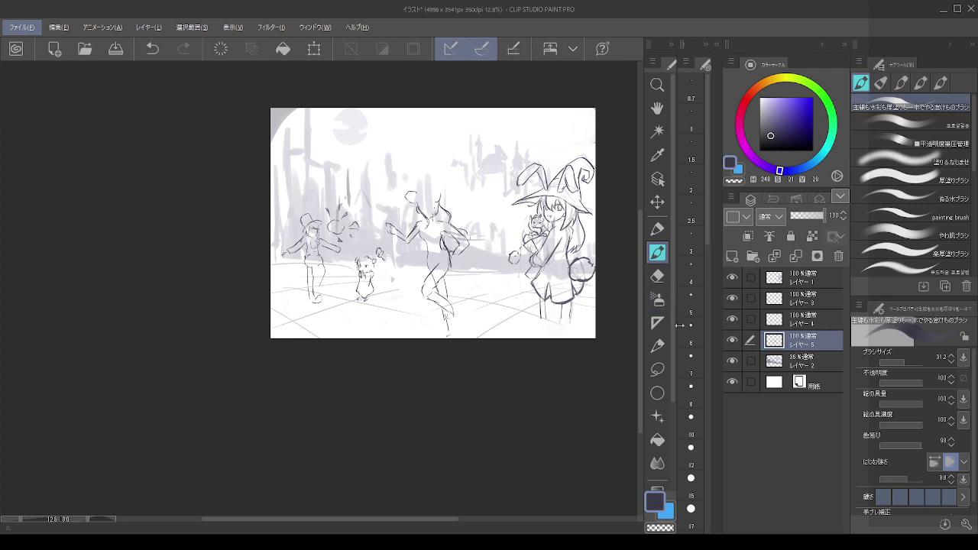
click(787, 321)
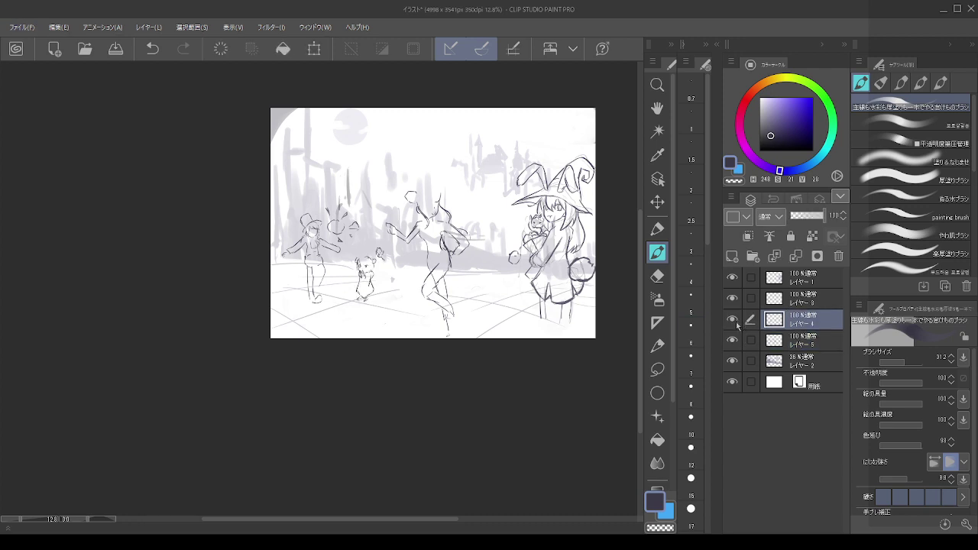
click(734, 320)
click(733, 320)
drag(793, 343, 802, 295)
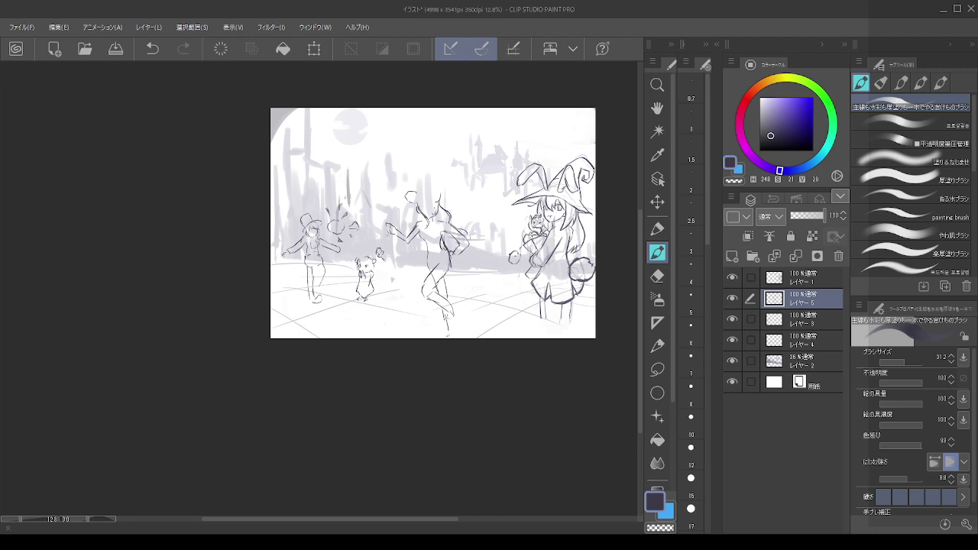
click(657, 201)
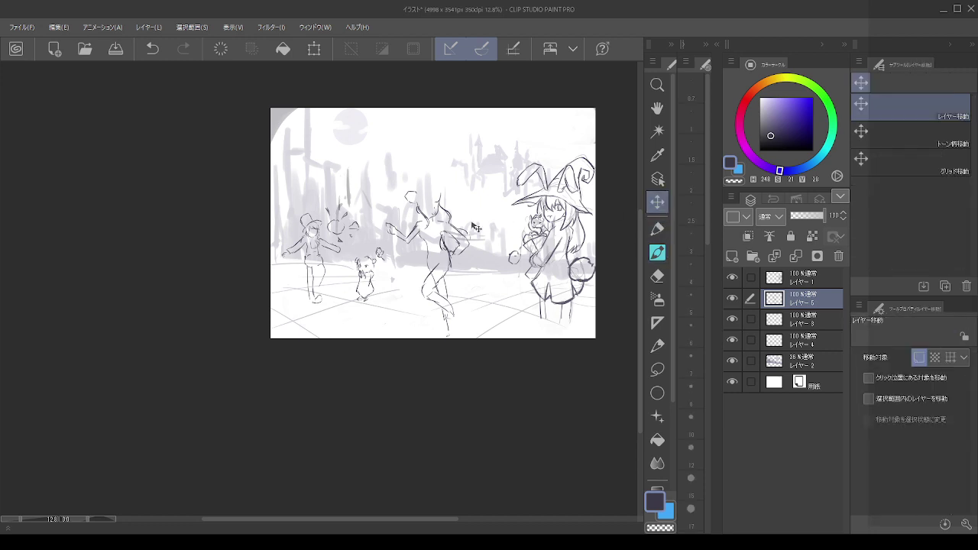
drag(450, 237, 421, 233)
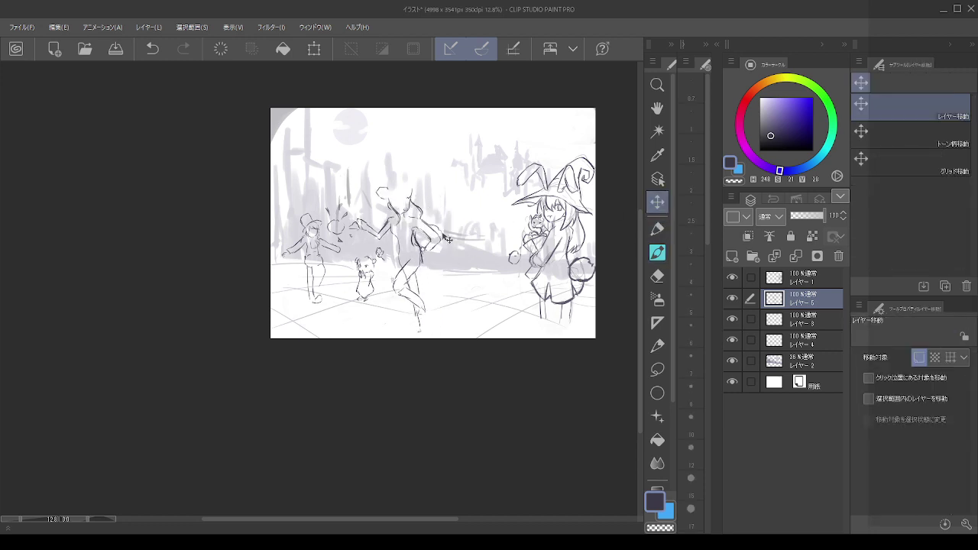
- Scale the two small figures on レイヤー 3 and レイヤー 4 together to about 93% and shift them toward the canvas edge
click(790, 321)
ctrl+click(794, 344)
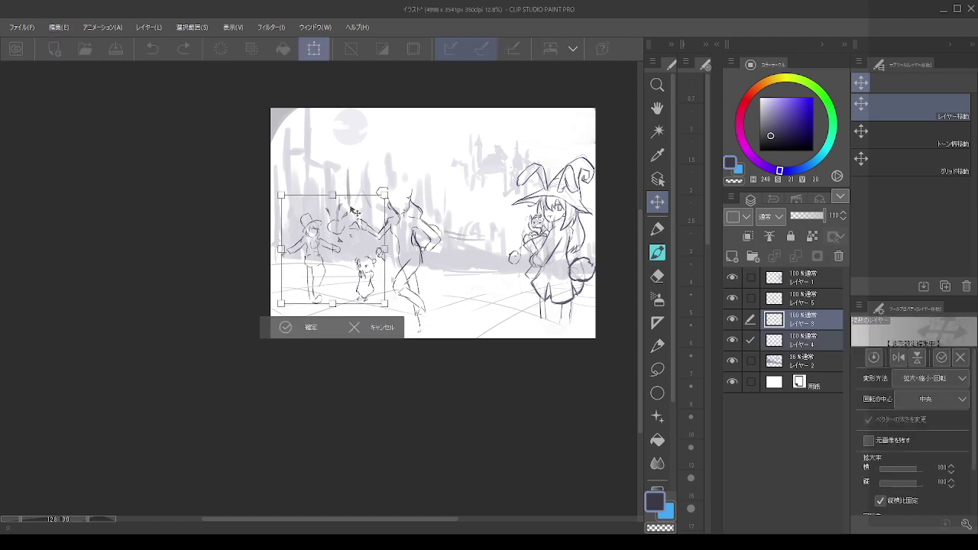
drag(319, 256, 318, 256)
drag(324, 209, 324, 205)
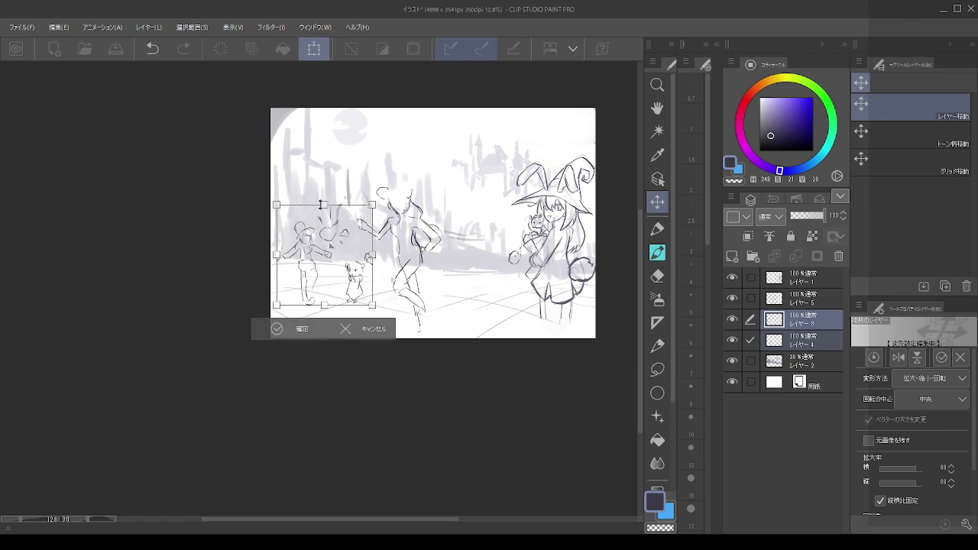
drag(319, 244, 316, 244)
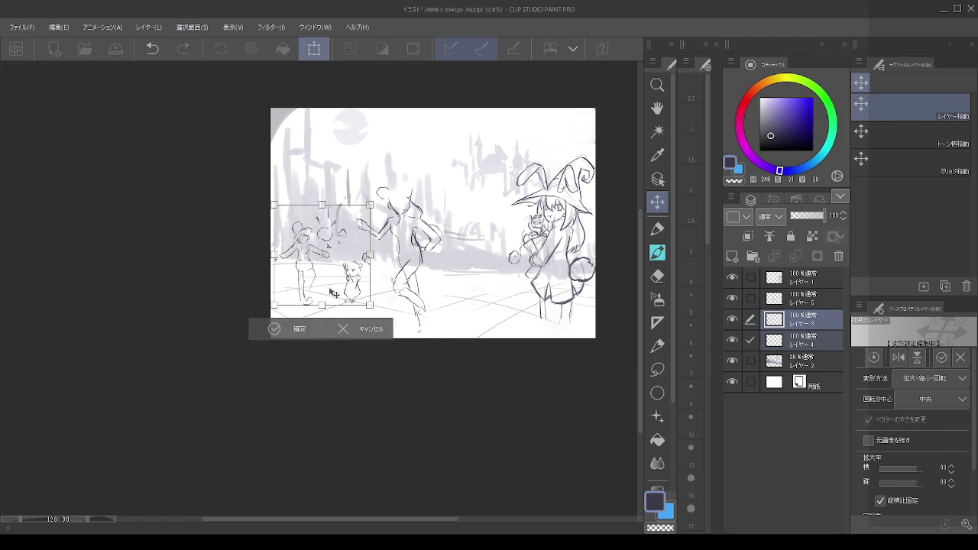
click(275, 327)
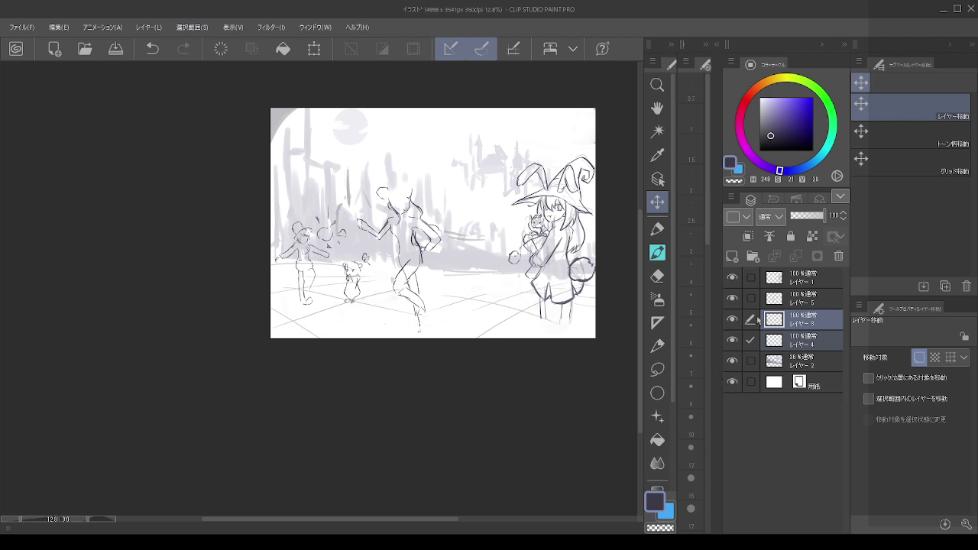
- Lower the witch girl on レイヤー 1, then enlarge her proportionally and shift her slightly toward the middle-ground figure
click(774, 278)
mouse_move(572, 248)
mouse_down()
mouse_move(578, 267)
mouse_move(576, 244)
mouse_move(556, 301)
mouse_up()
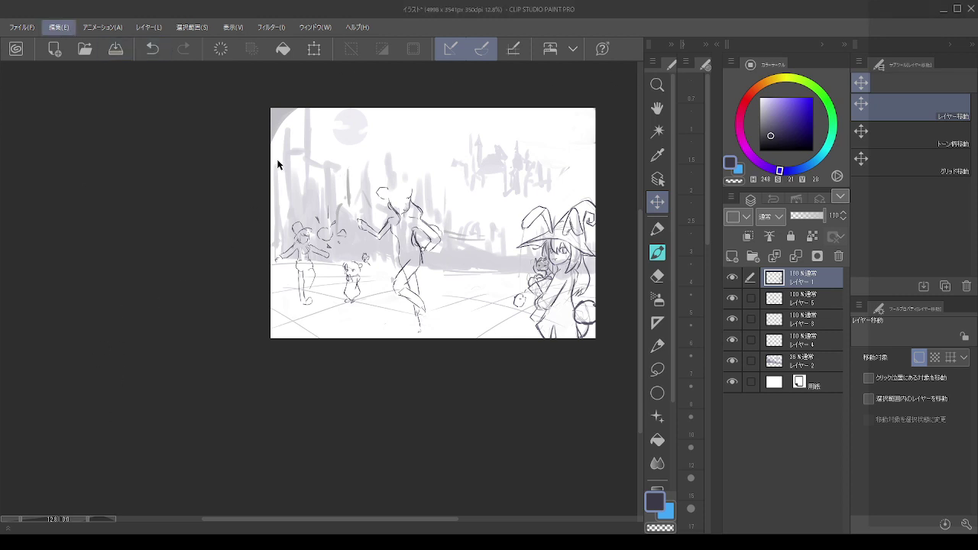
key(ctrl+t)
drag(533, 192, 533, 165)
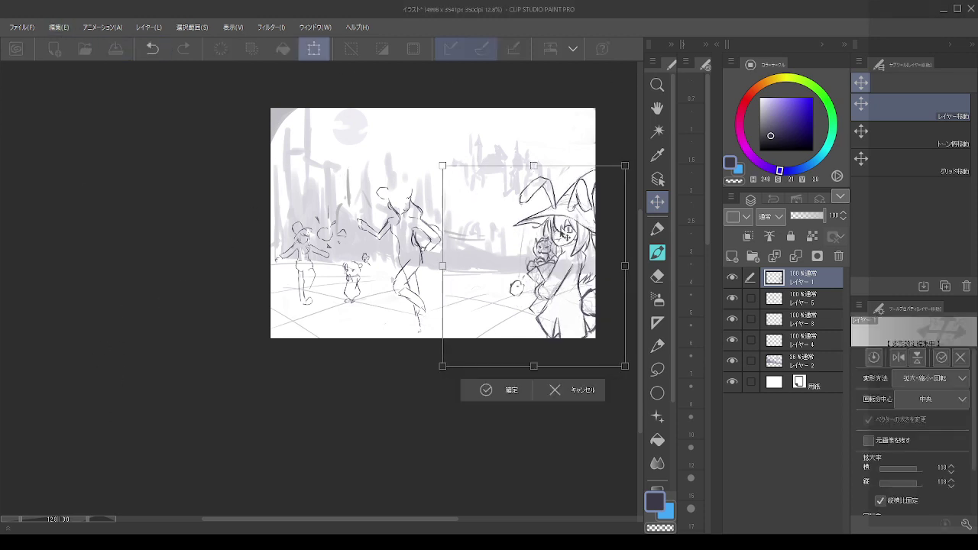
drag(566, 235, 552, 236)
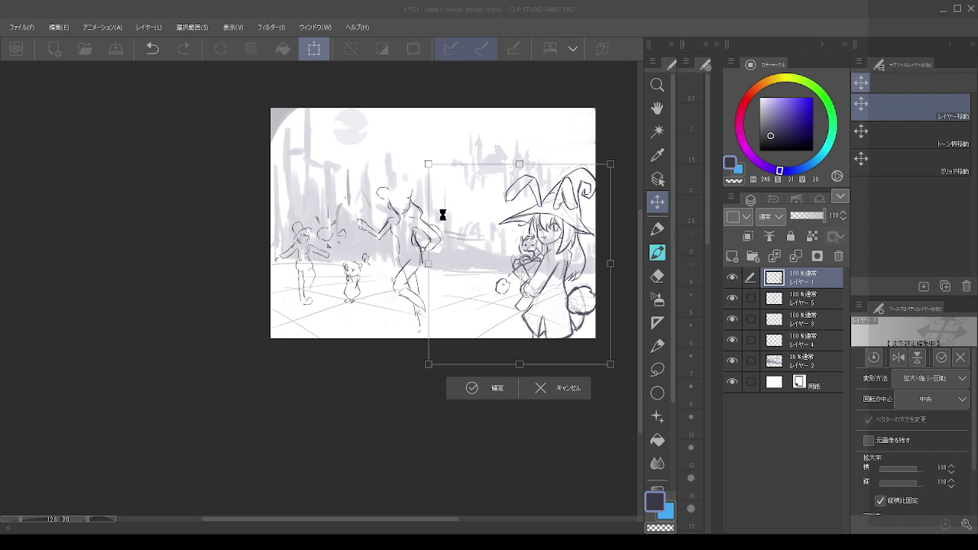
key(Return)
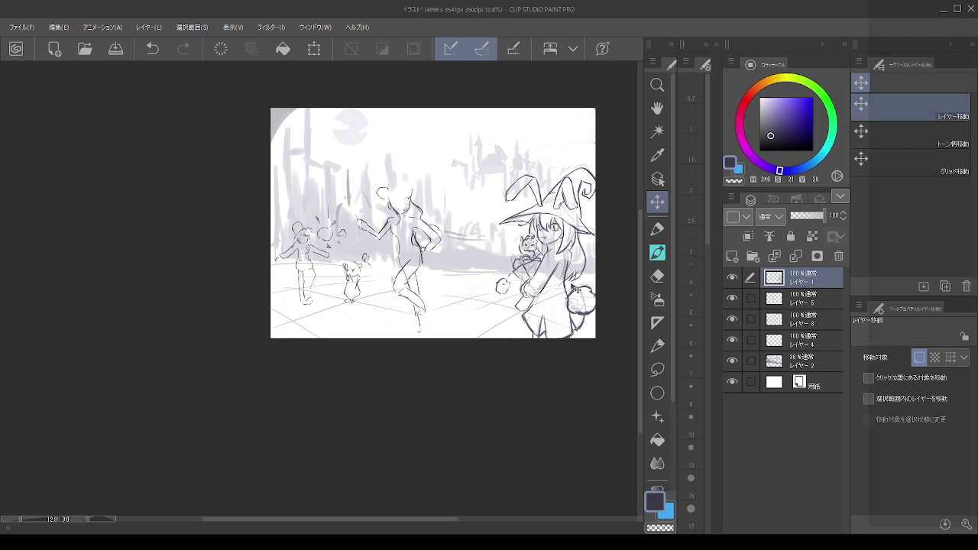
- Redraw the short face line near the middle-ground figure's chin on レイヤー 5
scroll(617, 255, up, 2)
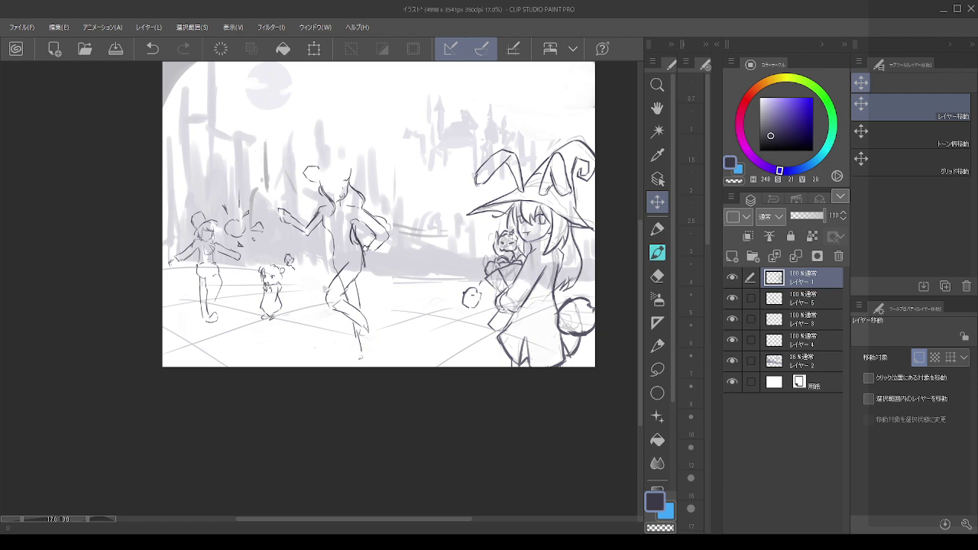
scroll(259, 170, up, 3)
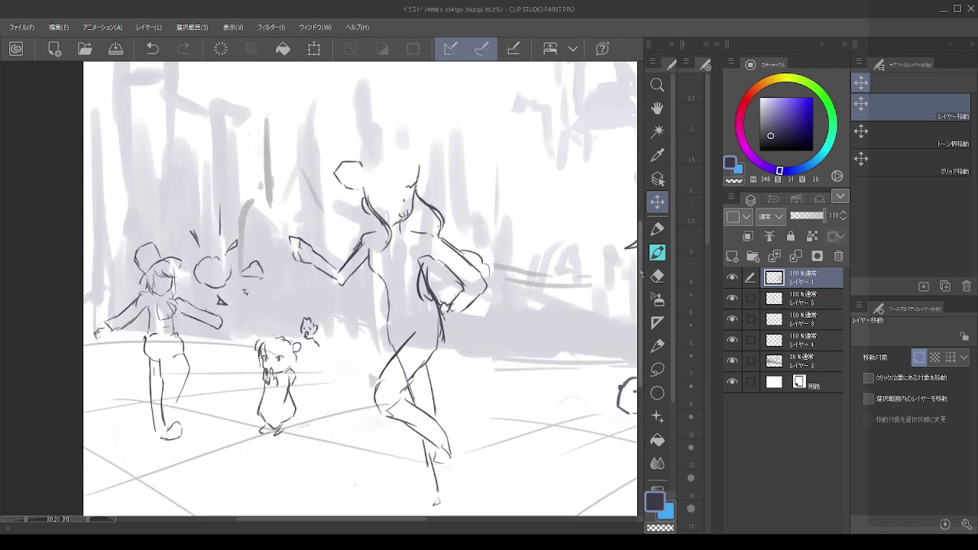
click(657, 275)
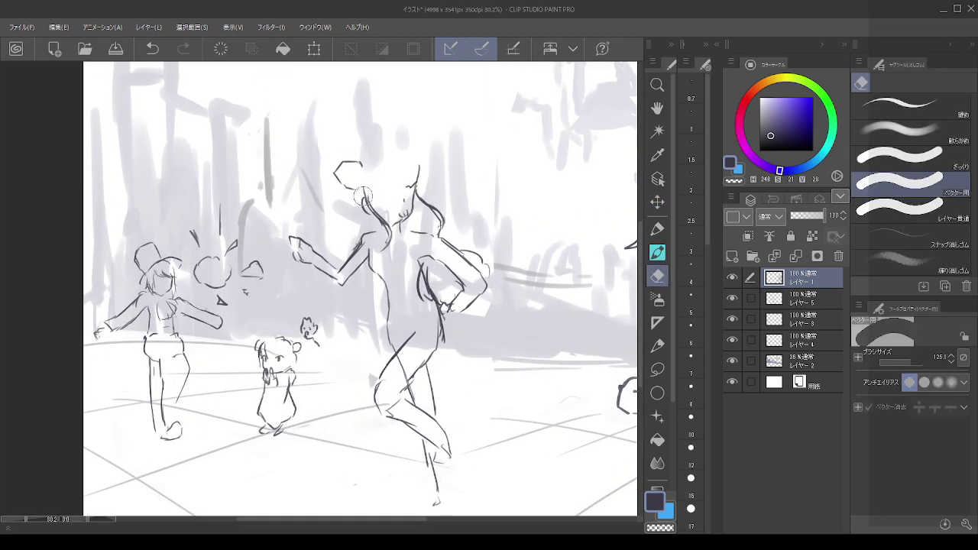
drag(383, 189, 378, 177)
click(793, 298)
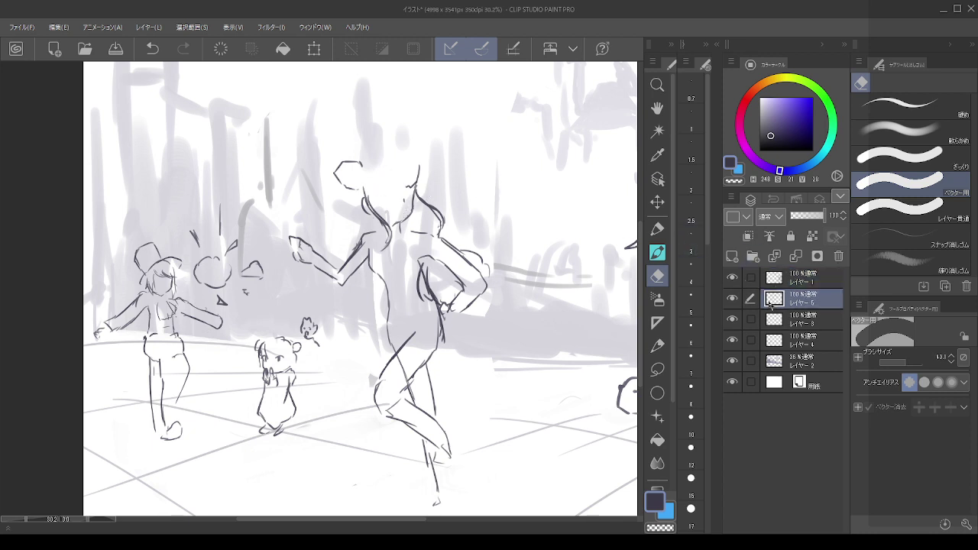
click(656, 252)
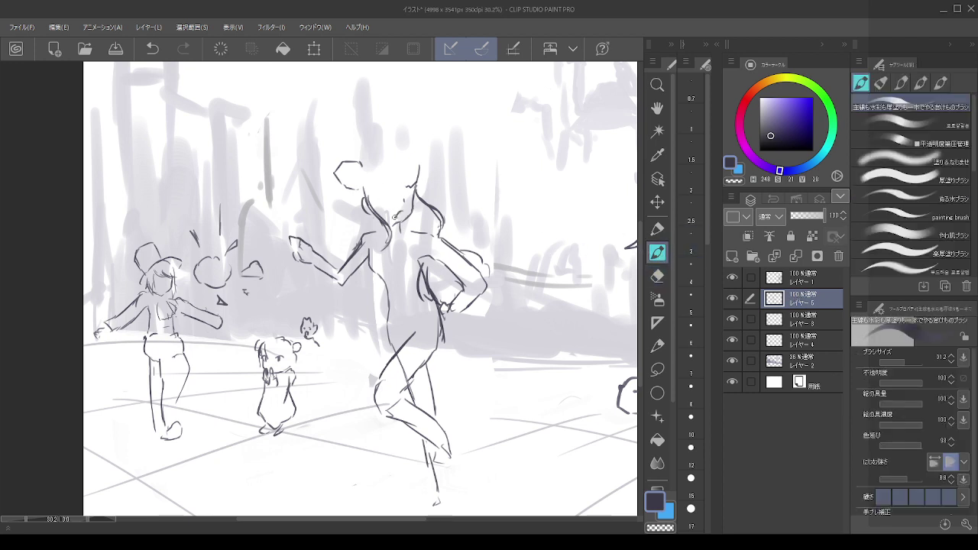
key(ctrl+z)
drag(397, 216, 406, 211)
key(ctrl+z)
key(ctrl+y)
key(ctrl+z)
drag(396, 217, 406, 216)
key(alt)
scroll(398, 218, down, 3)
scroll(419, 181, down, 3)
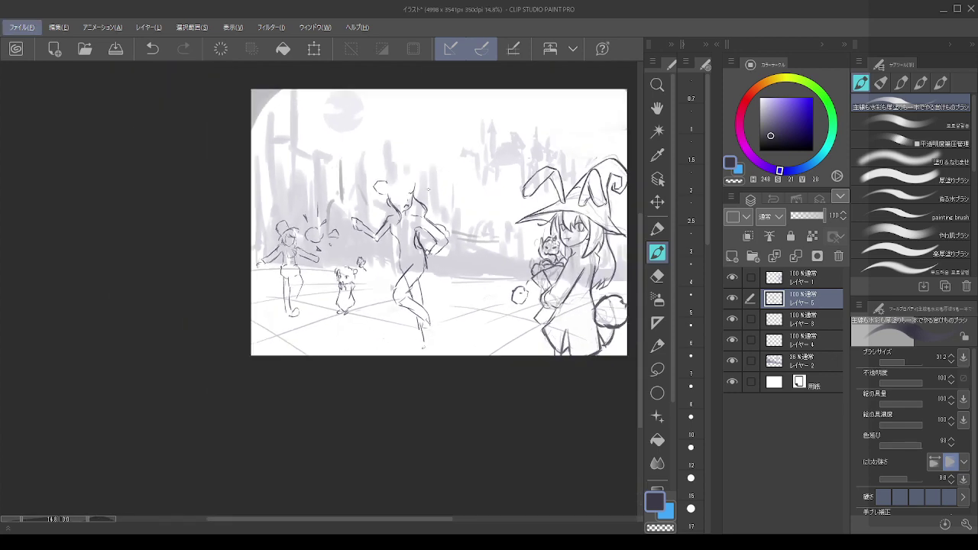
- Scale the middle-ground figure on レイヤー 5 proportionally to 90% and nudge its position
scroll(526, 182, up, 3)
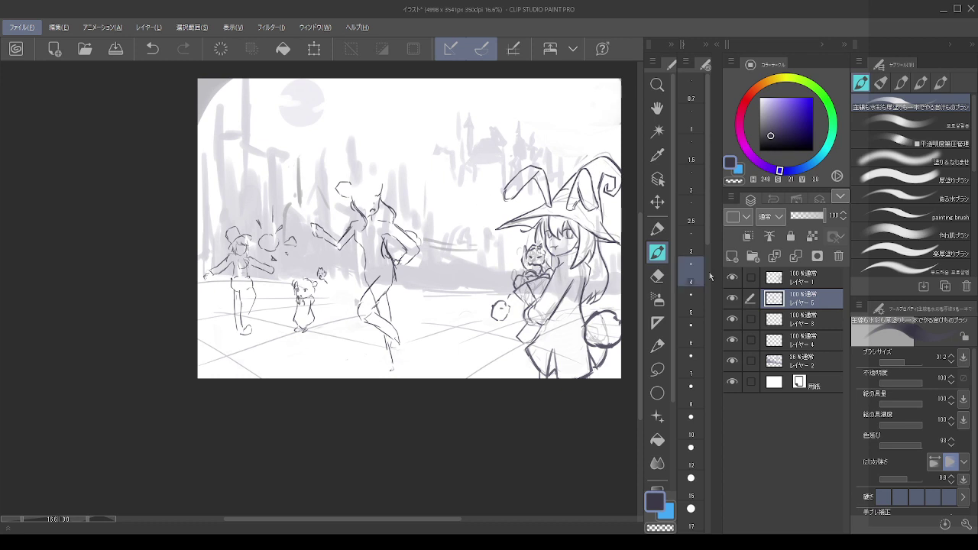
click(59, 28)
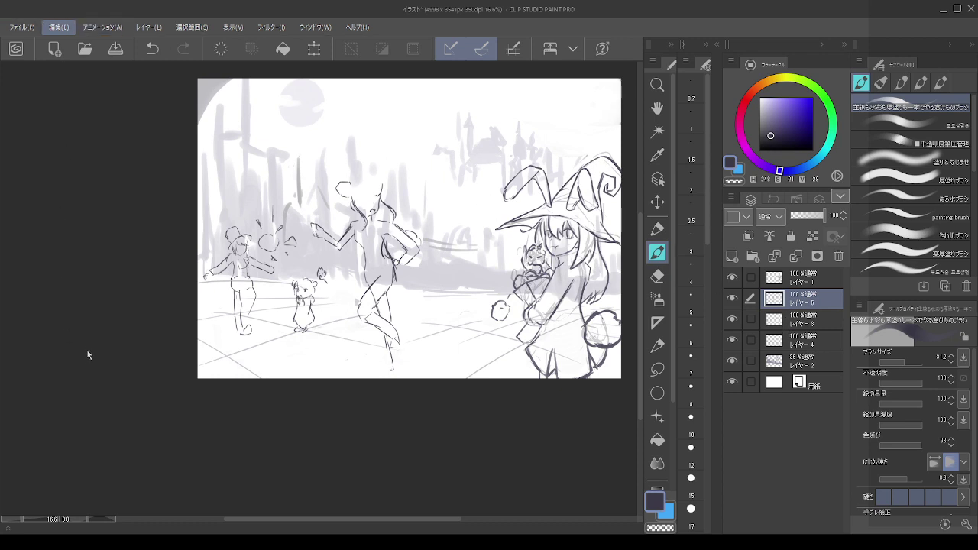
key(Escape)
key(ctrl+t)
drag(366, 180, 366, 212)
drag(376, 254, 378, 246)
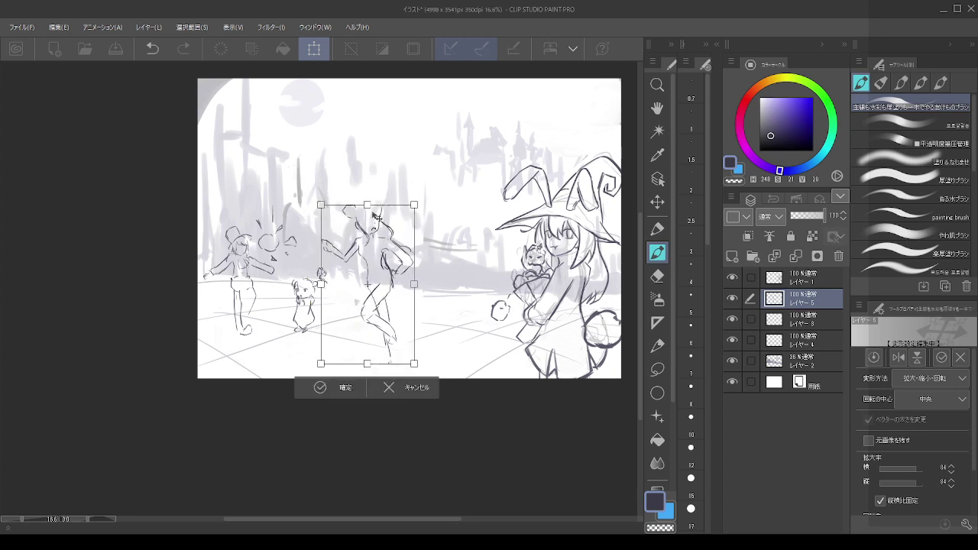
drag(367, 205, 367, 193)
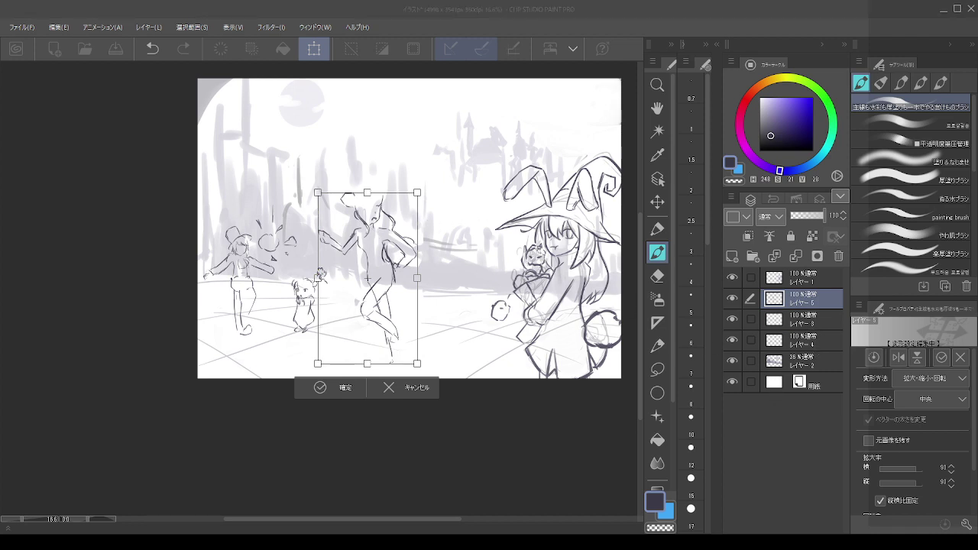
key(Return)
- Scale the two small figures on レイヤー 3 and レイヤー 4 together to 102%
click(799, 324)
ctrl+click(798, 337)
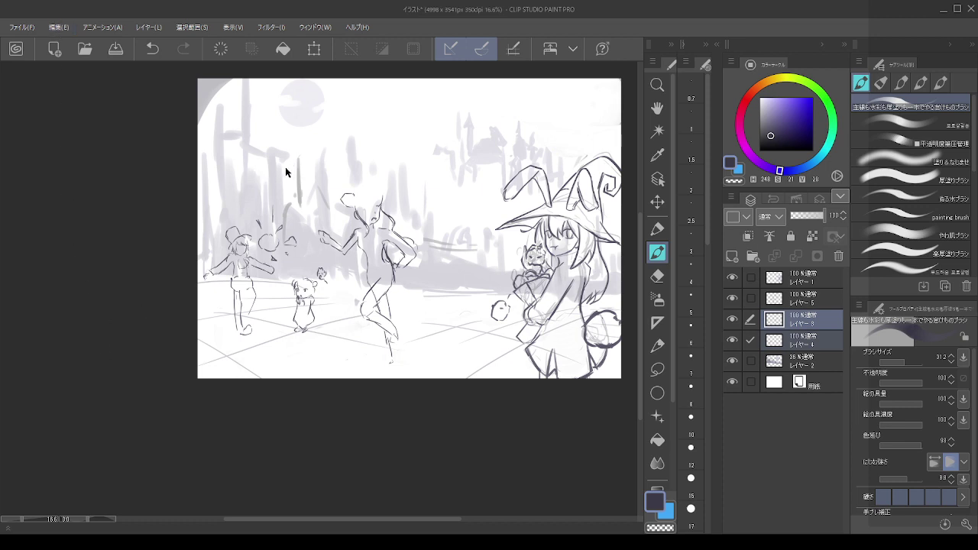
key(ctrl+t)
mouse_move(265, 212)
mouse_down()
mouse_move(262, 229)
mouse_move(262, 199)
mouse_up()
click(214, 355)
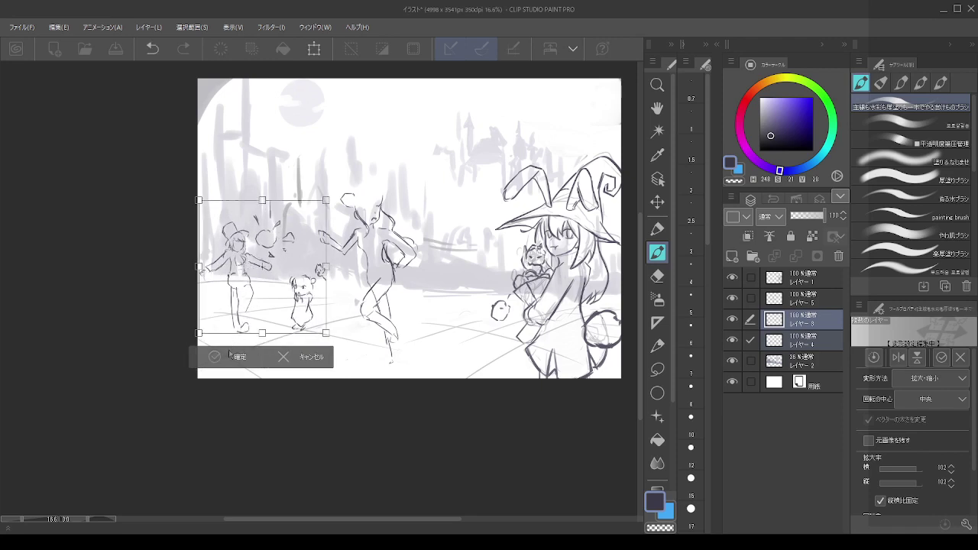
- Add a new layer above レイヤー 3 and sketch a boxy head with a brimmed hat and an ear over the distant castle
click(802, 325)
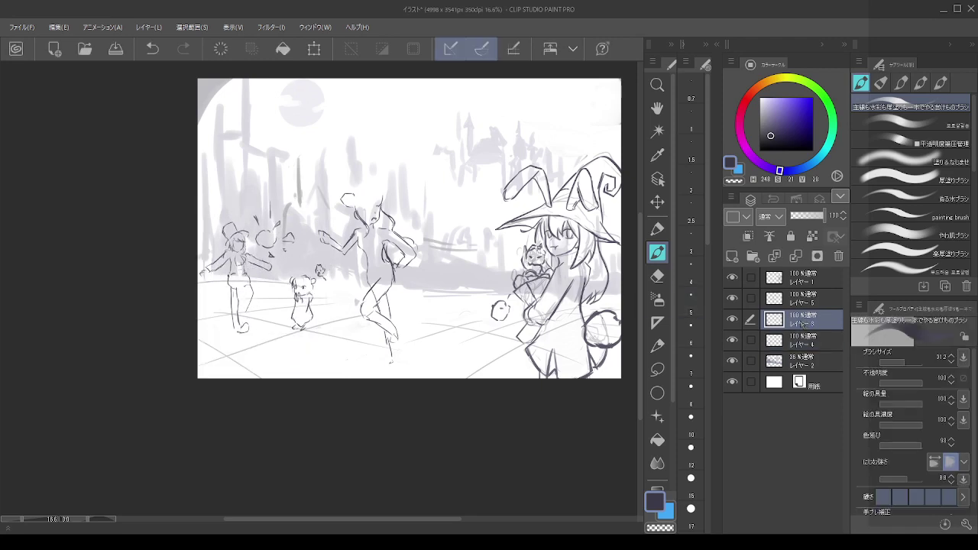
click(732, 256)
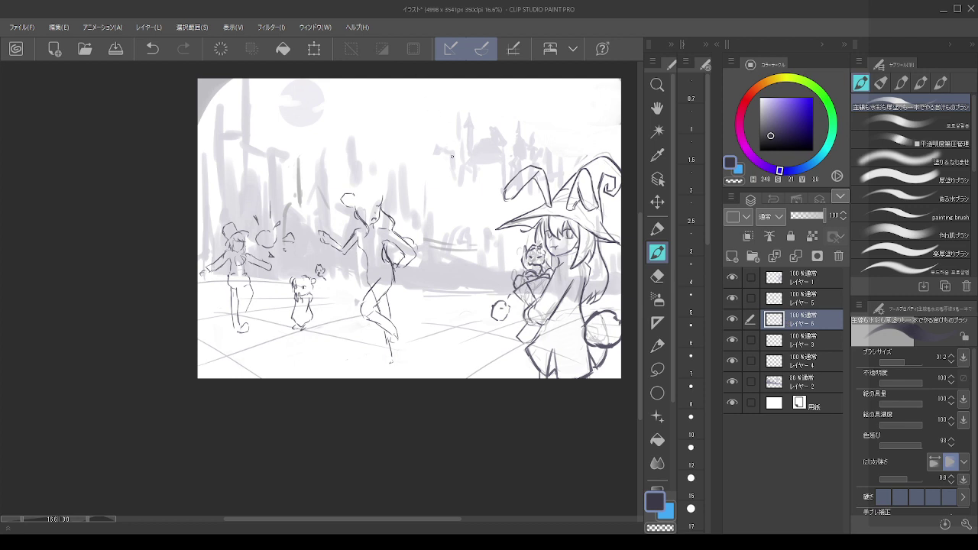
mouse_move(458, 138)
mouse_down()
mouse_move(477, 131)
mouse_move(469, 138)
mouse_move(495, 149)
mouse_move(478, 145)
mouse_move(497, 149)
mouse_move(460, 158)
mouse_move(473, 172)
mouse_move(483, 150)
mouse_move(468, 178)
mouse_up()
key(ctrl+z)
key(ctrl+z)
key(ctrl+z)
key(ctrl+z)
key(ctrl+z)
drag(487, 146, 489, 158)
key(ctrl+z)
key(ctrl+z)
mouse_move(480, 125)
mouse_down()
mouse_move(469, 172)
mouse_move(476, 132)
mouse_move(449, 135)
mouse_move(502, 149)
mouse_up()
key(ctrl+z)
key(ctrl+z)
key(ctrl+z)
key(ctrl+z)
key(ctrl+z)
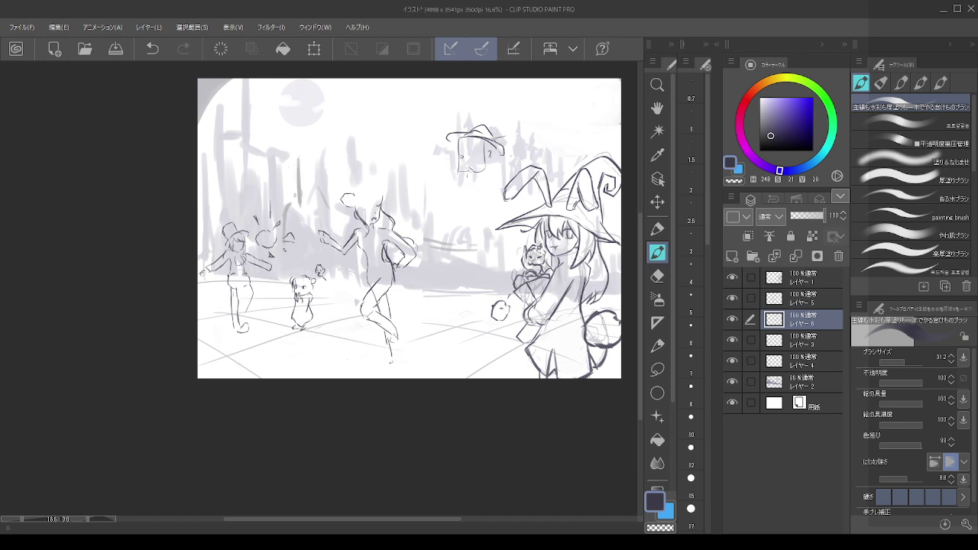
- Sketch the hat-wearing figure's neck, shoulder and long body edge running down beside the witch girl
drag(470, 174, 467, 187)
key(ctrl+z)
key(ctrl+z)
mouse_move(471, 164)
mouse_down()
mouse_move(473, 174)
mouse_move(485, 167)
mouse_move(474, 176)
mouse_move(506, 187)
mouse_move(456, 190)
mouse_move(481, 229)
mouse_move(483, 302)
mouse_up()
key(ctrl+z)
key(ctrl+z)
key(ctrl+z)
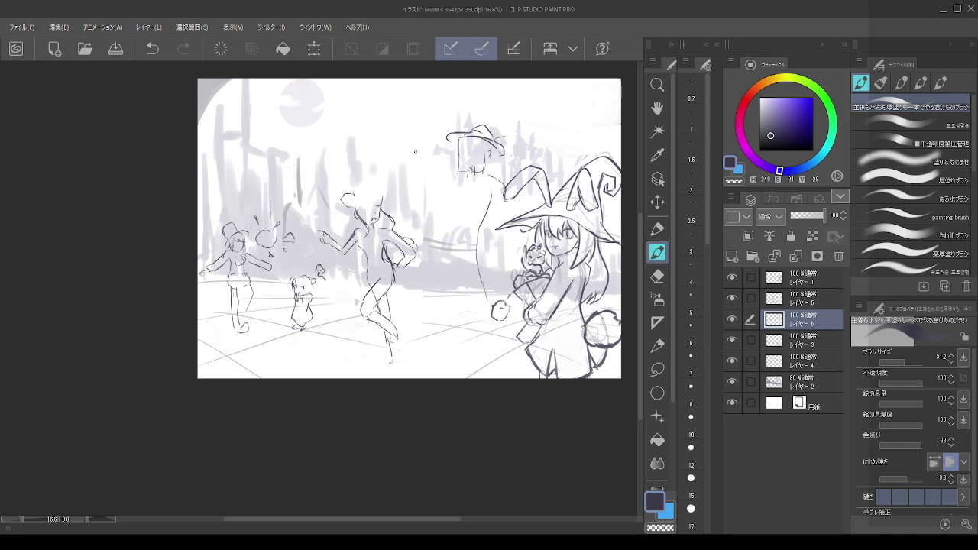
key(alt)
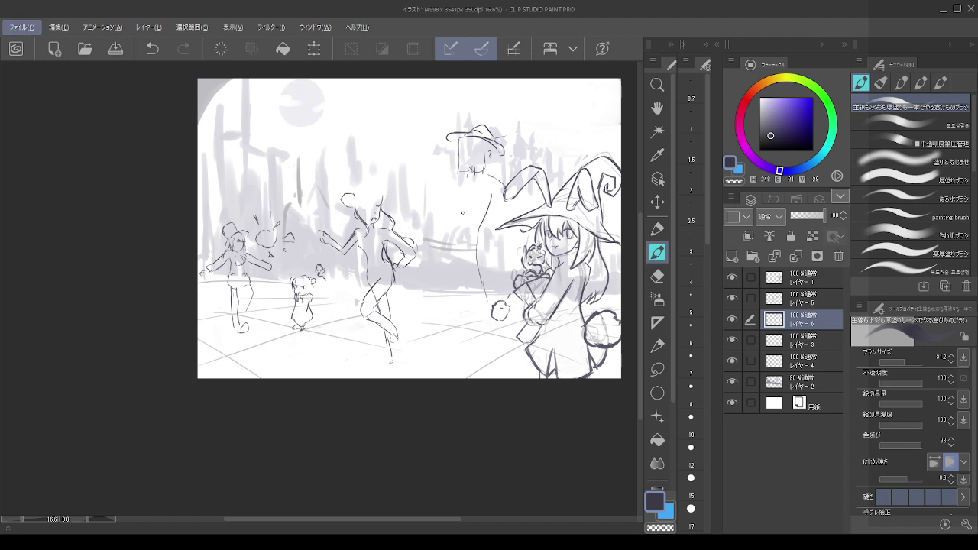
- Move the hat-wearing figure on レイヤー 6 up and away from the witch girl, clear of the distant castle
click(657, 201)
mouse_move(486, 166)
mouse_down()
mouse_move(474, 131)
mouse_move(460, 130)
mouse_up()
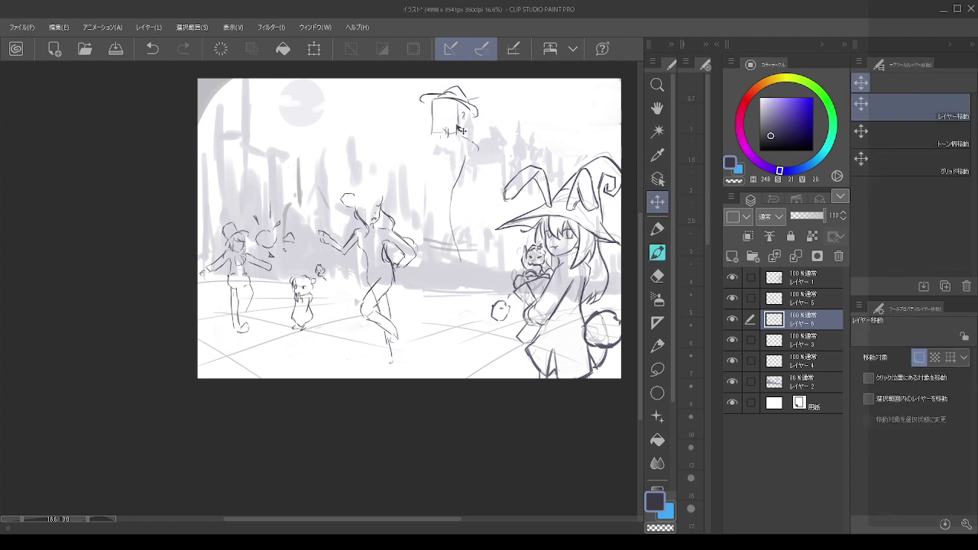
- Sketch the hat-wearing figure's other long body edge and its flared lower end with a wide rounded base
scroll(446, 214, up, 2)
click(656, 252)
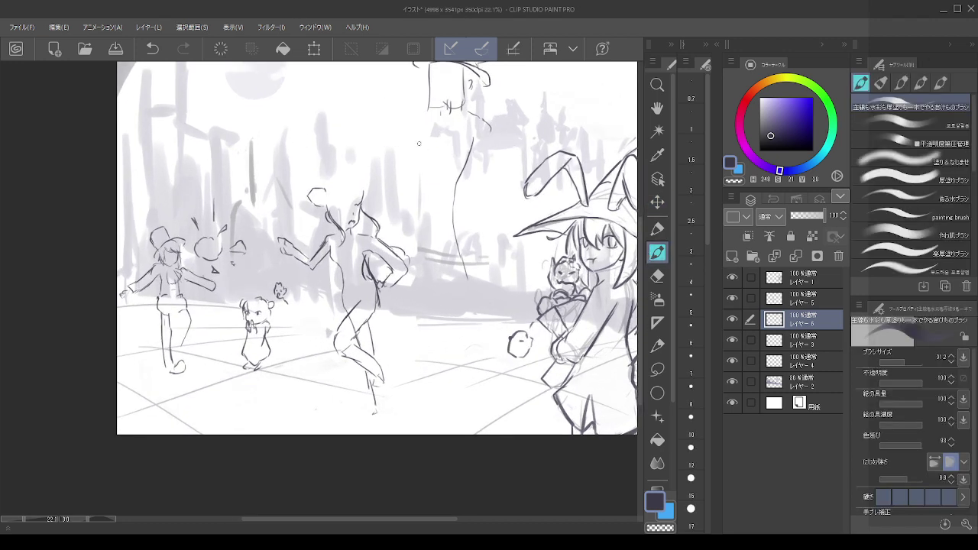
drag(424, 146, 425, 188)
key(ctrl+z)
mouse_move(425, 144)
mouse_down()
mouse_move(421, 251)
mouse_move(400, 321)
mouse_move(421, 351)
mouse_up()
key(ctrl+z)
mouse_move(426, 205)
mouse_down()
mouse_move(427, 253)
mouse_move(409, 322)
mouse_move(415, 348)
mouse_up()
mouse_move(469, 279)
mouse_down()
mouse_move(486, 335)
mouse_move(473, 344)
mouse_up()
key(ctrl+z)
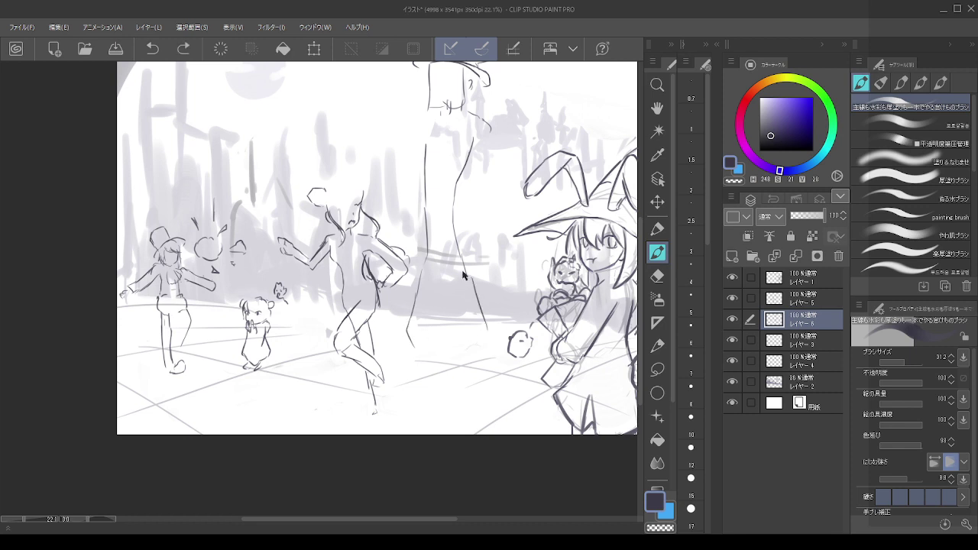
mouse_move(464, 269)
mouse_down()
mouse_move(472, 325)
mouse_move(484, 336)
mouse_move(480, 356)
mouse_up()
mouse_move(404, 327)
mouse_down()
mouse_move(412, 350)
mouse_move(439, 358)
mouse_move(478, 345)
mouse_up()
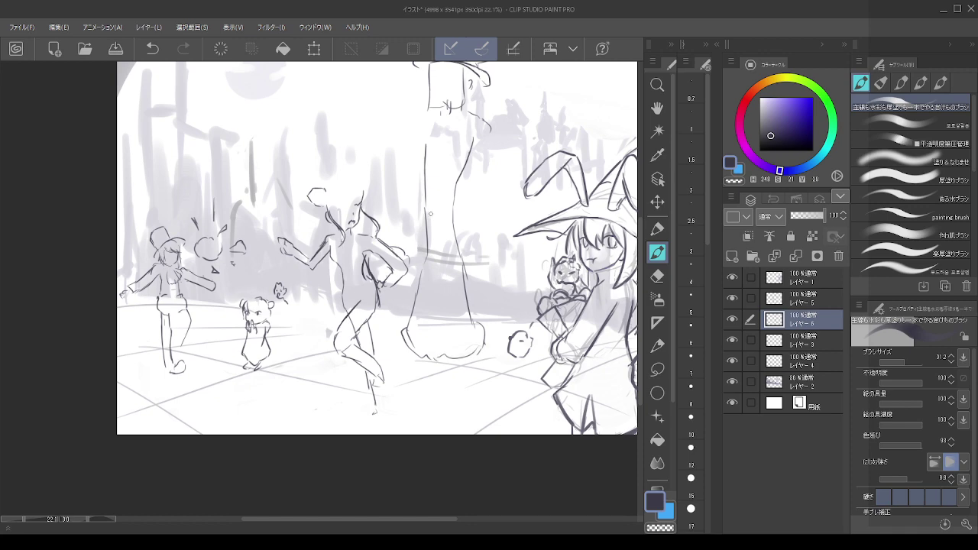
- Try to move the figures on レイヤー 6 and レイヤー 3 together, and undo the move
scroll(427, 183, down, 3)
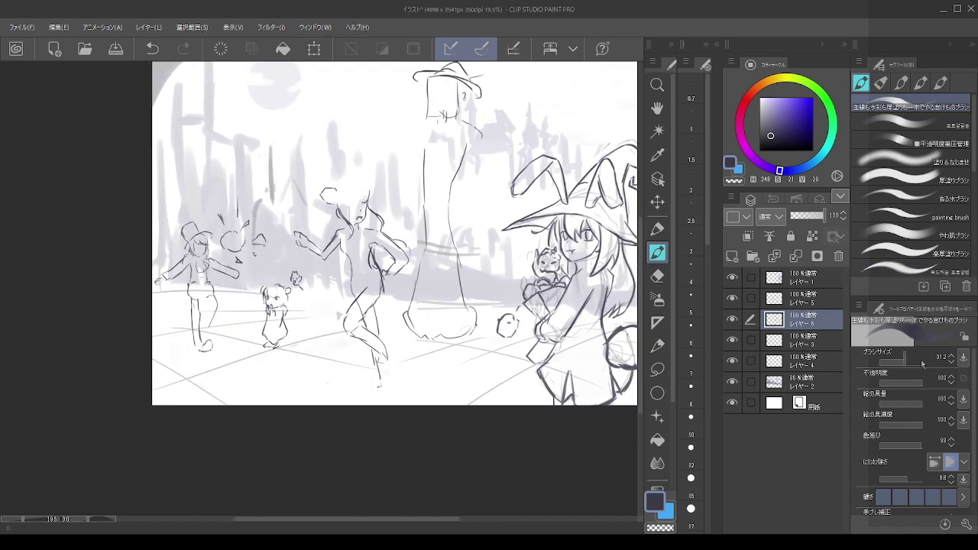
scroll(474, 286, down, 2)
scroll(432, 273, up, 2)
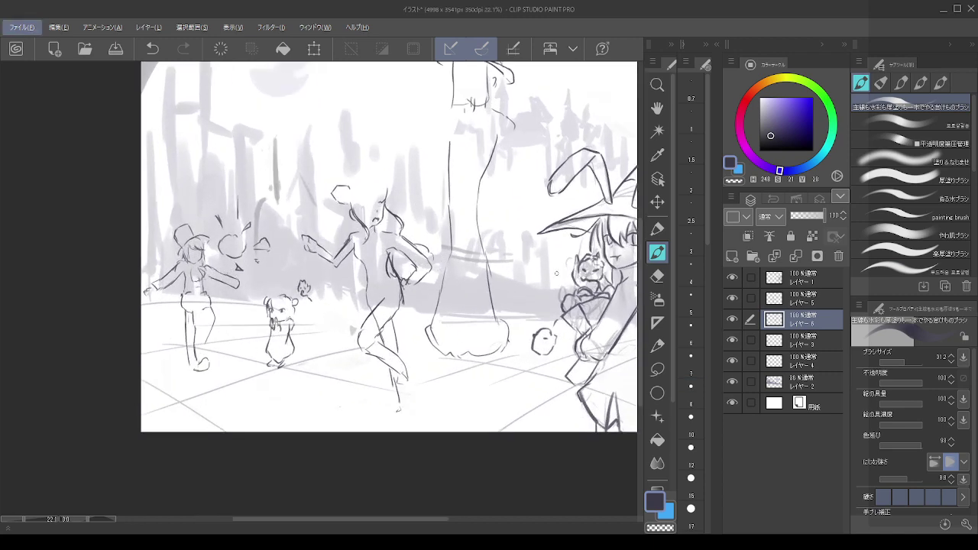
ctrl+click(800, 344)
click(657, 201)
drag(446, 202, 442, 202)
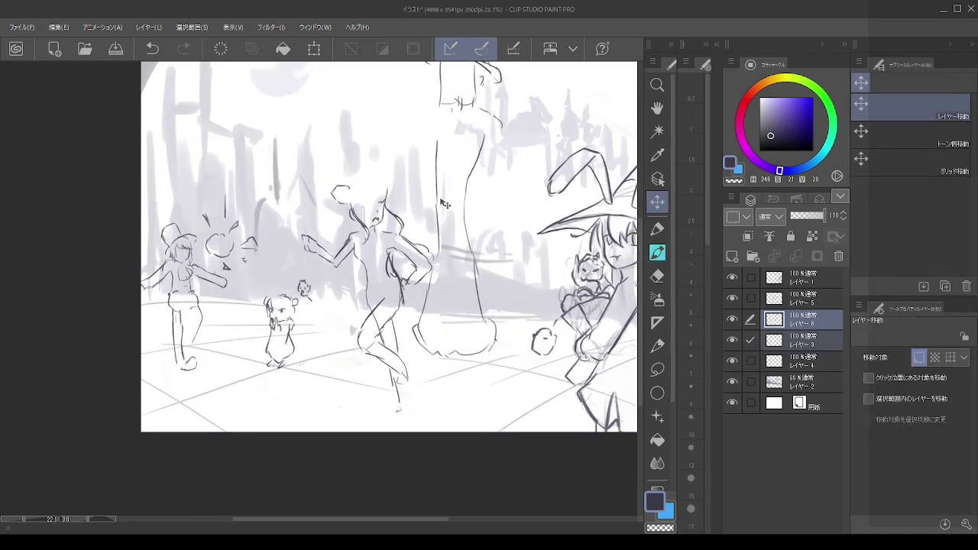
key(ctrl+z)
- Move the middle-ground figure on レイヤー 5 and the hat-wearing figure on レイヤー 6 together toward the two small figures
click(732, 319)
click(732, 319)
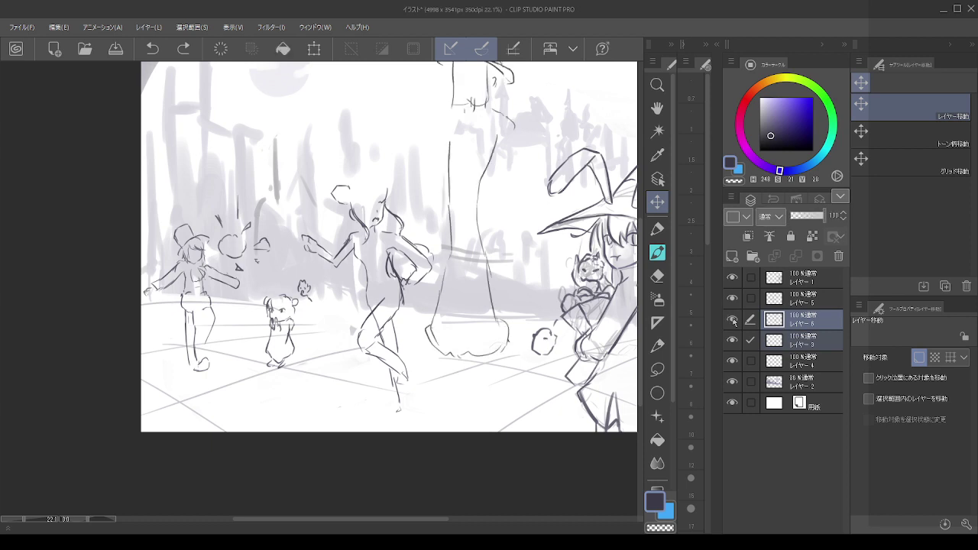
click(732, 340)
click(732, 340)
click(733, 299)
click(732, 300)
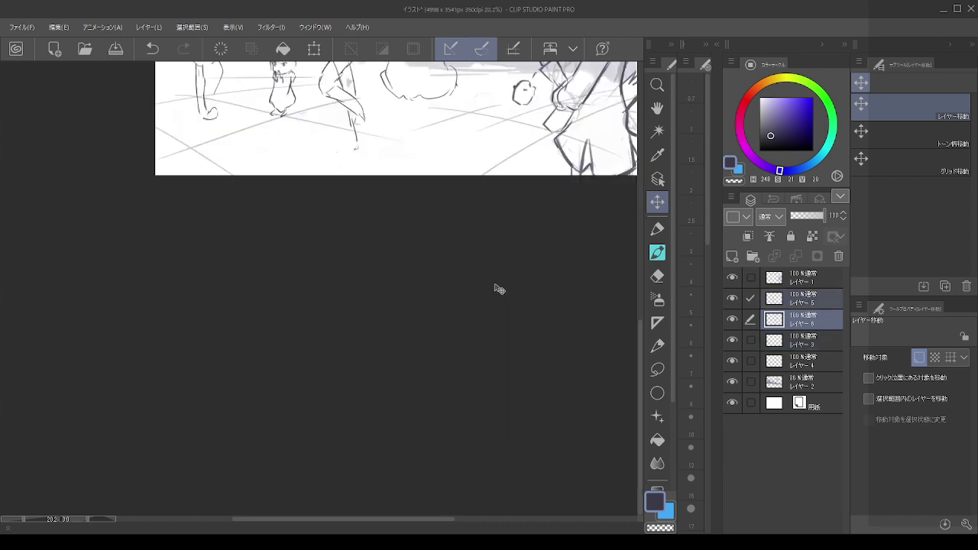
scroll(494, 244, down, 5)
scroll(490, 120, up, 6)
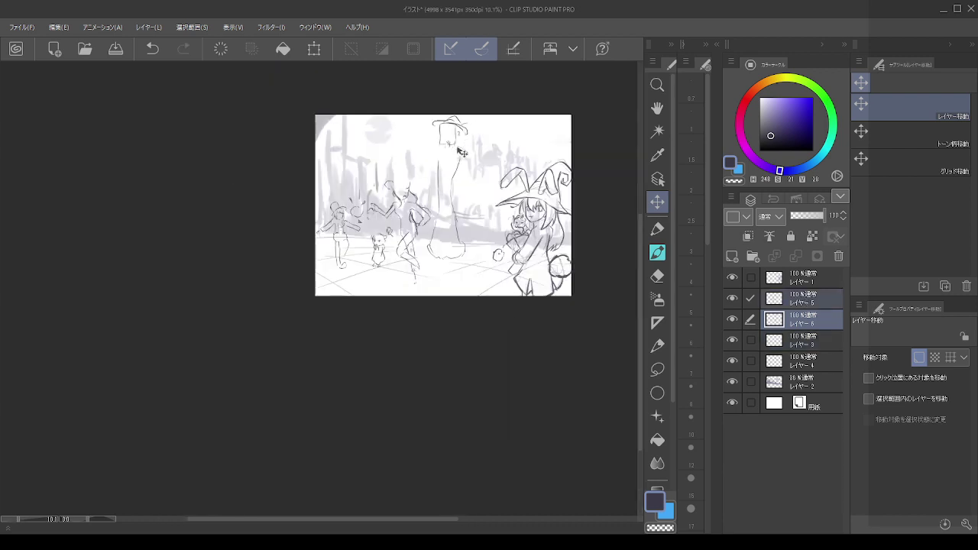
drag(453, 202, 453, 200)
scroll(451, 200, down, 2)
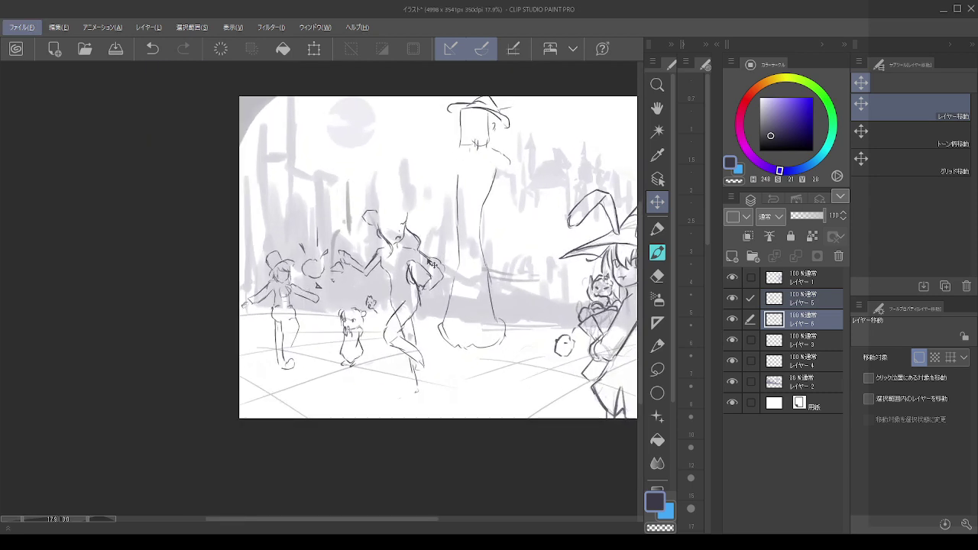
- Shift the two small figures on レイヤー 3 and レイヤー 4 slightly toward the canvas edge and enlarge them together proportionally
click(802, 343)
shift+click(801, 361)
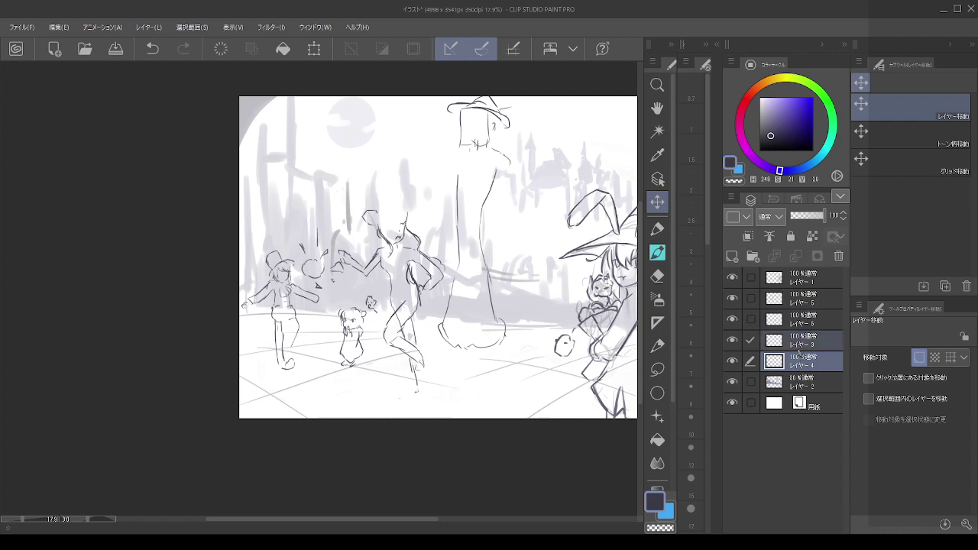
drag(328, 351, 317, 353)
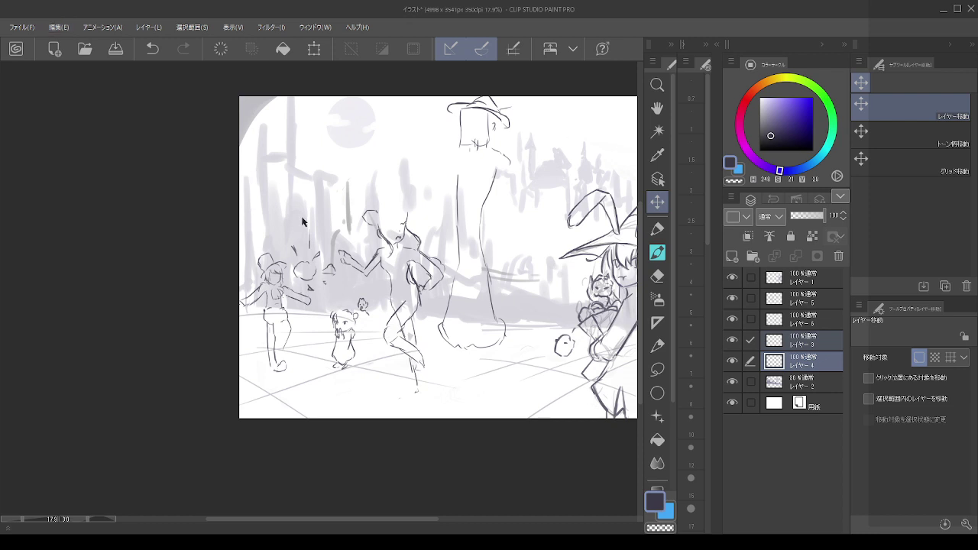
key(ctrl+t)
drag(304, 202, 304, 201)
mouse_move(286, 270)
mouse_down()
mouse_move(308, 263)
mouse_move(286, 272)
mouse_up()
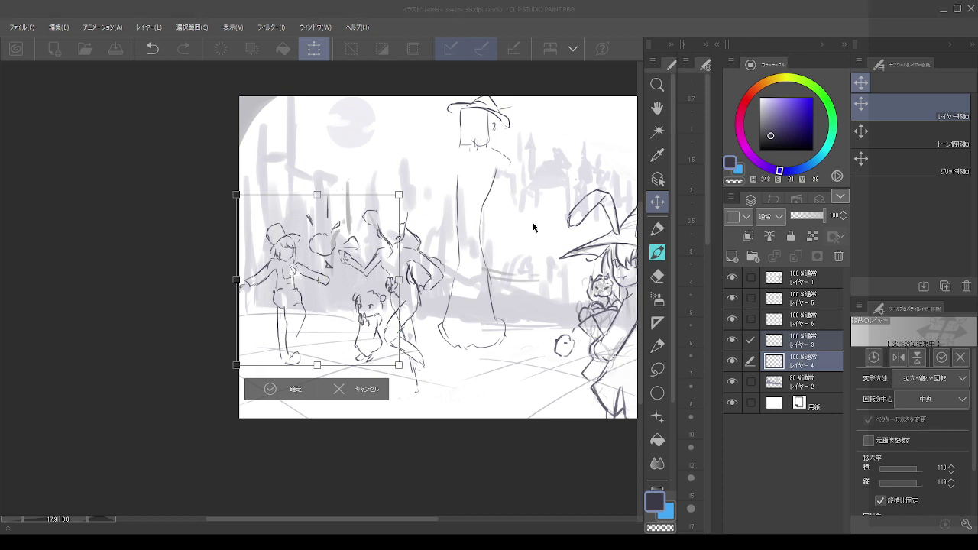
key(Return)
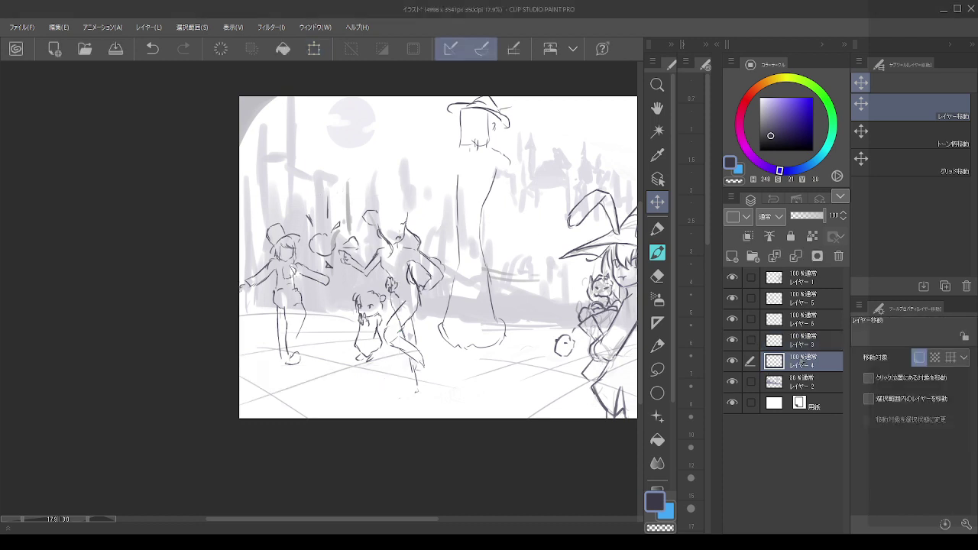
- Move the smallest figure on レイヤー 4 down and away from the middle-ground figure's legs
mouse_move(349, 308)
mouse_down()
mouse_move(328, 310)
mouse_move(343, 314)
mouse_up()
scroll(333, 314, down, 3)
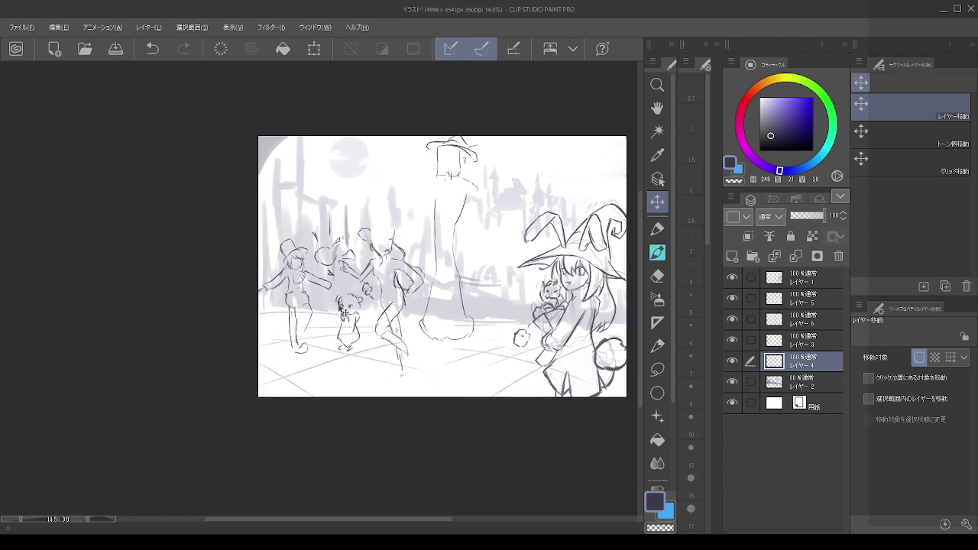
scroll(318, 288, up, 1)
- Shrink the two small figures on レイヤー 3 and レイヤー 4 together proportionally and reposition them slightly higher
key(alt)
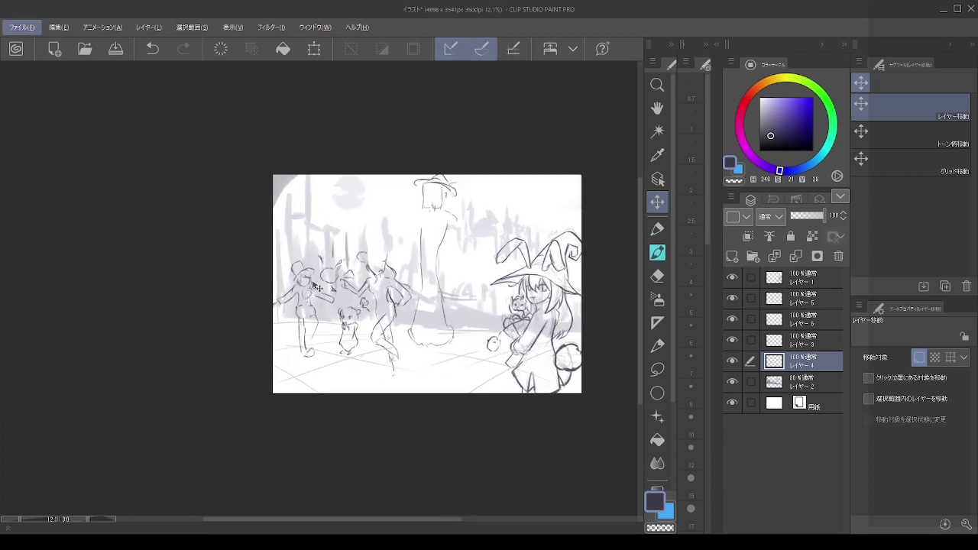
ctrl+click(797, 344)
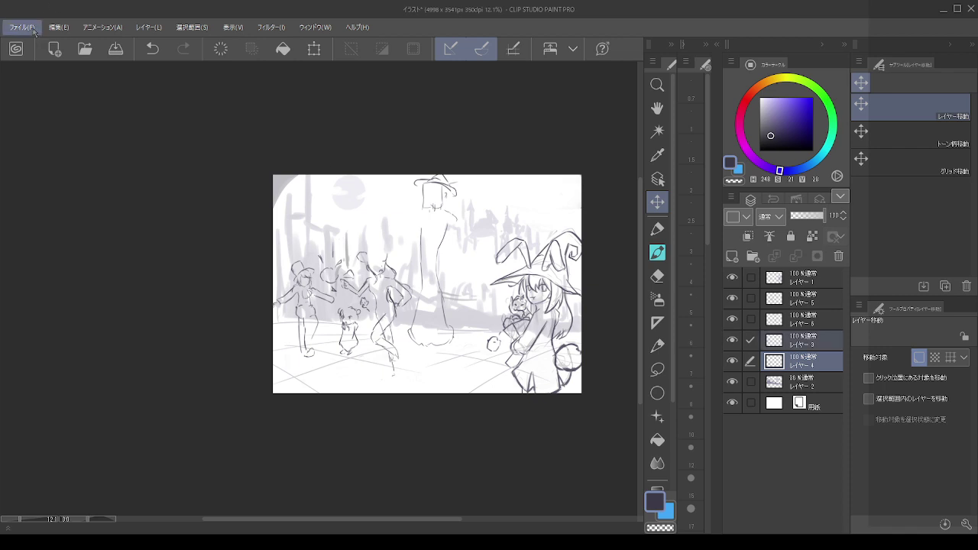
key(Right)
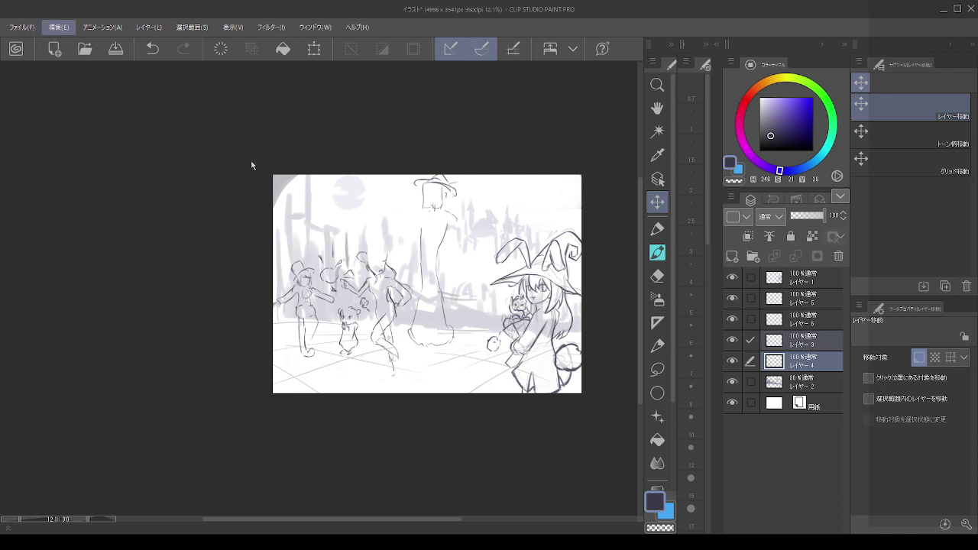
click(271, 197)
drag(319, 355, 314, 332)
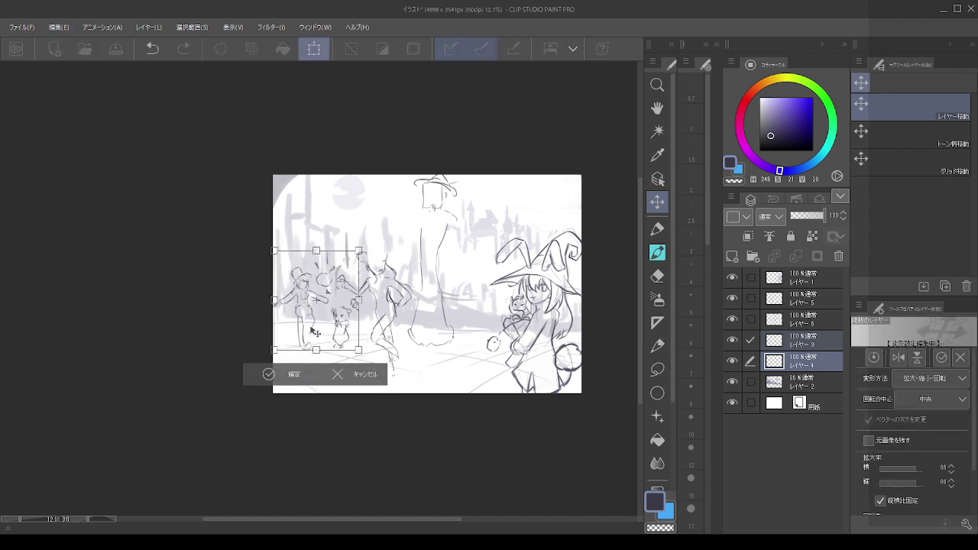
click(291, 375)
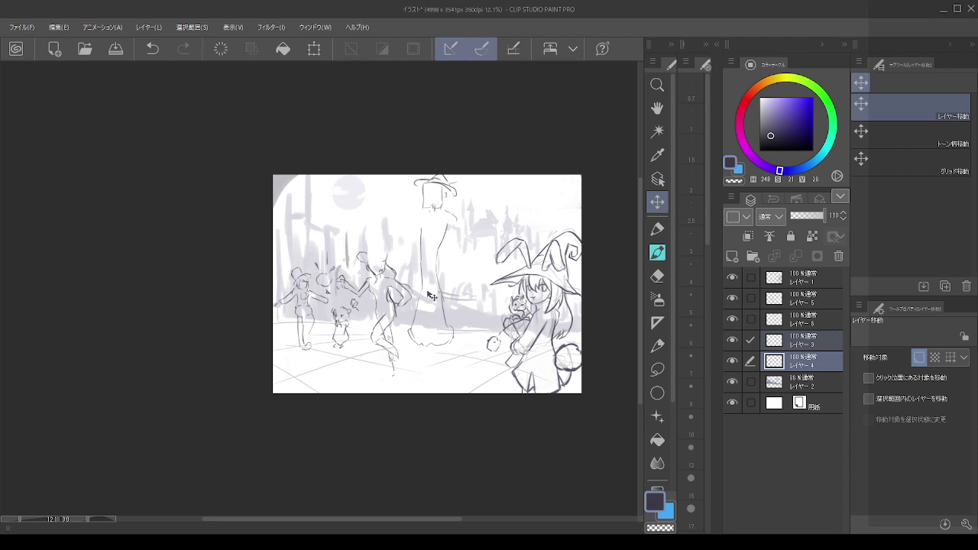
- Shift the middle-ground and hat-wearing figures slightly left together, and move the hat-wearing figure alone back toward the witch girl
scroll(432, 295, up, 1)
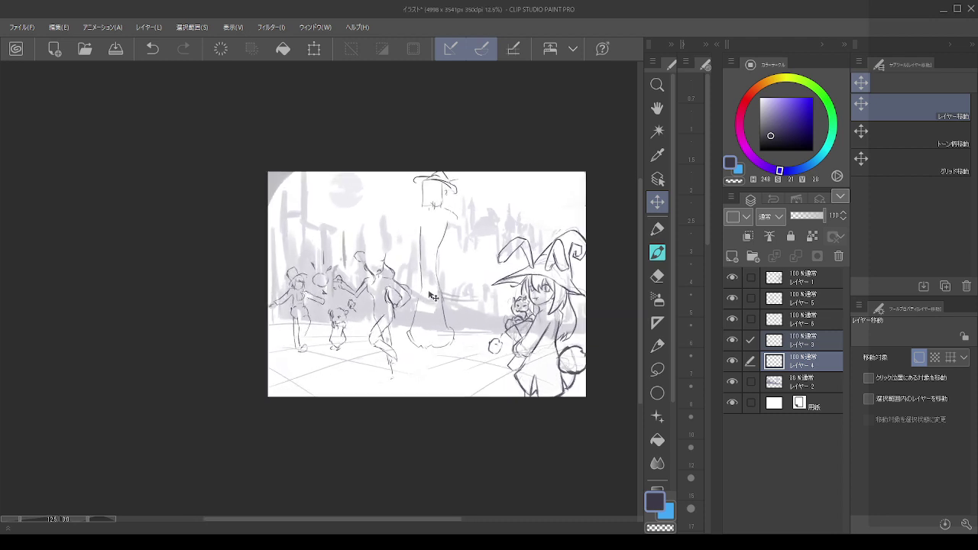
click(787, 318)
click(750, 299)
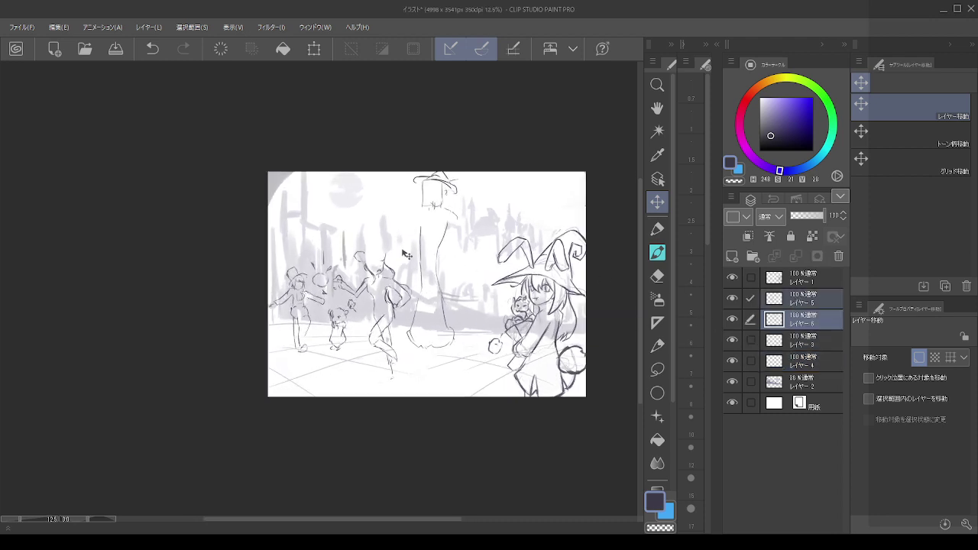
drag(432, 258, 427, 256)
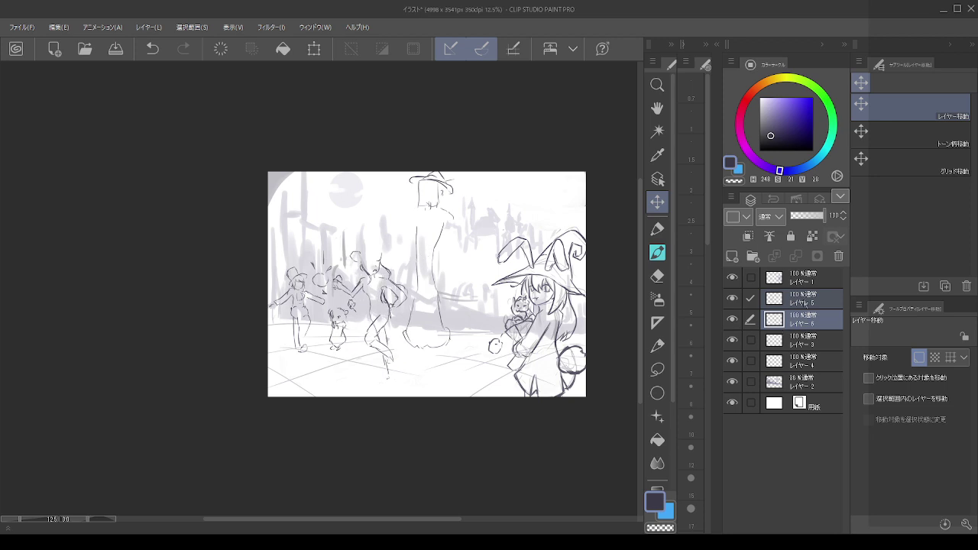
ctrl+click(798, 302)
drag(443, 229, 451, 230)
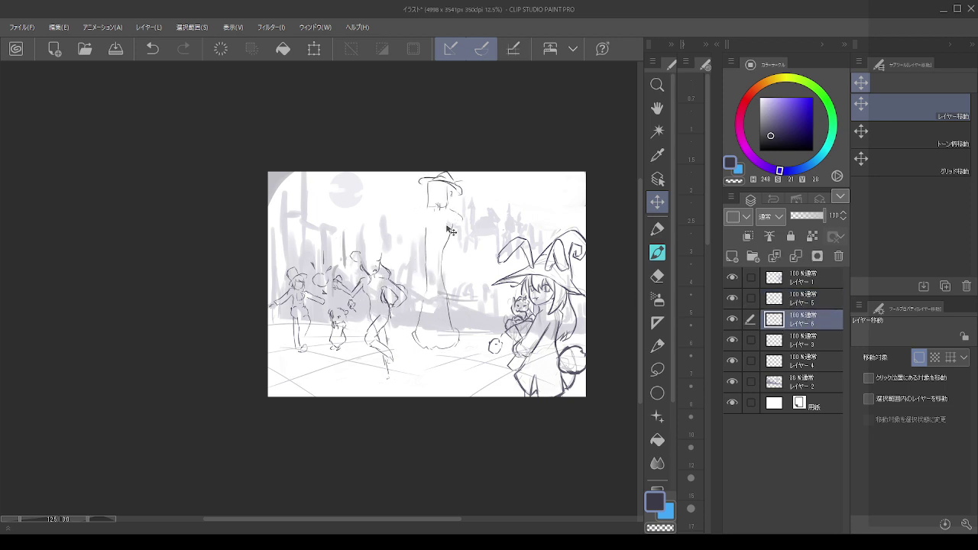
- Erase and redraw the upper part of the hat-wearing figure's body edge on the side facing the small figures
key(p)
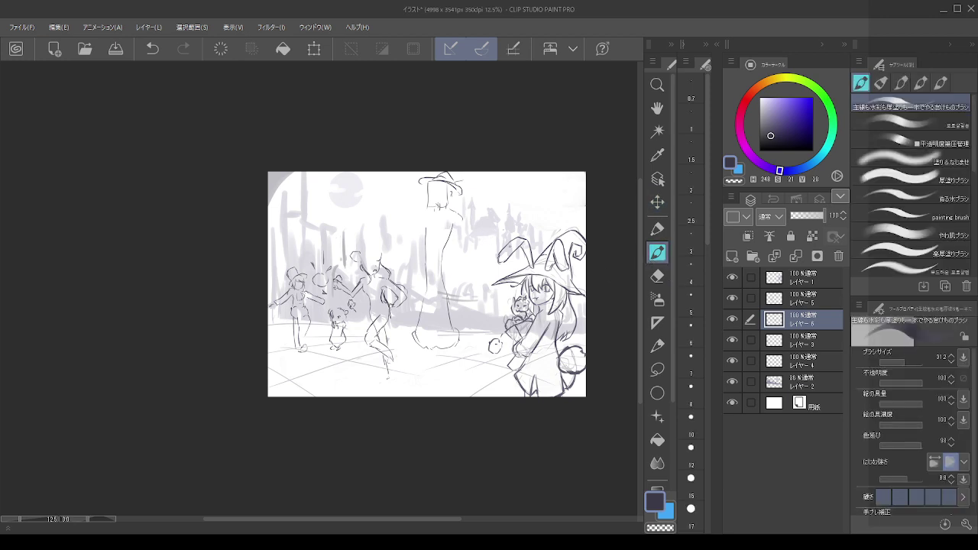
scroll(506, 241, up, 1)
scroll(506, 240, up, 1)
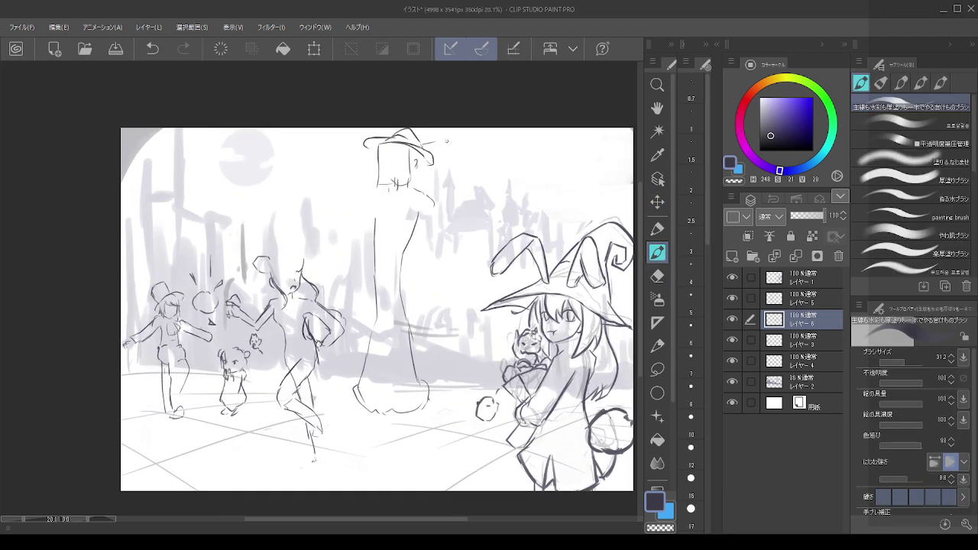
mouse_move(417, 190)
mouse_down()
mouse_move(434, 202)
mouse_move(424, 222)
mouse_up()
key(ctrl+z)
key(ctrl+z)
key(c)
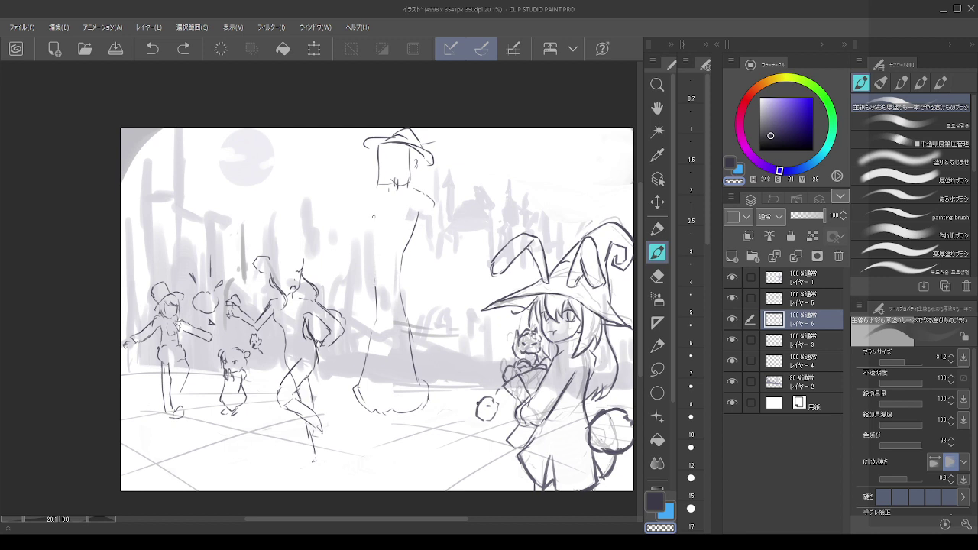
drag(378, 198, 375, 310)
key(ctrl+z)
key(ctrl+z)
key(ctrl+z)
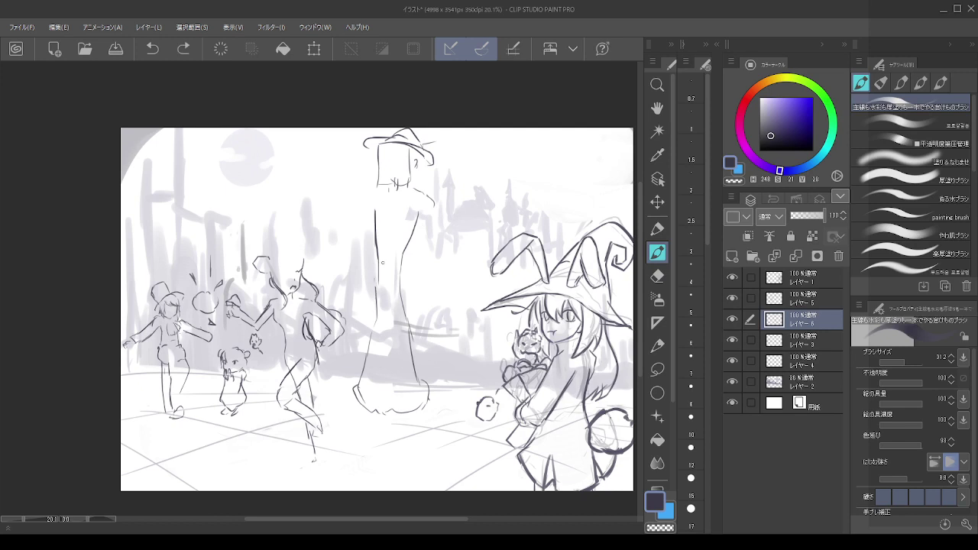
- Erase the hat-wearing figure's lower body and redraw its edge as a line flaring outward toward the middle-ground figure
click(660, 276)
mouse_move(382, 262)
mouse_down()
mouse_move(361, 373)
mouse_move(414, 286)
mouse_move(391, 357)
mouse_move(374, 362)
mouse_move(352, 401)
mouse_move(379, 414)
mouse_move(435, 402)
mouse_move(417, 387)
mouse_move(405, 273)
mouse_up()
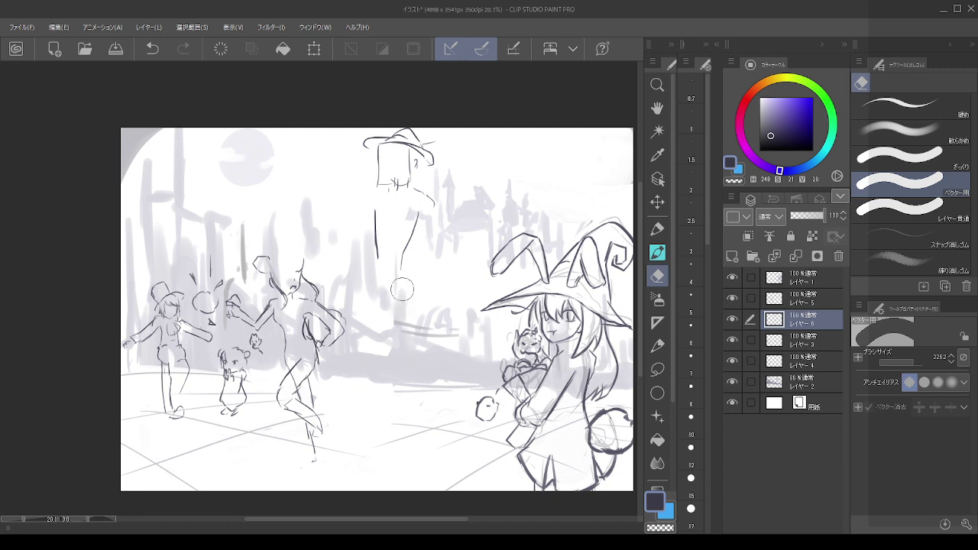
click(657, 252)
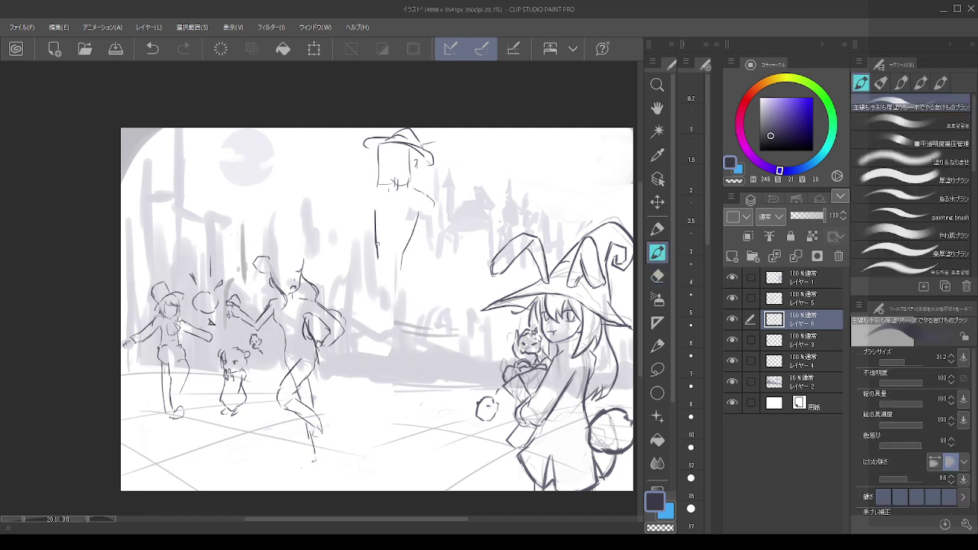
drag(375, 244, 375, 281)
key(ctrl+z)
mouse_move(375, 243)
mouse_down()
mouse_move(377, 284)
mouse_move(354, 336)
mouse_up()
key(ctrl+z)
drag(376, 283, 350, 349)
key(ctrl+z)
- Sketch the hat-wearing figure's shoulders on both sides of the neck and refine the torso lines beneath them
mouse_move(434, 204)
mouse_down()
mouse_move(435, 217)
mouse_move(425, 200)
mouse_up()
key(ctrl+z)
scroll(423, 207, down, 5)
scroll(396, 235, up, 3)
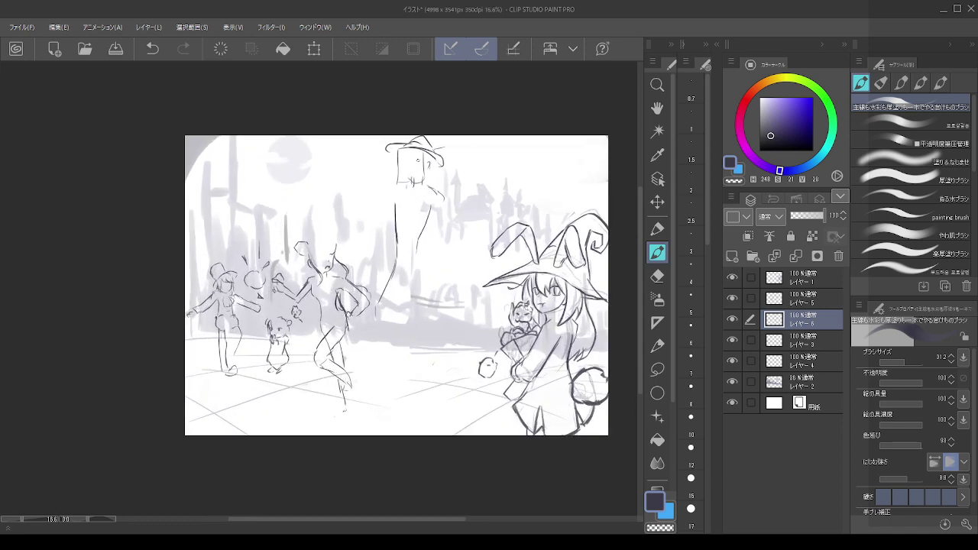
drag(438, 193, 441, 220)
key(ctrl+z)
key(ctrl+z)
mouse_move(431, 187)
mouse_down()
mouse_move(443, 208)
mouse_move(441, 193)
mouse_move(390, 189)
mouse_move(392, 231)
mouse_up()
key(ctrl+z)
key(ctrl+z)
mouse_move(386, 191)
mouse_down()
mouse_move(425, 206)
mouse_move(409, 181)
mouse_move(402, 195)
mouse_move(427, 163)
mouse_move(410, 202)
mouse_up()
key(ctrl+z)
key(ctrl+z)
- Select the hat-wearing figure's head and torso, rotate them counterclockwise, and shift them toward the middle-ground figure
click(657, 369)
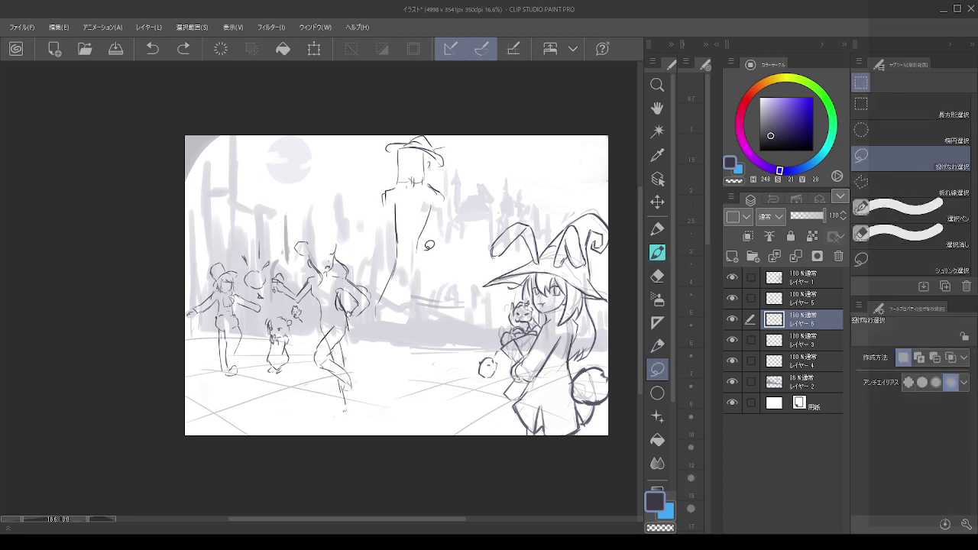
mouse_move(405, 259)
mouse_down()
mouse_move(382, 137)
mouse_move(458, 233)
mouse_up()
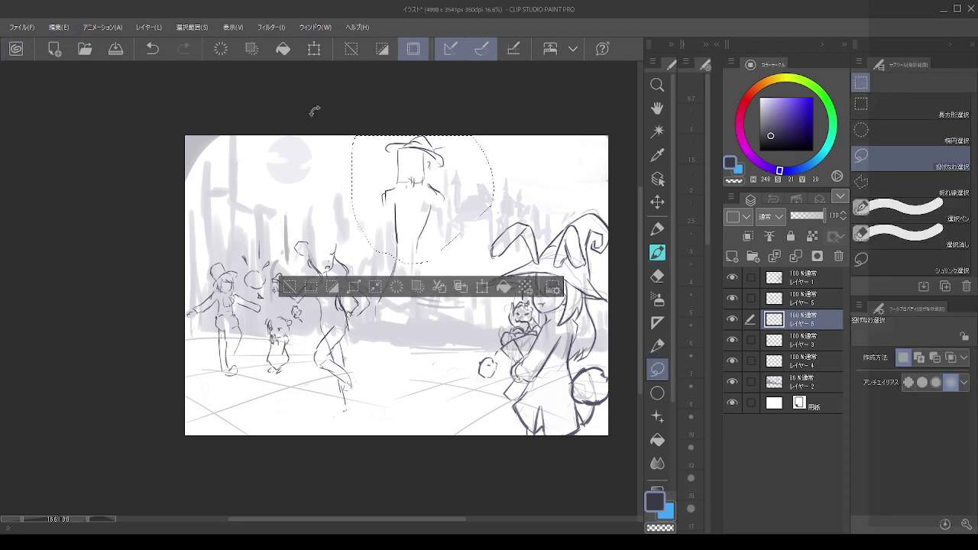
key(ctrl+t)
drag(393, 172, 388, 170)
drag(445, 114, 438, 112)
drag(403, 170, 392, 168)
drag(385, 119, 366, 125)
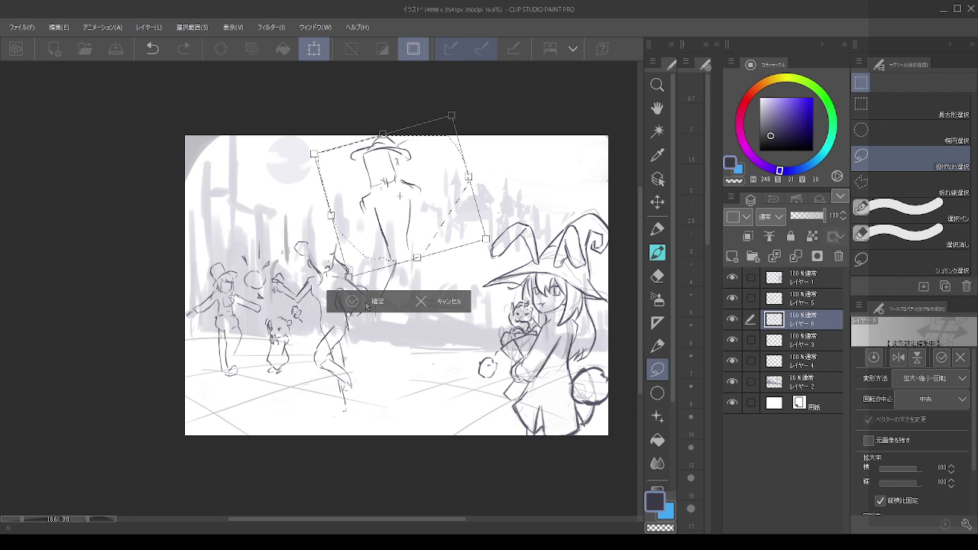
click(366, 302)
key(ctrl+d)
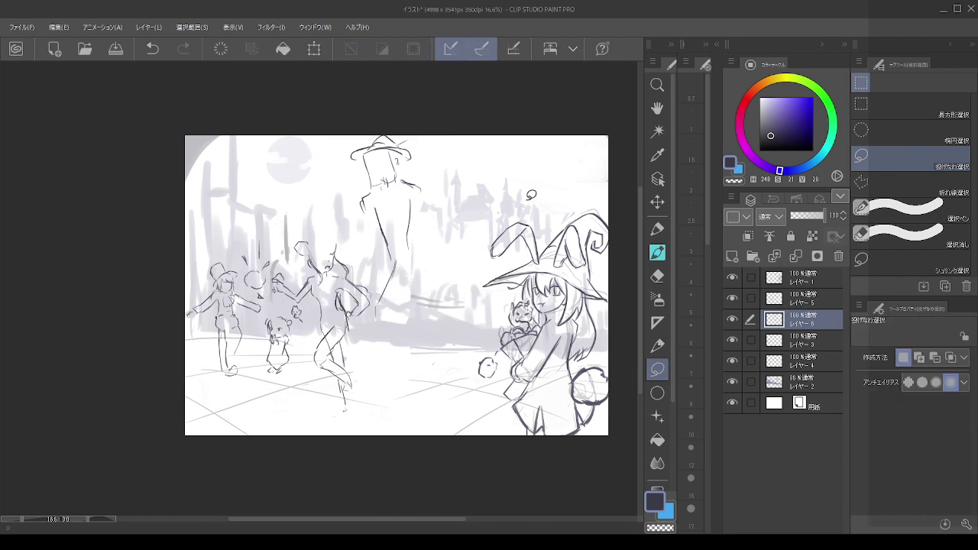
- Erase the hat-wearing figure's torso and body lines below the shoulders
key(p)
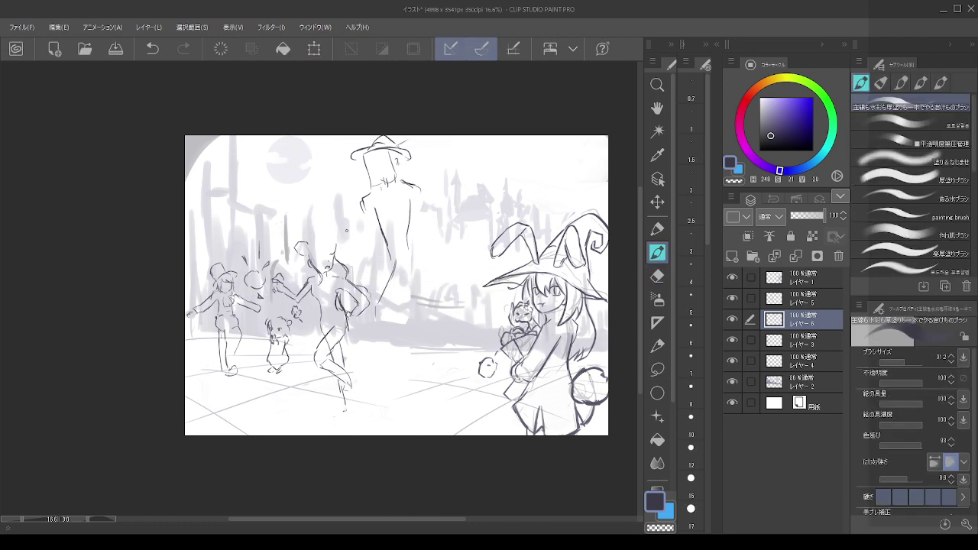
click(657, 276)
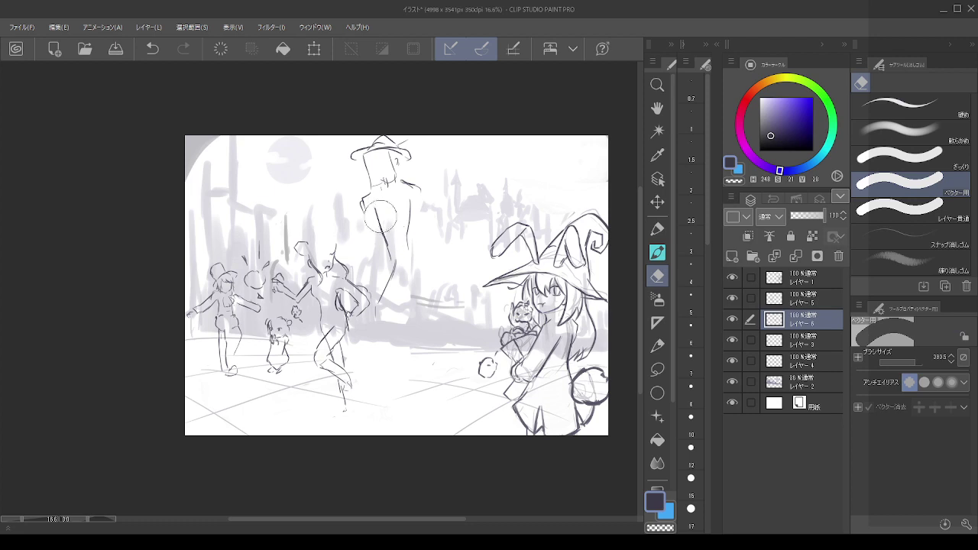
drag(382, 218, 386, 294)
mouse_move(419, 238)
mouse_down()
mouse_move(418, 211)
mouse_move(415, 246)
mouse_up()
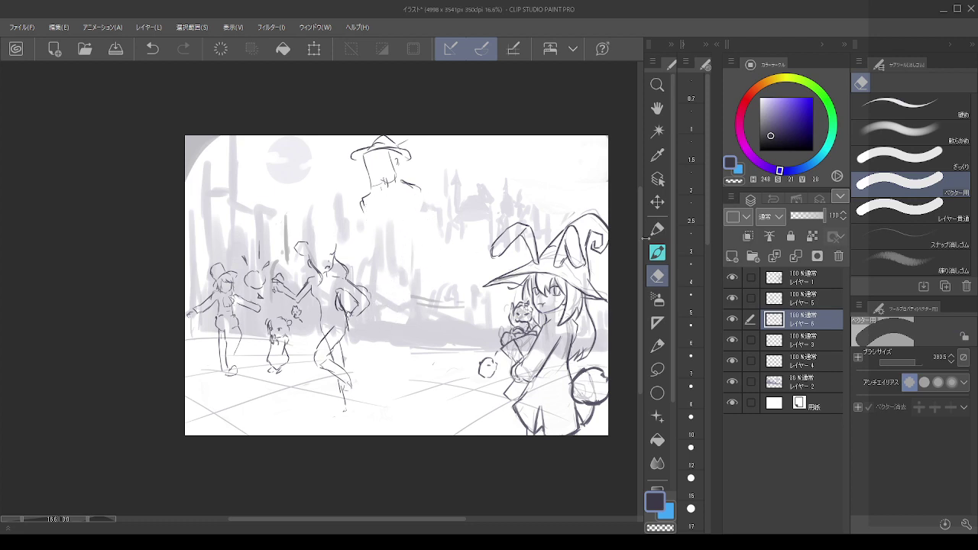
- Redraw the hat-wearing figure's torso line from the shoulder to the waist on the side facing the small figures
click(658, 252)
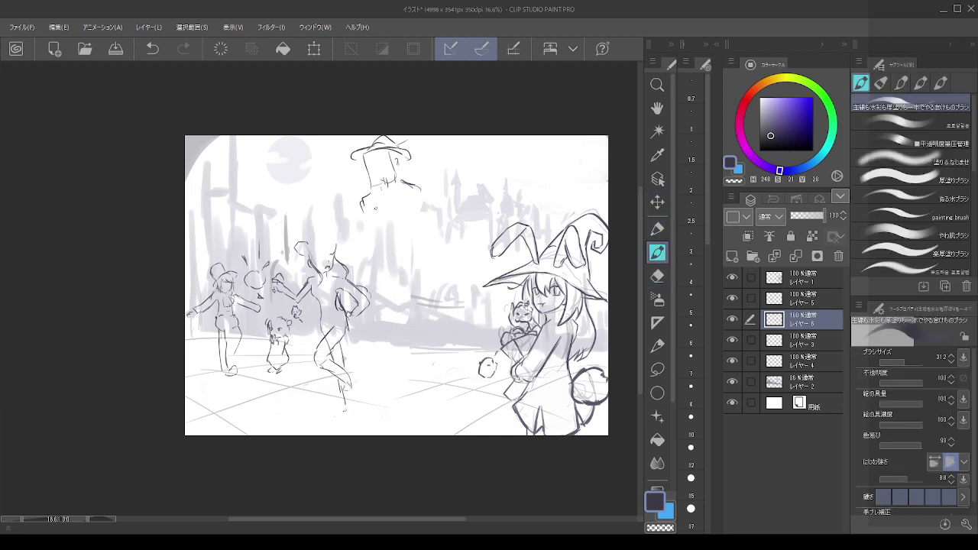
drag(377, 211, 391, 244)
key(ctrl+z)
drag(373, 204, 389, 250)
drag(357, 205, 334, 248)
key(ctrl+z)
key(ctrl+z)
mouse_move(362, 202)
mouse_down()
mouse_move(361, 221)
mouse_move(361, 208)
mouse_up()
key(ctrl+z)
key(c)
key(c)
- Extend the hat-wearing figure's front line past the waist and draw the back contour from the shoulder over the hip
drag(394, 256, 364, 313)
key(ctrl+z)
drag(393, 242, 394, 298)
mouse_move(415, 202)
mouse_down()
mouse_move(412, 235)
mouse_move(415, 215)
mouse_move(426, 280)
mouse_move(418, 359)
mouse_up()
key(ctrl+z)
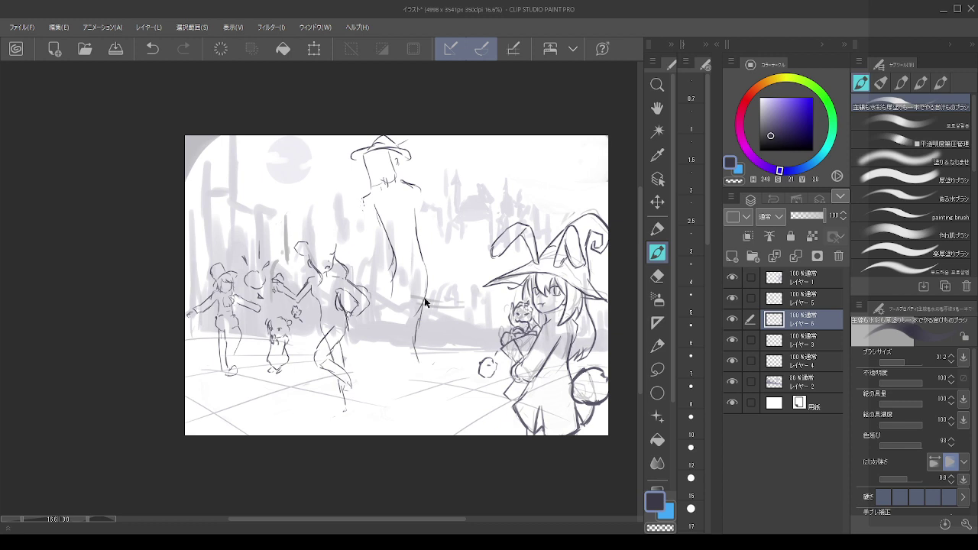
key(ctrl+z)
drag(425, 296, 416, 348)
- Draw the hat-wearing figure's long lower body down to the ground, flaring into a rounded hem
drag(391, 285, 374, 352)
key(ctrl+z)
mouse_move(390, 285)
mouse_down()
mouse_move(374, 375)
mouse_move(412, 379)
mouse_up()
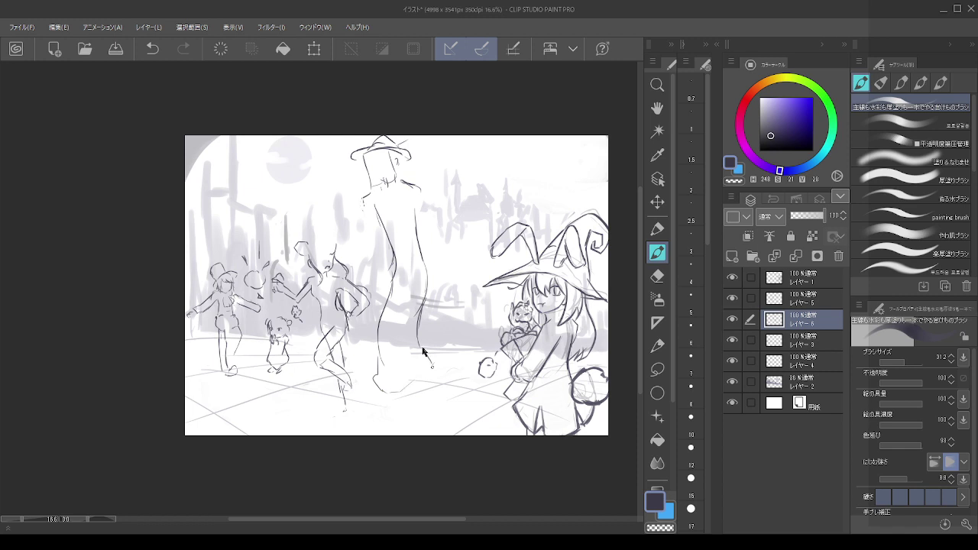
key(ctrl+z)
drag(419, 343, 433, 366)
drag(432, 369, 410, 387)
- Rework the hat-wearing figure's shoulder contour and sketch the outer line of the upper arm nearest the witch girl
drag(413, 209, 412, 231)
mouse_move(362, 200)
mouse_down()
mouse_move(357, 222)
mouse_move(378, 237)
mouse_up()
key(ctrl+z)
key(ctrl+z)
key(c)
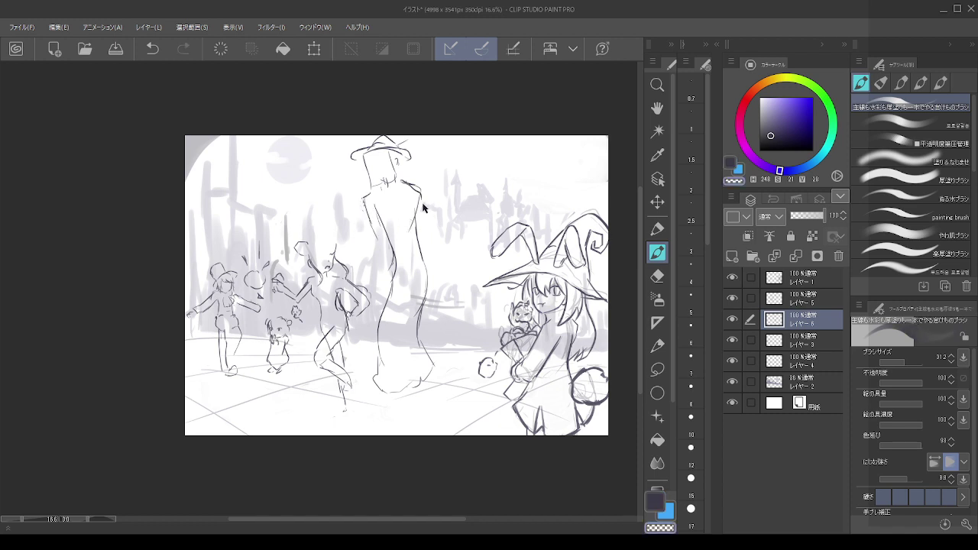
key(ctrl+z)
key(ctrl+z)
drag(415, 188, 432, 244)
key(c)
key(ctrl+z)
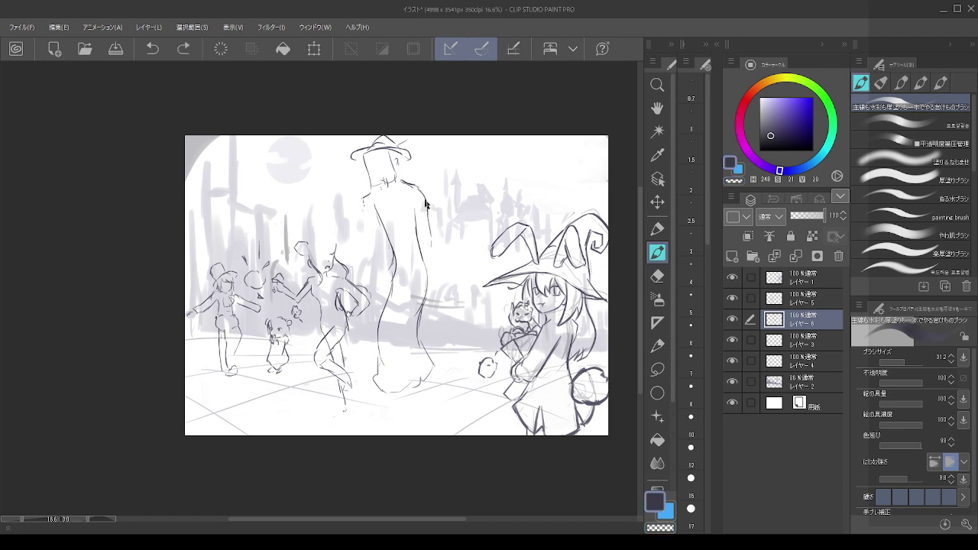
- Sketch the hat-wearing figure's bent arms with both hands raised together in front of the chest
drag(424, 193, 429, 241)
drag(415, 206, 426, 242)
key(ctrl+z)
key(ctrl+z)
key(ctrl+z)
mouse_move(389, 196)
mouse_down()
mouse_move(386, 214)
mouse_move(380, 206)
mouse_move(393, 209)
mouse_up()
key(ctrl+z)
key(ctrl+z)
key(ctrl+z)
key(ctrl+z)
mouse_move(370, 210)
mouse_down()
mouse_move(382, 248)
mouse_move(416, 234)
mouse_up()
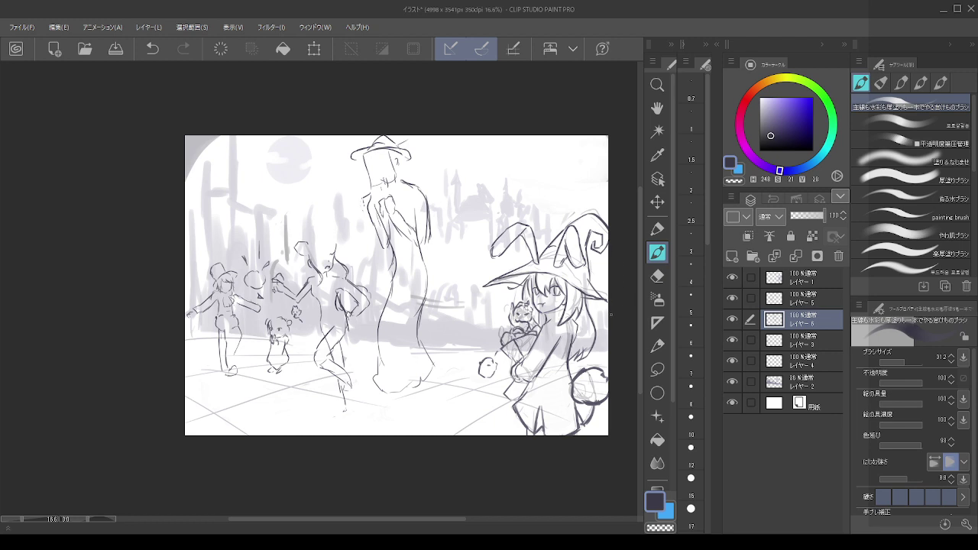
- Select the hat-wearing figure's head and hat and rotate them counterclockwise so the head bows toward the small figures
click(657, 369)
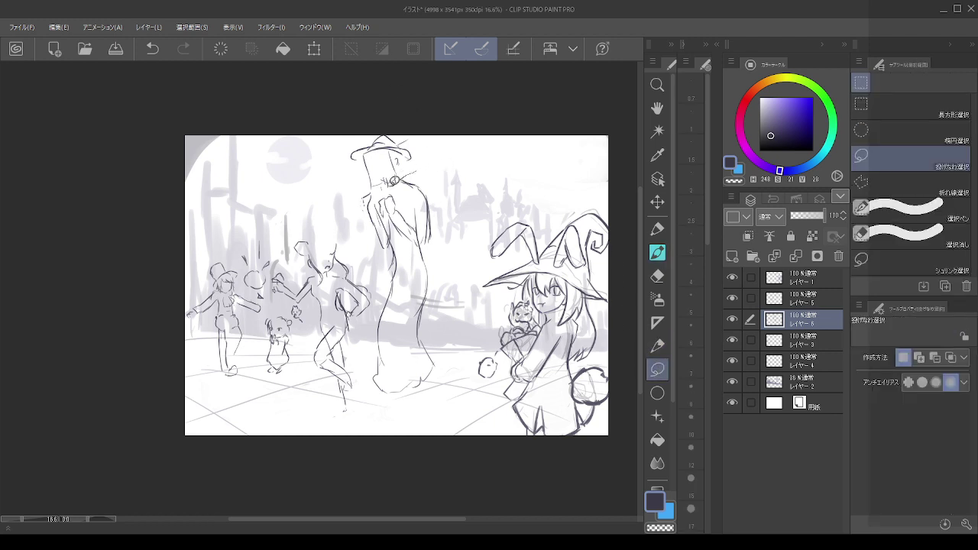
mouse_move(394, 181)
mouse_down()
mouse_move(358, 173)
mouse_move(345, 128)
mouse_move(449, 164)
mouse_up()
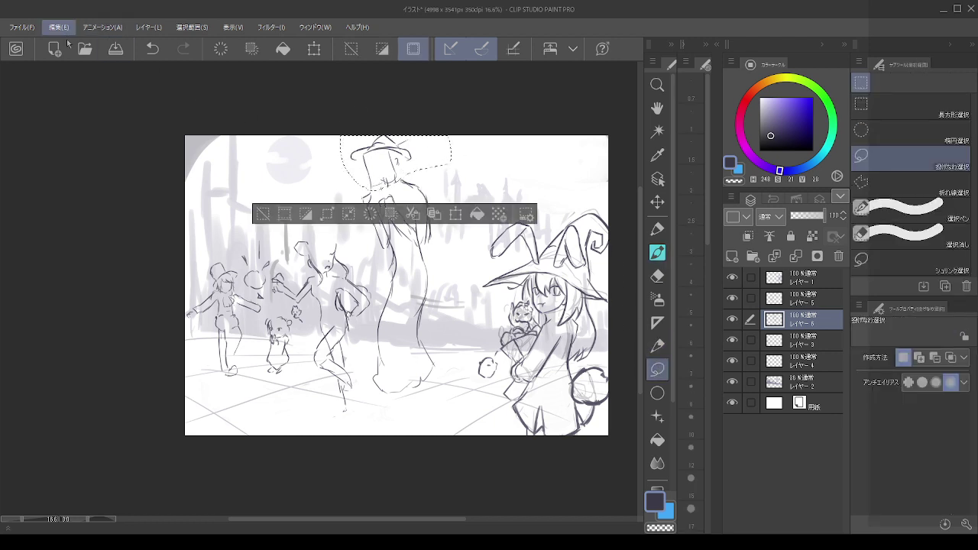
key(ctrl+t)
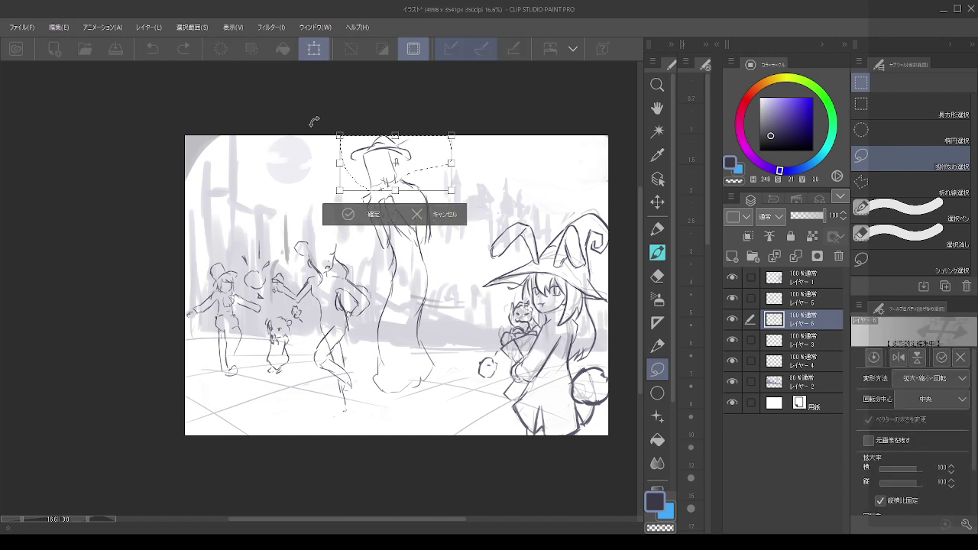
drag(314, 122, 340, 126)
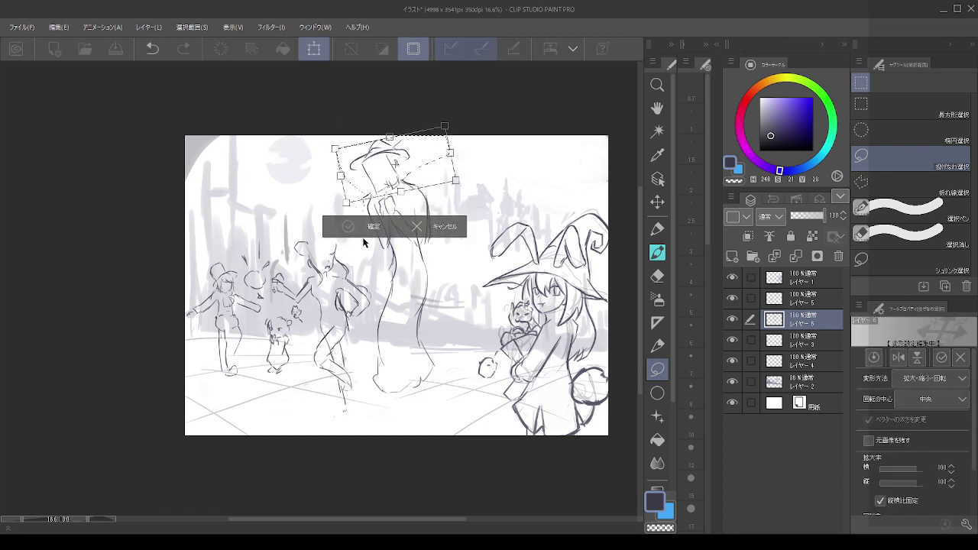
key(Return)
key(ctrl+d)
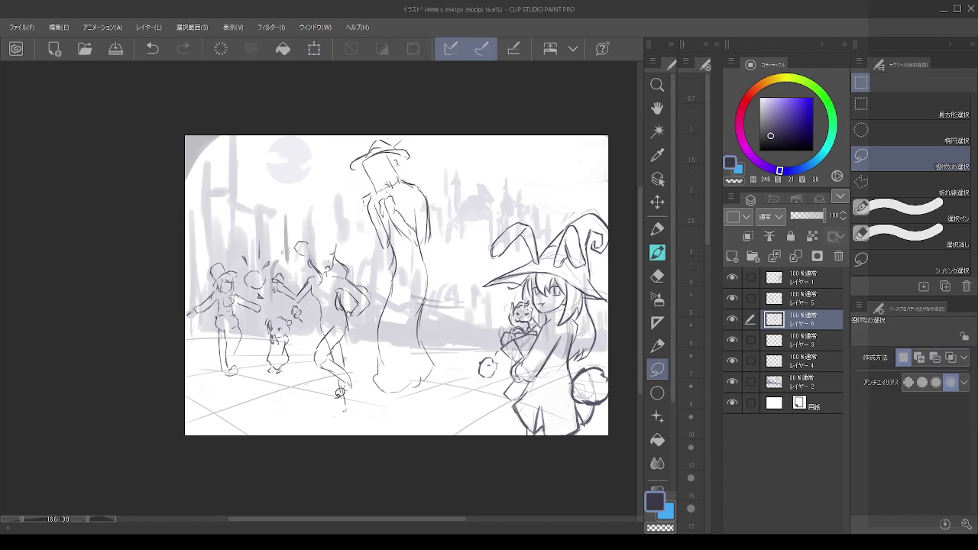
- Sketch a small foot at the back corner of the hat-wearing figure's hem
key(p)
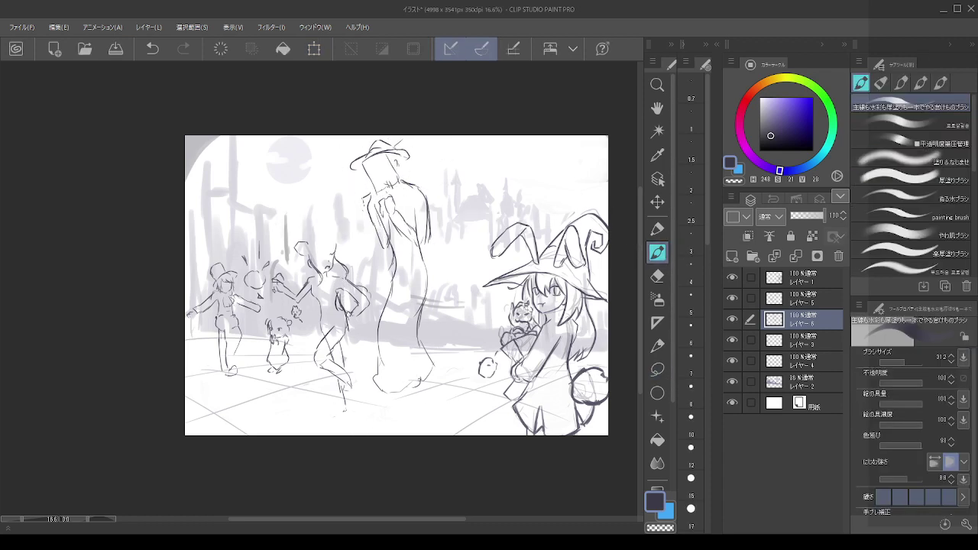
drag(426, 379, 427, 394)
- Select the hat-wearing figure's whole upper body and rotate it counterclockwise so it leans further toward the small figures
click(657, 369)
mouse_move(440, 266)
mouse_down()
mouse_move(346, 207)
mouse_move(462, 246)
mouse_up()
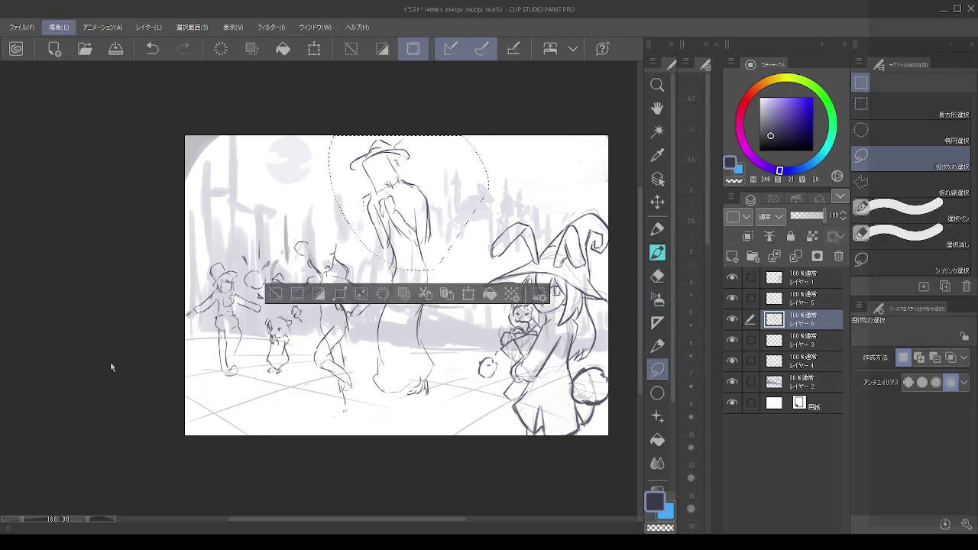
key(ctrl+t)
mouse_move(301, 131)
mouse_down()
mouse_move(363, 184)
mouse_move(351, 176)
mouse_up()
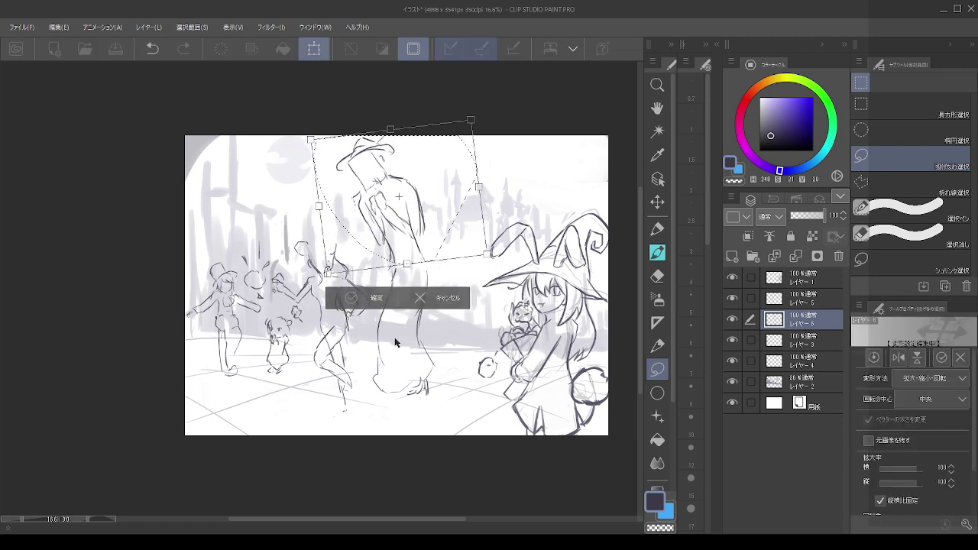
click(359, 305)
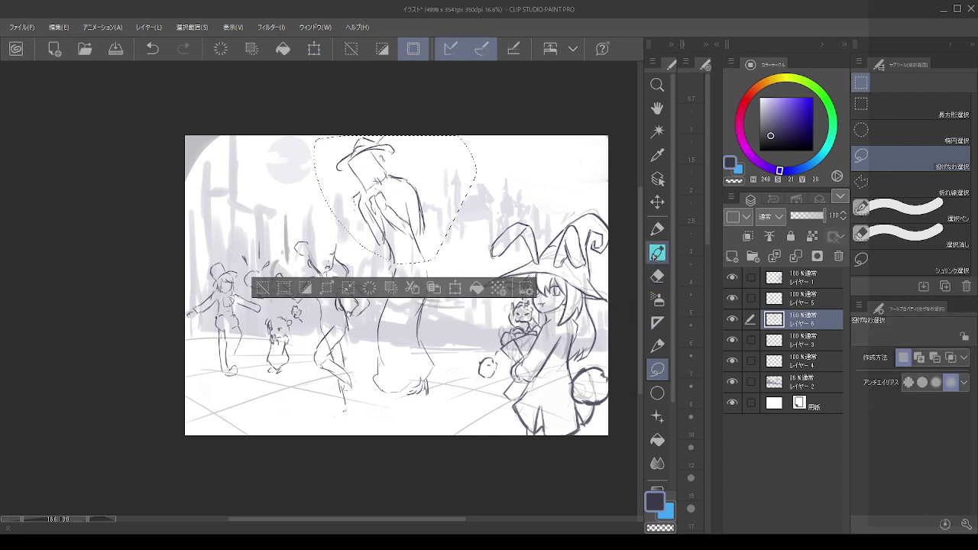
click(655, 254)
key(ctrl+d)
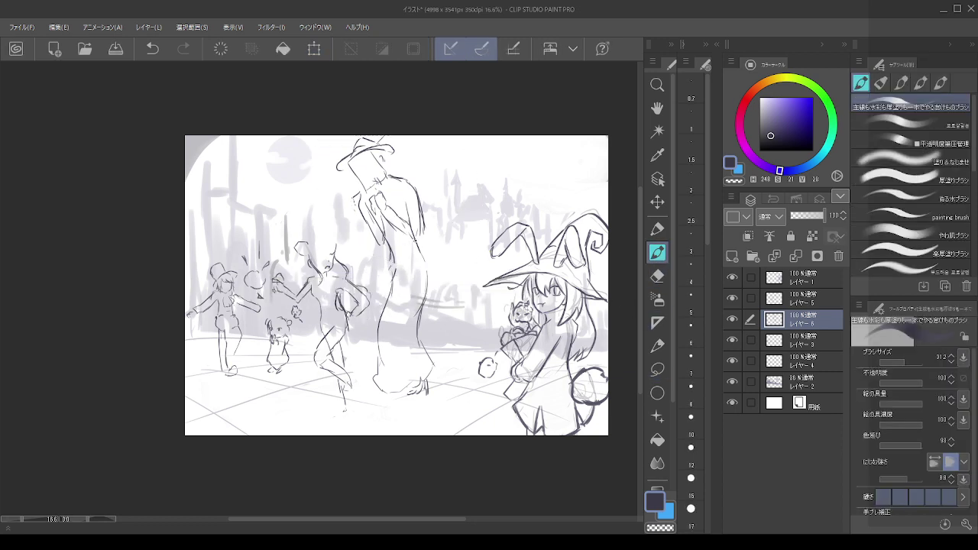
- Redraw the hat-wearing figure's back contour from the elbow over the hip to reconnect the tilted upper body
drag(415, 240, 429, 283)
key(ctrl+z)
mouse_move(415, 241)
mouse_down()
mouse_move(431, 264)
mouse_move(429, 290)
mouse_up()
key(ctrl+z)
key(ctrl+z)
mouse_move(415, 240)
mouse_down()
mouse_move(431, 268)
mouse_move(426, 296)
mouse_up()
- Retrace the hat-wearing figure's front waist line to join the tilted torso to the lower body
mouse_move(390, 246)
mouse_down()
mouse_move(397, 286)
mouse_move(384, 301)
mouse_up()
key(ctrl+z)
drag(401, 262, 396, 277)
key(ctrl+z)
key(ctrl+z)
key(ctrl+y)
key(ctrl+y)
- Clean up the stray overlapping lines at the hat-wearing figure's front waist
key(x)
key(ctrl+z)
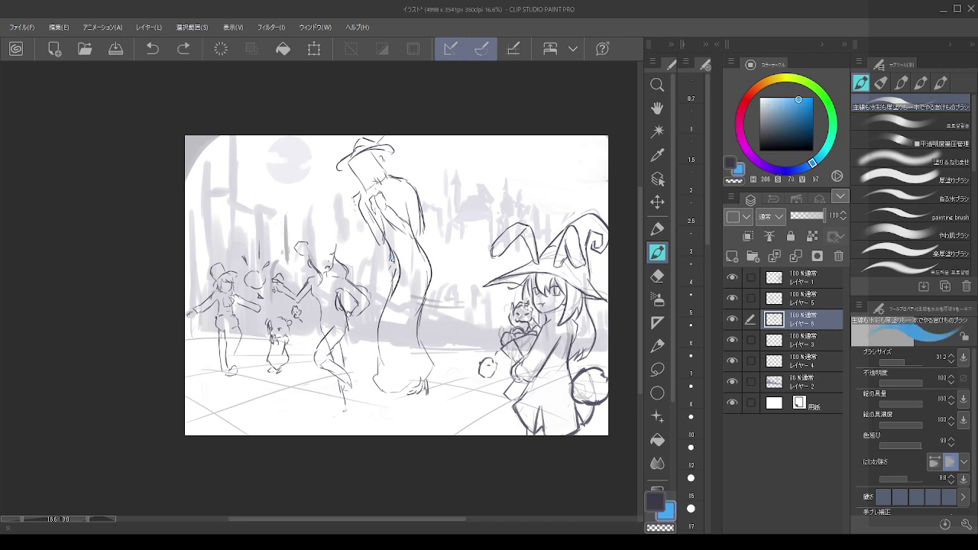
key(ctrl+z)
key(x)
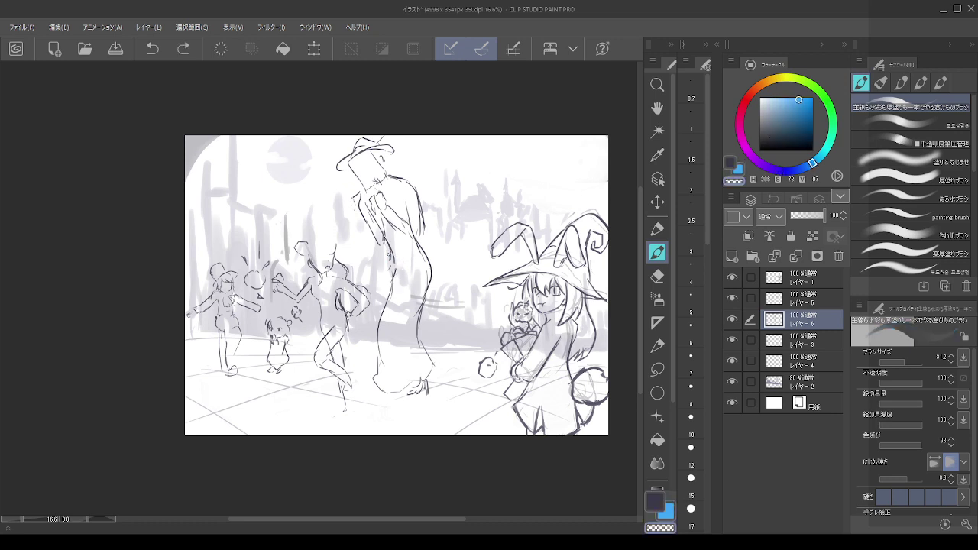
key(c)
key(x)
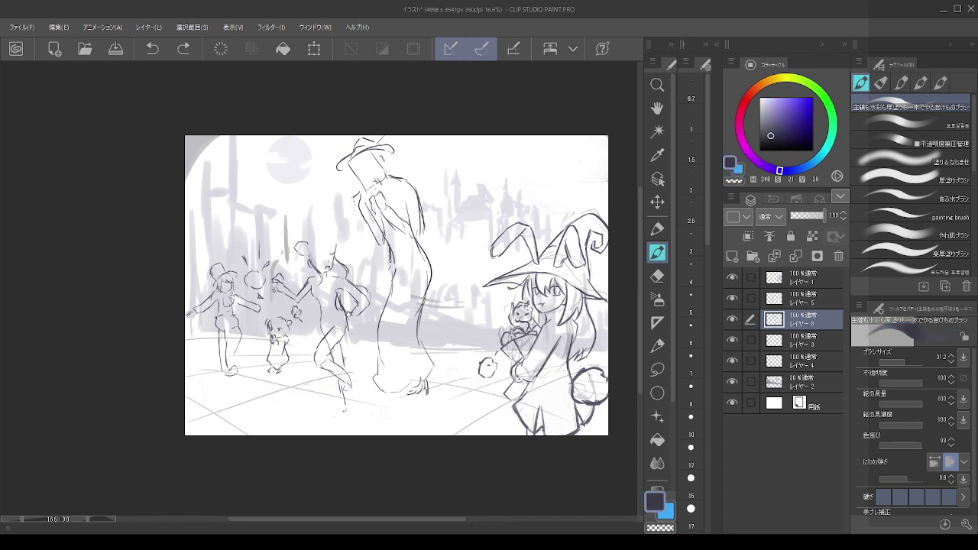
key(x)
drag(390, 262, 394, 278)
key(ctrl+z)
key(c)
- Erase the boxy head outline beneath the tall figure's hat and sketch a new face contour down from the brim
scroll(368, 277, down, 2)
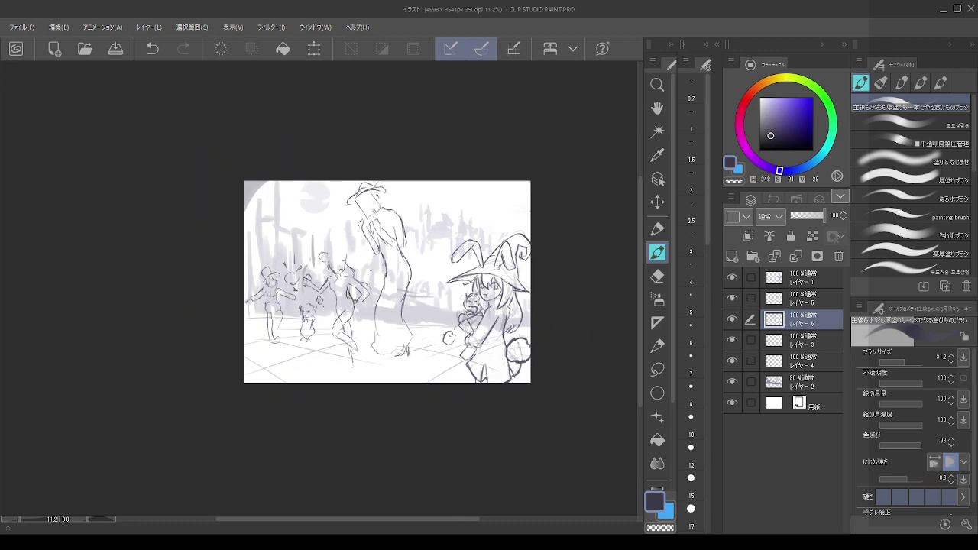
scroll(329, 225, up, 2)
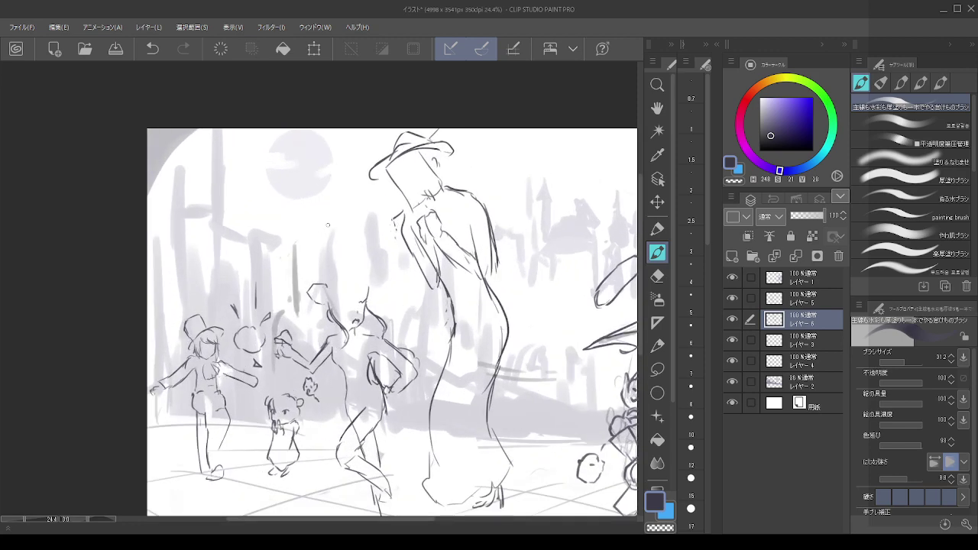
scroll(337, 227, down, 2)
scroll(364, 219, up, 2)
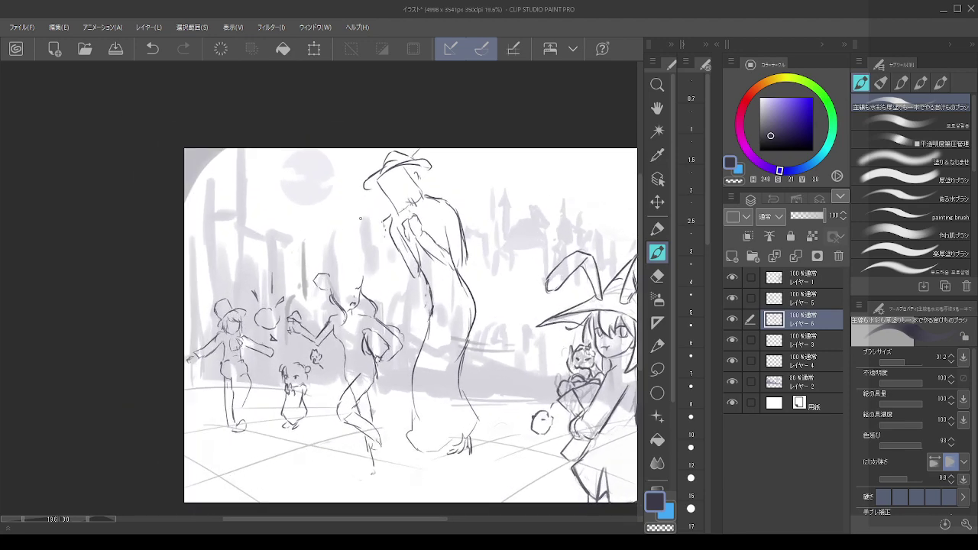
scroll(364, 219, up, 1)
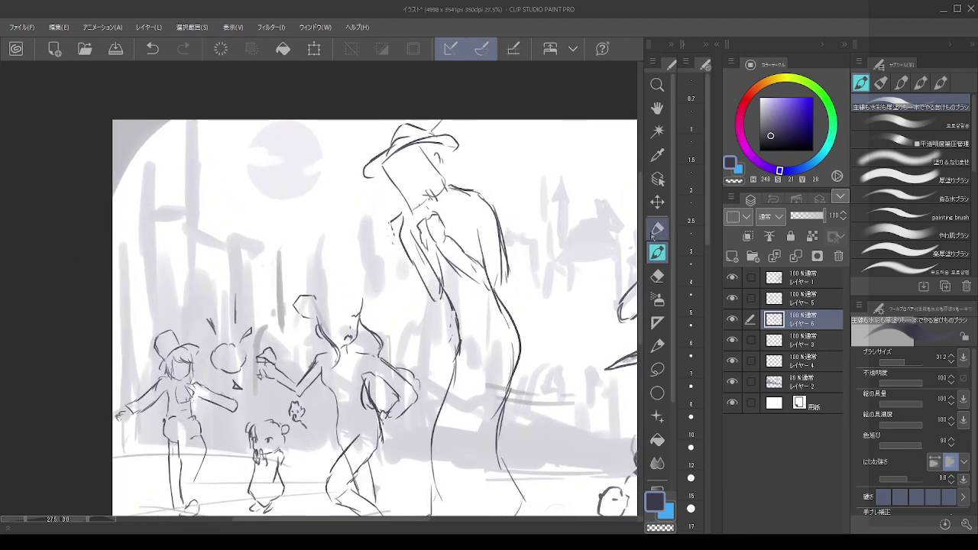
click(657, 276)
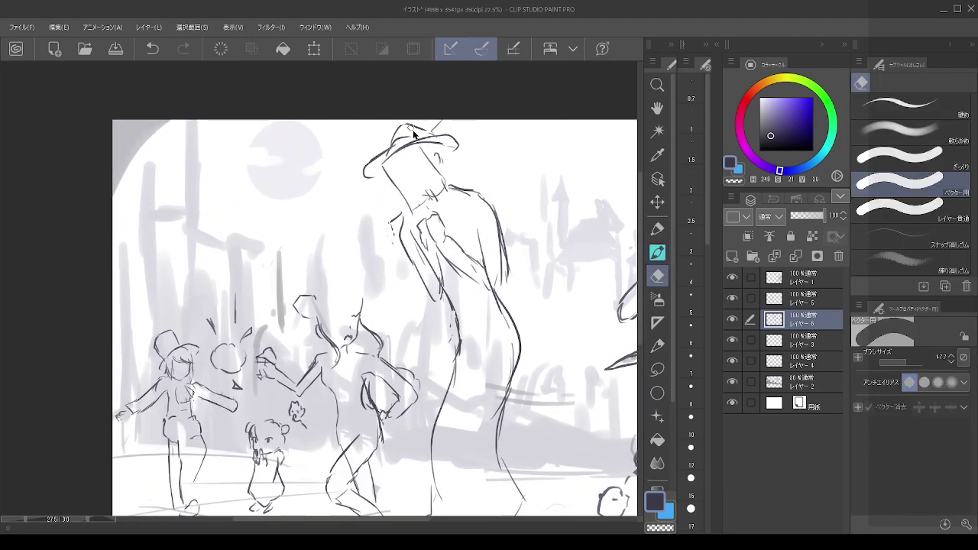
mouse_move(419, 146)
mouse_down()
mouse_move(442, 187)
mouse_move(409, 206)
mouse_move(391, 171)
mouse_move(394, 189)
mouse_move(431, 185)
mouse_move(361, 165)
mouse_move(384, 216)
mouse_up()
key(p)
drag(394, 203, 403, 200)
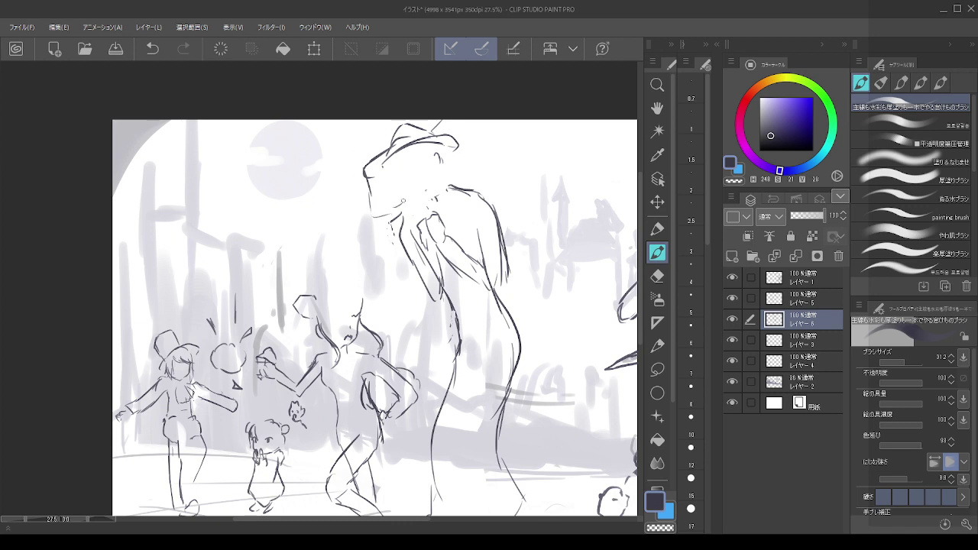
drag(395, 155, 402, 205)
drag(404, 208, 379, 217)
key(ctrl+z)
key(ctrl+z)
drag(418, 141, 421, 190)
key(ctrl+z)
key(ctrl+z)
key(ctrl+z)
key(ctrl+z)
- Sketch the front edge of the tall hatted figure's head and a vertical face guideline, and add a stroke above the hat brim
drag(365, 177, 372, 223)
drag(411, 144, 416, 196)
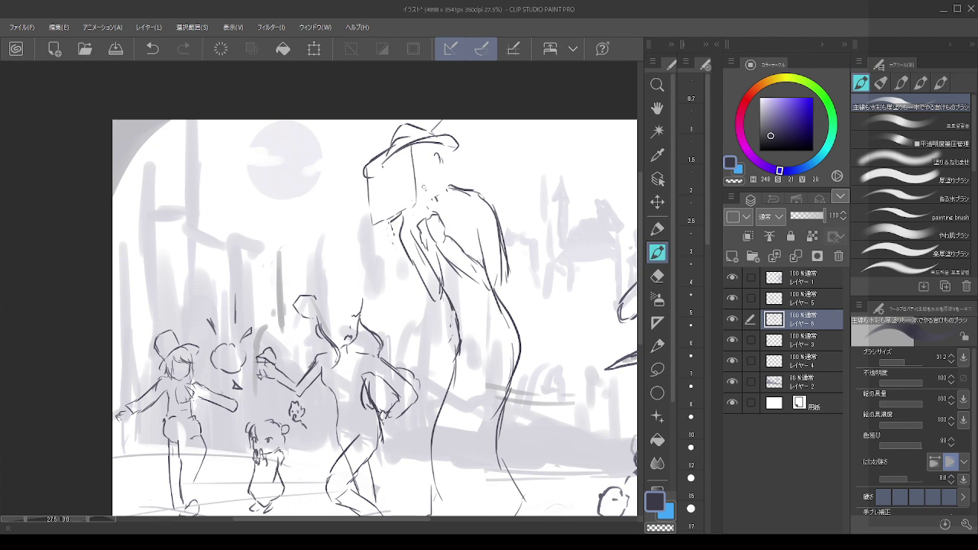
drag(441, 159, 435, 179)
key(ctrl+z)
key(ctrl+z)
mouse_move(396, 178)
mouse_down()
mouse_move(403, 191)
mouse_move(397, 182)
mouse_up()
key(ctrl+z)
key(ctrl+z)
key(ctrl+z)
mouse_move(425, 131)
mouse_down()
mouse_move(436, 120)
mouse_move(426, 134)
mouse_move(476, 120)
mouse_up()
scroll(470, 170, down, 5)
scroll(426, 346, up, 3)
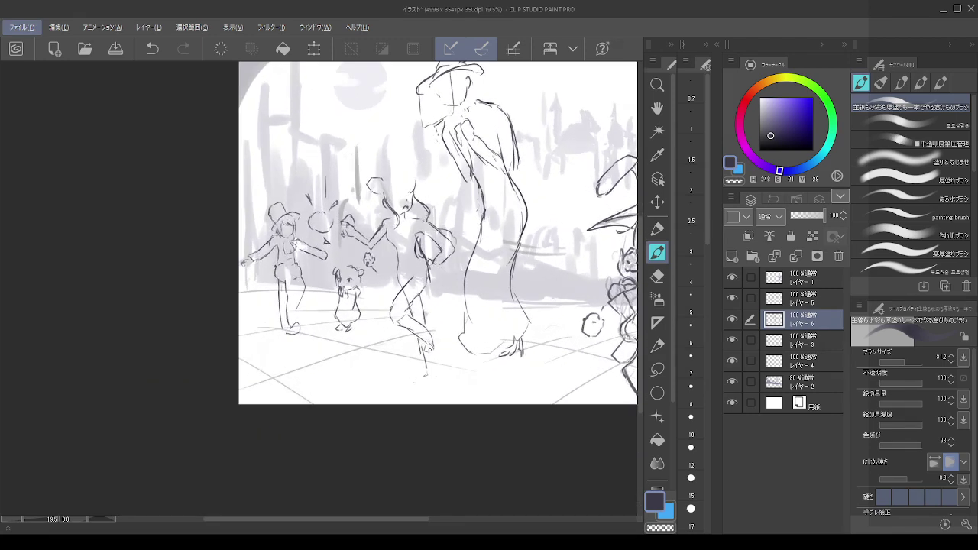
drag(426, 315, 434, 377)
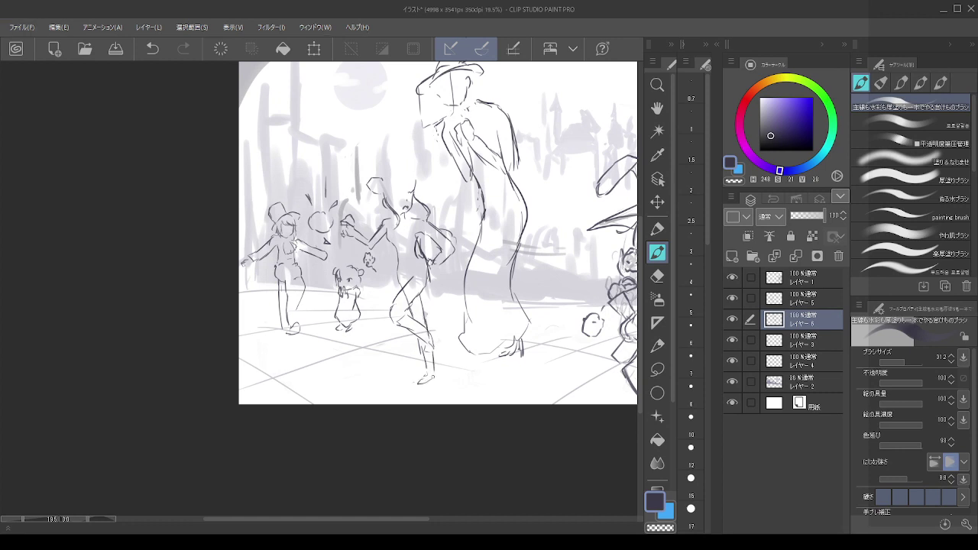
click(803, 304)
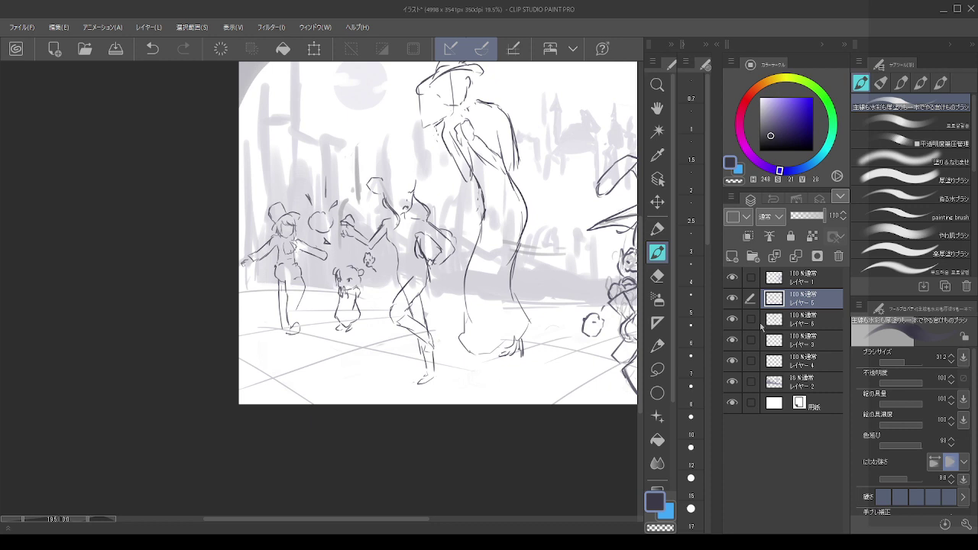
click(731, 320)
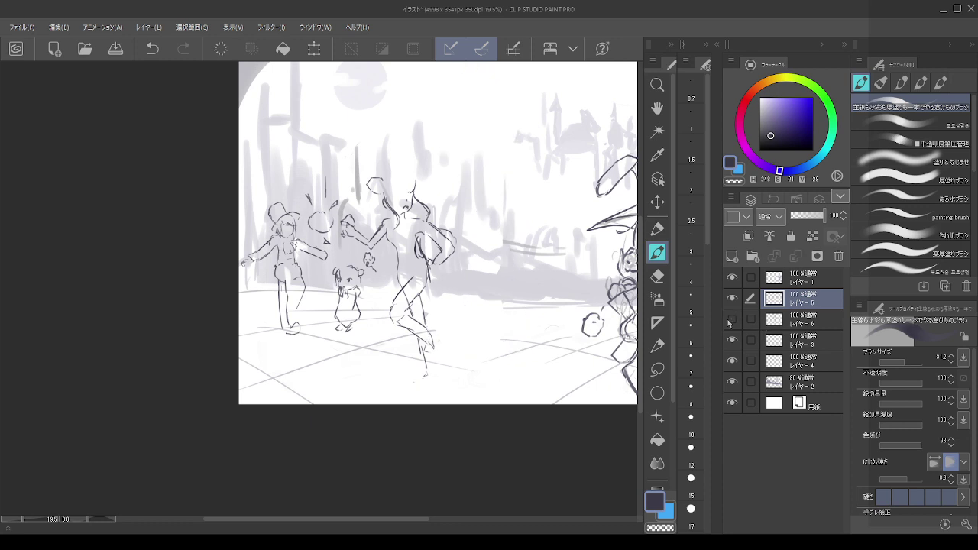
click(731, 320)
key(ctrl+z)
key(ctrl+z)
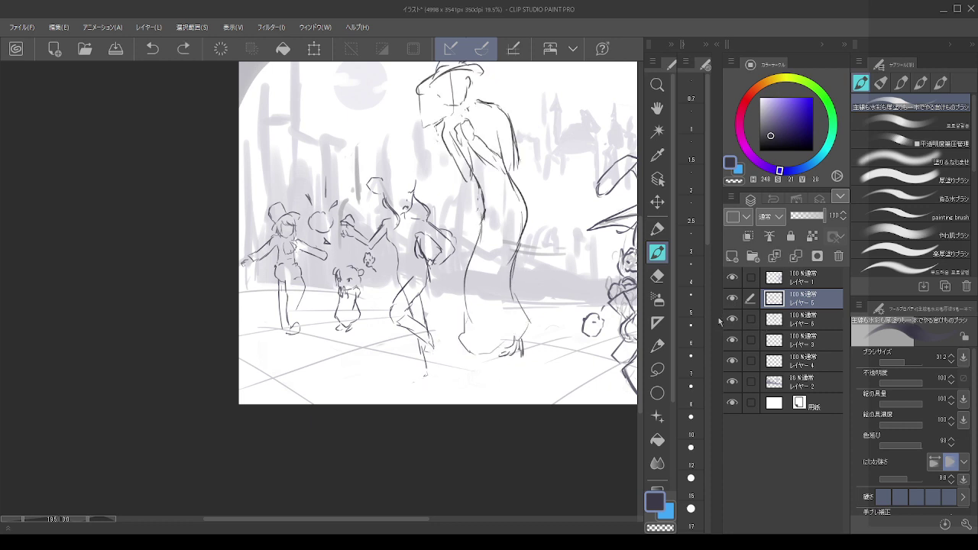
- Hide the dancing figure's layer, erase the stray leg stroke on the tall figure's layer, and show and reselect the dancing figure's layer
click(731, 299)
click(730, 299)
click(731, 299)
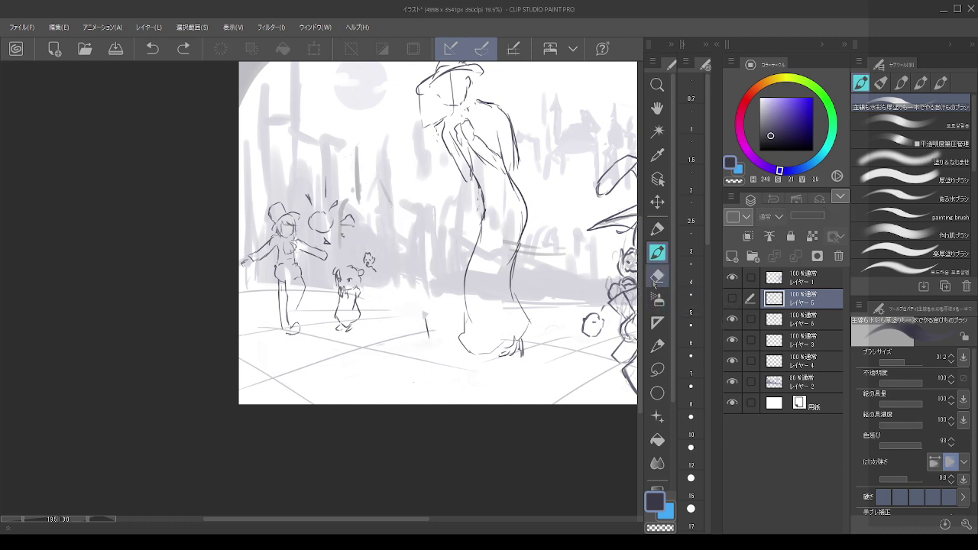
click(657, 276)
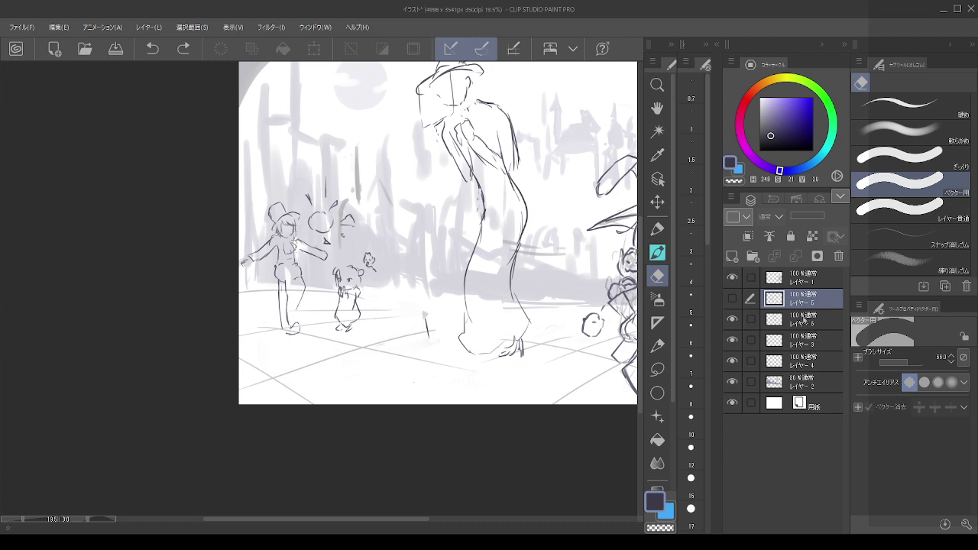
click(804, 321)
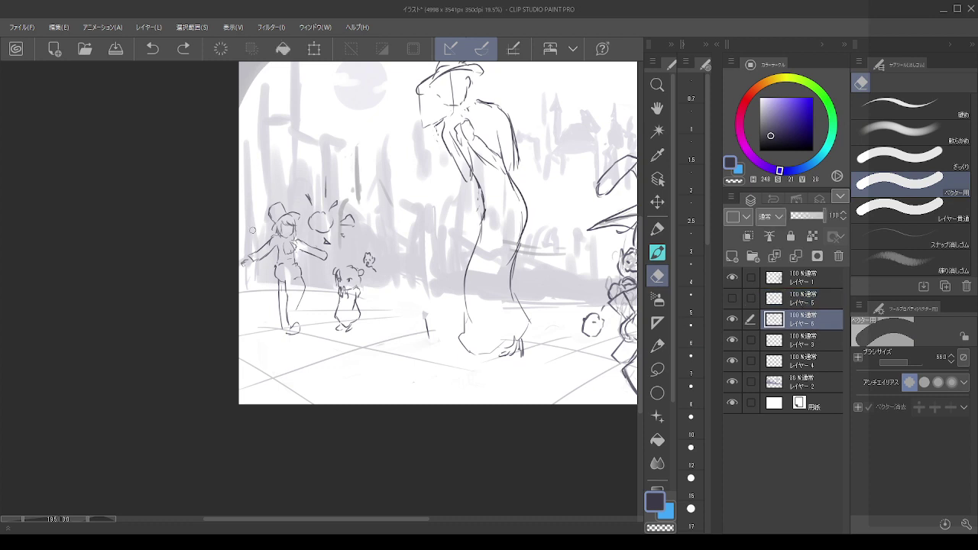
drag(424, 321, 427, 336)
click(731, 298)
click(790, 296)
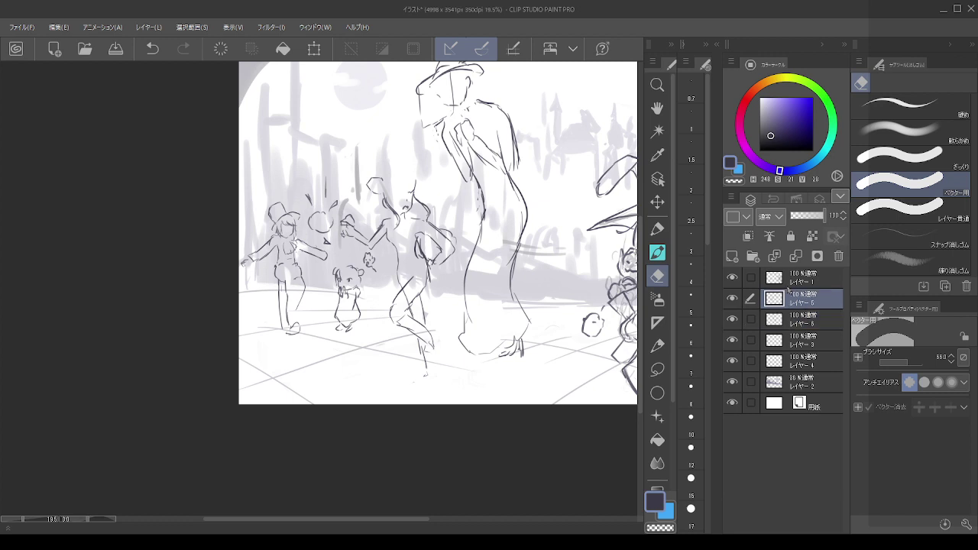
- Move the dancing figure's layer slightly up and left, and shift the tall figure's layer to the right
click(657, 202)
mouse_move(415, 229)
mouse_down()
mouse_move(377, 231)
mouse_move(408, 237)
mouse_up()
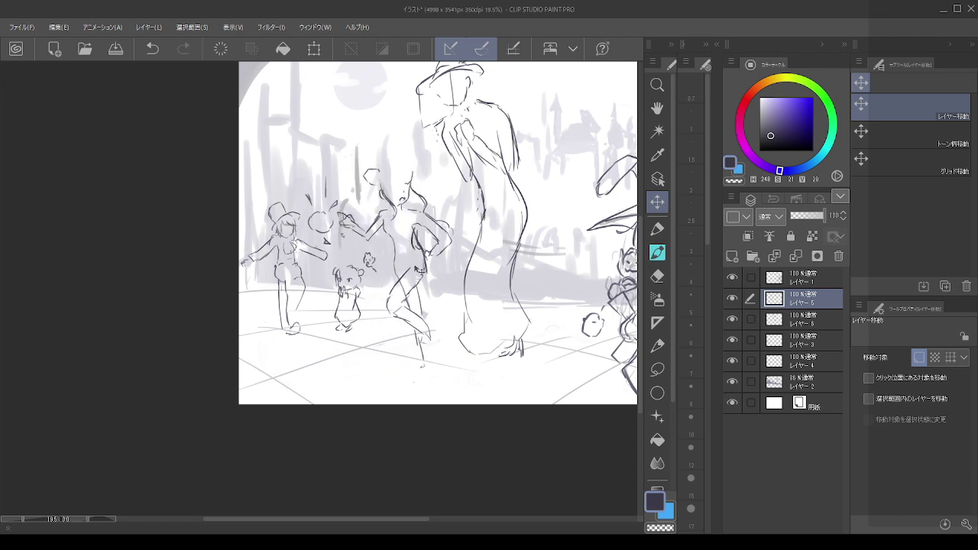
click(745, 320)
drag(485, 223, 451, 187)
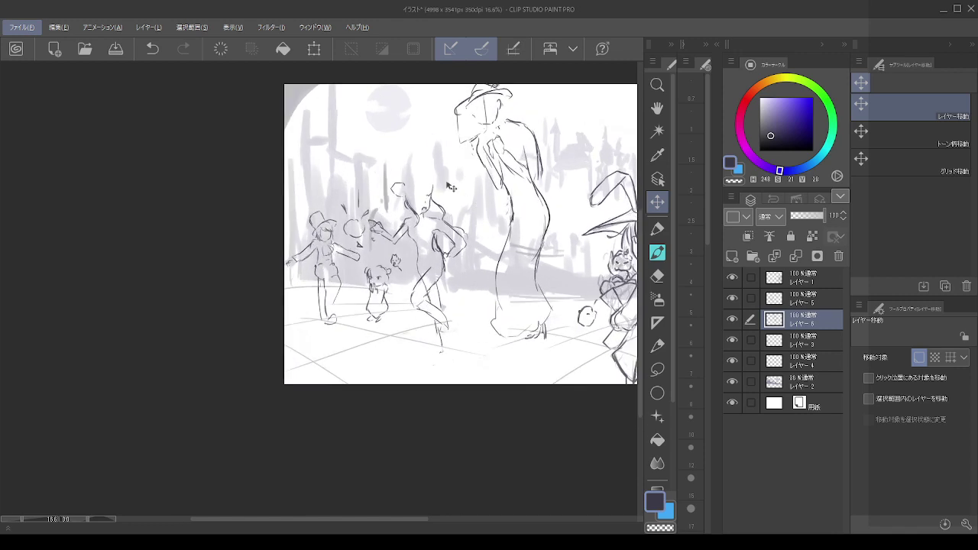
- Scale the tall hatted figure down to 88% and reposition it beside the dancing figure
click(58, 27)
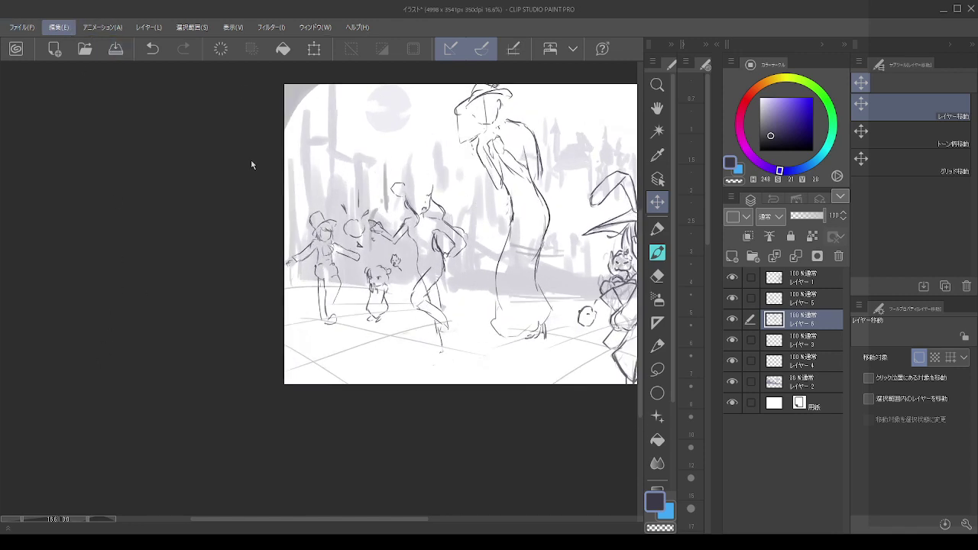
key(ctrl+t)
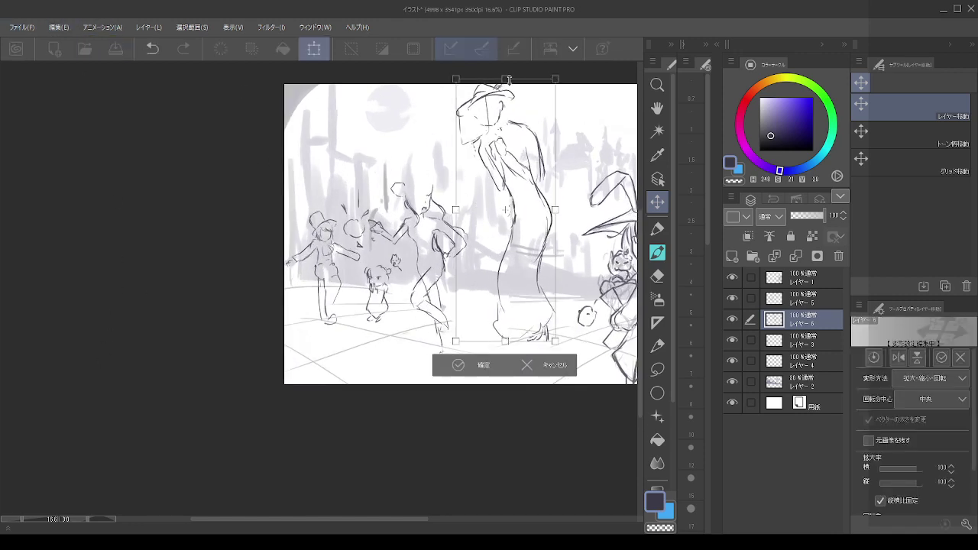
drag(497, 82, 508, 98)
drag(506, 165, 504, 149)
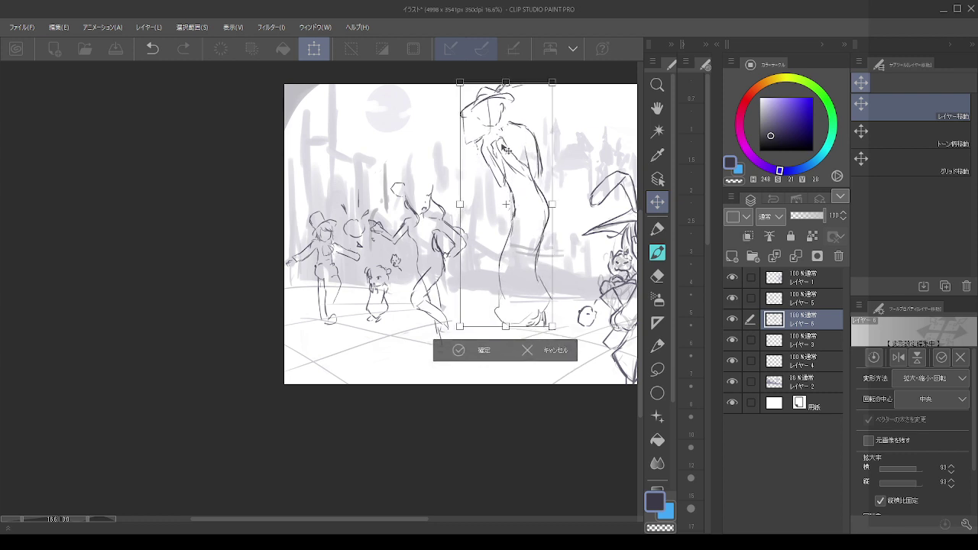
drag(506, 82, 529, 81)
mouse_move(507, 143)
mouse_down()
mouse_move(464, 141)
mouse_move(489, 142)
mouse_up()
key(ctrl+z)
key(ctrl+z)
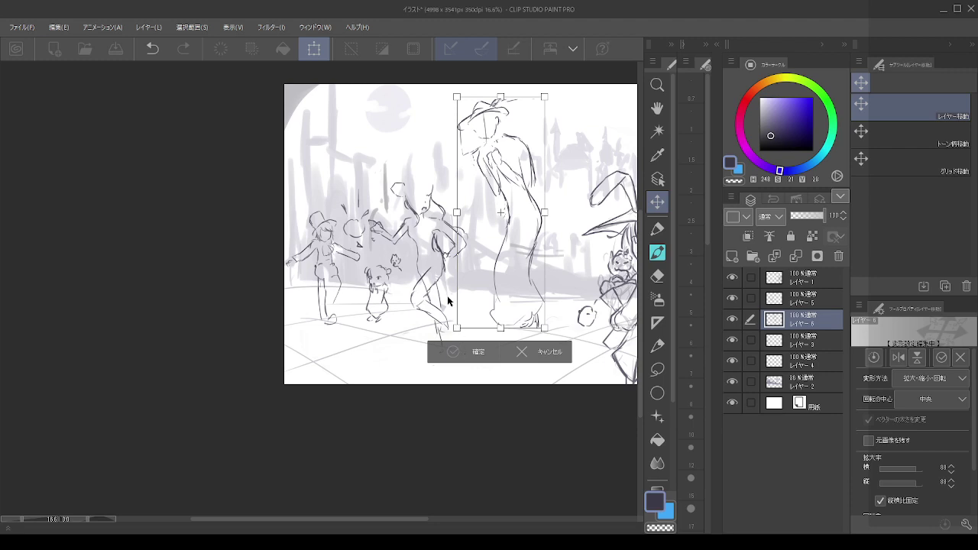
click(459, 352)
scroll(473, 202, down, 1)
scroll(469, 197, down, 2)
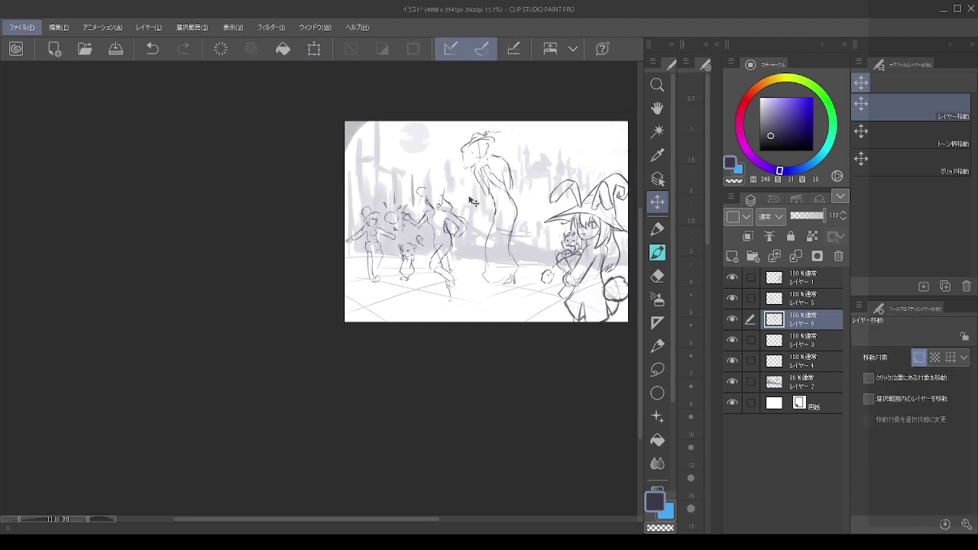
drag(487, 202, 475, 204)
key(ctrl+z)
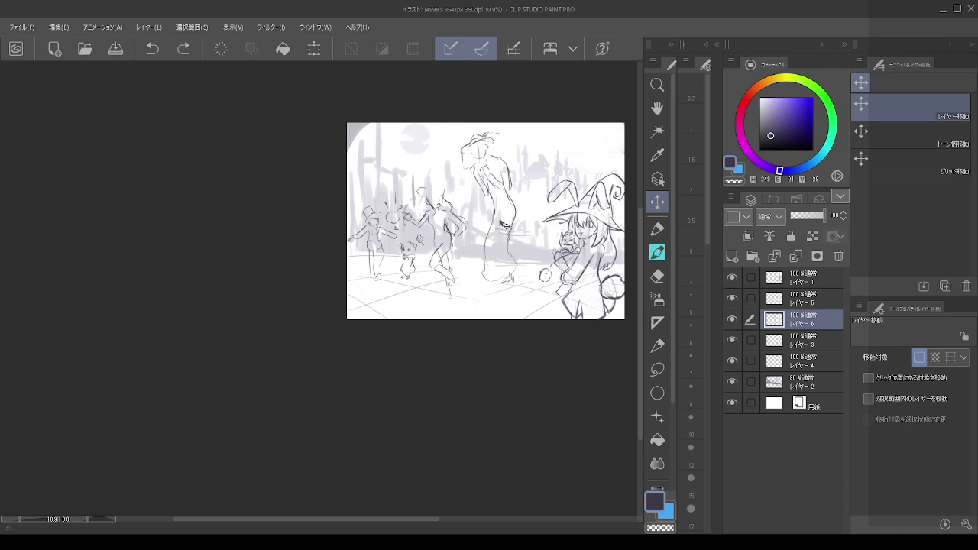
click(738, 339)
click(734, 341)
- Select the dancing and tall figures' layers together, shift them down and right, and enlarge both to 108%
scroll(522, 224, up, 1)
scroll(522, 224, up, 1)
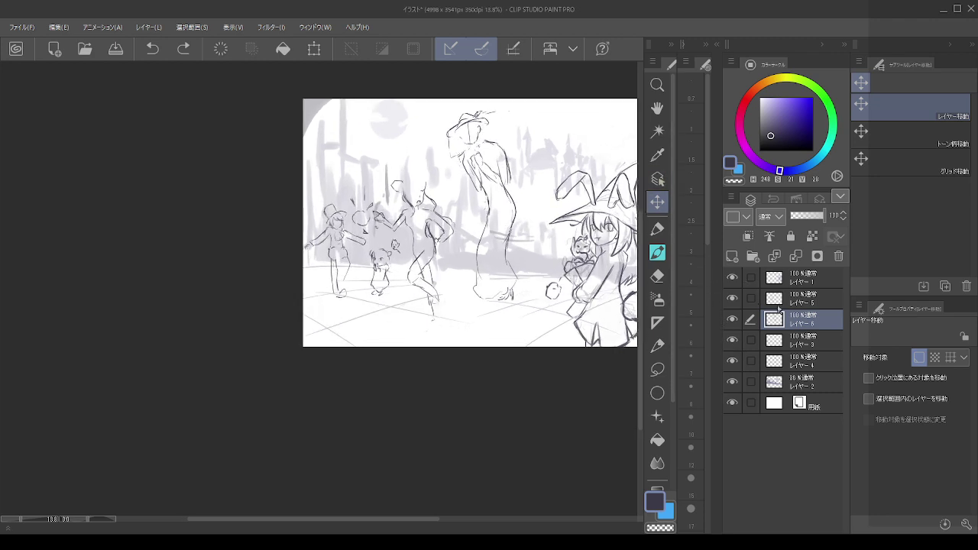
ctrl+click(807, 302)
drag(498, 231, 512, 248)
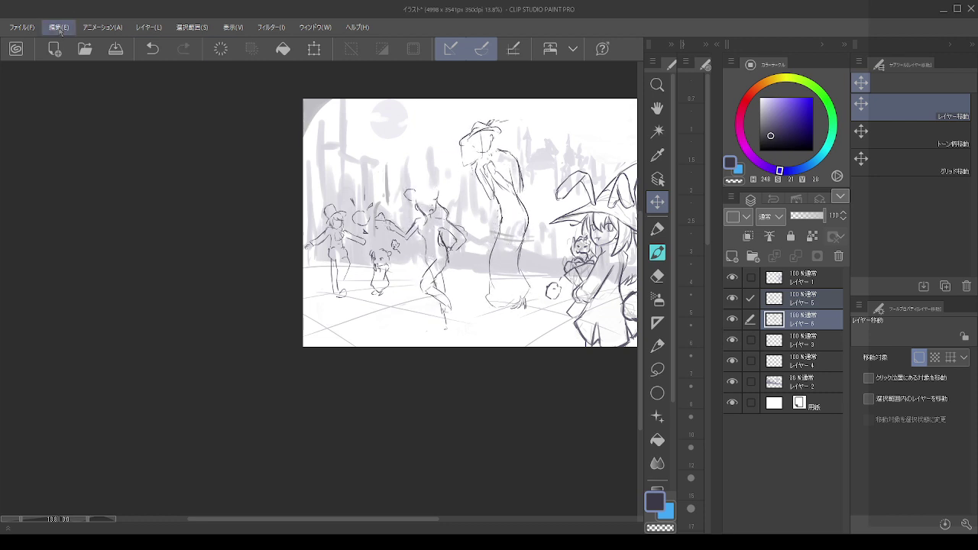
key(ctrl+t)
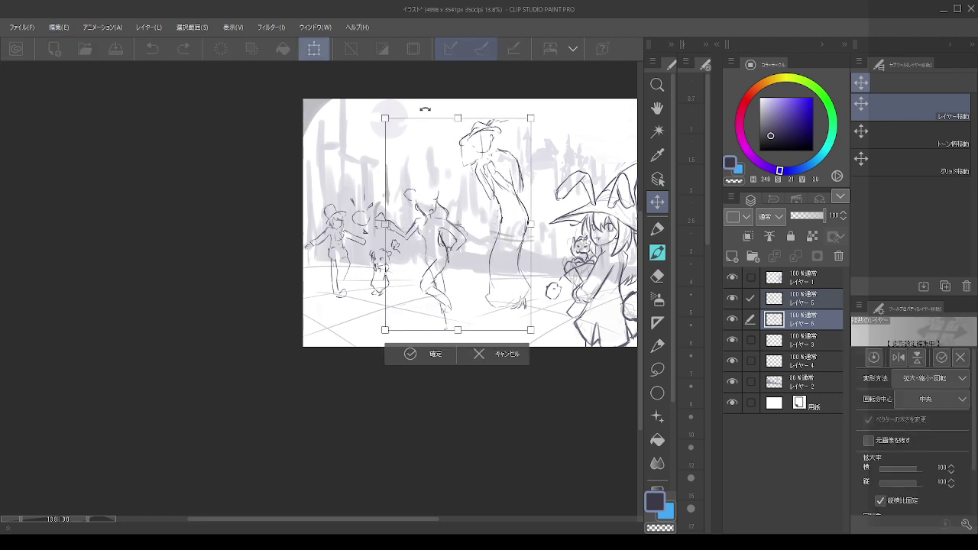
drag(457, 116, 458, 101)
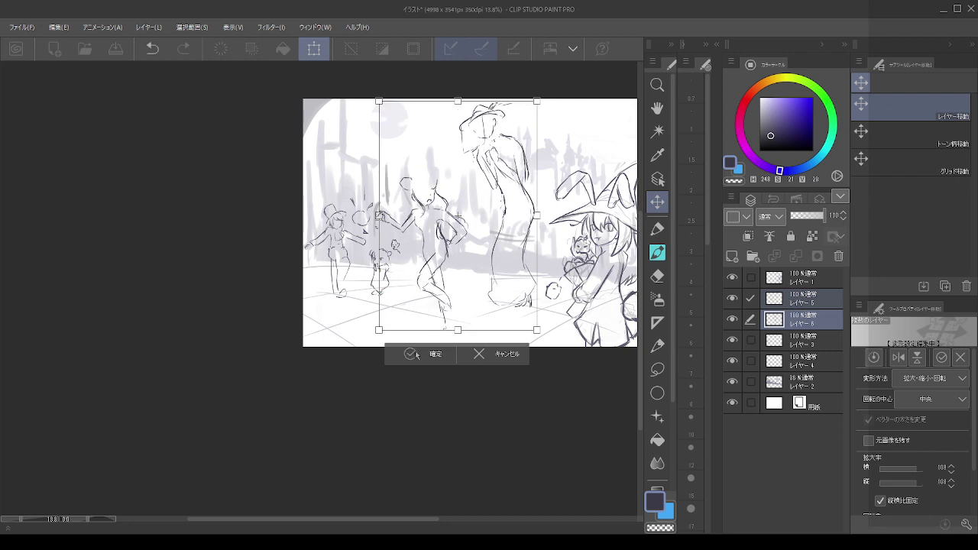
key(Return)
- Move the layer of the girl in the rabbit-eared hat up and slightly right so more of her legs fits the canvas
scroll(353, 284, down, 2)
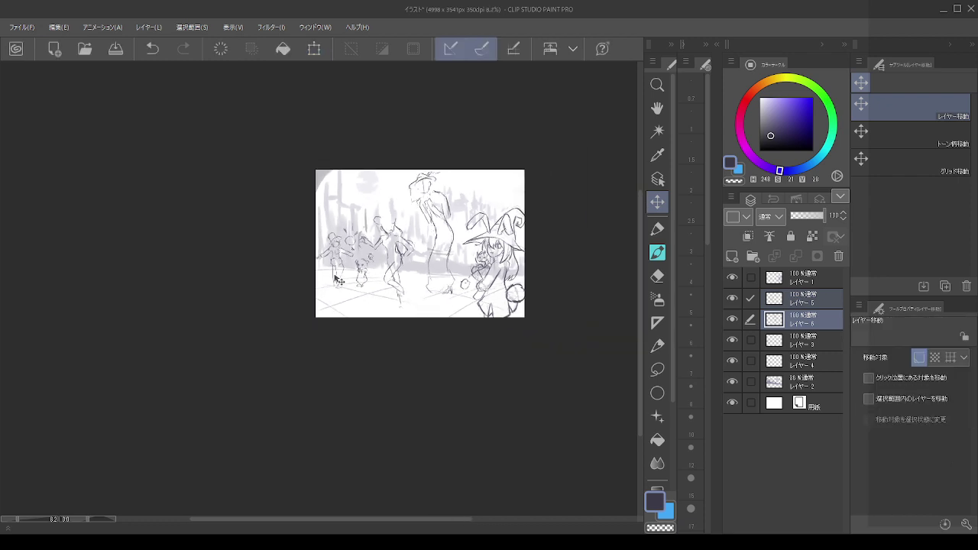
click(801, 278)
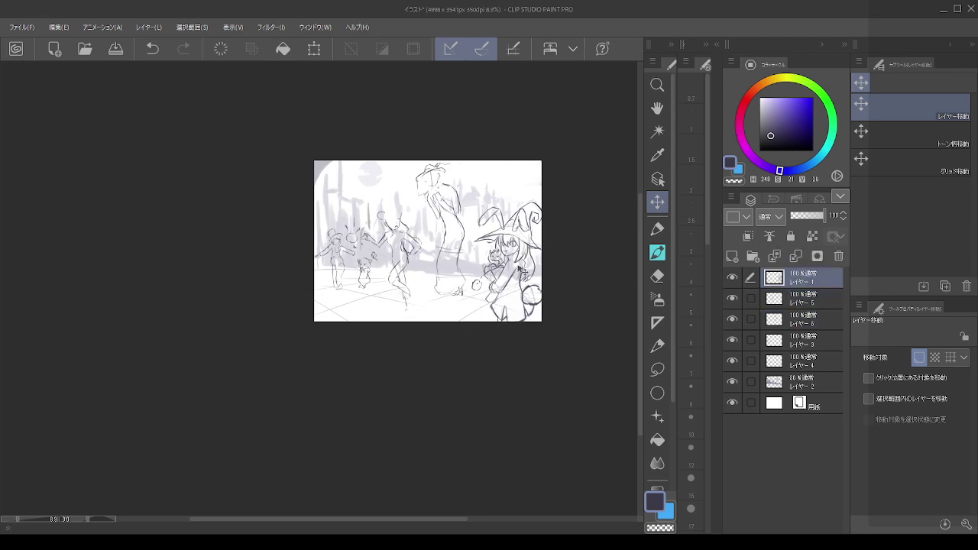
mouse_move(522, 271)
mouse_down()
mouse_move(538, 270)
mouse_move(529, 257)
mouse_up()
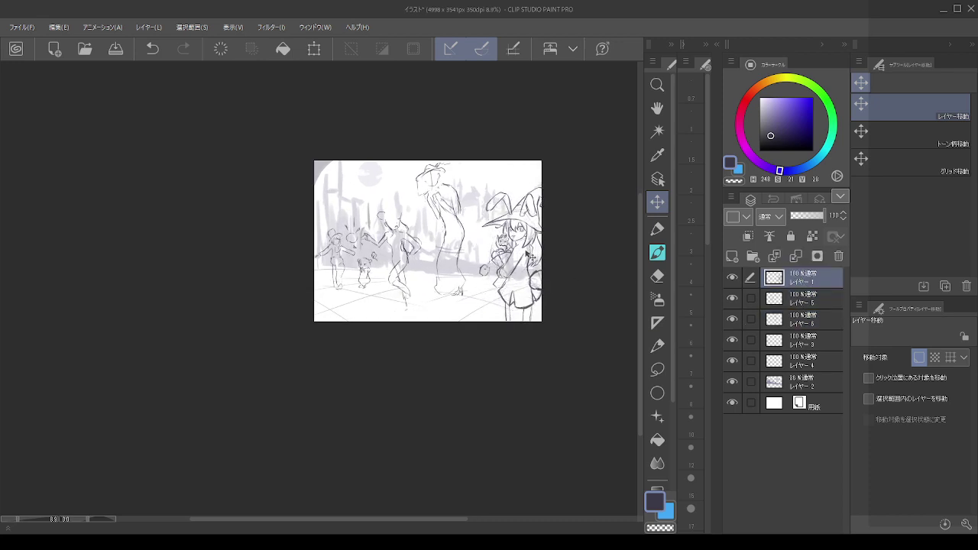
- Shift the dancing figure and the tall figure slightly left, away from the girl in the rabbit-eared hat
click(801, 299)
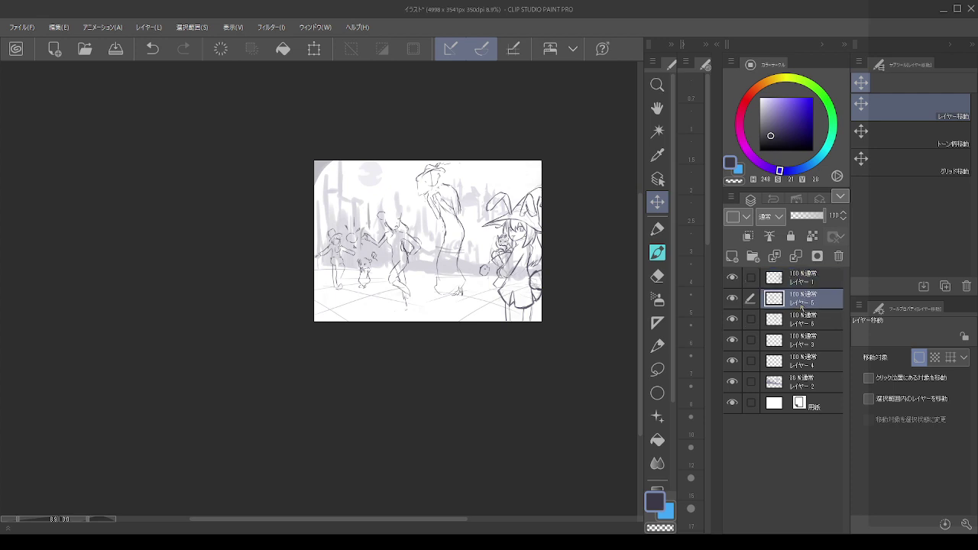
drag(446, 248, 445, 251)
click(805, 321)
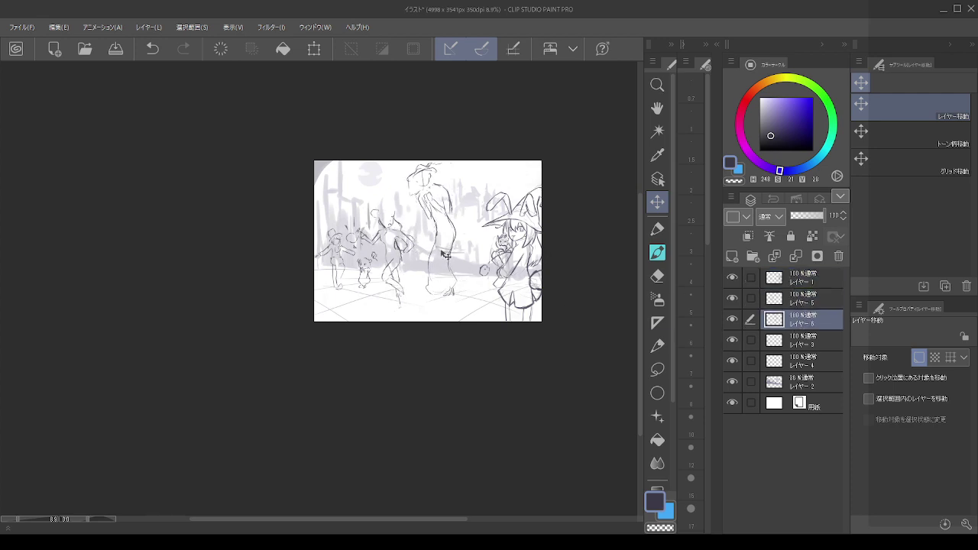
- Select the two small background characters' layers together, scale them to 95%, and reposition them near the canvas's left edge
click(795, 342)
ctrl+click(802, 363)
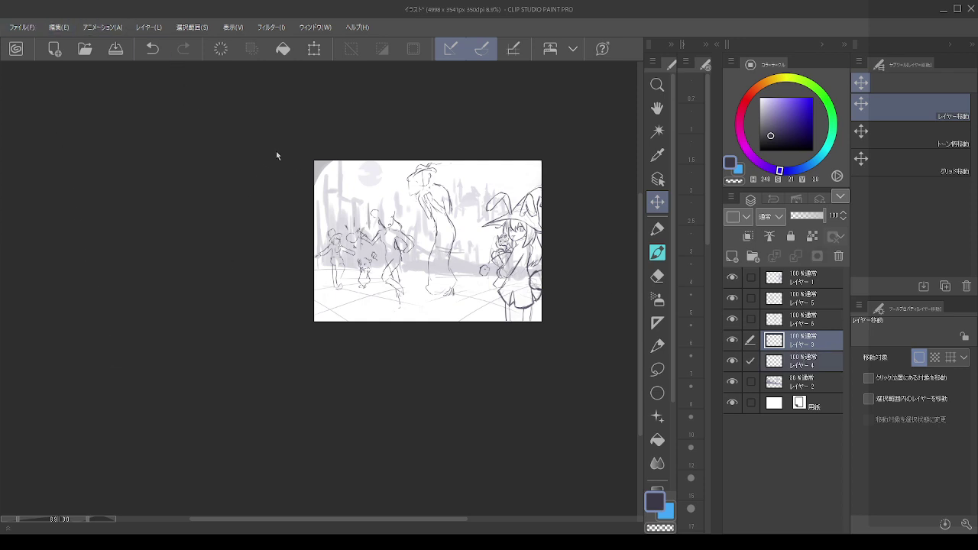
key(ctrl+t)
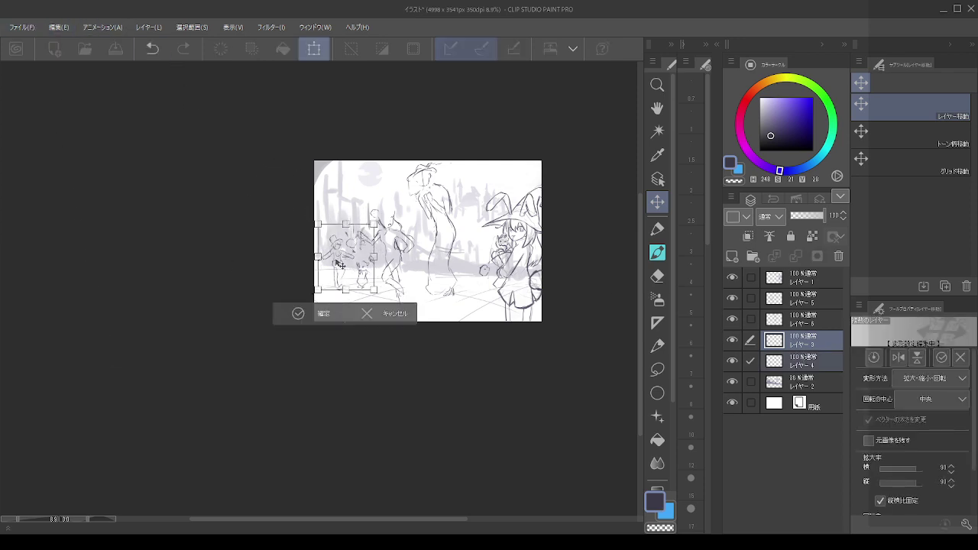
drag(340, 264, 334, 271)
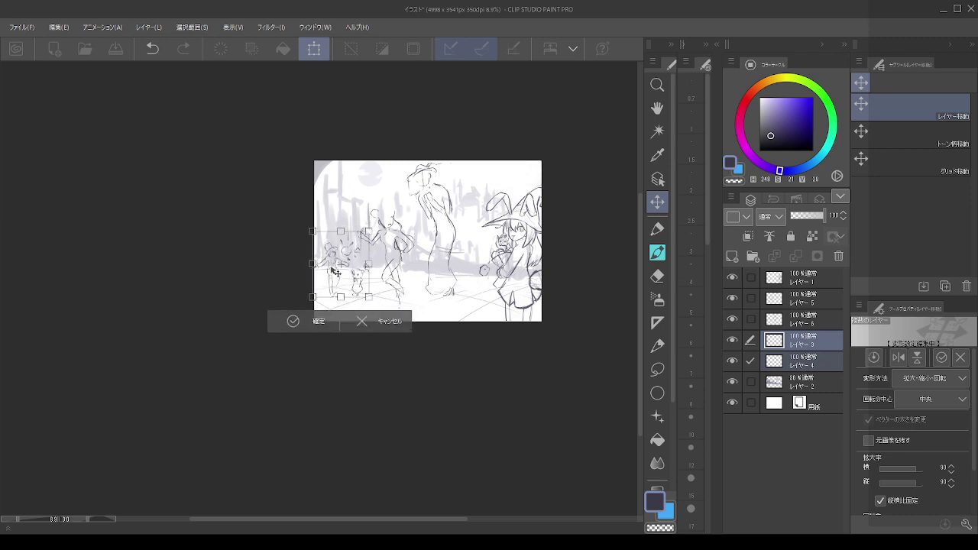
drag(341, 231, 340, 227)
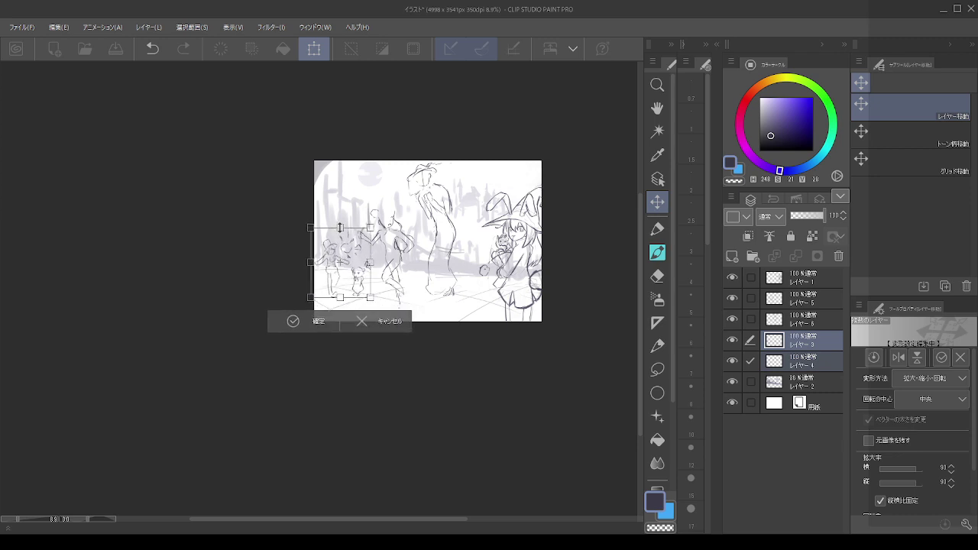
drag(334, 264, 334, 255)
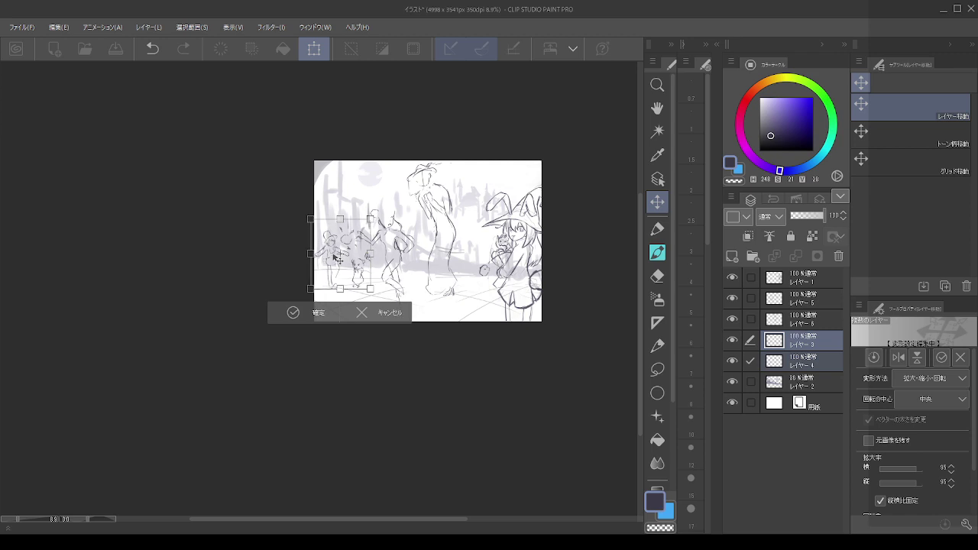
click(311, 317)
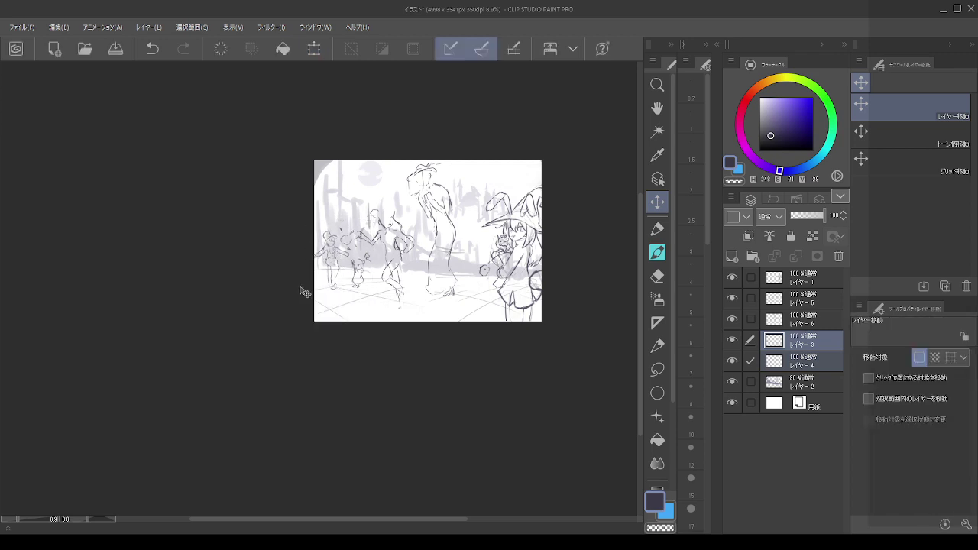
scroll(382, 224, up, 5)
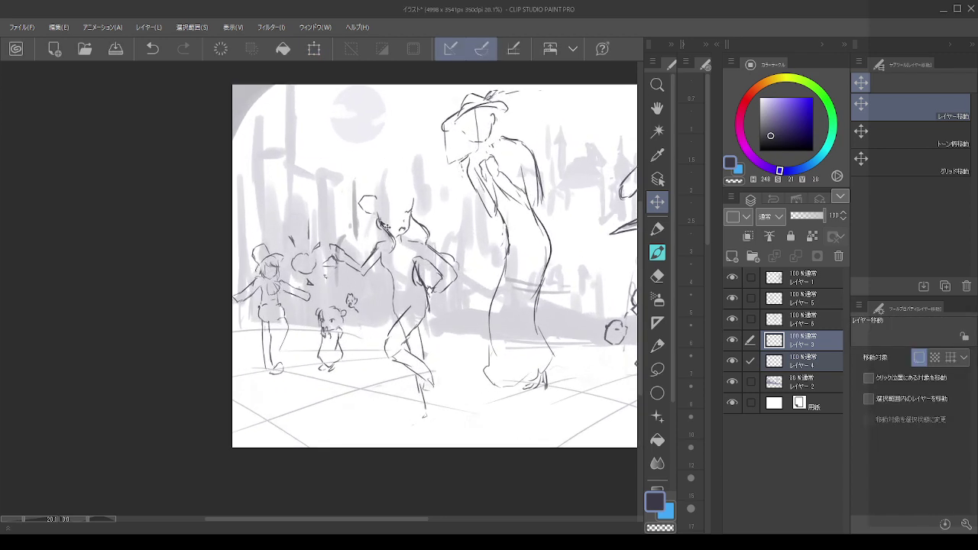
scroll(385, 227, down, 2)
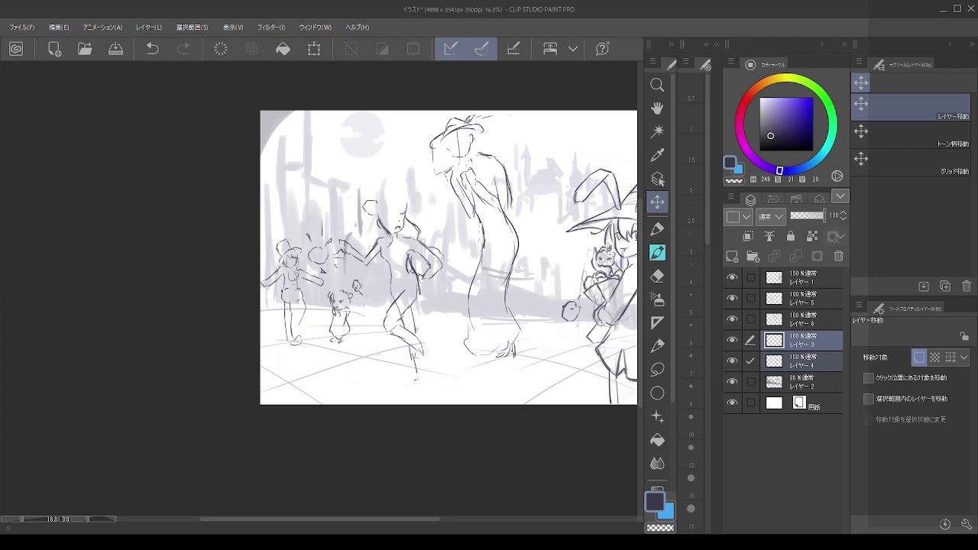
- Select only the tall hatted figure's layer and shift it slightly left, closer to the dancing figure
scroll(473, 243, down, 6)
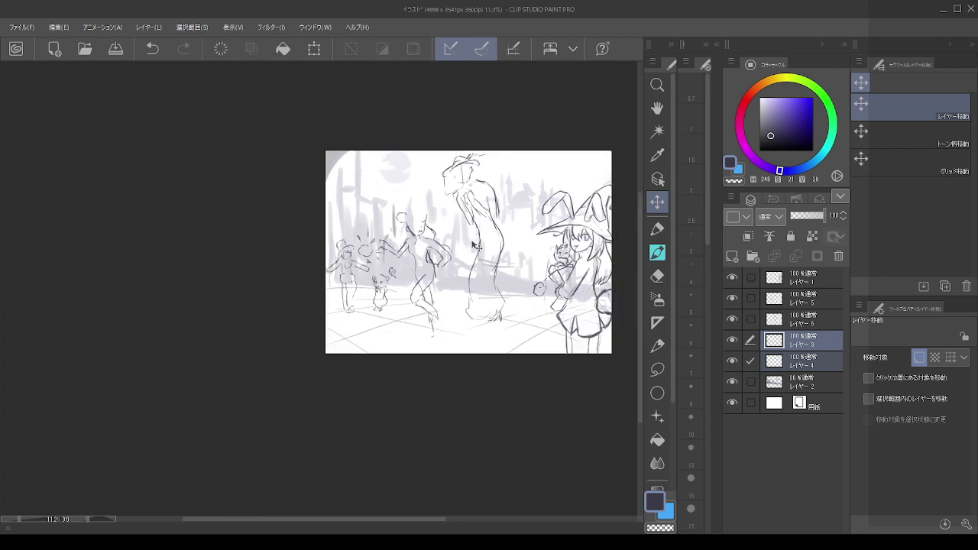
scroll(509, 235, up, 3)
scroll(519, 239, up, 1)
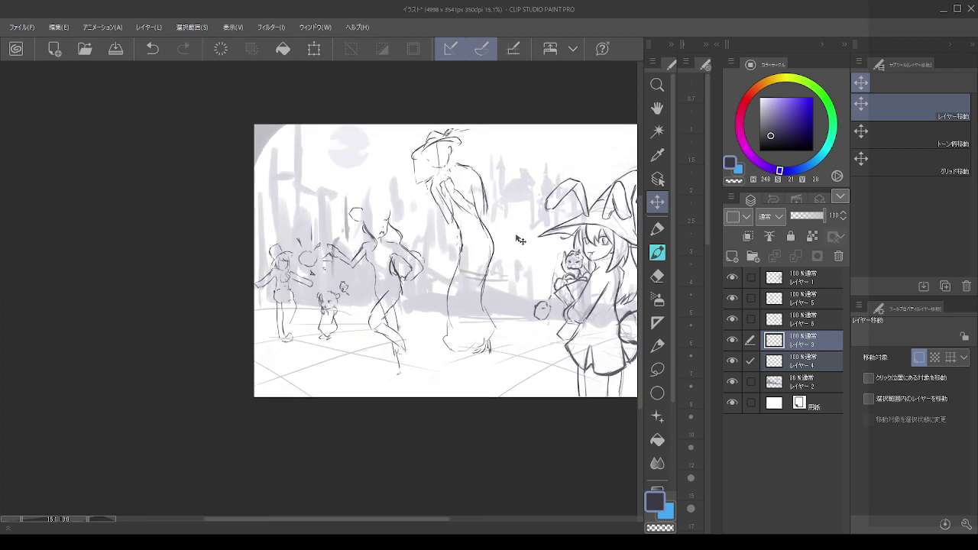
click(823, 343)
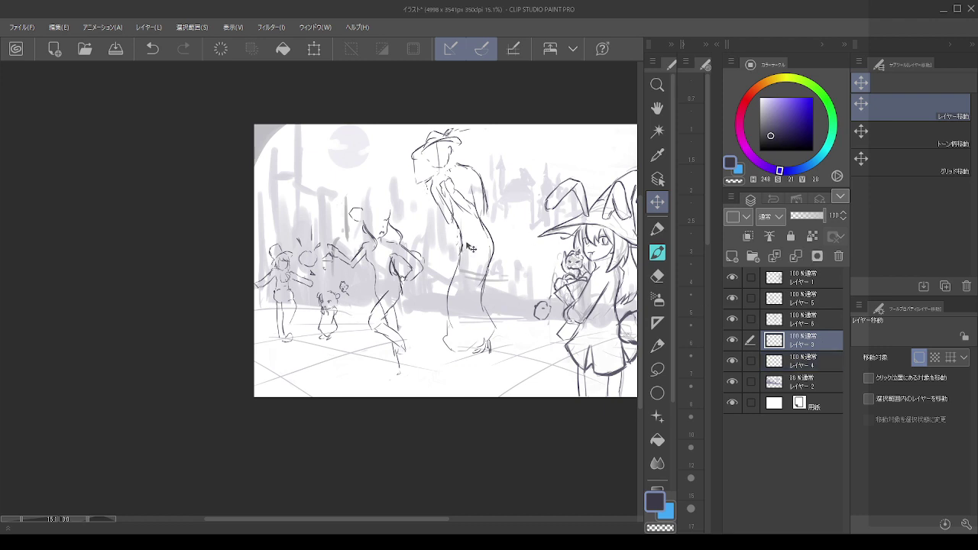
key(ctrl+z)
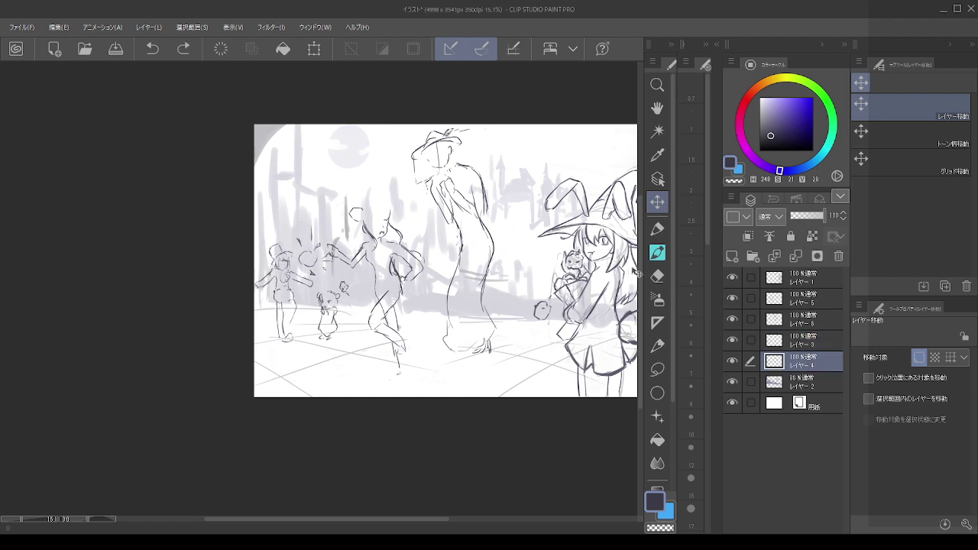
click(797, 318)
drag(477, 251, 468, 252)
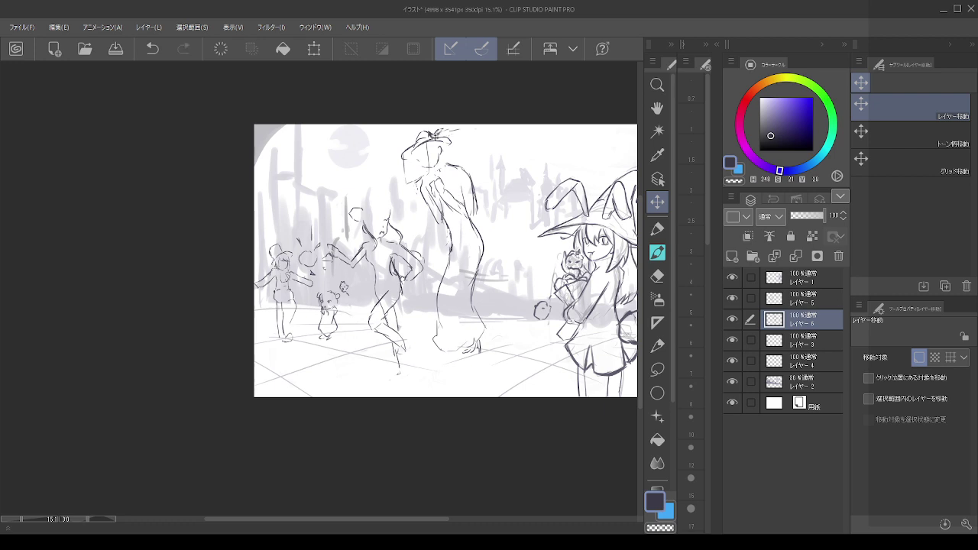
- Add two new layers directly above the faint background townscape layer and switch to the painting brush
scroll(524, 260, up, 2)
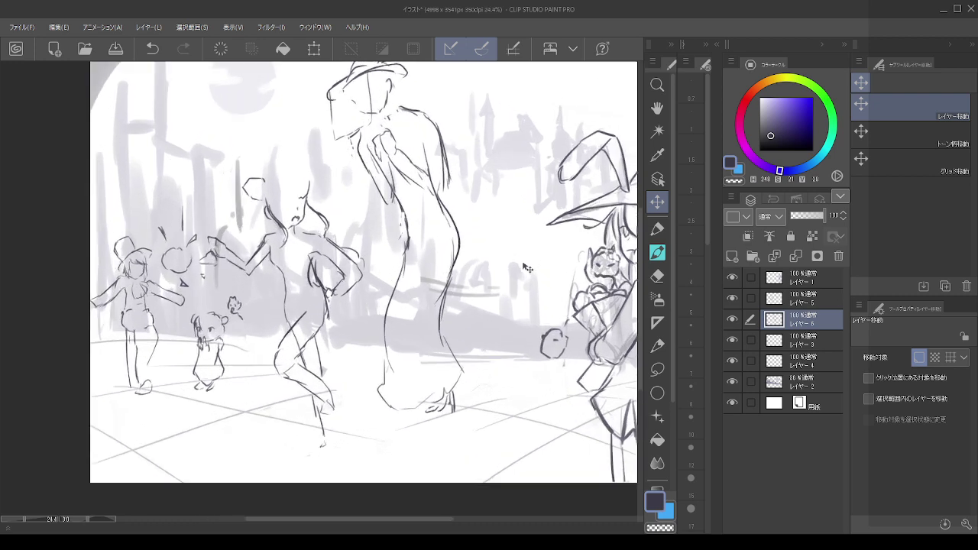
click(806, 375)
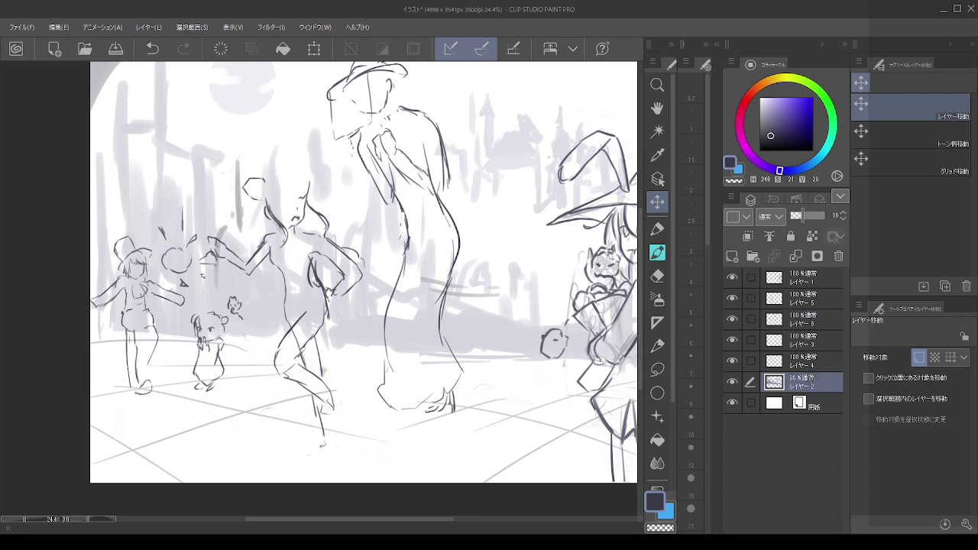
click(731, 257)
click(732, 257)
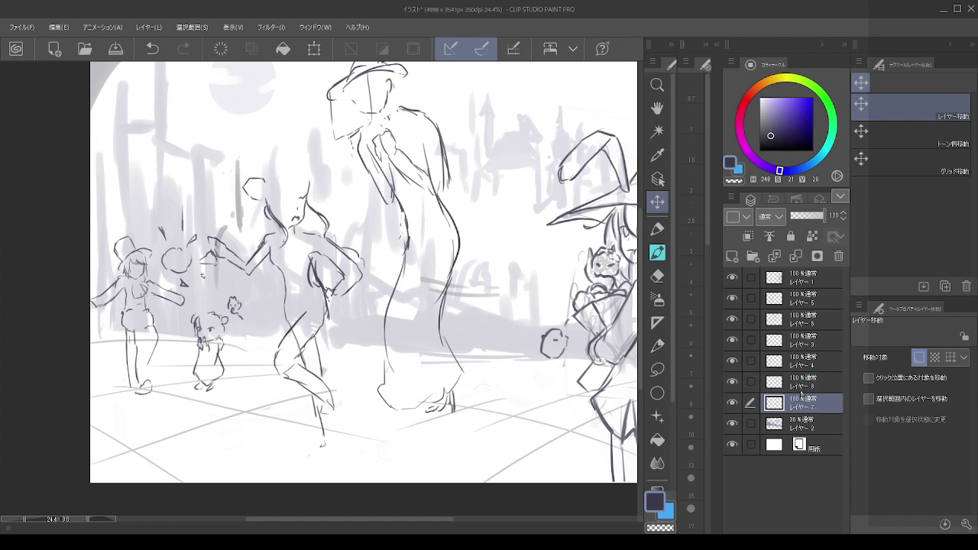
click(658, 253)
mouse_move(505, 348)
mouse_down()
mouse_move(481, 339)
mouse_move(509, 327)
mouse_move(475, 326)
mouse_move(536, 327)
mouse_move(495, 340)
mouse_move(525, 337)
mouse_move(503, 344)
mouse_move(509, 361)
mouse_move(507, 351)
mouse_move(490, 351)
mouse_move(526, 349)
mouse_move(498, 356)
mouse_up()
key(ctrl+z)
key(ctrl+z)
key(ctrl+z)
key(ctrl+z)
key(ctrl+z)
key(ctrl+z)
key(ctrl+z)
drag(498, 362, 495, 370)
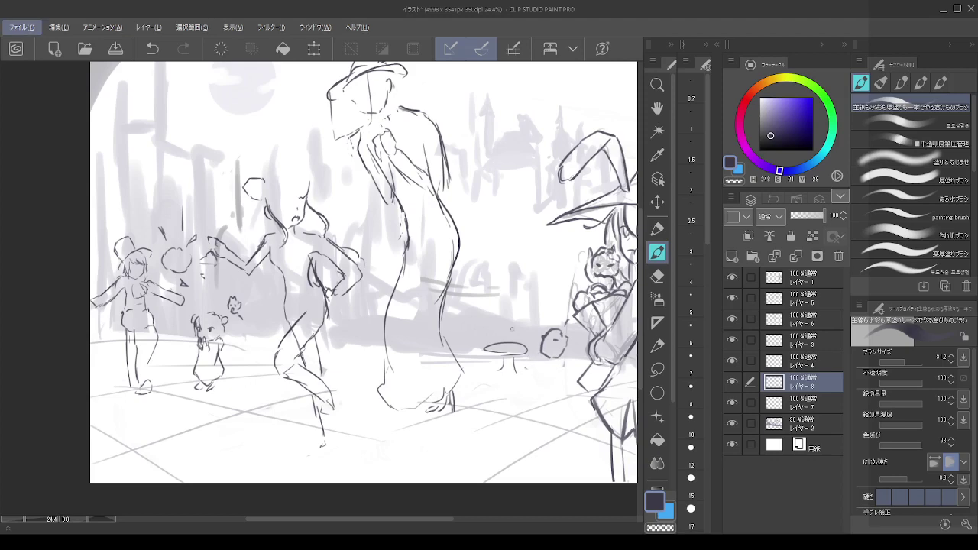
scroll(527, 336, down, 3)
scroll(515, 316, up, 3)
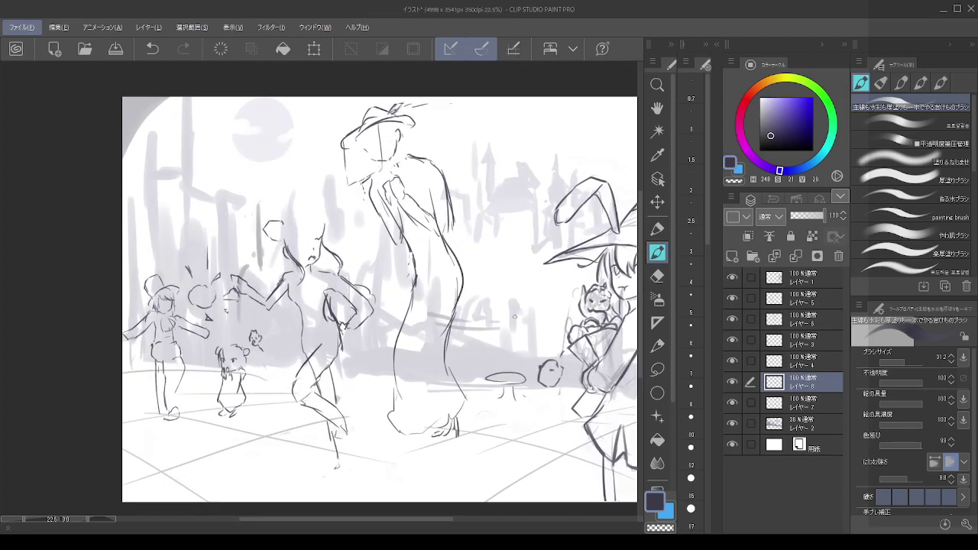
key(ctrl+z)
key(ctrl+z)
key(ctrl+z)
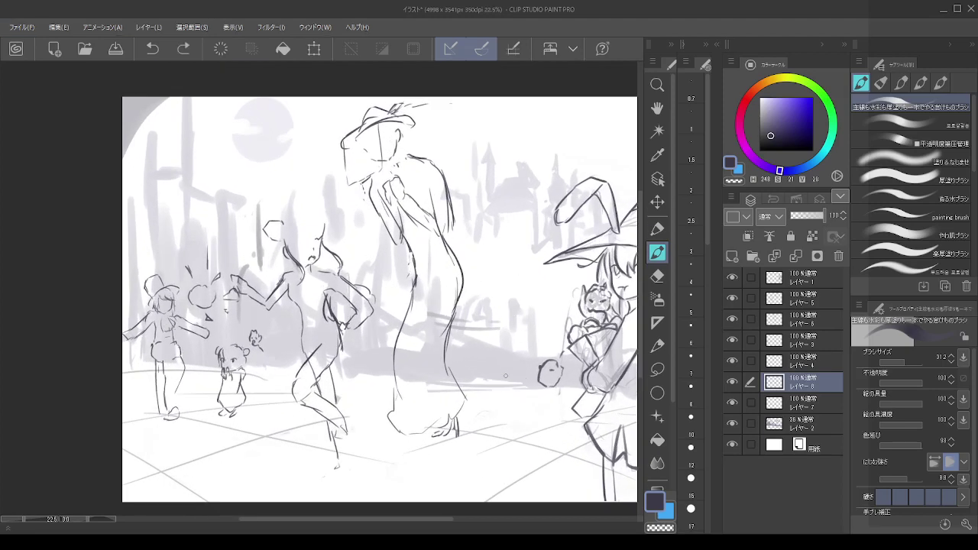
mouse_move(505, 375)
mouse_down()
mouse_move(477, 379)
mouse_move(537, 381)
mouse_up()
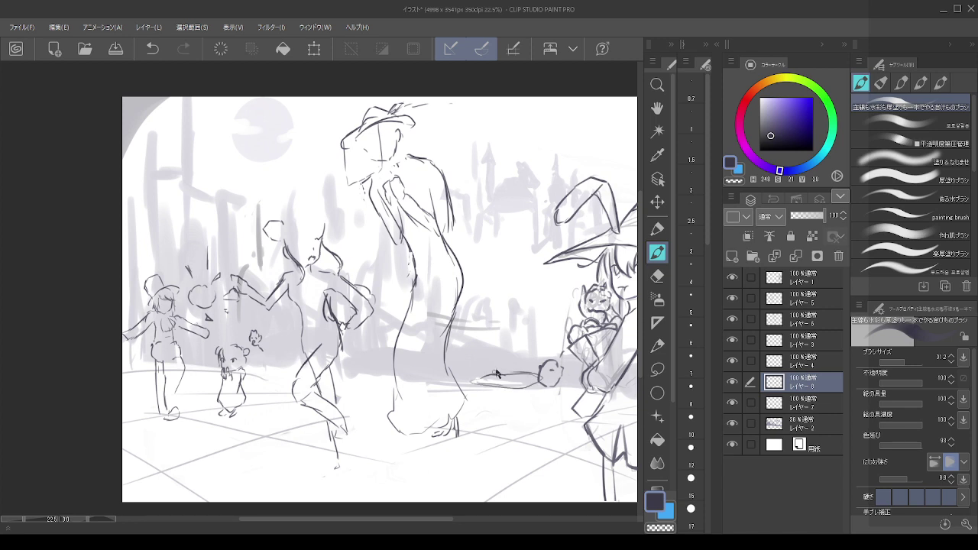
key(ctrl+z)
key(ctrl+z)
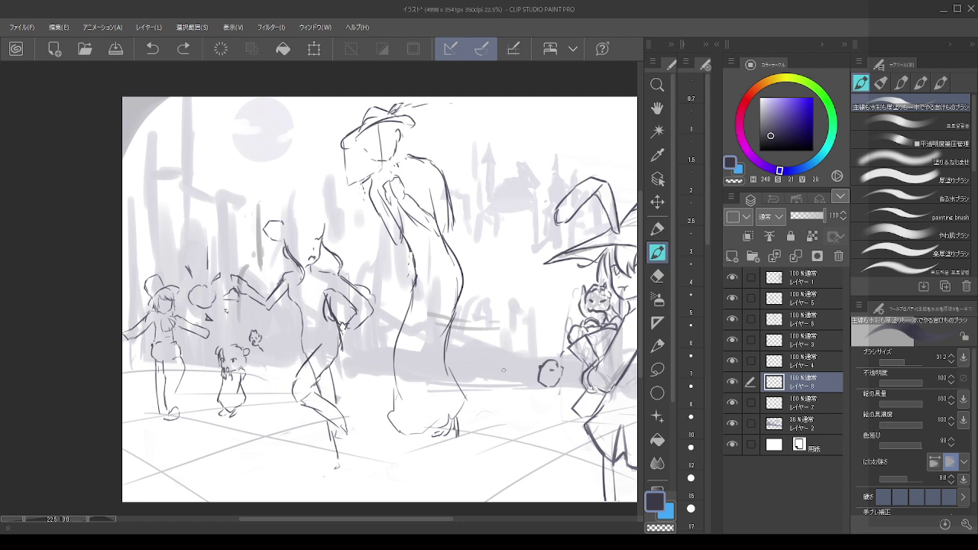
- Sketch a flat oval tabletop on the upper new layer, just left of the round creature beside the girl
mouse_move(492, 373)
mouse_down()
mouse_move(529, 378)
mouse_move(513, 382)
mouse_up()
scroll(549, 344, up, 3)
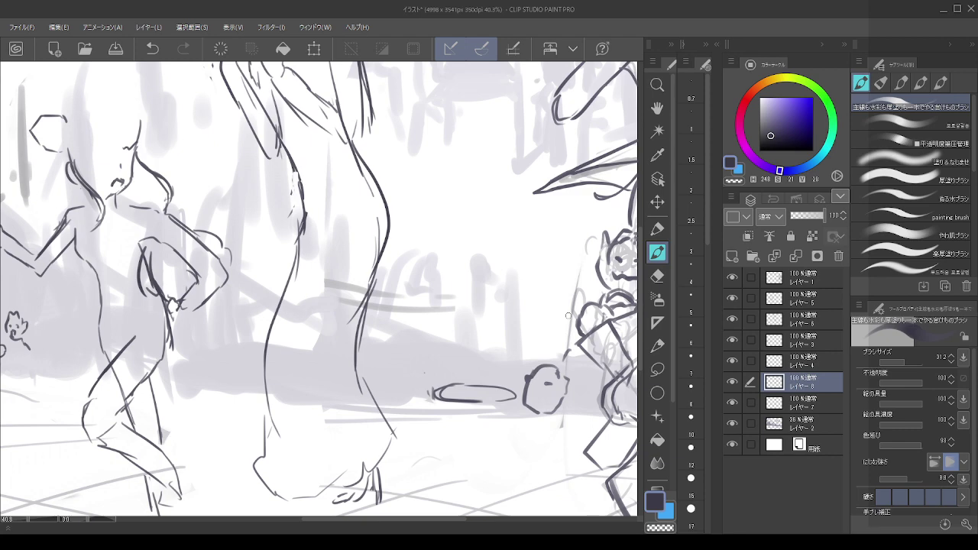
scroll(568, 315, down, 4)
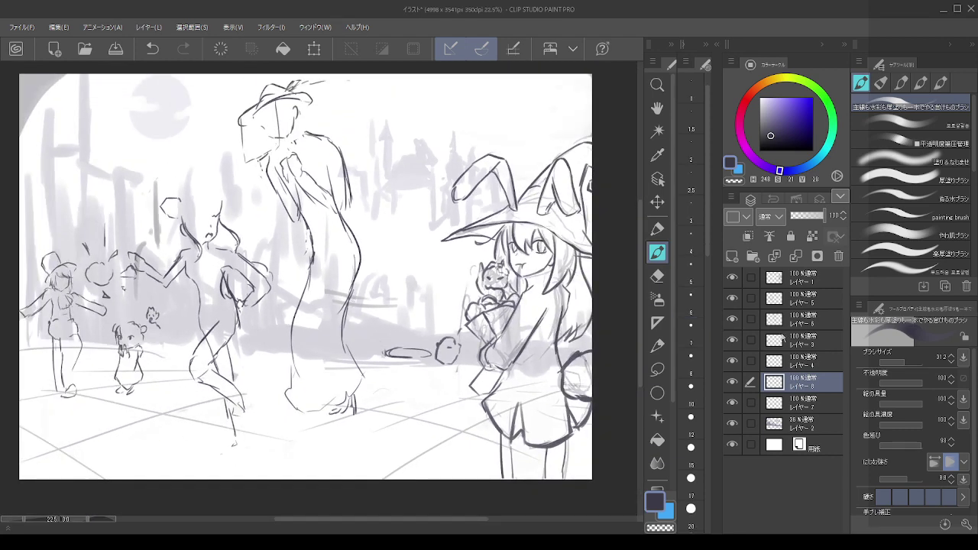
scroll(500, 347, down, 2)
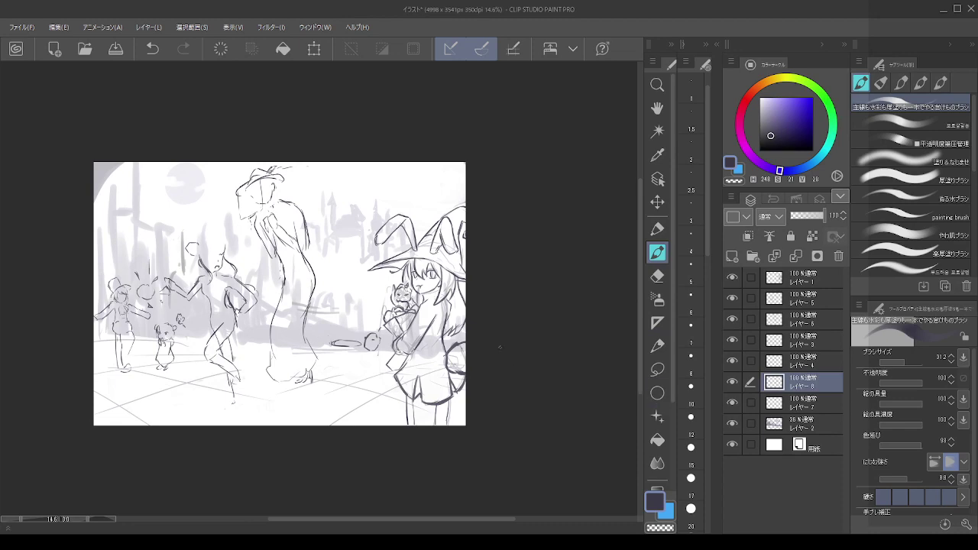
- Sketch a small hatted head above the tabletop's left end, between the tall figure and the round creature
scroll(341, 337, up, 5)
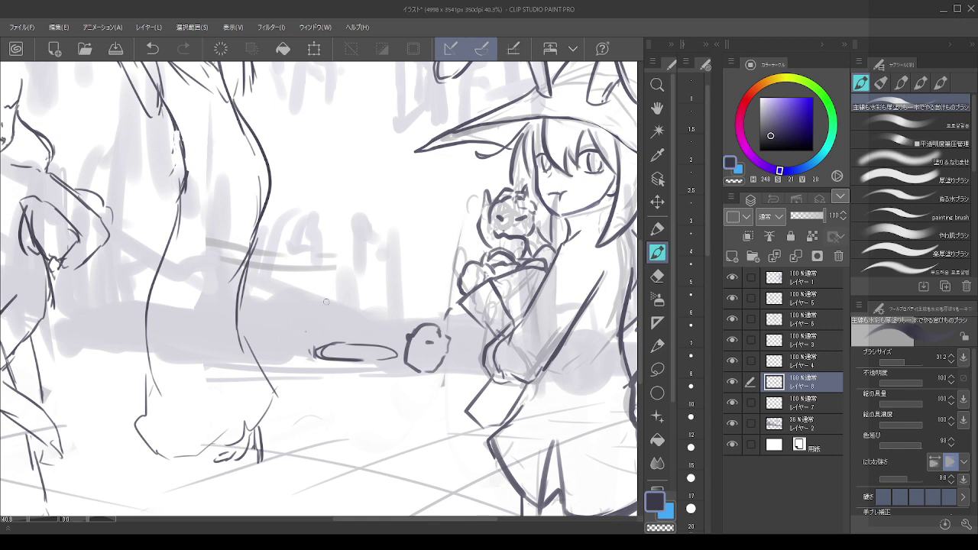
key(ctrl+z)
key(ctrl+y)
key(ctrl+z)
mouse_move(316, 301)
mouse_down()
mouse_move(294, 315)
mouse_move(318, 293)
mouse_move(287, 300)
mouse_up()
key(ctrl+z)
mouse_move(308, 287)
mouse_down()
mouse_move(278, 294)
mouse_move(283, 301)
mouse_move(314, 291)
mouse_move(289, 313)
mouse_move(295, 331)
mouse_move(323, 318)
mouse_up()
key(ctrl+z)
key(ctrl+z)
mouse_move(288, 314)
mouse_down()
mouse_move(296, 330)
mouse_move(323, 322)
mouse_up()
- Lighten the brush colour to H 248, S 19, V 50 and sketch the small hatted character's torso, legs and feet beside the table
click(769, 124)
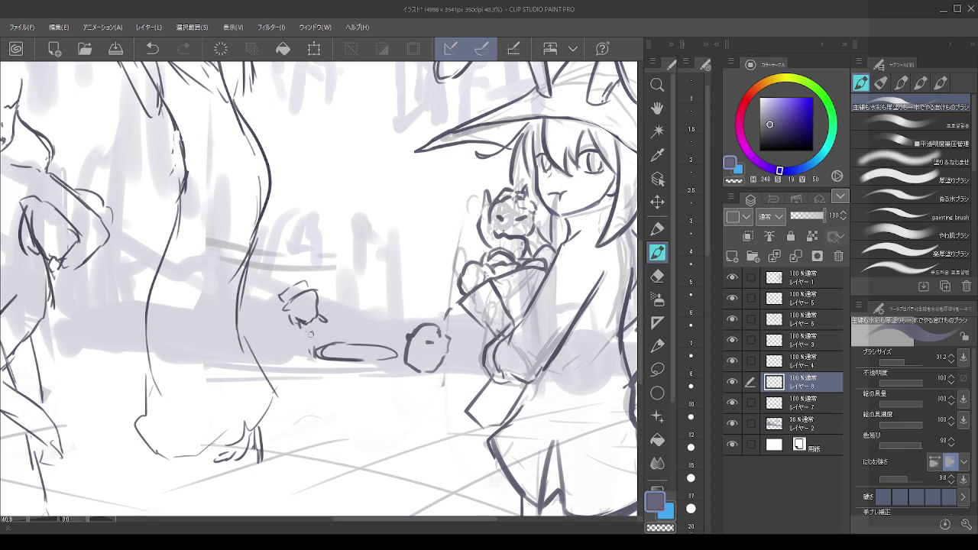
key(ctrl+z)
drag(308, 328, 314, 367)
key(ctrl+z)
drag(290, 332, 297, 410)
drag(316, 375, 332, 409)
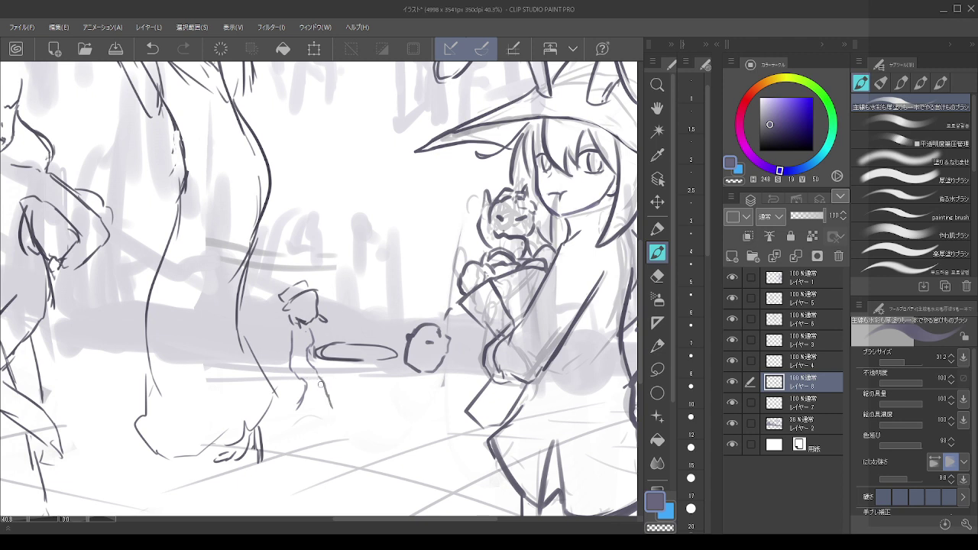
key(ctrl+z)
drag(316, 375, 331, 420)
key(ctrl+z)
mouse_move(321, 383)
mouse_down()
mouse_move(318, 408)
mouse_move(329, 423)
mouse_move(293, 425)
mouse_move(288, 415)
mouse_up()
- Draw a central pedestal leg under the oval tabletop and touch up the small character's feet
drag(338, 364, 347, 426)
key(ctrl+z)
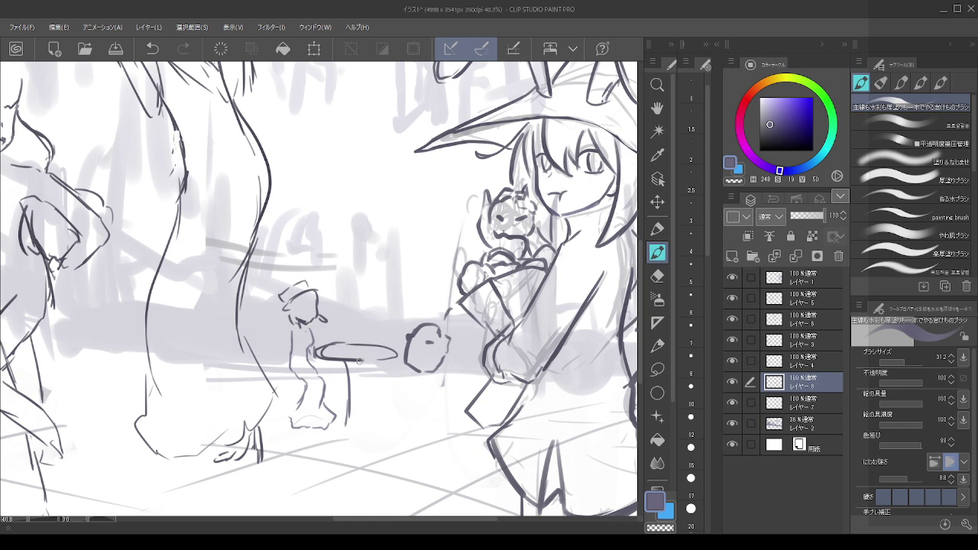
drag(359, 360, 356, 427)
mouse_move(361, 363)
mouse_down()
mouse_move(357, 428)
mouse_move(345, 404)
mouse_move(346, 428)
mouse_up()
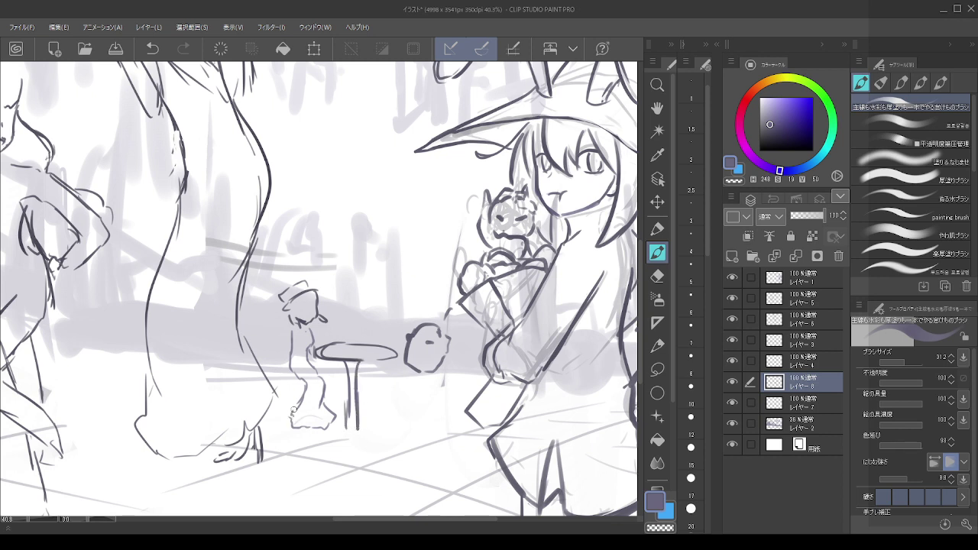
drag(294, 405, 289, 424)
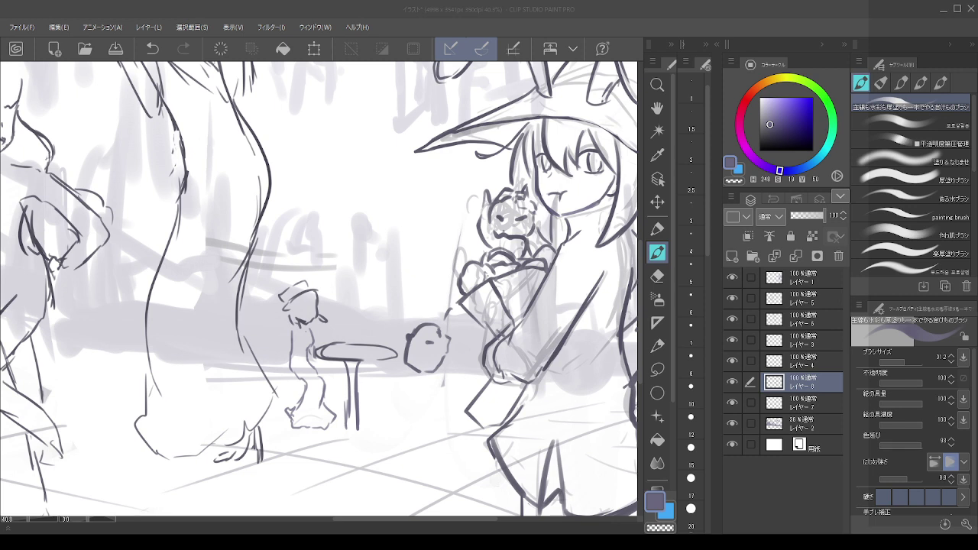
- Refine the small character's head with face and hair lines, erasing stray marks using the transparent colour
click(298, 9)
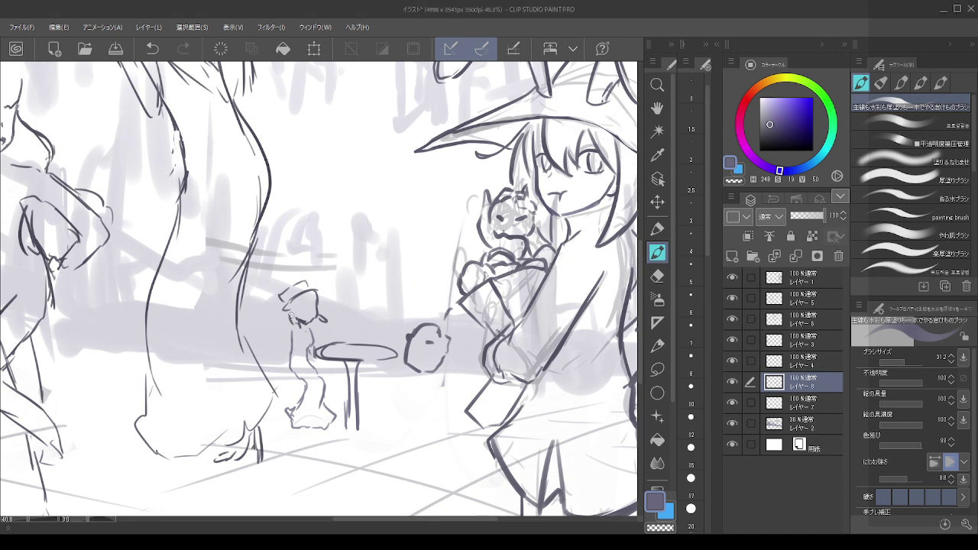
mouse_move(291, 315)
mouse_down()
mouse_move(298, 330)
mouse_move(323, 321)
mouse_up()
key(c)
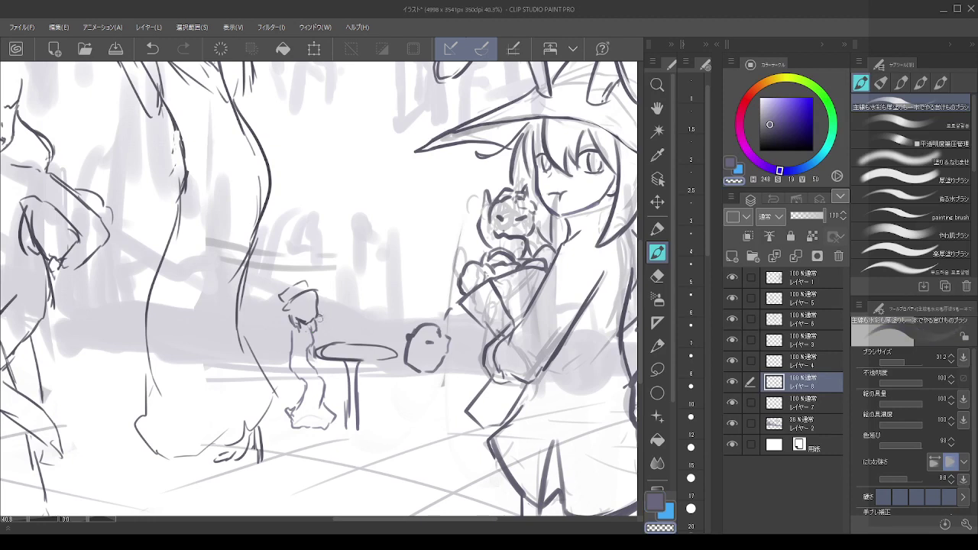
key(c)
drag(312, 303, 298, 307)
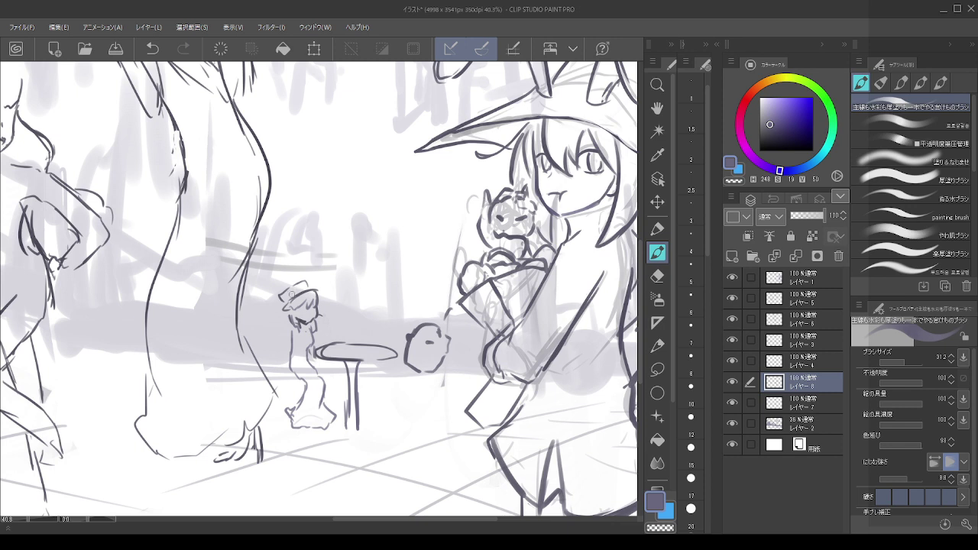
- Lasso the small character's head, scale it down to 90%, apply the transformation and deselect
click(657, 369)
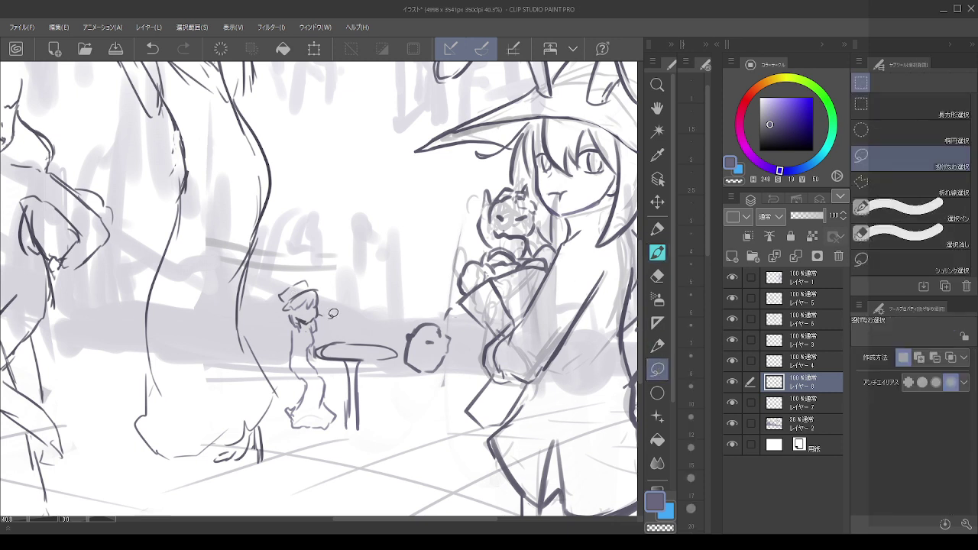
mouse_move(320, 321)
mouse_down()
mouse_move(301, 323)
mouse_move(273, 289)
mouse_move(325, 325)
mouse_up()
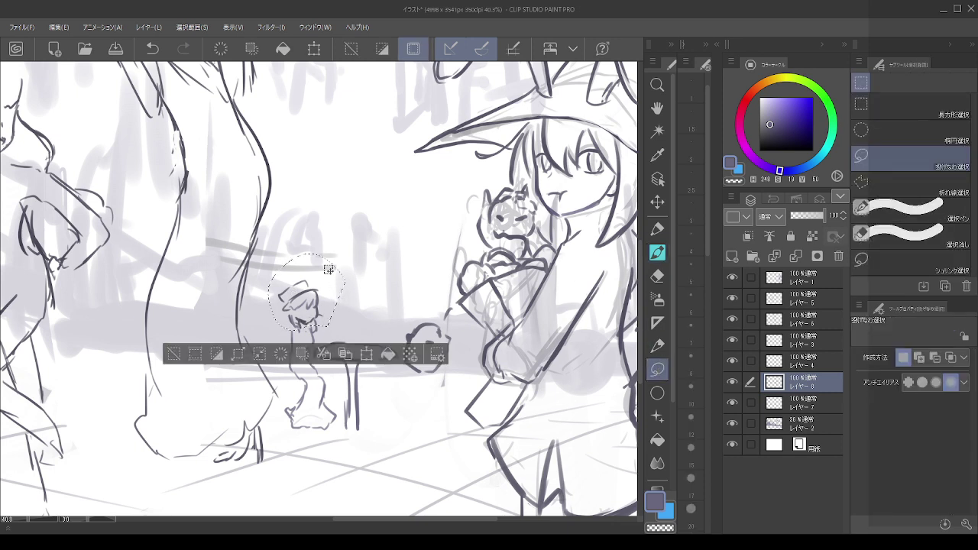
click(66, 26)
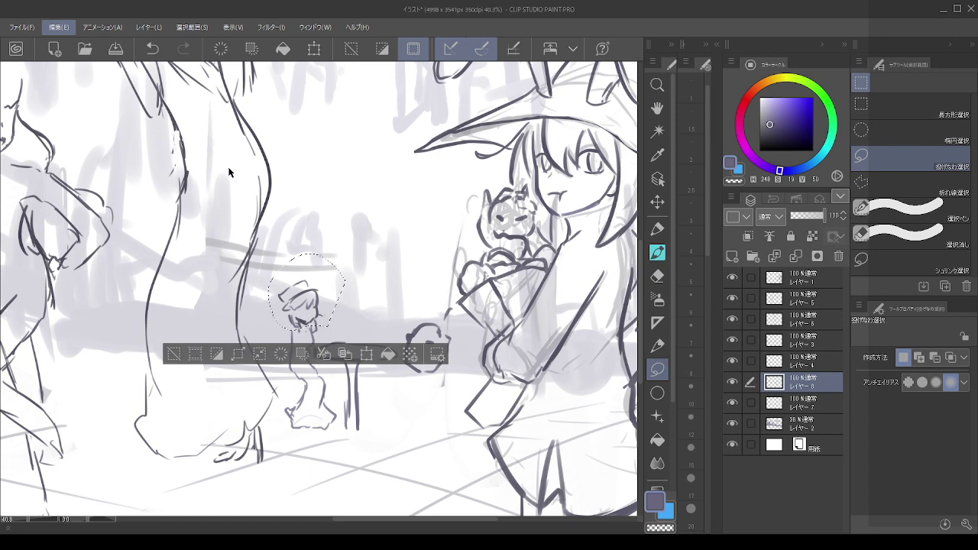
click(279, 220)
drag(308, 255, 307, 261)
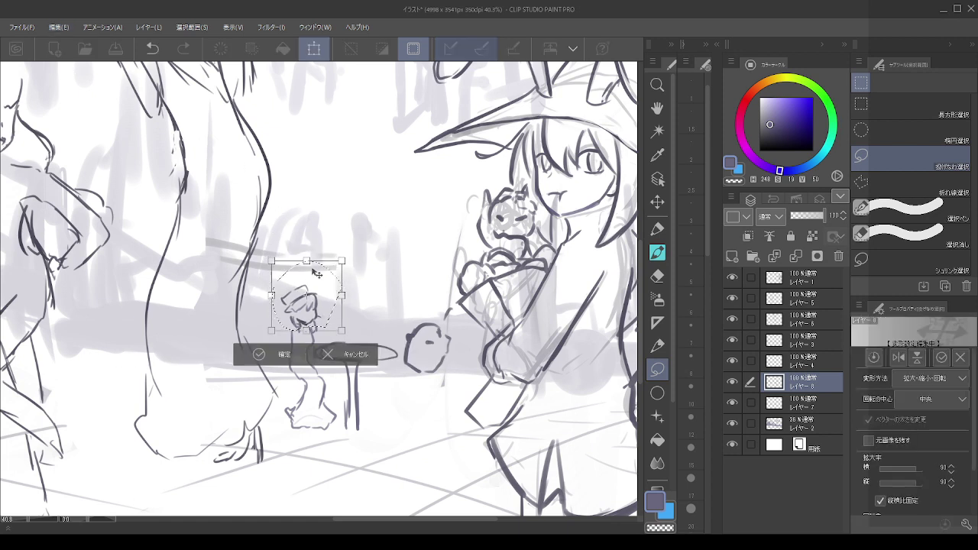
click(260, 354)
key(ctrl+d)
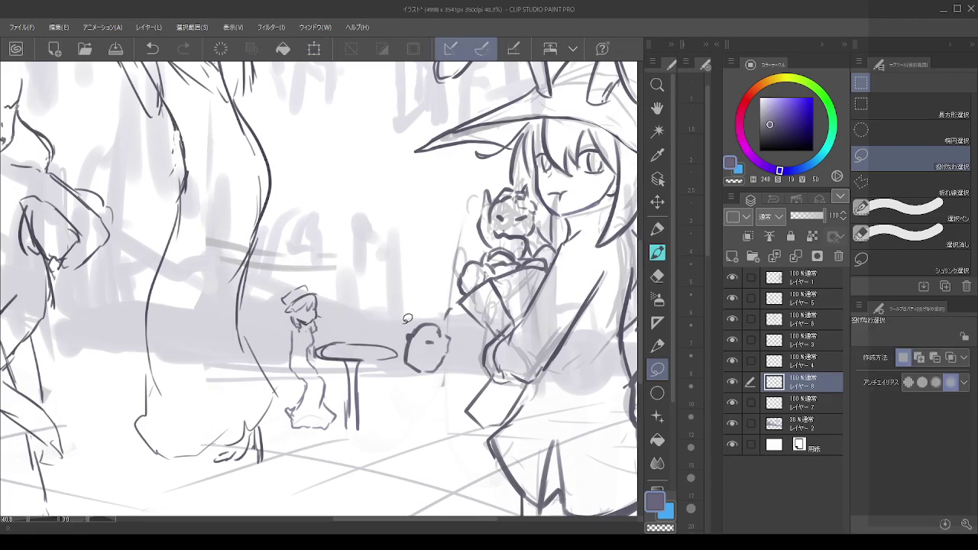
- Sketch loose pointed hat lines for a second small character just above the round creature by the table
click(657, 252)
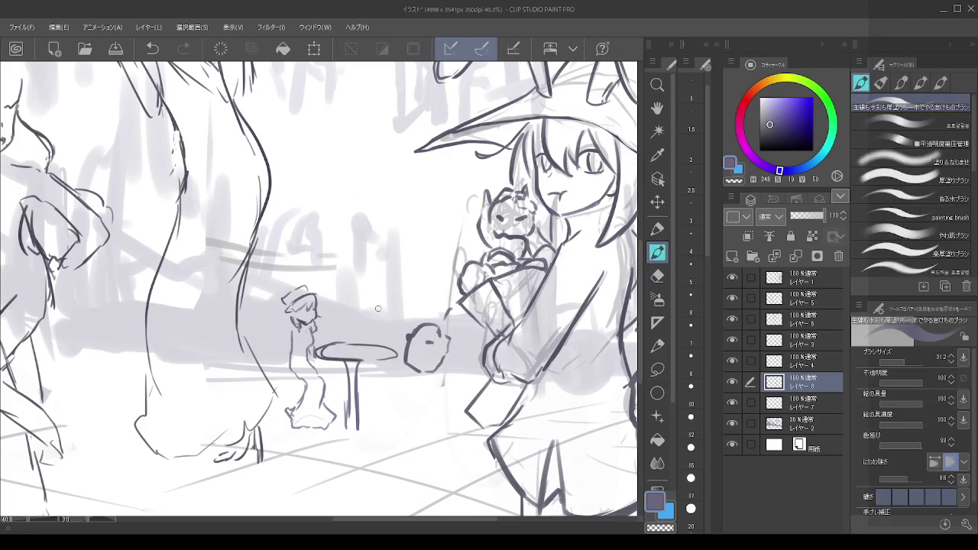
drag(378, 308, 375, 342)
key(ctrl+z)
key(ctrl+z)
drag(388, 277, 419, 294)
mouse_move(422, 299)
mouse_down()
mouse_move(424, 313)
mouse_move(381, 313)
mouse_move(383, 296)
mouse_move(385, 310)
mouse_up()
key(ctrl+z)
key(ctrl+z)
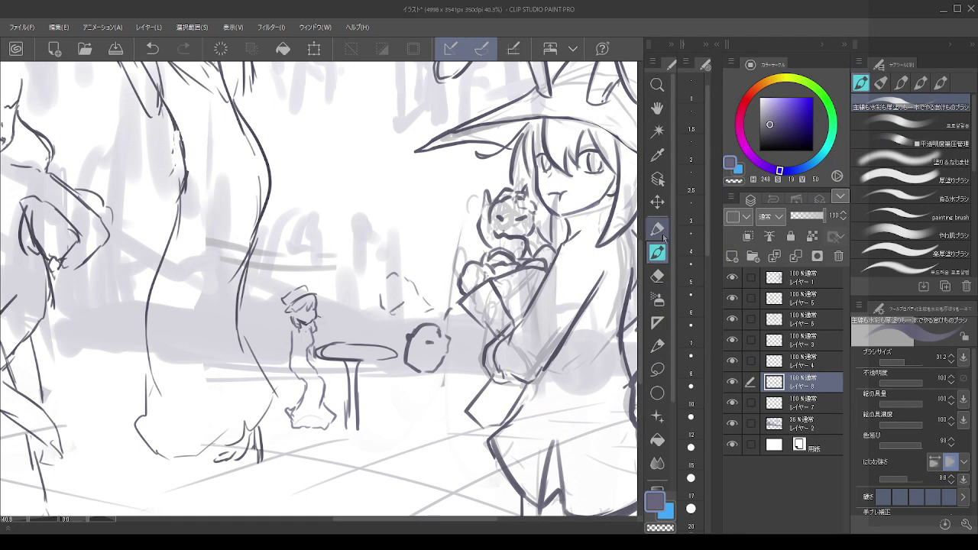
key(k)
drag(404, 296, 405, 290)
key(ctrl+z)
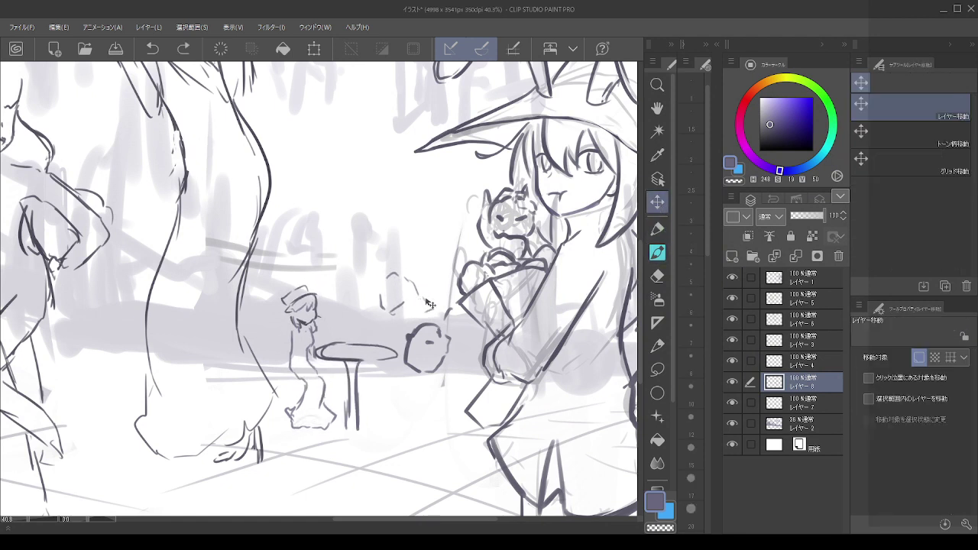
- Lasso the pointed hat lines above the round creature, nudge them slightly right and down, and deselect
click(658, 369)
mouse_move(444, 312)
mouse_down()
mouse_move(411, 320)
mouse_move(435, 307)
mouse_up()
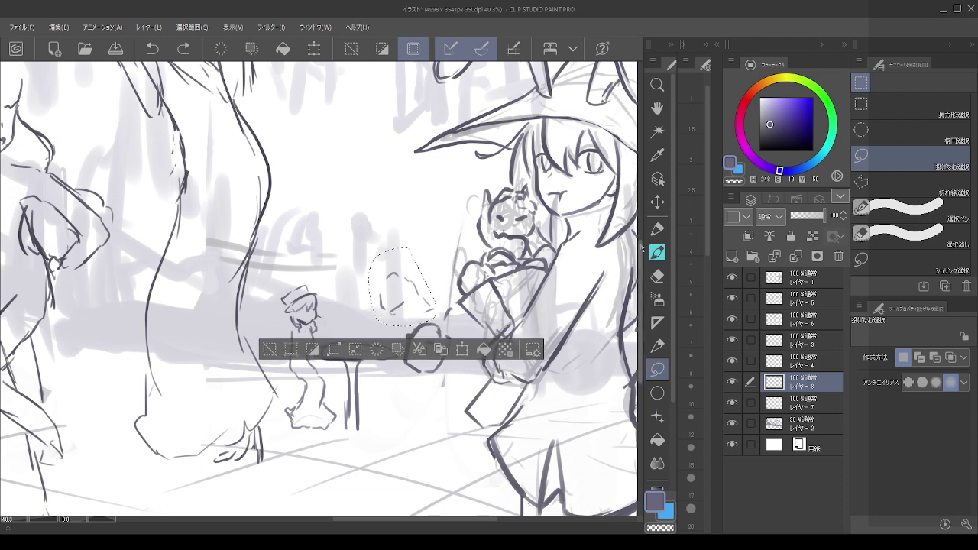
click(658, 202)
drag(401, 296, 408, 301)
key(ctrl+d)
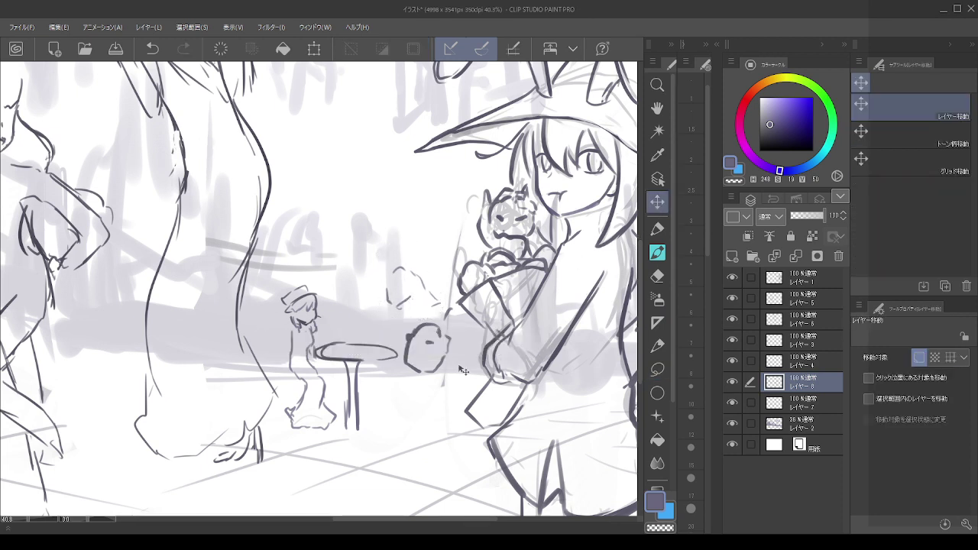
- Examine the whole composition at several zoom levels to judge how the figures are spread out
scroll(427, 330, down, 2)
scroll(418, 288, down, 3)
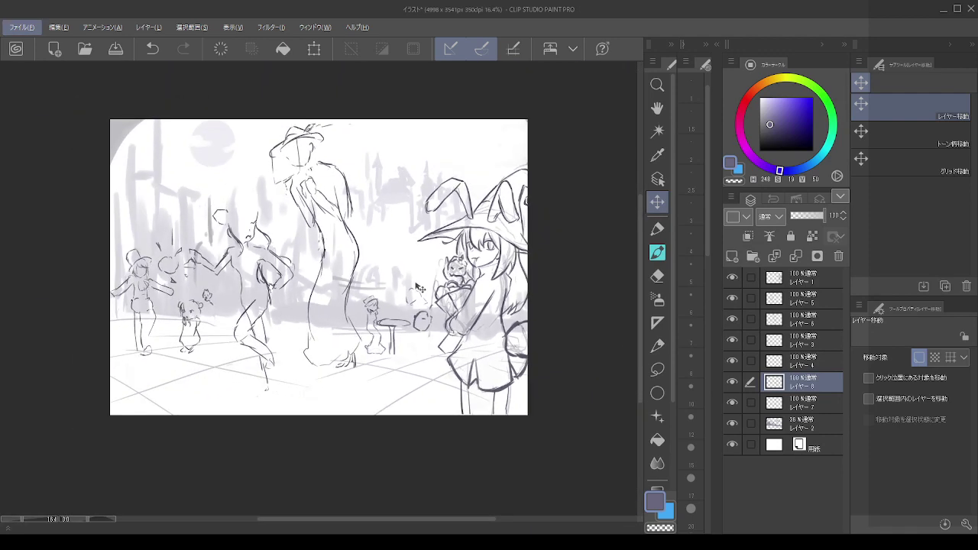
scroll(400, 247, up, 2)
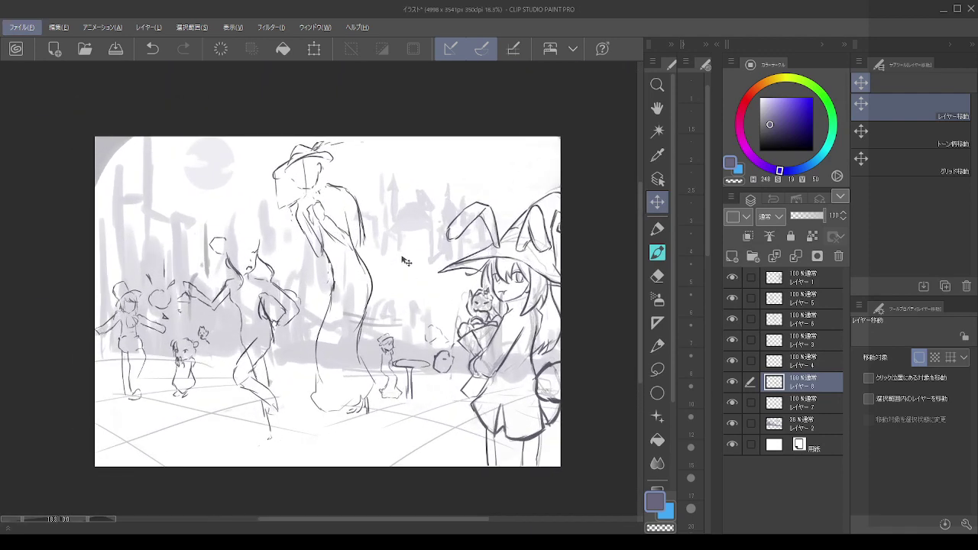
scroll(405, 259, down, 2)
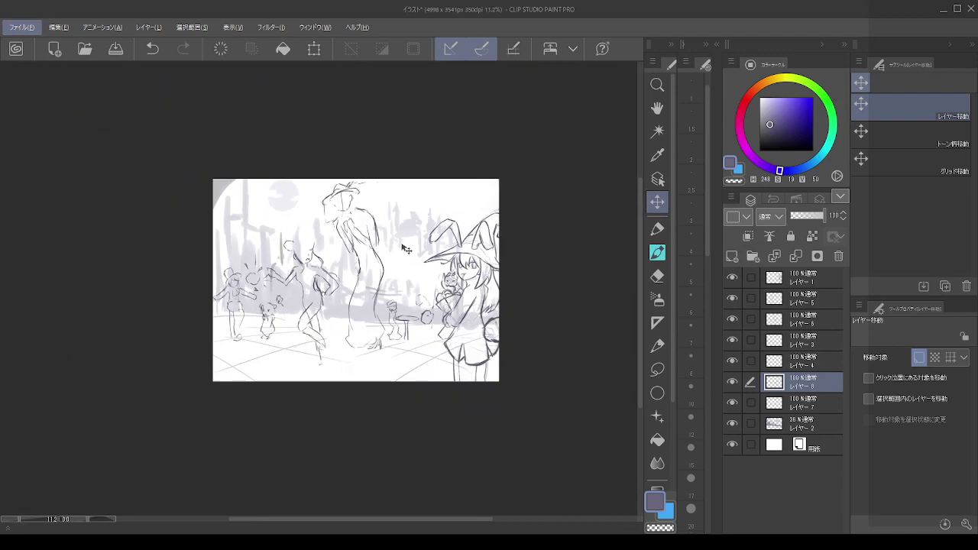
scroll(412, 252, up, 1)
scroll(413, 256, down, 1)
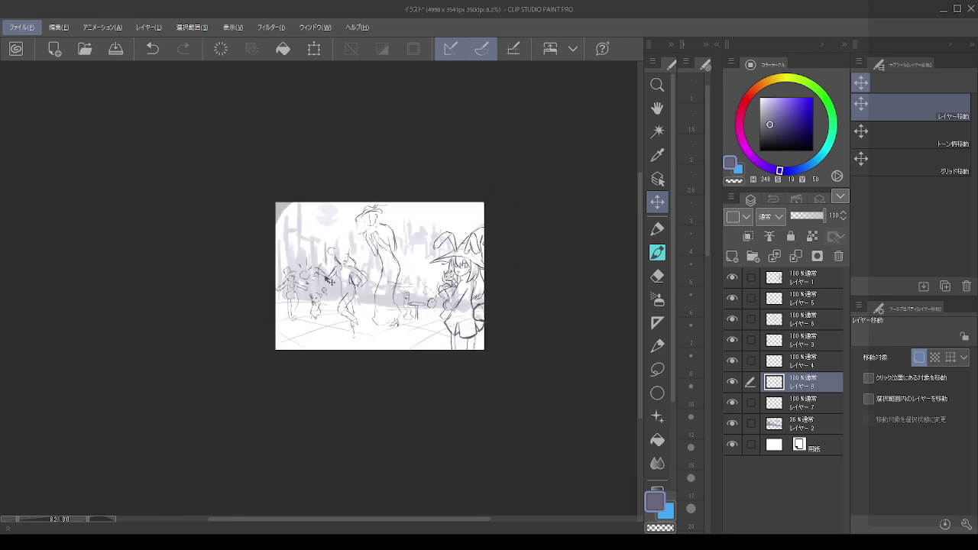
scroll(240, 291, up, 2)
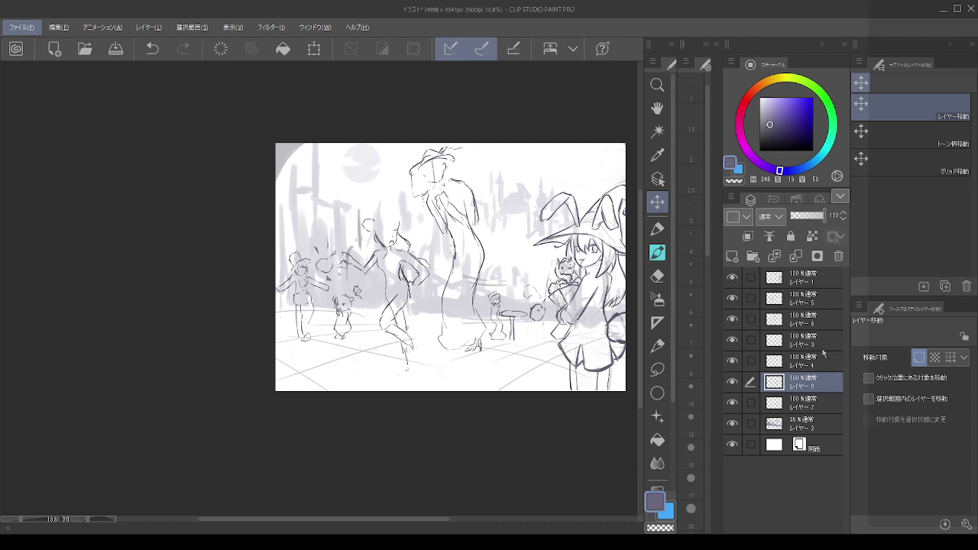
- Select the layers of the tall hatted figure and the dancing figure together and move both toward the bunny-eared witch
click(799, 334)
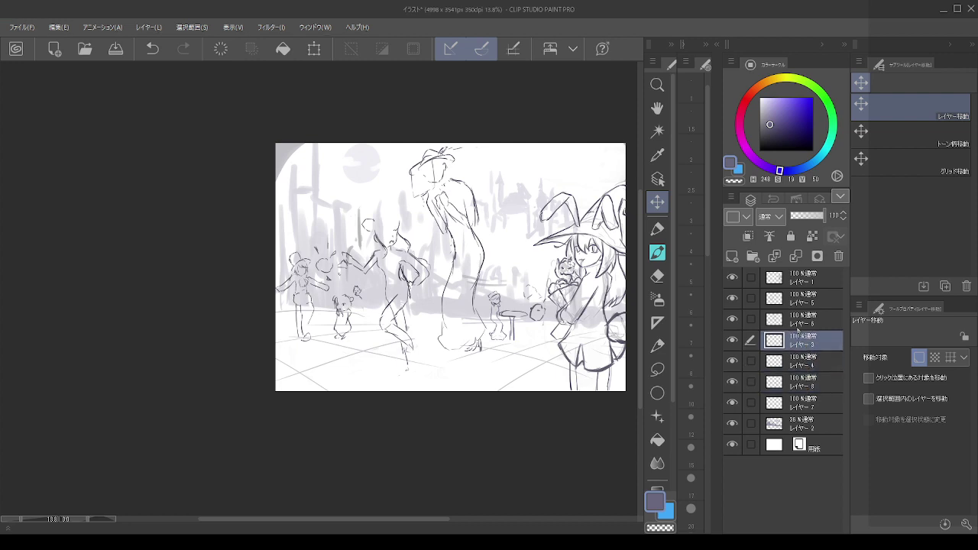
click(798, 327)
click(806, 341)
click(803, 324)
click(801, 301)
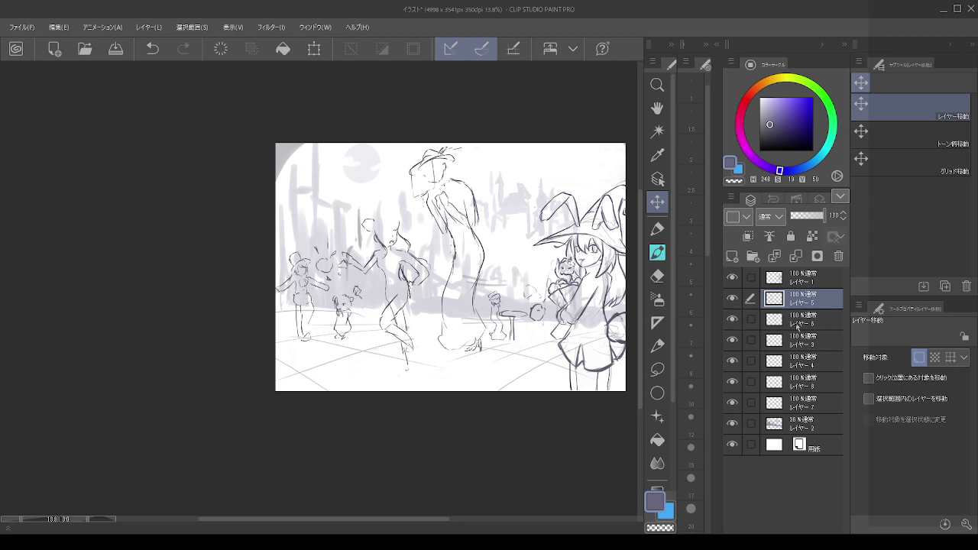
ctrl+click(797, 327)
drag(462, 253, 527, 260)
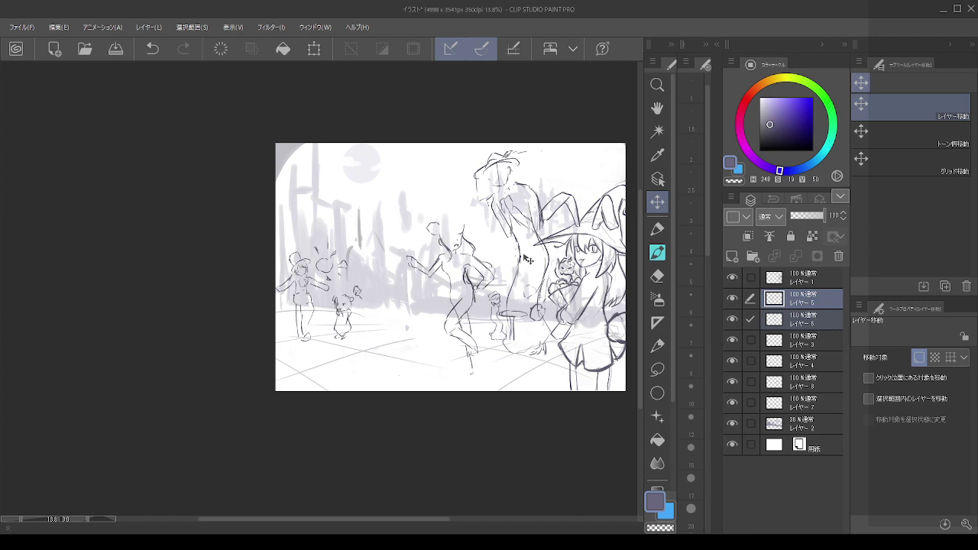
- Check the lower sketch layers by toggling the visibility of レイヤー 7 and the table layer, and delete レイヤー 7
click(802, 345)
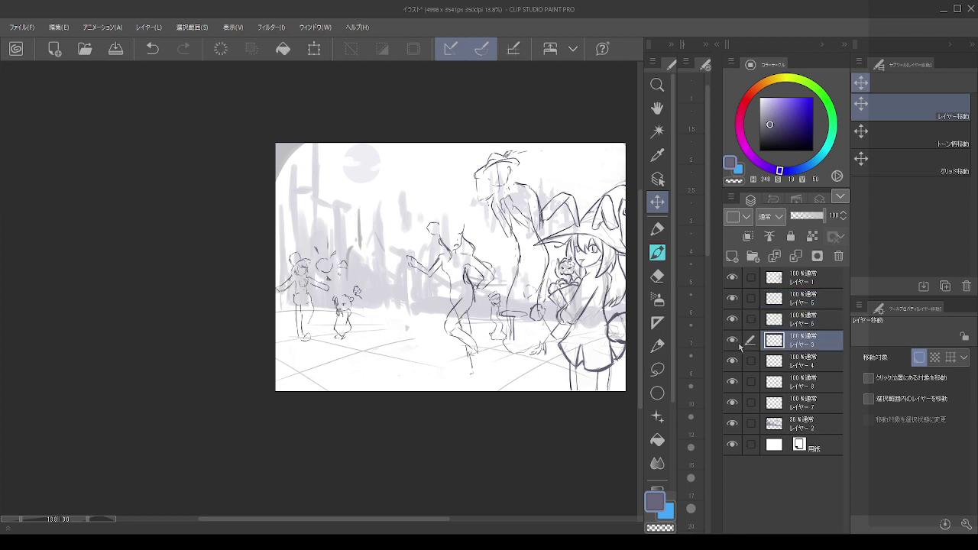
click(741, 360)
click(741, 382)
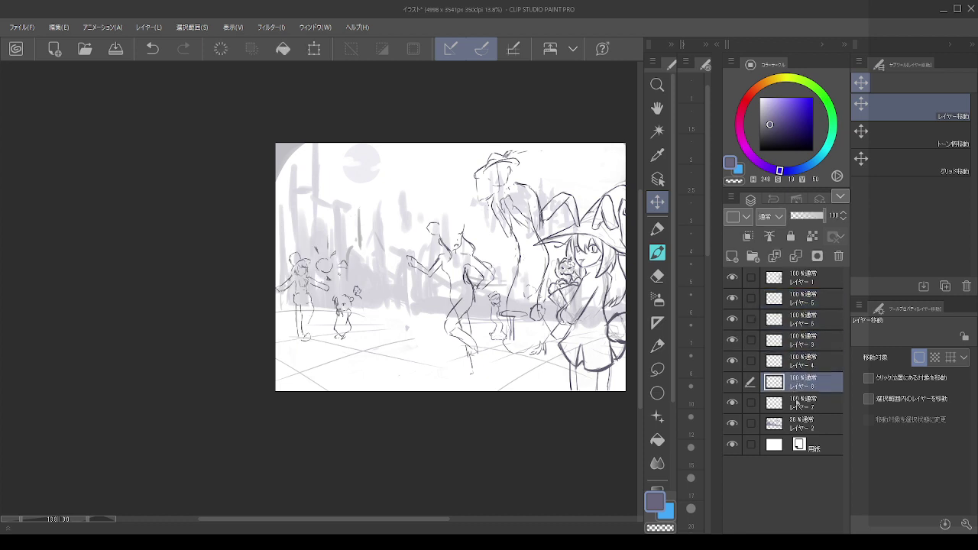
click(741, 402)
click(732, 403)
click(733, 404)
click(733, 404)
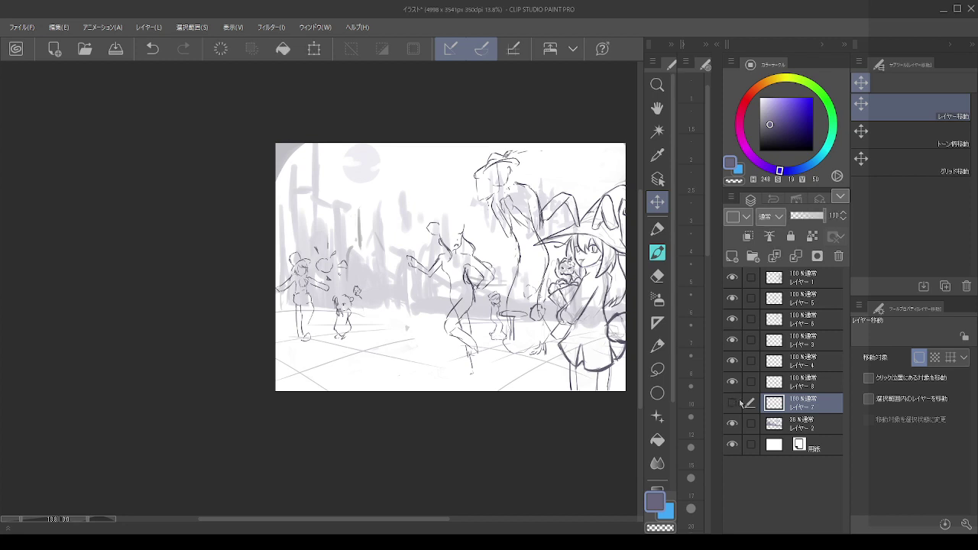
click(732, 404)
click(732, 382)
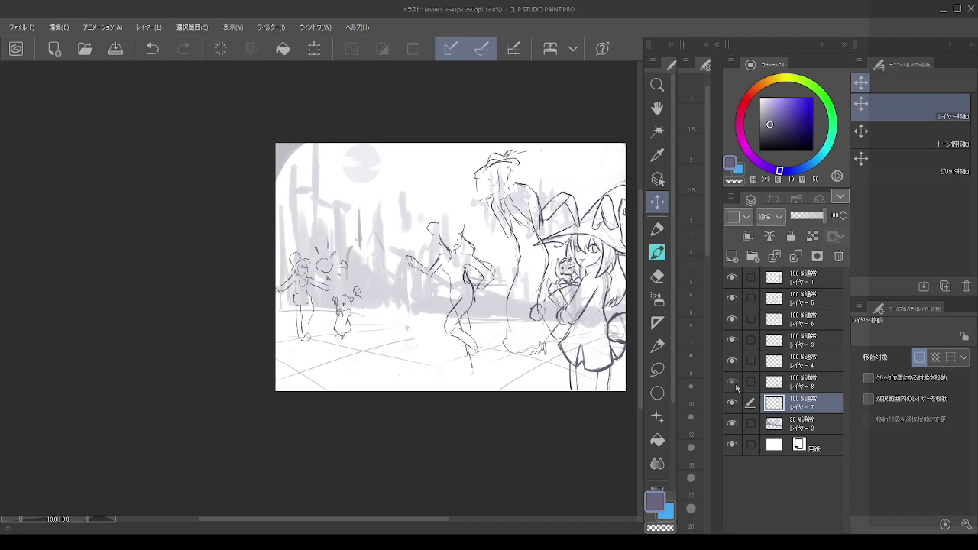
click(732, 382)
click(799, 382)
click(794, 402)
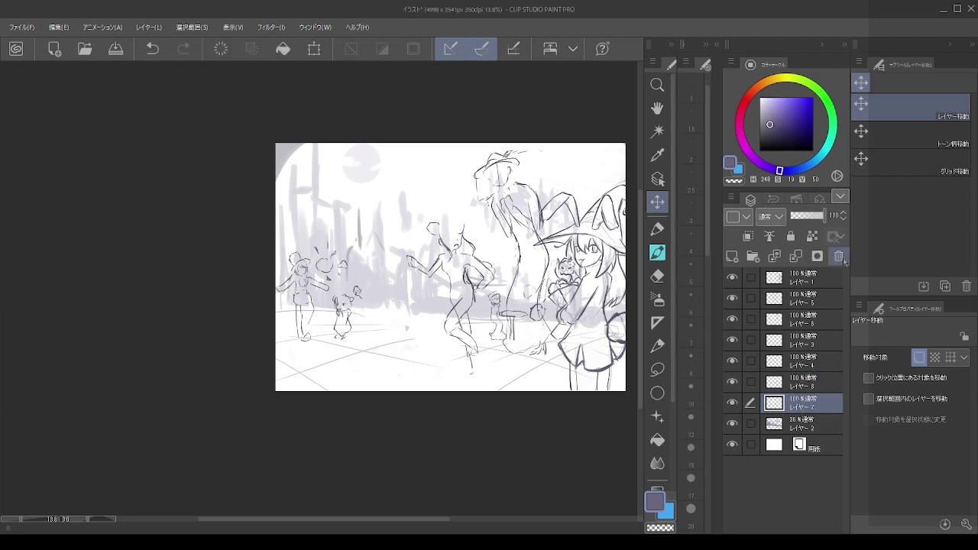
click(839, 256)
- Move the table and its small character between the two small characters and the dancing figure, scaling them up to 110% and applying the transformation
click(794, 382)
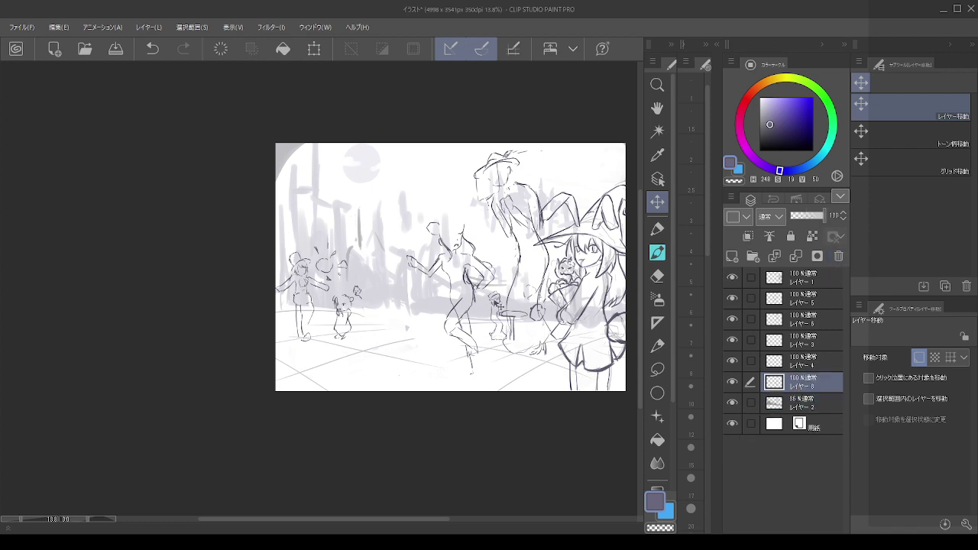
drag(505, 305, 391, 306)
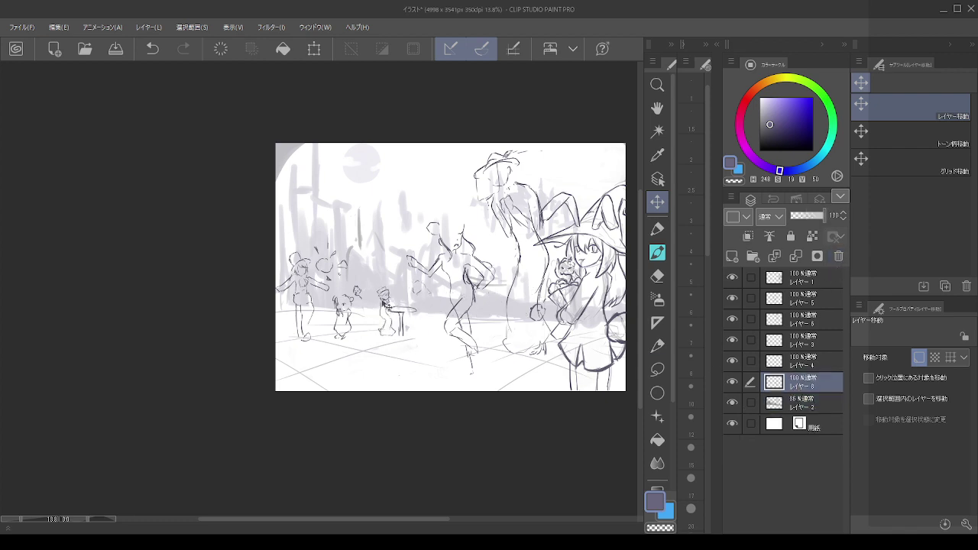
scroll(391, 307, up, 3)
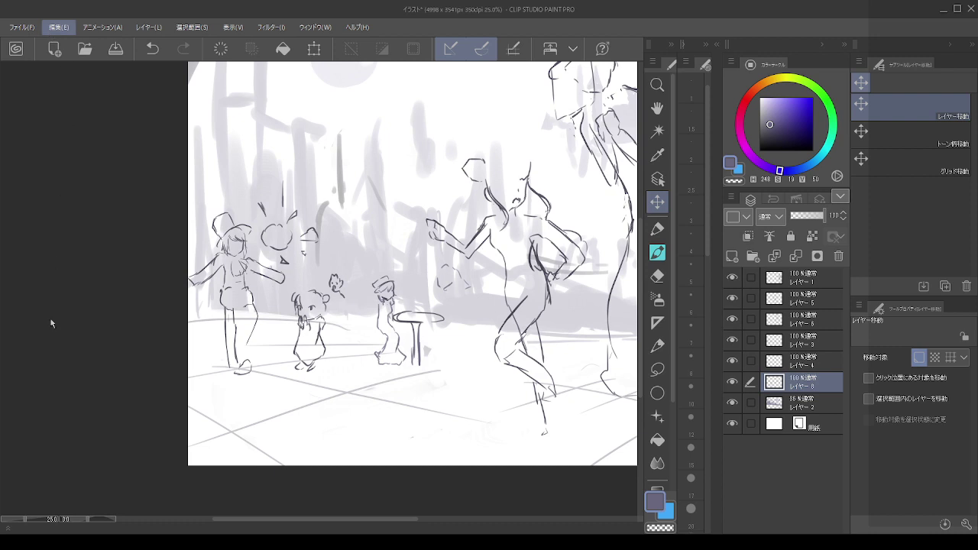
key(ctrl+t)
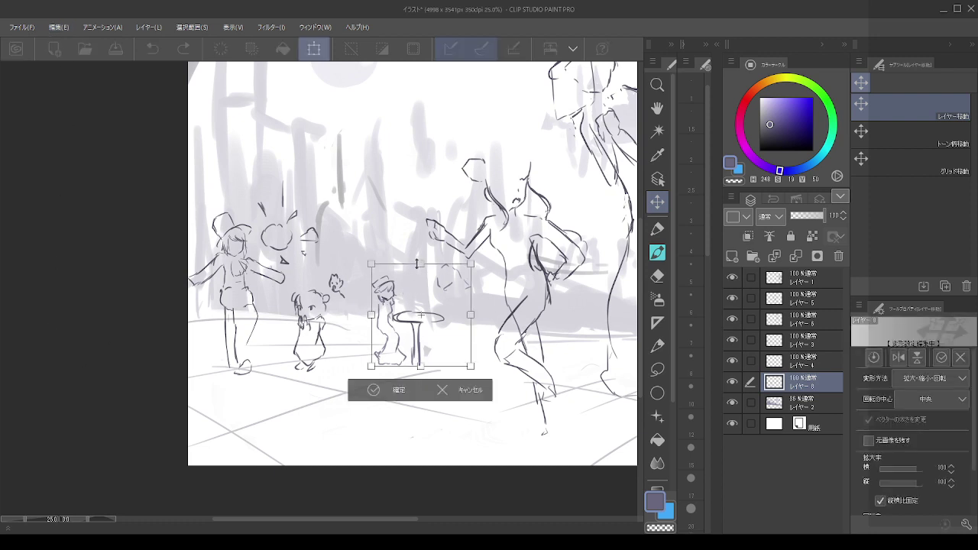
mouse_move(425, 315)
mouse_down()
mouse_move(422, 304)
mouse_move(445, 308)
mouse_move(436, 305)
mouse_up()
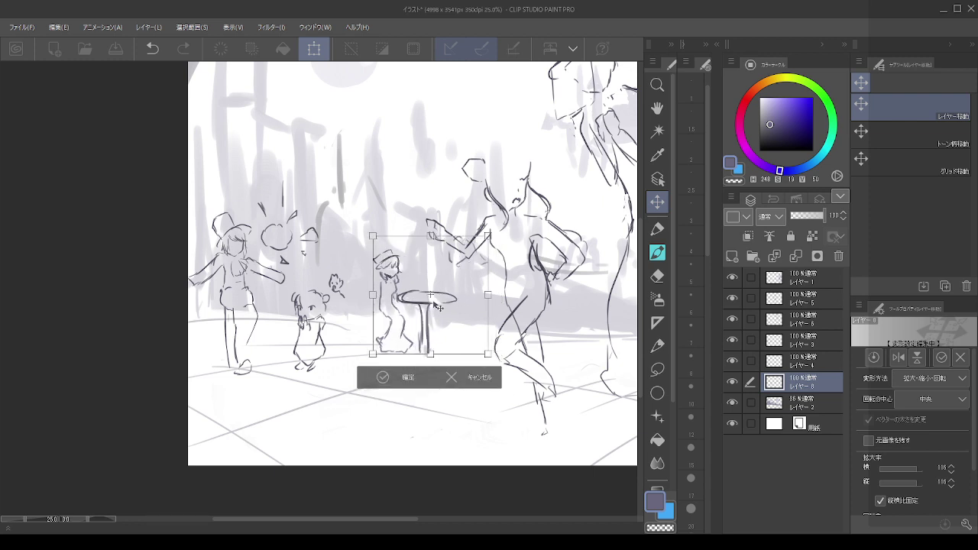
scroll(434, 305, down, 2)
drag(431, 262, 431, 266)
click(422, 301)
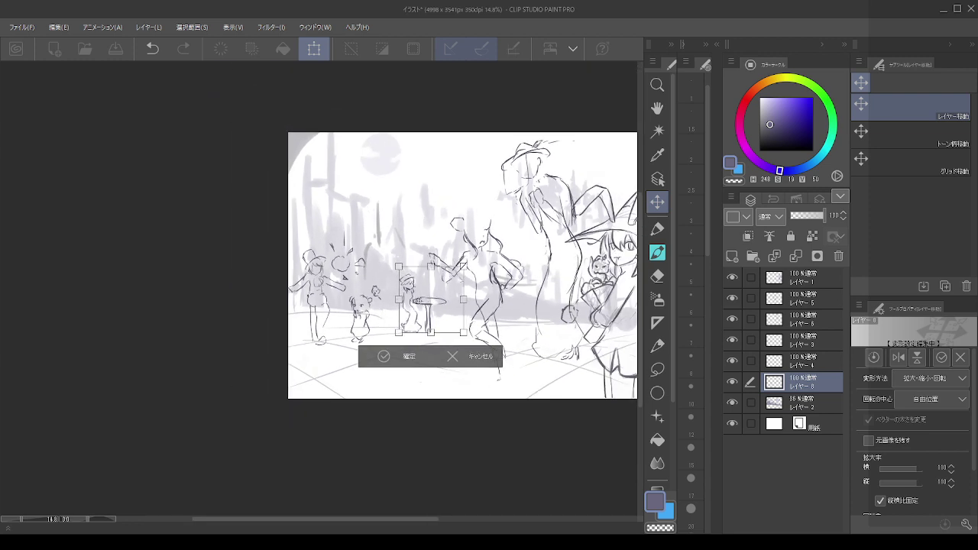
drag(447, 305, 442, 305)
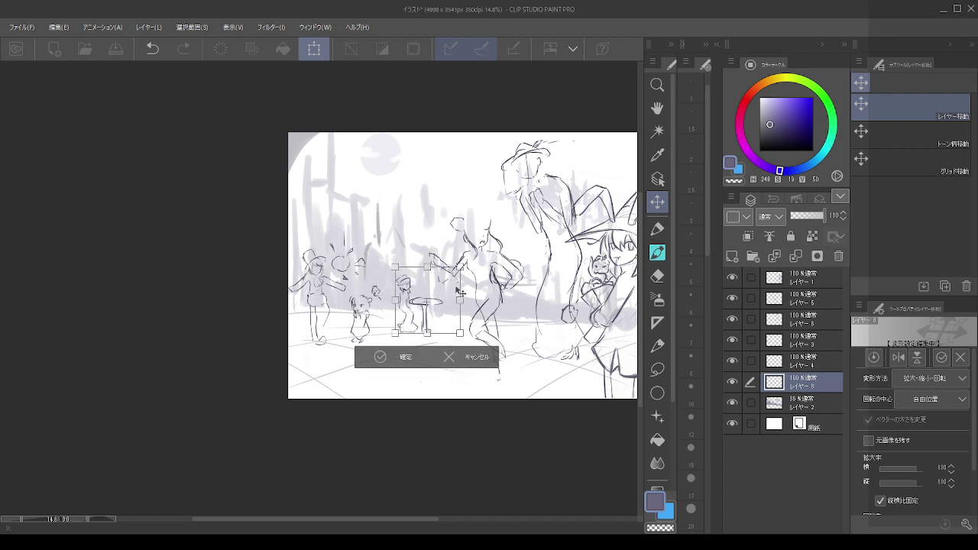
scroll(460, 284, down, 2)
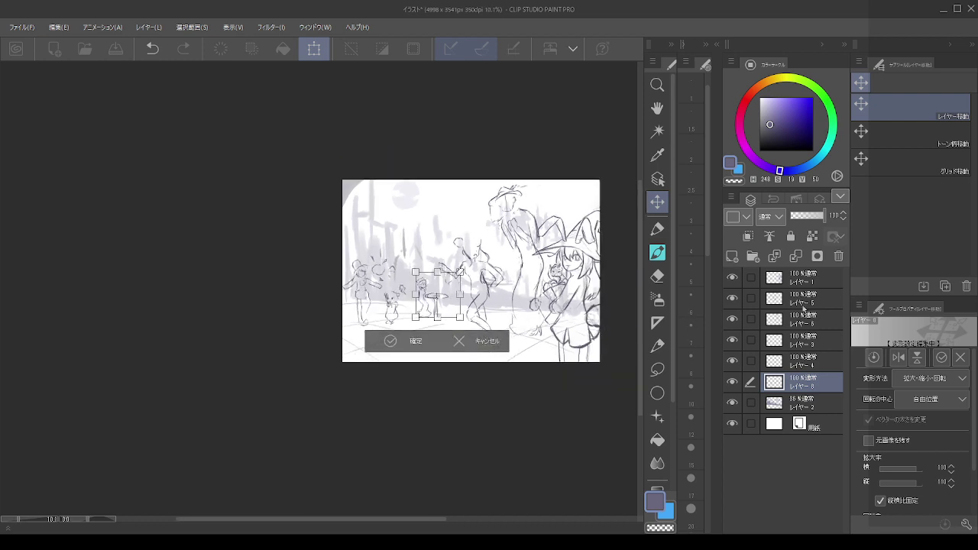
key(Return)
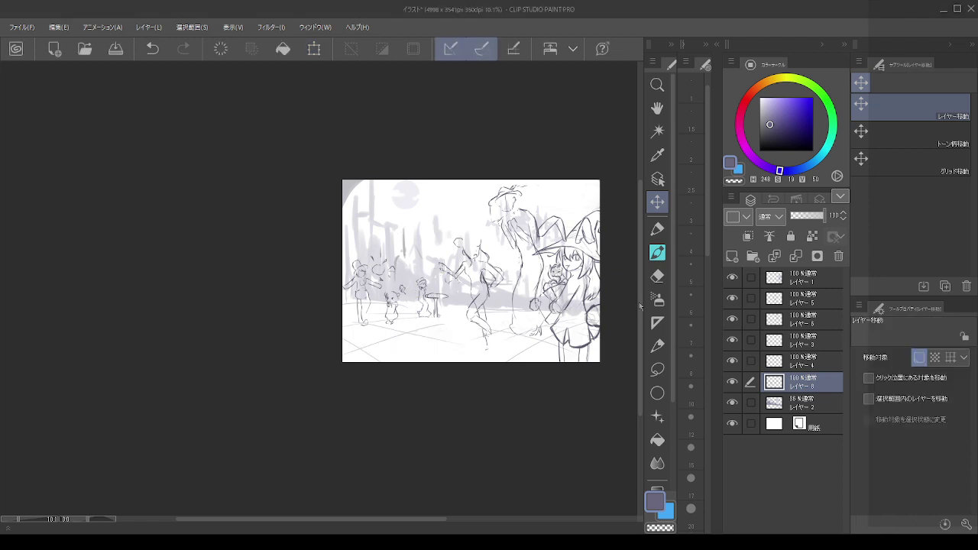
- Select the tall hatted figure's and dancing figure's layers together and shift both slightly farther from the table
click(797, 319)
ctrl+click(796, 304)
drag(525, 273, 543, 271)
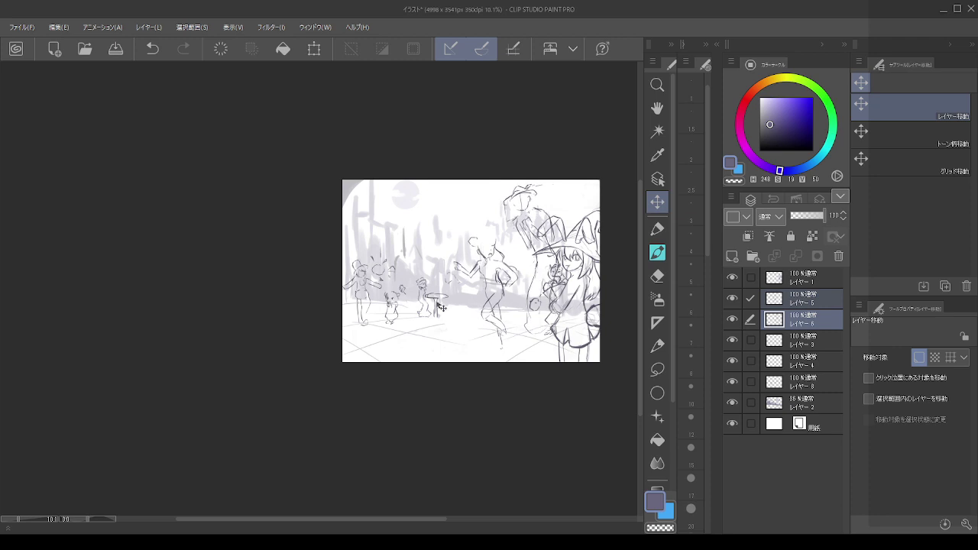
- Erase the loose pointed hat lines beside the table on the table's layer using the vector eraser
scroll(437, 279, up, 5)
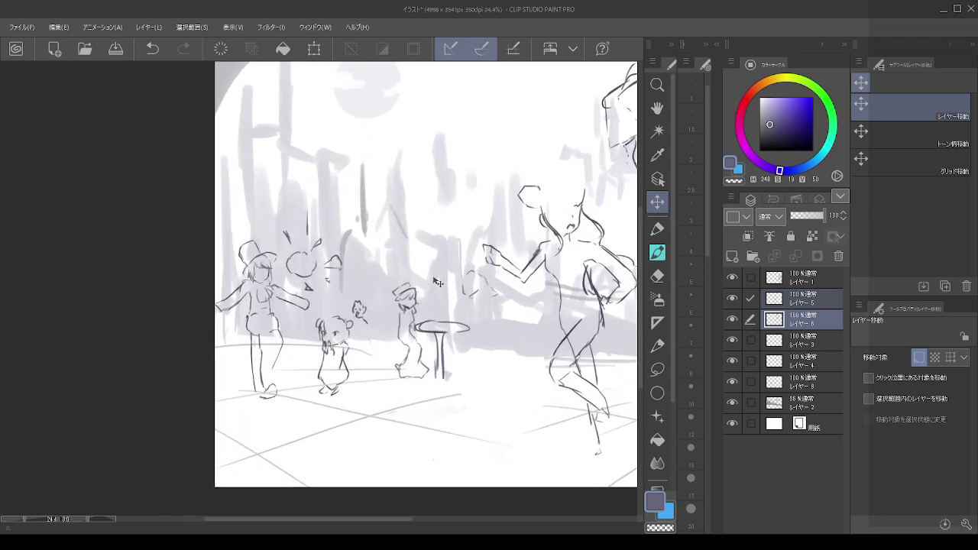
scroll(441, 304, down, 2)
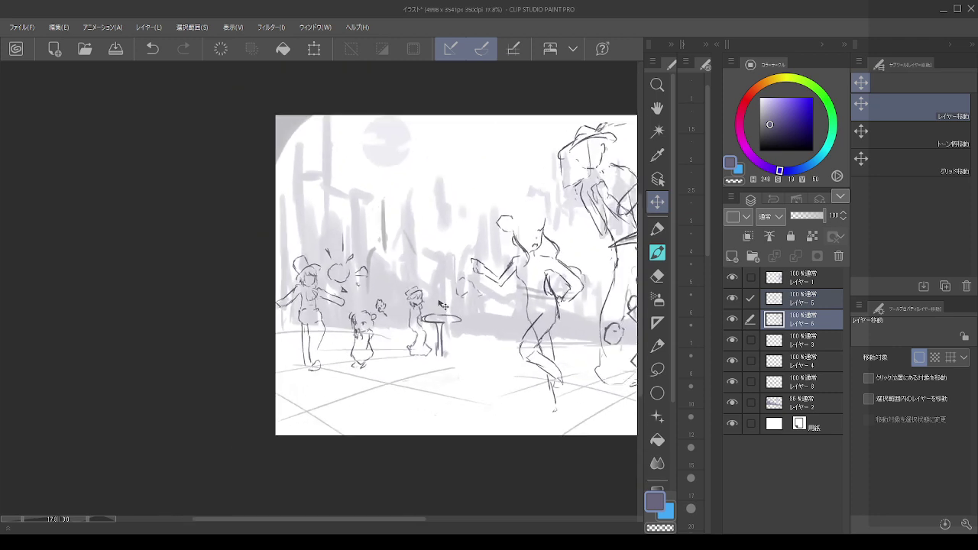
click(813, 345)
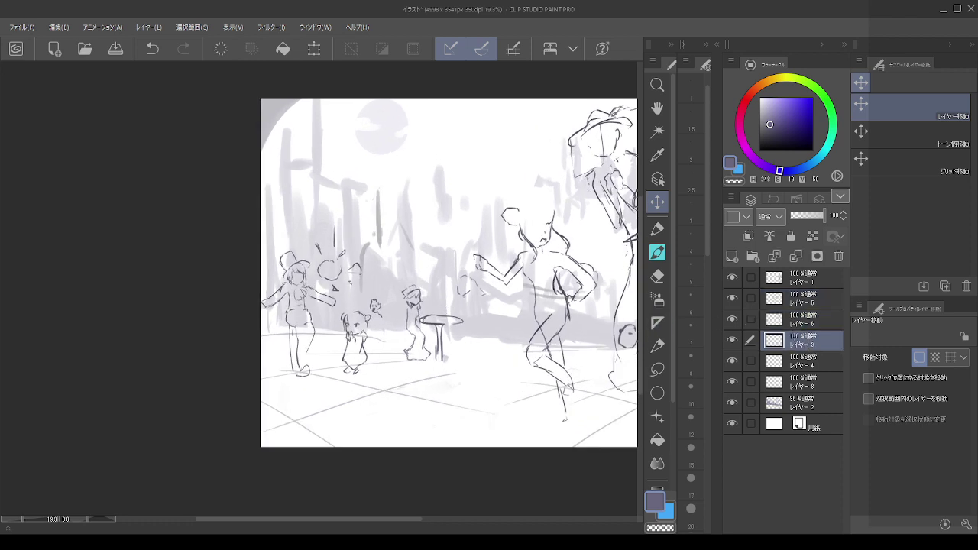
click(798, 323)
click(797, 344)
click(799, 381)
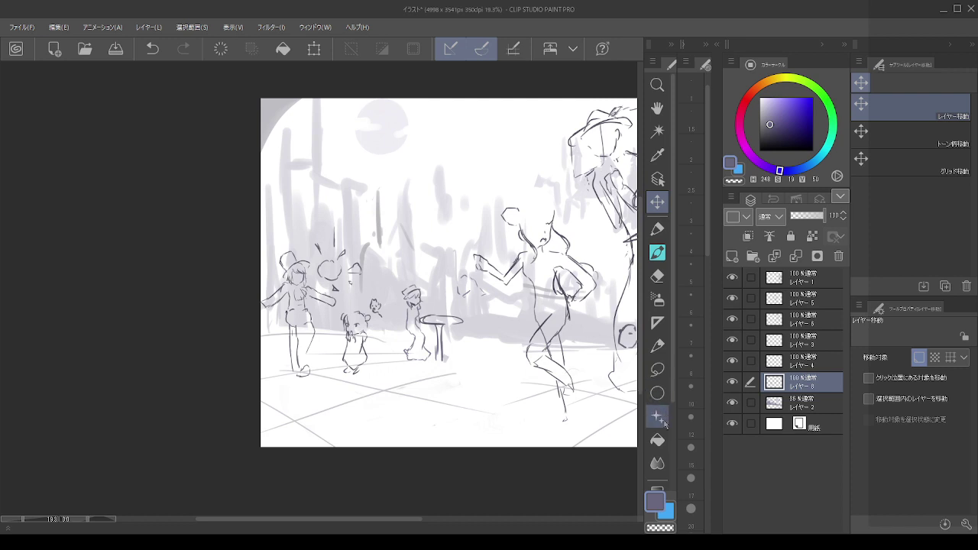
click(657, 276)
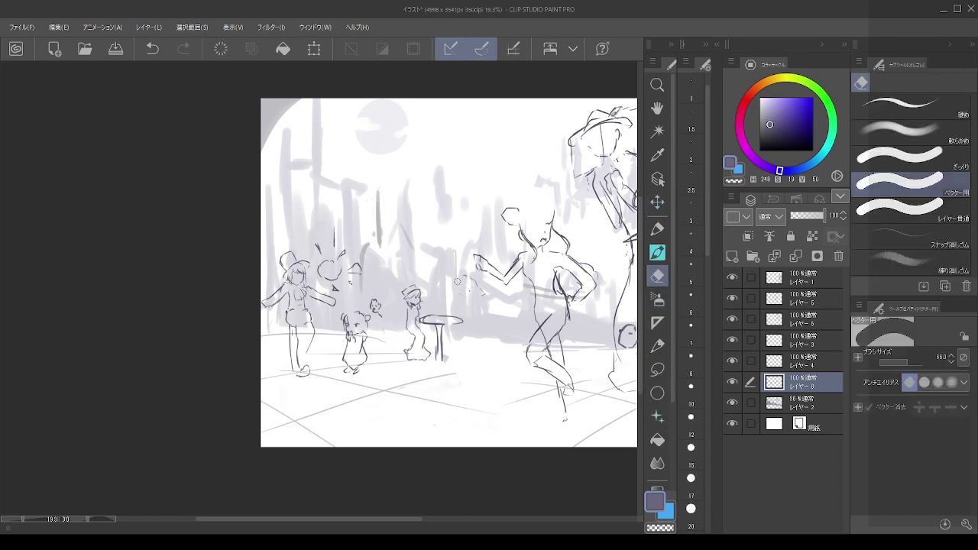
- Sketch a second small character across the table with a rounded head and a dark filled-in body, undoing unwanted strokes
click(657, 252)
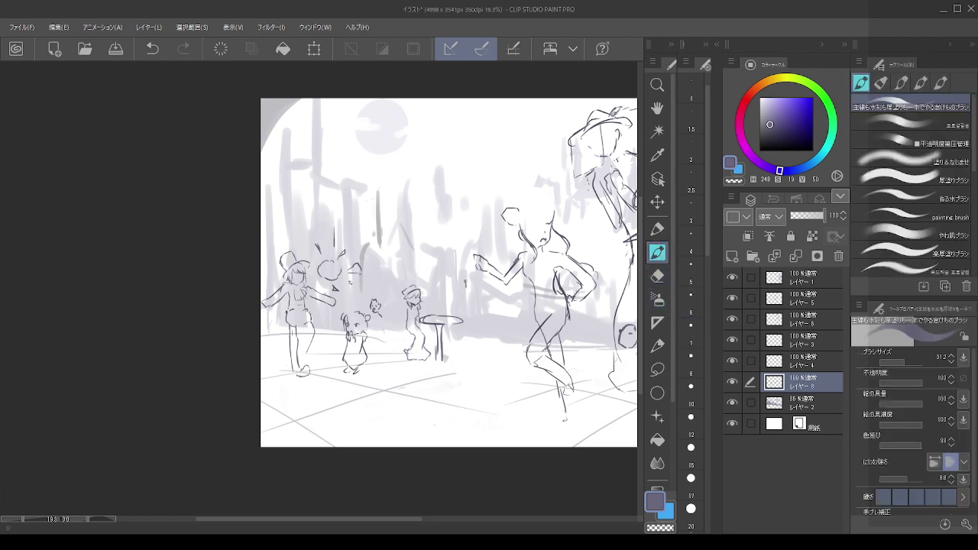
drag(466, 293, 472, 296)
key(ctrl+z)
key(ctrl+z)
key(ctrl+z)
key(ctrl+z)
mouse_move(475, 328)
mouse_down()
mouse_move(465, 347)
mouse_move(469, 336)
mouse_up()
key(ctrl+z)
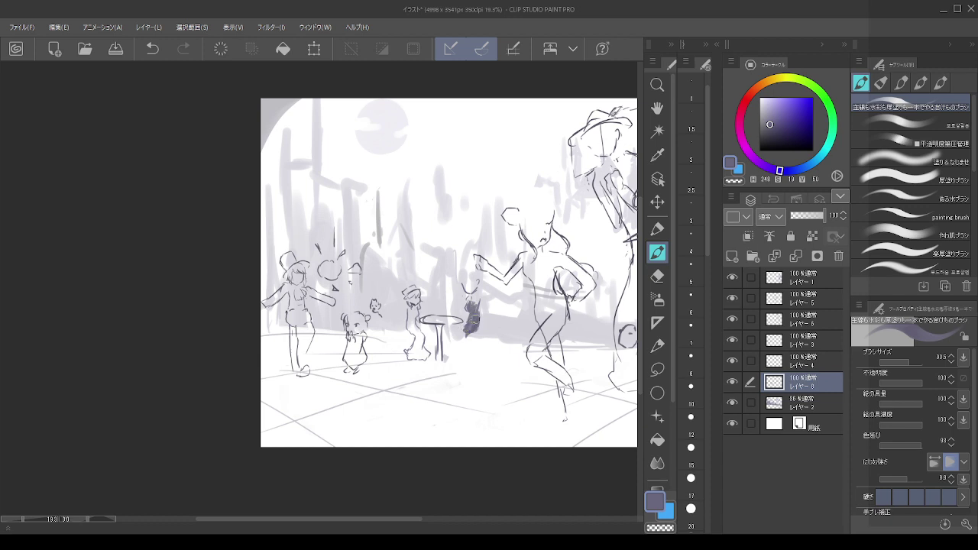
- Draw the second character's seated lap and legs beside the table with a smaller brush, and sample the body's dark colour
mouse_move(474, 319)
mouse_down()
mouse_move(479, 301)
mouse_move(463, 316)
mouse_up()
key(ctrl+z)
key([)
key([)
key([)
key(ctrl+z)
key(ctrl+z)
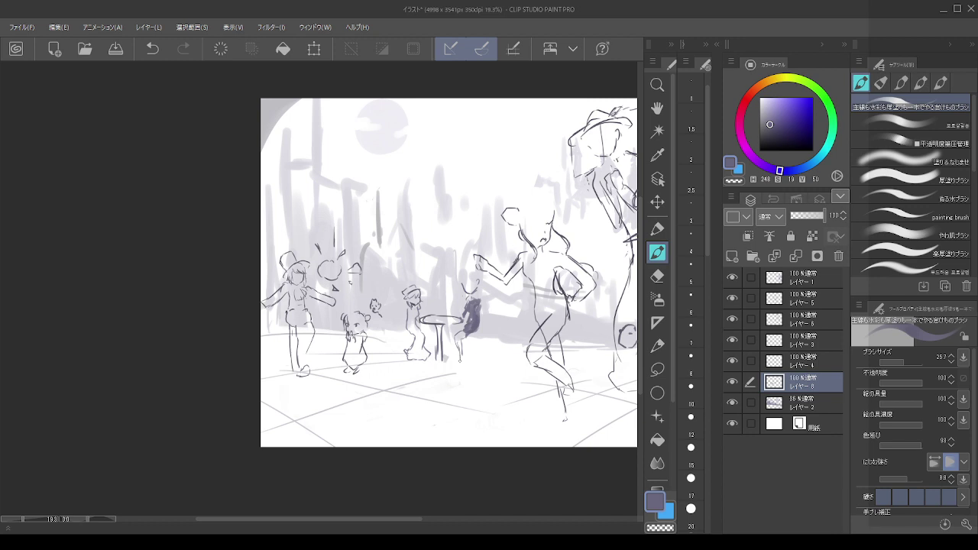
mouse_move(460, 350)
mouse_down()
mouse_move(479, 322)
mouse_move(460, 351)
mouse_up()
alt+click(475, 325)
- Lasso the seated second character across the table to adjust its position, and deselect
click(657, 369)
mouse_move(465, 350)
mouse_down()
mouse_move(449, 337)
mouse_move(467, 319)
mouse_move(460, 296)
mouse_move(477, 267)
mouse_move(498, 340)
mouse_move(452, 360)
mouse_move(453, 313)
mouse_move(486, 300)
mouse_up()
click(657, 202)
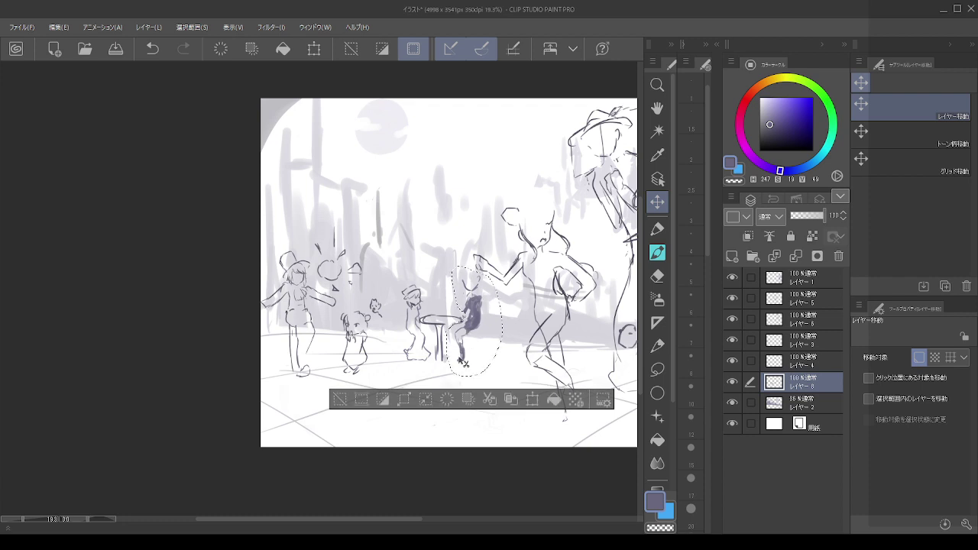
key(ctrl+d)
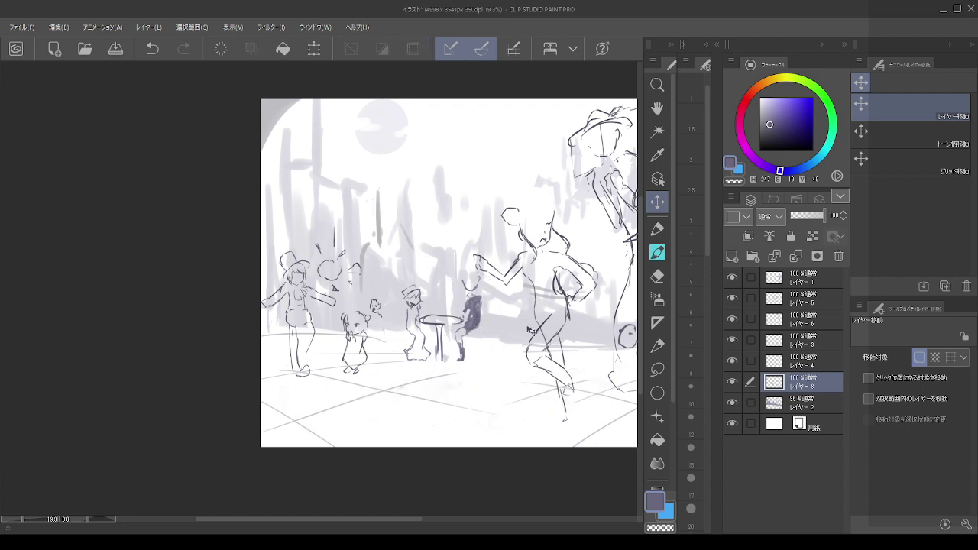
- Thicken and darken the seated second character's lap and legs with the brush
click(657, 252)
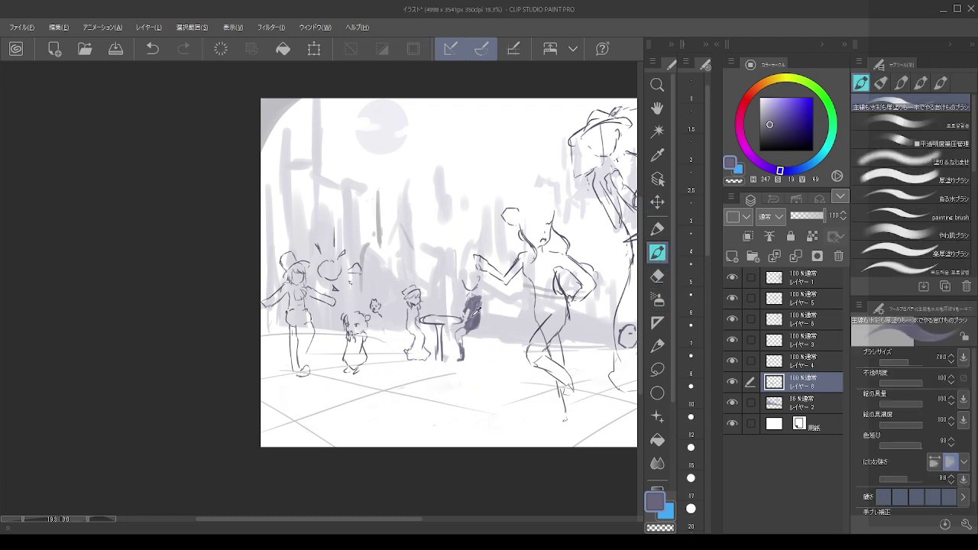
drag(464, 320, 455, 323)
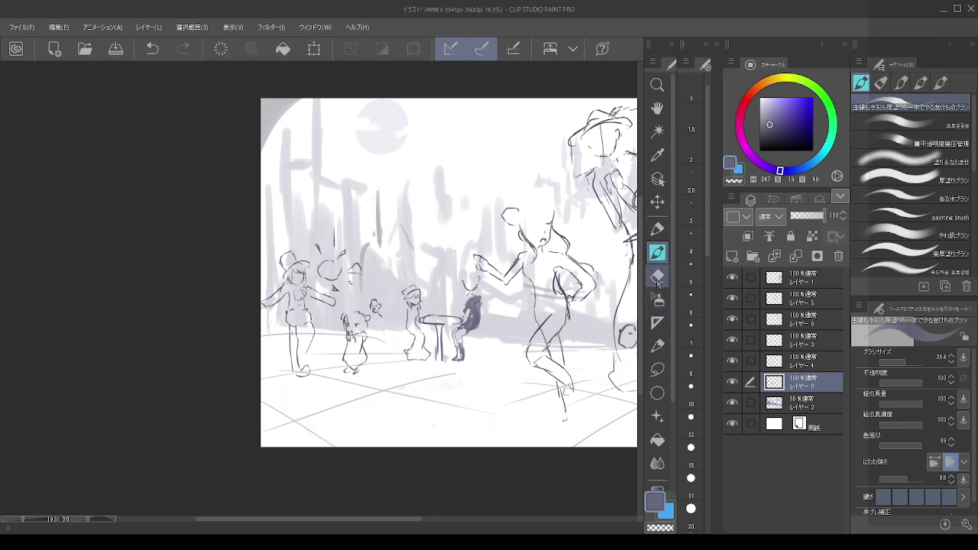
- Undo the last stroke, then lasso the head of the dark-bodied character seated at the table and scale it down slightly
key(c)
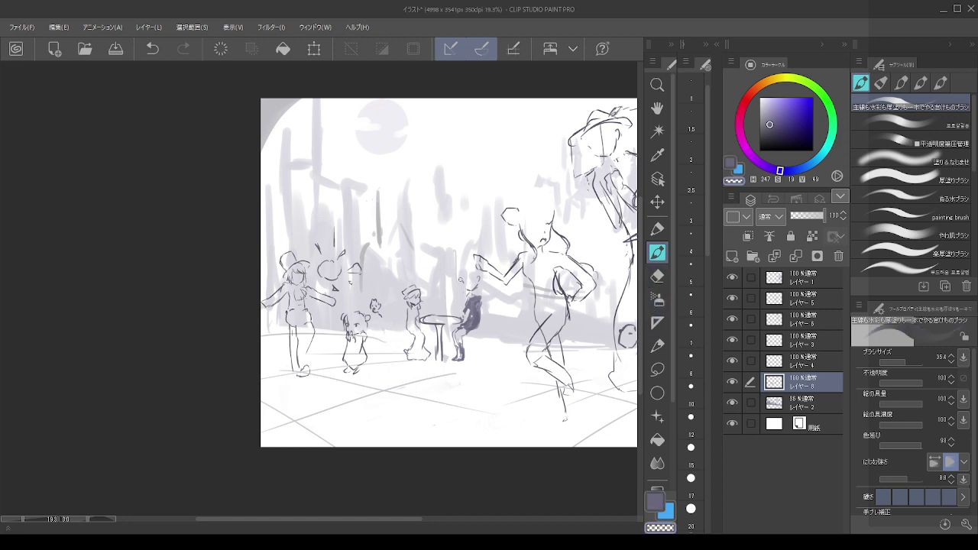
key(ctrl+z)
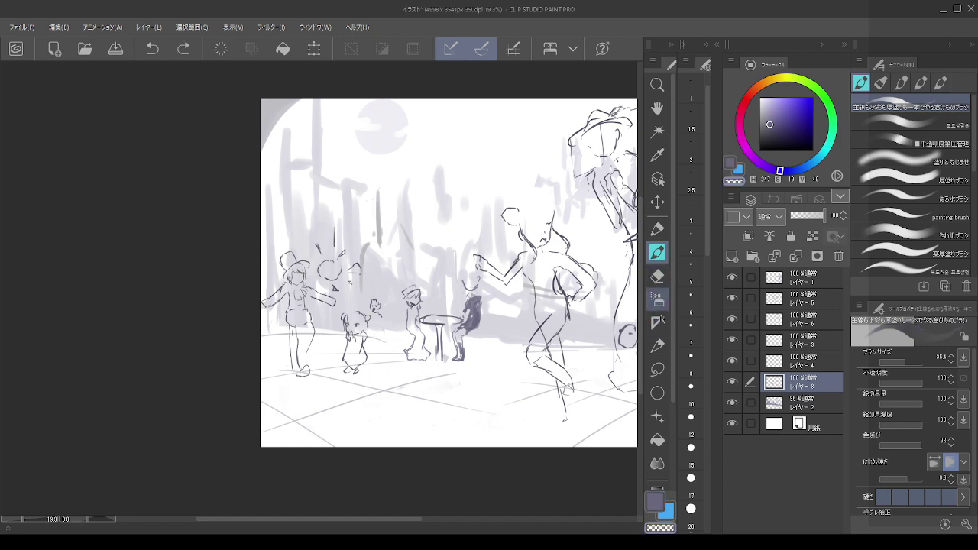
click(657, 370)
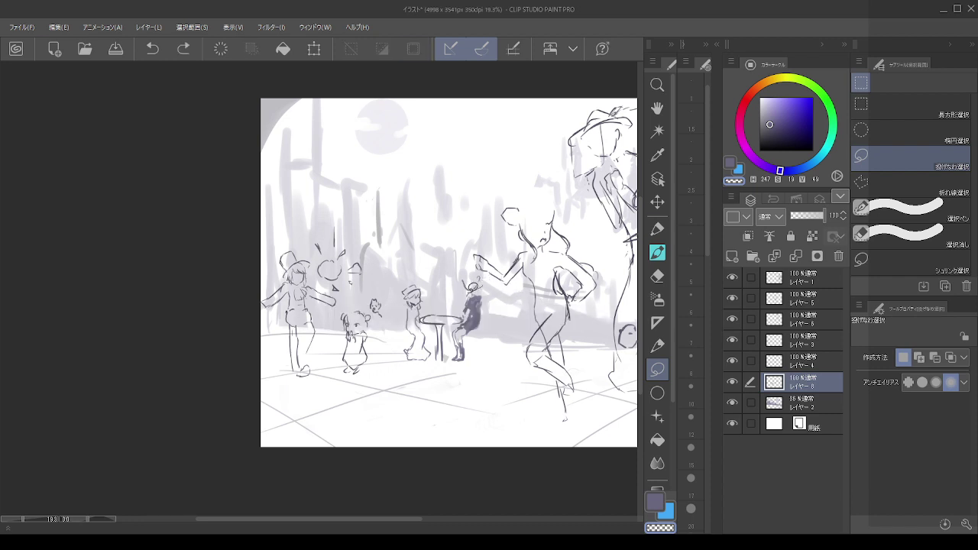
mouse_move(463, 292)
mouse_down()
mouse_move(482, 269)
mouse_move(462, 290)
mouse_up()
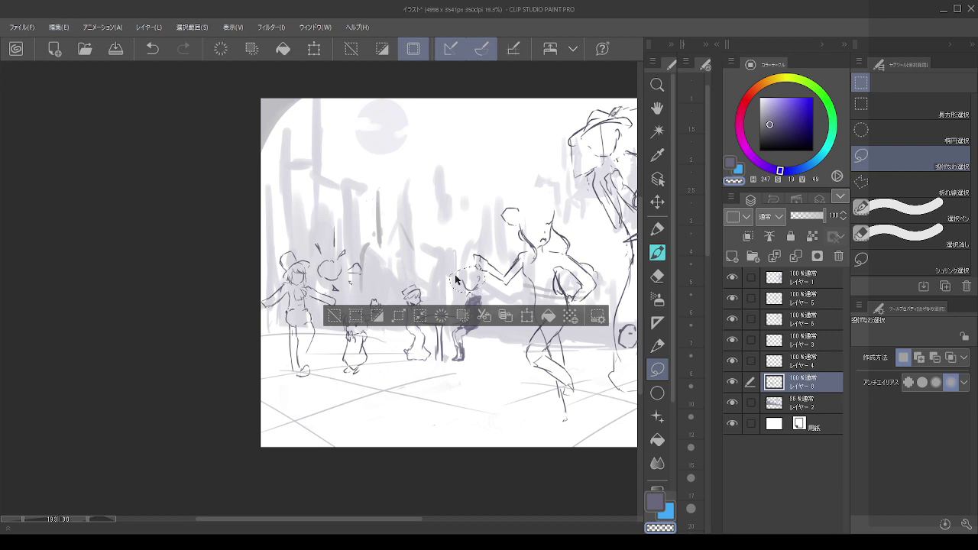
drag(467, 270, 479, 291)
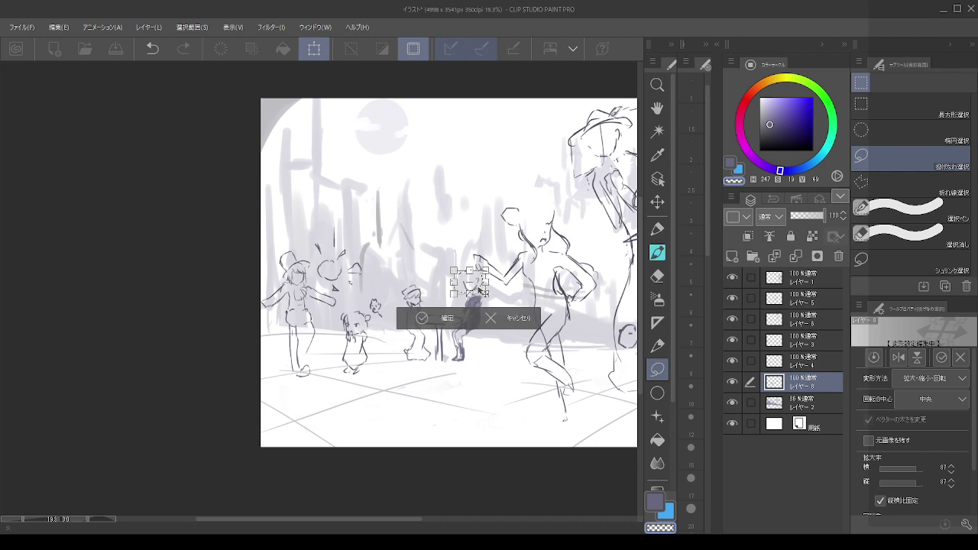
click(445, 326)
- Lasso the dark-bodied character's head and torso, shift them down toward the lap, deselect, and touch up the hip with the brush
scroll(449, 321, up, 2)
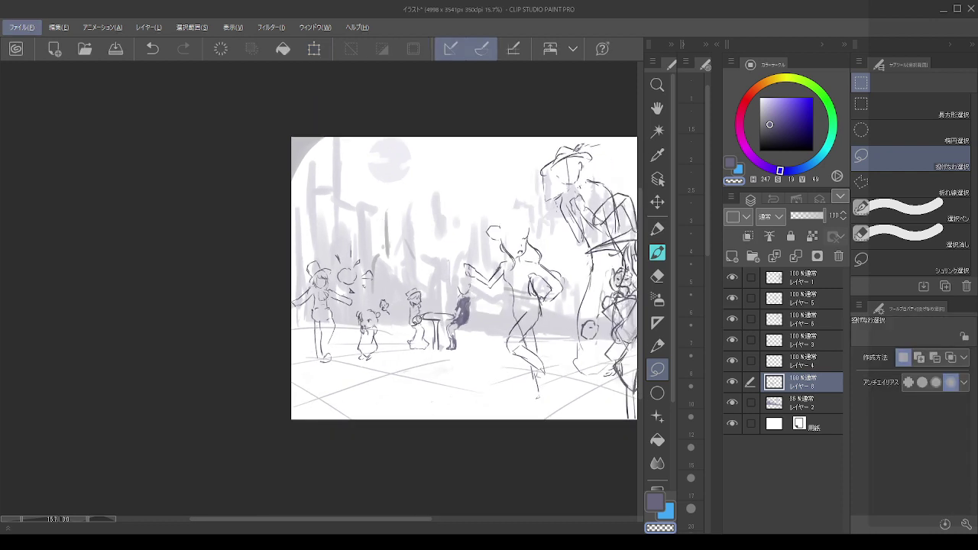
scroll(451, 320, up, 2)
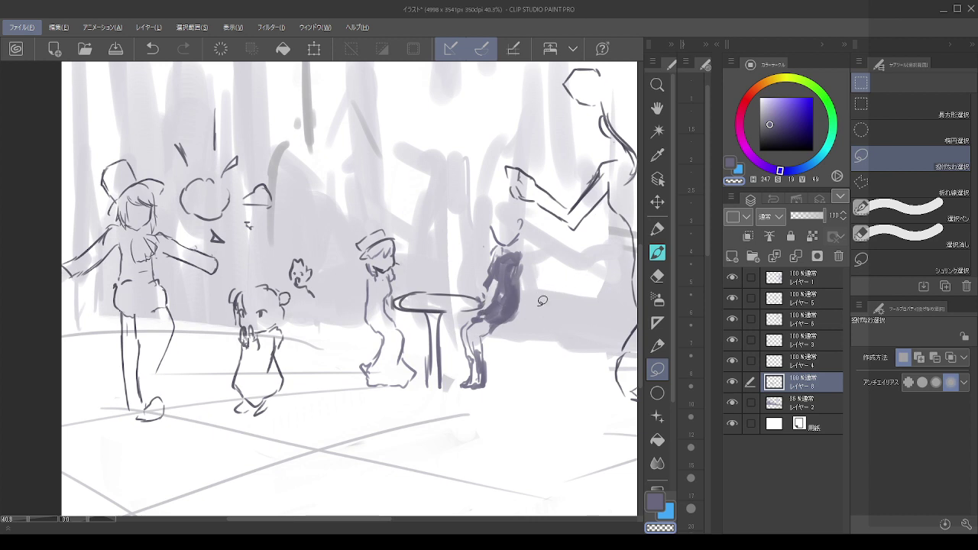
mouse_move(511, 304)
mouse_down()
mouse_move(531, 321)
mouse_move(495, 307)
mouse_move(475, 268)
mouse_move(514, 203)
mouse_move(519, 325)
mouse_up()
key(k)
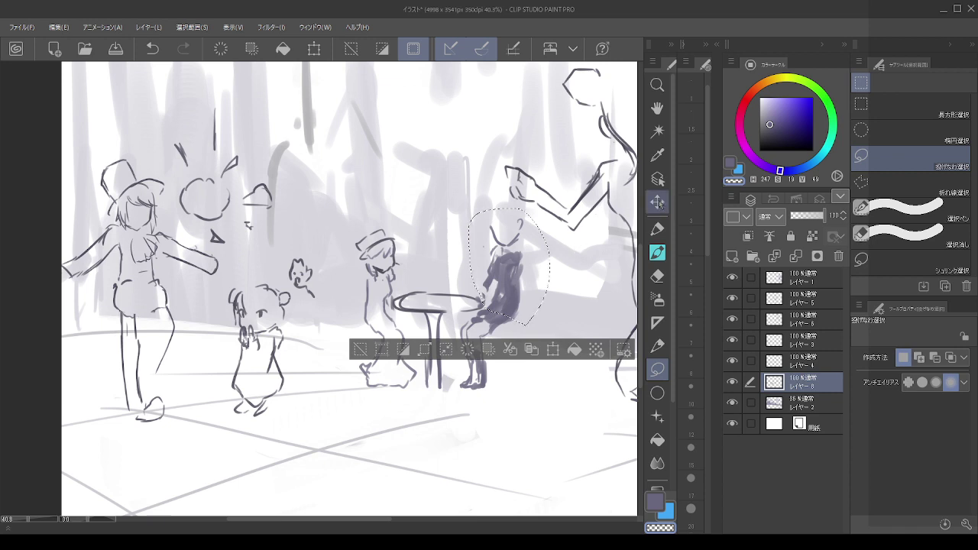
drag(509, 290, 513, 314)
key(ctrl+d)
key(b)
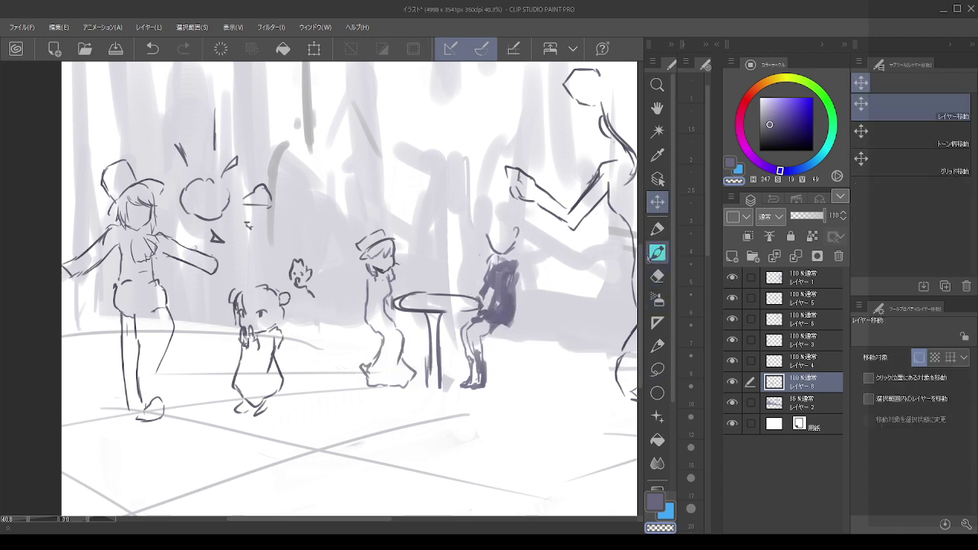
mouse_move(510, 317)
mouse_down()
mouse_move(510, 326)
mouse_move(511, 305)
mouse_move(513, 317)
mouse_move(451, 382)
mouse_move(445, 345)
mouse_move(461, 321)
mouse_move(492, 317)
mouse_move(506, 361)
mouse_move(467, 353)
mouse_up()
- Try lassoing the dark-bodied character's lower legs and rotating them so the feet angle away from the table
click(658, 371)
click(657, 201)
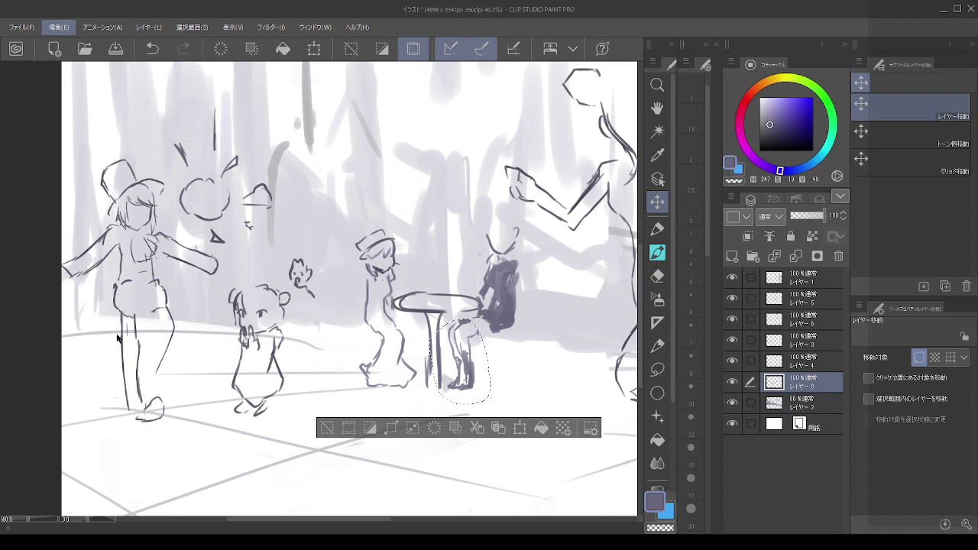
key(ctrl+t)
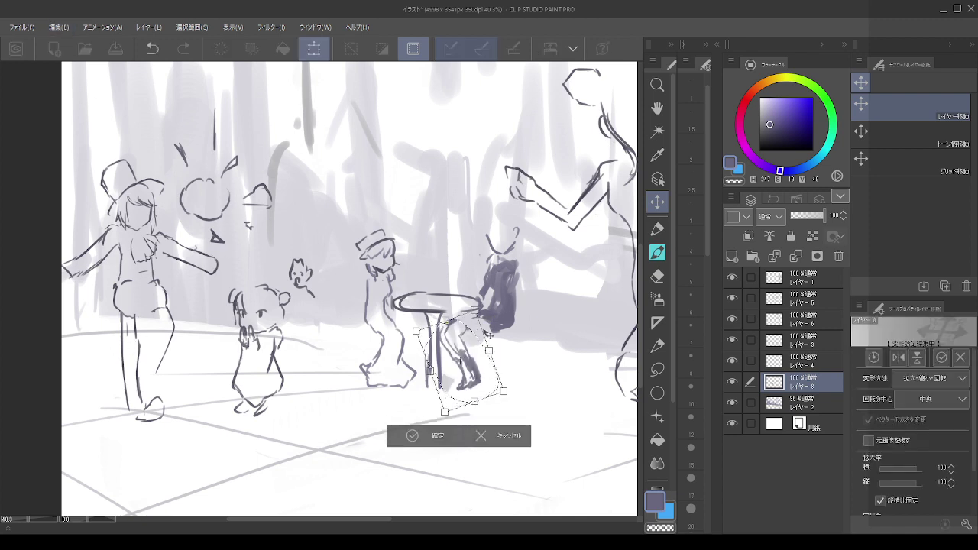
drag(489, 335, 495, 337)
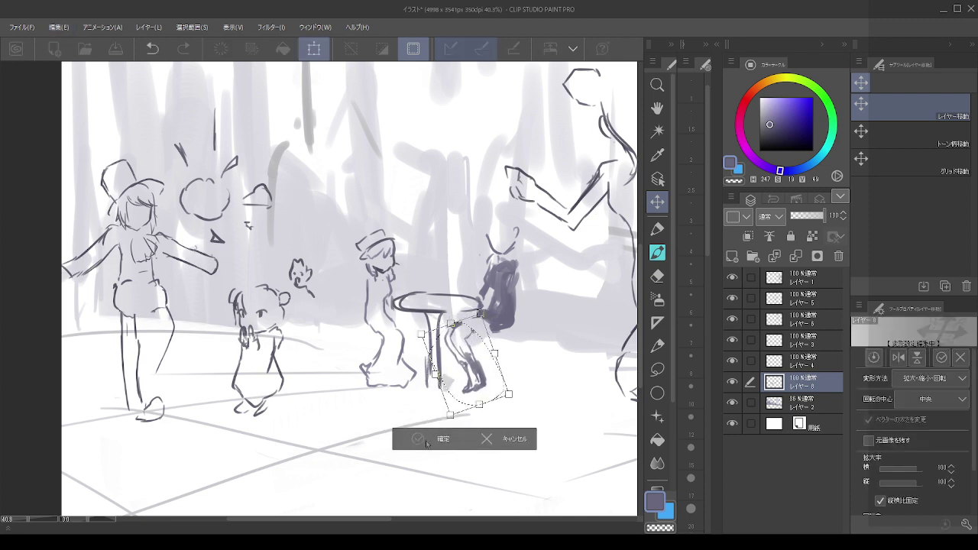
click(426, 444)
key(ctrl+d)
key(alt)
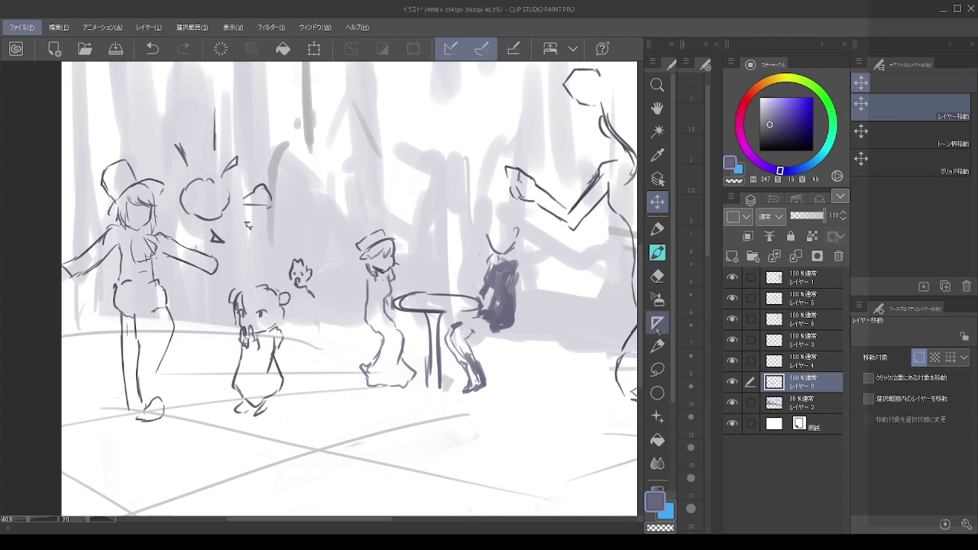
- Try retouching the rotated legs with the brush, then undo the strokes and the leg rotation
key(b)
mouse_move(457, 324)
mouse_down()
mouse_move(486, 314)
mouse_move(472, 332)
mouse_move(480, 367)
mouse_move(473, 348)
mouse_move(477, 355)
mouse_up()
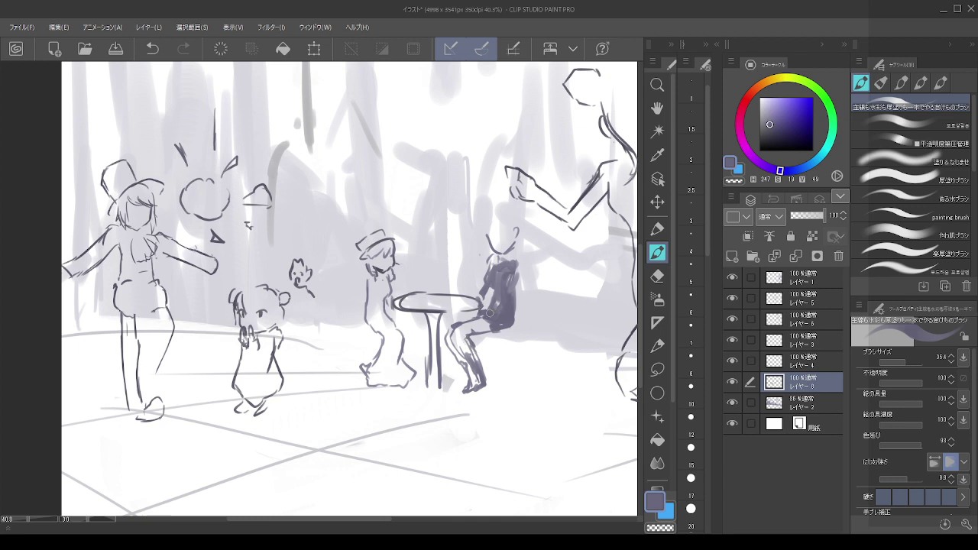
key(ctrl+z)
key(ctrl+z)
key(ctrl+z)
key(ctrl+z)
key(ctrl+z)
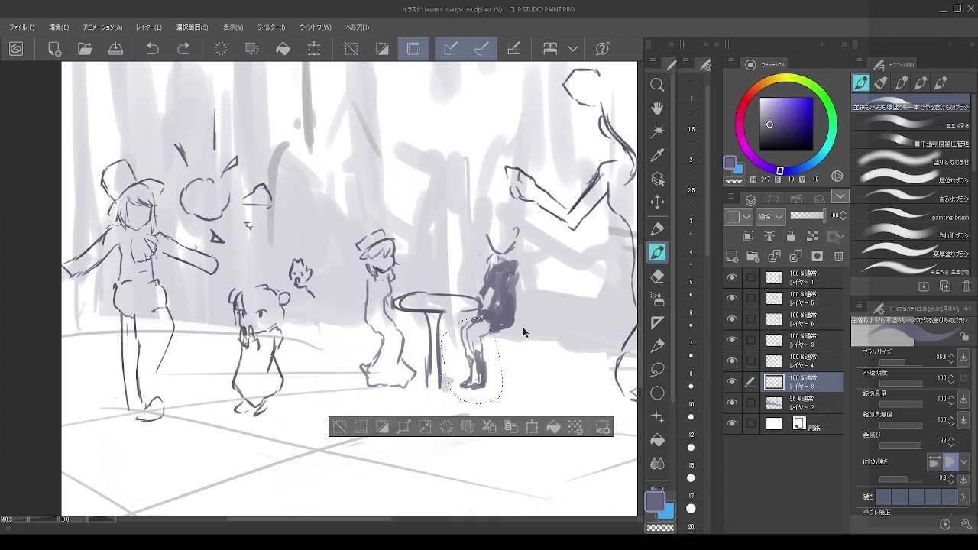
- Lasso the dark-bodied character's legs again, shift them slightly toward the table leg, and deselect
click(657, 369)
mouse_move(517, 372)
mouse_down()
mouse_move(472, 391)
mouse_move(452, 353)
mouse_move(461, 317)
mouse_move(494, 327)
mouse_move(505, 385)
mouse_up()
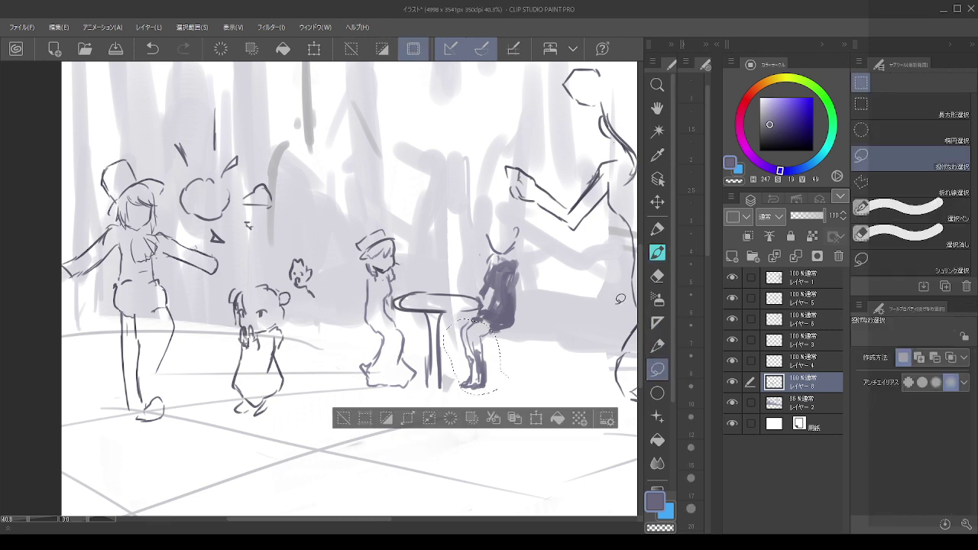
key(k)
drag(483, 334, 475, 328)
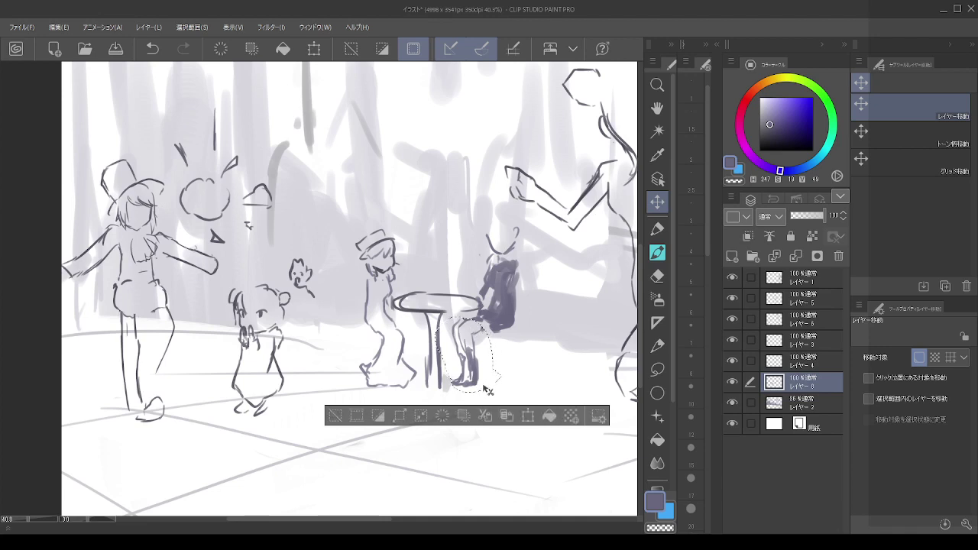
key(ctrl+d)
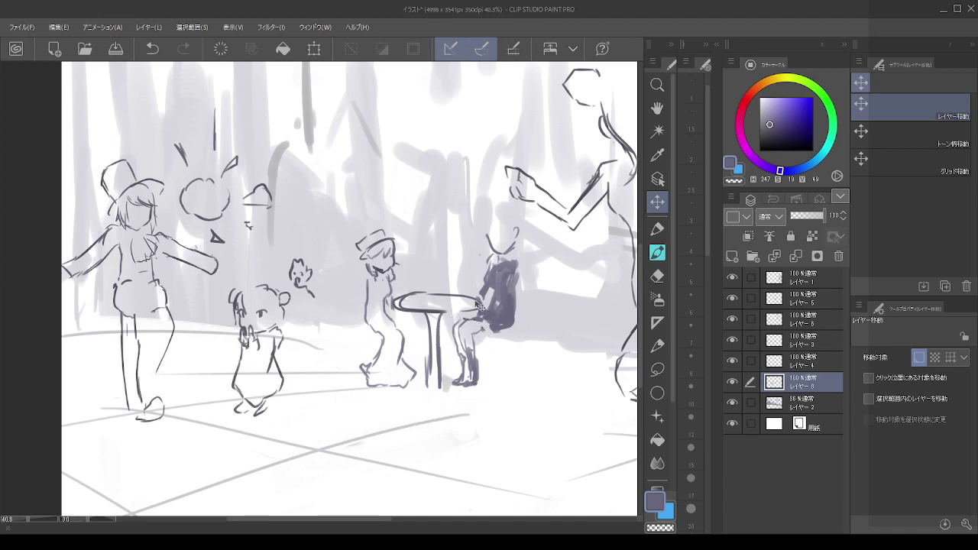
- Lasso the dark-bodied character's head and torso, rotate them to lean toward the table, reposition them over the lap, and deselect
click(657, 369)
mouse_move(525, 324)
mouse_down()
mouse_move(482, 290)
mouse_move(538, 245)
mouse_move(522, 324)
mouse_up()
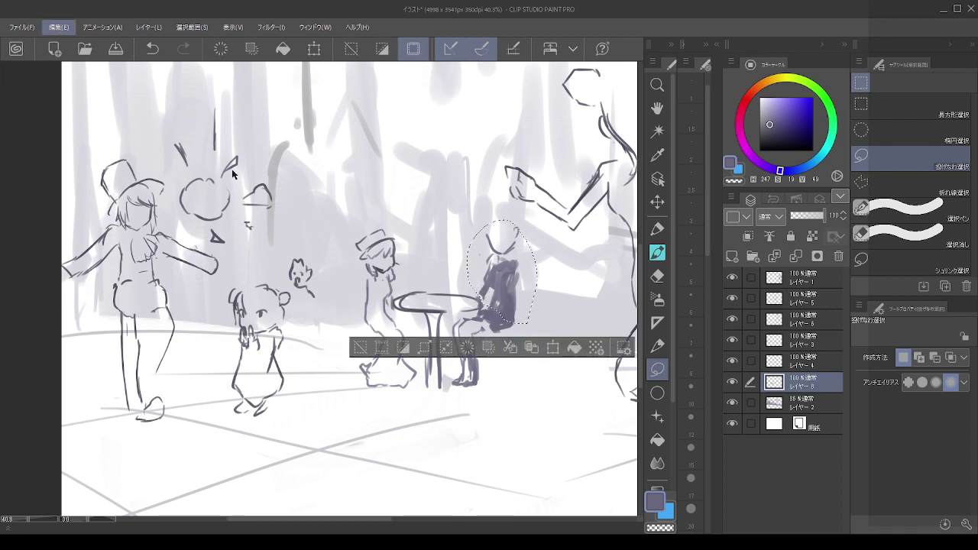
key(ctrl+t)
drag(460, 211, 446, 224)
mouse_move(483, 258)
mouse_down()
mouse_move(449, 220)
mouse_move(441, 240)
mouse_up()
drag(479, 283, 476, 277)
click(444, 357)
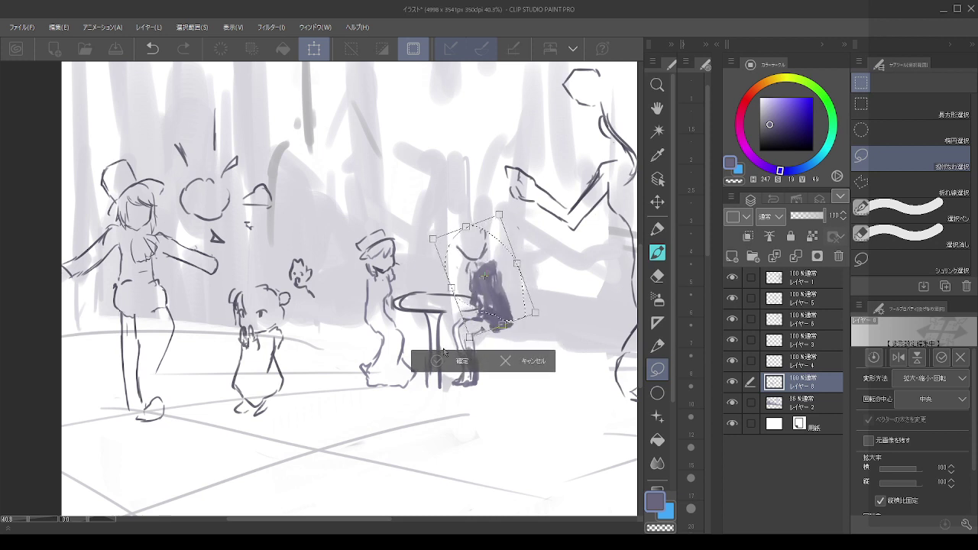
key(ctrl+d)
- Draw chairs with rounded backs and curved legs behind both characters at the table, undoing unwanted strokes
key(p)
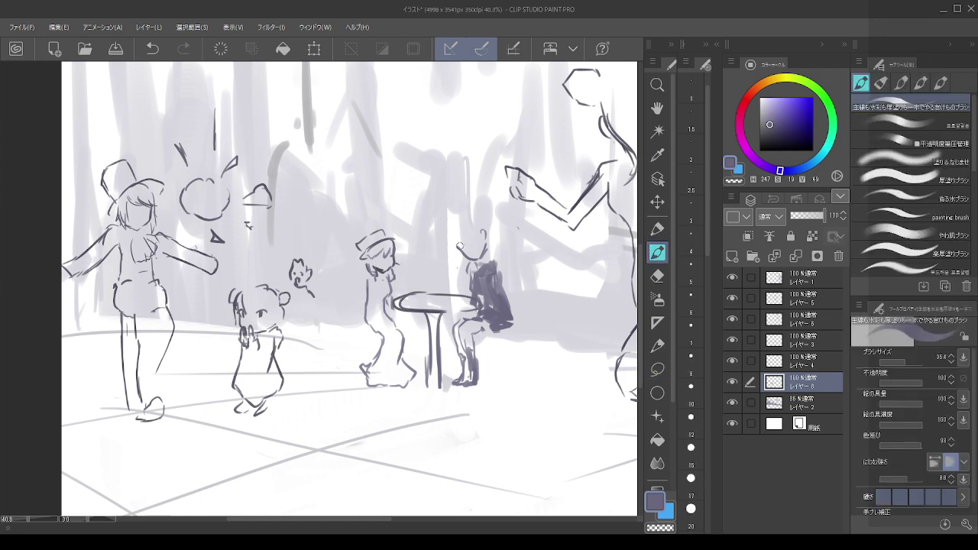
mouse_move(460, 291)
mouse_down()
mouse_move(464, 298)
mouse_move(465, 262)
mouse_move(507, 292)
mouse_up()
mouse_move(509, 328)
mouse_down()
mouse_move(504, 298)
mouse_move(511, 285)
mouse_move(525, 298)
mouse_move(522, 282)
mouse_move(527, 334)
mouse_up()
key(ctrl+z)
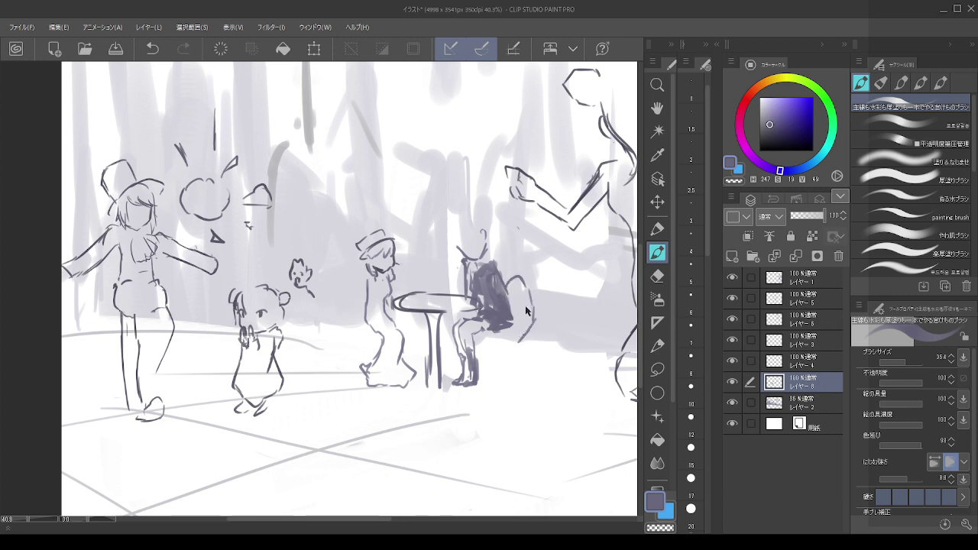
key(ctrl+z)
key(ctrl+z)
mouse_move(504, 279)
mouse_down()
mouse_move(524, 283)
mouse_move(533, 328)
mouse_move(483, 345)
mouse_move(489, 387)
mouse_up()
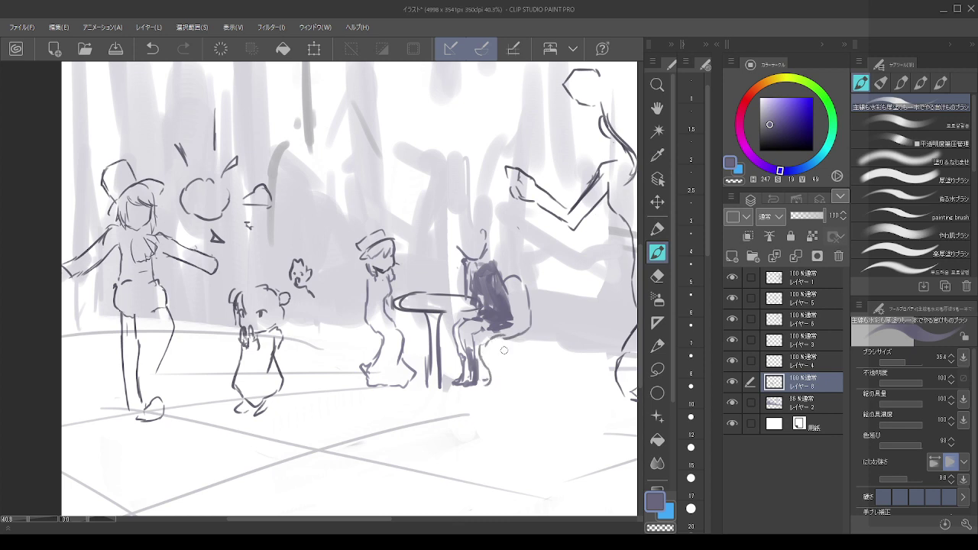
drag(517, 337, 513, 382)
key(ctrl+z)
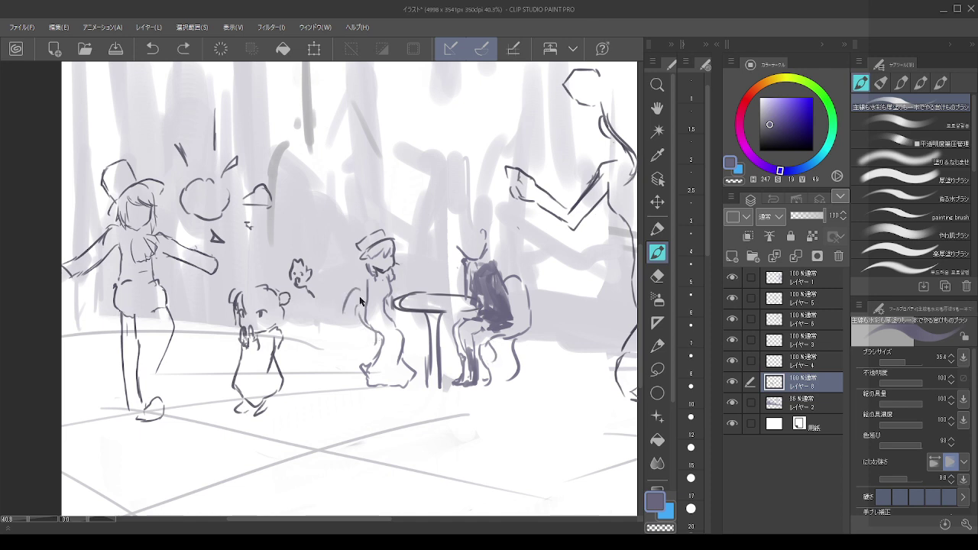
mouse_move(362, 291)
mouse_down()
mouse_move(343, 312)
mouse_move(361, 356)
mouse_move(350, 368)
mouse_move(356, 348)
mouse_move(351, 359)
mouse_move(374, 346)
mouse_move(382, 355)
mouse_move(348, 370)
mouse_up()
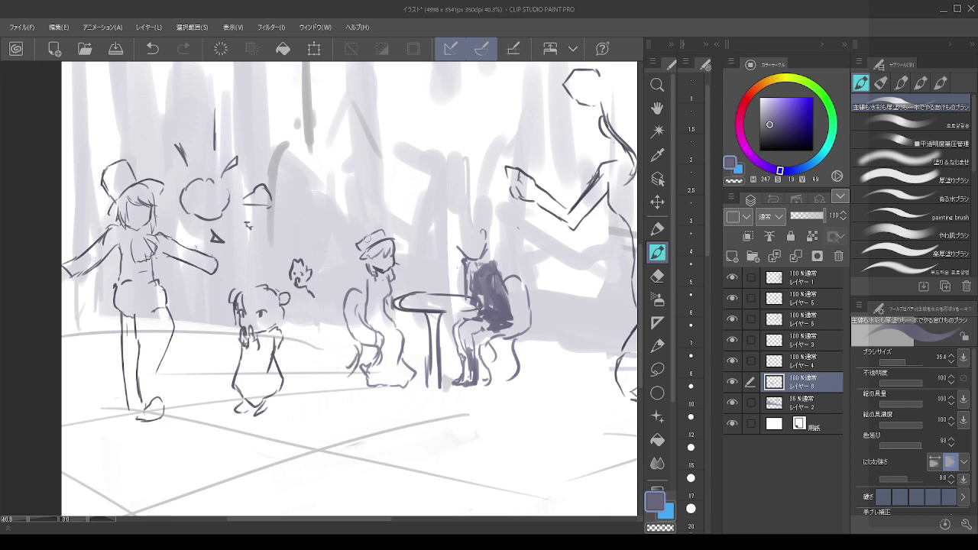
- Lasso the hatted character seated at the table, scale the figure down to about 89%, and reposition it on its chair
click(657, 369)
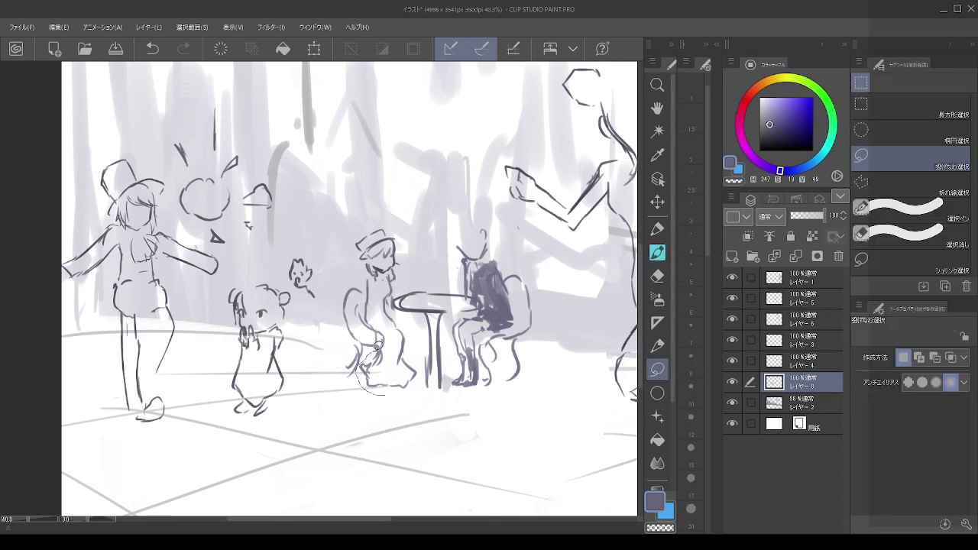
mouse_move(362, 285)
mouse_down()
mouse_move(411, 221)
mouse_move(394, 300)
mouse_move(421, 358)
mouse_move(377, 392)
mouse_up()
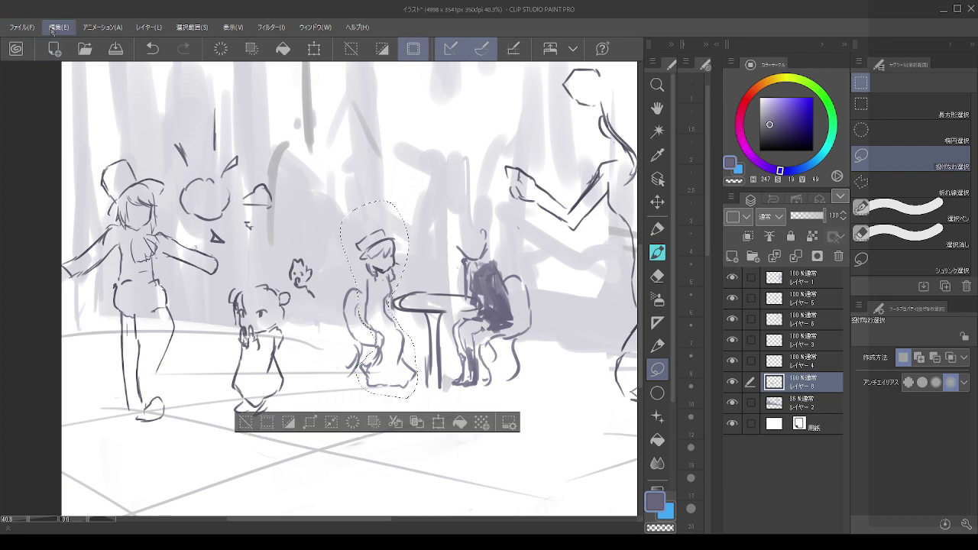
key(ctrl+t)
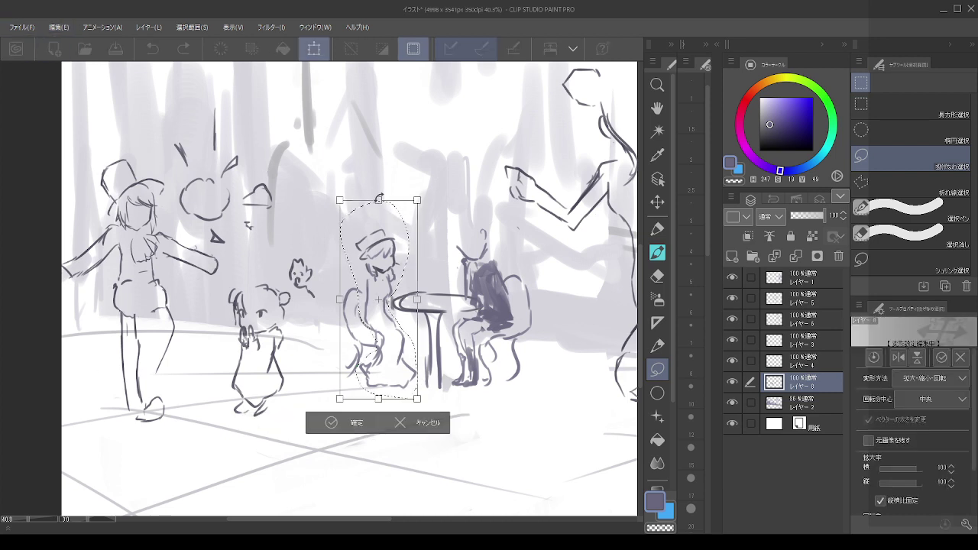
drag(376, 216, 377, 223)
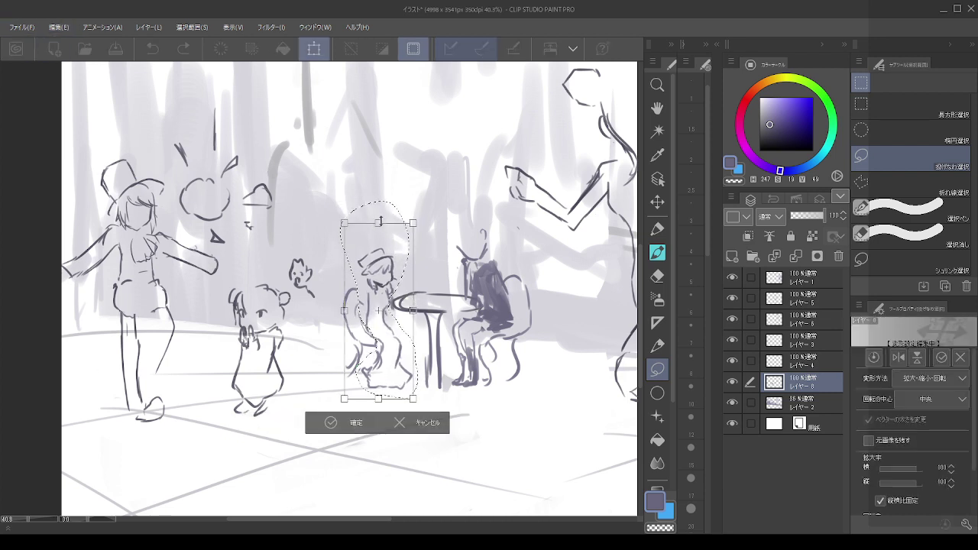
drag(399, 293, 401, 290)
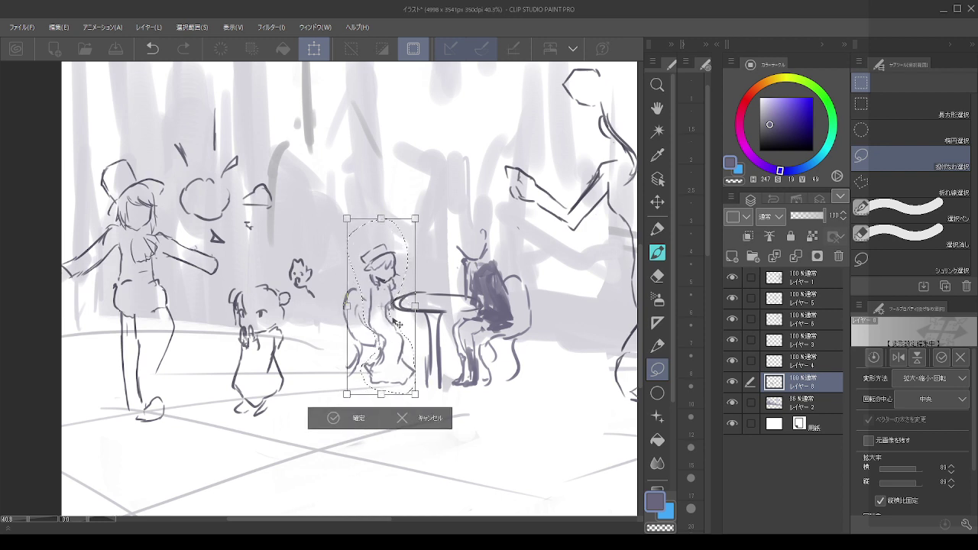
click(336, 420)
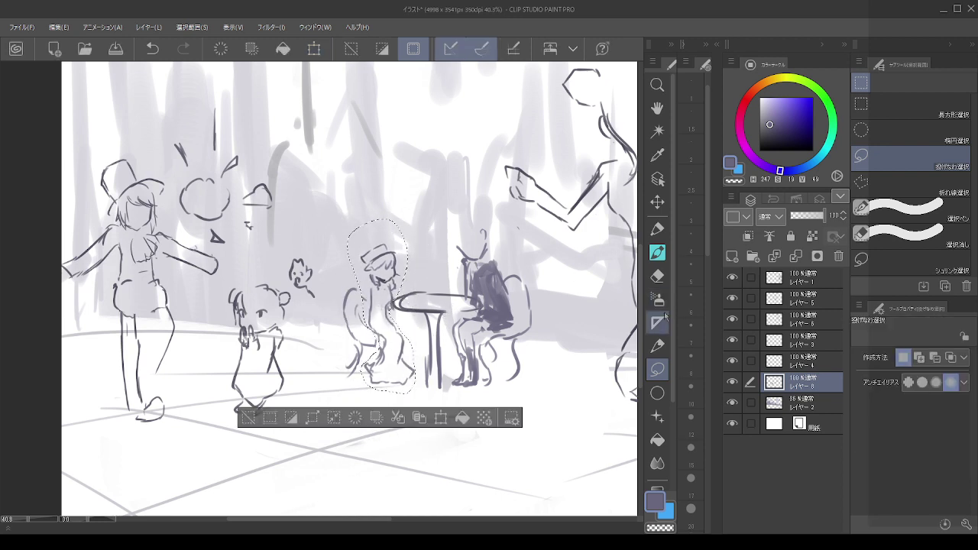
- Lasso the dark-bodied character's head, lower it slightly onto the shoulders, and deselect
key(b)
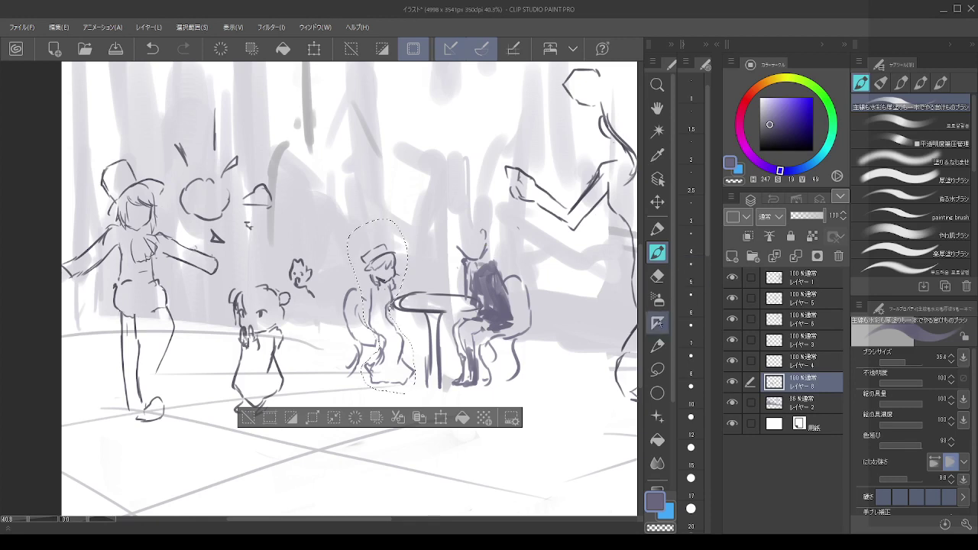
key(m)
mouse_move(497, 258)
mouse_down()
mouse_move(472, 258)
mouse_move(450, 218)
mouse_move(483, 226)
mouse_up()
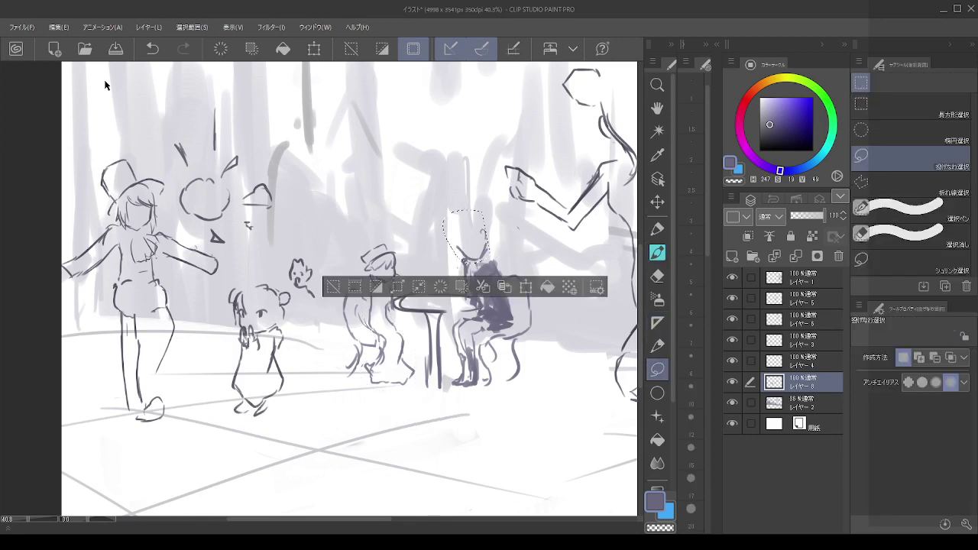
click(657, 201)
drag(487, 253, 485, 256)
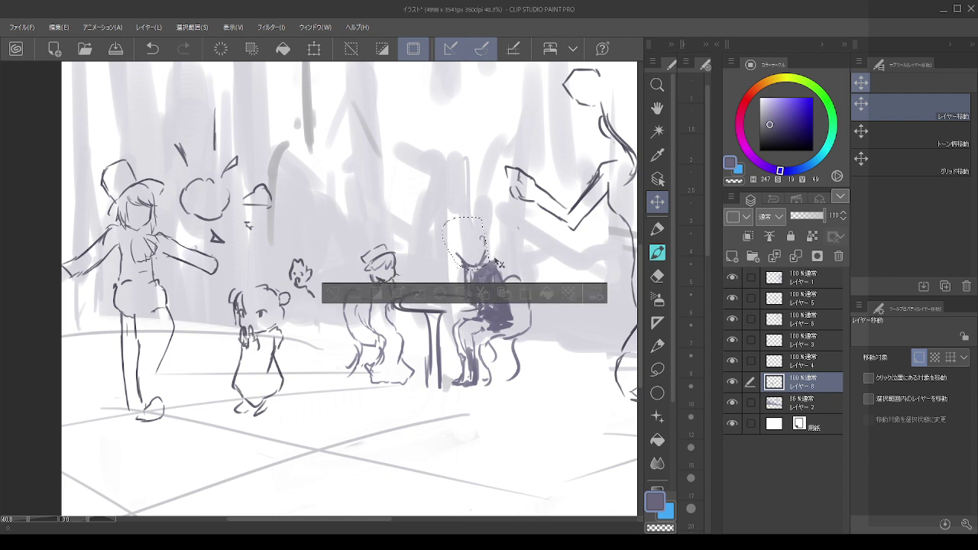
key(ctrl+d)
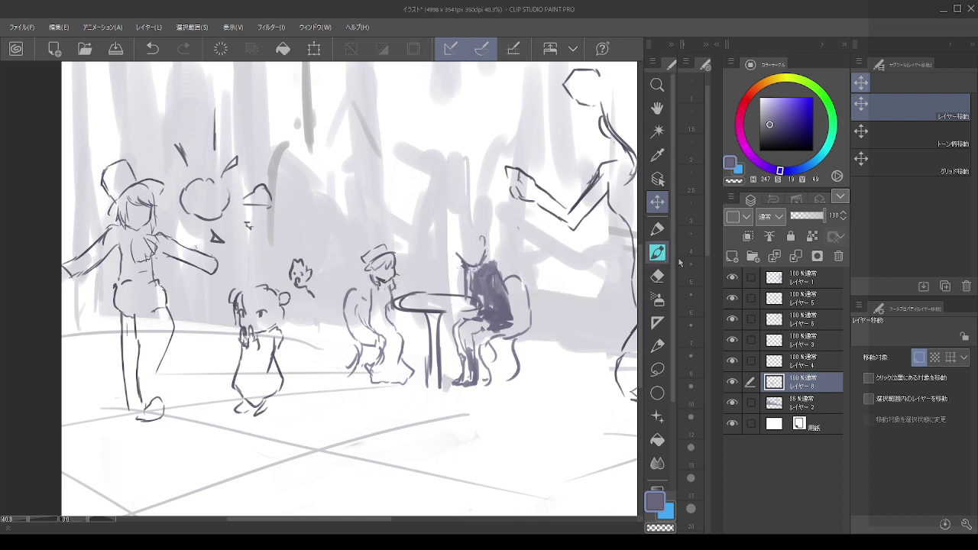
- Redraw the dark-bodied character's head as a rounded outline with a face line, undoing unwanted strokes
key(p)
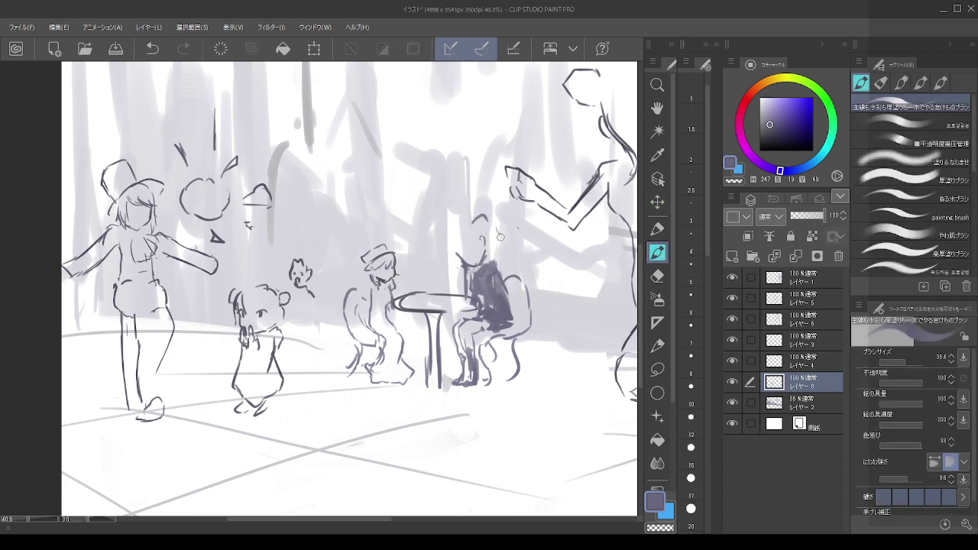
key(ctrl+z)
drag(451, 241, 464, 242)
key(ctrl+z)
mouse_move(448, 239)
mouse_down()
mouse_move(456, 251)
mouse_move(469, 241)
mouse_up()
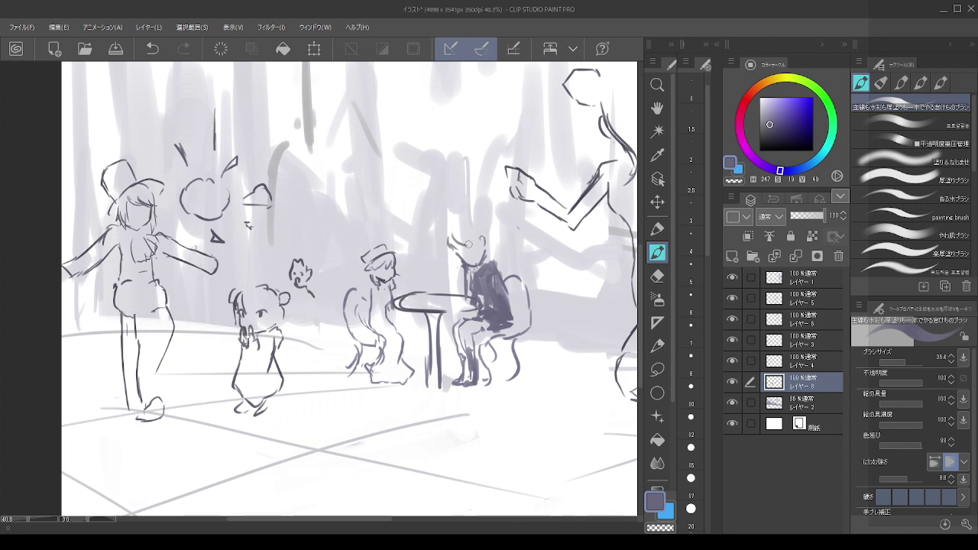
mouse_move(479, 222)
mouse_down()
mouse_move(501, 225)
mouse_move(486, 214)
mouse_move(454, 229)
mouse_move(463, 218)
mouse_up()
key(ctrl+z)
key(ctrl+z)
key(ctrl+z)
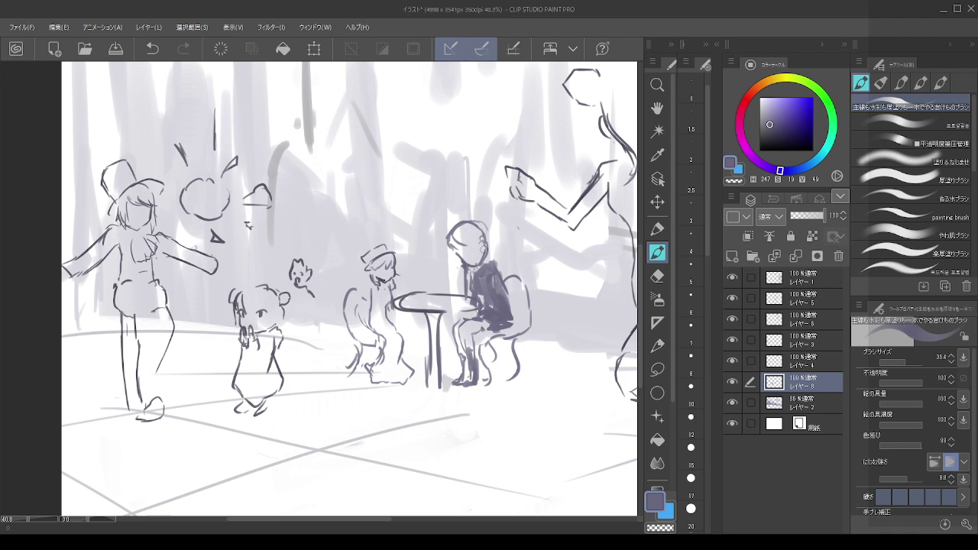
key(ctrl+z)
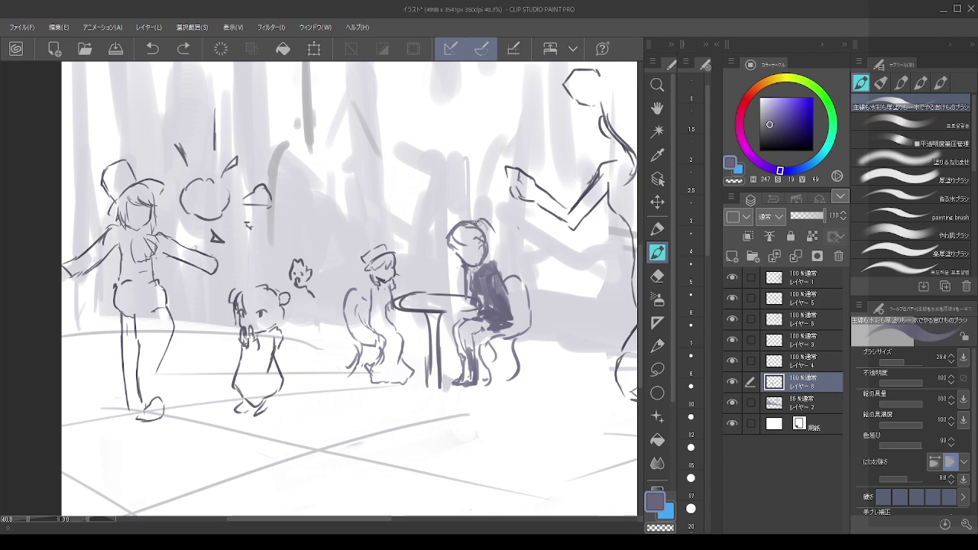
- Sketch long hair falling from the dark-bodied character's head down the back, undoing the unwanted stroke
key(c)
drag(479, 221, 510, 253)
key(ctrl+z)
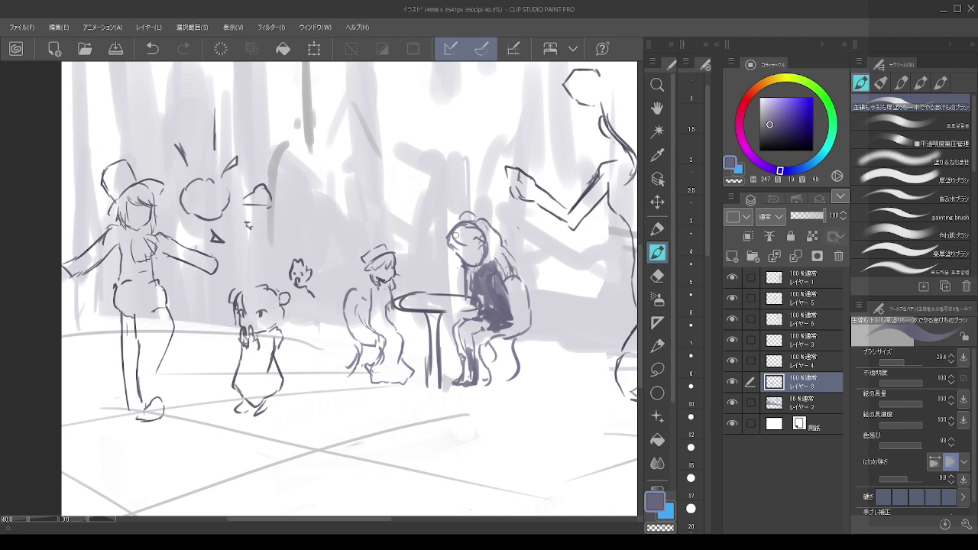
- Lasso the dark-bodied character's head and hair, scale them down to about 79%, and settle them on the shoulders
click(657, 369)
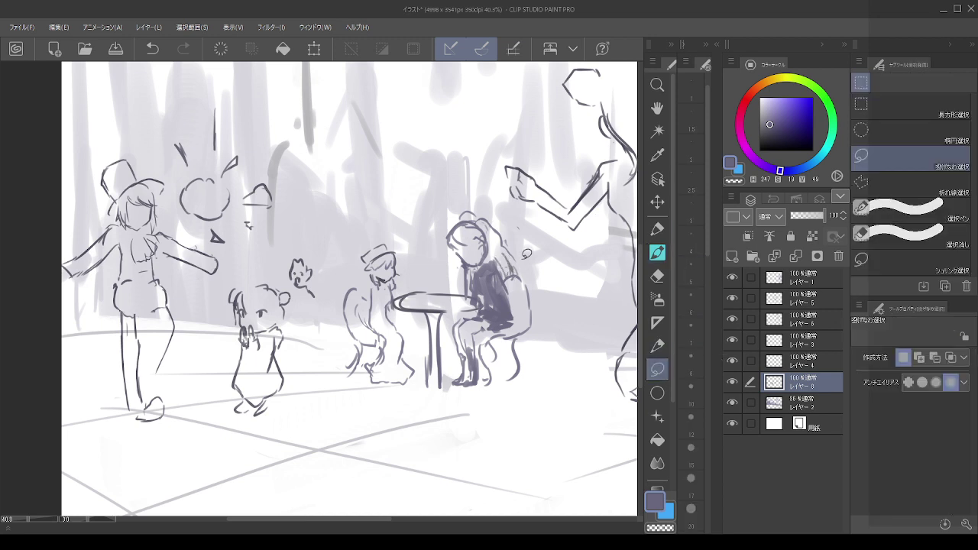
mouse_move(524, 269)
mouse_down()
mouse_move(501, 272)
mouse_move(451, 246)
mouse_move(527, 231)
mouse_move(526, 266)
mouse_up()
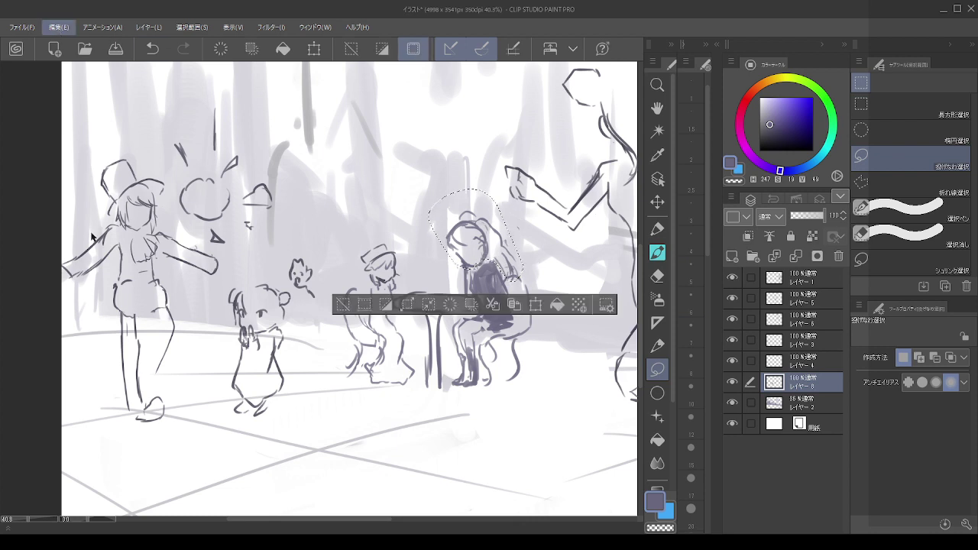
key(ctrl+t)
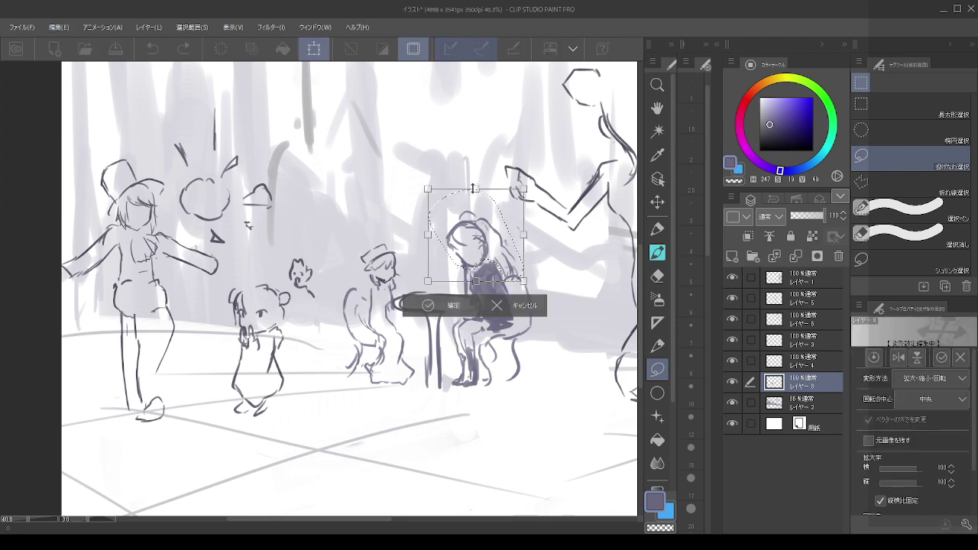
drag(473, 188, 475, 208)
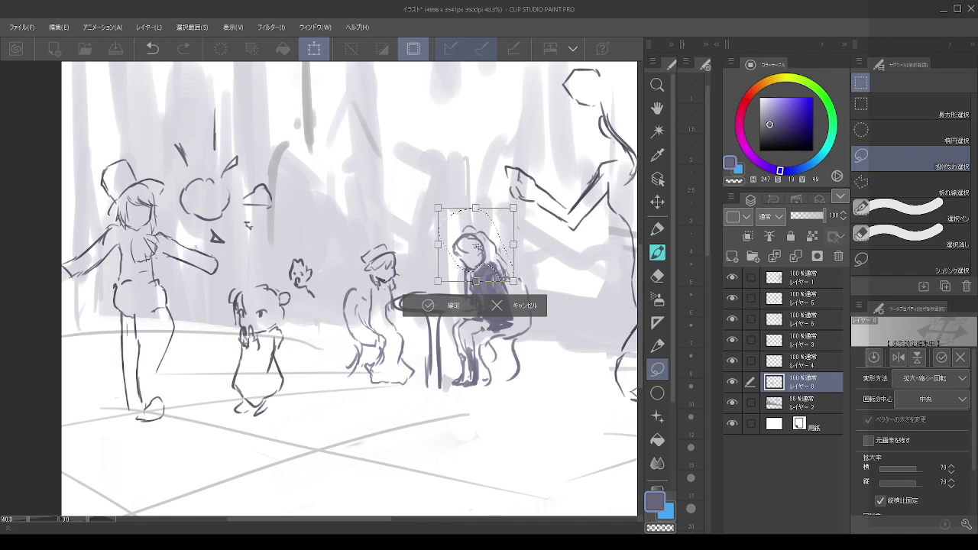
drag(477, 247, 474, 246)
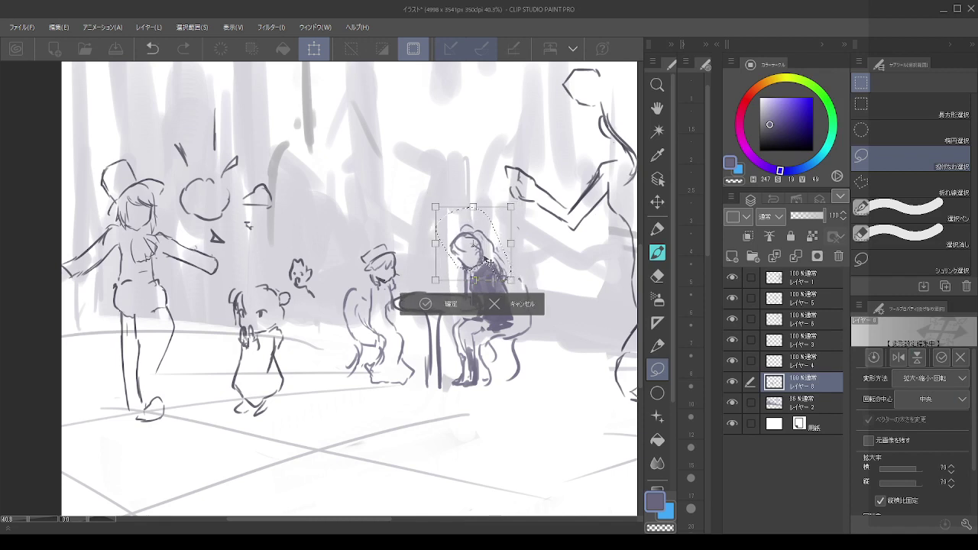
click(430, 303)
- Draw a small cup on the tabletop in front of the dark-bodied character, undoing unwanted strokes
scroll(477, 267, down, 2)
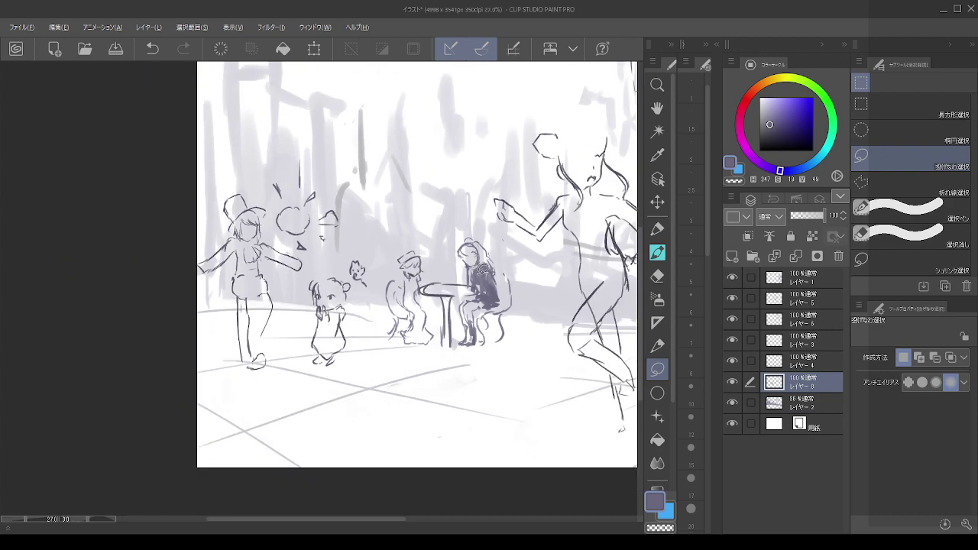
scroll(483, 269, up, 2)
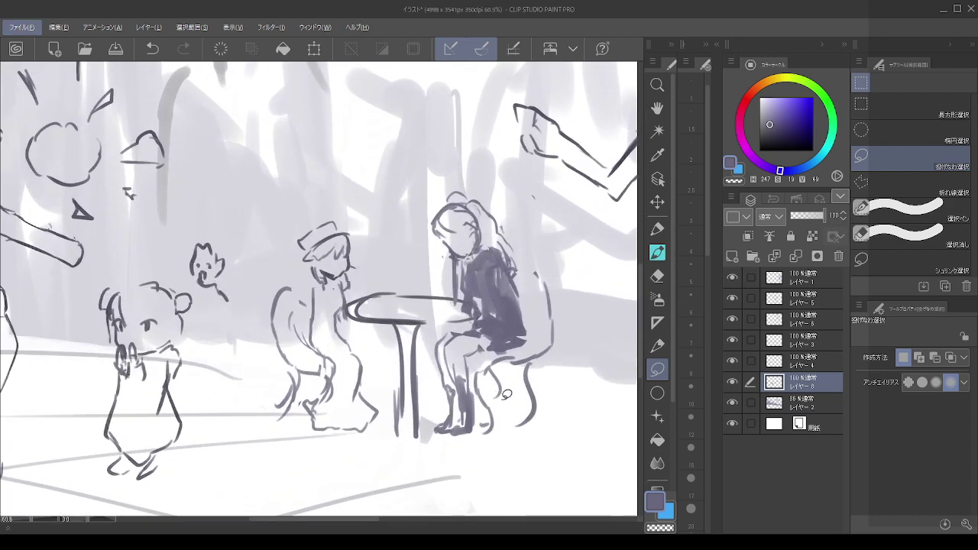
key(p)
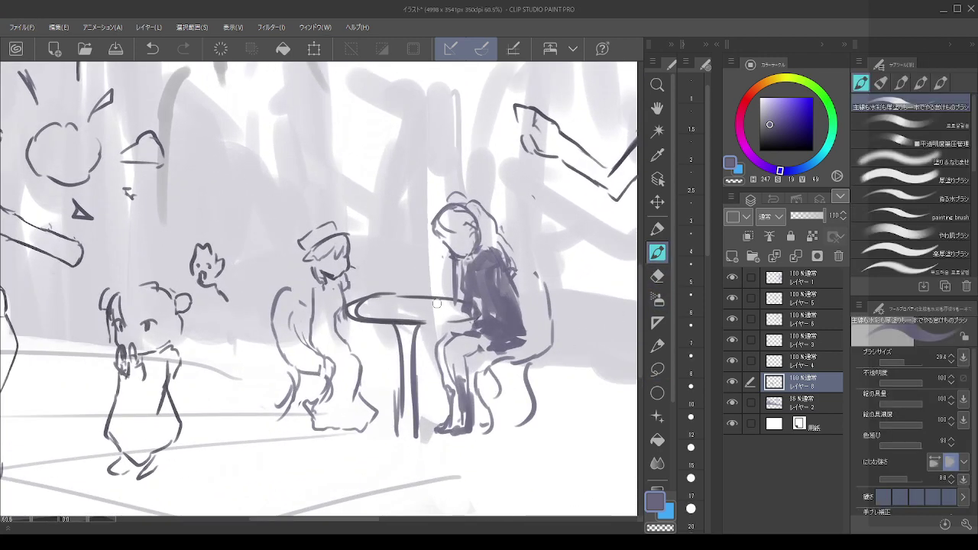
mouse_move(435, 303)
mouse_down()
mouse_move(446, 304)
mouse_move(432, 312)
mouse_move(429, 303)
mouse_up()
key(ctrl+z)
key(ctrl+z)
- Rework the arm and torso lines of the hatted character seated at the table, undoing unwanted strokes
drag(317, 289, 314, 324)
key(ctrl+z)
drag(313, 287, 320, 336)
key(ctrl+z)
drag(312, 289, 314, 323)
key(ctrl+z)
drag(309, 284, 321, 334)
mouse_move(344, 280)
mouse_down()
mouse_move(350, 311)
mouse_move(344, 302)
mouse_up()
key(ctrl+z)
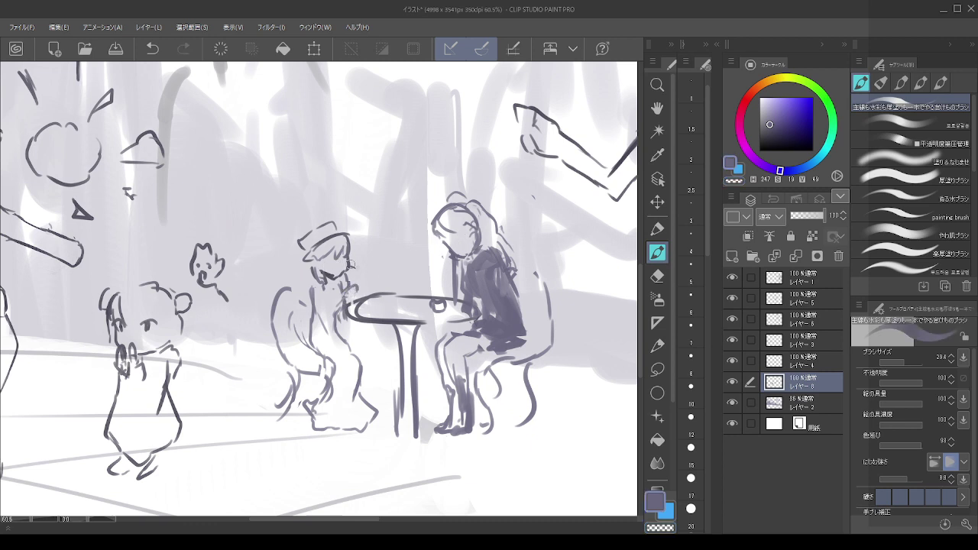
- Lasso the seated hatted character's head, rotate it slightly clockwise, shift it toward the table, and deselect
click(657, 345)
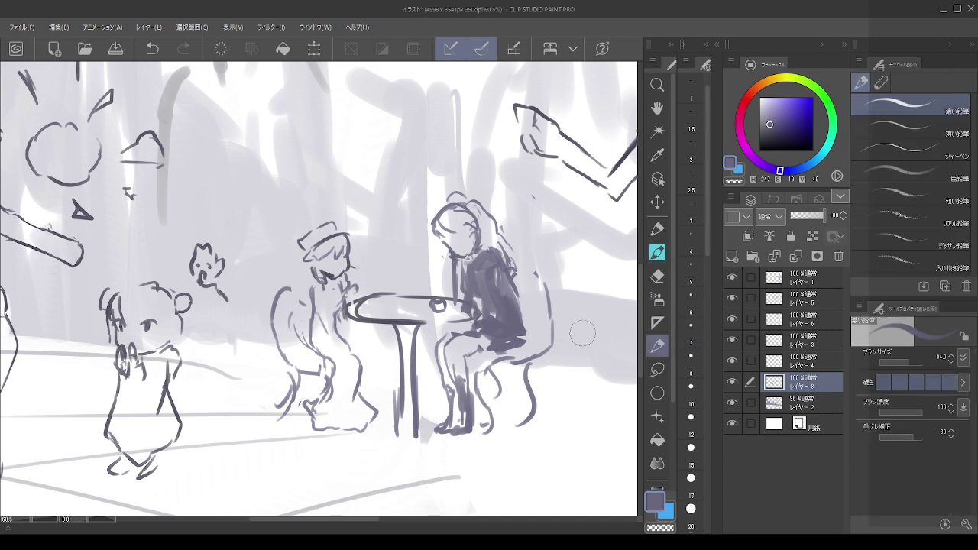
click(657, 369)
mouse_move(367, 263)
mouse_down()
mouse_move(297, 243)
mouse_move(385, 250)
mouse_up()
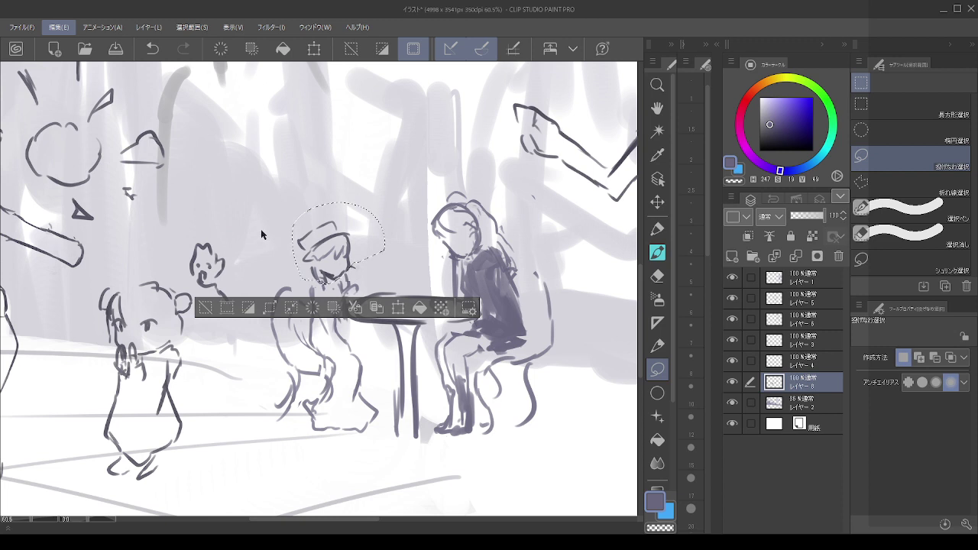
key(ctrl+t)
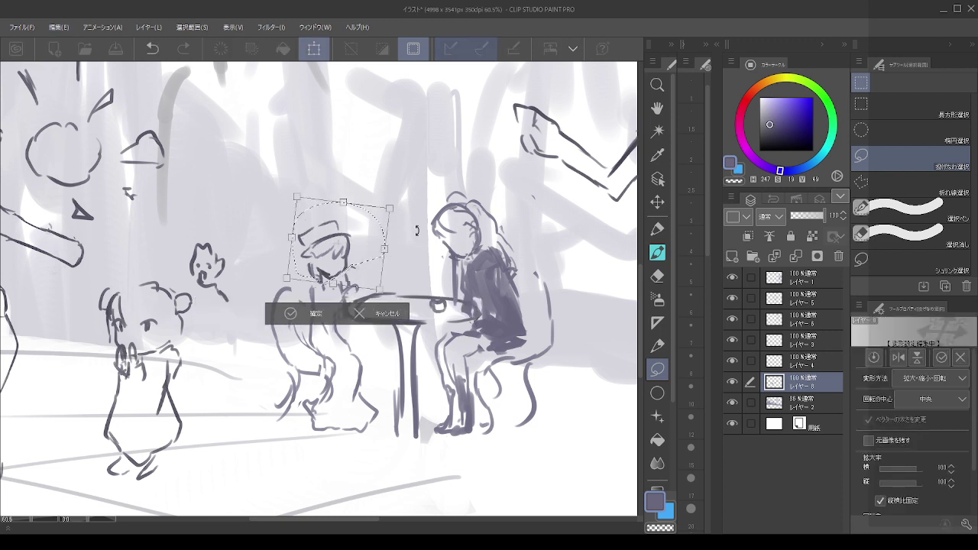
drag(417, 231, 417, 234)
drag(322, 256, 328, 255)
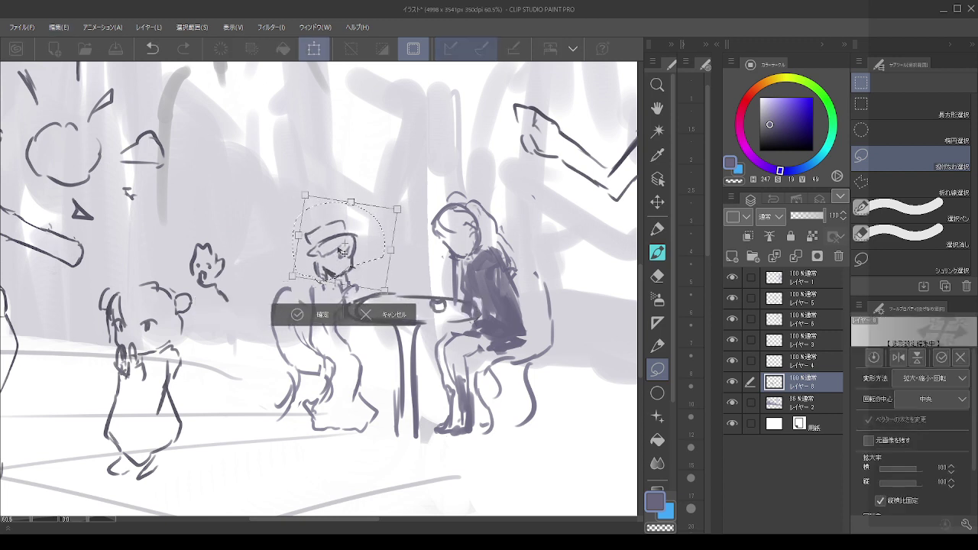
click(304, 314)
key(ctrl+d)
- Enlarge the whole seated group with its table and chairs to about 112% and reposition it in the background
scroll(364, 255, down, 3)
scroll(407, 250, down, 3)
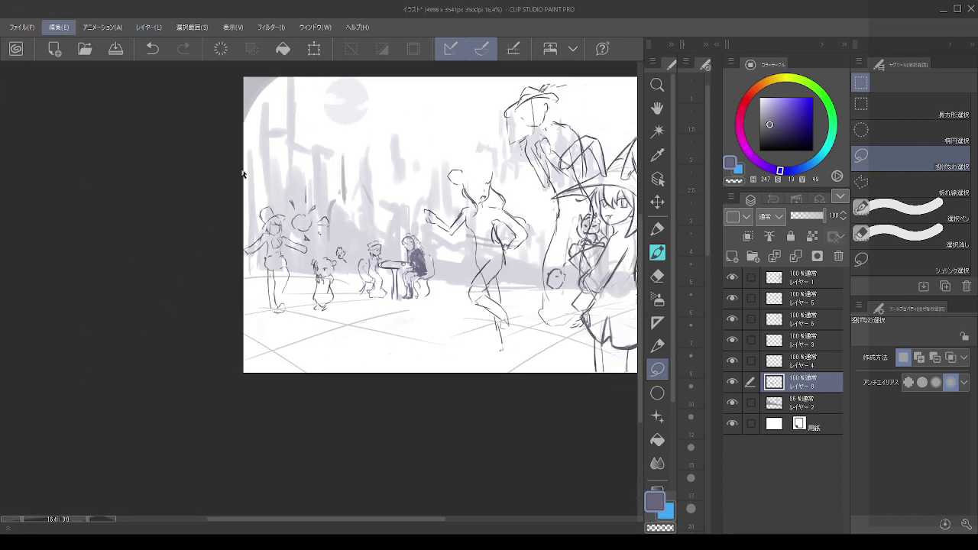
key(ctrl+t)
drag(402, 227, 395, 225)
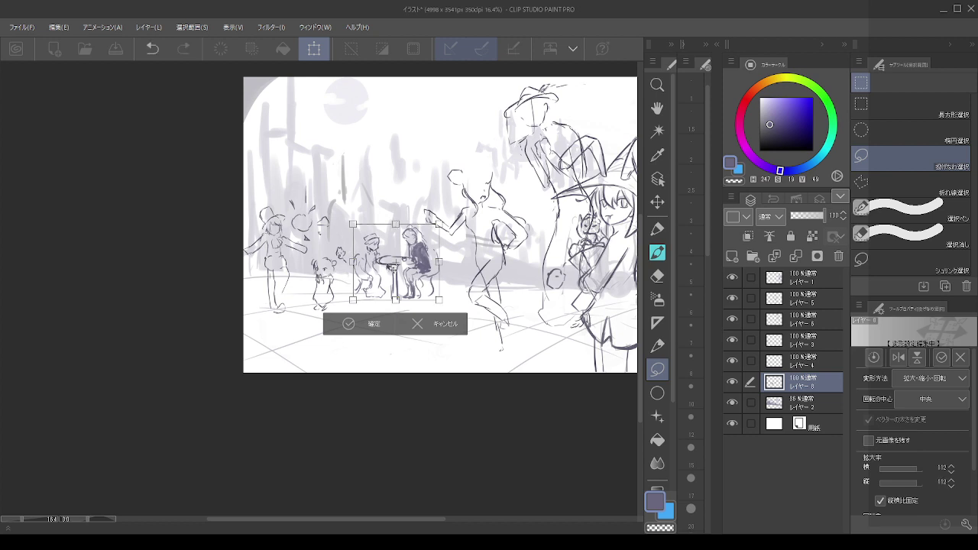
drag(383, 288, 387, 288)
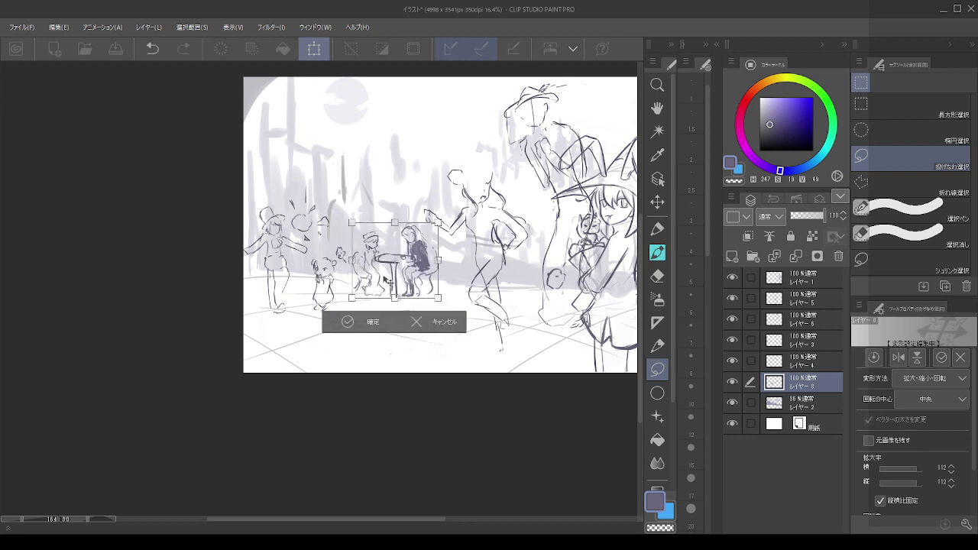
click(349, 321)
- Select the two layers holding the posing figure and the tall hatted figure, scale them to about 96%, and shift them toward the table group
scroll(300, 201, down, 4)
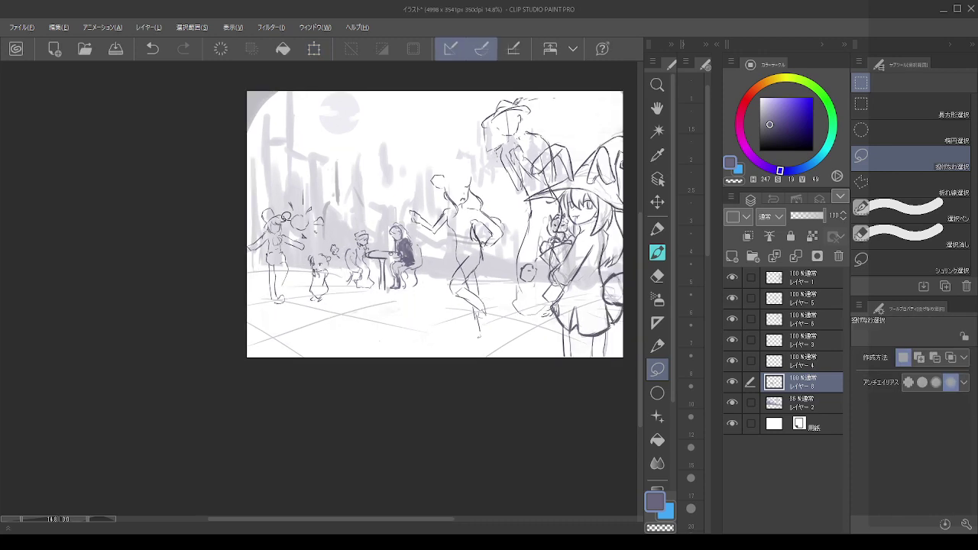
scroll(343, 117, up, 5)
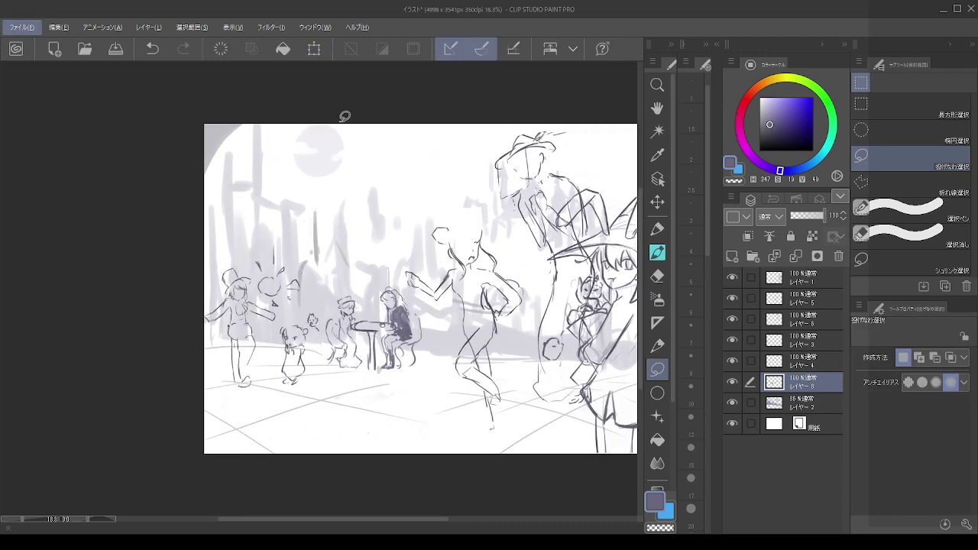
scroll(351, 122, down, 1)
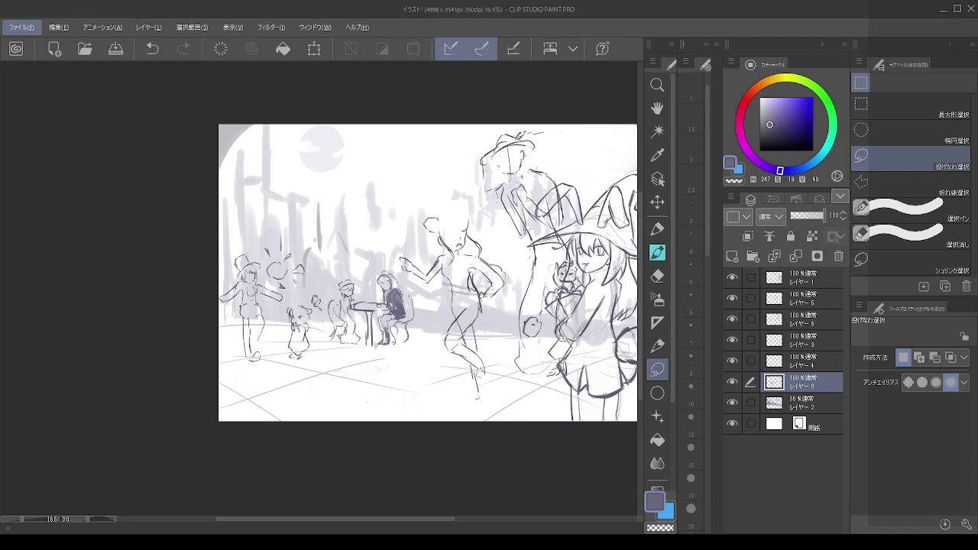
scroll(499, 379, down, 3)
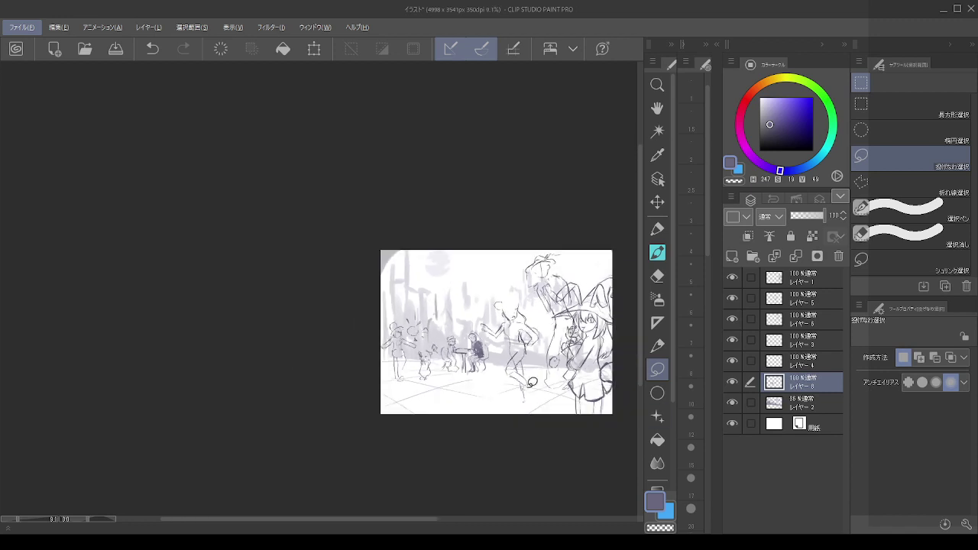
scroll(500, 378, up, 1)
scroll(500, 378, down, 3)
scroll(504, 374, up, 3)
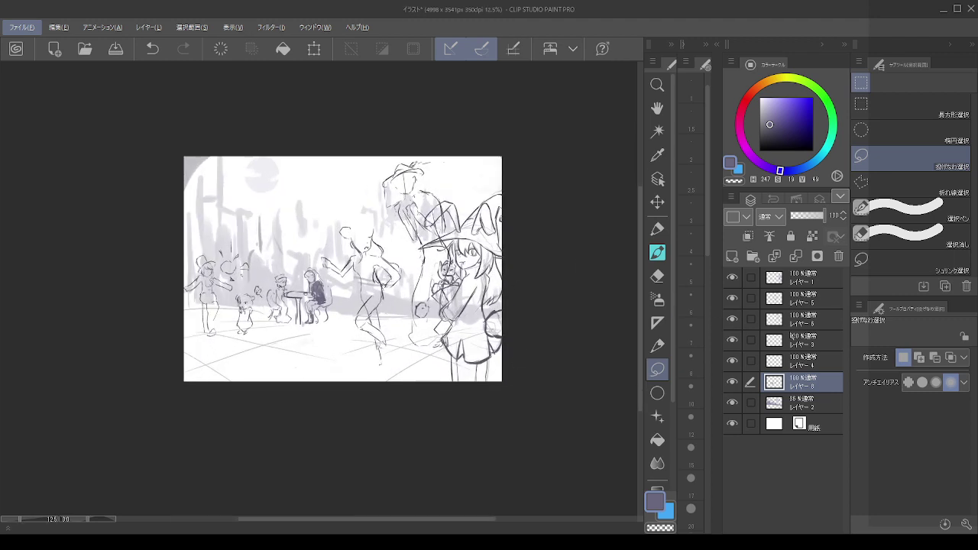
click(794, 319)
ctrl+click(801, 300)
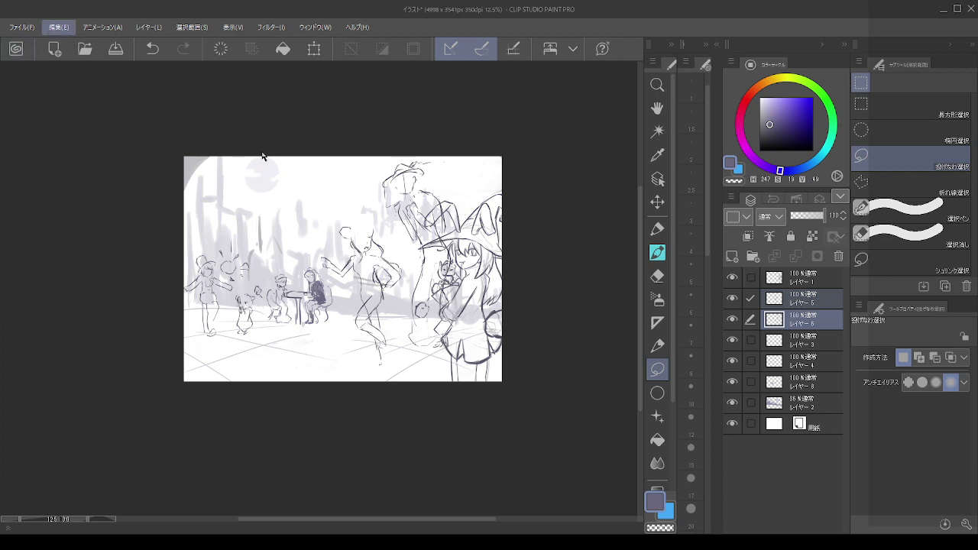
key(ctrl+t)
drag(382, 158, 387, 211)
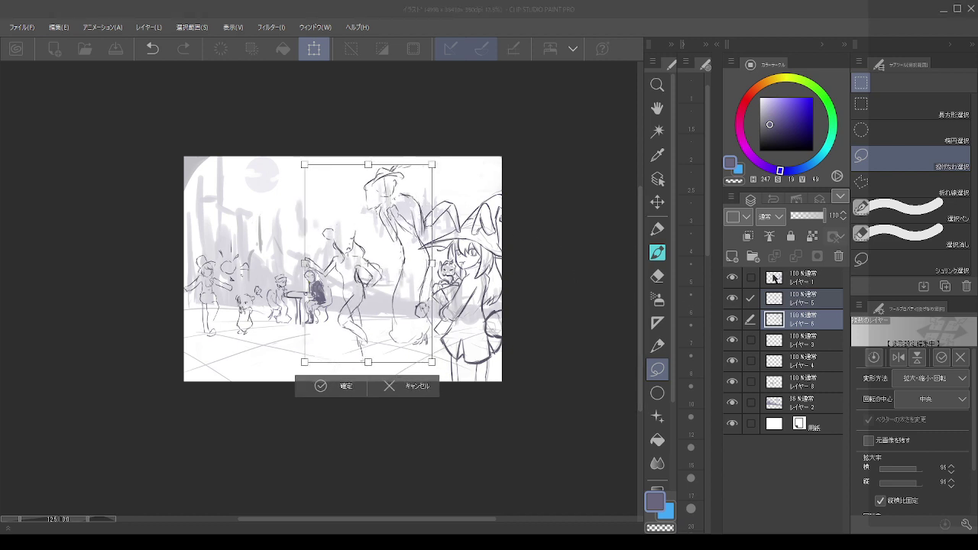
- Scale the foreground witch's layer to about 98% and reposition her so the round tail fits inside the canvas
click(817, 286)
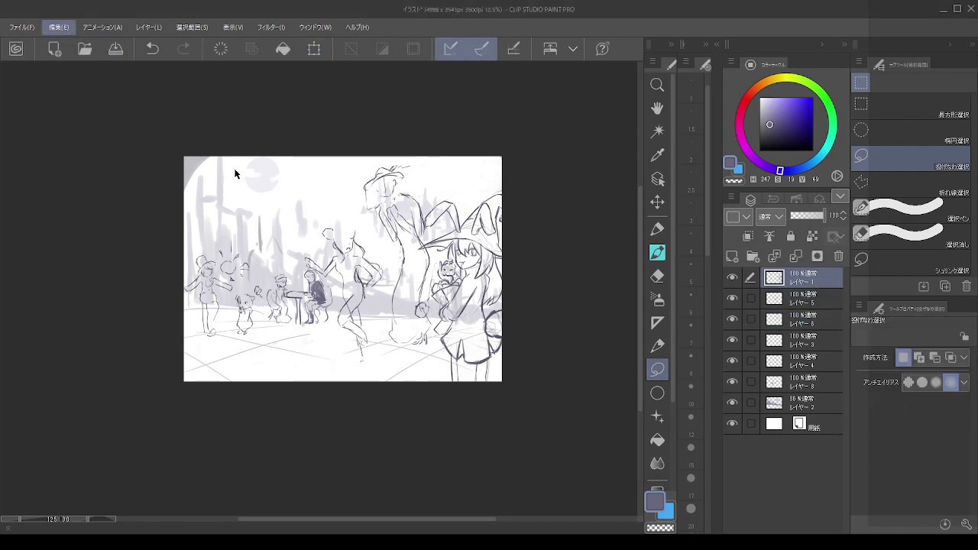
key(ctrl+t)
mouse_move(437, 188)
mouse_down()
mouse_move(437, 234)
mouse_move(450, 254)
mouse_up()
drag(429, 207, 429, 204)
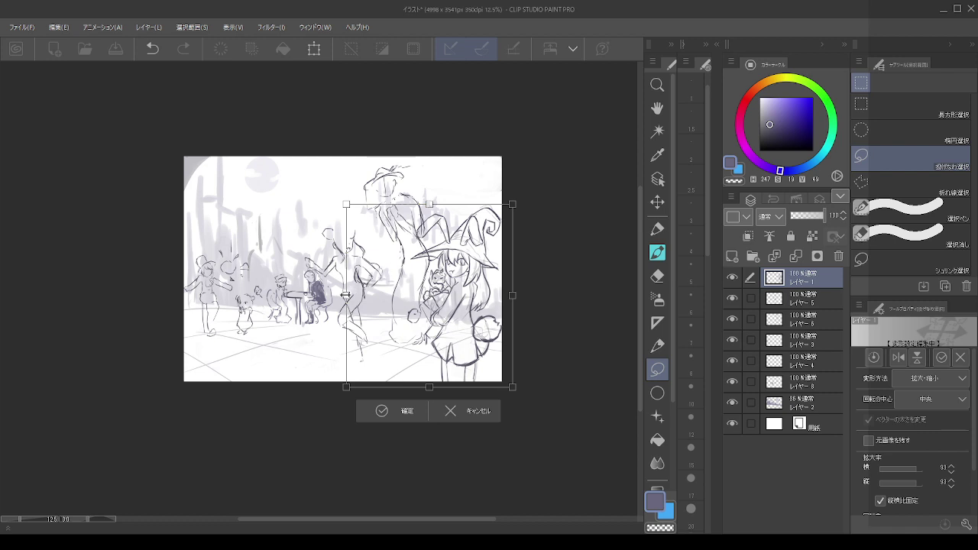
drag(345, 295, 337, 292)
drag(440, 308, 437, 306)
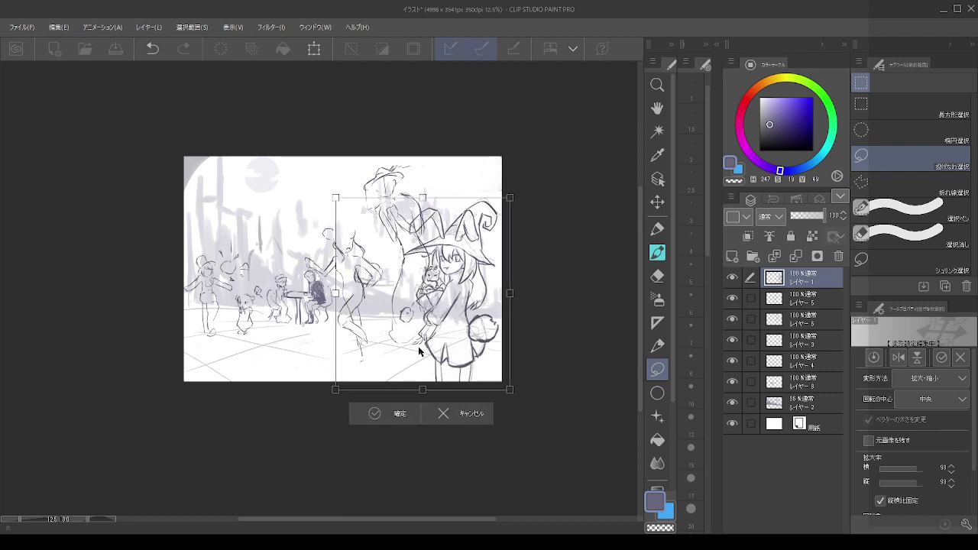
key(Return)
scroll(513, 181, down, 6)
scroll(403, 237, up, 8)
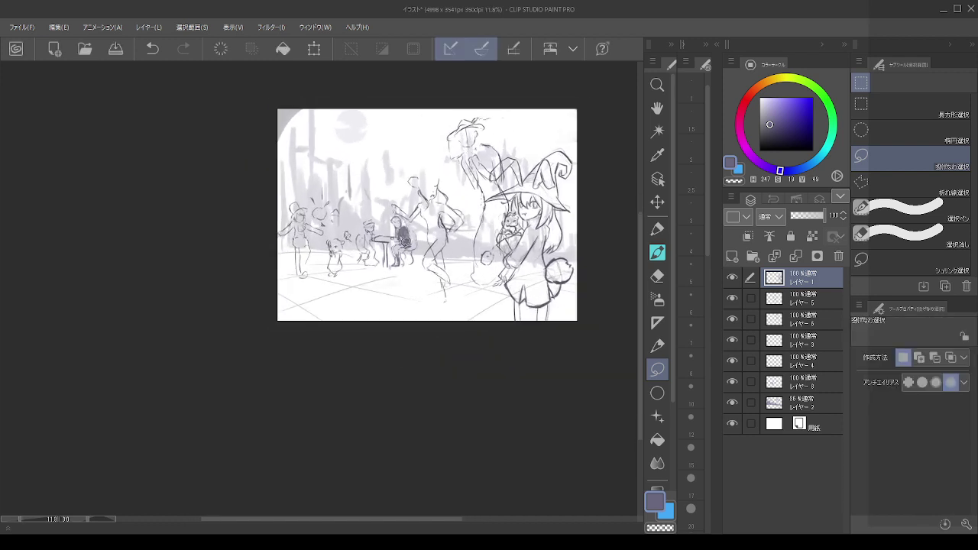
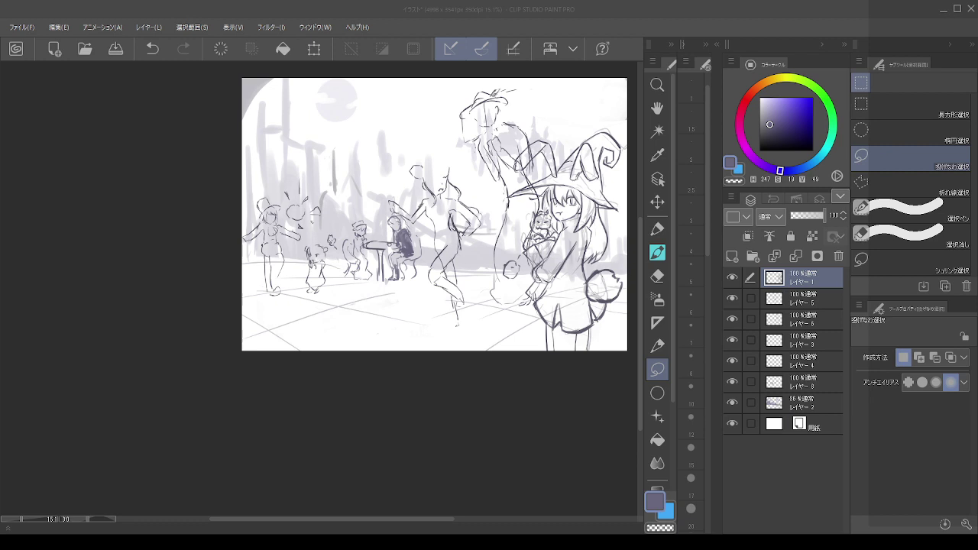
scroll(472, 283, down, 4)
scroll(469, 282, up, 4)
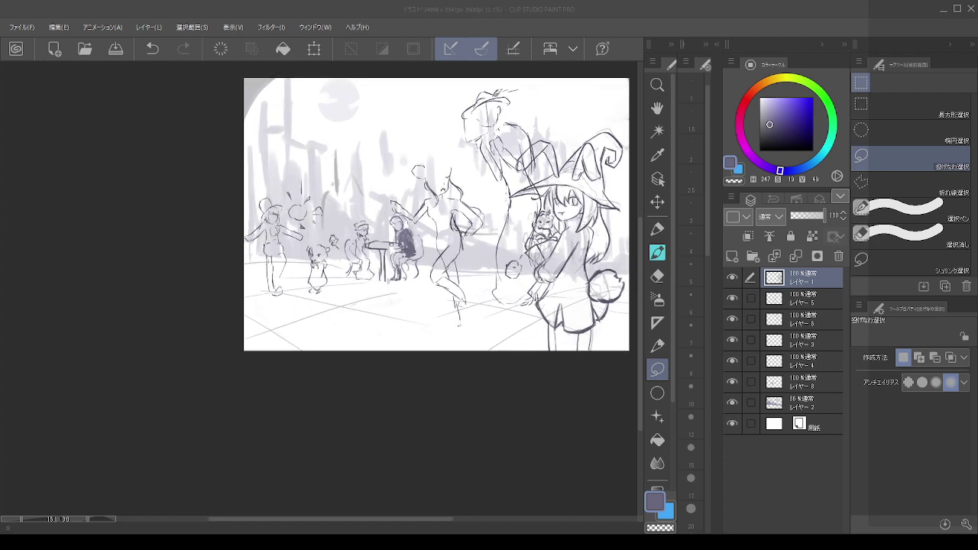
scroll(486, 294, down, 3)
scroll(521, 276, up, 6)
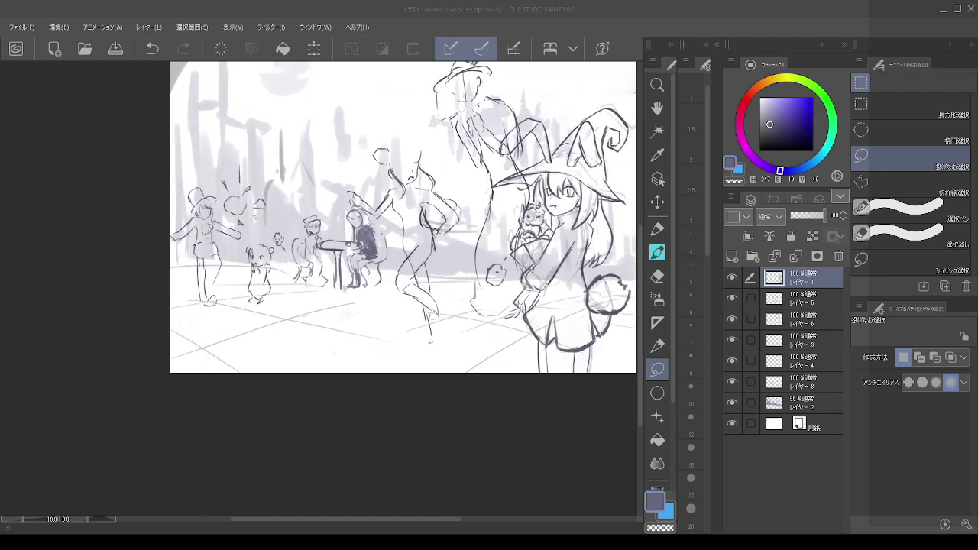
- Examine the overall balance of the figures at several zoom levels, and compare the drawing with the top layer hidden and shown
scroll(424, 219, down, 1)
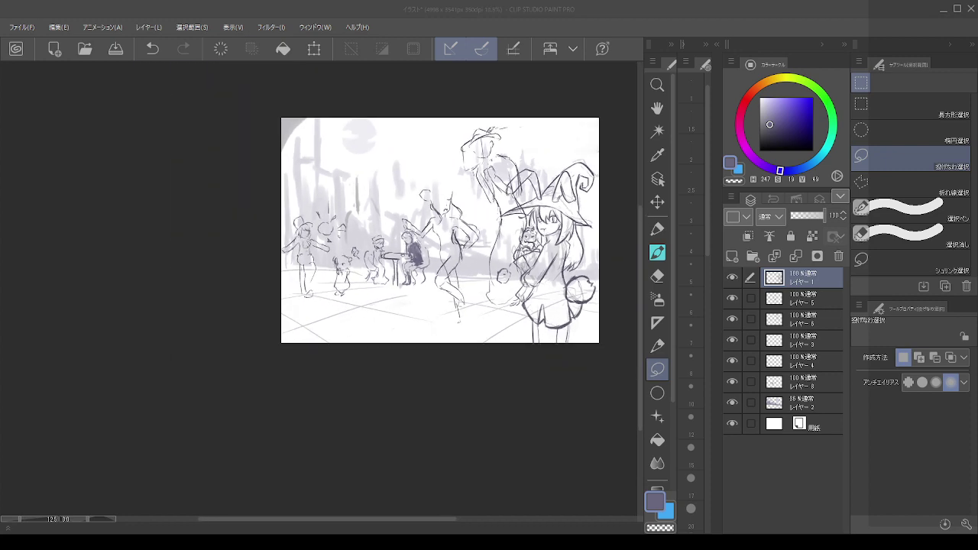
scroll(514, 276, down, 2)
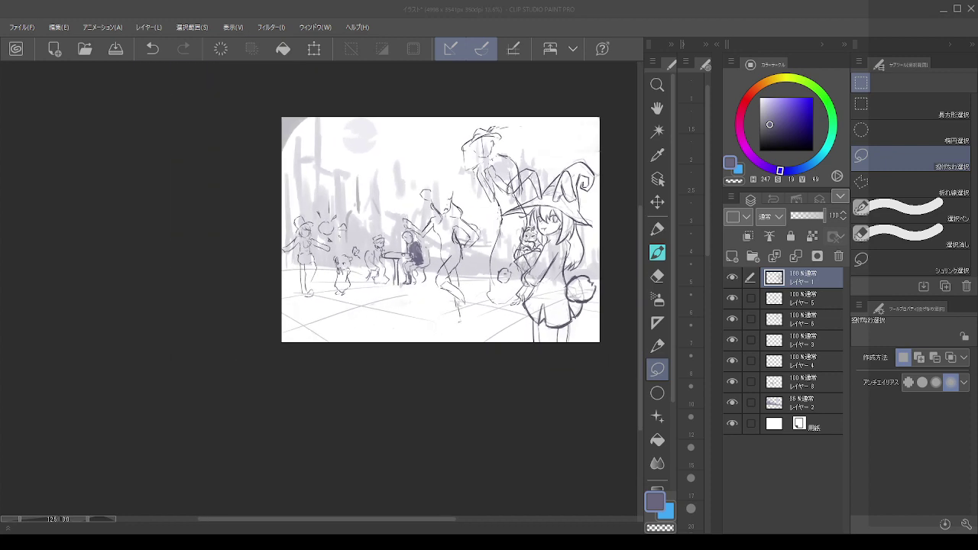
scroll(379, 262, up, 5)
scroll(378, 261, down, 1)
scroll(424, 219, down, 2)
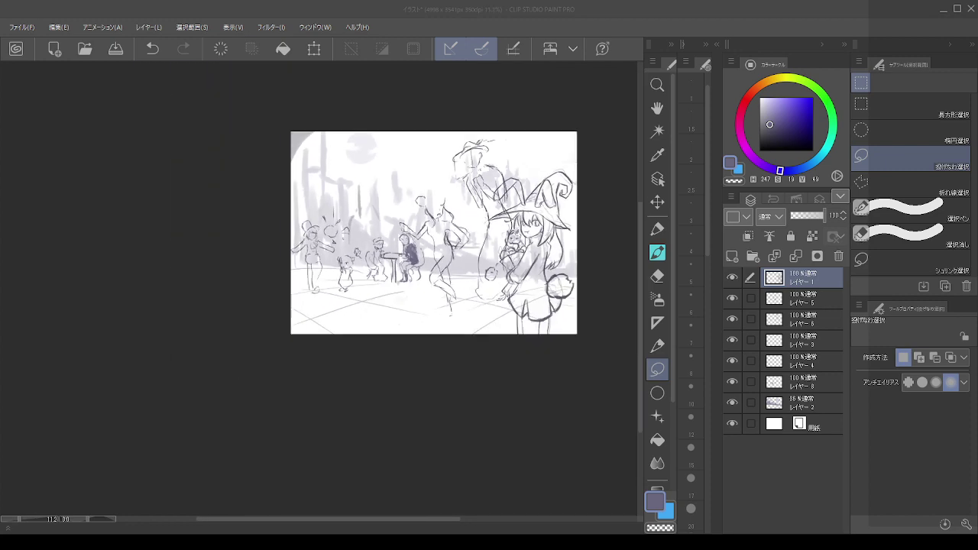
scroll(519, 213, up, 3)
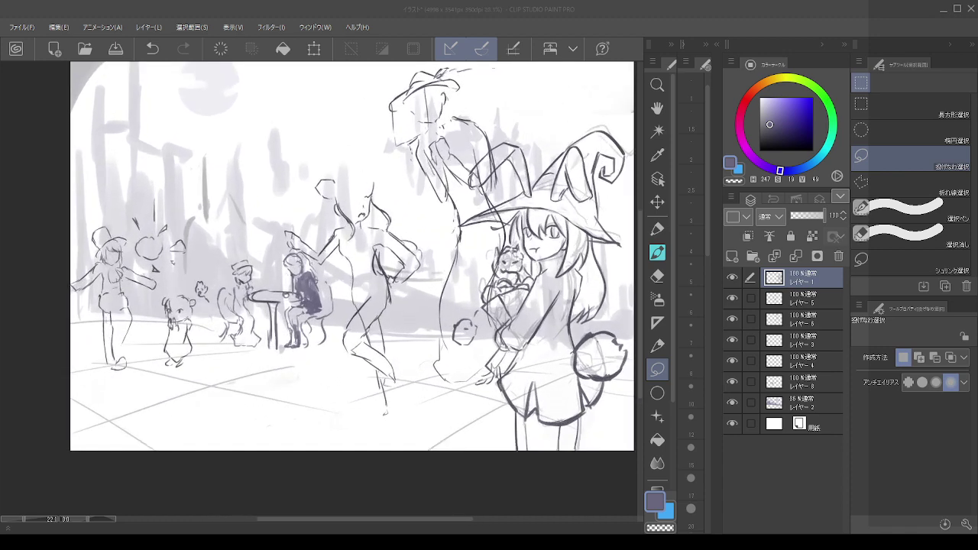
click(736, 278)
click(736, 277)
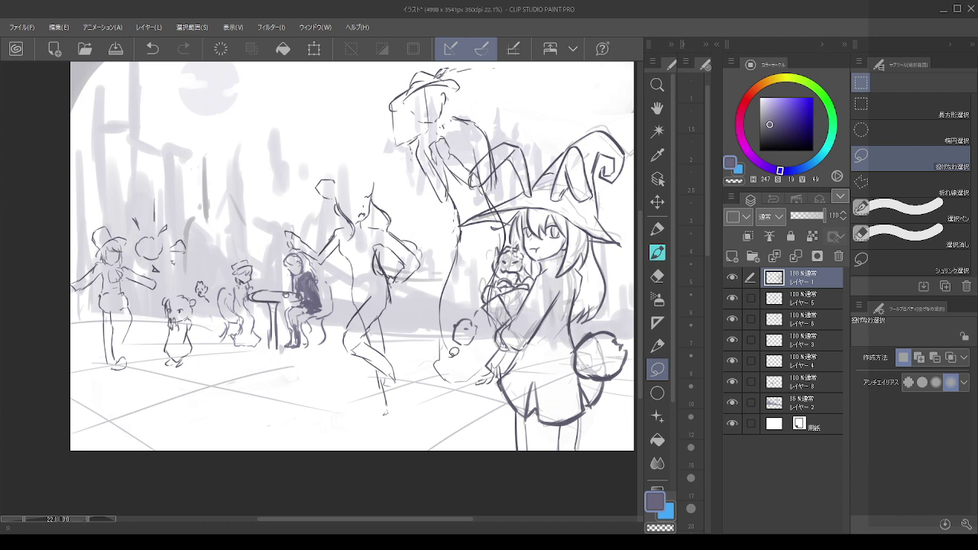
- On the grey background layer, sample a dark grey-violet and paint broad tone over the canvas's upper-left corner and edge
drag(438, 214, 533, 285)
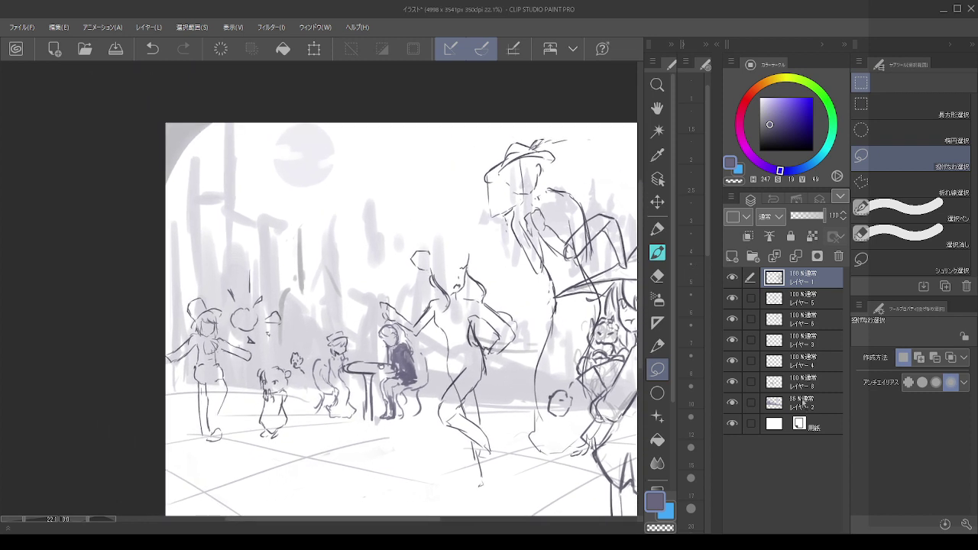
click(803, 403)
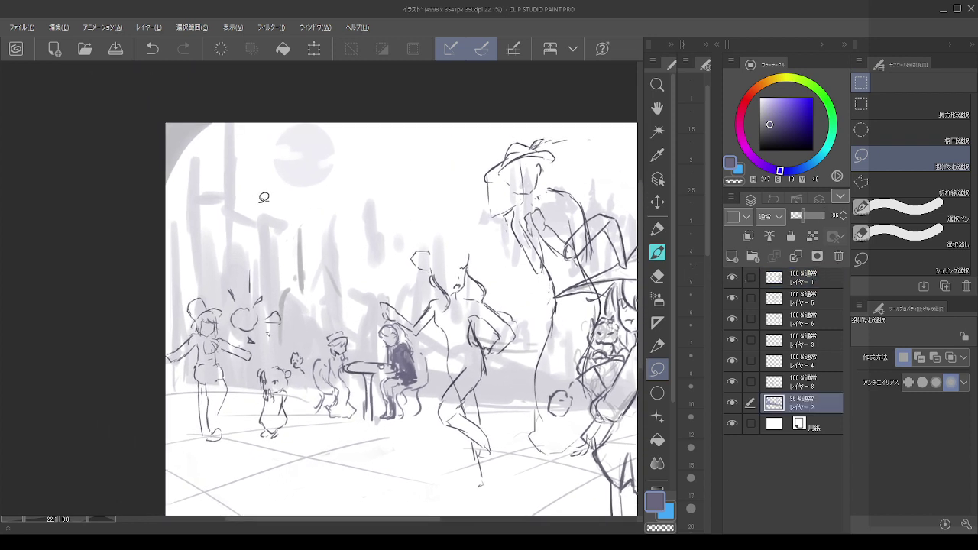
click(657, 252)
scroll(411, 151, down, 2)
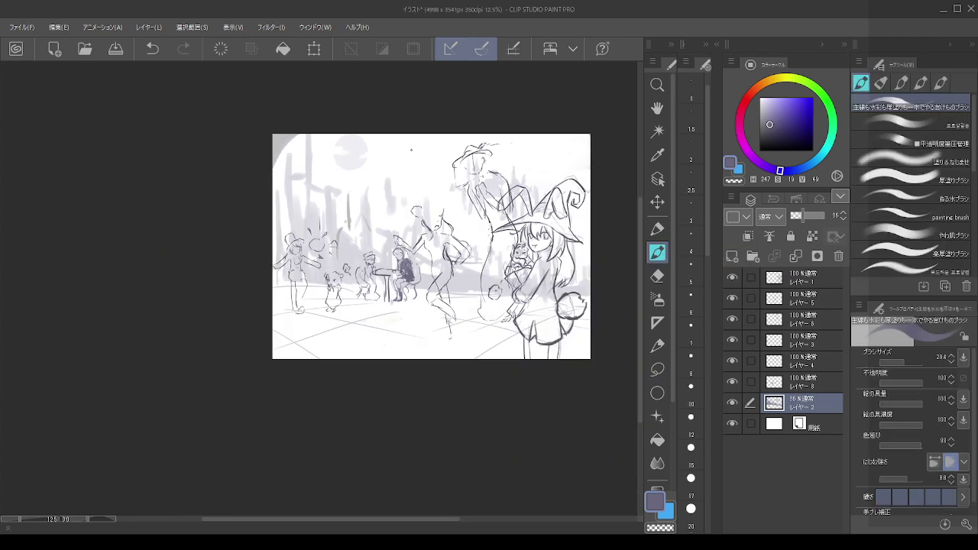
alt+click(275, 139)
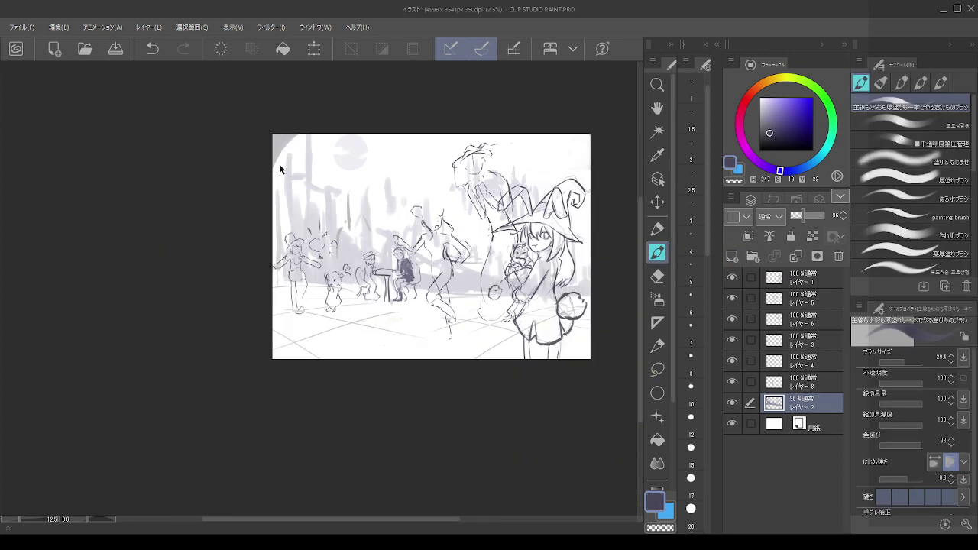
drag(279, 164, 284, 183)
mouse_move(297, 130)
mouse_down()
mouse_move(269, 193)
mouse_move(275, 161)
mouse_move(269, 252)
mouse_up()
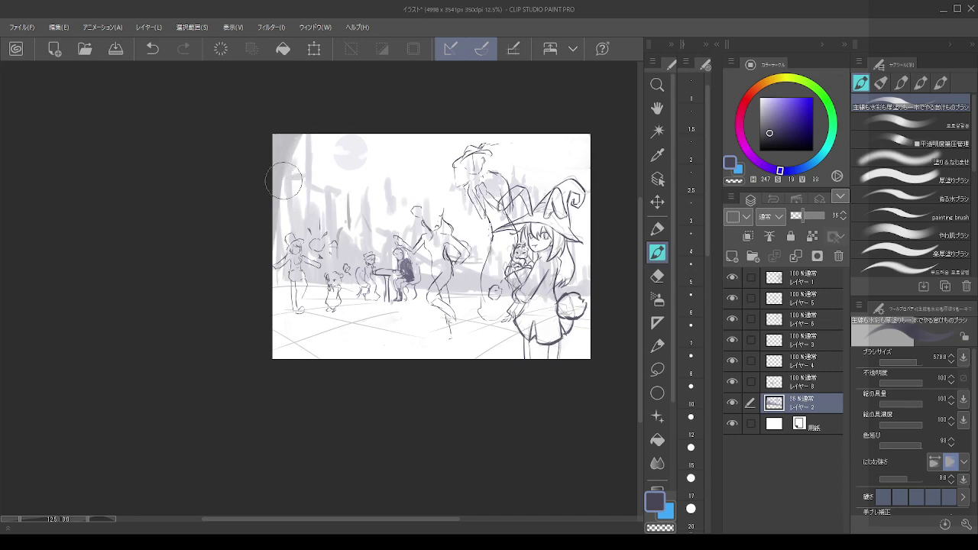
- Paint slanted, branch-like strokes rising beside the dark mass near the canvas's upper-left corner, undoing the first attempt
drag(311, 176, 334, 126)
key(ctrl+z)
drag(311, 168, 306, 167)
drag(308, 191, 327, 131)
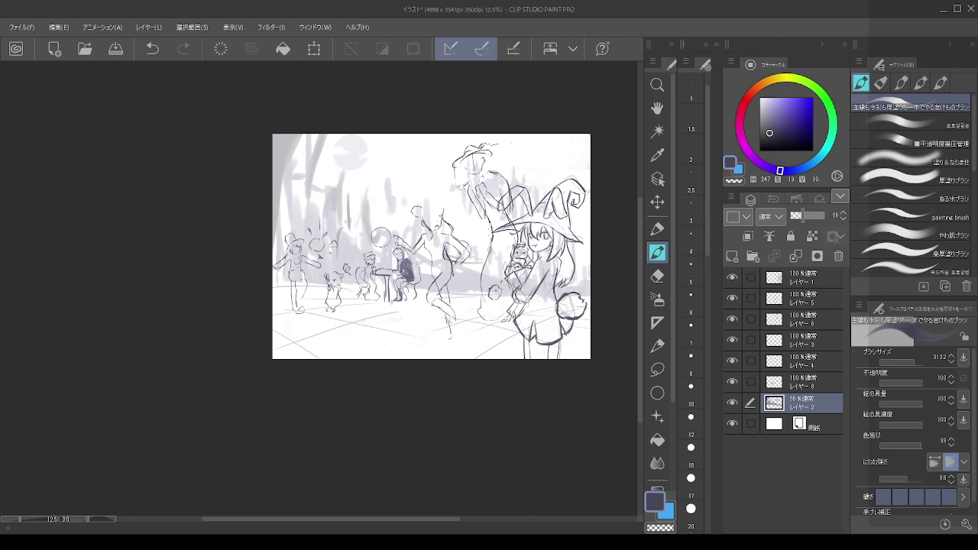
- Add vertical spire strokes around the posing figure and erase the stray stroke floating above her with the transparent colour
drag(393, 184, 392, 220)
drag(412, 154, 410, 175)
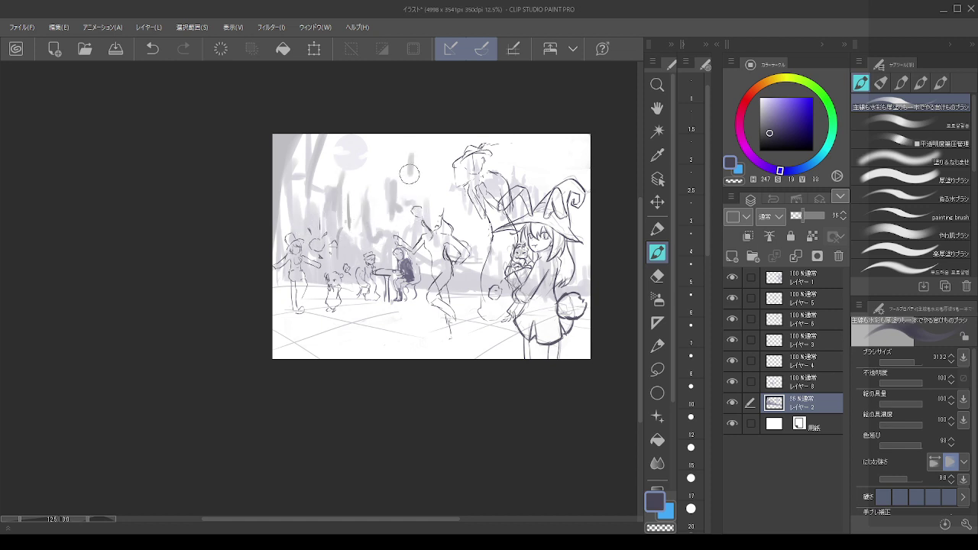
drag(438, 227, 437, 241)
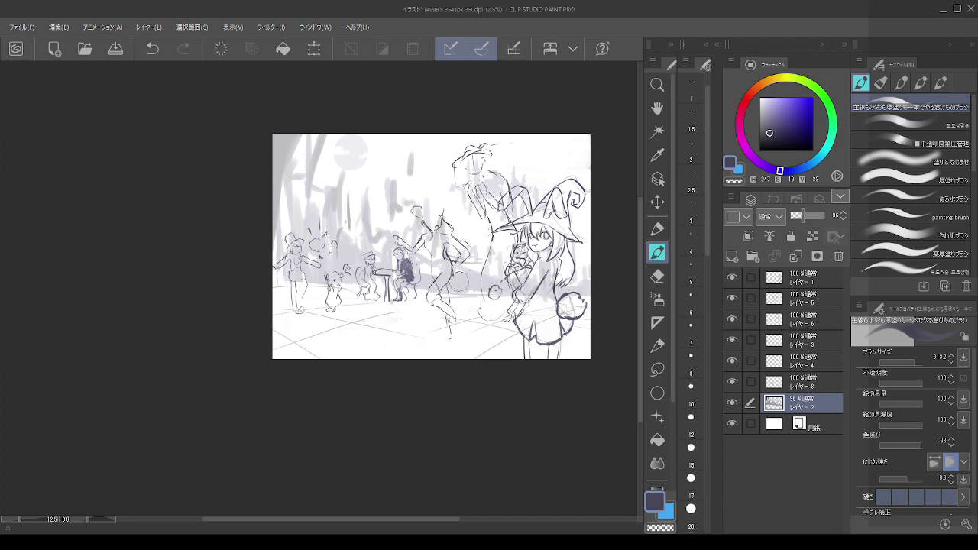
key(c)
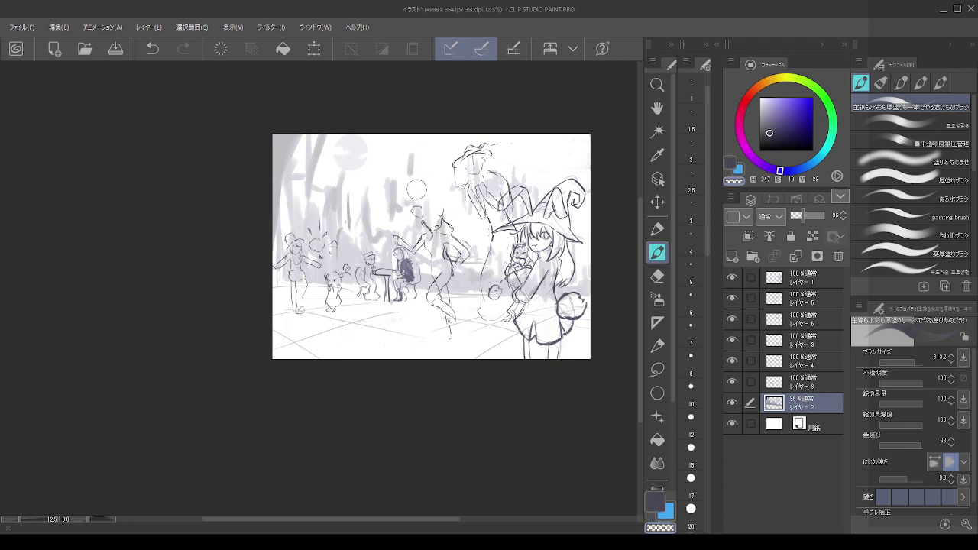
drag(411, 156, 393, 216)
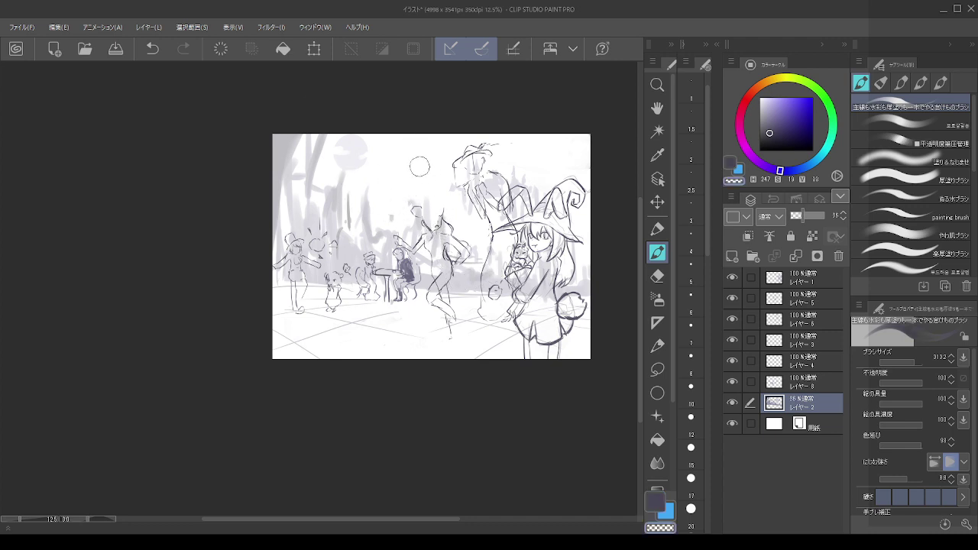
key(c)
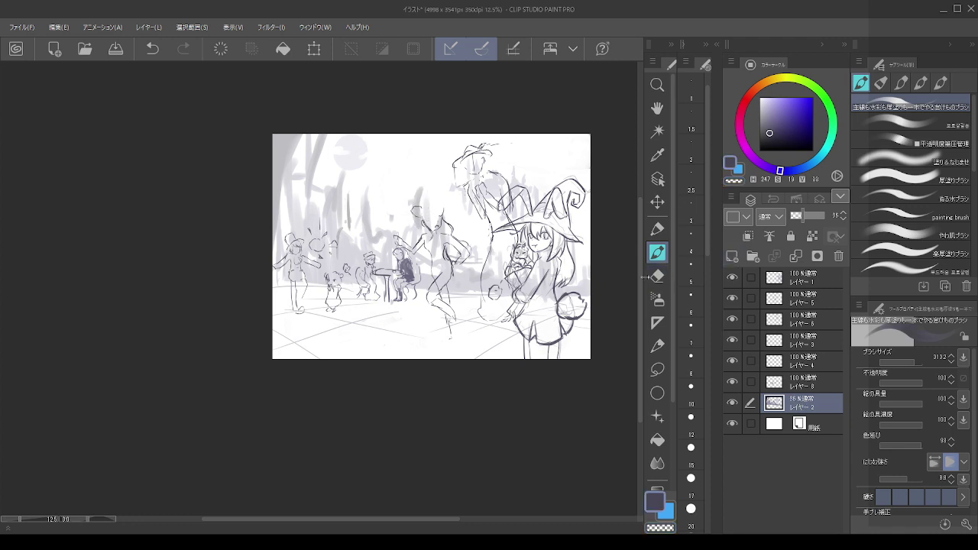
- Lasso the moon, shift it toward the middle of the sky, deselect, and return to the brush at a smaller size
click(657, 369)
mouse_move(372, 165)
mouse_down()
mouse_move(333, 160)
mouse_move(396, 138)
mouse_move(356, 150)
mouse_move(366, 152)
mouse_up()
click(657, 201)
key(ctrl+d)
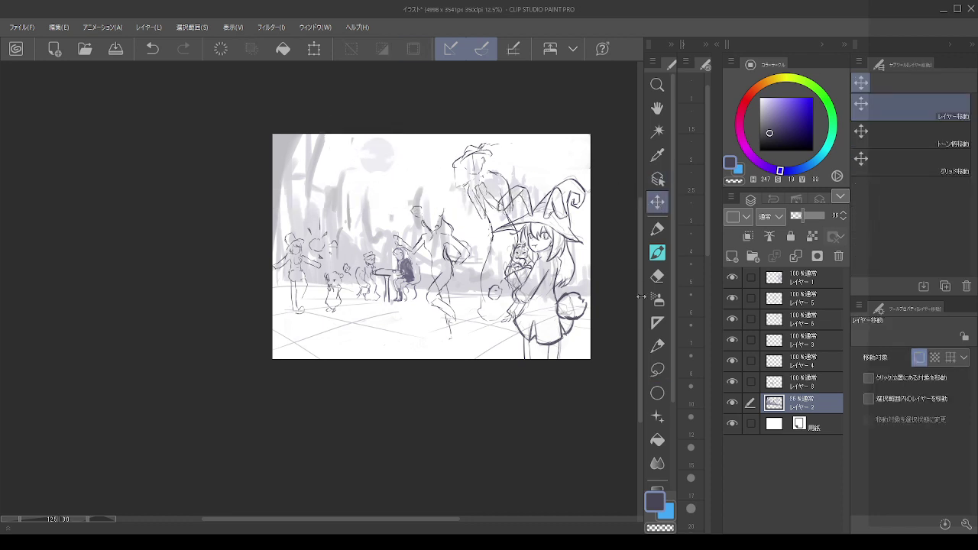
key(ctrl+z)
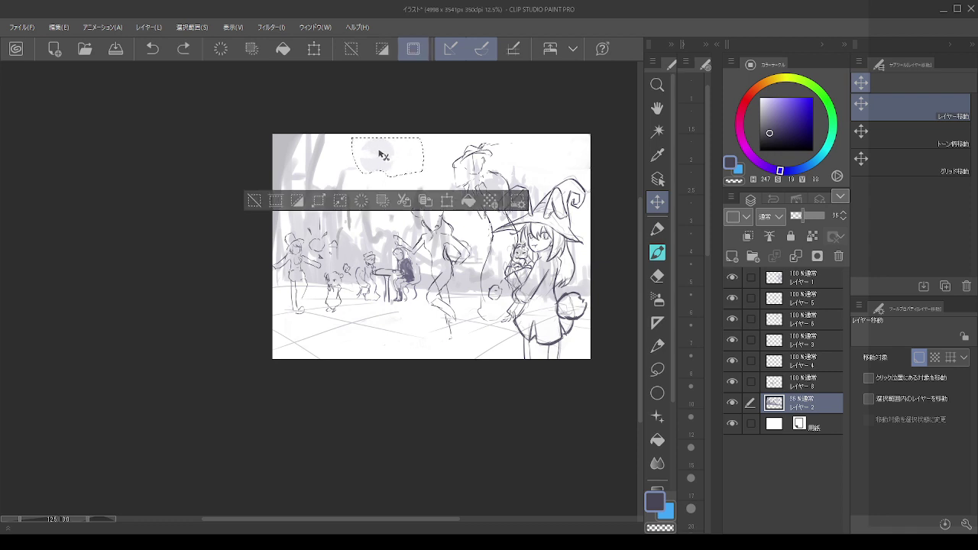
key(ctrl+y)
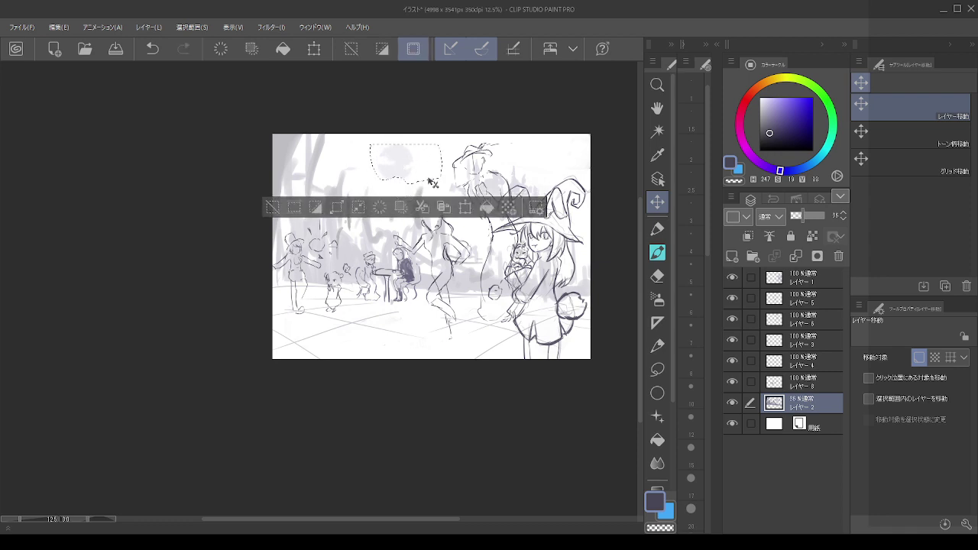
key(ctrl+d)
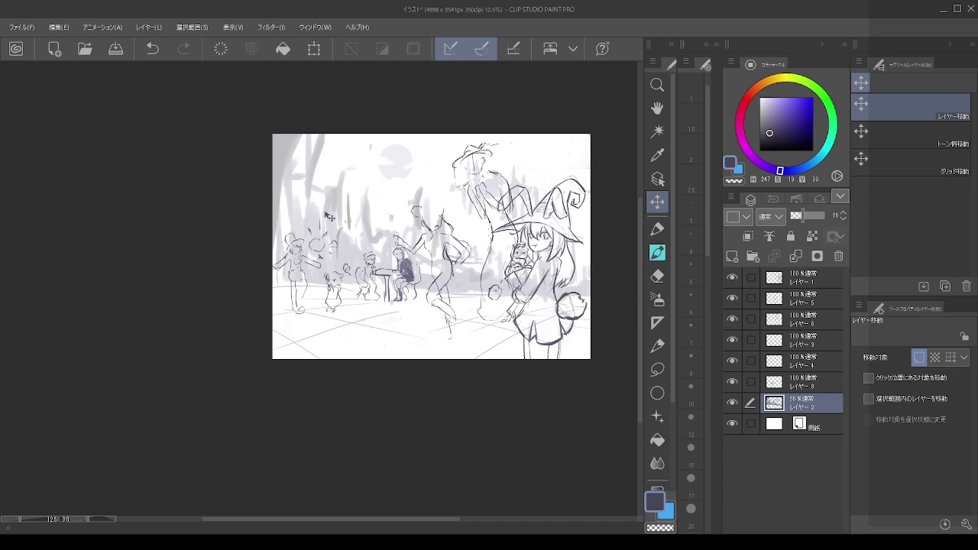
key(b)
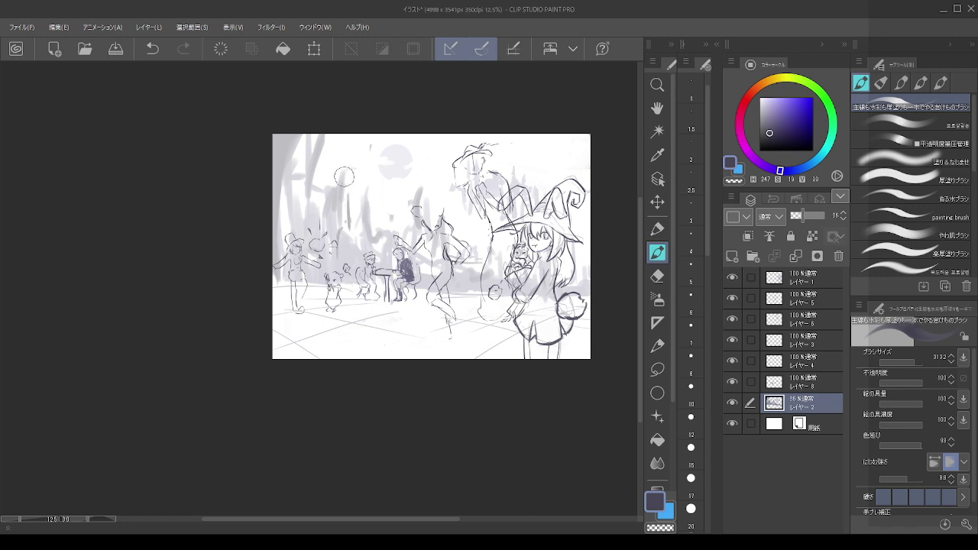
key([)
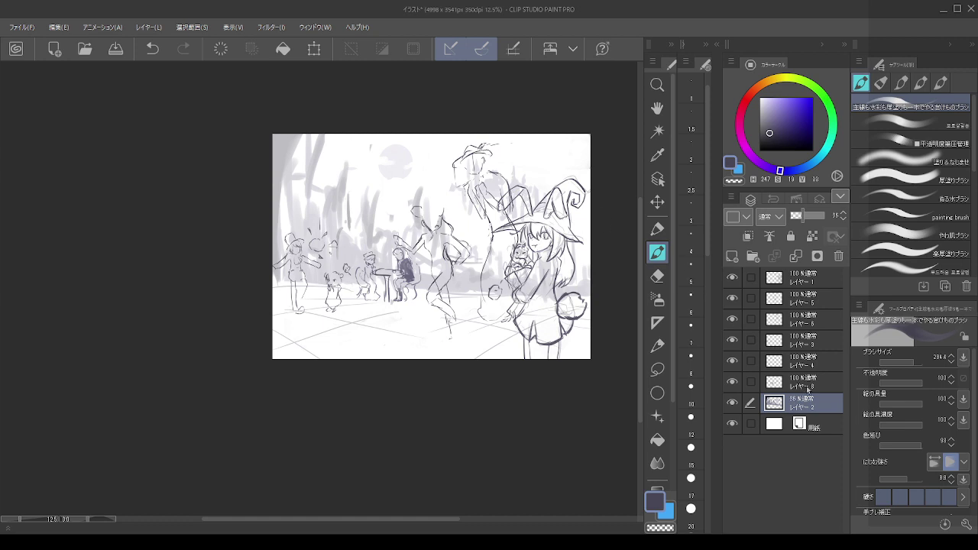
- Lasso the building tones behind the tall hatted figure, move them up into the canvas's upper-right corner, and deselect
click(657, 369)
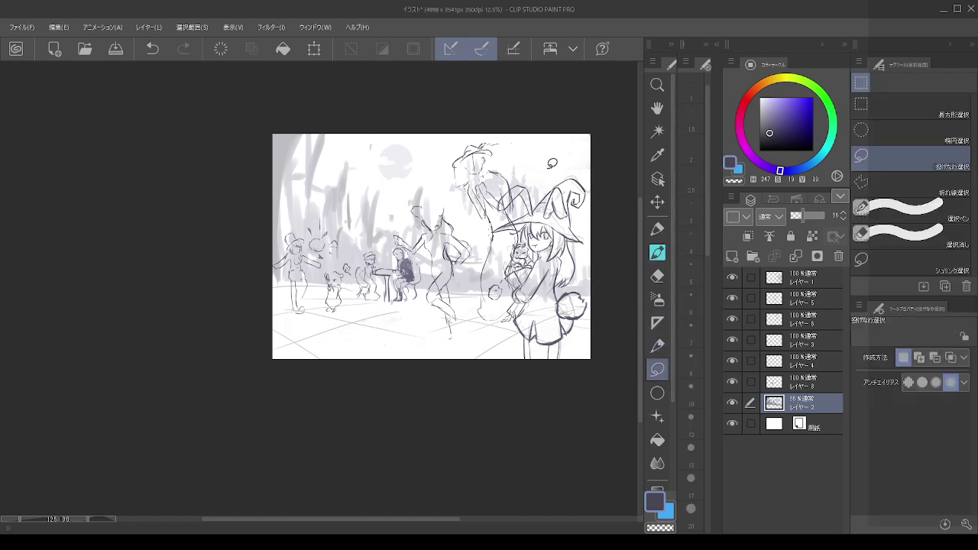
mouse_move(574, 177)
mouse_down()
mouse_move(528, 241)
mouse_move(436, 173)
mouse_move(433, 180)
mouse_up()
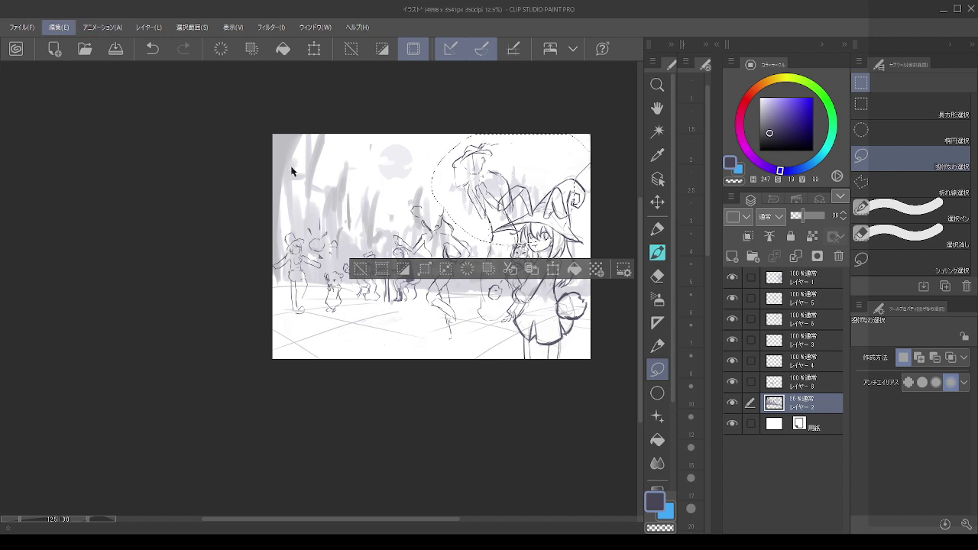
key(ctrl+t)
mouse_move(511, 230)
mouse_down()
mouse_move(511, 212)
mouse_move(548, 172)
mouse_move(557, 174)
mouse_up()
key(Return)
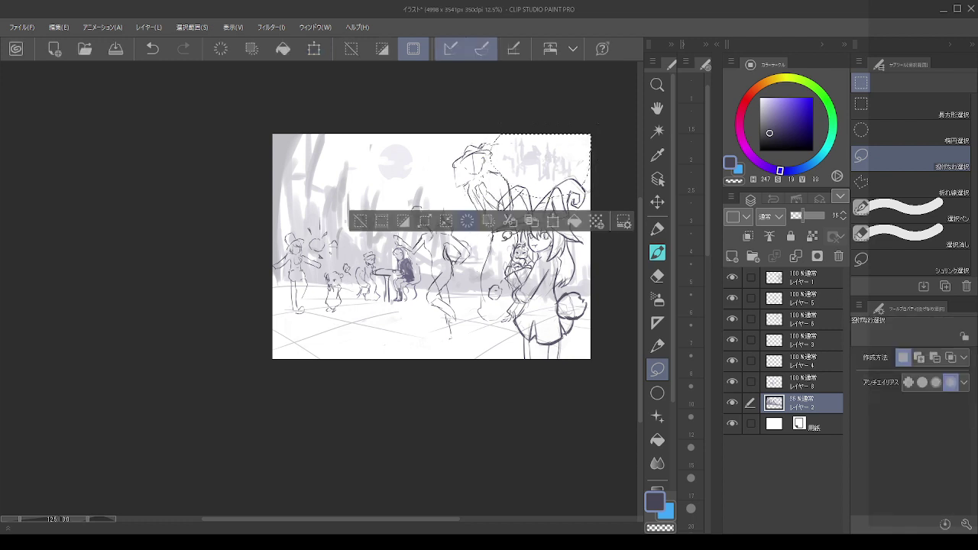
key(ctrl+d)
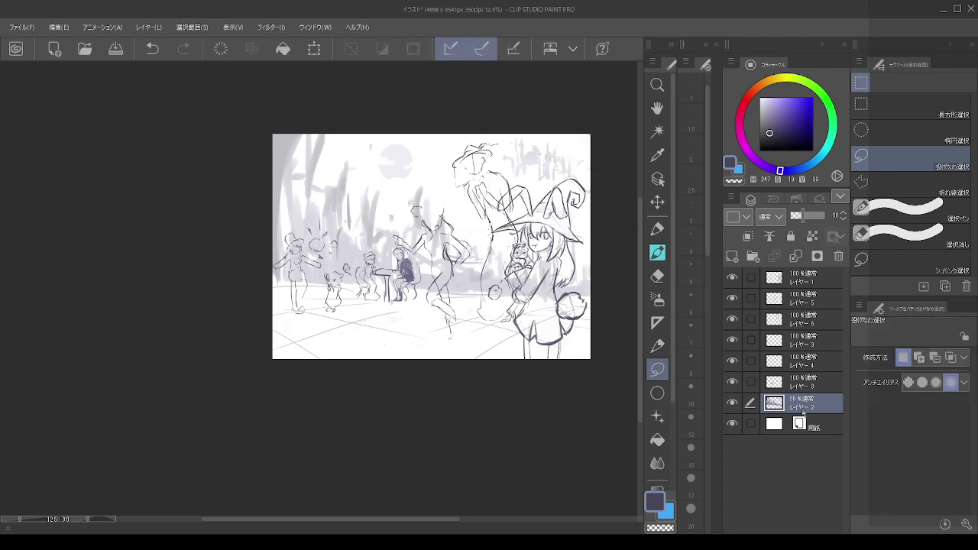
- Carve the moved building tones into a castle silhouette on the background layer using the brush with transparent colour
click(800, 382)
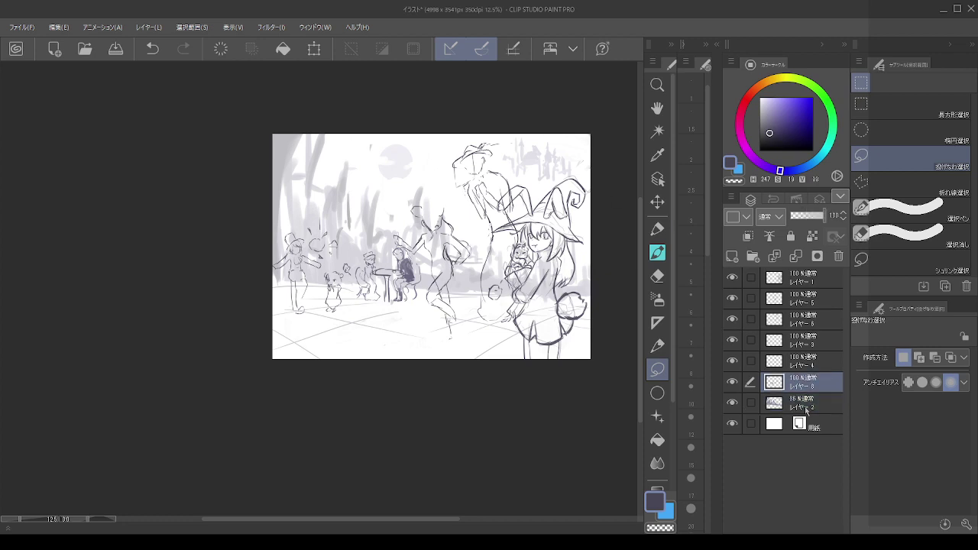
click(782, 401)
click(657, 253)
key(c)
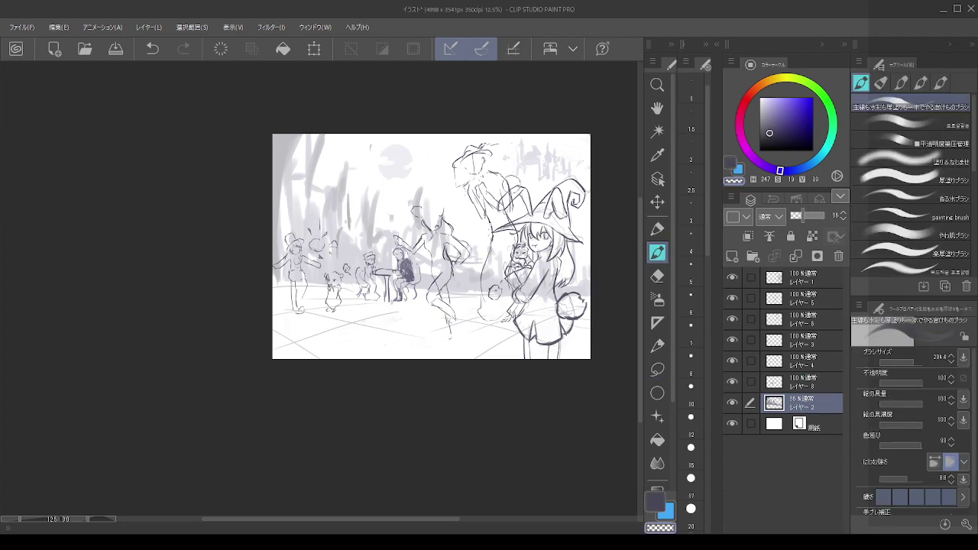
- Sample a pale grey-violet and paint tower shapes between the castle silhouette and the witch's hat with a smaller brush
alt+click(533, 157)
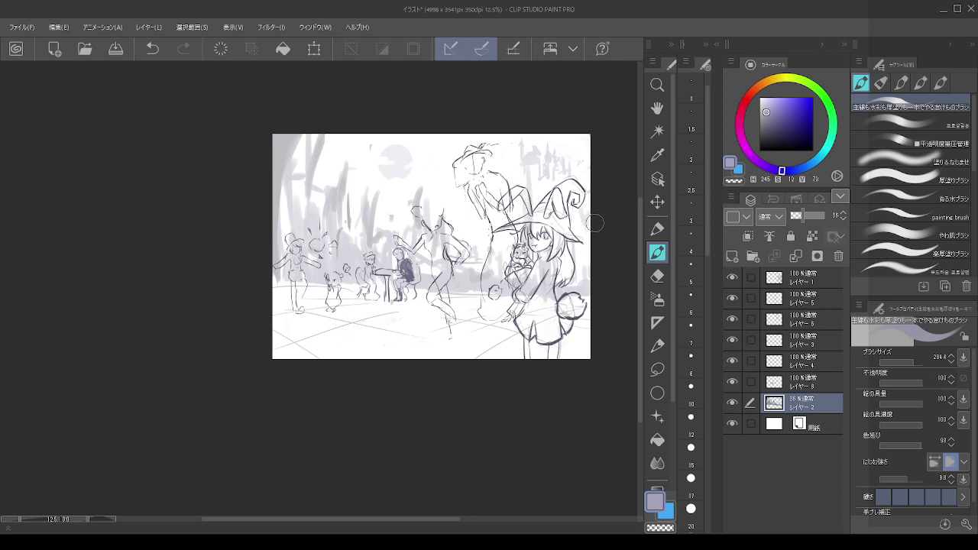
key([)
key([)
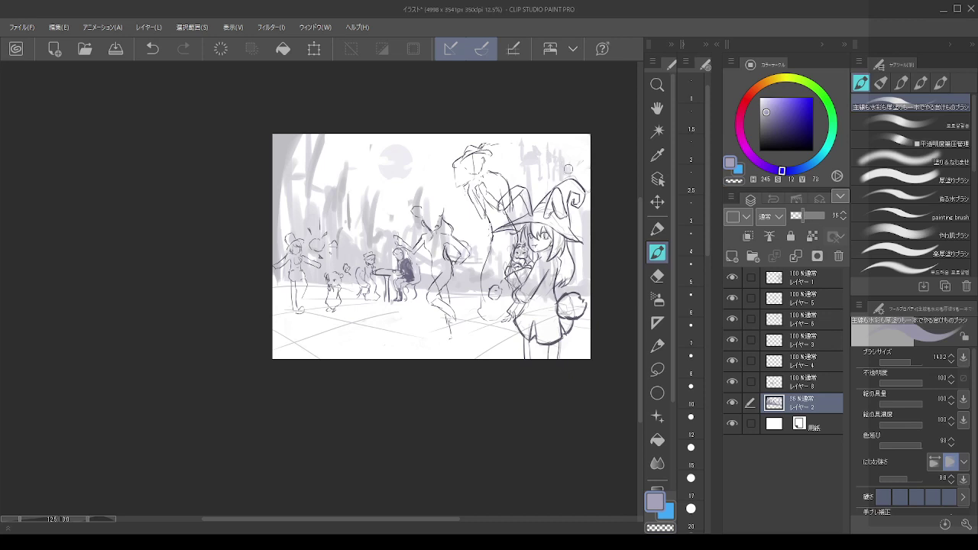
key(ctrl+z)
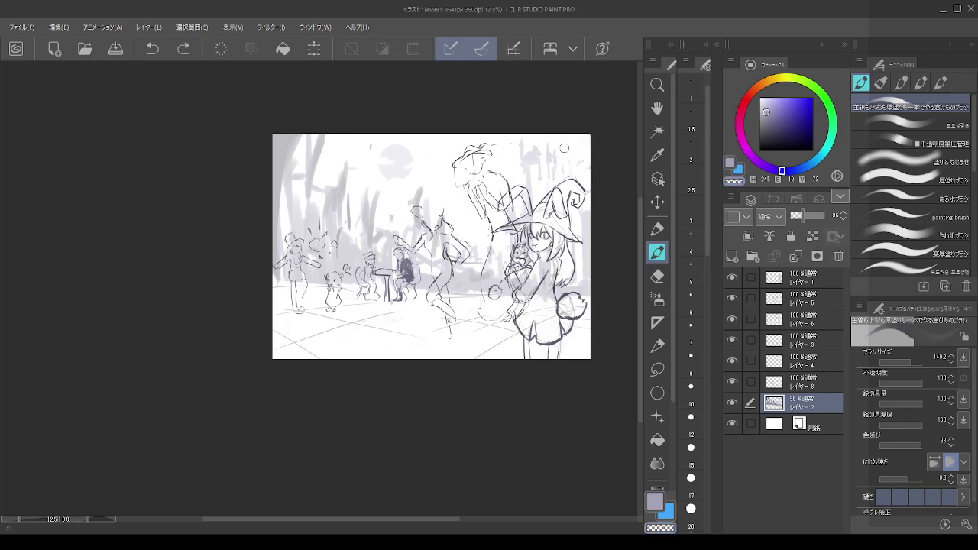
key(ctrl+y)
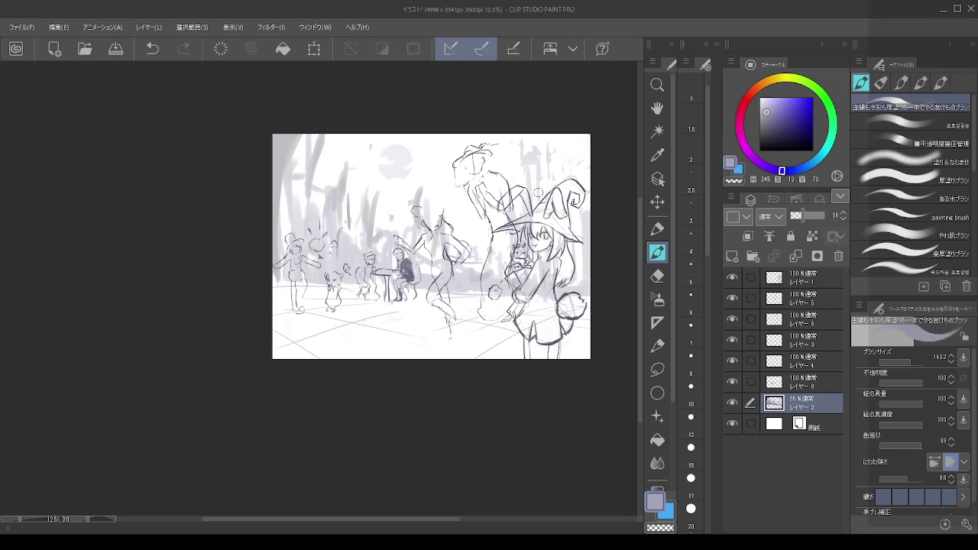
drag(551, 189, 545, 189)
drag(573, 201, 584, 203)
- Select all six character layers, lower their opacity to 12%, and make the grey background layer active for painting
click(801, 380)
shift+click(807, 280)
drag(794, 221, 784, 224)
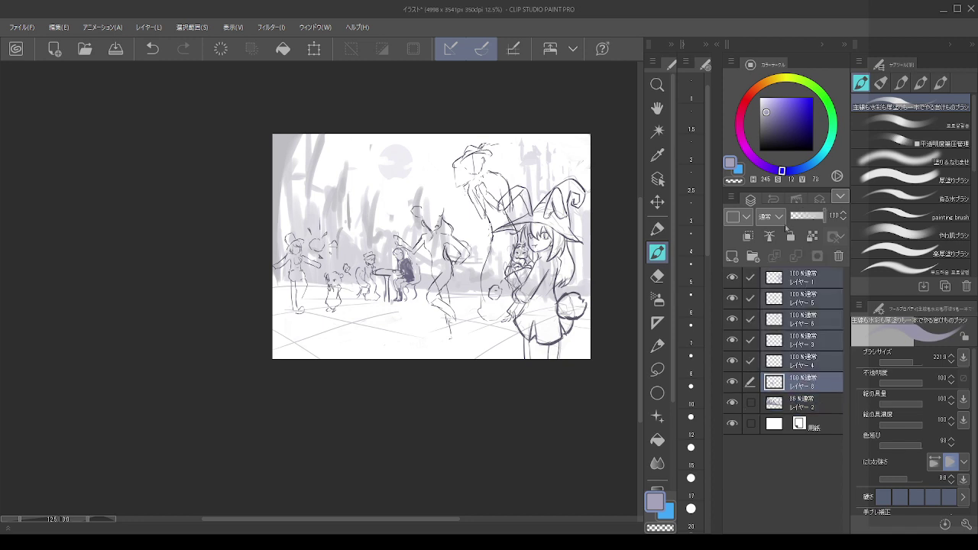
alt+click(545, 166)
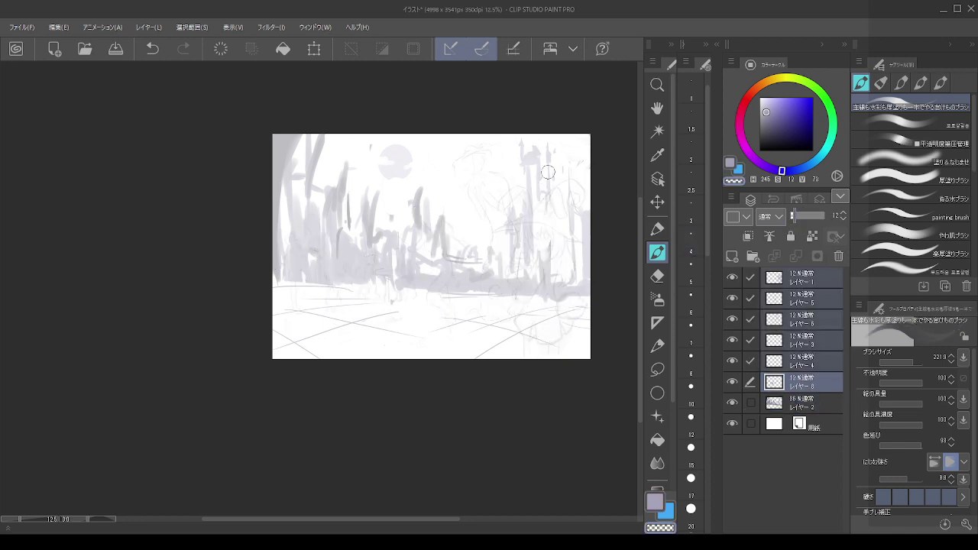
click(802, 403)
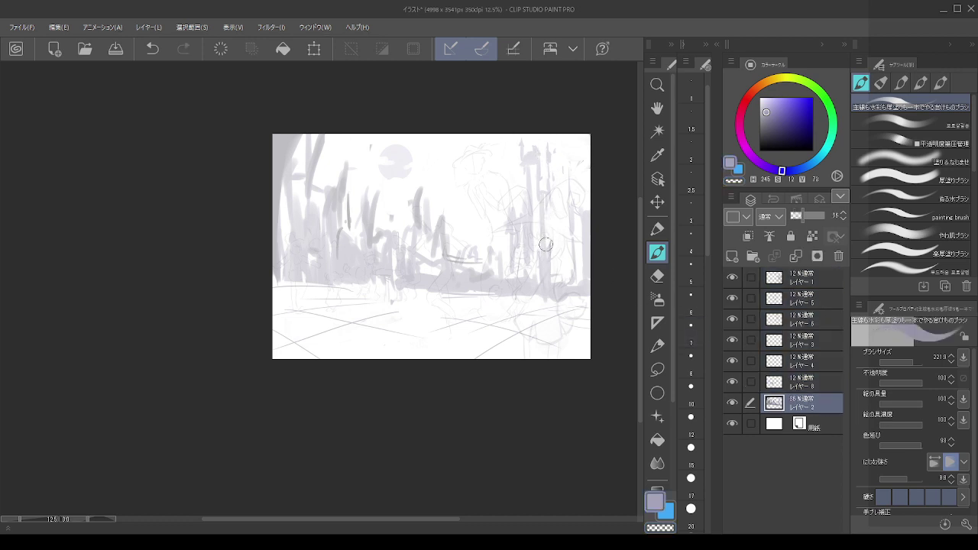
- Undo the opacity reduction, set all six character layers to 19% opacity instead, and make the grey background layer active
key(ctrl+z)
key(ctrl+z)
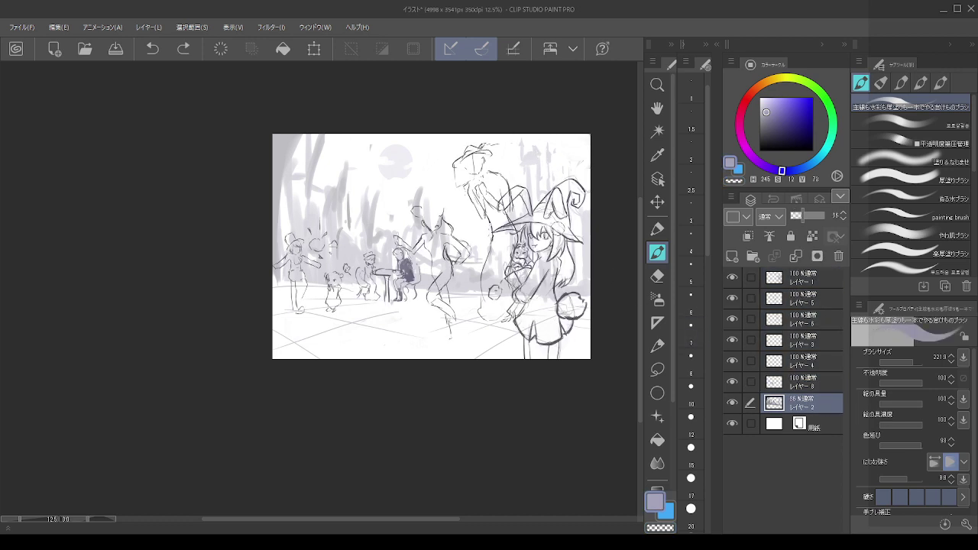
click(788, 280)
shift+click(801, 383)
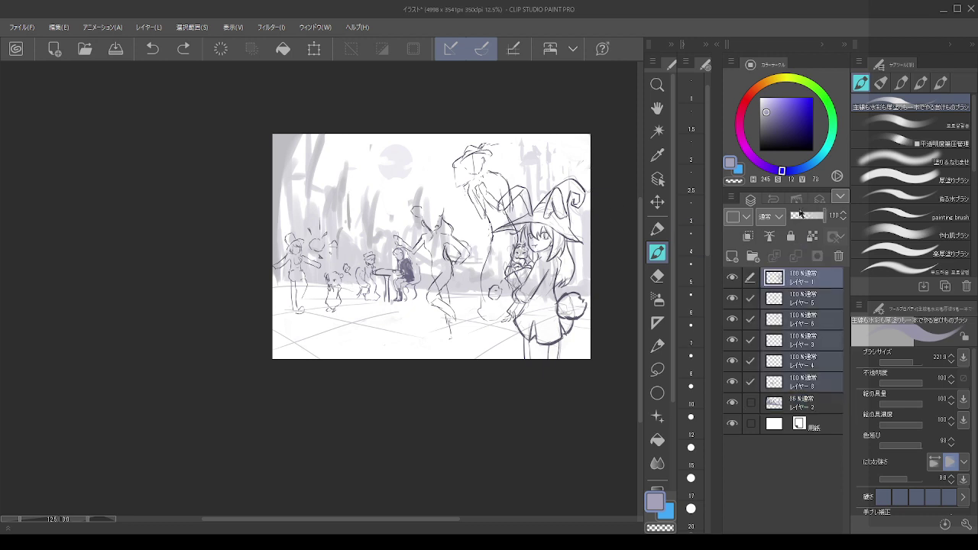
key(ctrl+y)
click(802, 402)
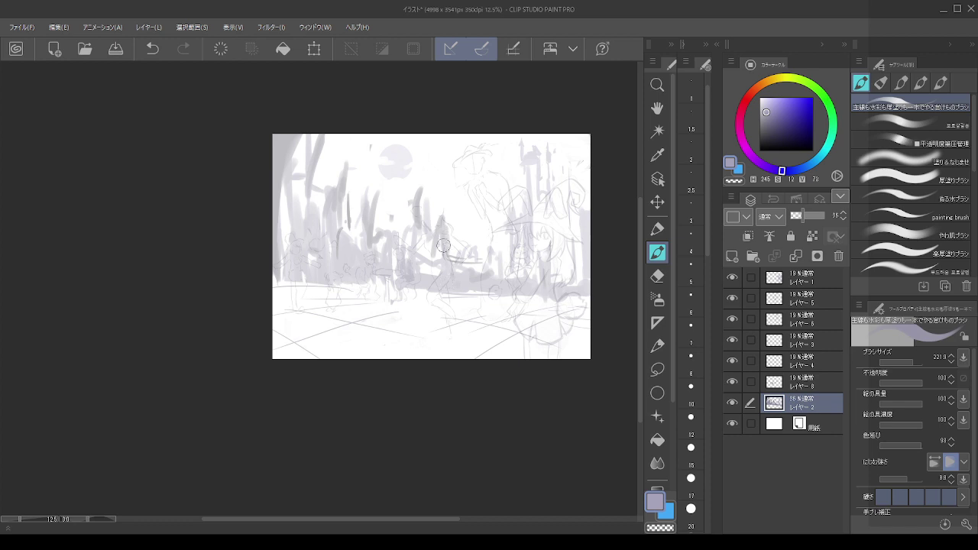
- Carve gaps in the tones behind the tall hatted figure with transparent colour and paint darker grey-violet strokes along the canvas's left edge
key(c)
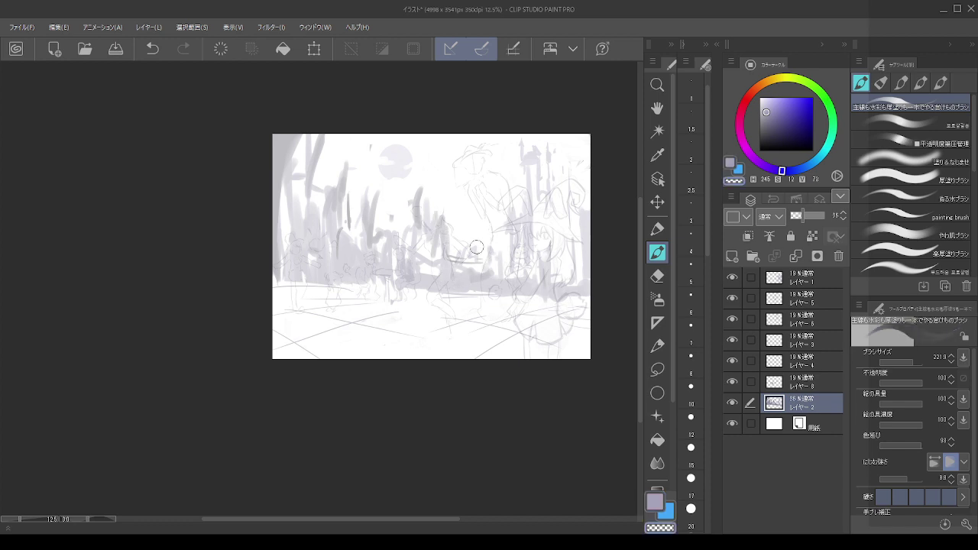
mouse_move(490, 260)
mouse_down()
mouse_move(503, 285)
mouse_move(472, 263)
mouse_move(524, 287)
mouse_up()
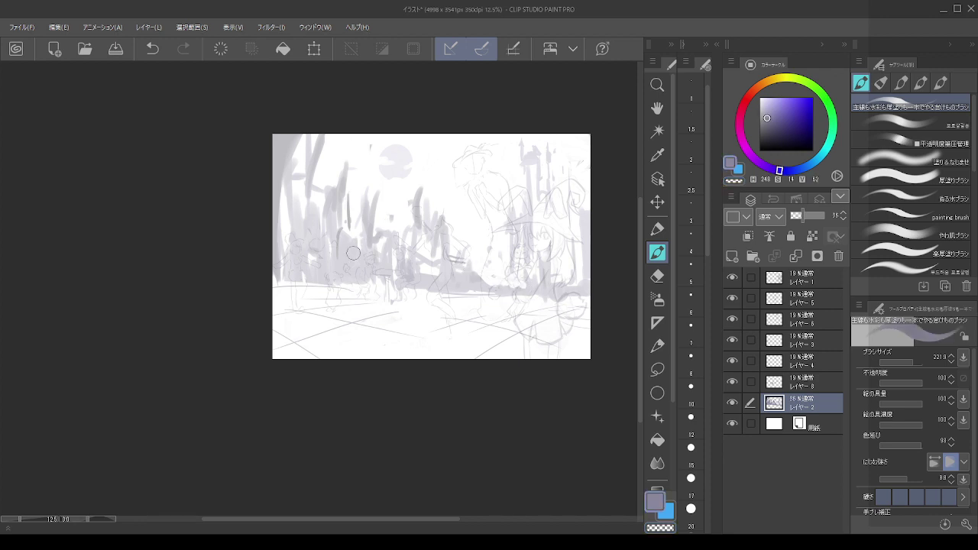
click(767, 127)
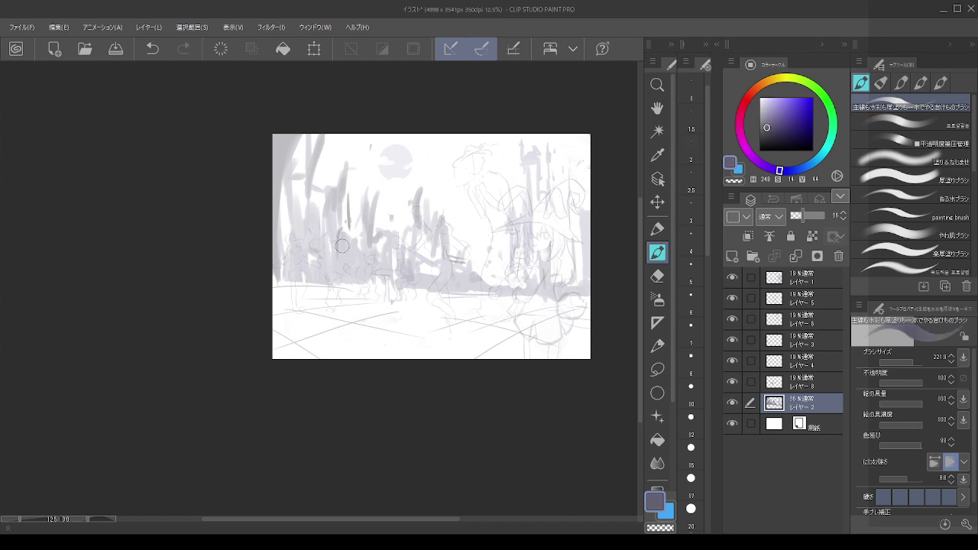
drag(334, 216, 330, 232)
drag(321, 197, 318, 225)
drag(303, 156, 278, 269)
mouse_move(299, 138)
mouse_down()
mouse_move(278, 269)
mouse_move(282, 177)
mouse_move(277, 240)
mouse_move(309, 135)
mouse_move(330, 104)
mouse_move(299, 162)
mouse_move(279, 239)
mouse_up()
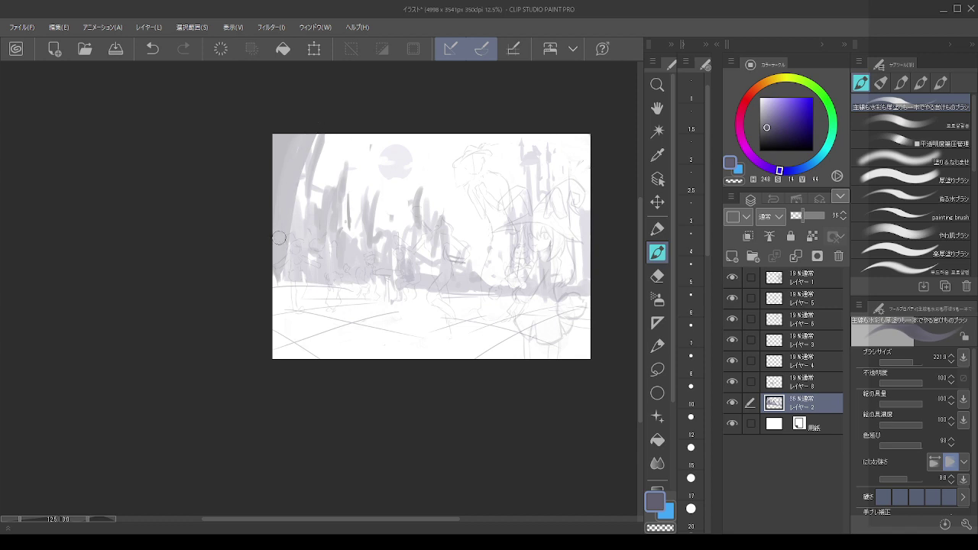
- Sample the spire tone, paint darker strokes into the tall spires beside the left trunk, and undo the last stroke
alt+click(333, 196)
drag(331, 192, 324, 190)
mouse_move(327, 190)
mouse_down()
mouse_move(330, 161)
mouse_move(325, 212)
mouse_move(345, 141)
mouse_move(341, 184)
mouse_move(346, 143)
mouse_move(352, 185)
mouse_up()
key(ctrl+z)
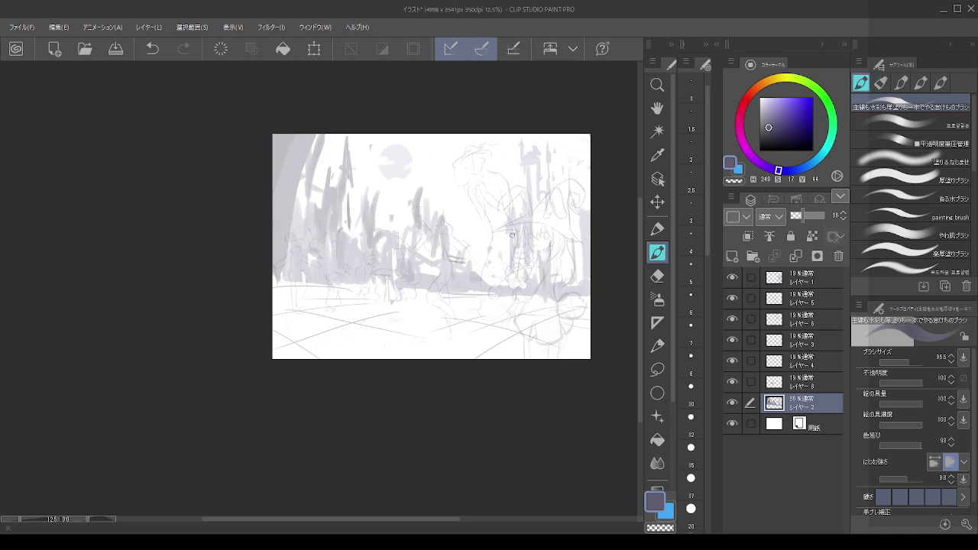
- Carve the central spires into a lower building silhouette with transparent colour and undo the stray strokes near the moon
key(c)
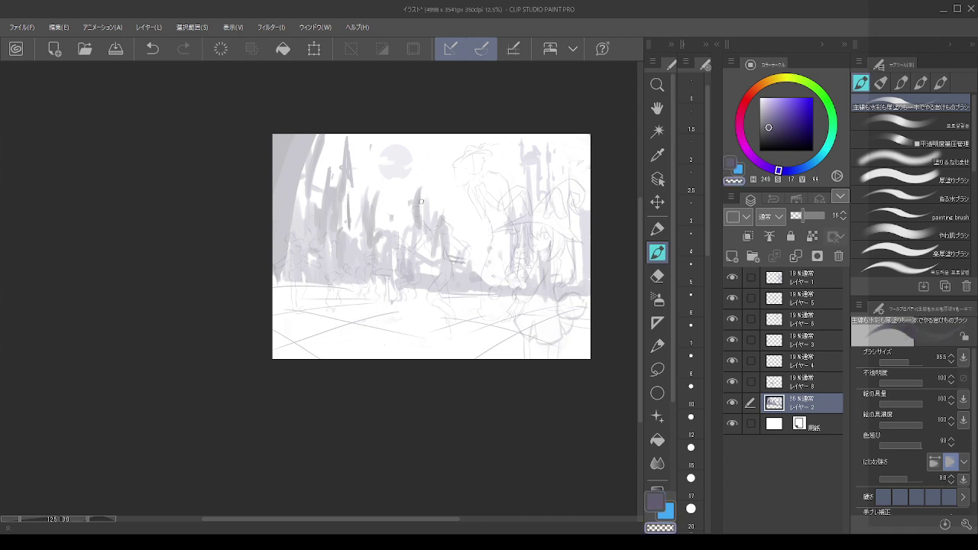
mouse_move(421, 202)
mouse_down()
mouse_move(456, 227)
mouse_move(414, 238)
mouse_move(410, 224)
mouse_move(408, 248)
mouse_move(413, 229)
mouse_move(447, 244)
mouse_move(442, 273)
mouse_move(427, 242)
mouse_move(412, 242)
mouse_move(415, 271)
mouse_move(429, 268)
mouse_move(428, 255)
mouse_move(398, 234)
mouse_move(410, 230)
mouse_move(399, 246)
mouse_move(392, 231)
mouse_move(380, 234)
mouse_move(374, 199)
mouse_move(358, 232)
mouse_move(377, 197)
mouse_move(346, 217)
mouse_move(349, 200)
mouse_move(401, 186)
mouse_up()
alt+click(421, 229)
key(ctrl+z)
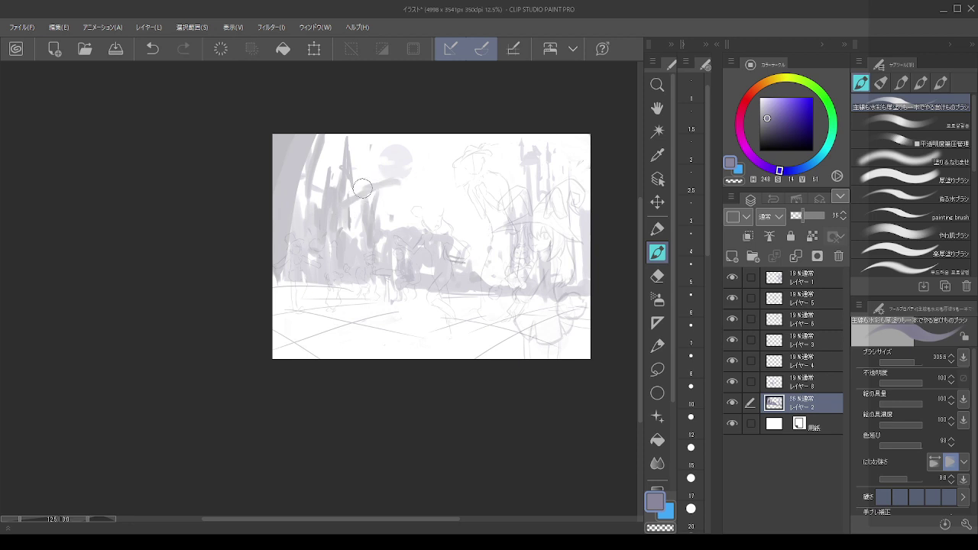
key(ctrl+z)
key(ctrl+z)
key(ctrl+z)
- Paint a darker domed roof on the tower left of the central building and trim its surroundings with transparent colour
alt+click(353, 197)
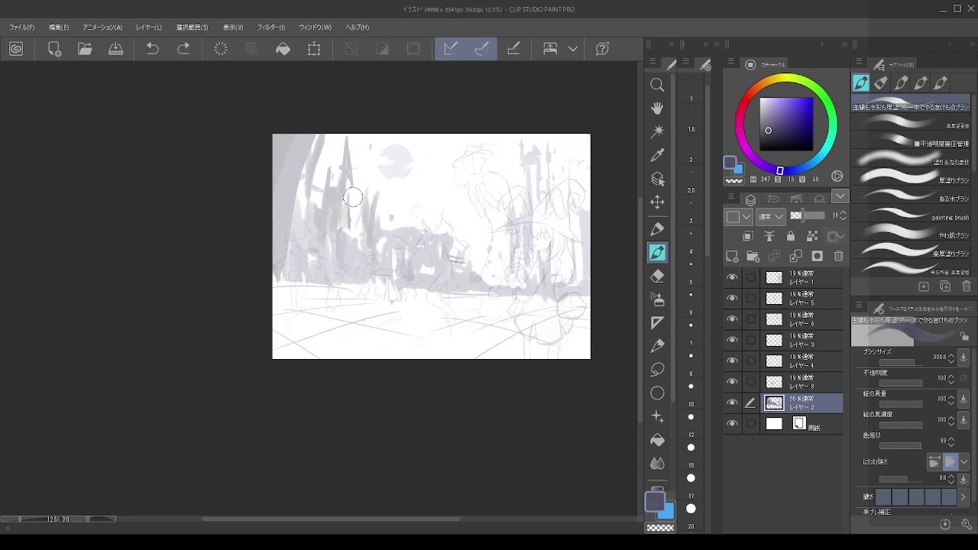
click(767, 134)
mouse_move(338, 212)
mouse_down()
mouse_move(372, 213)
mouse_move(348, 205)
mouse_move(360, 205)
mouse_up()
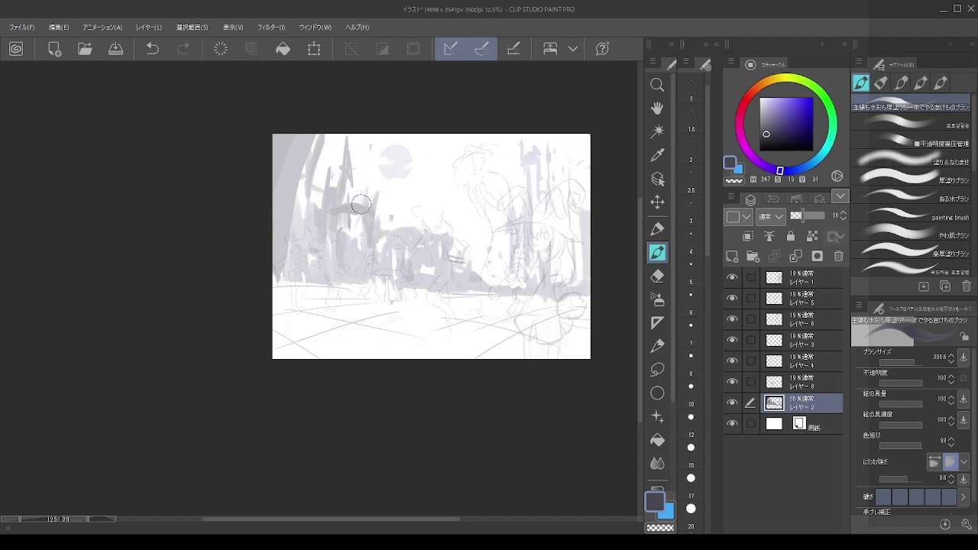
key(alt+Tab)
alt+click(337, 201)
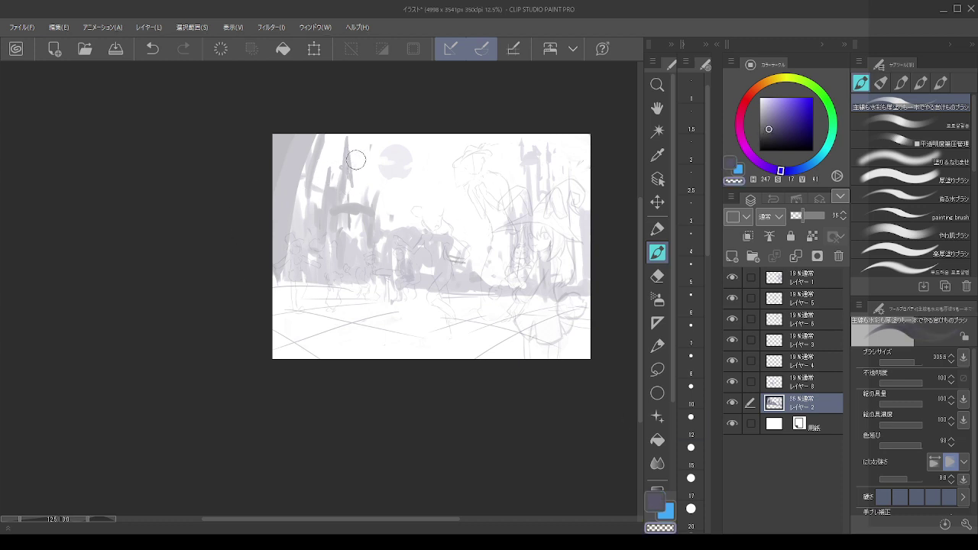
- Rework the central building with sampled grey-violet tones, undoing unwanted strokes, and add lighter grey-violet accents to its facade
alt+click(350, 152)
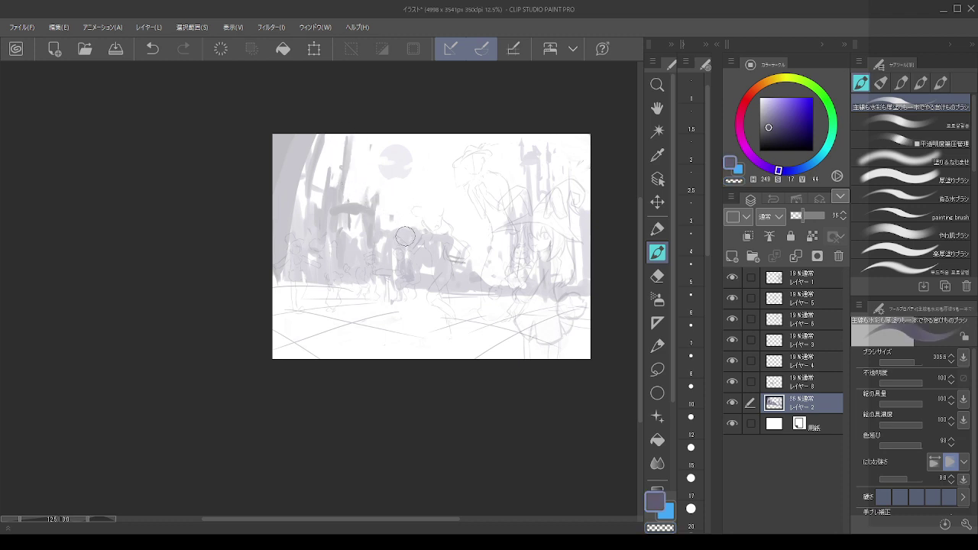
key(ctrl+z)
mouse_move(405, 231)
mouse_down()
mouse_move(413, 206)
mouse_move(415, 215)
mouse_up()
key(ctrl+z)
key(ctrl+z)
alt+click(413, 243)
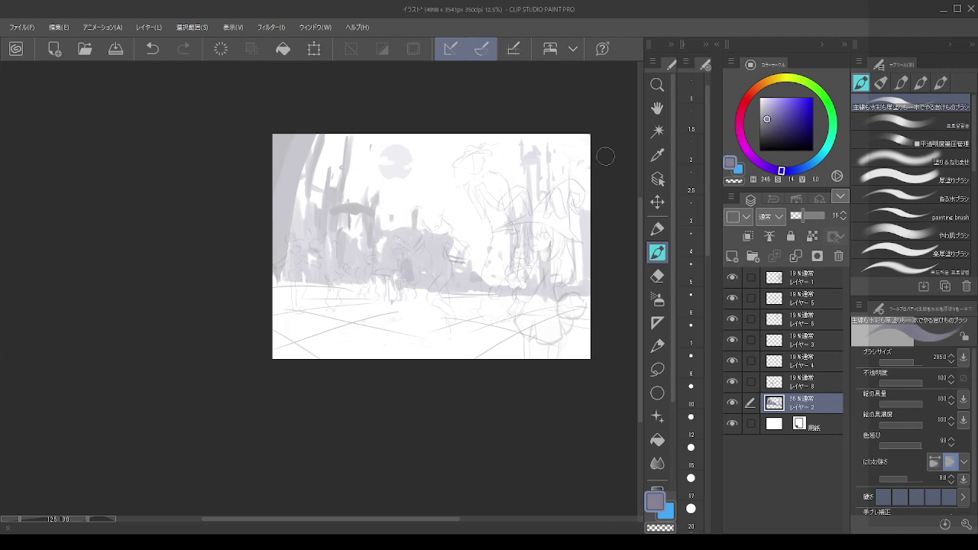
click(764, 110)
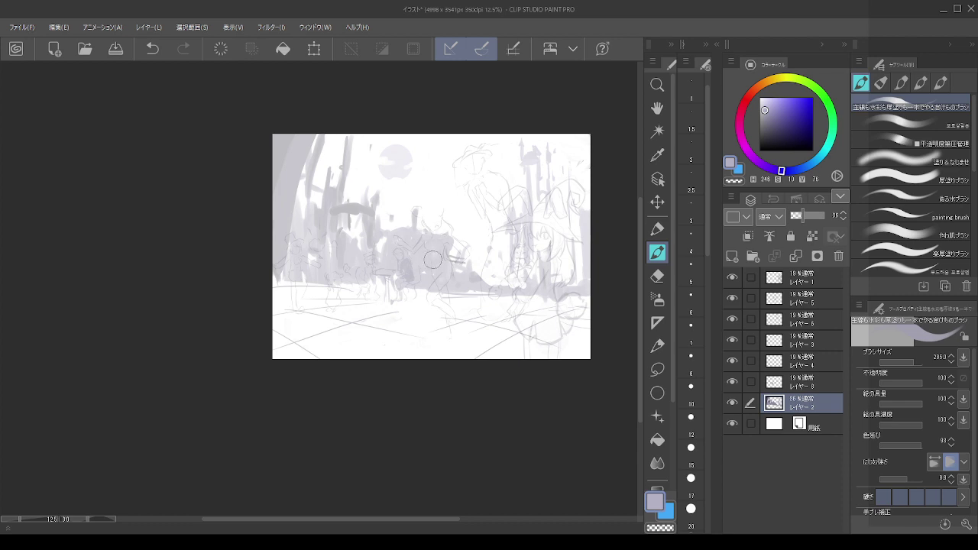
mouse_move(440, 252)
mouse_down()
mouse_move(450, 238)
mouse_move(445, 256)
mouse_move(448, 246)
mouse_up()
- Paint light and sampled dark strokes down the large trunk at the canvas's left edge, undoing the last stroke
mouse_move(307, 170)
mouse_down()
mouse_move(296, 221)
mouse_move(306, 174)
mouse_move(291, 270)
mouse_up()
alt+click(315, 170)
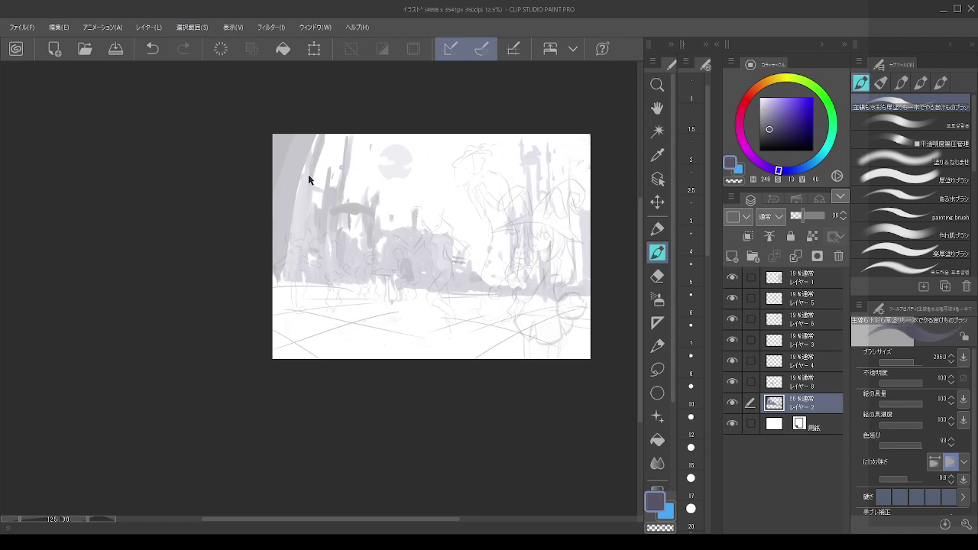
drag(309, 178, 306, 178)
mouse_move(306, 211)
mouse_down()
mouse_move(309, 188)
mouse_move(293, 238)
mouse_move(294, 267)
mouse_up()
key(ctrl+z)
- Sample dark grey-violet tones and deepen the domed tower roof and the buildings beside it with a larger brush
alt+click(359, 202)
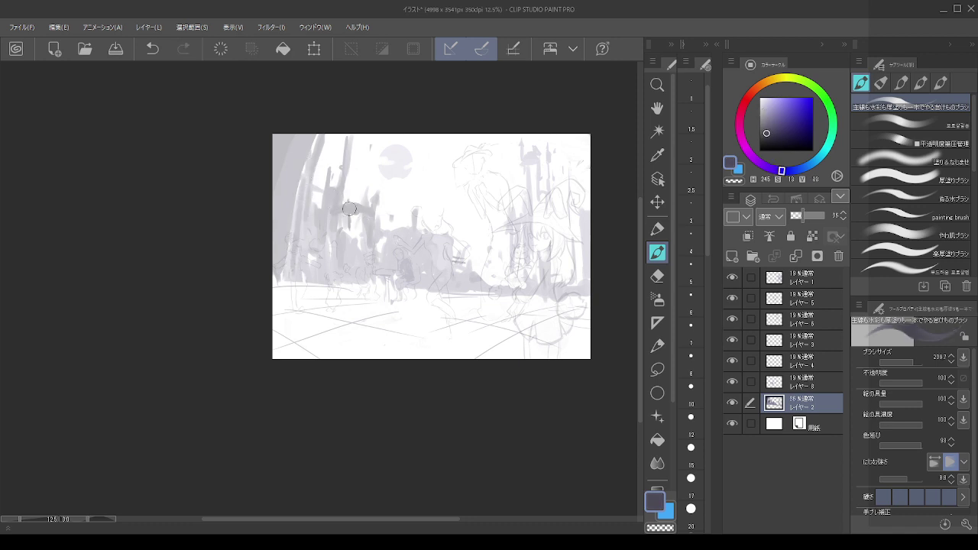
alt+click(348, 243)
mouse_move(365, 216)
mouse_down()
mouse_move(349, 243)
mouse_move(350, 217)
mouse_move(355, 256)
mouse_move(390, 216)
mouse_move(390, 228)
mouse_move(400, 219)
mouse_move(416, 240)
mouse_up()
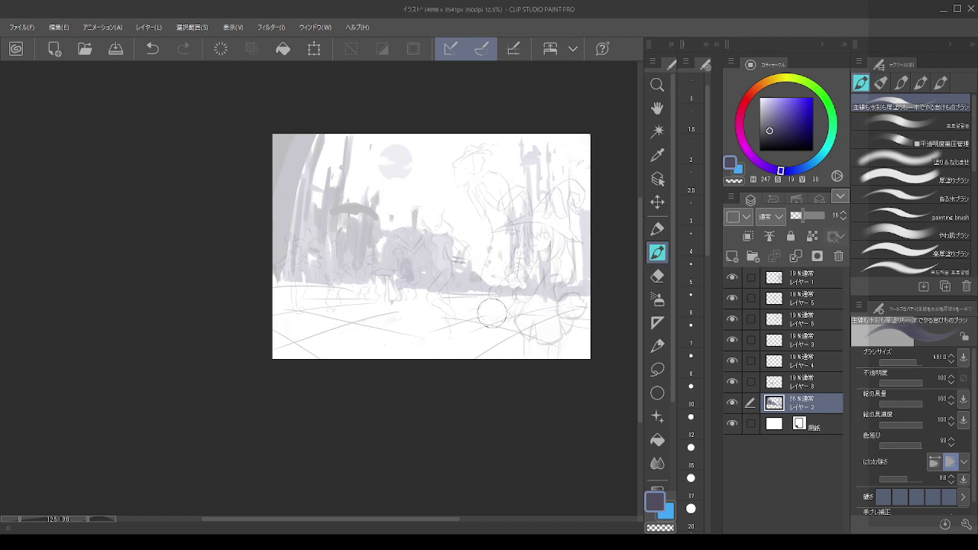
- Try broad dark grey-violet strokes across the paved foreground and undo them
drag(503, 334, 511, 350)
drag(479, 311, 433, 319)
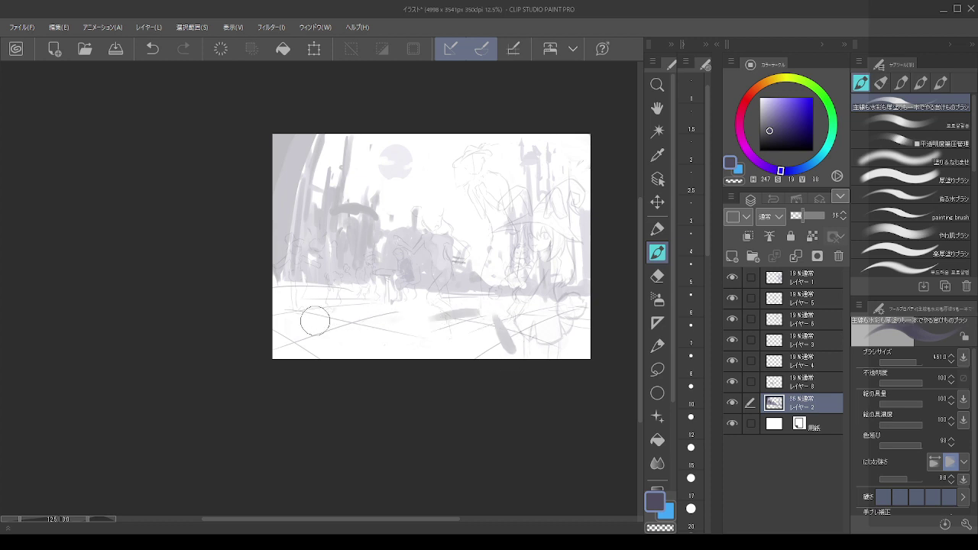
key(ctrl+z)
key(ctrl+z)
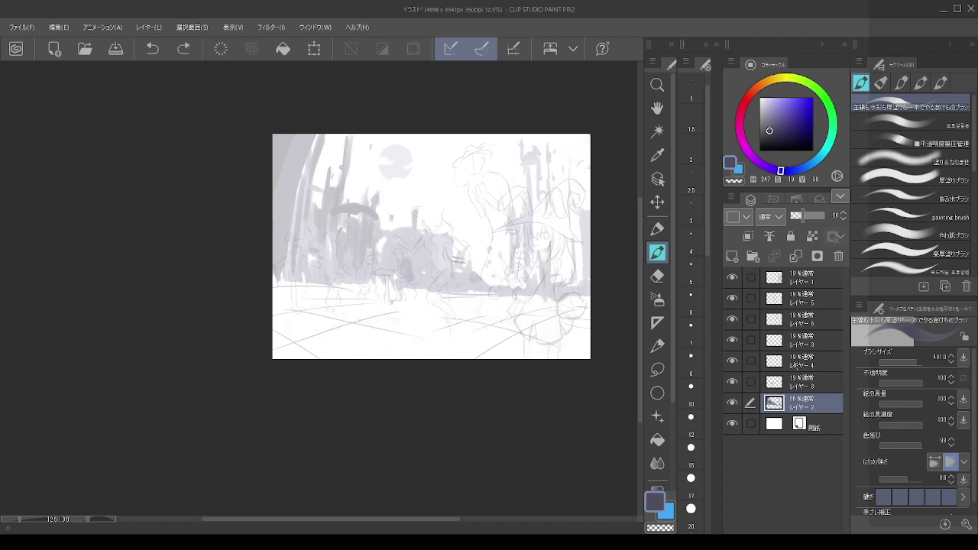
click(803, 340)
ctrl+click(802, 320)
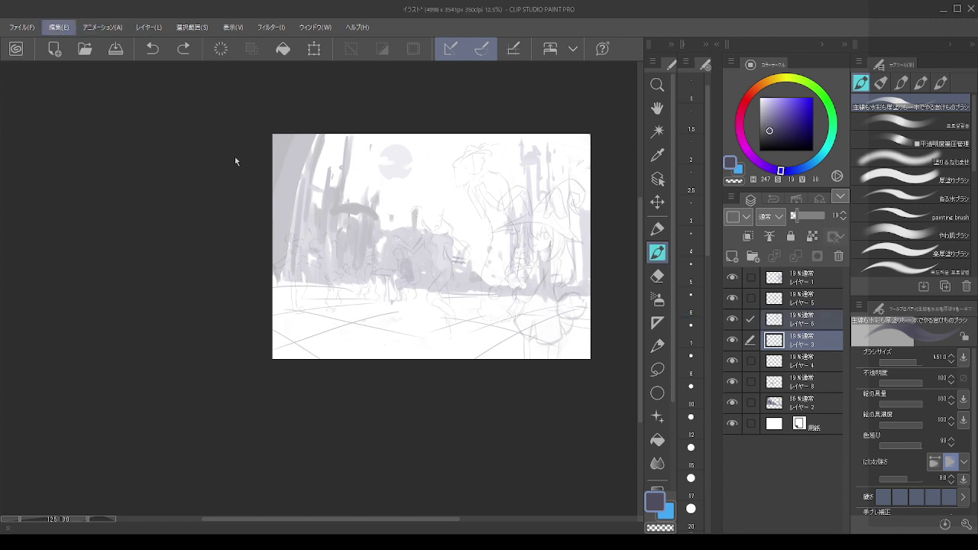
key(ctrl+t)
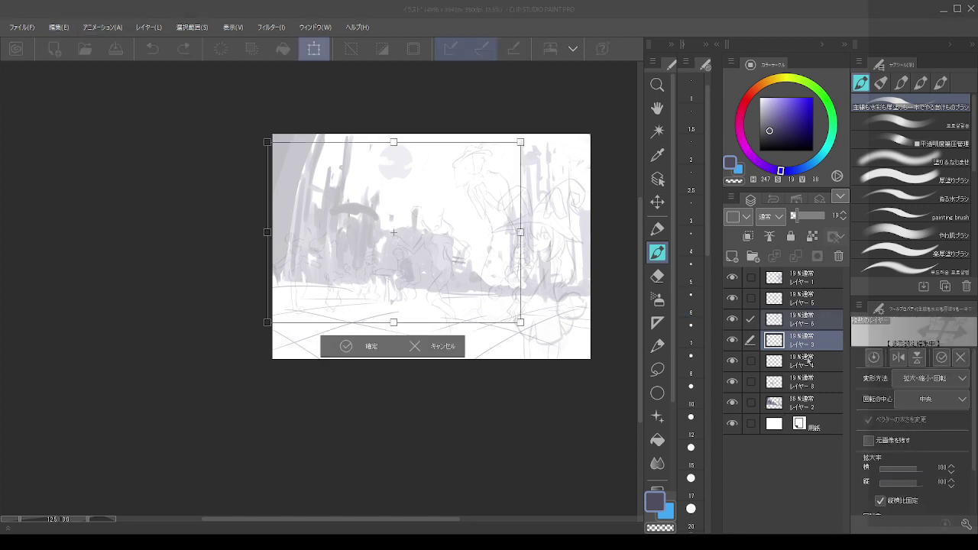
key(Return)
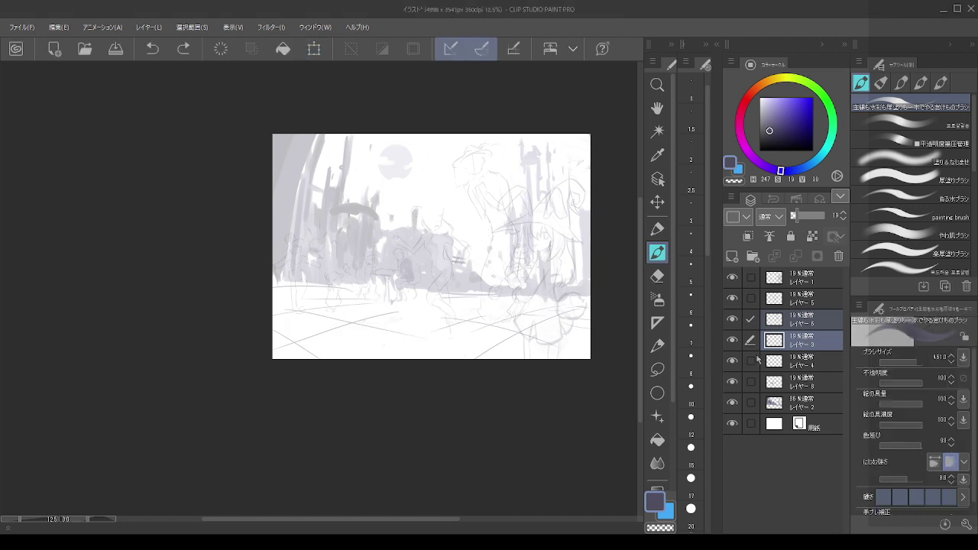
- Identify the layers by toggling their visibility, select those of the small figures on the canvas's left, and enlarge and reposition them together
click(734, 321)
click(734, 322)
click(734, 341)
click(734, 341)
click(734, 340)
click(732, 360)
click(811, 376)
ctrl+click(798, 348)
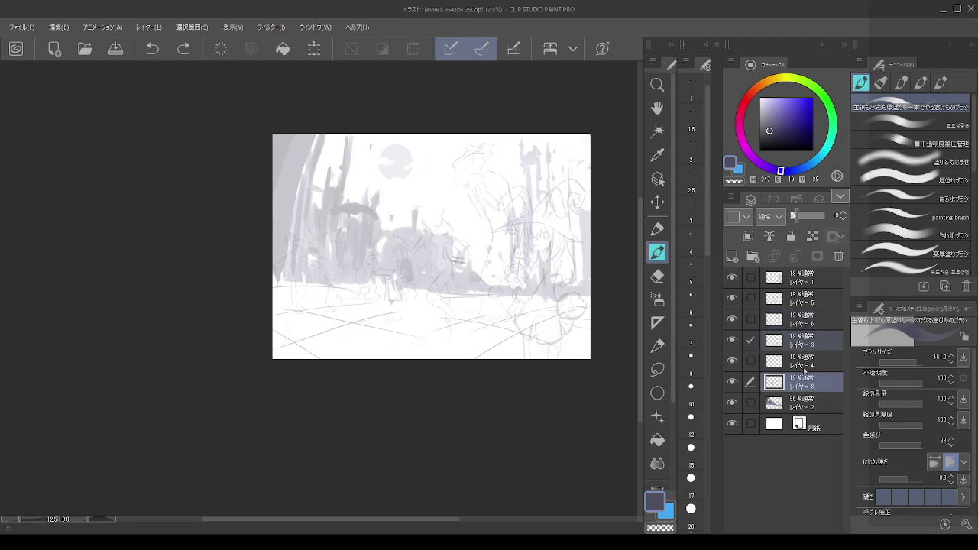
click(803, 363)
ctrl+click(800, 344)
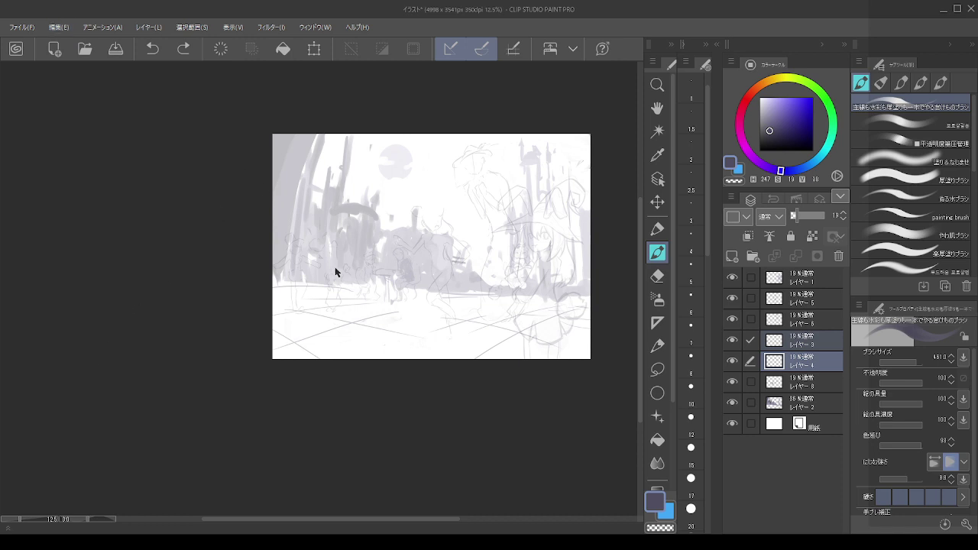
key(ctrl+t)
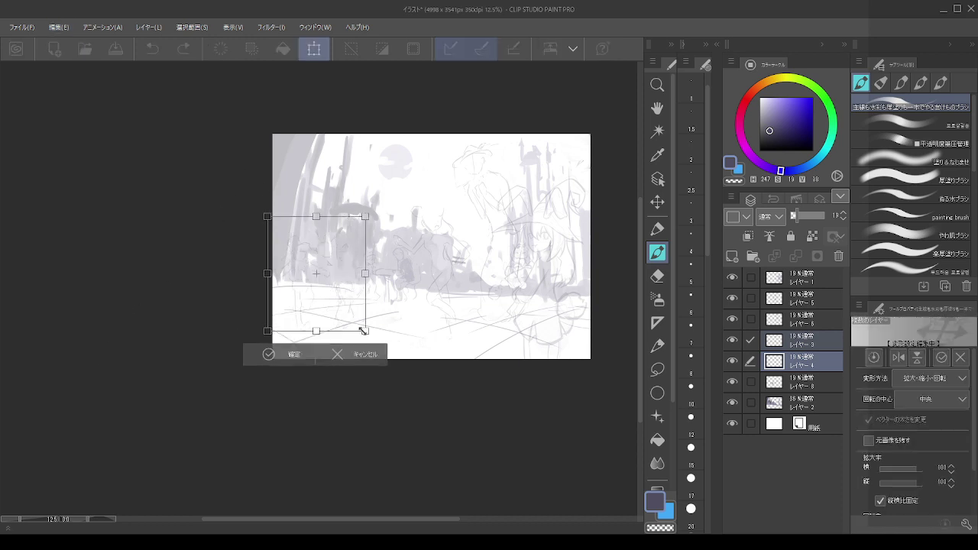
drag(363, 331, 350, 309)
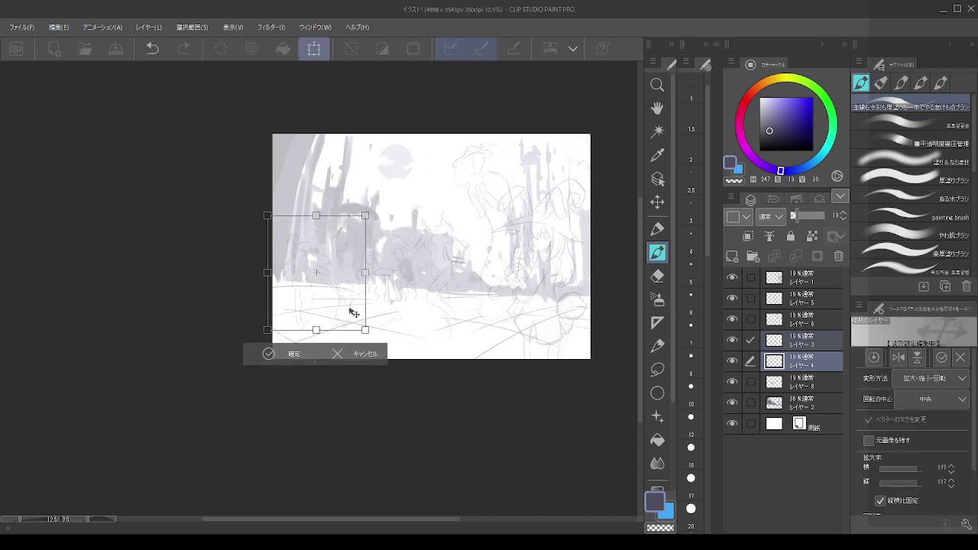
click(290, 353)
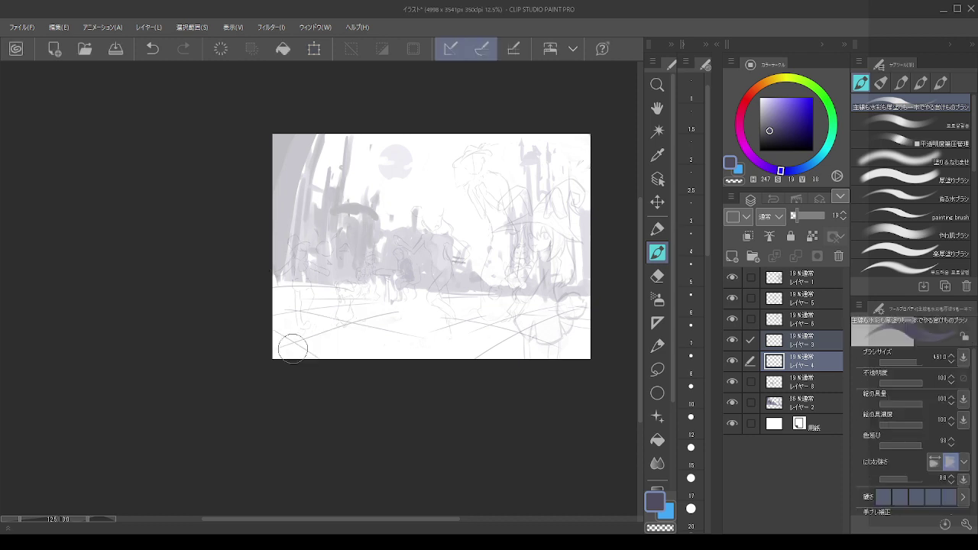
- Select レイヤー5 and レイヤー6 with the two larger central figures, and shrink and reposition them together
click(737, 325)
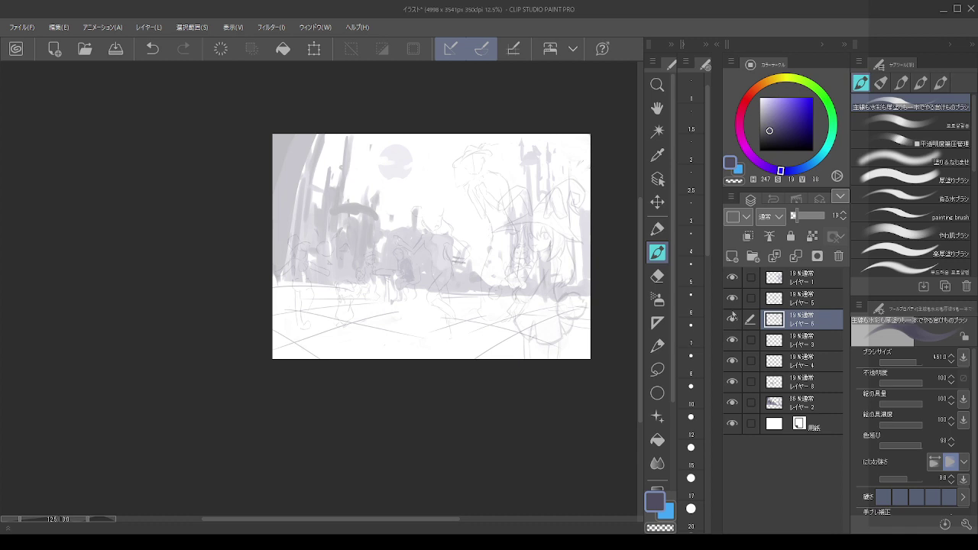
click(734, 299)
click(734, 298)
ctrl+click(791, 305)
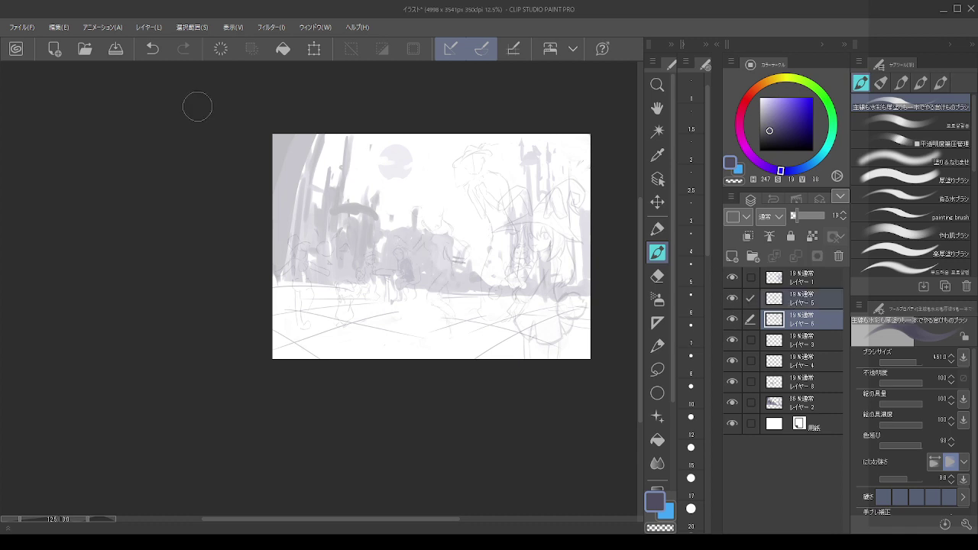
key(alt)
key(Right)
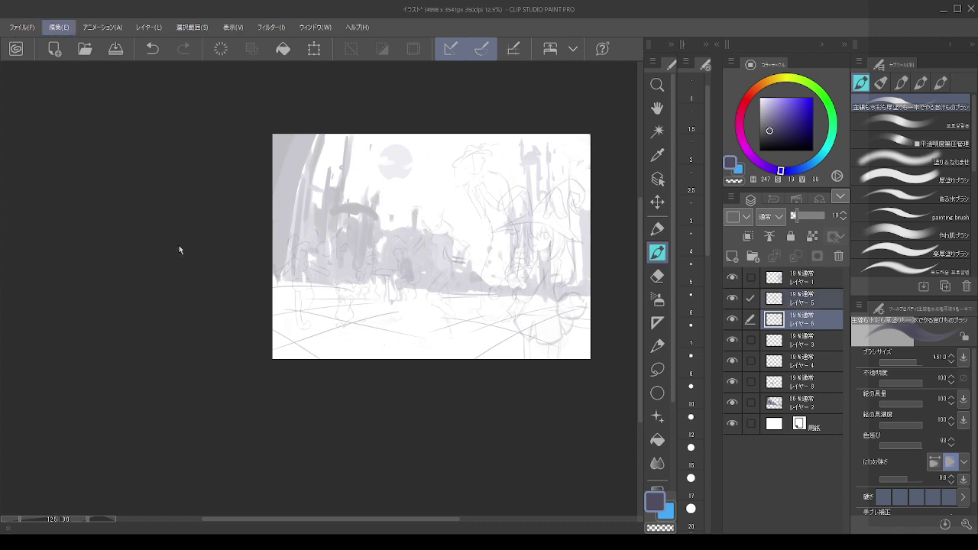
key(ctrl+t)
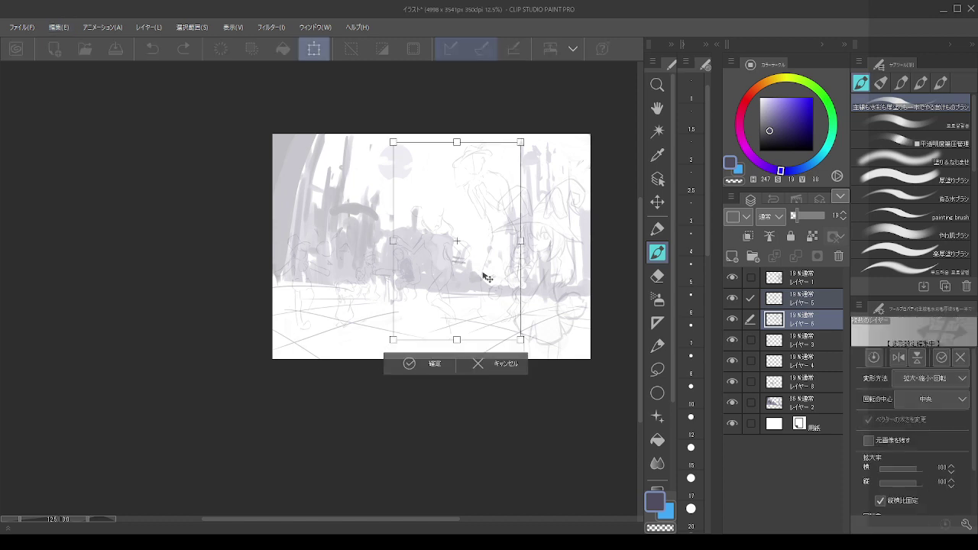
mouse_move(484, 275)
mouse_down()
mouse_move(487, 267)
mouse_move(488, 287)
mouse_up()
drag(458, 152, 459, 162)
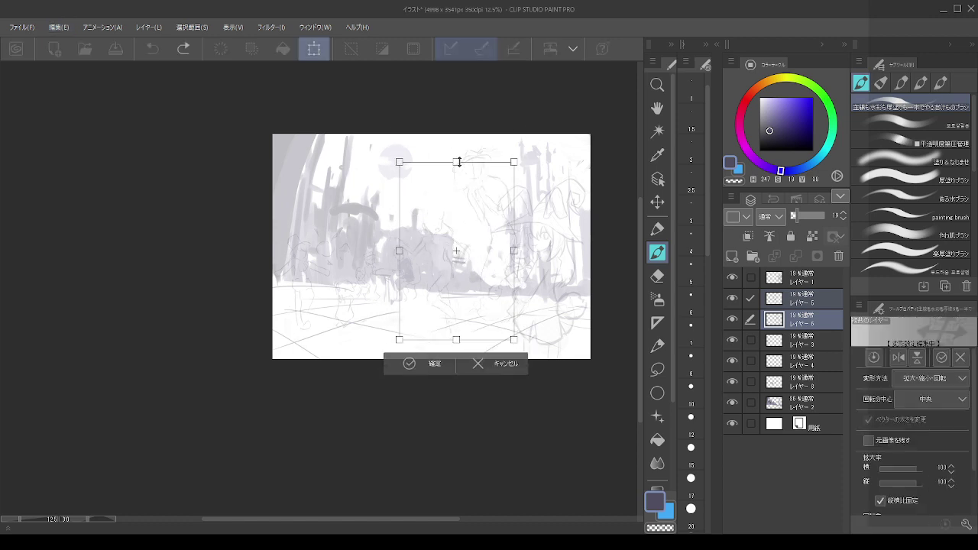
drag(473, 216, 482, 208)
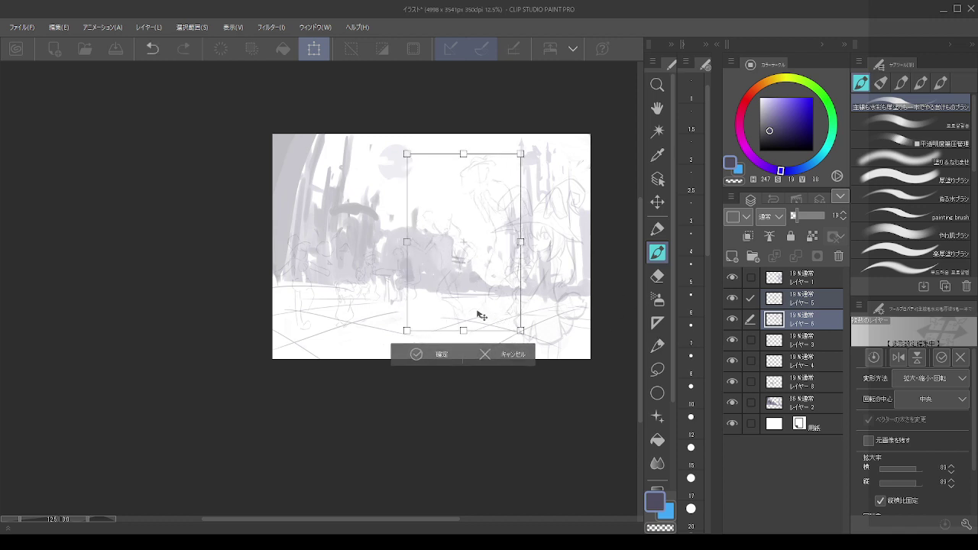
click(419, 356)
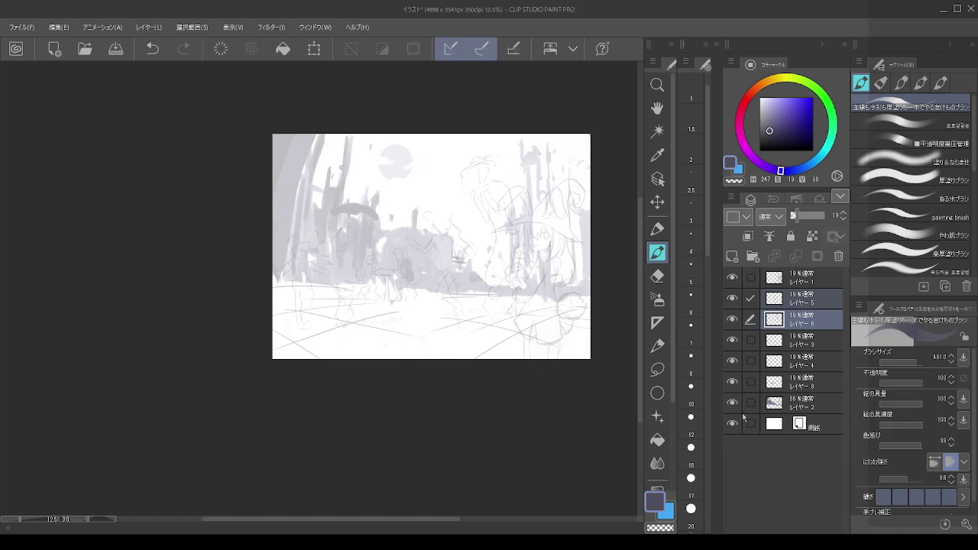
- Shrink the small seated figures on レイヤー8 and adjust their position among the background buildings
click(769, 383)
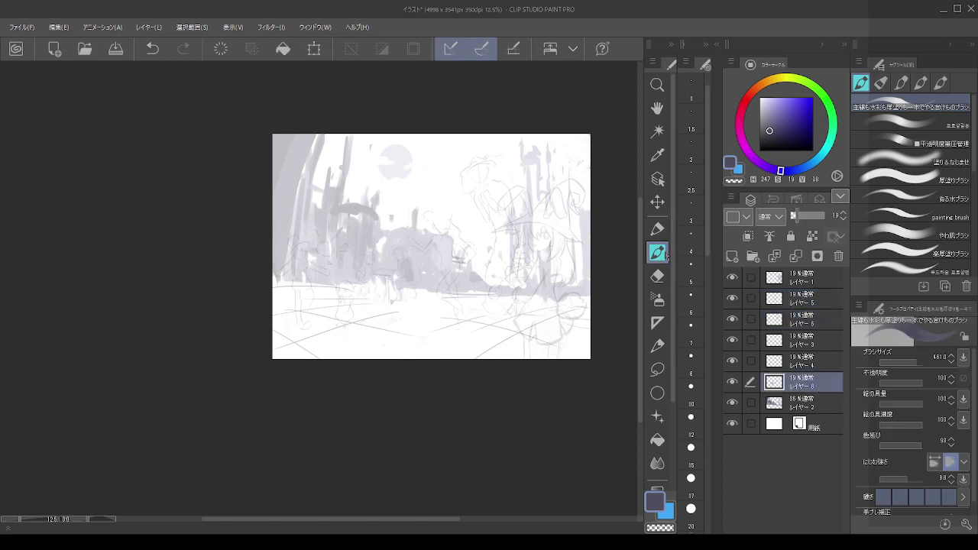
key(k)
drag(377, 281, 379, 279)
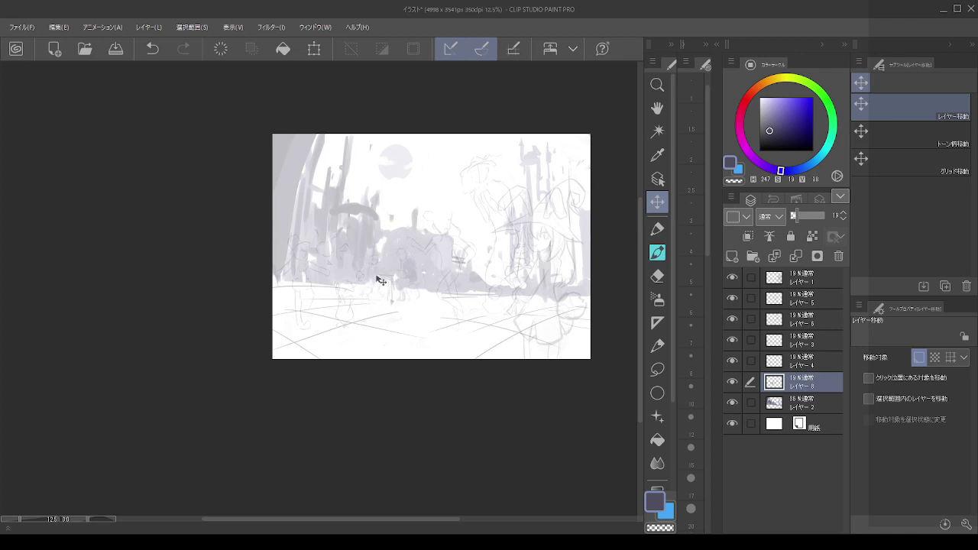
click(59, 27)
key(ctrl+t)
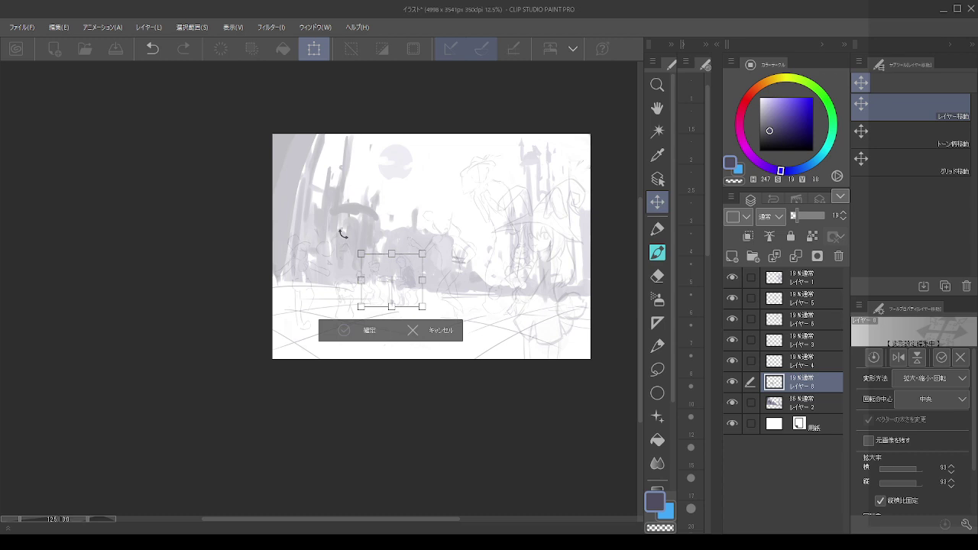
key(Return)
scroll(426, 219, down, 1)
scroll(426, 219, up, 1)
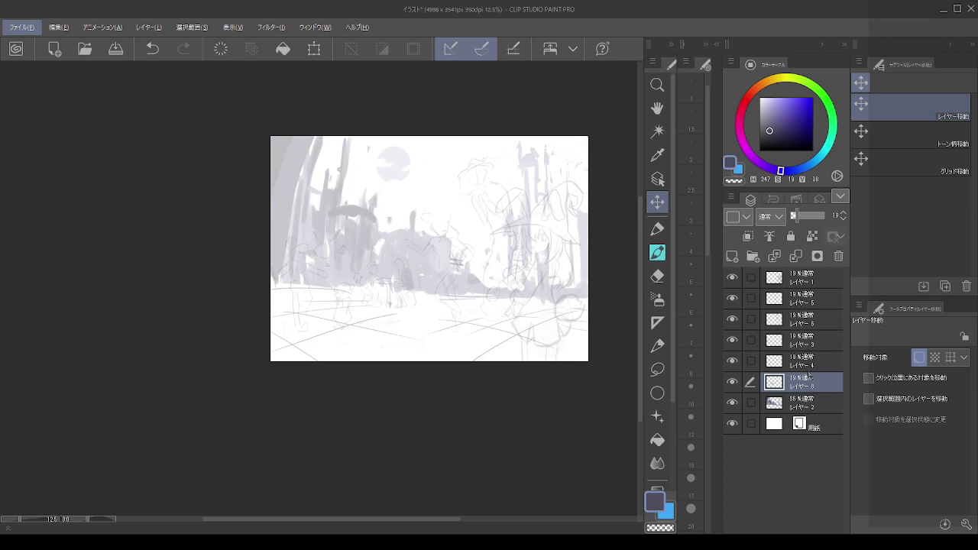
- Return to the background layer レイヤー2 and switch back to the paint brush with a dark grey-violet
click(804, 402)
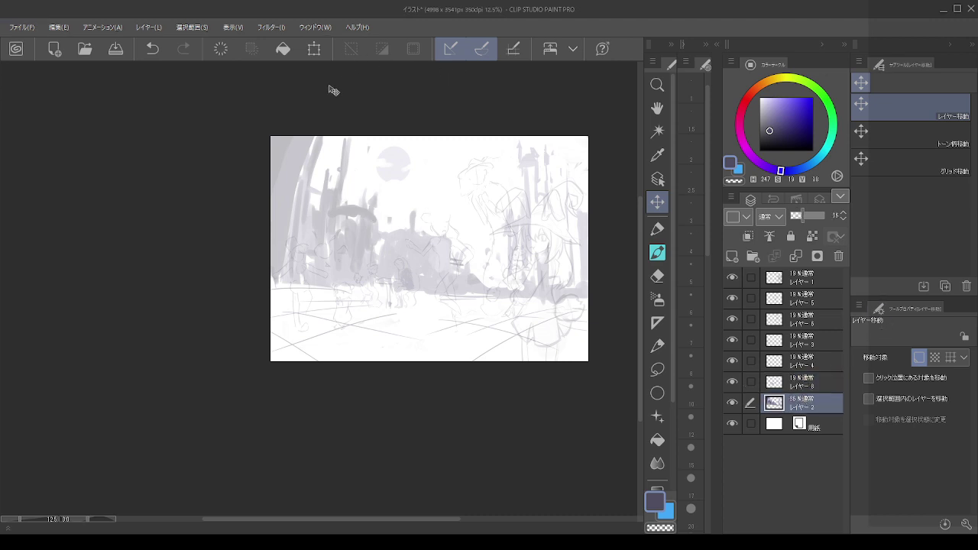
key(alt)
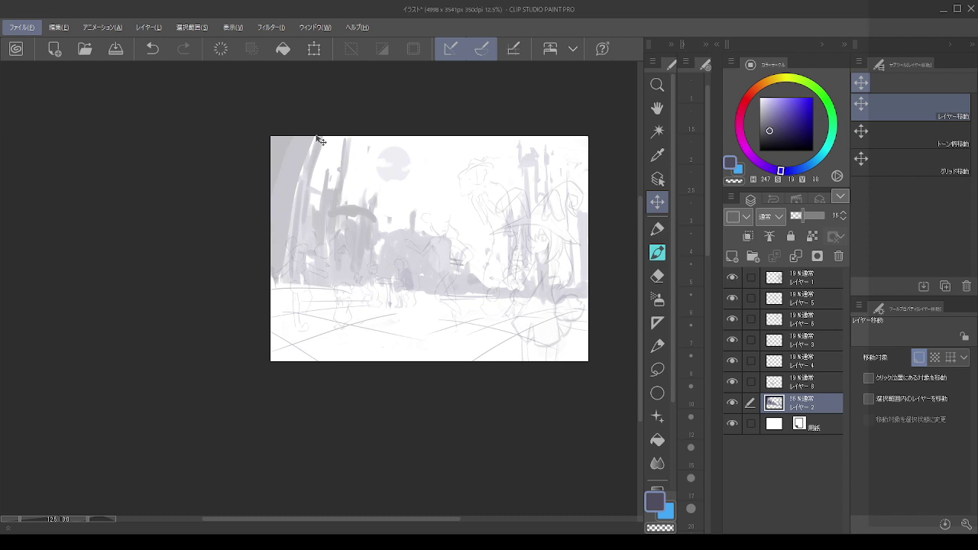
key(alt)
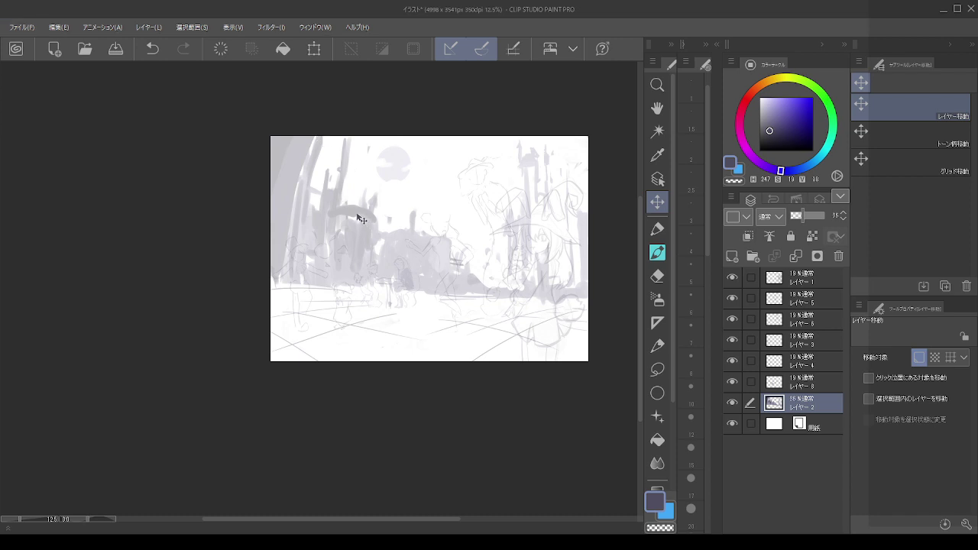
click(655, 253)
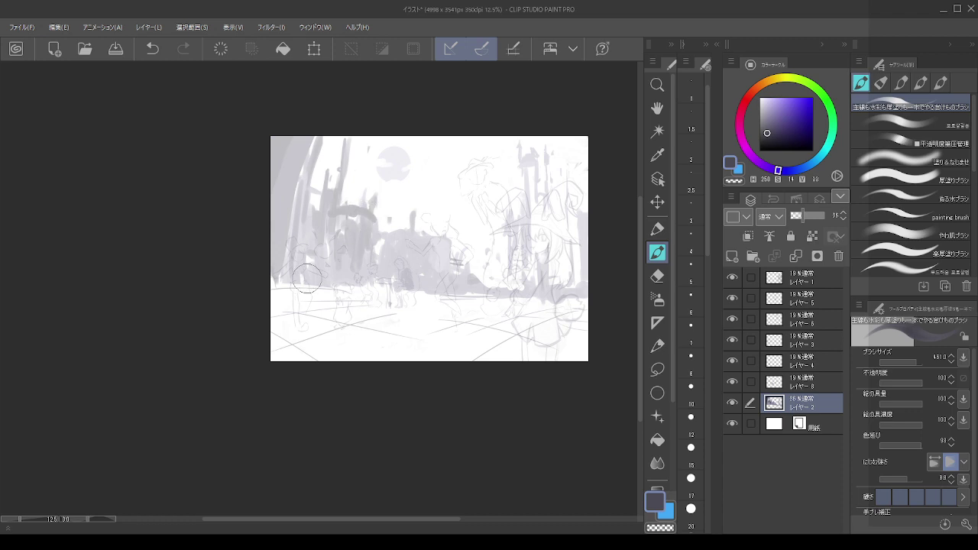
click(85, 540)
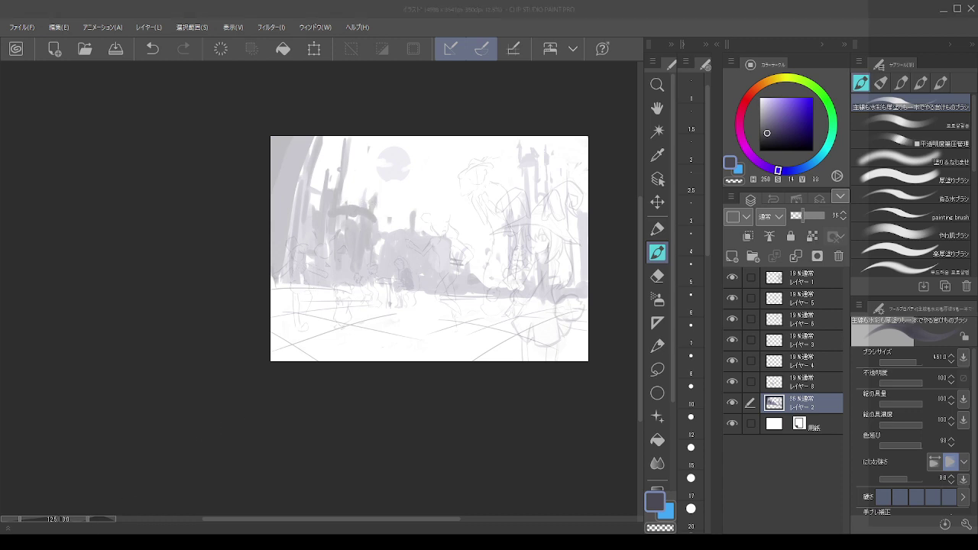
scroll(451, 191, up, 3)
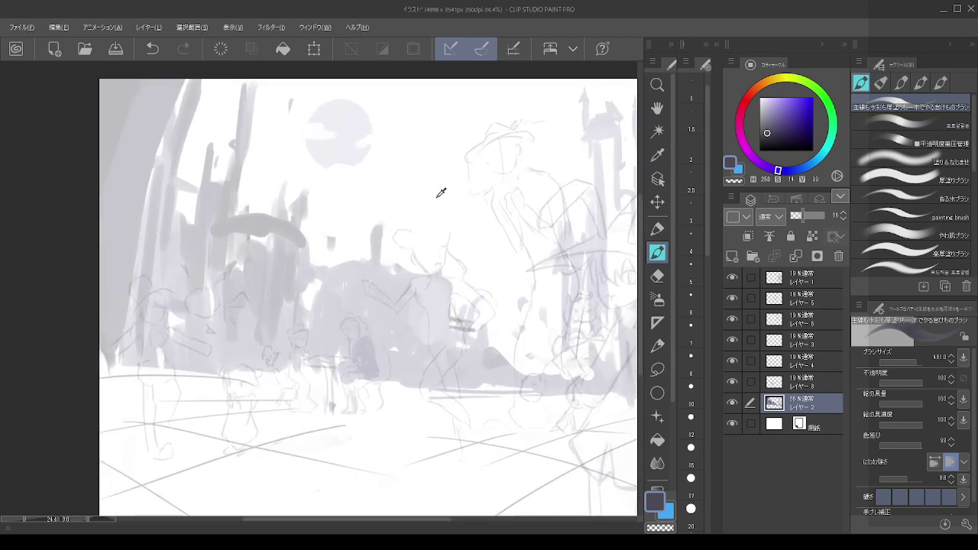
scroll(440, 193, down, 2)
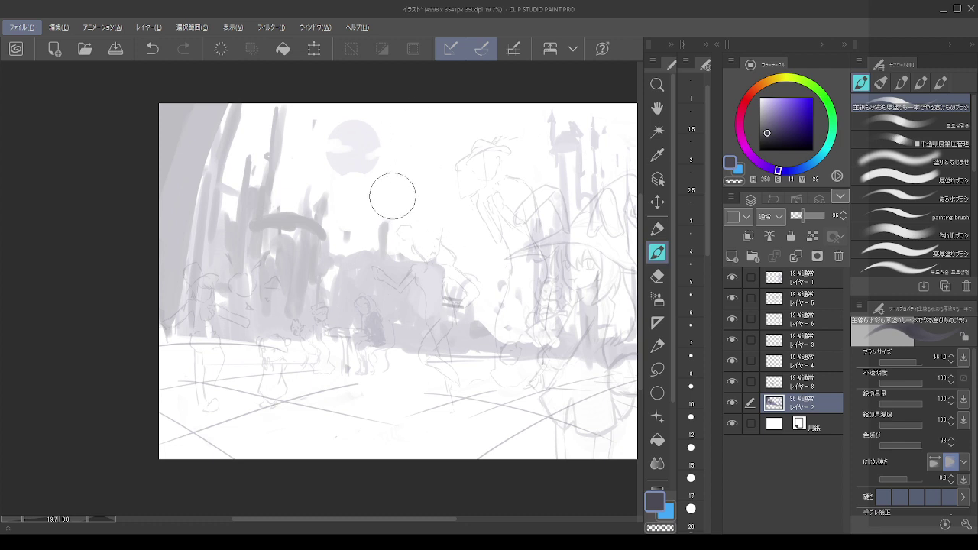
- Reduce the brush size and raise the opacity of the foreground witch's line layer レイヤー1 to 100%
click(449, 215)
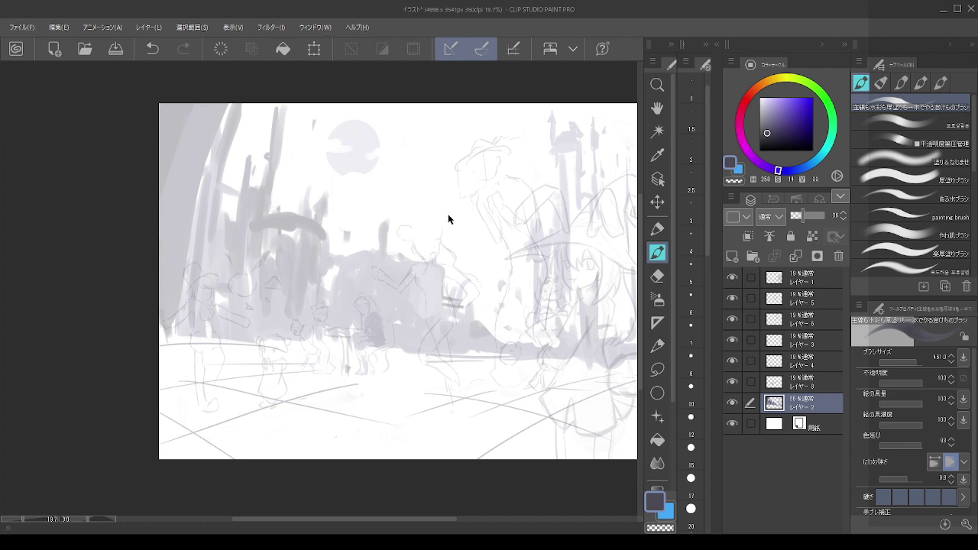
drag(440, 209, 440, 197)
click(797, 384)
click(789, 281)
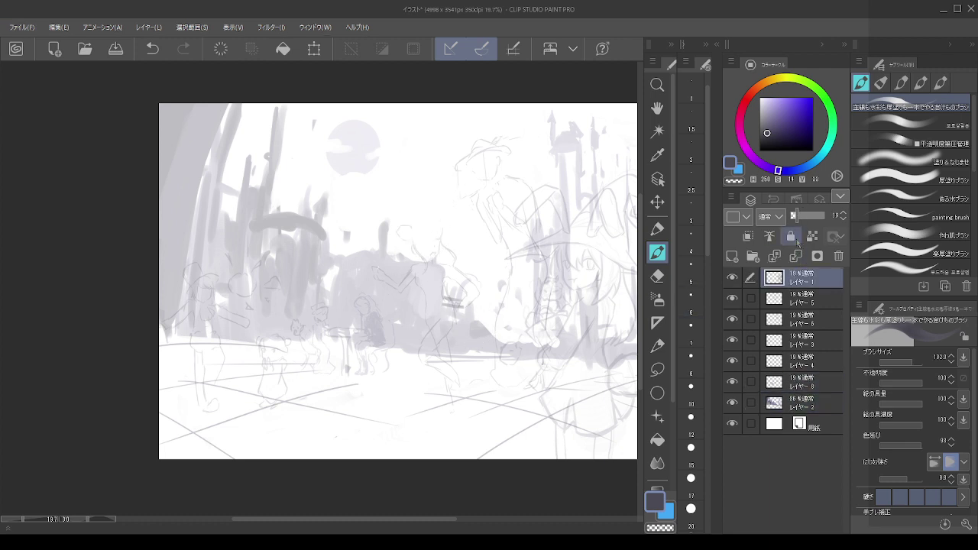
click(822, 221)
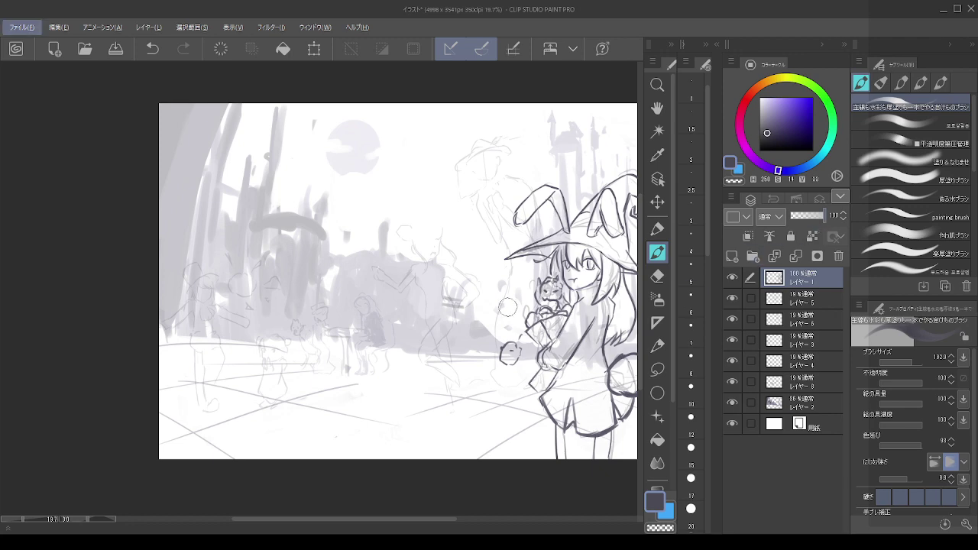
scroll(573, 322, down, 2)
scroll(573, 322, up, 3)
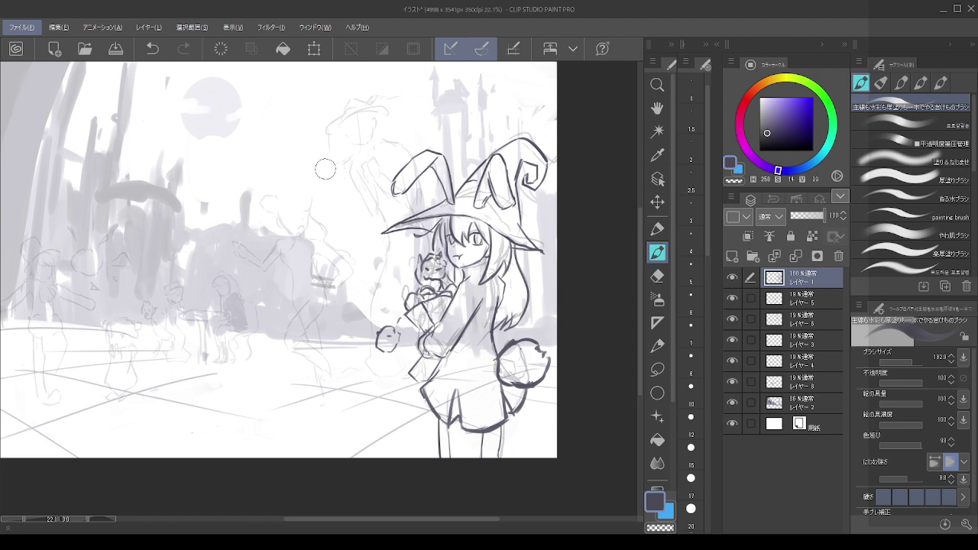
- Undo the dark dab on the witch's hat, add a layer beneath her line art, and test a dark stroke in the hat
key(ctrl+z)
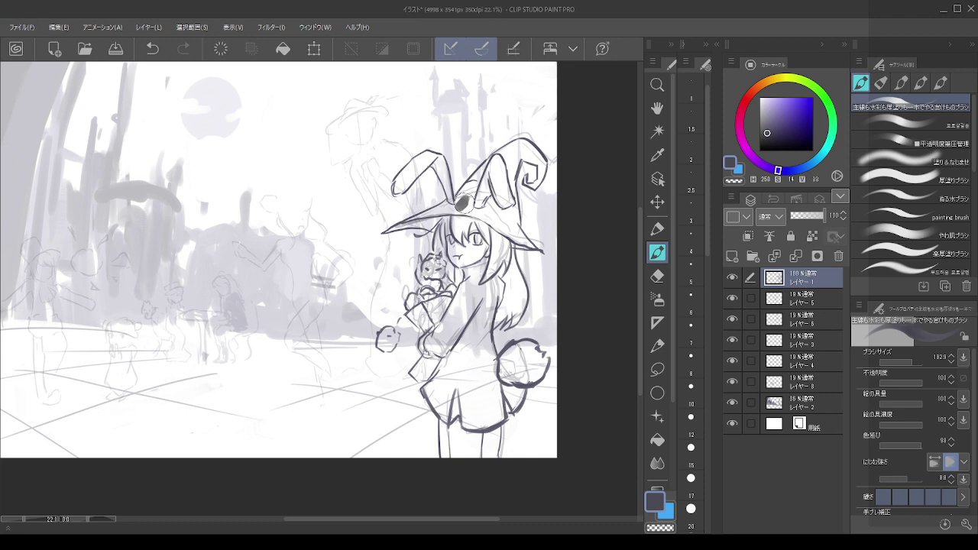
key(ctrl+y)
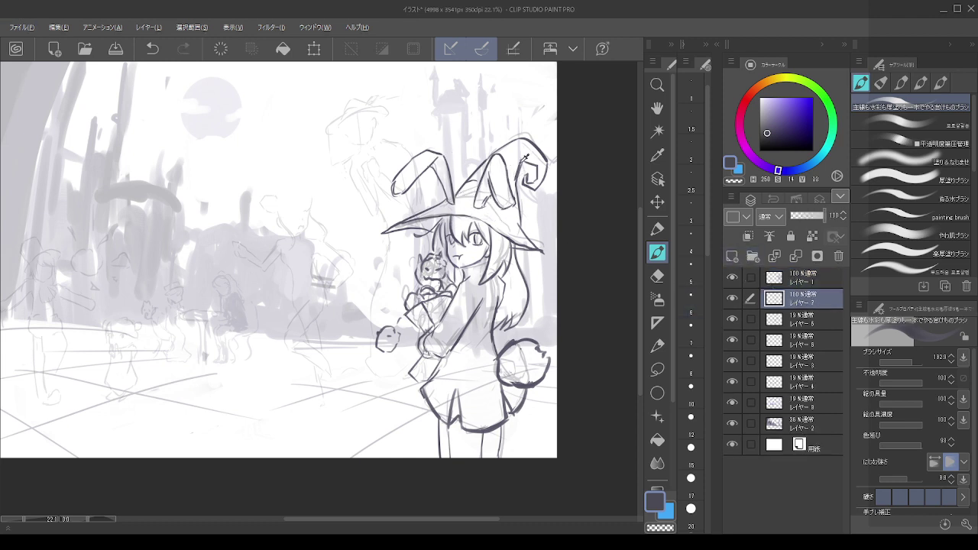
key(c)
drag(526, 157, 513, 202)
click(761, 135)
key(ctrl+z)
- Paint the shaded side and curled tip of the witch's hat dark grey-violet, undoing unwanted trial strokes
click(764, 122)
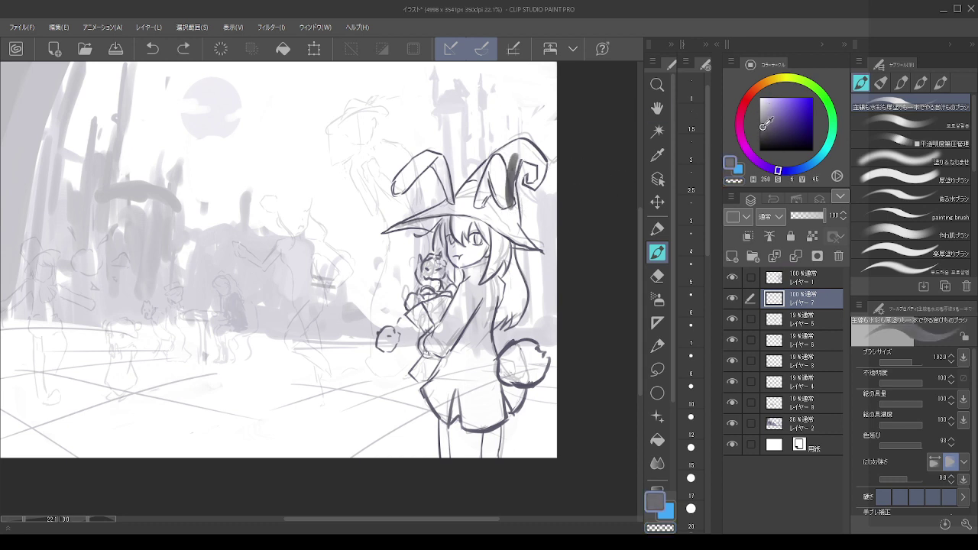
mouse_move(531, 164)
mouse_down()
mouse_move(510, 211)
mouse_move(511, 186)
mouse_move(532, 246)
mouse_move(510, 202)
mouse_move(532, 246)
mouse_up()
key(ctrl+z)
key(ctrl+z)
key(ctrl+z)
mouse_move(529, 245)
mouse_down()
mouse_move(508, 223)
mouse_move(520, 154)
mouse_move(543, 177)
mouse_move(536, 149)
mouse_move(523, 145)
mouse_move(505, 169)
mouse_move(503, 216)
mouse_up()
- Pick lighter grey tones and fill the lit side of the witch's hat down to its brim
click(762, 112)
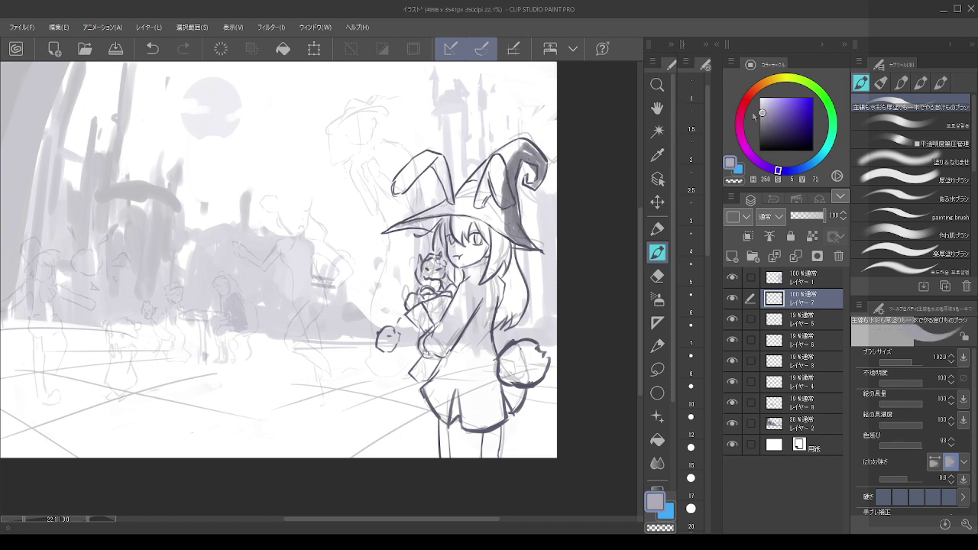
drag(510, 176, 525, 148)
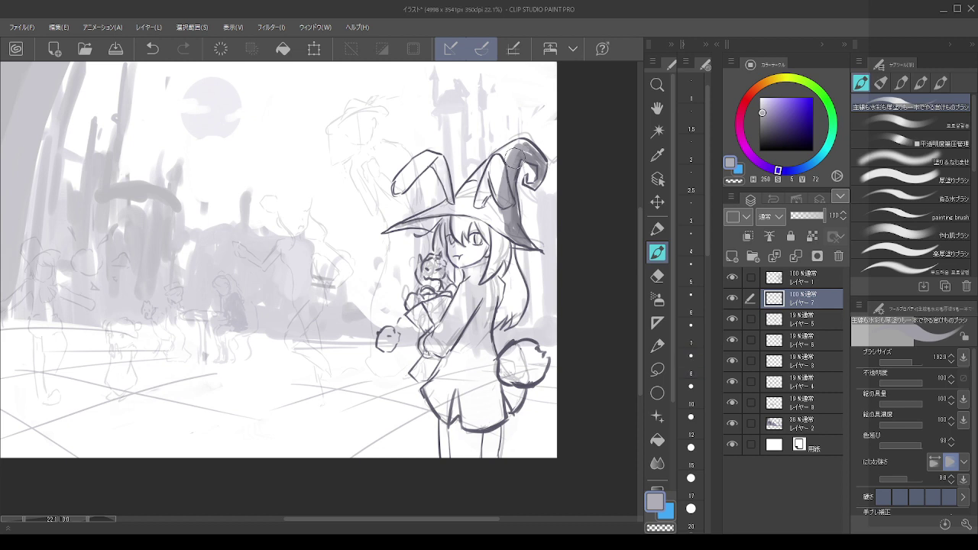
drag(503, 189, 503, 234)
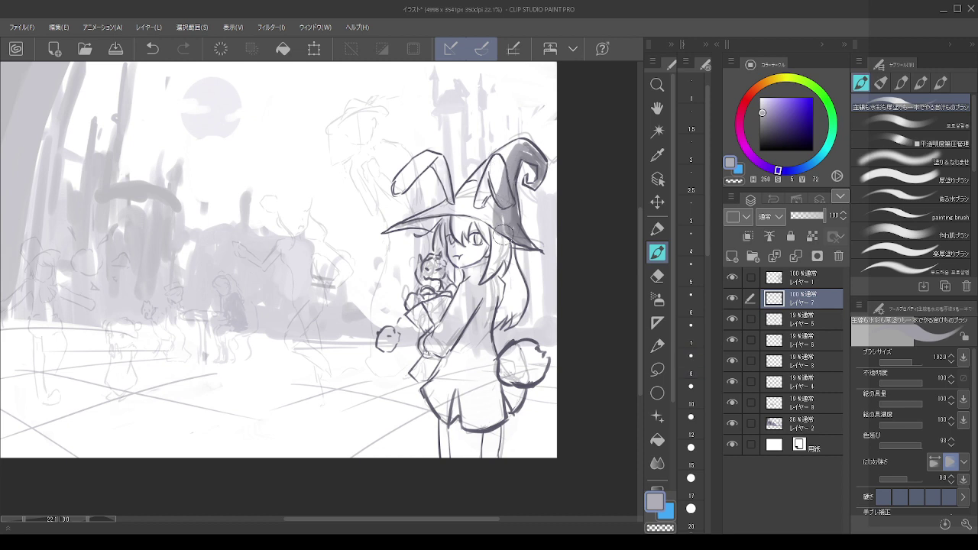
alt+click(527, 148)
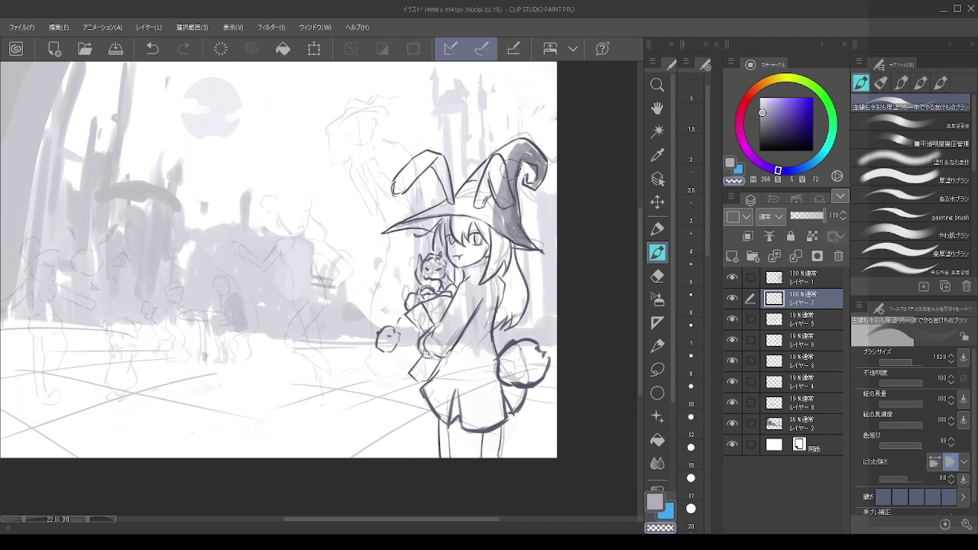
drag(759, 120, 762, 106)
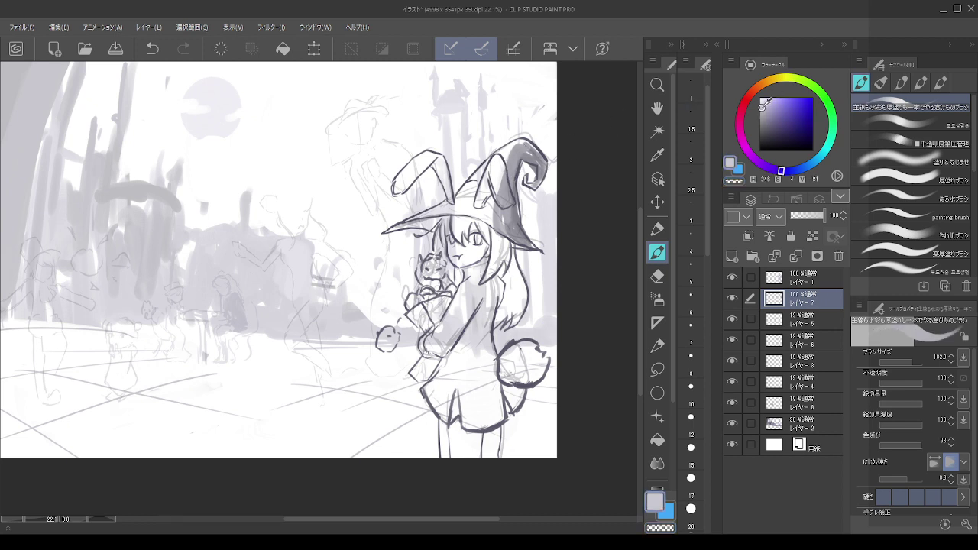
mouse_move(511, 155)
mouse_down()
mouse_move(493, 206)
mouse_move(429, 221)
mouse_move(467, 203)
mouse_move(515, 154)
mouse_move(457, 200)
mouse_move(495, 167)
mouse_move(482, 166)
mouse_move(514, 143)
mouse_move(453, 209)
mouse_move(400, 226)
mouse_move(432, 224)
mouse_up()
- Sample a mid grey from the hat and shade along its brim, undoing the surplus strokes
alt+click(516, 209)
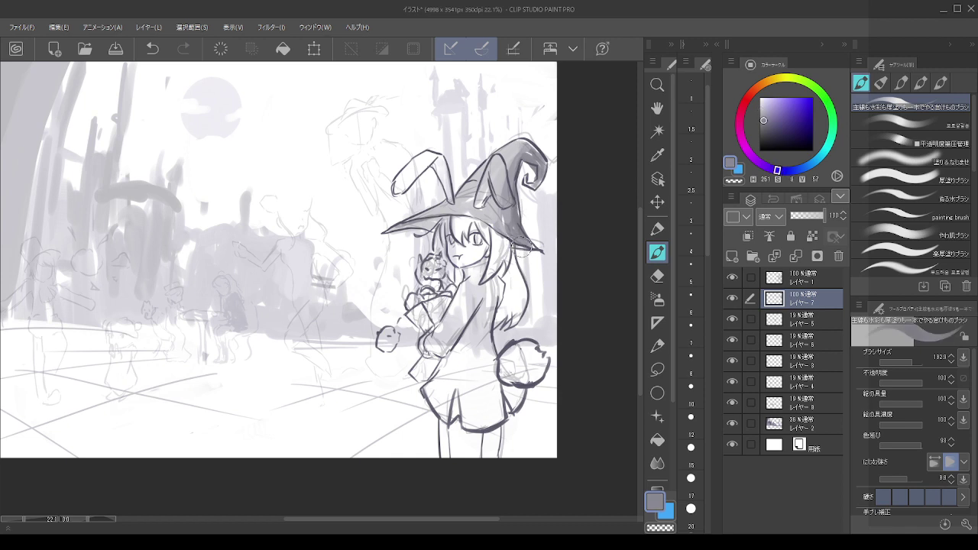
mouse_move(435, 222)
mouse_down()
mouse_move(395, 230)
mouse_move(438, 223)
mouse_up()
key(ctrl+z)
key(ctrl+z)
key(ctrl+z)
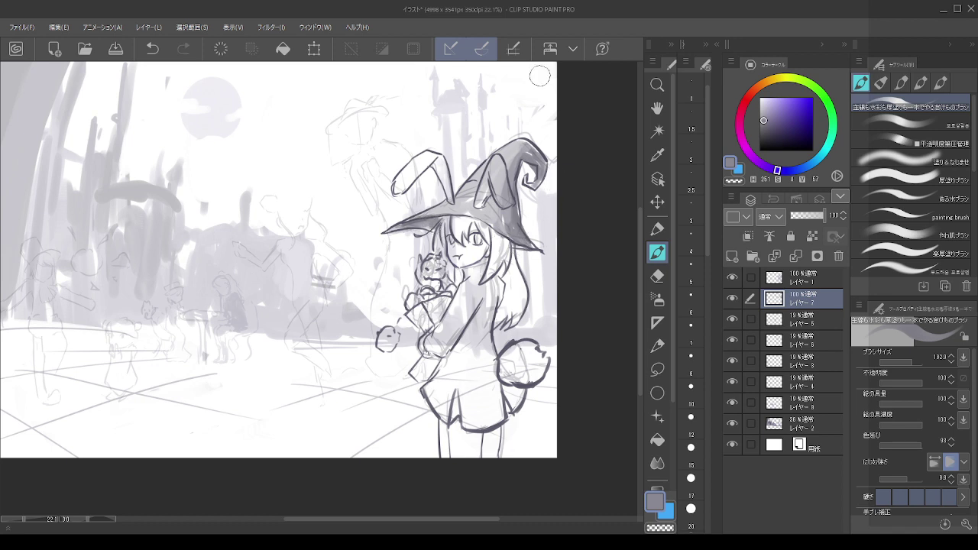
- Touch up the hat's upper bend with light grey and darken the rabbit ear lying across it, undoing the last stroke
alt+click(523, 141)
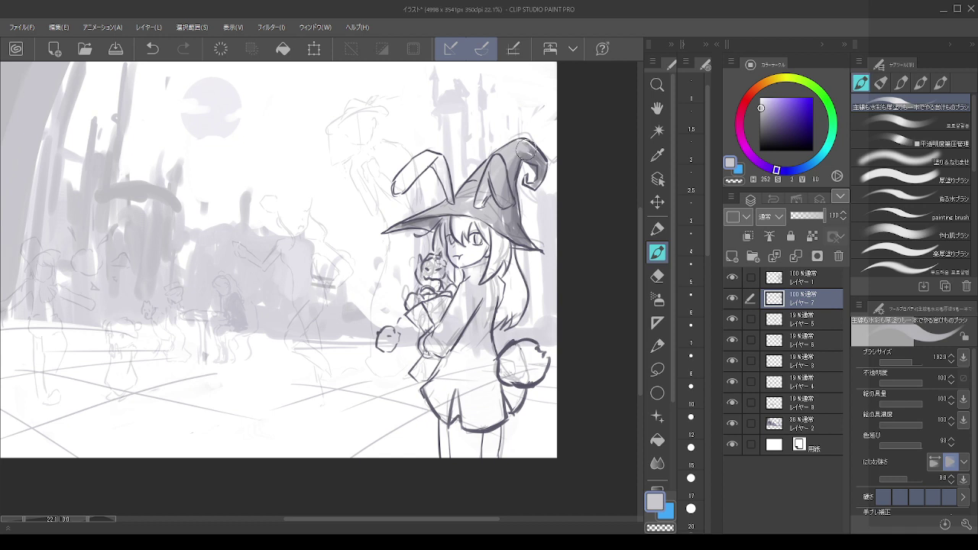
click(761, 105)
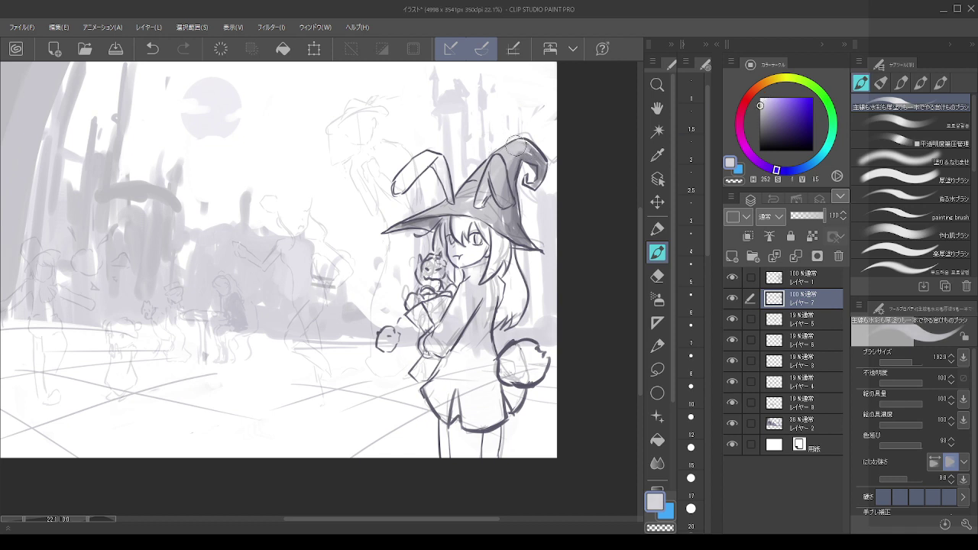
alt+click(521, 215)
mouse_move(504, 197)
mouse_down()
mouse_move(486, 159)
mouse_move(509, 197)
mouse_move(505, 180)
mouse_move(502, 201)
mouse_move(498, 153)
mouse_move(501, 187)
mouse_move(496, 162)
mouse_move(482, 199)
mouse_up()
key(ctrl+z)
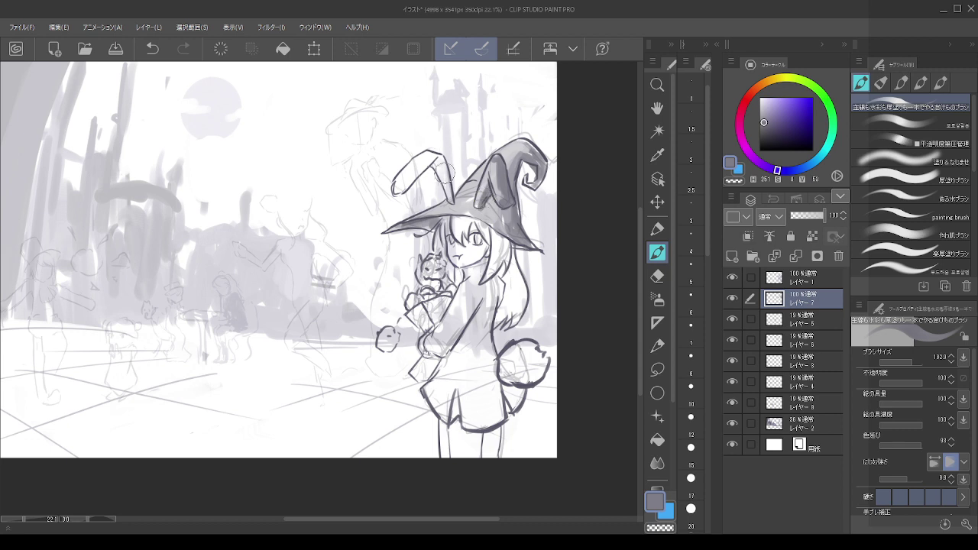
- Fill the bent rabbit ear in front of the witch's hat with grey-violet, undoing the trial strokes
drag(434, 166, 447, 205)
mouse_move(429, 156)
mouse_down()
mouse_move(402, 186)
mouse_move(427, 160)
mouse_up()
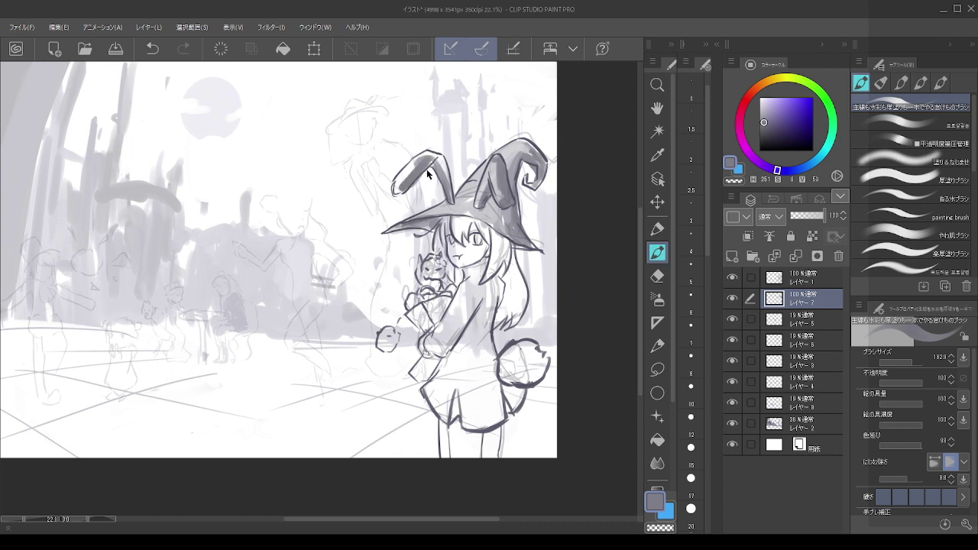
key(ctrl+z)
key(ctrl+z)
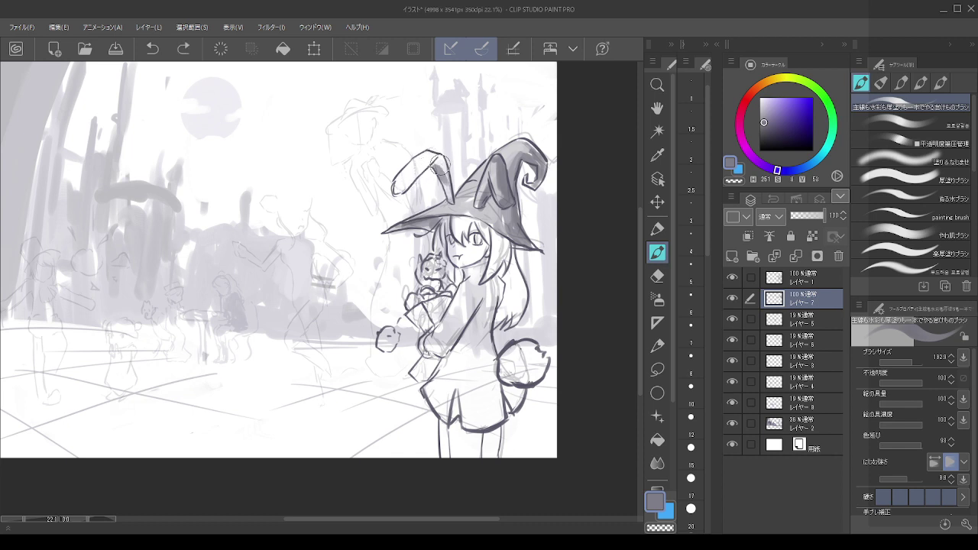
key(ctrl+z)
mouse_move(436, 160)
mouse_down()
mouse_move(397, 172)
mouse_move(423, 150)
mouse_move(395, 186)
mouse_move(431, 157)
mouse_move(414, 180)
mouse_move(434, 158)
mouse_up()
key(ctrl+z)
- Sample light grey tones from the hat and shade the witch's hair beneath the brim
alt+click(473, 180)
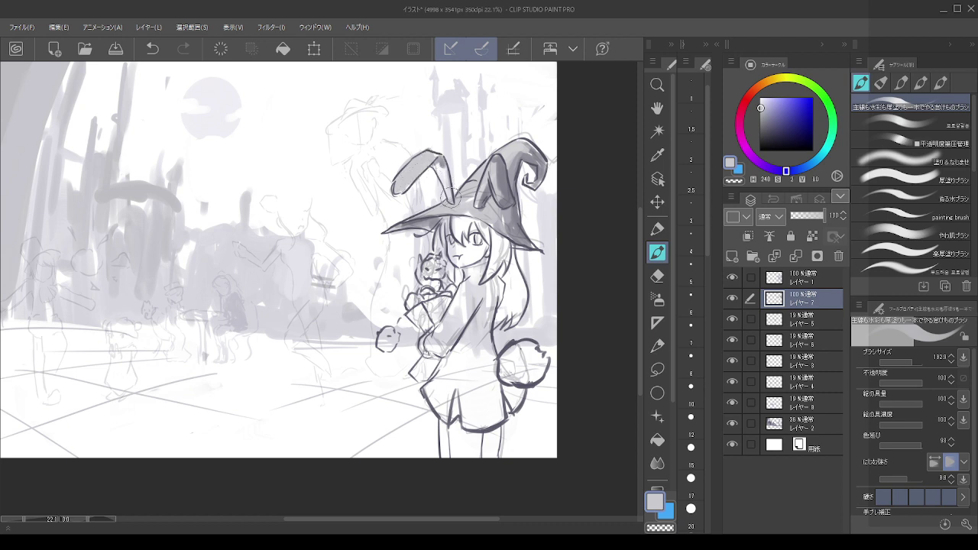
alt+click(472, 199)
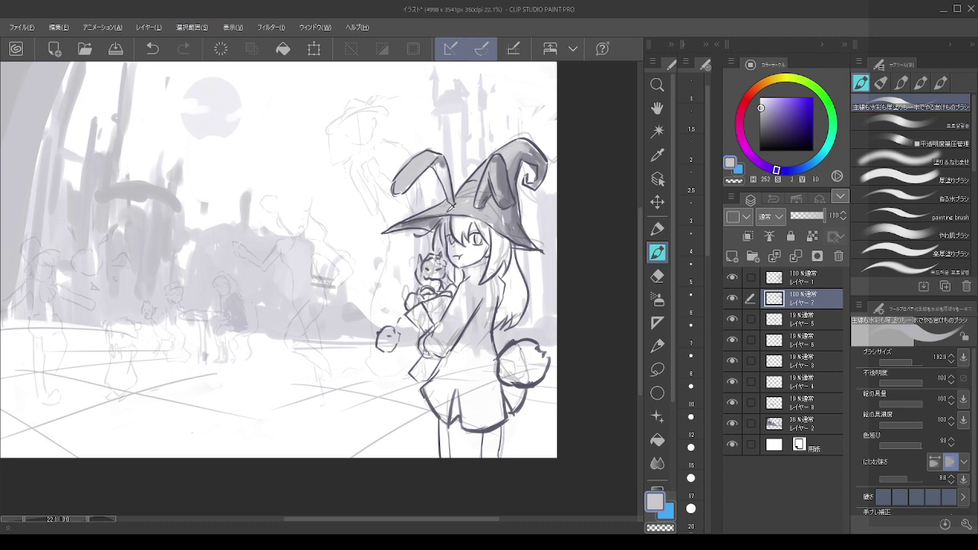
alt+click(465, 200)
mouse_move(467, 211)
mouse_down()
mouse_move(472, 259)
mouse_move(495, 250)
mouse_move(489, 276)
mouse_up()
mouse_move(489, 225)
mouse_down()
mouse_move(484, 280)
mouse_move(501, 235)
mouse_move(497, 274)
mouse_move(499, 247)
mouse_move(497, 303)
mouse_up()
key(bracketright)
drag(474, 336, 479, 379)
drag(499, 304, 493, 374)
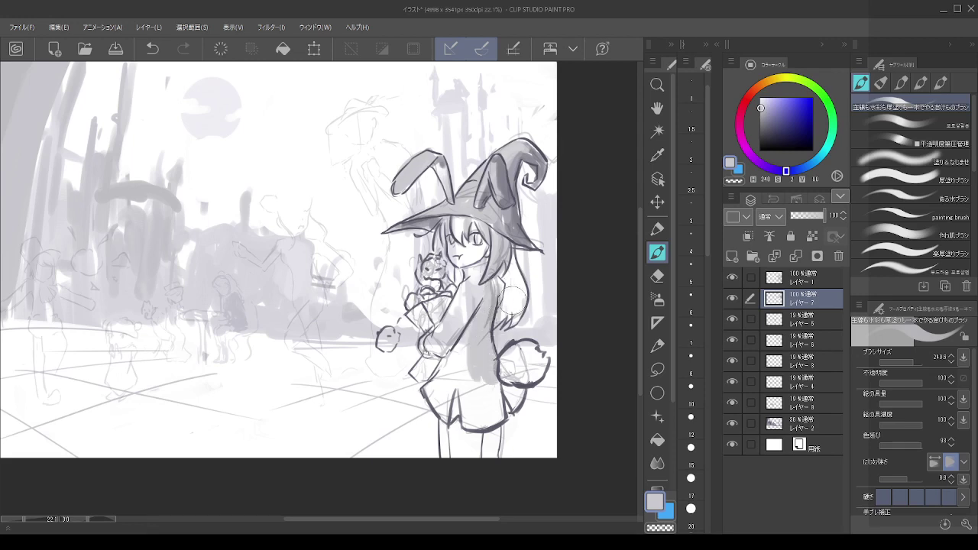
key(ctrl+z)
key(ctrl+z)
key(ctrl+z)
- Choose a darker neutral grey and shade the back of the coat and underside of the tail, reducing the brush size
click(760, 120)
mouse_move(496, 285)
mouse_down()
mouse_move(478, 329)
mouse_move(478, 384)
mouse_up()
mouse_move(496, 321)
mouse_down()
mouse_move(498, 369)
mouse_move(485, 337)
mouse_move(516, 385)
mouse_move(542, 365)
mouse_move(529, 379)
mouse_move(486, 331)
mouse_move(495, 350)
mouse_move(486, 300)
mouse_move(536, 370)
mouse_move(539, 361)
mouse_move(525, 380)
mouse_move(509, 377)
mouse_move(534, 373)
mouse_up()
key([)
key([)
key([)
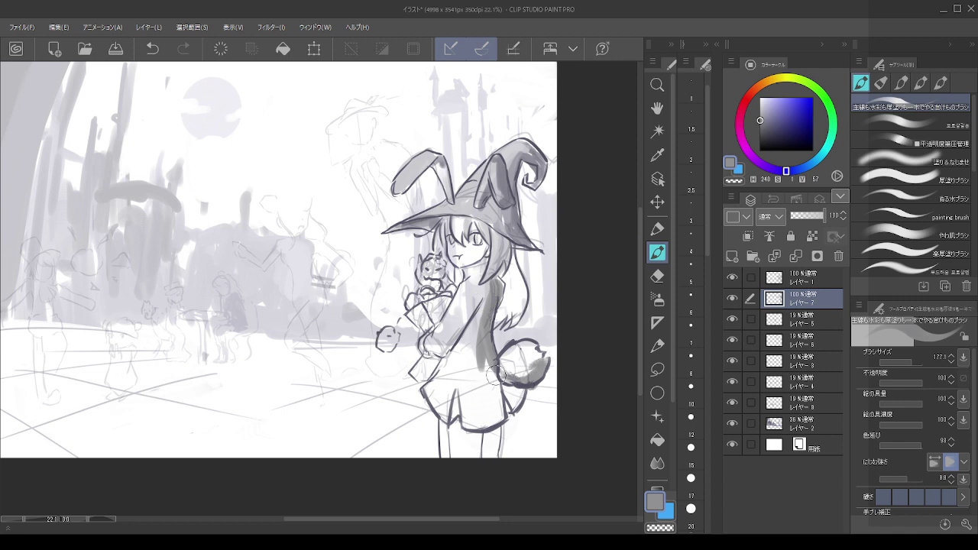
mouse_move(478, 350)
mouse_down()
mouse_move(495, 400)
mouse_move(502, 393)
mouse_move(511, 402)
mouse_move(510, 388)
mouse_move(515, 401)
mouse_move(487, 353)
mouse_move(494, 394)
mouse_up()
- Choose a lighter grey and fill the witch's coat from the shoulder down to the hem
drag(764, 117, 760, 111)
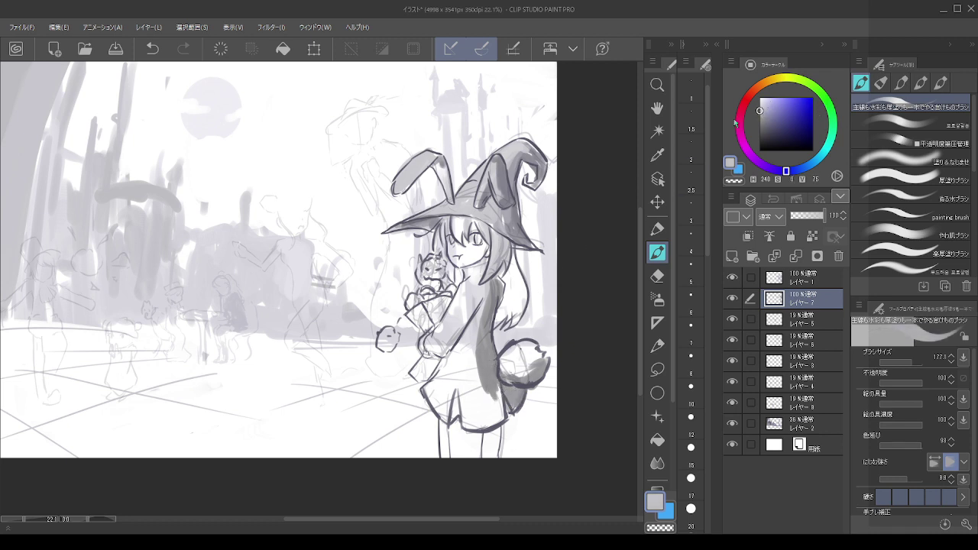
drag(493, 280, 492, 375)
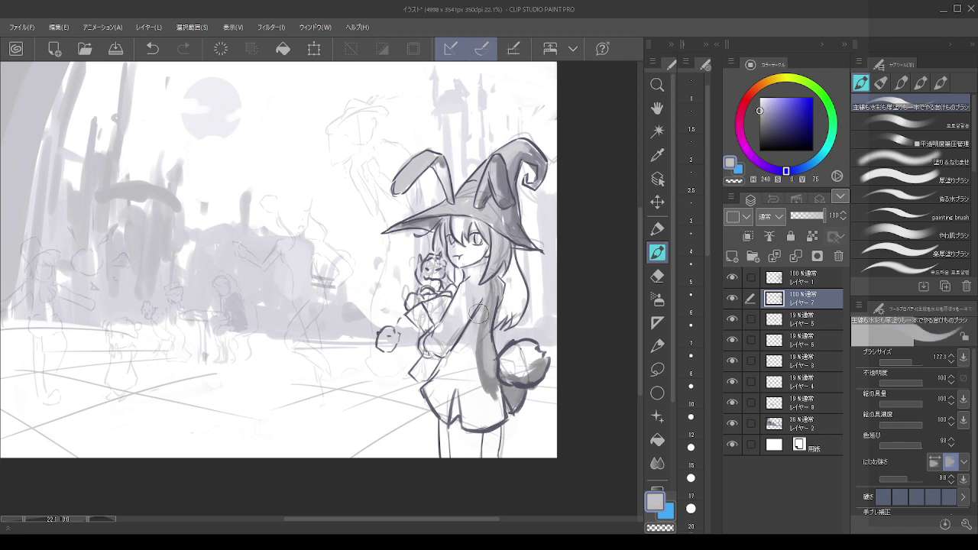
mouse_move(482, 314)
mouse_down()
mouse_move(491, 390)
mouse_move(490, 373)
mouse_up()
key(ctrl+z)
mouse_move(491, 299)
mouse_down()
mouse_move(490, 378)
mouse_move(476, 347)
mouse_move(495, 397)
mouse_move(509, 384)
mouse_move(520, 398)
mouse_move(511, 406)
mouse_move(497, 386)
mouse_move(496, 409)
mouse_move(482, 305)
mouse_move(472, 384)
mouse_move(474, 373)
mouse_move(492, 421)
mouse_move(484, 386)
mouse_move(471, 418)
mouse_move(464, 402)
mouse_move(451, 405)
mouse_move(452, 412)
mouse_move(457, 396)
mouse_move(474, 424)
mouse_up()
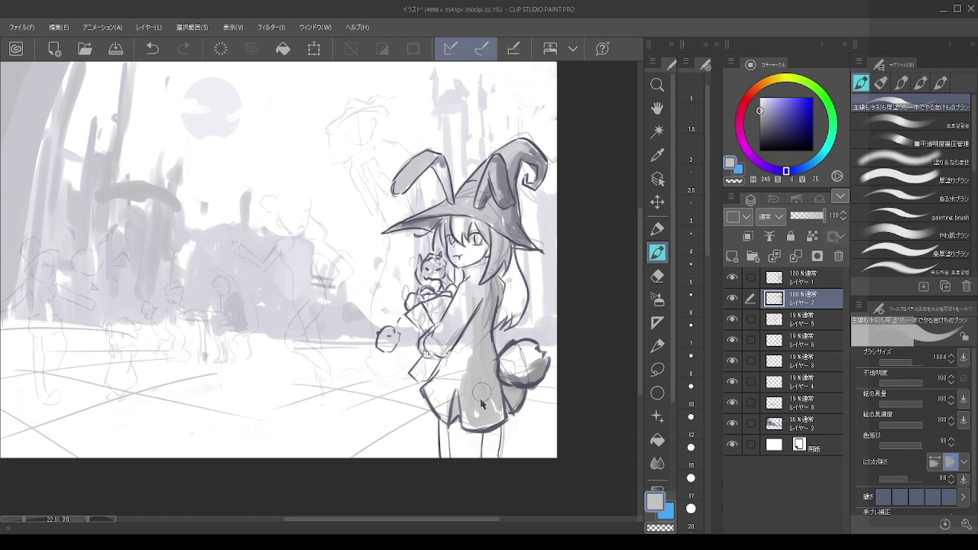
drag(468, 417, 477, 424)
mouse_move(470, 344)
mouse_down()
mouse_move(468, 331)
mouse_move(434, 397)
mouse_move(446, 367)
mouse_move(442, 411)
mouse_move(463, 353)
mouse_move(451, 377)
mouse_move(447, 356)
mouse_move(447, 376)
mouse_move(472, 353)
mouse_move(445, 377)
mouse_up()
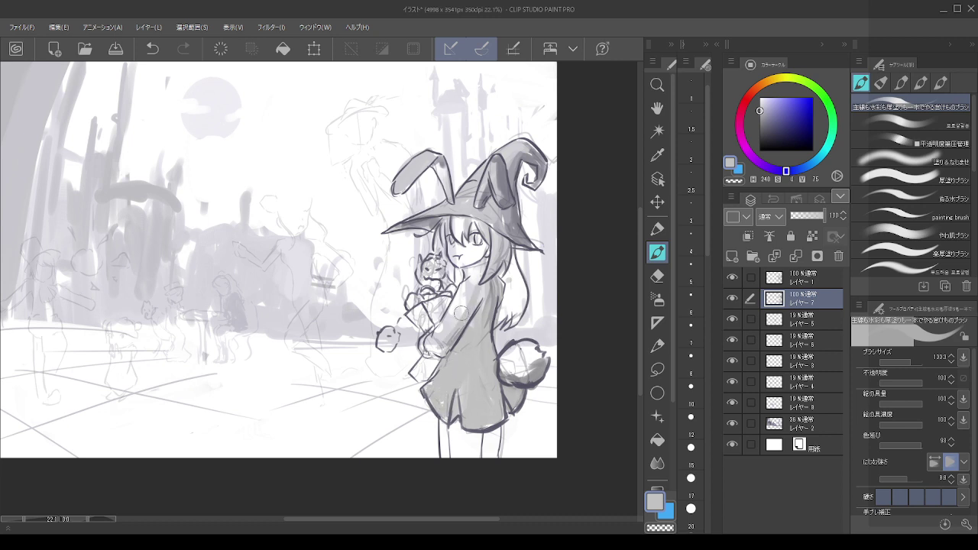
- Clean up the sleeve area with transparent colour and lighten the coat's front and lower hem with paler greys
key(c)
drag(469, 282, 454, 325)
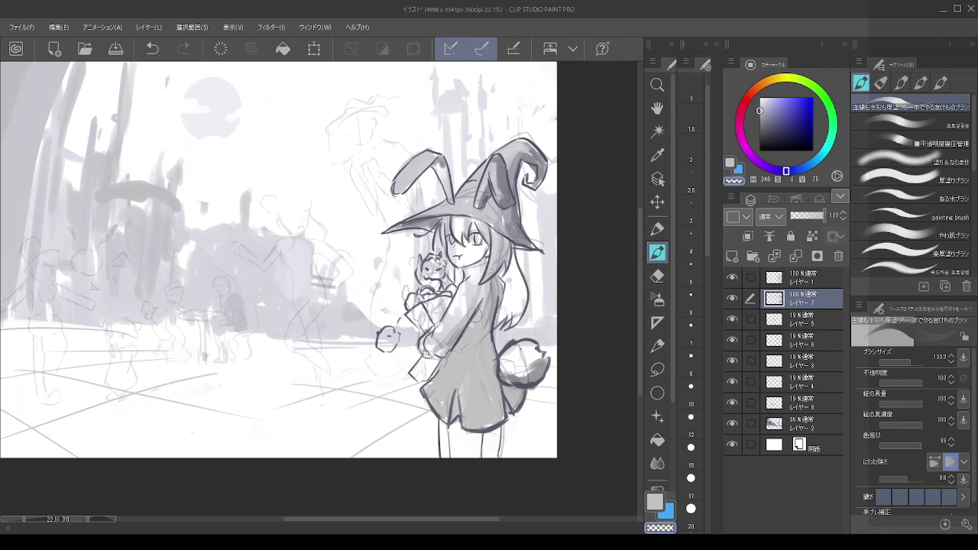
alt+click(451, 349)
alt+click(466, 305)
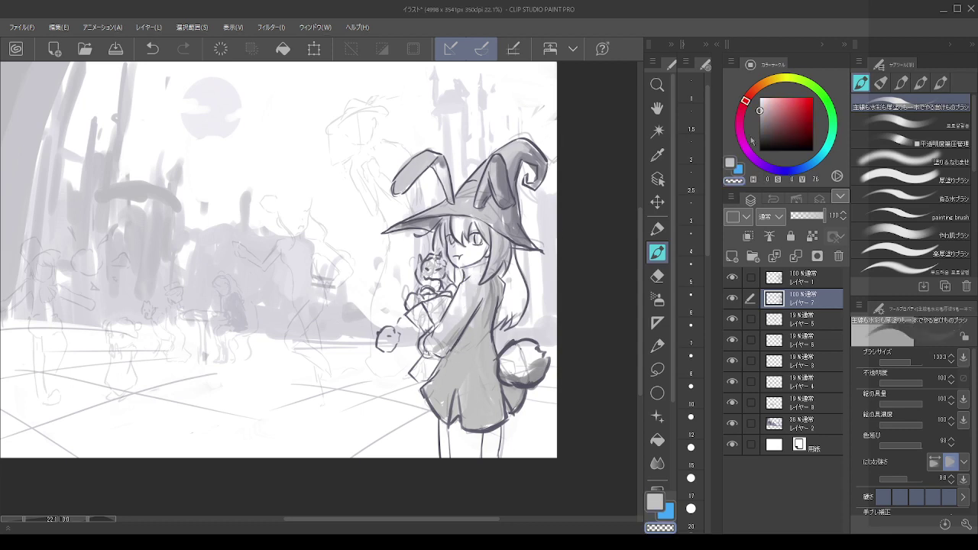
click(763, 107)
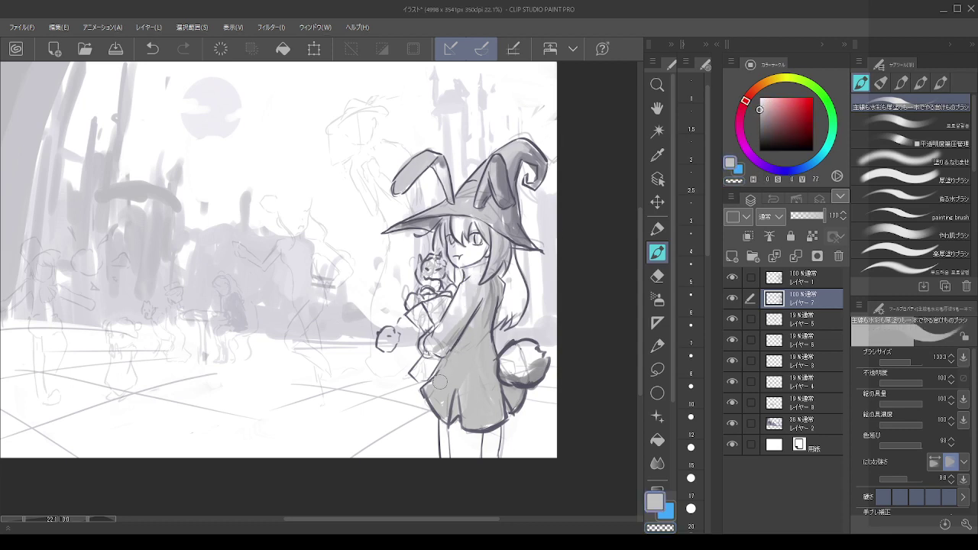
click(760, 104)
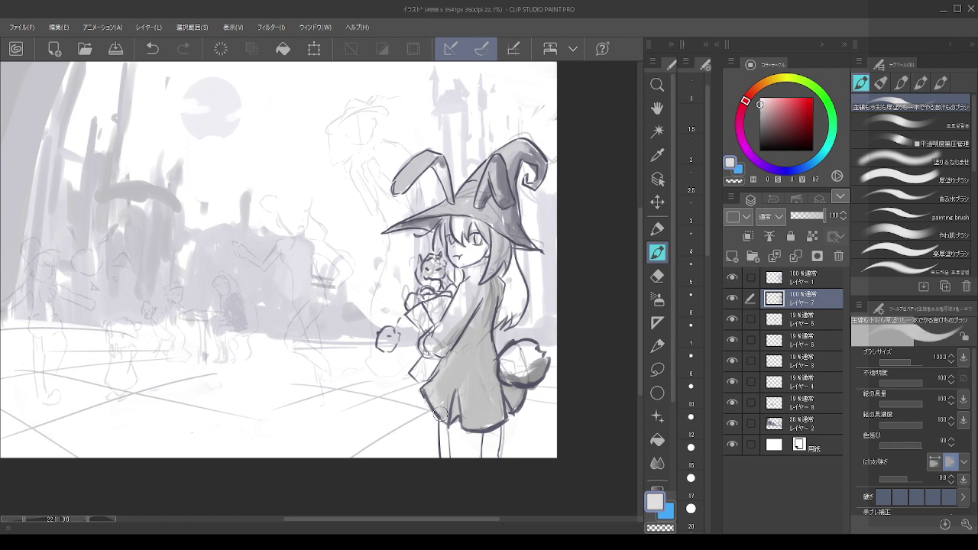
click(760, 101)
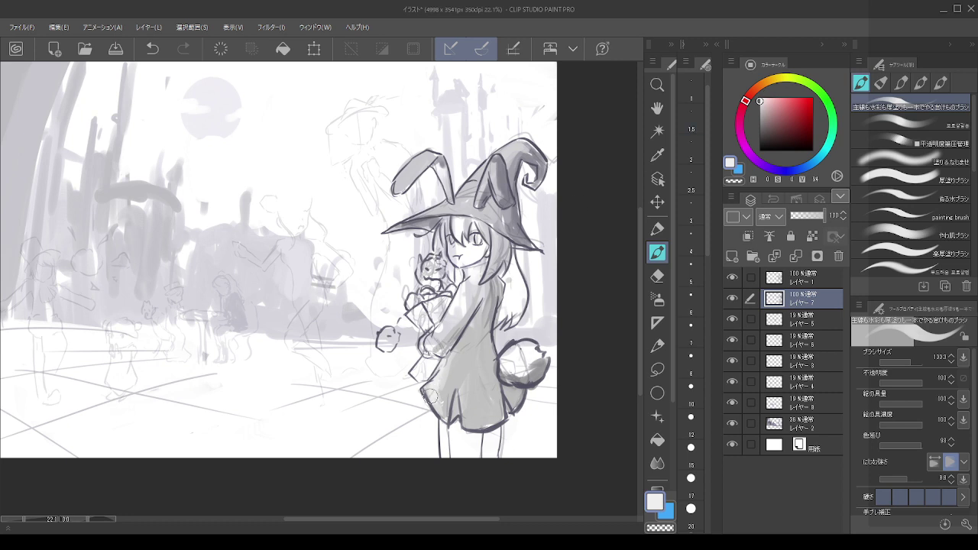
alt+click(445, 364)
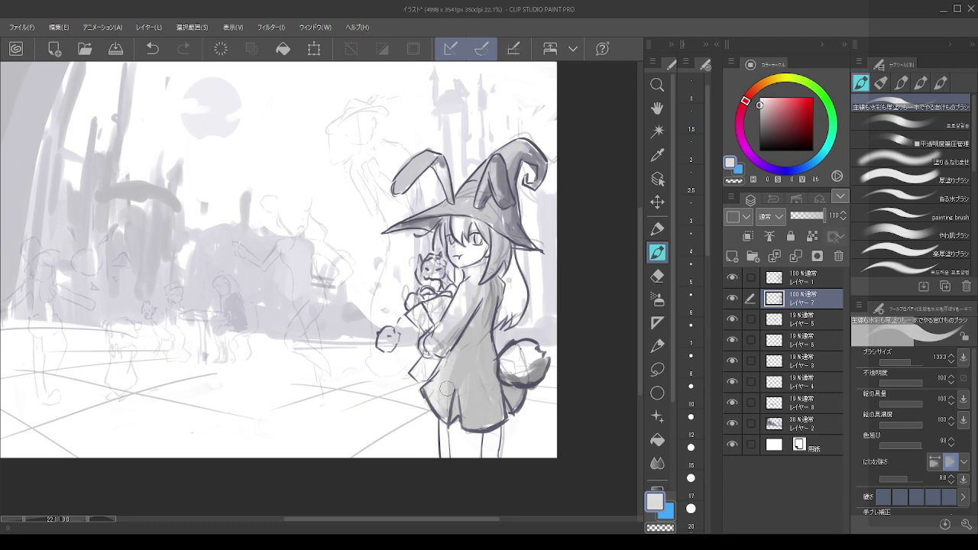
mouse_move(446, 388)
mouse_down()
mouse_move(482, 310)
mouse_move(446, 400)
mouse_up()
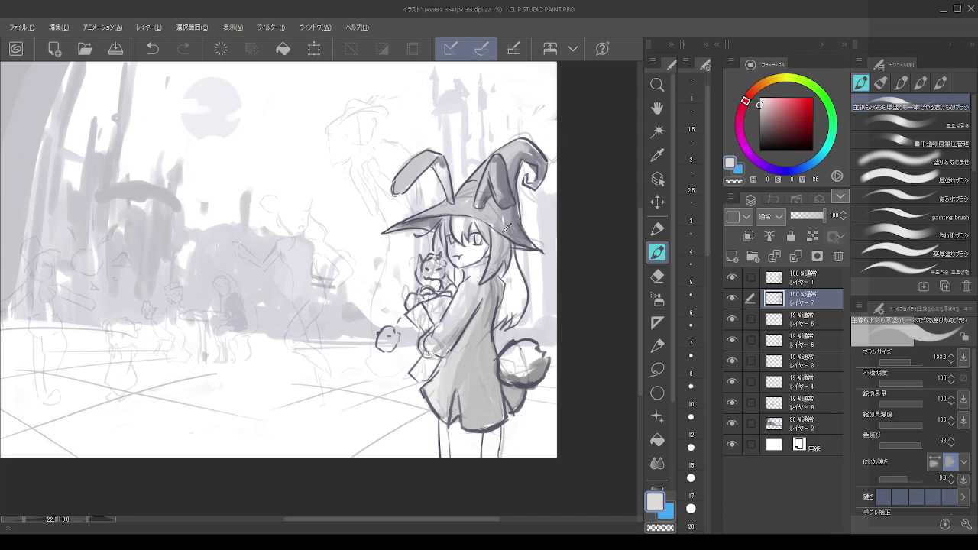
- Paint the raised sleeve with a very light grey, undoing the first stroke
click(764, 99)
drag(468, 287, 444, 321)
key(ctrl+z)
click(759, 104)
drag(460, 298, 449, 310)
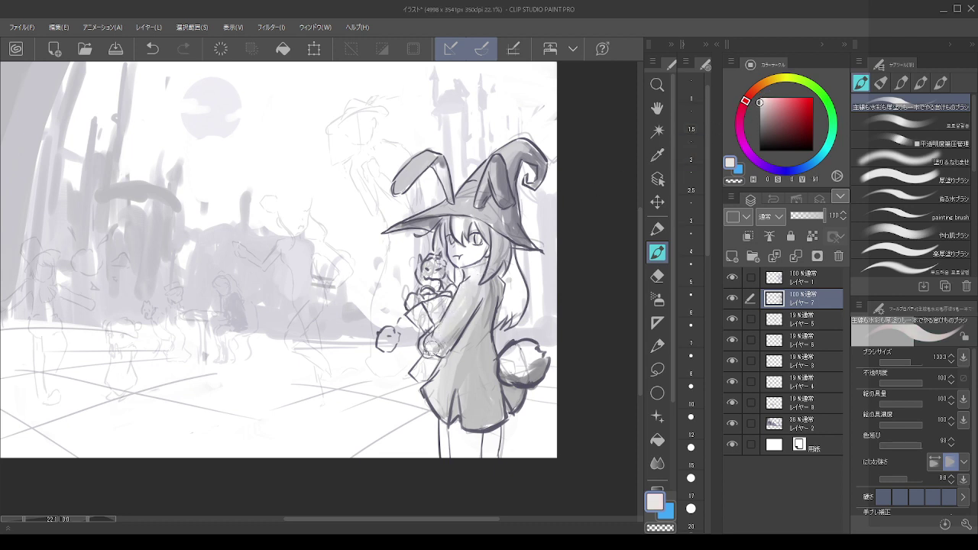
- Touch up the witch's shoulder and cheek, and fill her legs below the coat with grey
alt+click(485, 268)
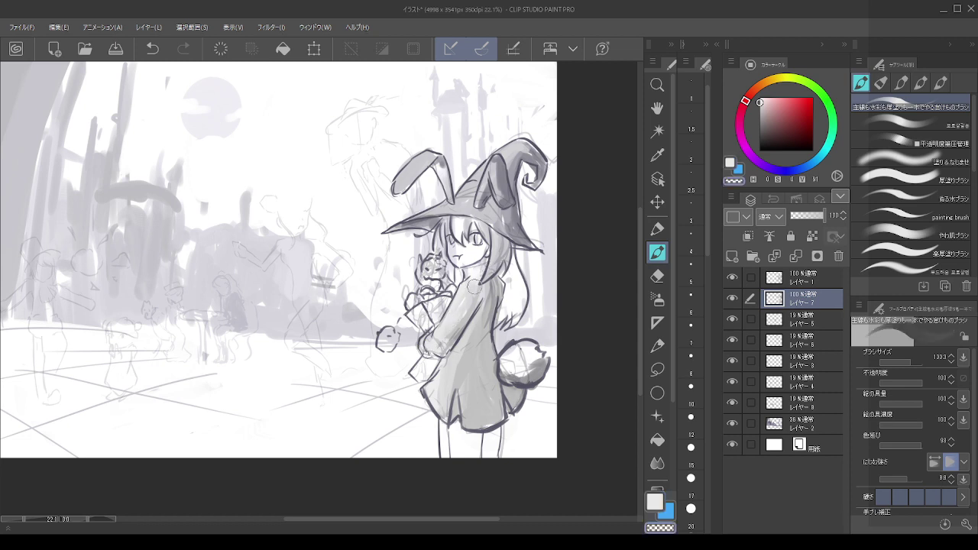
alt+click(473, 285)
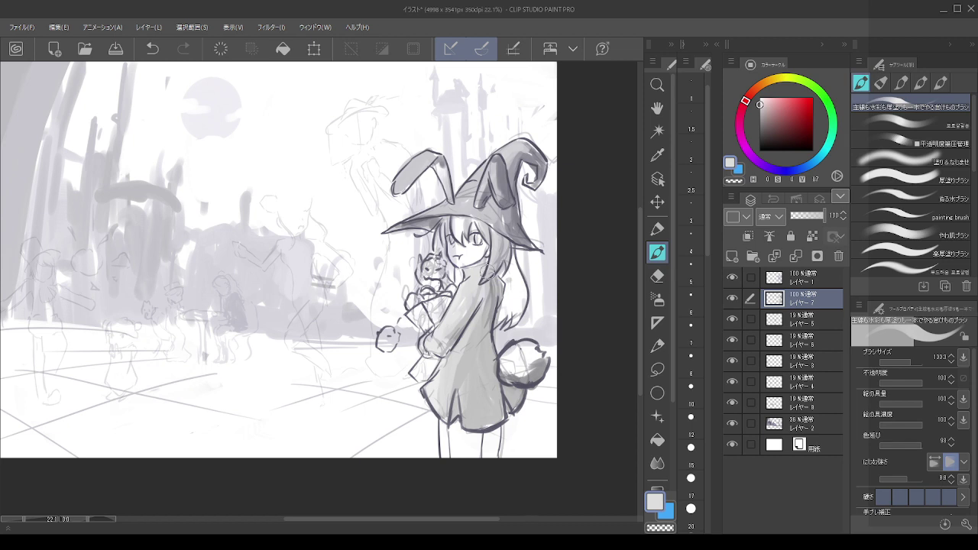
key(ctrl+z)
drag(471, 265, 464, 269)
mouse_move(441, 437)
mouse_down()
mouse_move(442, 454)
mouse_move(450, 417)
mouse_move(469, 459)
mouse_move(478, 430)
mouse_move(461, 408)
mouse_move(475, 465)
mouse_move(497, 428)
mouse_move(480, 455)
mouse_move(489, 430)
mouse_move(471, 424)
mouse_move(466, 449)
mouse_move(458, 420)
mouse_move(460, 443)
mouse_up()
alt+click(490, 435)
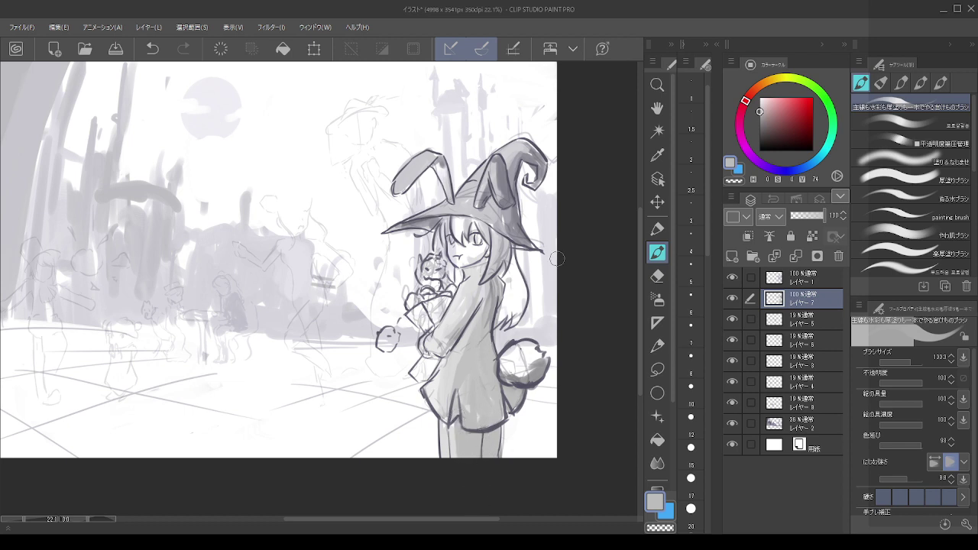
- Choose a light grey and fill the witch's face and the long hair falling behind her back
scroll(480, 218, down, 5)
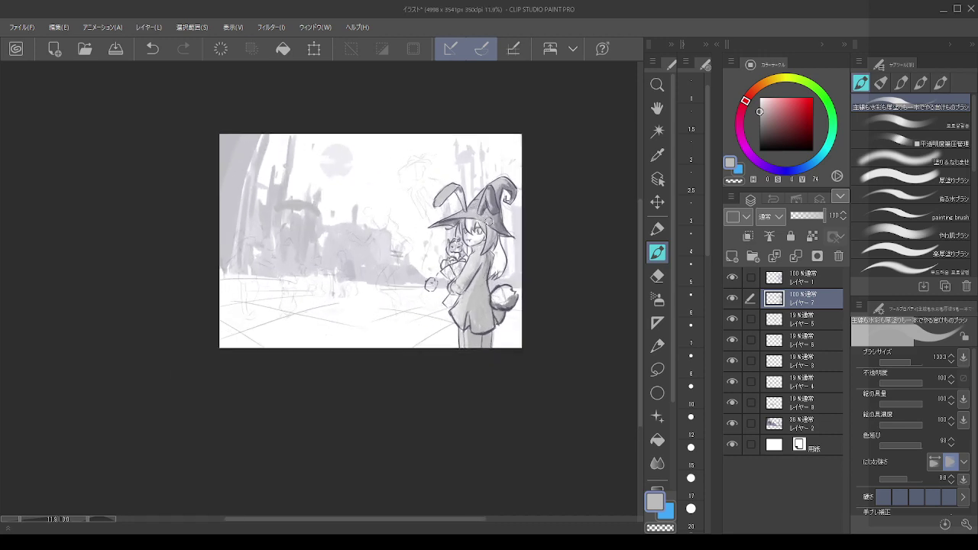
scroll(476, 219, up, 5)
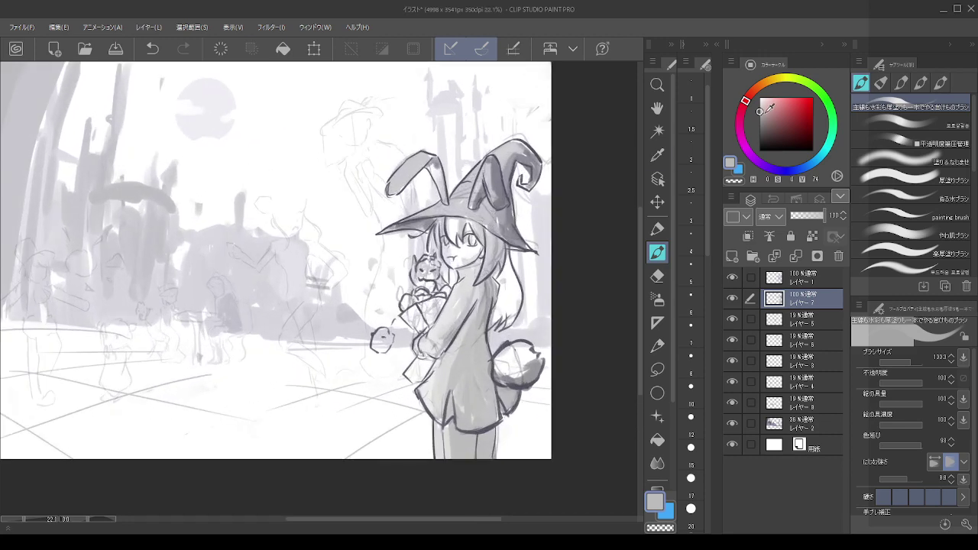
click(759, 104)
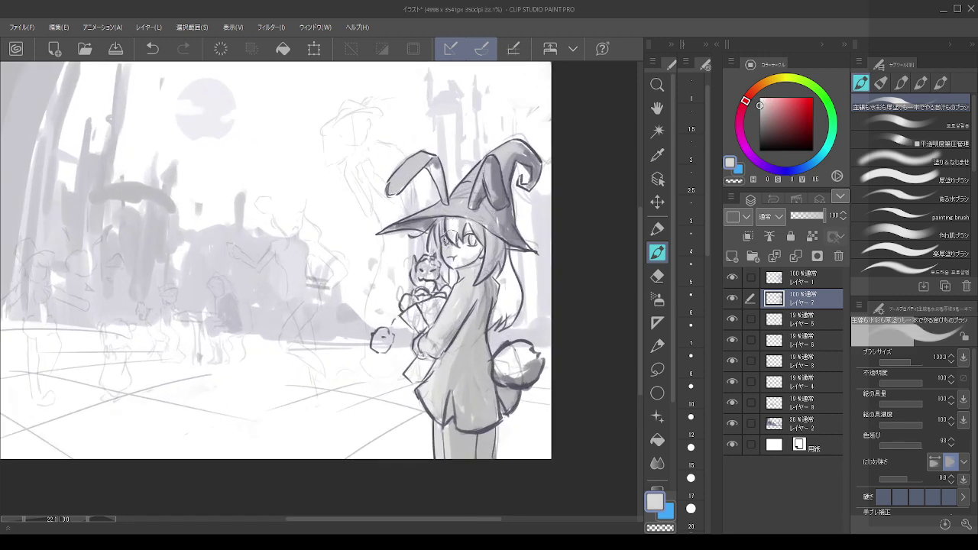
mouse_move(451, 237)
mouse_down()
mouse_move(455, 229)
mouse_move(462, 246)
mouse_move(470, 242)
mouse_move(463, 263)
mouse_up()
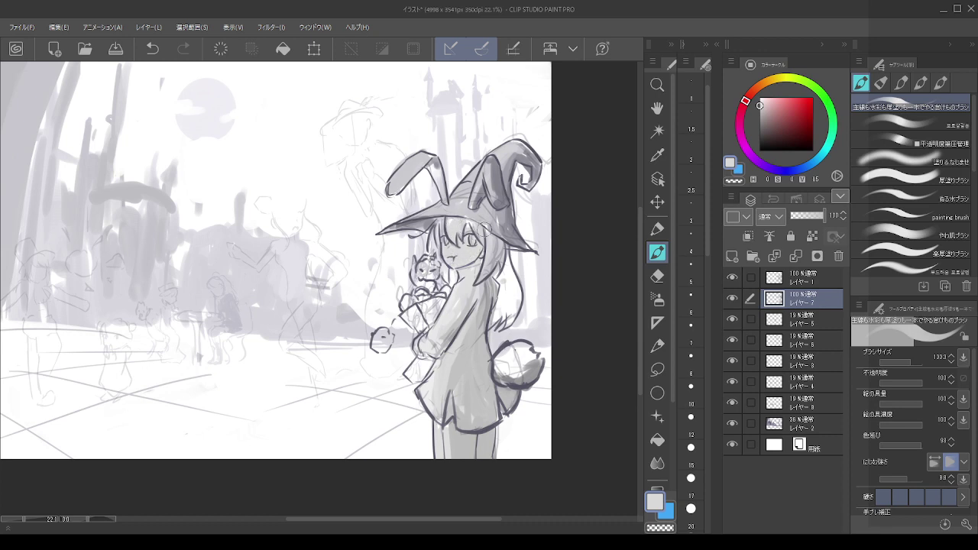
mouse_move(484, 229)
mouse_down()
mouse_move(513, 292)
mouse_move(512, 321)
mouse_move(496, 283)
mouse_move(462, 290)
mouse_move(459, 275)
mouse_move(474, 324)
mouse_up()
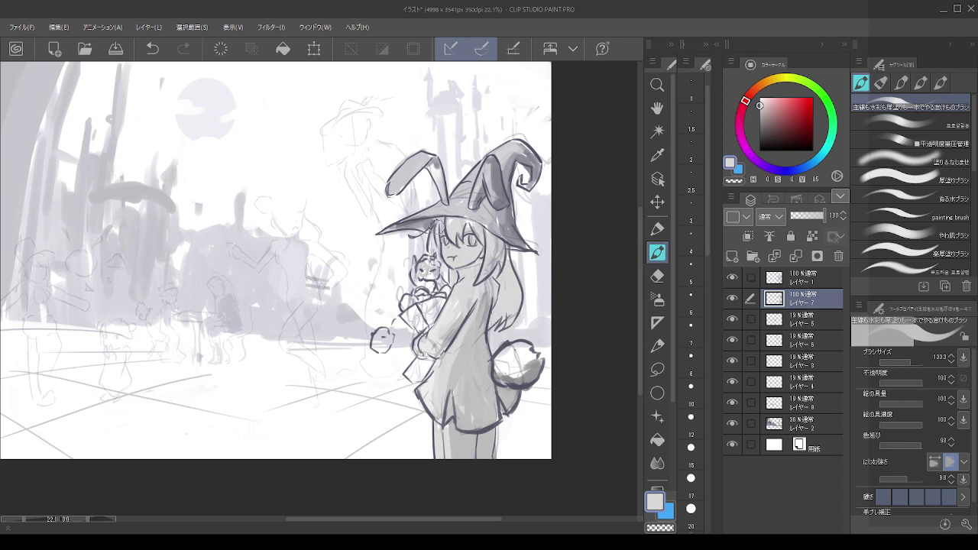
- Fill the held plush and basket with light grey, and tone the flap below and the small round charm with sampled grey
mouse_move(421, 275)
mouse_down()
mouse_move(440, 315)
mouse_move(431, 302)
mouse_move(410, 314)
mouse_move(419, 331)
mouse_move(409, 302)
mouse_up()
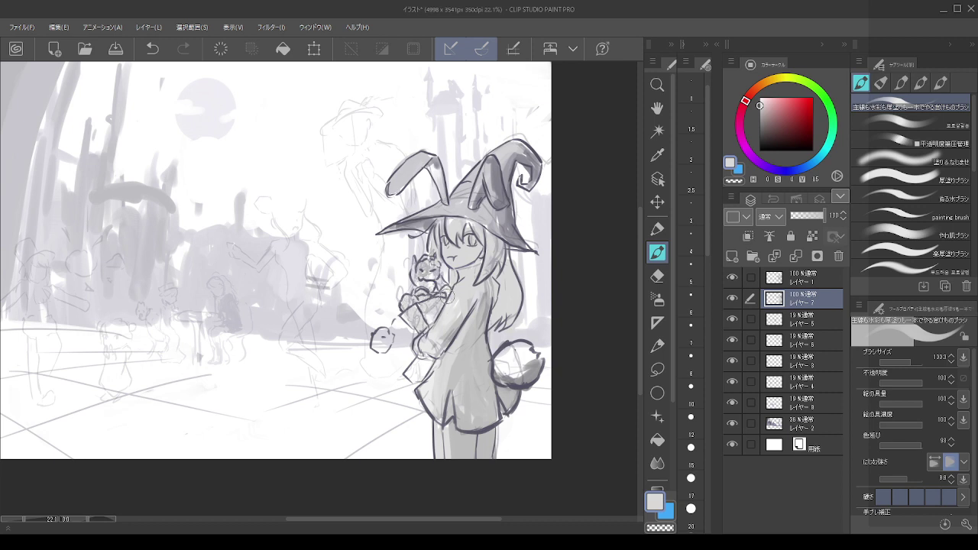
alt+click(474, 207)
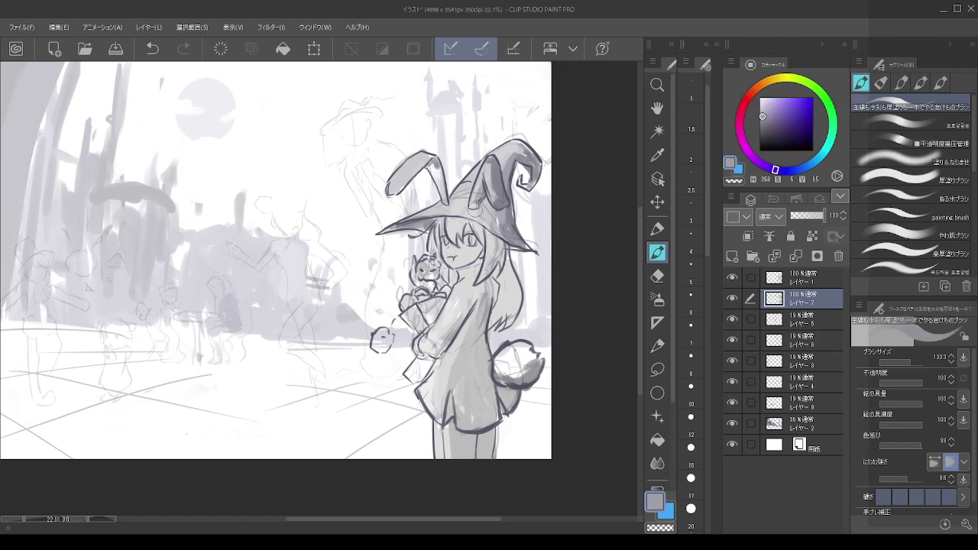
alt+click(438, 173)
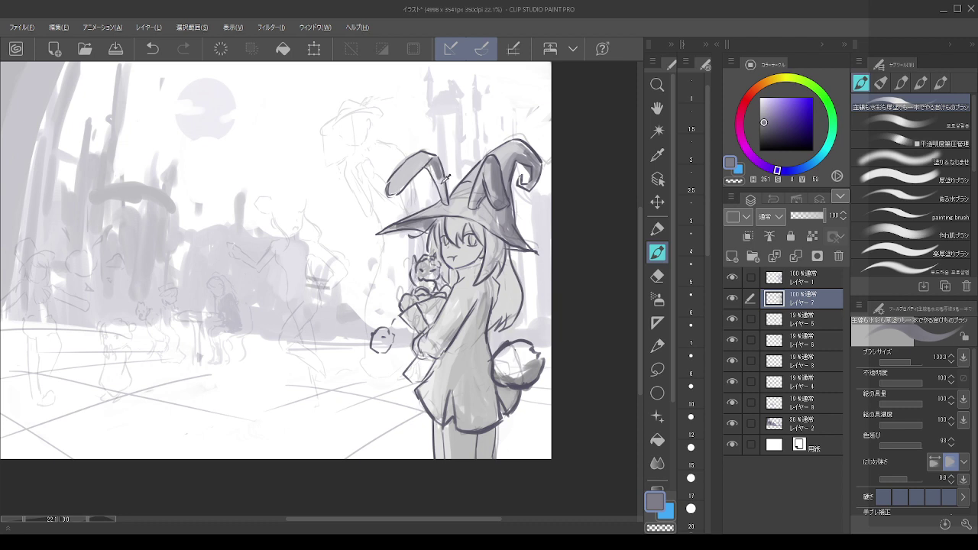
alt+click(447, 177)
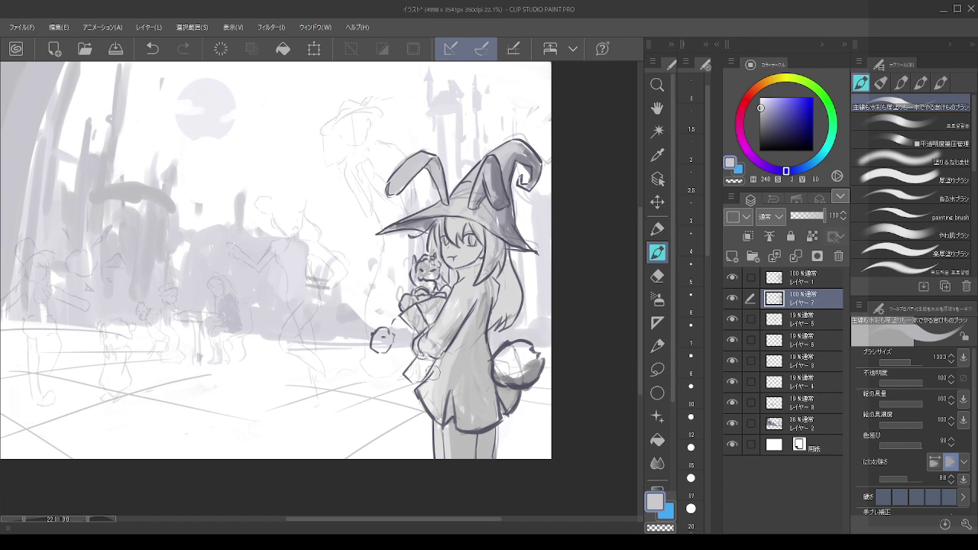
mouse_move(431, 369)
mouse_down()
mouse_move(419, 357)
mouse_move(408, 370)
mouse_move(413, 382)
mouse_move(427, 359)
mouse_move(427, 370)
mouse_up()
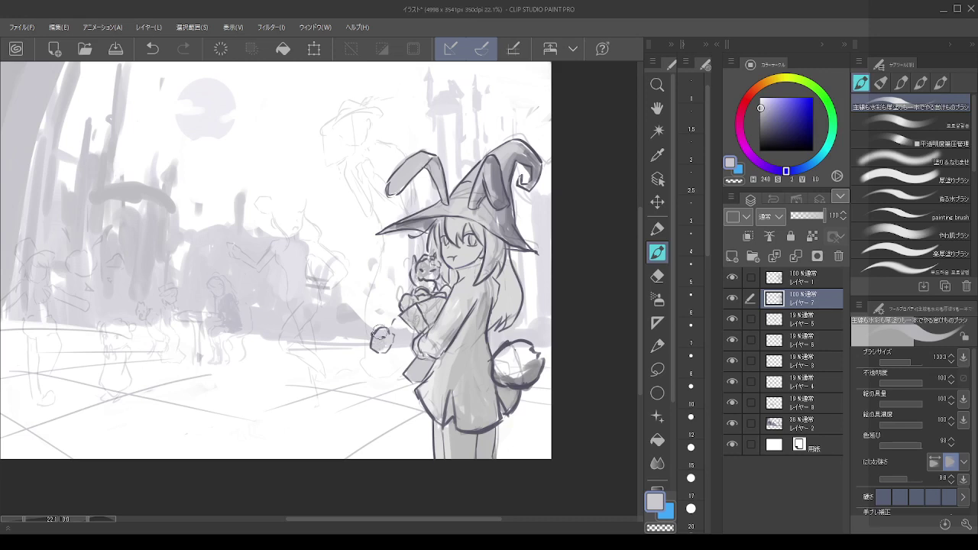
drag(380, 336, 382, 338)
- Undo the trial stroke on the fluffy tail and fill its upper part with a lighter grey
mouse_move(508, 367)
mouse_down()
mouse_move(503, 360)
mouse_move(512, 369)
mouse_up()
key(ctrl+z)
drag(758, 110, 761, 101)
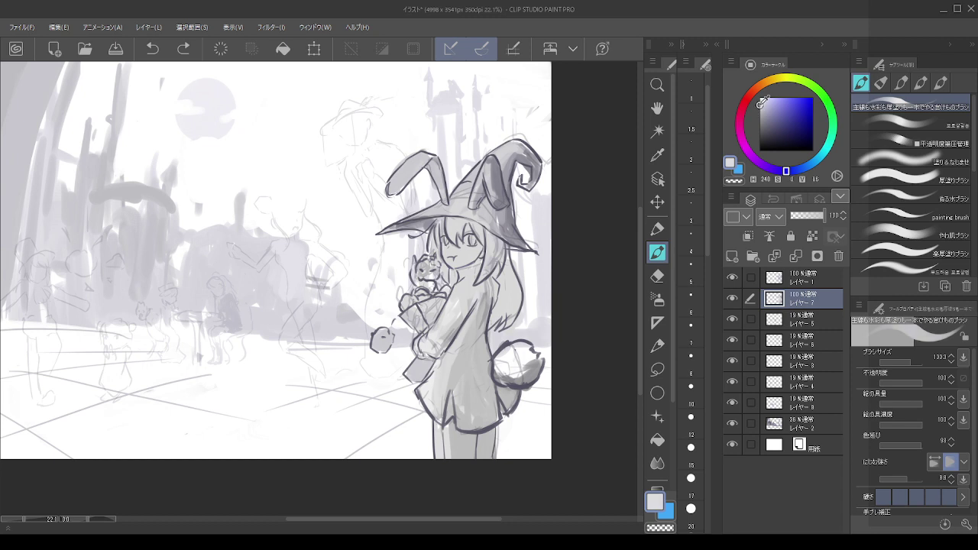
mouse_move(498, 357)
mouse_down()
mouse_move(515, 362)
mouse_move(503, 359)
mouse_move(527, 346)
mouse_move(534, 356)
mouse_move(522, 357)
mouse_up()
scroll(484, 315, down, 4)
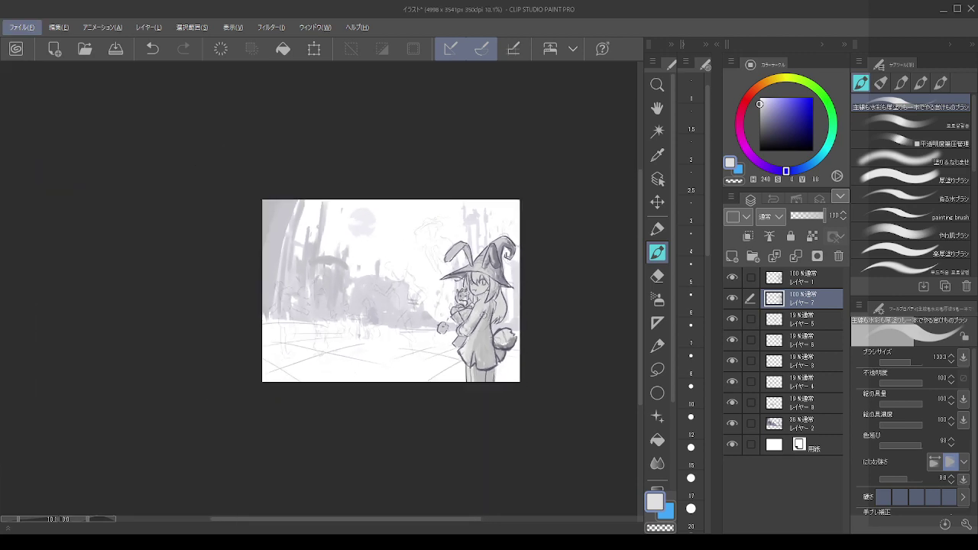
scroll(442, 328, up, 2)
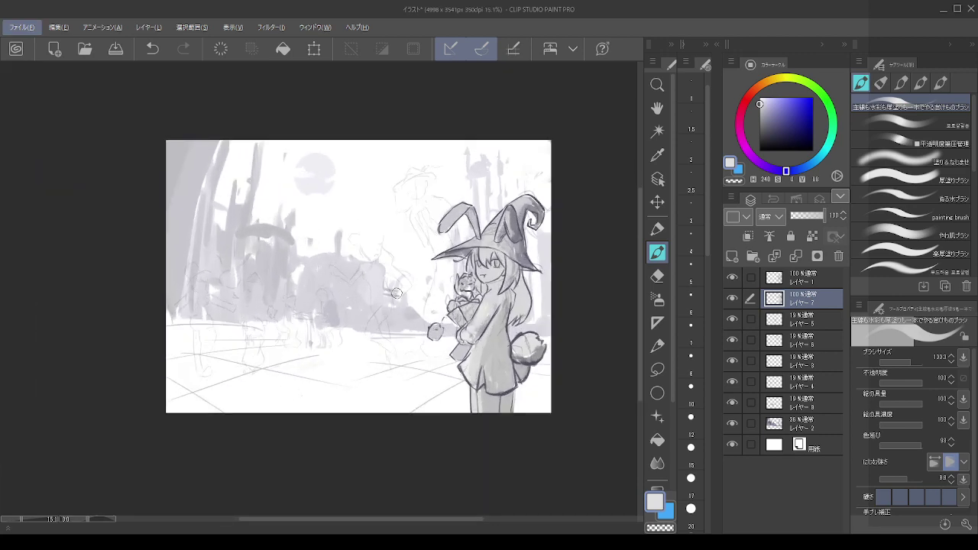
scroll(396, 293, down, 1)
scroll(331, 293, up, 3)
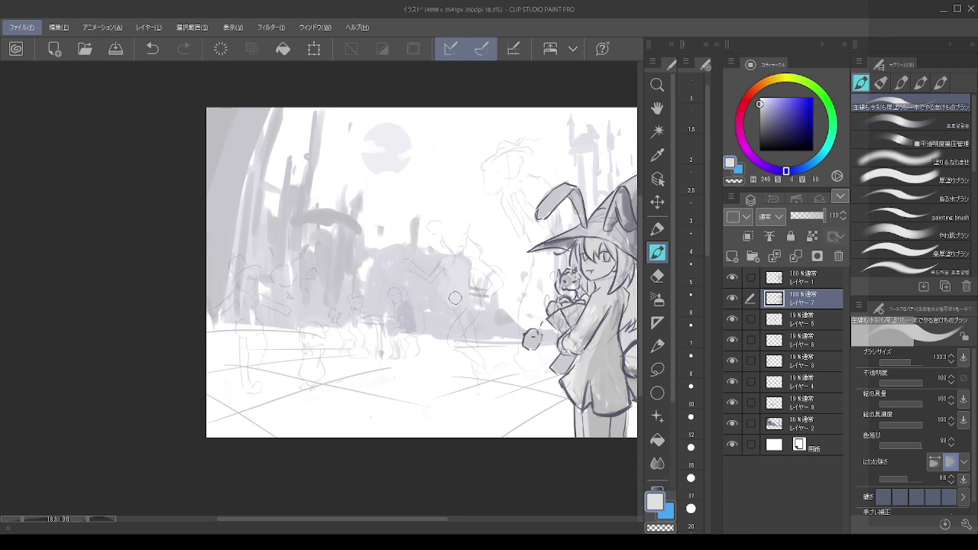
- Merge layers 1 and 7, which hold the foreground witch, into a single layer
scroll(449, 300, down, 4)
scroll(546, 310, up, 3)
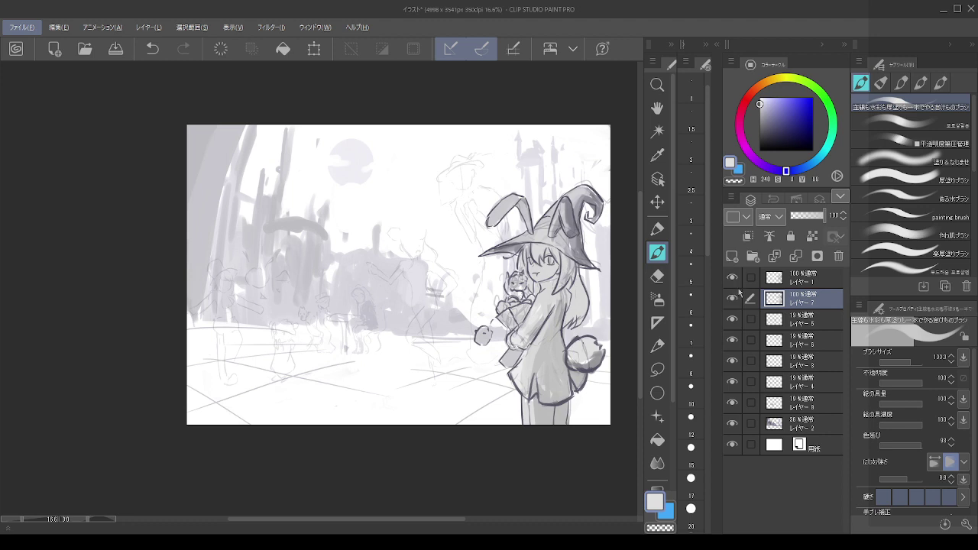
ctrl+click(808, 283)
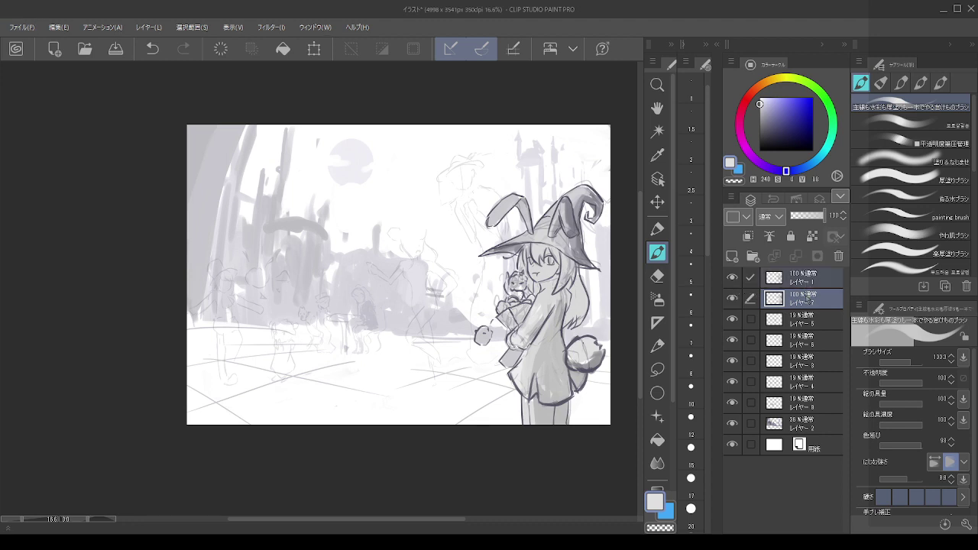
click(735, 299)
click(735, 299)
key(alt+shift+e)
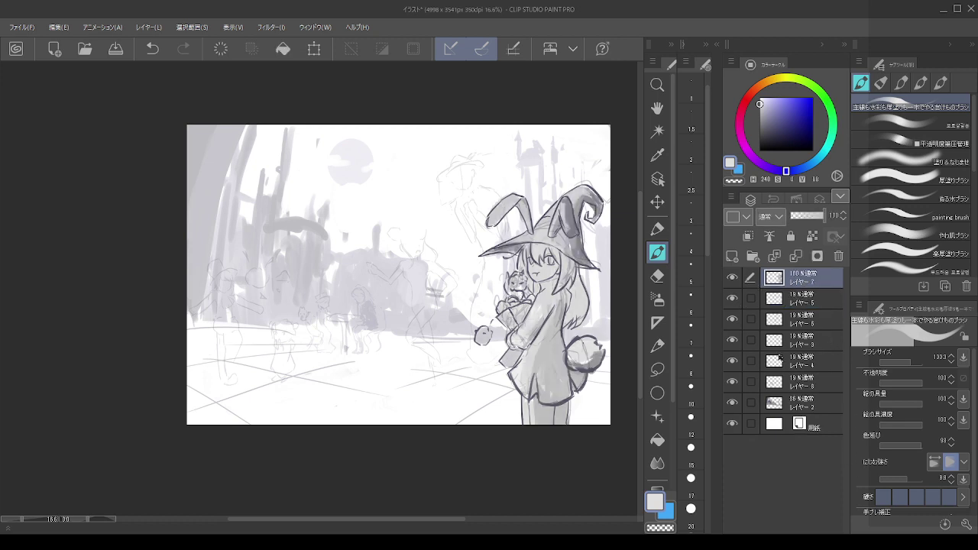
- Sample greys from the witch's pointed hat, settling on a dark grey as the drawing colour
scroll(550, 264, down, 4)
scroll(476, 264, up, 6)
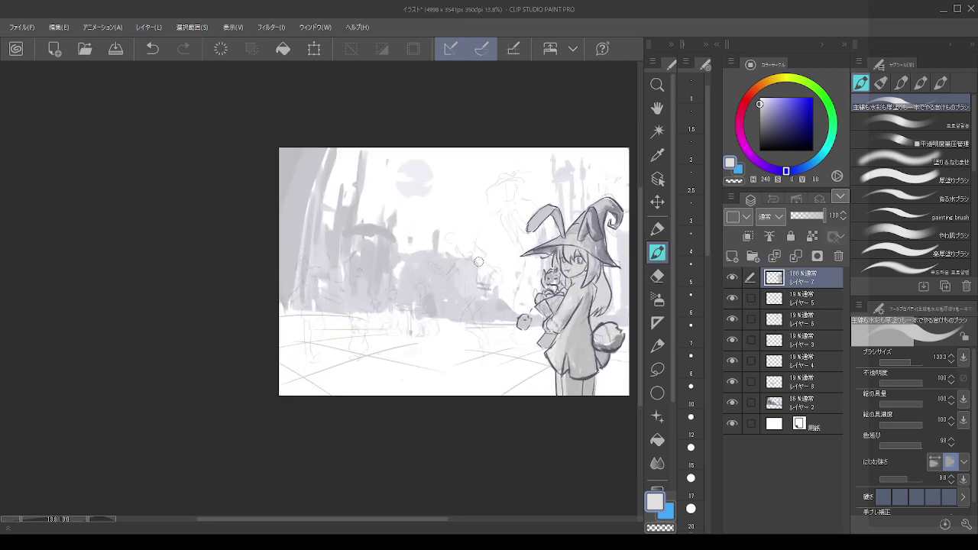
scroll(497, 258, down, 5)
scroll(602, 246, up, 2)
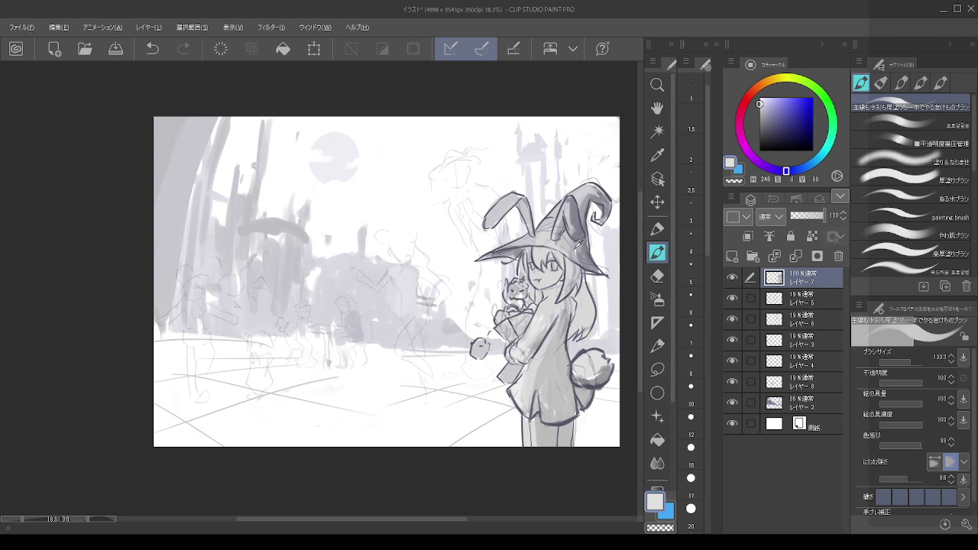
alt+click(579, 244)
alt+click(572, 241)
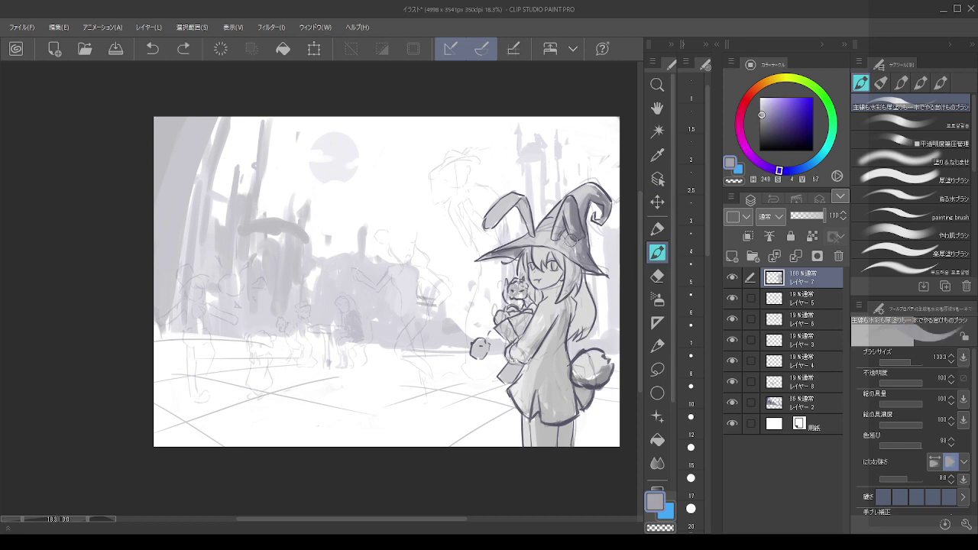
alt+click(585, 199)
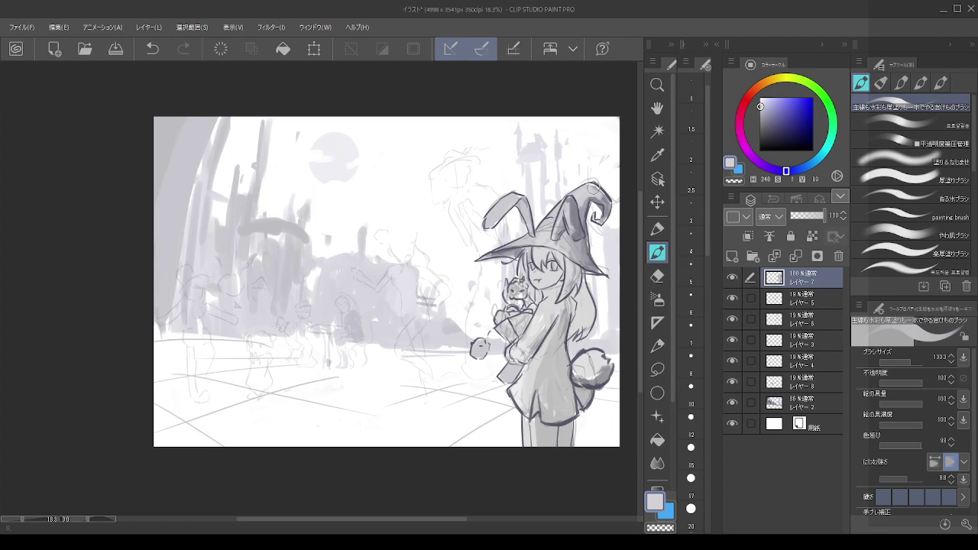
alt+click(604, 195)
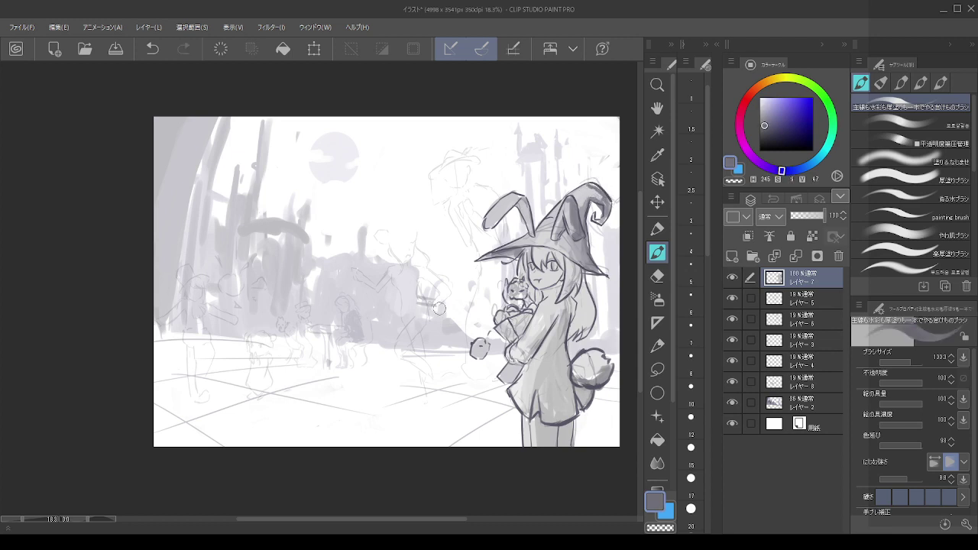
drag(395, 212, 458, 217)
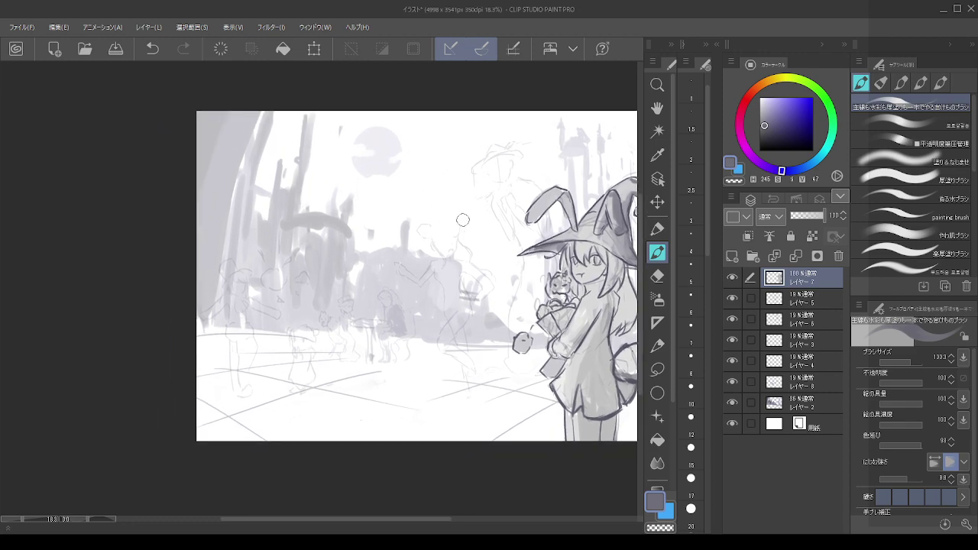
- Activate the central standing figure's sketch layer at 100% opacity, and set a darker bluish grey and a thin brush
click(806, 301)
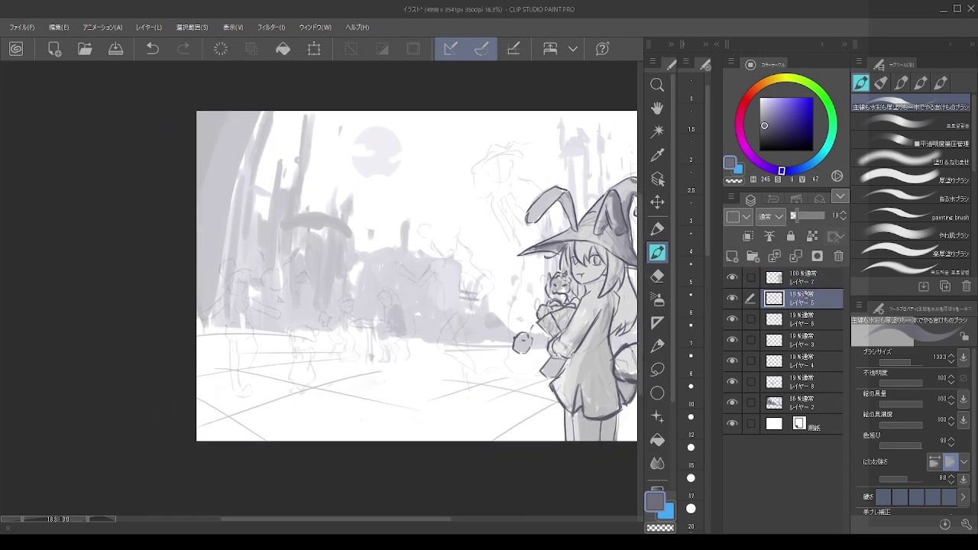
scroll(423, 239, up, 5)
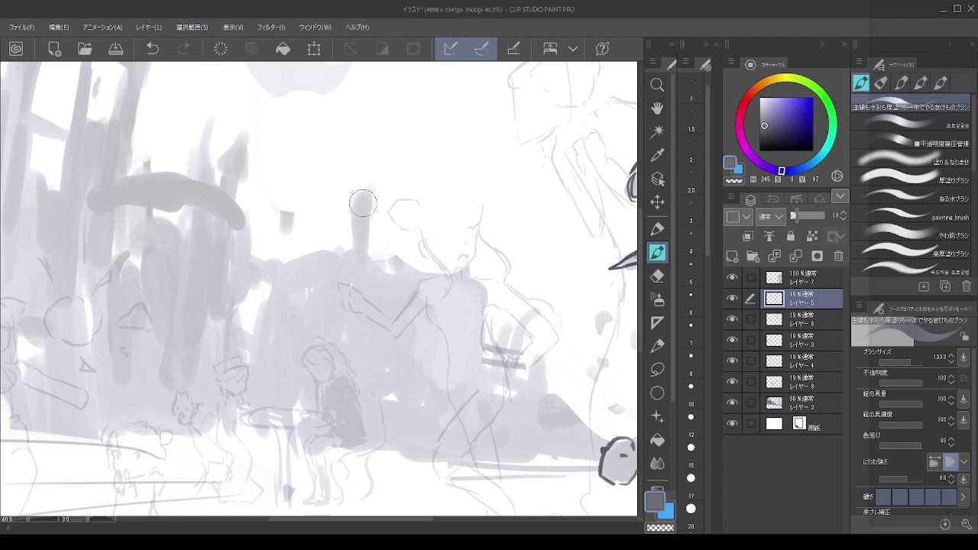
click(761, 138)
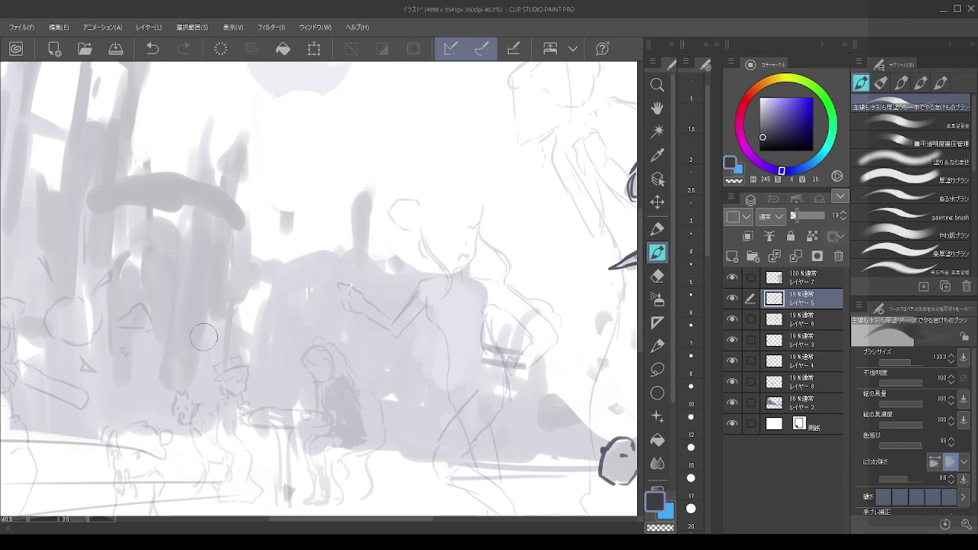
scroll(204, 336, down, 5)
scroll(321, 229, up, 3)
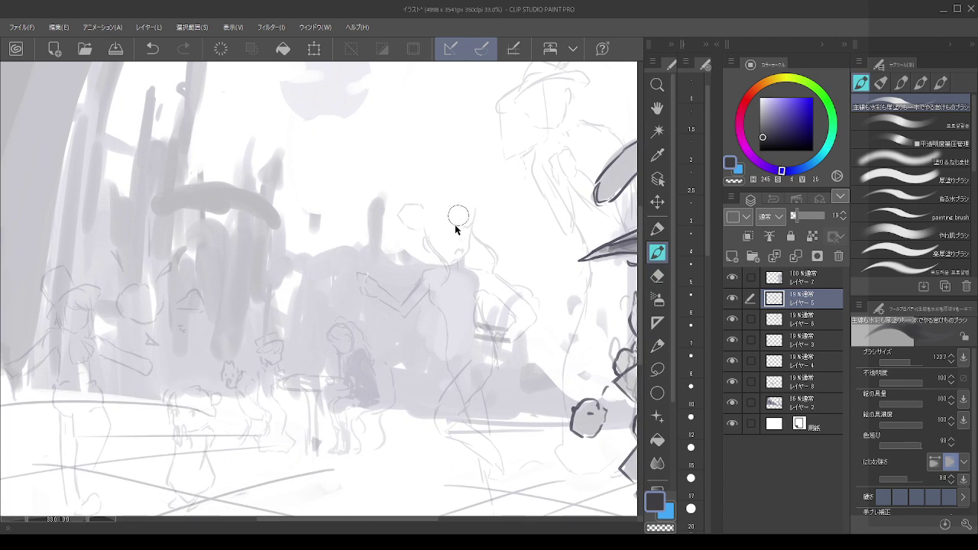
key([)
key([)
key([)
- Undo the trial stroke beside the standing figure's face, sample her dark line colour, and draw the side line of her head
mouse_move(463, 233)
mouse_down()
mouse_move(461, 241)
mouse_move(471, 227)
mouse_move(473, 243)
mouse_up()
key(ctrl+z)
key(ctrl+z)
key(ctrl+y)
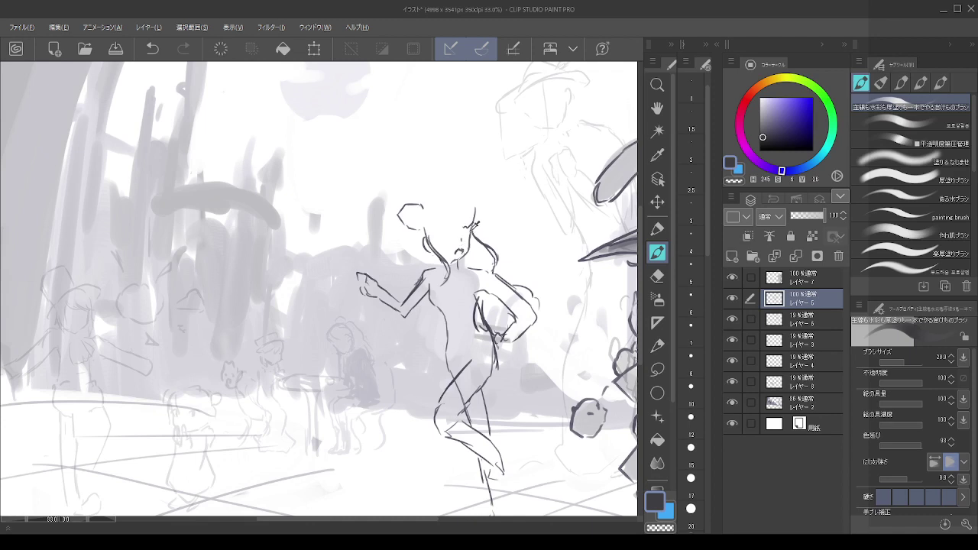
key(ctrl+z)
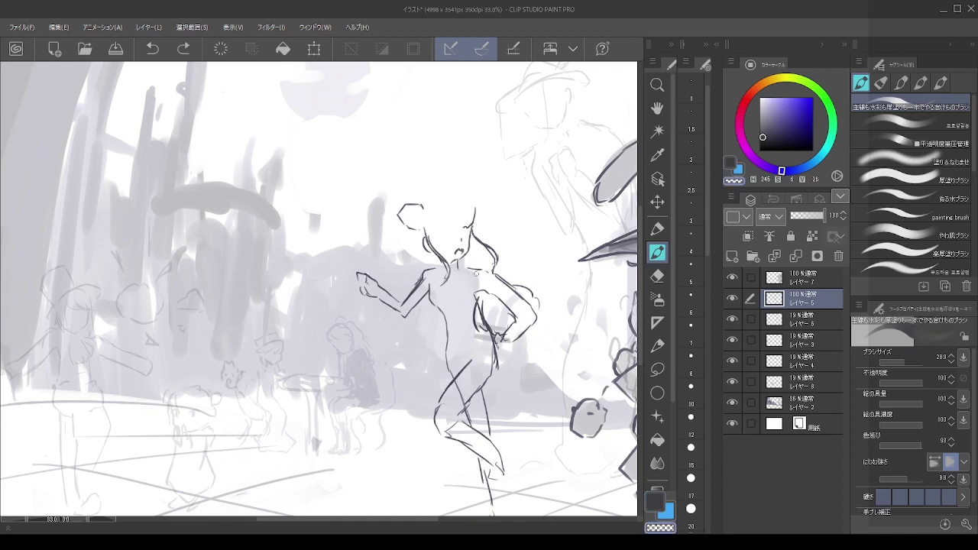
alt+click(425, 283)
drag(471, 201, 471, 227)
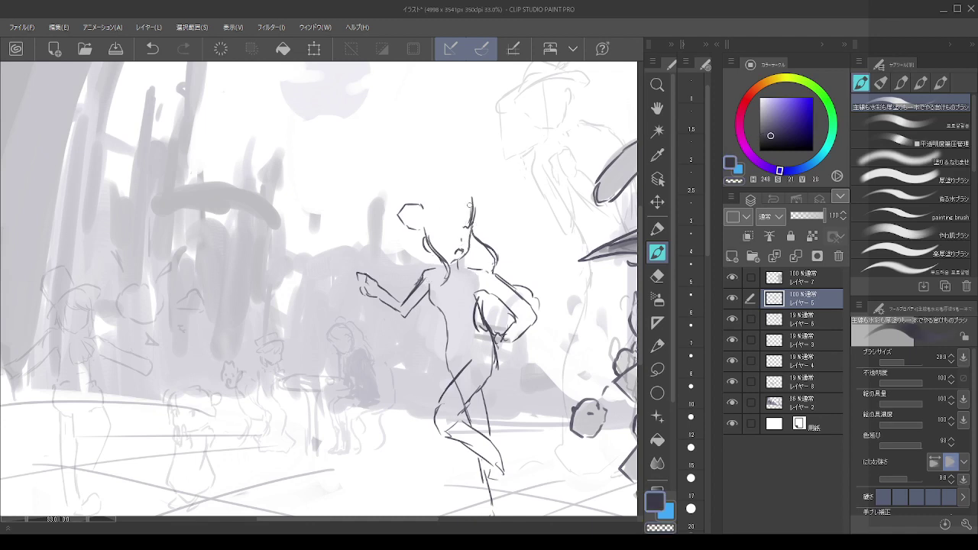
- Rework the lines of the standing figure's hair loop and the side of her head, undoing the unwanted trial strokes
drag(426, 197, 417, 238)
key(ctrl+z)
key(ctrl+z)
key(ctrl+z)
drag(411, 204, 429, 257)
mouse_move(417, 204)
mouse_down()
mouse_move(439, 188)
mouse_move(459, 197)
mouse_move(423, 193)
mouse_move(458, 186)
mouse_move(472, 204)
mouse_move(447, 185)
mouse_move(412, 199)
mouse_up()
key(ctrl+z)
key(ctrl+z)
key(ctrl+z)
key(ctrl+z)
key(ctrl+z)
key(ctrl+z)
key(ctrl+z)
- Lasso the standing figure's head, scale it down slightly, adjust its position above the neck, and deselect
click(659, 370)
mouse_move(505, 235)
mouse_down()
mouse_move(502, 270)
mouse_move(459, 257)
mouse_move(442, 285)
mouse_move(434, 250)
mouse_move(387, 243)
mouse_move(414, 140)
mouse_move(507, 225)
mouse_up()
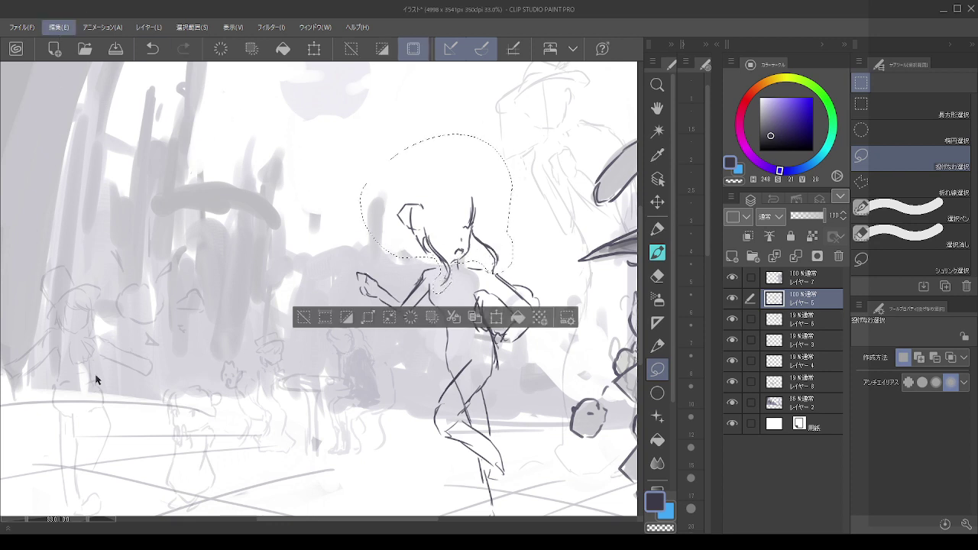
key(ctrl+t)
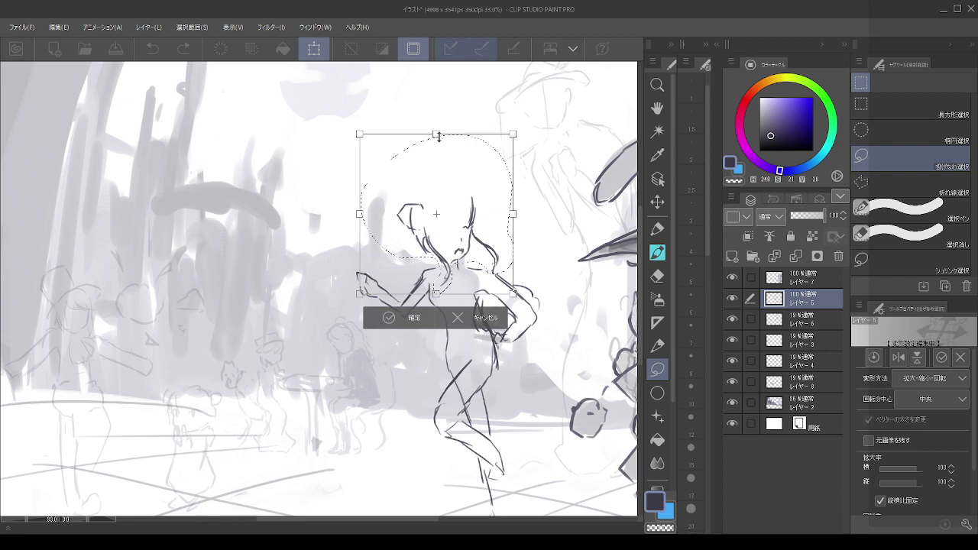
drag(439, 136, 436, 156)
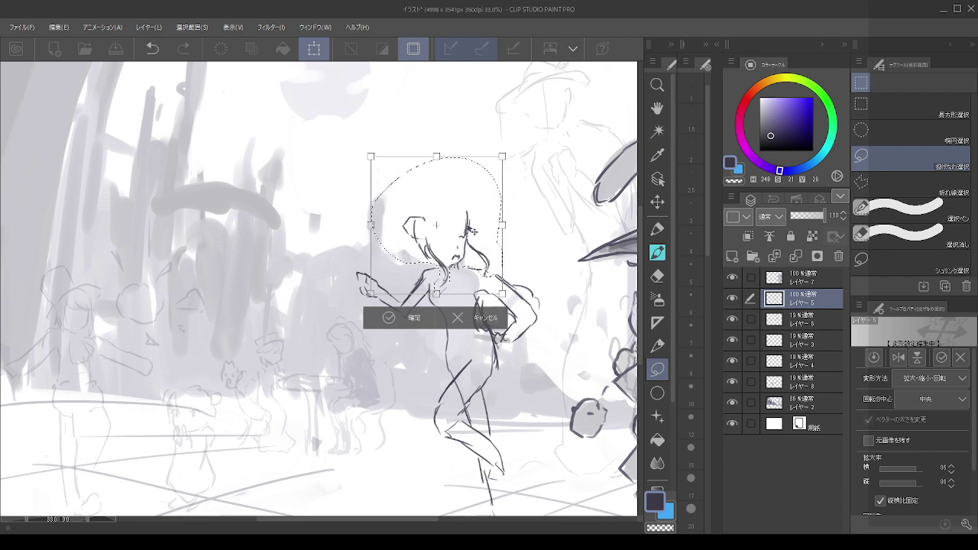
drag(474, 231, 473, 229)
drag(435, 155, 436, 151)
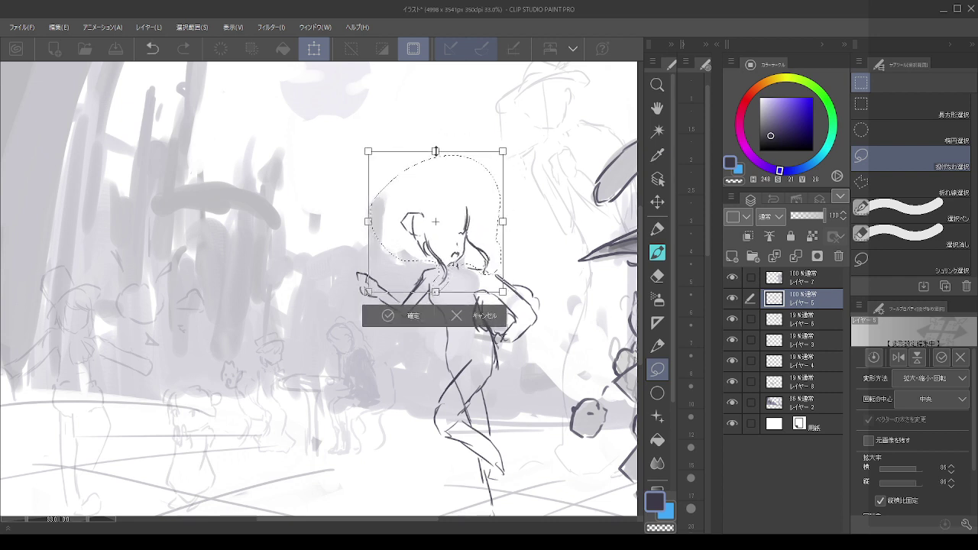
click(388, 315)
key(ctrl+d)
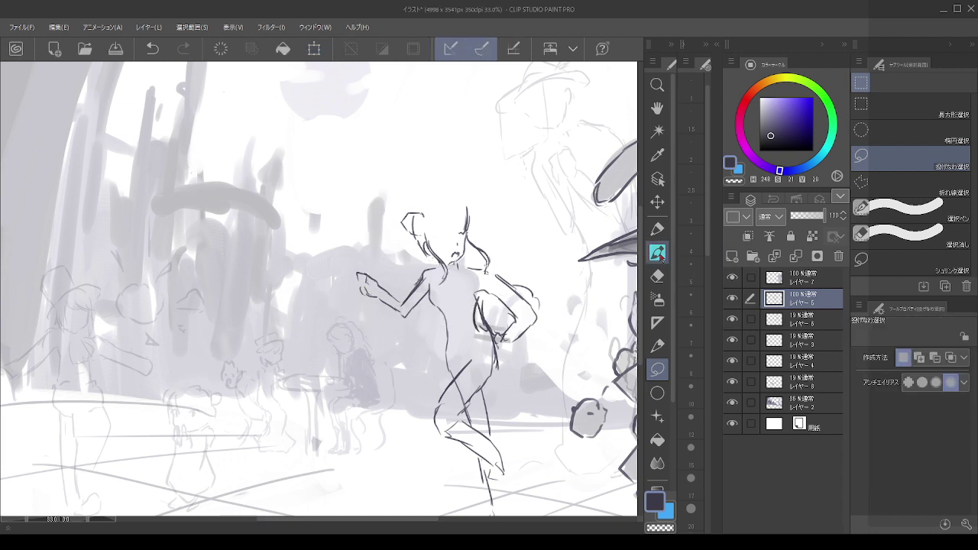
- Redraw the lines on both sides of the standing figure's head and add a line across her forehead
click(658, 255)
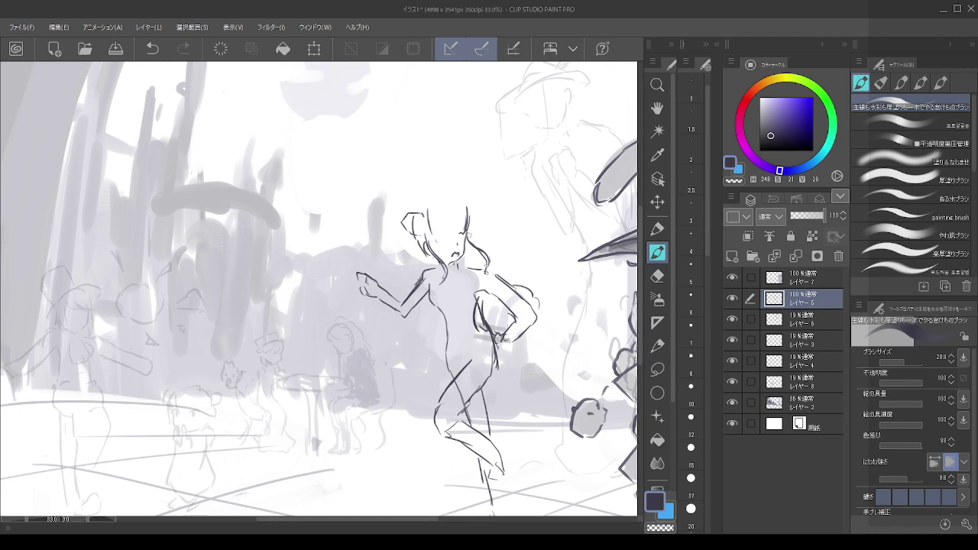
key(ctrl+z)
drag(469, 209, 473, 243)
drag(426, 209, 433, 233)
key(ctrl+z)
drag(463, 231, 440, 229)
key(ctrl+z)
key(ctrl+z)
drag(441, 229, 463, 229)
key(c)
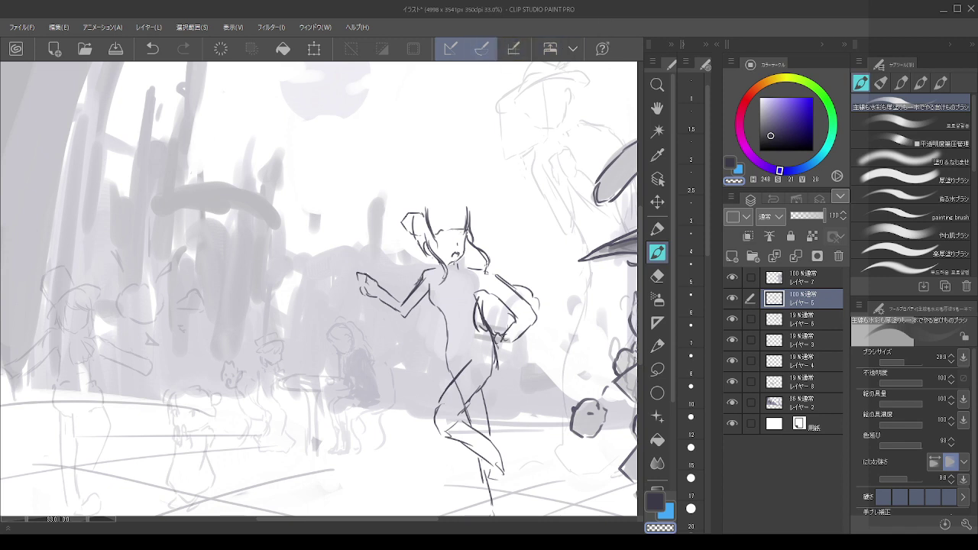
click(655, 504)
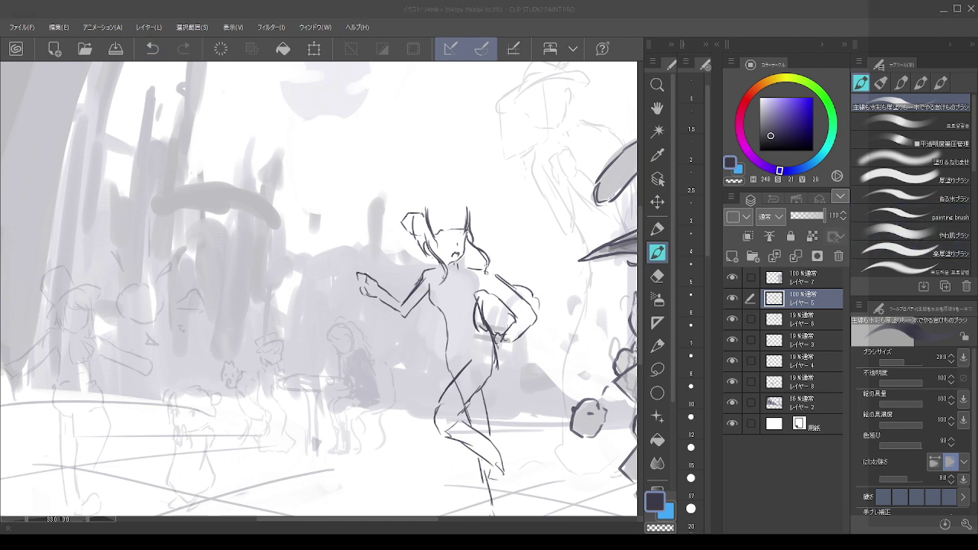
drag(396, 179, 409, 194)
key(ctrl+z)
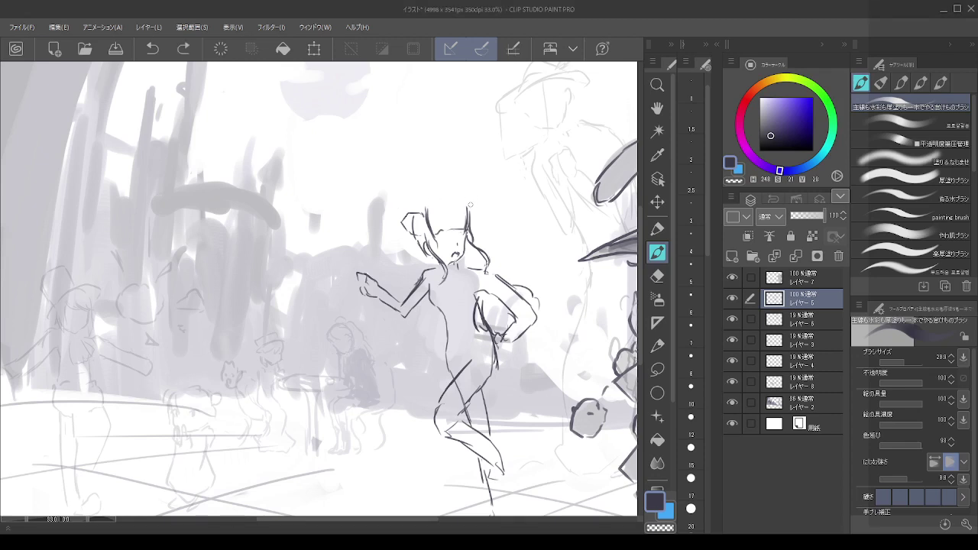
drag(468, 196, 467, 216)
key(ctrl+z)
click(456, 159)
key(ctrl+z)
click(471, 166)
key(ctrl+z)
click(899, 139)
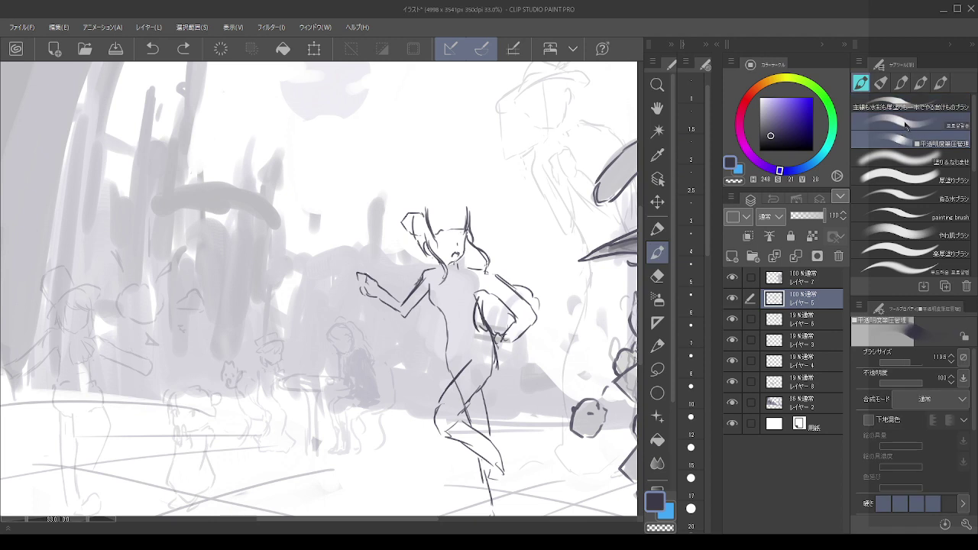
click(902, 123)
click(904, 105)
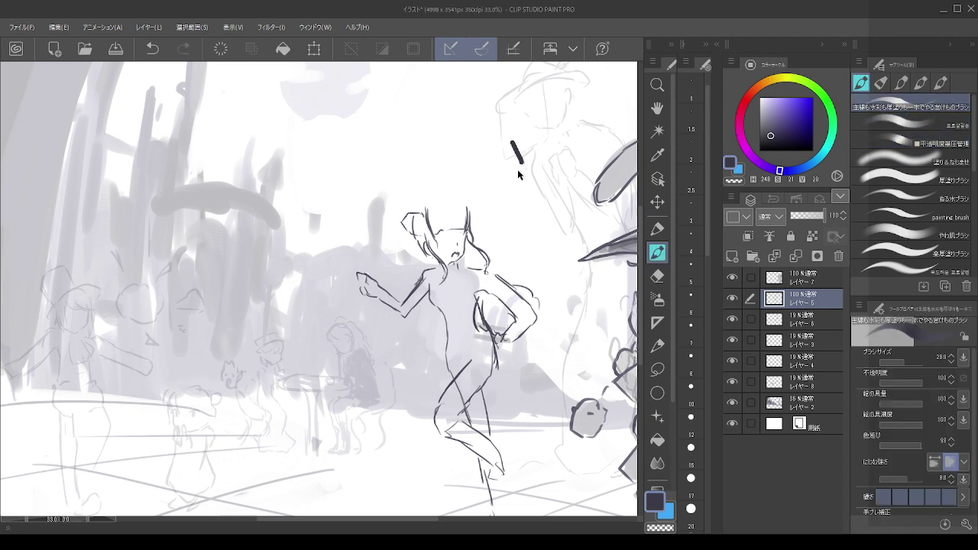
mouse_move(480, 148)
mouse_down()
mouse_move(490, 166)
mouse_move(507, 168)
mouse_up()
key(ctrl+z)
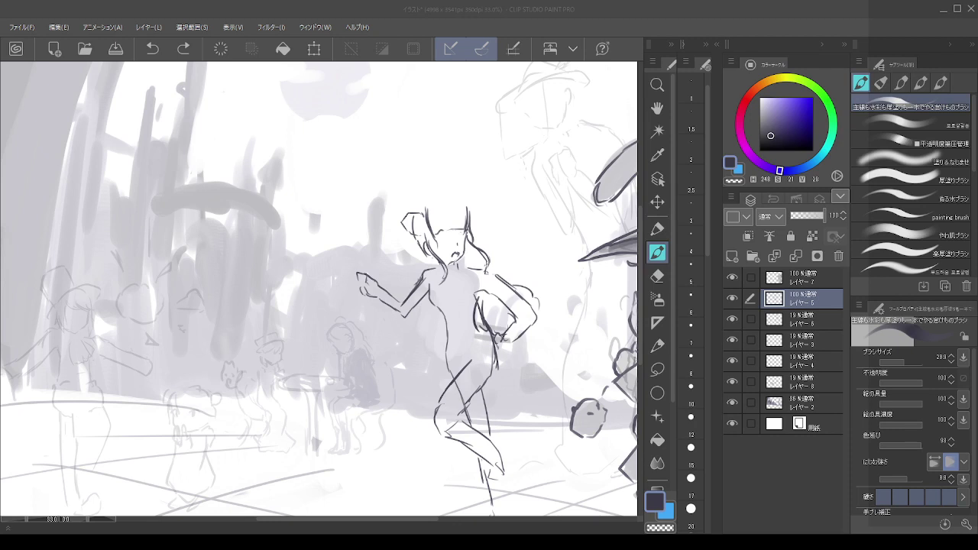
click(848, 141)
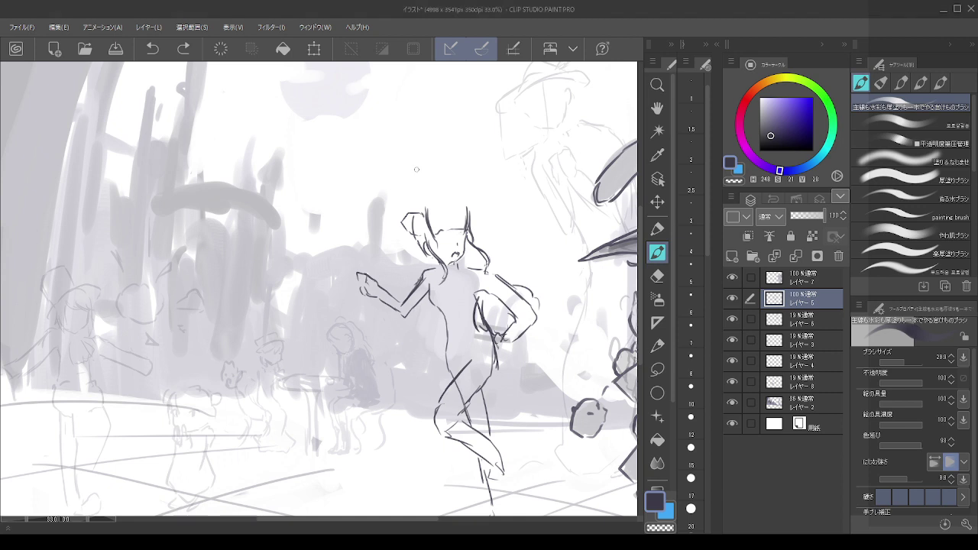
drag(431, 144, 451, 168)
key(ctrl+z)
drag(376, 147, 398, 170)
key(ctrl+z)
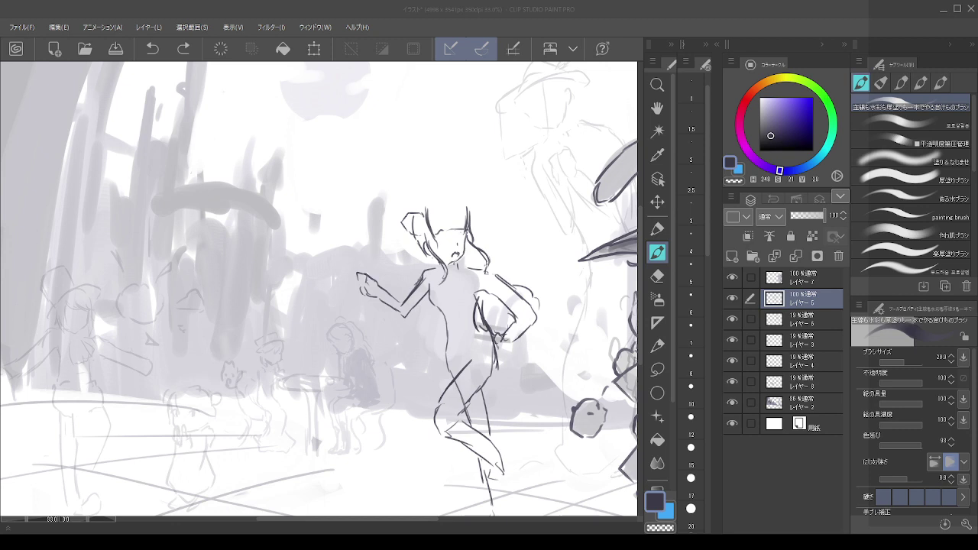
drag(421, 199, 420, 199)
key(ctrl+z)
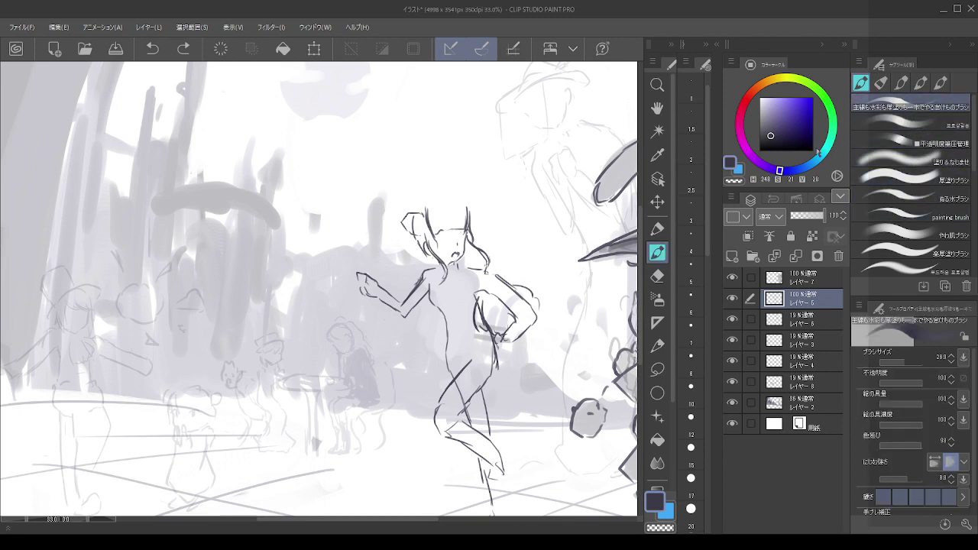
drag(276, 154, 302, 191)
key(ctrl+z)
- Save the illustration
click(22, 28)
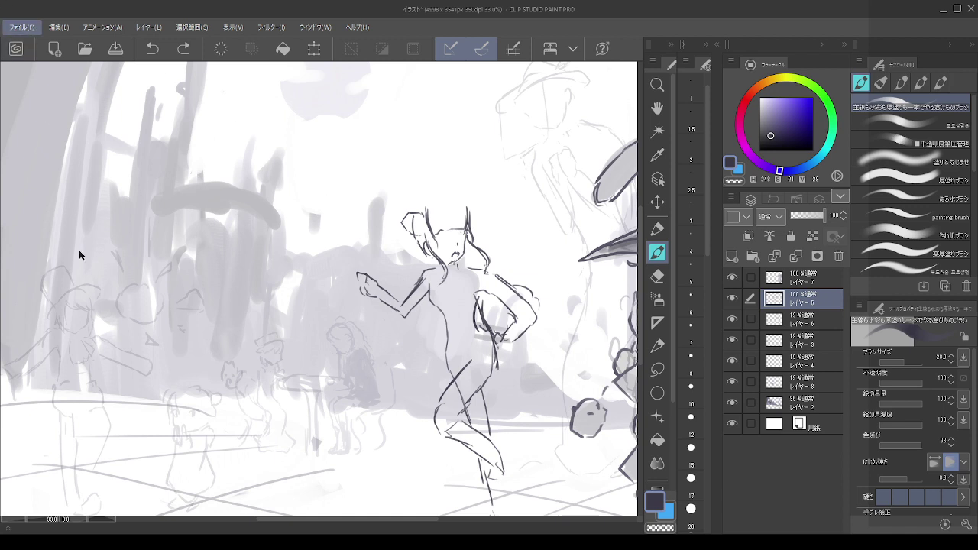
key(alt)
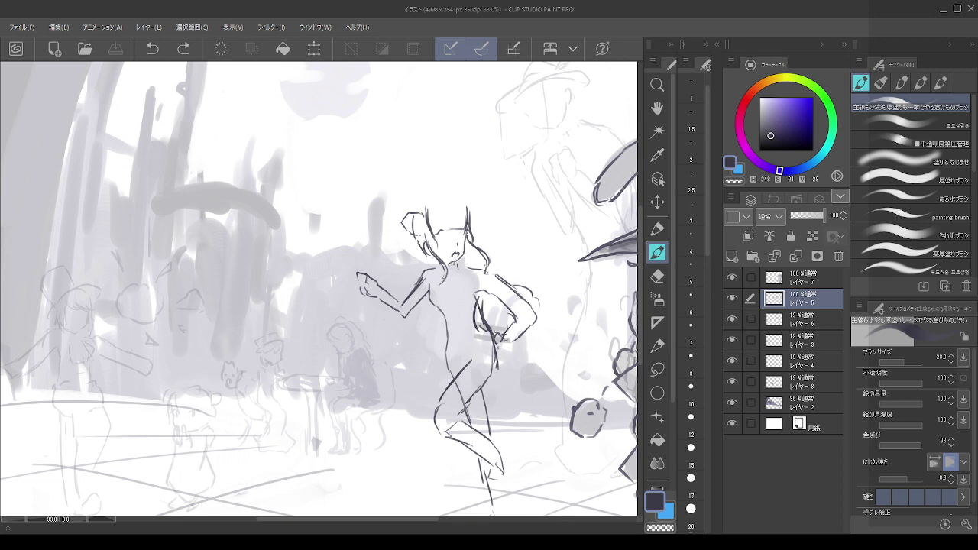
drag(323, 285, 328, 334)
key(ctrl+z)
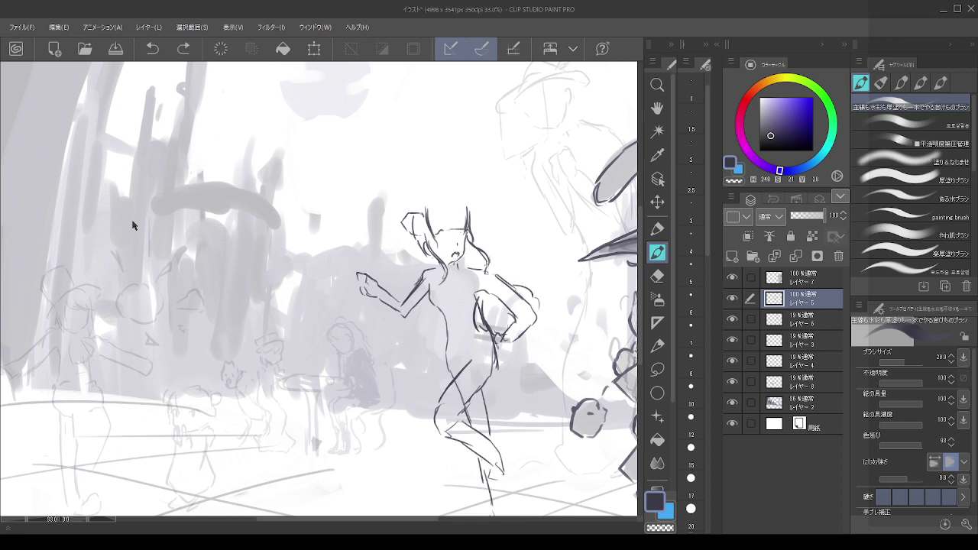
click(896, 129)
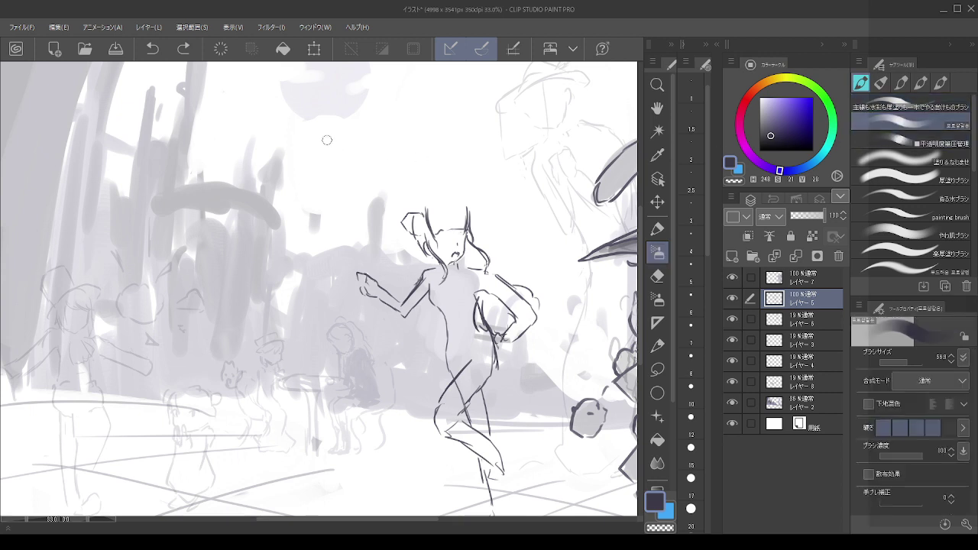
drag(307, 138, 329, 167)
key(ctrl+z)
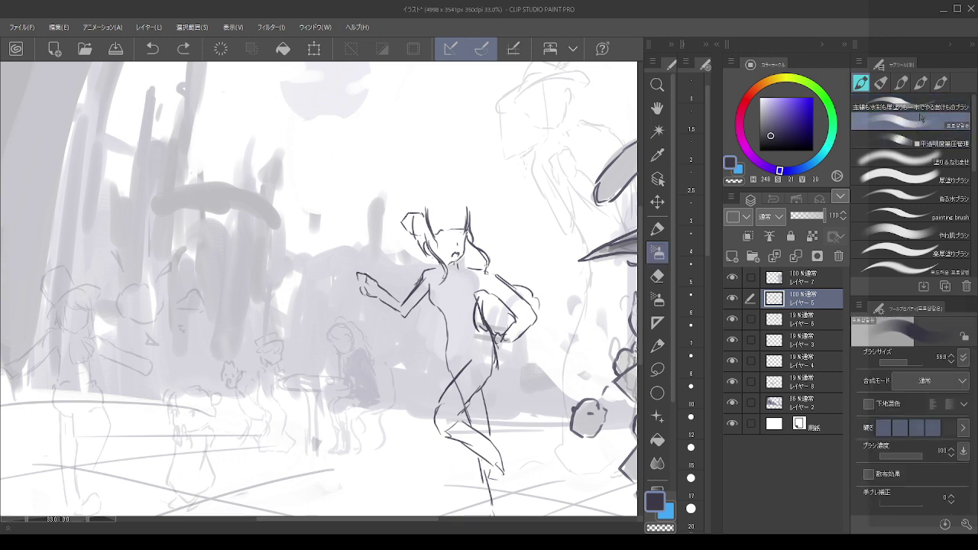
click(923, 109)
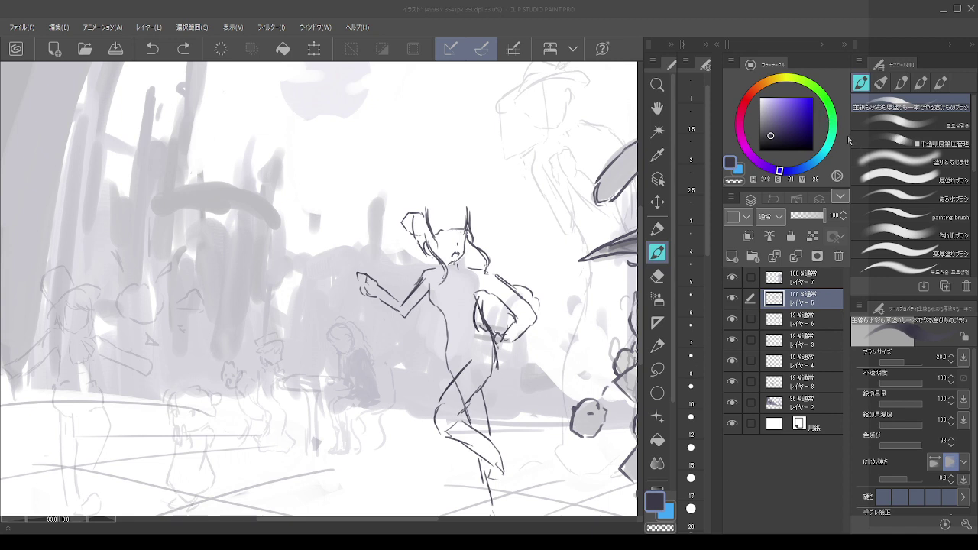
drag(447, 120, 461, 172)
key(ctrl+z)
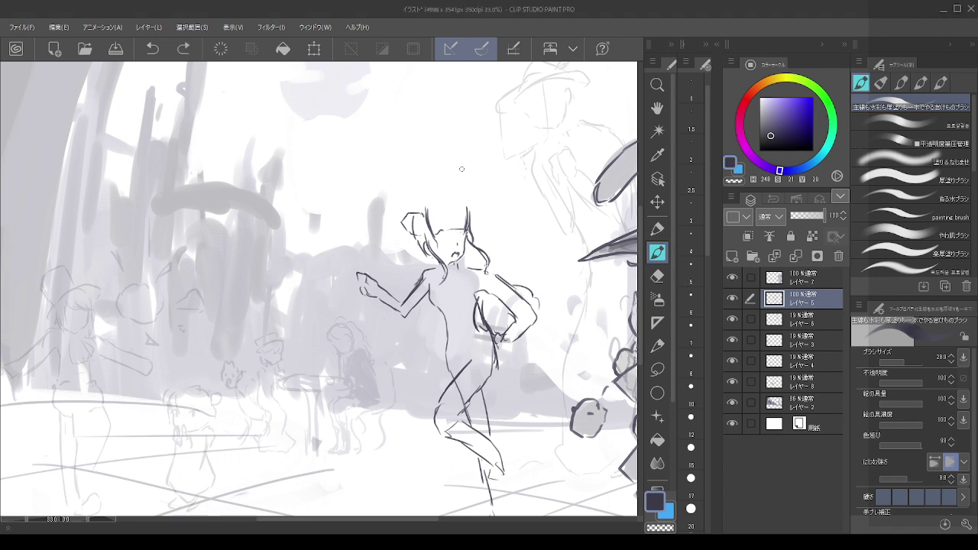
- Raise the opacity of the four faded sketch layers and the background tone layer together to 85%
scroll(424, 380, down, 7)
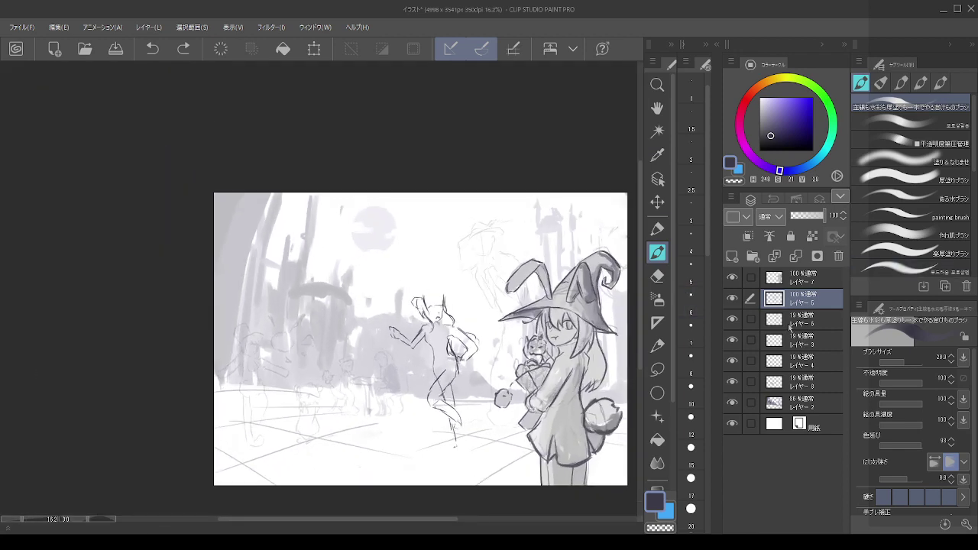
click(789, 327)
shift+click(800, 405)
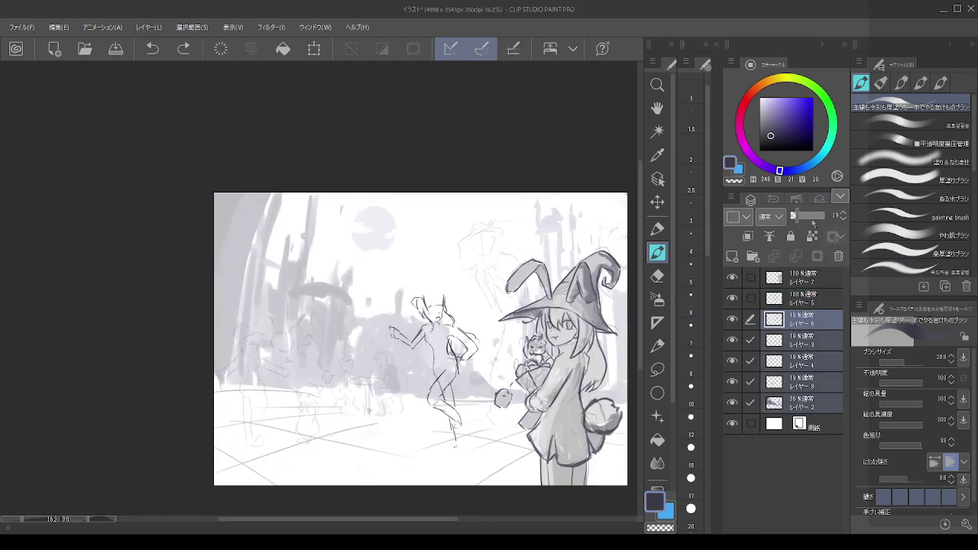
click(821, 217)
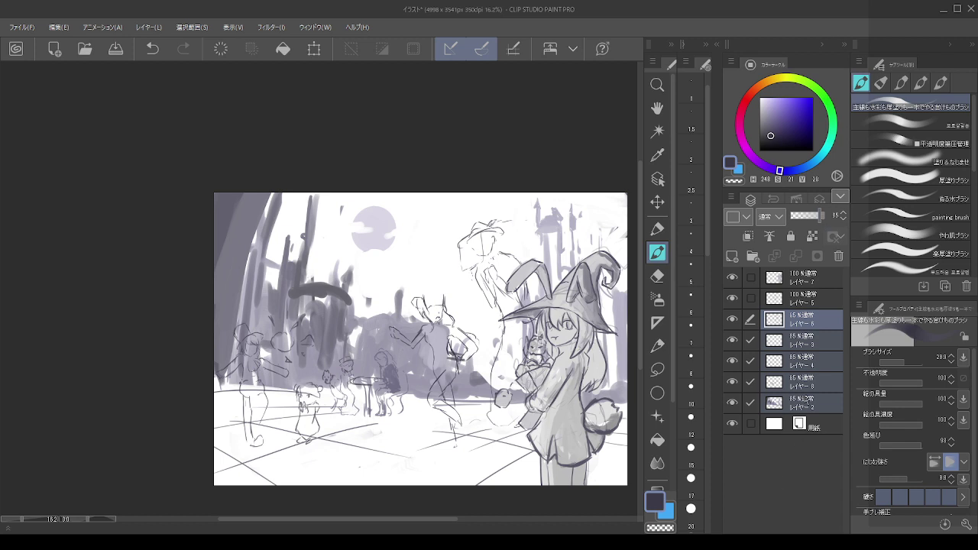
click(807, 402)
click(796, 299)
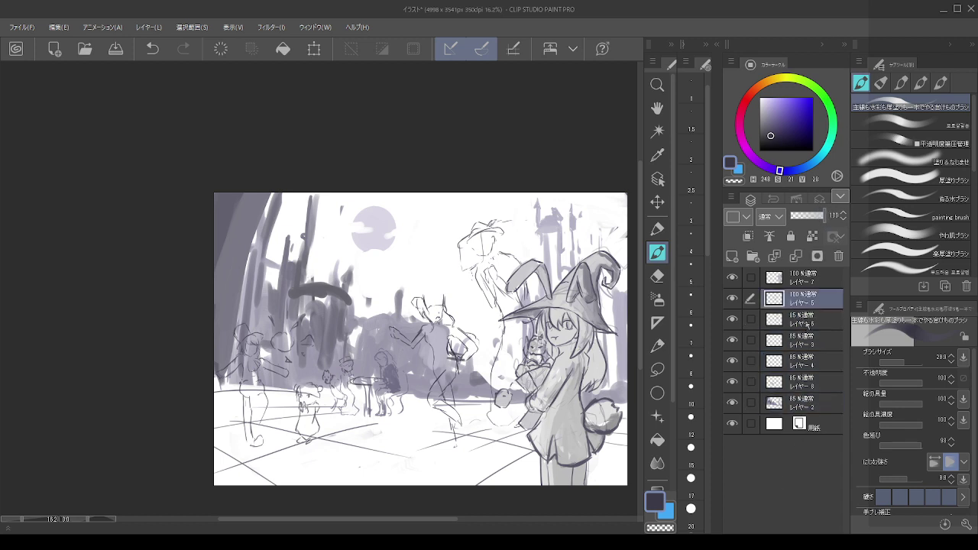
- Set the four rough sketch layers to 100% opacity and the background tone layer to 55%, leaving the tone layer active
click(802, 321)
shift+click(793, 411)
mouse_move(820, 216)
mouse_down()
mouse_move(836, 222)
mouse_move(810, 218)
mouse_up()
click(805, 400)
scroll(324, 343, down, 1)
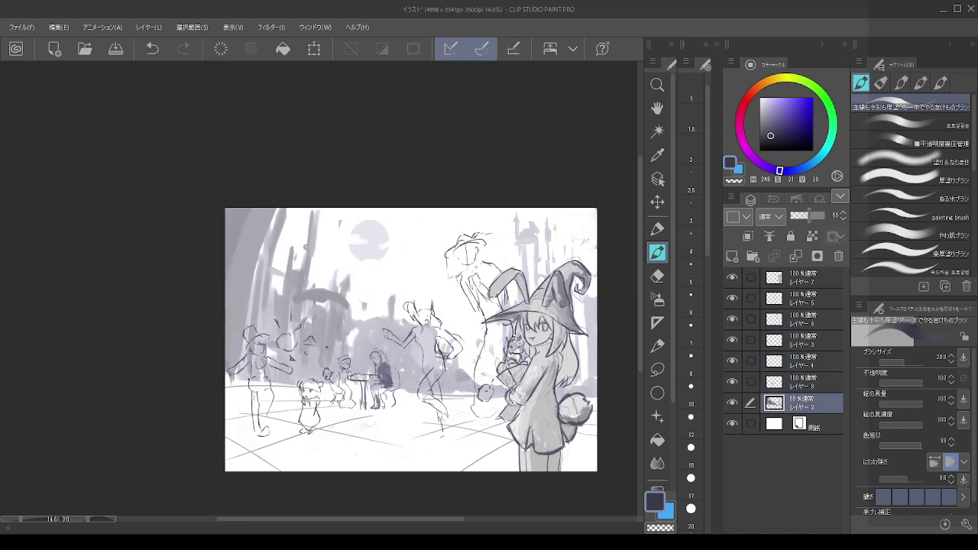
scroll(324, 343, up, 2)
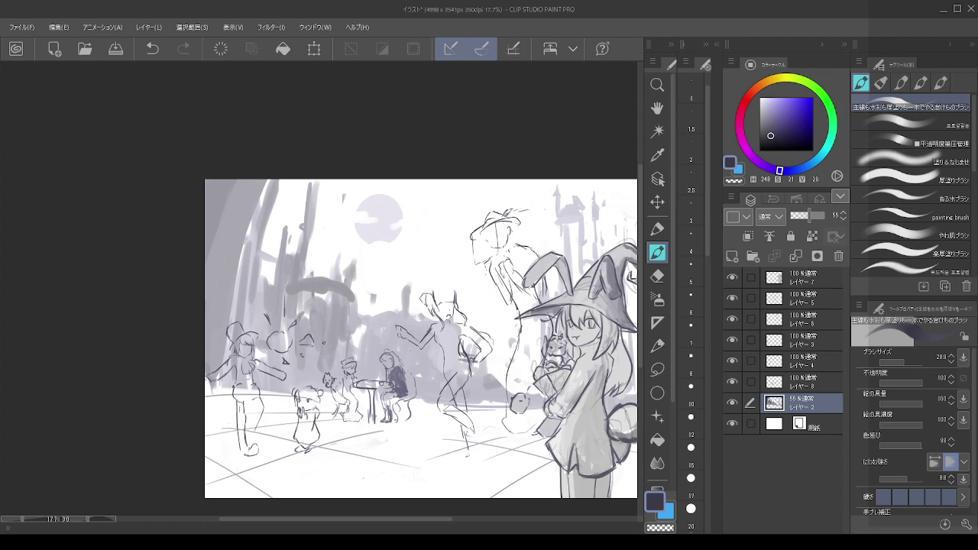
scroll(317, 342, down, 1)
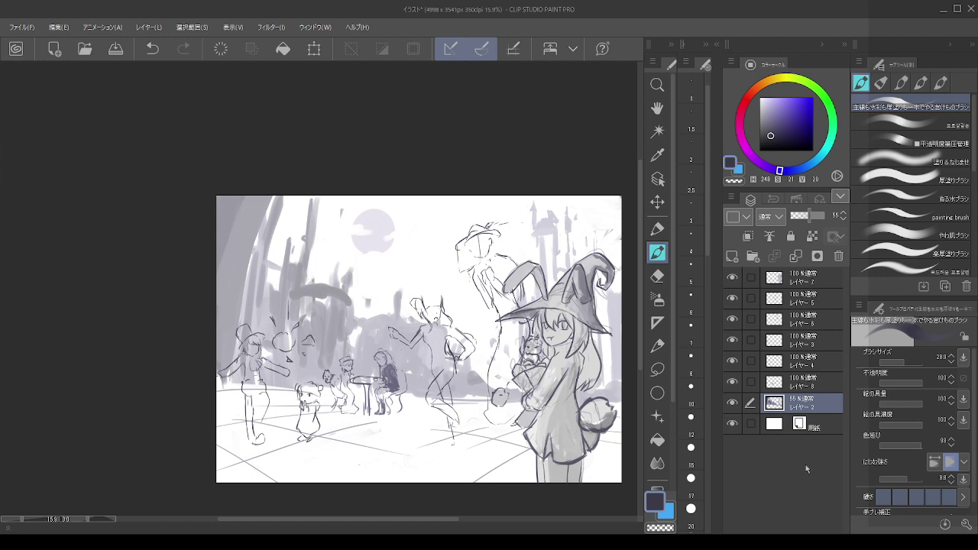
click(659, 369)
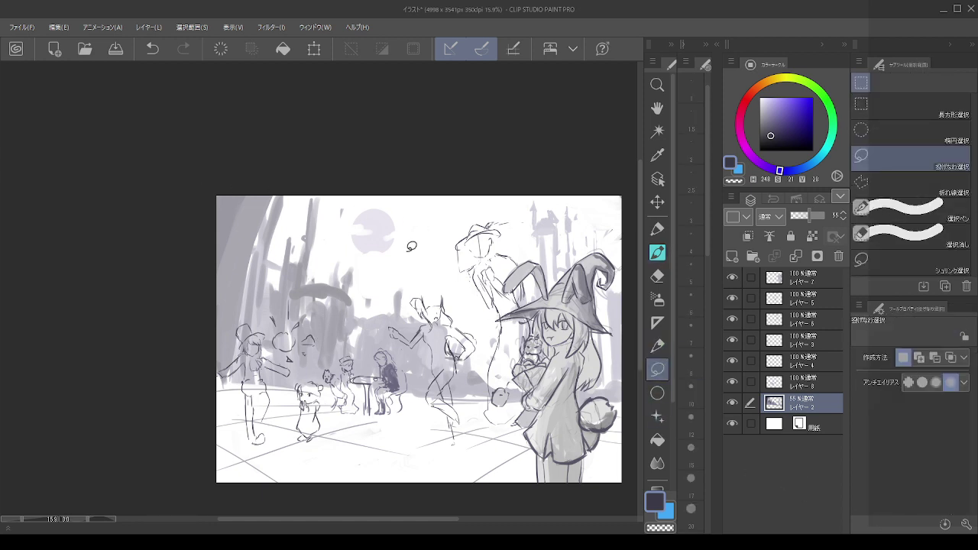
mouse_move(479, 343)
mouse_down()
mouse_move(491, 245)
mouse_move(544, 226)
mouse_up()
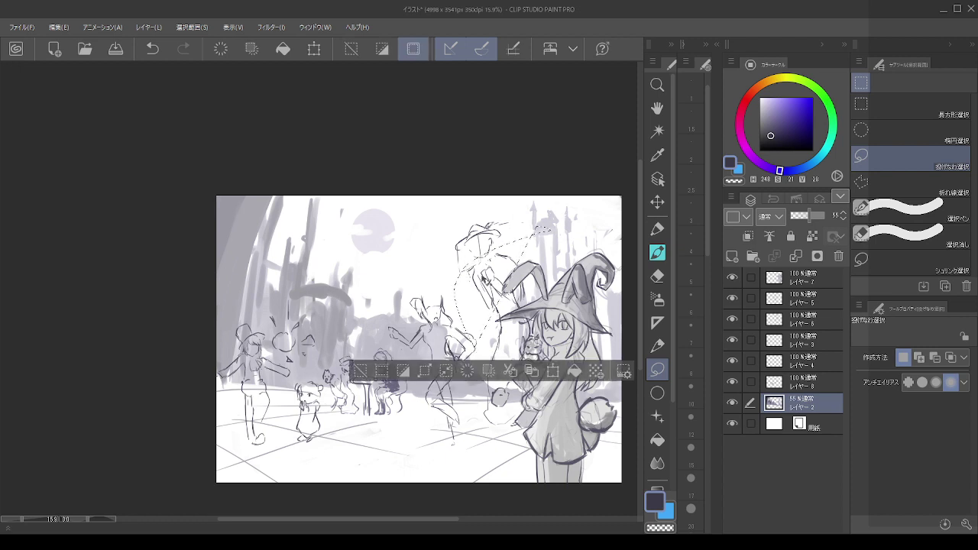
key(ctrl+z)
mouse_move(343, 309)
mouse_down()
mouse_move(415, 157)
mouse_move(604, 235)
mouse_move(353, 304)
mouse_up()
key(ctrl+z)
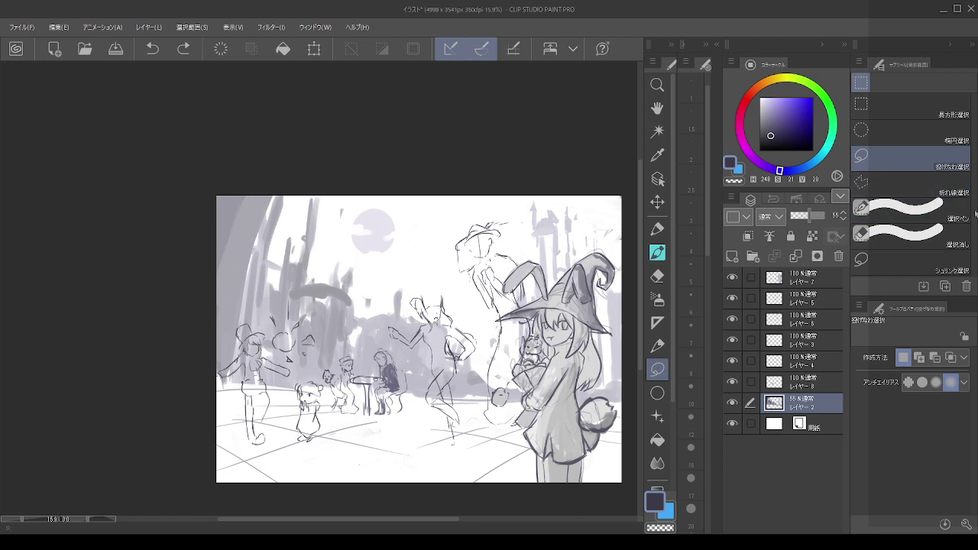
click(657, 252)
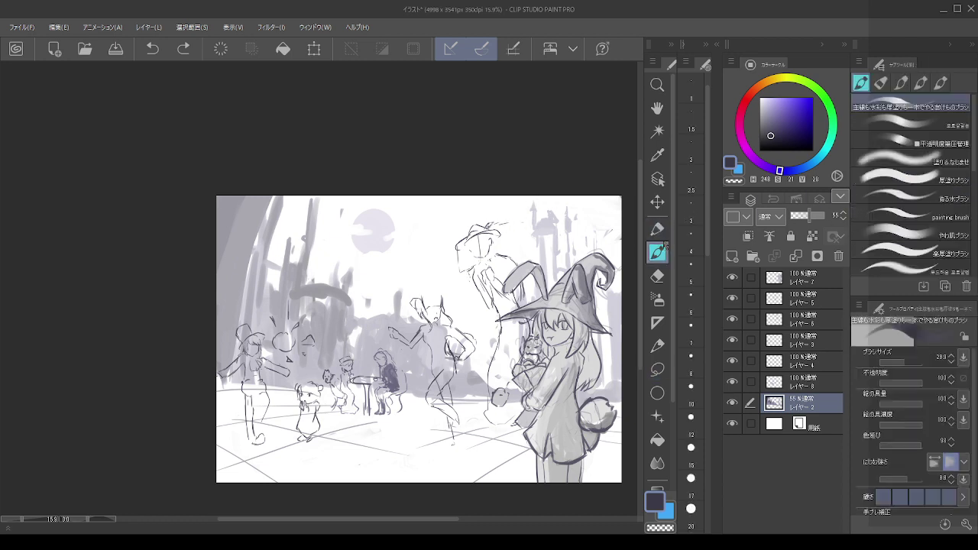
drag(401, 259, 412, 270)
key(ctrl+z)
drag(413, 220, 440, 264)
key(ctrl+z)
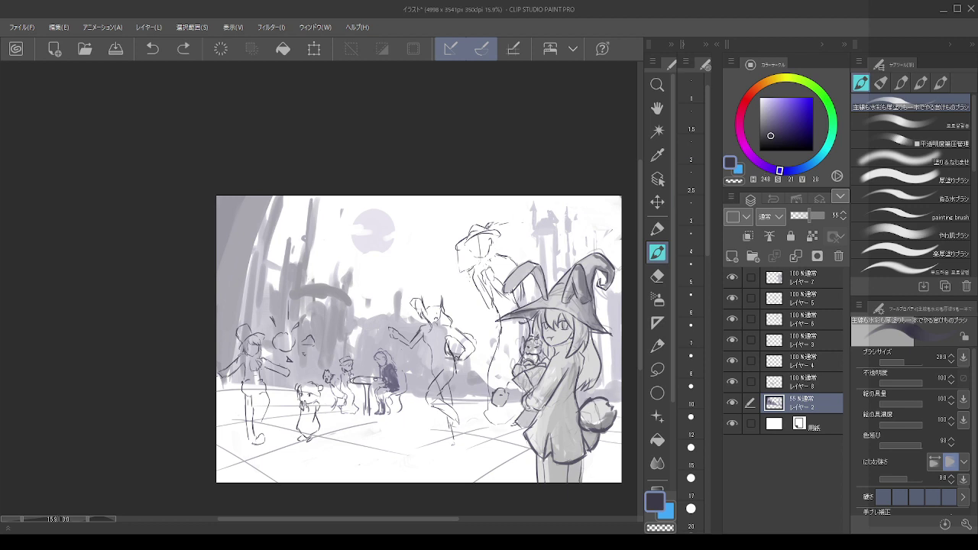